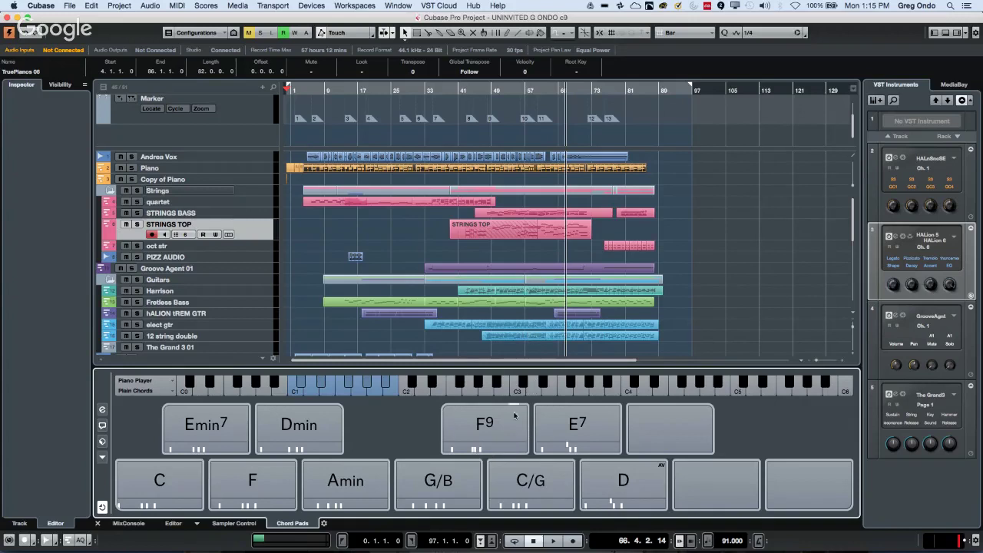
mouse_move(604, 465)
mouse_move(623, 508)
key(super+Tab)
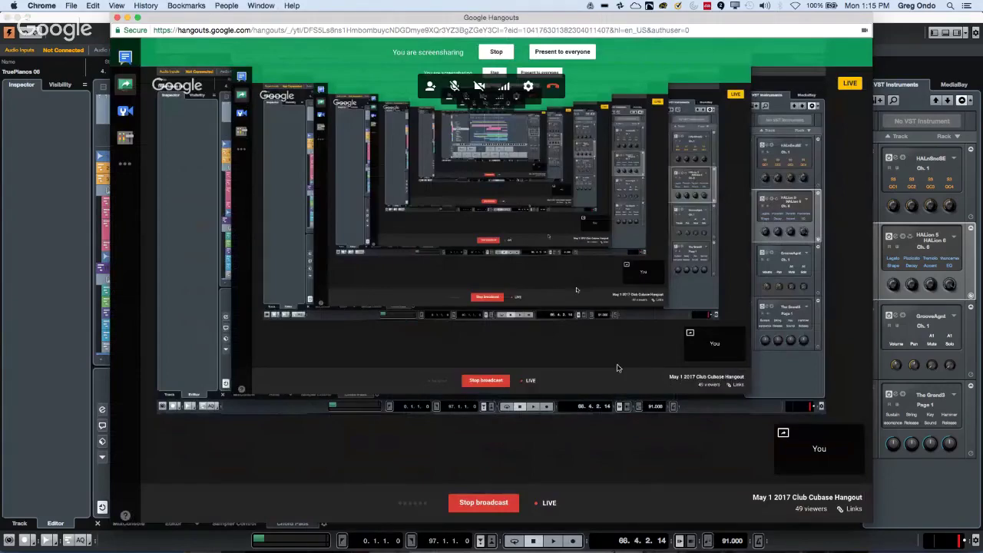
key(super+Tab)
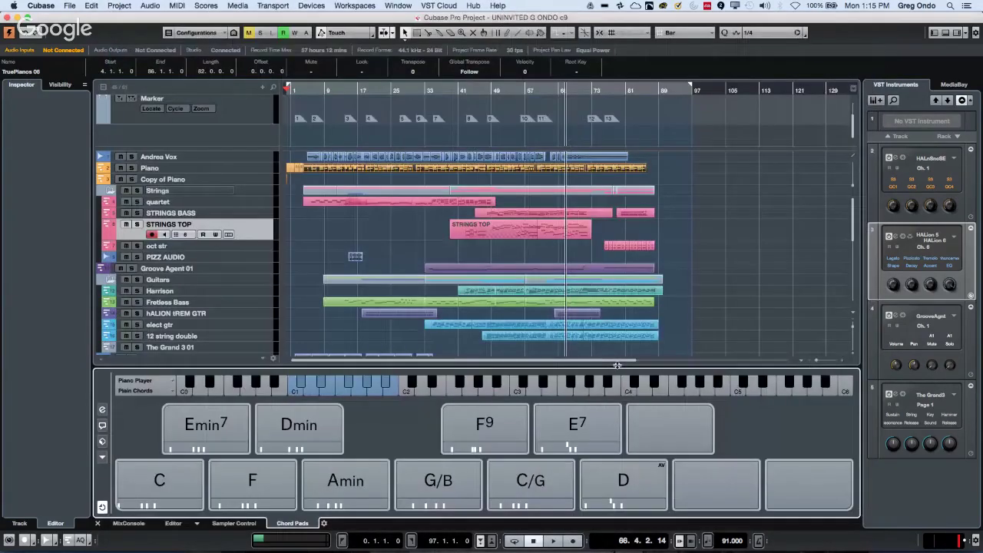
- Deselect all events and play the empty section beyond bar 97 to hear the metronome click, stopping playback around bar 102
click(711, 278)
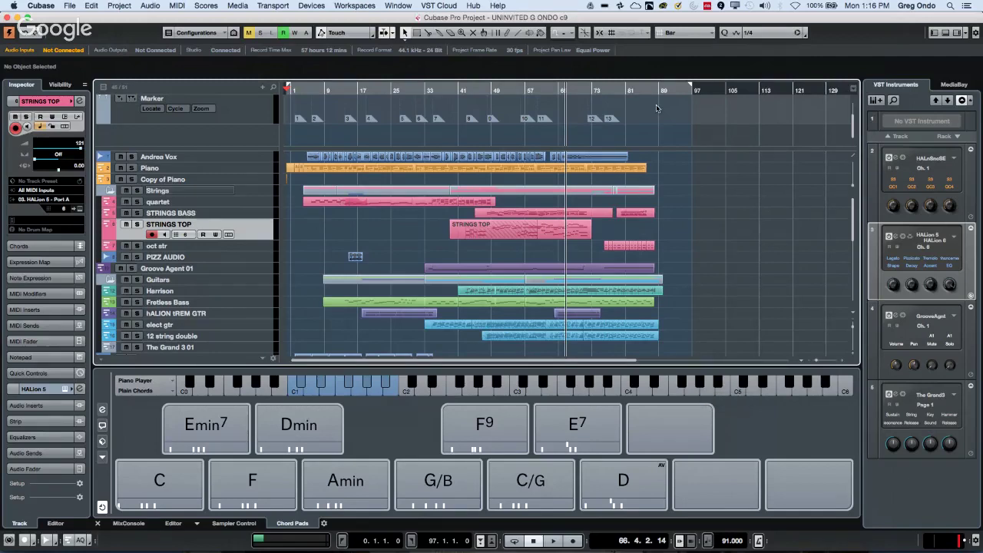
click(701, 97)
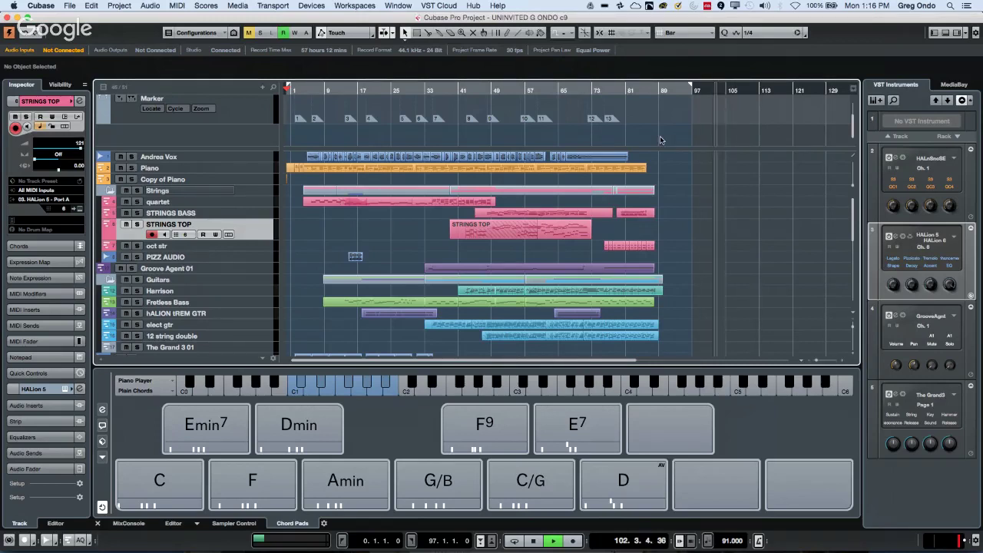
key(space)
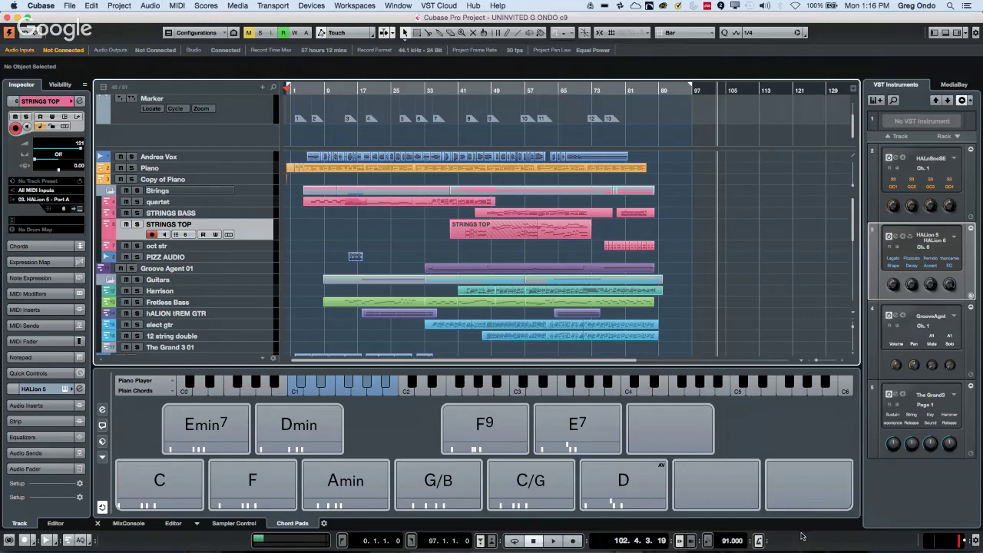
- Open the metronome setup and view the MIDI ports available for the click, keeping Not Connected
super+click(758, 542)
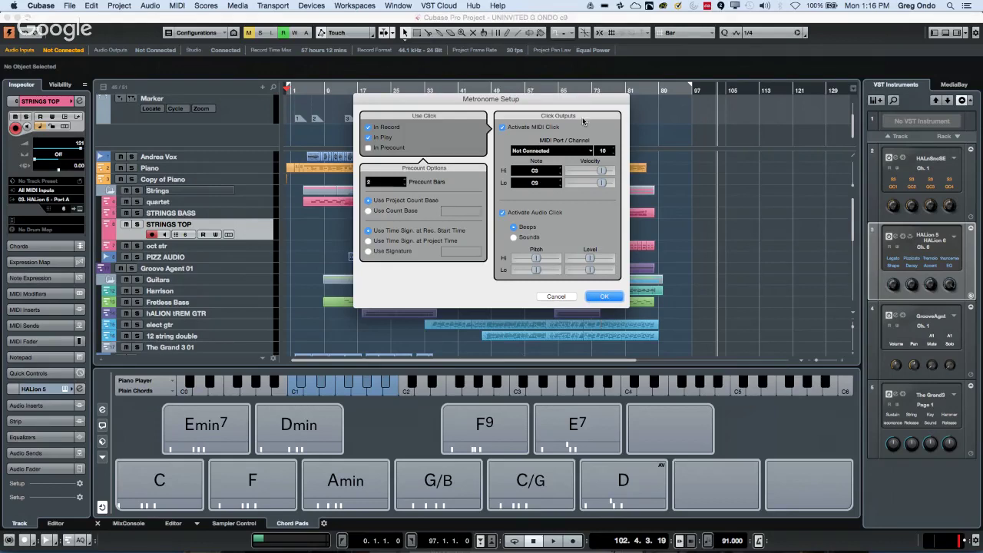
click(555, 151)
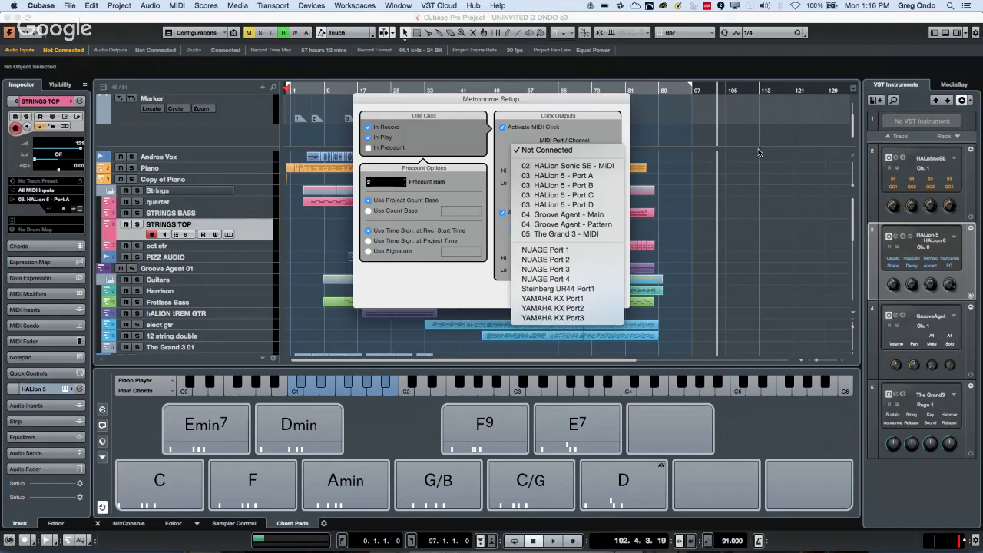
click(720, 169)
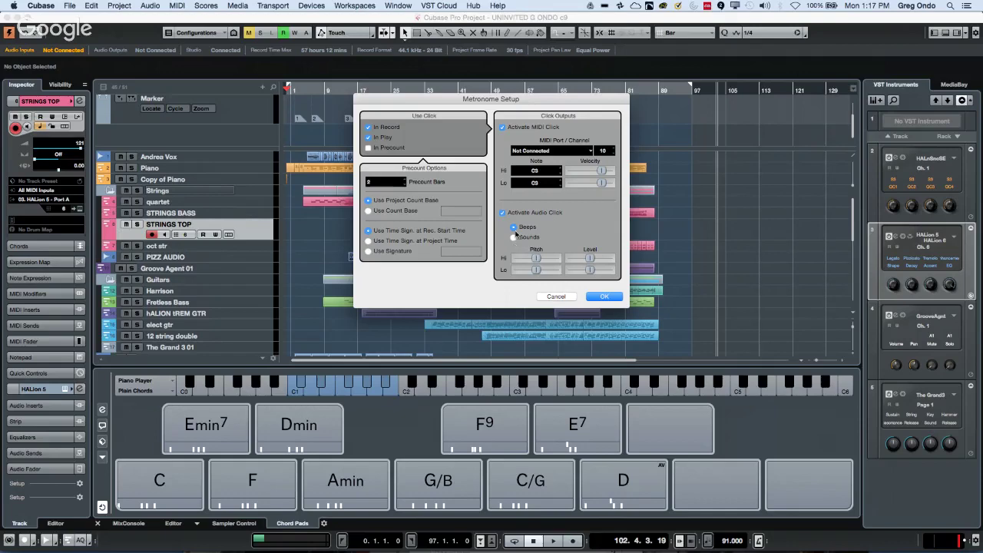
- Set the audio click to Sounds and load Click-24-44.wav from the wav_files folder in Downloads as the Hi sound
click(514, 238)
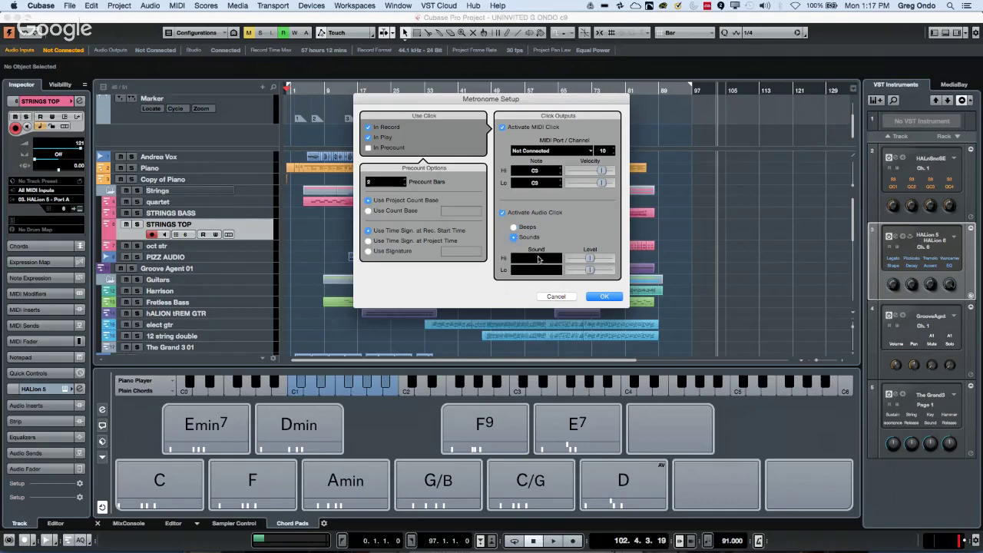
click(538, 259)
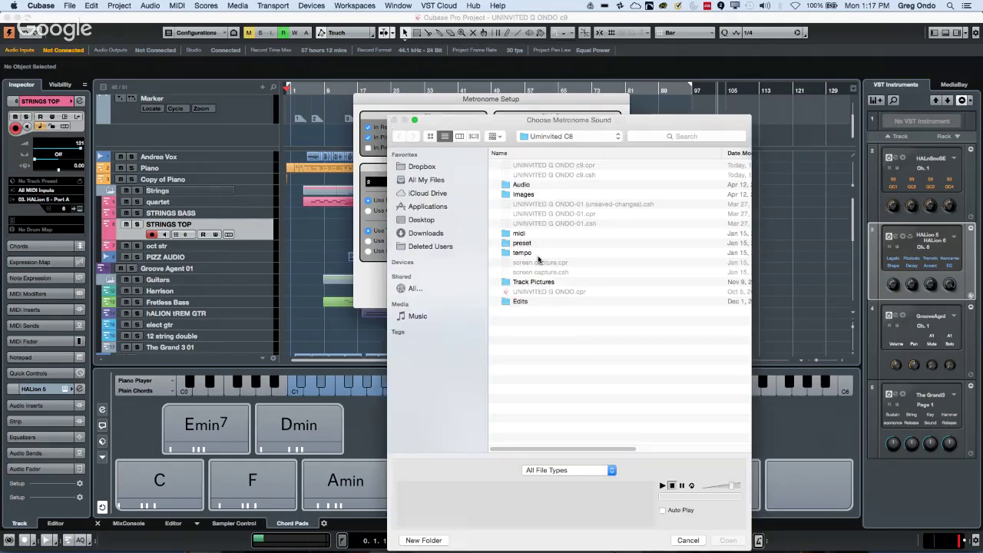
click(559, 136)
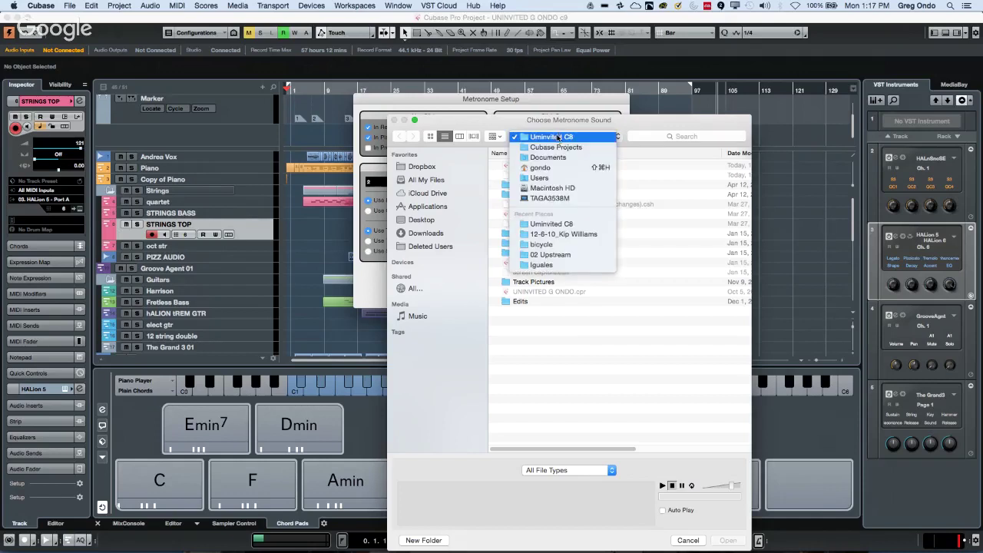
click(438, 233)
click(438, 234)
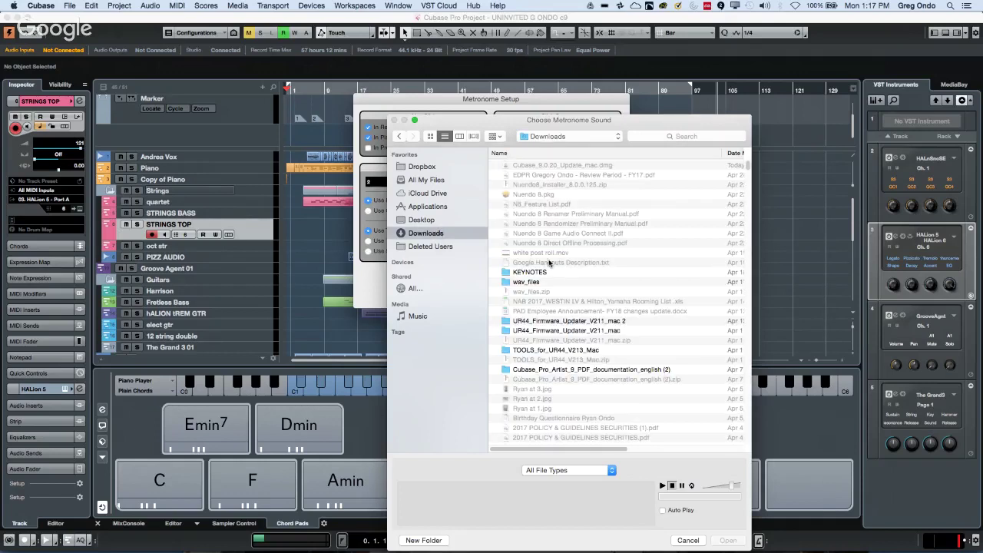
double_click(538, 283)
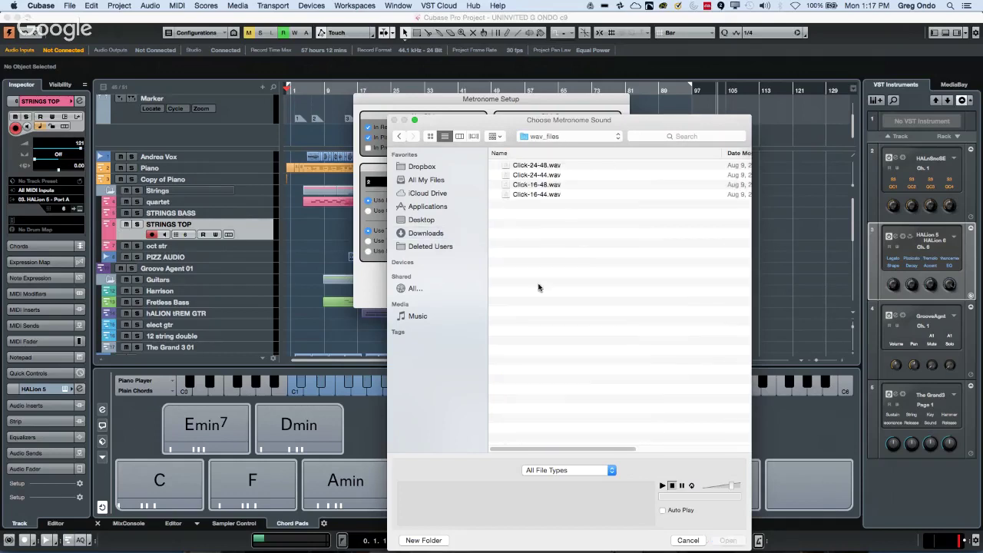
click(552, 176)
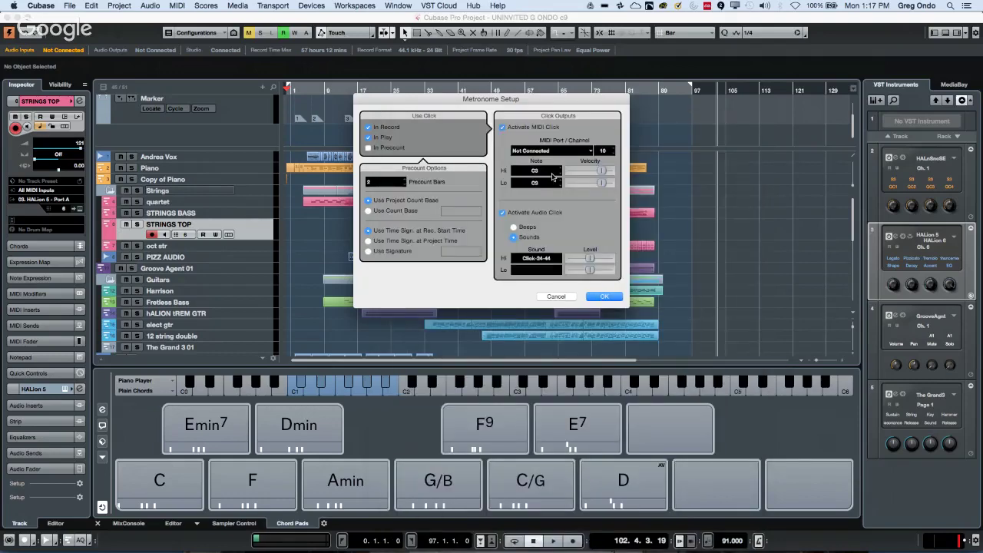
- Load Click-24-44 as the Lo metronome sound and raise the Hi click level slightly
click(535, 269)
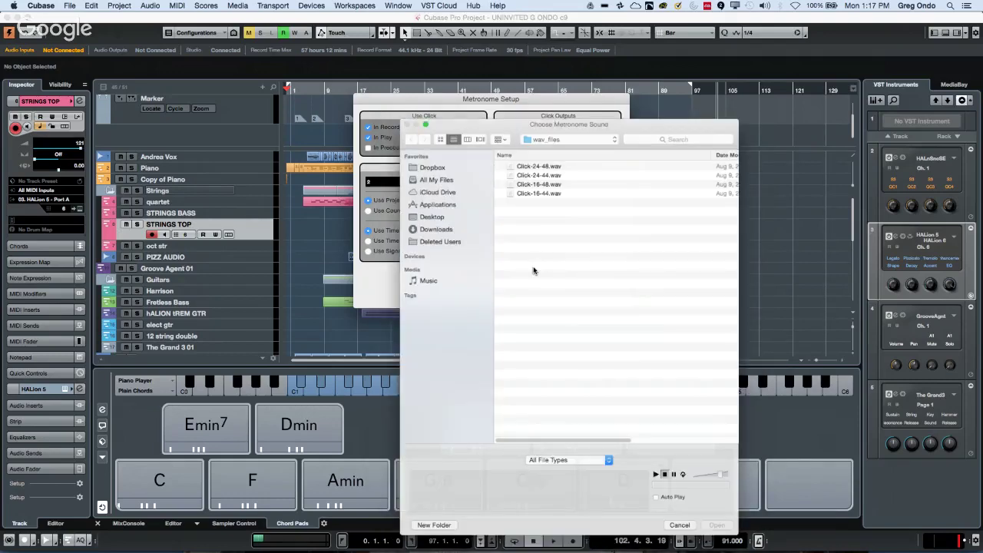
double_click(534, 165)
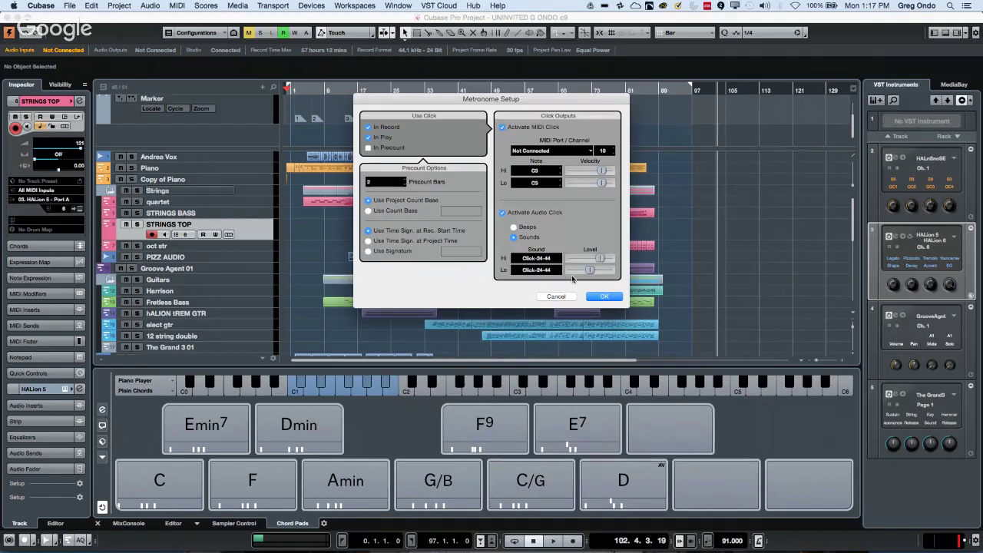
- Set the audio click back to Beeps, apply the metronome settings and start playback to hear it
click(592, 296)
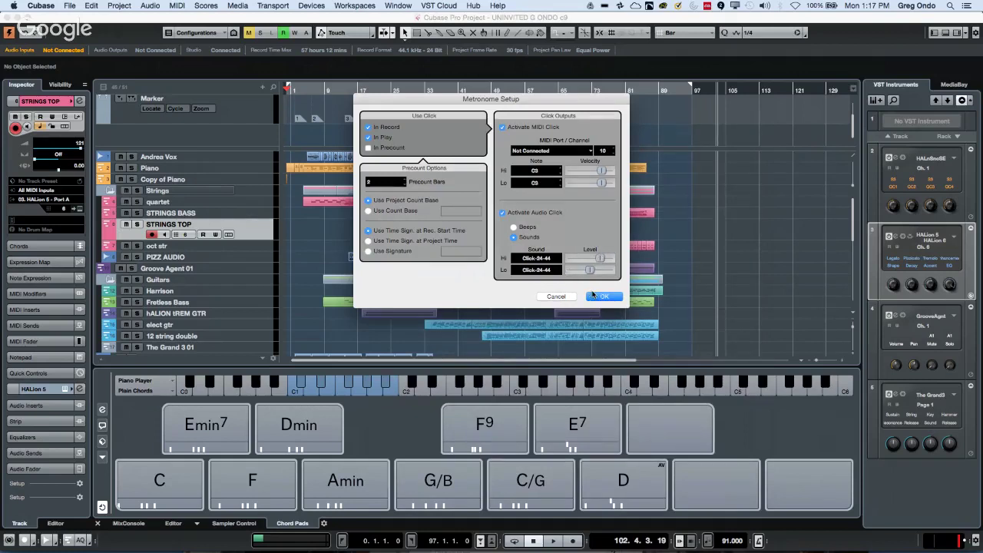
click(514, 227)
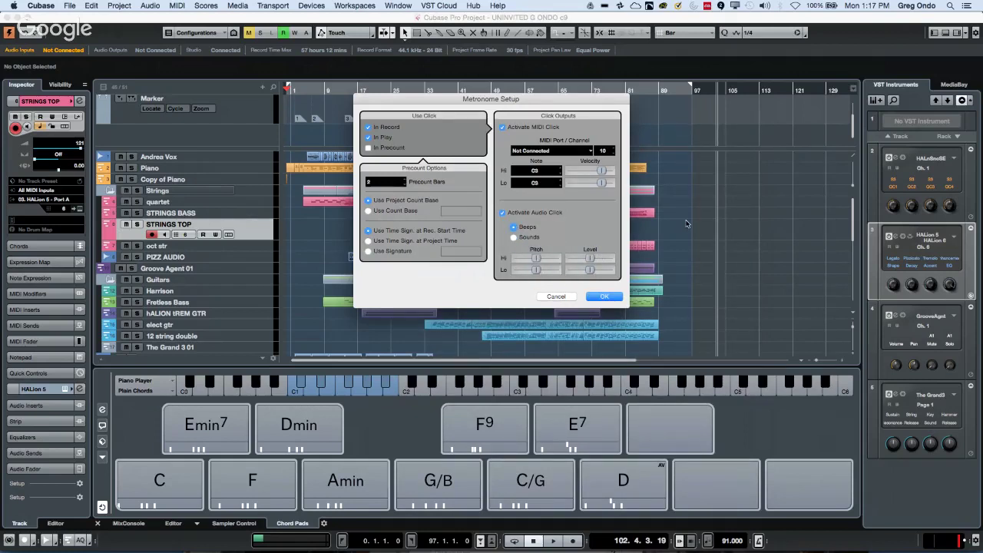
click(606, 298)
key(space)
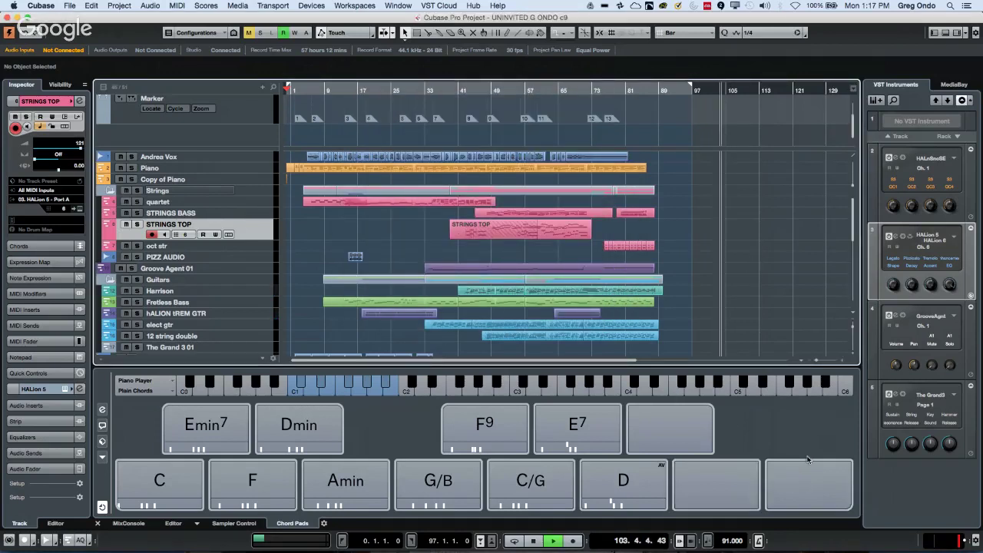
- Reopen the metronome setup during playback, switch the audio click to Sounds and apply it to hear the custom click
super+click(760, 543)
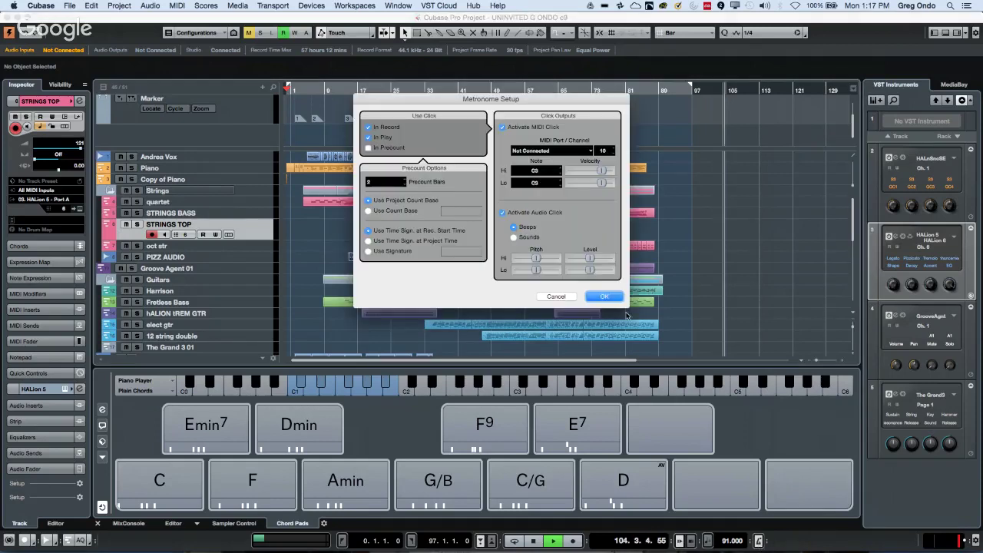
click(514, 238)
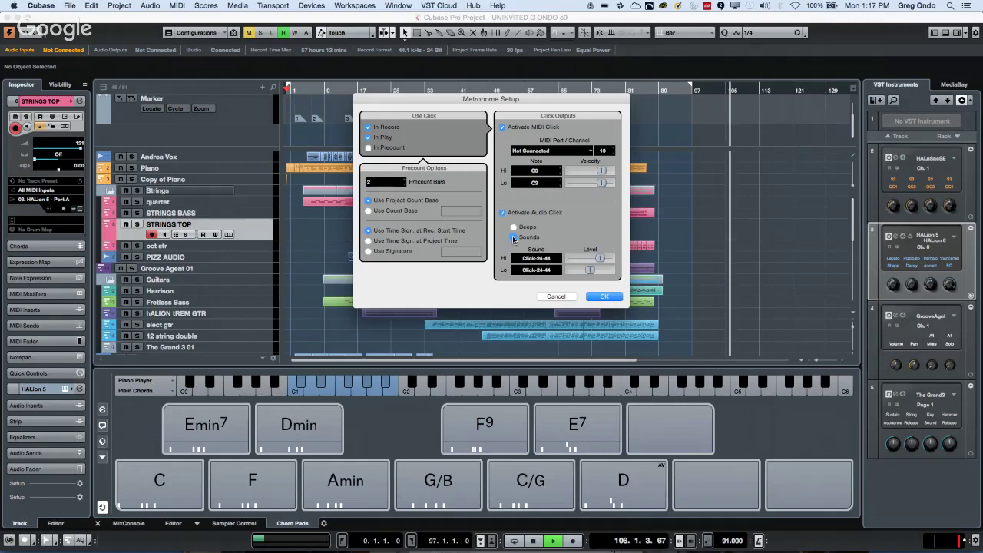
click(604, 296)
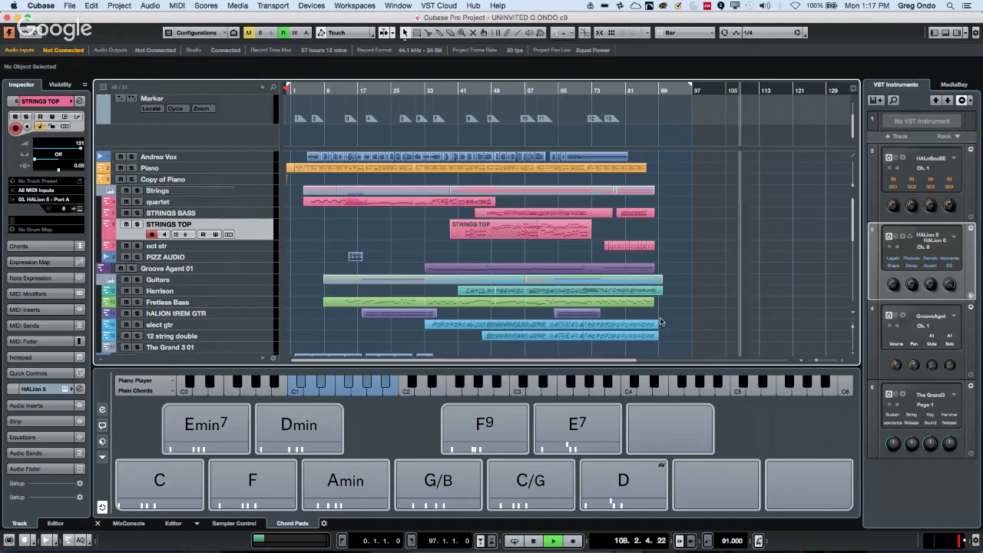
- With playback stopped, return the metronome's audio click to Beeps and apply the setting
super+click(758, 541)
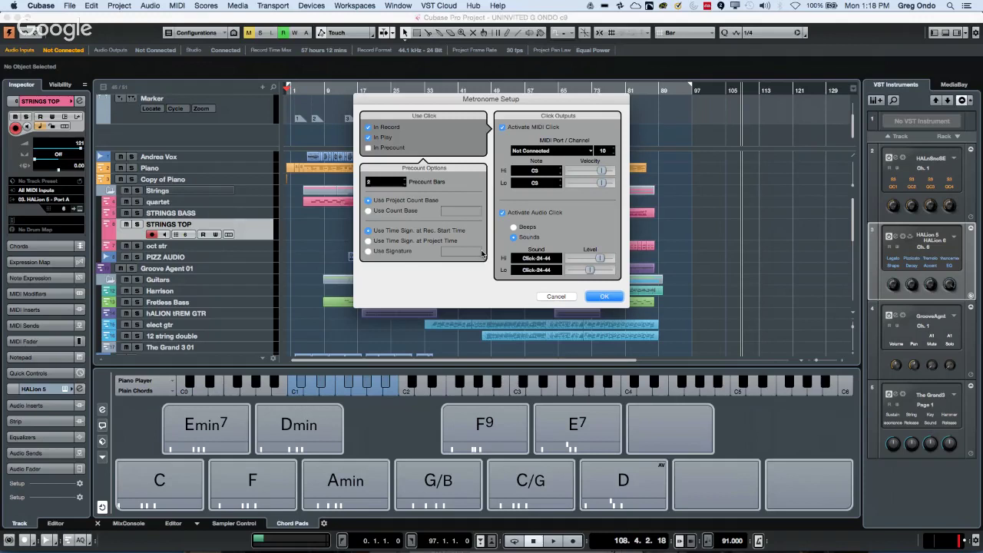
click(513, 226)
click(605, 297)
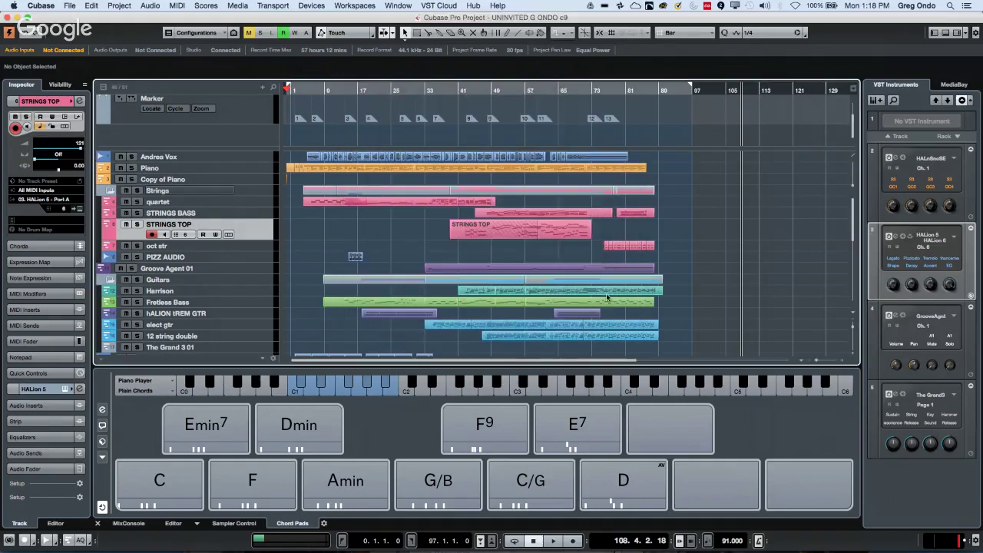
- View the metronome commands among the transport functions and compare the Beeps and Sounds options in the metronome setup, cancelling any change
click(282, 6)
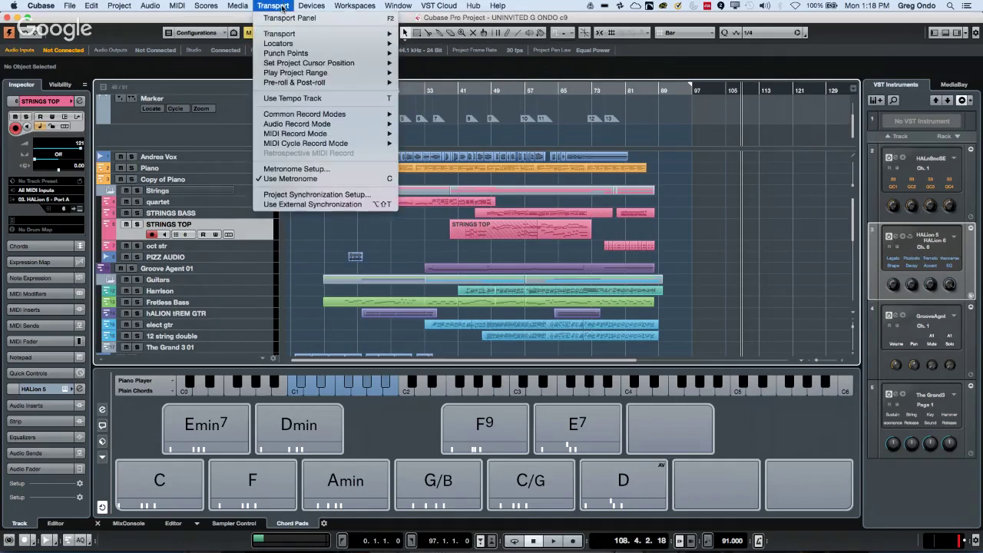
click(586, 68)
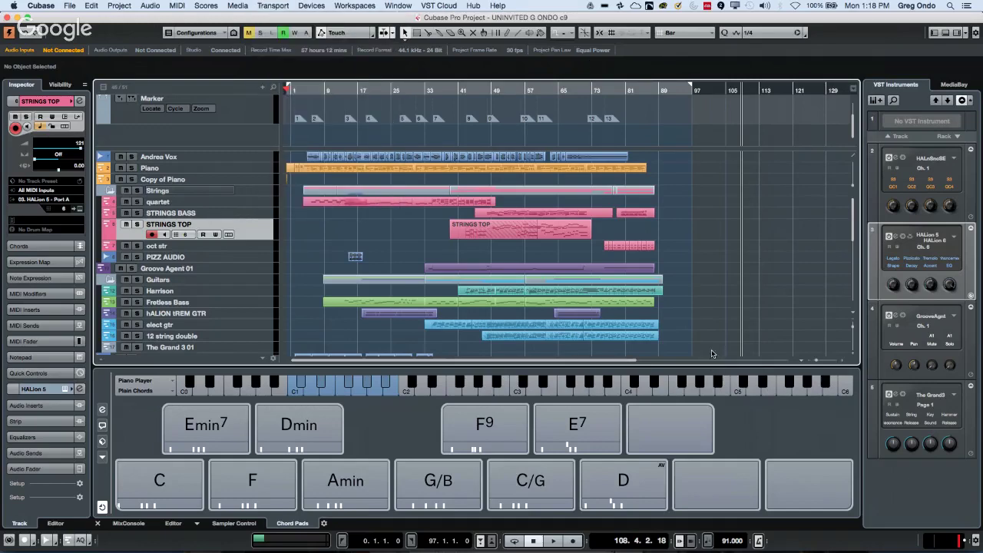
super+click(759, 541)
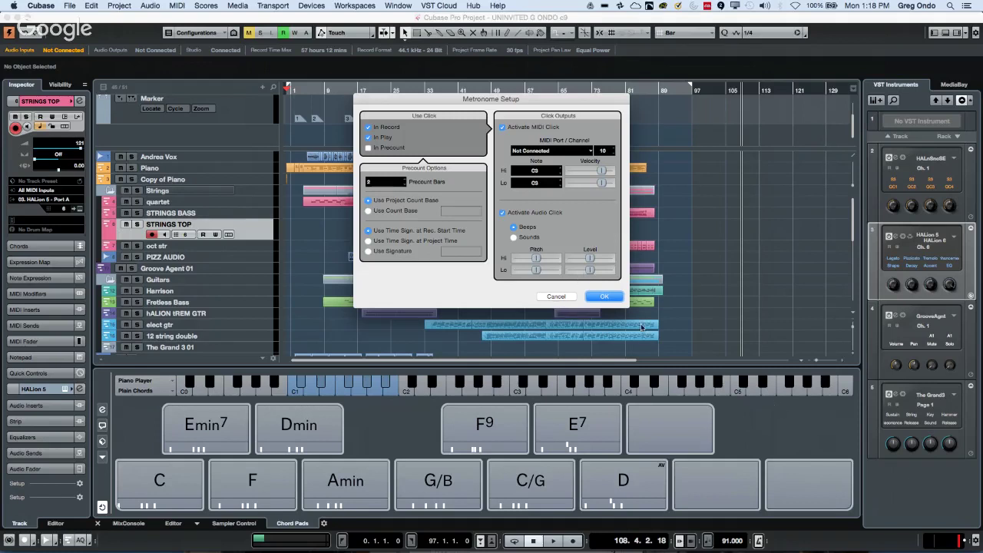
click(514, 237)
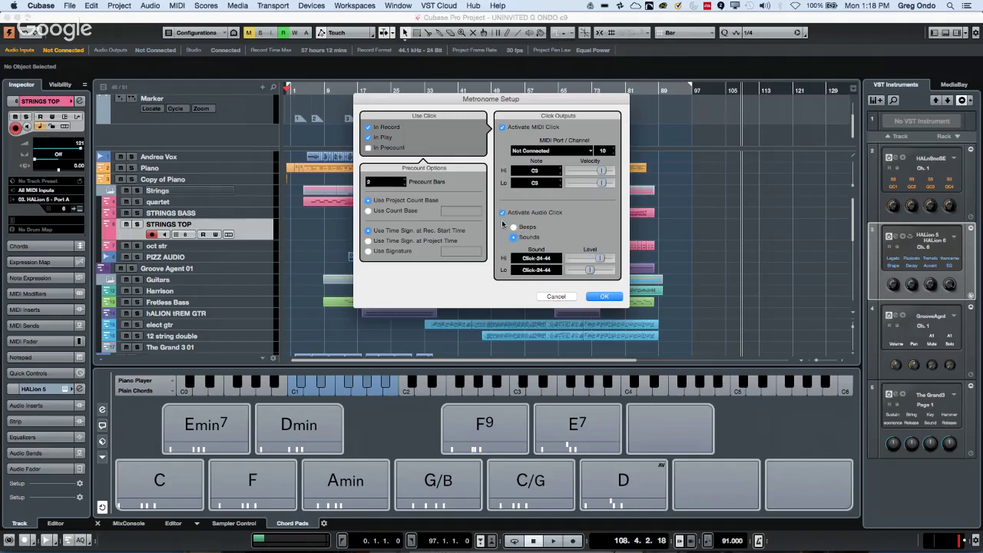
click(513, 227)
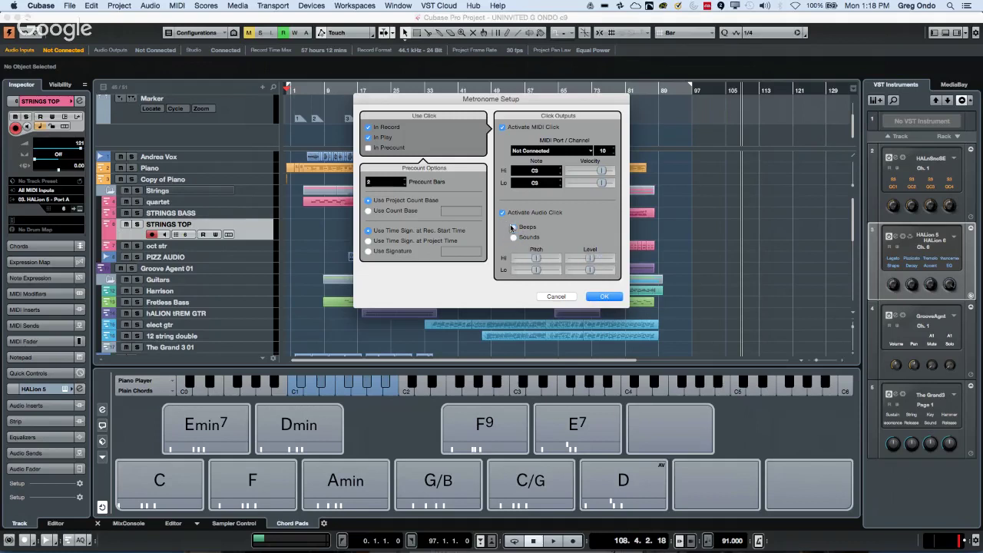
click(557, 297)
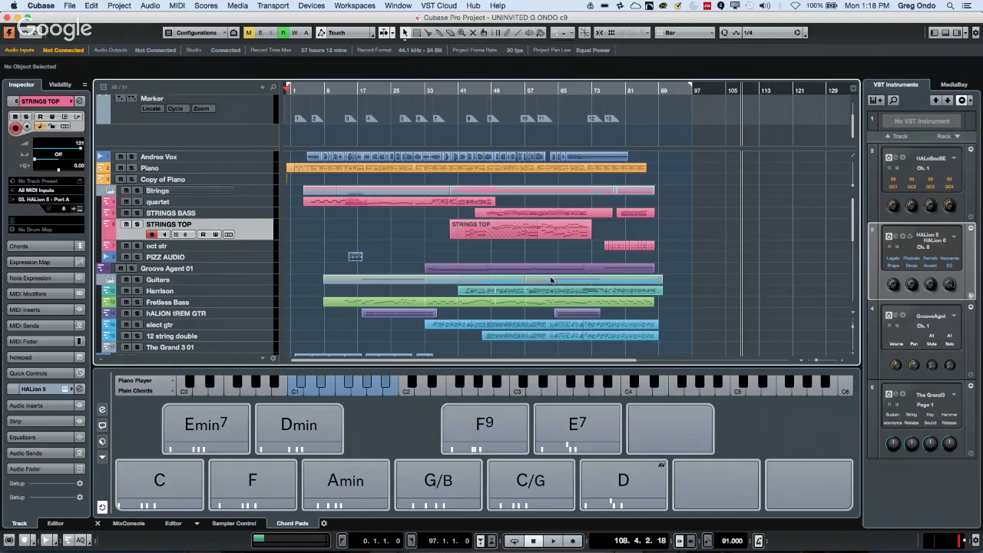
- Place the project cursor near the start of the project and zoom in horizontally to roughly the first 19 bars
click(289, 89)
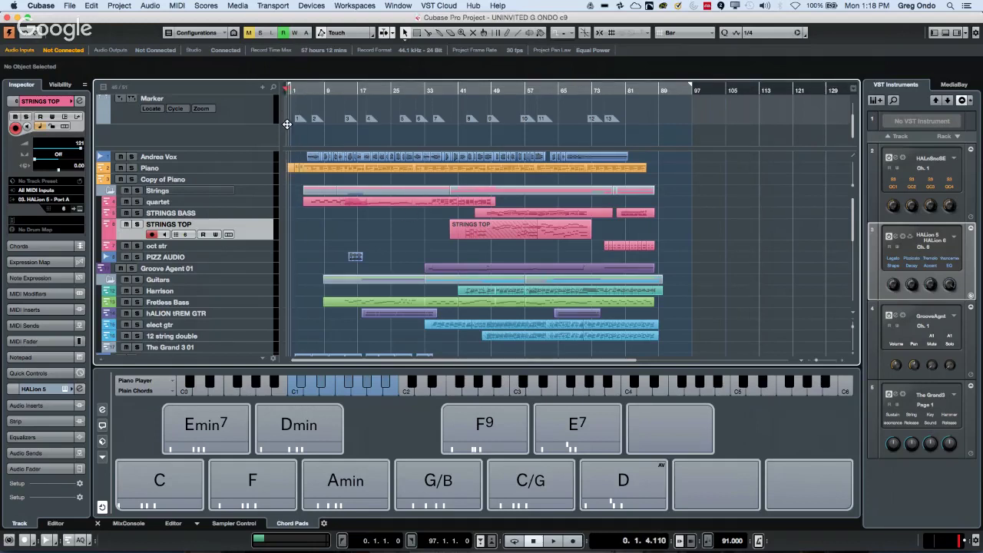
key(h)
key(h)
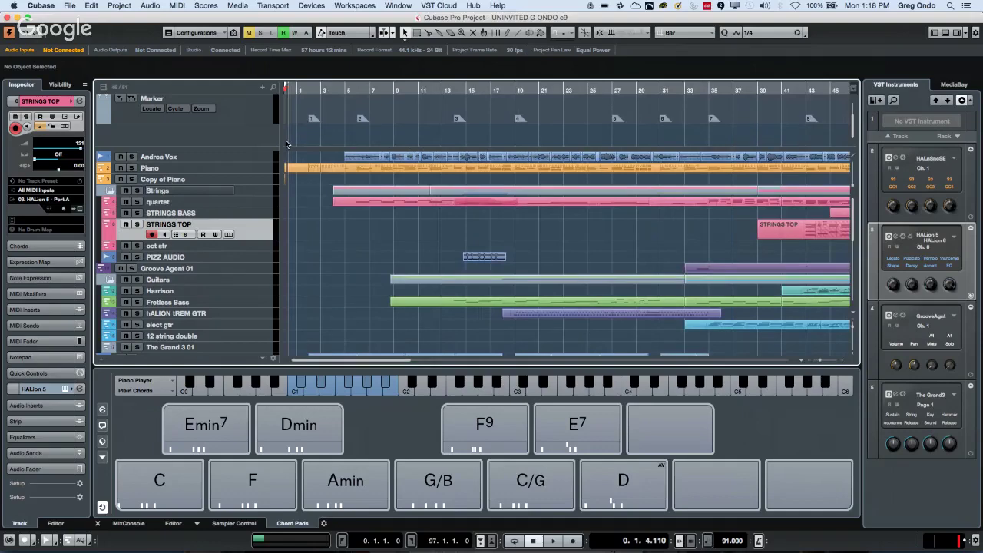
key(h)
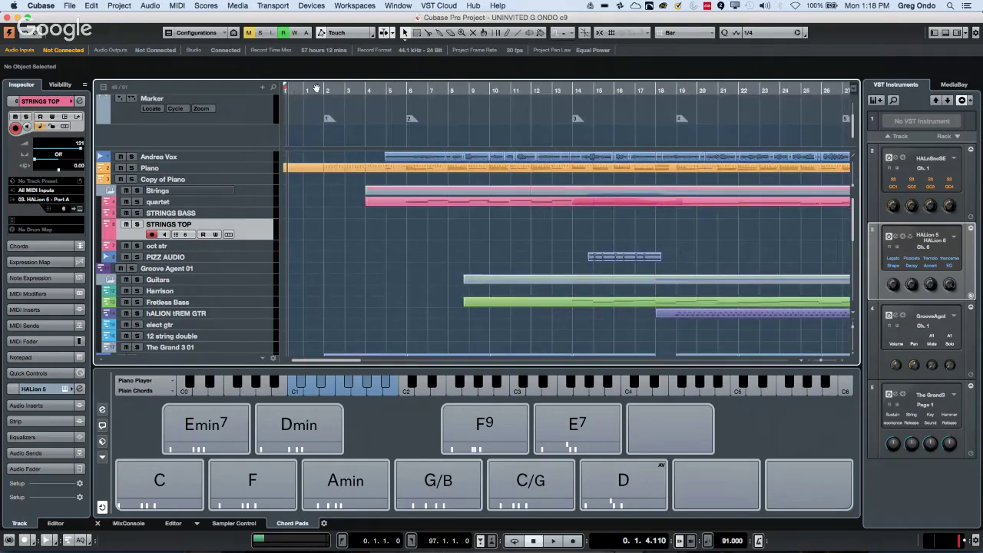
click(280, 89)
key(h)
key(h)
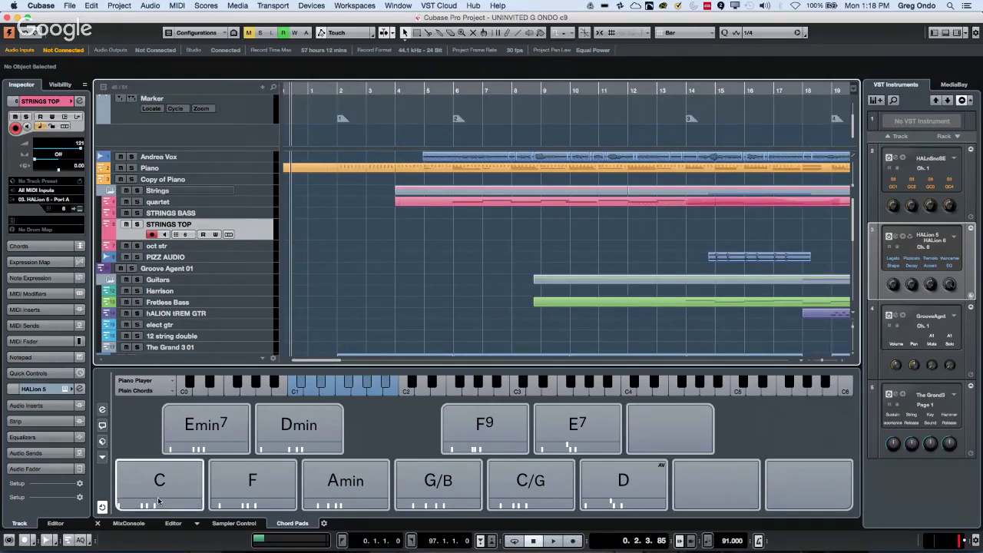
mouse_move(307, 550)
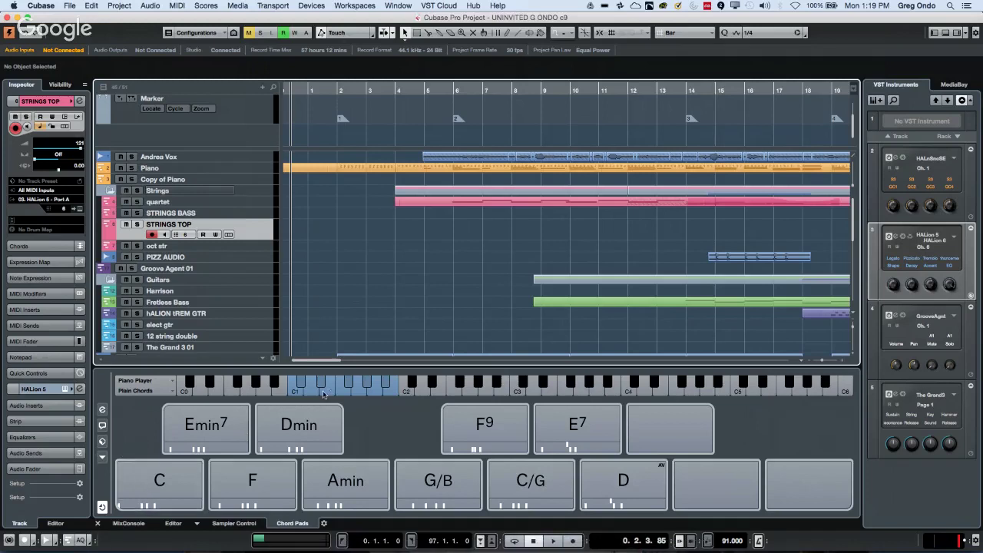
- Set the bar offset to 2 in the Project Setup and keep the project content at its bar positions
right_click(374, 131)
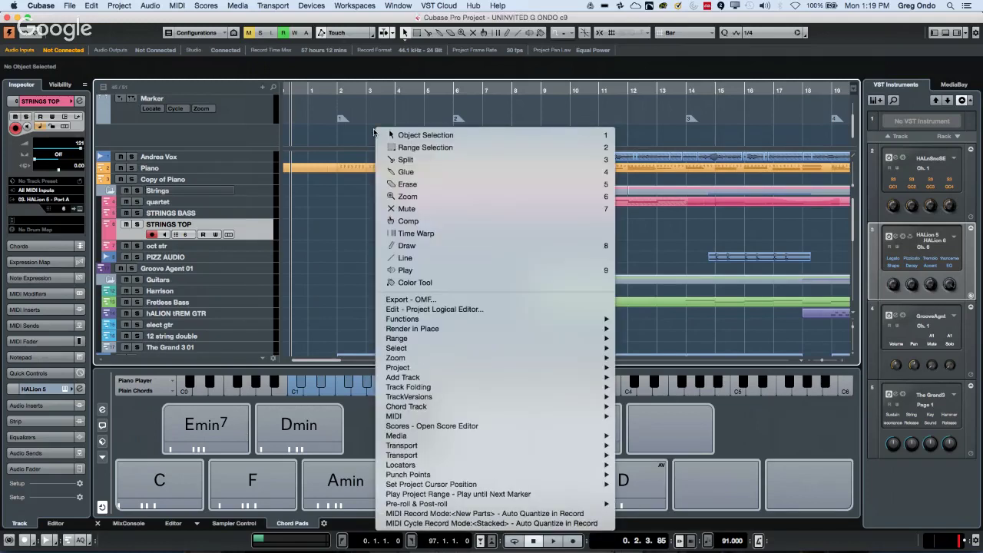
mouse_move(522, 417)
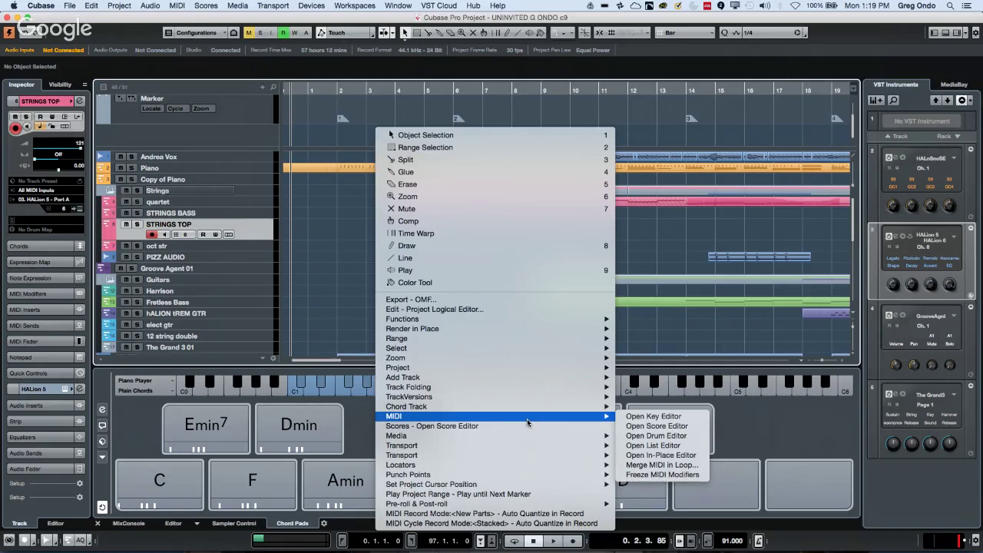
mouse_move(538, 388)
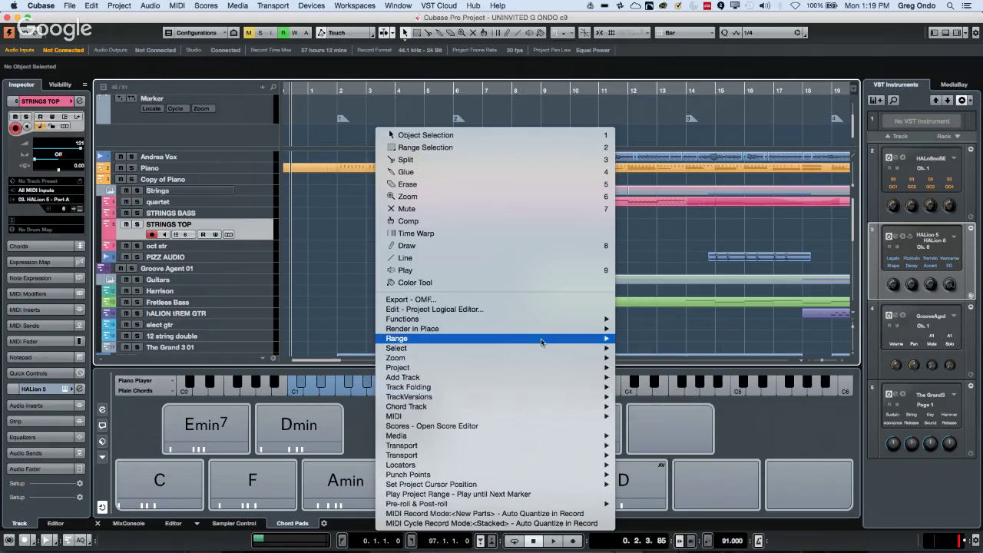
mouse_move(541, 341)
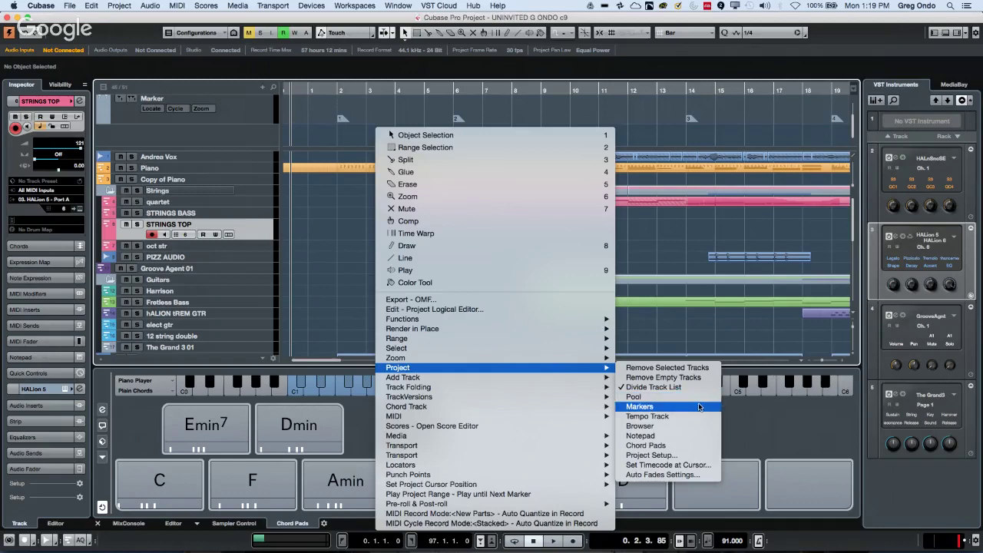
click(690, 454)
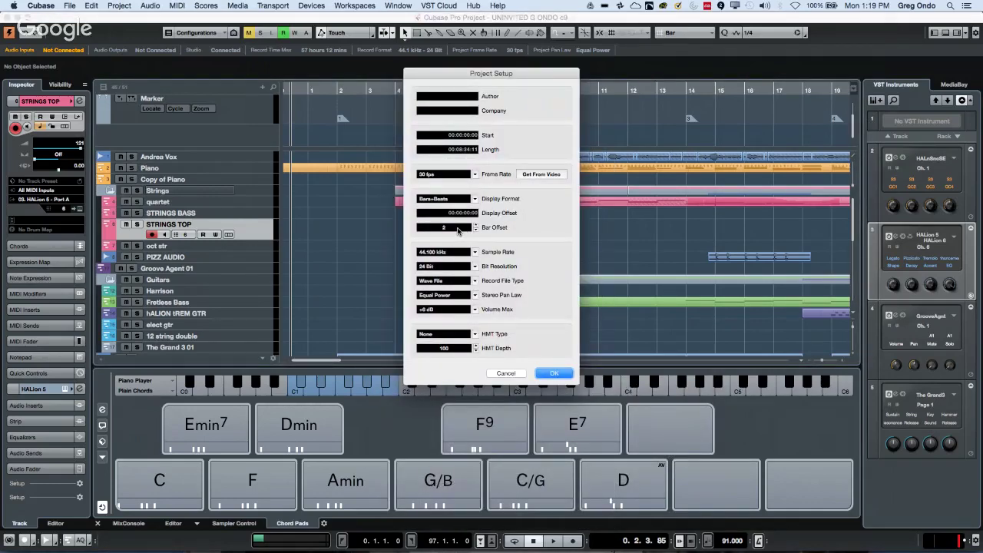
click(552, 373)
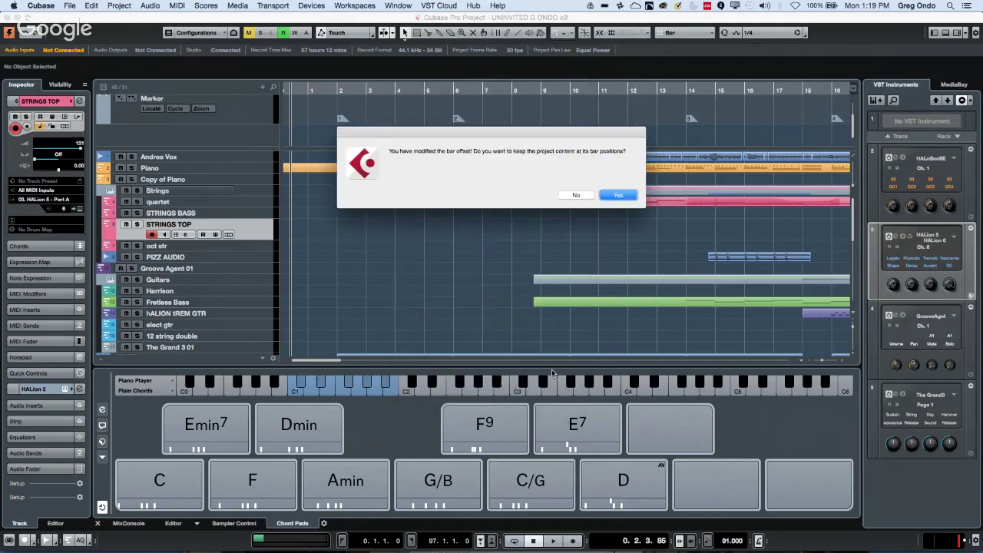
click(621, 199)
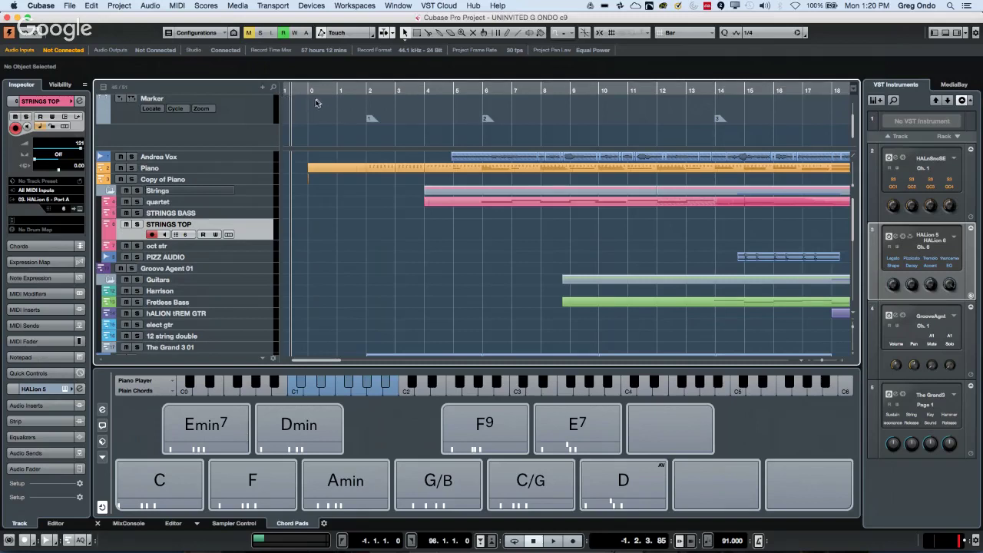
- Hide the Chord Pads below the project's tracks
right_click(341, 127)
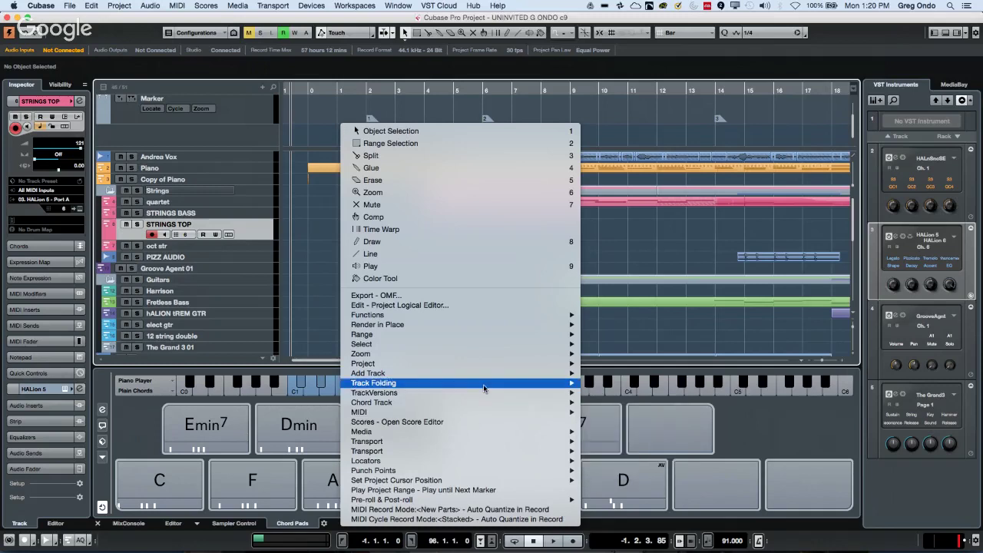
mouse_move(486, 384)
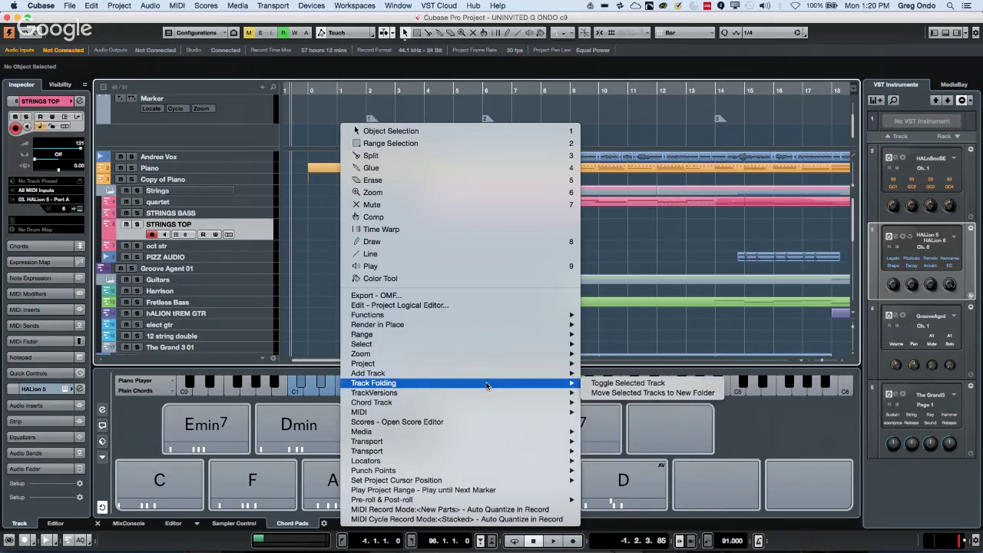
mouse_move(463, 435)
mouse_move(476, 361)
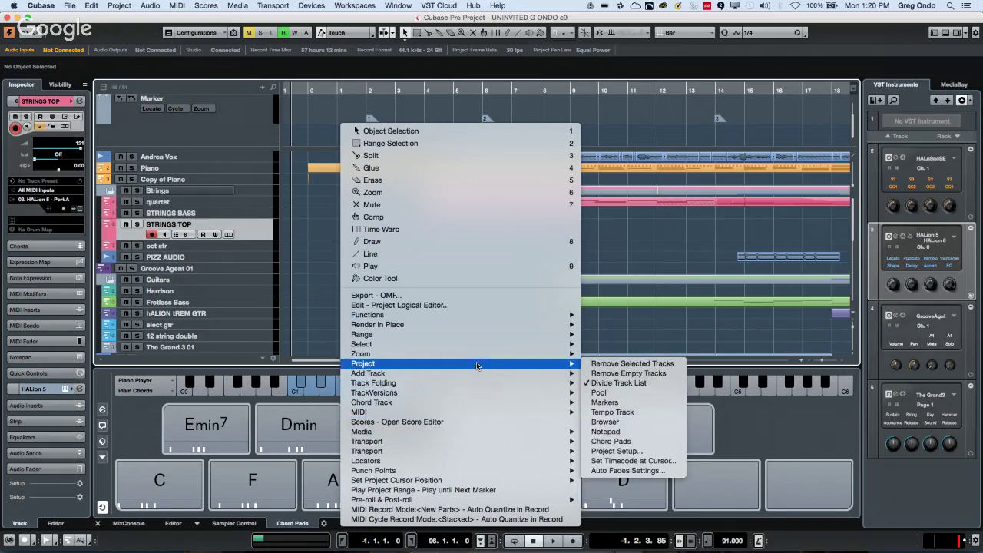
click(648, 442)
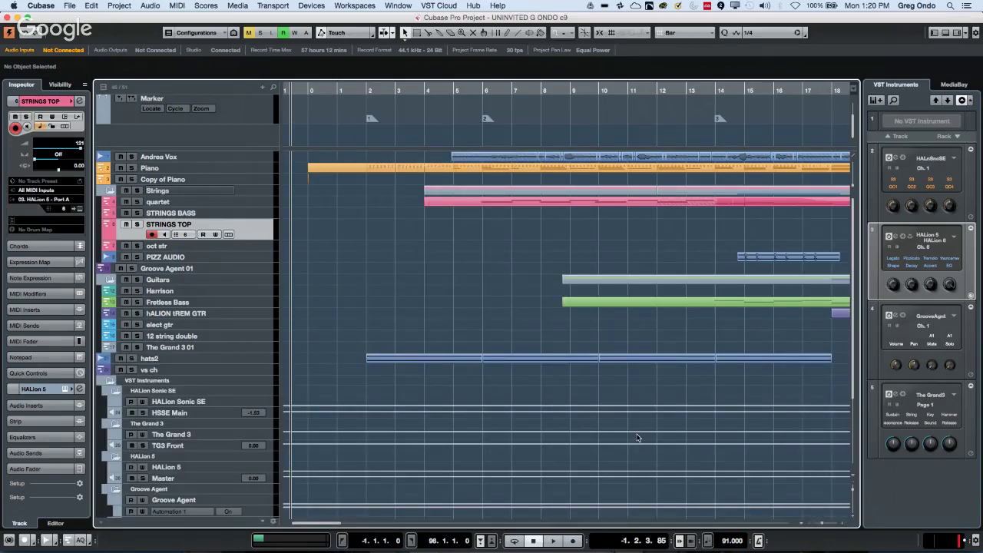
- Set the bar offset to 6 in the Project Setup, keeping content at its bar positions, and place the project cursor in the empty lead-in bars
right_click(426, 272)
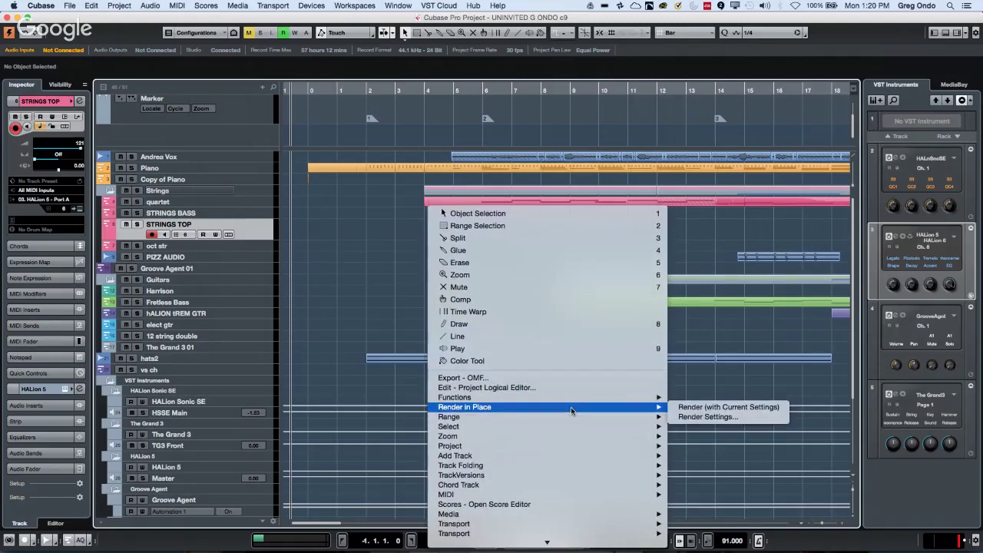
mouse_move(590, 406)
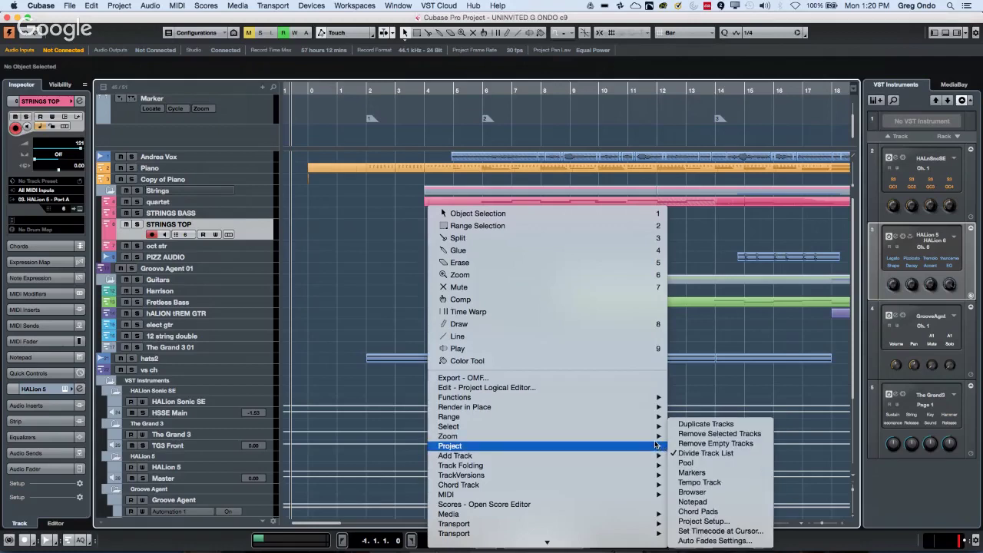
mouse_move(655, 440)
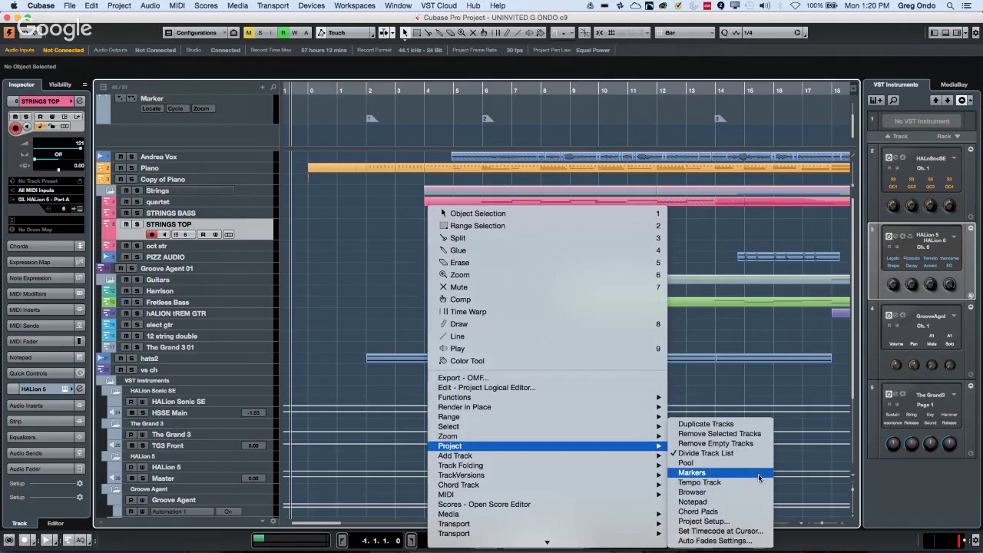
click(741, 523)
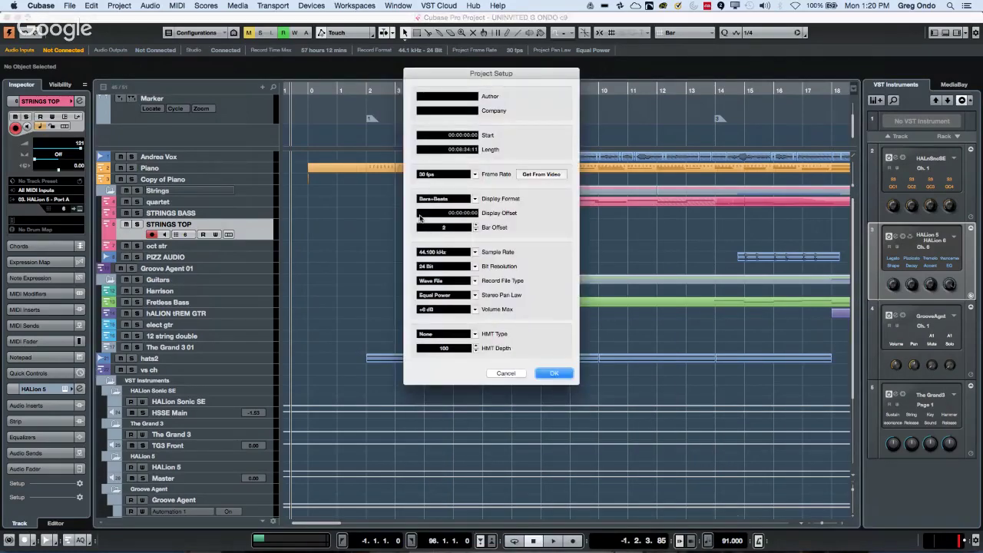
scroll(458, 228, up, 1)
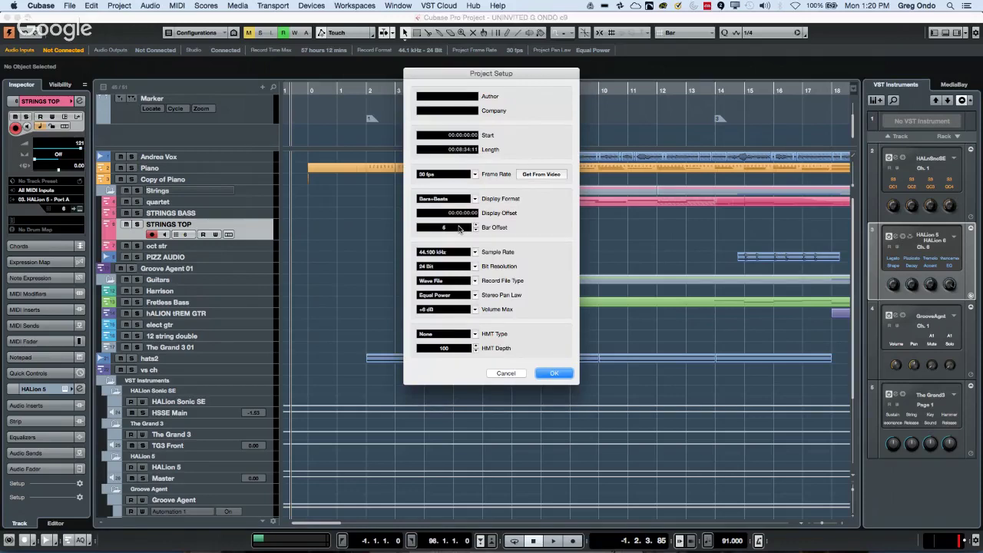
click(563, 377)
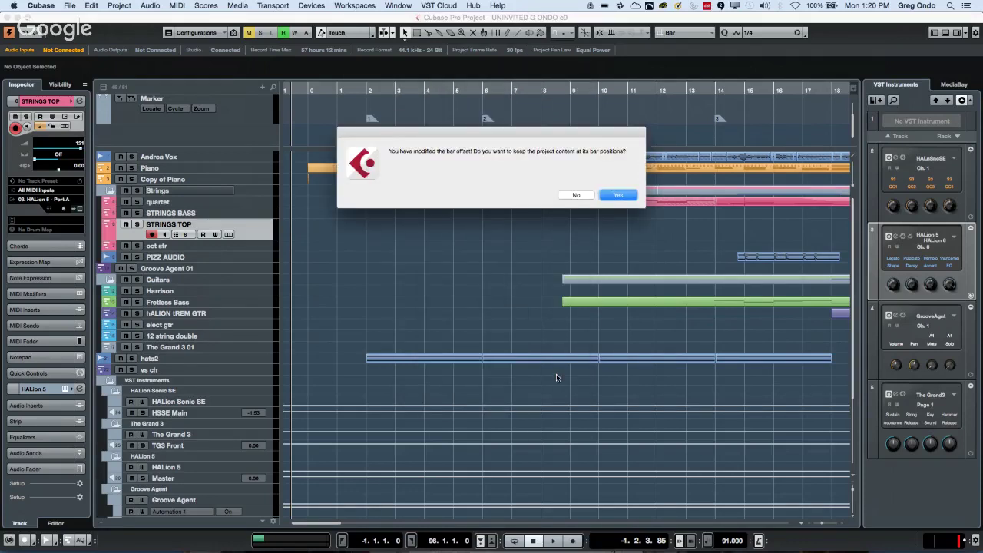
click(616, 197)
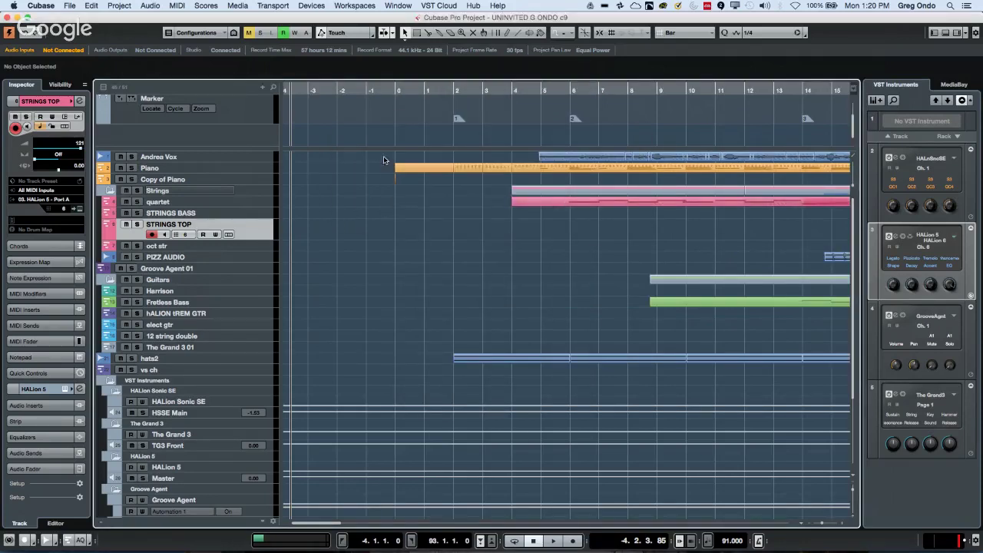
click(337, 90)
drag(330, 84, 321, 45)
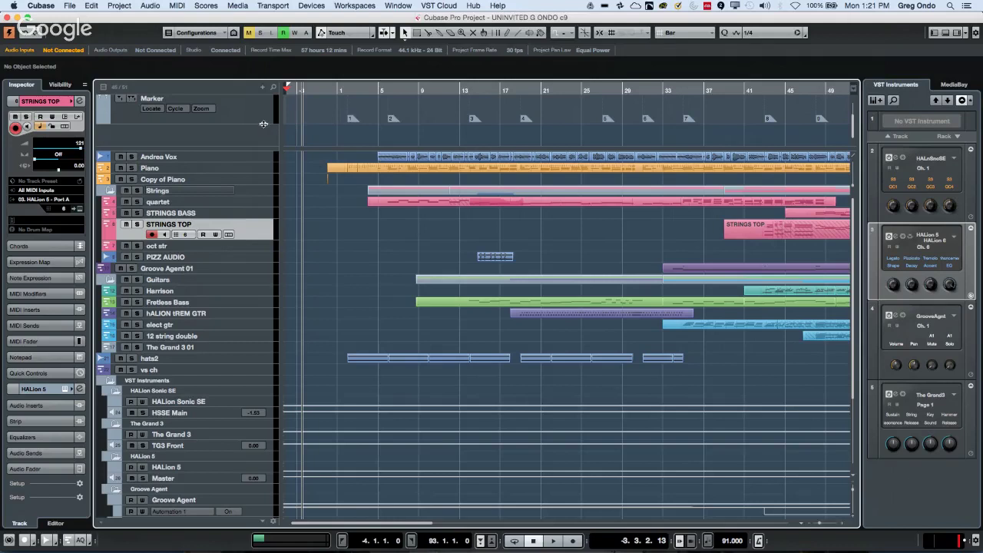
- Revert the project to the previously saved version and briefly play it back from the start
click(68, 6)
mouse_move(45, 7)
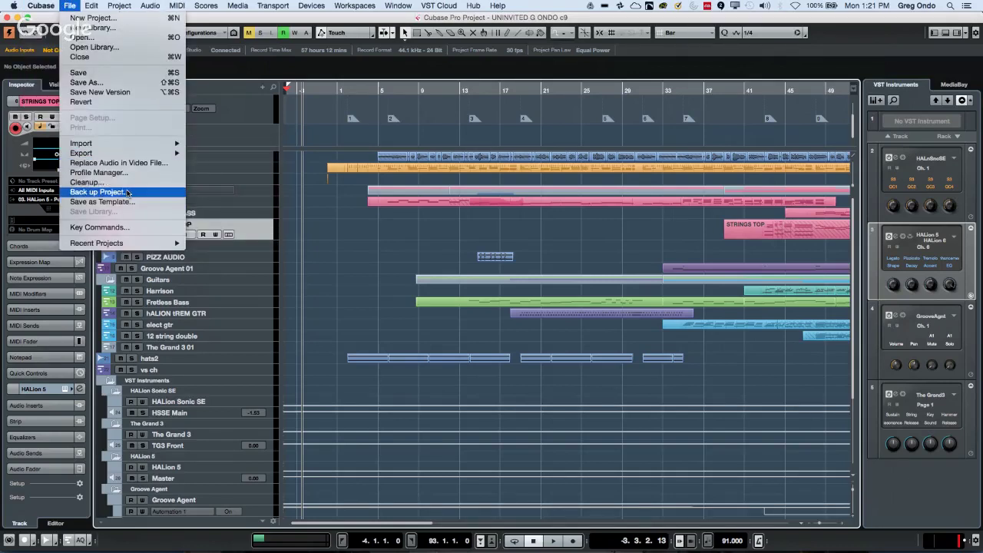
click(108, 104)
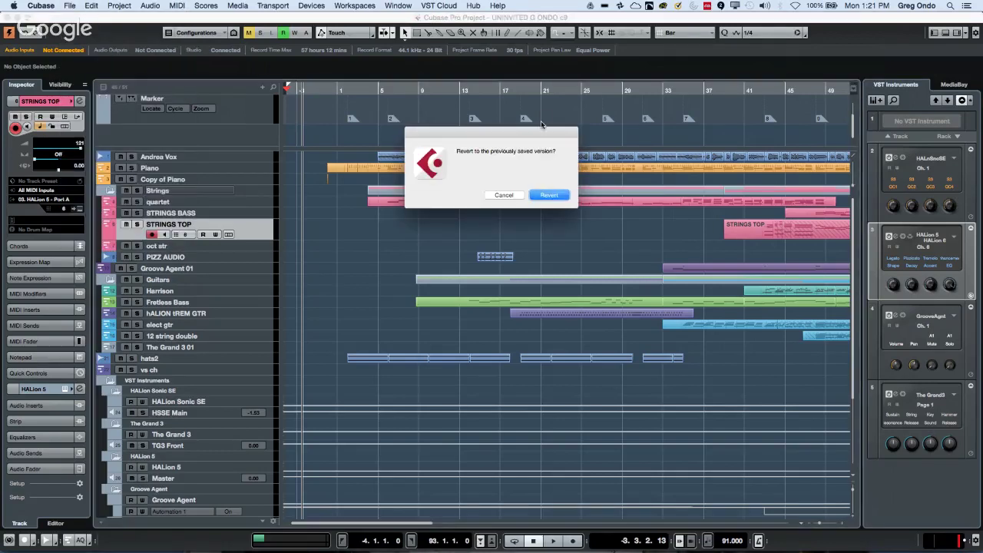
click(549, 195)
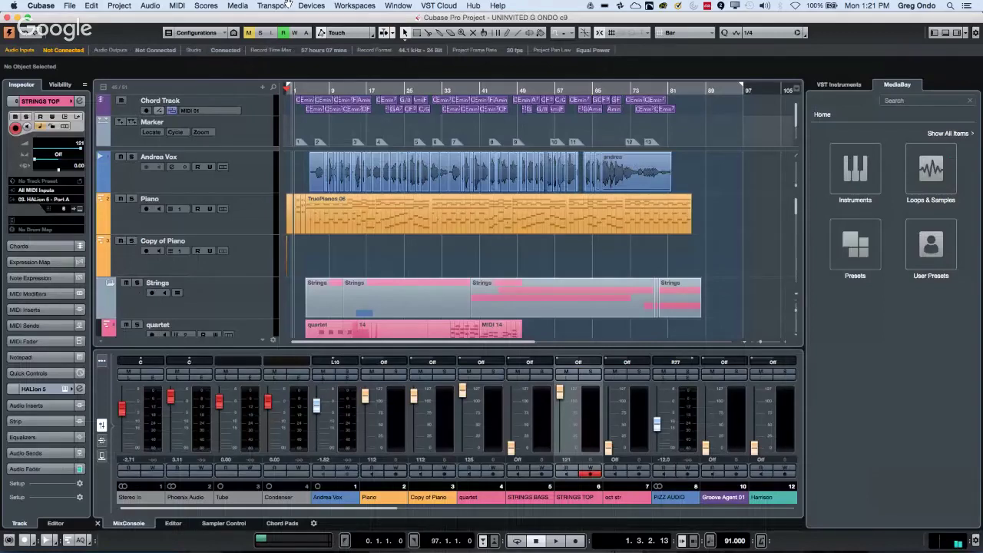
key(space)
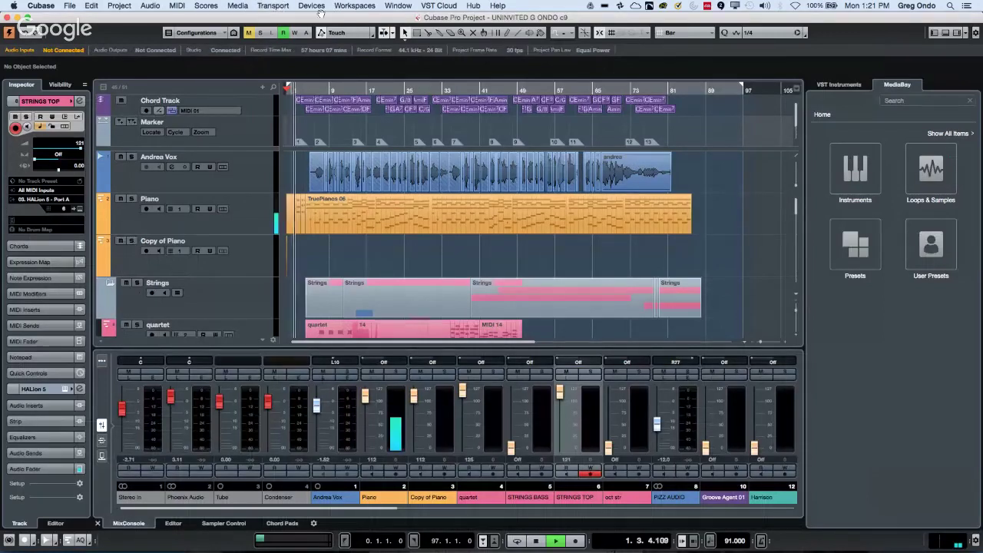
key(space)
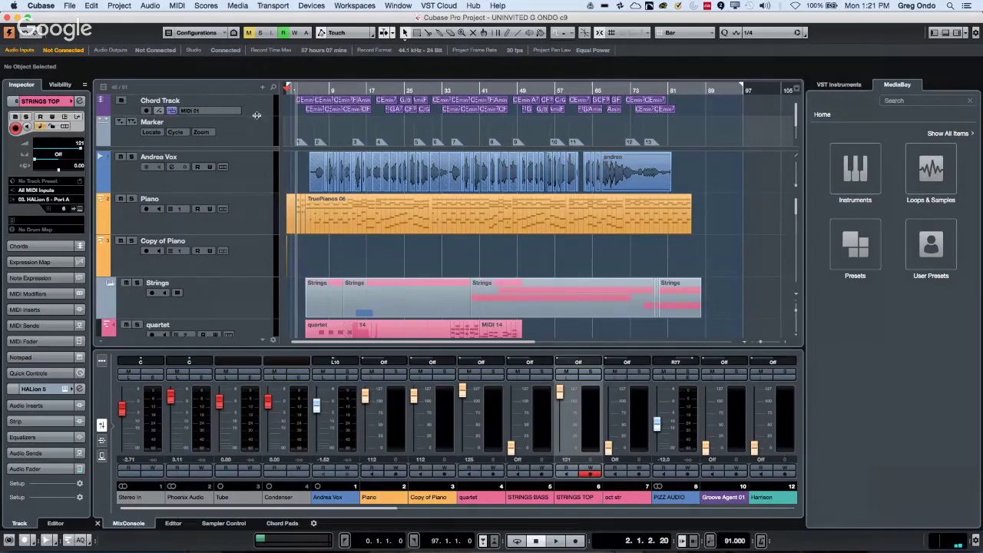
- Enlarge the Chord Track, place the project cursor at bar 2 and select all events on the Chord Track
drag(257, 115, 261, 144)
mouse_move(297, 91)
mouse_down()
mouse_move(288, 96)
mouse_move(307, 126)
mouse_move(313, 113)
mouse_up()
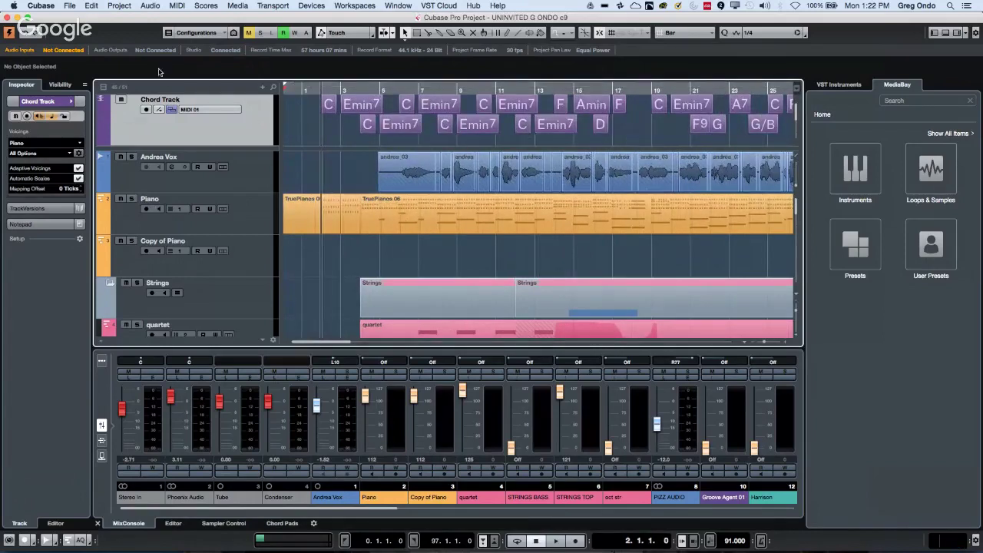
right_click(304, 104)
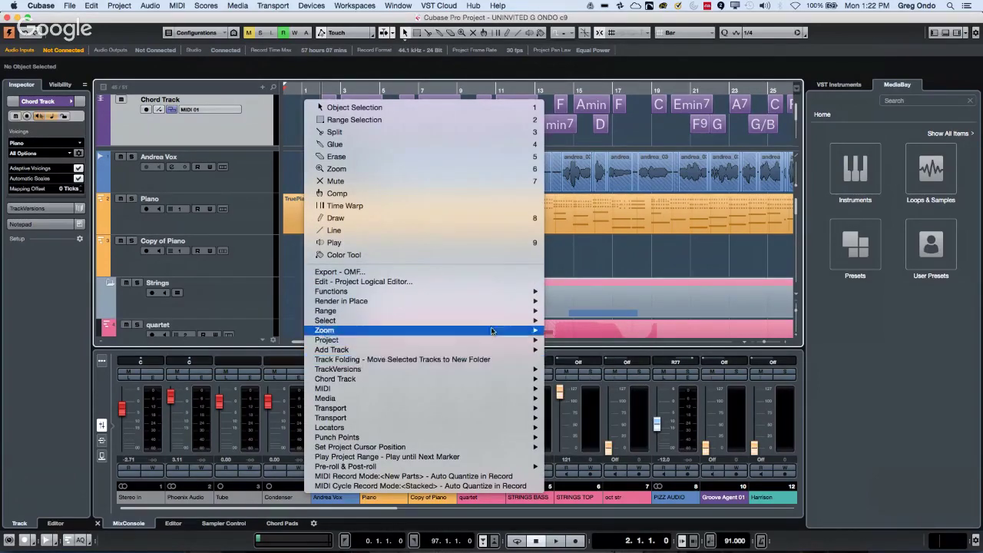
mouse_move(504, 321)
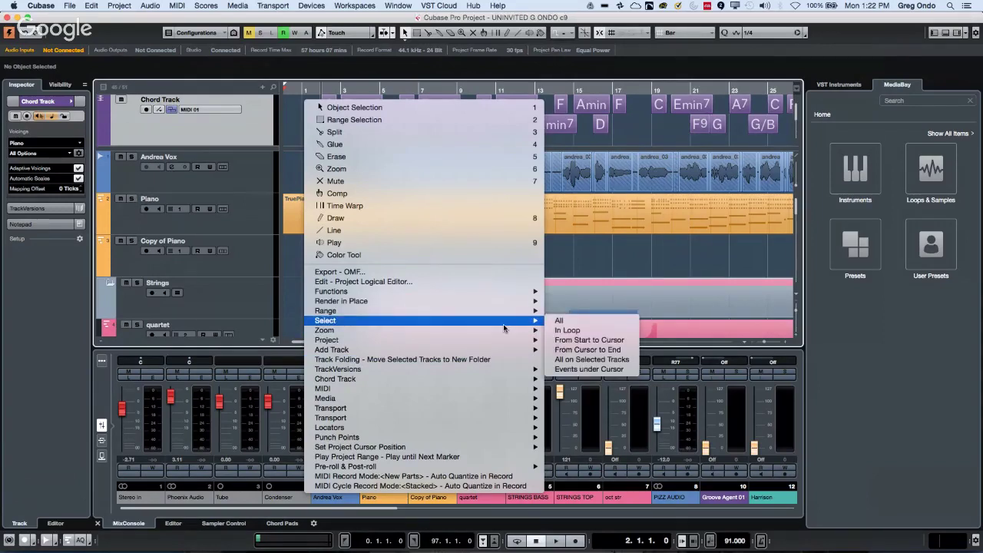
click(630, 363)
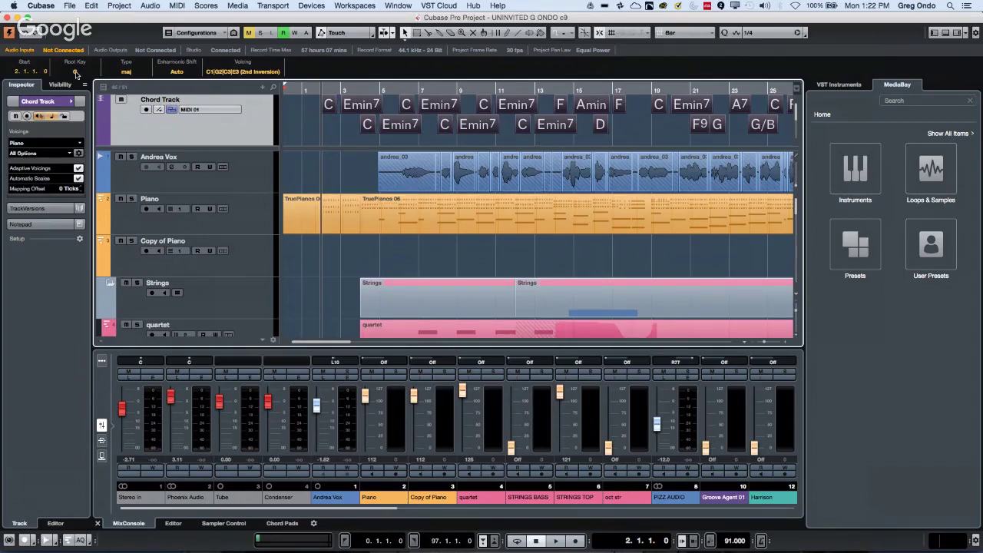
- Transpose all selected chords down through root keys such as B and G, and return the first chord's root key to C
scroll(76, 74, down, 1)
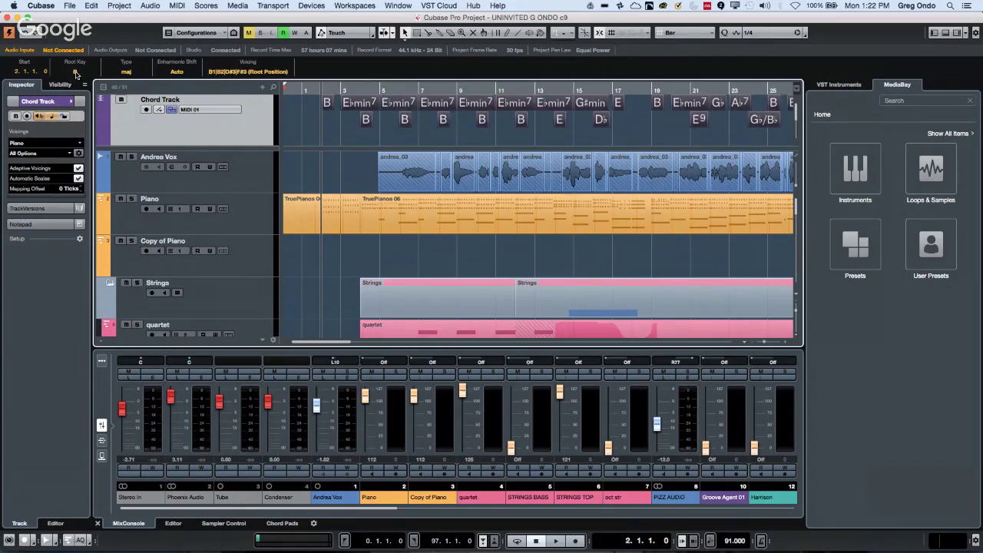
scroll(76, 73, down, 2)
scroll(82, 72, down, 2)
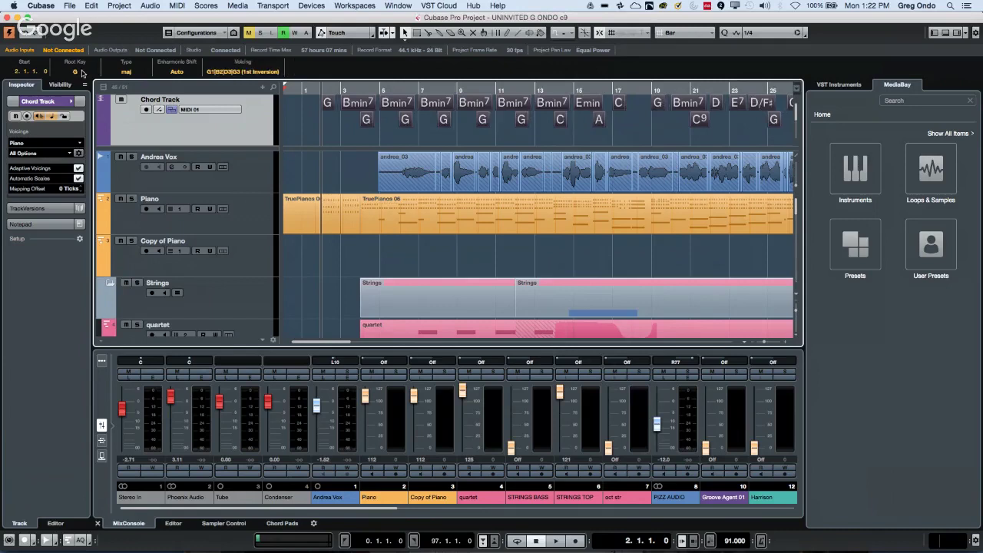
scroll(82, 73, down, 2)
scroll(82, 73, up, 4)
scroll(82, 73, up, 3)
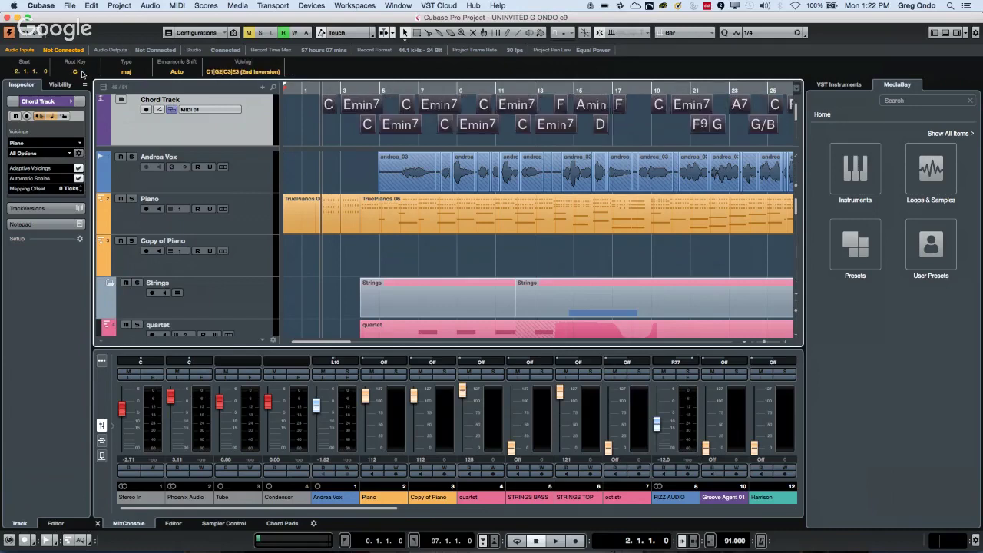
- Try higher root keys such as Db and Ab for the selected chords, and set the root key back to C
scroll(82, 73, up, 5)
scroll(82, 73, down, 5)
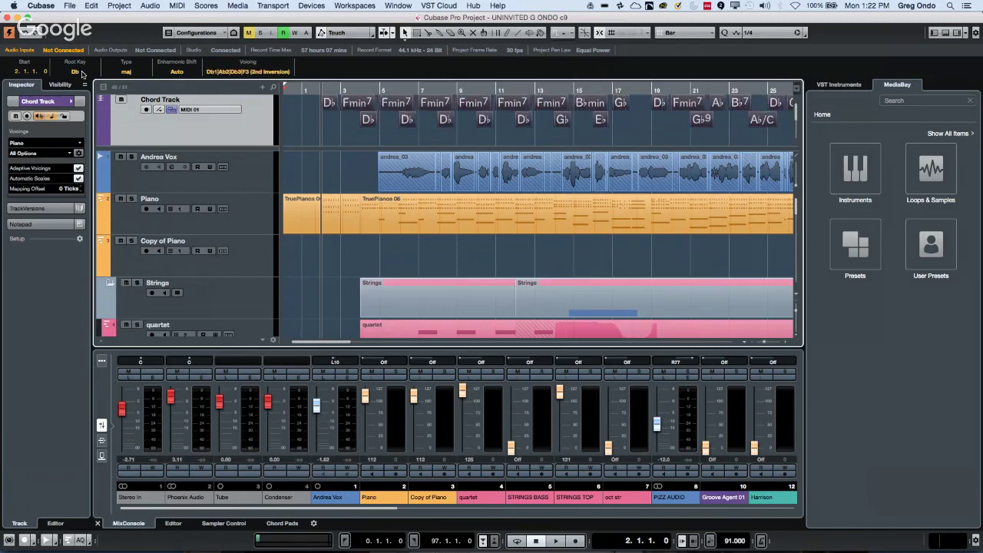
scroll(82, 73, up, 2)
scroll(81, 75, down, 2)
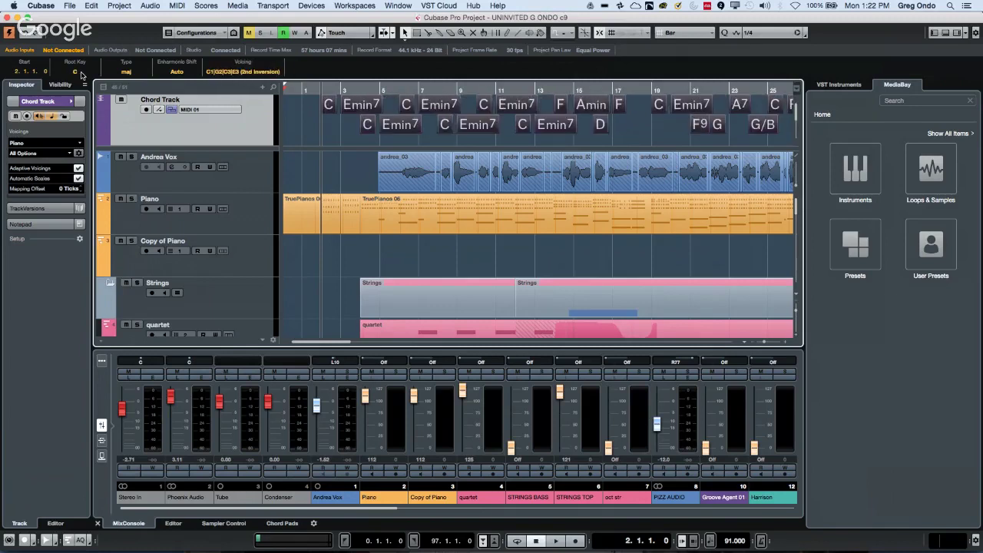
scroll(81, 74, up, 5)
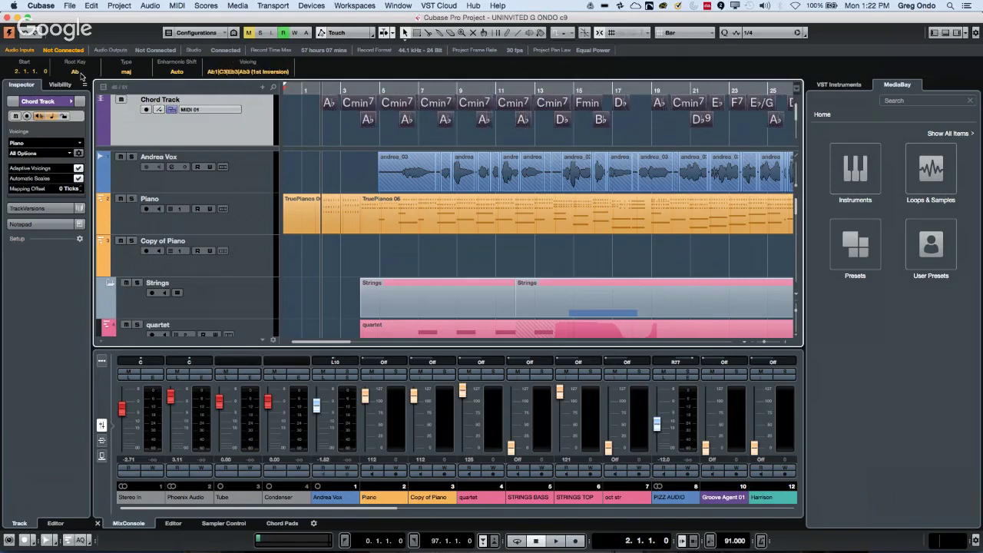
scroll(82, 75, down, 5)
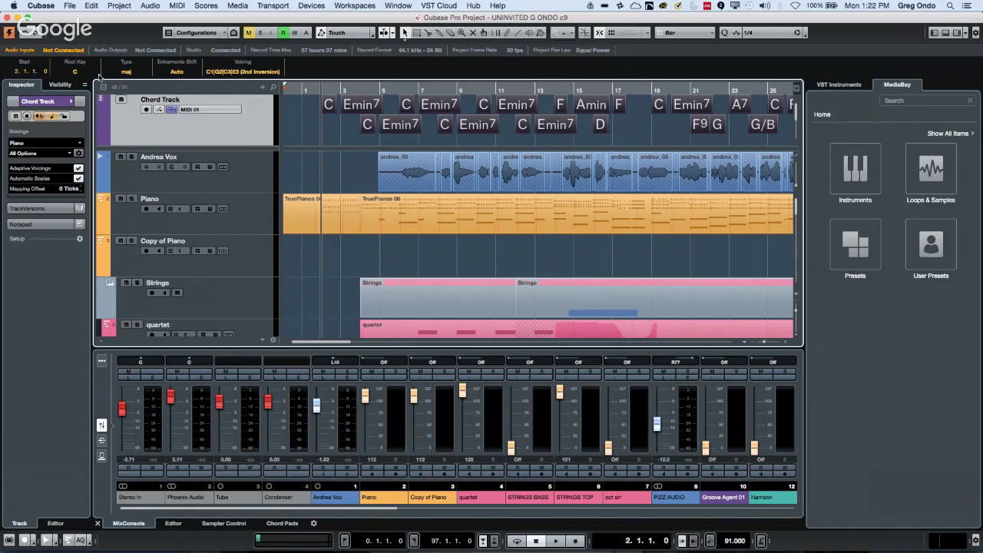
- Try root keys B and E for the selected chords, returning the root key to C after each
scroll(78, 73, down, 5)
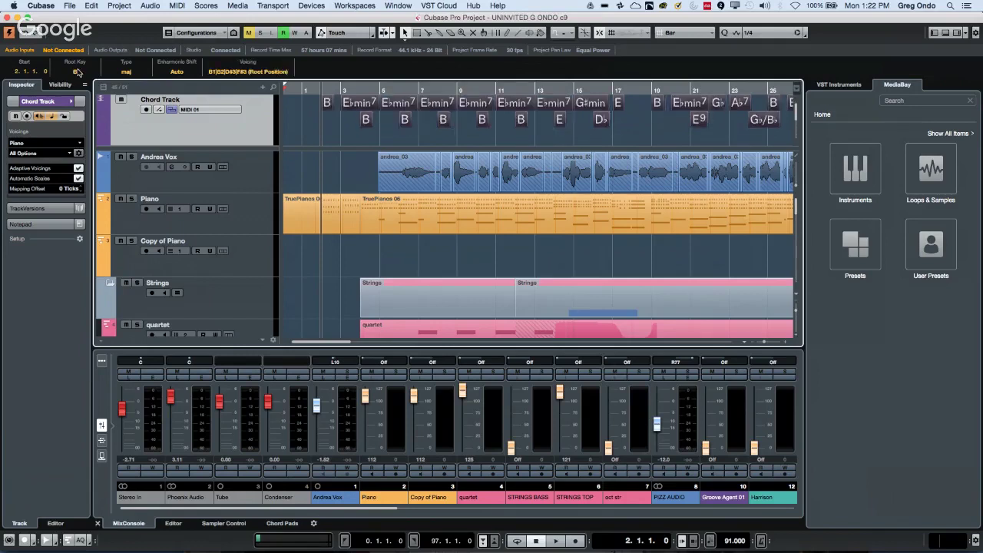
scroll(78, 71, up, 5)
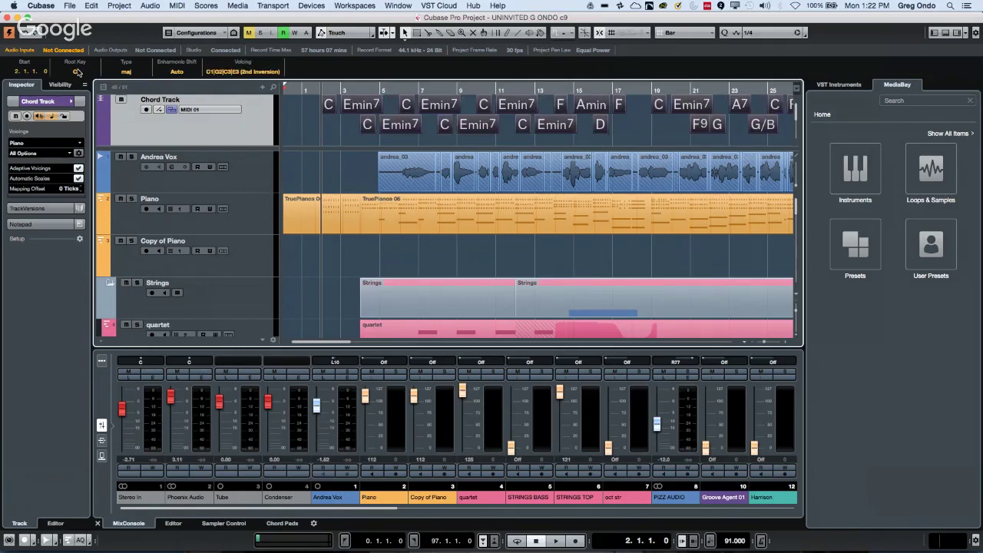
scroll(77, 72, down, 4)
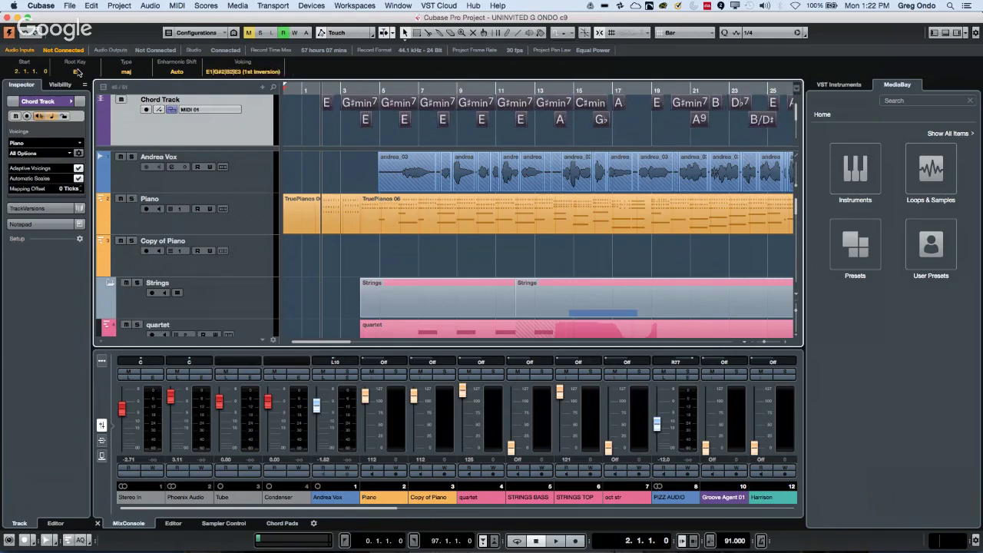
scroll(77, 72, up, 4)
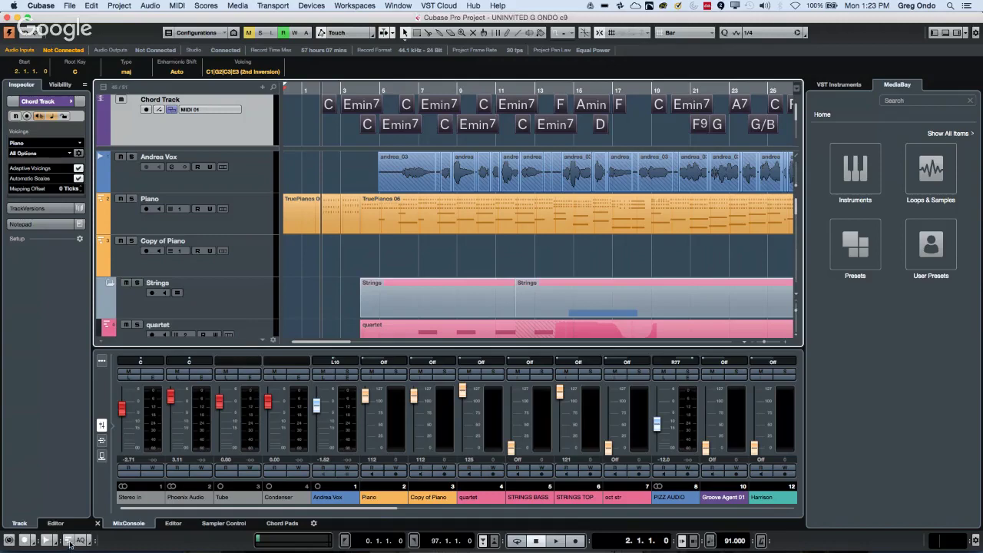
- Examine the Record preferences for audio, Broadcast Wave and MIDI, including the Retrospective Record options, and close the preferences
click(40, 6)
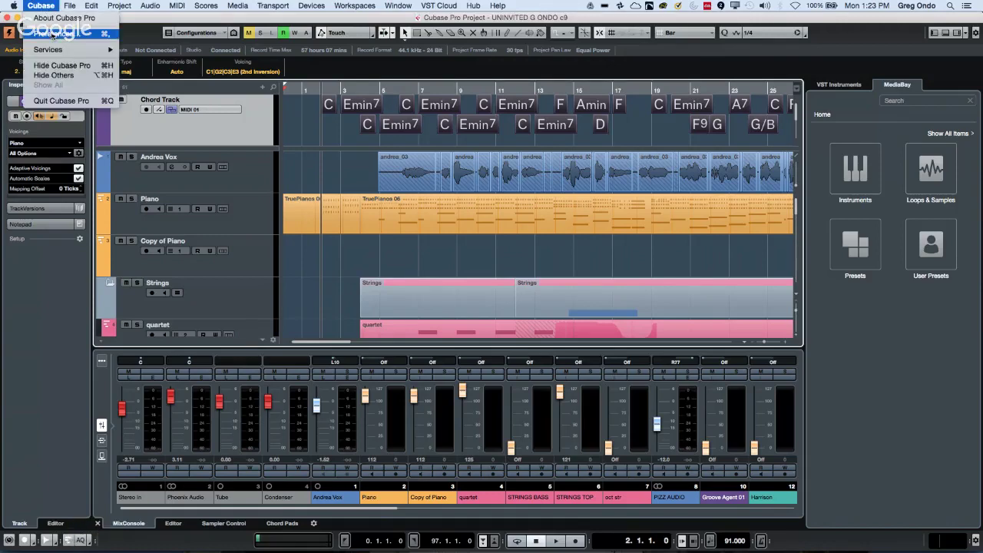
click(57, 34)
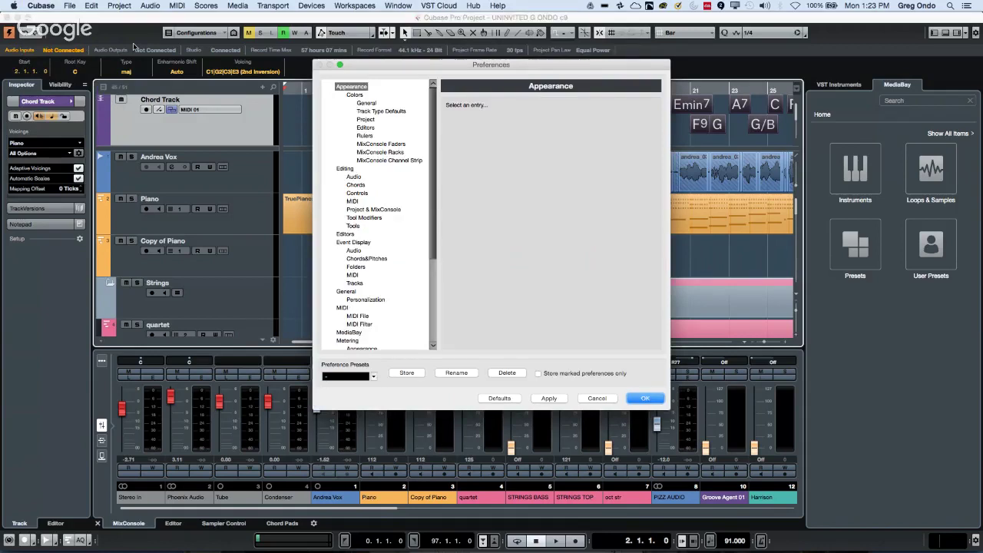
scroll(365, 232, down, 1)
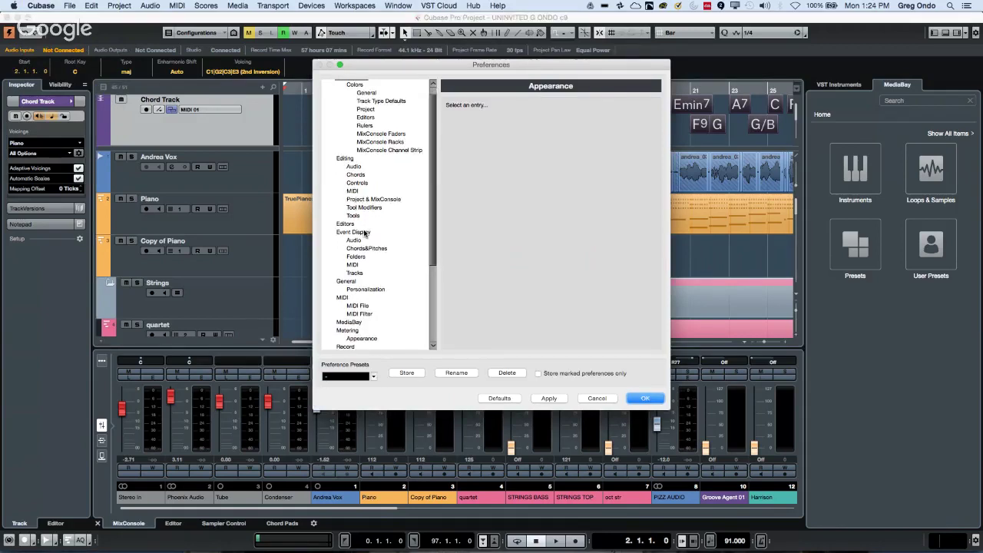
scroll(364, 233, down, 1)
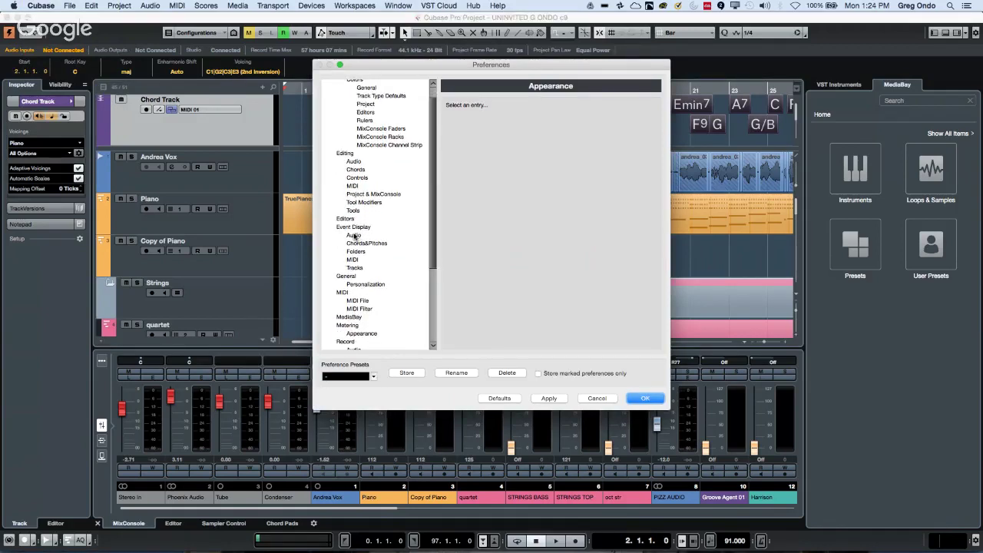
scroll(373, 246, down, 5)
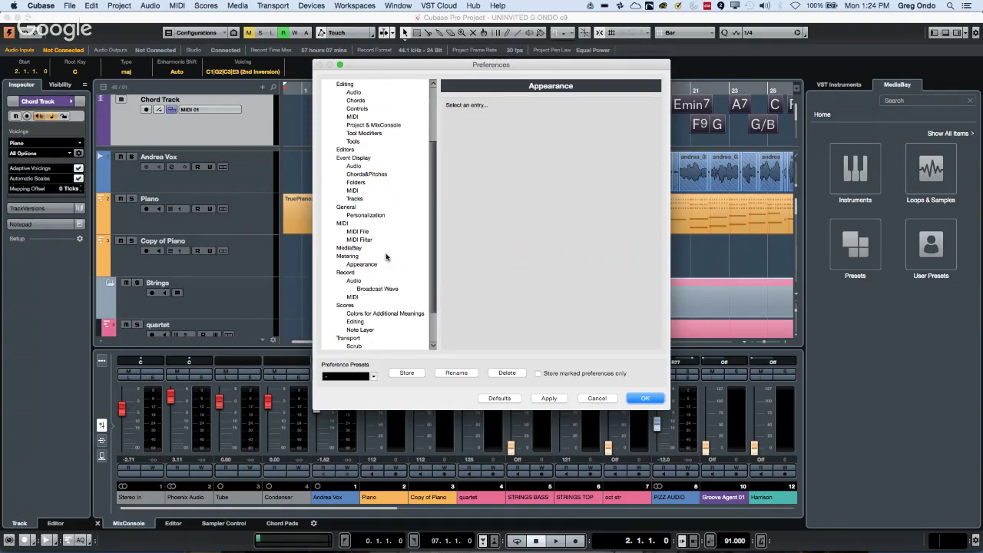
click(351, 297)
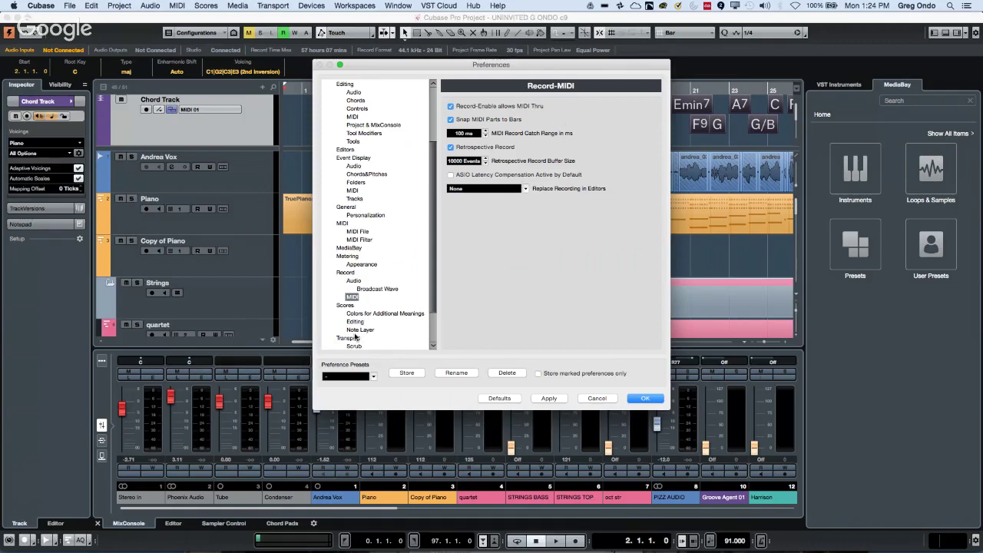
click(350, 273)
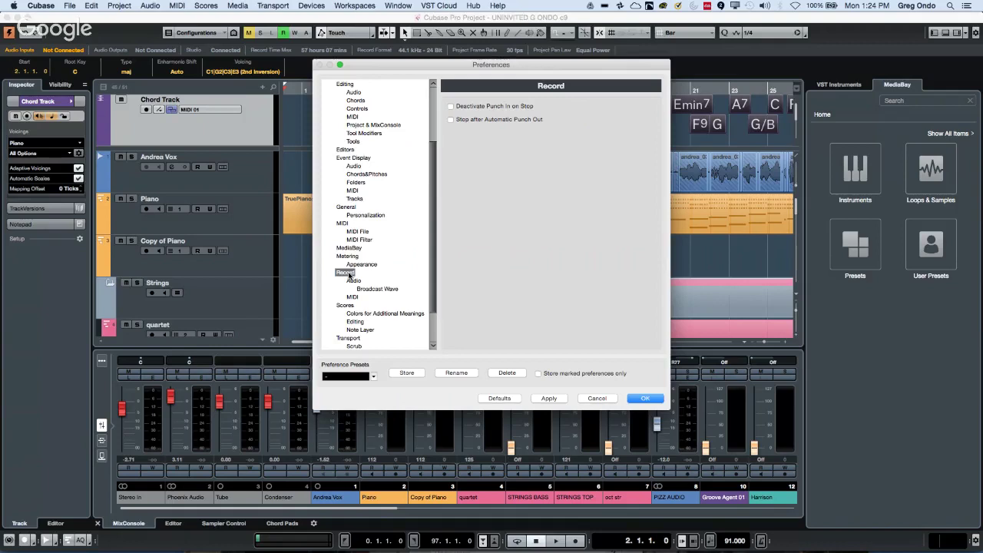
click(351, 281)
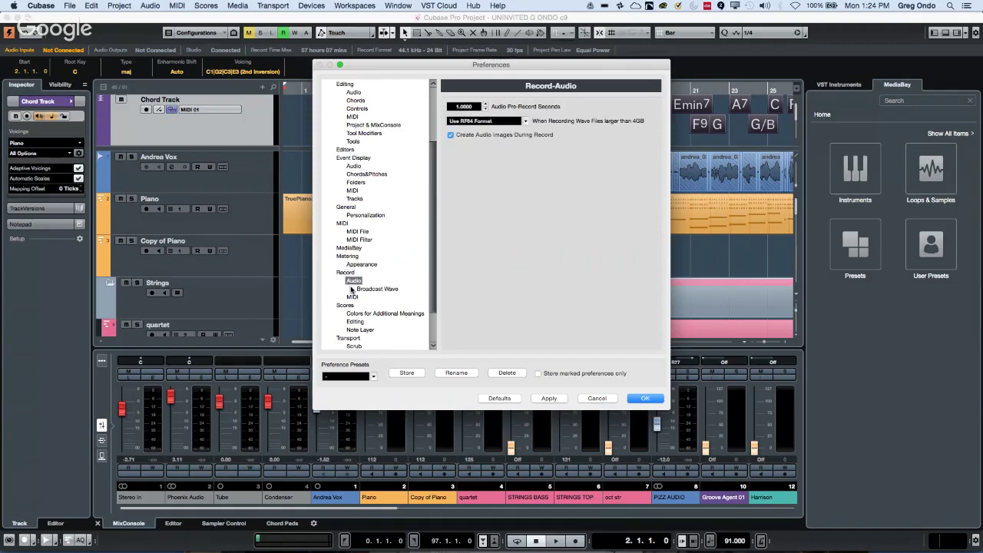
click(373, 289)
click(353, 297)
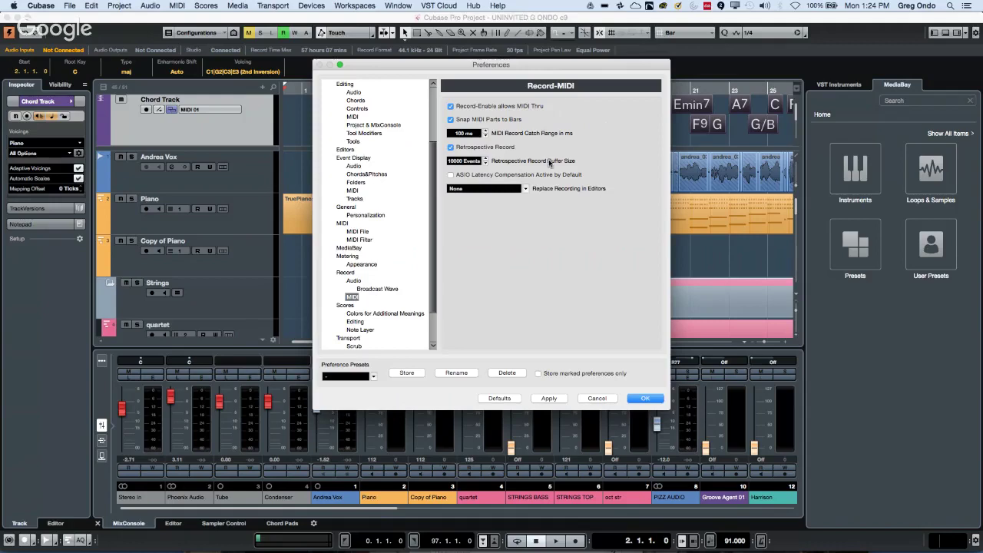
click(654, 400)
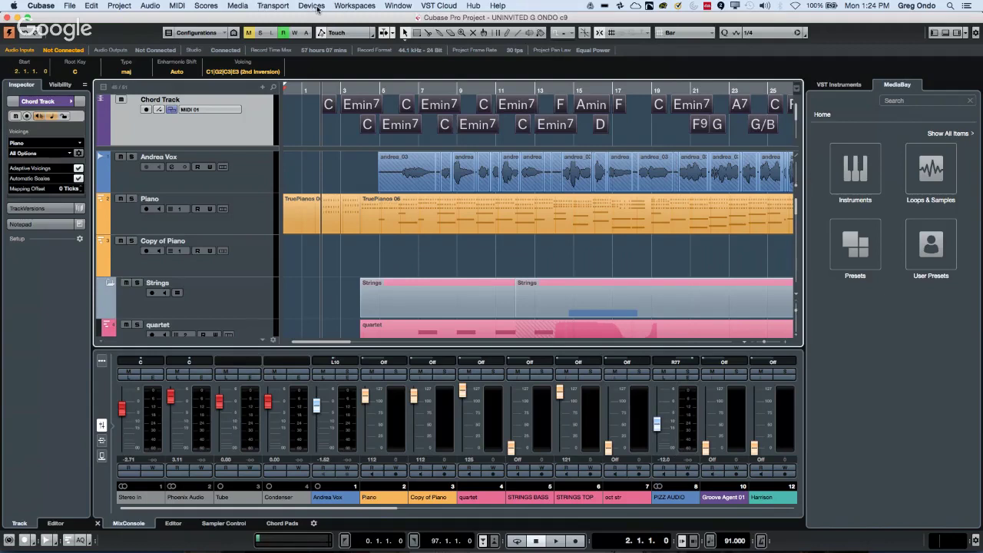
- Turn on Auto Quantize in Record for MIDI recording
click(280, 7)
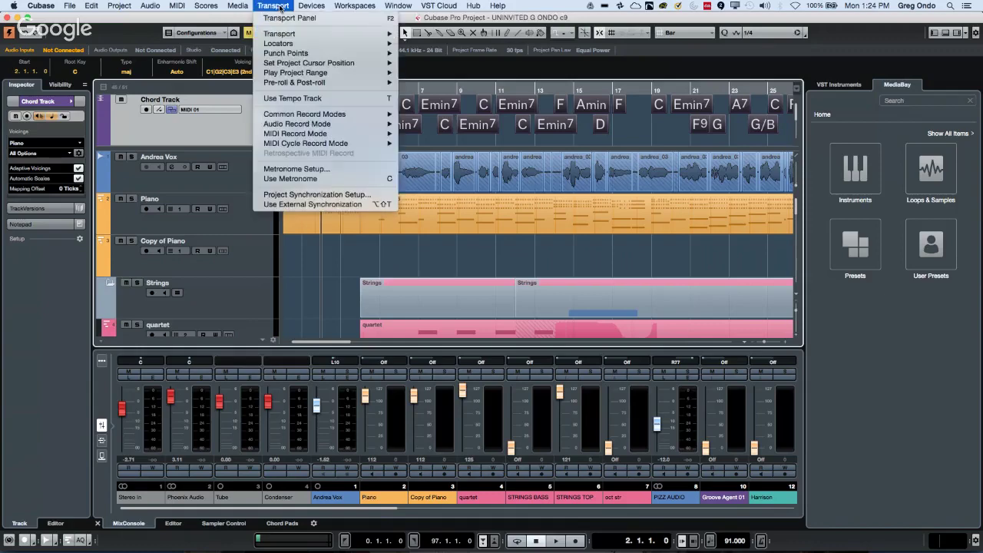
mouse_move(307, 55)
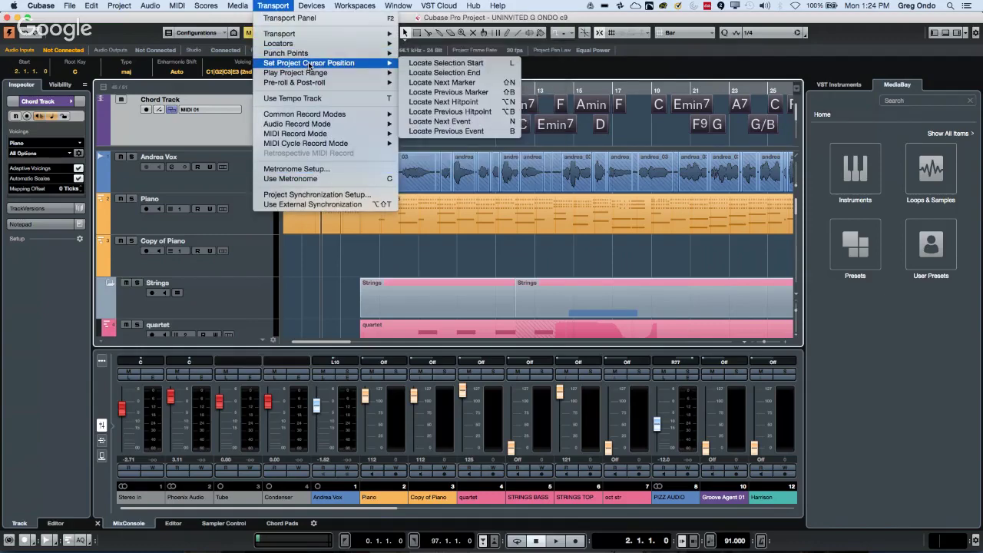
mouse_move(335, 136)
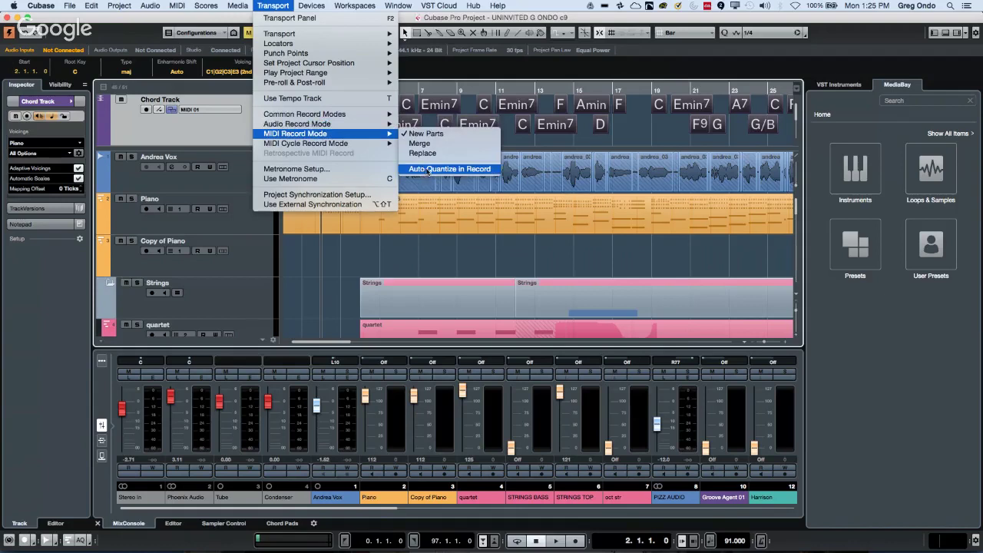
click(427, 171)
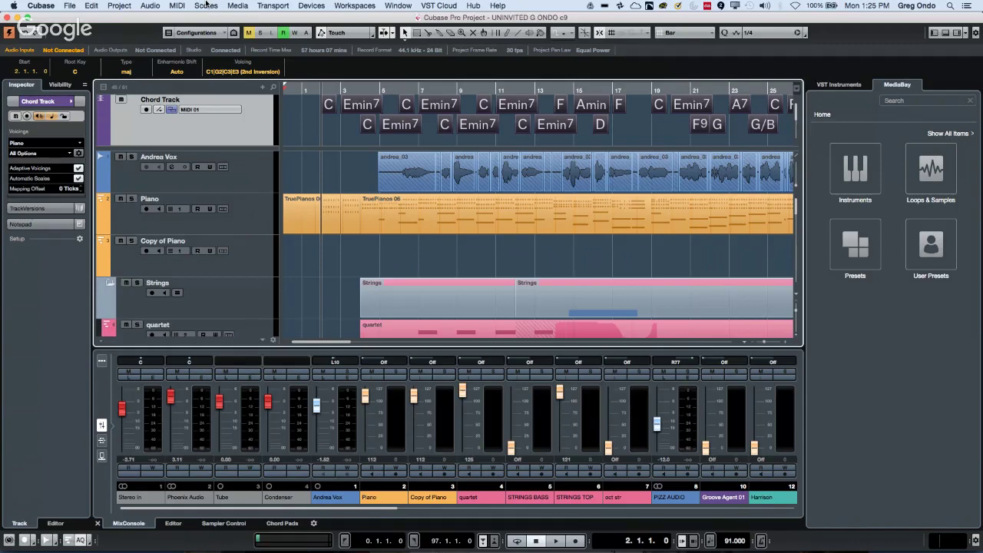
- Add a Mackie Control remote device in the device setup, view its available MIDI input ports, and accept the setup
click(316, 6)
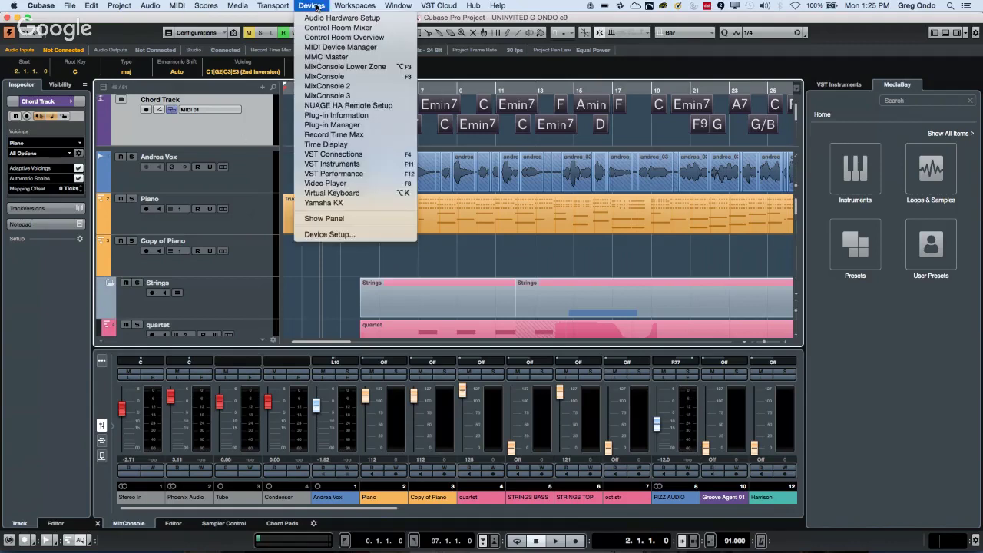
click(350, 234)
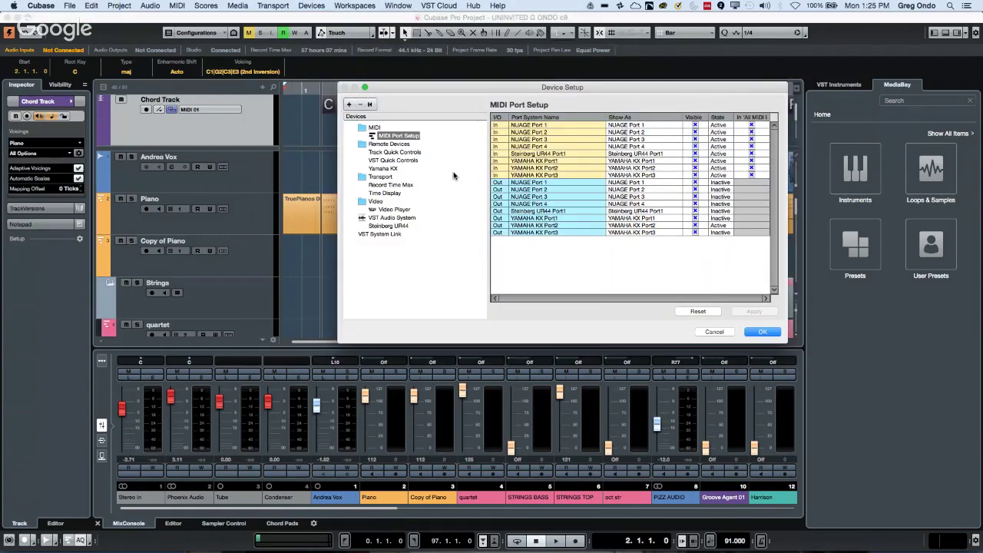
click(349, 105)
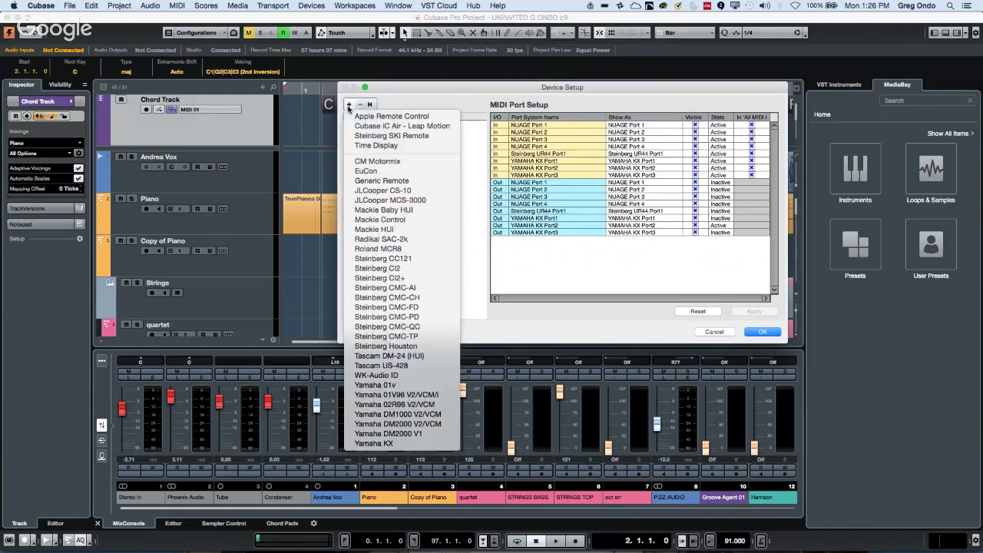
click(437, 86)
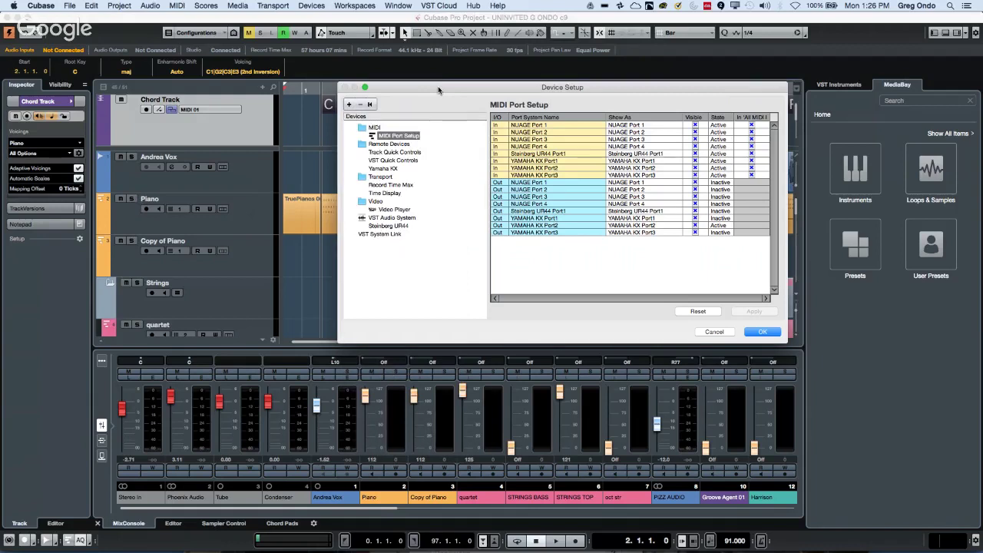
click(348, 106)
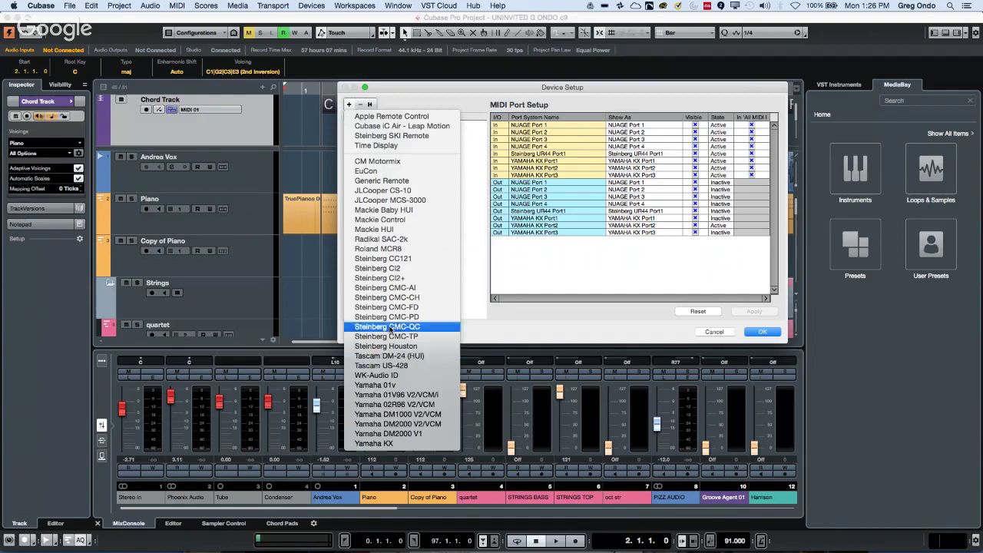
click(376, 221)
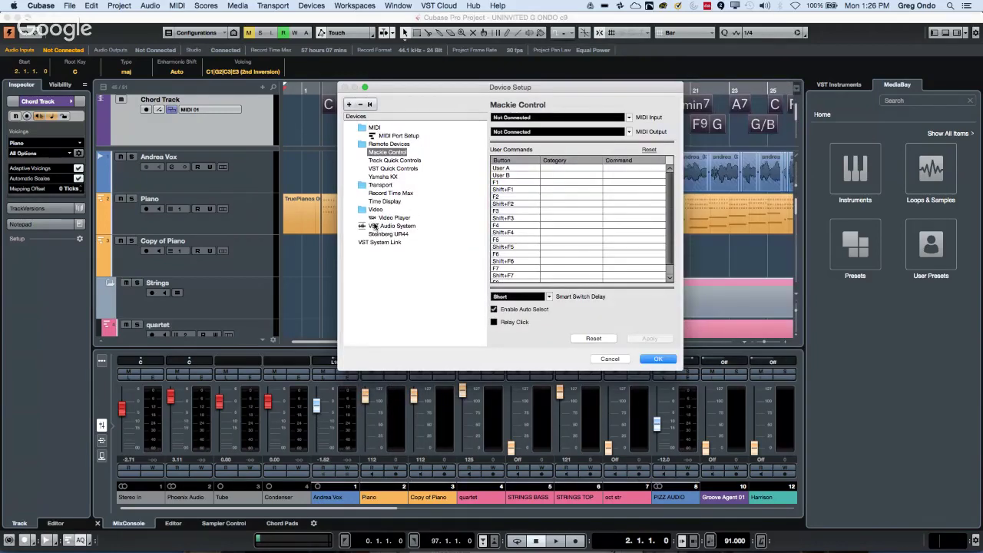
click(529, 118)
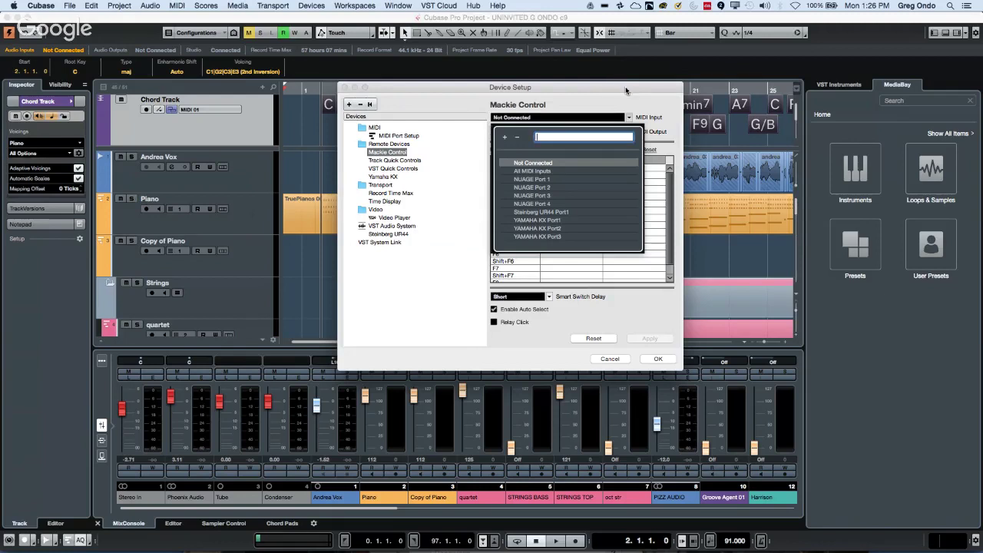
click(592, 100)
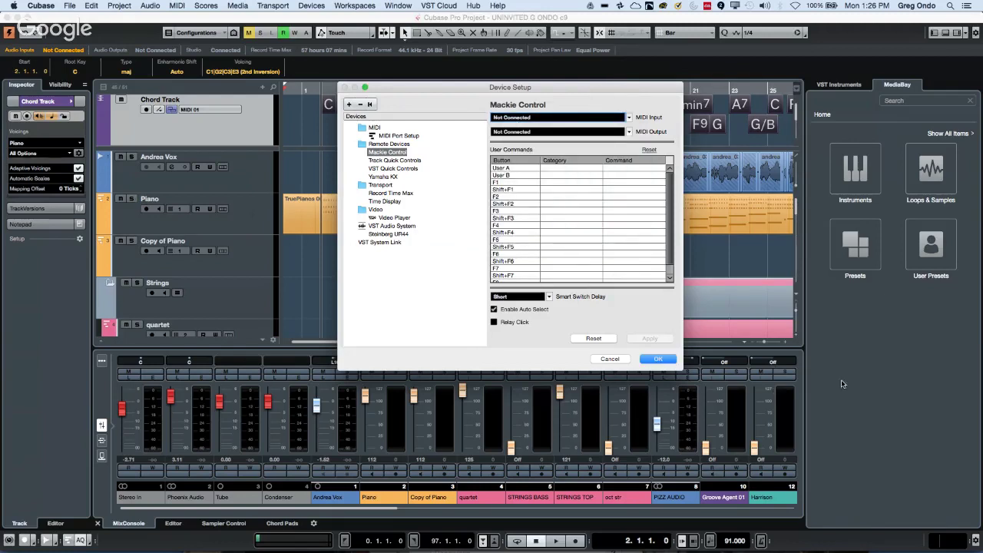
click(660, 359)
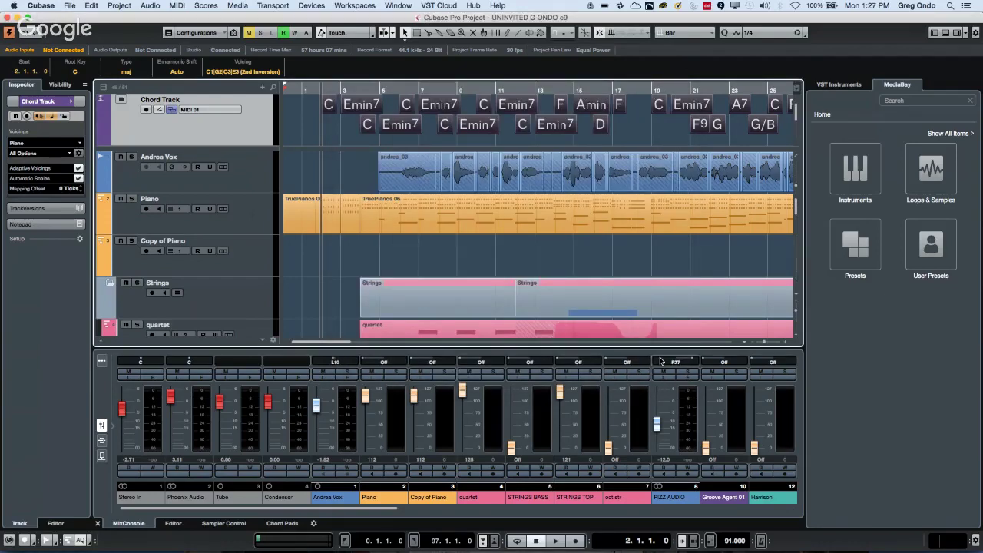
- Reopen the device setup to look through the remote controllers that can be added, and close it again
click(321, 8)
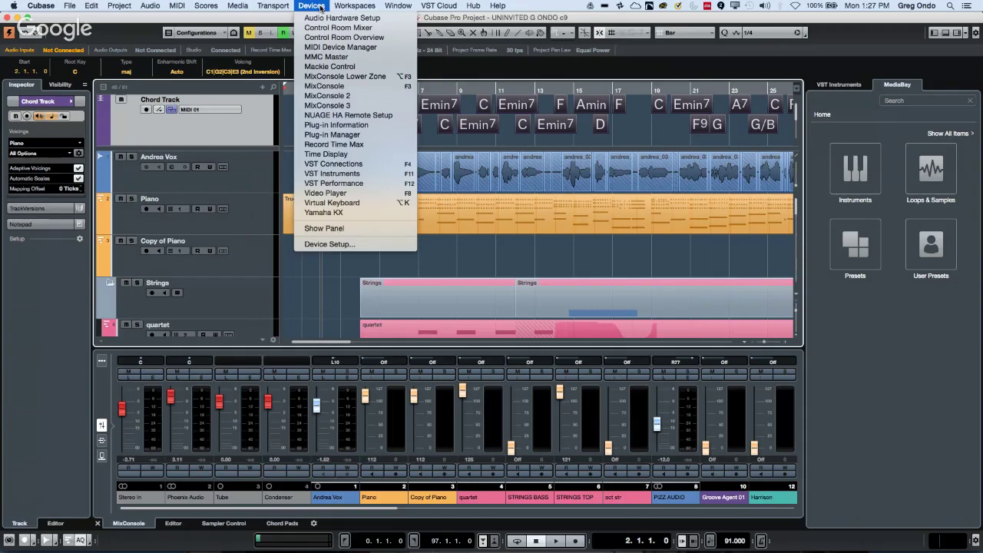
click(374, 245)
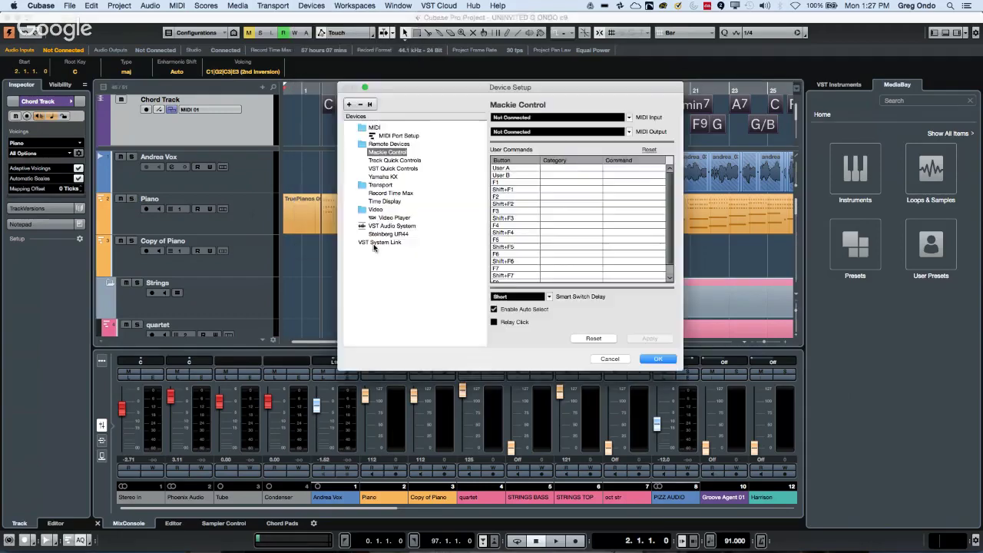
click(349, 104)
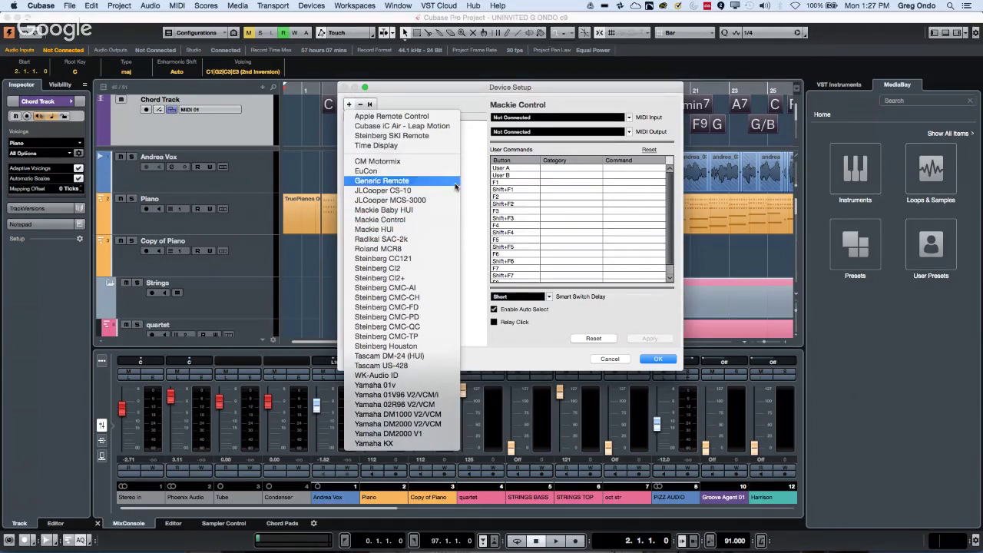
click(519, 121)
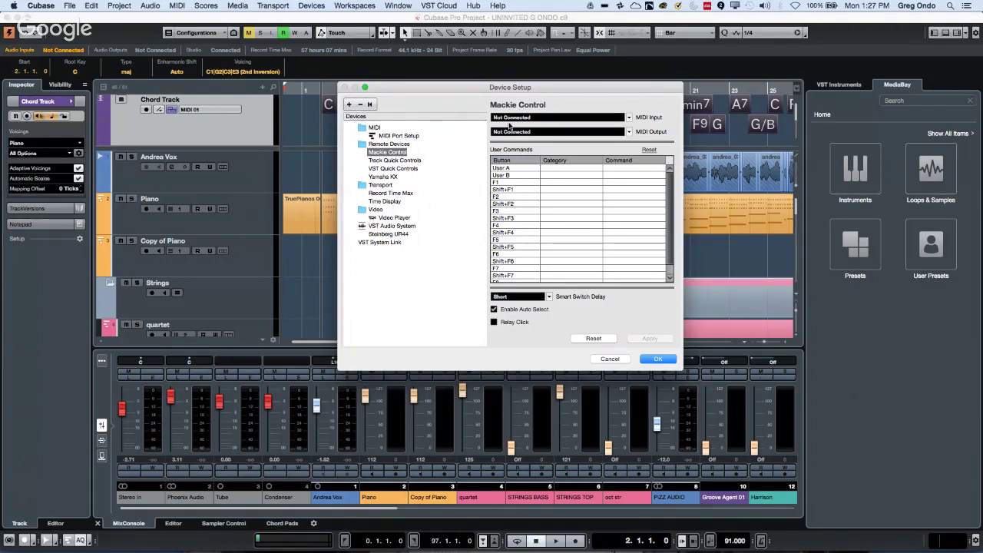
click(662, 358)
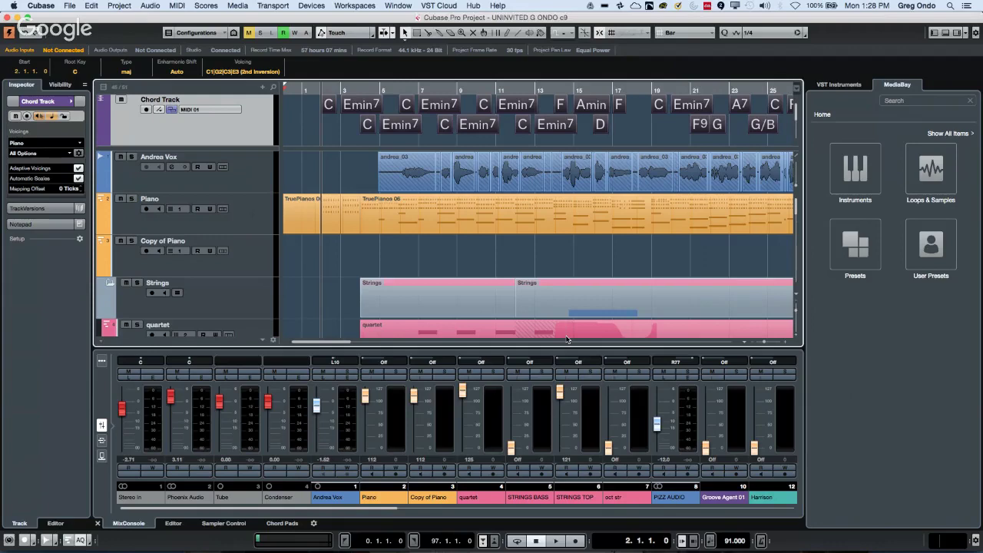
- Create a new empty project in the default location
click(70, 5)
click(80, 16)
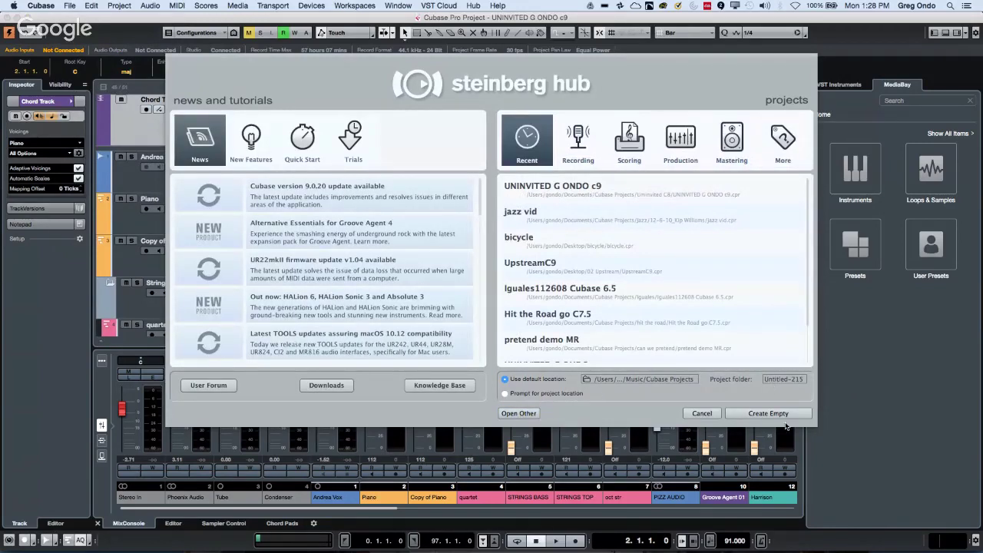
key(Escape)
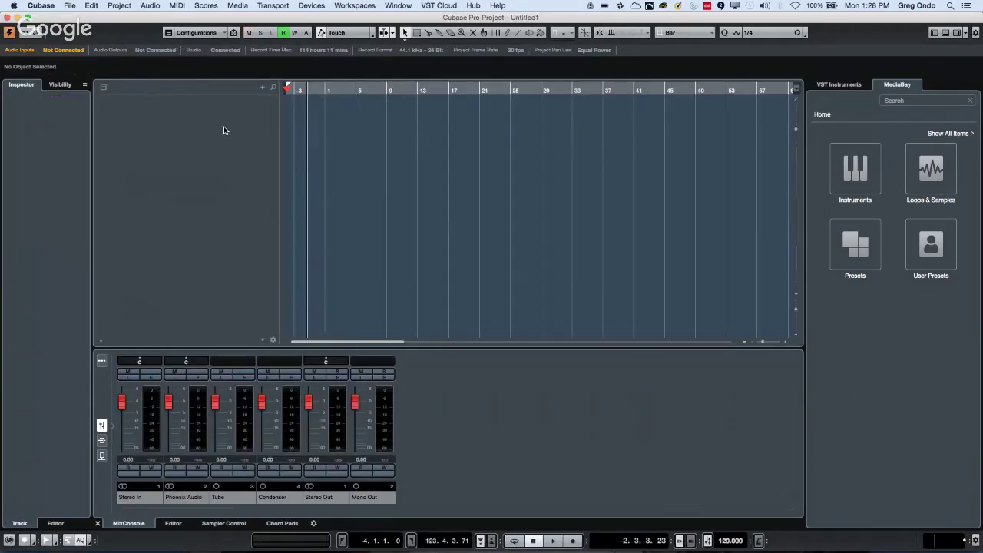
- Add one instrument track with Groove Agent SE routed to Stereo Out, and close its plug-in window
right_click(223, 126)
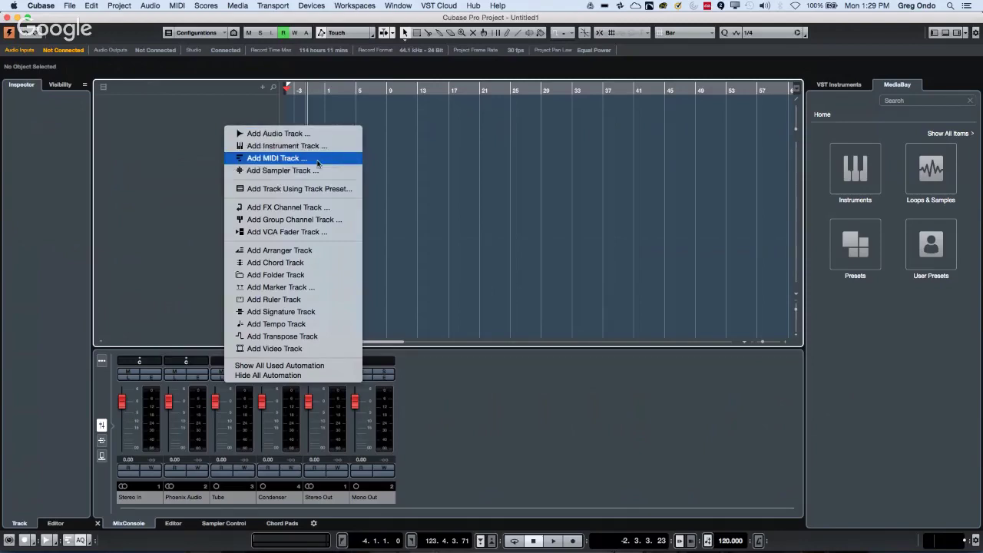
click(349, 146)
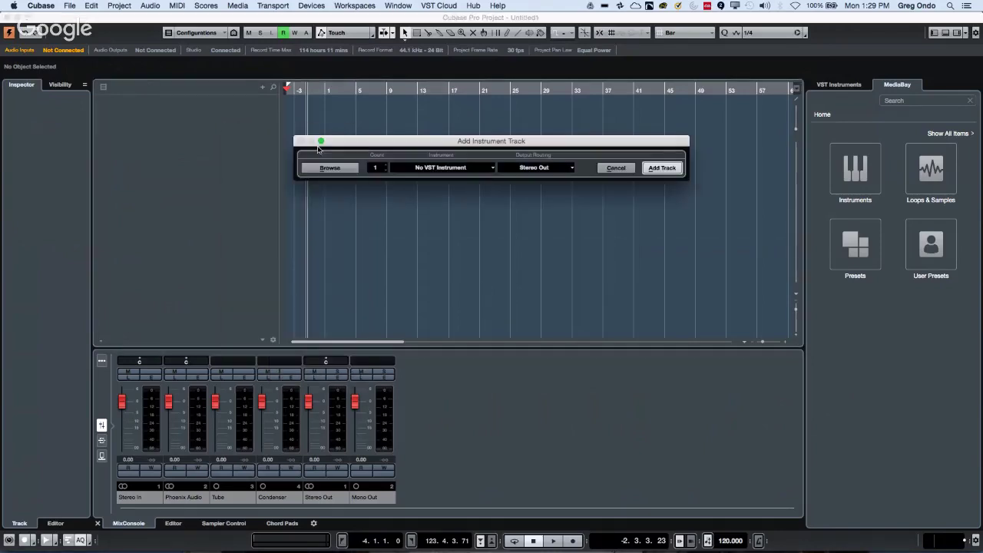
click(453, 167)
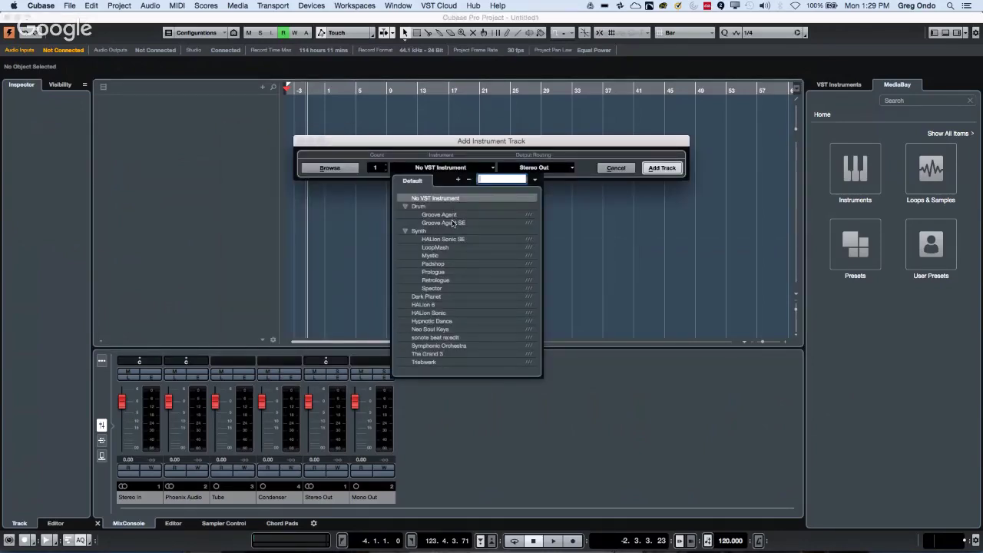
click(453, 223)
click(655, 167)
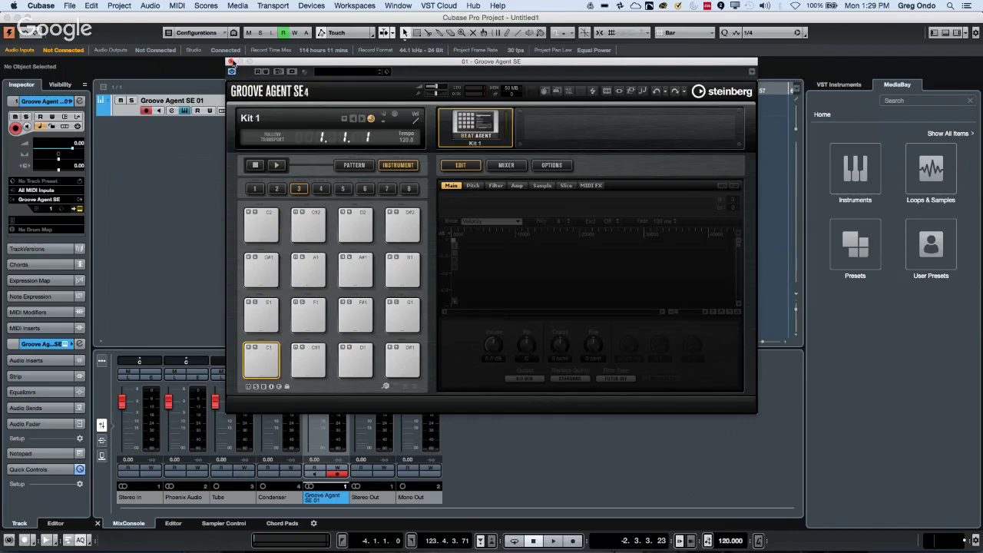
click(170, 146)
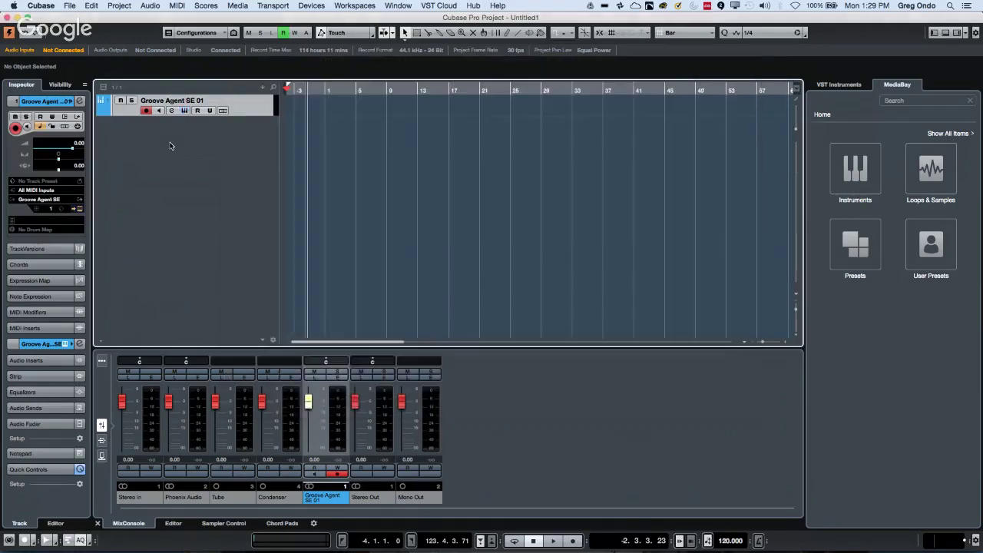
- Add one instrument track with HALion Sonic SE routed to Stereo Out, and close its plug-in window
right_click(171, 146)
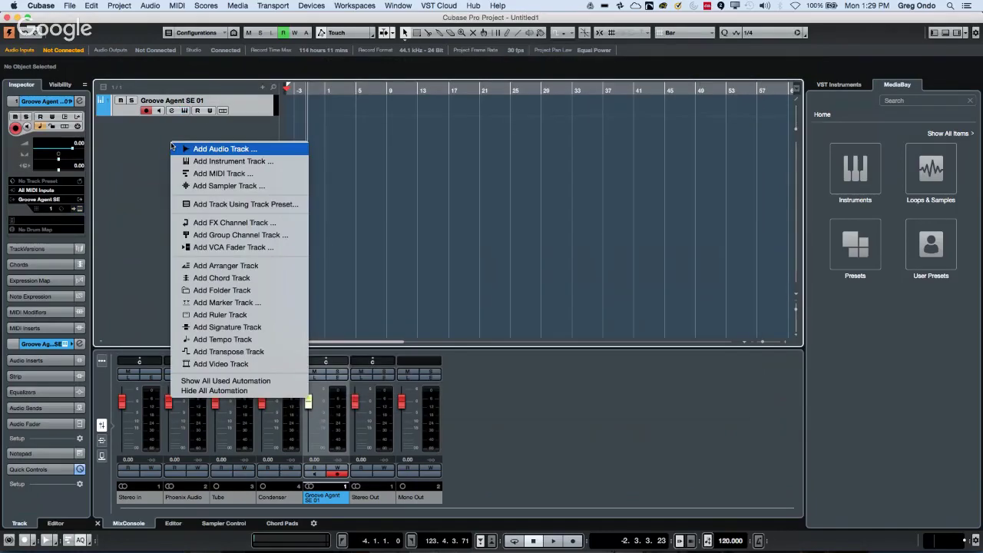
click(253, 162)
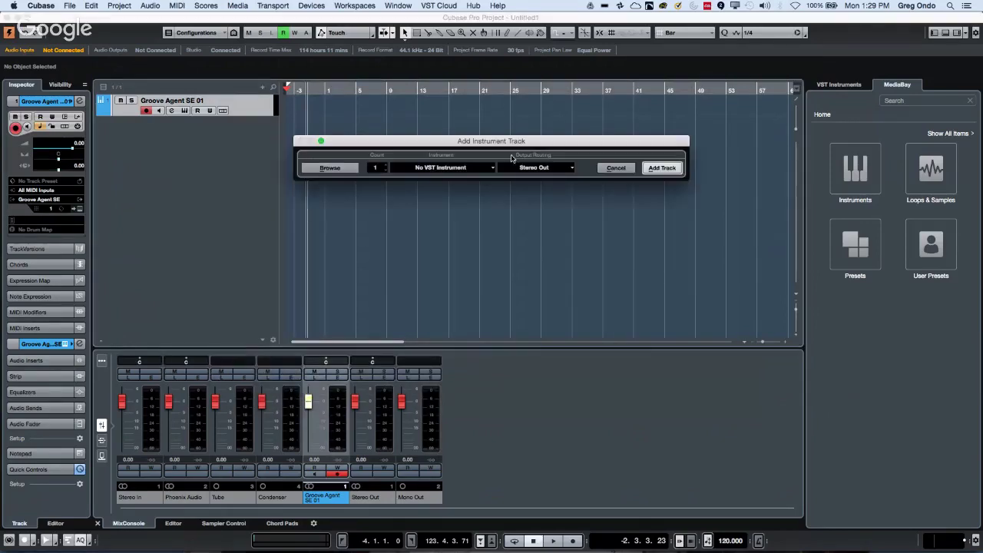
click(444, 168)
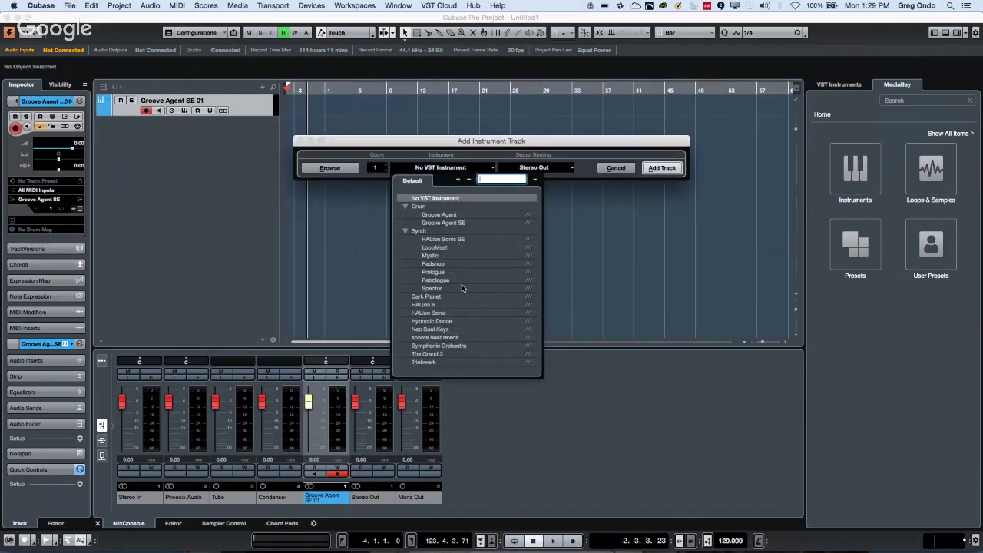
click(456, 239)
click(661, 167)
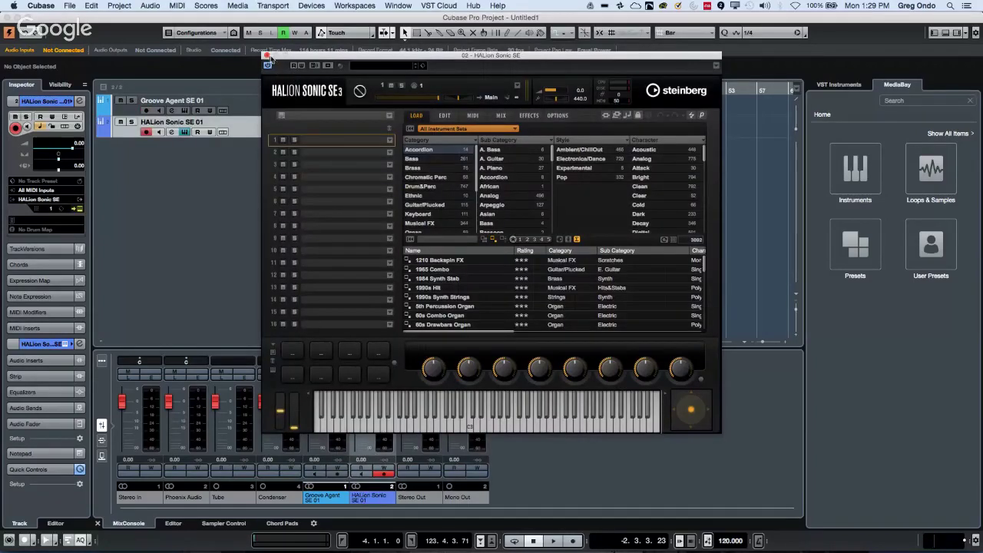
click(266, 56)
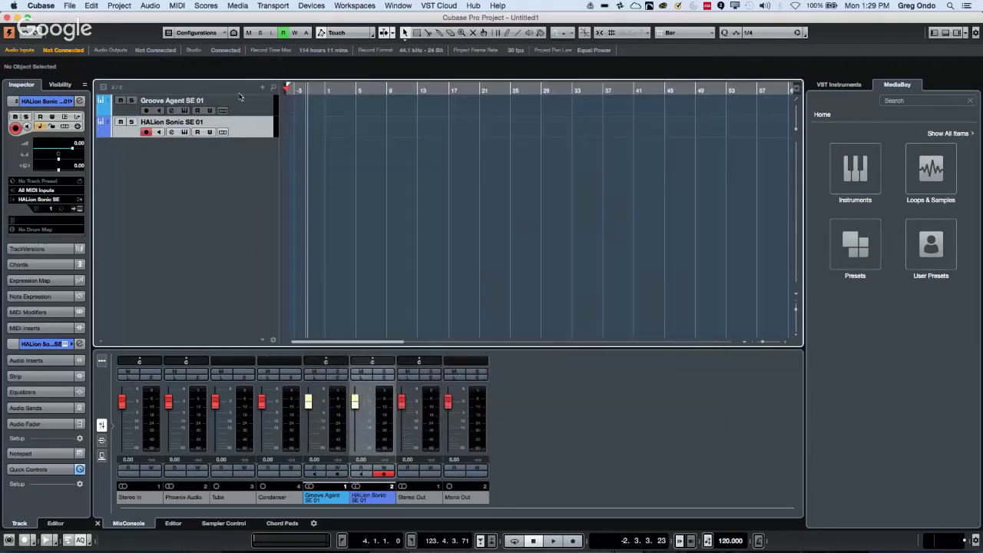
- Add three stereo audio tracks routed to Stereo Out below the two instrument tracks
click(244, 106)
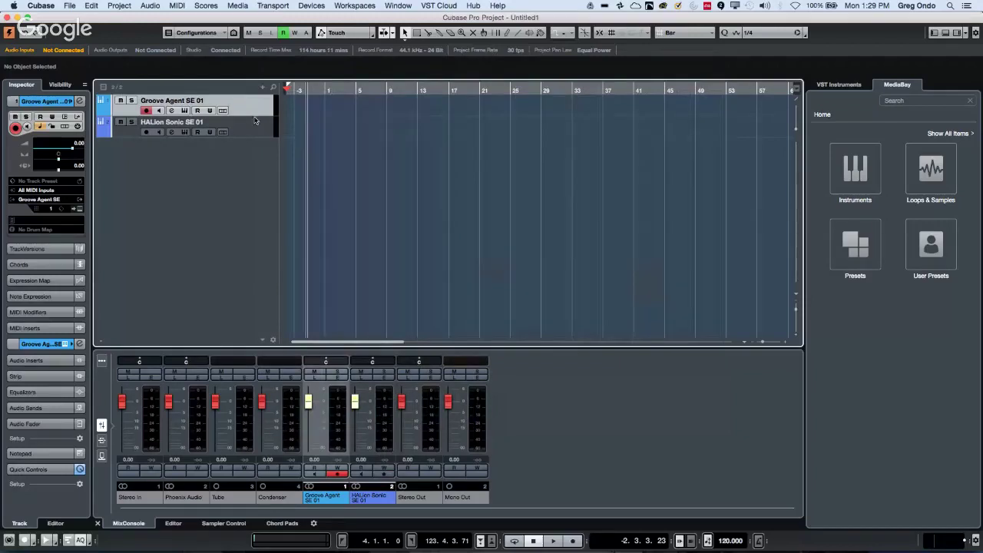
right_click(252, 127)
click(208, 178)
right_click(208, 177)
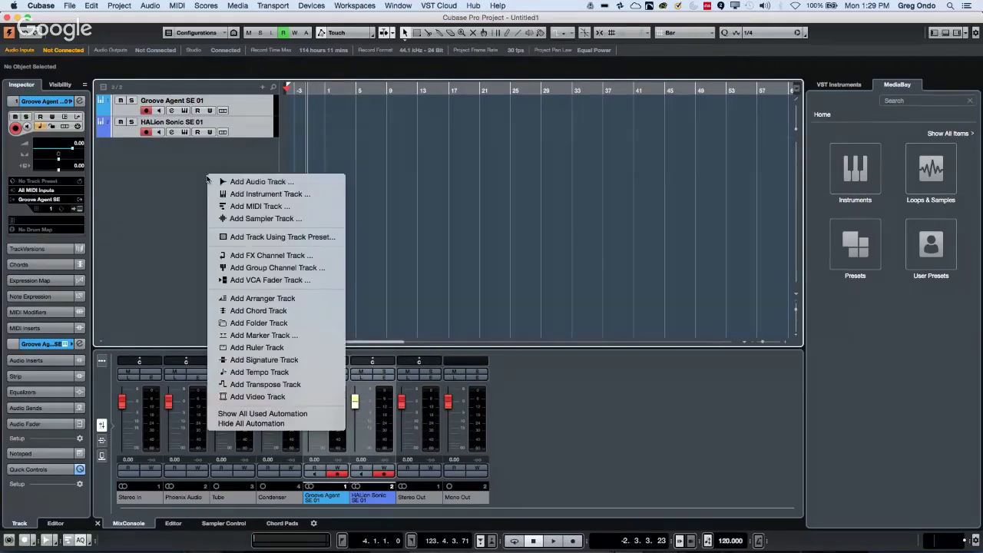
click(273, 186)
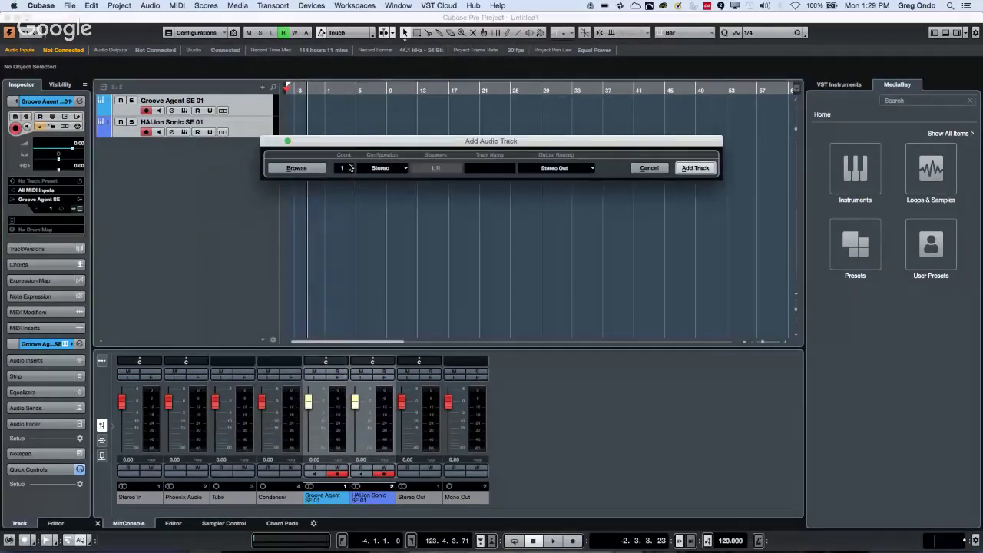
click(351, 165)
click(352, 165)
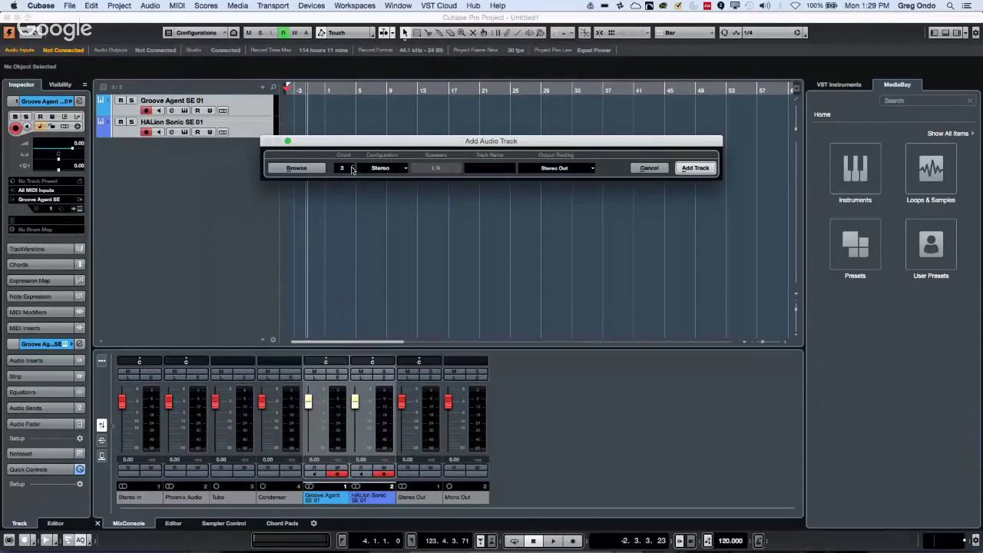
click(695, 167)
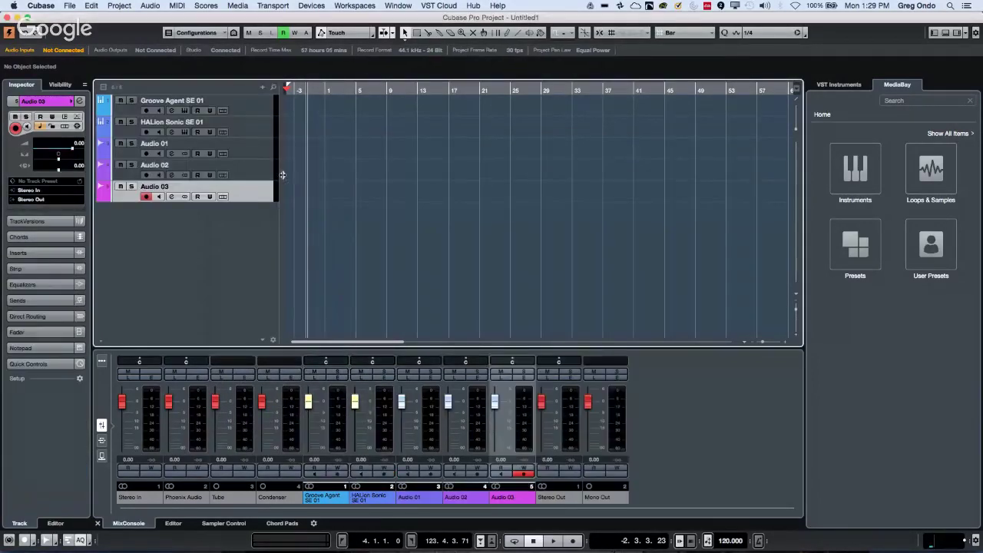
- Move all five instrument and audio tracks into a new folder track
click(250, 110)
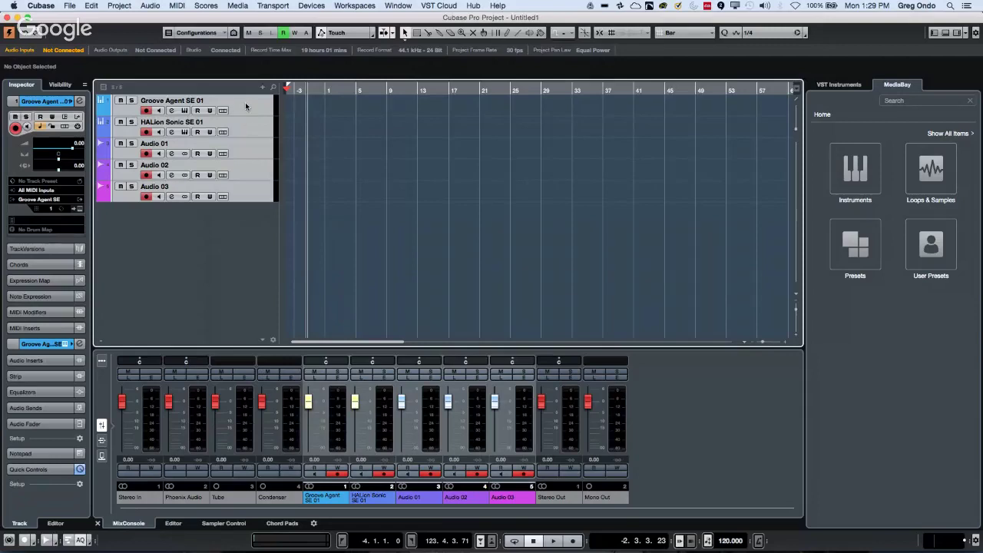
right_click(245, 102)
mouse_move(248, 107)
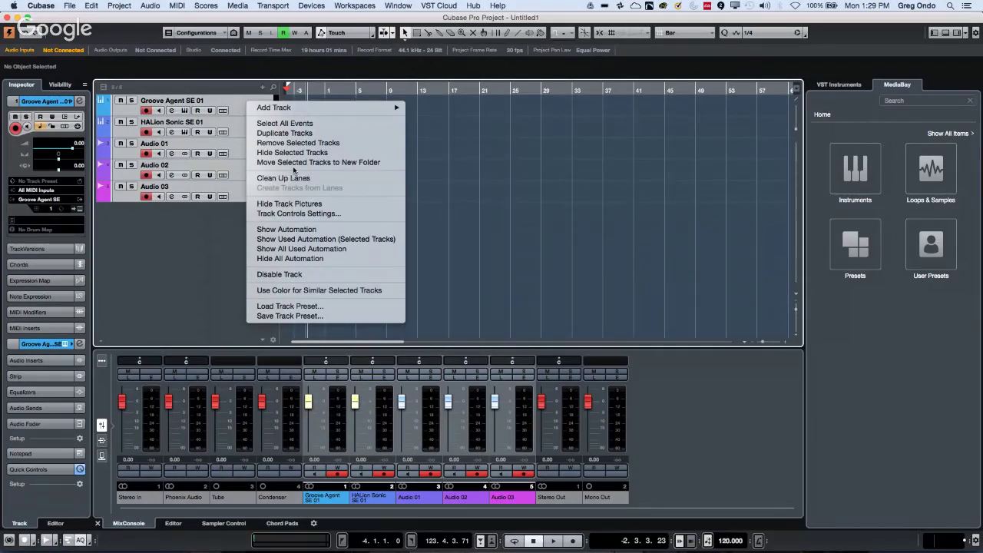
click(293, 163)
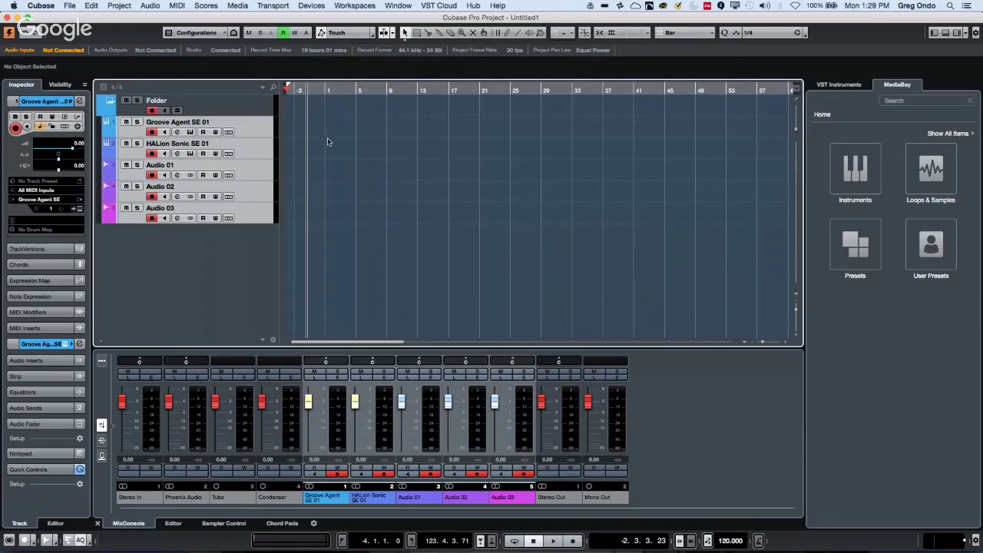
- Show the VST Instruments rack and remove the Groove Agent SE 01 and HALion Sonic SE 01 tracks from the folder
click(830, 86)
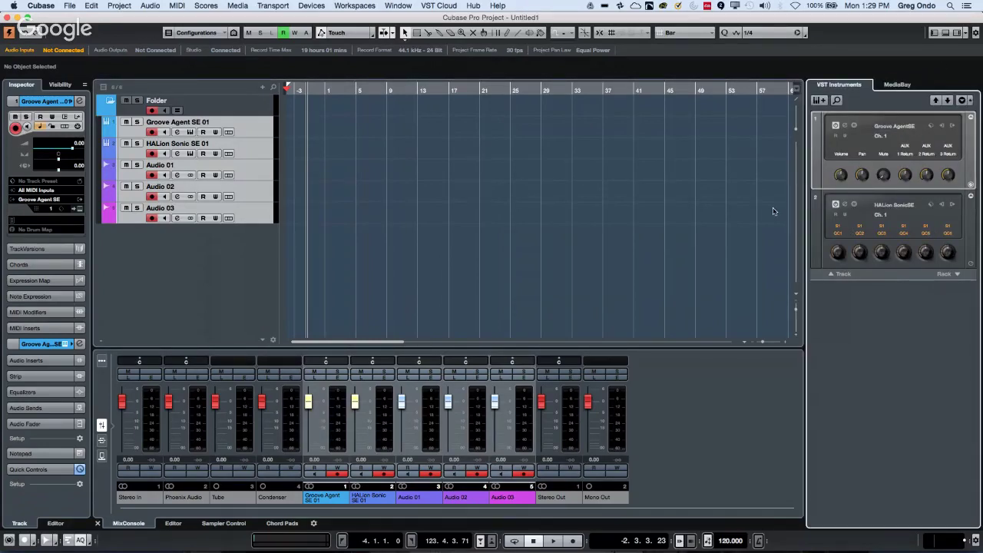
click(256, 125)
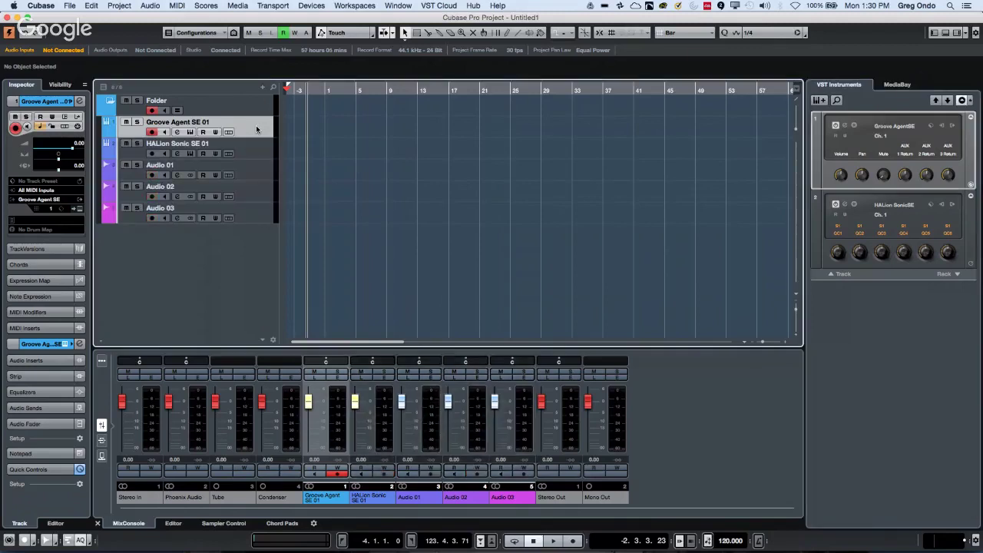
right_click(255, 125)
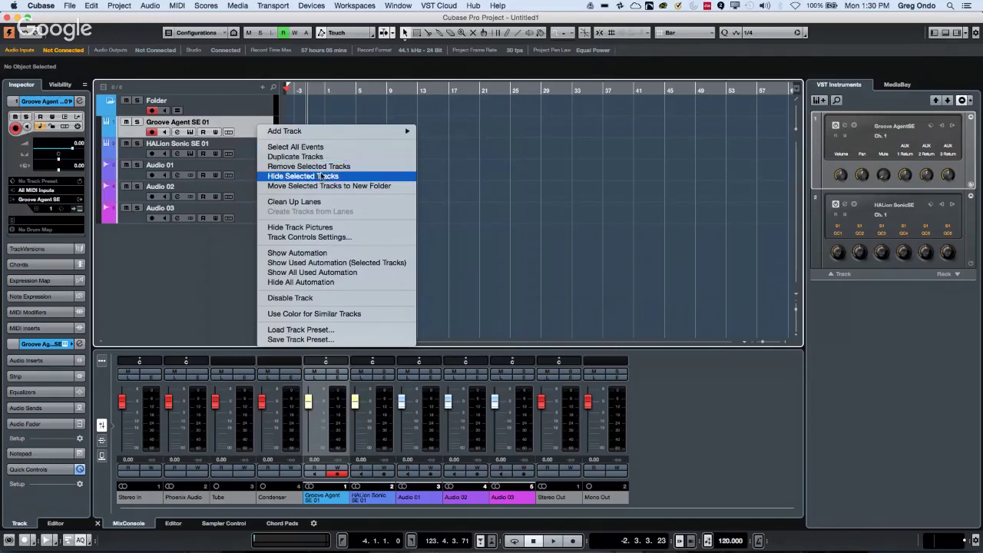
key(Escape)
key(Delete)
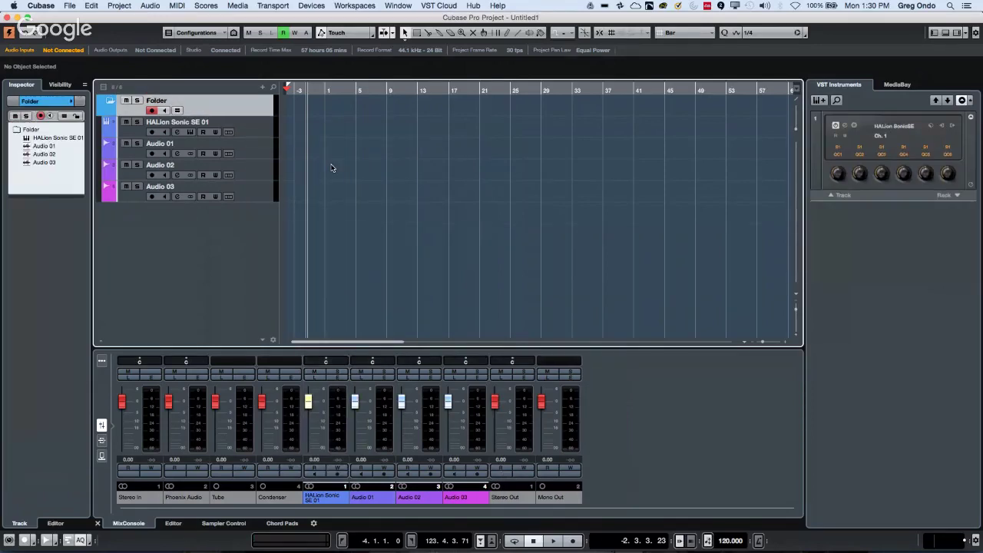
click(248, 132)
right_click(248, 132)
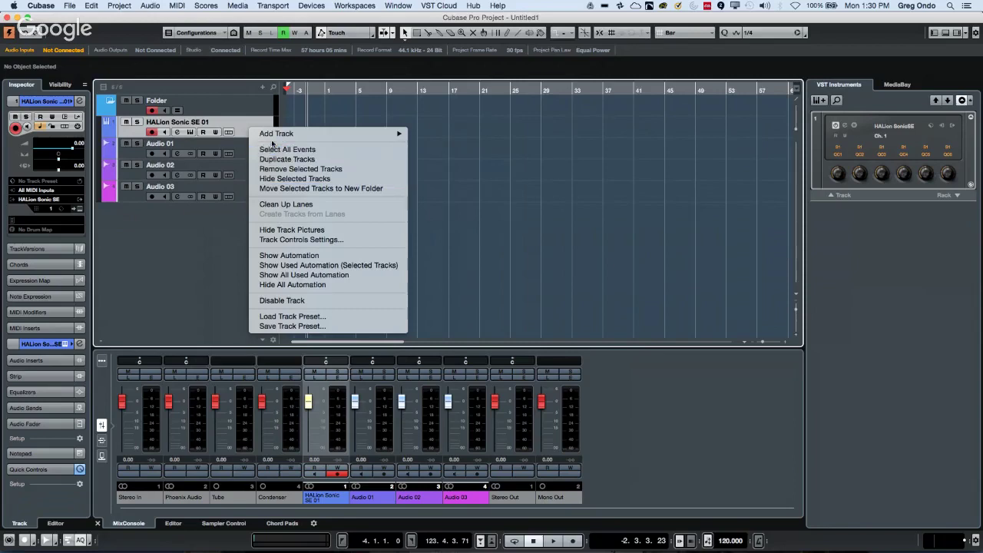
click(276, 169)
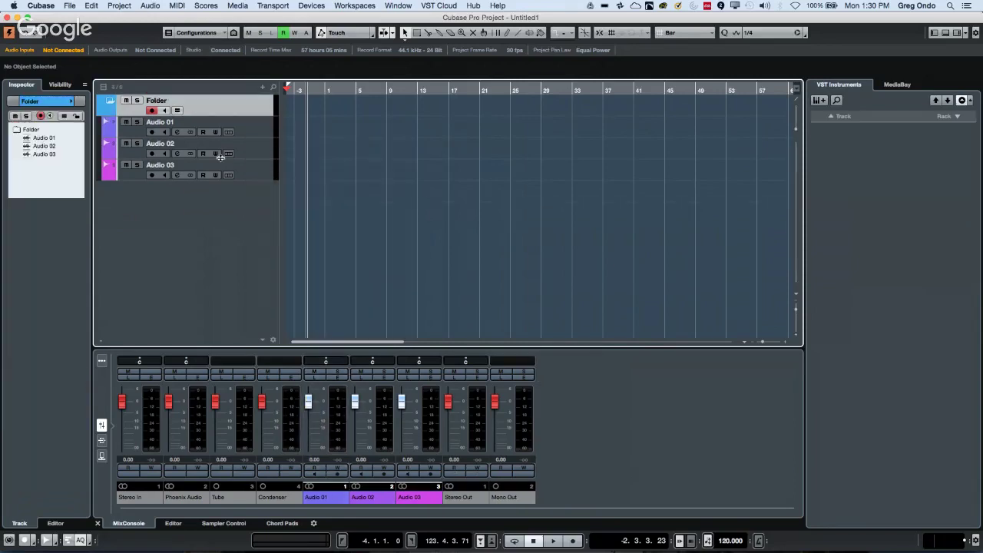
- Add a Groove Agent SE track instrument from the VST Instruments rack, routed to Stereo Out
double_click(834, 119)
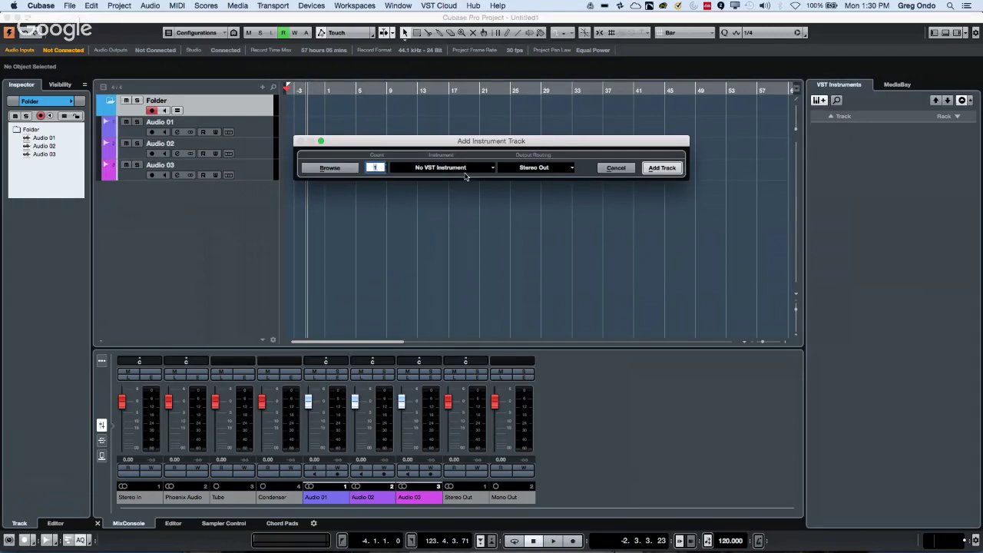
click(464, 173)
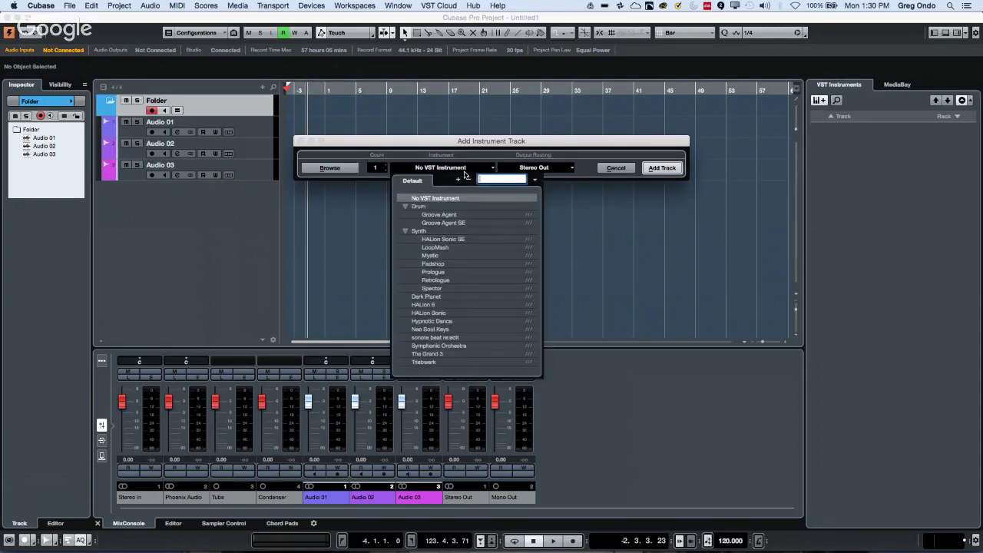
click(441, 222)
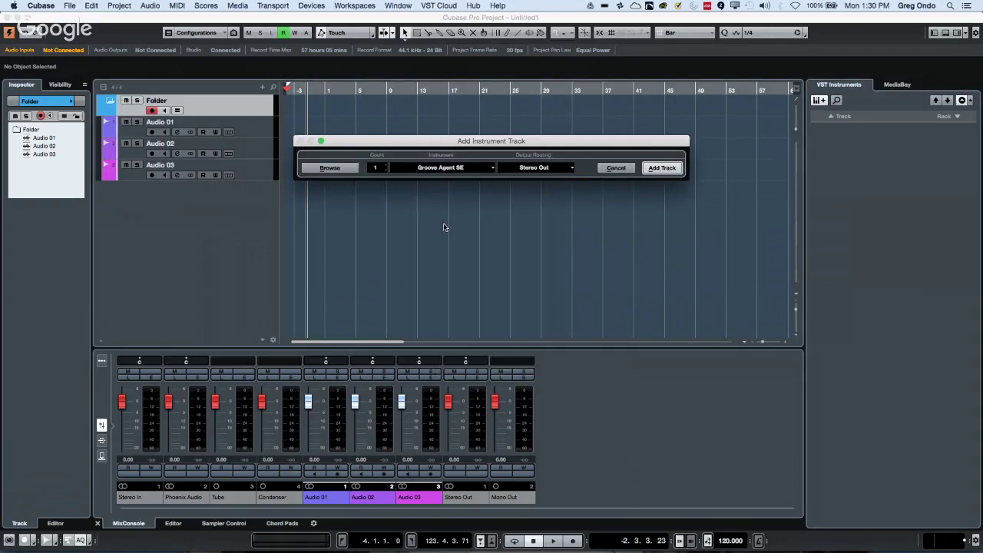
click(662, 168)
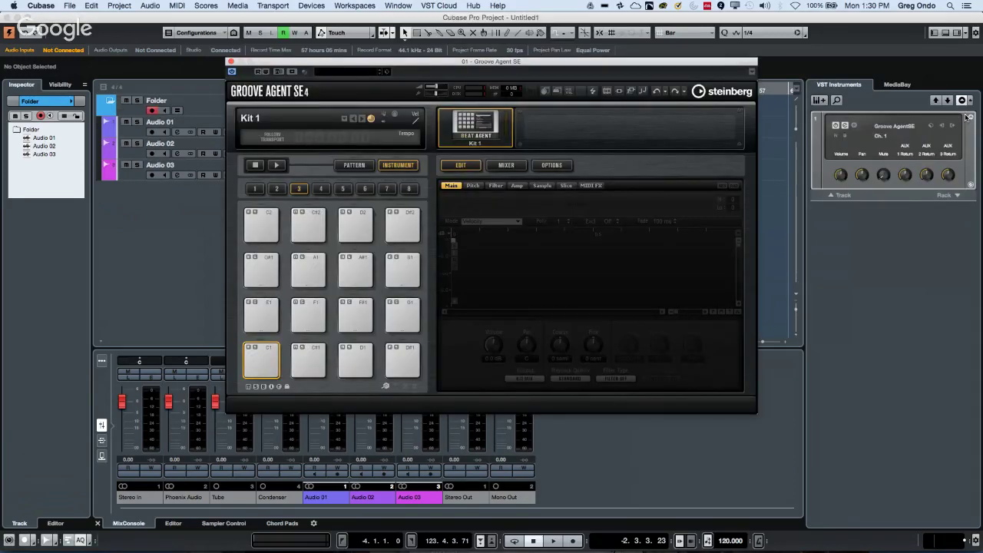
- Add LoopMash as a rack instrument with an assigned MIDI track, and close both plug-in windows
click(956, 197)
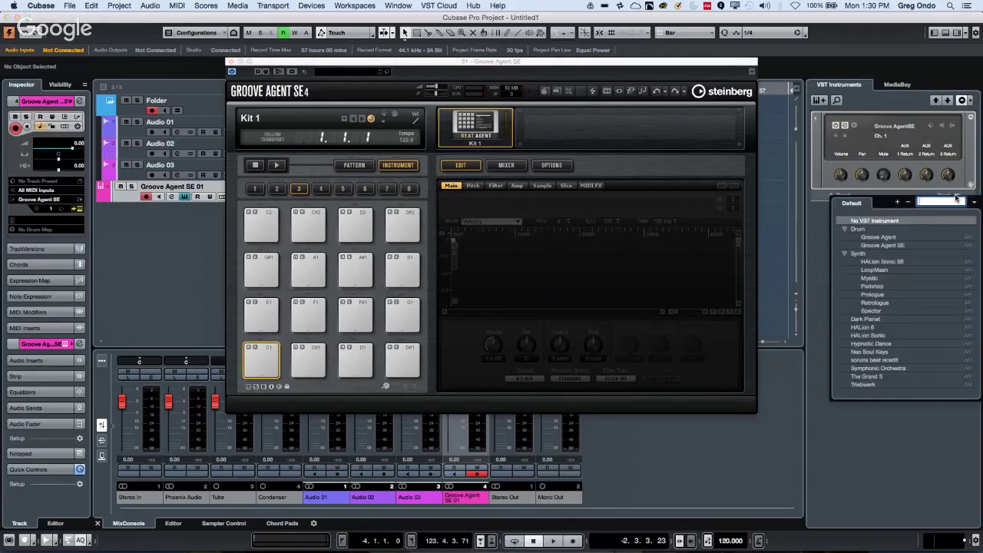
click(874, 270)
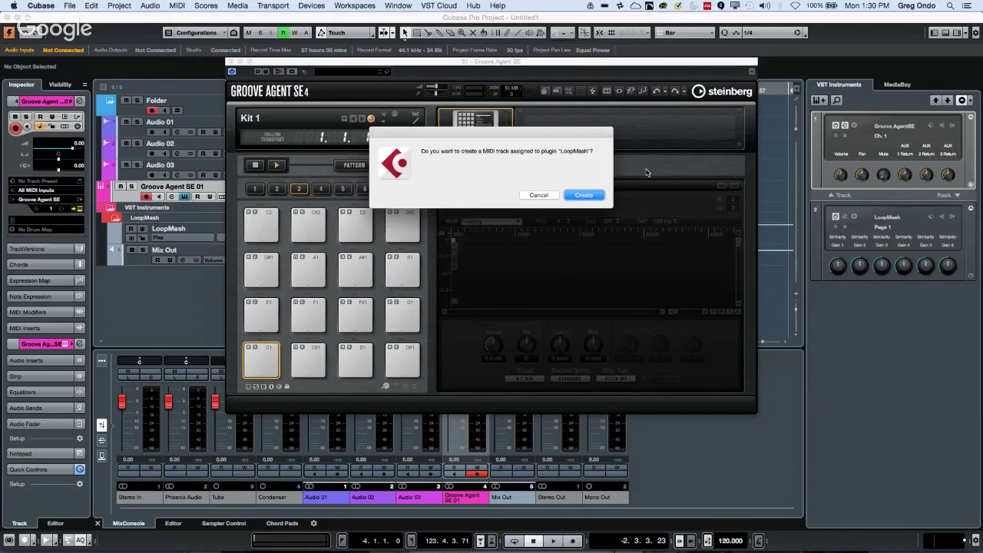
key(Return)
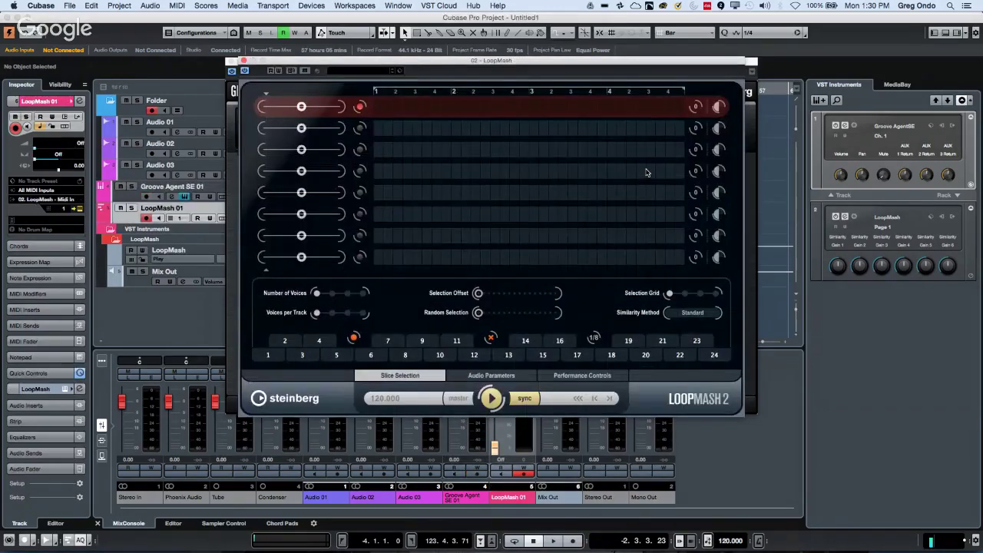
click(243, 61)
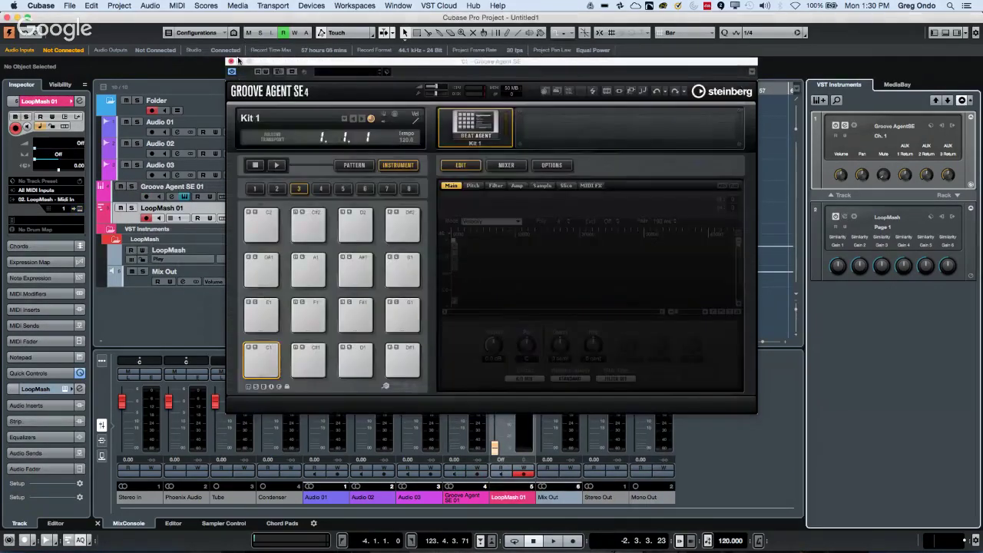
key(super+w)
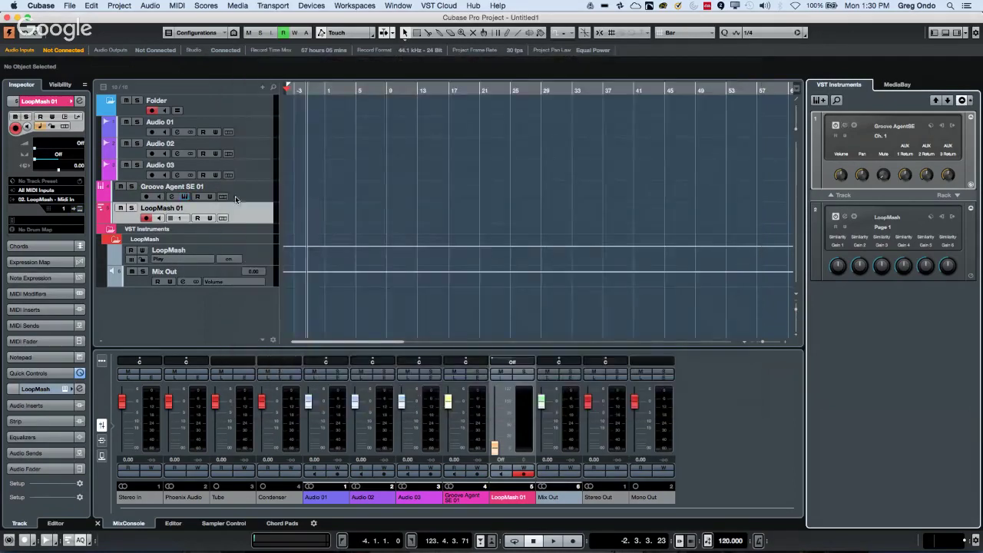
- Move the LoopMash 01 and Groove Agent SE 01 tracks into the folder, above the Audio 01 track
drag(244, 208, 237, 133)
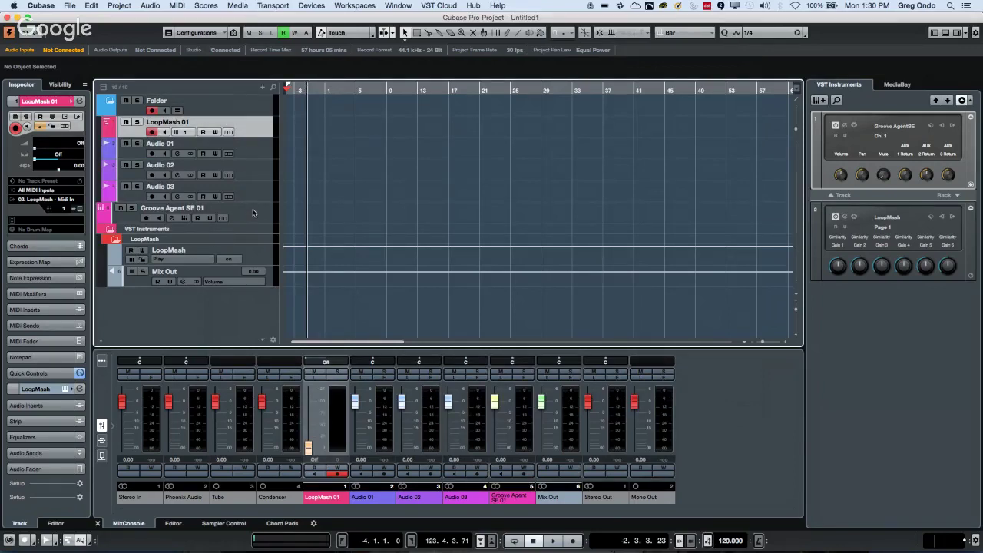
drag(253, 211, 300, 147)
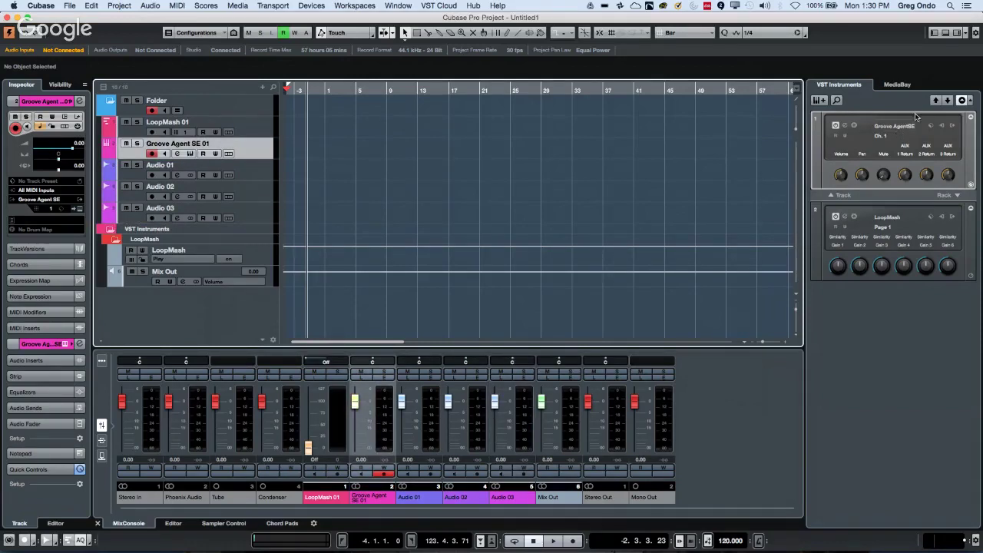
- Unload Groove Agent SE from its track instrument slot by choosing No VST Instrument and discard its changes
click(895, 127)
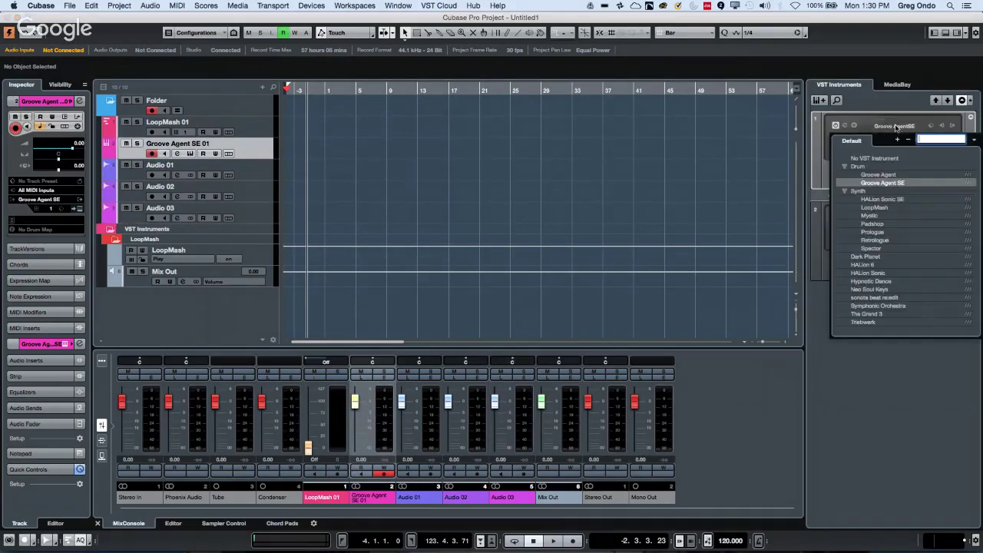
click(902, 129)
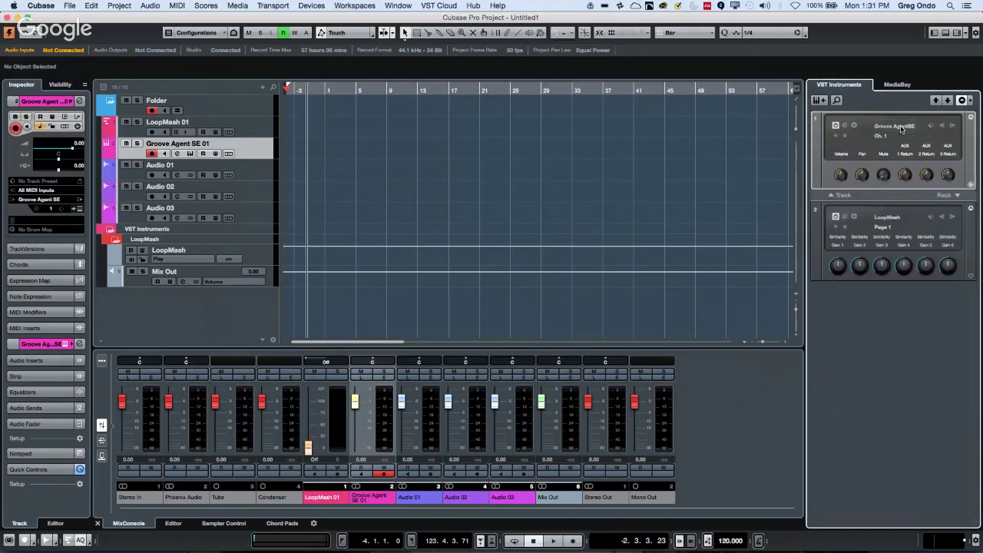
click(901, 129)
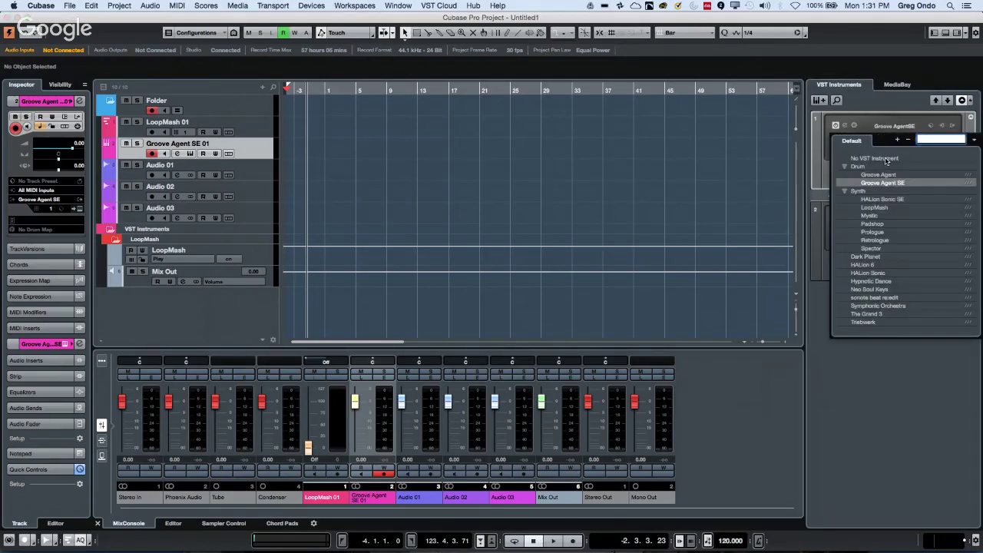
click(887, 159)
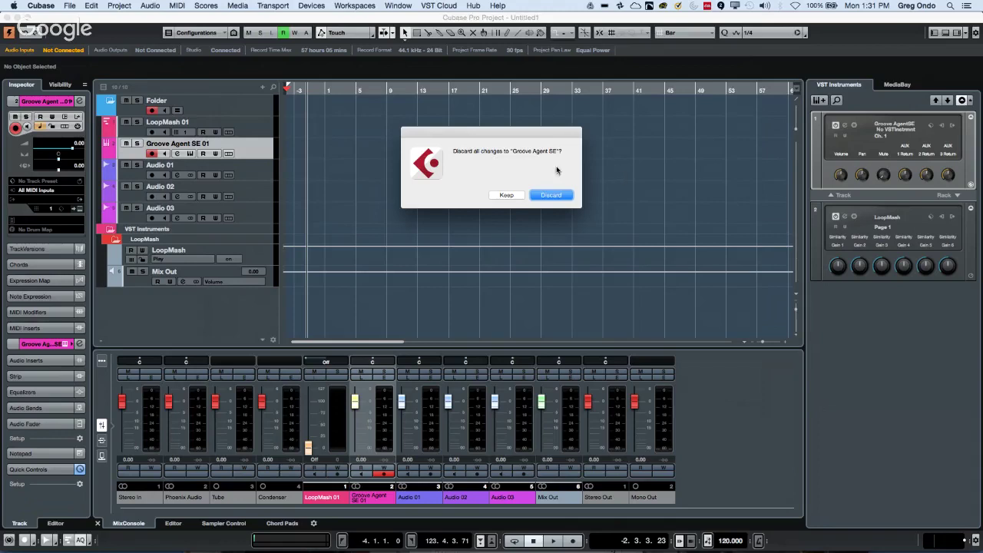
click(557, 195)
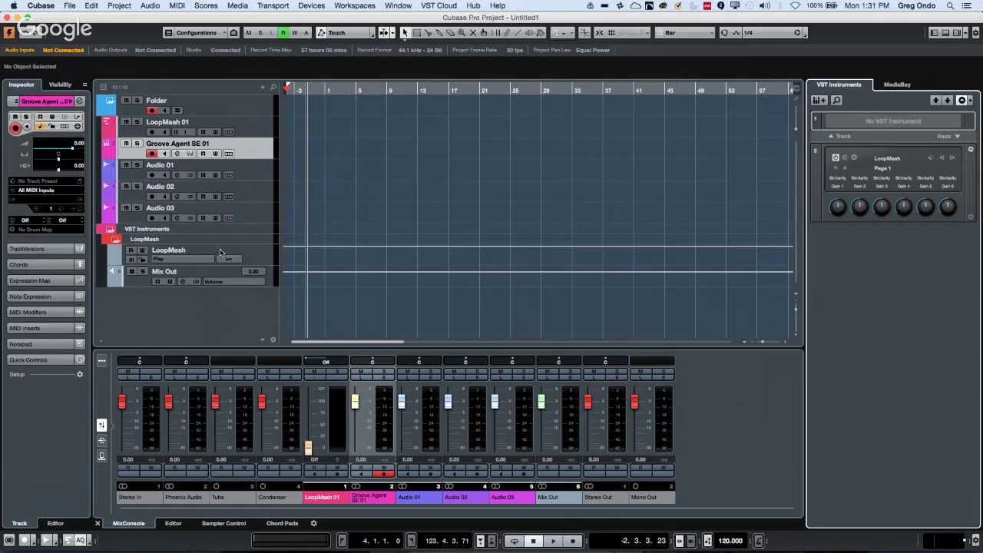
- Remove the LoopMash 01 MIDI track and unload LoopMash from the rack by choosing No VST Instrument
click(256, 253)
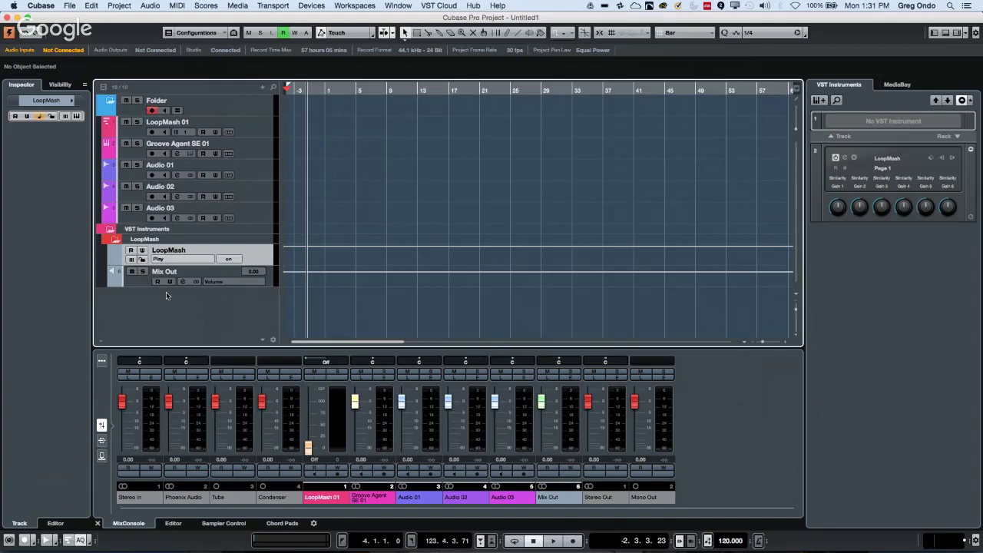
click(142, 284)
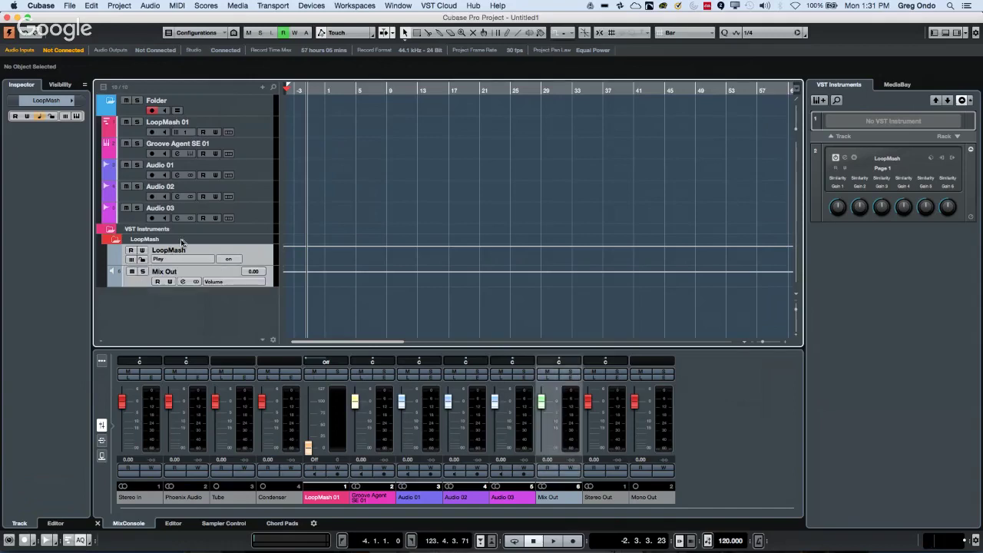
mouse_move(244, 254)
mouse_down()
mouse_move(245, 152)
mouse_move(253, 253)
mouse_up()
click(258, 127)
right_click(258, 127)
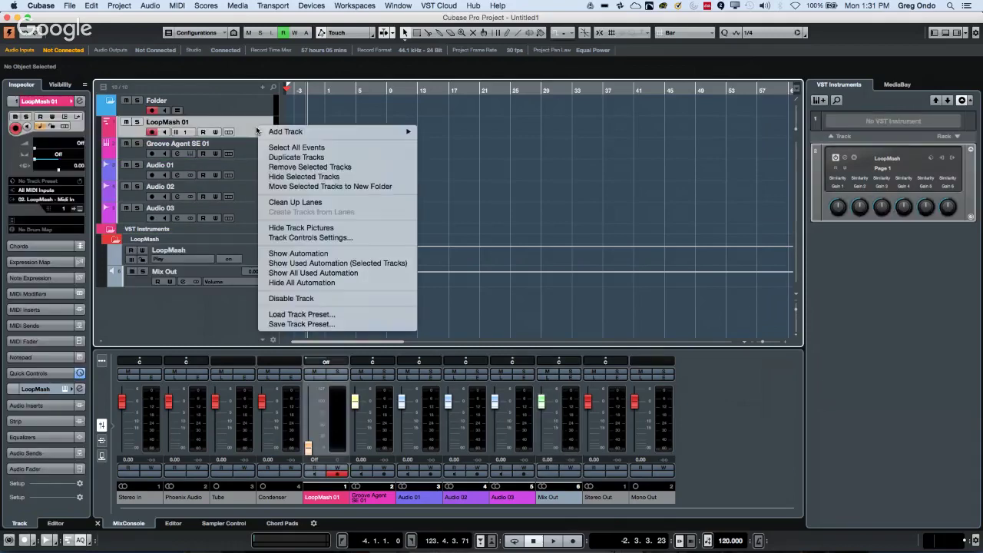
click(332, 167)
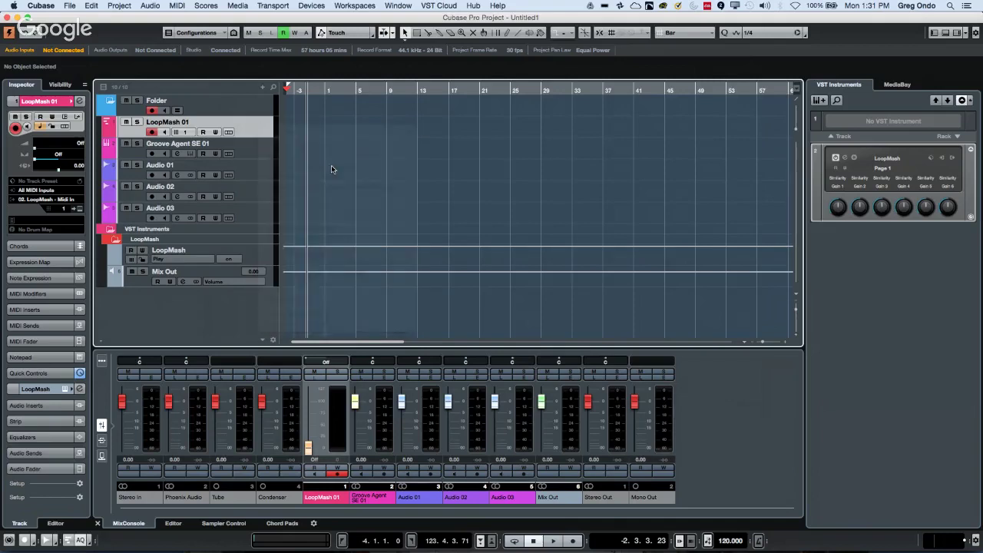
click(895, 158)
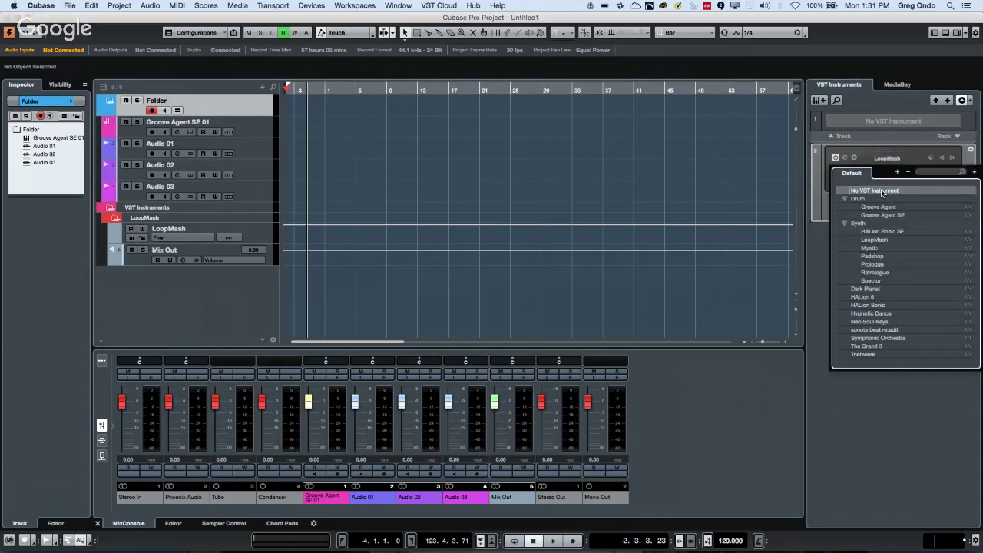
click(881, 190)
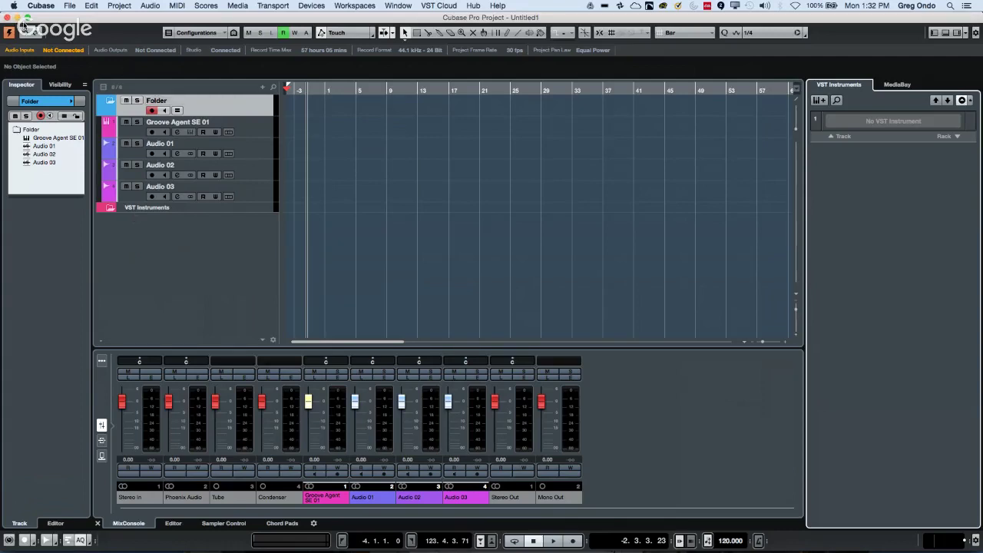
- Open the recent project bicycle.cpr
click(88, 8)
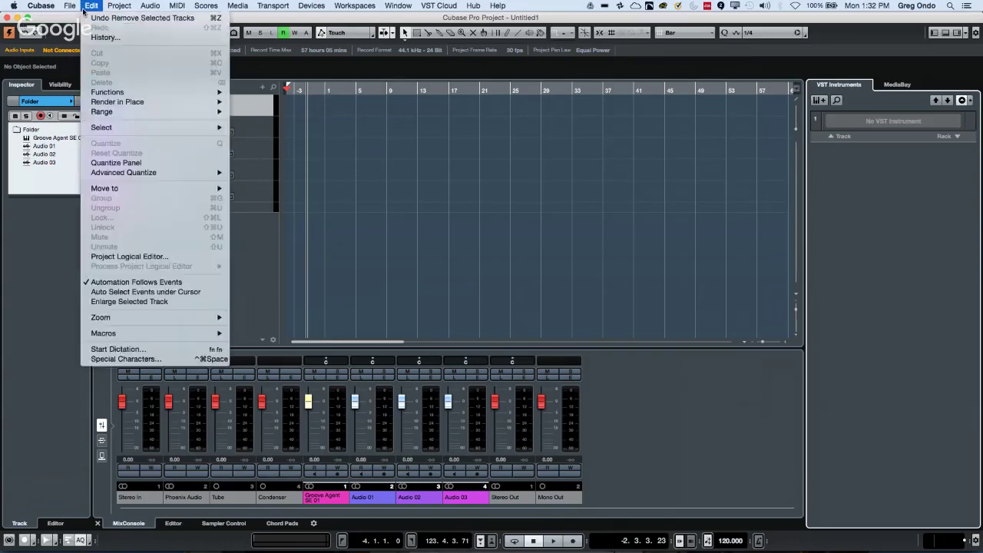
mouse_move(77, 9)
mouse_move(141, 246)
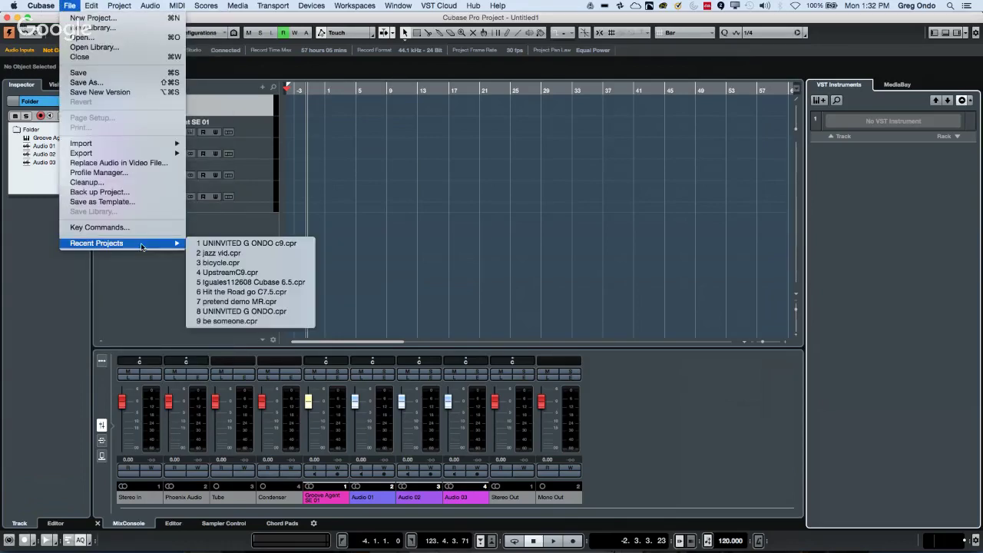
click(246, 264)
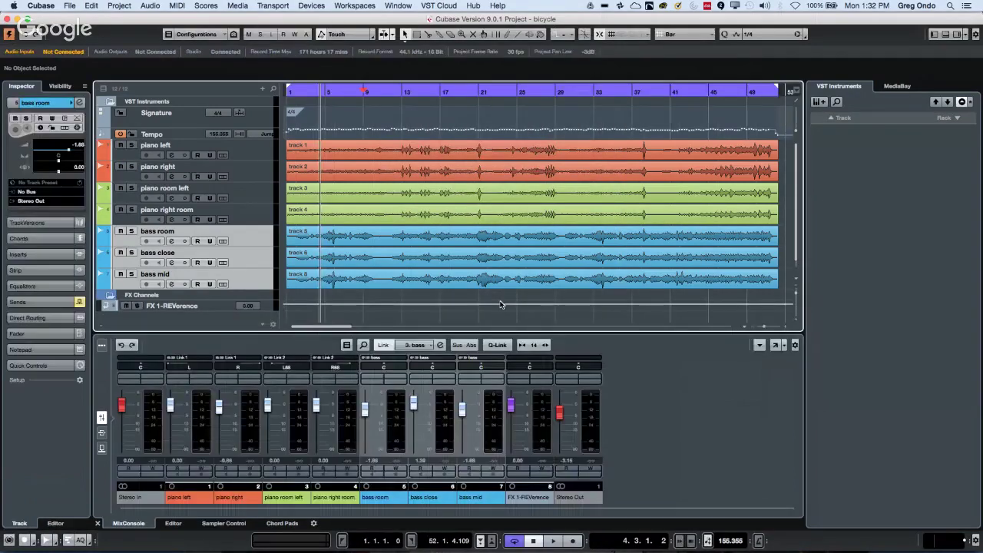
- Give the track area more height by shrinking the MixConsole, and play a few bars of the song from bar 4
drag(546, 332, 546, 373)
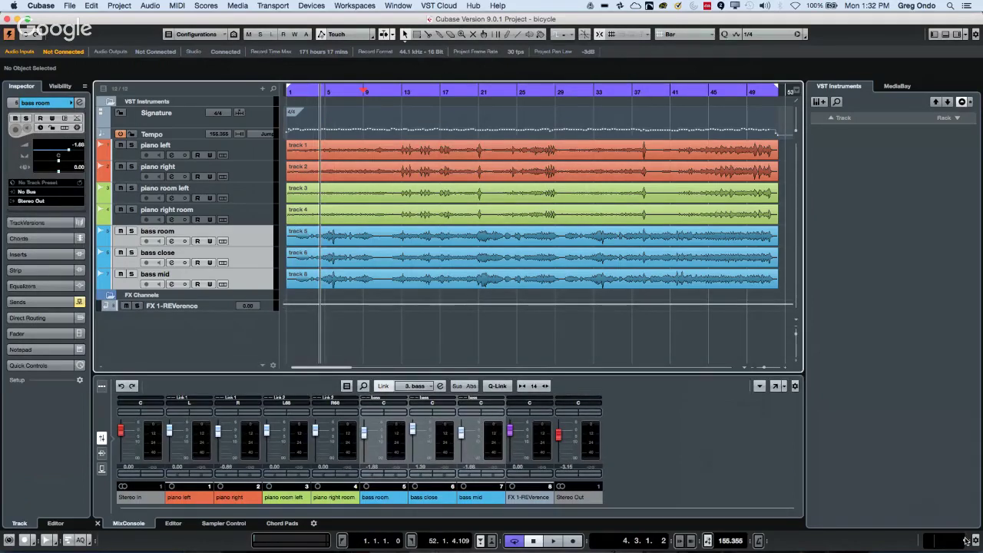
mouse_move(979, 503)
key(space)
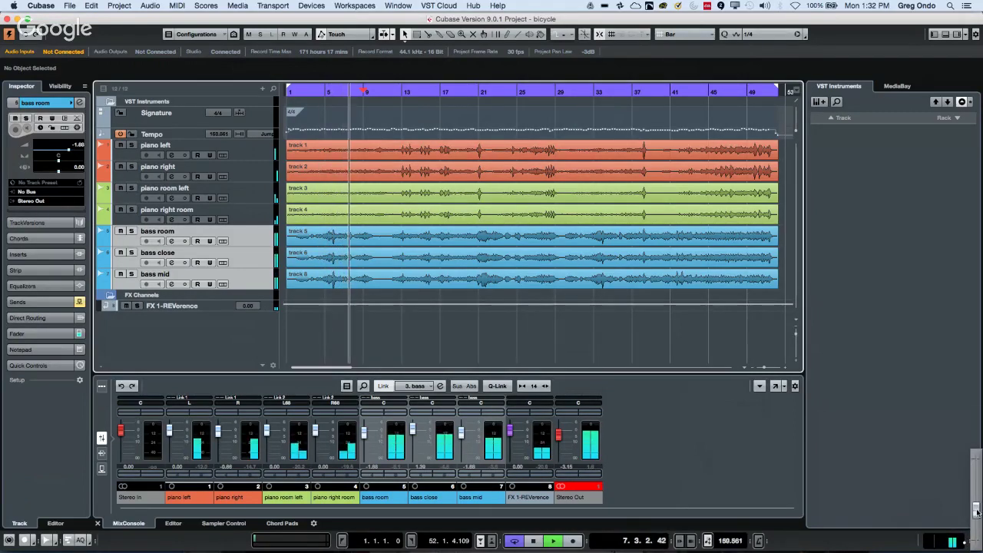
key(space)
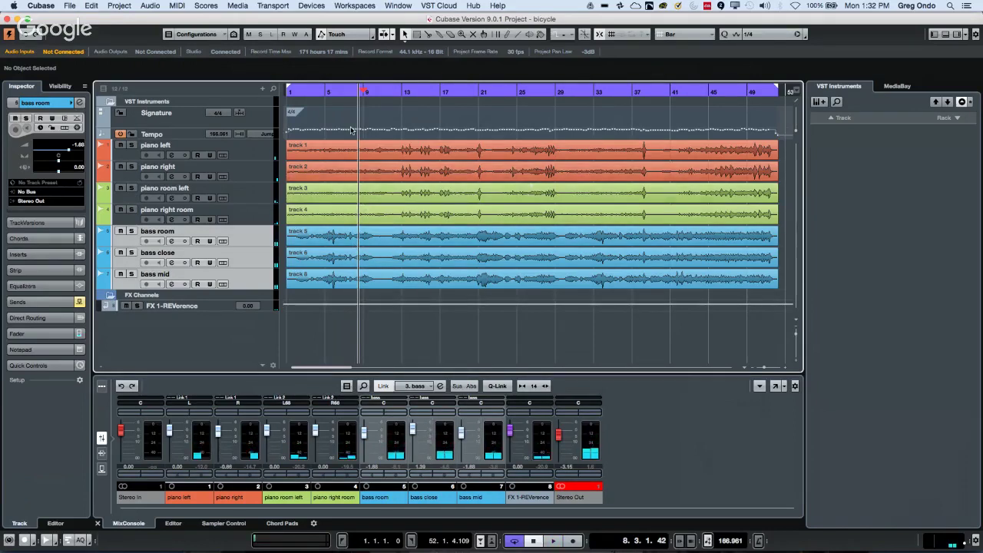
- Add a Transpose Track below the bass mid track and increase its height
right_click(224, 324)
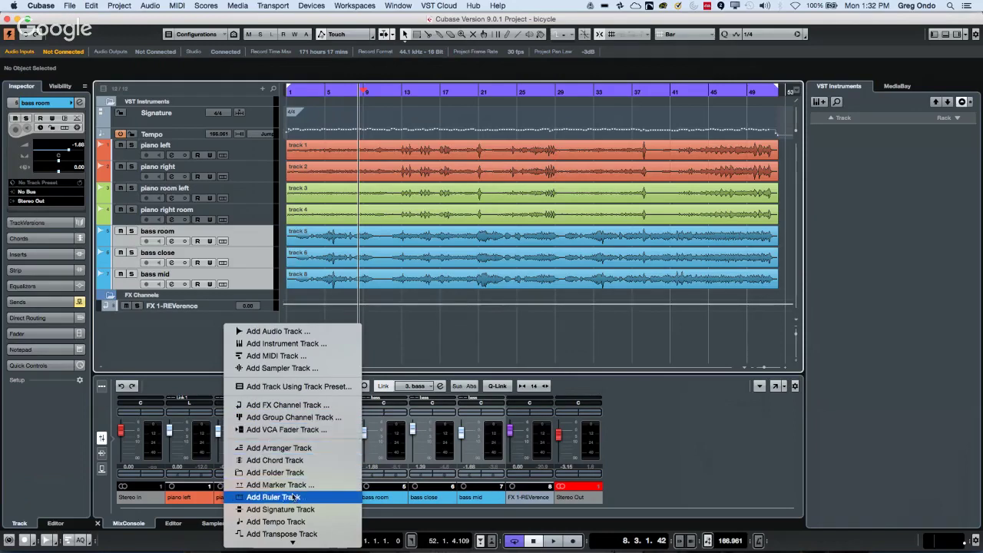
mouse_move(296, 541)
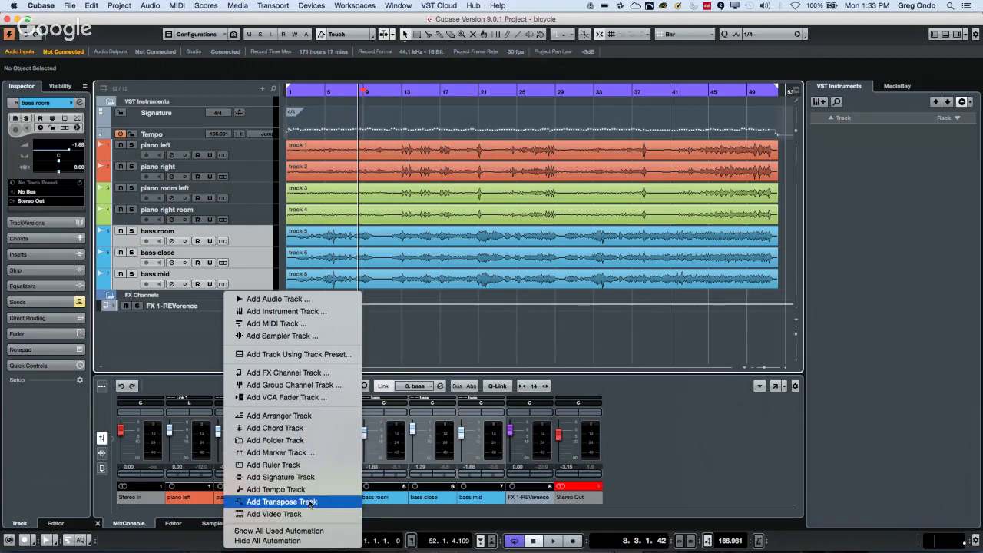
click(156, 273)
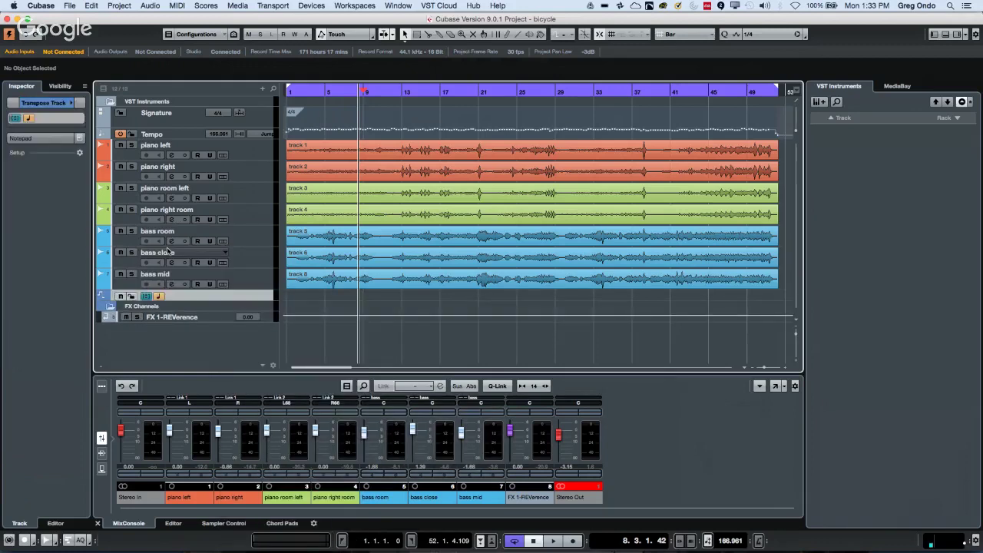
drag(190, 299, 190, 332)
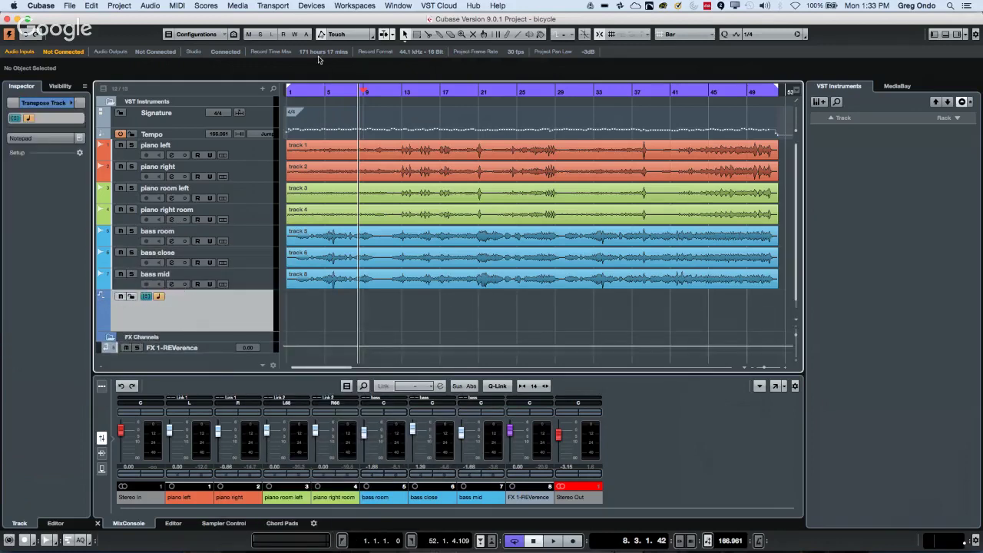
- Move the playhead to bar 3 and draw transpose events at bars 6 and 14 on the Transpose Track
drag(325, 93, 305, 93)
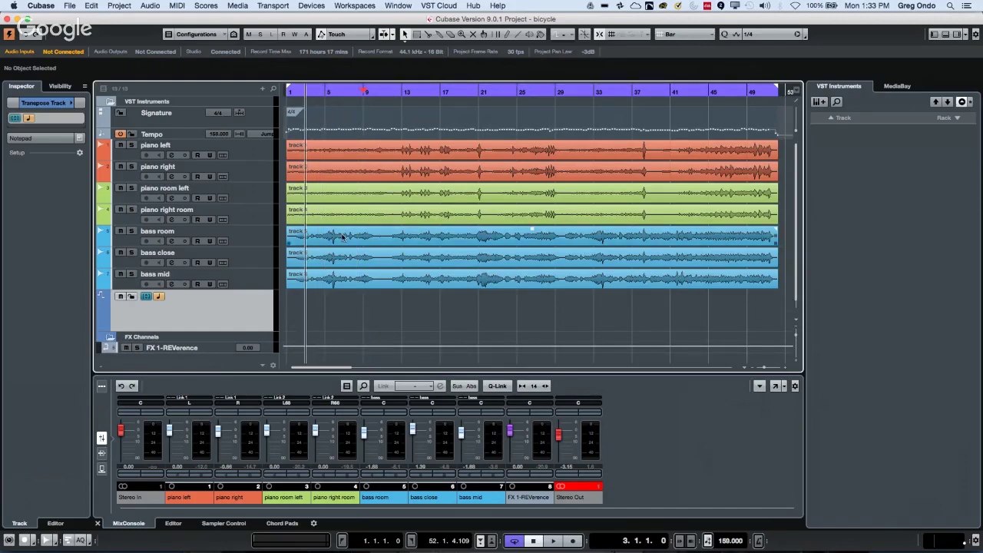
scroll(241, 301, down, 1)
right_click(328, 290)
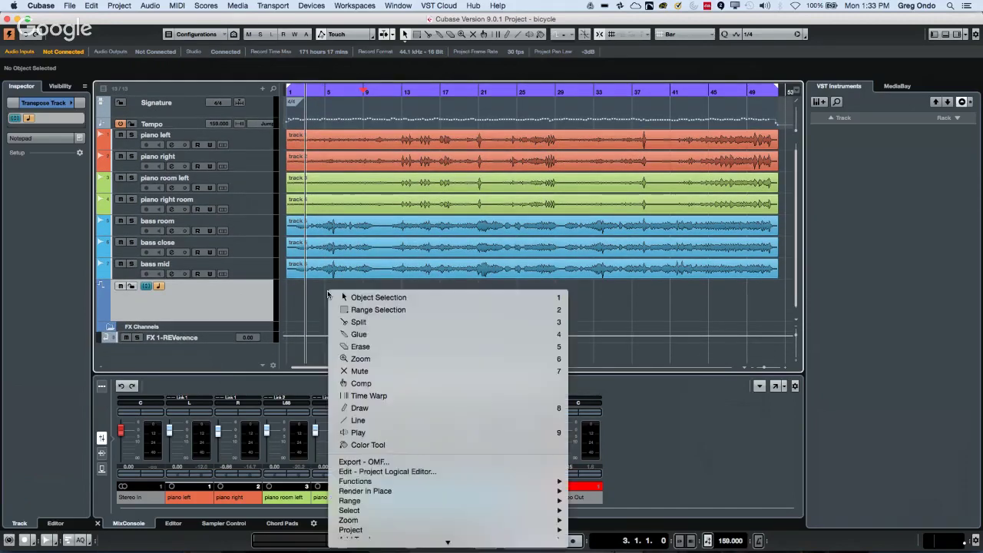
click(359, 366)
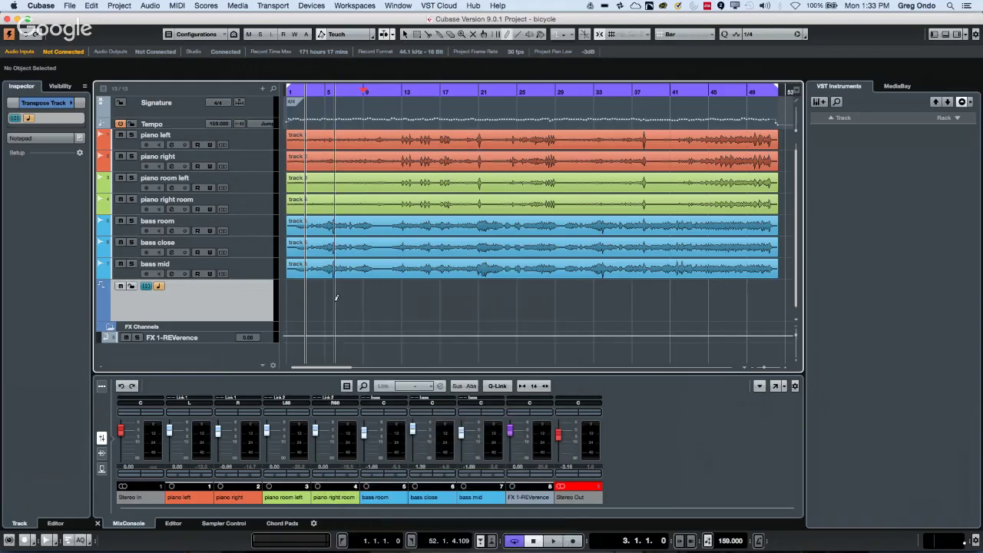
mouse_move(335, 296)
mouse_down()
mouse_move(430, 294)
mouse_move(411, 293)
mouse_up()
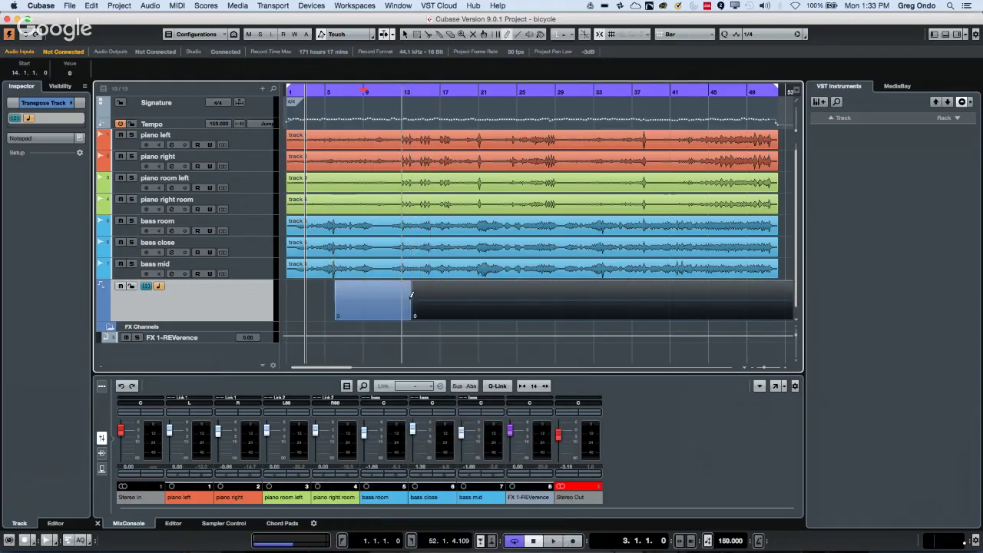
- Set the transpose event at bar 14 to -2 and the one at bar 6 to 2
right_click(420, 308)
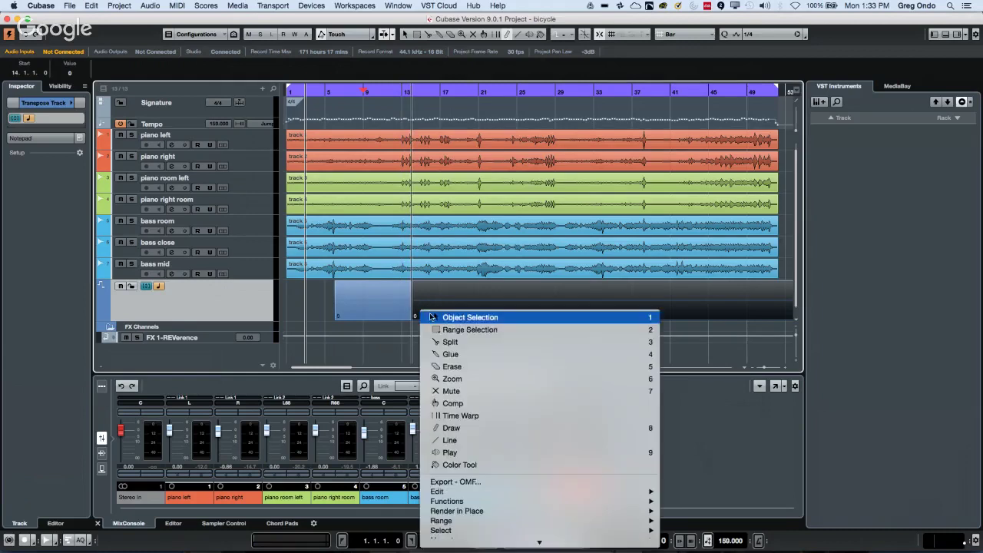
click(423, 313)
scroll(417, 317, down, 1)
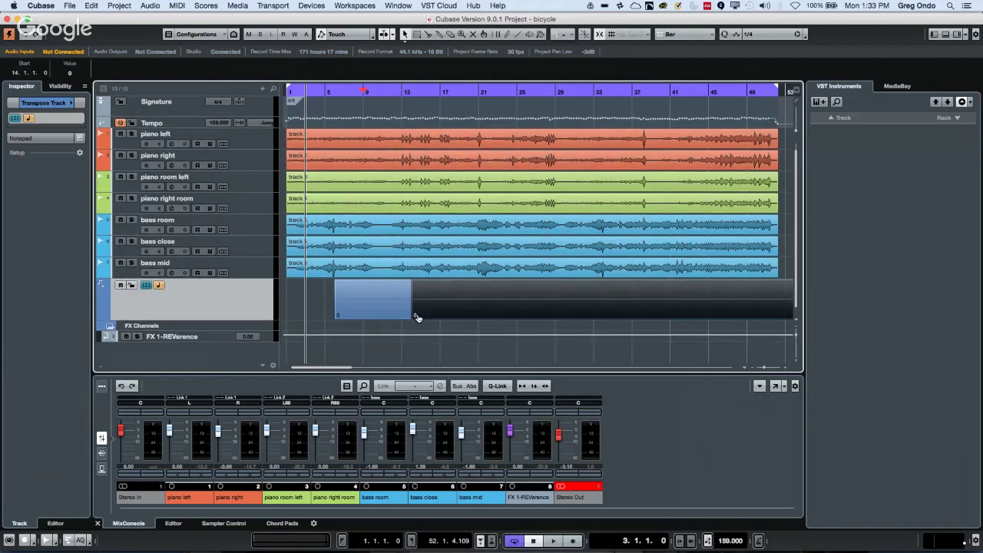
drag(417, 317, 418, 316)
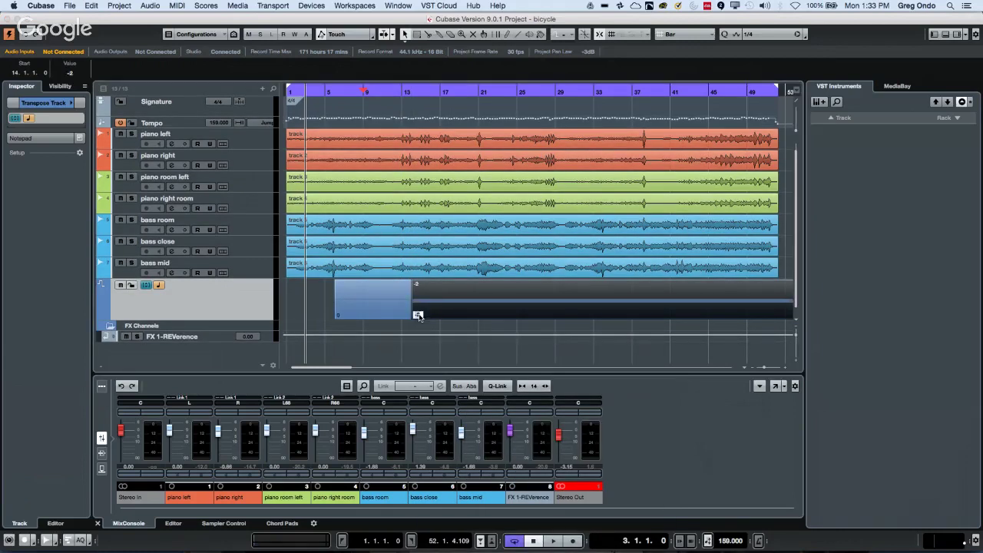
click(371, 91)
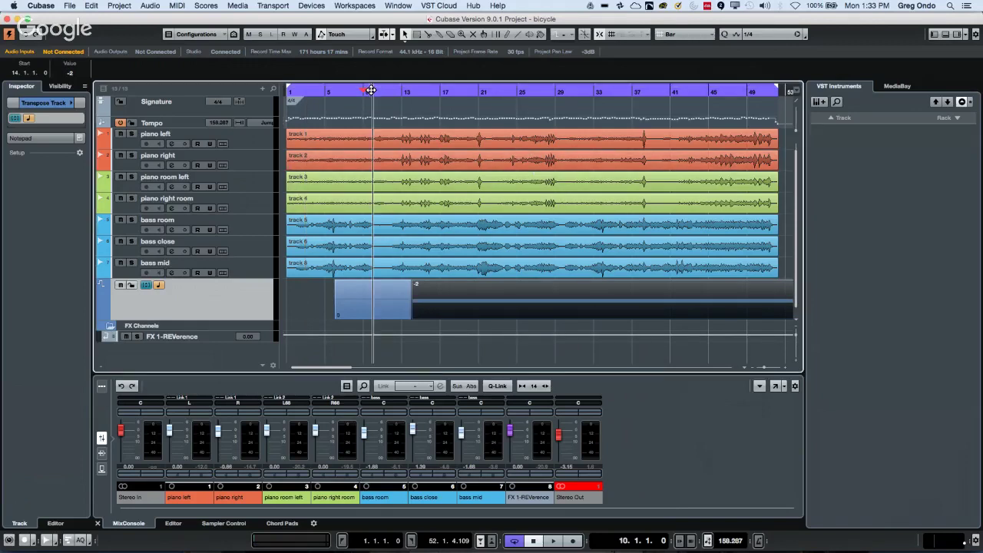
click(318, 94)
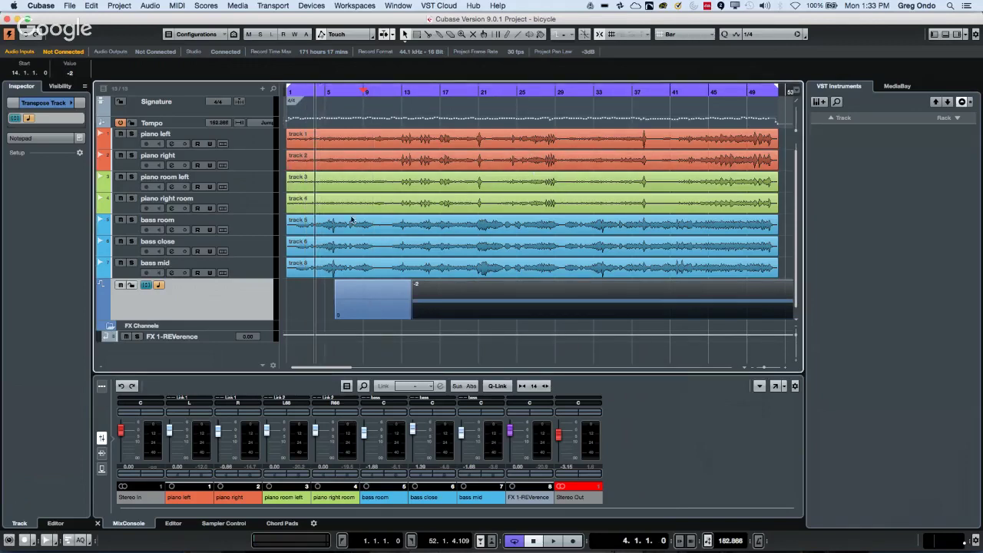
click(341, 315)
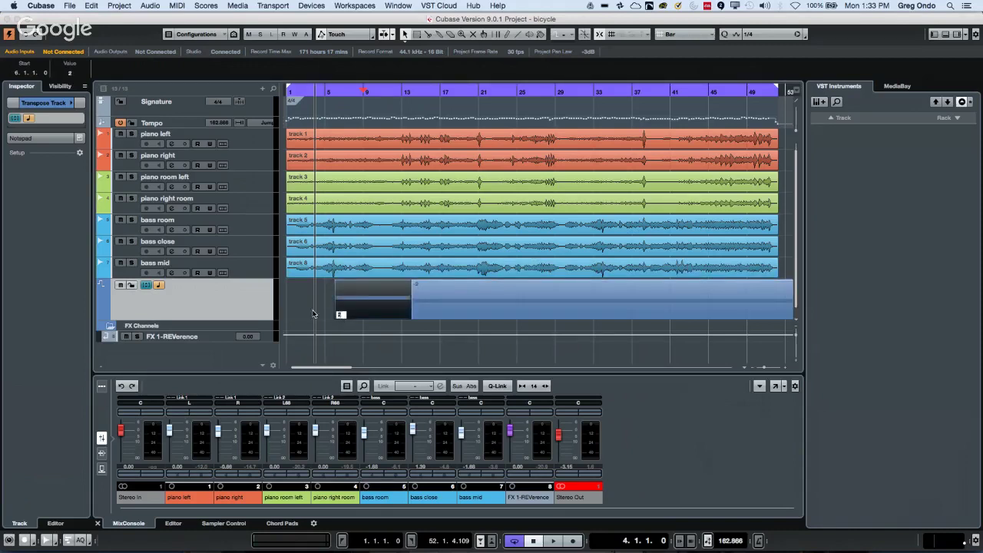
click(315, 313)
- Play the song from bar 2 and draw further transpose events at bars 21 and 27 during playback
click(297, 92)
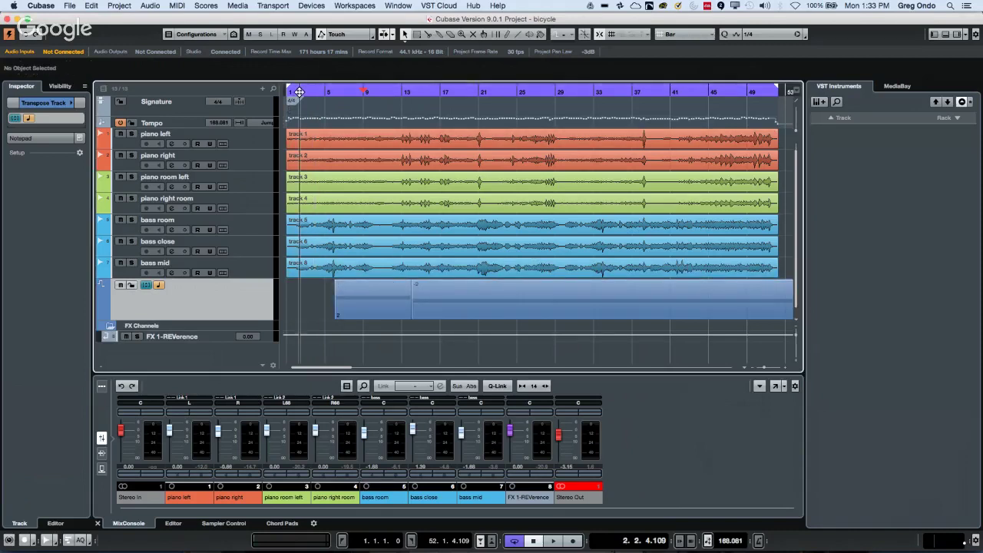
key(space)
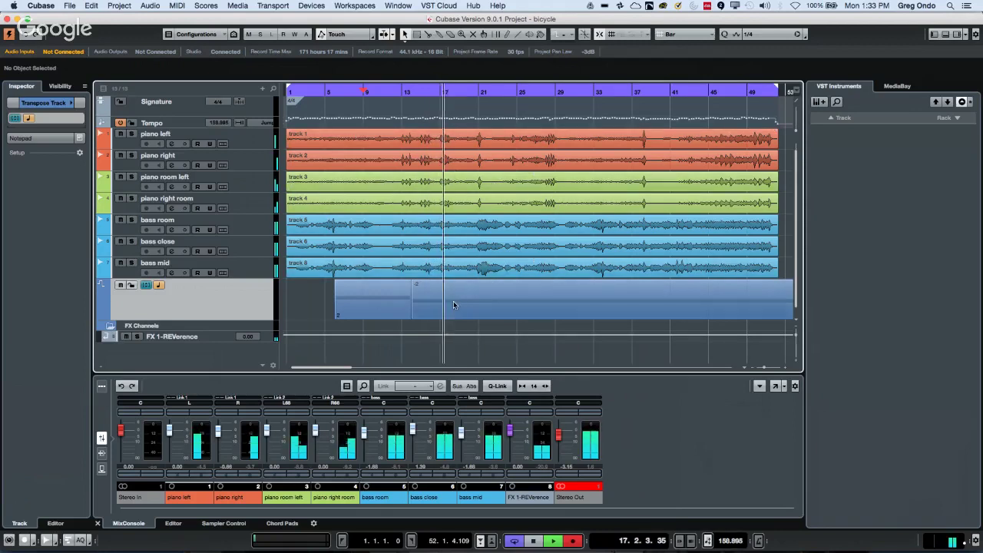
right_click(453, 301)
click(485, 418)
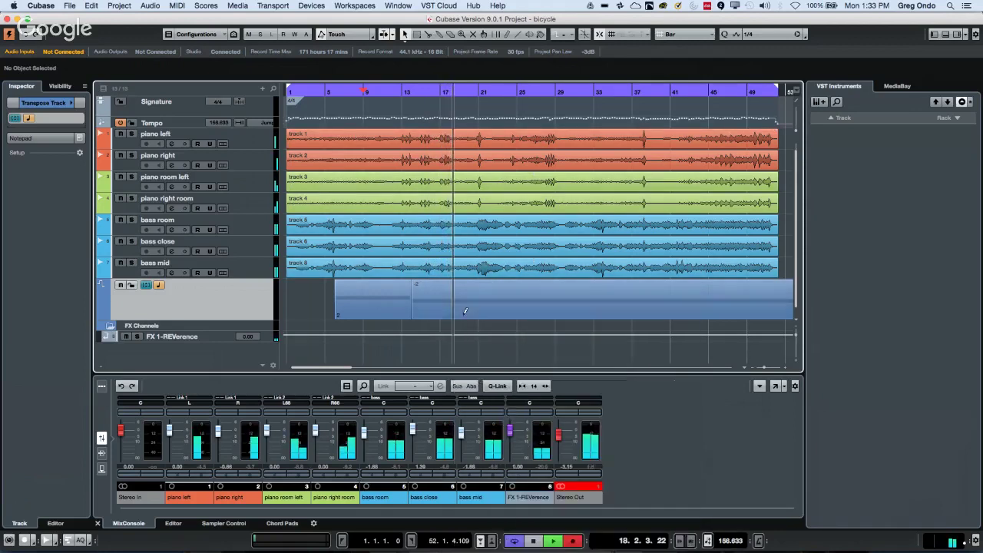
click(478, 299)
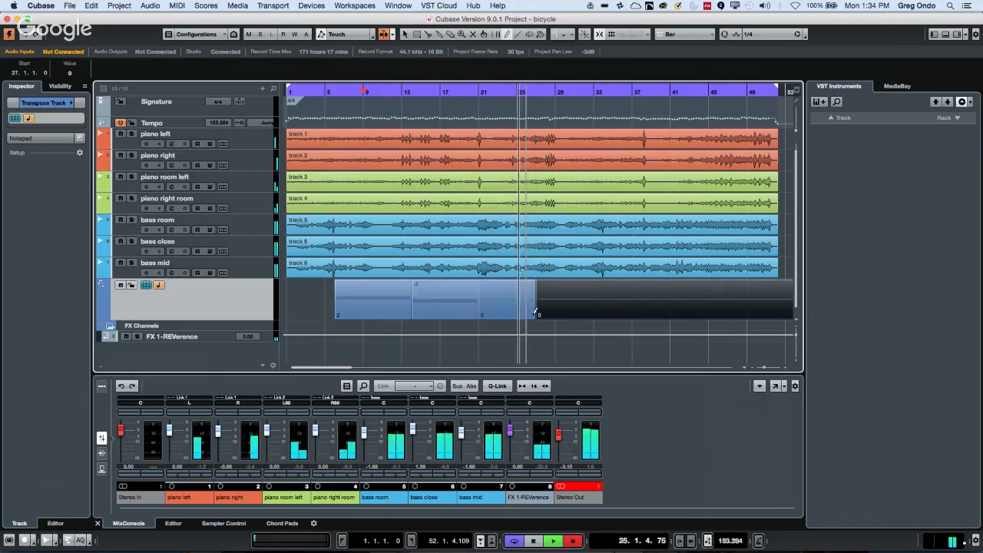
- Set the transpose event at bar 27 to 1 during playback and stop the song
right_click(535, 307)
click(541, 318)
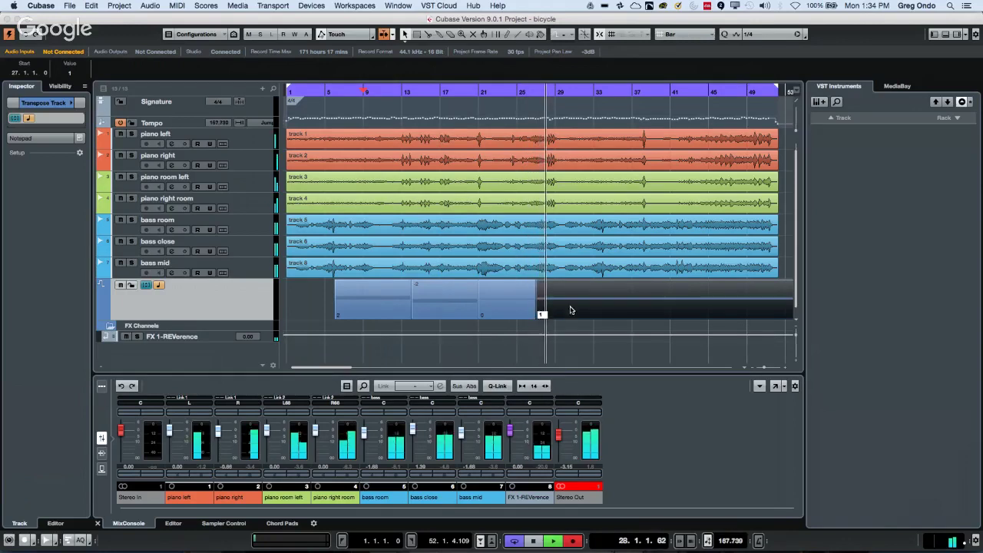
click(578, 335)
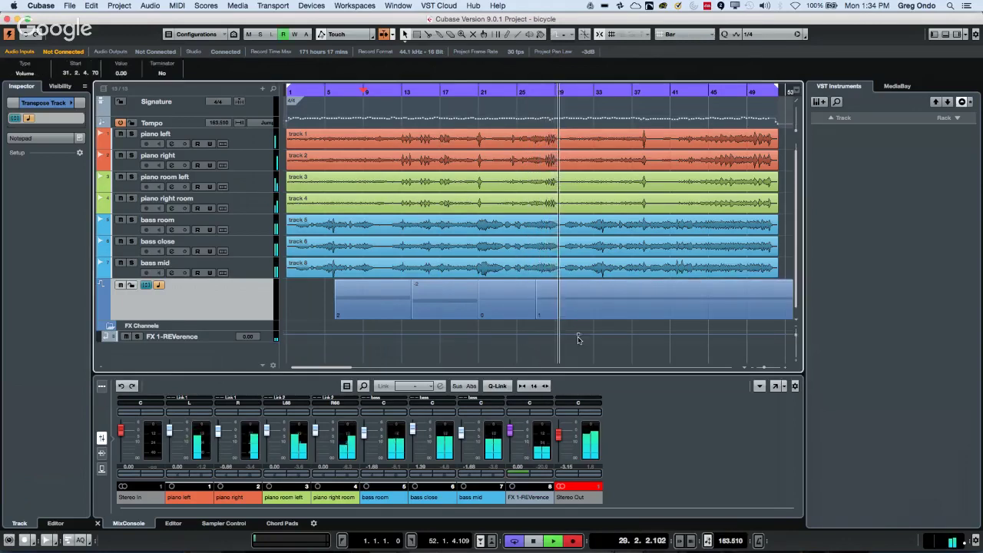
key(space)
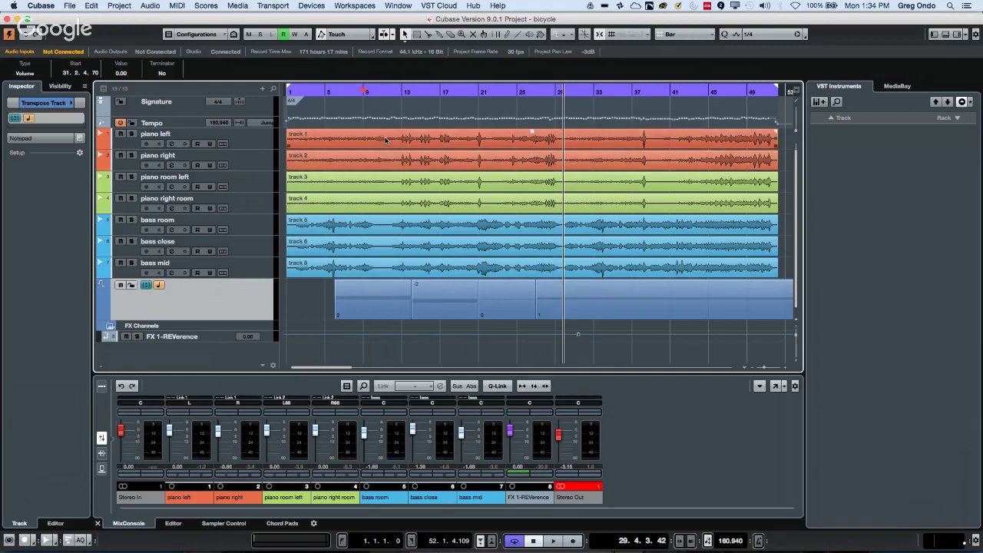
- Select the bass close audio event and examine the track types that can be added below the Transpose Track
drag(389, 111, 500, 284)
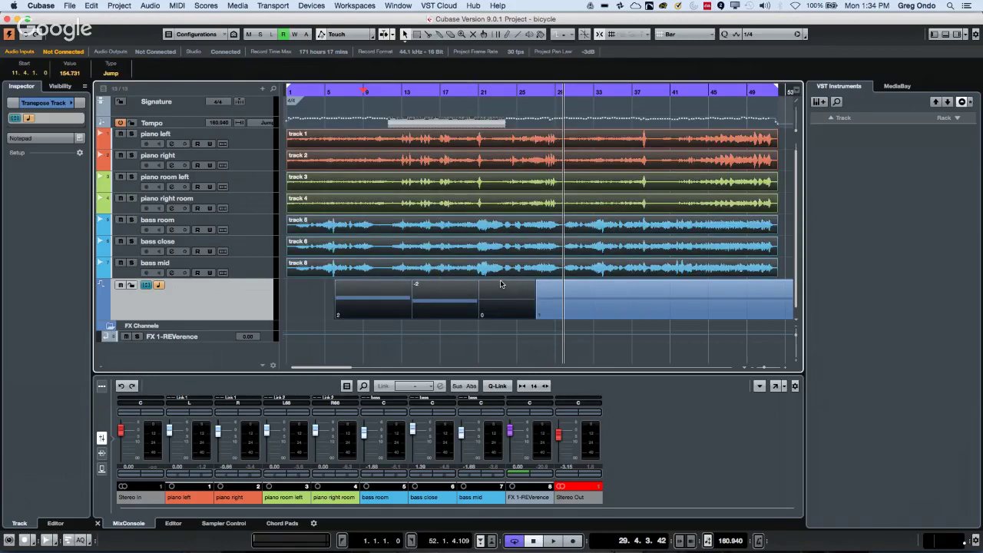
click(571, 246)
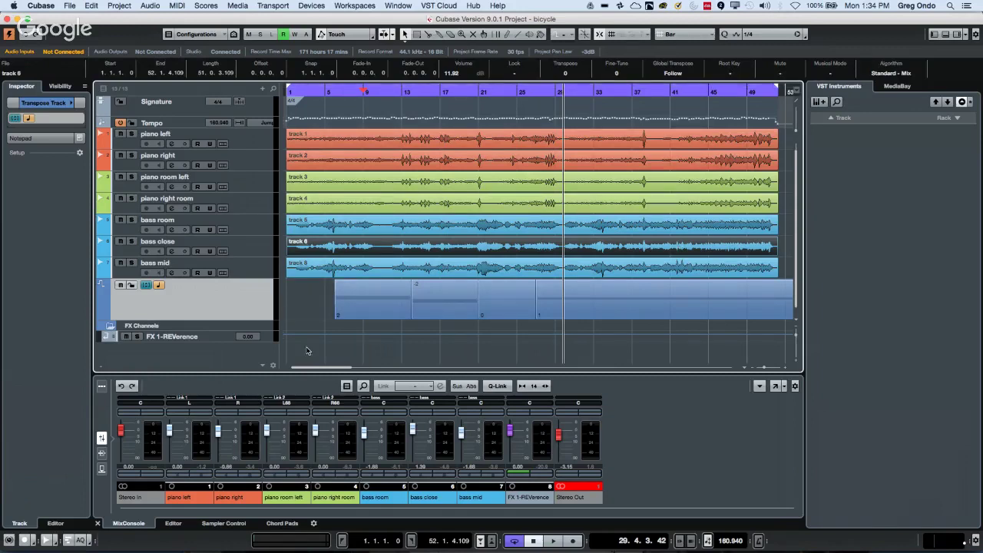
right_click(263, 301)
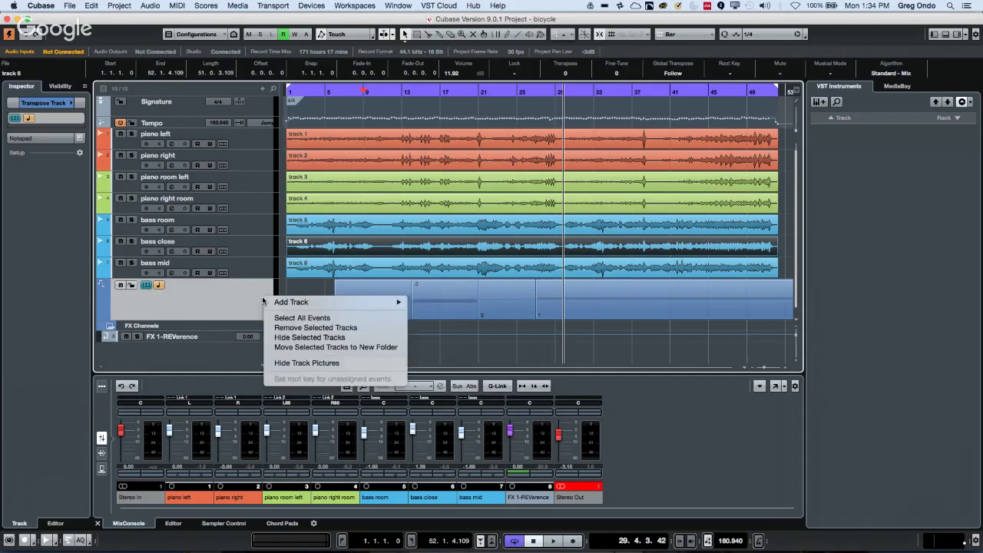
mouse_move(283, 303)
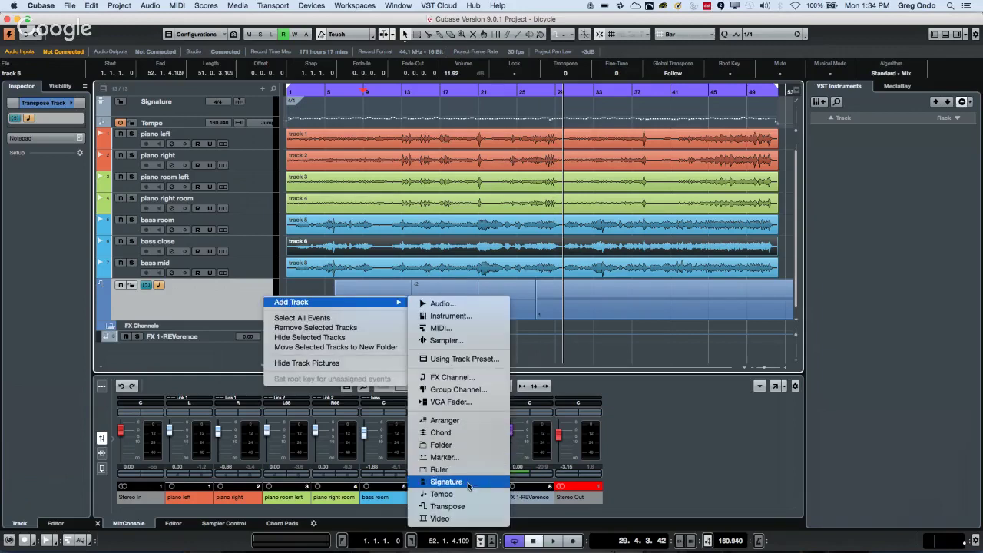
click(575, 350)
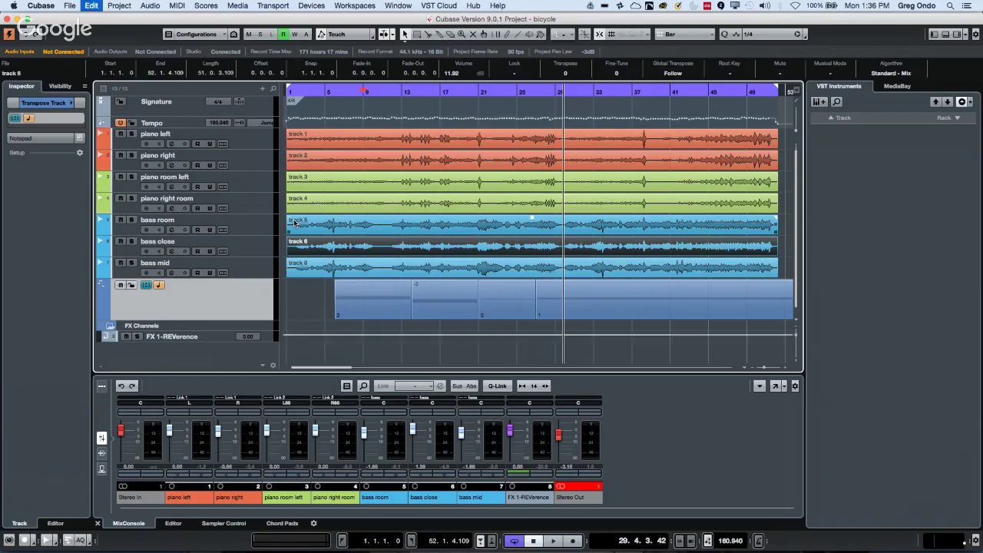
- Remove the Transpose Track from the project and move the playhead to bar 16
key(Delete)
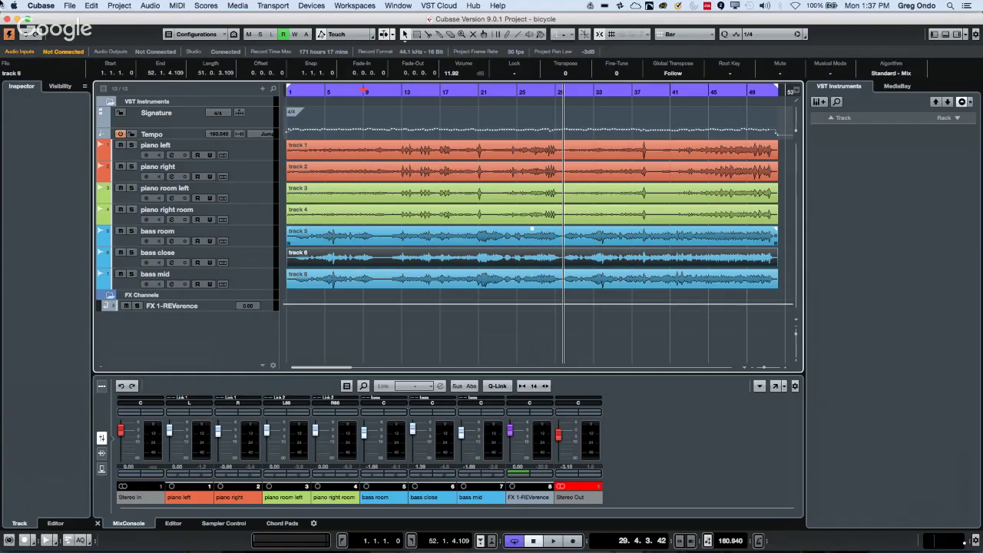
click(33, 7)
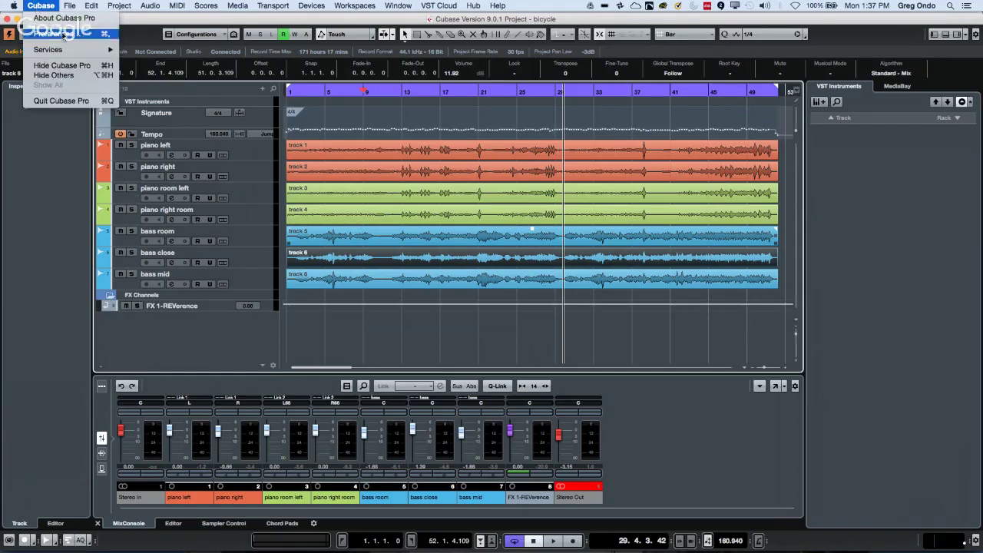
click(226, 62)
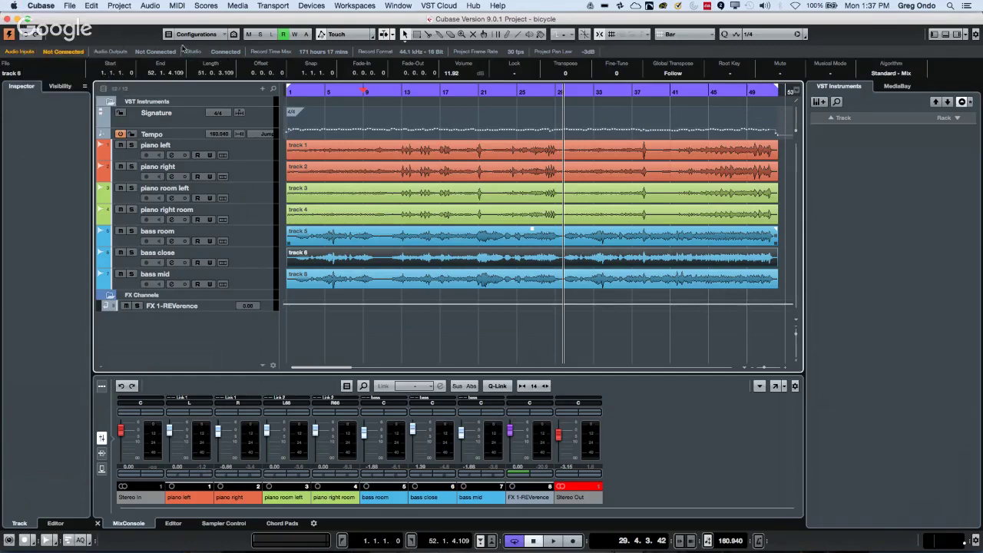
click(336, 90)
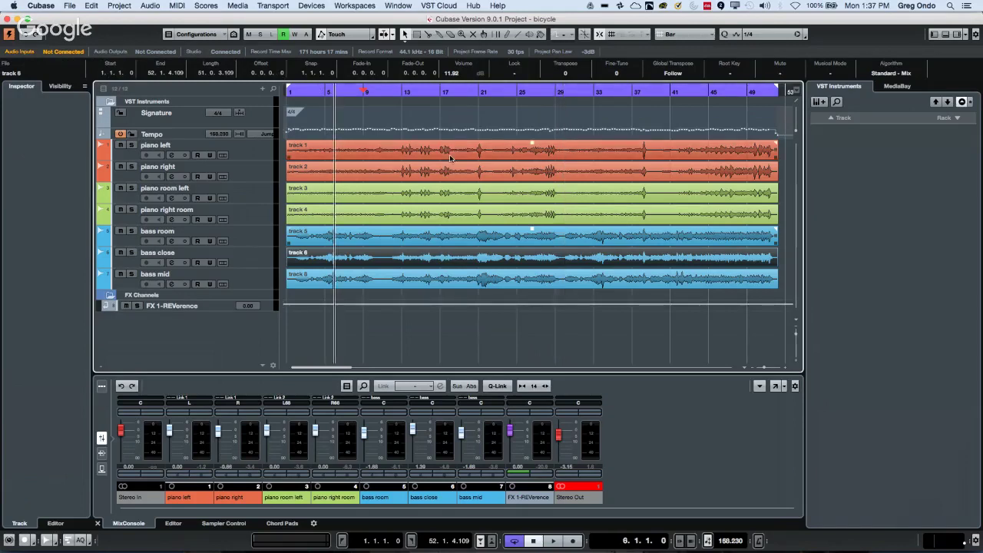
click(431, 90)
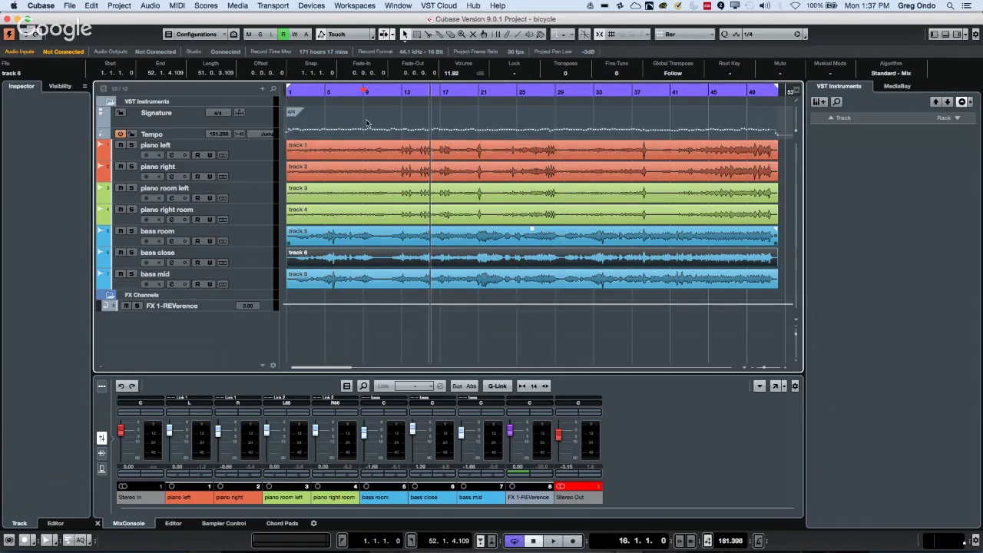
- Open the Preferences and examine the general Editing options and the Project & MixConsole options
click(42, 7)
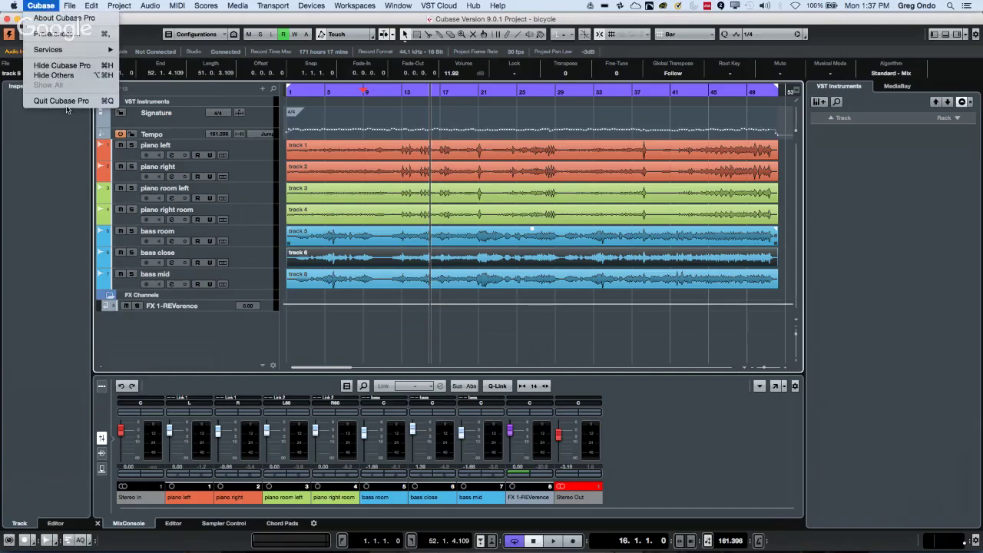
click(57, 35)
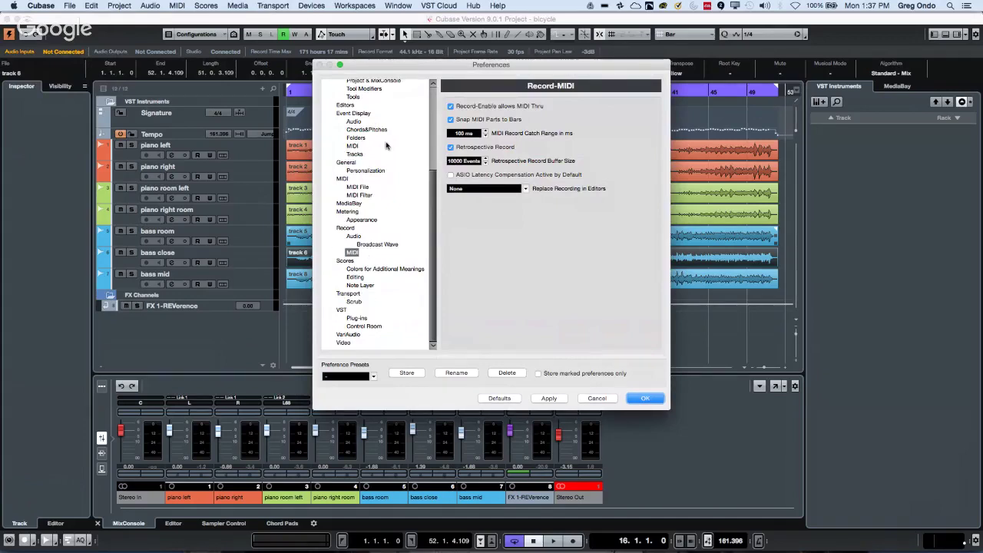
scroll(388, 143, up, 3)
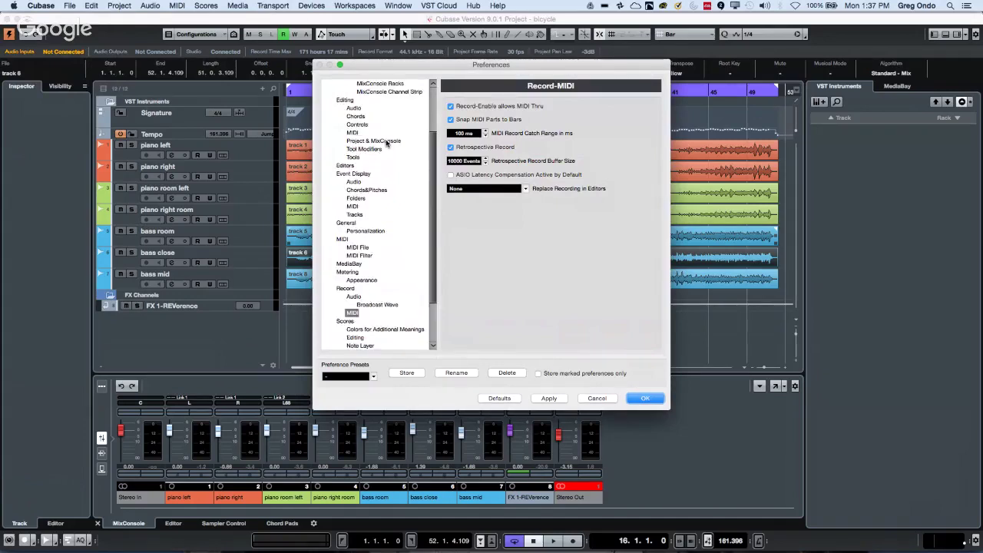
click(344, 100)
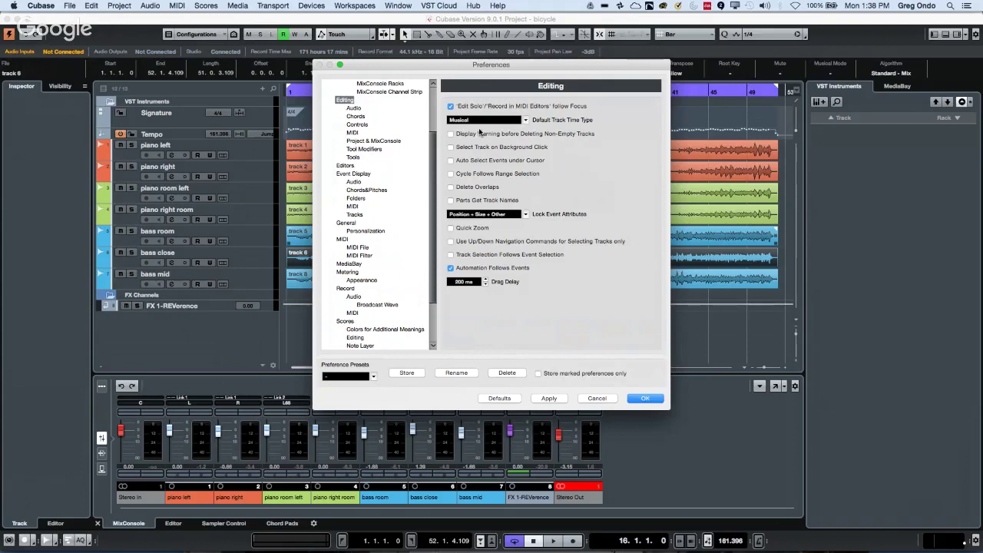
click(375, 142)
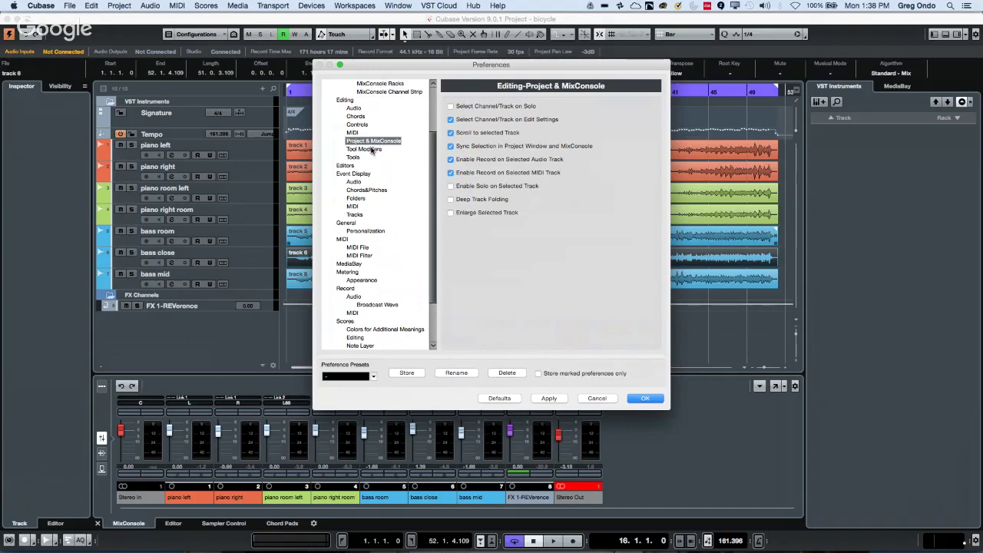
click(347, 100)
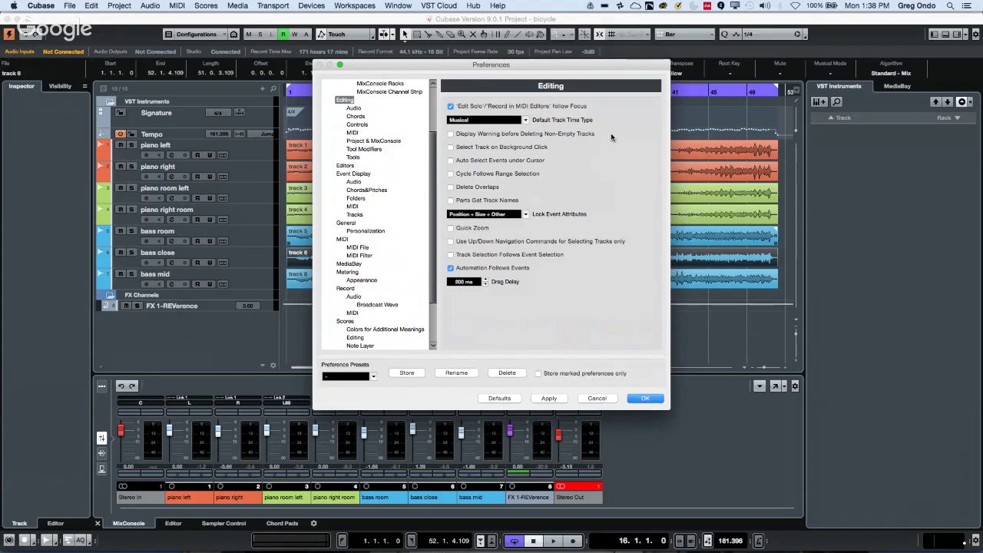
click(378, 142)
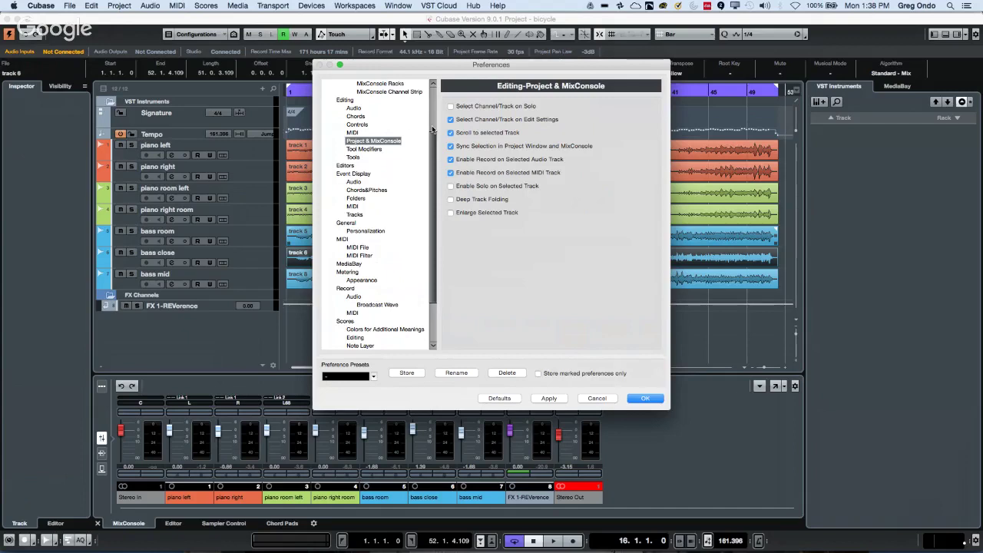
- Examine the other Editing preference pages, including Controls, MIDI, Chords, Audio and Tools
key(Up)
key(Up)
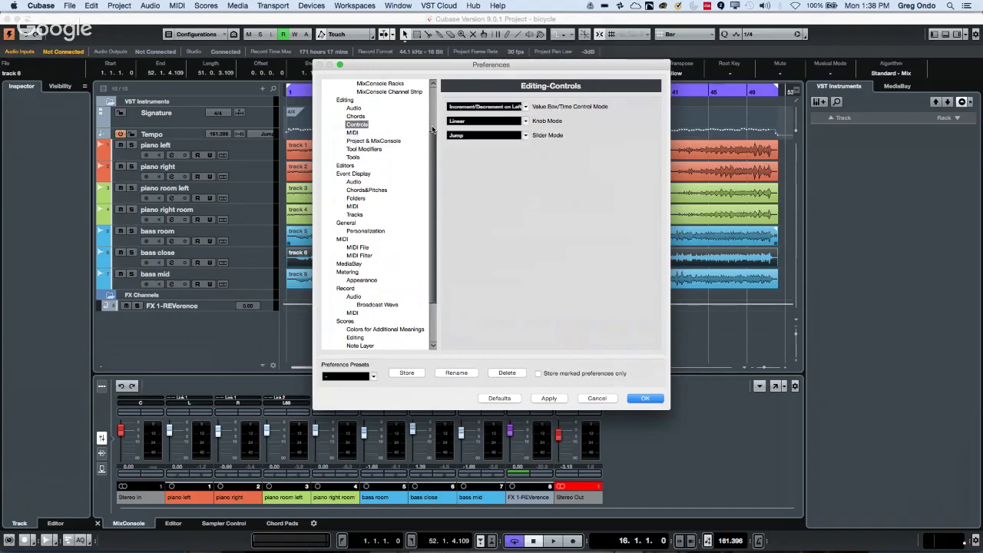
key(Down)
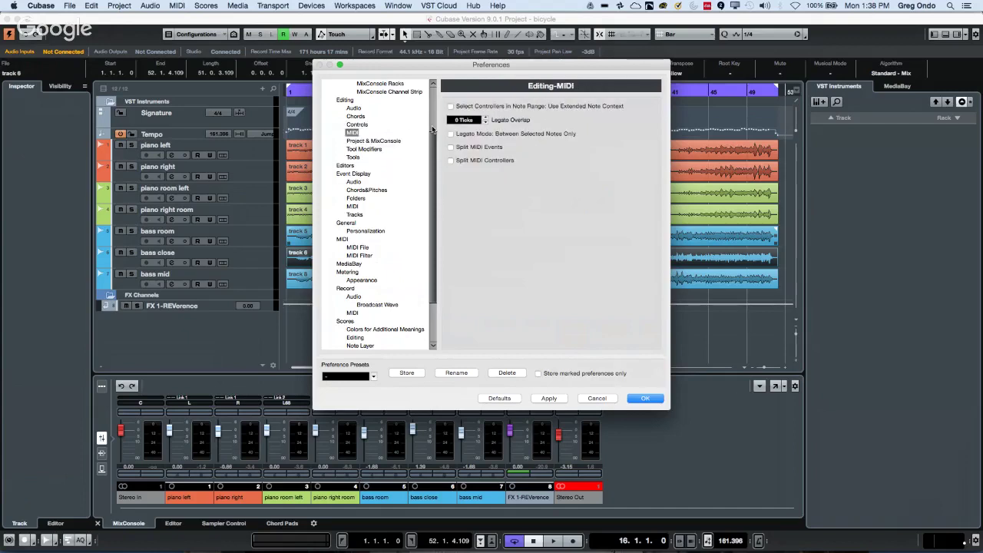
key(Up)
key(Up)
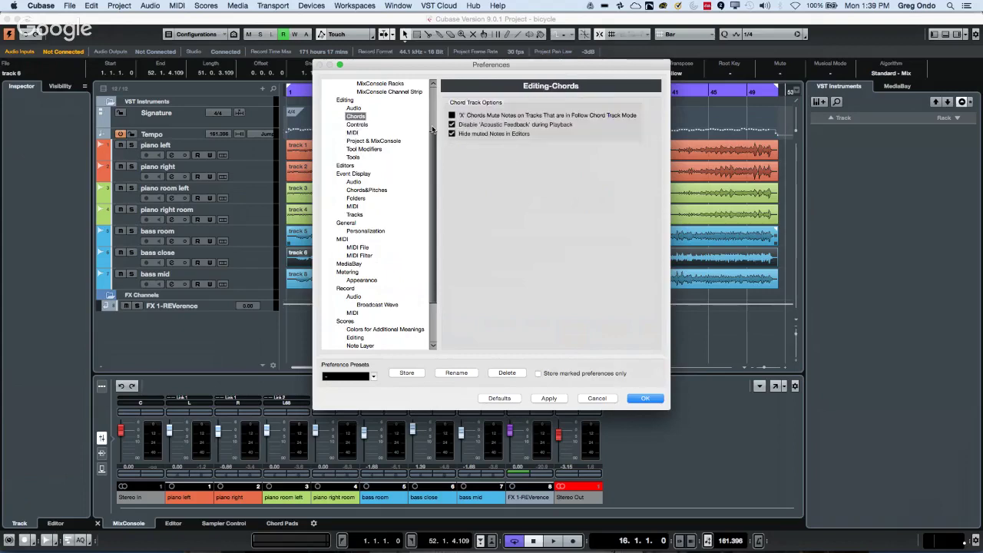
key(Up)
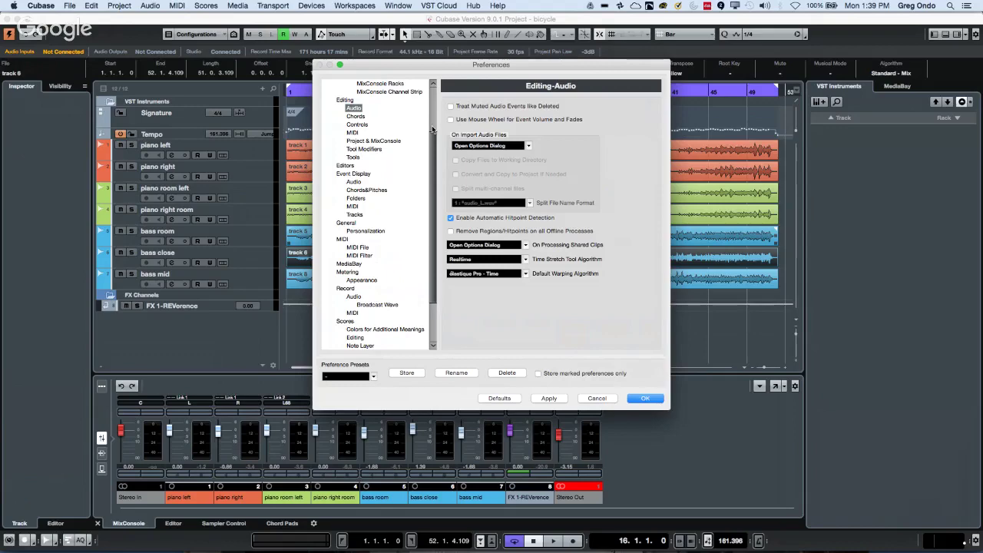
key(Down)
key(Down)
key(Down)
key(Down)
key(Down)
key(Down)
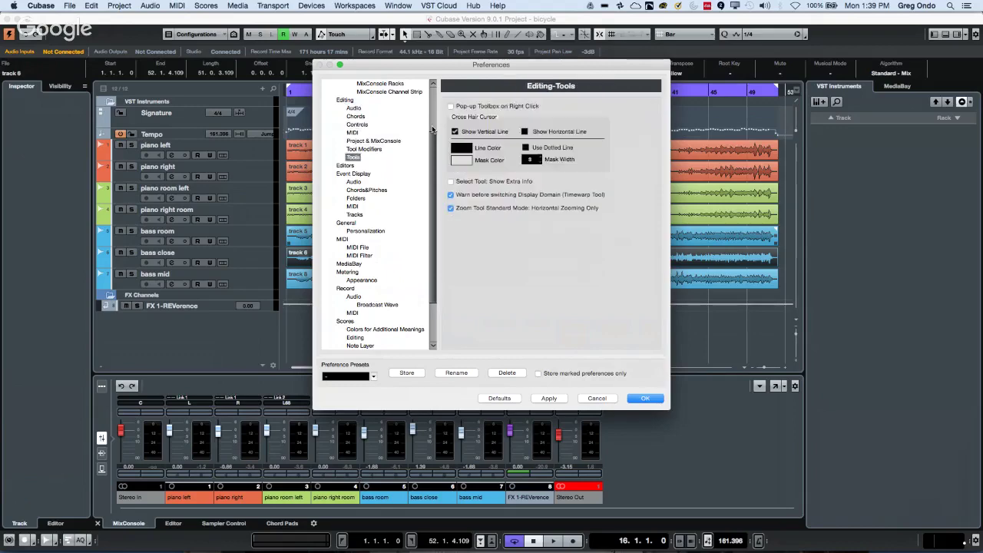
- Look through the preference pages from Editors past MIDI File to Broadcast Wave for the playhead locating option
key(Down)
key(Down)
key(Down)
key(Down)
key(Down)
key(Down)
key(Down)
key(Down)
key(Down)
key(Down)
key(Down)
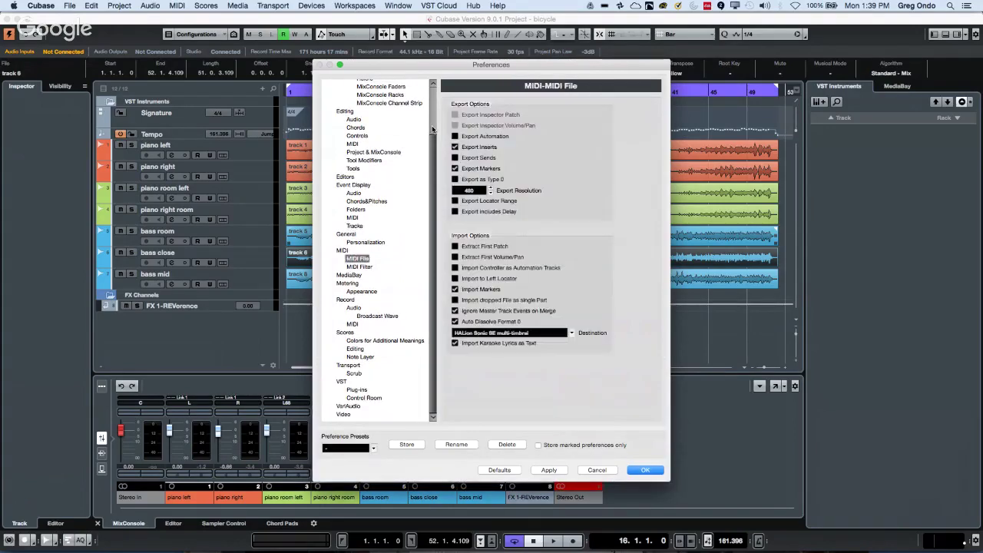
key(Down)
key(Down)
key(Down)
key(Down)
key(Down)
key(Down)
key(Down)
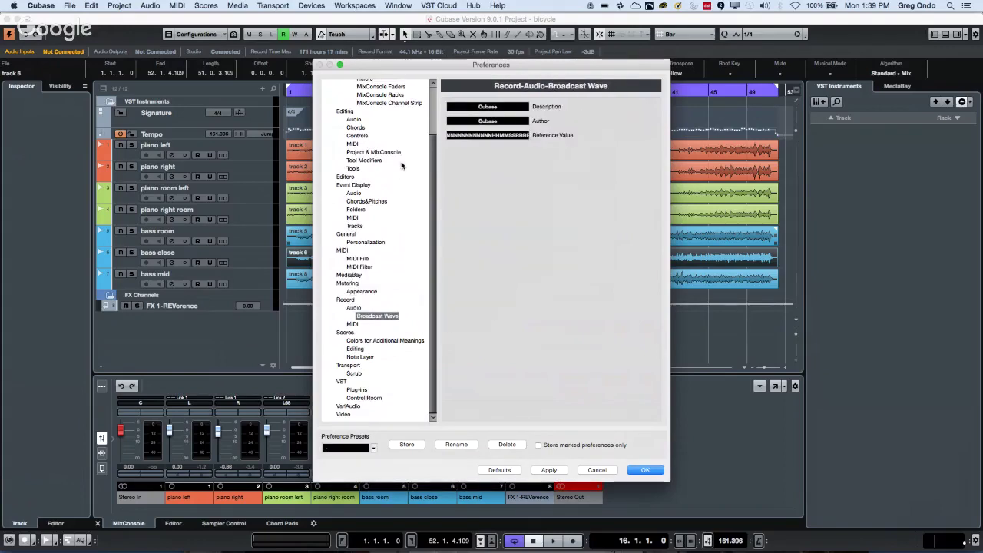
- Enable Locate when Clicked in Empty Space in the Transport preferences and accept the change
click(350, 366)
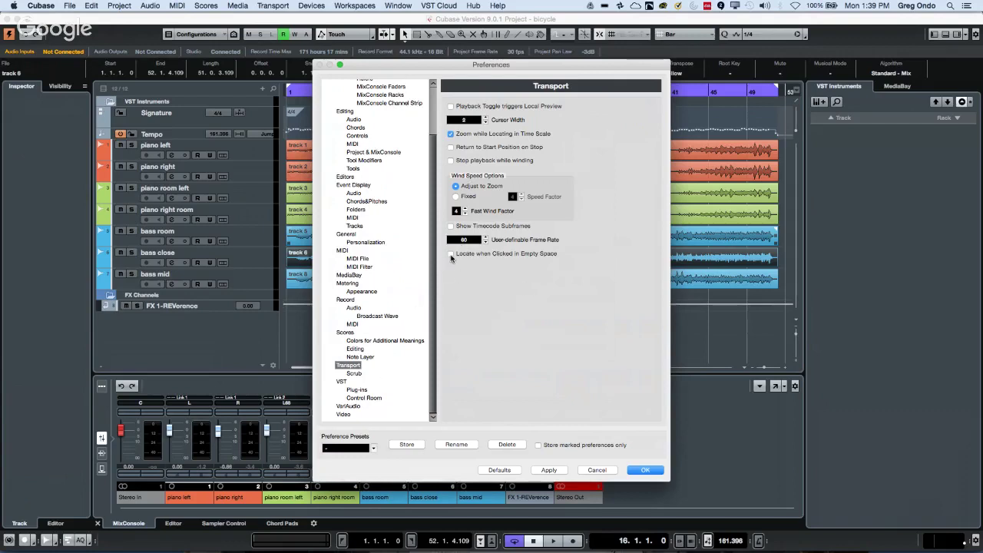
click(450, 255)
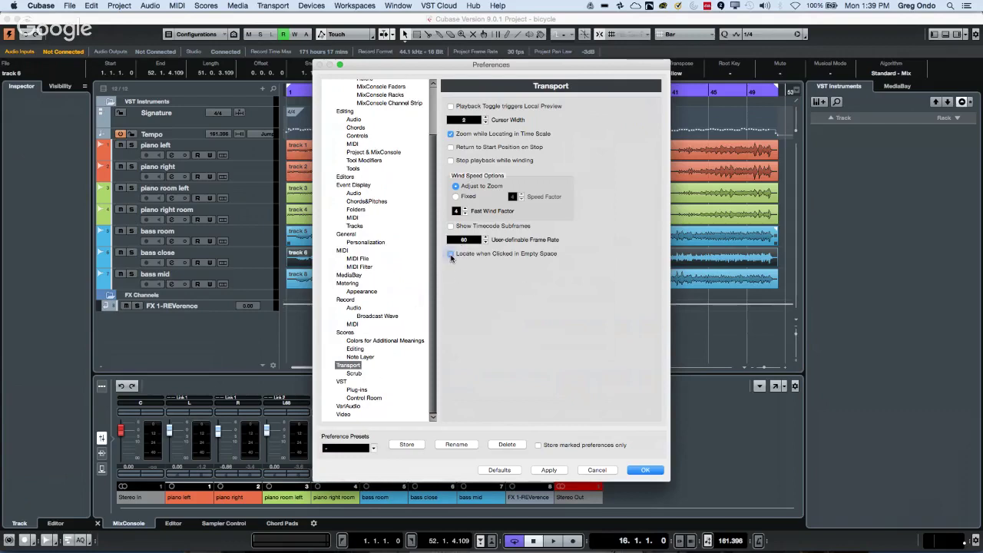
click(644, 470)
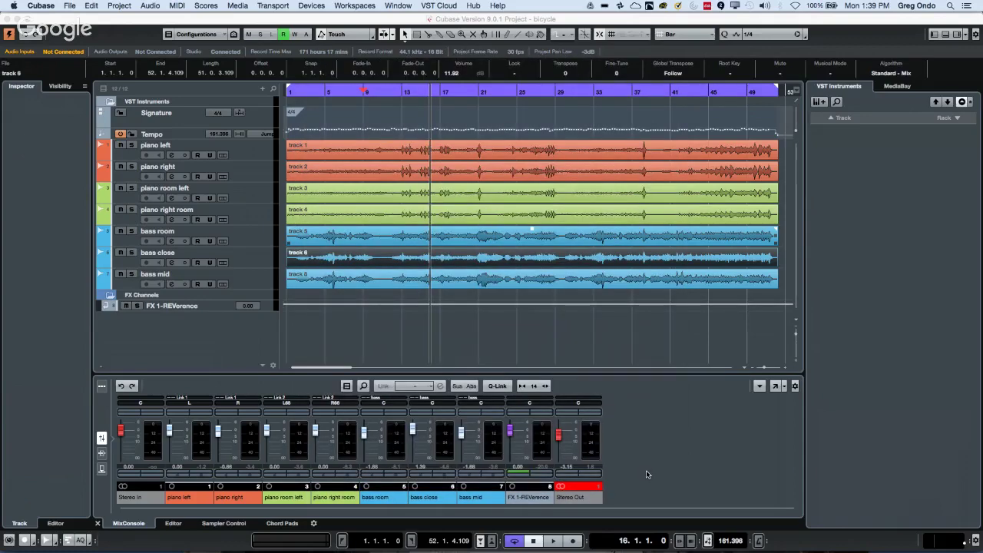
- Test locating the playhead from empty space at about bars 53, 70 and 67, and bring it back to about bar 5
click(787, 220)
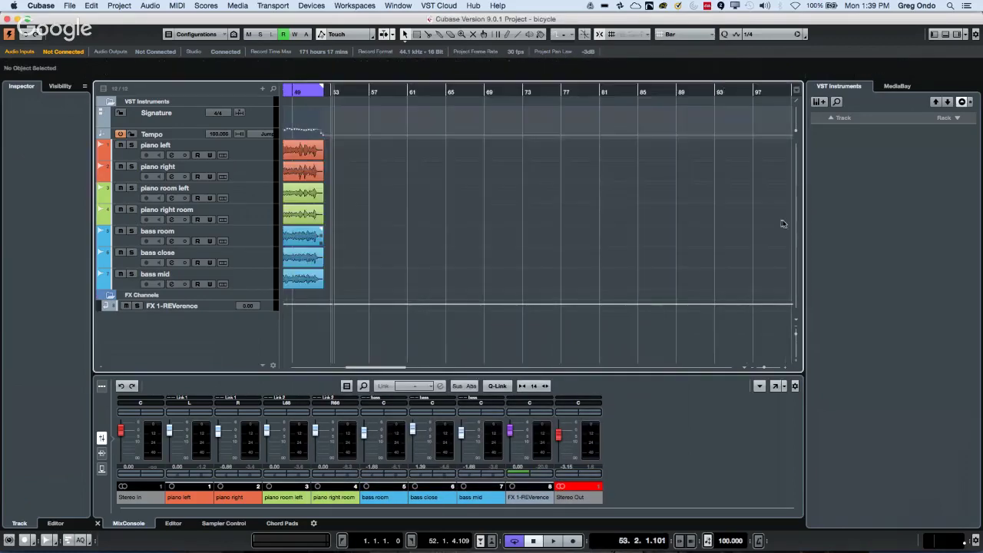
click(494, 239)
click(247, 209)
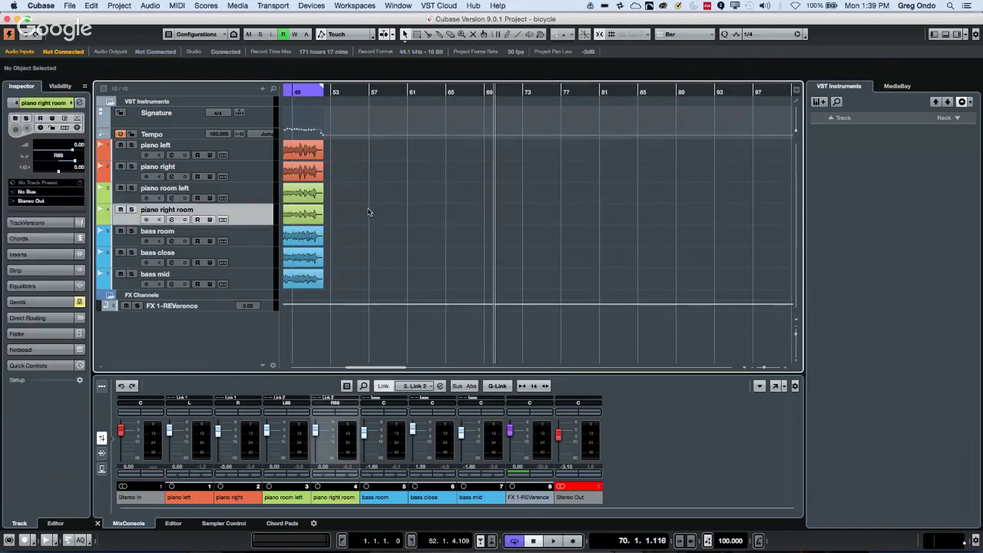
click(469, 132)
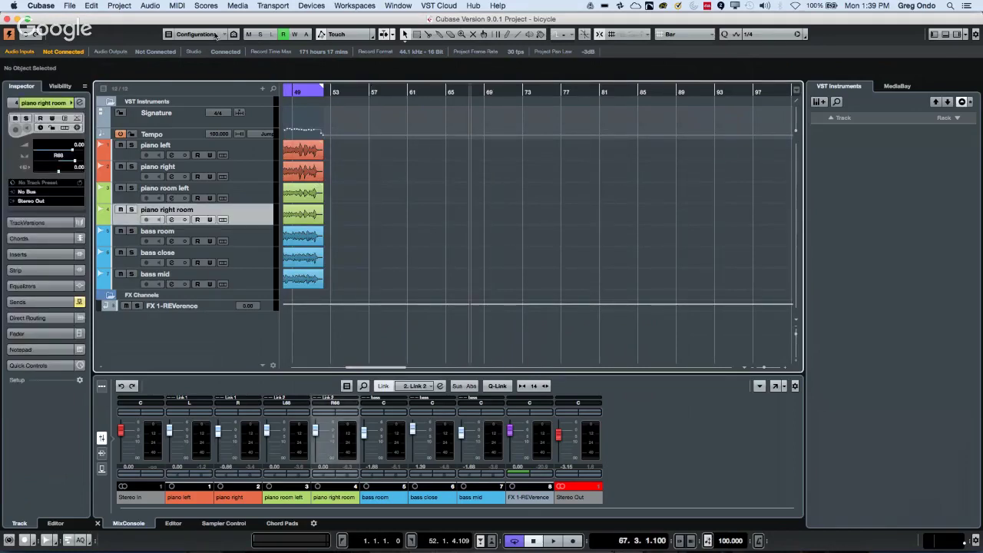
drag(298, 89, 446, 92)
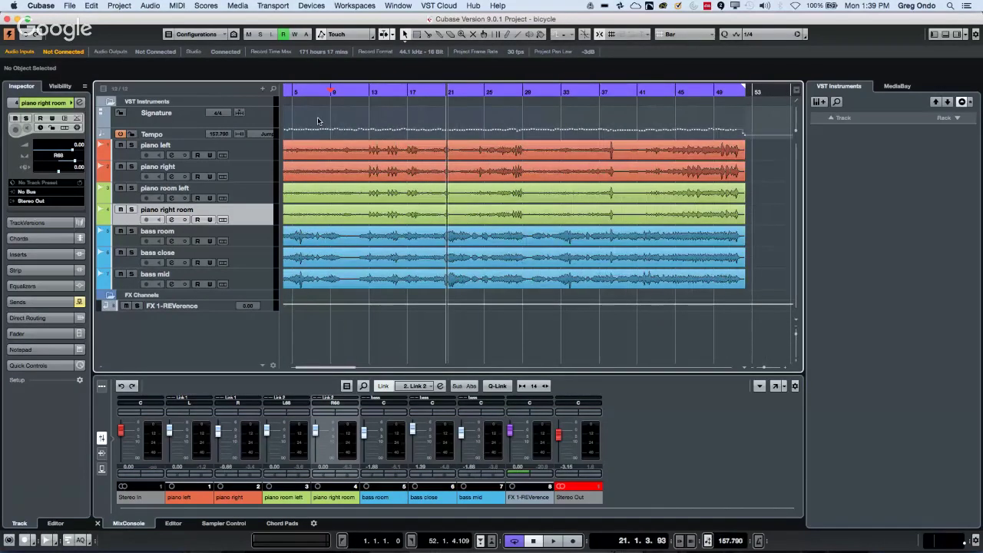
key(space)
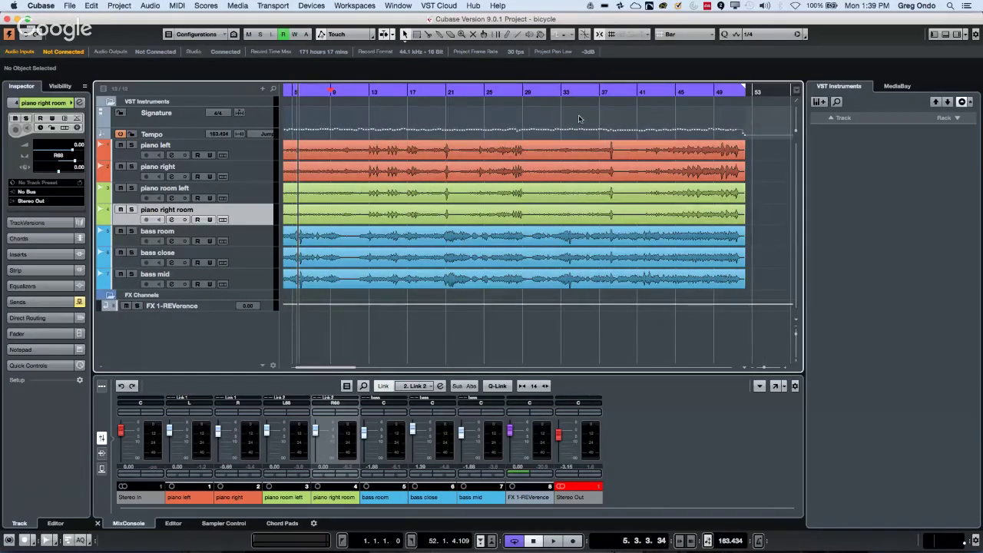
- Test locating the playhead from empty space at about bars 49, 38 and 45
click(580, 118)
click(716, 122)
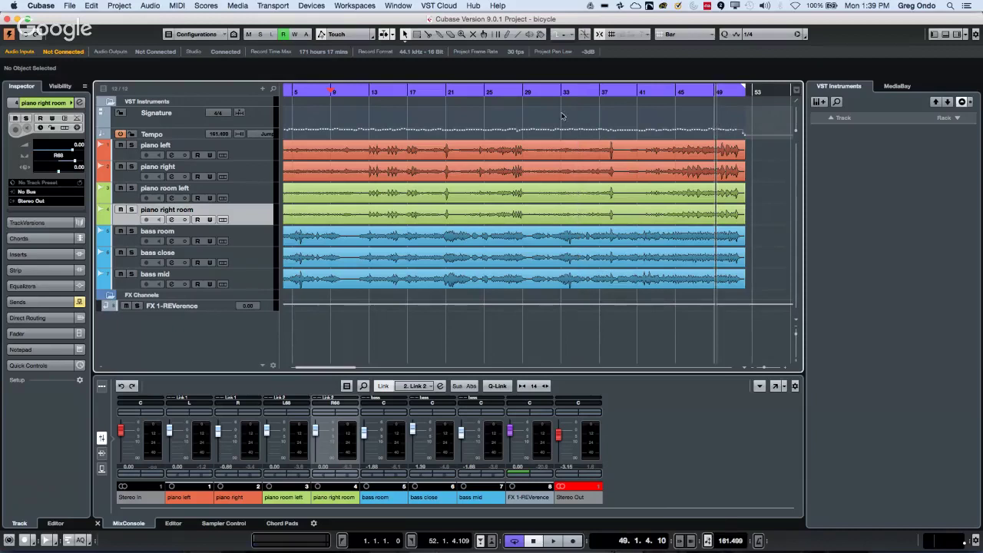
click(612, 334)
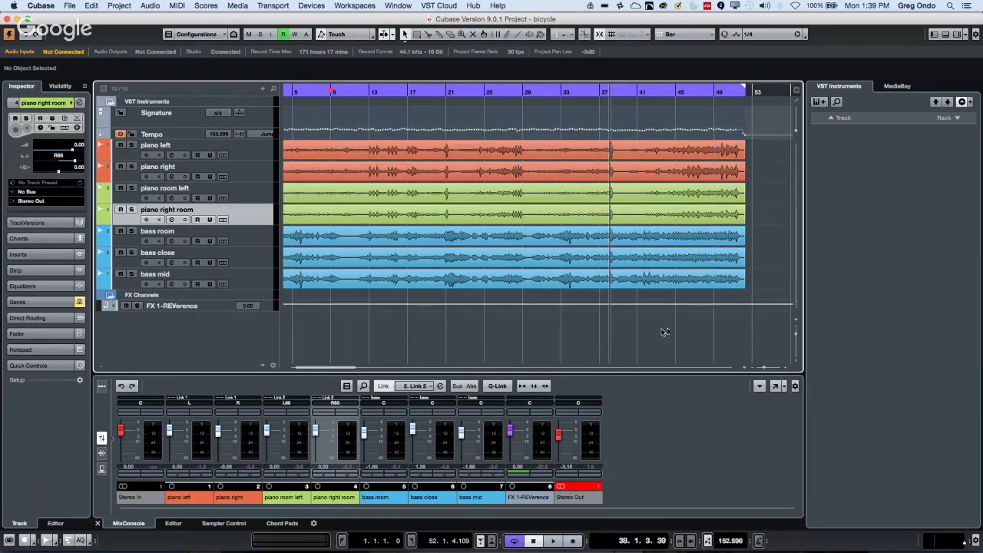
click(681, 331)
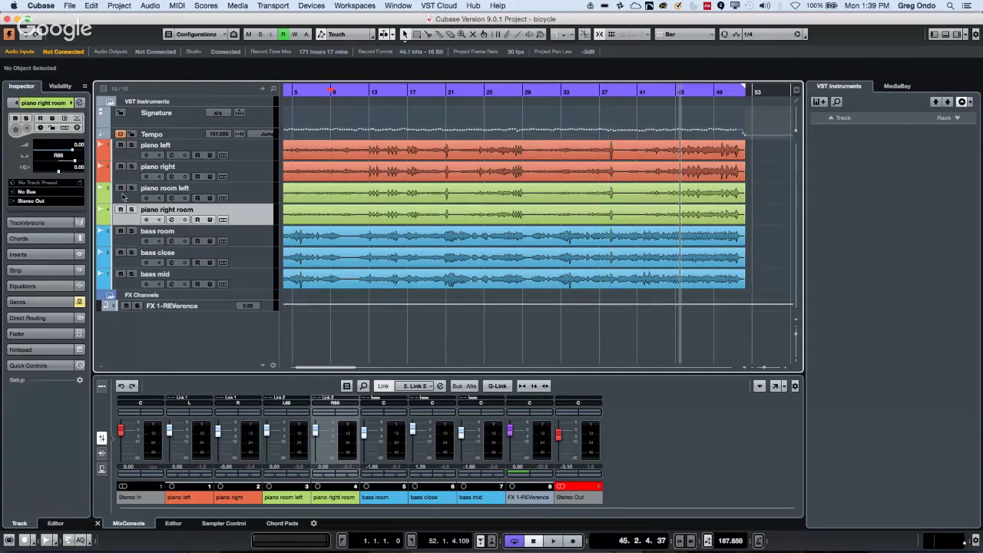
- Disable Locate when Clicked in Empty Space in the Transport preferences and accept the change
click(42, 6)
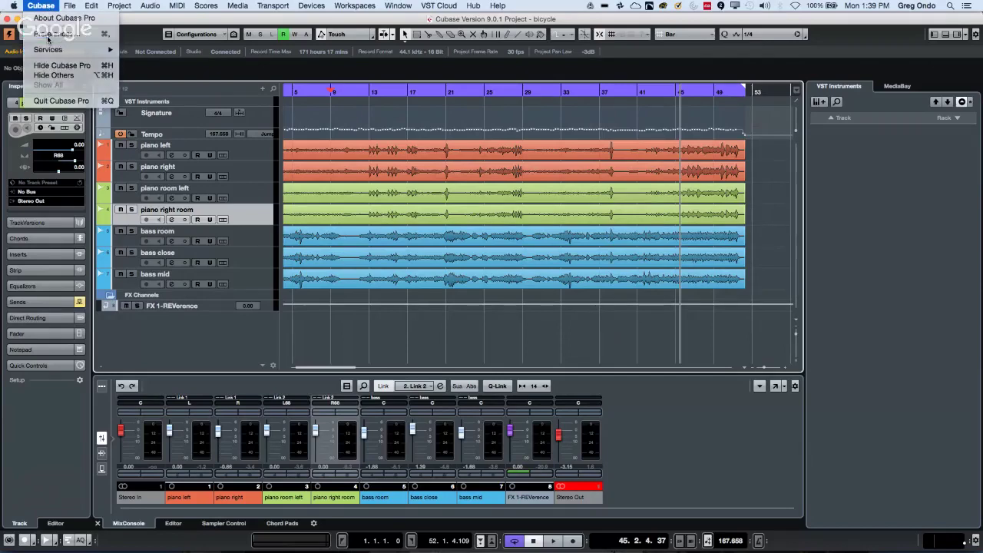
click(48, 35)
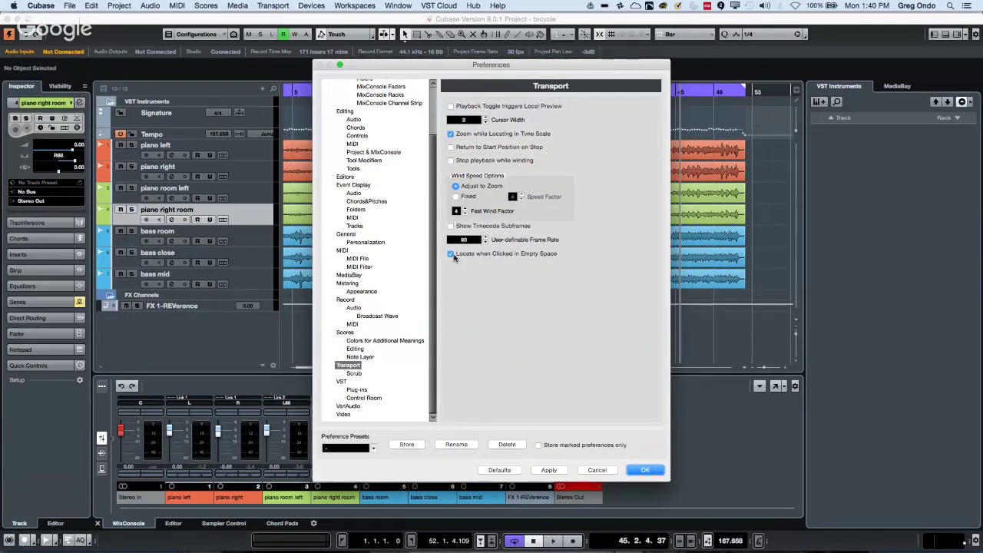
click(451, 254)
click(549, 470)
click(645, 470)
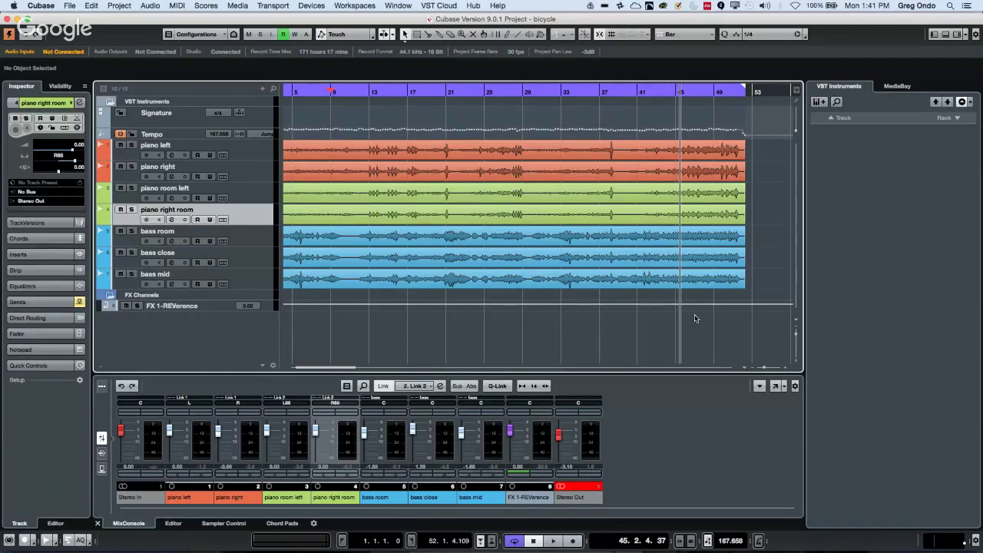
- Select all events on the Tempo track and delete them
mouse_move(273, 541)
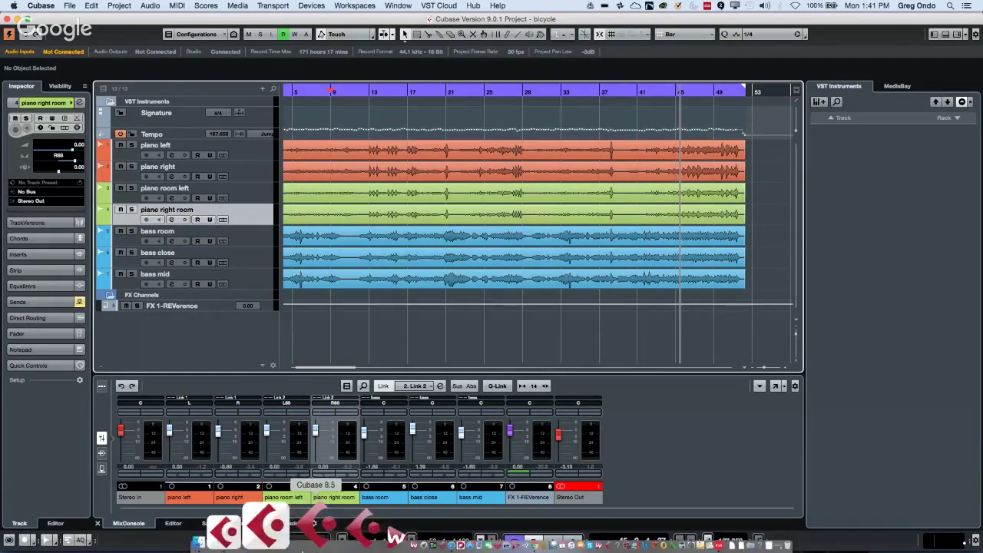
click(185, 138)
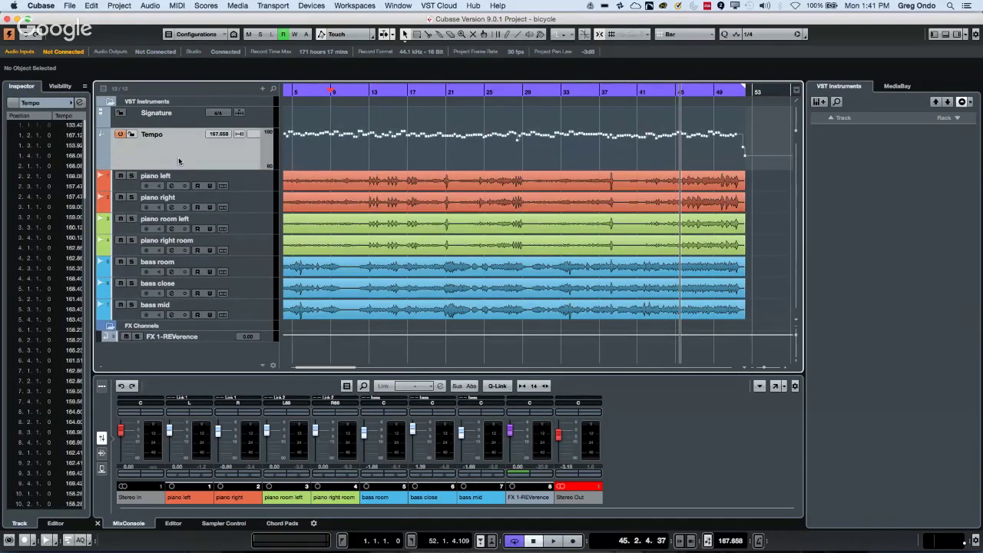
right_click(179, 160)
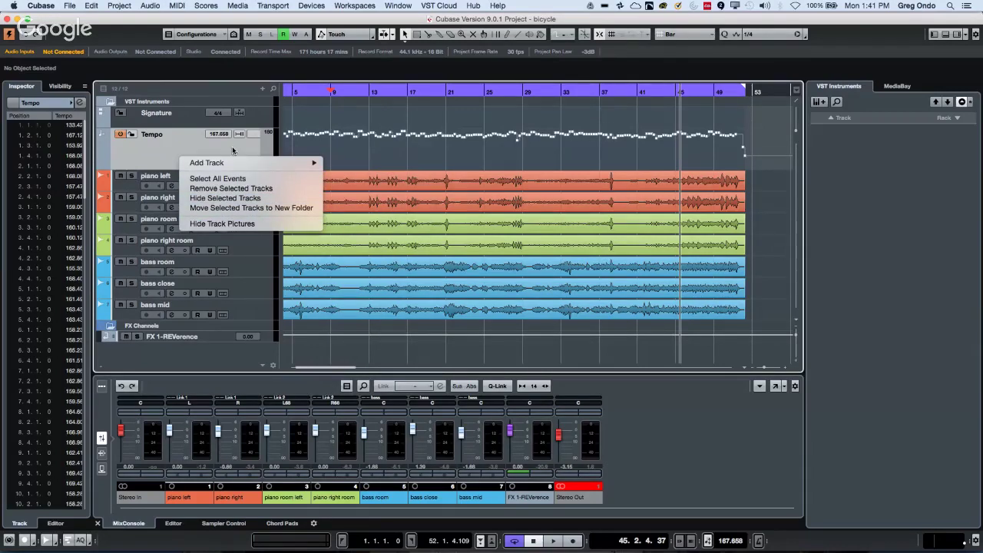
click(358, 145)
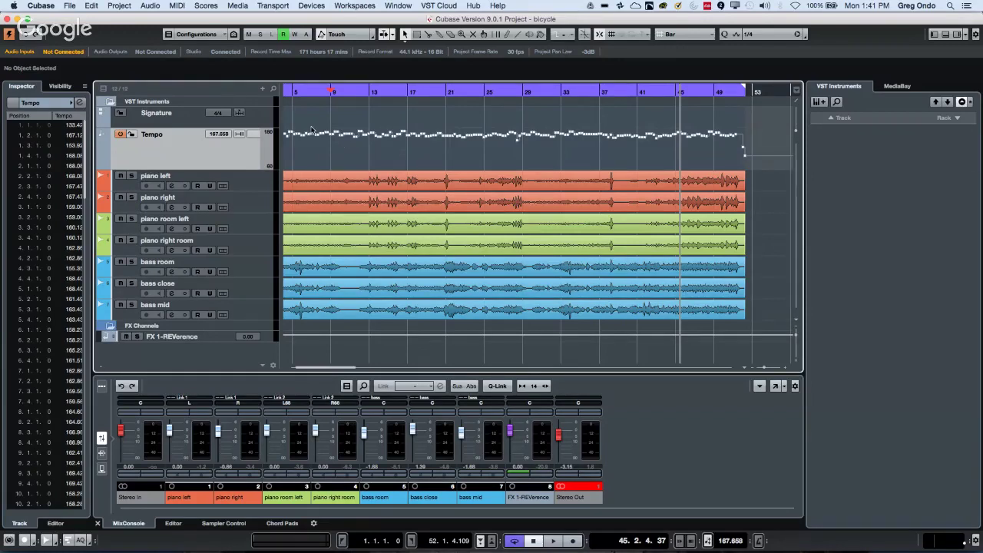
right_click(236, 168)
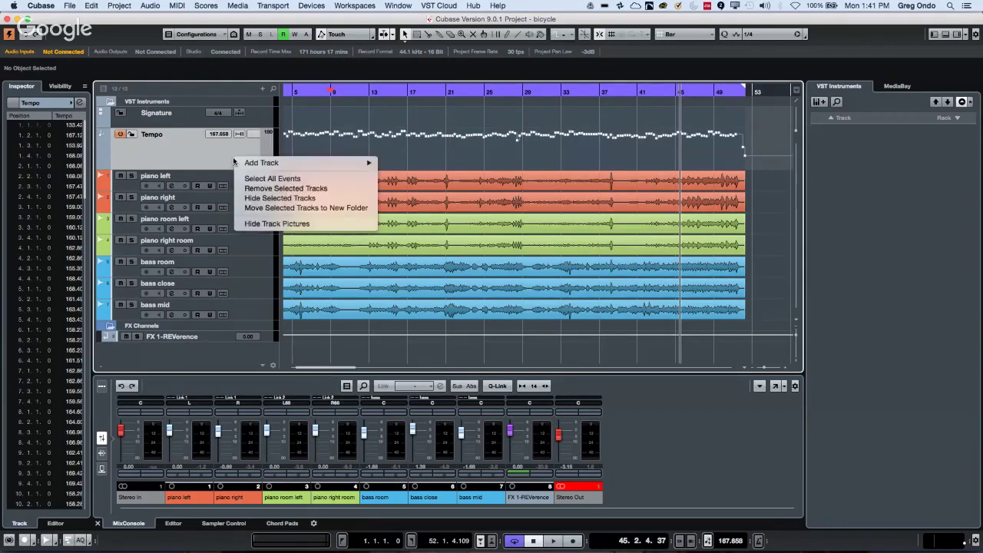
click(366, 115)
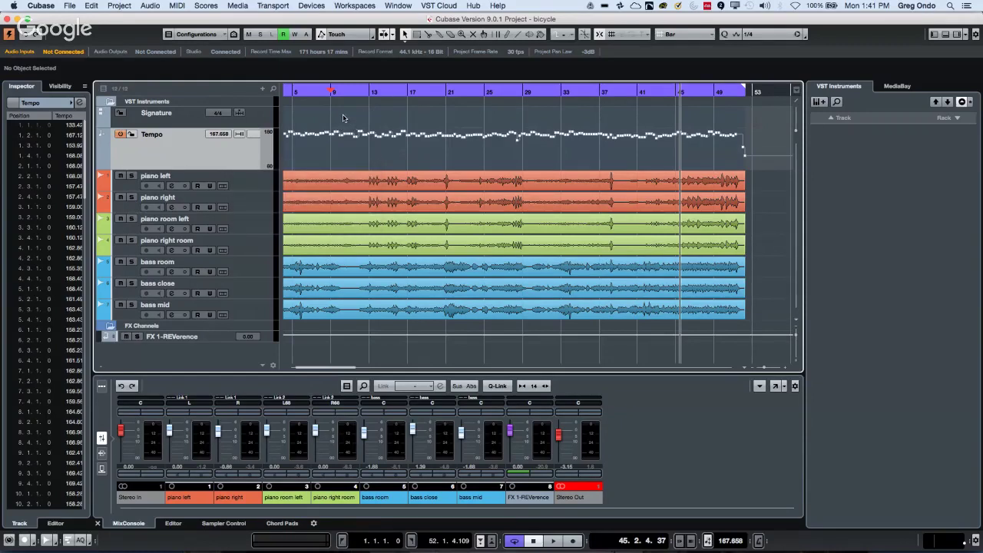
right_click(303, 148)
mouse_move(460, 344)
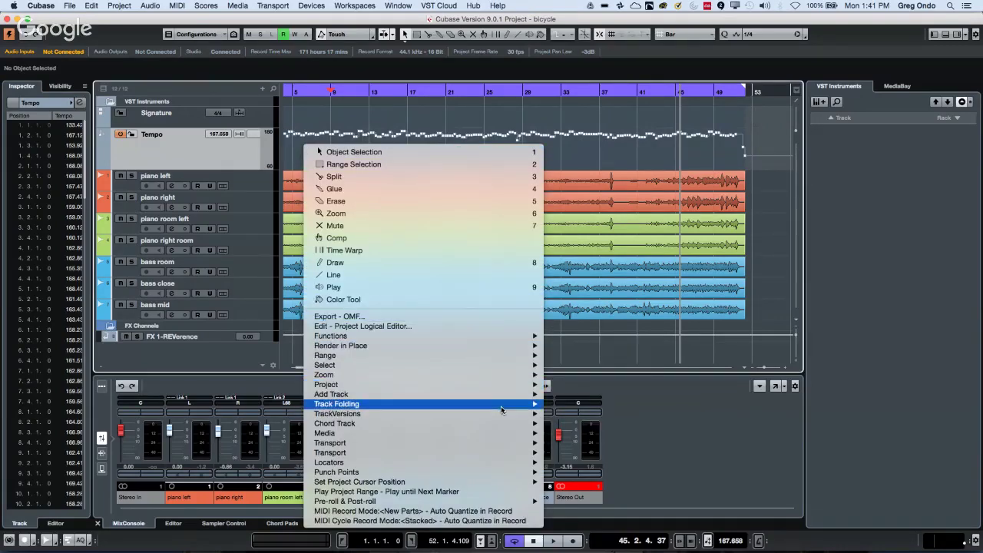
mouse_move(499, 366)
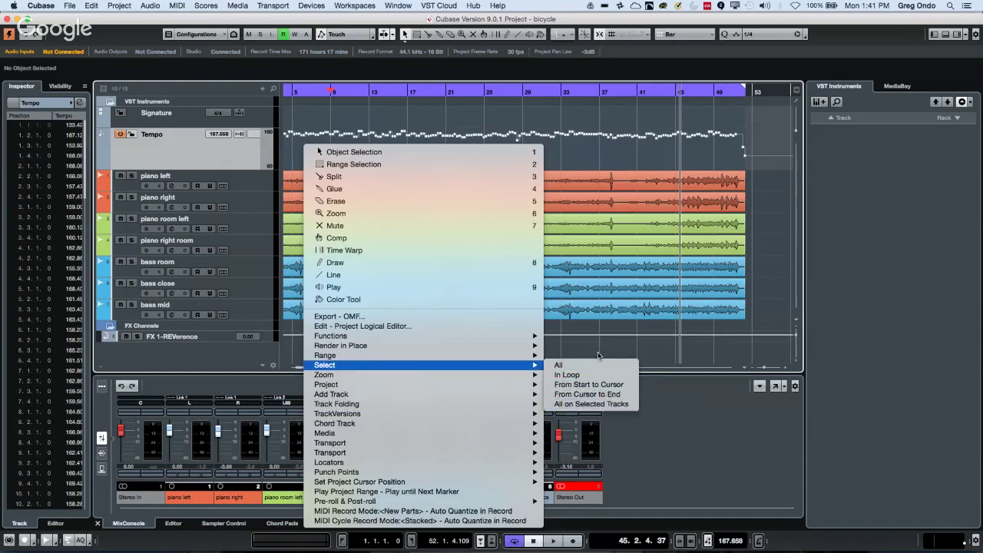
click(593, 408)
key(BackSpace)
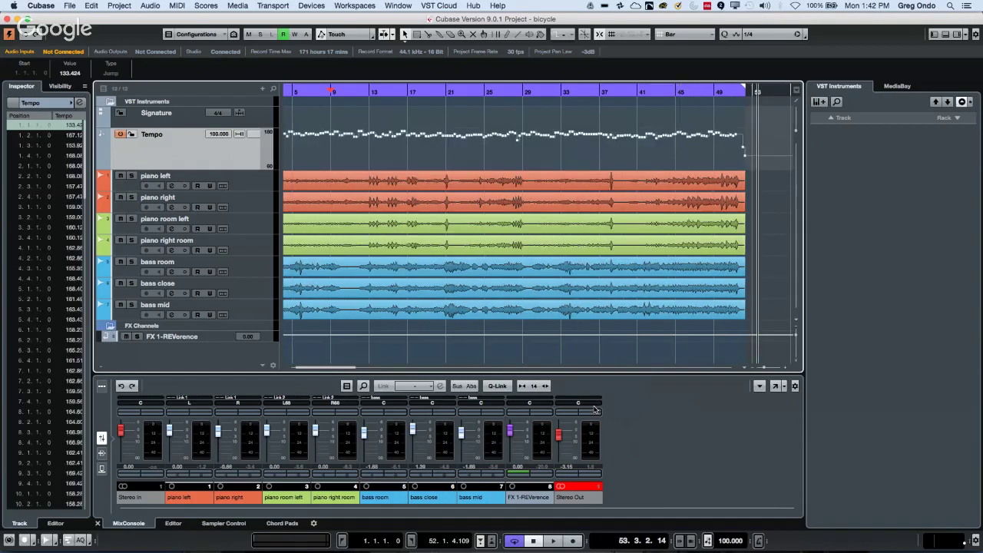
- Select everything on the Tempo track again, delete the events and undo the deletion
right_click(343, 144)
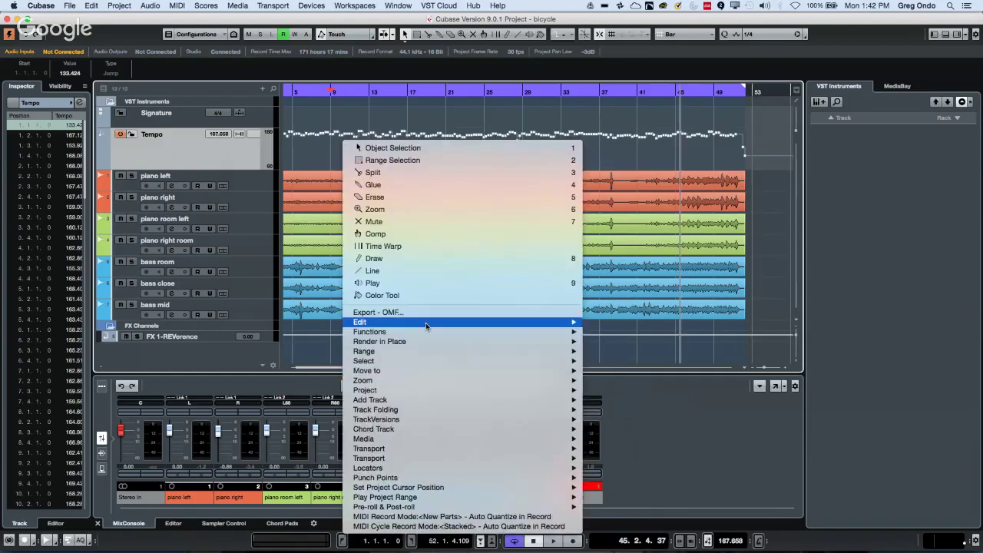
mouse_move(439, 361)
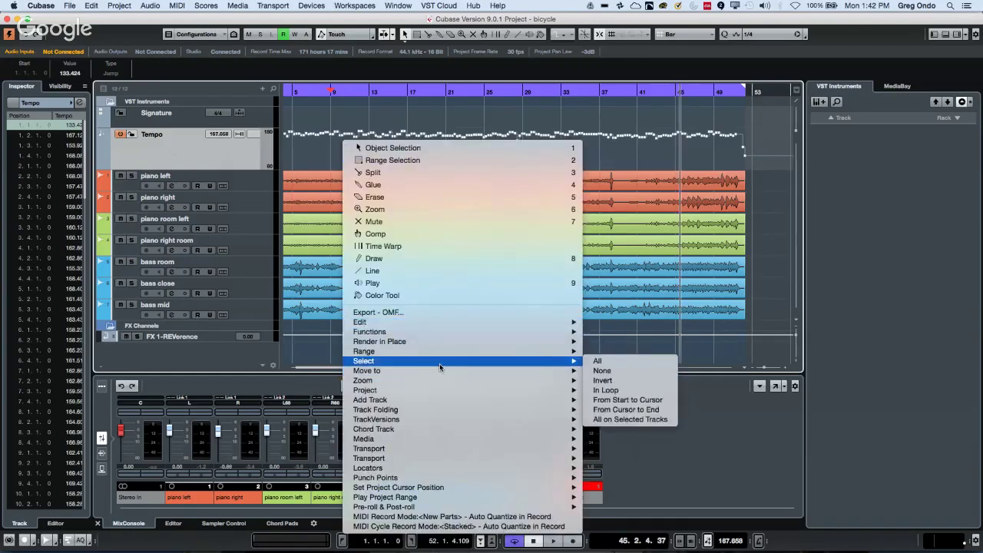
click(615, 420)
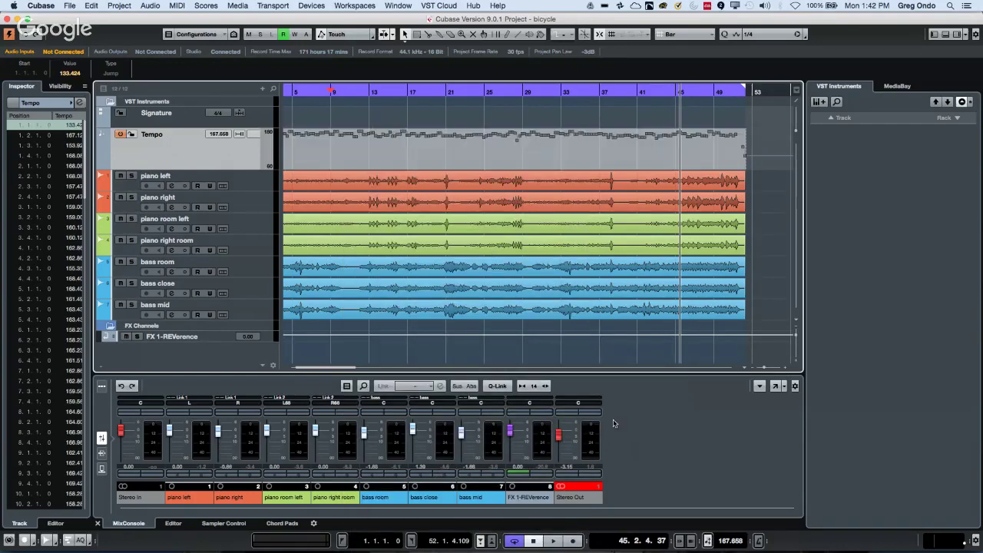
key(Delete)
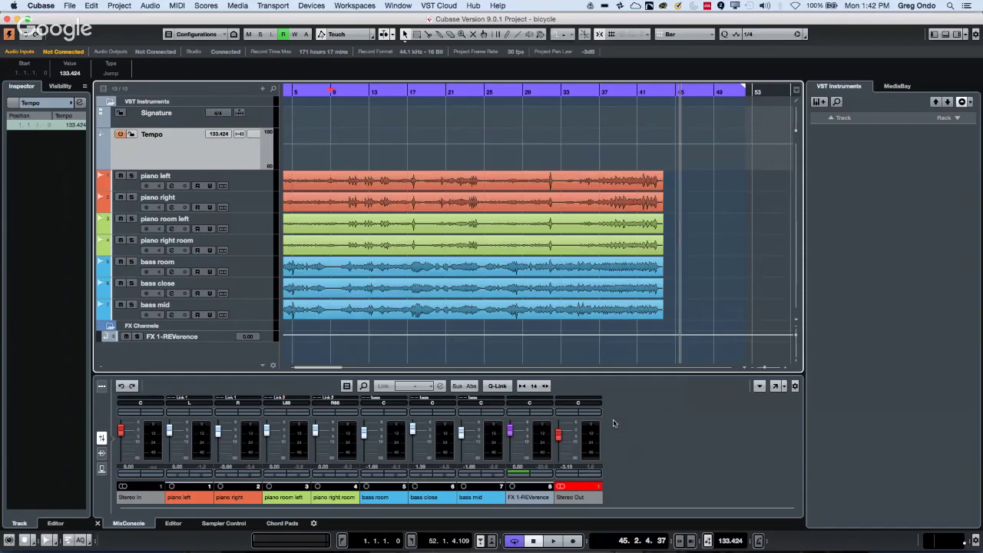
key(super+z)
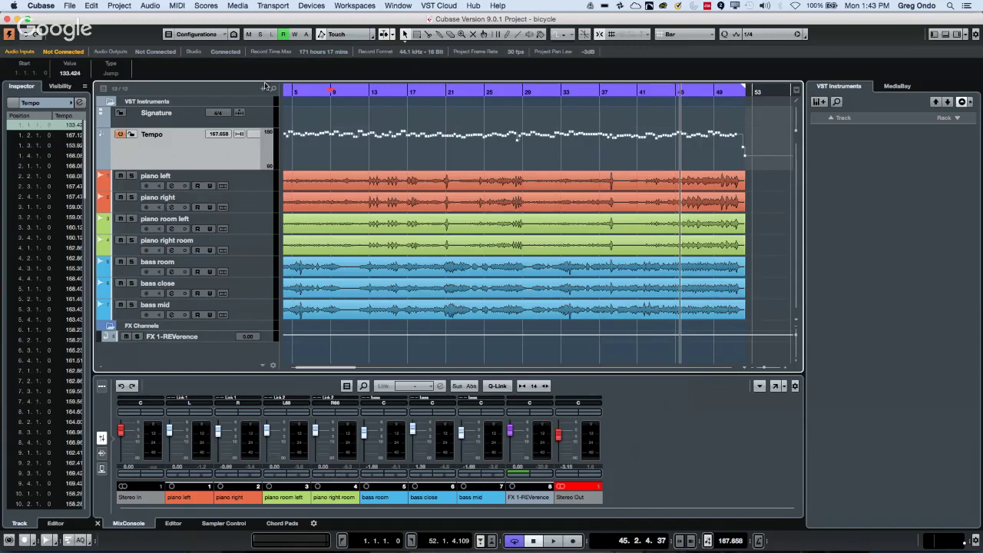
- Select the range from bar 20 to 28 on the piano left and piano right tracks and set the locators to it
right_click(440, 185)
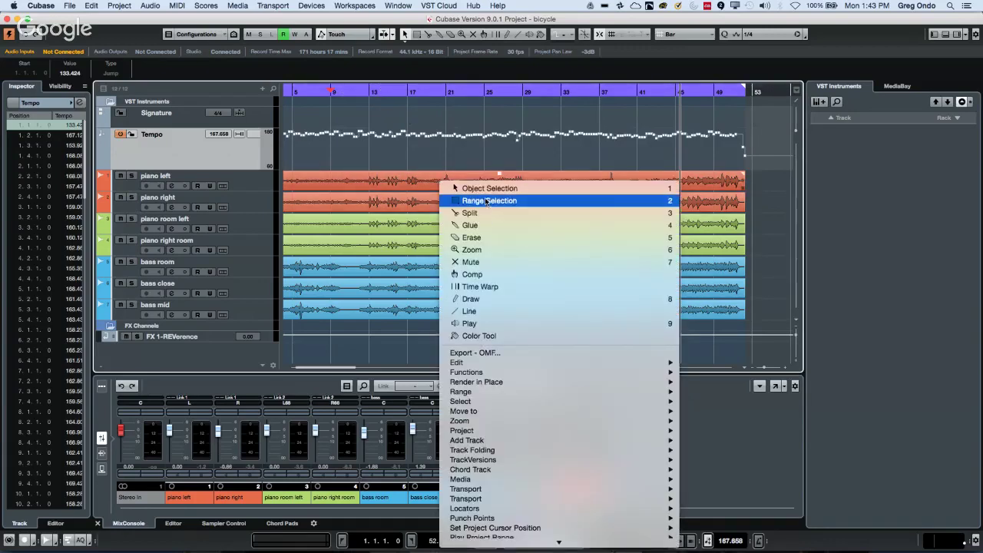
click(460, 188)
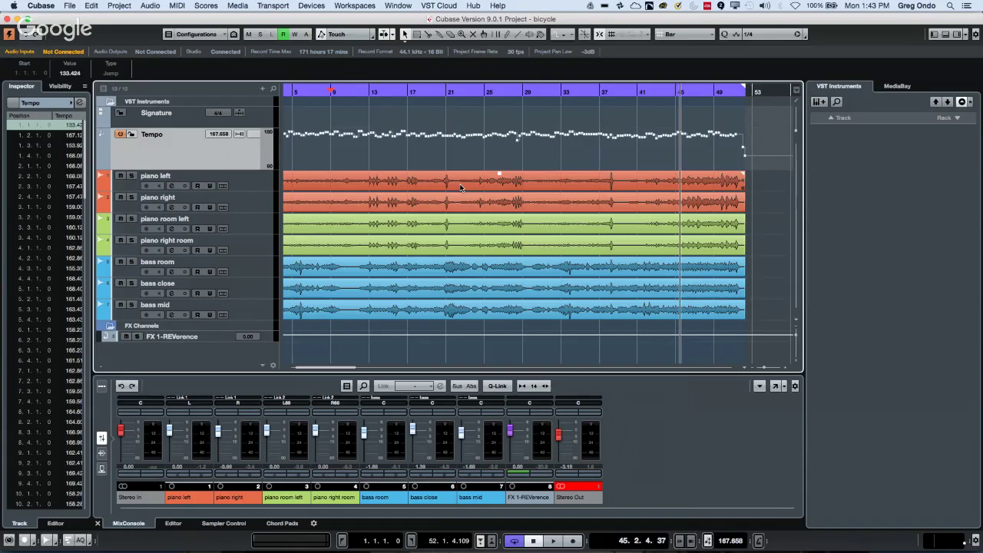
drag(461, 187, 513, 203)
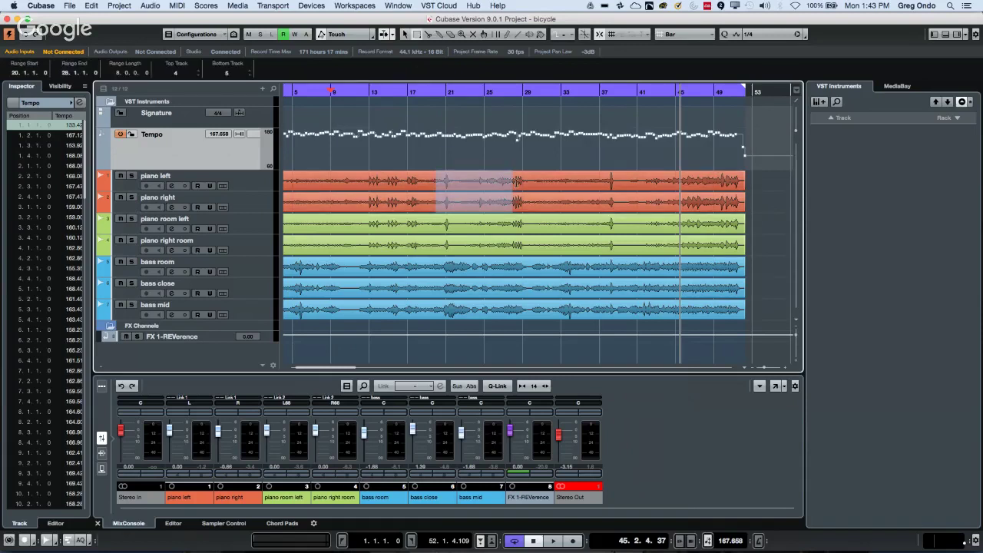
key(p)
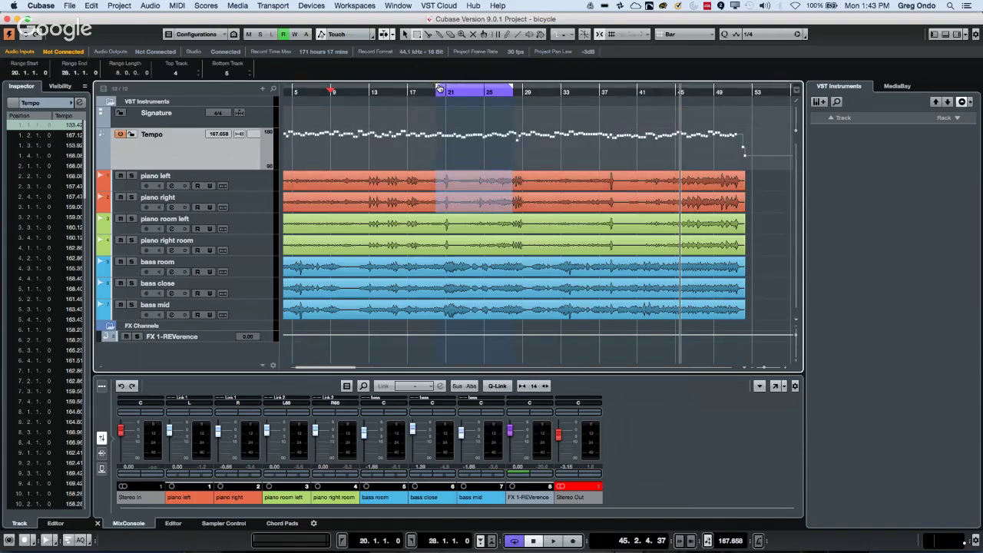
- Change the cycle range to bars 23 to 29, playing the project from bar 25 along the way
drag(440, 88, 465, 88)
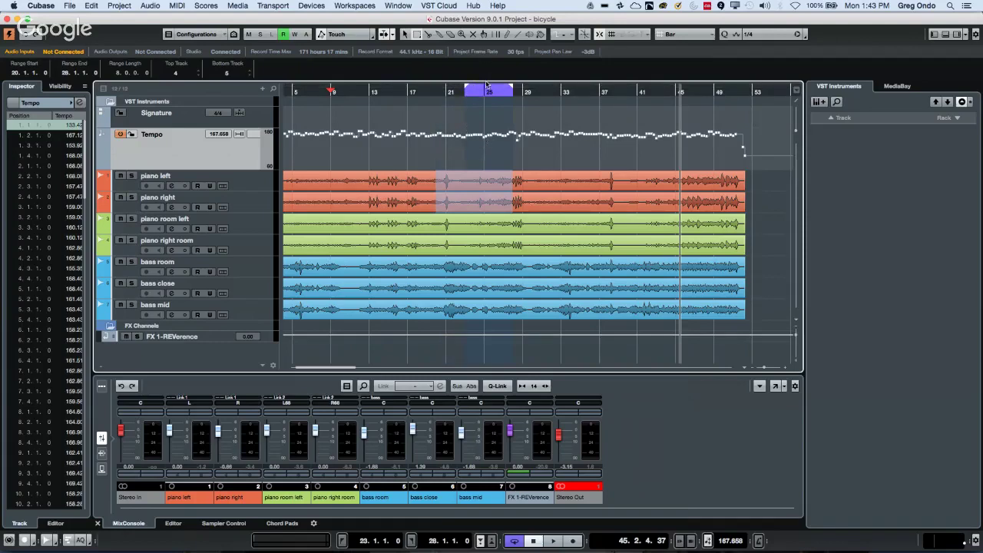
drag(483, 93, 440, 89)
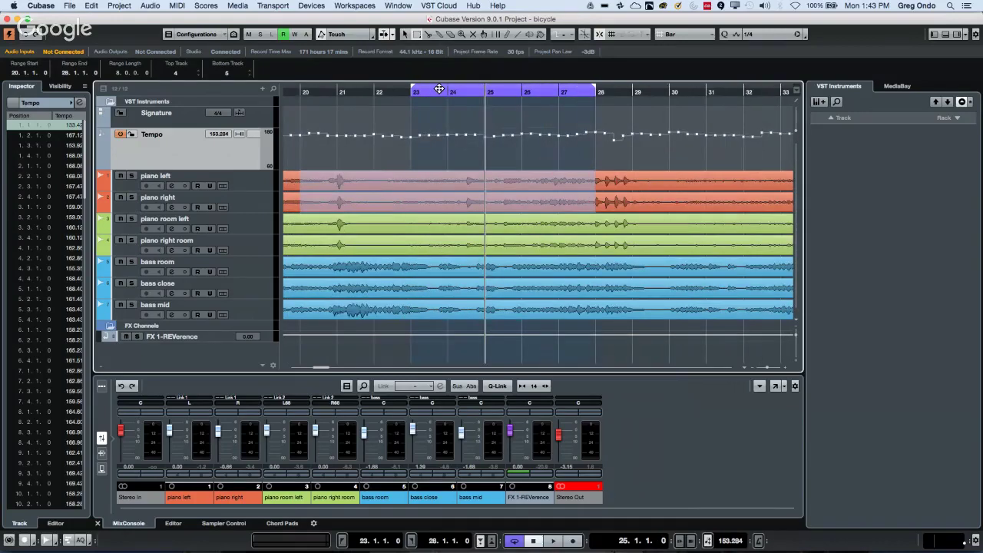
key(space)
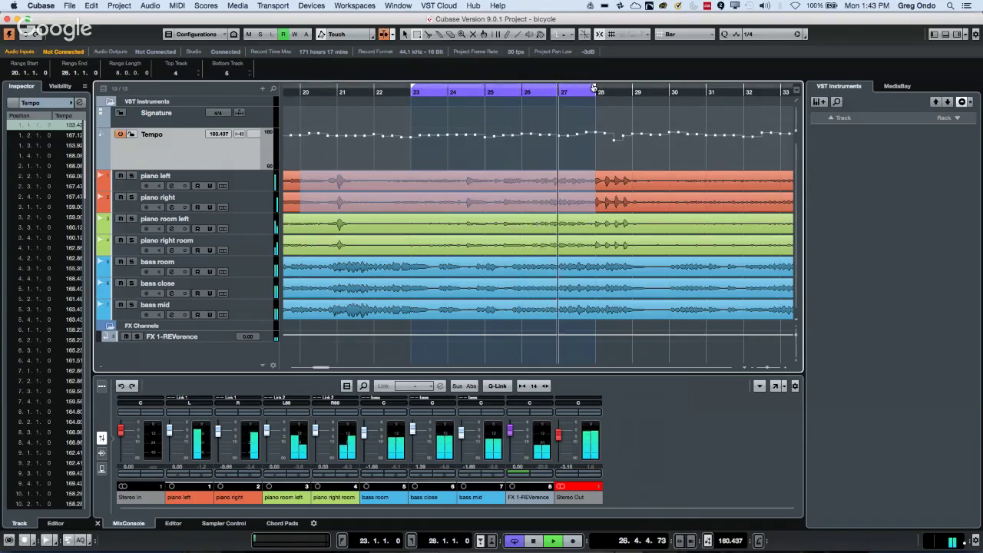
drag(601, 90, 632, 90)
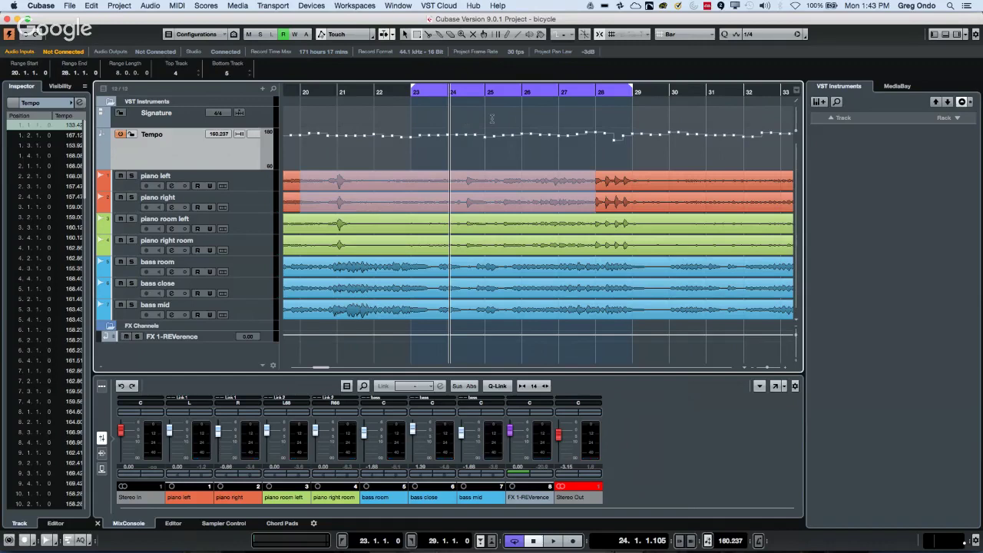
- Select the range from bar 24 to 28 across the Tempo and piano left tracks
click(548, 154)
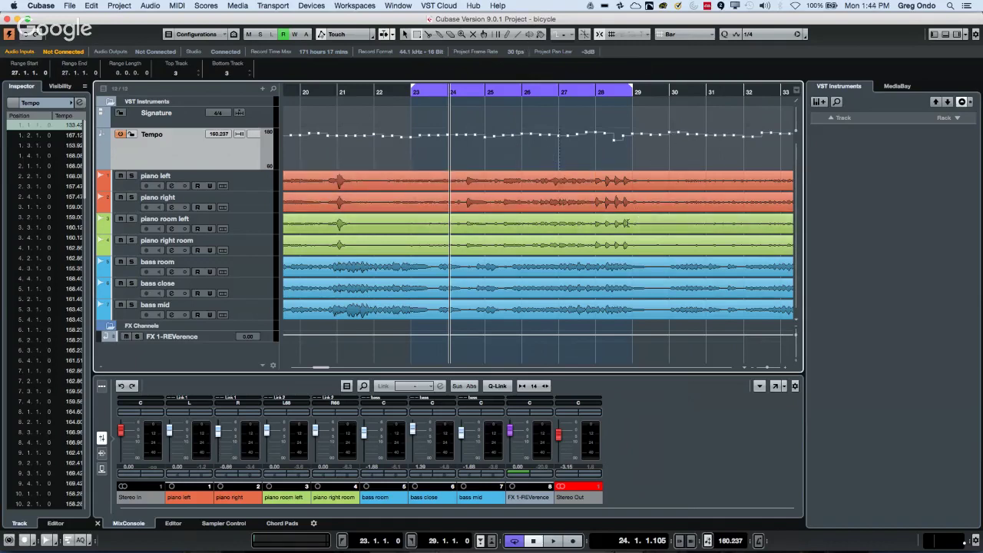
right_click(490, 179)
click(510, 201)
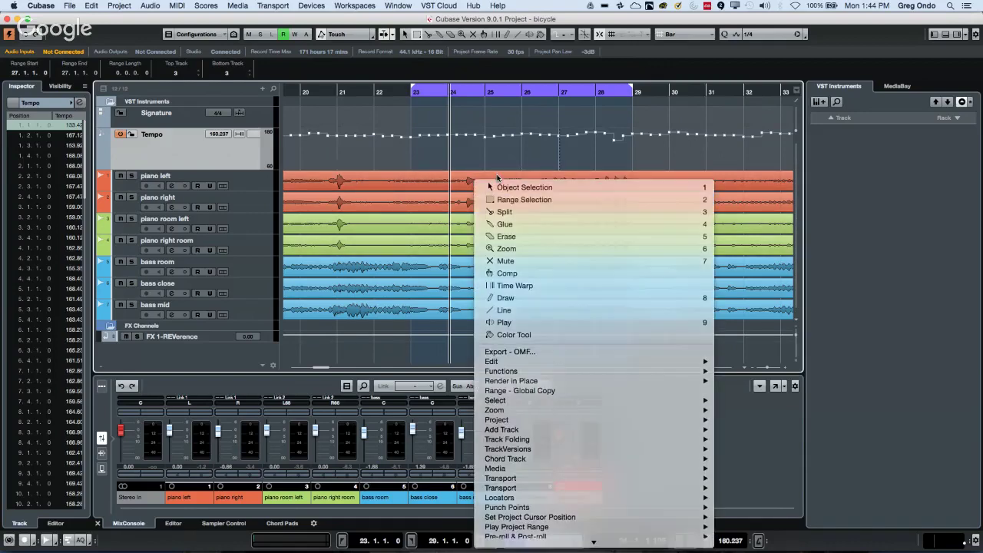
drag(451, 154, 590, 183)
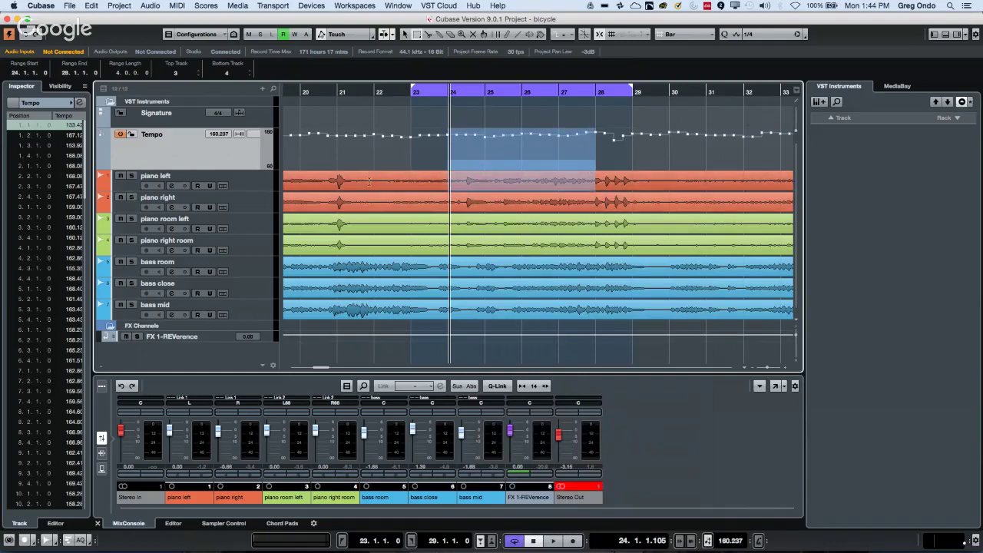
- Add one stereo audio track routed to Stereo Out directly below the Tempo track
right_click(204, 153)
mouse_move(338, 158)
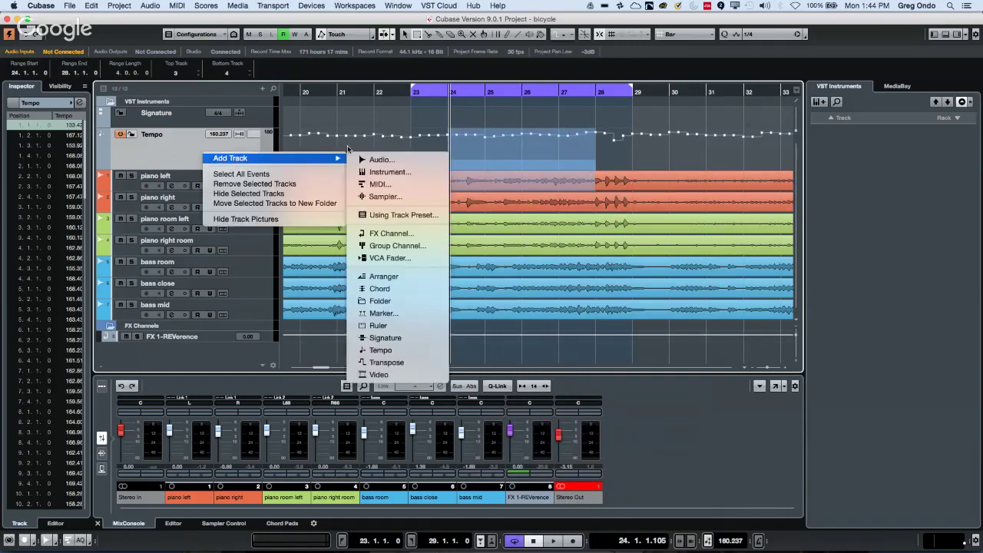
click(374, 159)
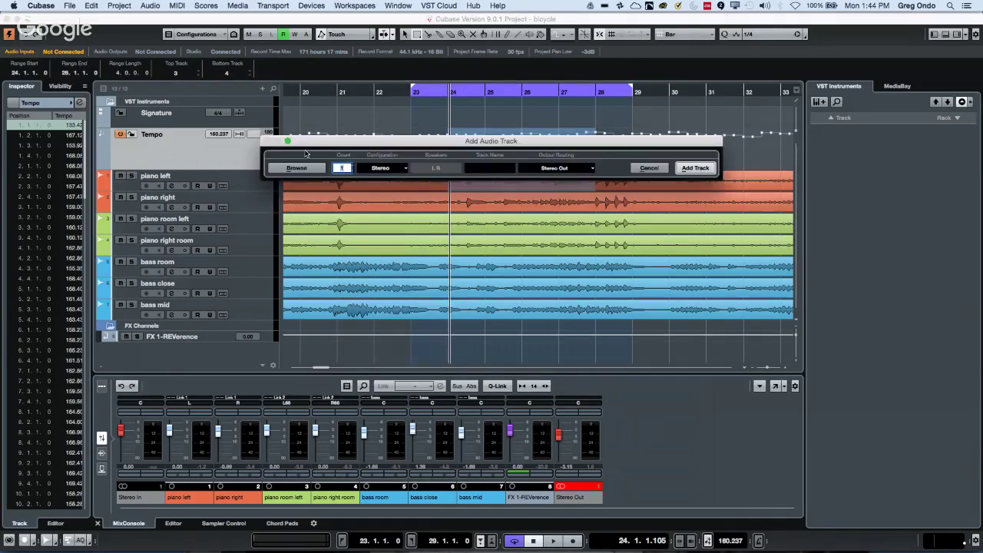
click(700, 168)
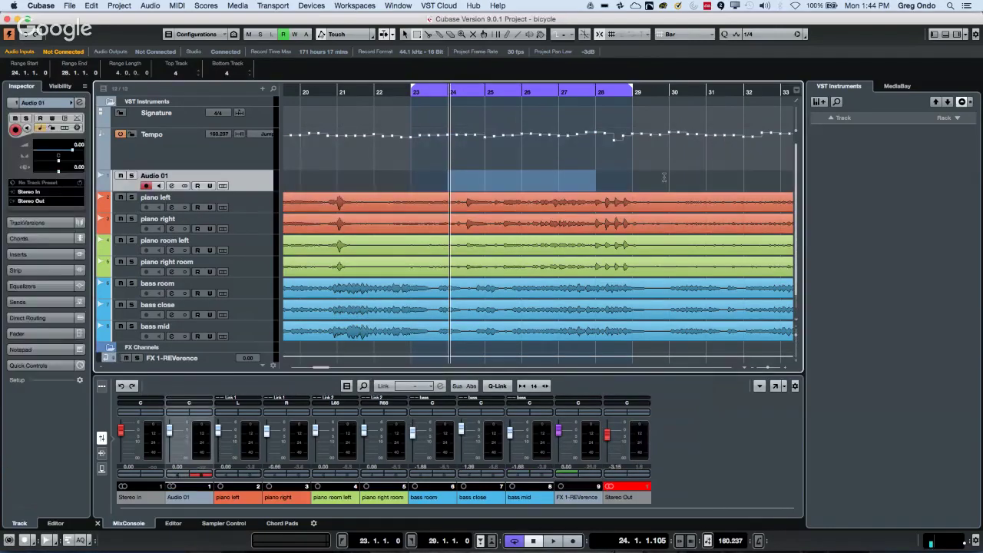
- Set the punch points to the selected range from bar 24 to 28 and increase the Audio 01 track's height
click(273, 6)
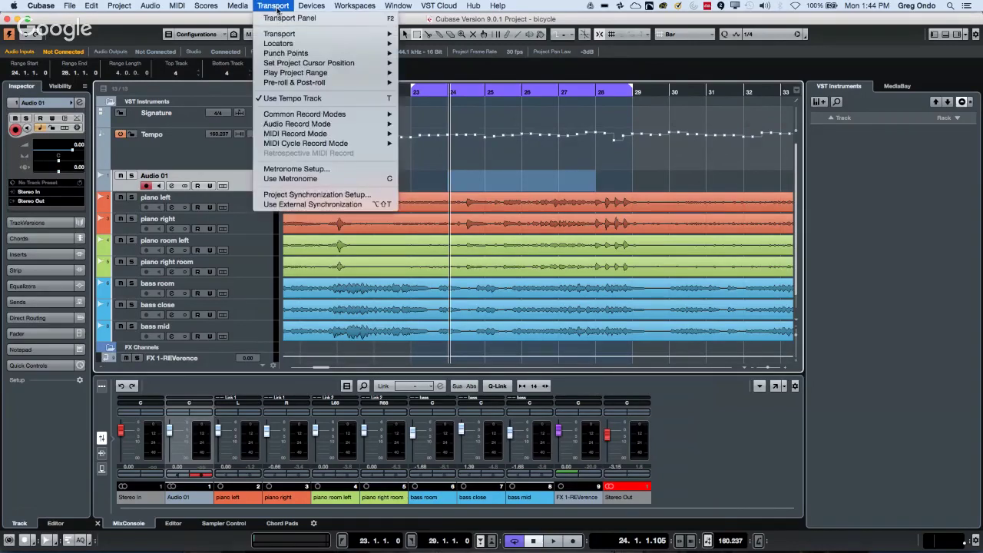
mouse_move(292, 73)
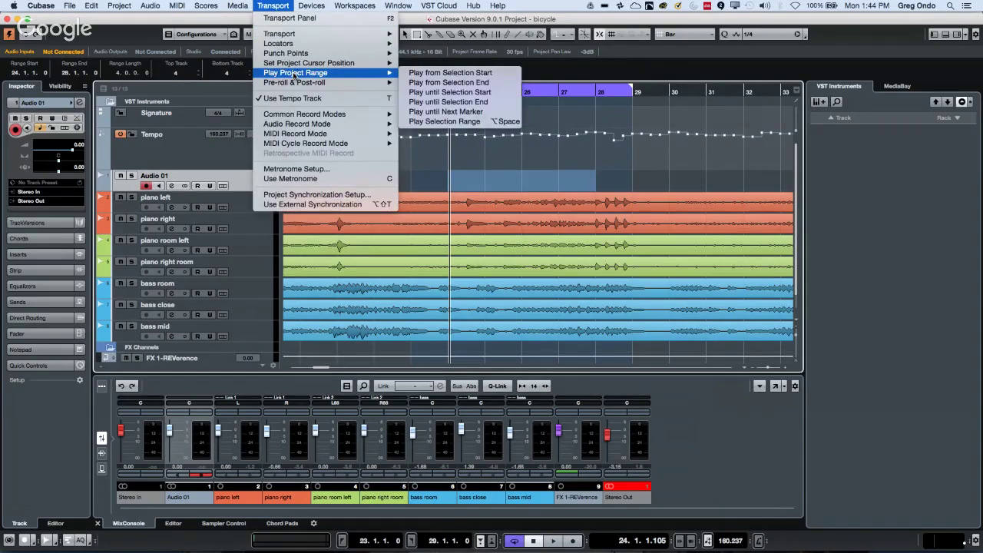
mouse_move(294, 54)
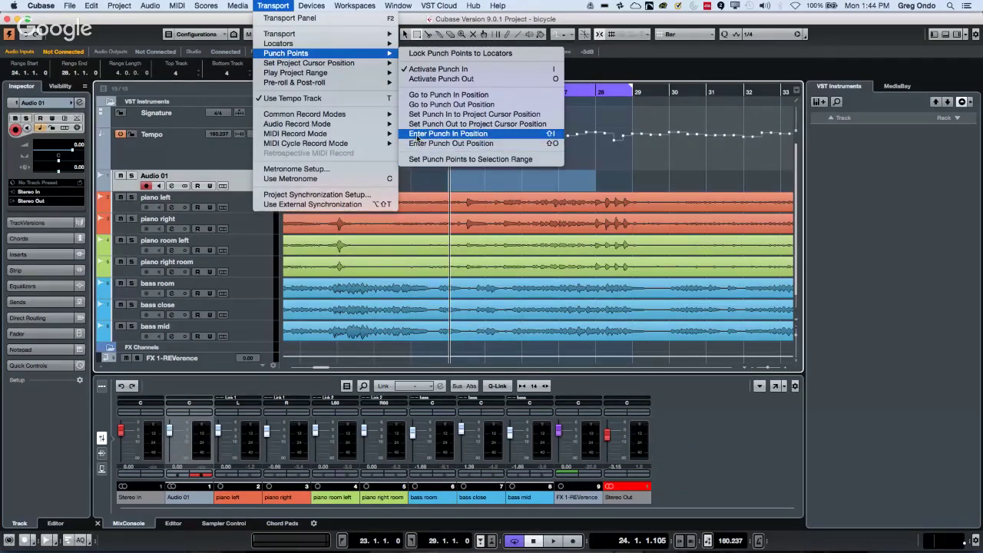
click(414, 159)
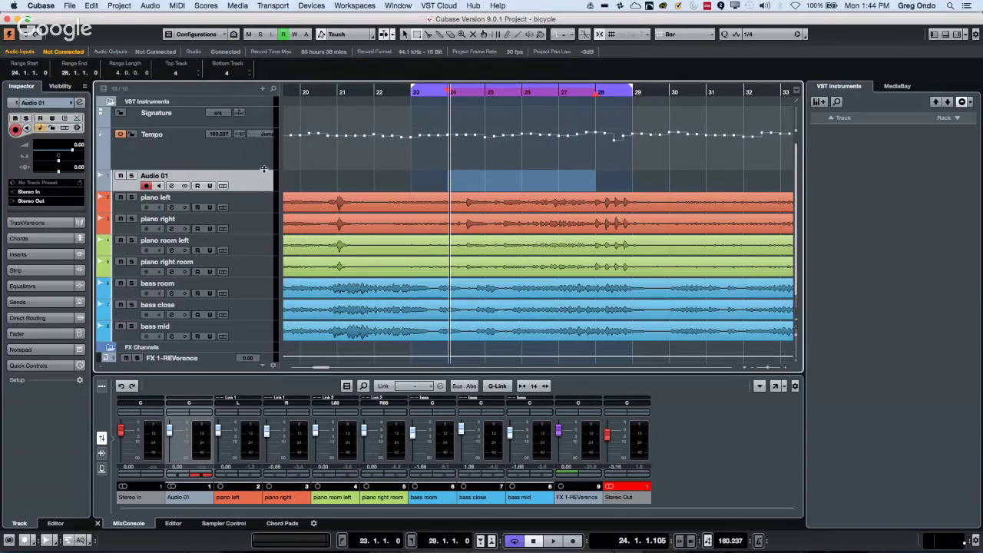
drag(246, 192, 247, 203)
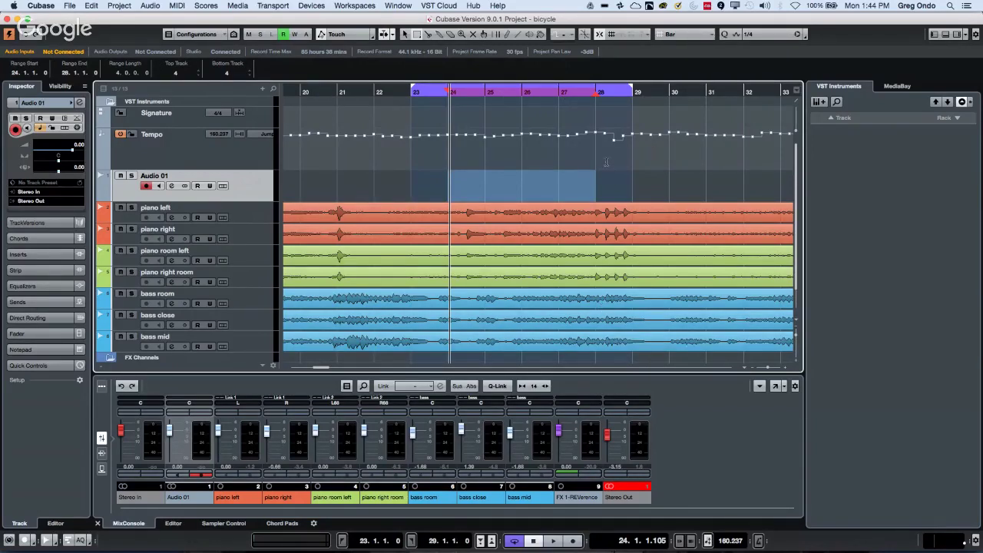
- Play the project in the cycle from bar 23 to 29 and record onto Audio 01 between the punch points at bars 24 and 28
click(618, 93)
mouse_move(618, 93)
mouse_down()
mouse_move(618, 108)
mouse_move(629, 93)
mouse_up()
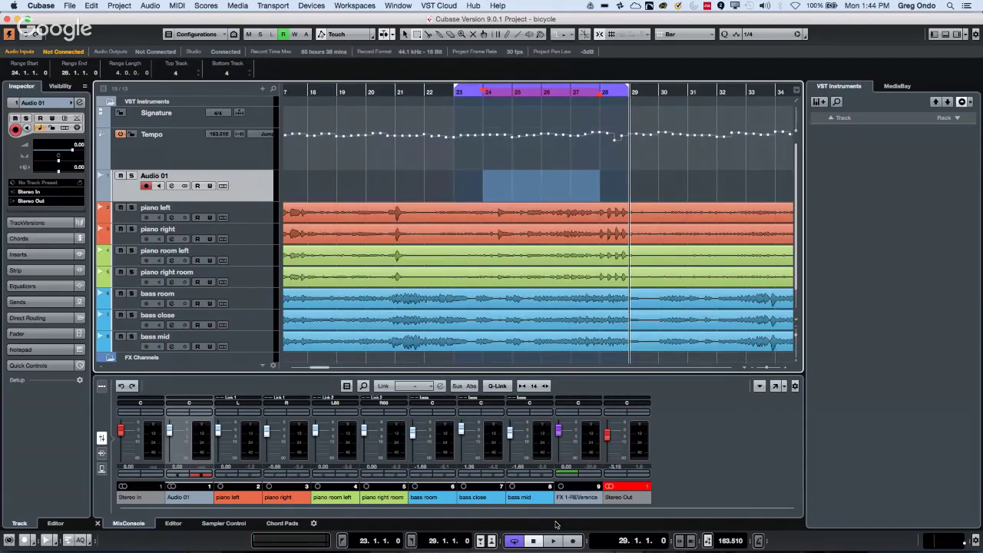
click(555, 541)
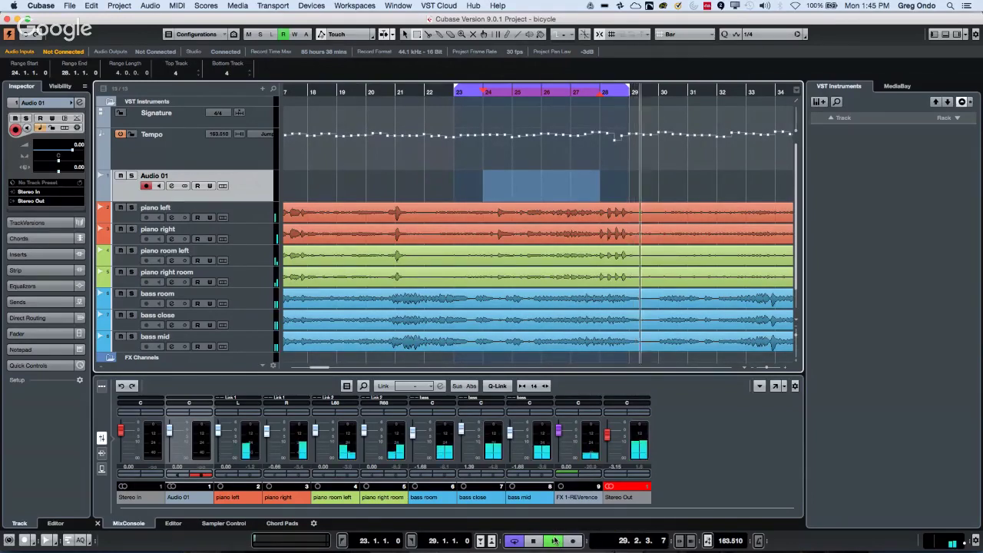
click(599, 92)
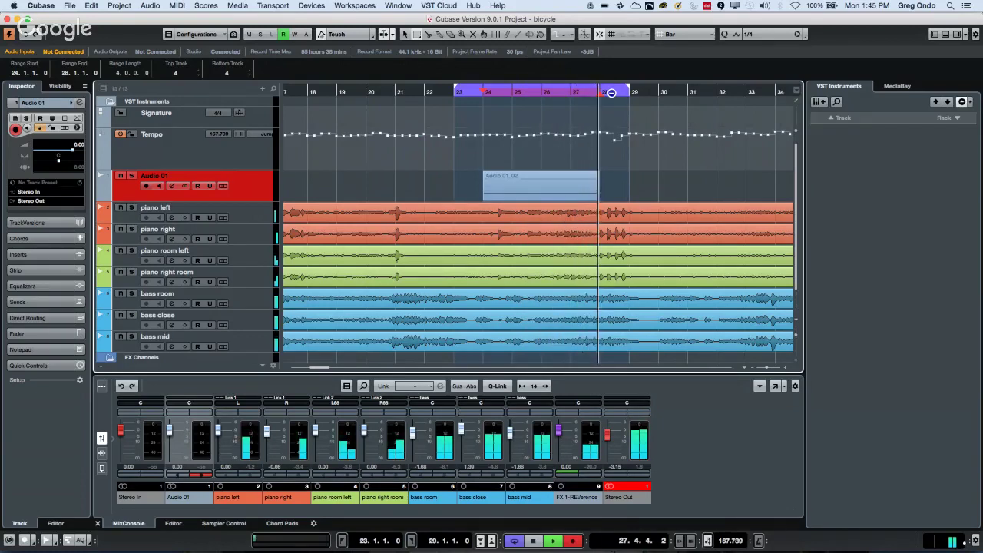
key(space)
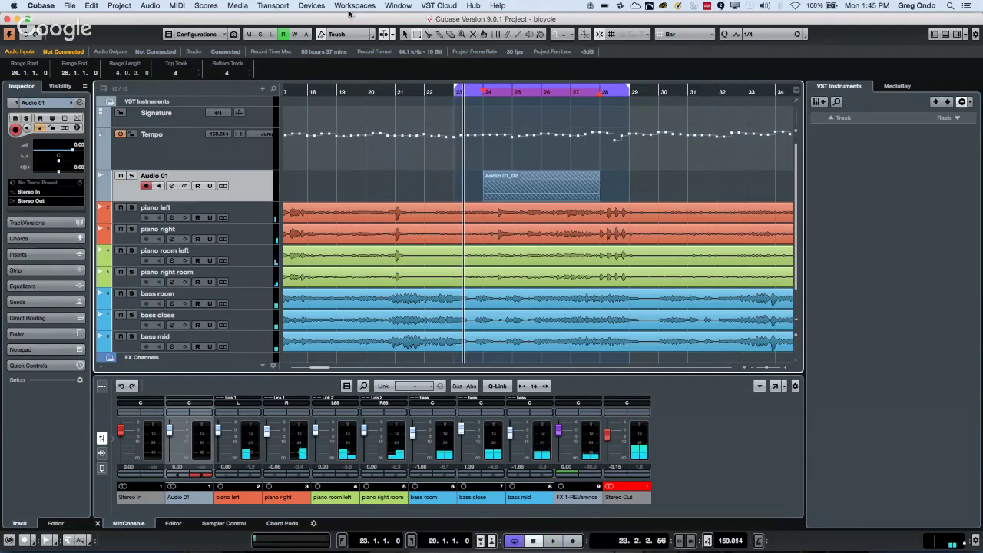
- Review the punch point commands and remove the Audio 01 track with its recording
click(279, 7)
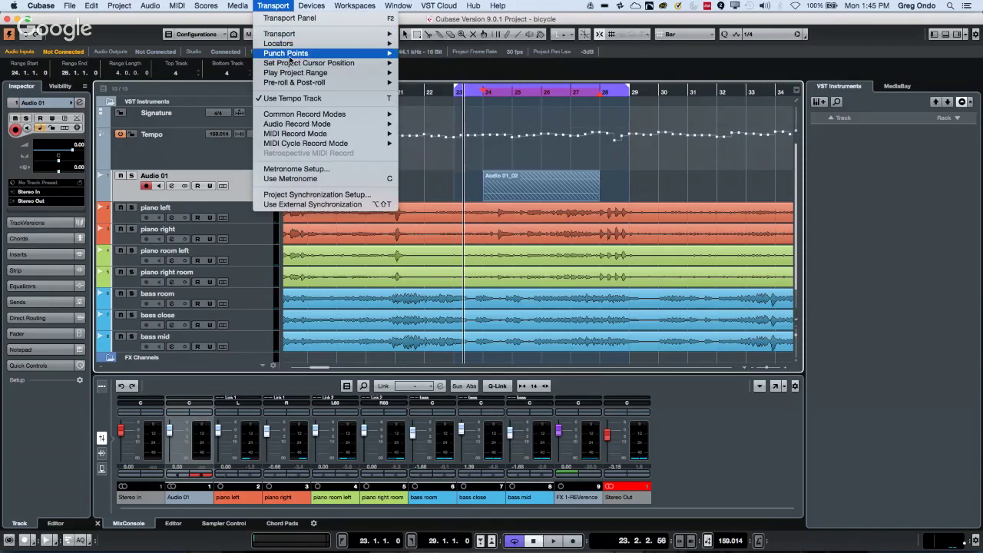
mouse_move(291, 55)
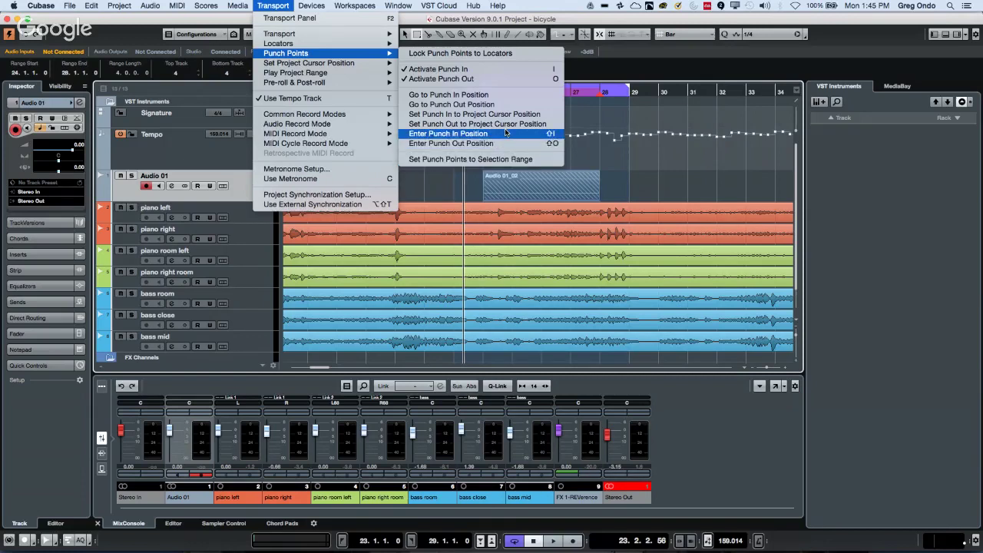
click(423, 184)
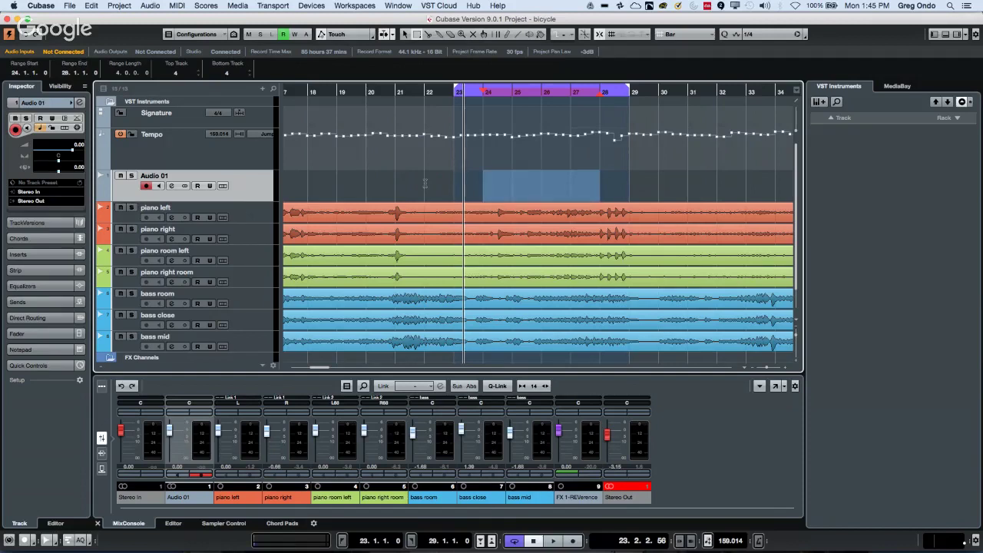
key(Delete)
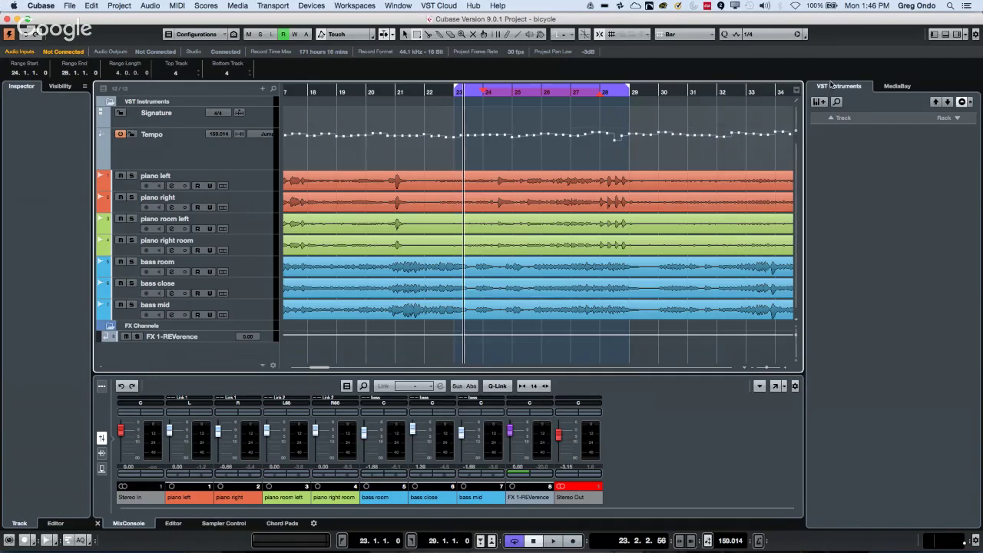
- Browse the instruments in the MediaBay and return to the VST Instruments rack
click(899, 85)
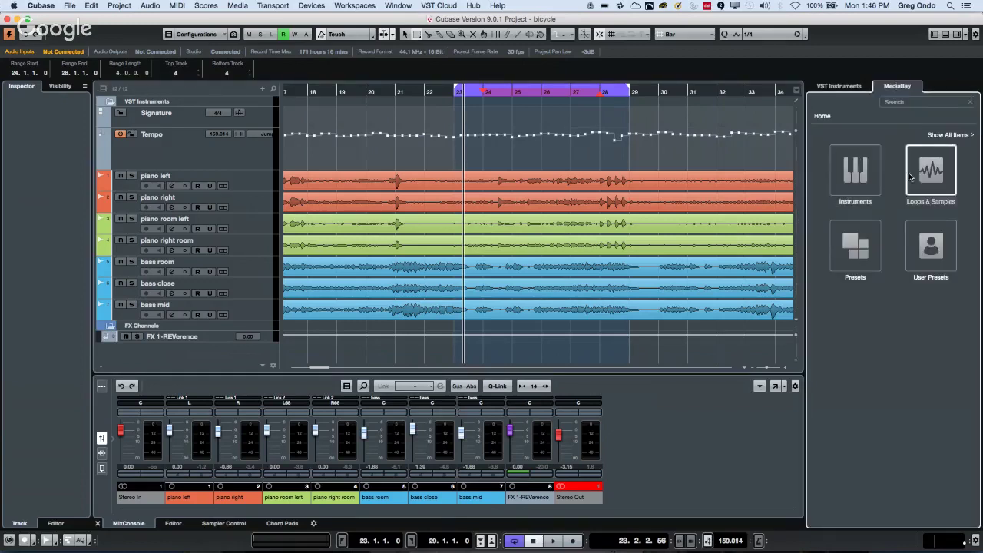
click(863, 179)
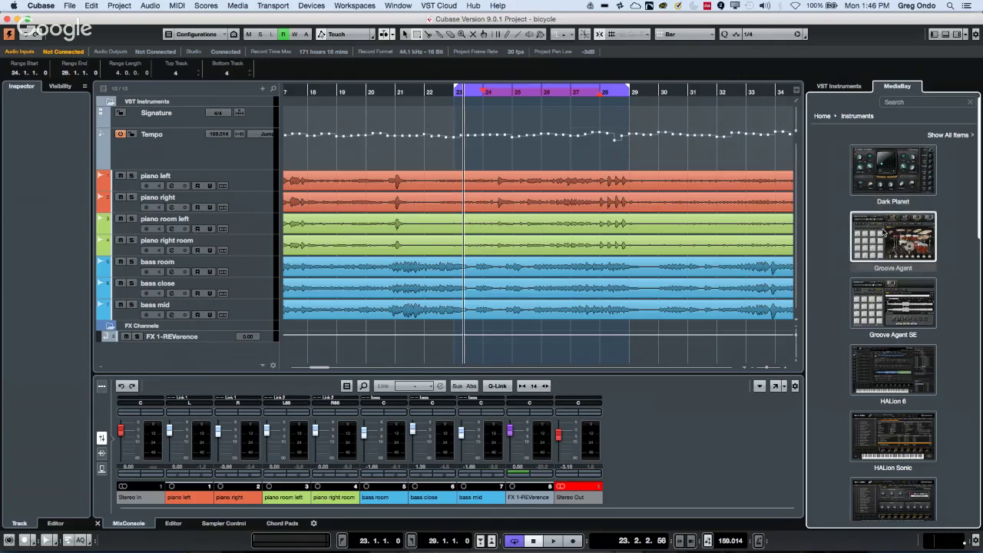
scroll(884, 232, down, 1)
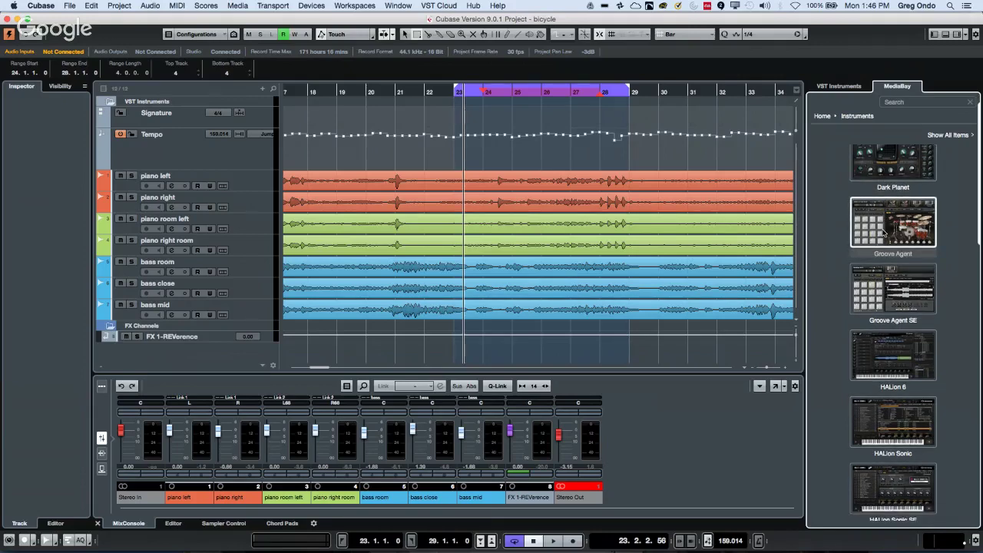
scroll(883, 233, down, 5)
scroll(879, 225, up, 6)
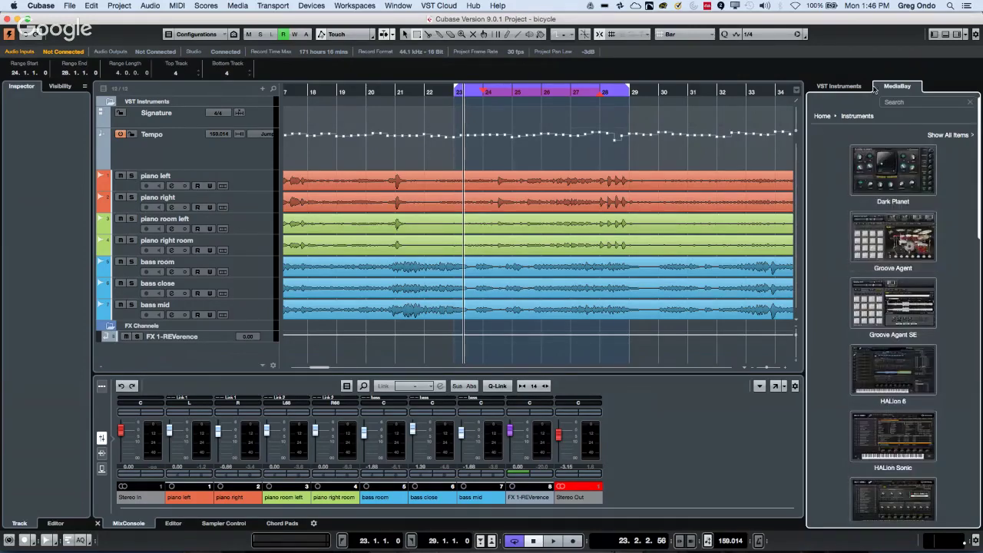
click(841, 86)
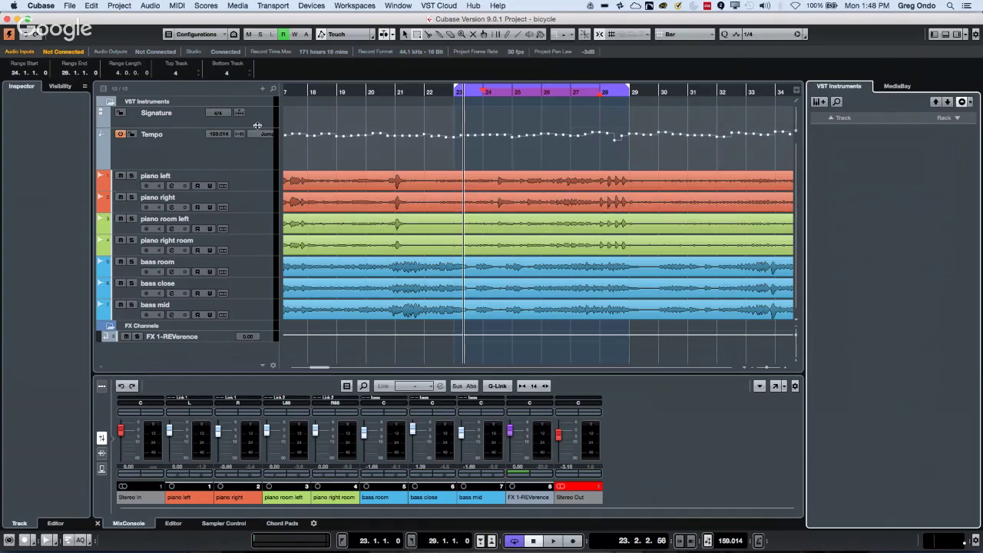
- Select the Tempo track and move the right side of the range selection to the project cursor
click(223, 161)
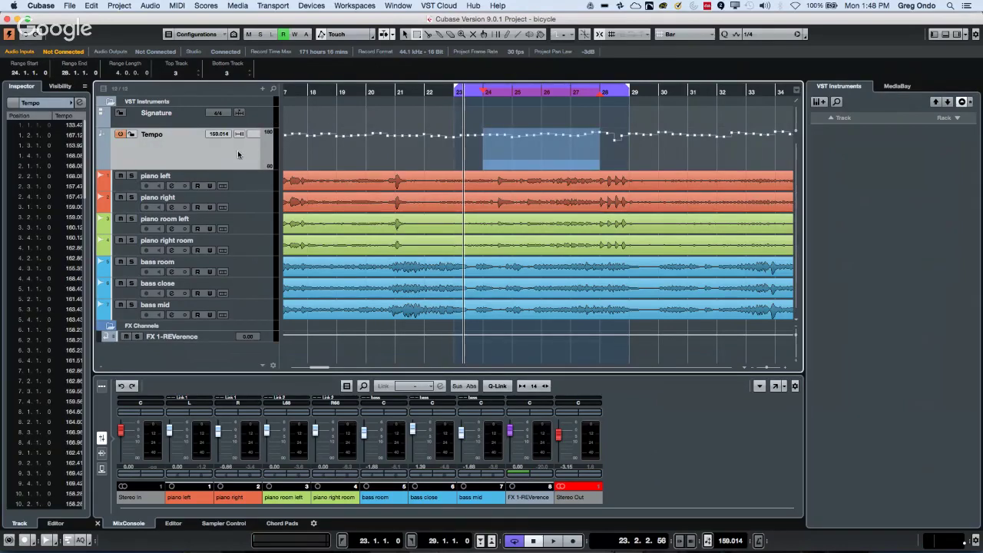
right_click(238, 153)
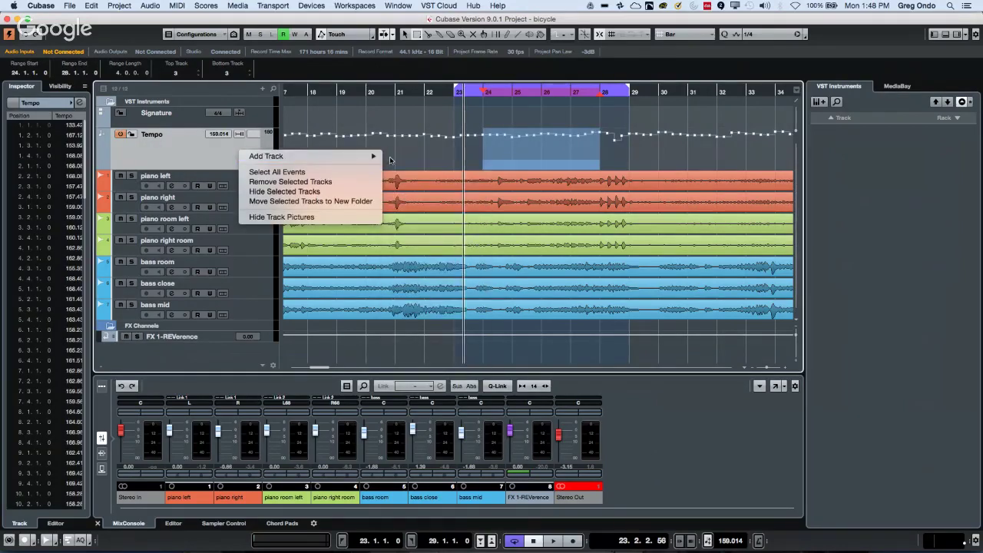
right_click(435, 163)
right_click(435, 163)
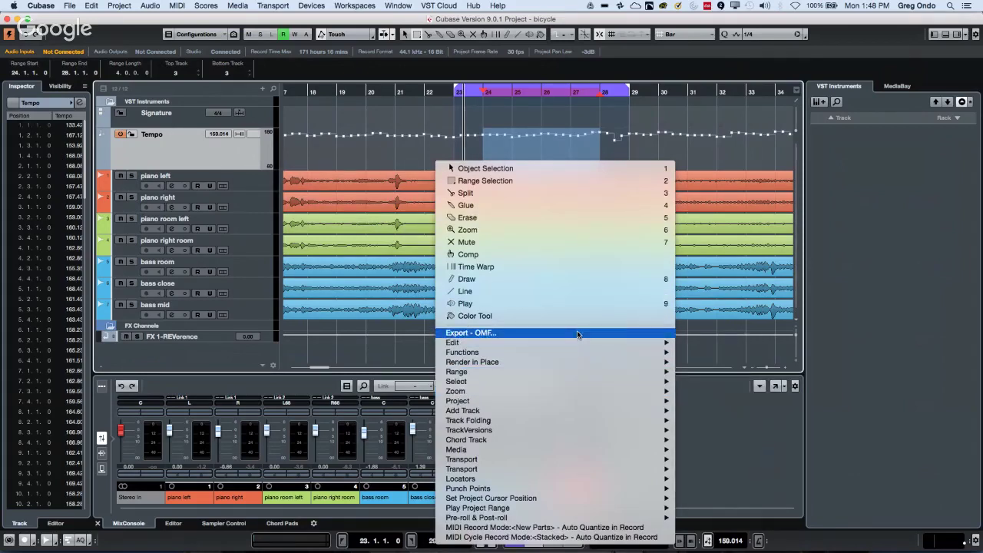
mouse_move(657, 352)
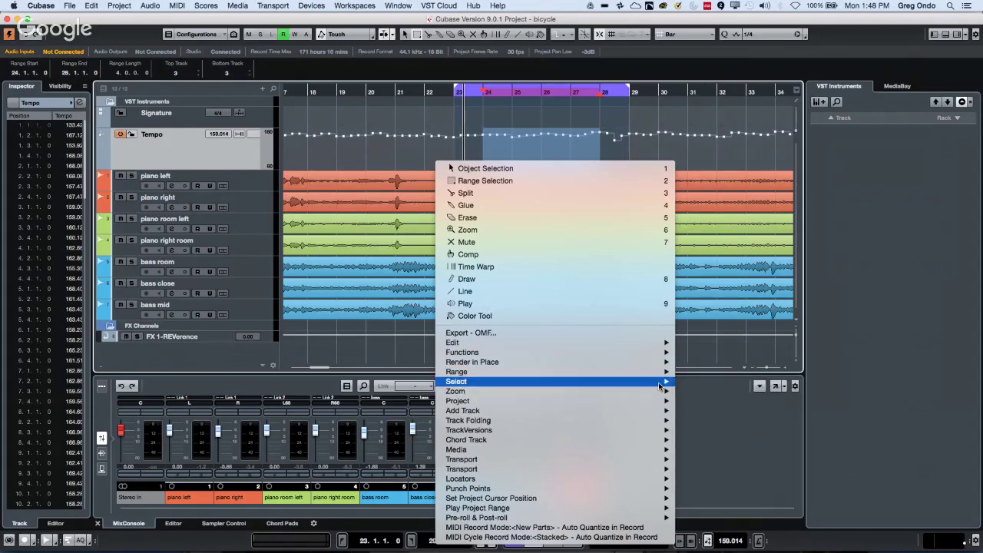
mouse_move(659, 384)
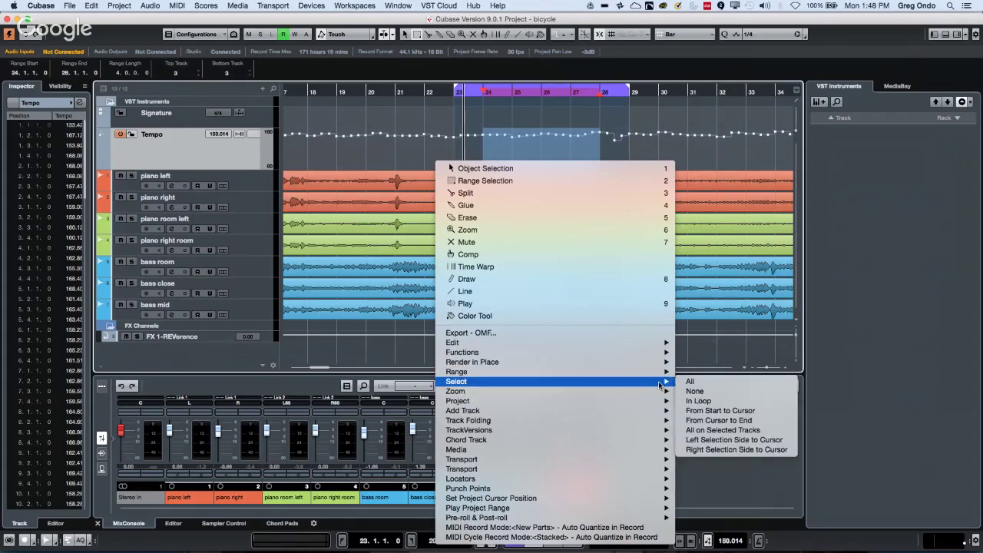
click(754, 452)
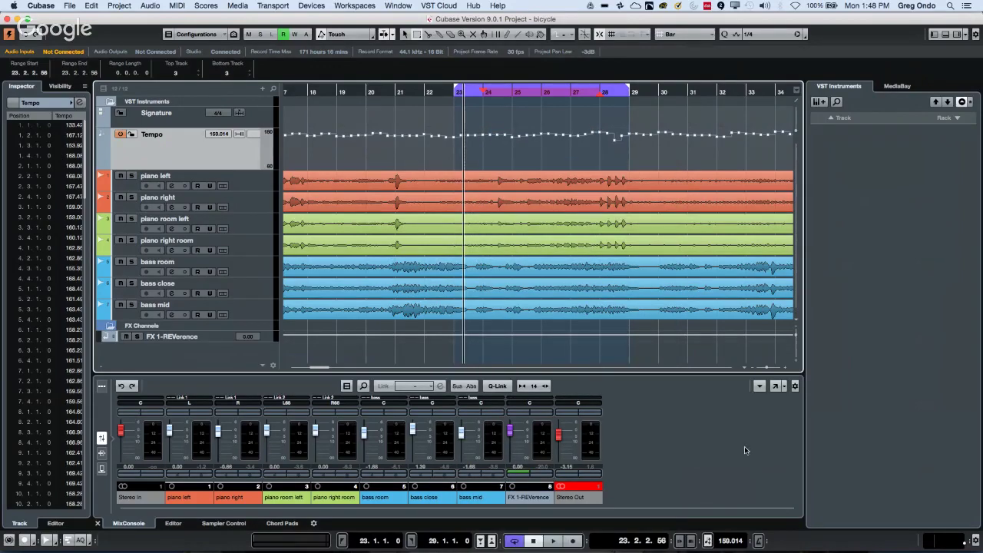
- Select all events on the Tempo track, delete them, and undo the deletion
right_click(365, 141)
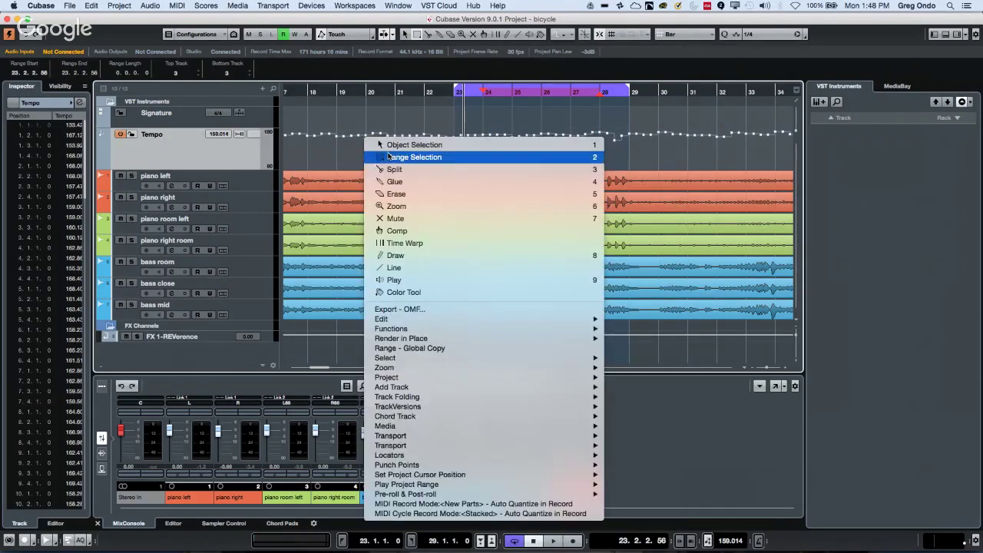
mouse_move(427, 319)
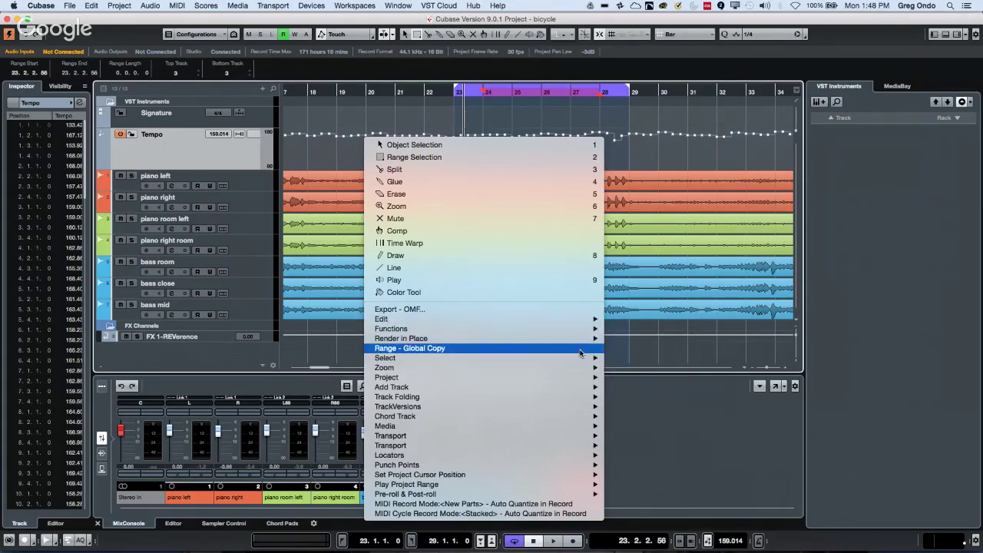
mouse_move(587, 357)
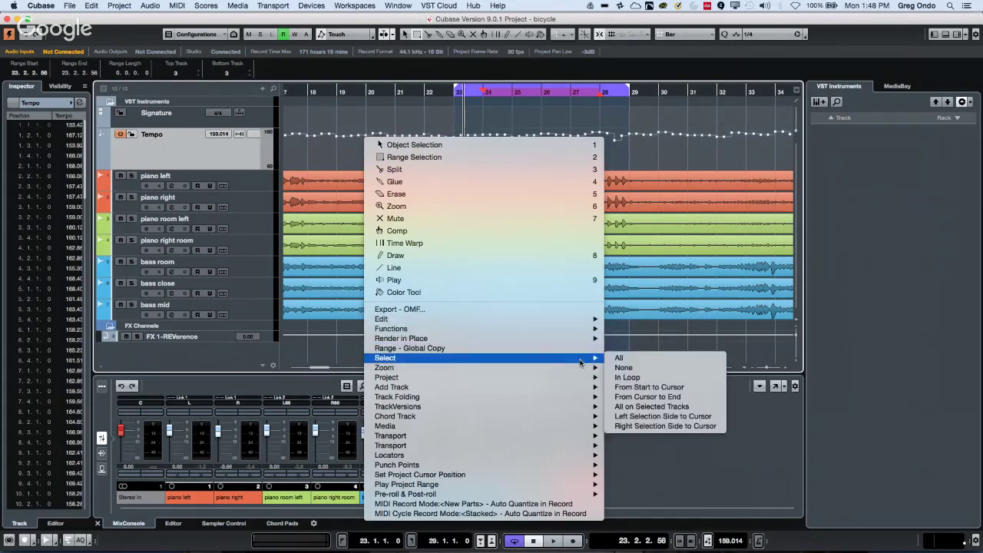
click(662, 407)
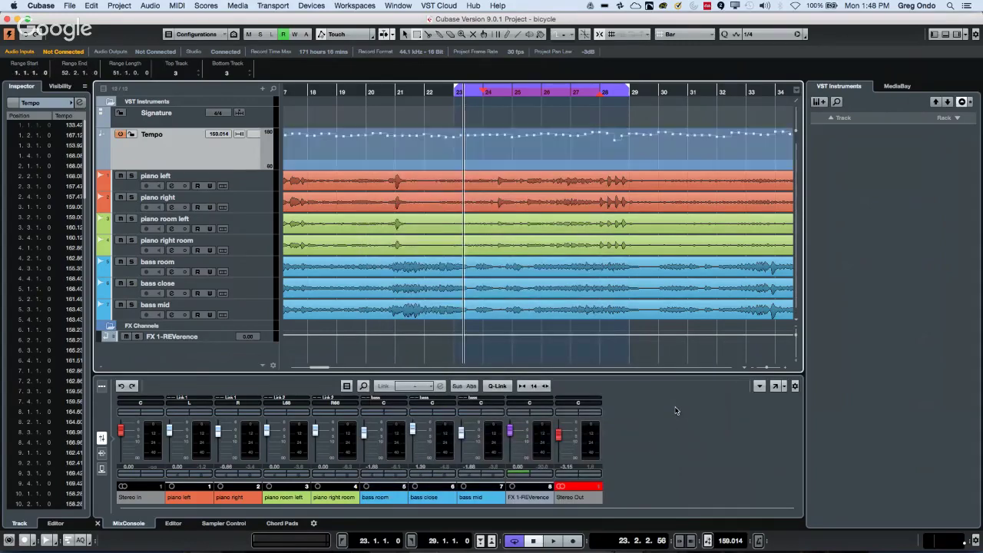
key(Delete)
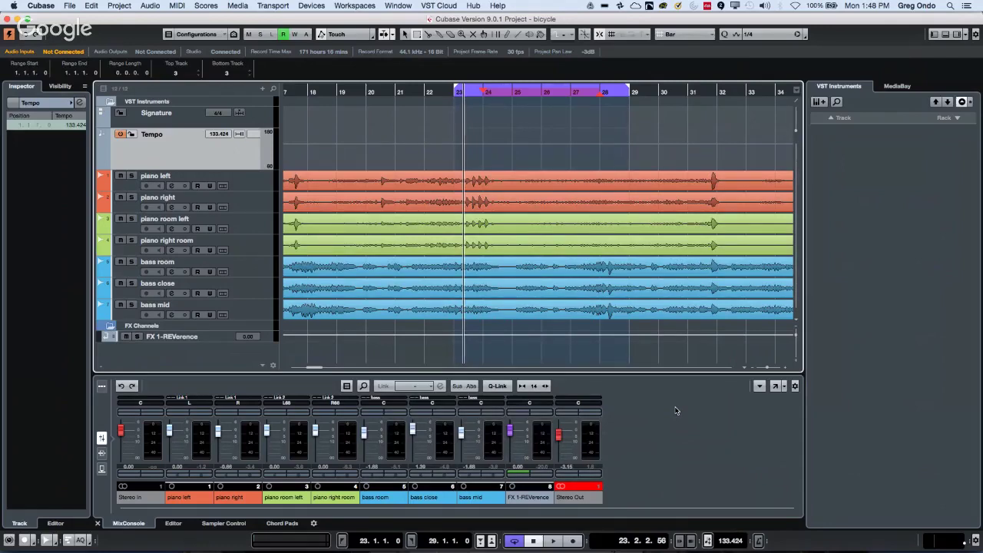
key(super+z)
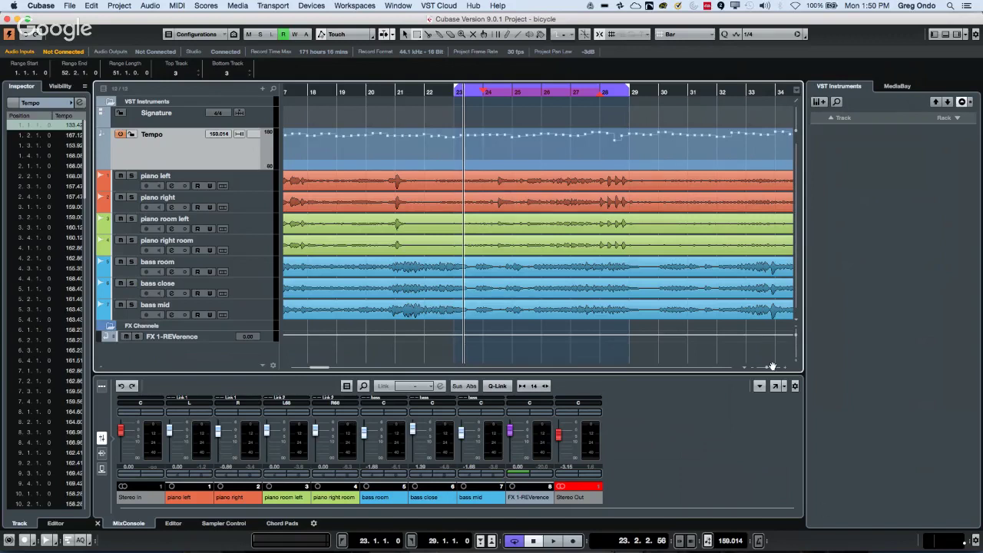
- Open the MediaBay window, hide its Define Locations section and show it again through the window layout setup
click(243, 6)
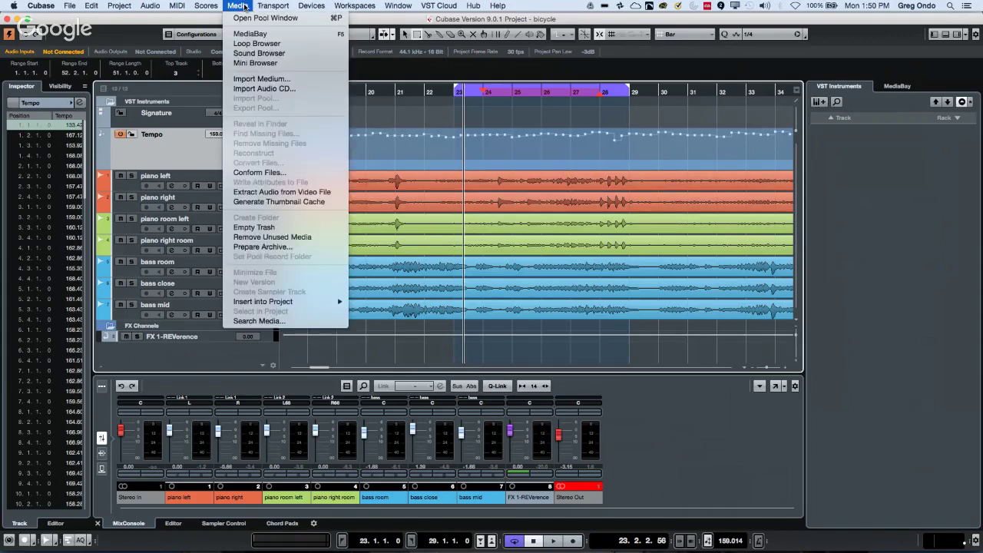
click(254, 35)
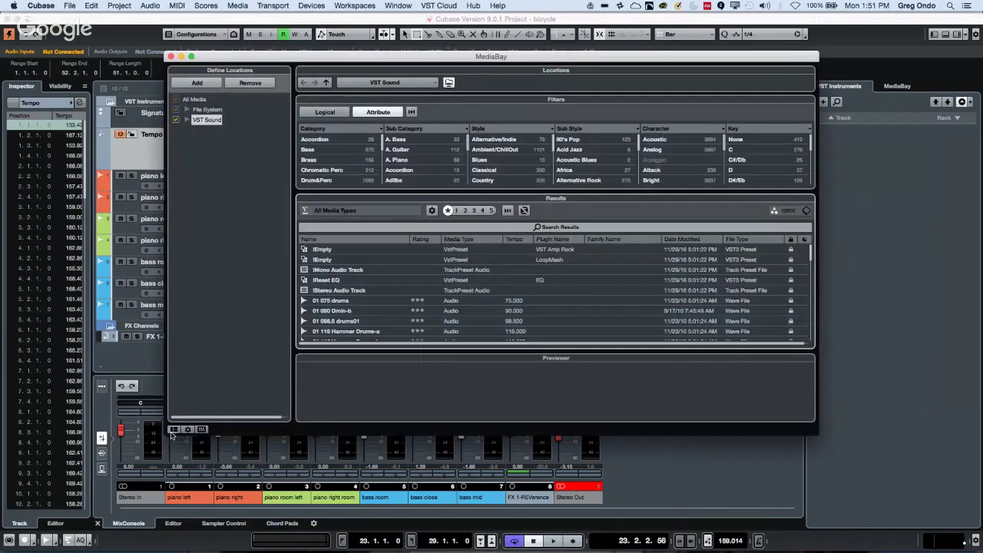
click(174, 429)
click(181, 385)
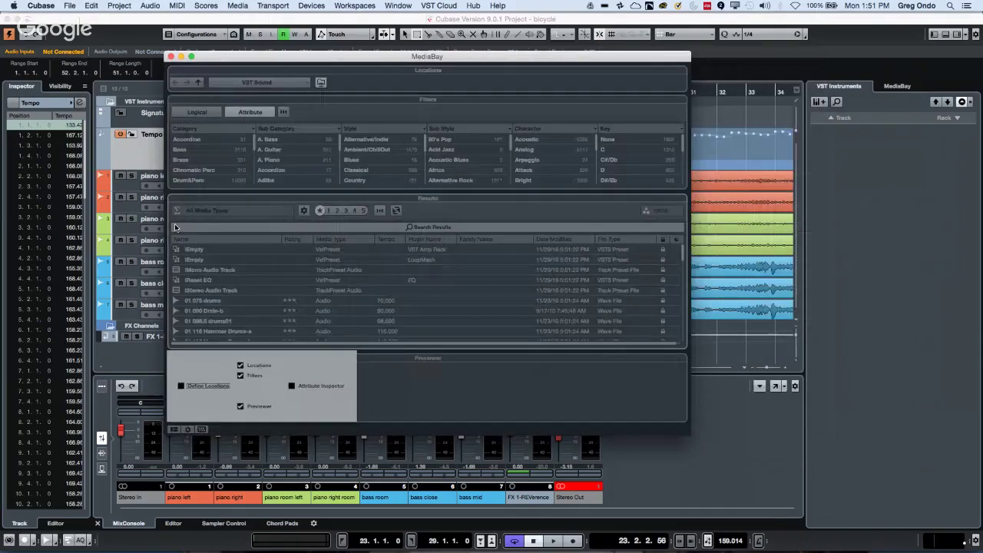
click(175, 227)
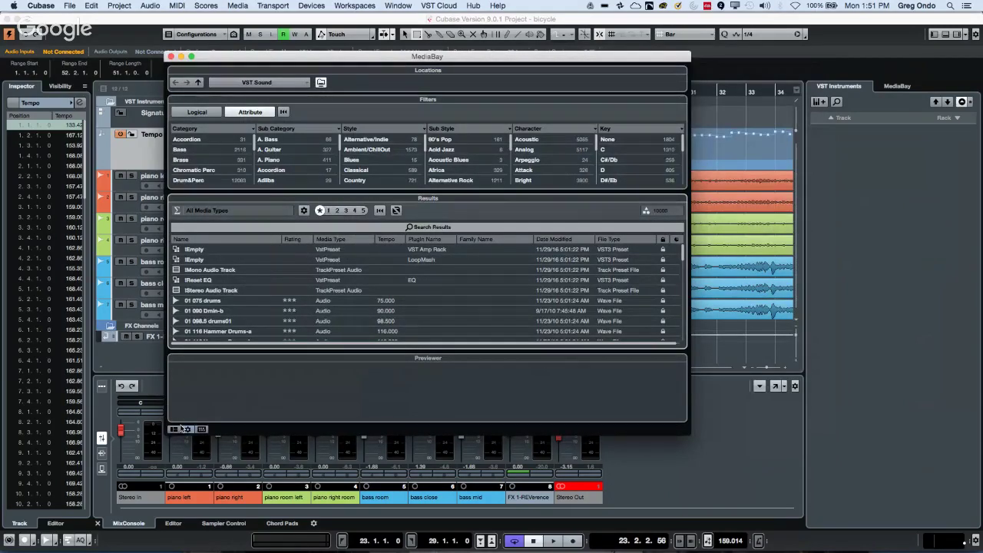
click(174, 429)
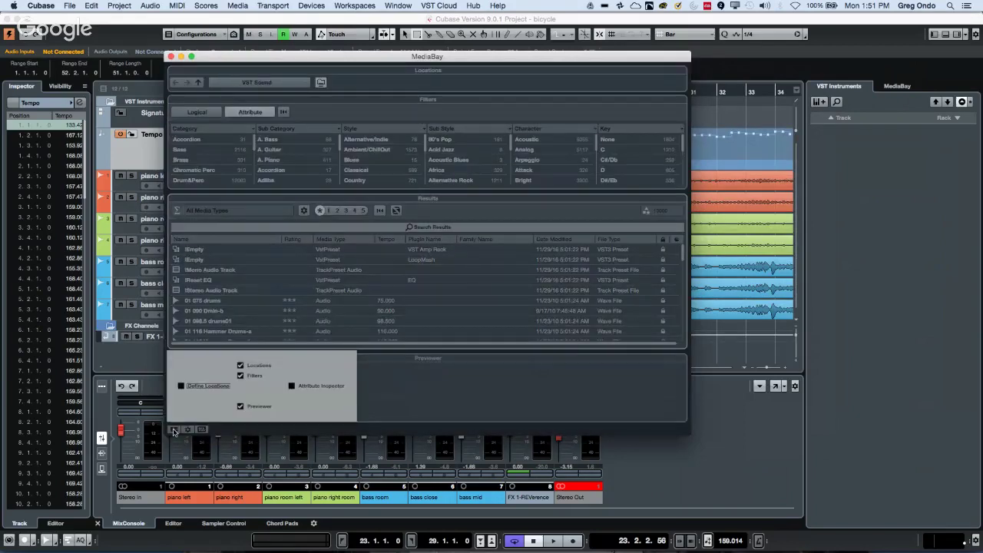
click(182, 386)
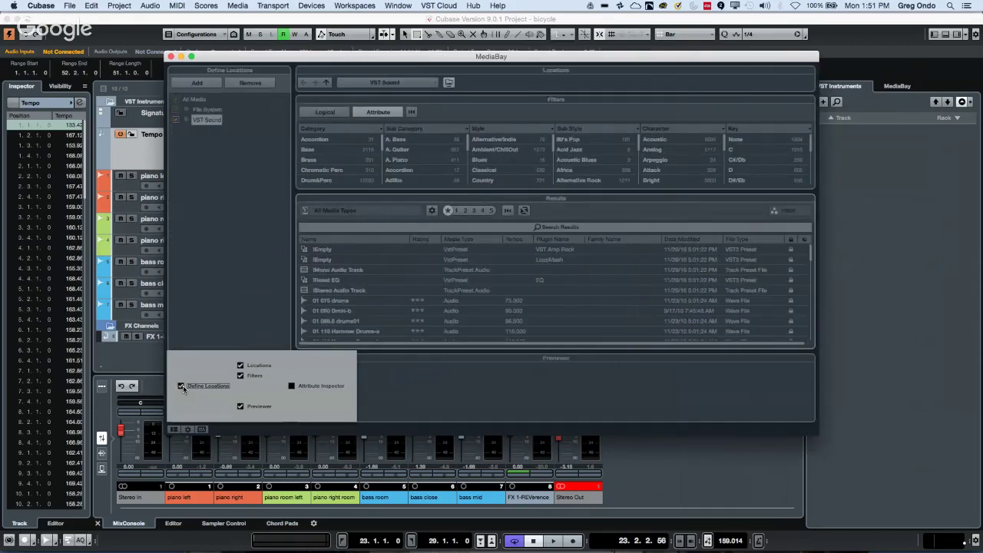
click(197, 254)
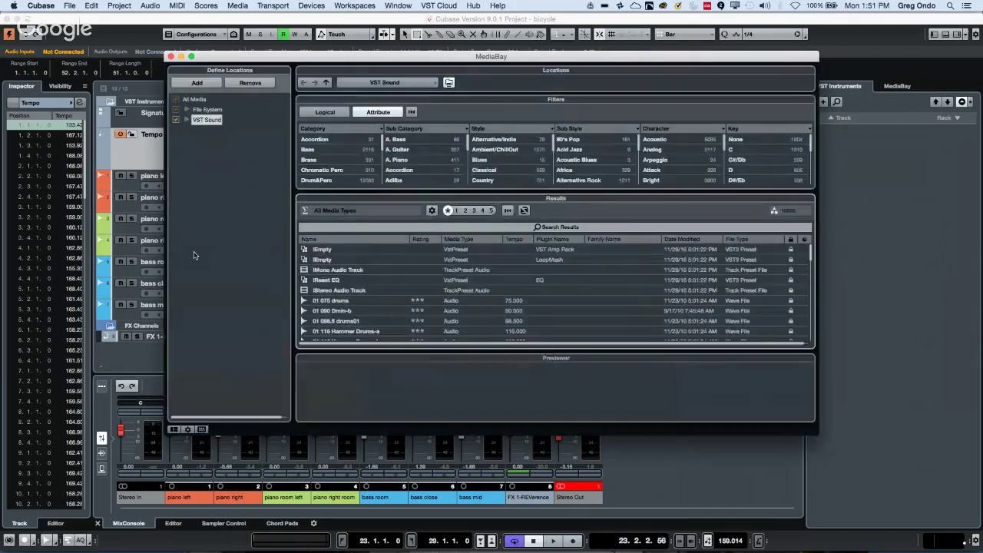
- Expand VST Sound, browse the Drum Loop Expansion 01, Acoustic Agent SE and User Content folders, and rescan the disk for User Content
click(186, 119)
click(216, 160)
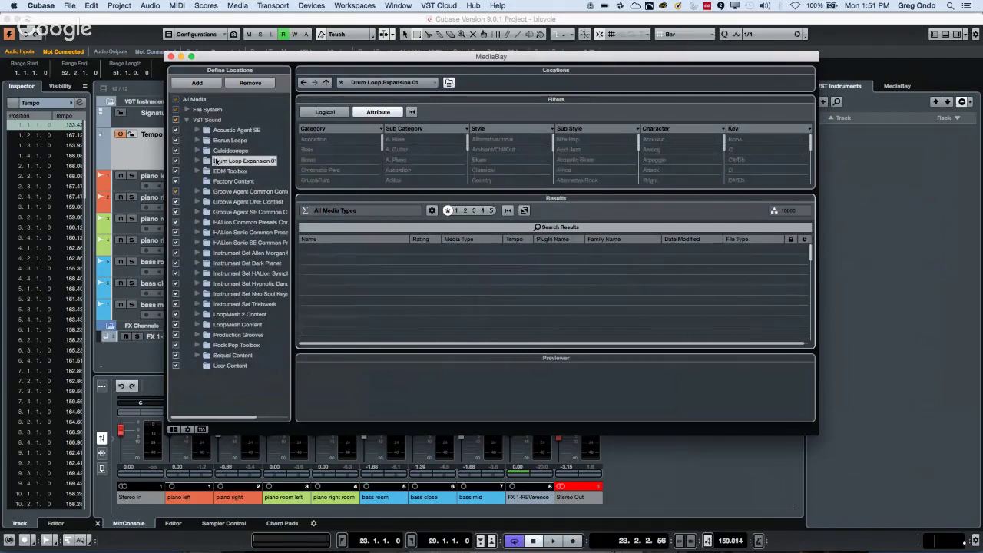
click(210, 130)
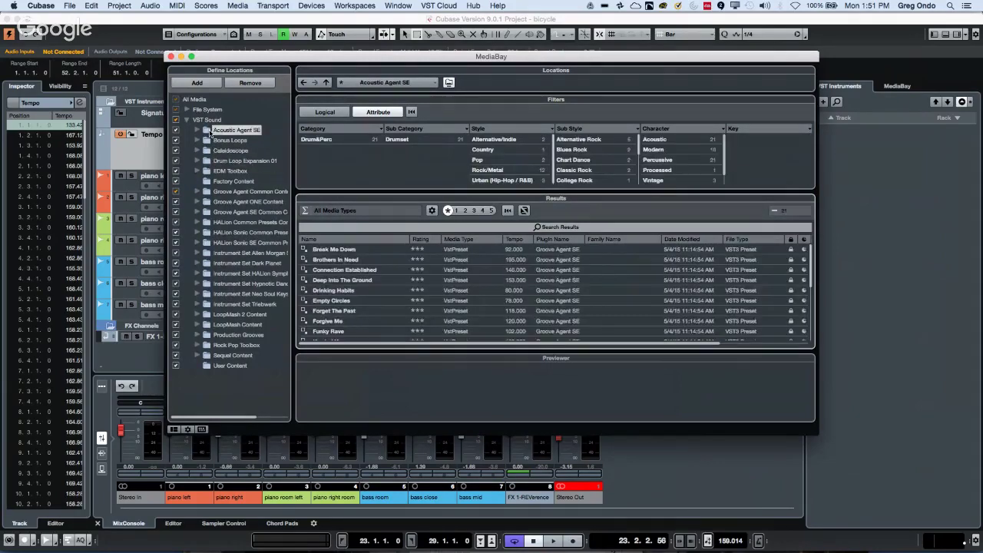
click(233, 367)
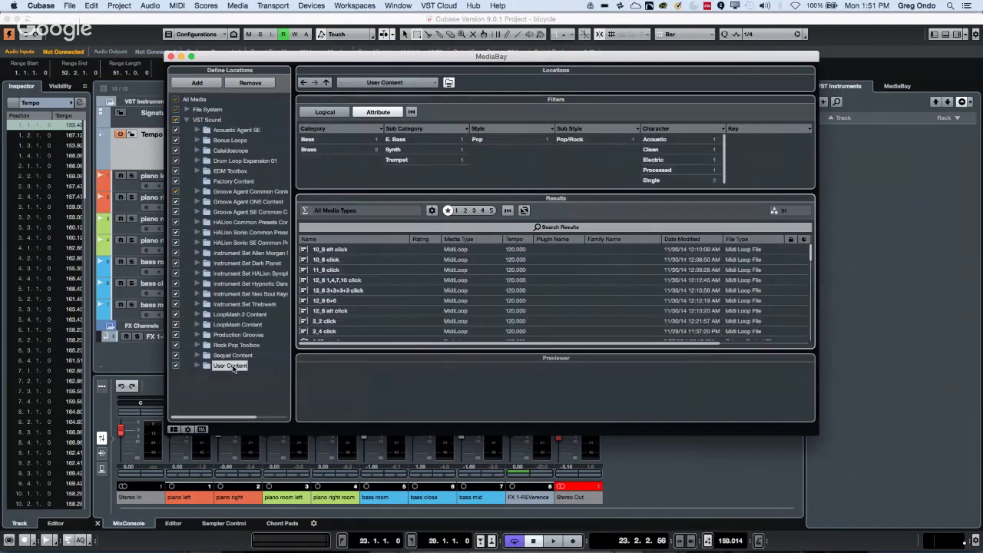
right_click(233, 368)
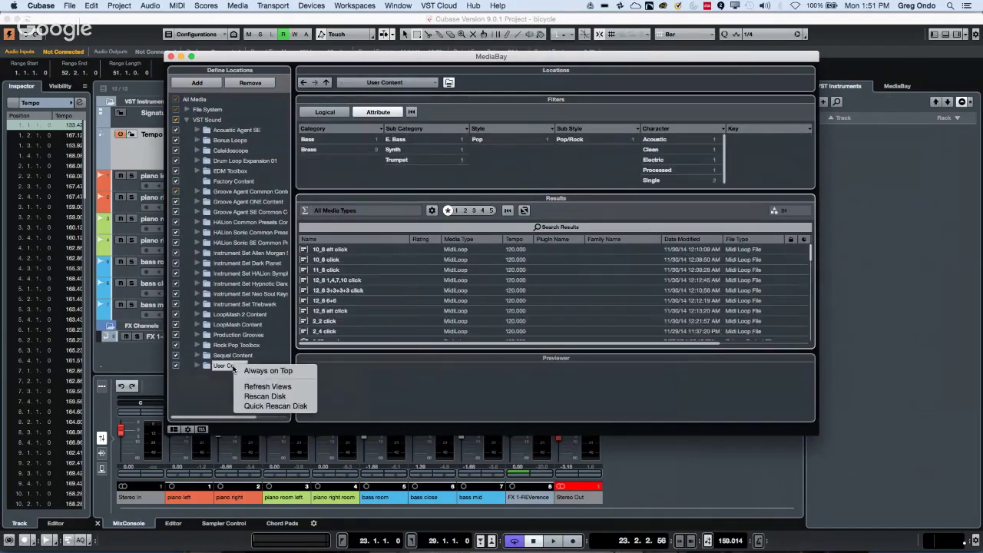
click(283, 396)
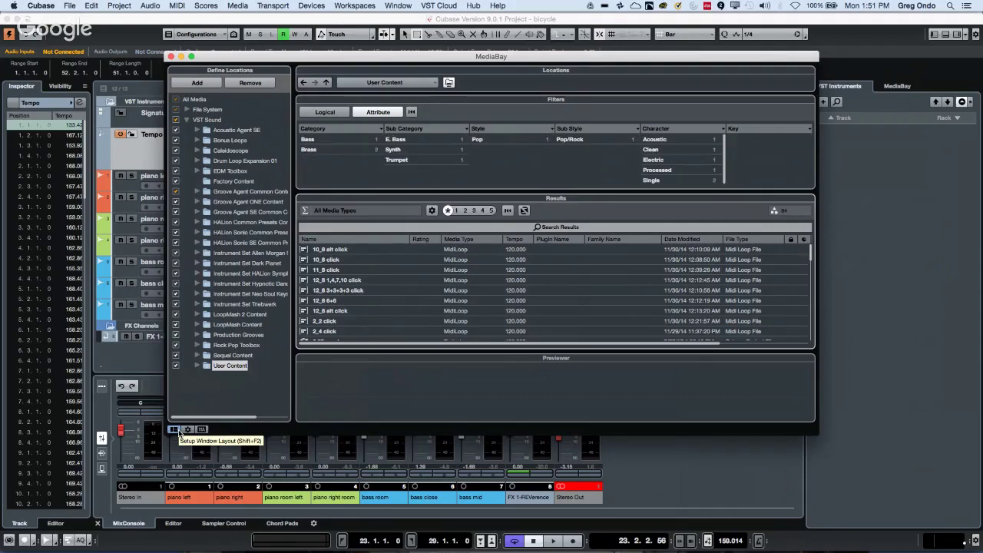
- Toggle the Define Locations section off and back on, and close the MediaBay window
click(175, 429)
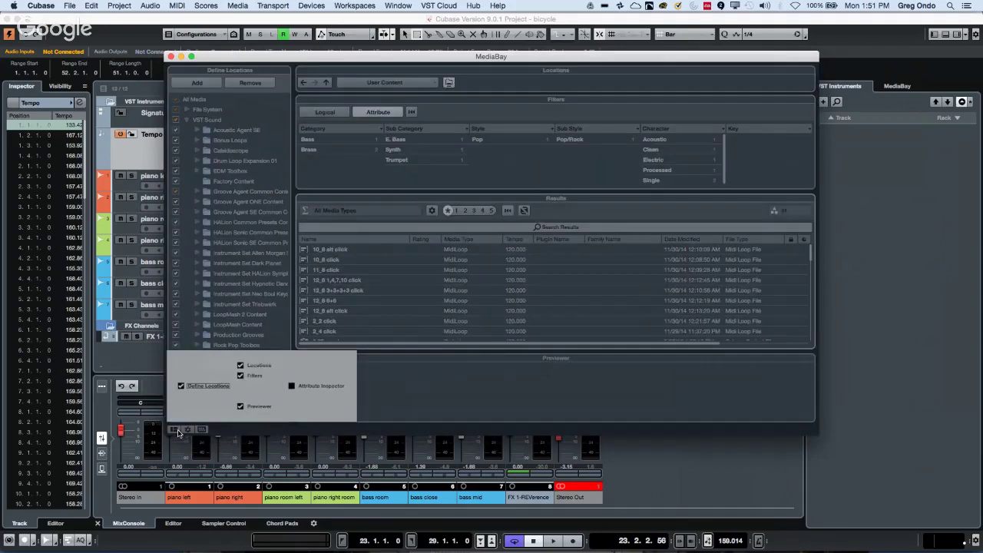
click(181, 387)
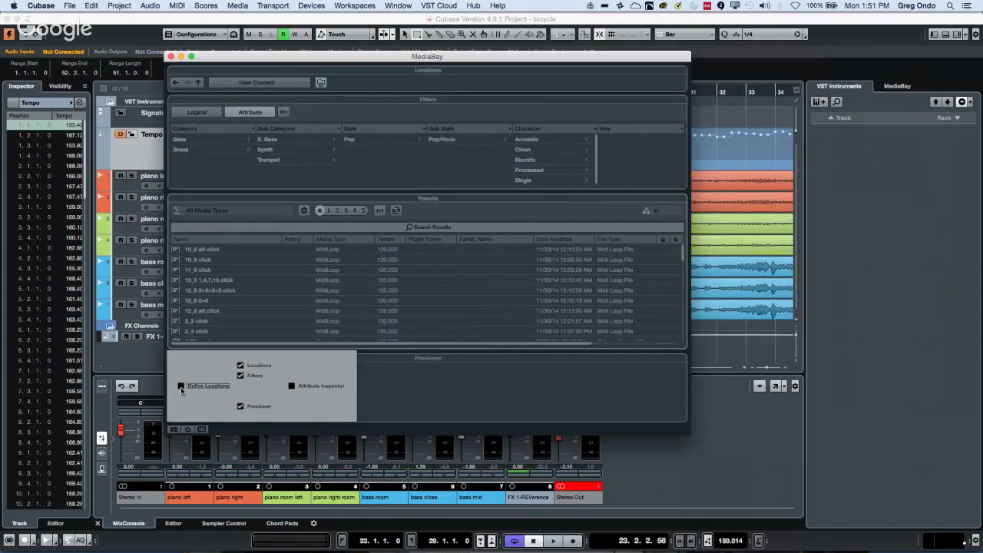
click(181, 387)
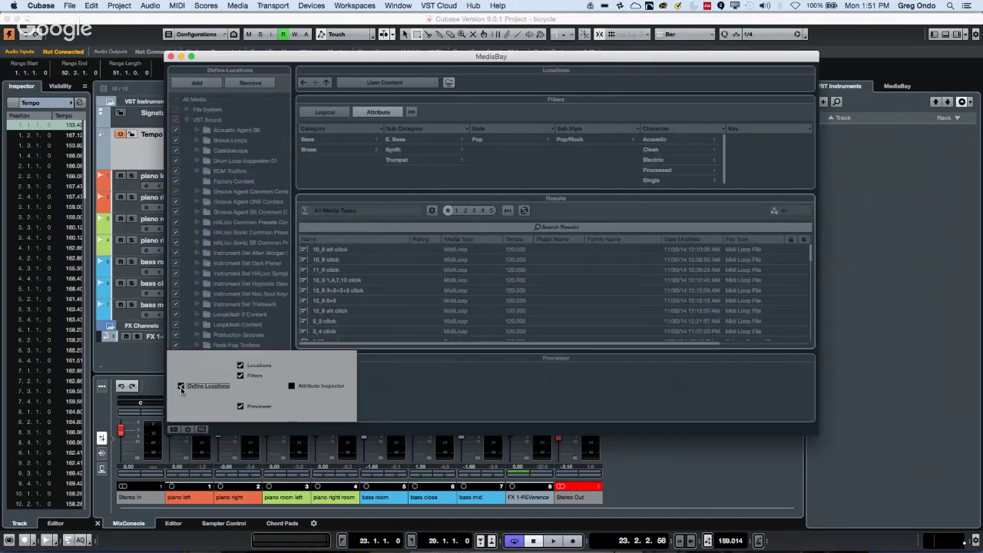
click(333, 354)
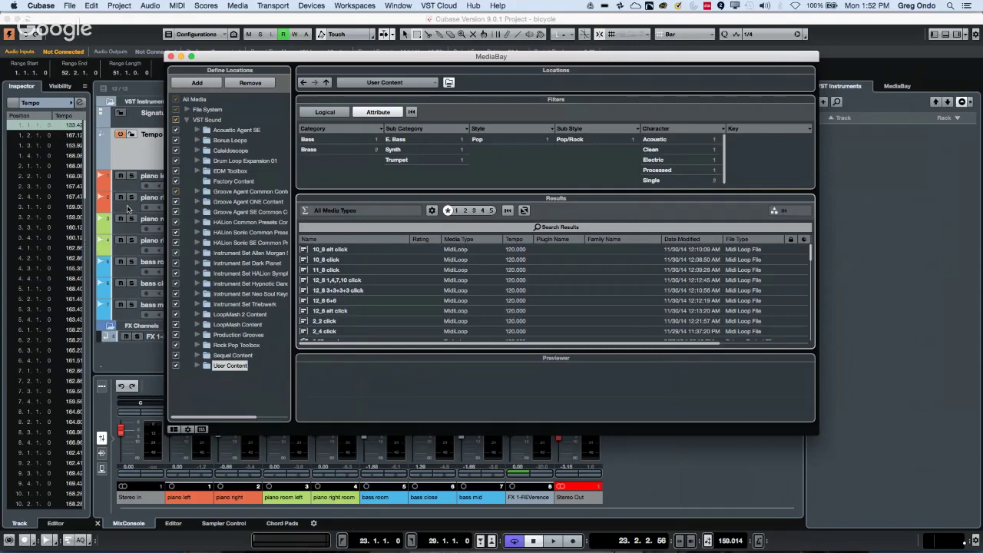
click(172, 57)
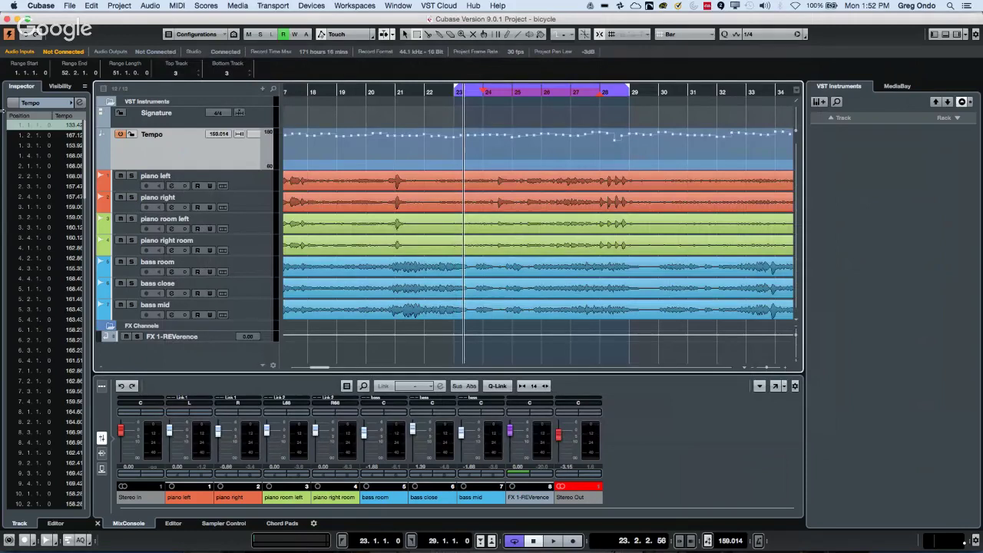
- Open the UNINVITED c9 project from the recent projects and activate it
click(69, 5)
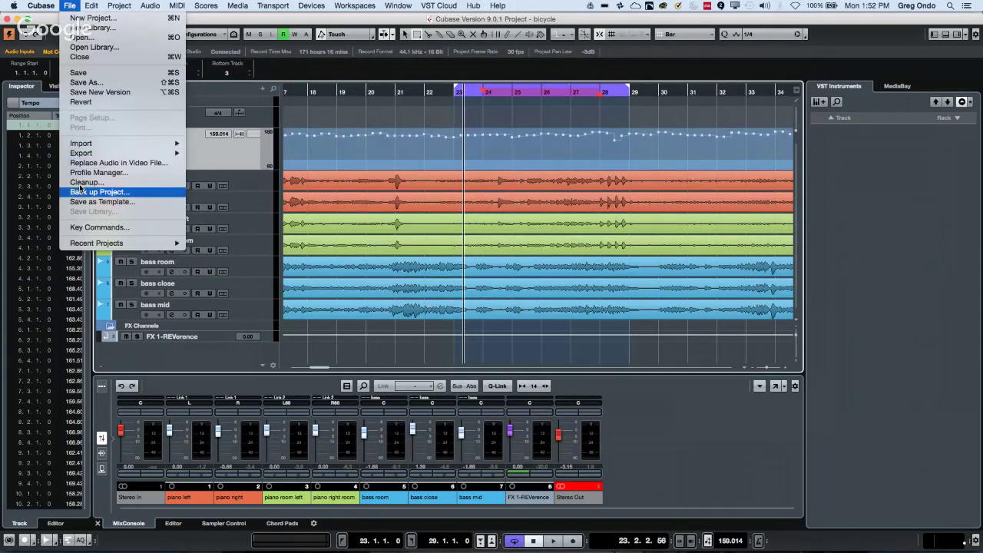
mouse_move(90, 249)
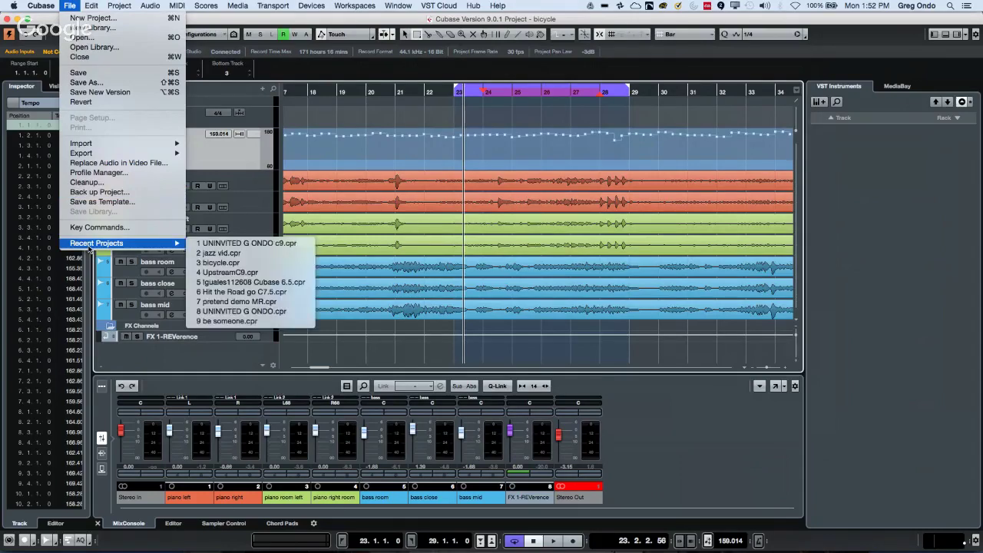
click(211, 243)
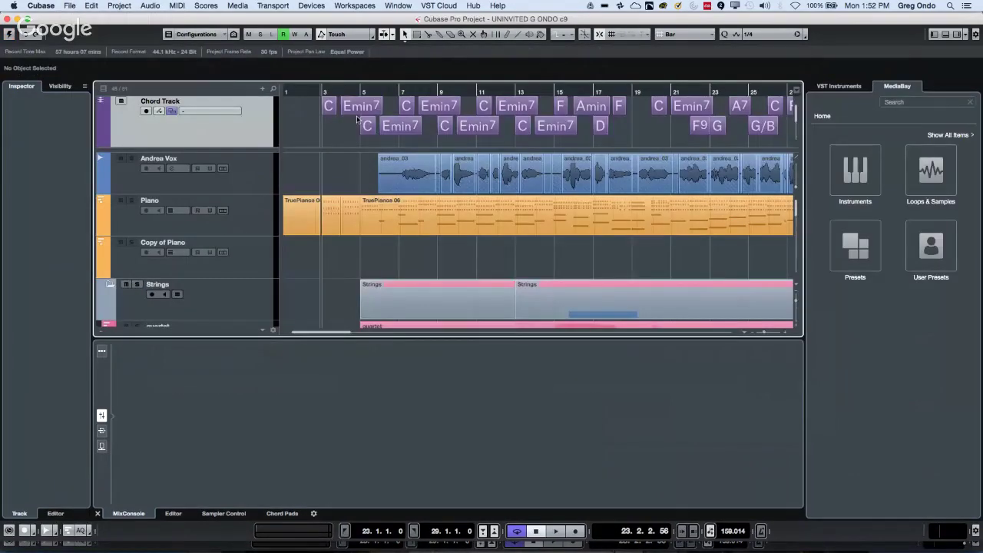
click(10, 34)
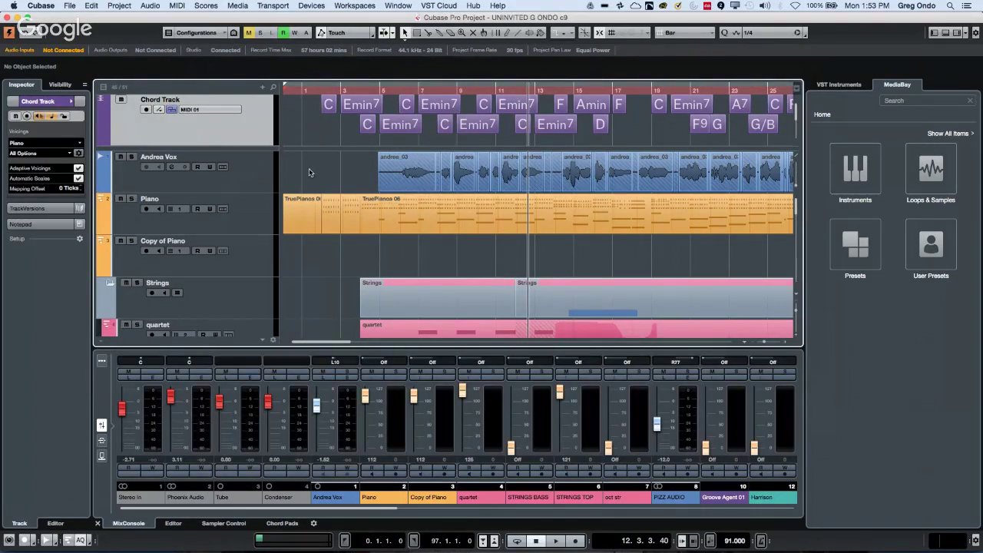
- Return the project cursor to bar 1 and revert the project to its previously saved version
scroll(307, 172, down, 1)
scroll(300, 203, down, 3)
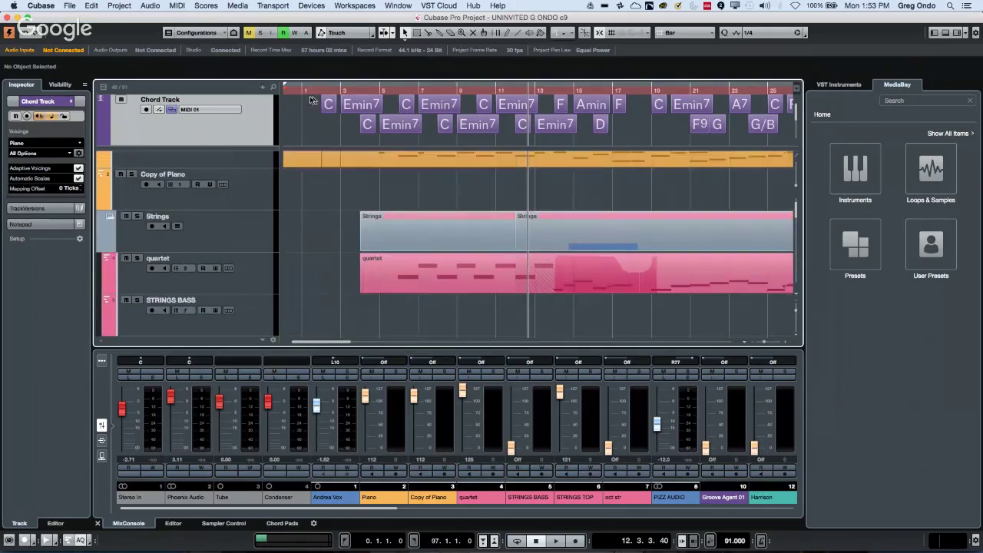
click(311, 87)
key(Home)
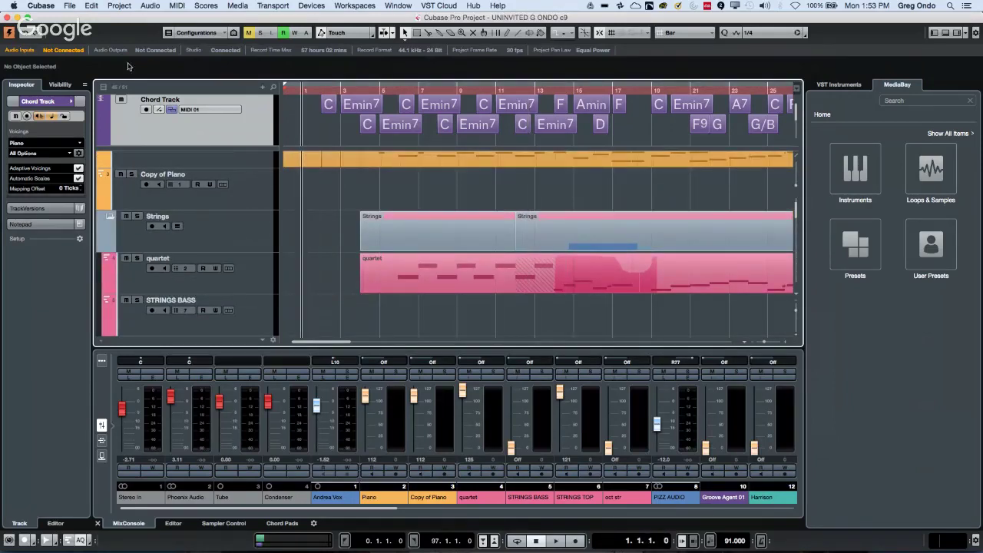
click(69, 5)
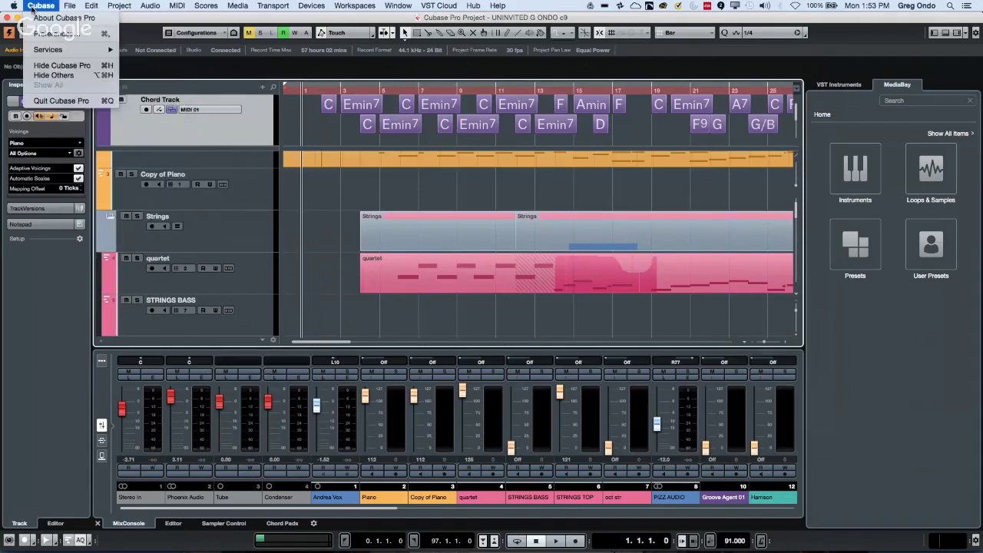
click(104, 103)
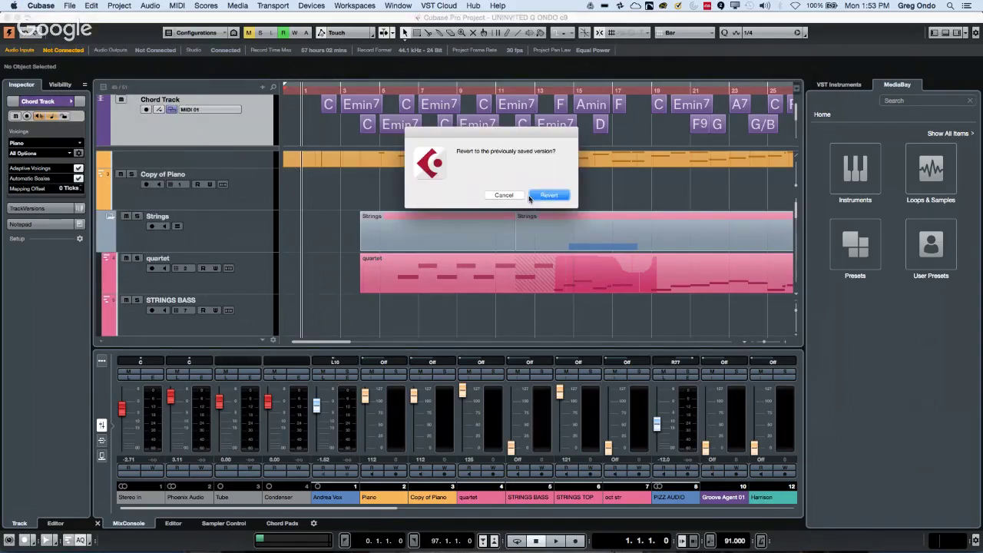
click(553, 196)
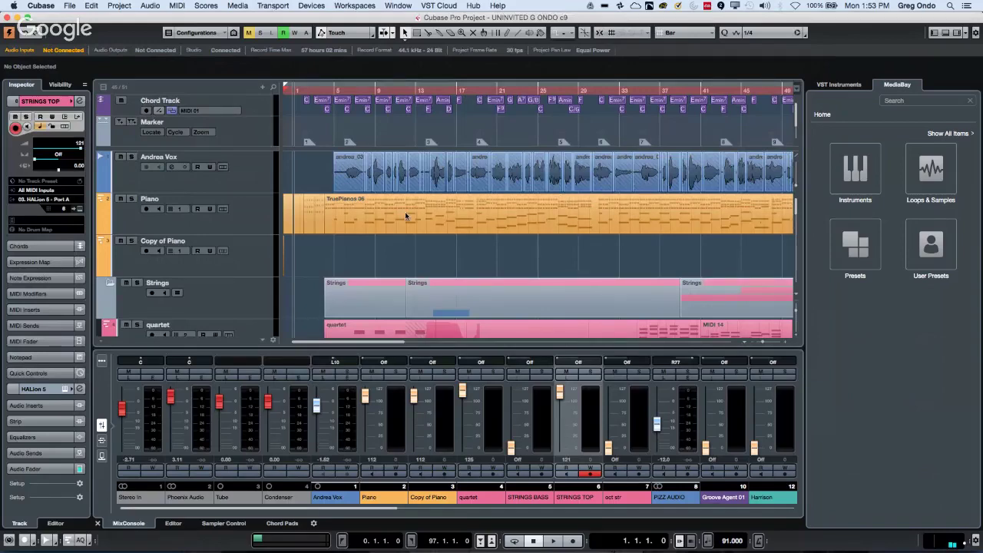
- Display the Chord Pads in the lower zone and move the project cursor to bar 2
scroll(333, 180, down, 8)
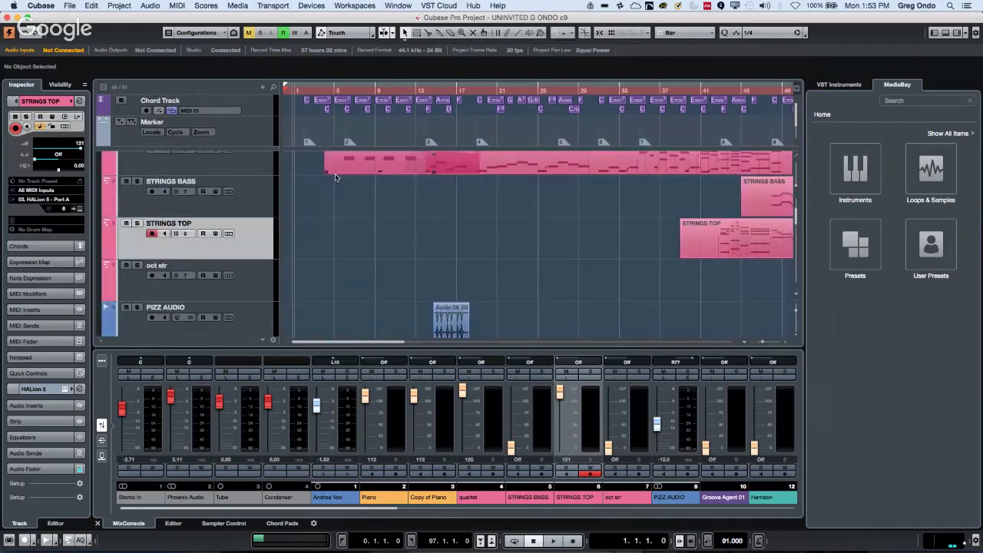
scroll(336, 177, down, 1)
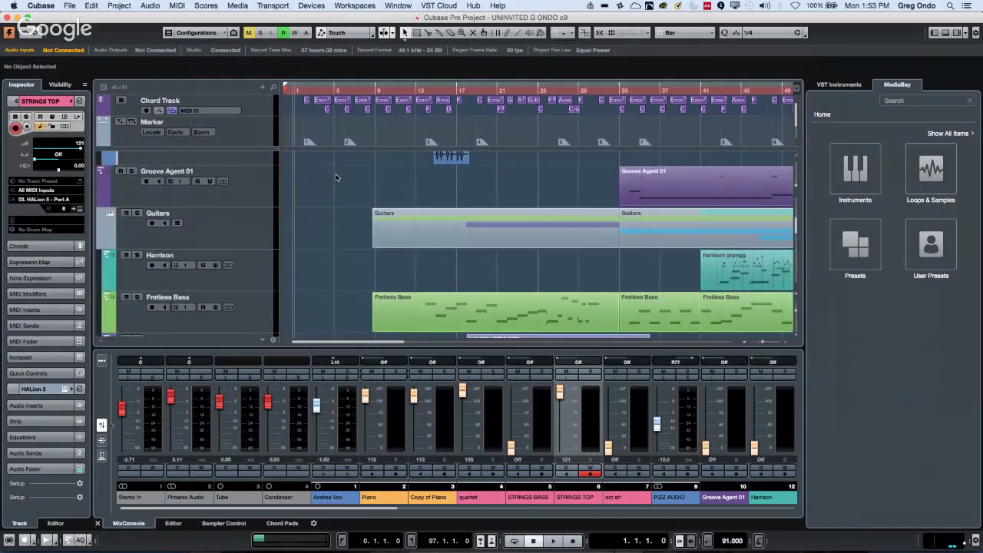
click(283, 523)
scroll(319, 255, up, 6)
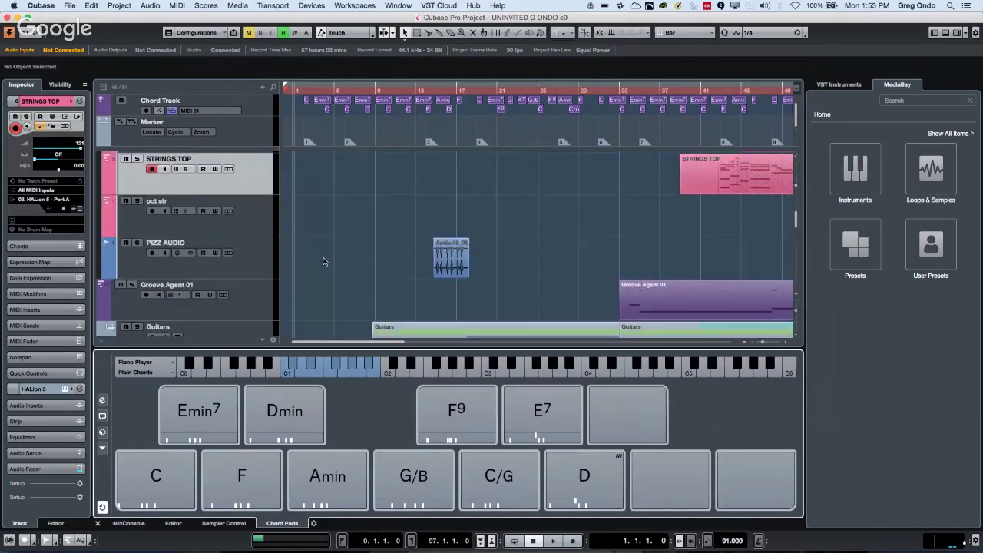
drag(304, 91, 374, 454)
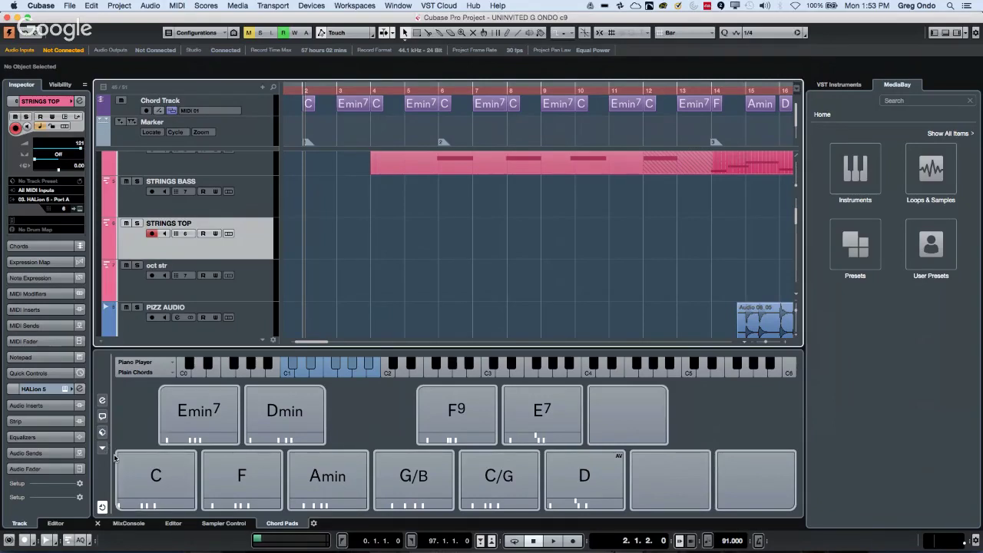
- Review the Chord Pads preset options, the Circle of Fifths Chord Assistant and the Chord Pads function options
click(103, 433)
click(104, 435)
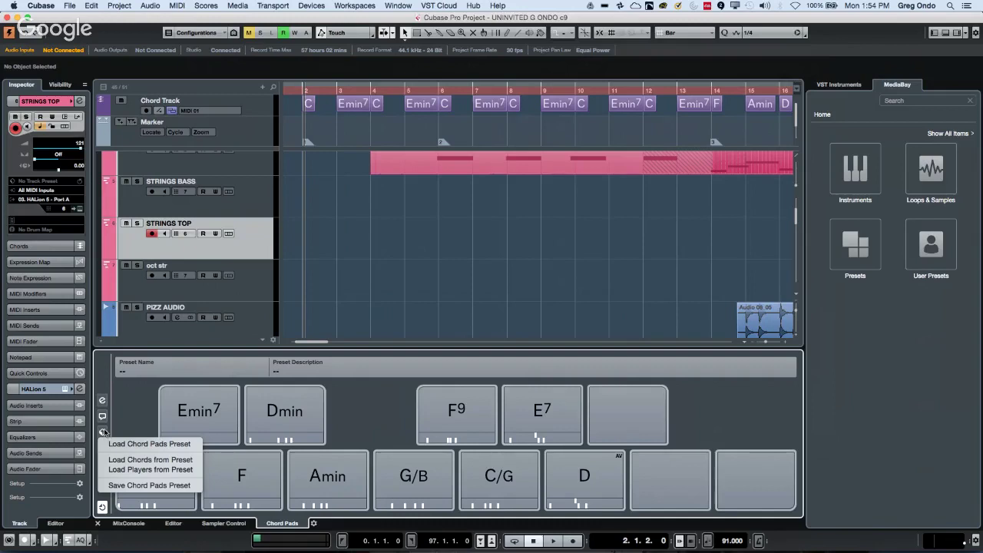
click(105, 402)
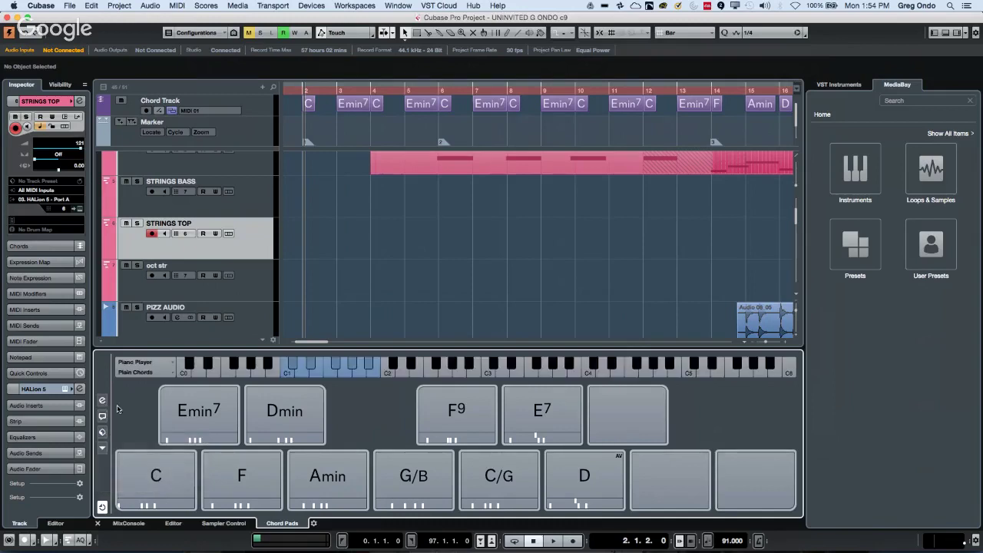
click(105, 416)
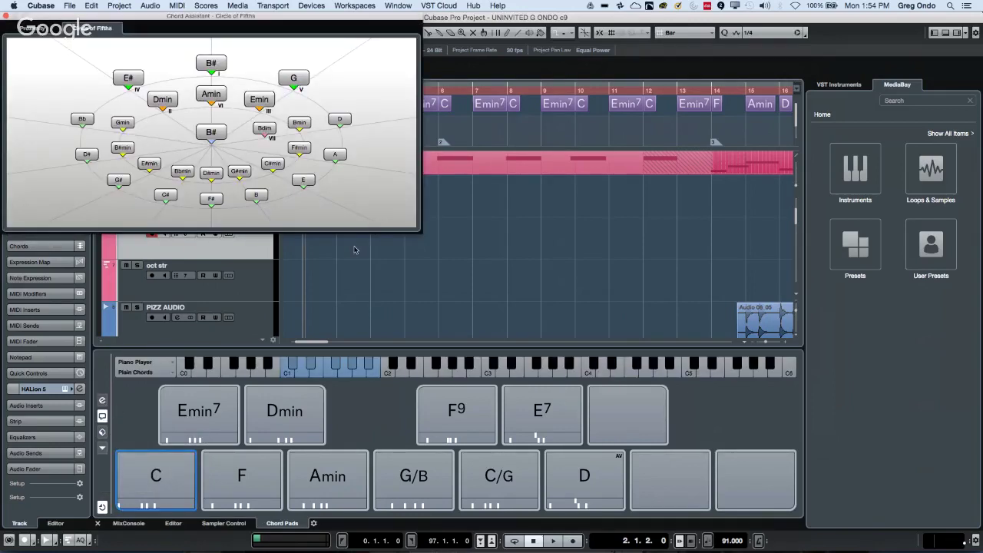
click(4, 17)
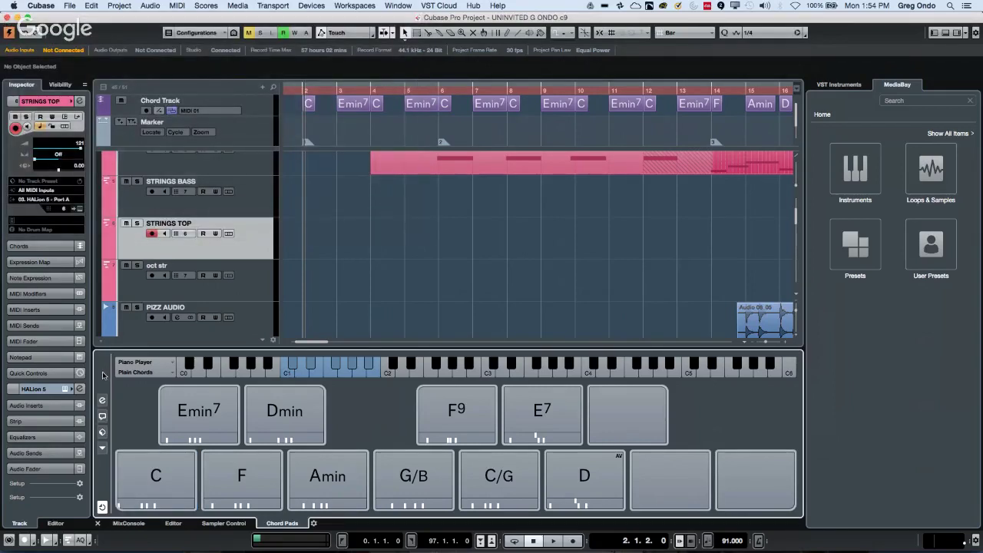
click(101, 449)
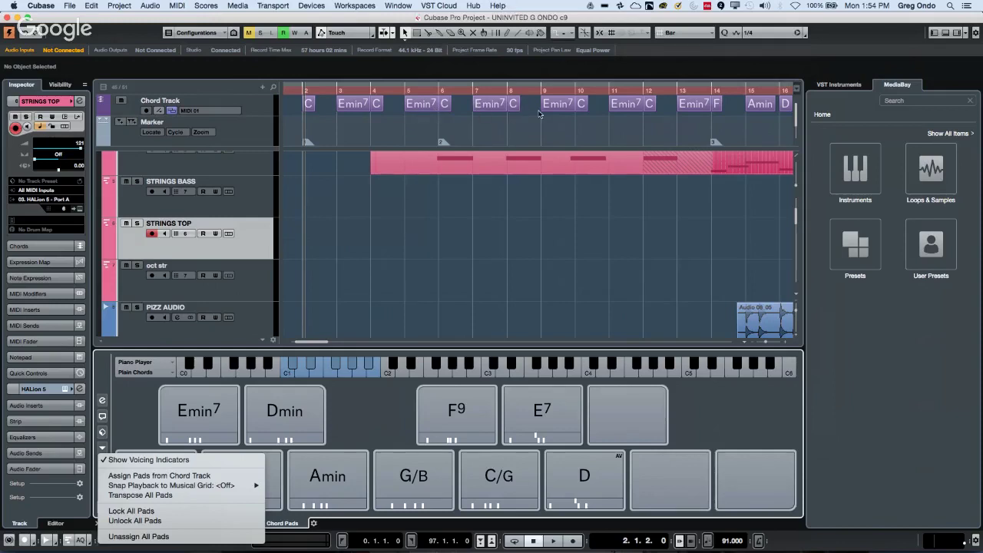
click(412, 205)
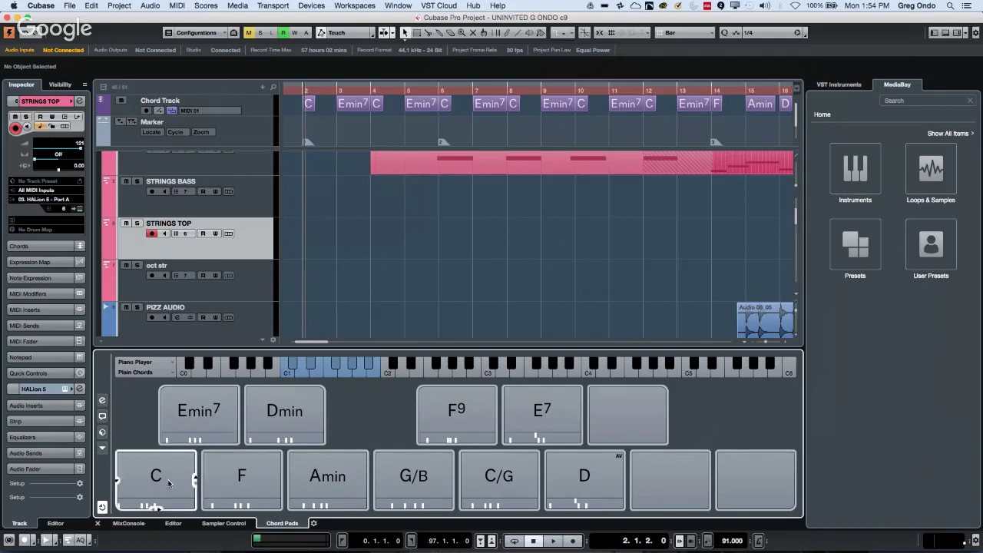
- Audition the C, Emin7 and F chord pads on the STRINGS TOP track
click(154, 499)
click(188, 423)
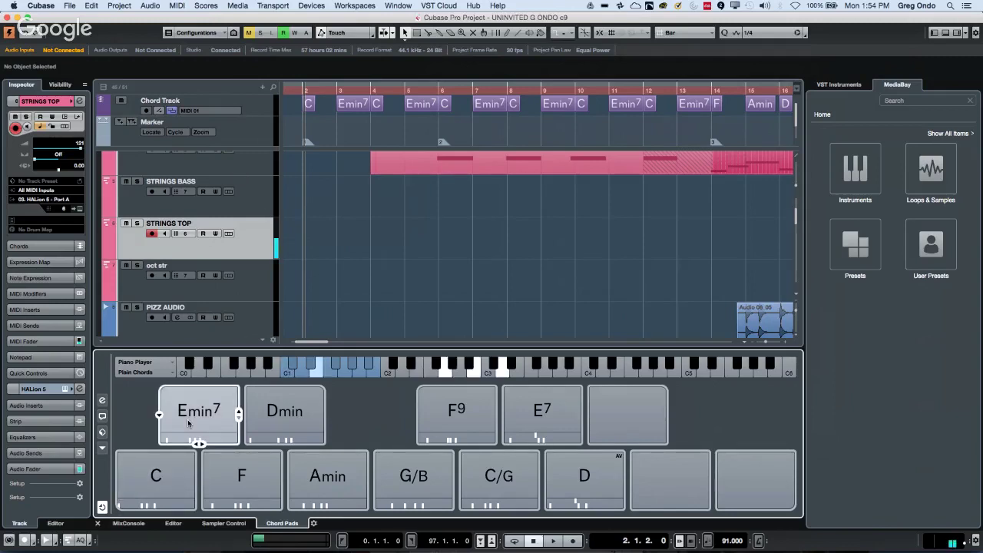
click(207, 473)
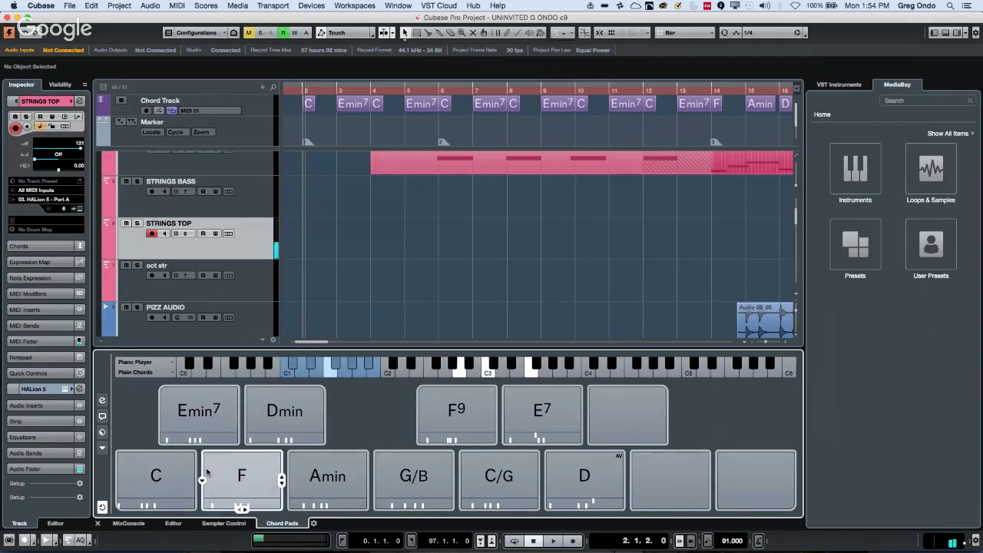
click(149, 470)
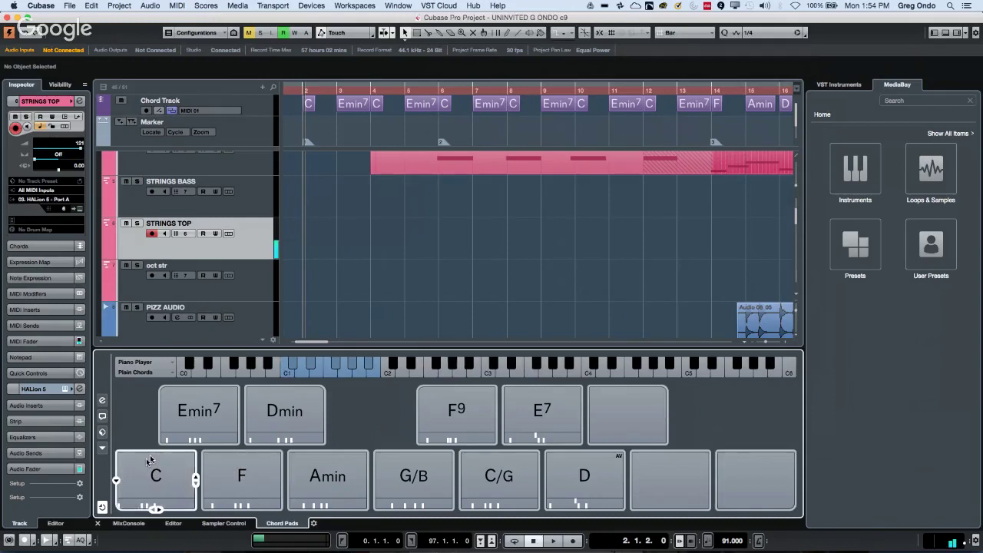
click(161, 416)
click(367, 315)
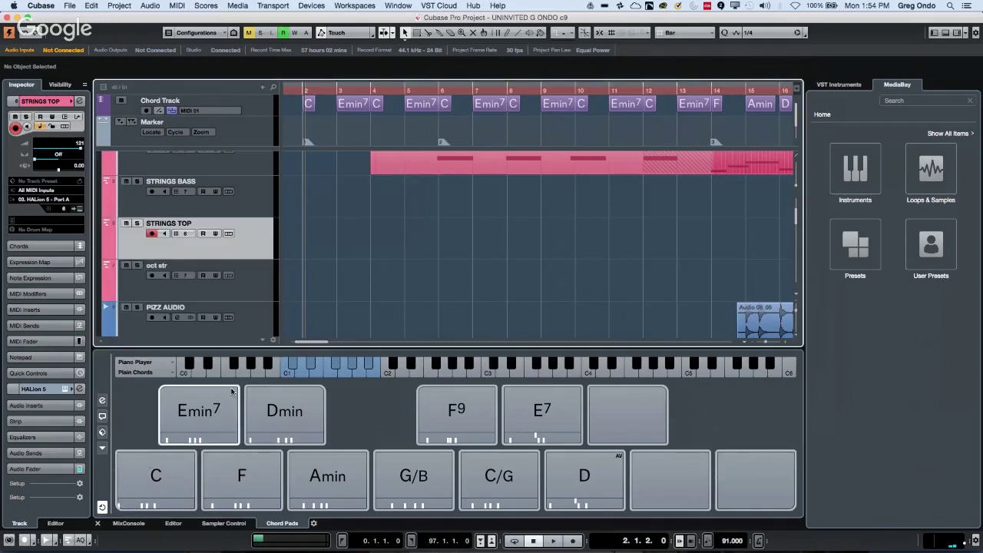
click(194, 435)
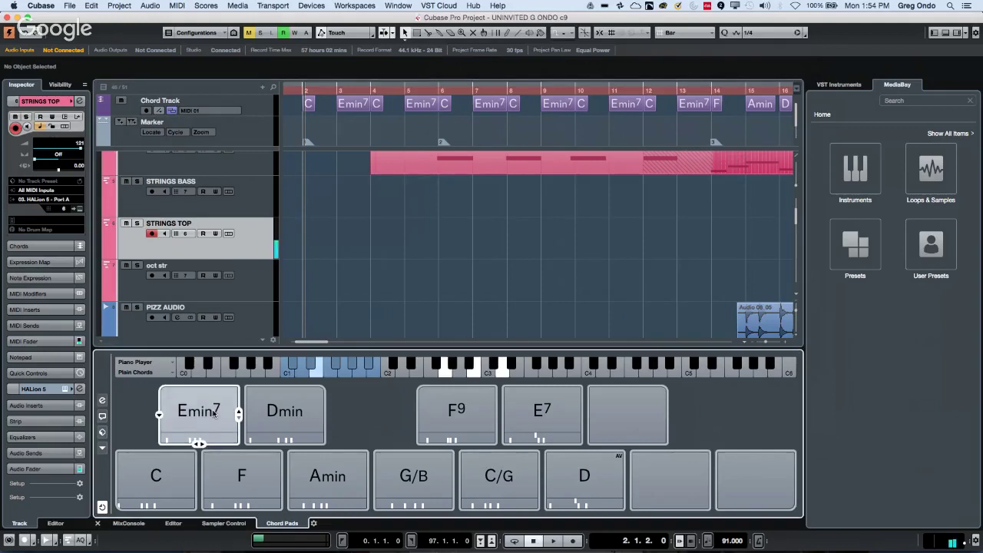
click(248, 462)
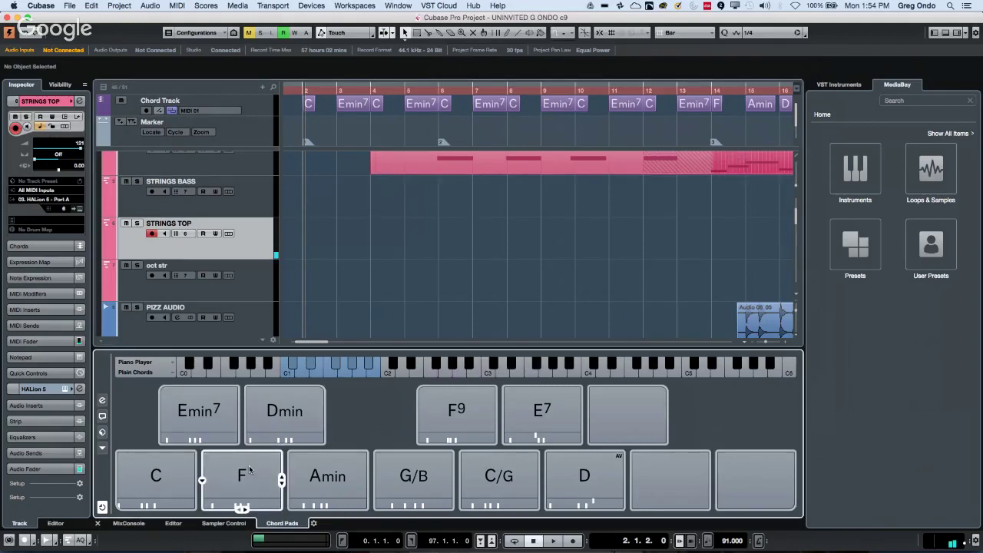
- Show the floating Transport panel with its Virtual Keyboard section and adjust the height of the STRINGS TOP track
key(z)
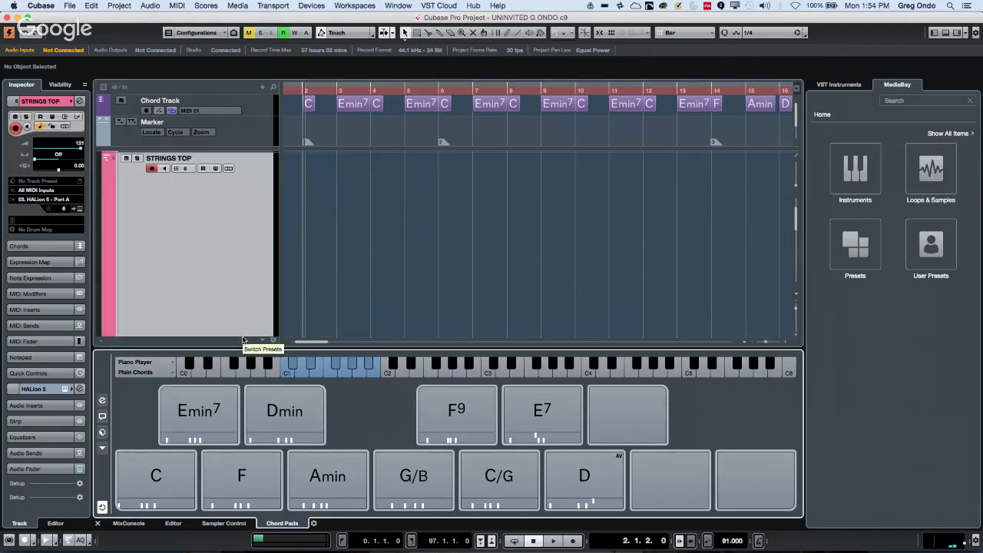
drag(242, 336, 241, 224)
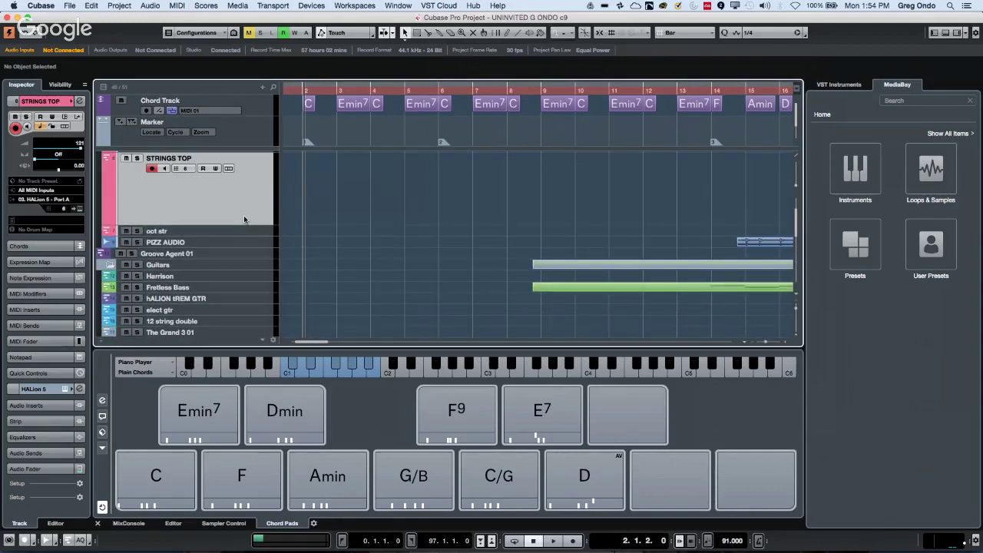
key(F2)
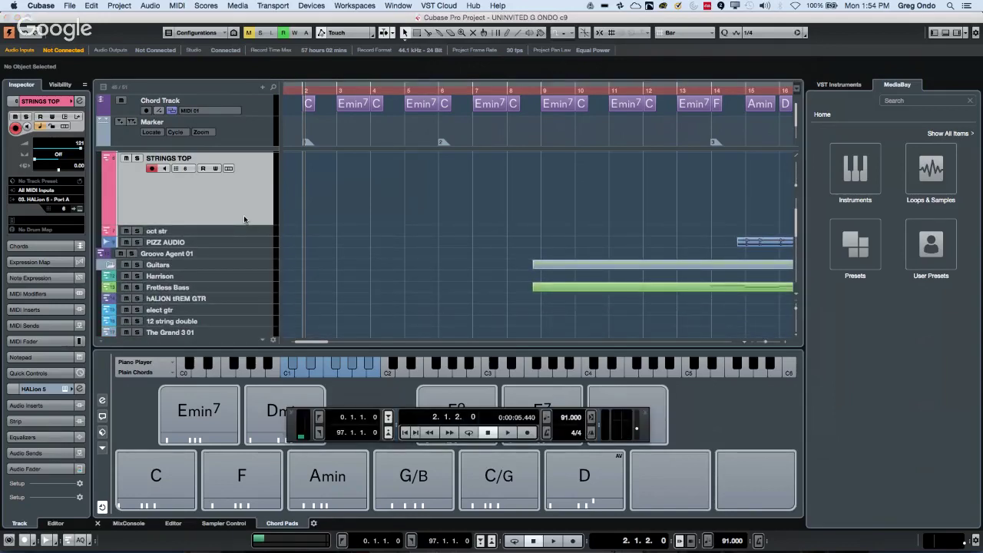
click(244, 219)
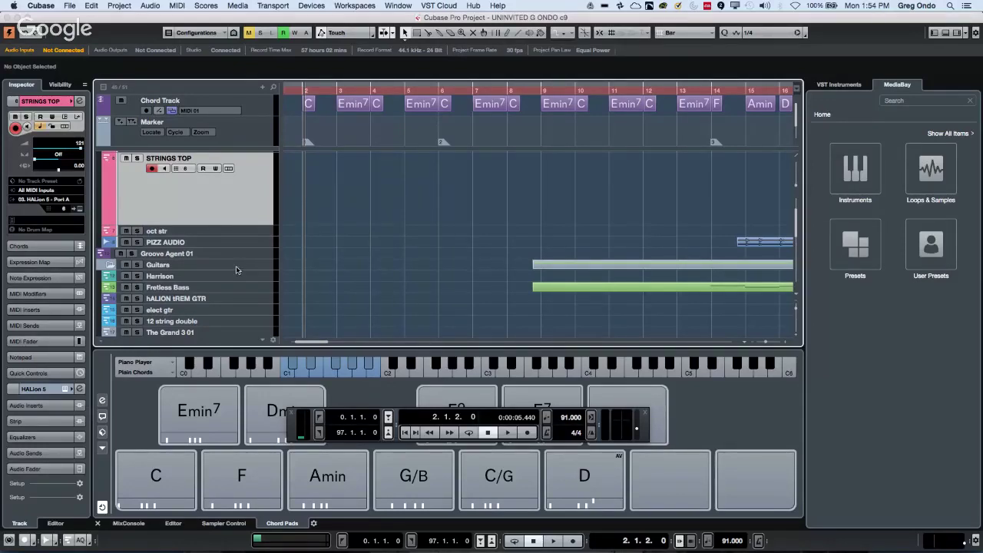
right_click(299, 417)
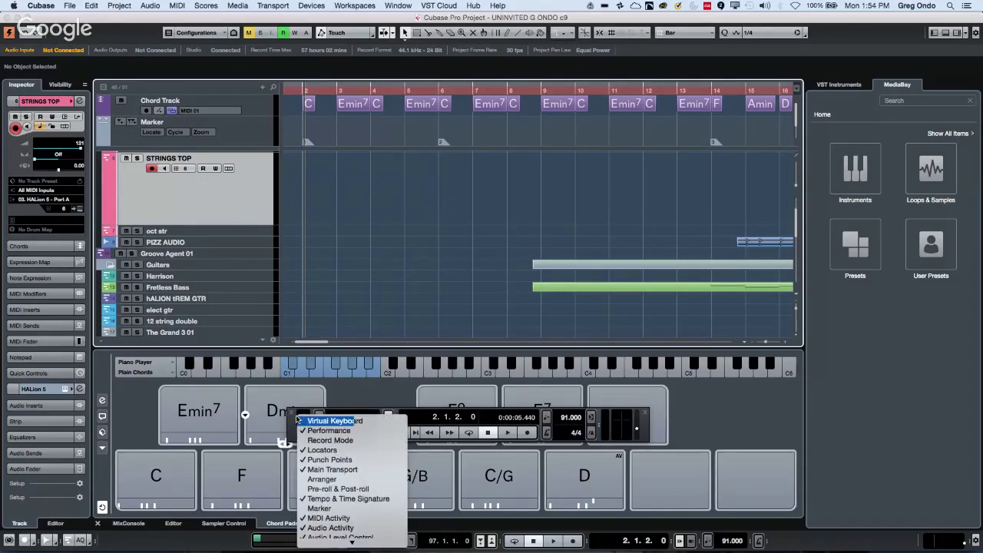
click(325, 421)
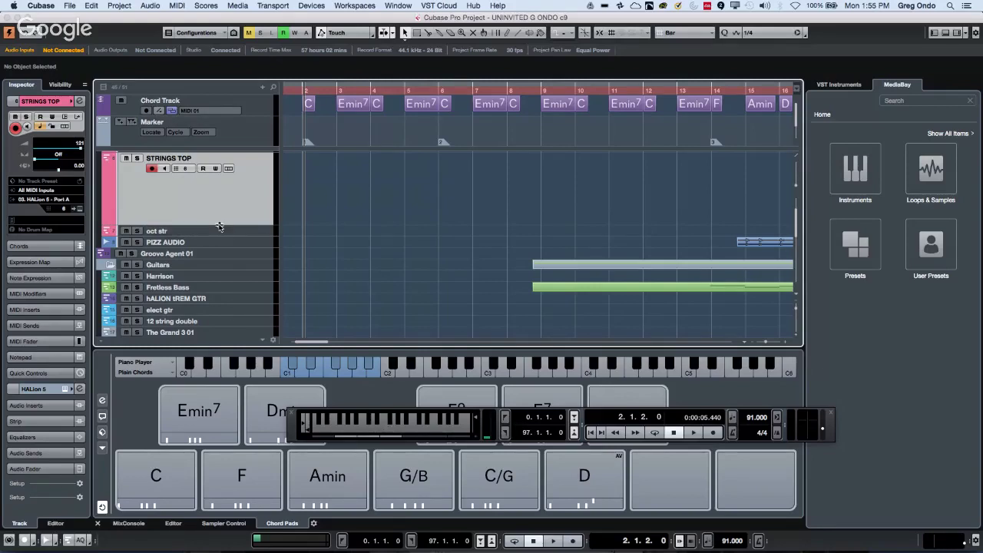
drag(213, 221, 218, 183)
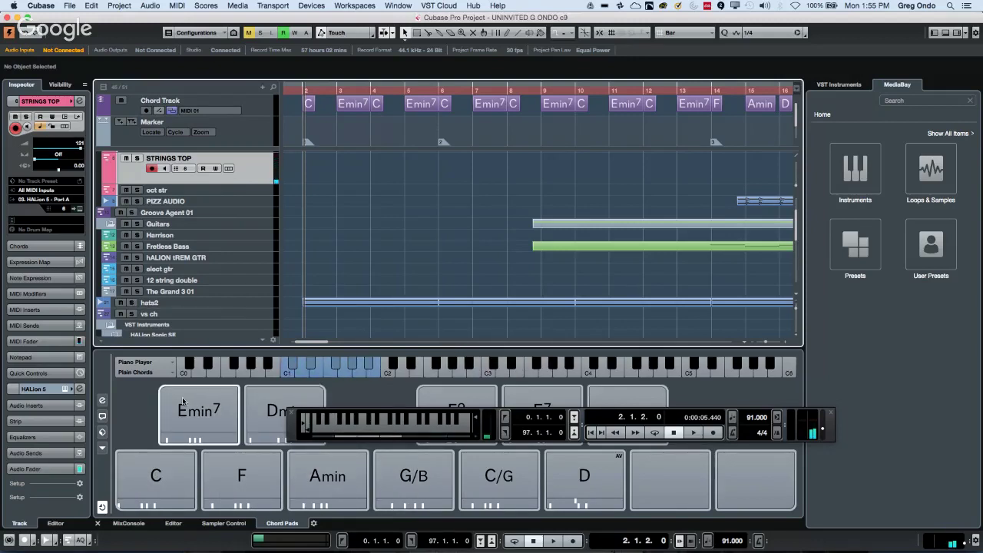
- Solo STRINGS TOP and record a chord progression from bar 2 by triggering the chord pads with the virtual keyboard
click(138, 158)
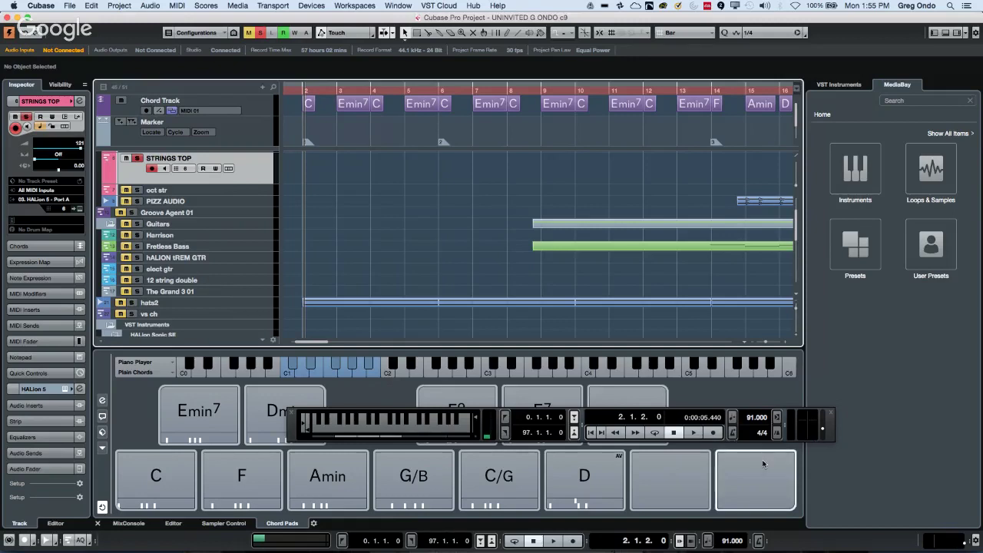
click(714, 432)
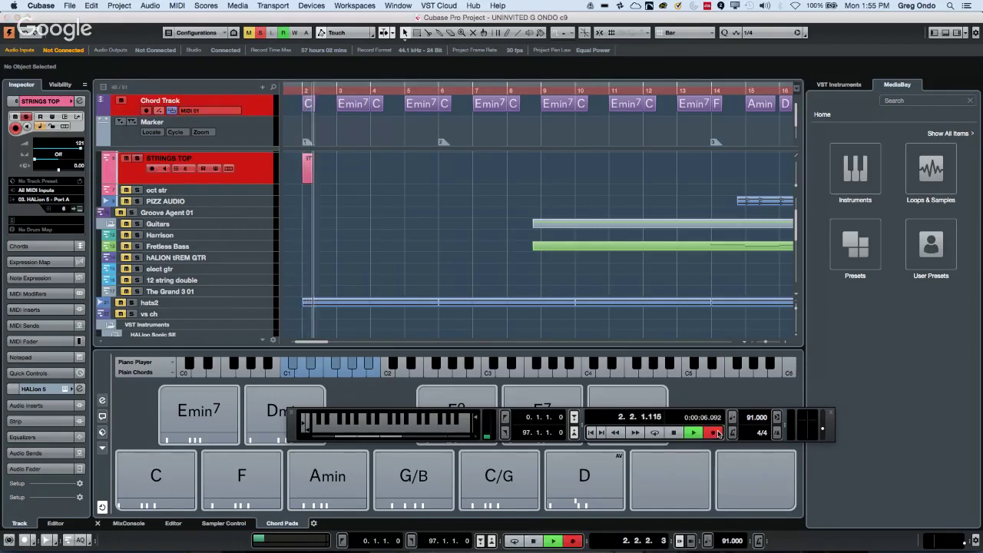
key(z)
key(n)
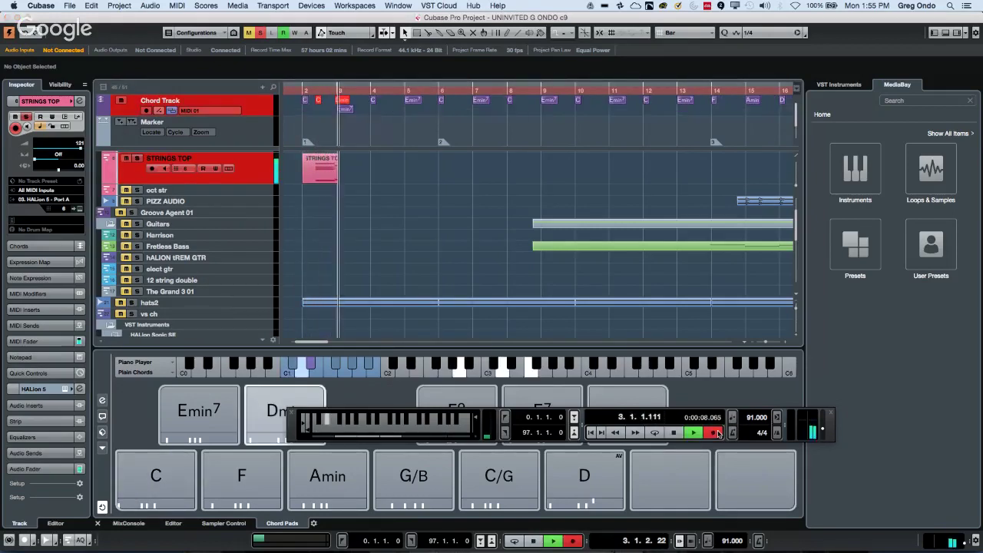
key(x)
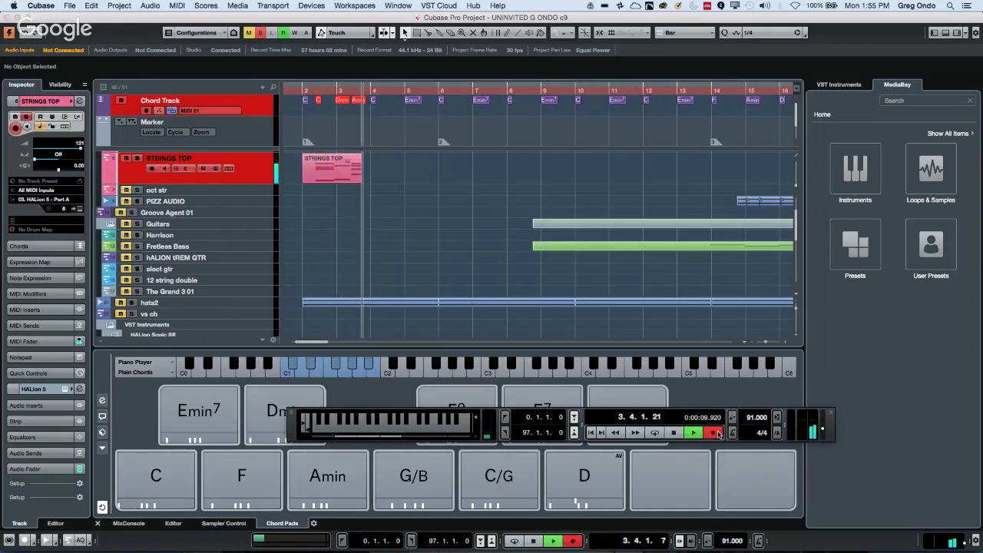
key(d)
key(c)
key(d)
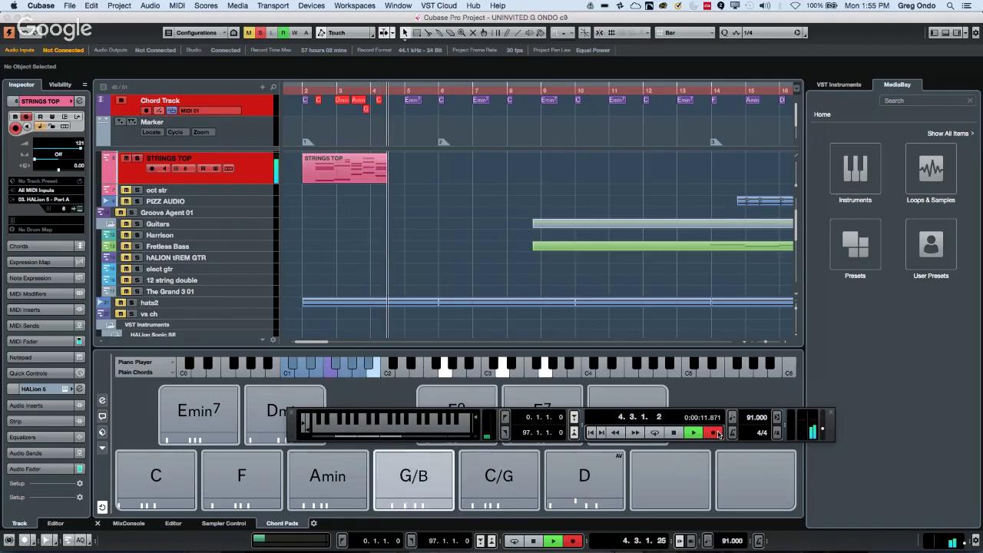
key(x)
key(s)
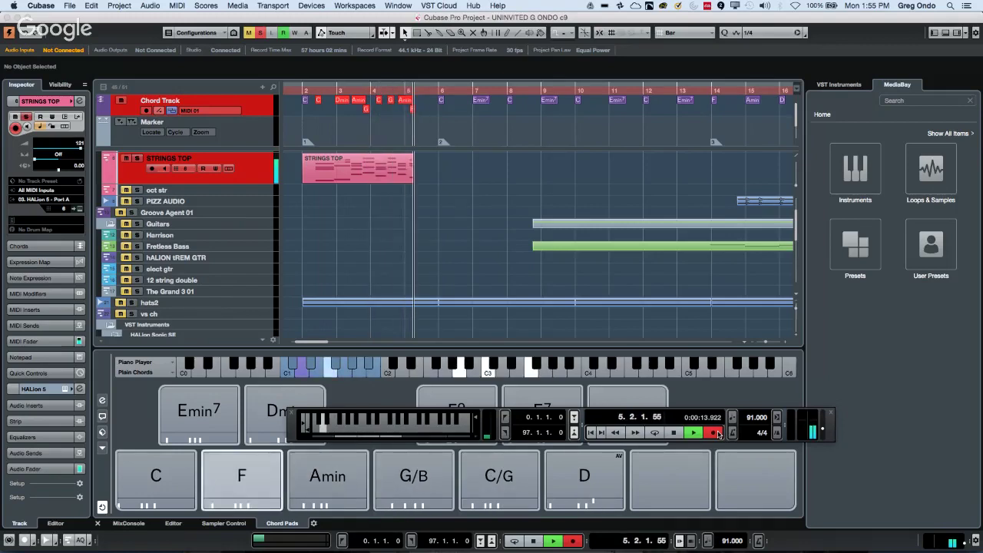
key(z)
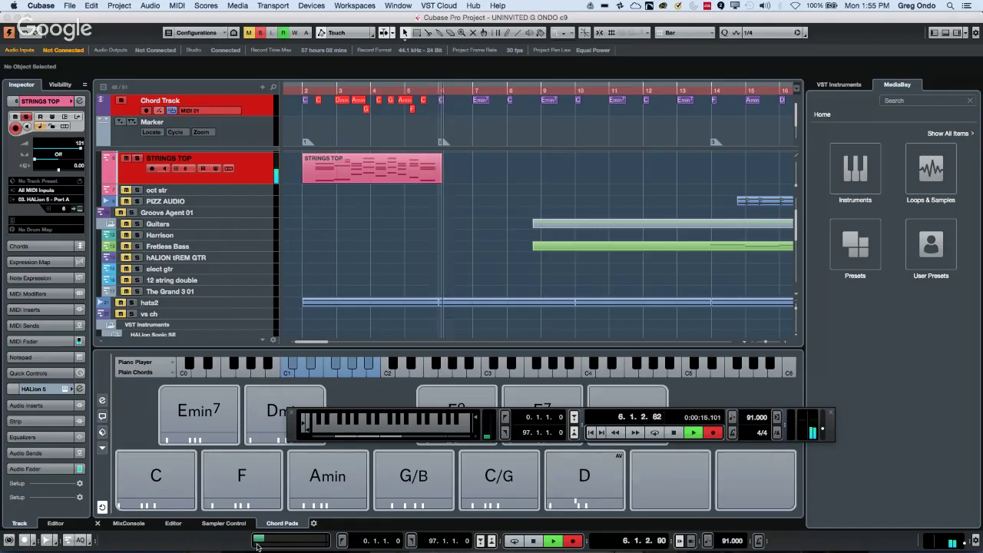
- Continue recording with the C chord pad while stepping it through different voicings, and stop the recording in bar 10
click(157, 470)
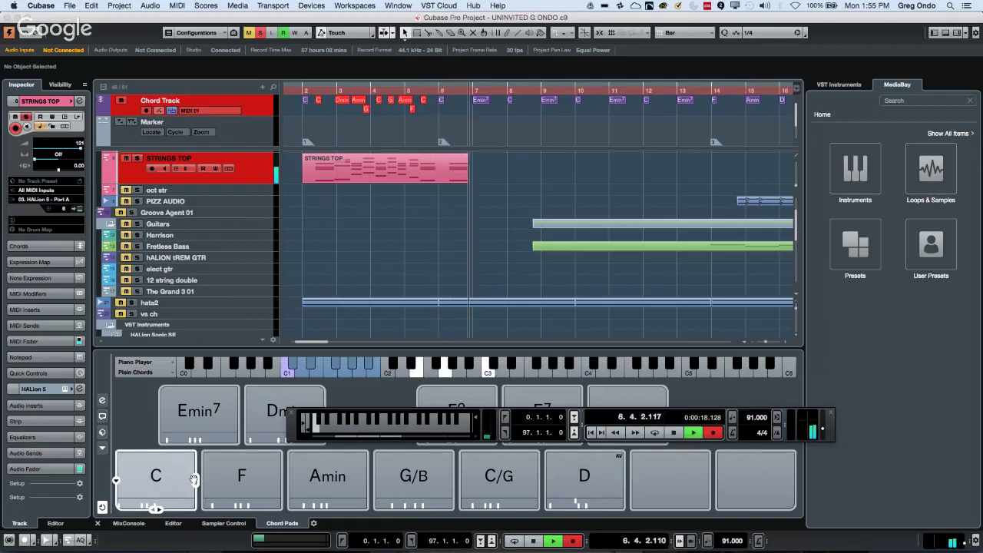
click(195, 477)
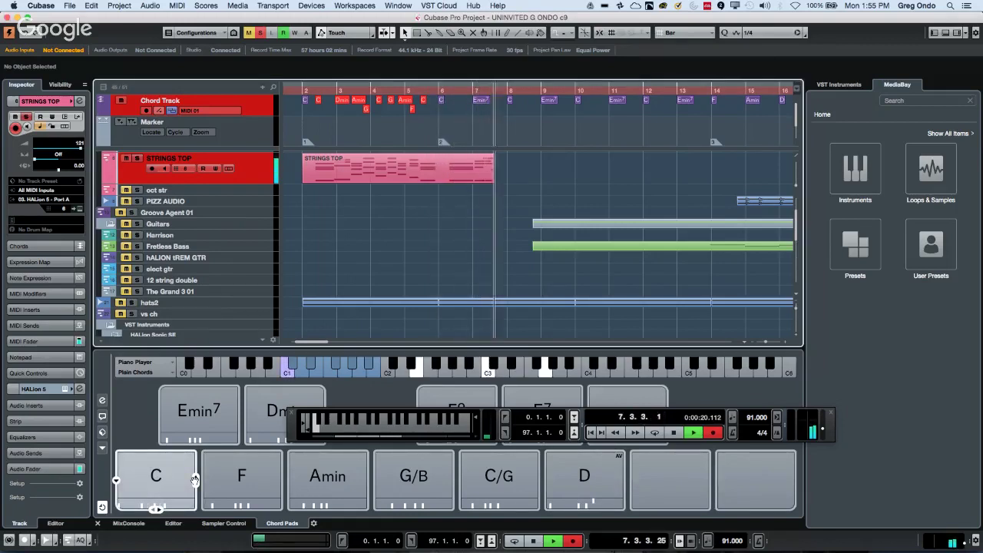
click(195, 478)
click(195, 480)
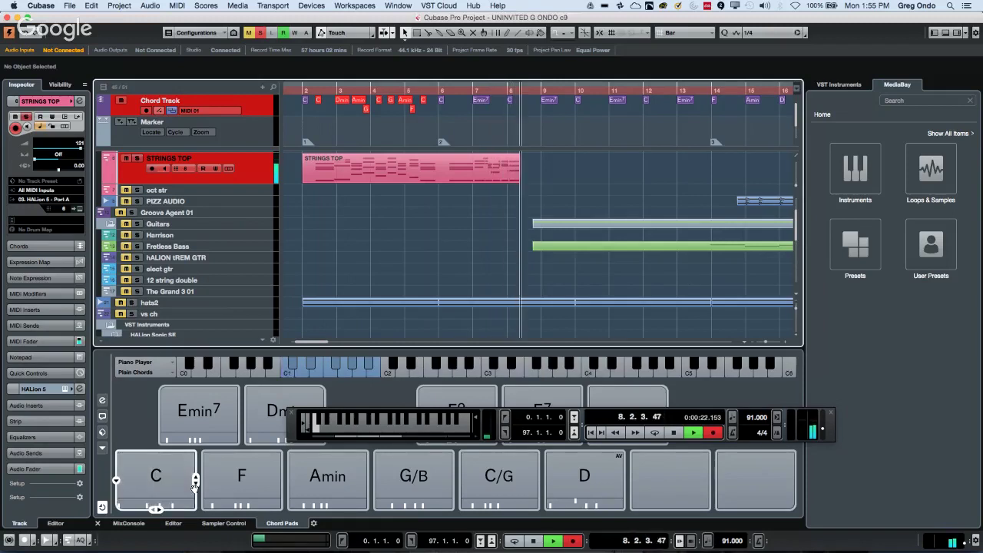
click(195, 480)
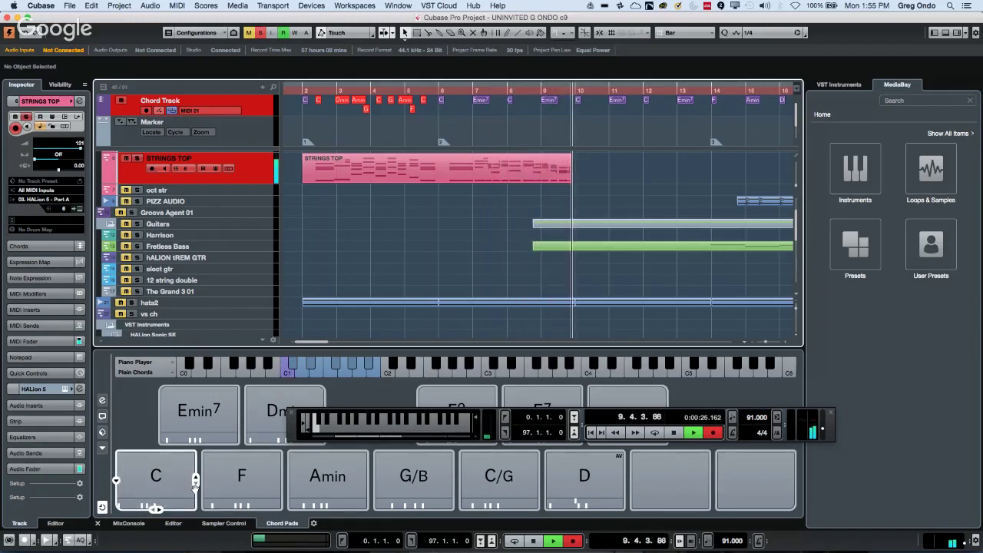
key(space)
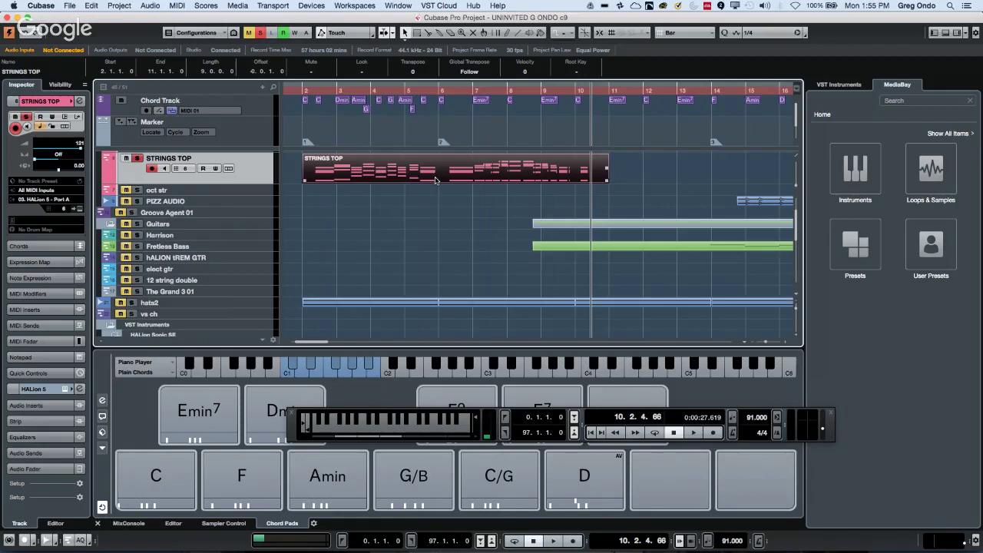
- Erase the recorded MIDI part from the STRINGS TOP track with the Erase tool
right_click(405, 171)
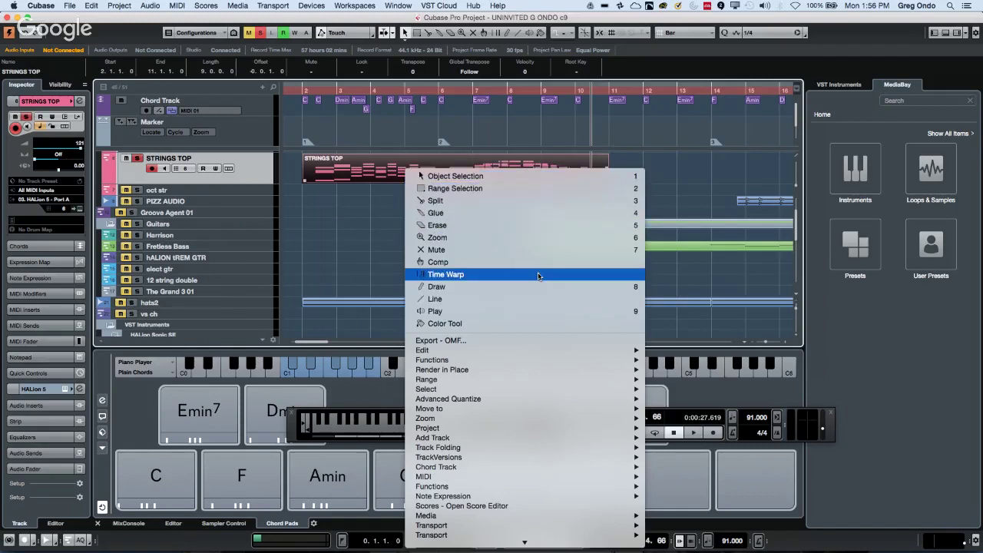
click(542, 229)
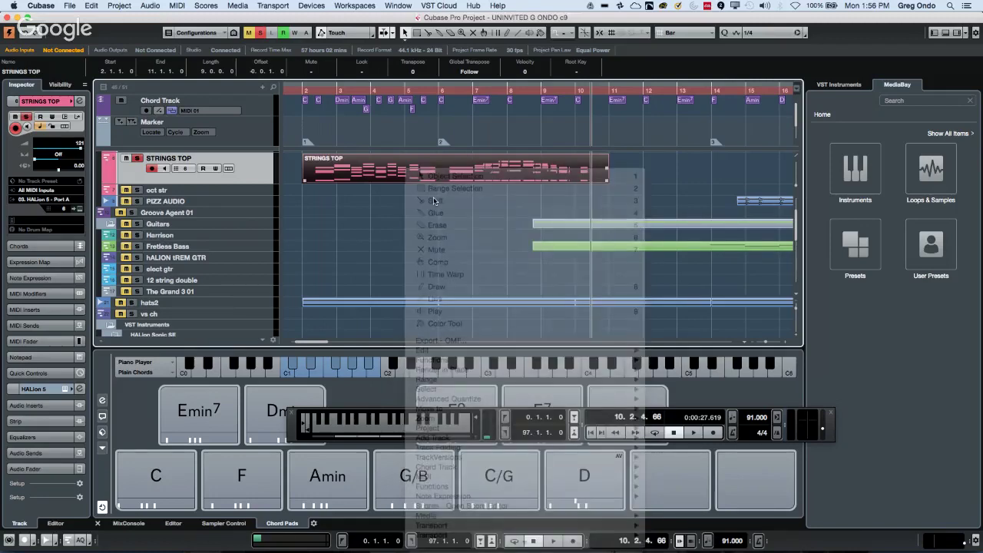
click(436, 174)
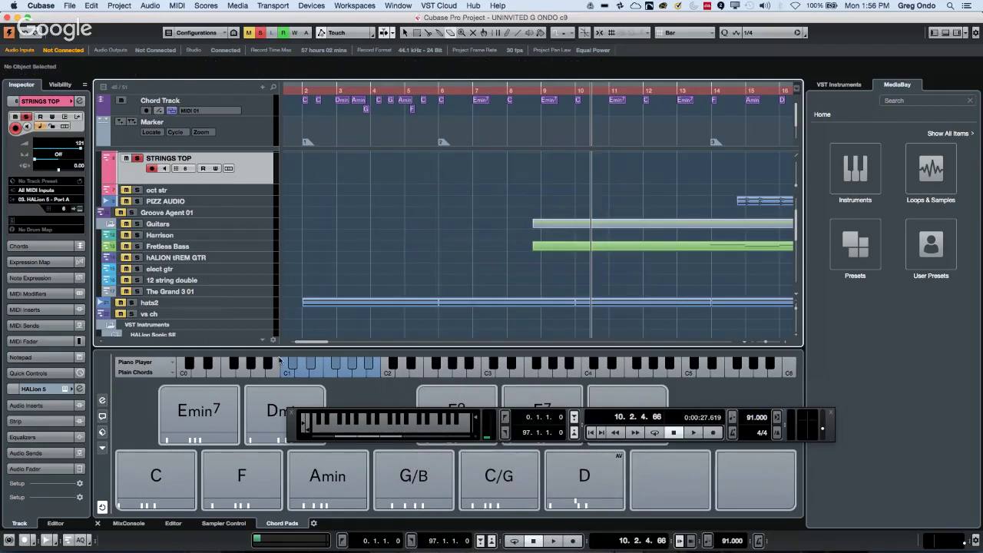
- Play a short progression through the Amin and F chord pads on STRINGS TOP, keeping the Piano Player on Plain Chords
click(136, 372)
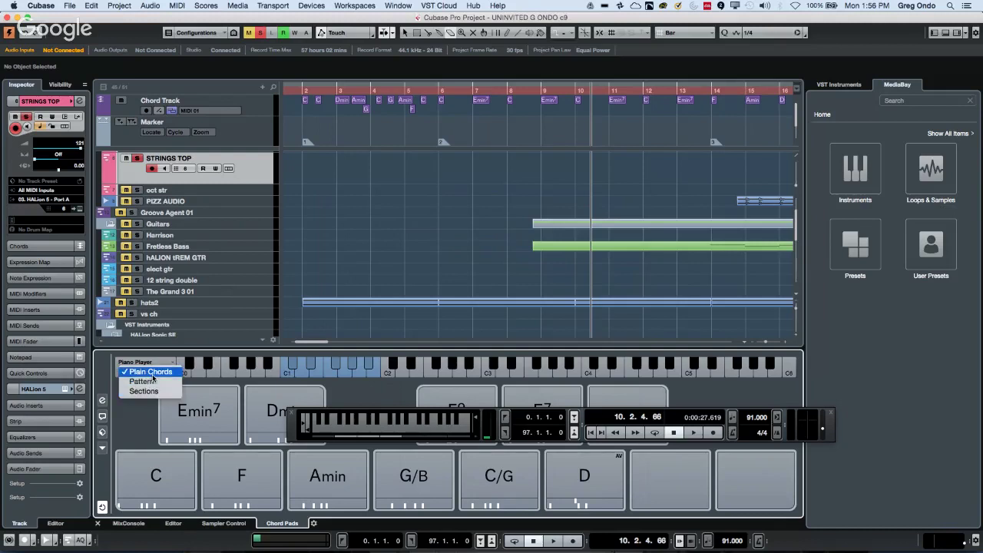
click(199, 336)
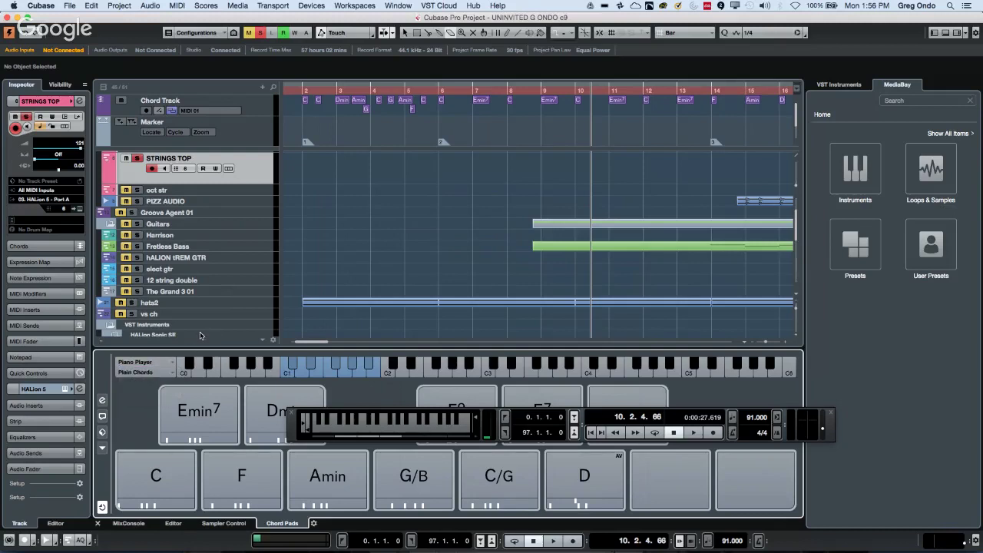
click(348, 250)
key(e)
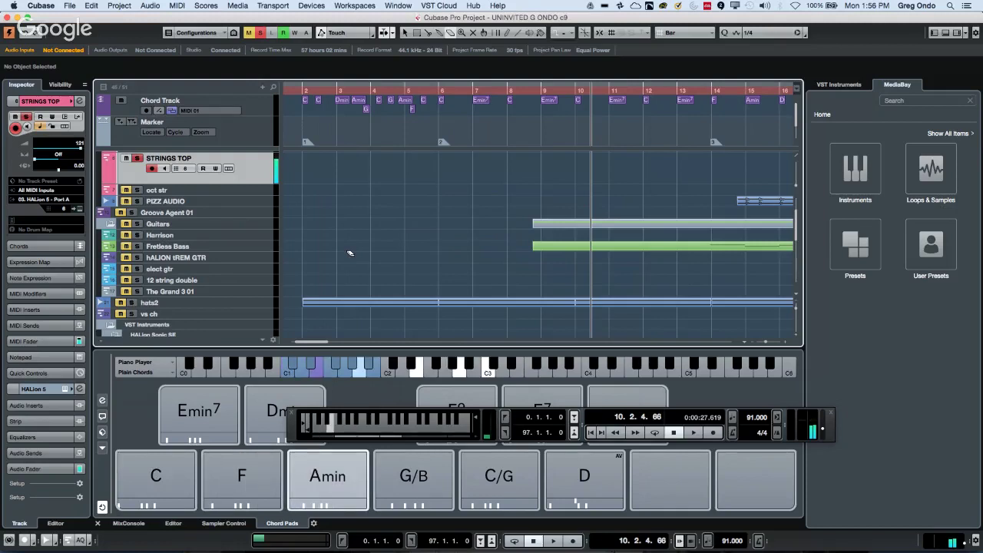
key(r)
key(e)
key(w)
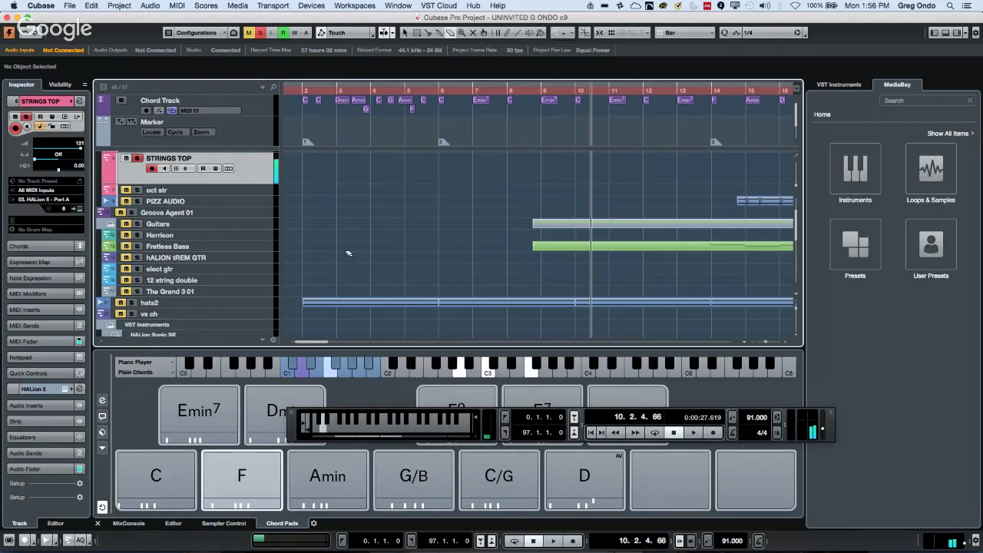
key(q)
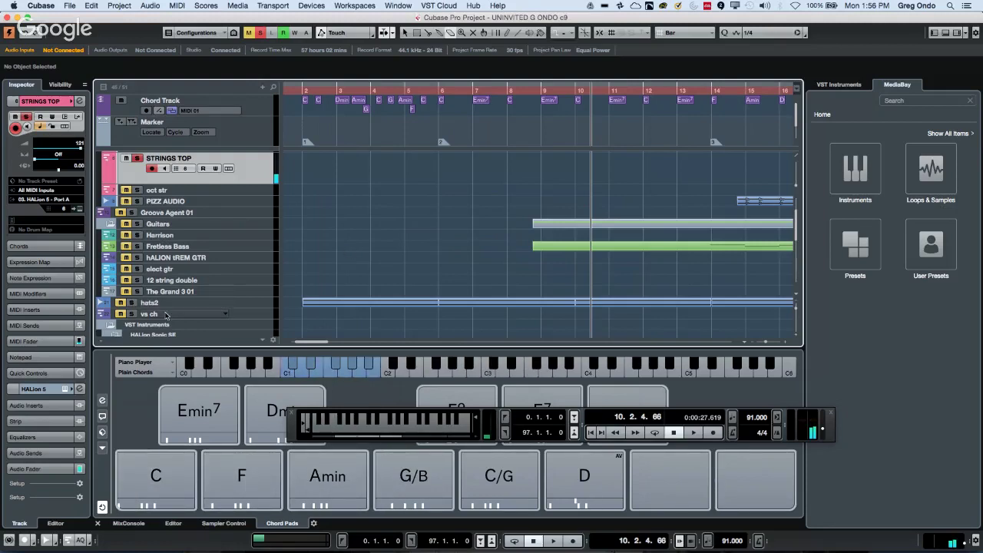
- Set the Chord Pads' Piano Player mode to Sections
click(150, 371)
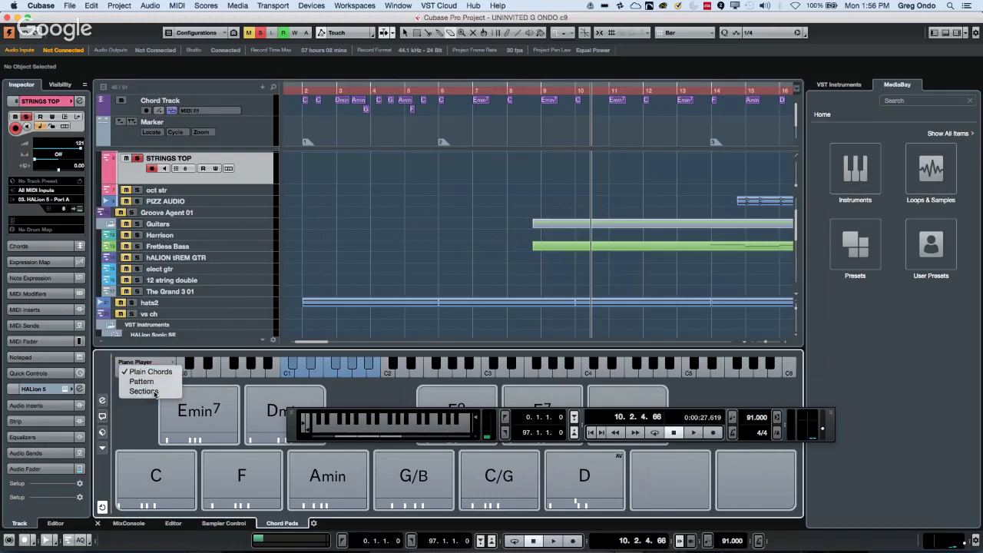
click(153, 393)
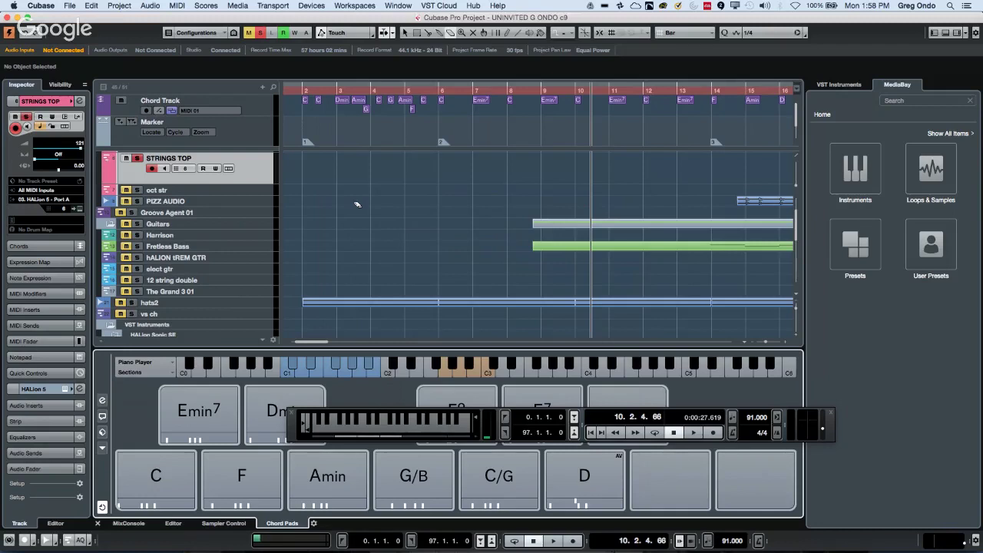
- Create a new empty project in the default location
click(69, 7)
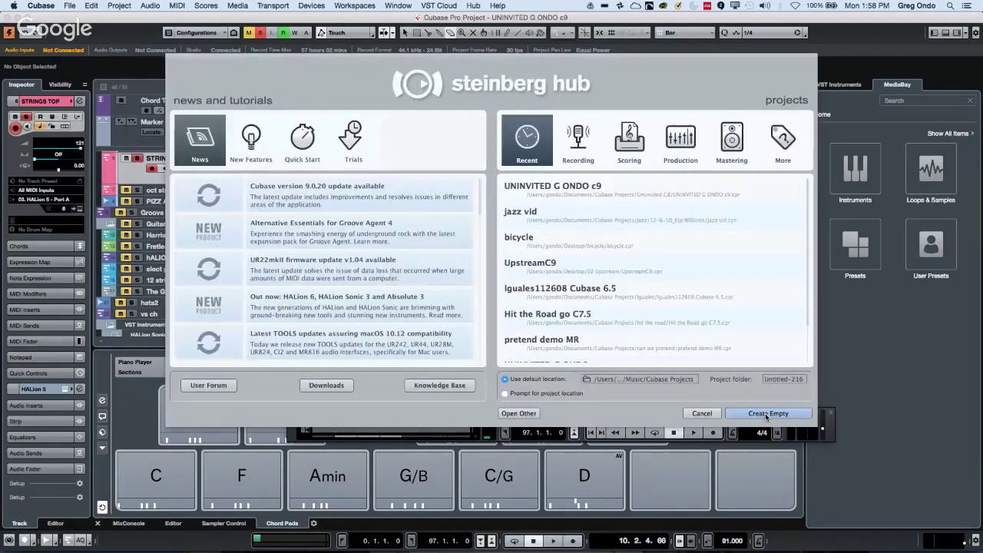
click(765, 415)
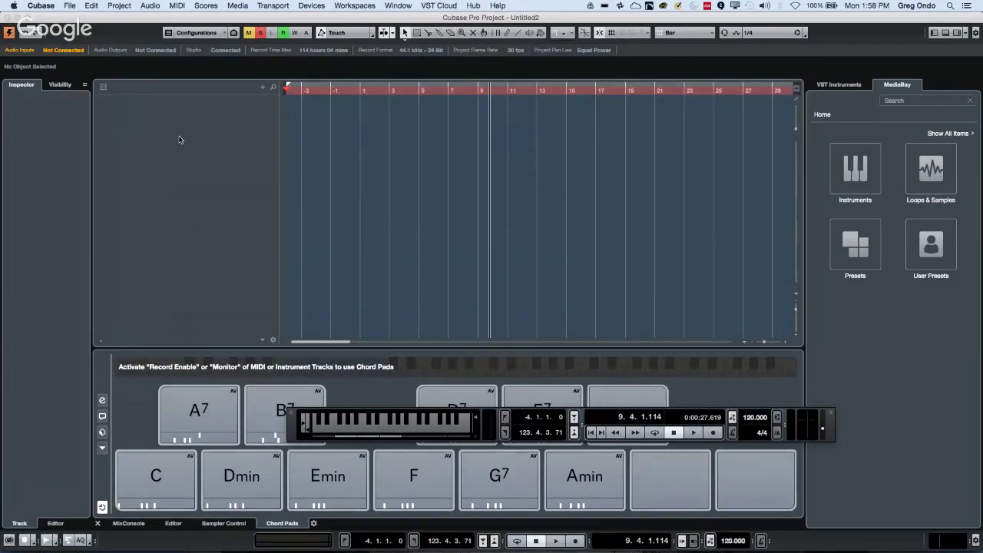
- Add three stereo audio tracks routed to Stereo Out and deactivate all mute states in the project
click(181, 144)
right_click(181, 144)
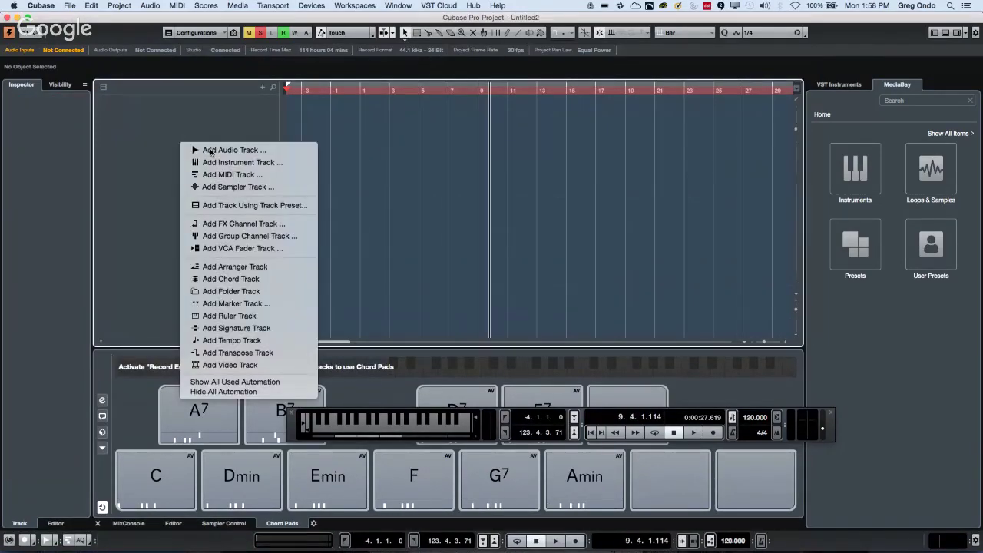
click(209, 151)
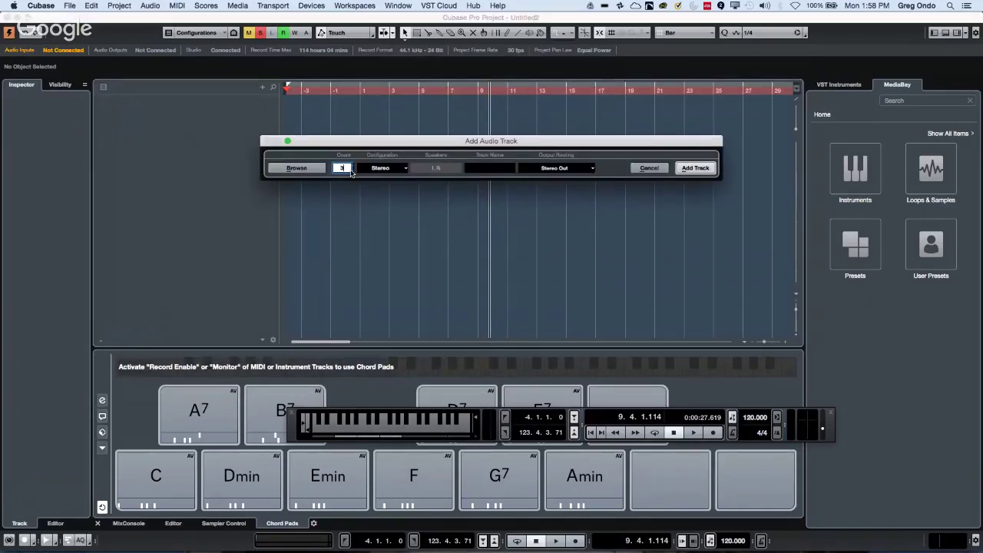
key(Return)
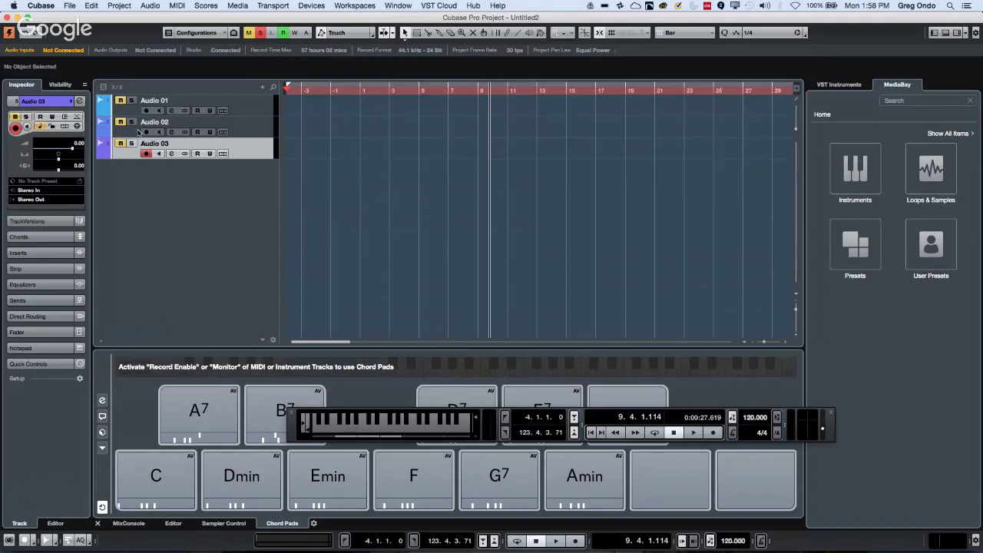
click(260, 46)
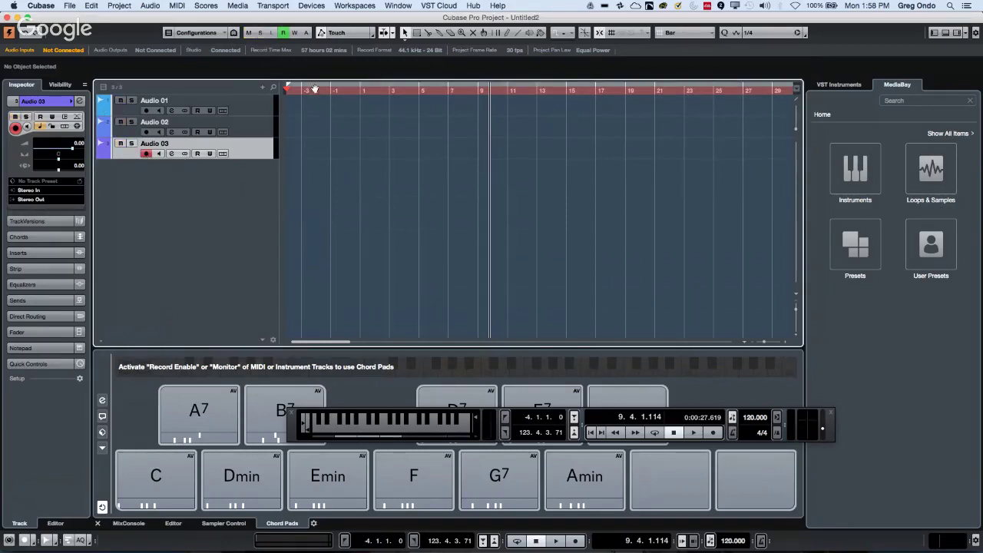
- Record from the project start on Audio 03, arming Audio 02 and Audio 01 during the take, and stop at about bar 2
drag(314, 89, 271, 98)
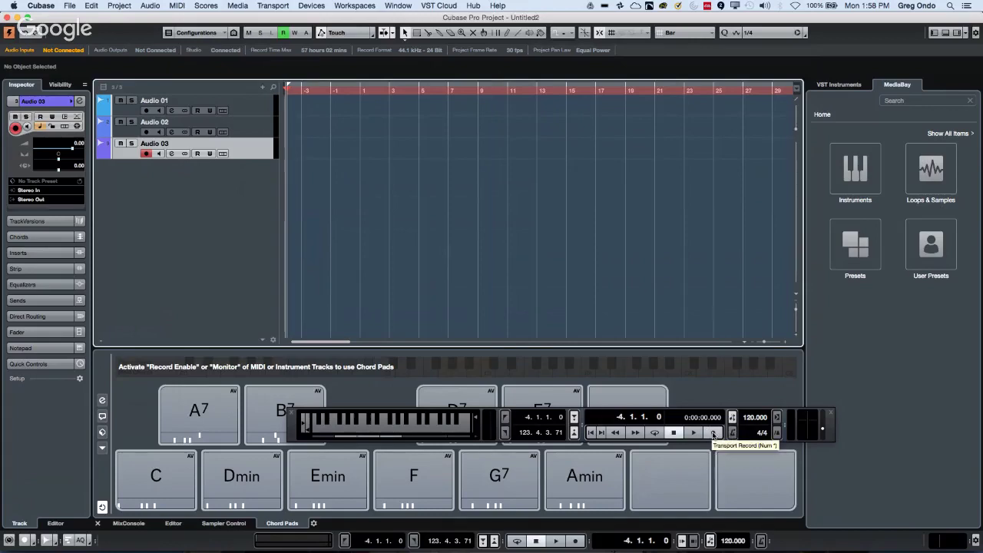
click(714, 432)
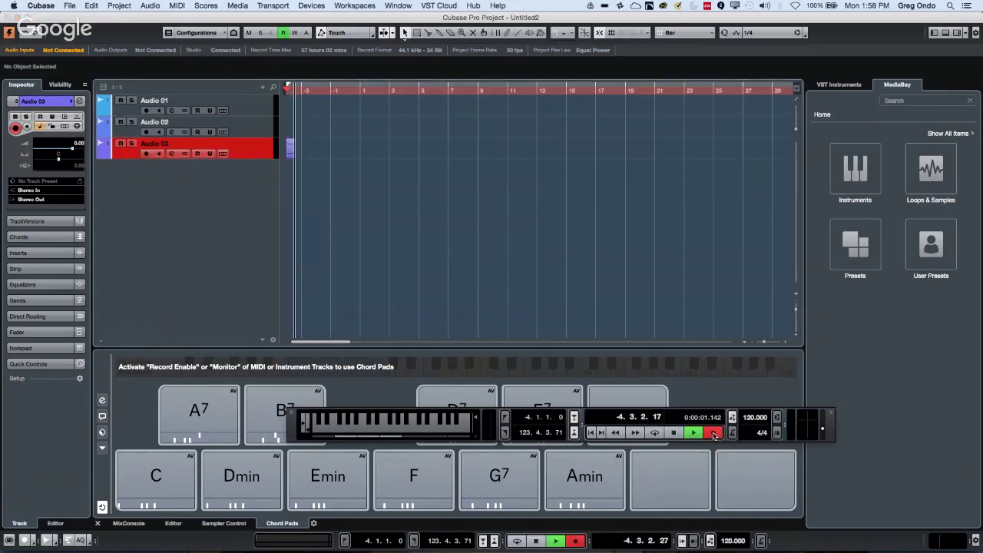
click(146, 131)
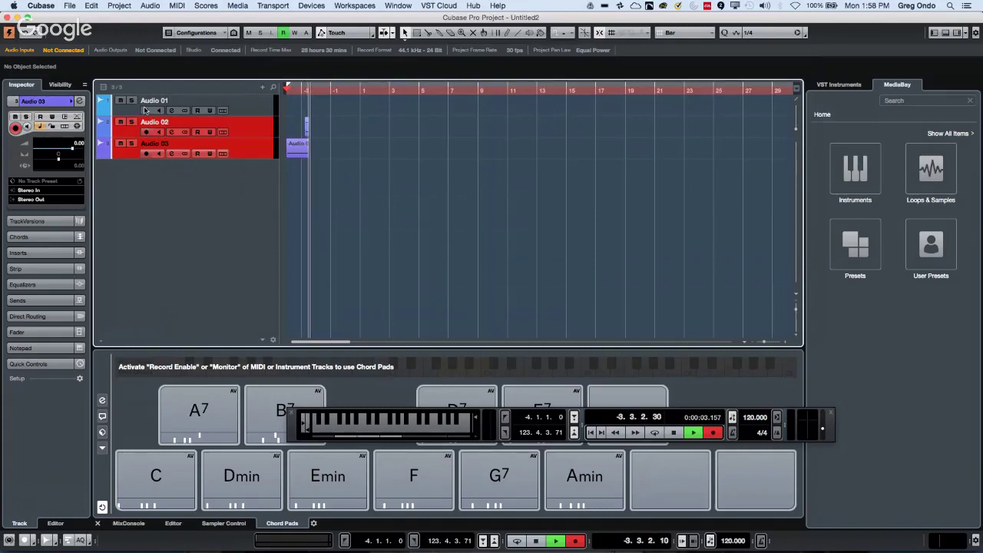
click(146, 109)
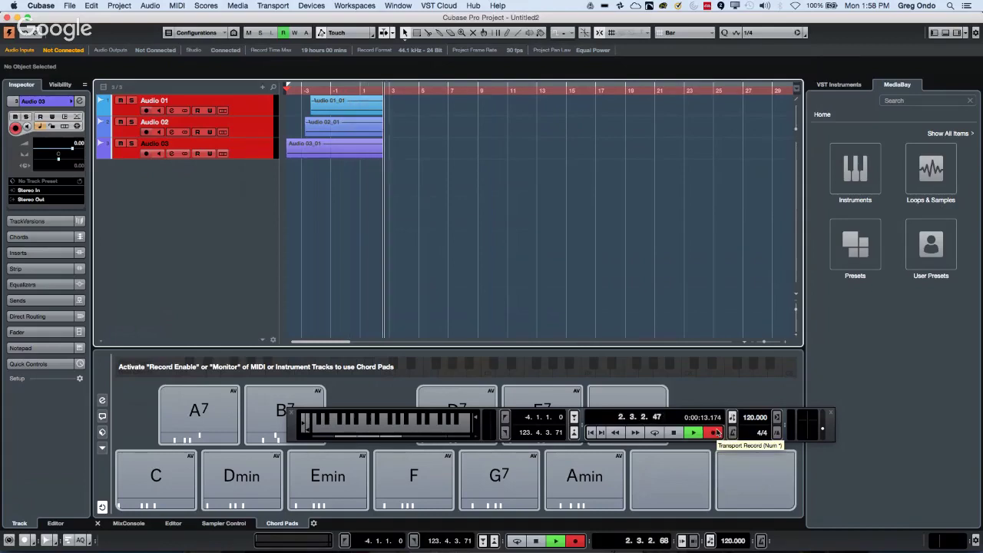
key(space)
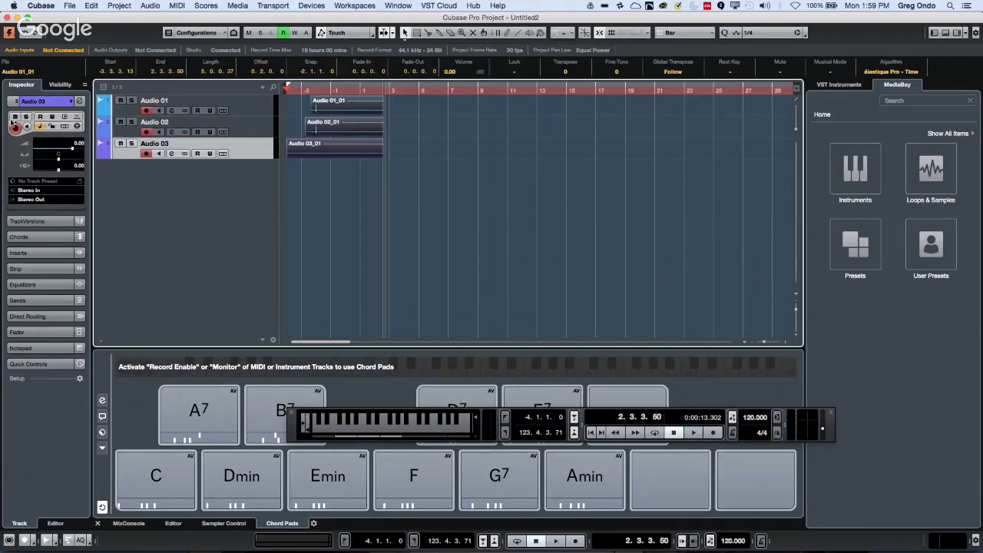
- Rename the recorded event on the Audio 01 track as kick
click(33, 71)
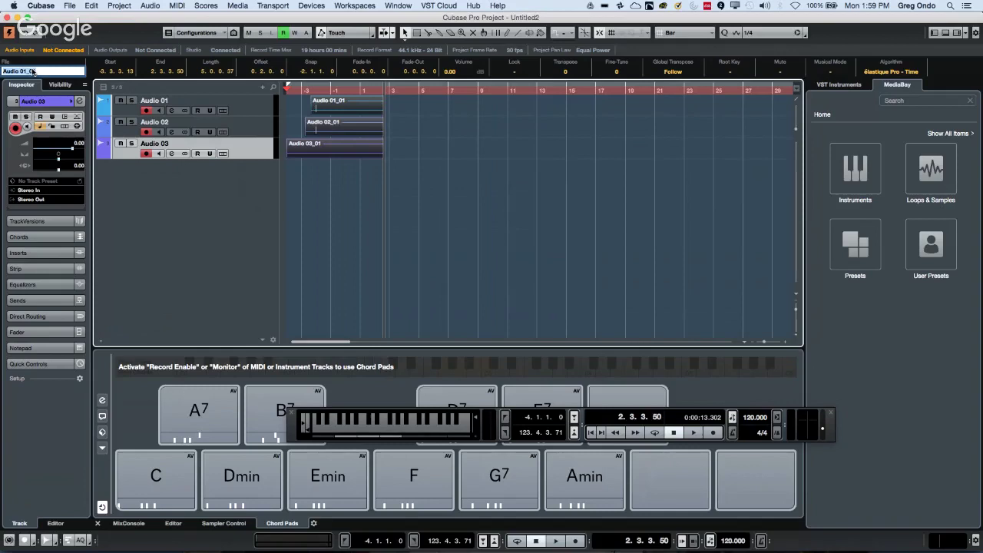
text(kick)
key(Return)
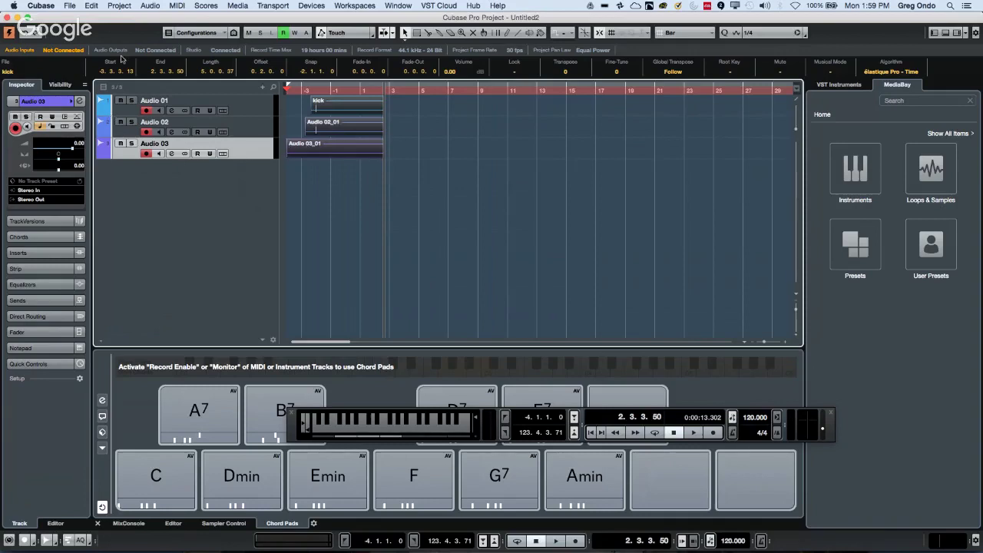
- Rename the recorded event on the Audio 02 track as snare
click(331, 125)
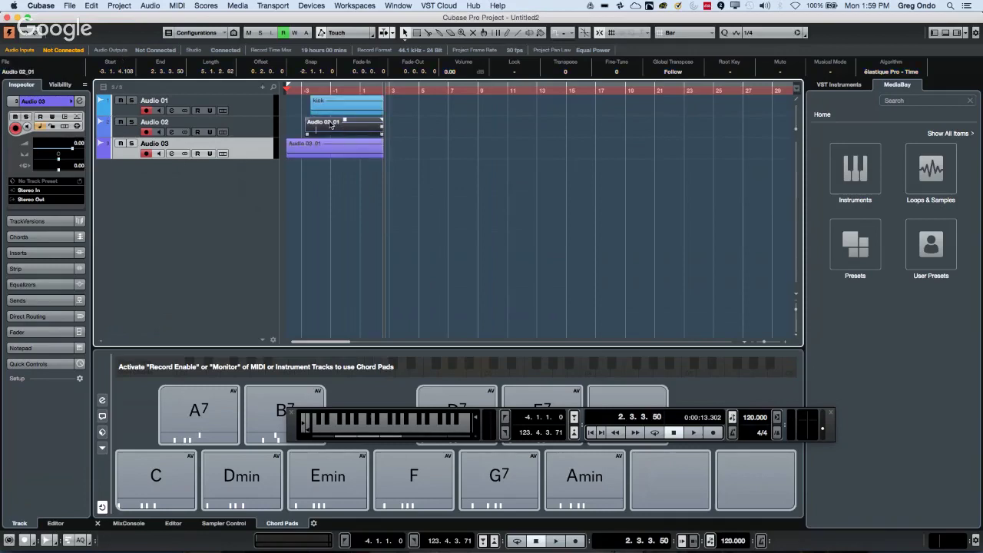
click(31, 71)
text(4)
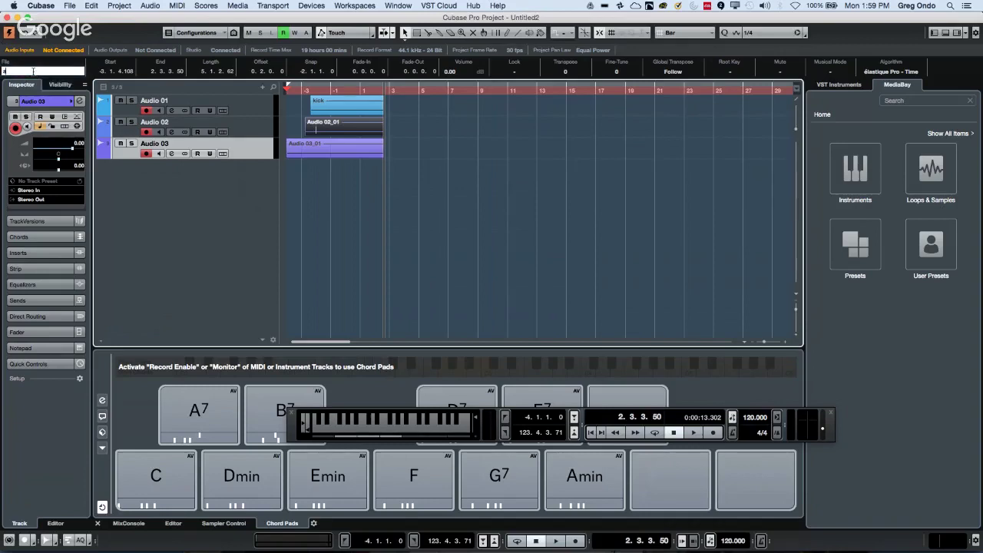
text(nare)
key(Return)
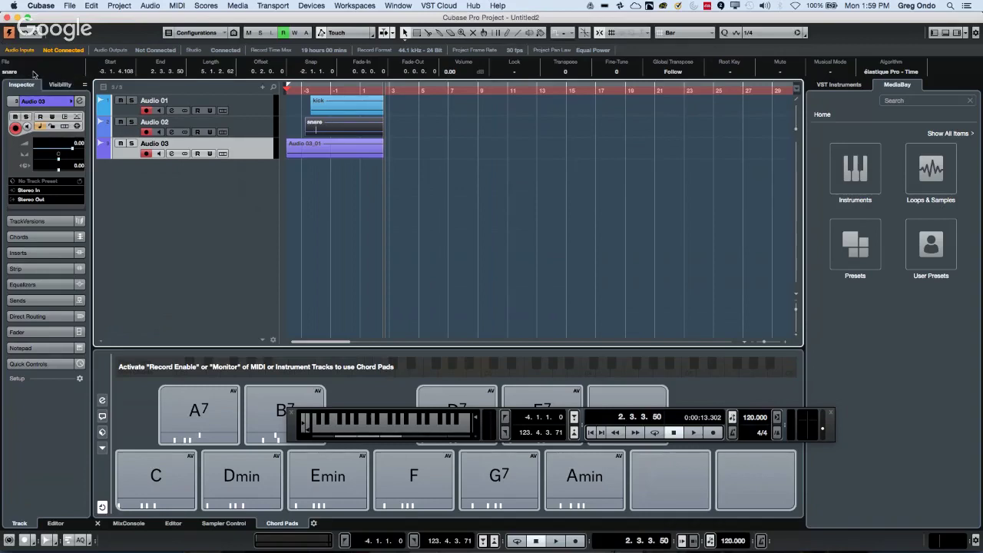
- Rename the recorded event on the Audio 03 track as hat
click(315, 154)
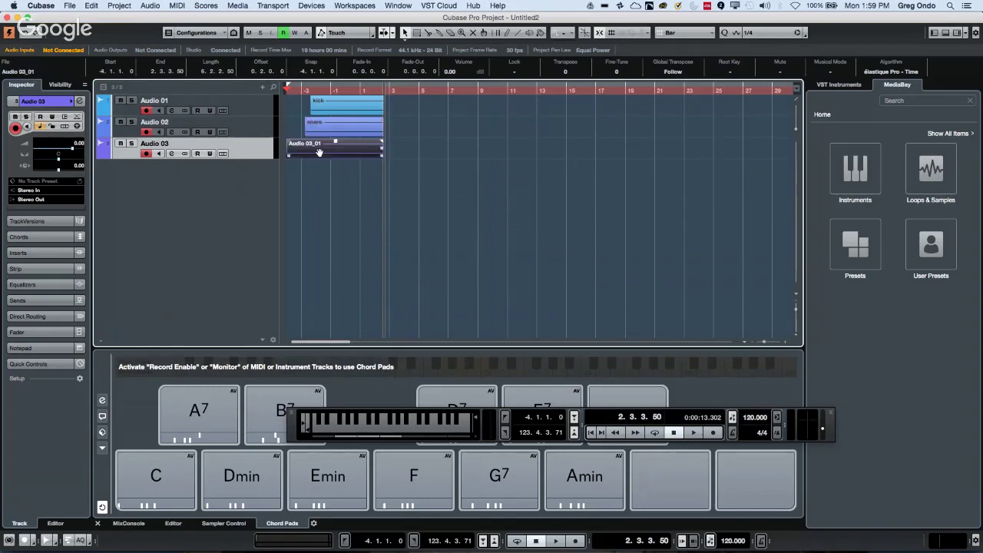
click(34, 72)
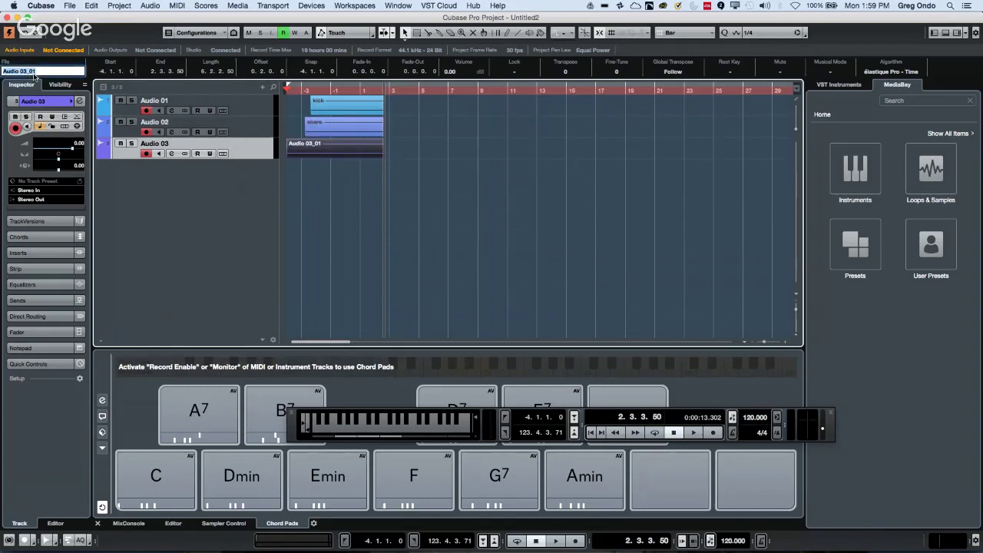
text(hat)
key(Return)
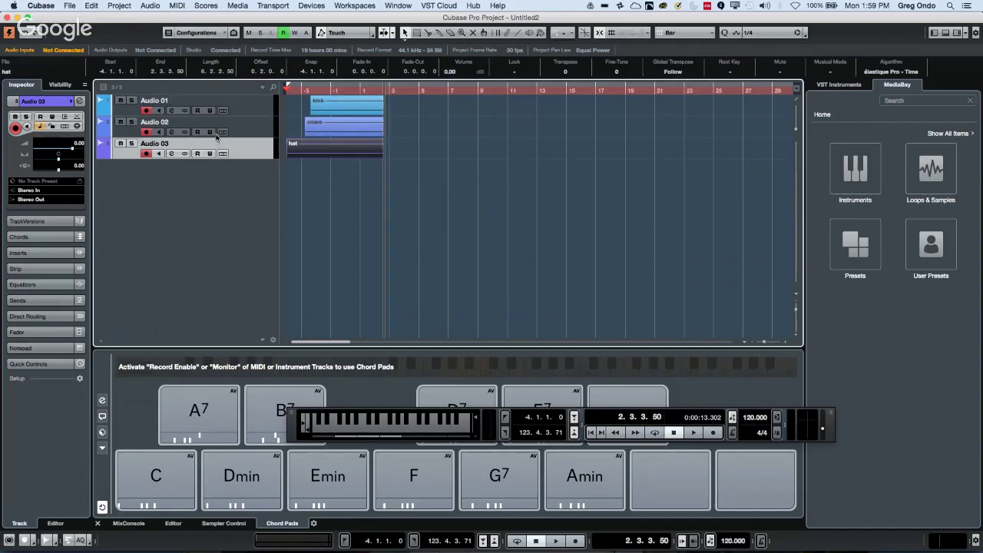
- Choose the Object Selection tool for working on the recorded events
click(358, 126)
right_click(367, 112)
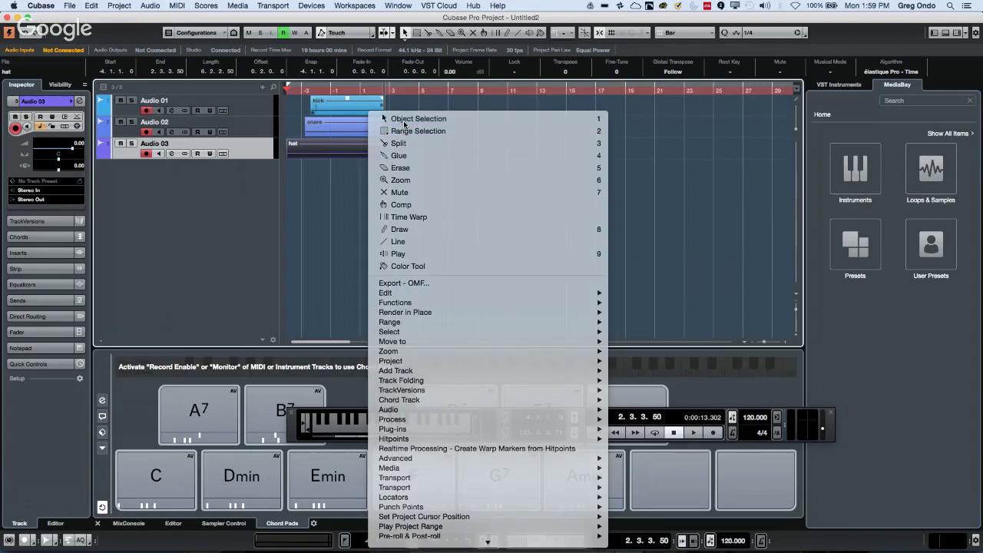
click(410, 119)
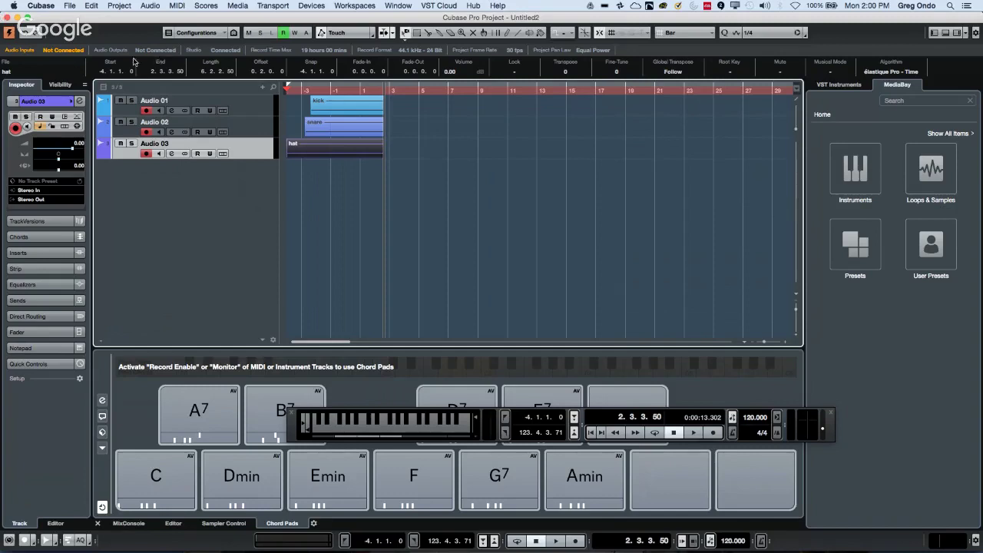
- Load HALion Sonic SE as a VST instrument with an assigned MIDI track and close its plug-in window
click(826, 85)
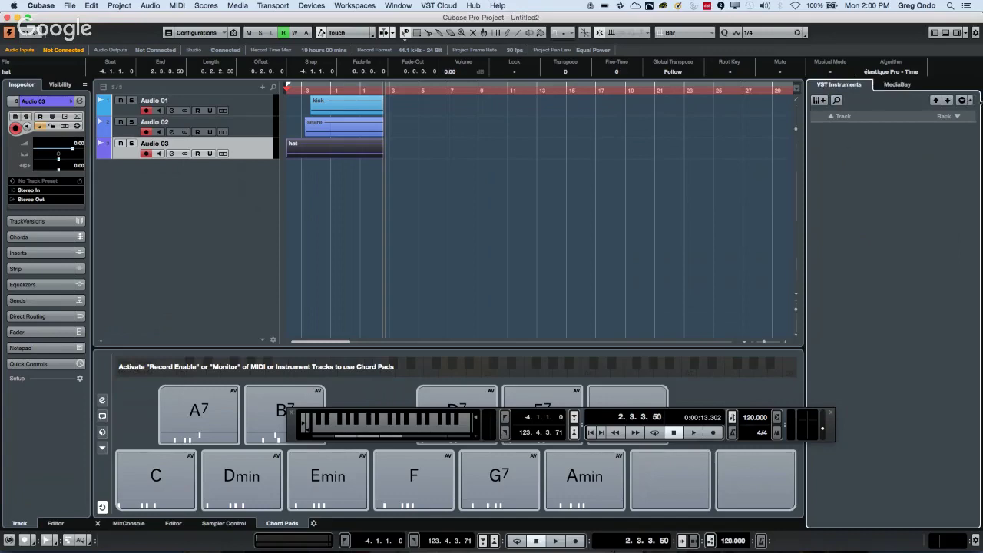
click(957, 117)
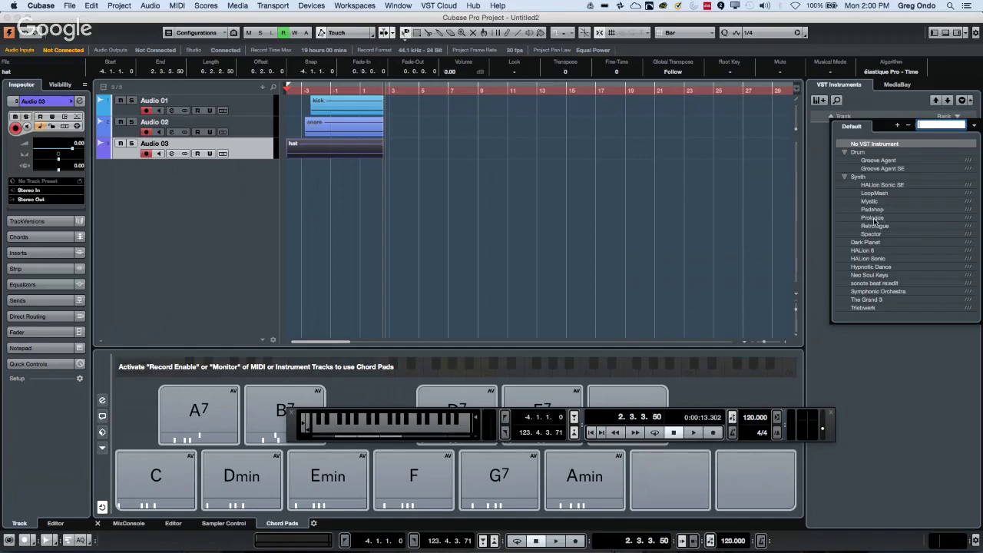
click(887, 188)
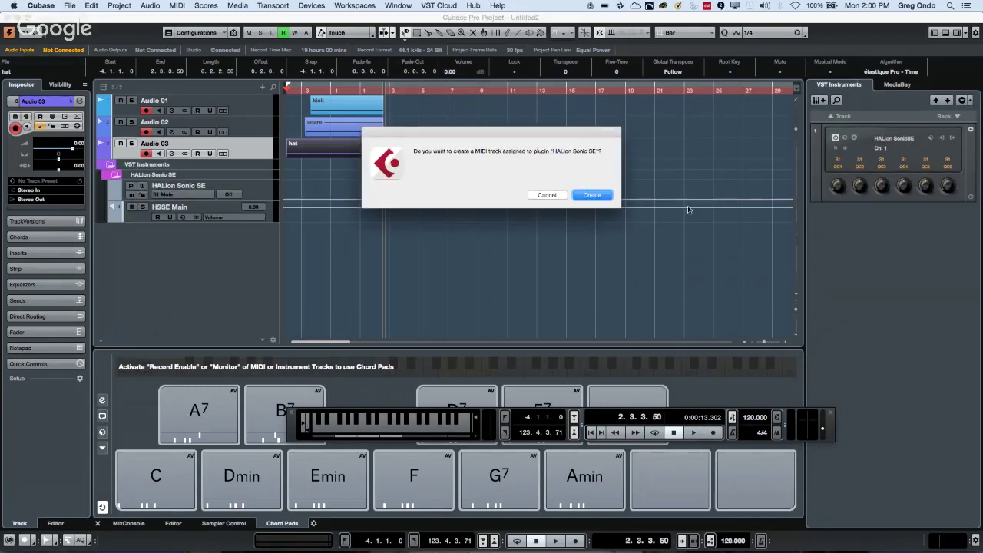
click(590, 196)
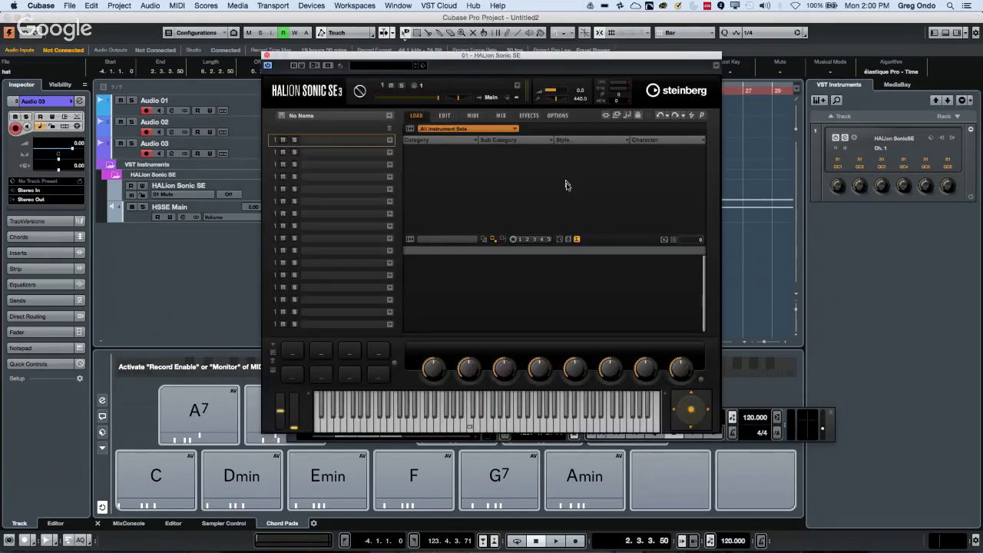
click(265, 55)
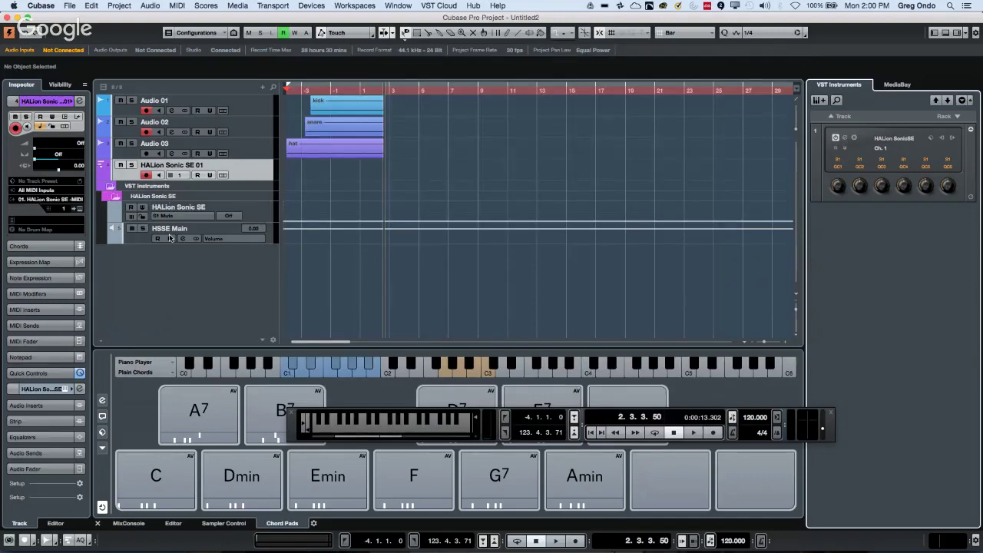
- Remove HALion Sonic SE from the instrument rack by setting No VST Instrument, discarding its changes
click(891, 141)
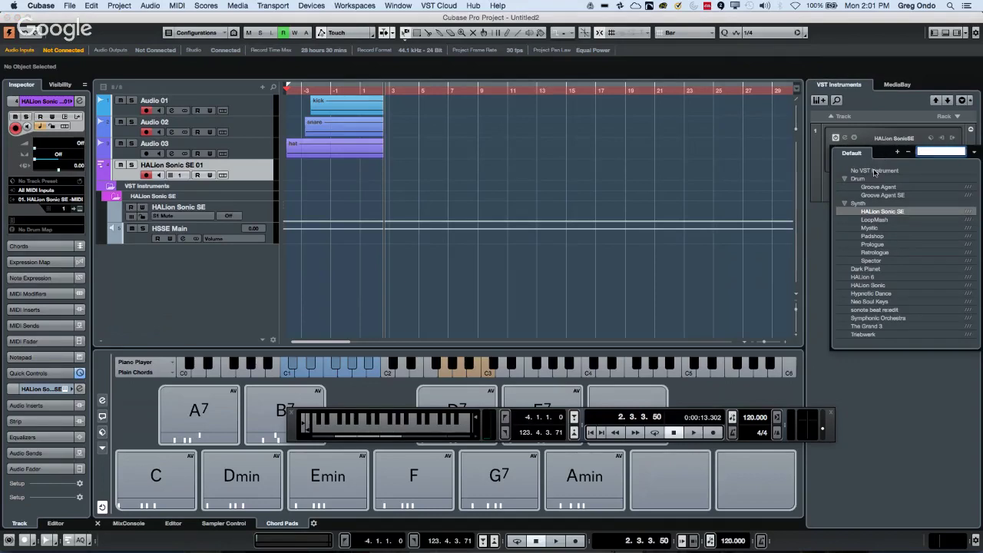
click(874, 170)
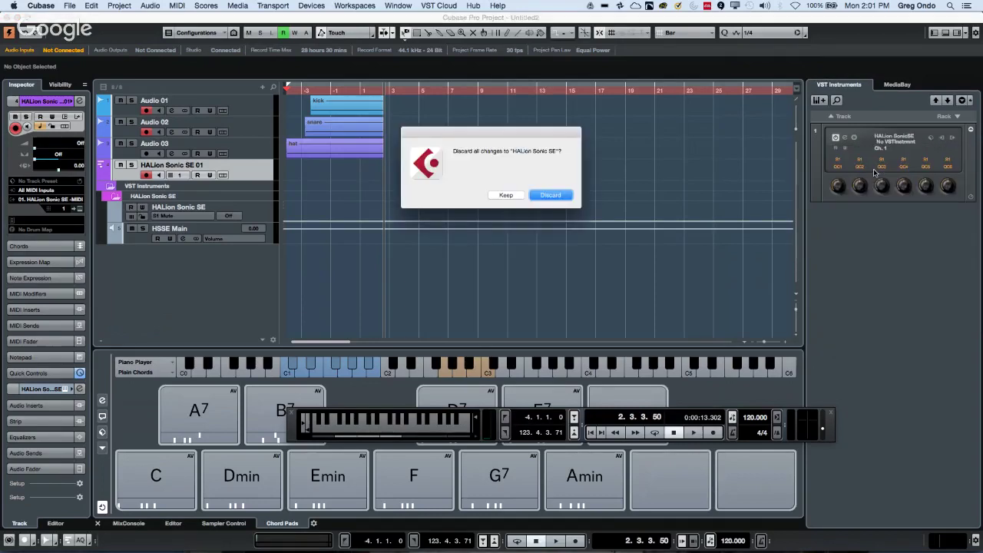
click(559, 194)
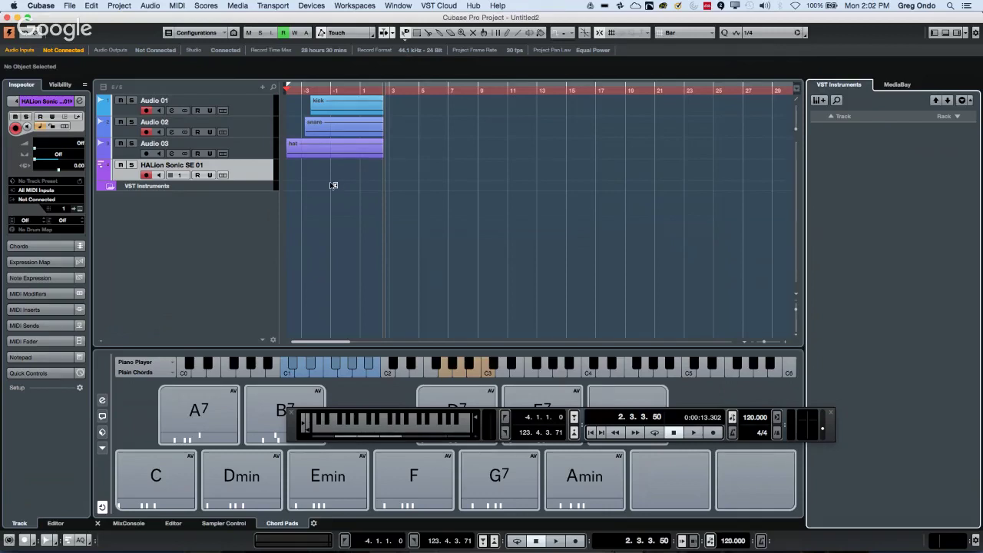
- Open the MixConsole for the untitled project and enlarge its window to fill the screen
key(F3)
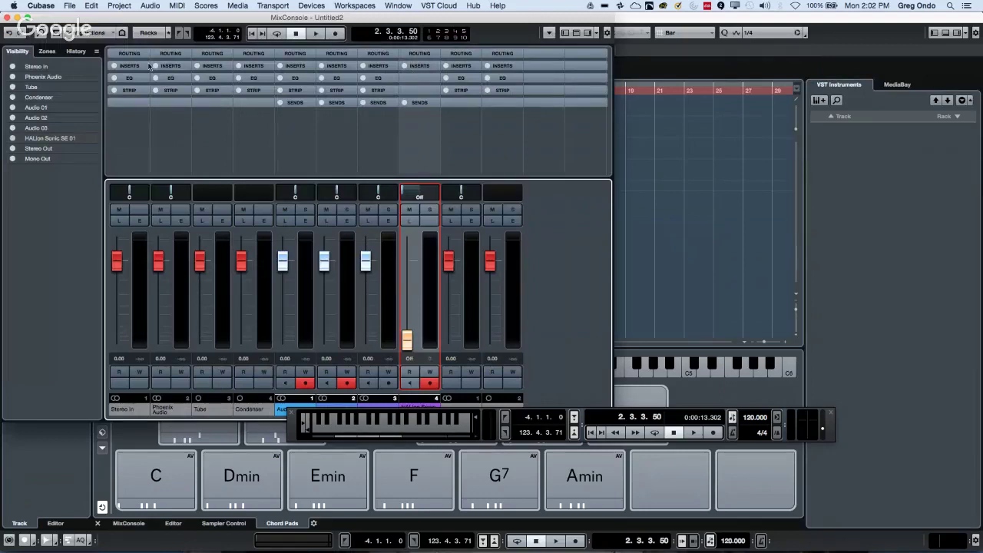
click(29, 17)
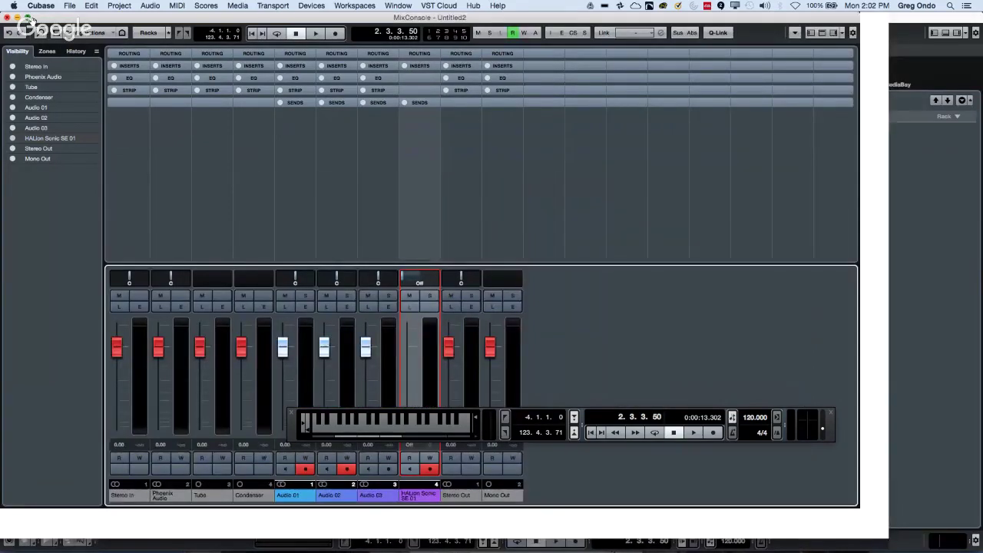
- Switch to the UNINVITED project window and add a project workspace named arrange
click(399, 6)
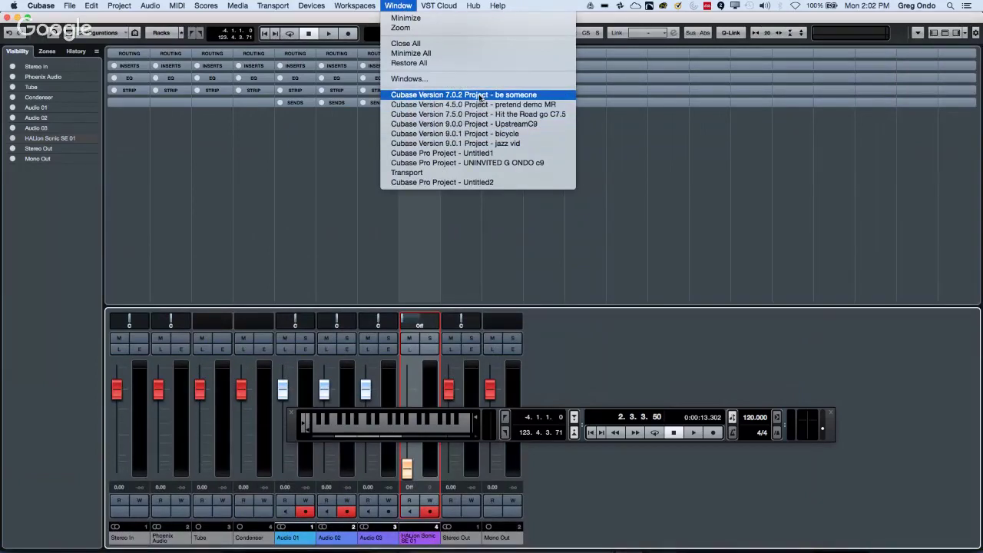
click(493, 162)
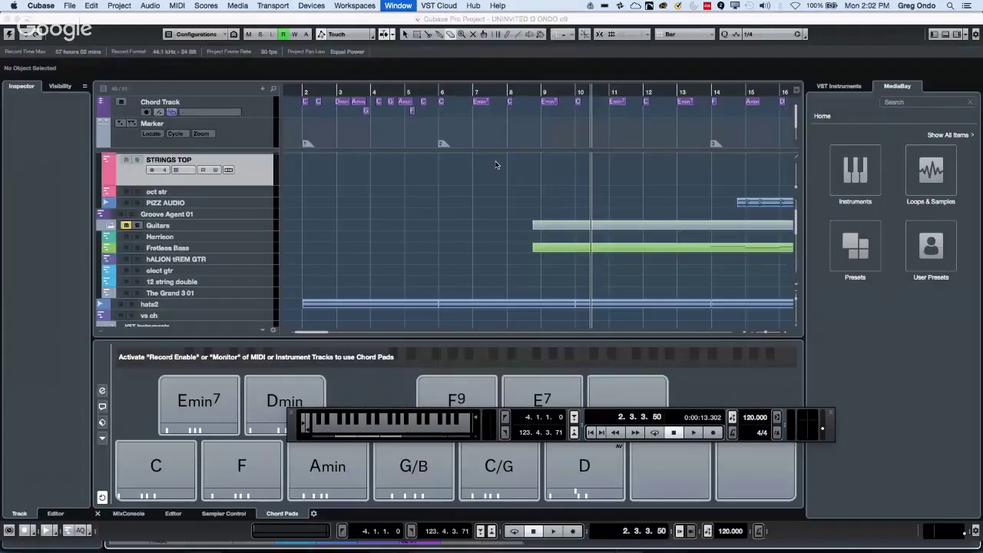
click(354, 6)
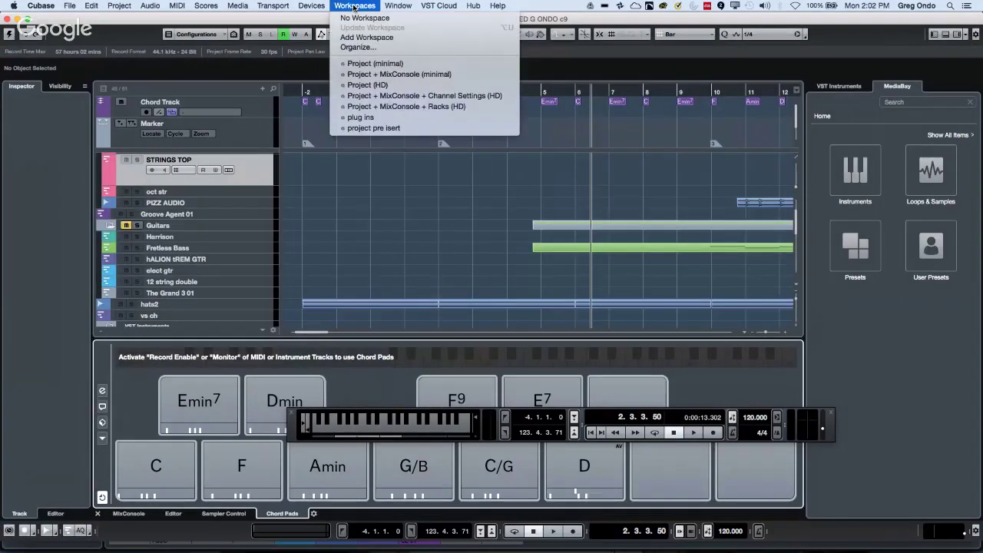
click(392, 37)
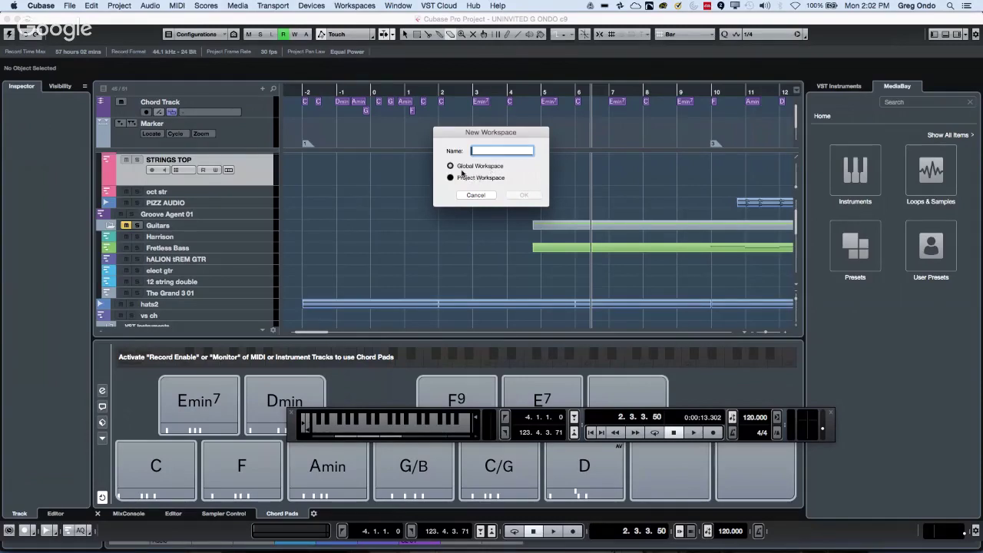
click(484, 176)
click(491, 150)
text(arrange)
key(Return)
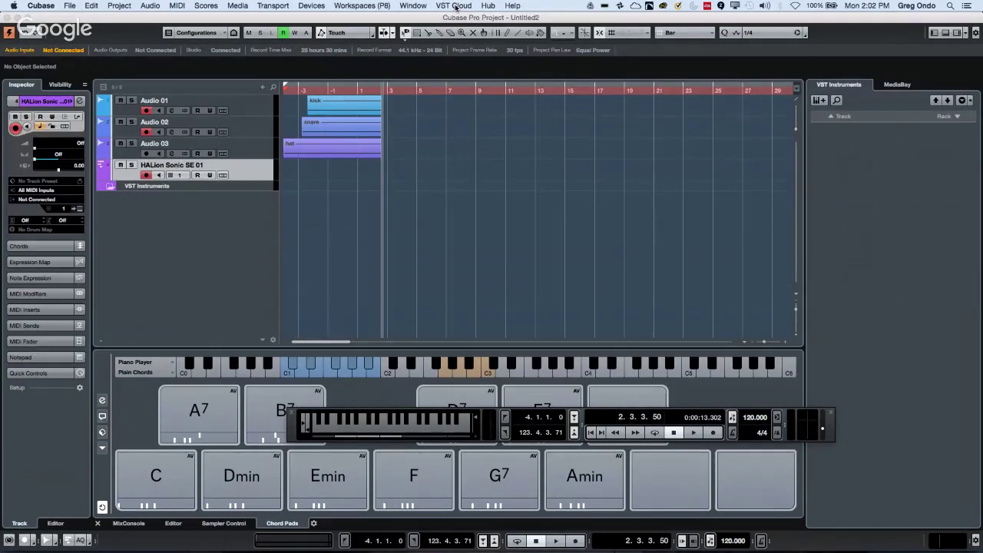
- Apply the arrange project workspace in the untitled project
click(443, 7)
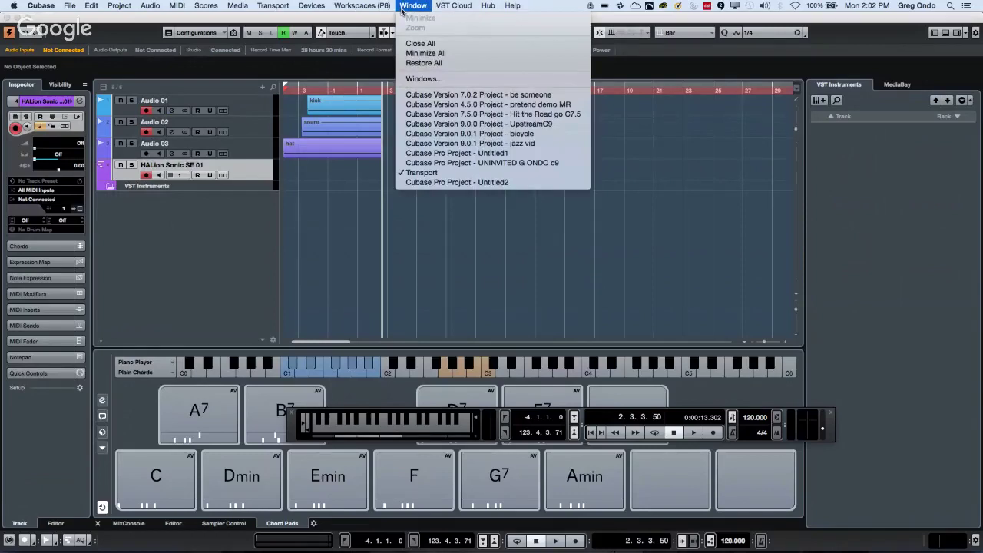
mouse_move(341, 7)
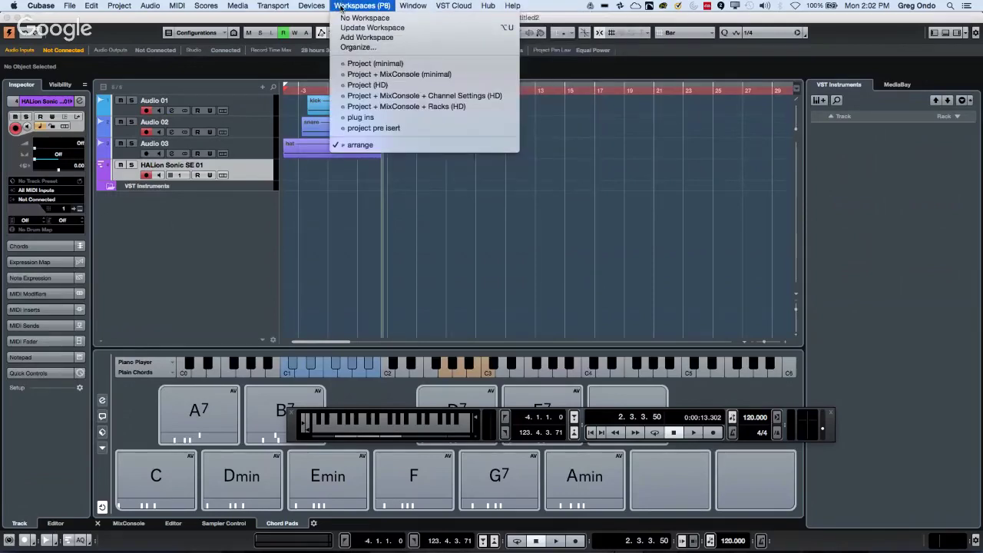
click(402, 147)
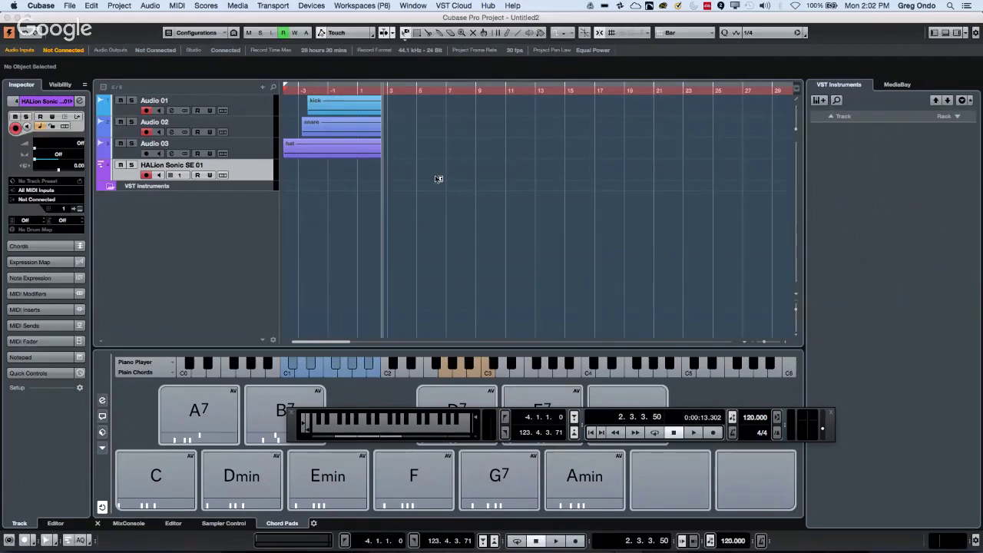
- Open the MixConsole and add a global workspace named mixer
key(F3)
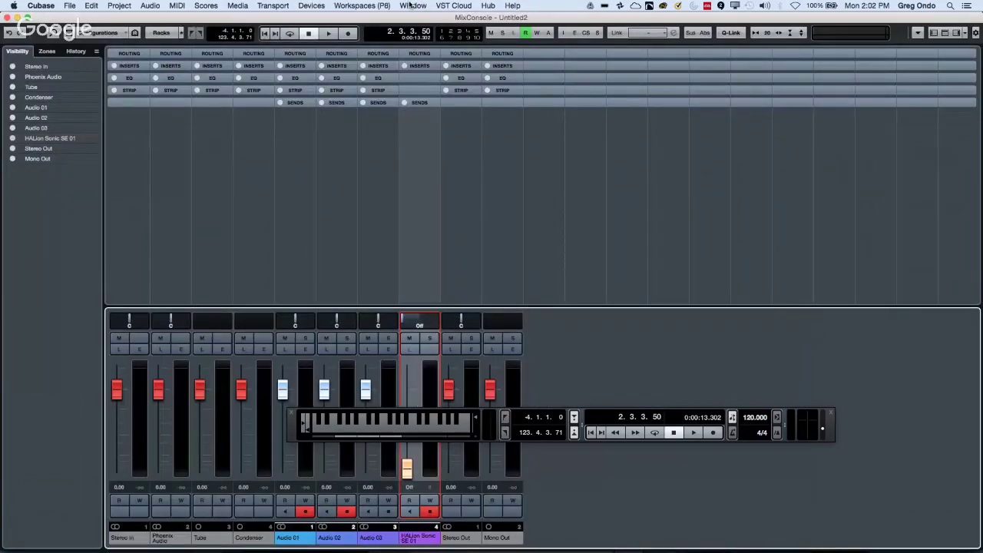
click(374, 6)
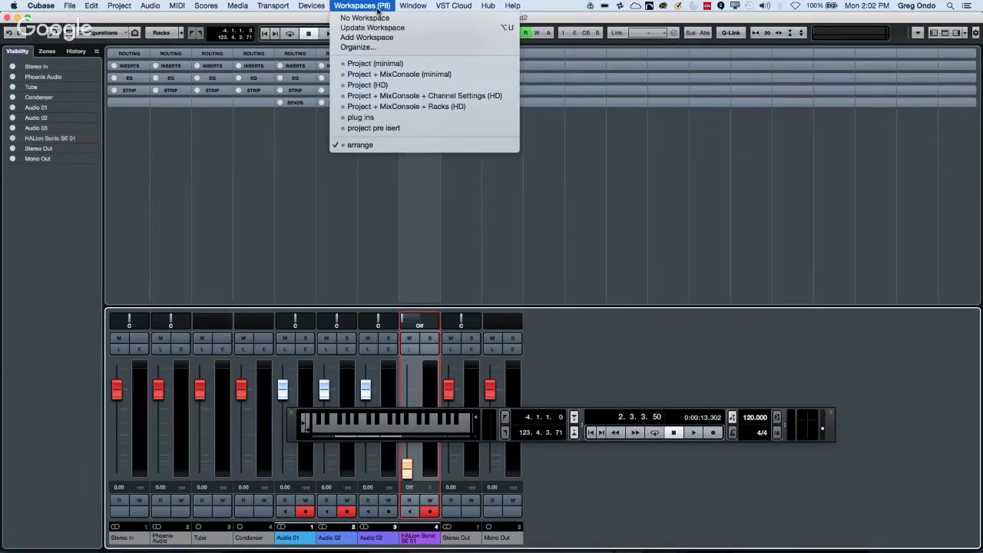
click(382, 38)
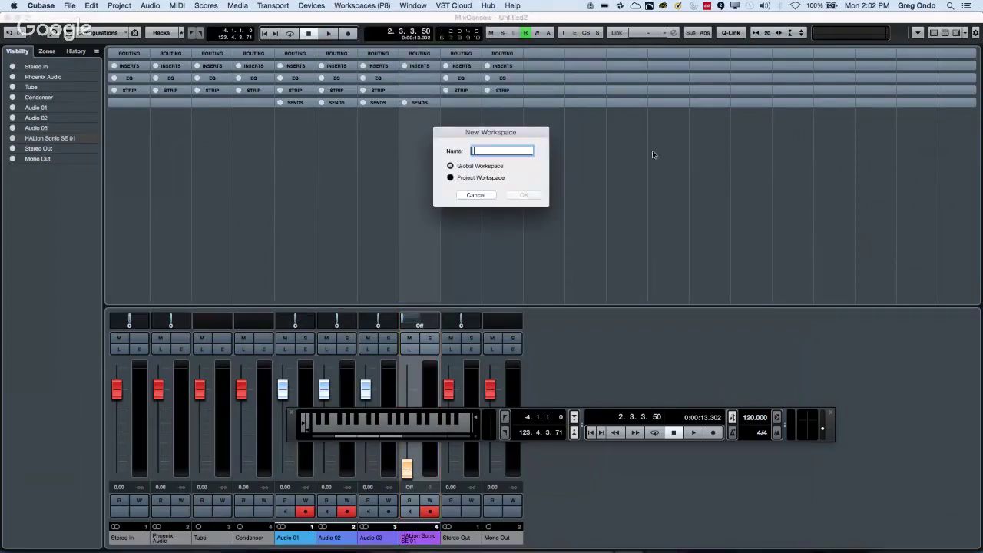
text(mi)
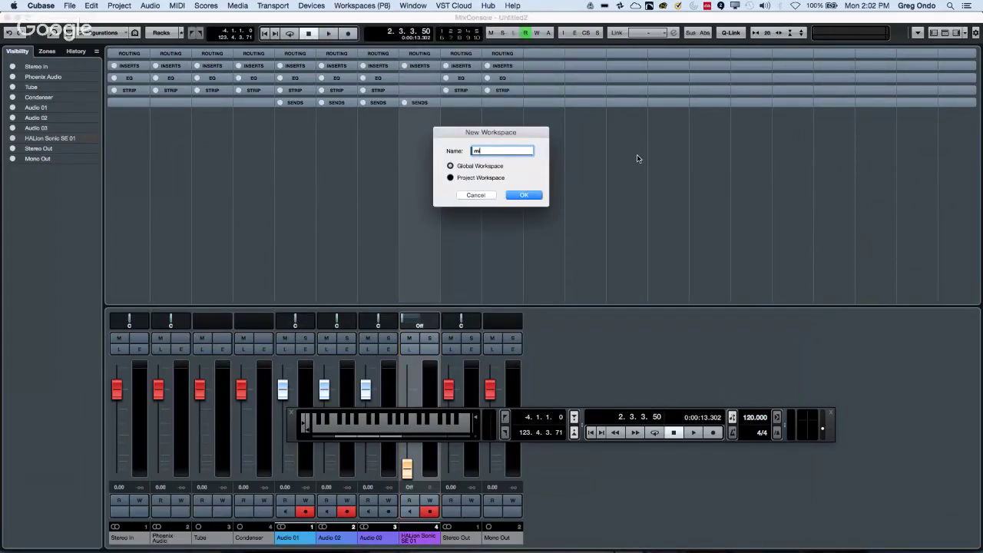
text(xcr)
key(Return)
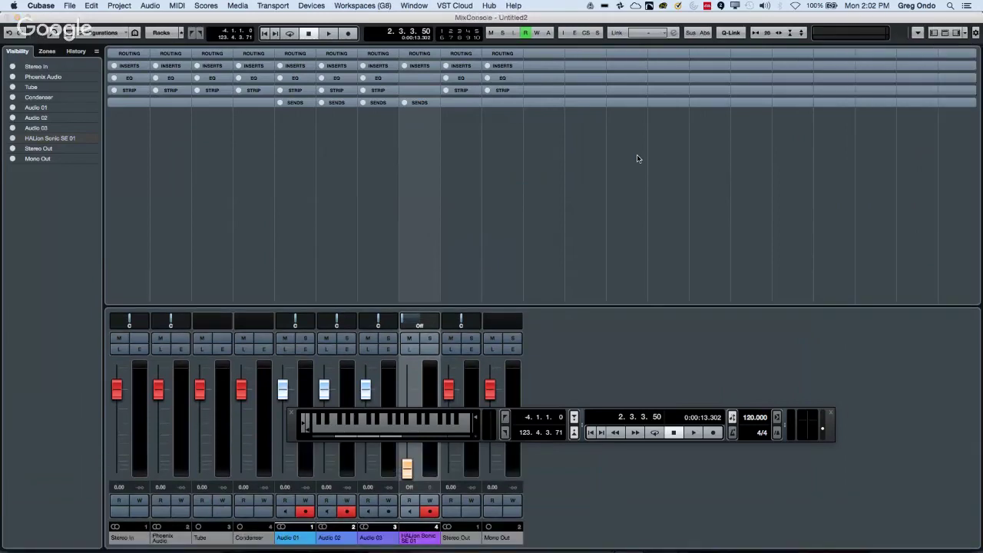
- Open the Workspaces Organizer, recall the arrange project workspace from its list and close the organizer
click(357, 6)
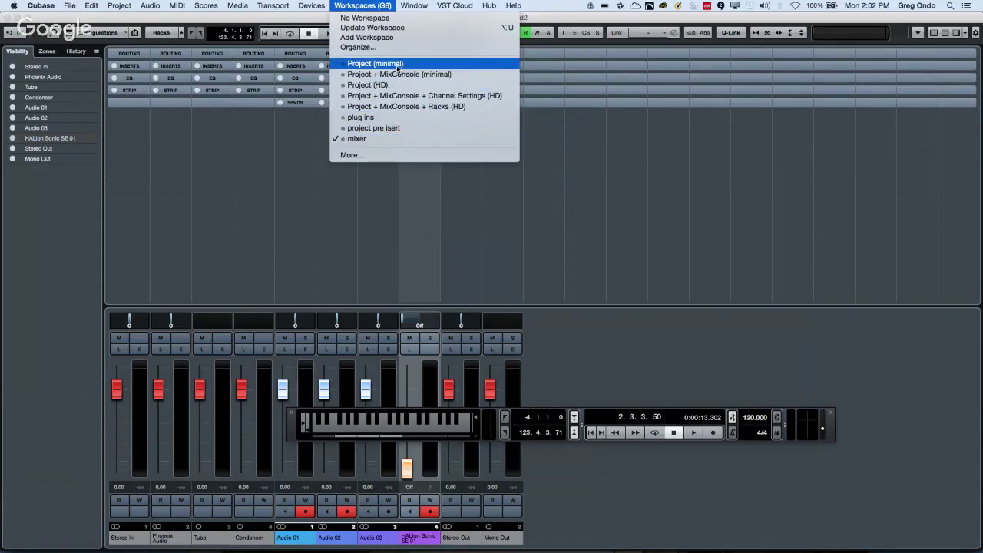
click(375, 154)
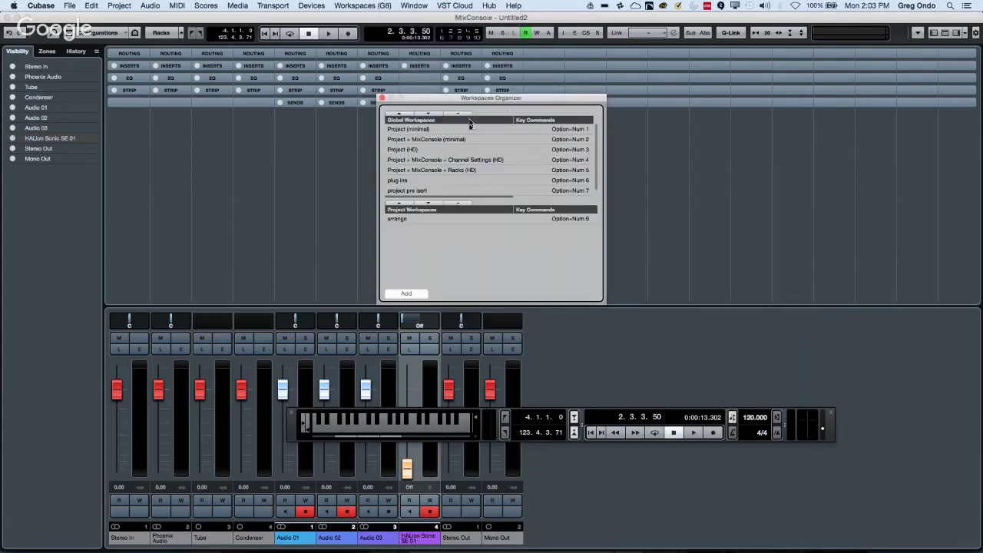
click(398, 218)
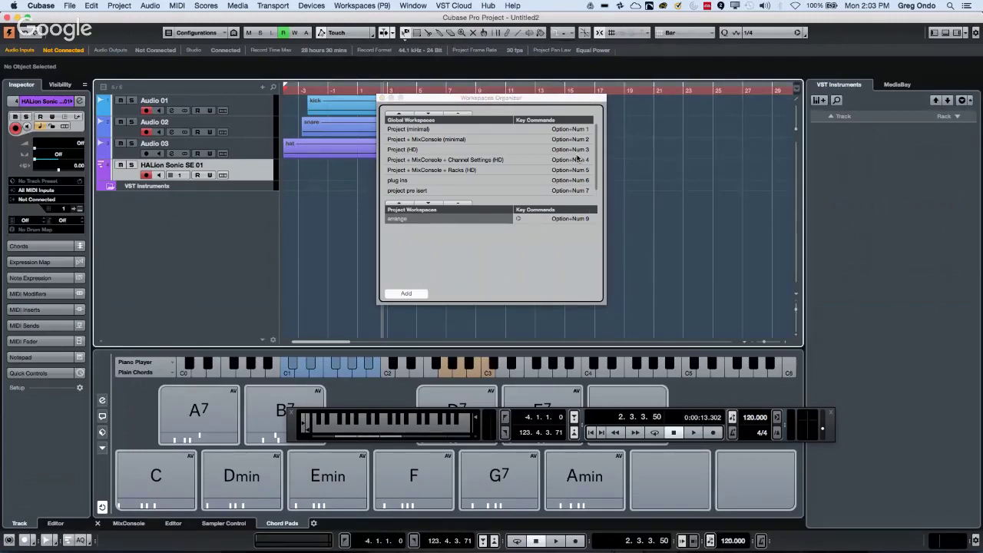
click(382, 97)
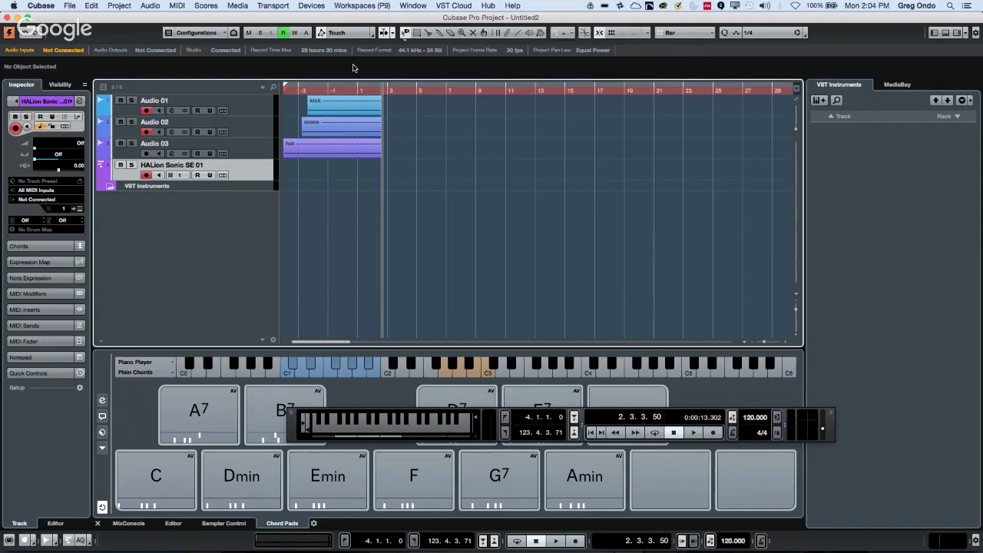
- Open and activate the project Groove Agent Se video.cpr from the Groove Agent SE folder in Cubase Projects
click(69, 8)
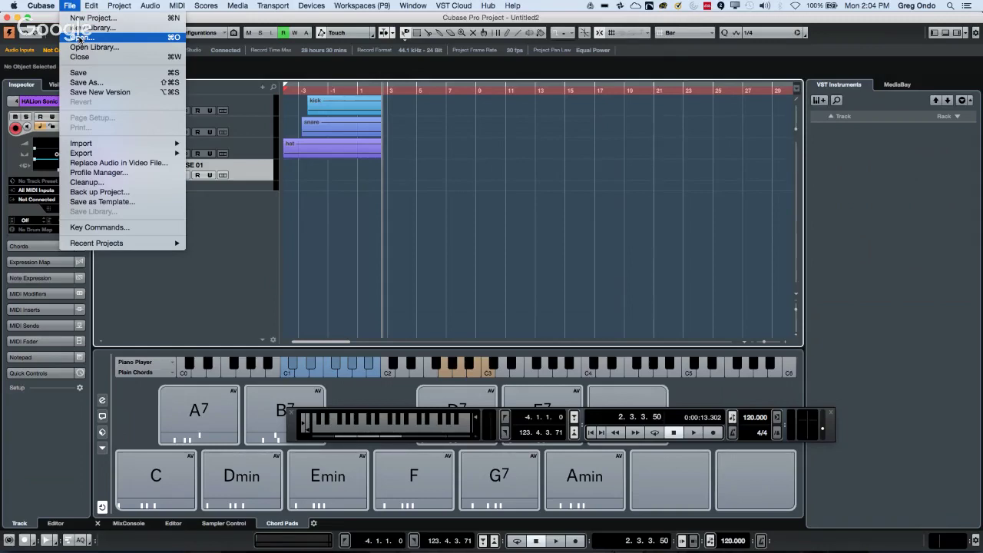
click(80, 36)
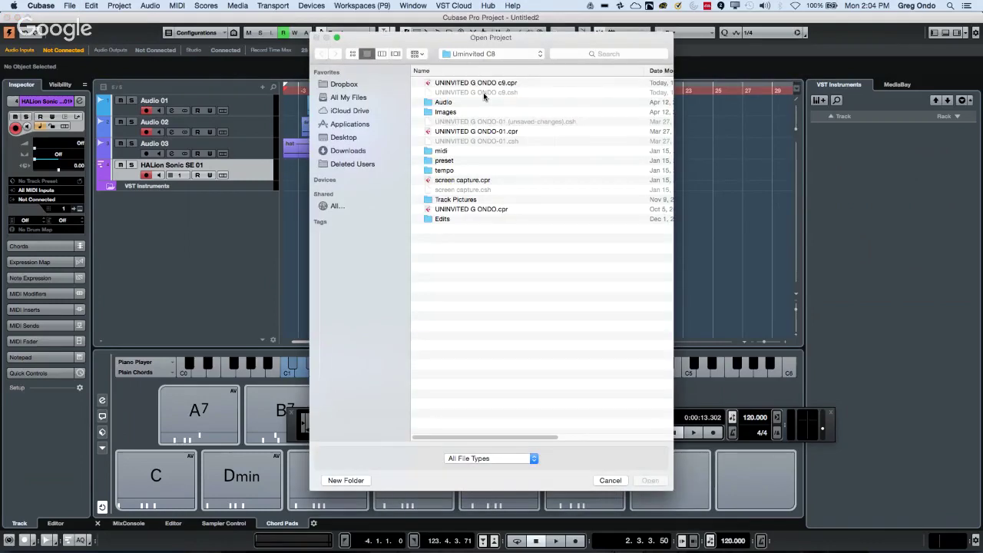
click(491, 54)
click(472, 64)
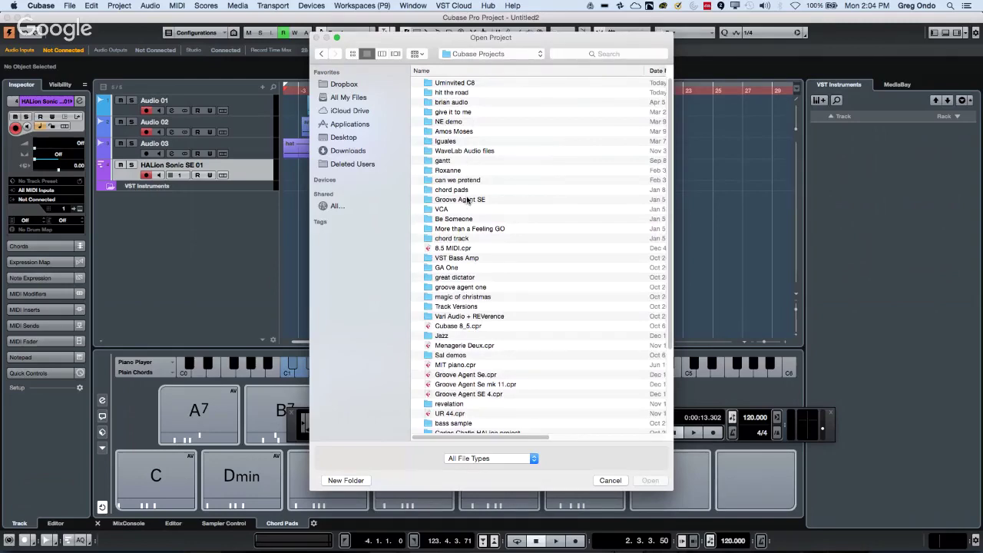
double_click(467, 200)
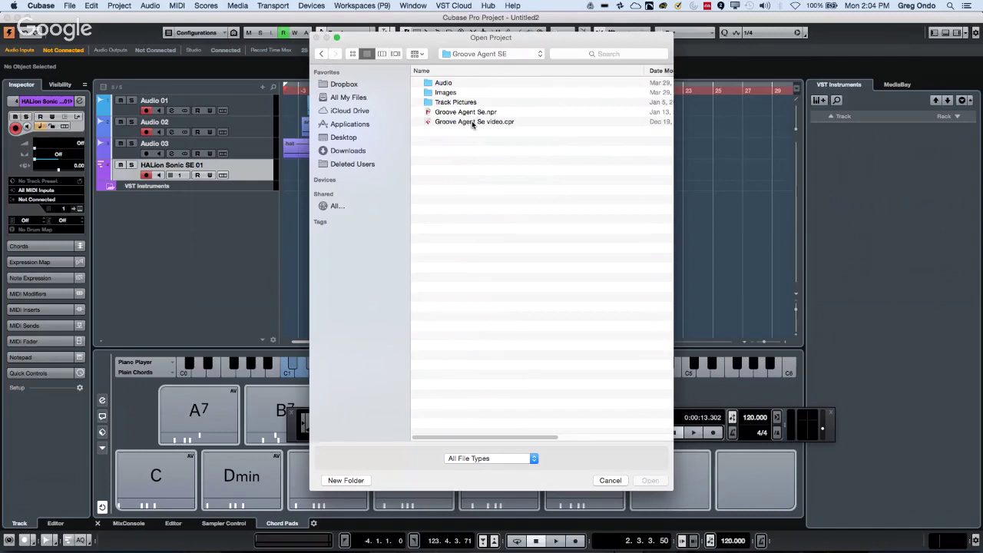
double_click(472, 122)
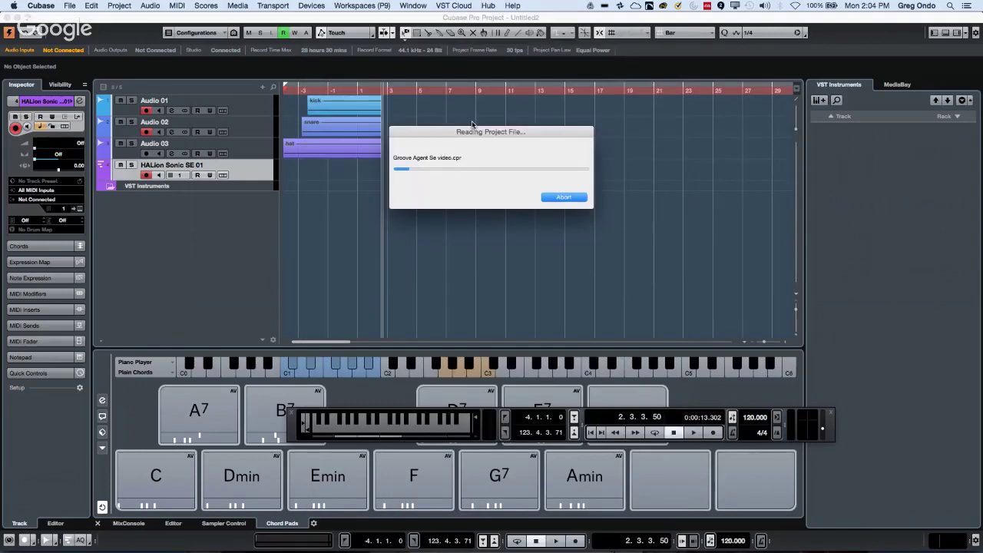
click(544, 197)
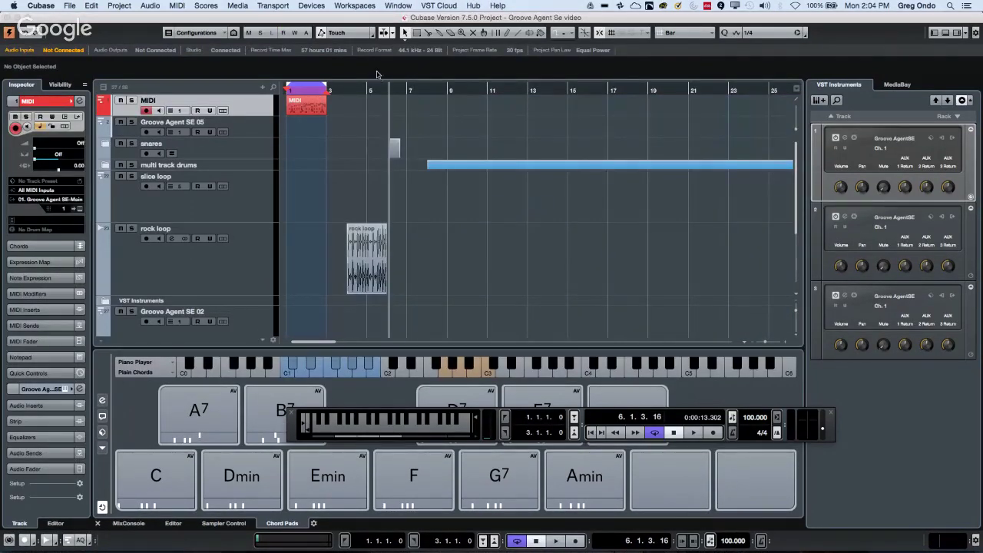
- Select the slice loop track and open its Groove Agent SE instrument, moving the plug-in window clear of the rock loop event
click(350, 106)
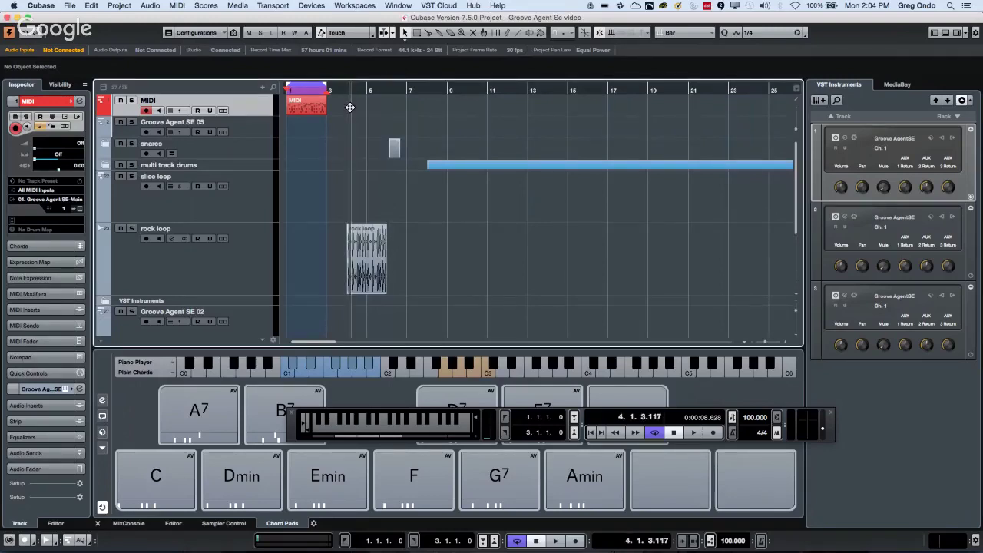
click(282, 180)
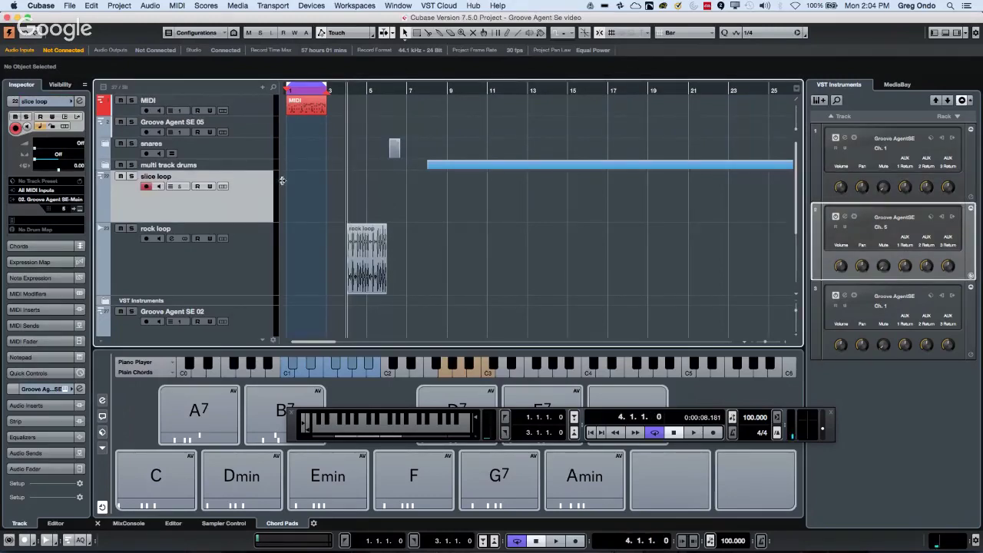
click(79, 209)
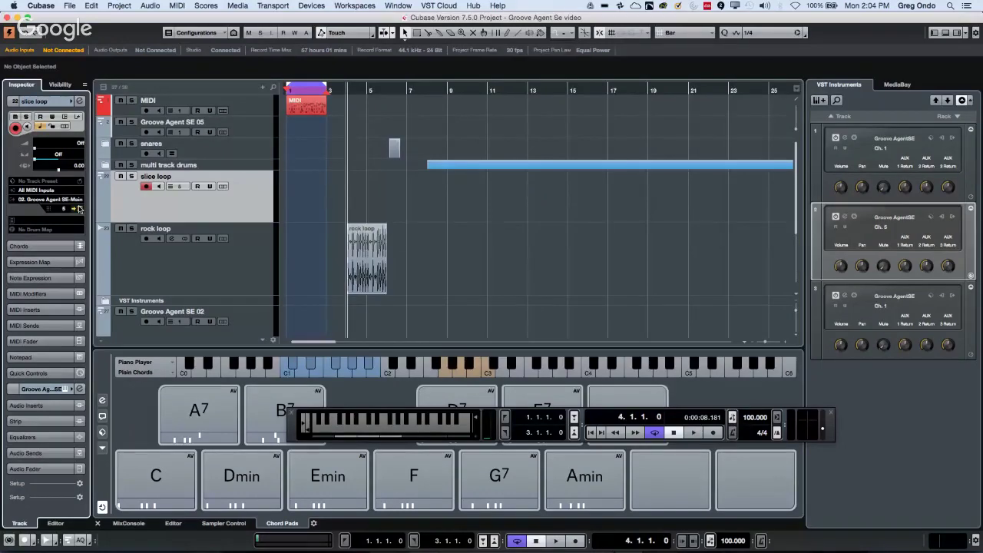
click(79, 209)
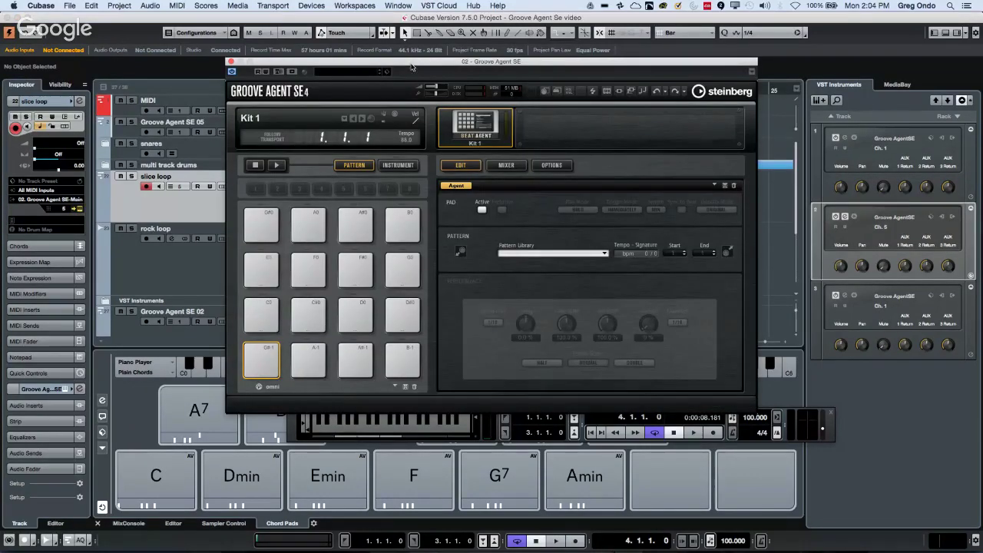
drag(412, 66, 602, 65)
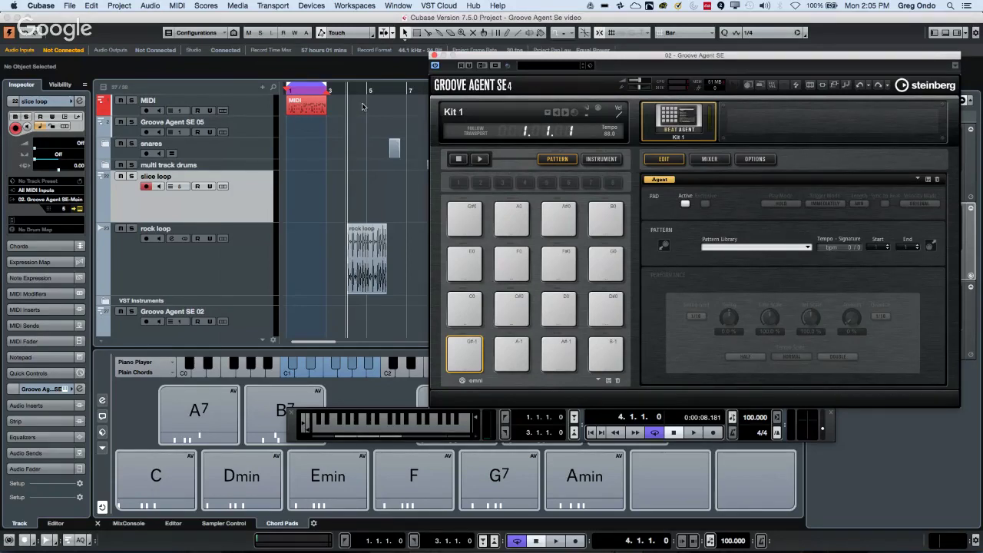
- Load the rock loop audio event from the timeline onto Groove Agent's C1 instrument pad
drag(367, 91, 364, 307)
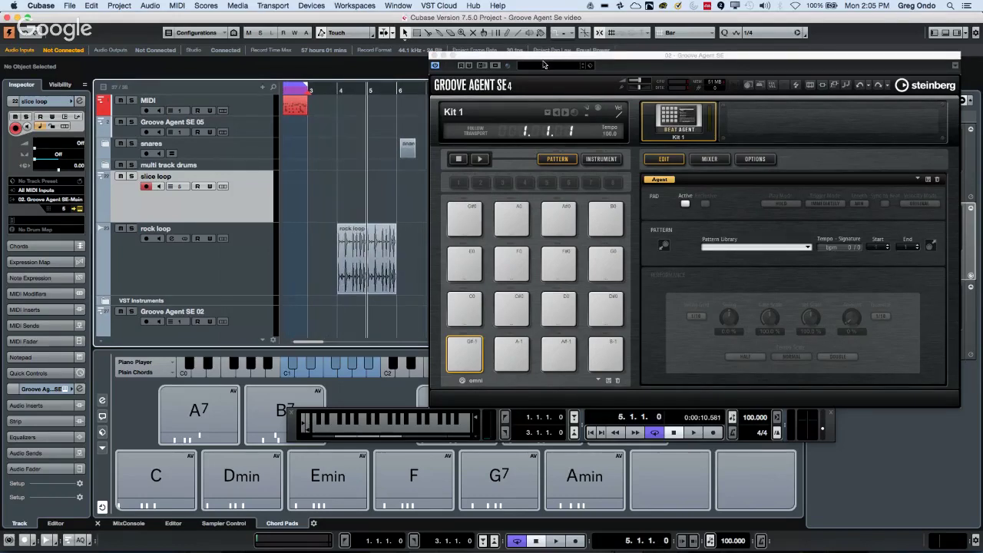
drag(527, 60, 541, 52)
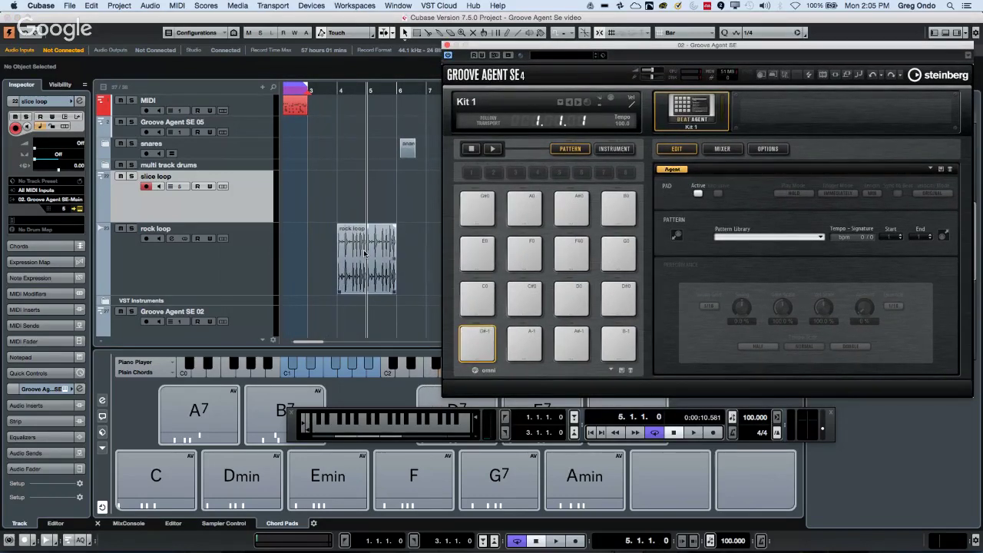
click(614, 150)
drag(379, 266, 478, 339)
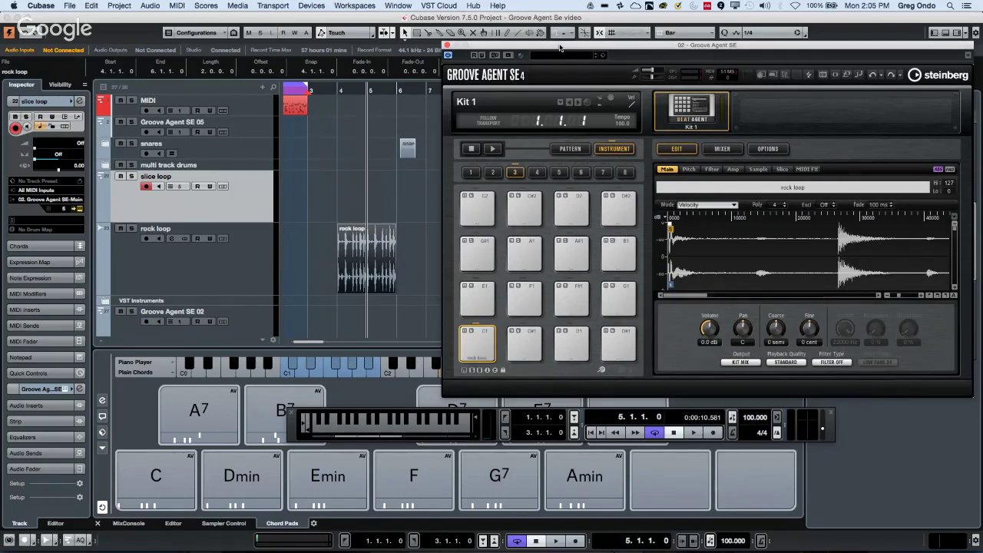
- Create slices from the rock loop in Groove Agent's slice editor, spreading them across the pads
drag(562, 46, 415, 17)
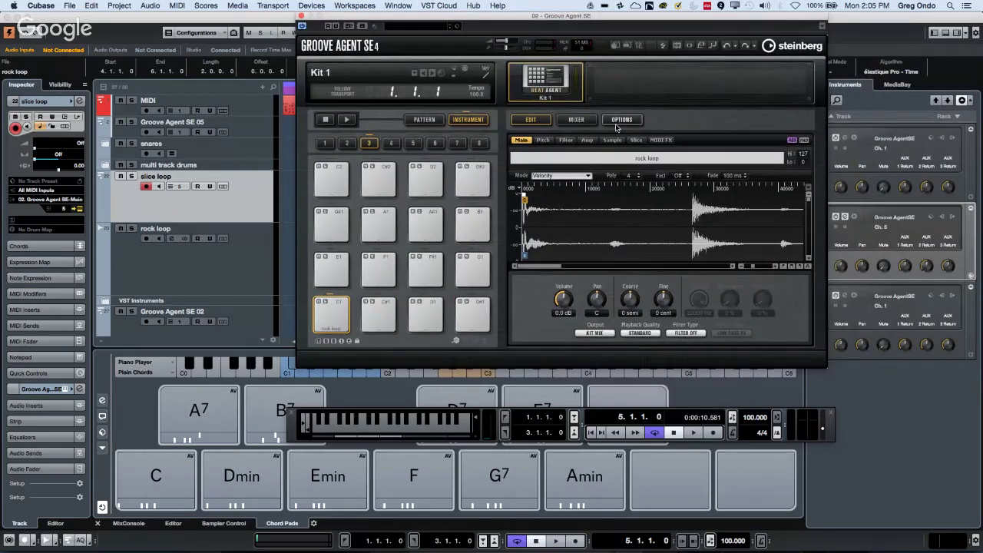
click(637, 140)
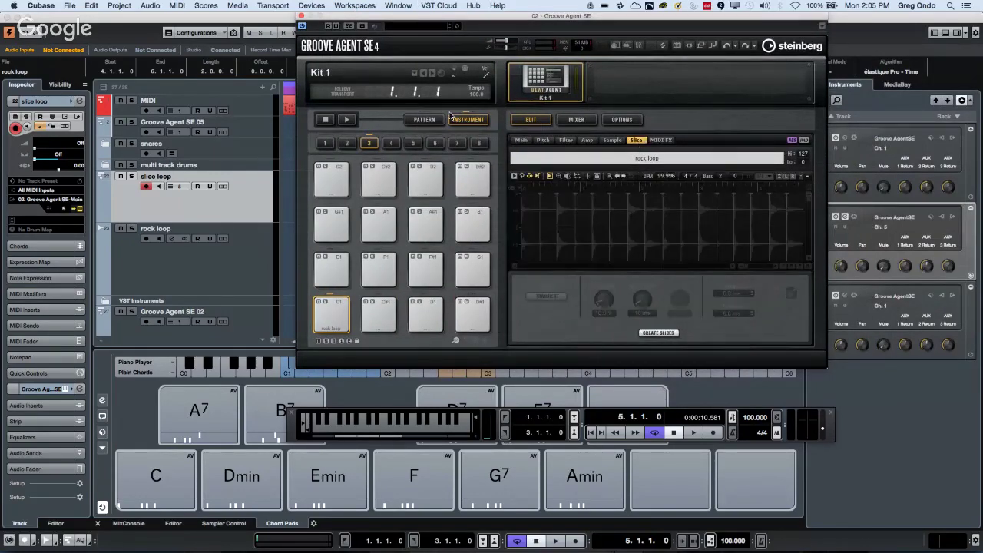
click(658, 335)
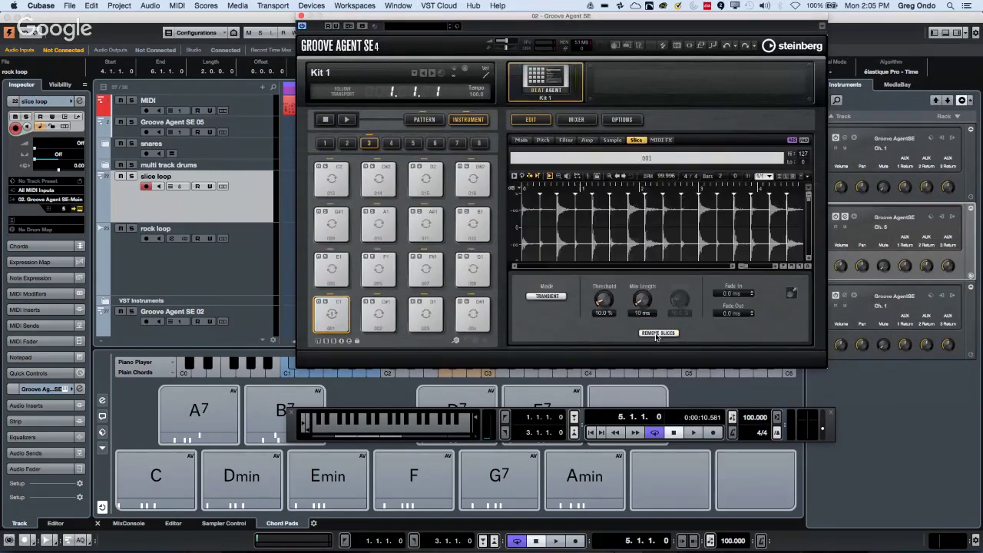
- Audition slices 006, 007 and 008 on their pads and close the Groove Agent window
click(378, 269)
click(425, 269)
click(480, 272)
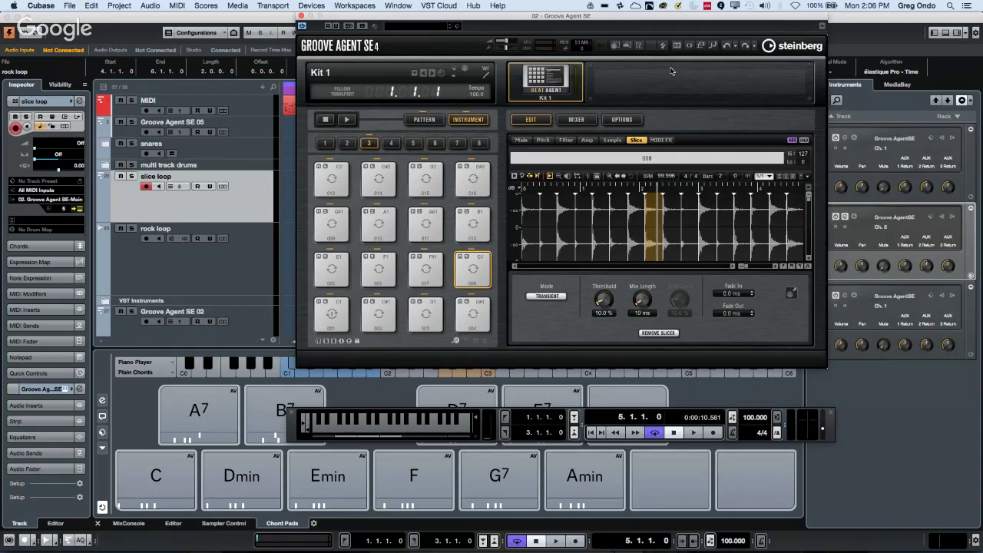
click(300, 16)
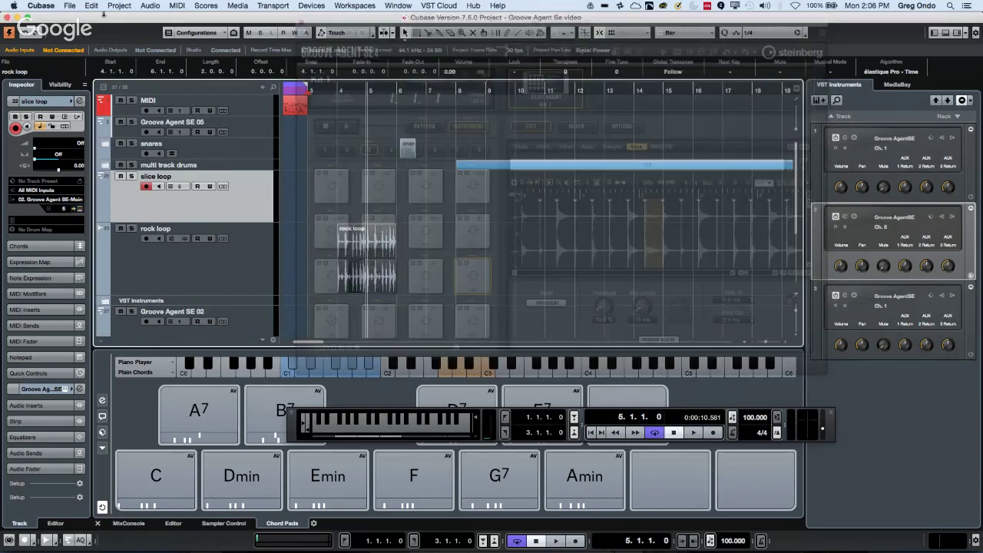
- Create a new empty project
click(69, 5)
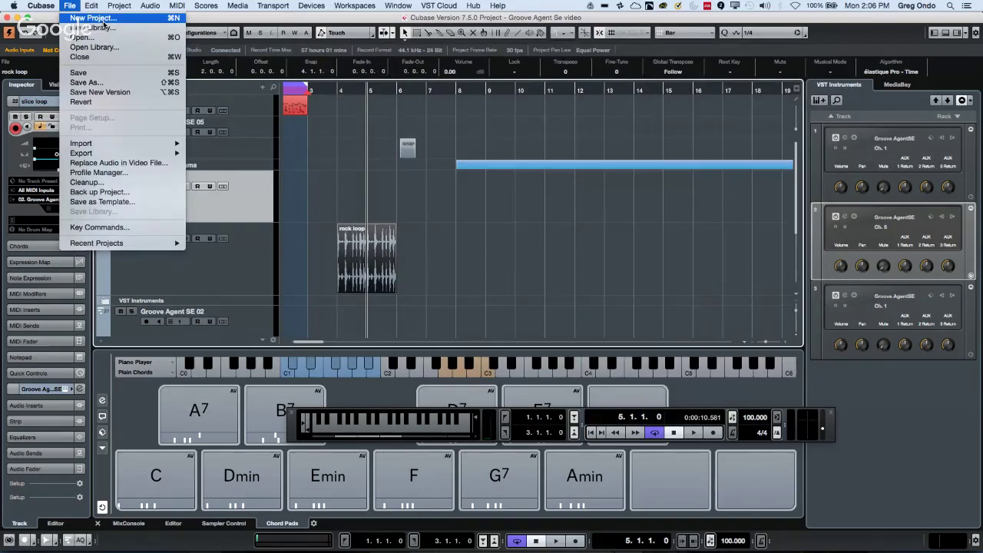
click(103, 20)
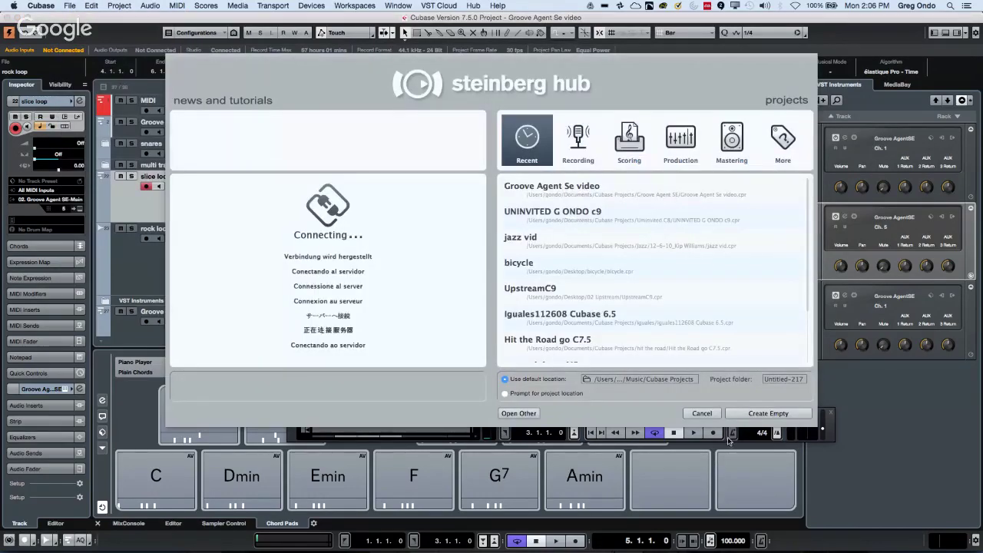
click(751, 416)
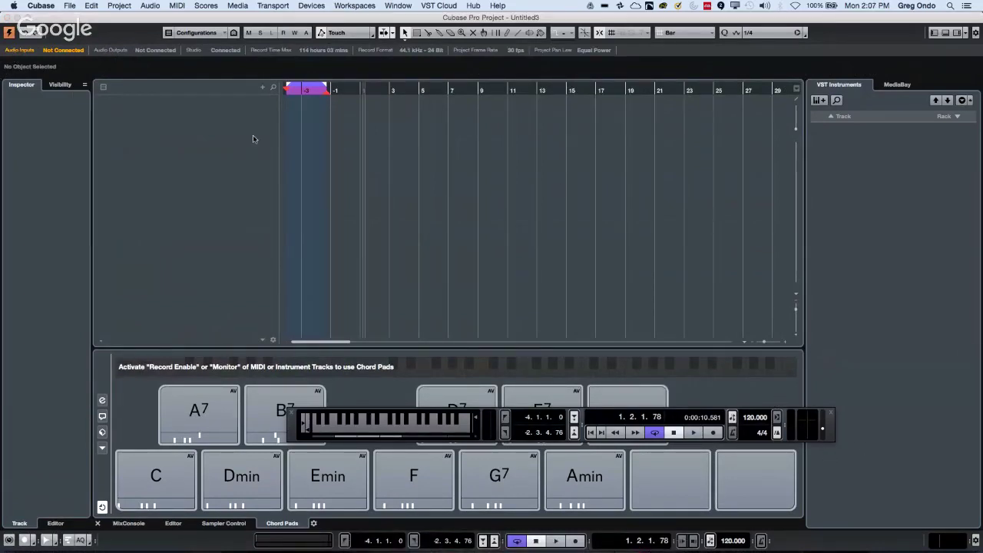
- Add one instrument track using Groove Agent SE, routed to Stereo Out
right_click(225, 122)
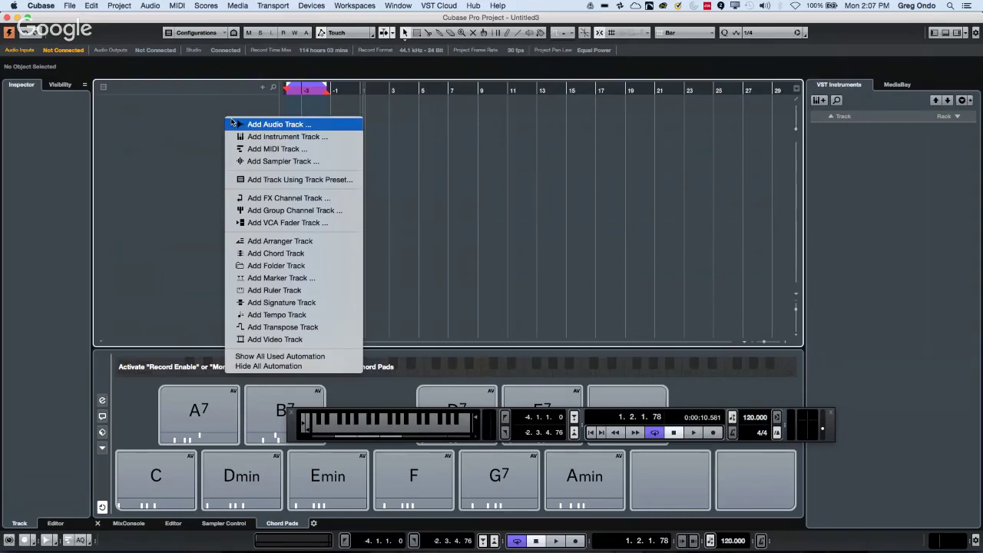
click(273, 136)
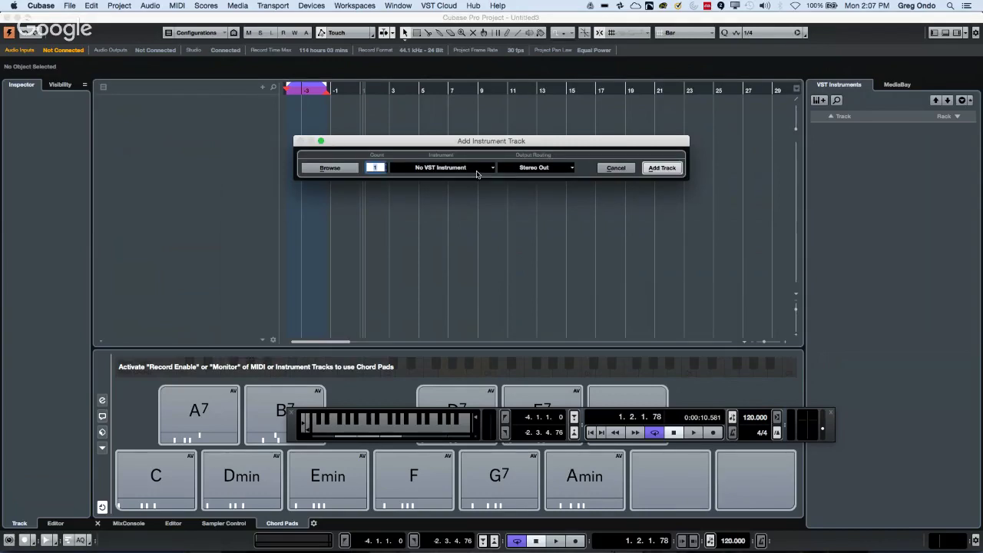
click(436, 171)
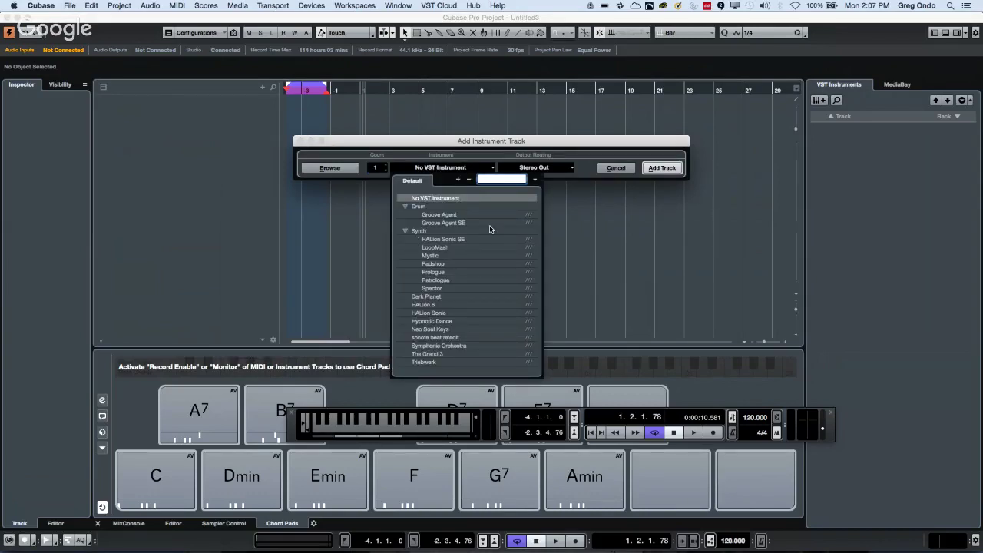
click(452, 223)
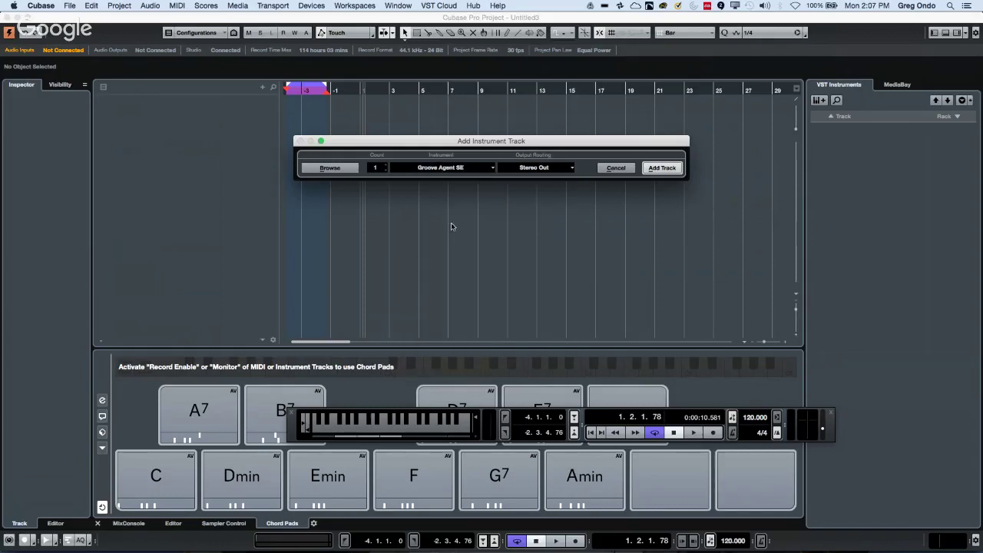
click(662, 168)
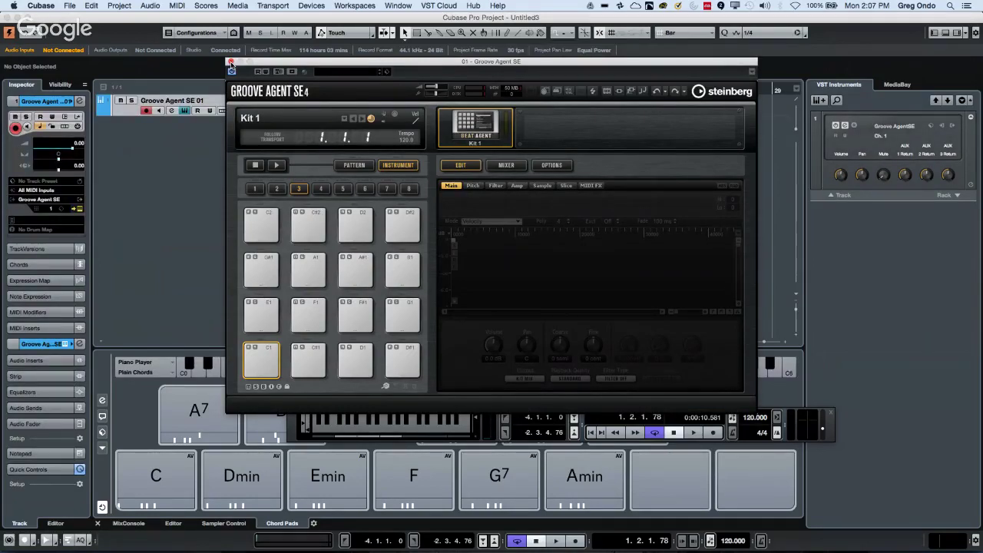
- Load the Aberdeen kit with its patterns into Groove Agent SE's kit slot
right_click(511, 125)
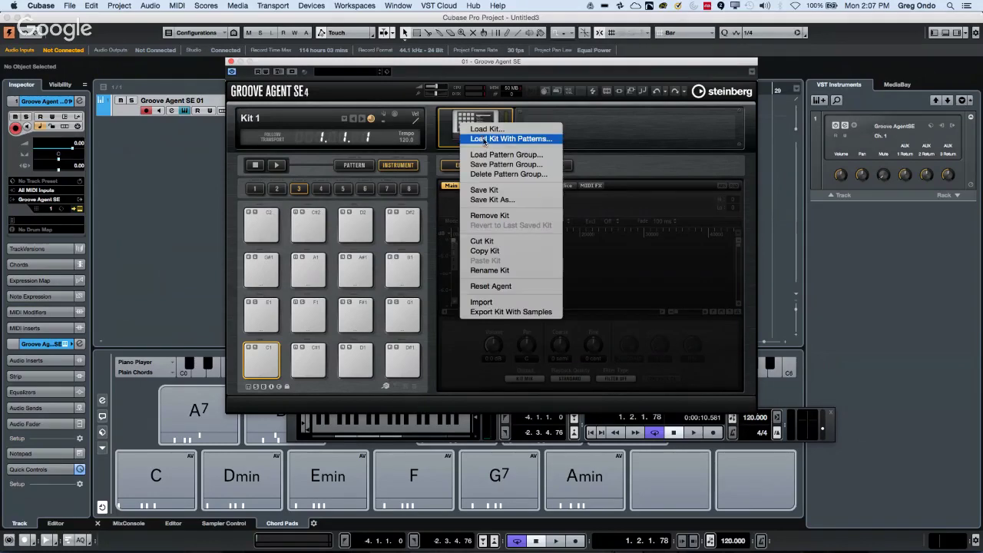
click(484, 137)
double_click(427, 255)
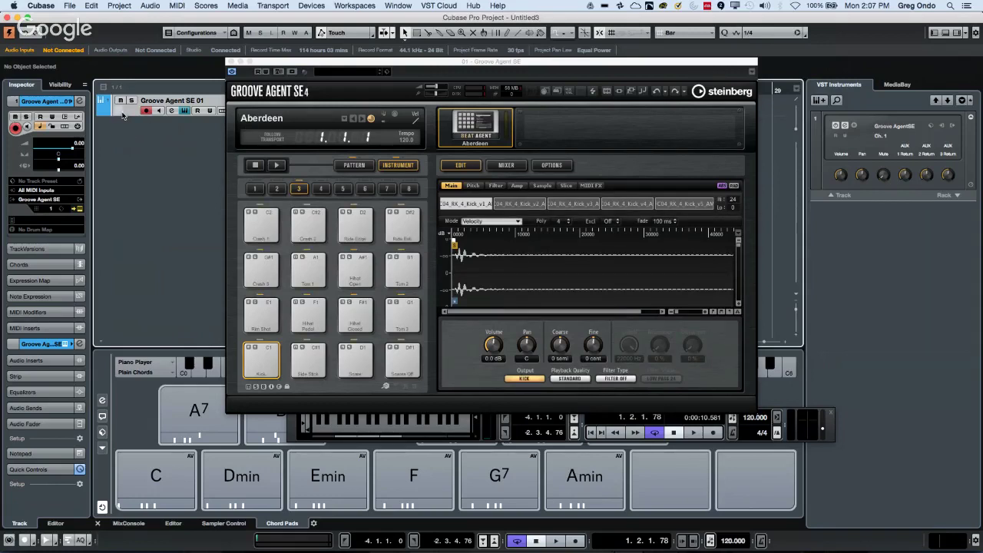
- Open the key commands settings and search the commands for "preset"
click(69, 5)
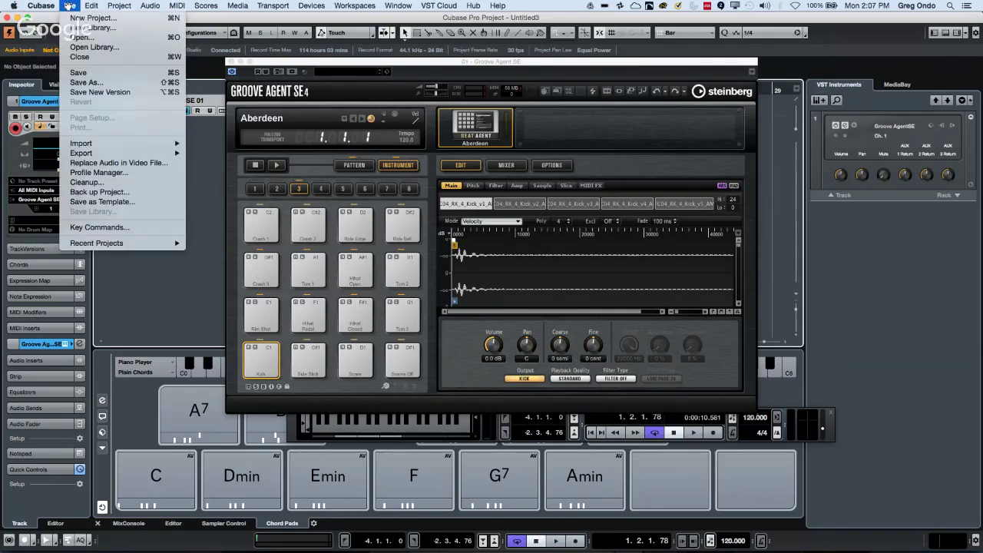
mouse_move(122, 244)
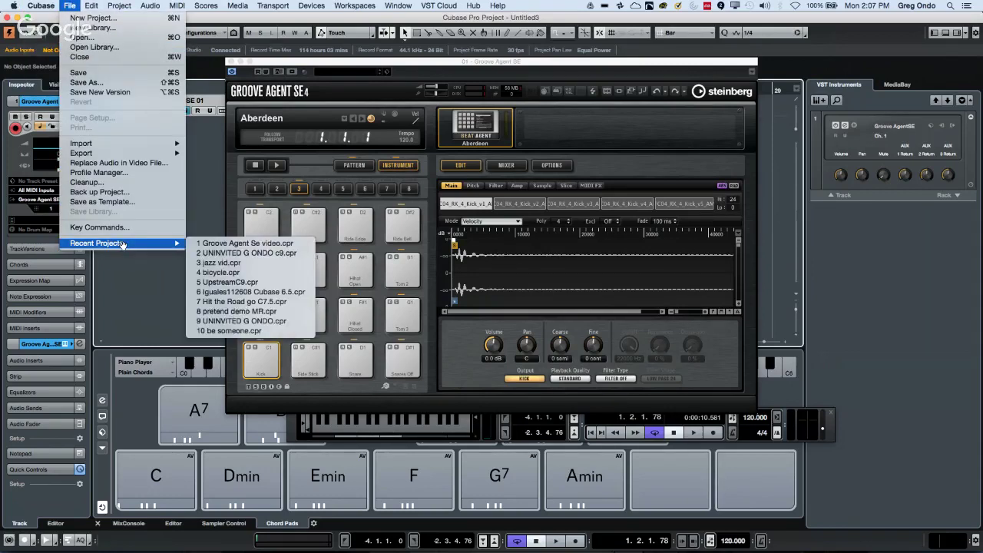
mouse_move(40, 7)
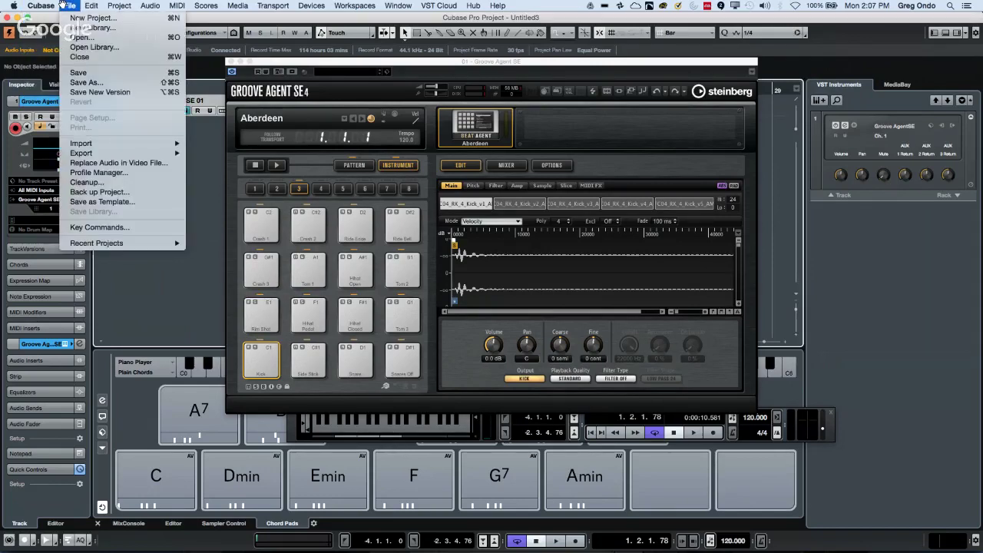
click(122, 228)
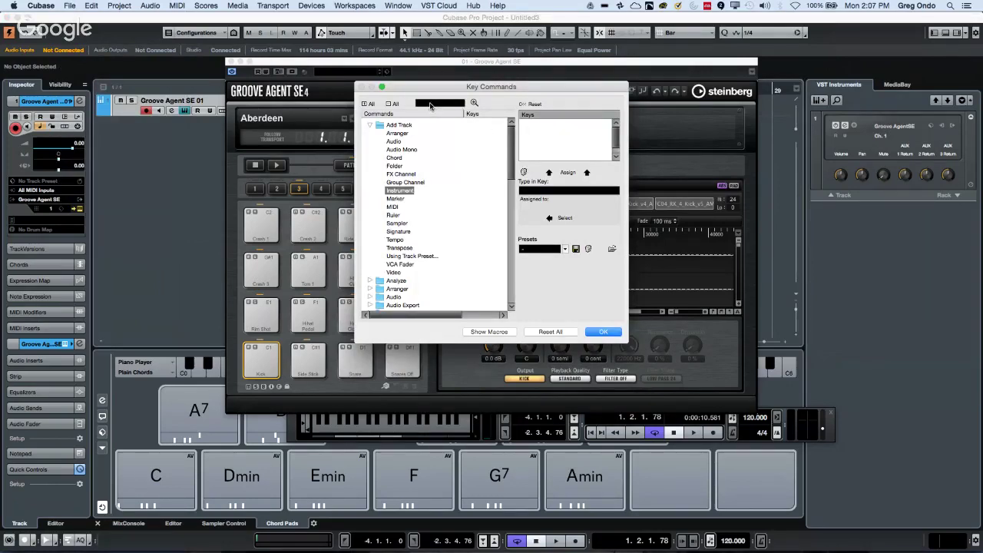
click(430, 104)
text(prese)
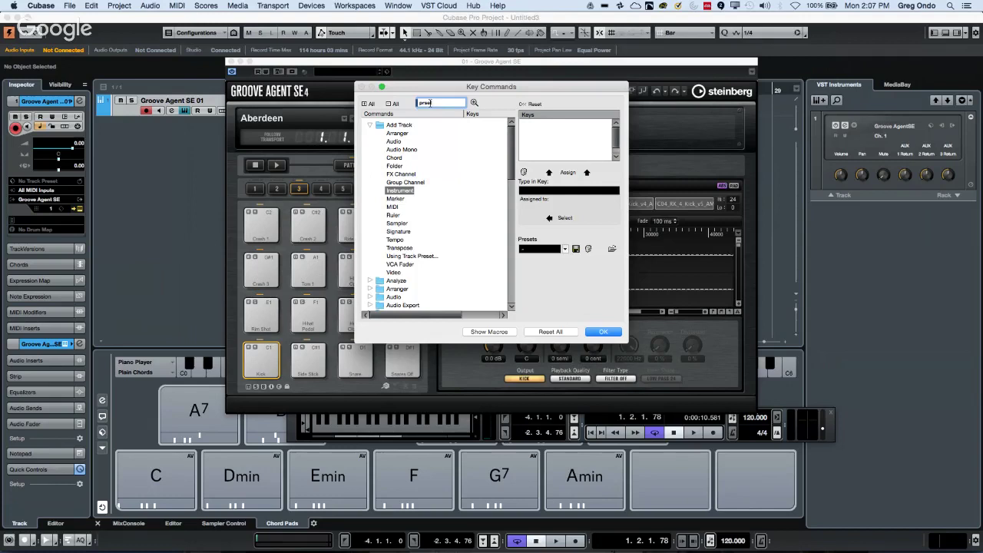
key(Return)
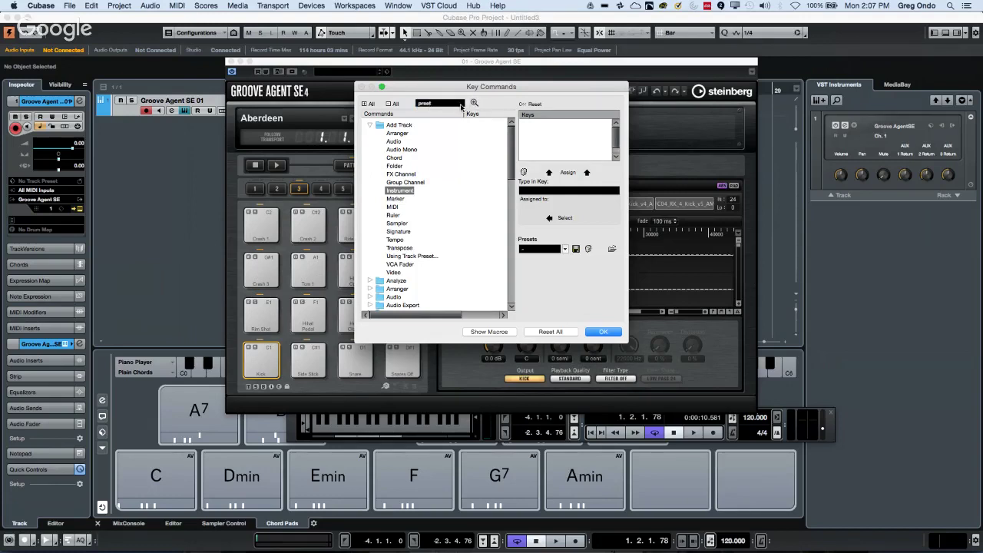
click(443, 105)
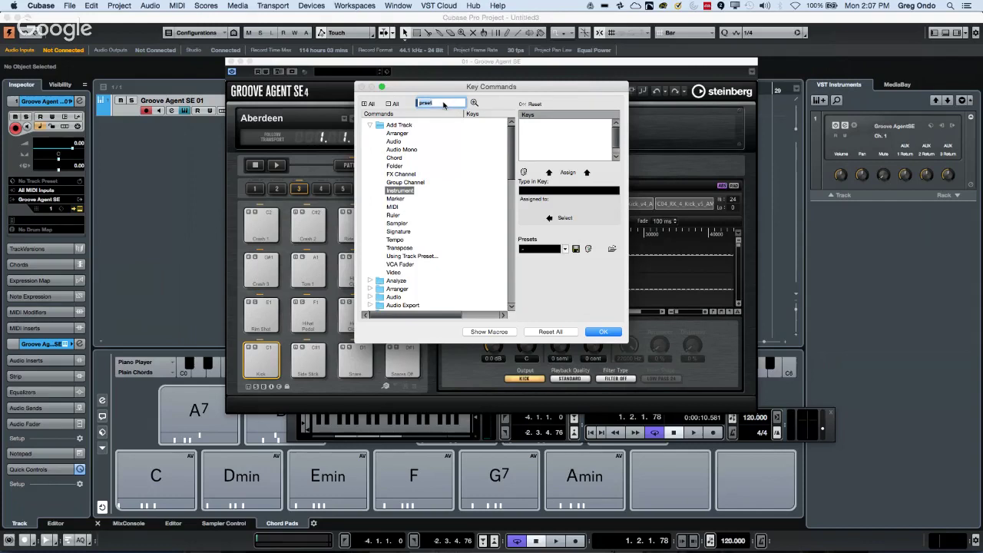
text(preset)
key(Return)
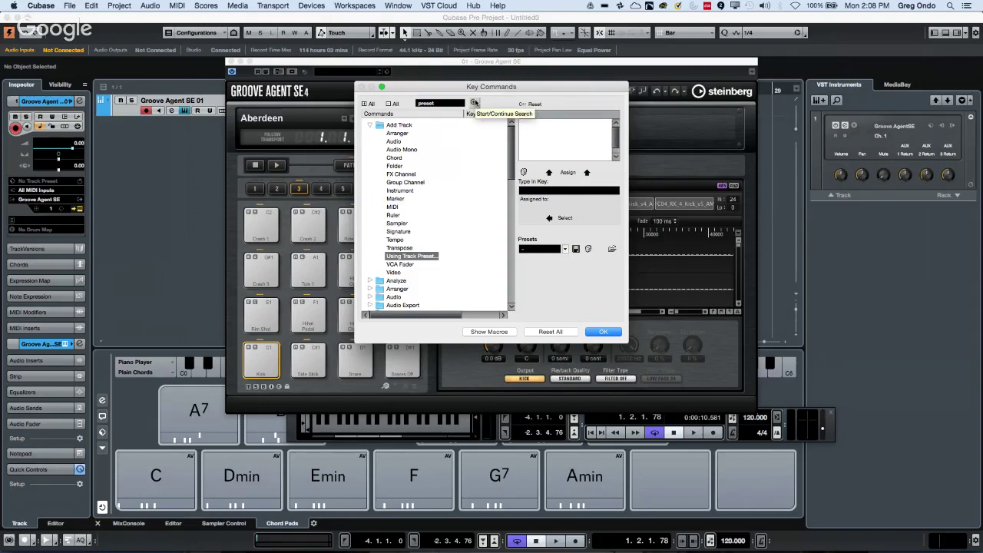
- Go through the "preset" matches, from the downmix presets to the Preset and Track Preset commands, checking for a suitable preset-loading command
click(475, 103)
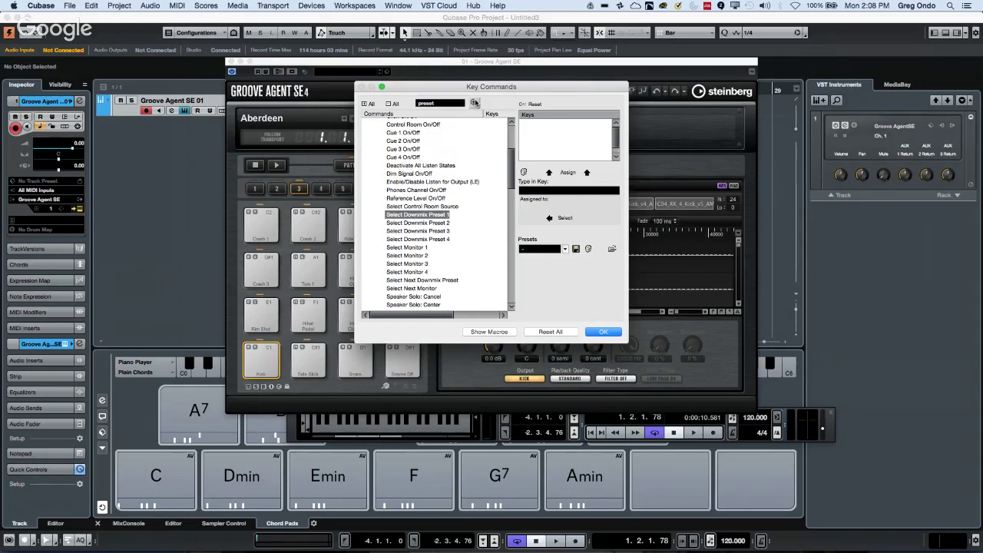
click(475, 103)
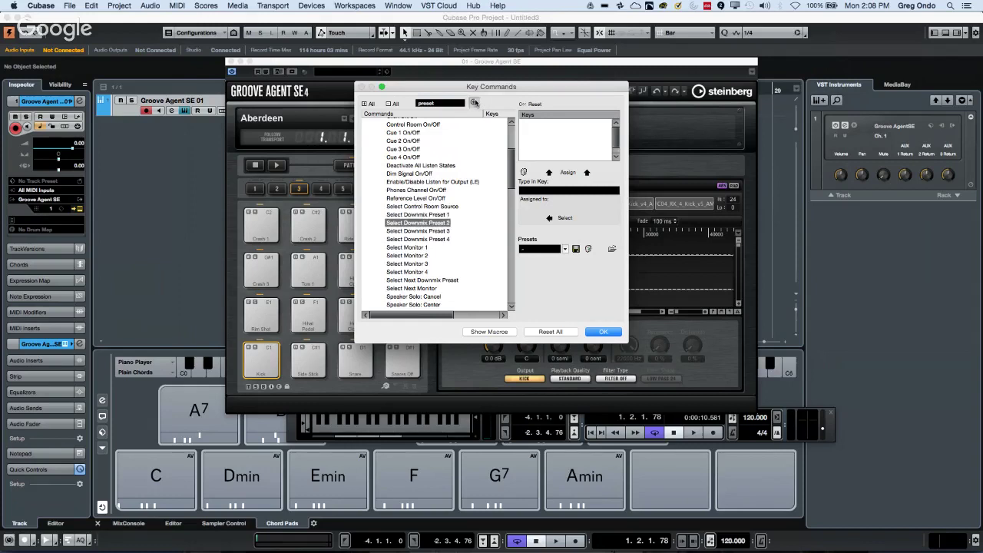
click(474, 103)
click(474, 103)
click(474, 103)
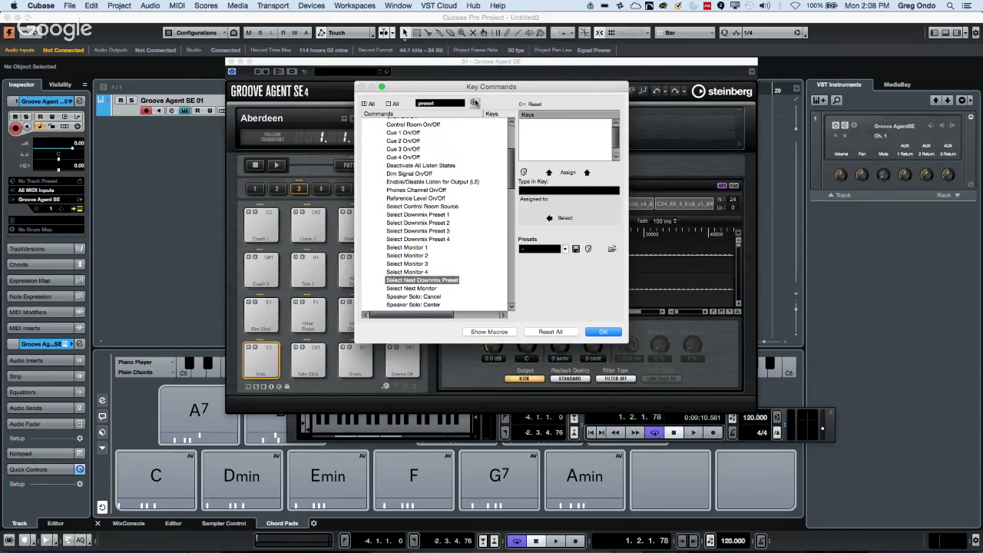
click(475, 102)
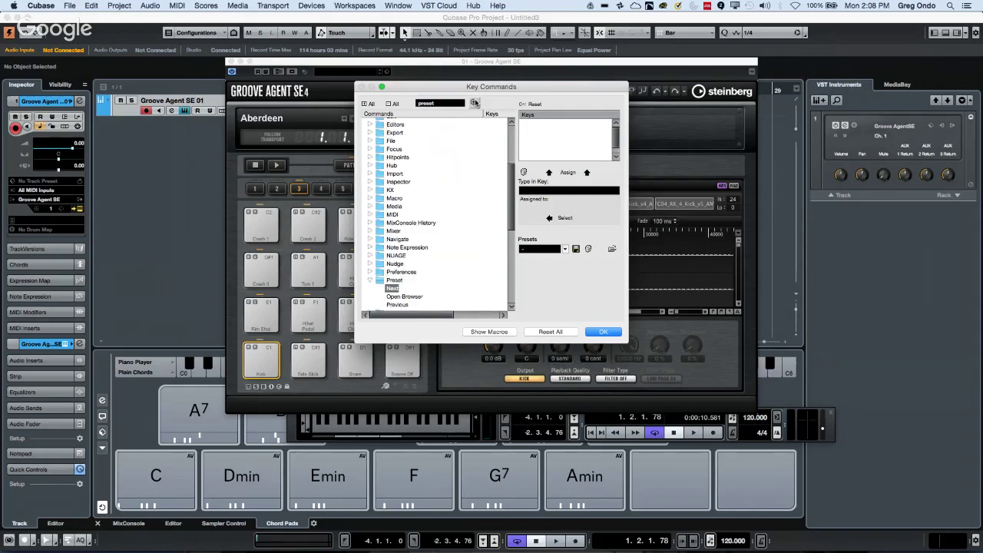
click(475, 103)
click(474, 103)
click(474, 103)
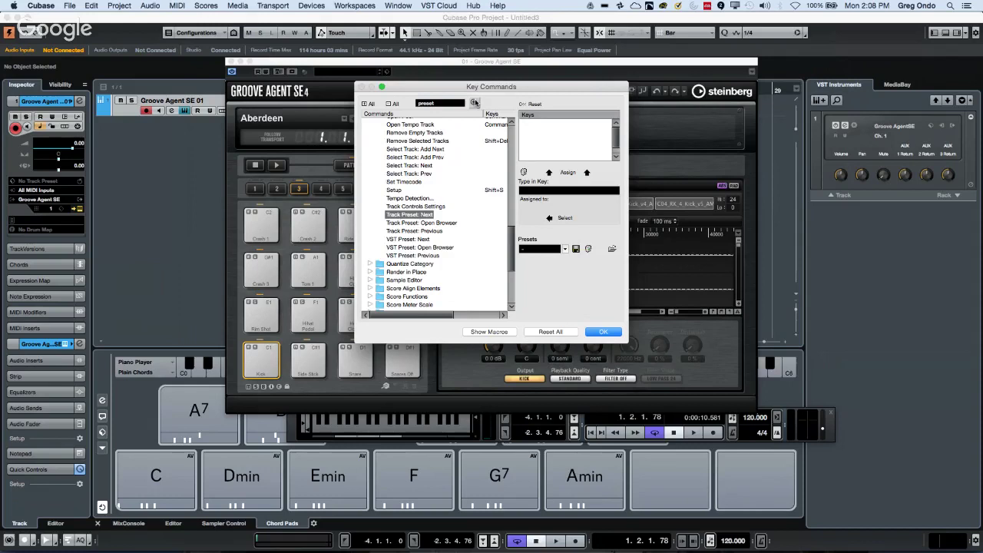
key(Down)
key(Down)
key(Down)
key(Down)
key(Down)
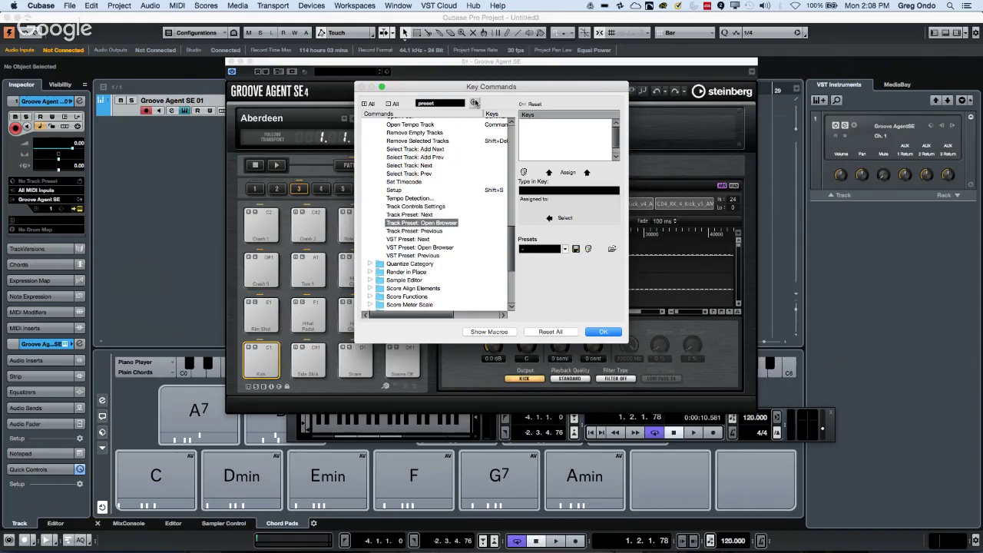
- Check the remaining "preset" matches through the quantize and zoom commands, then clear the search and close the key commands settings
click(476, 103)
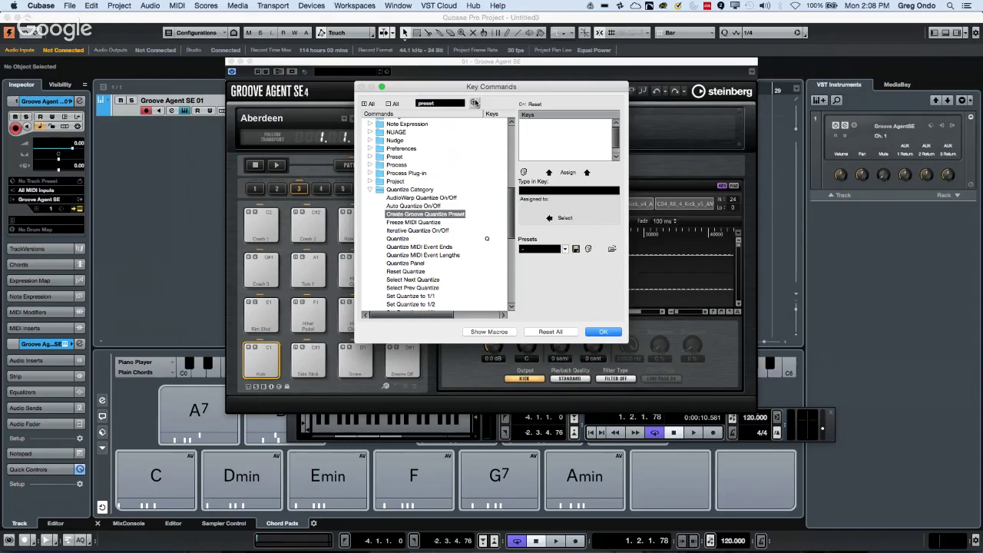
click(475, 102)
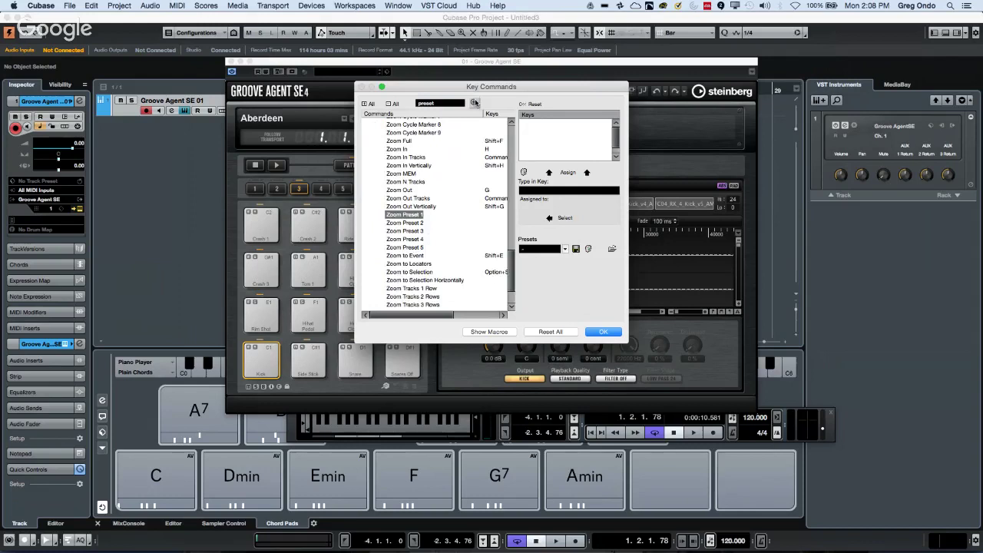
click(475, 102)
click(475, 103)
click(475, 103)
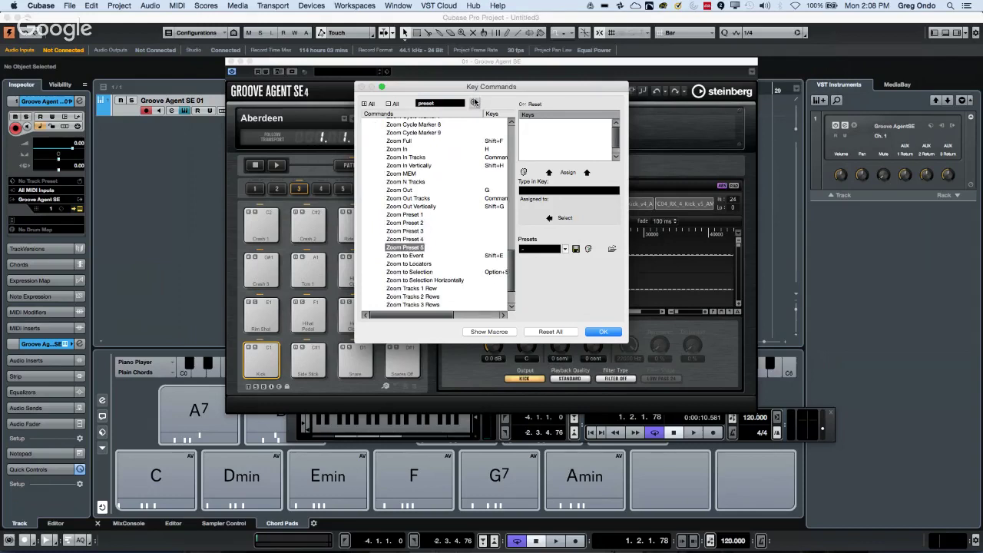
click(476, 102)
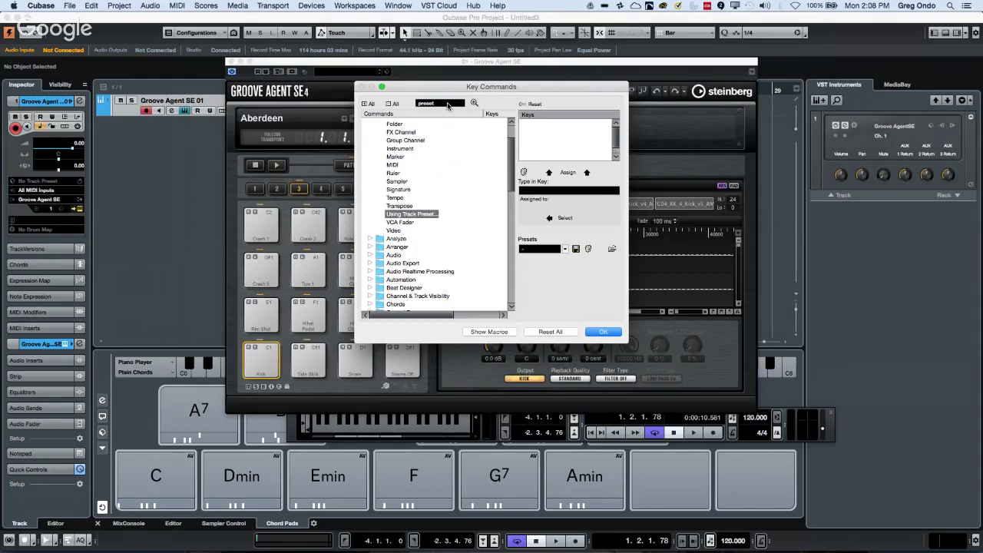
click(447, 102)
key(BackSpace)
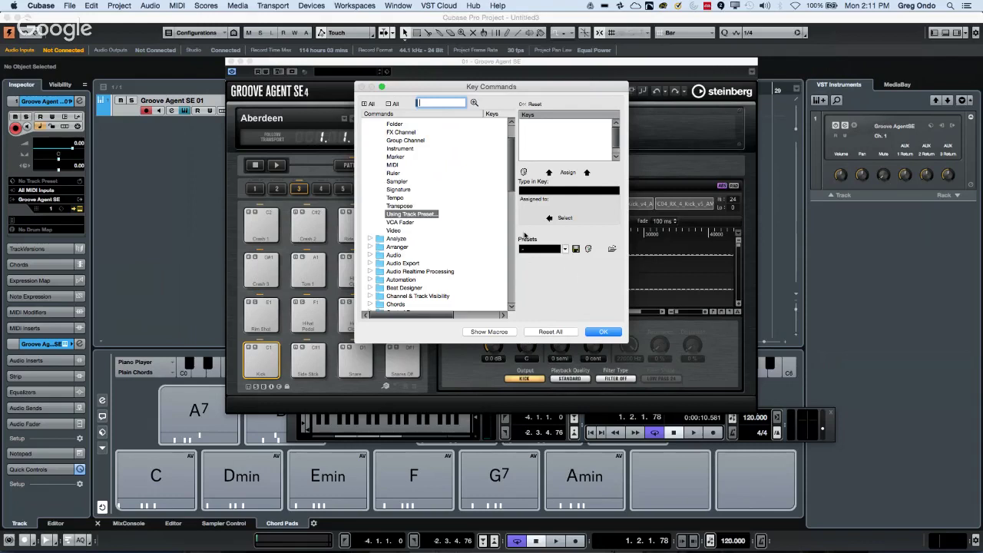
click(608, 333)
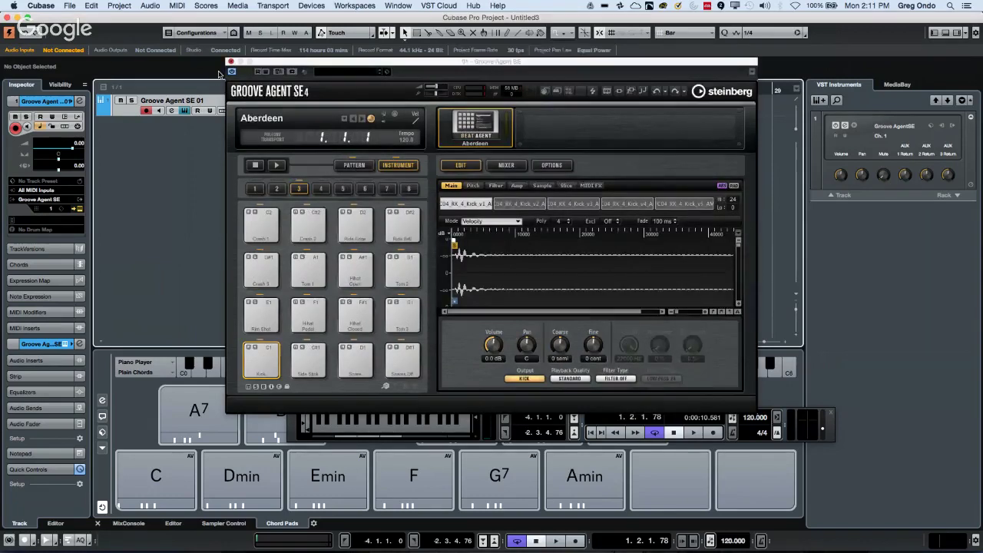
- Close the Groove Agent window and view the instruments offered for a new rack slot and for the Groove Agent SE slot
click(185, 111)
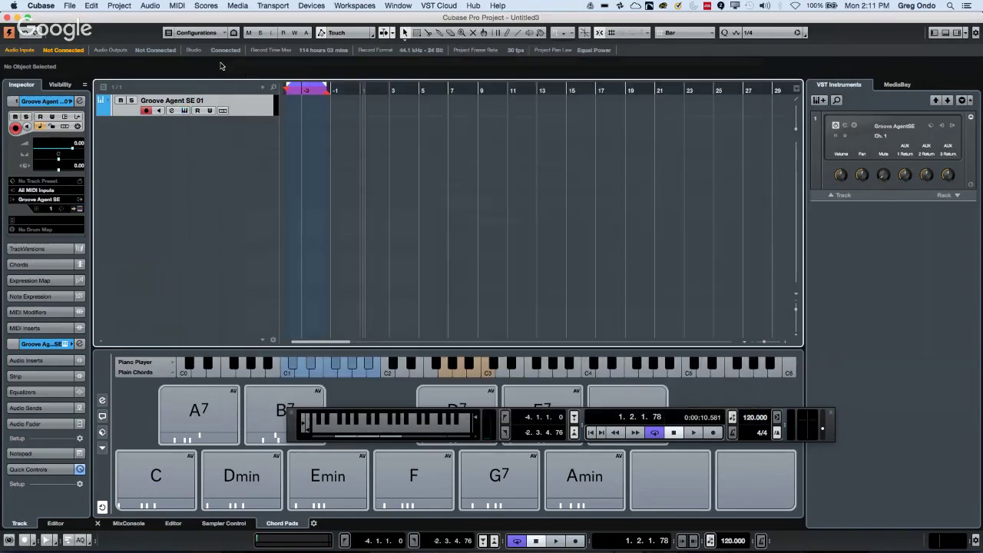
click(956, 195)
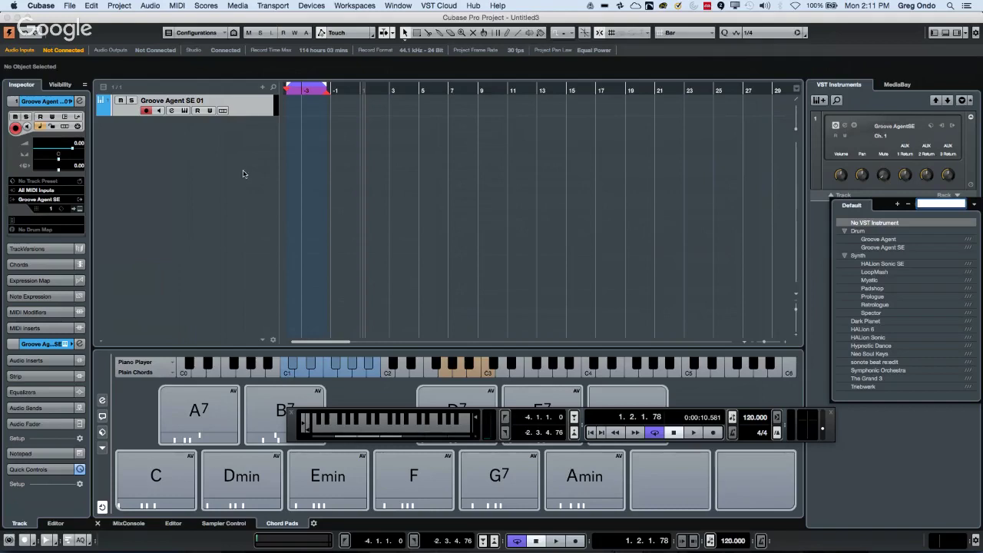
click(878, 123)
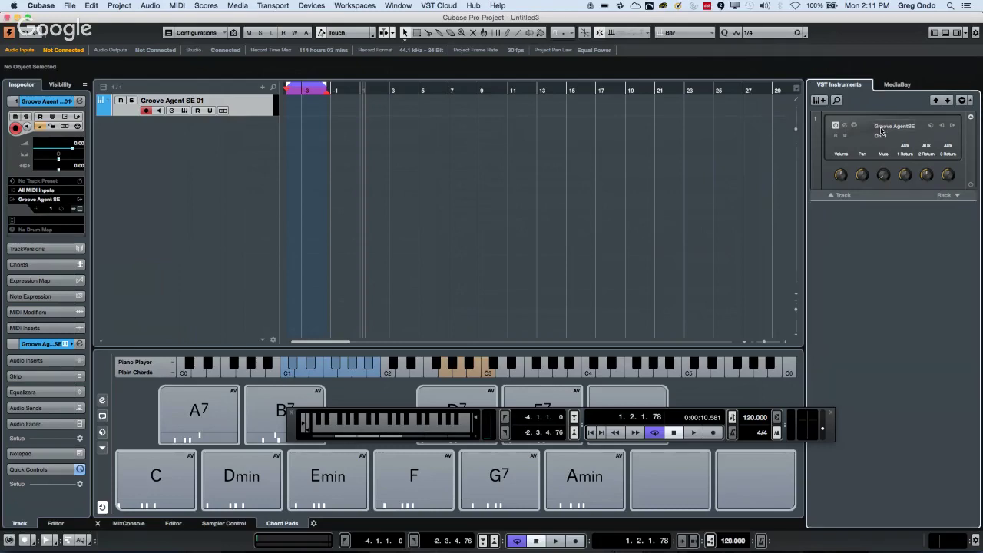
double_click(878, 123)
key(Escape)
click(889, 127)
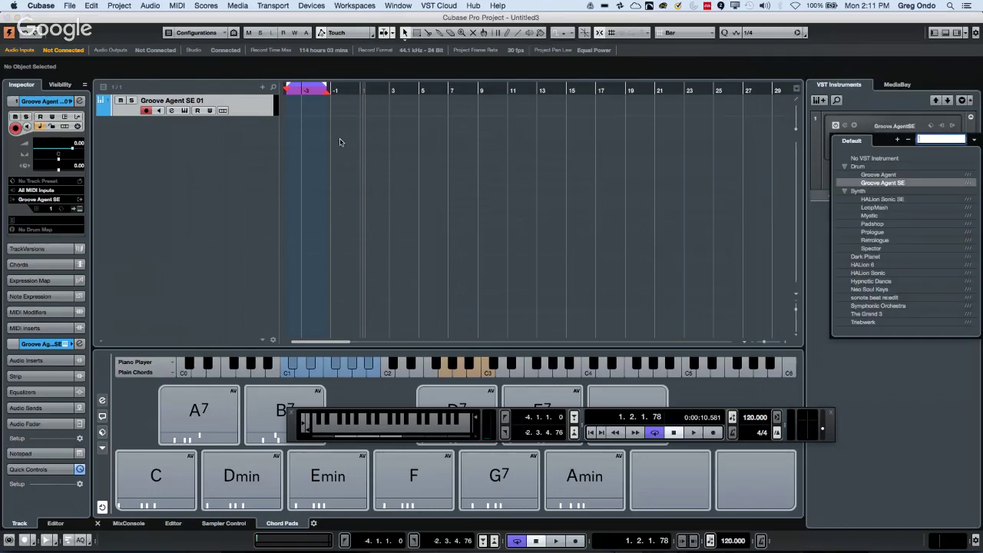
- Dismiss the instrument list and remove the Groove Agent SE 01 track from the project
click(245, 103)
right_click(244, 102)
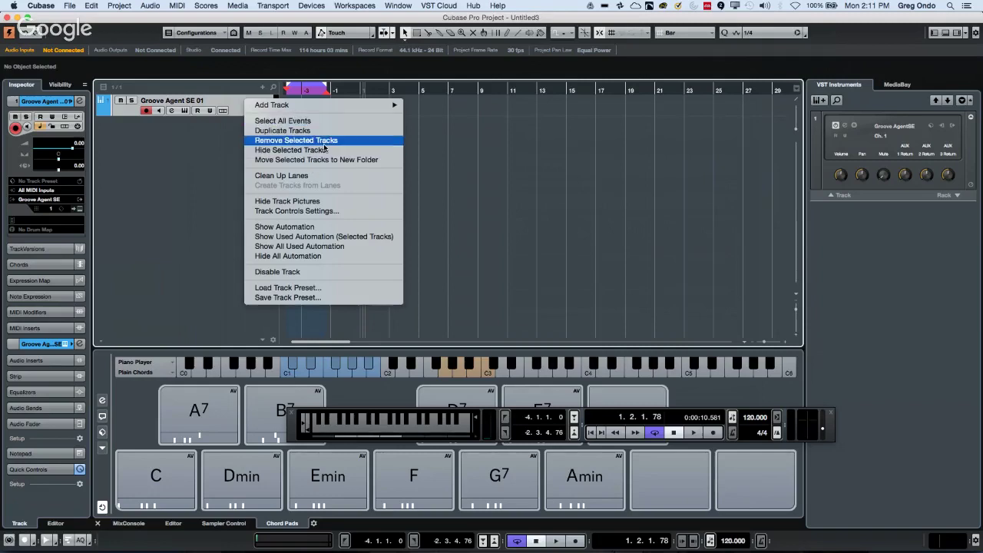
click(559, 167)
key(Delete)
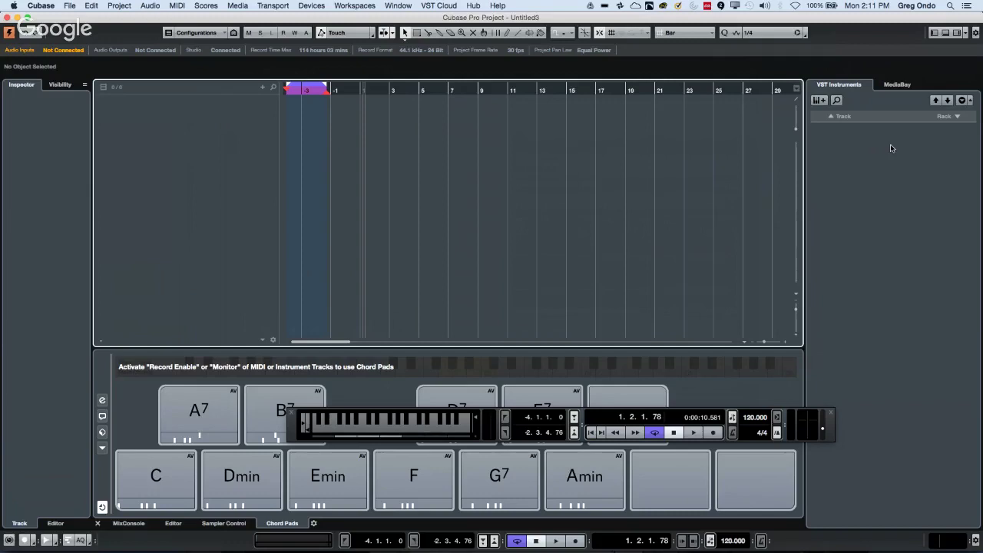
- Load HALion Sonic SE as a rack instrument with an assigned MIDI track and move its window clear of the track list
click(954, 117)
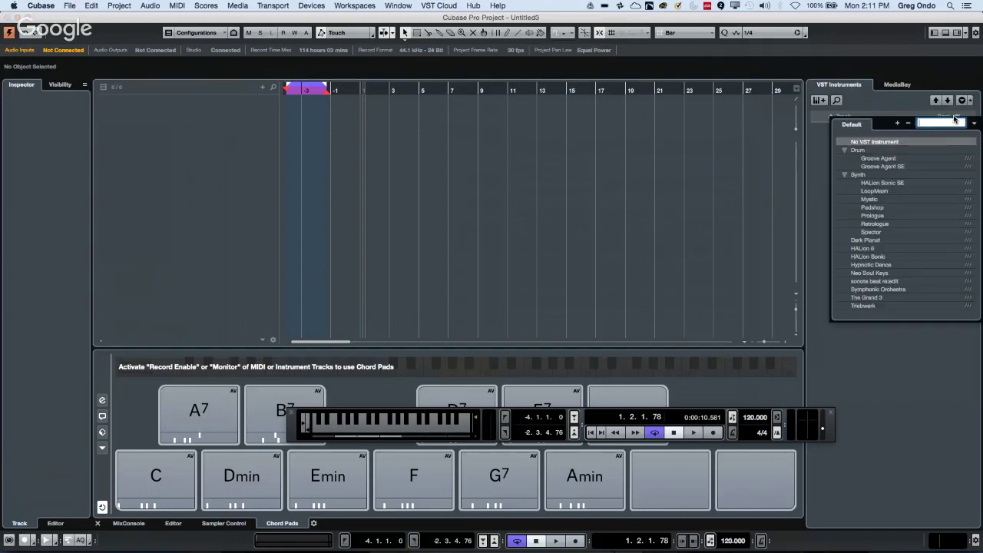
click(891, 185)
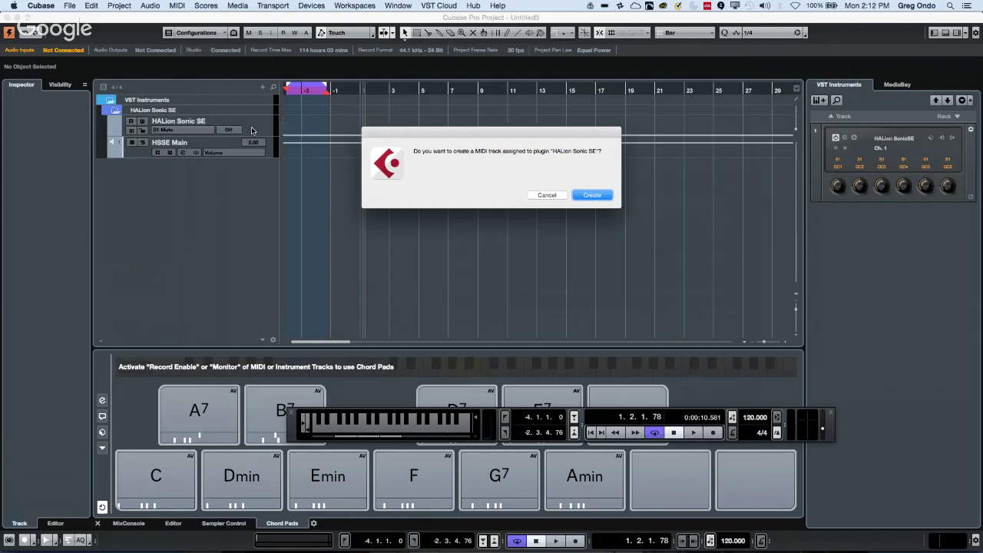
click(598, 196)
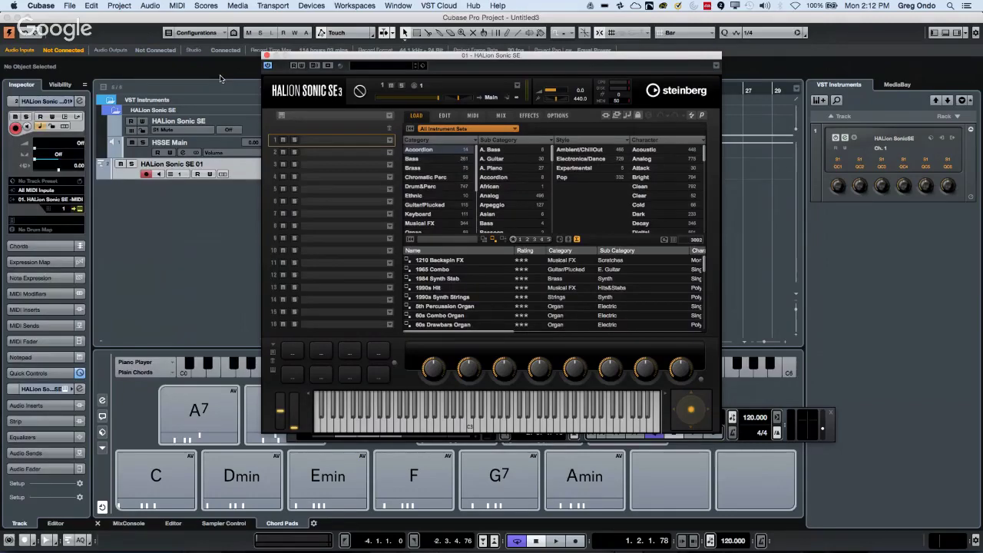
drag(294, 57, 375, 157)
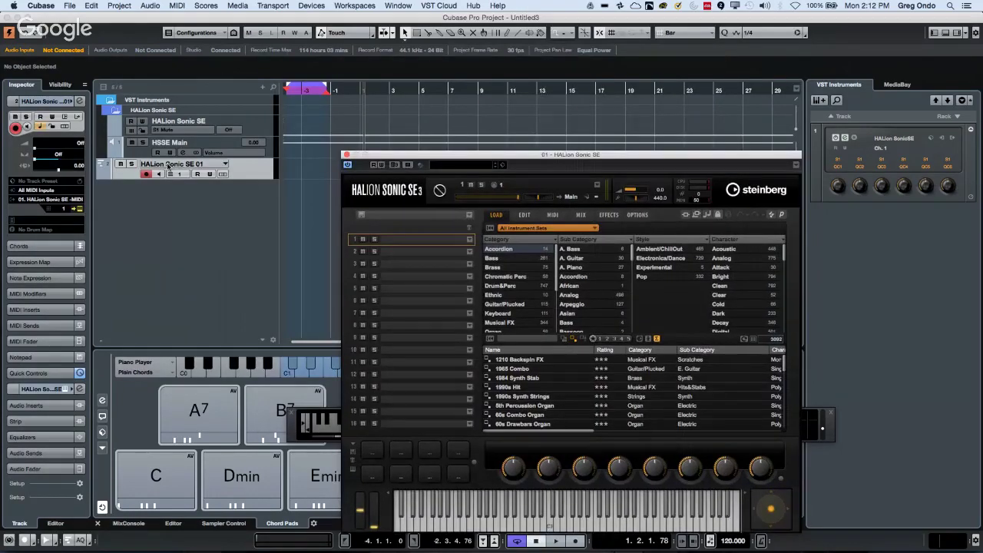
- Set the HALion Sonic SE rack slot to No VST Instrument and discard the instrument's changes
click(895, 142)
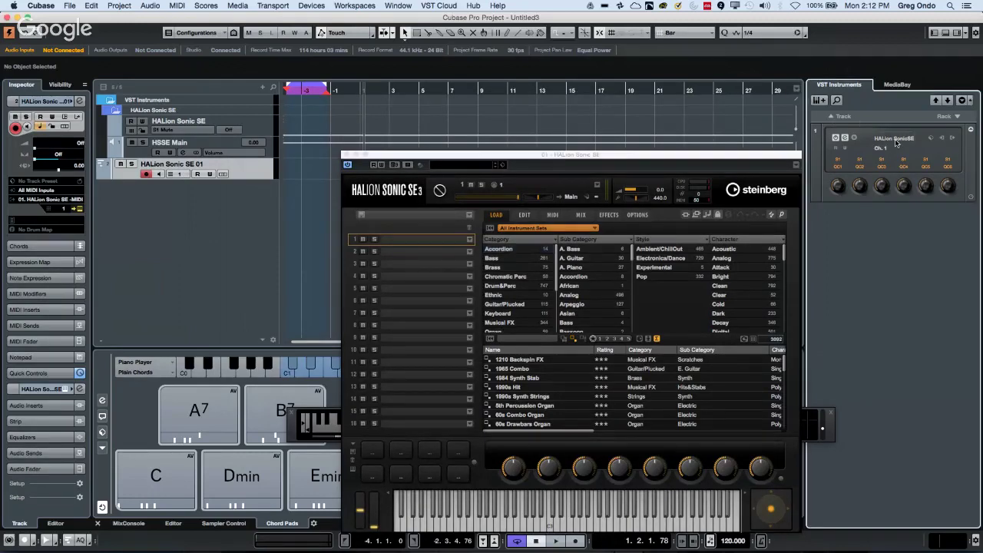
click(897, 144)
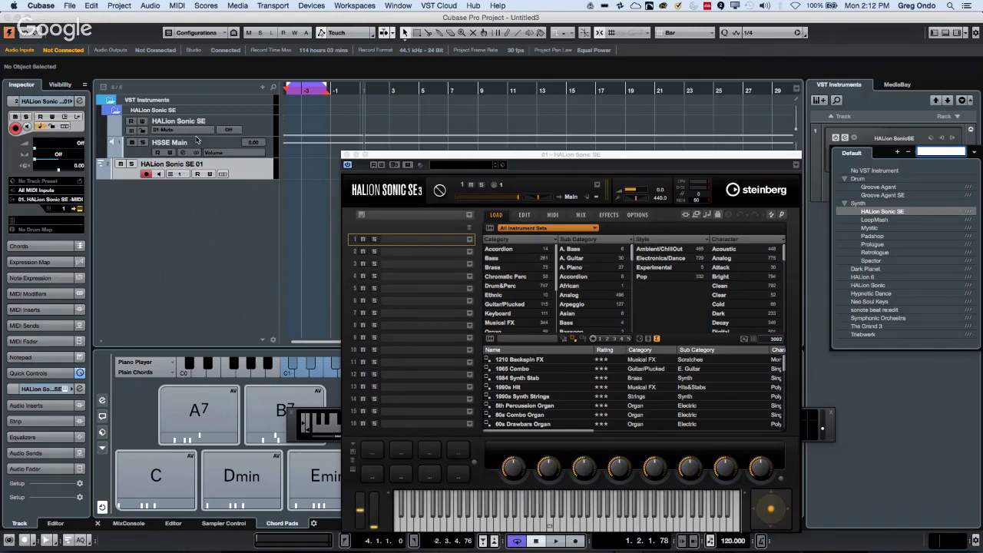
click(859, 176)
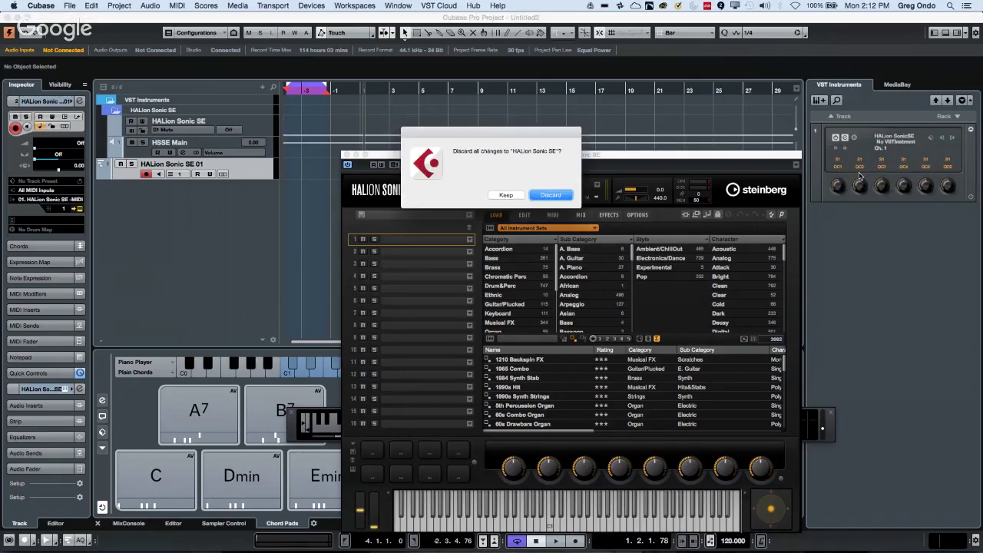
click(547, 195)
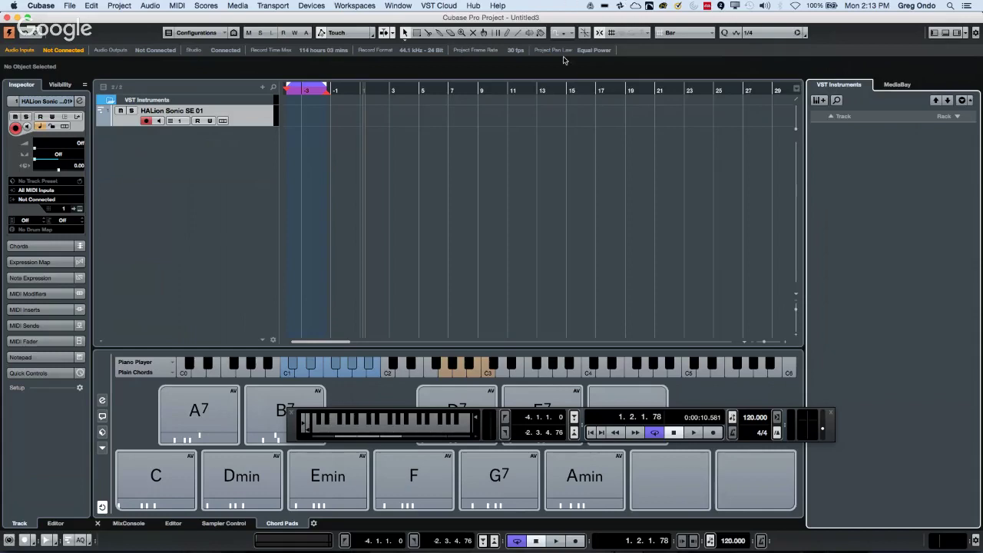
- Expand the Notepad for the HALion Sonic SE 01 MIDI track and remove the track from the project
click(39, 358)
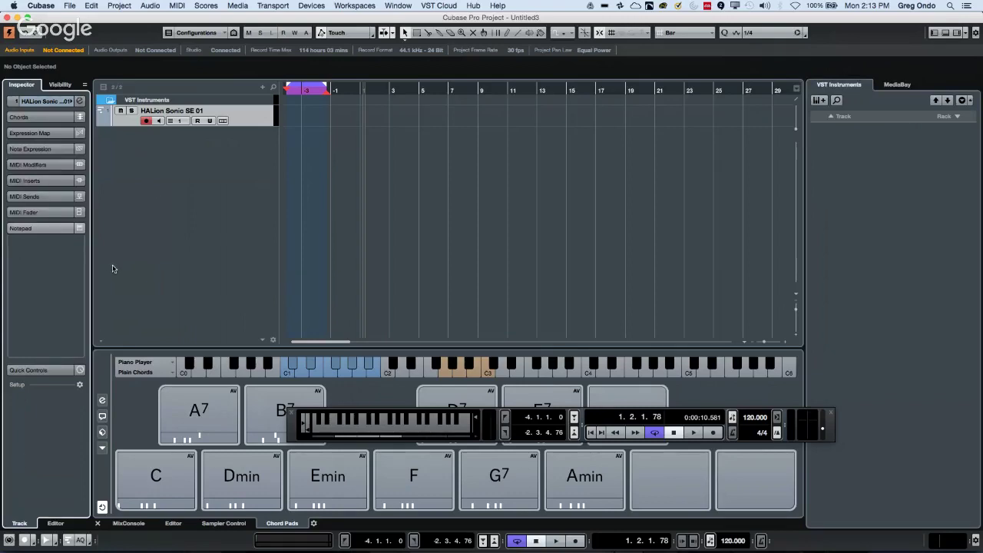
right_click(142, 162)
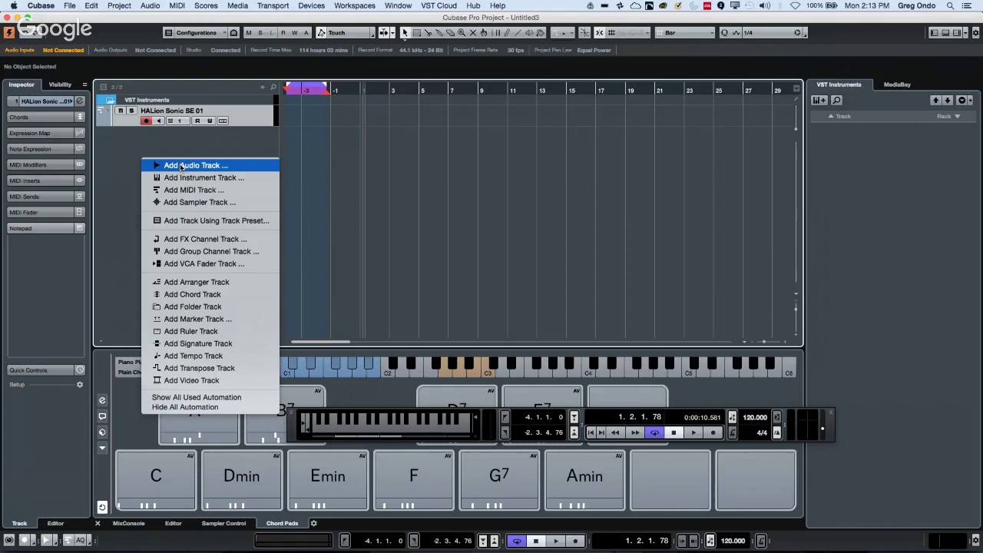
click(250, 122)
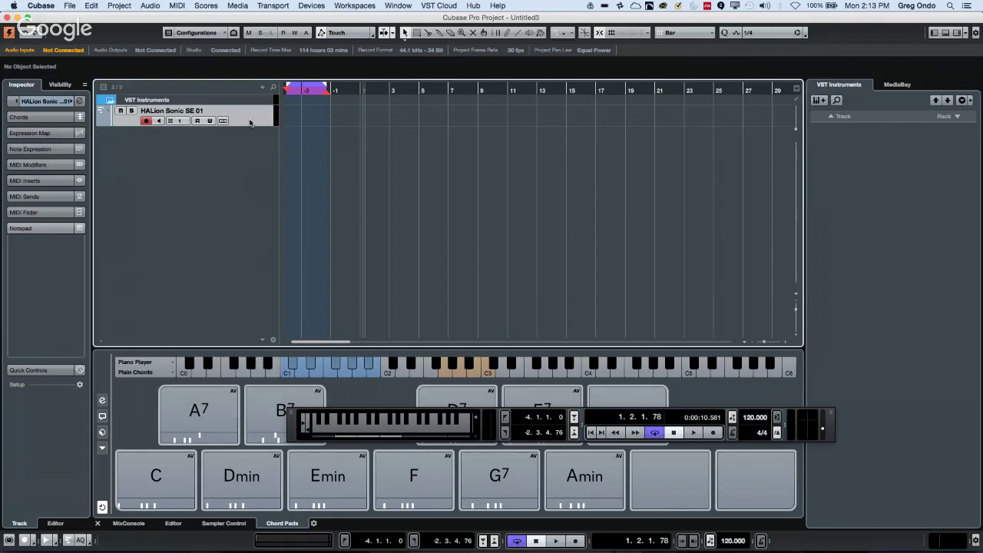
right_click(249, 123)
mouse_move(252, 123)
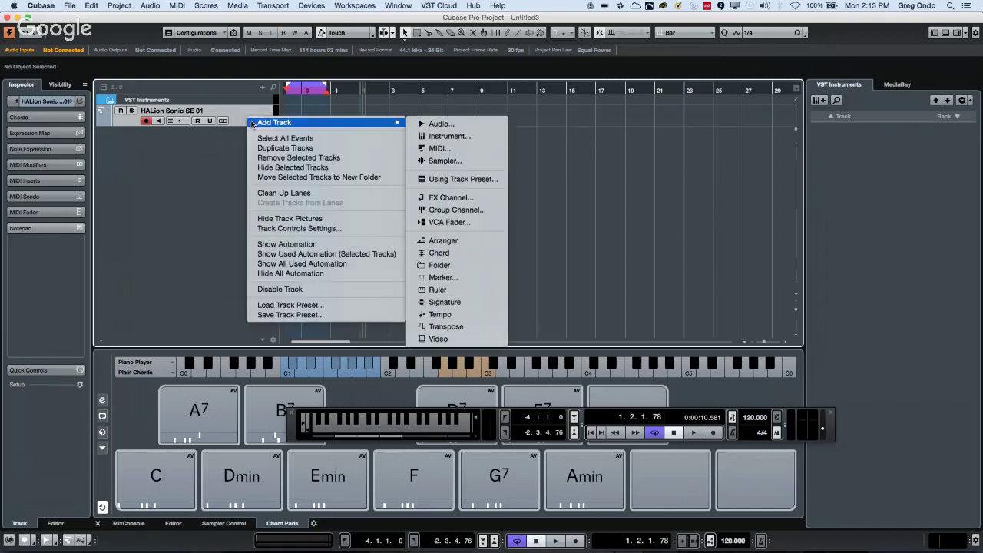
click(287, 158)
- Add 16 stereo audio tracks routed to Stereo Out
right_click(158, 123)
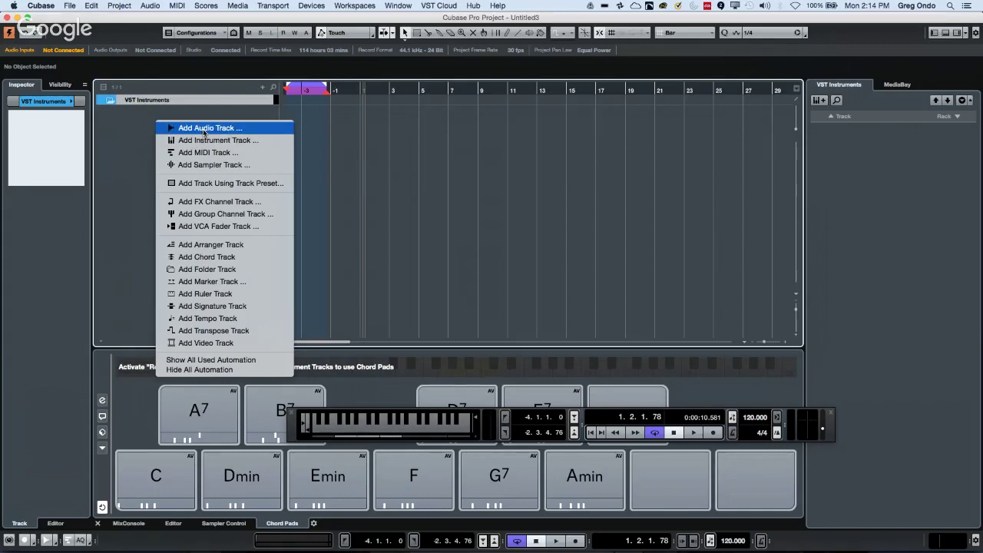
click(203, 128)
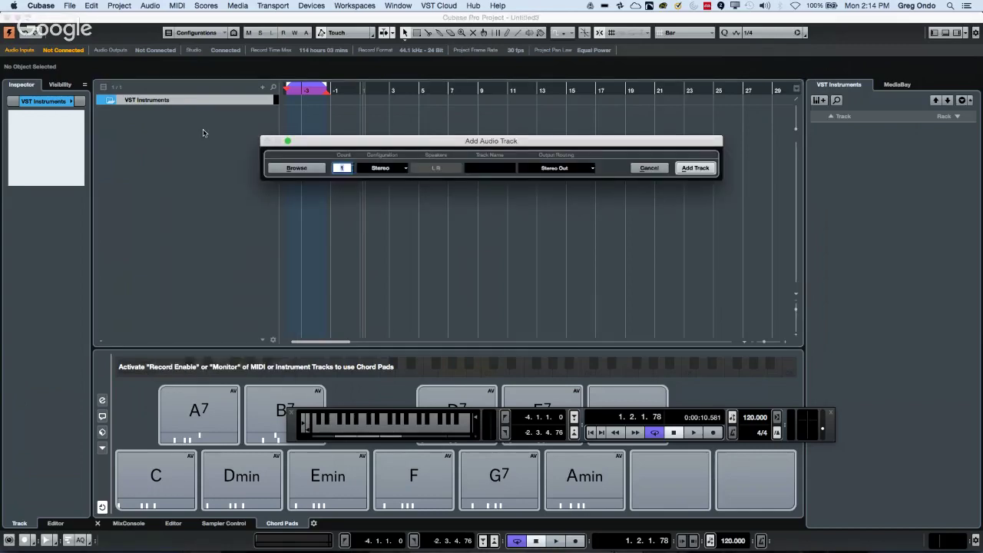
text(16)
key(Return)
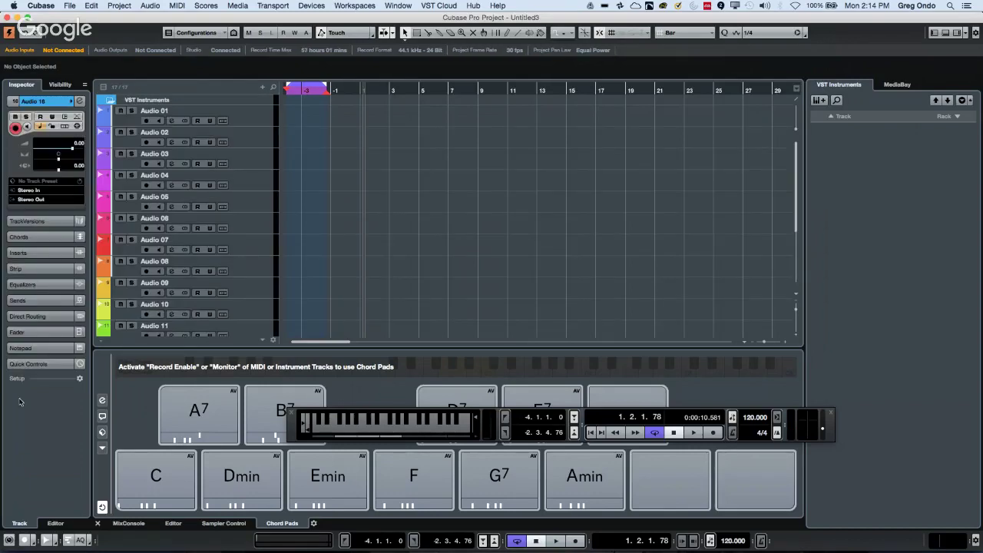
- Write the note "kick drum AKG D112 in drum" in the Notepad of the Audio 01 track
click(47, 349)
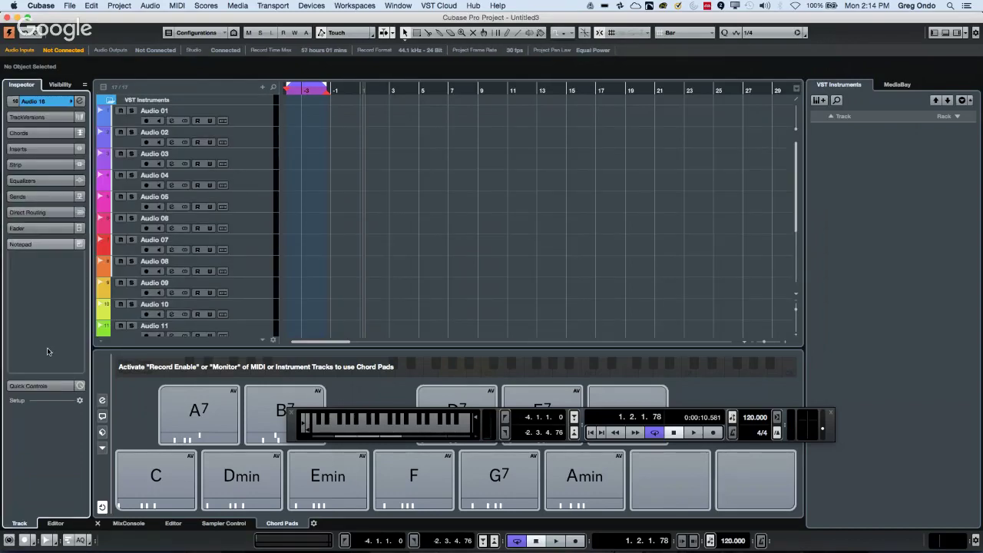
click(248, 122)
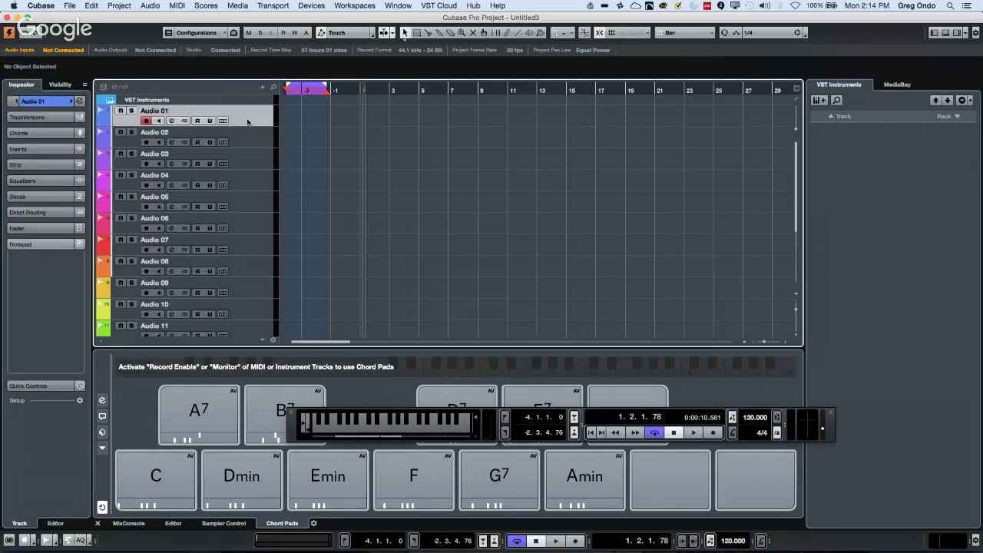
click(40, 260)
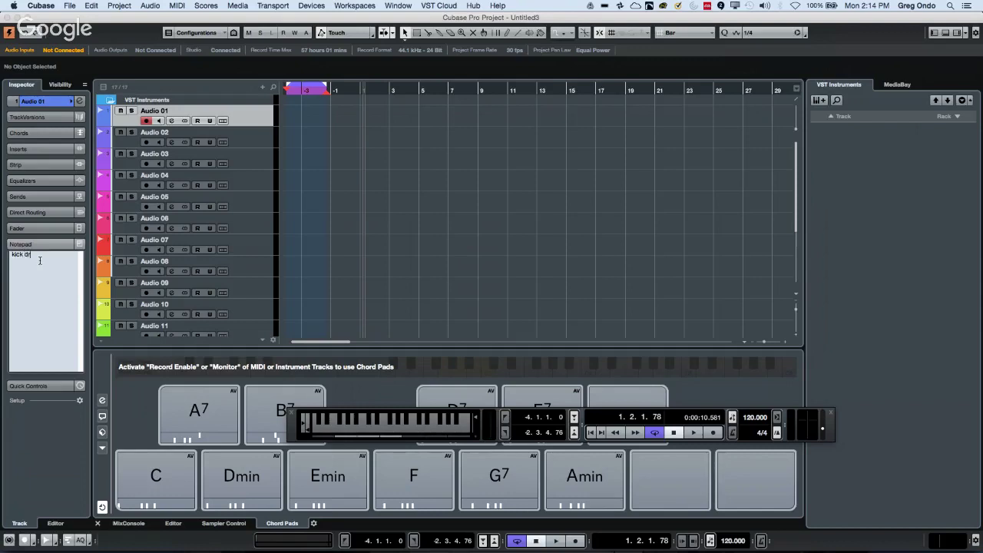
text(kick drum AKG D112 in drum)
- Write the note "SM57 on top" in the Notepad of the Audio 02 track
click(251, 142)
click(36, 271)
click(257, 141)
click(256, 140)
click(35, 264)
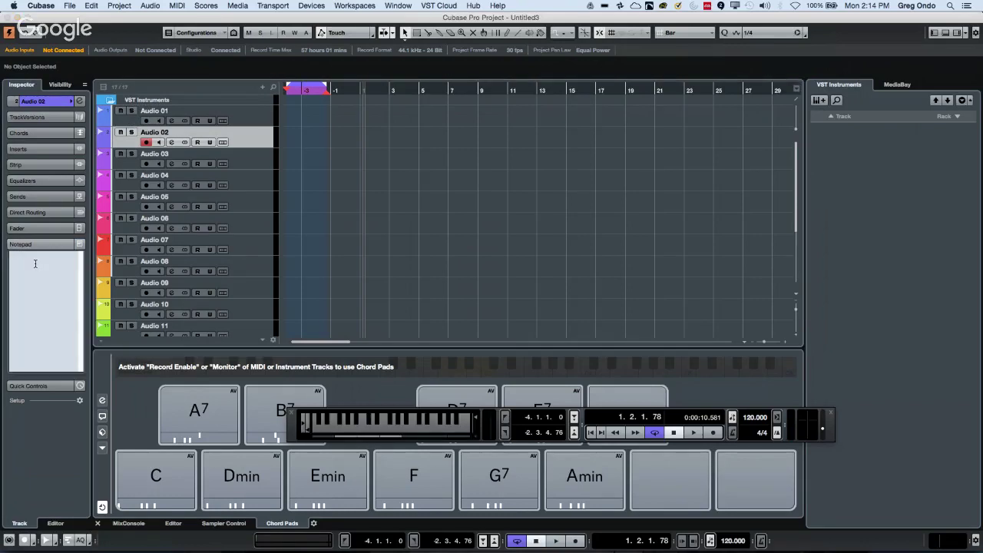
text(SM57 on top)
- Write the note "SM 57 bottom mic phase inverted" in the Notepad of the Audio 03 track
click(257, 160)
click(255, 160)
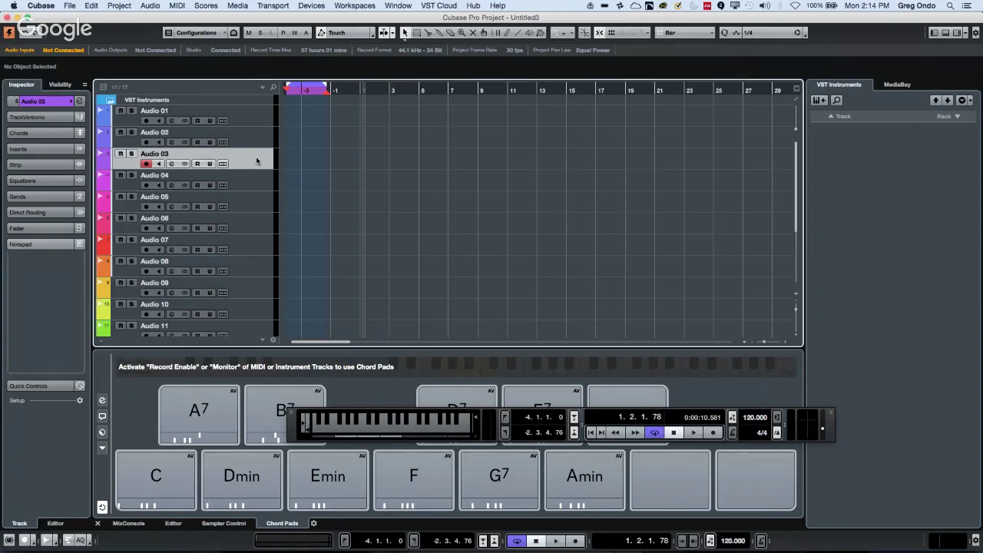
click(32, 258)
text(SM 57)
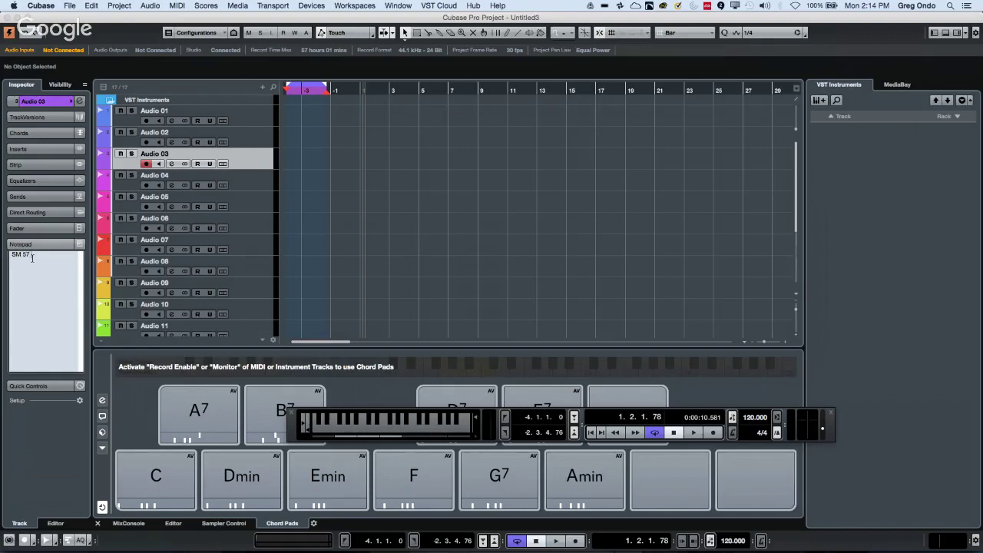
text(bottom mic phase inverted)
click(164, 169)
- Review the Notepad entries of the Audio 01, Audio 02 and Audio 03 tracks
click(256, 138)
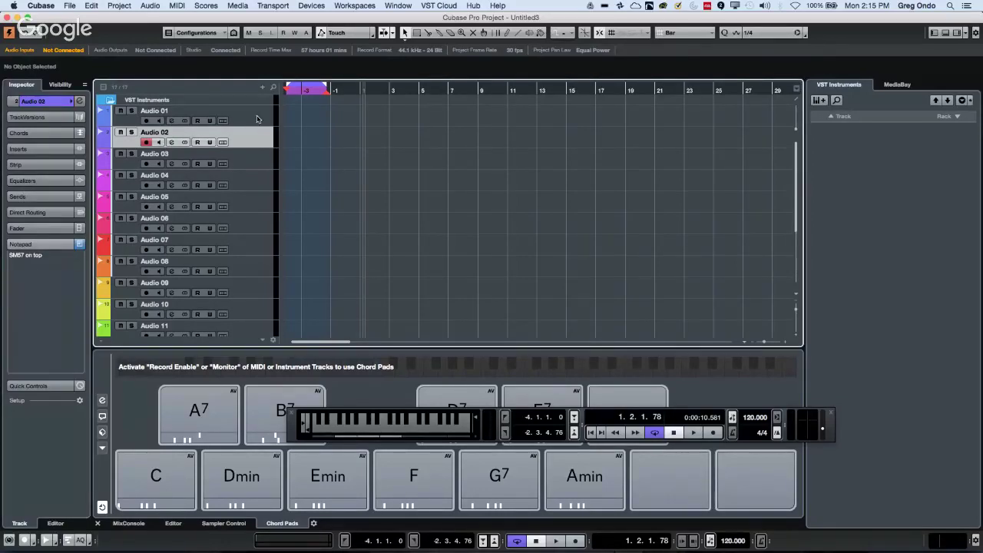
click(256, 117)
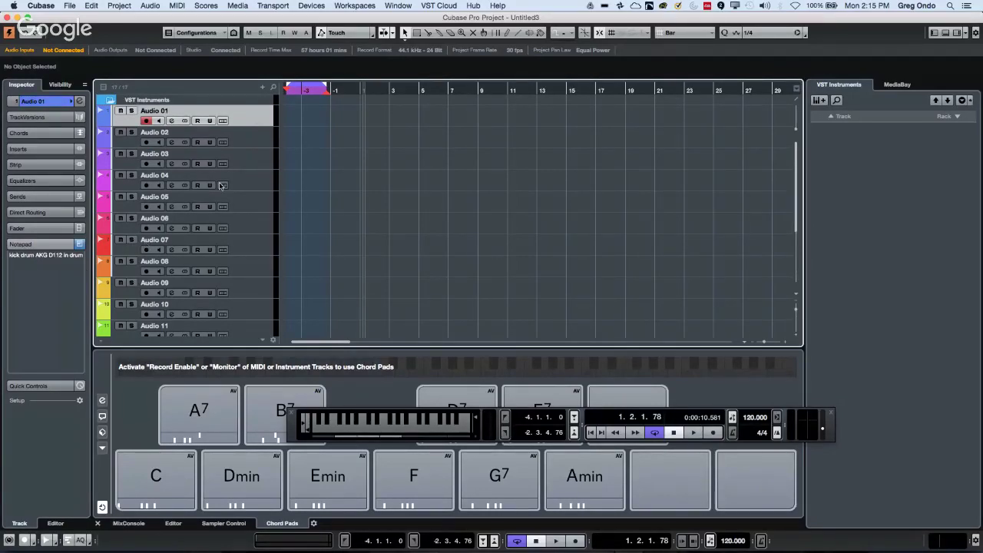
click(256, 138)
click(255, 157)
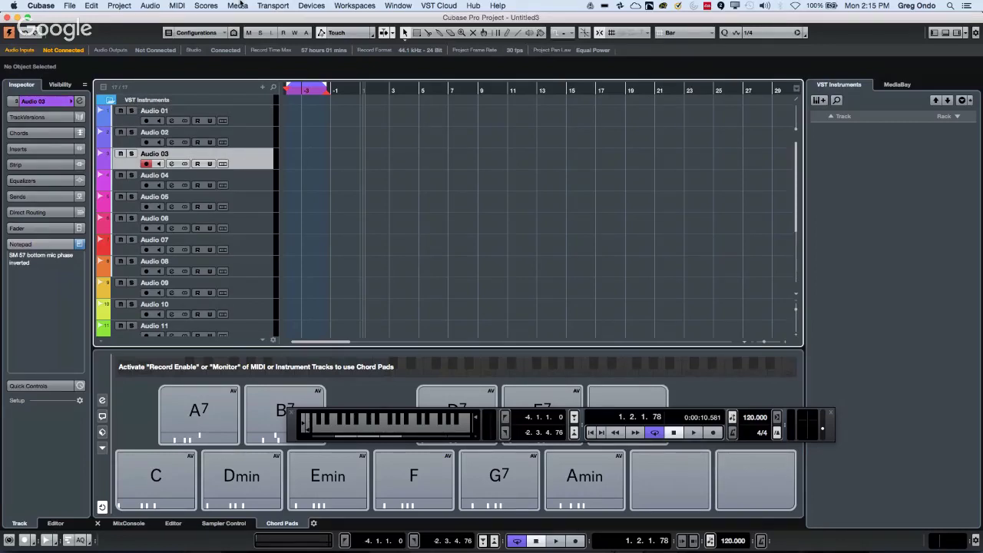
- Open the main MixConsole window
click(243, 6)
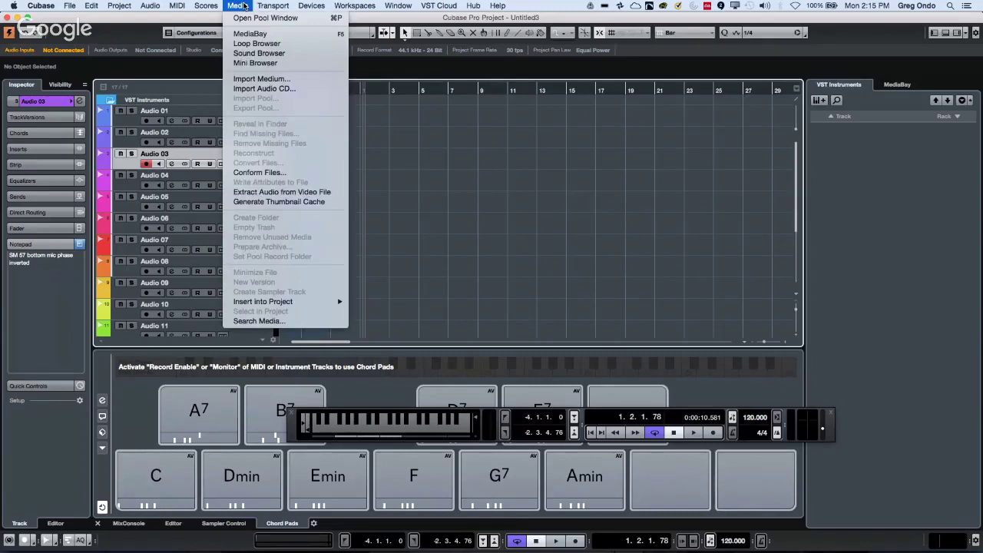
mouse_move(317, 8)
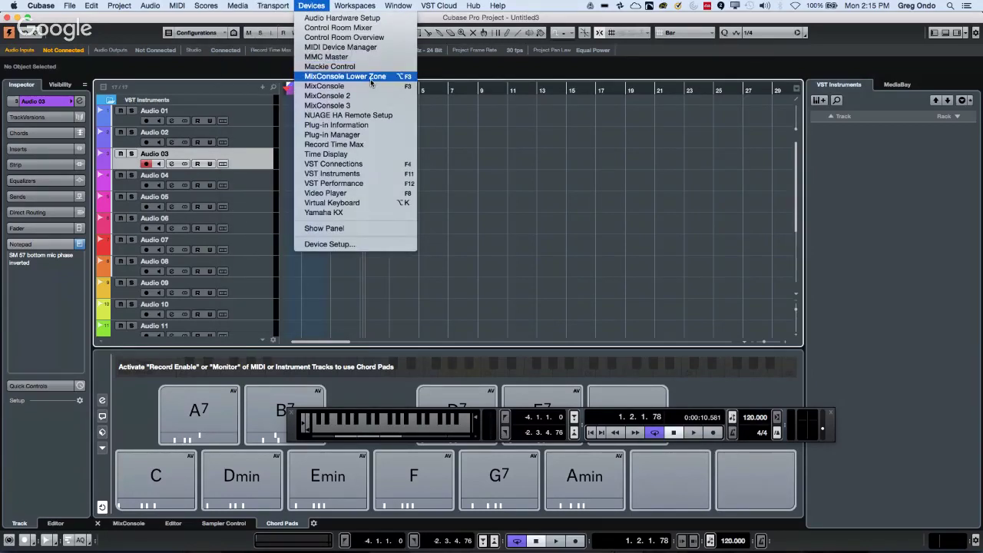
click(370, 89)
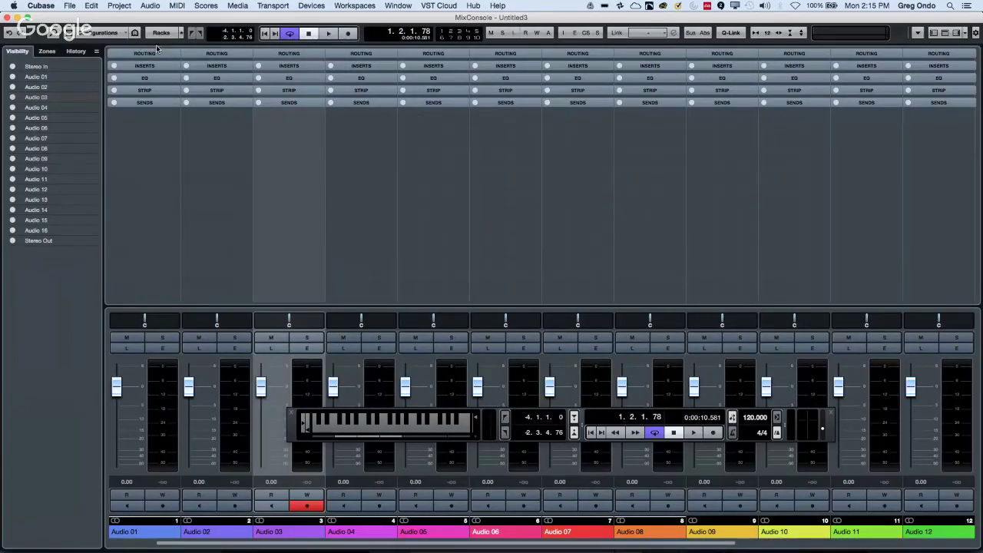
- Check the MixConsole's rack options, available rack types and channel type filter for a notepad display
click(181, 33)
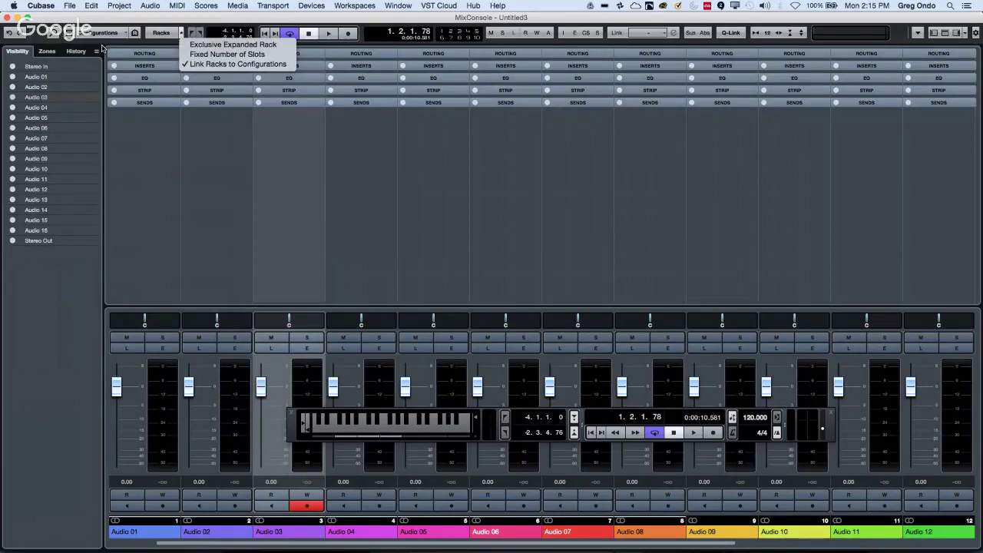
click(161, 34)
click(160, 35)
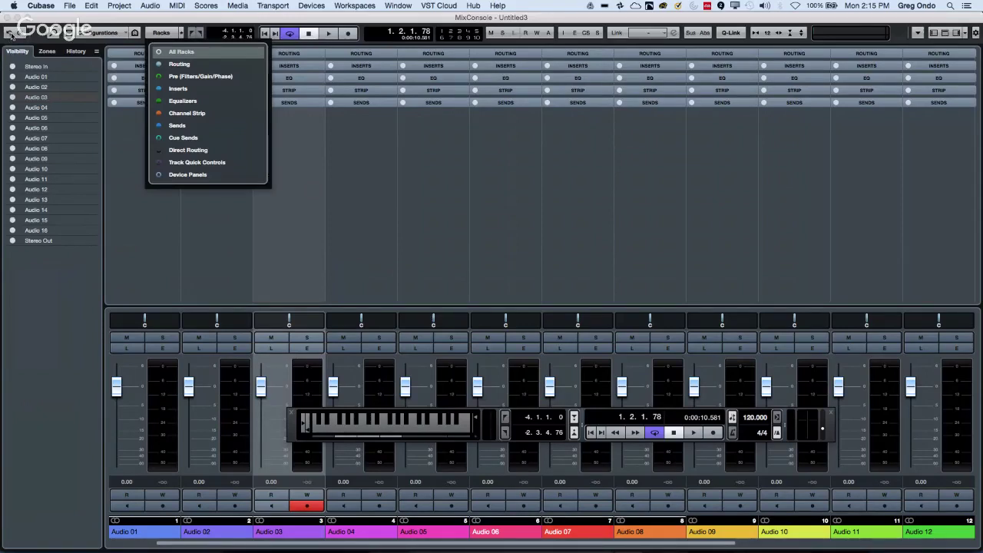
click(92, 37)
click(67, 34)
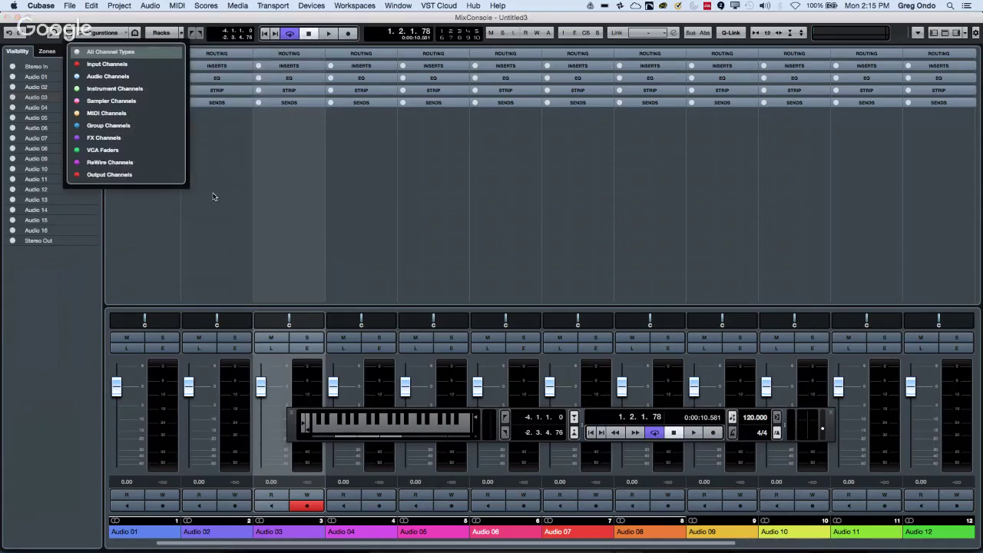
click(264, 215)
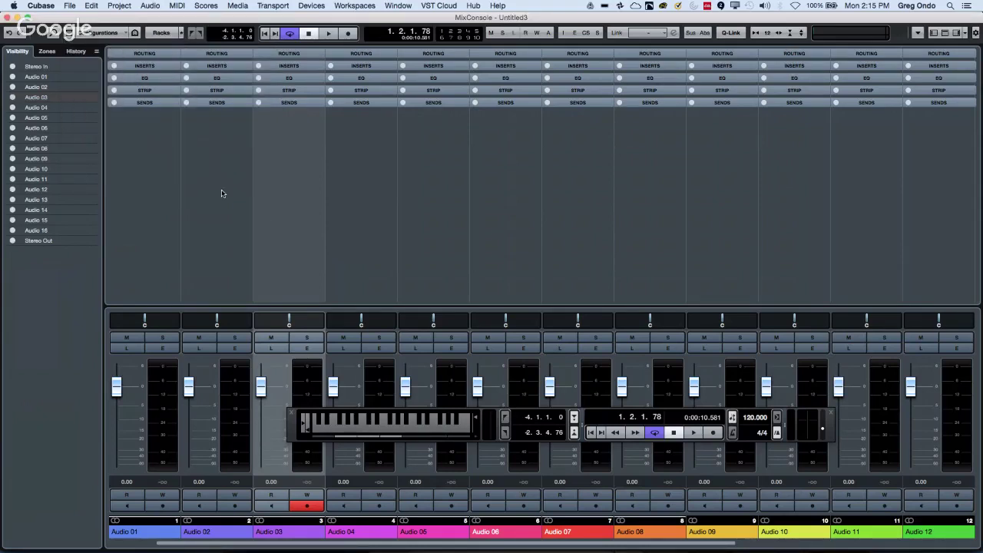
- Show all racks in the MixConsole and dismiss the rack list
click(166, 33)
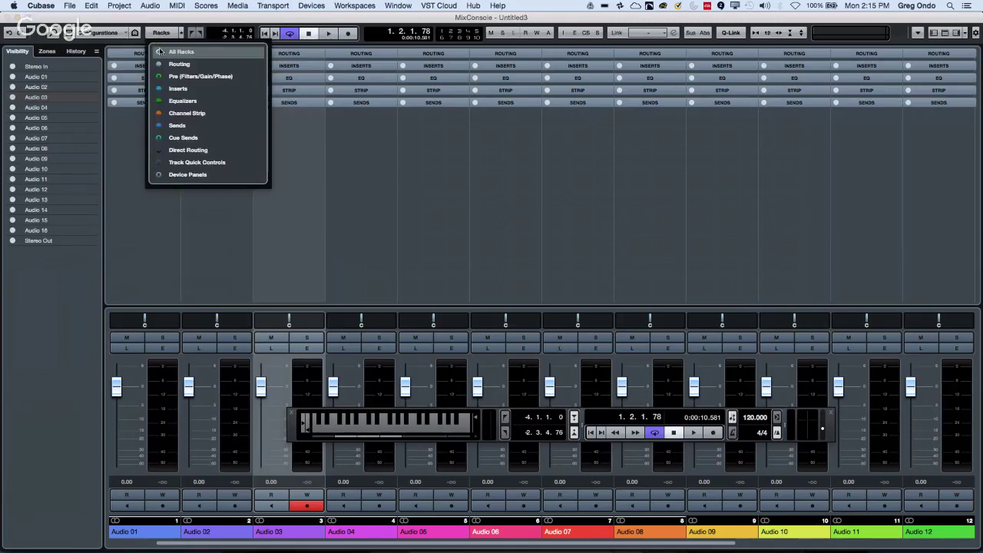
click(160, 51)
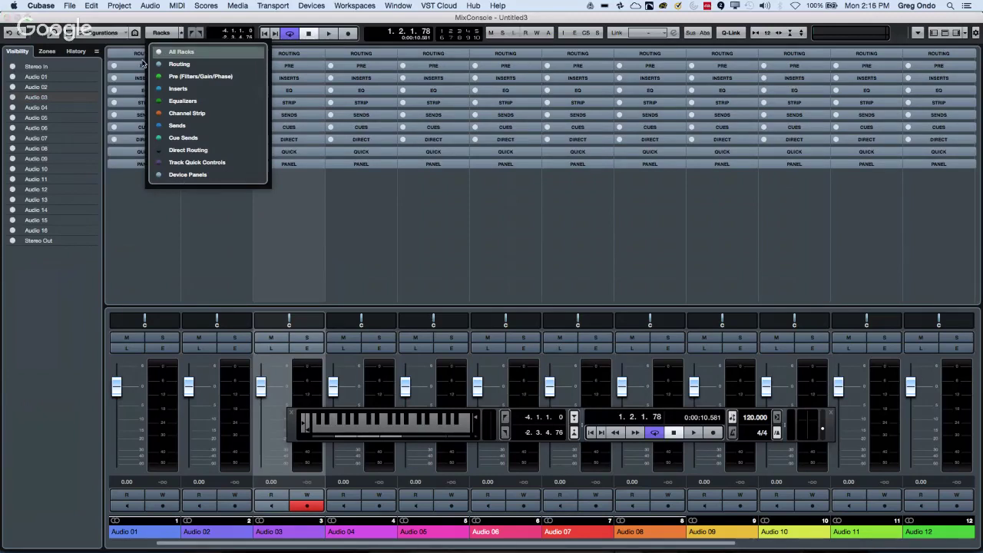
click(13, 35)
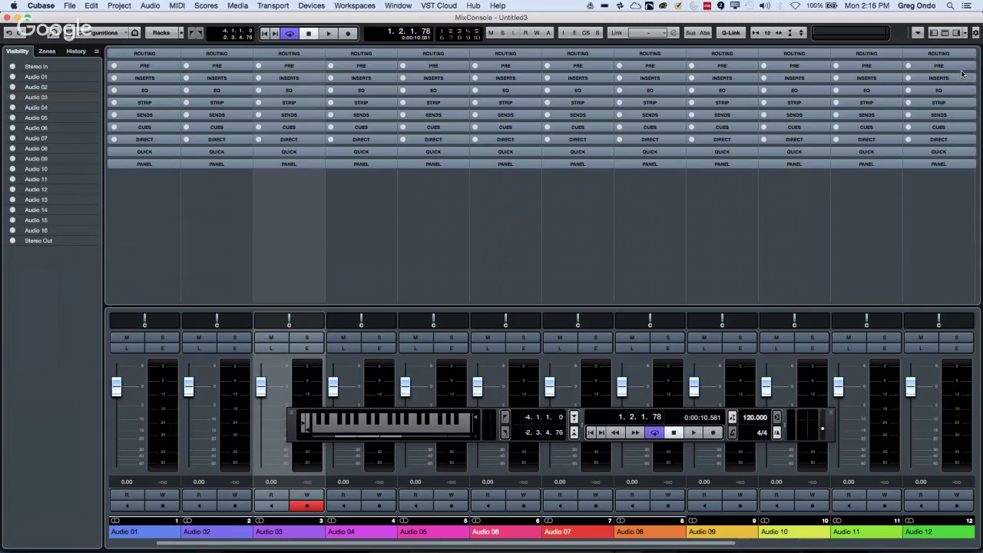
- Check the MixConsole's toolbar setup, rack section visibility, functions menu and channel visibility configurations for a notepad display option
click(975, 33)
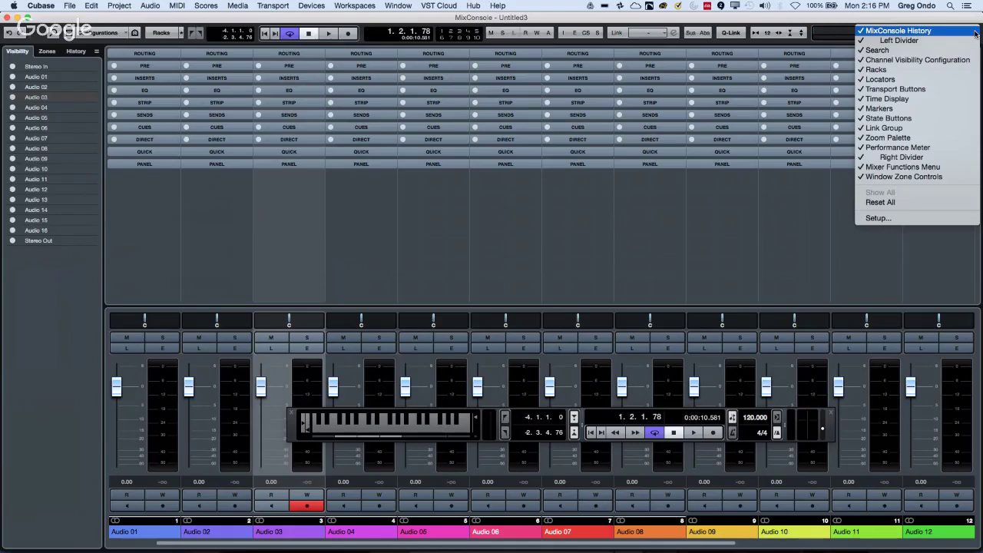
click(743, 205)
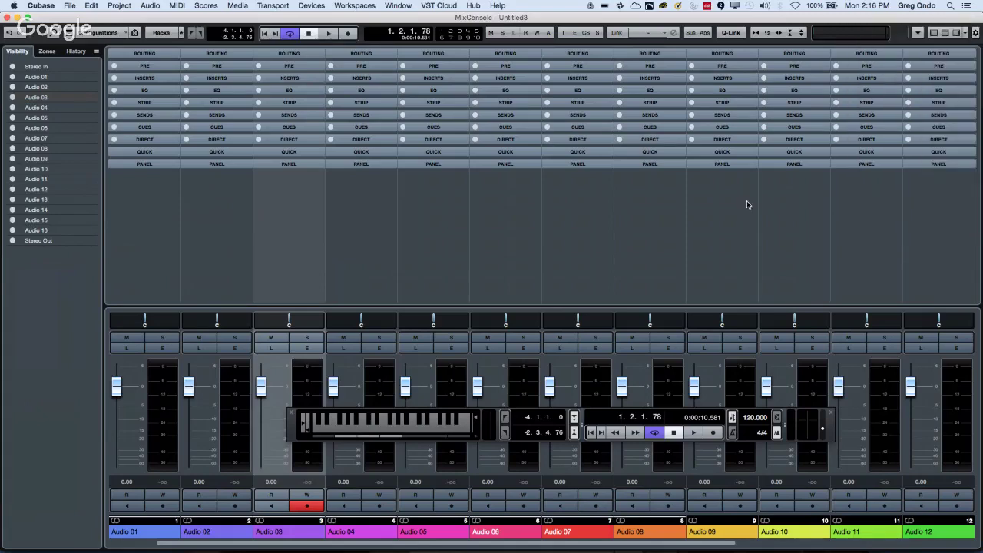
click(946, 34)
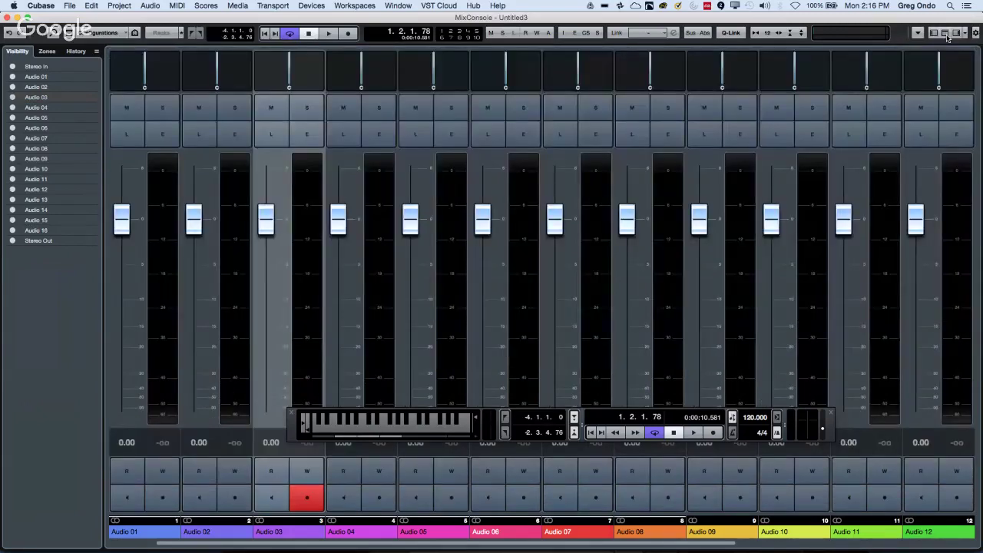
click(945, 34)
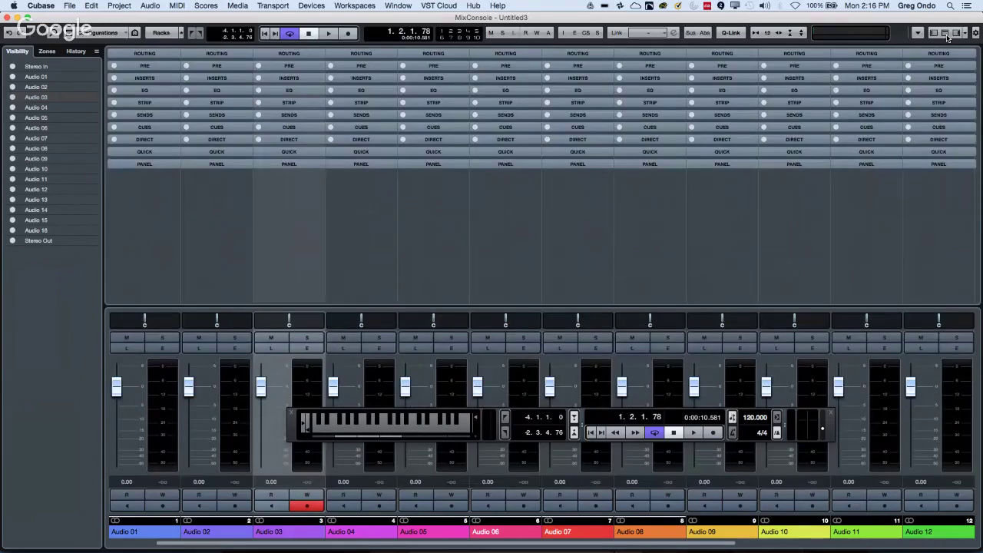
click(918, 33)
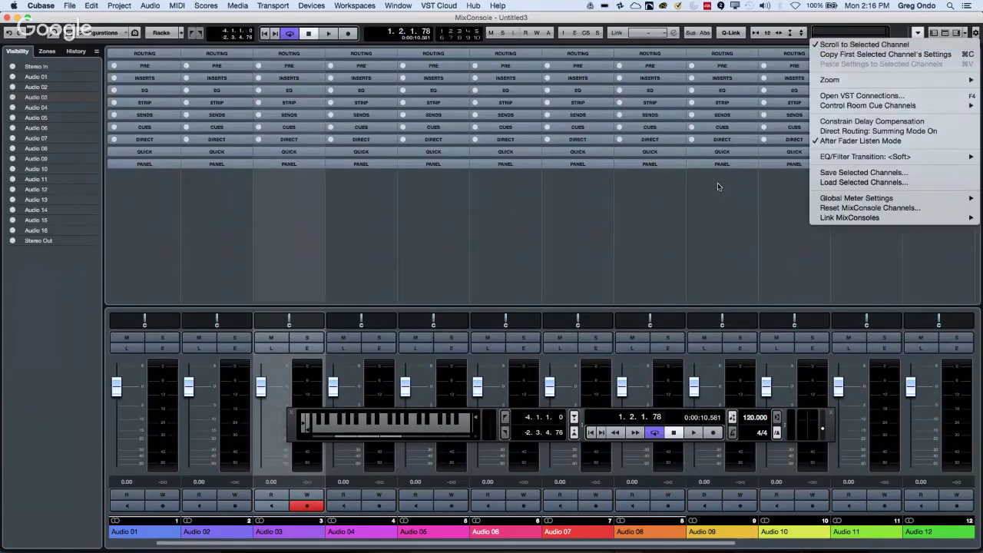
click(497, 232)
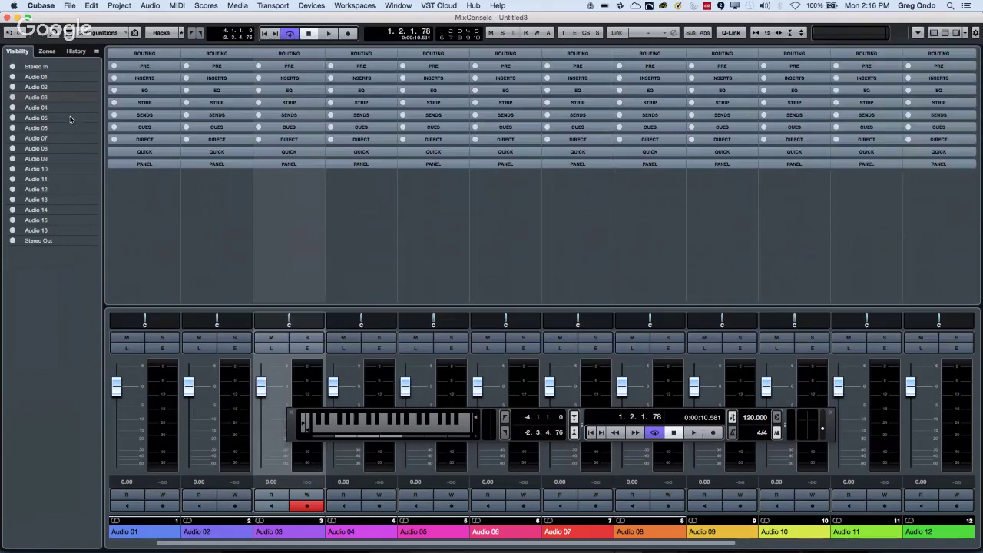
click(111, 37)
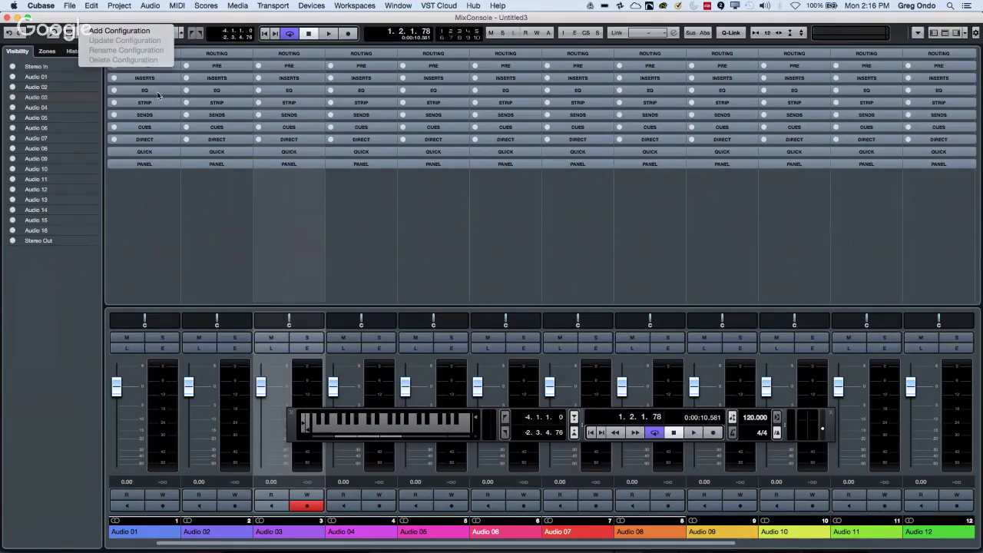
click(164, 126)
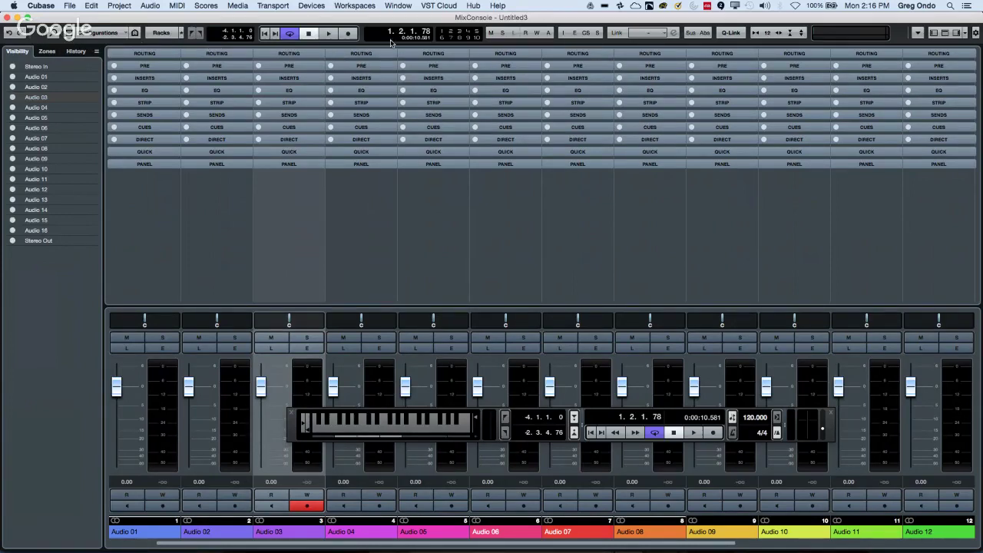
- Show the Notepad and Pictures sections in the MixConsole
click(963, 32)
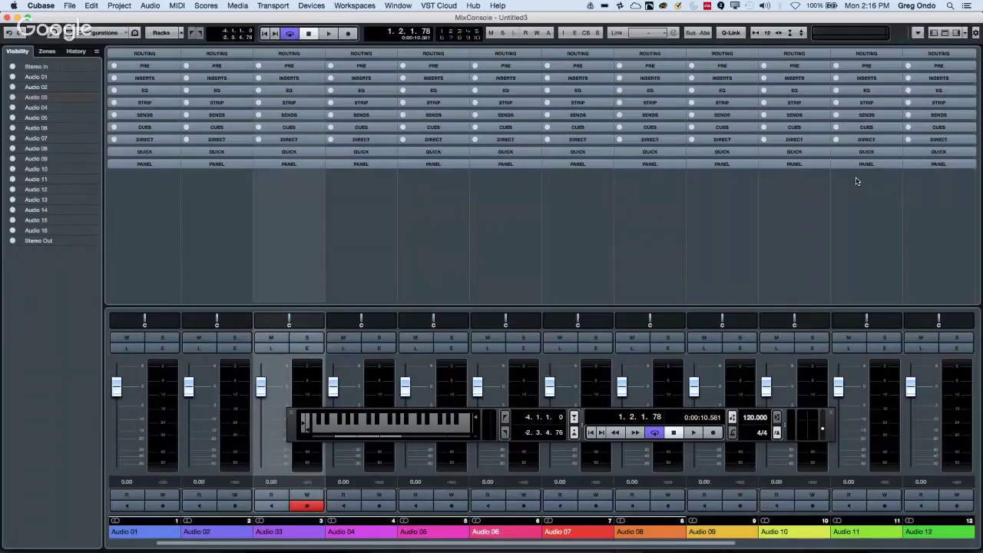
click(857, 182)
click(972, 34)
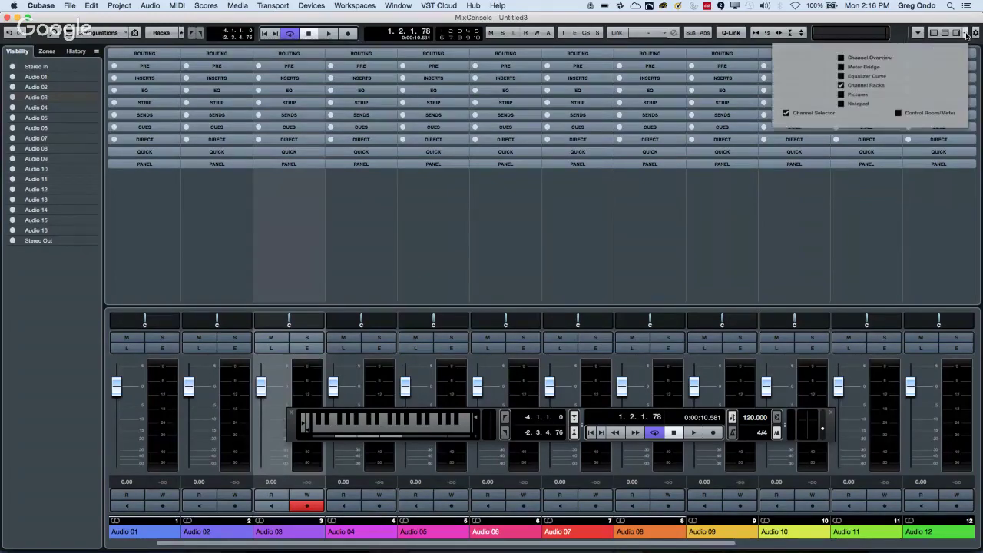
click(840, 103)
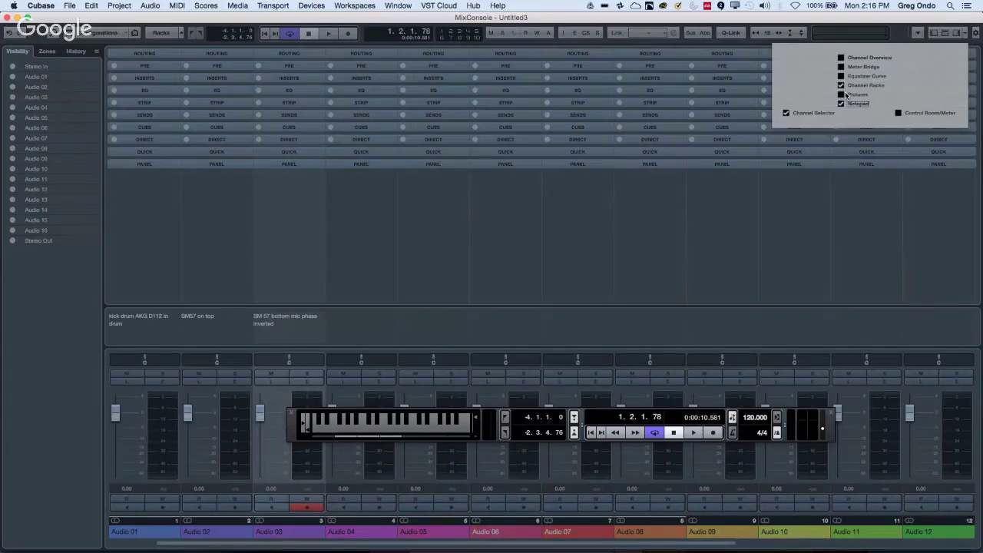
click(840, 95)
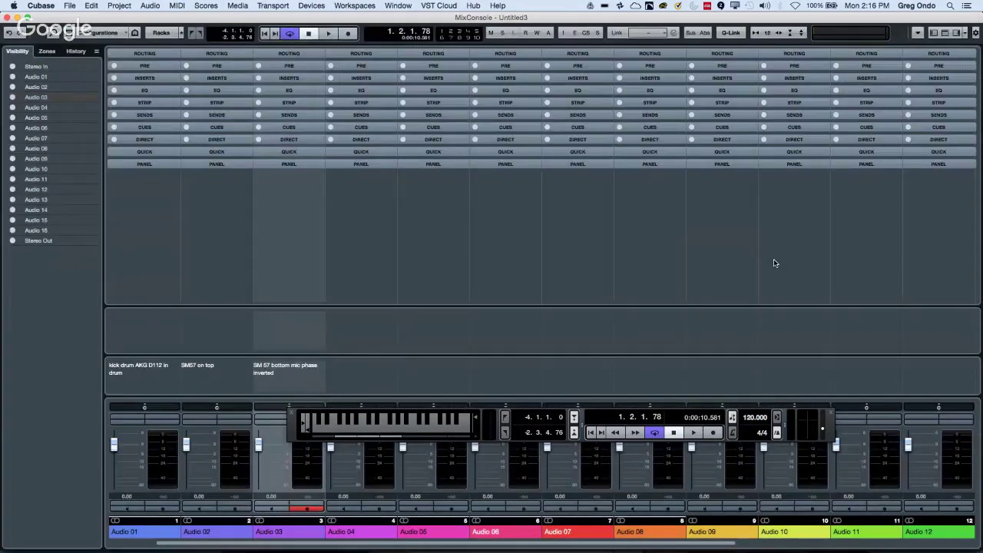
- Enter a few words of placeholder text in the Audio 04 channel's notepad
click(343, 378)
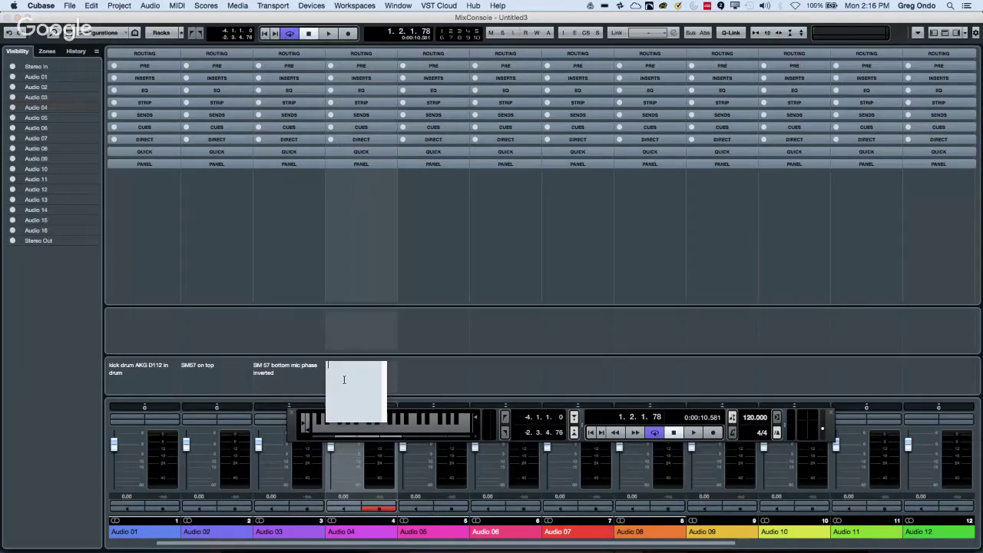
text(lug ouyg o8yg i8 pu)
text(yg pug )
text(iy 8iug iug )
text(yg)
click(407, 371)
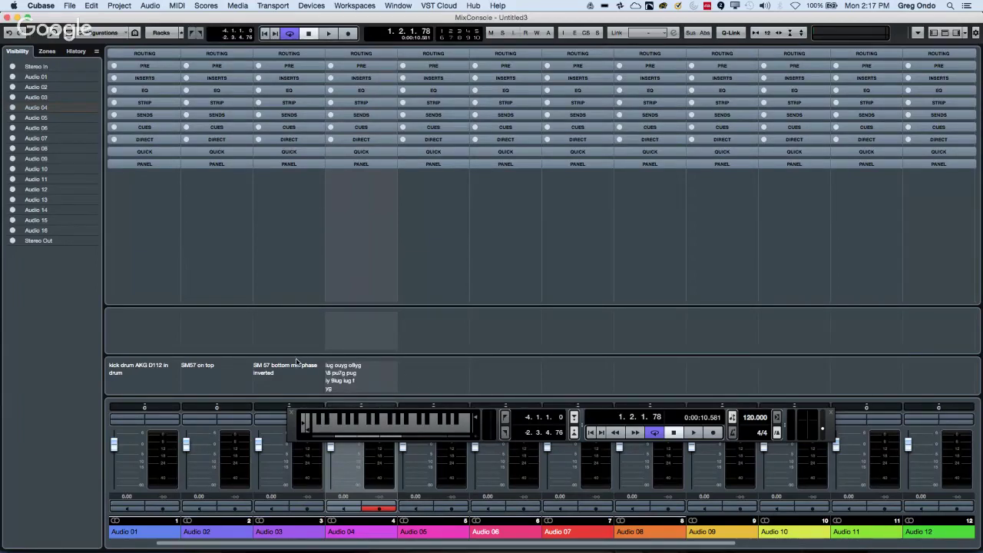
- Select channels Audio 02 through Audio 06, enable Q-Link and assign the factory snare drum picture to all of them
click(212, 366)
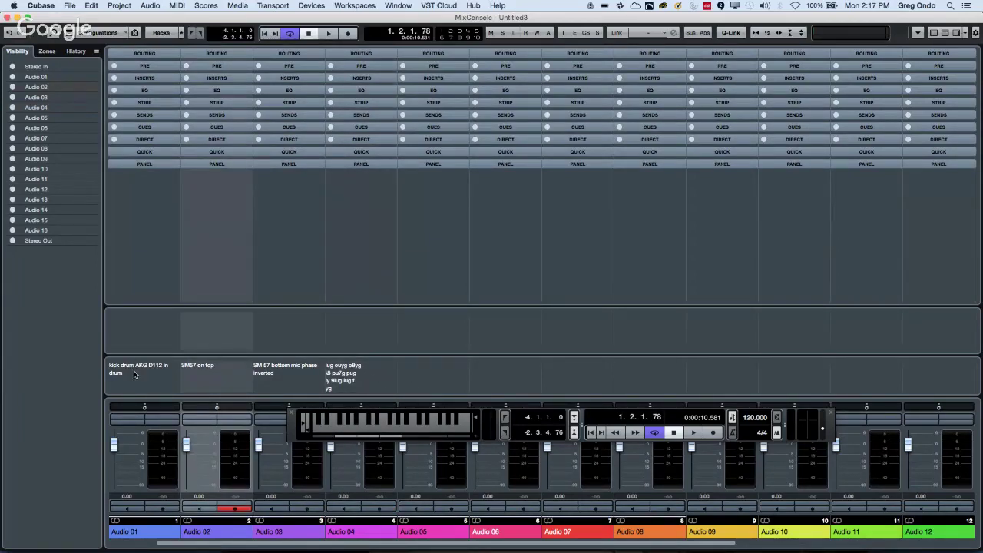
right_click(217, 315)
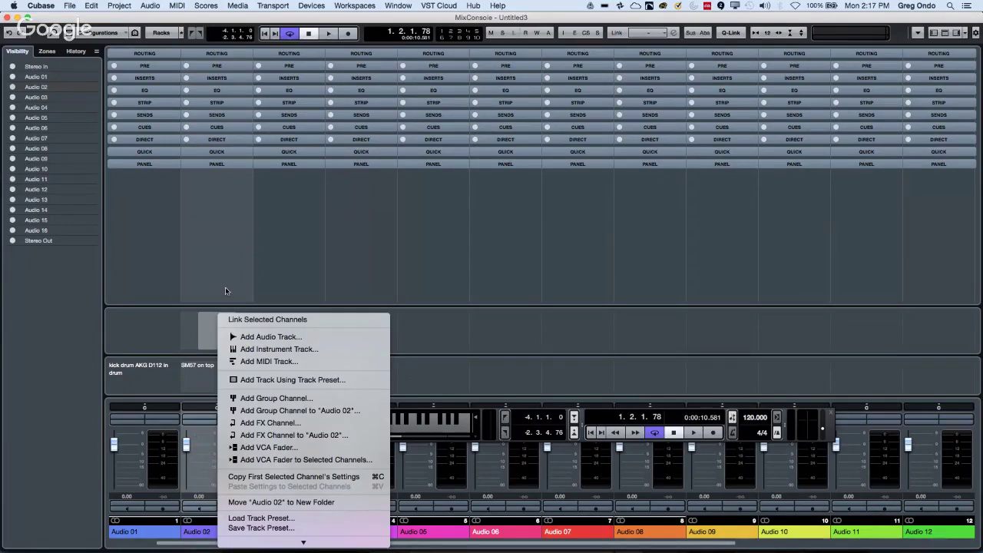
click(208, 340)
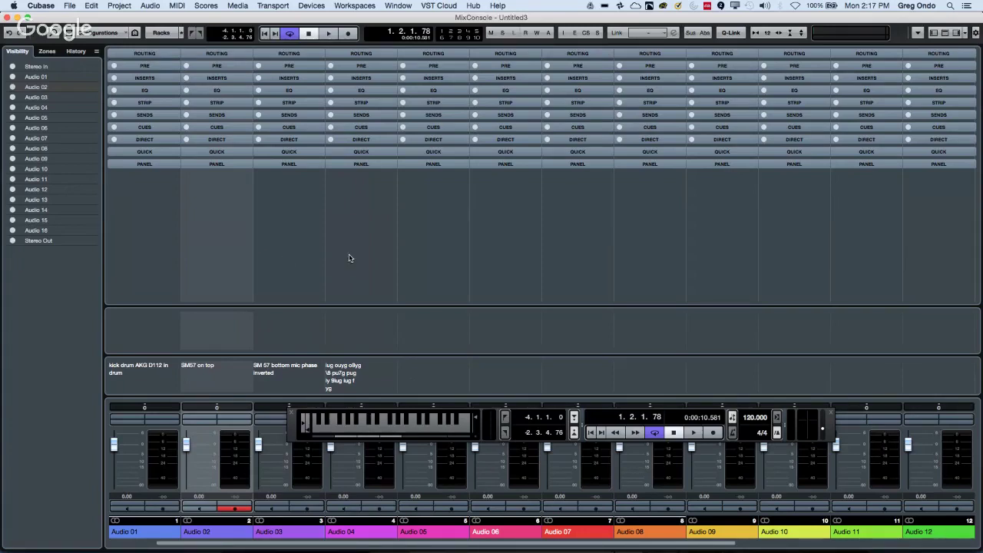
shift+click(491, 236)
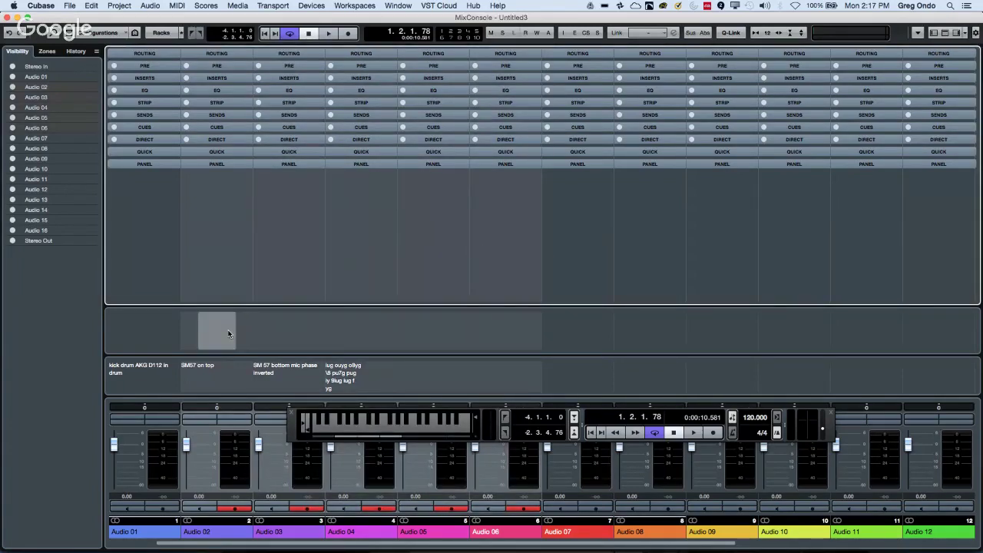
click(730, 32)
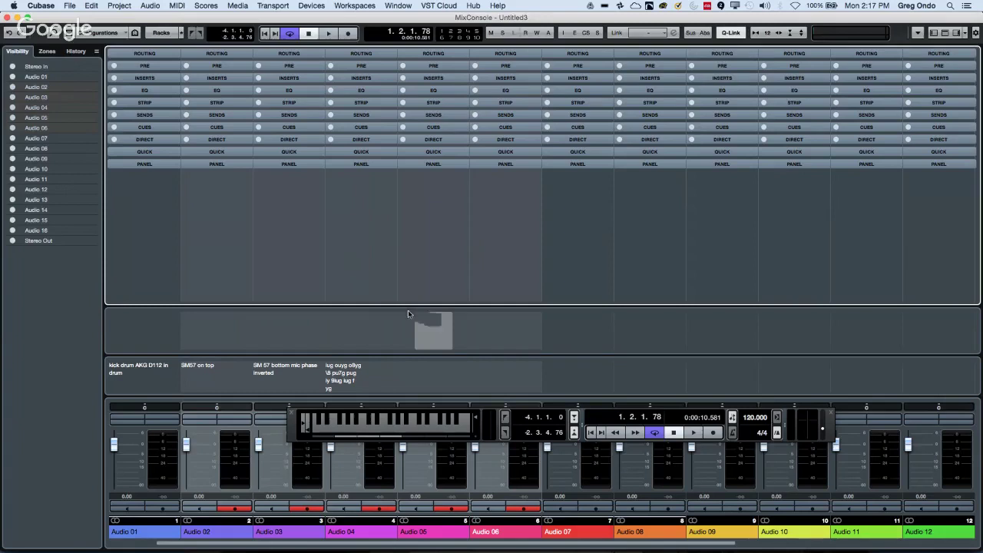
double_click(447, 322)
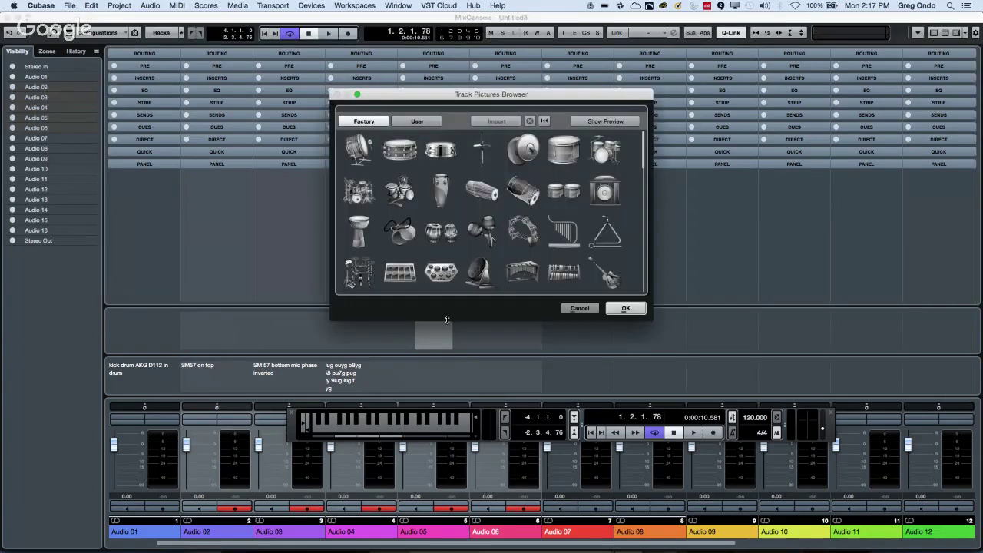
click(406, 152)
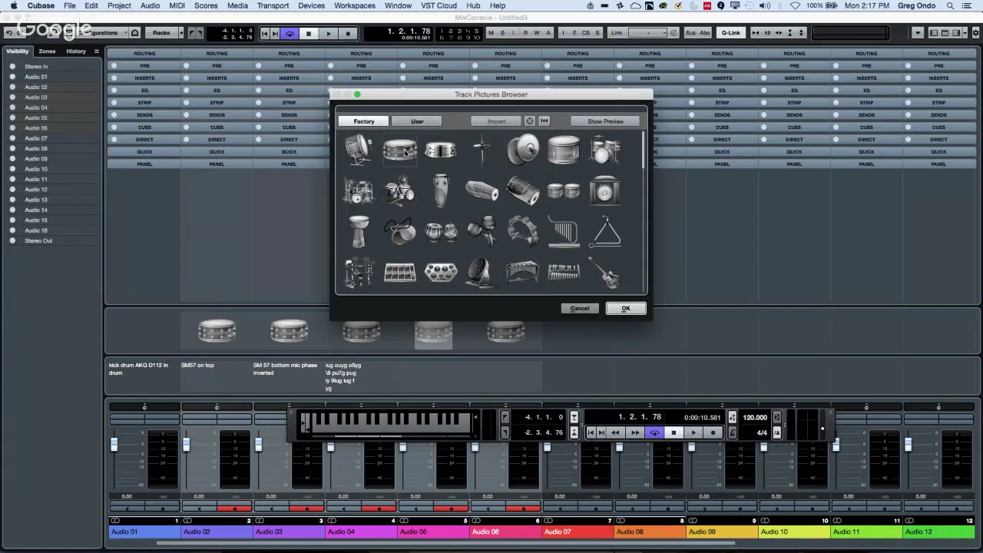
click(629, 309)
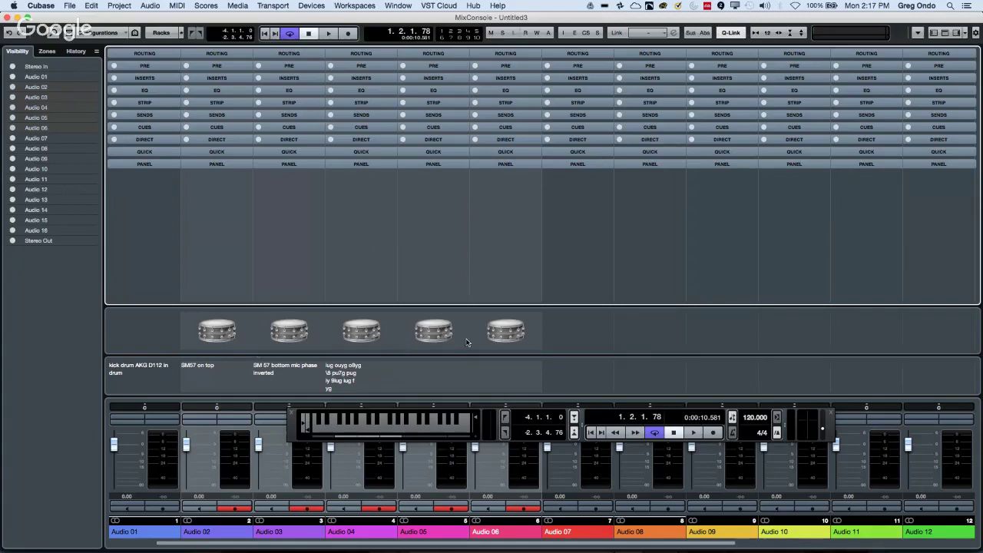
- Hide the MixConsole's Notepad and Pictures sections and show both again
click(966, 33)
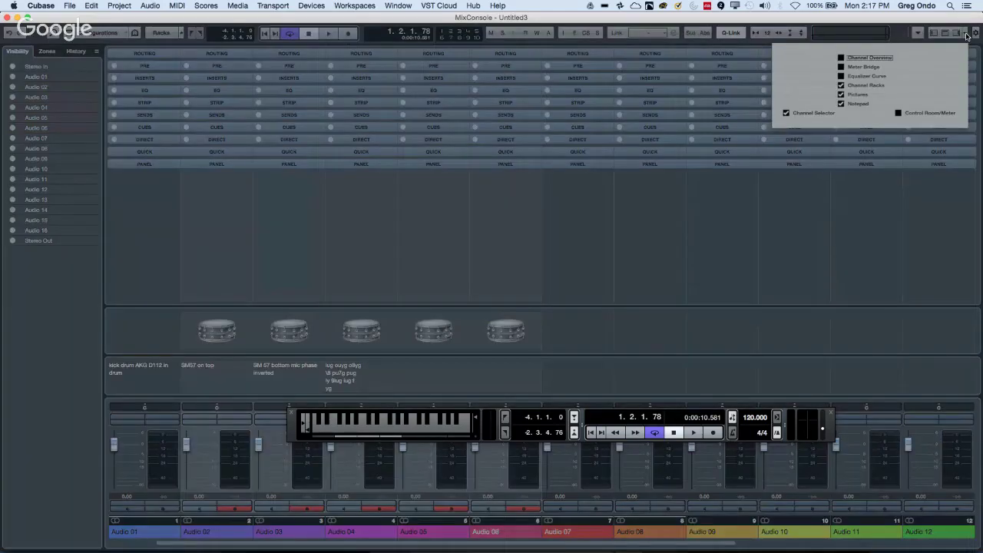
click(840, 103)
click(840, 94)
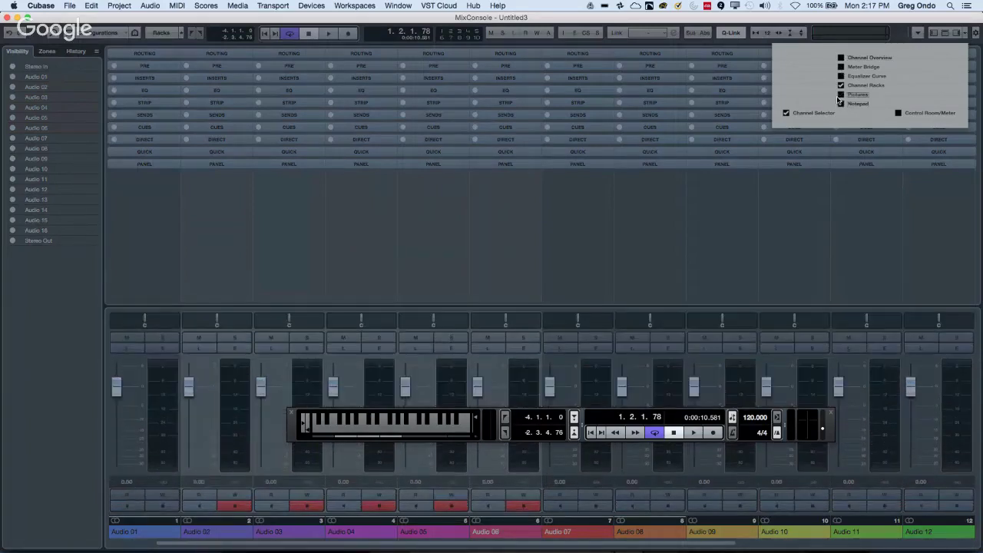
click(840, 94)
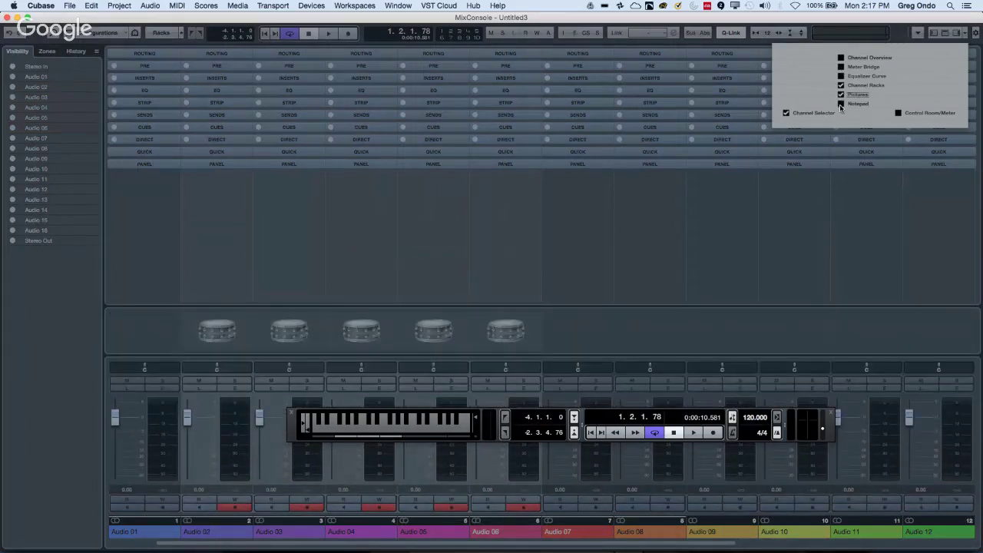
click(840, 103)
click(714, 226)
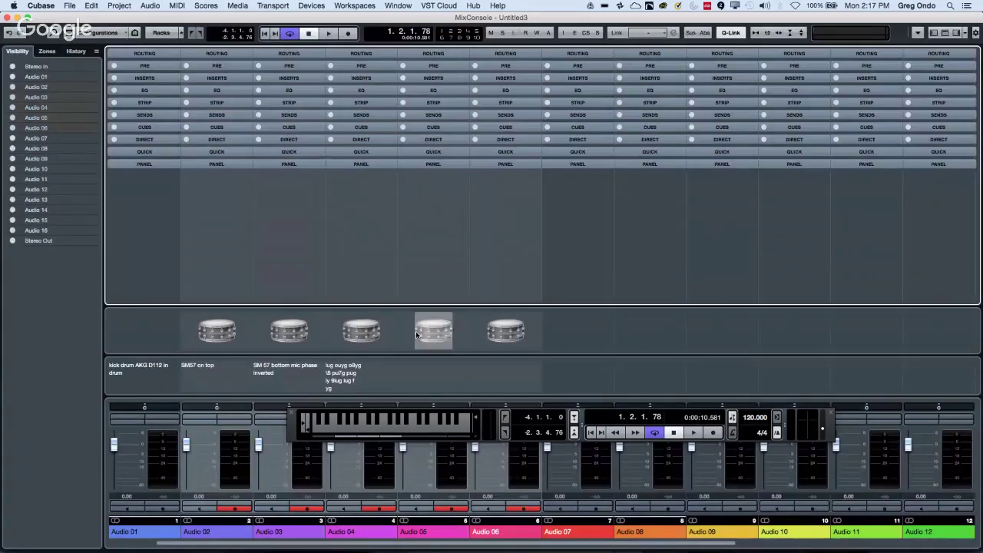
- Select the Audio 08 through Audio 11 channels together
click(794, 331)
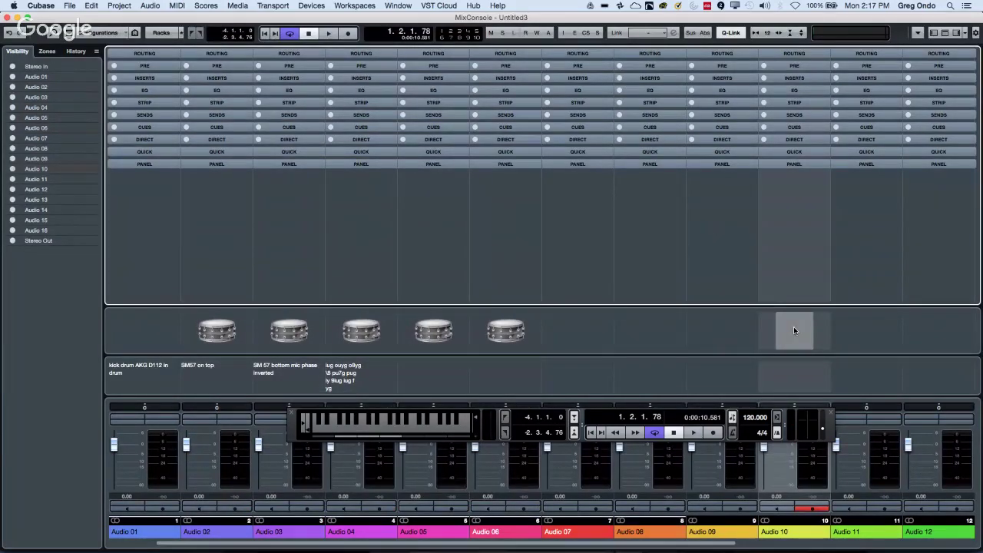
shift+click(234, 427)
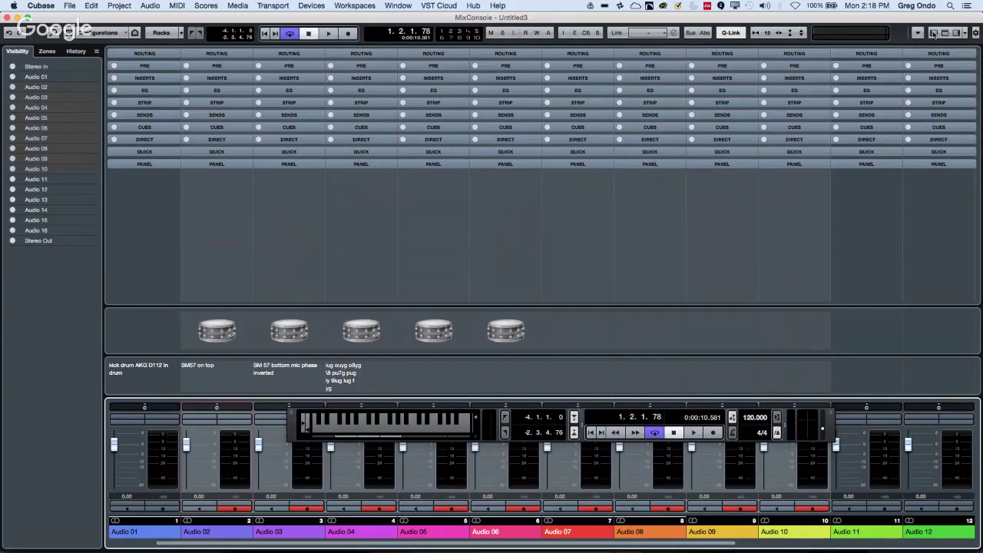
click(620, 331)
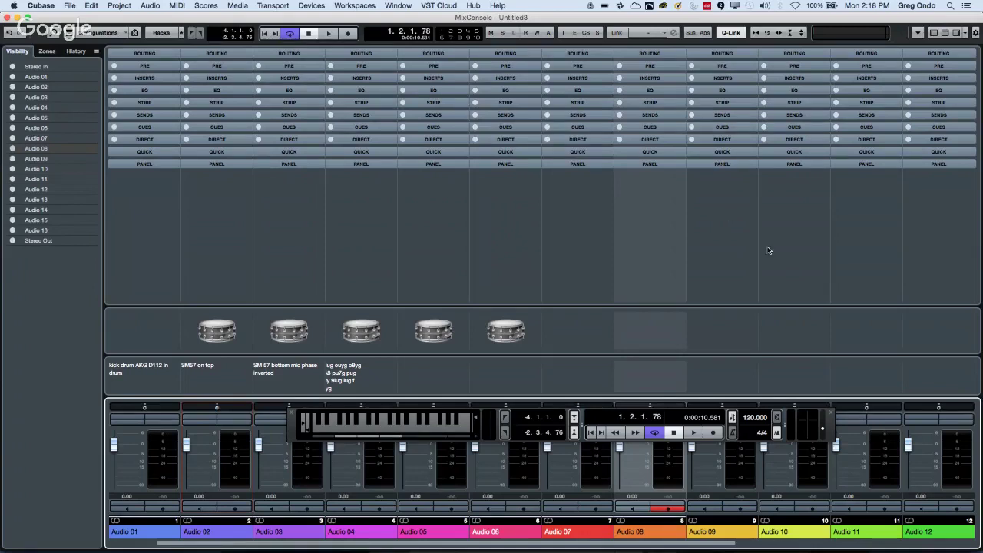
shift+click(856, 319)
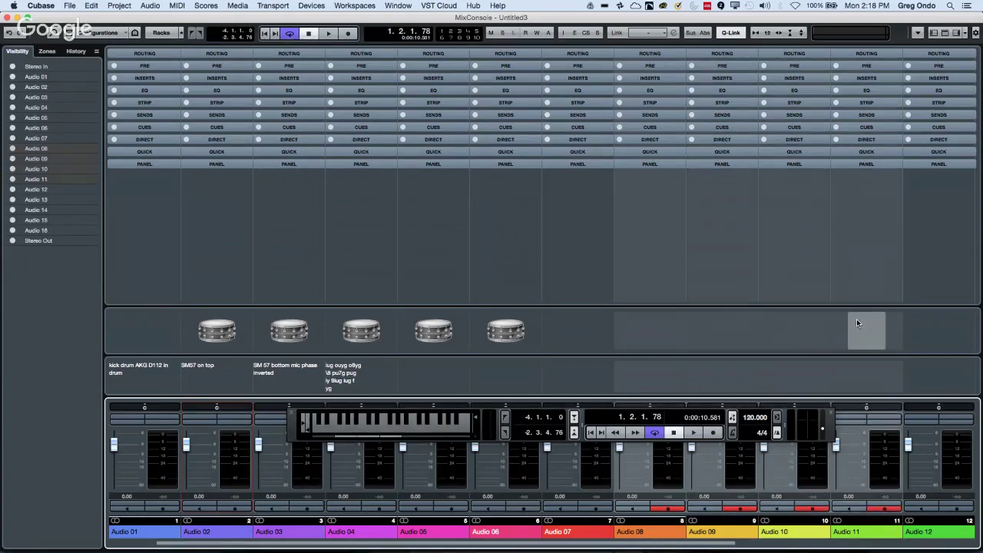
- Try a factory grand piano picture on the selected Audio 08 to Audio 11 channels and cancel the picture browser
double_click(864, 315)
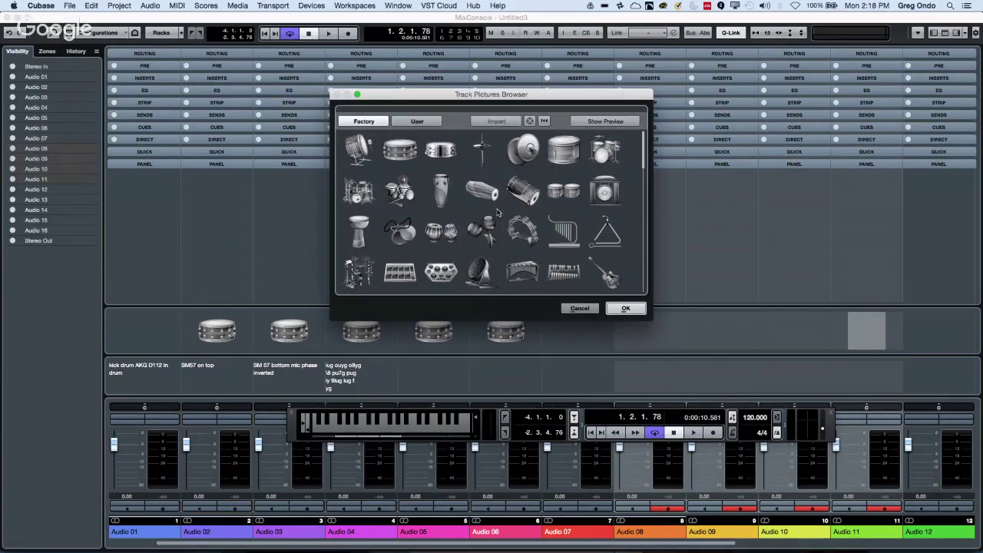
scroll(396, 194, down, 6)
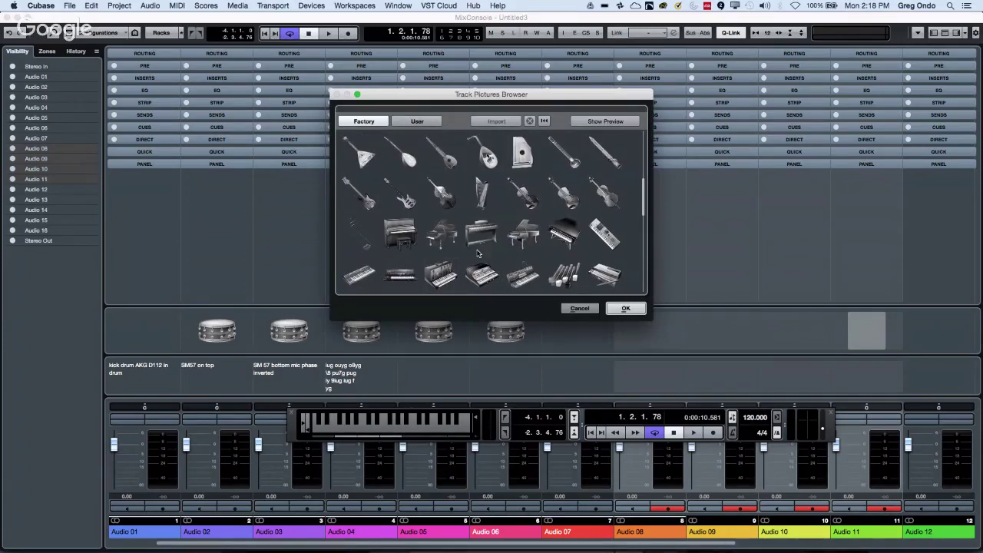
click(528, 240)
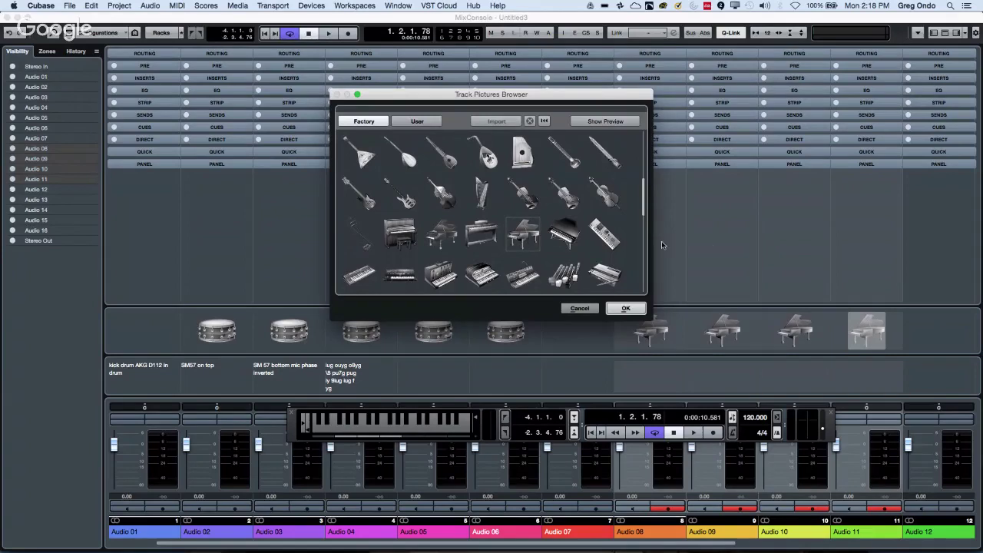
click(580, 308)
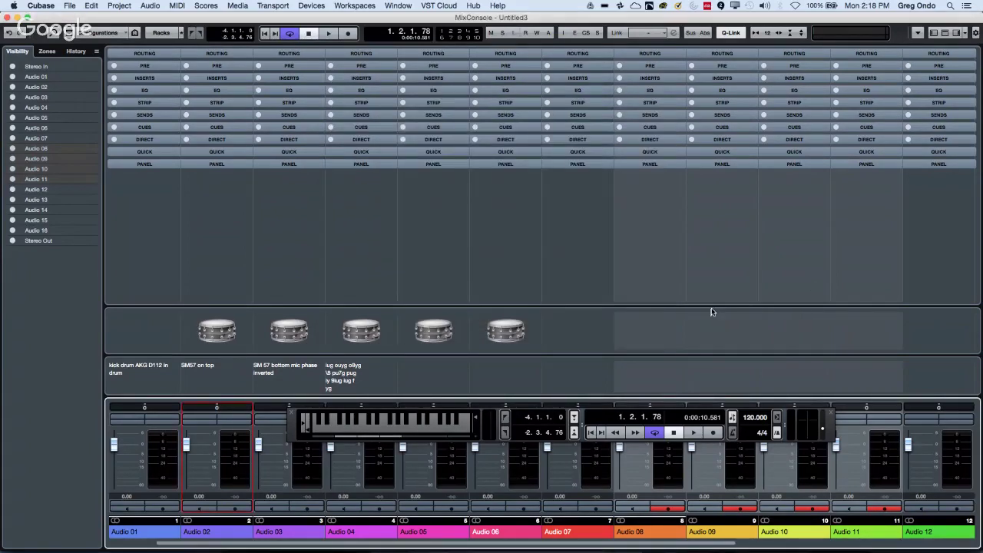
- Assign the factory bongos picture to the linked Audio 08 to Audio 11 channels
double_click(642, 315)
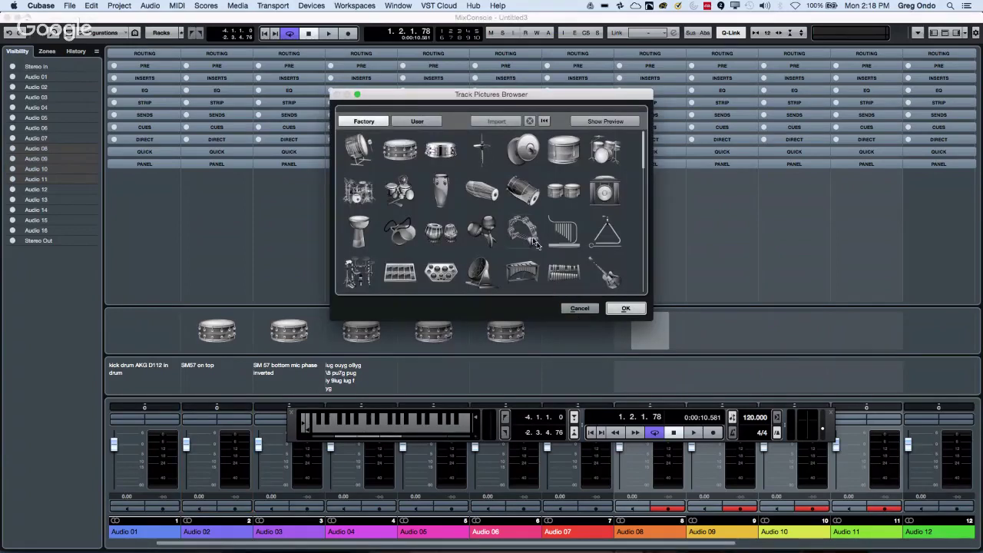
click(570, 198)
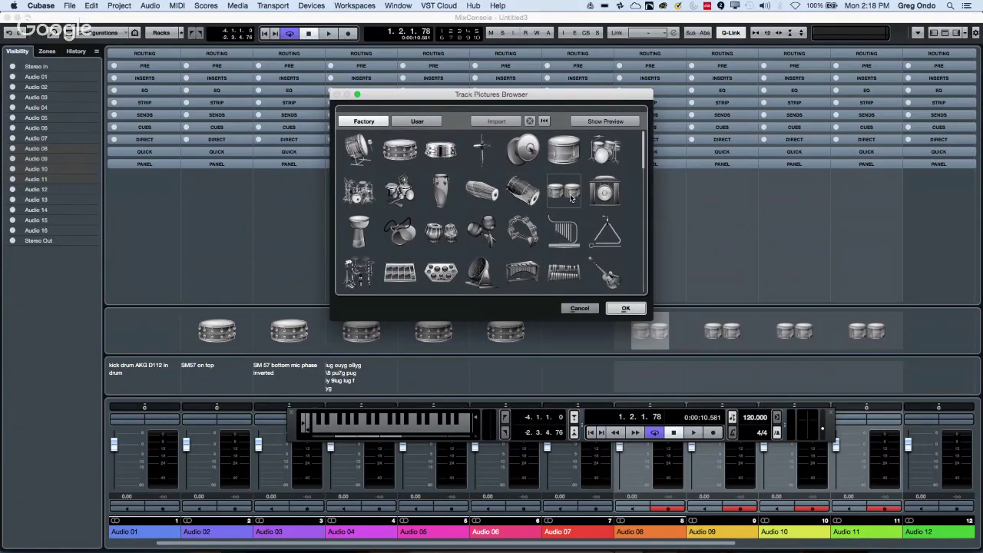
click(628, 310)
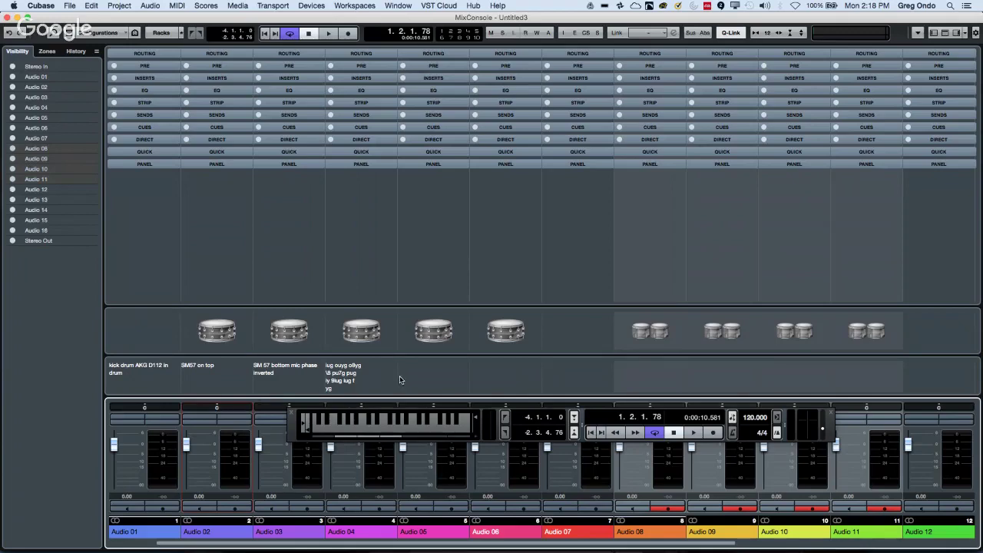
- Close the MixConsole, open the project's notepad data export and cancel it without saving
click(7, 17)
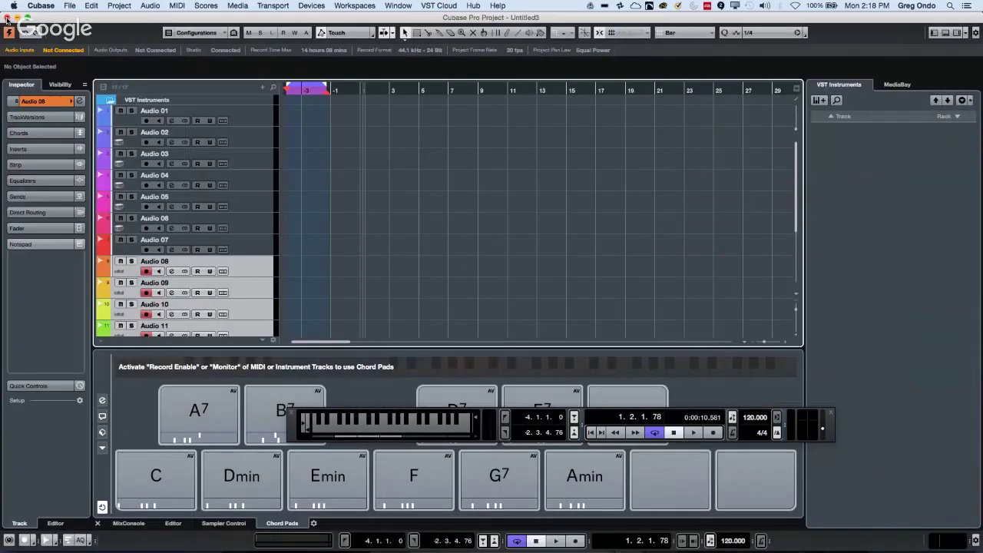
click(70, 5)
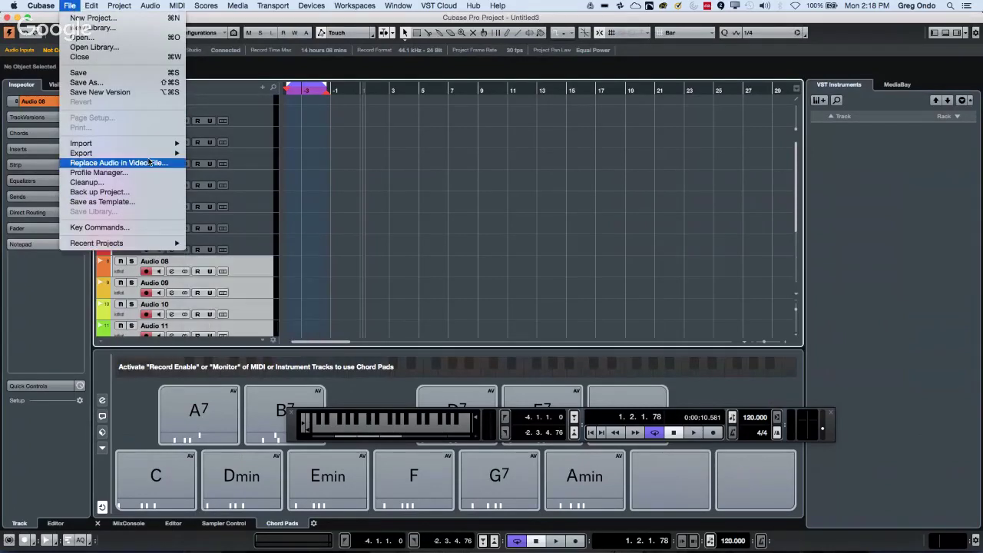
mouse_move(146, 153)
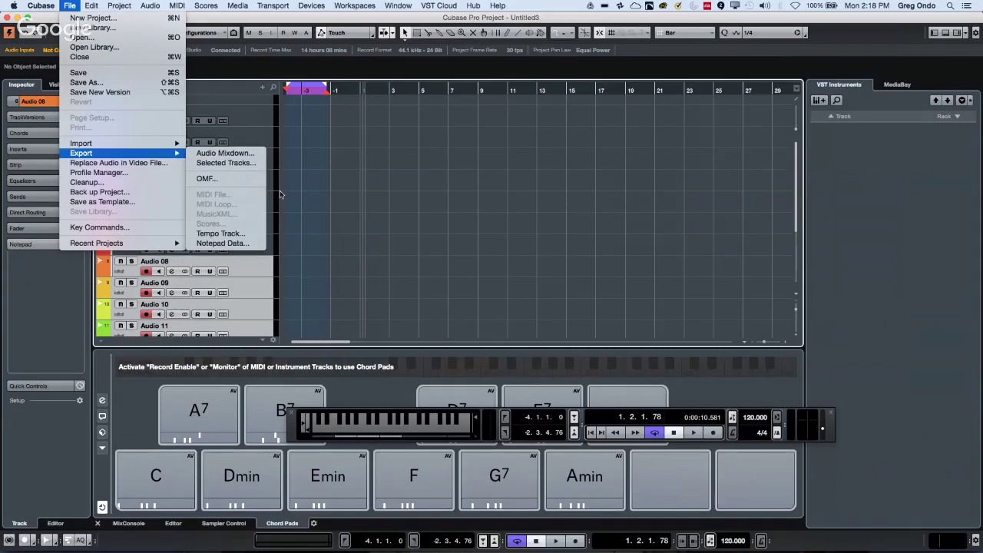
click(259, 241)
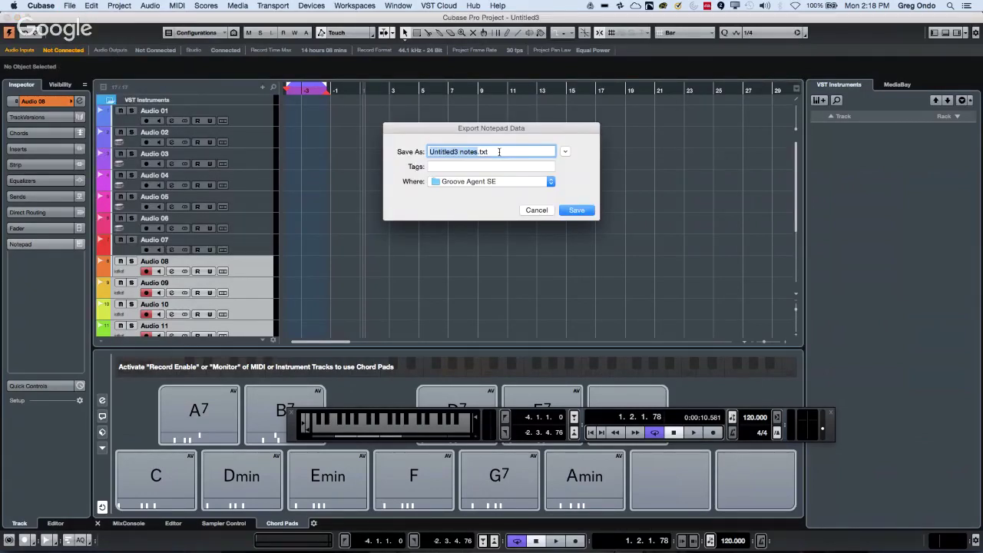
click(530, 210)
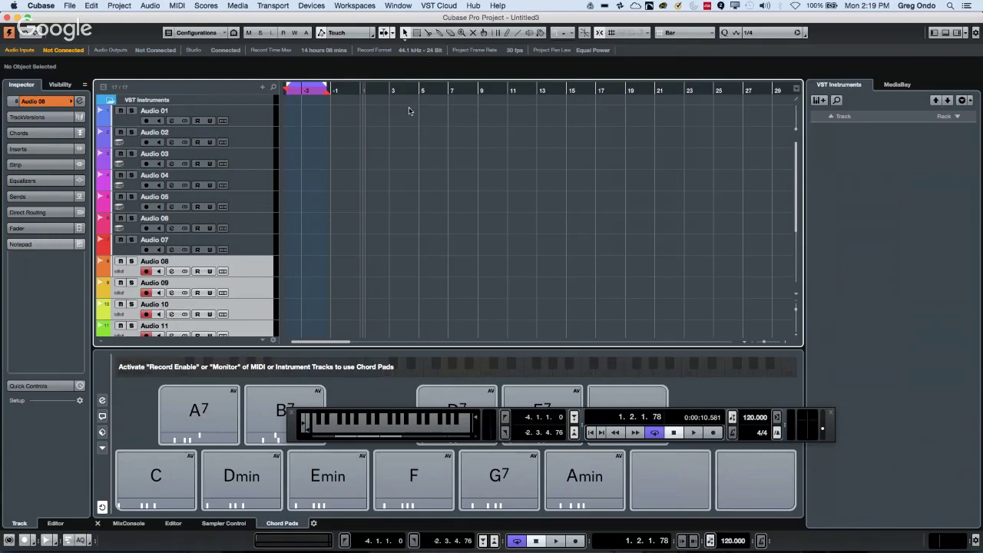
- Enter the note OIHOUHOUH in the Audio 08 track's Inspector notepad and reopen the MixConsole
click(25, 244)
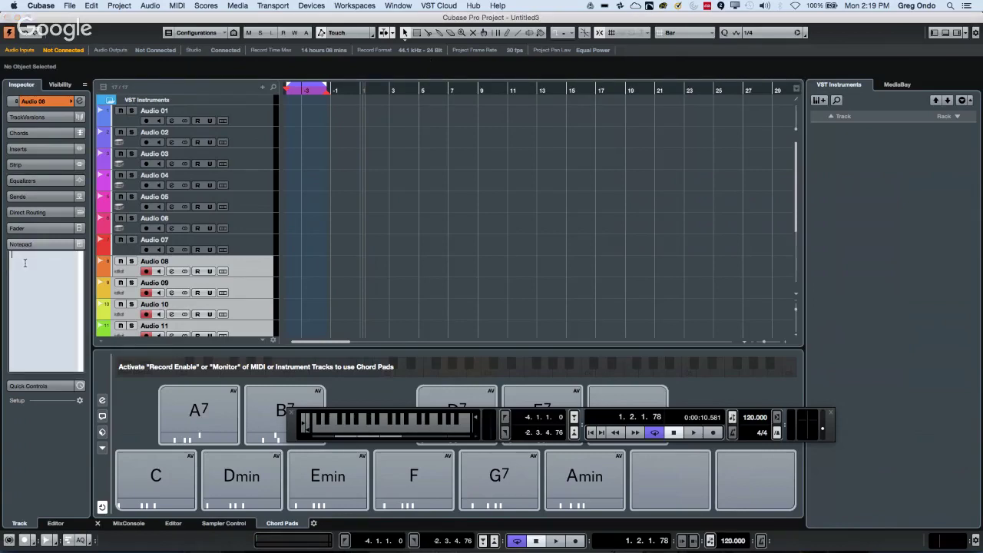
text(OIHOUHOUH)
click(225, 260)
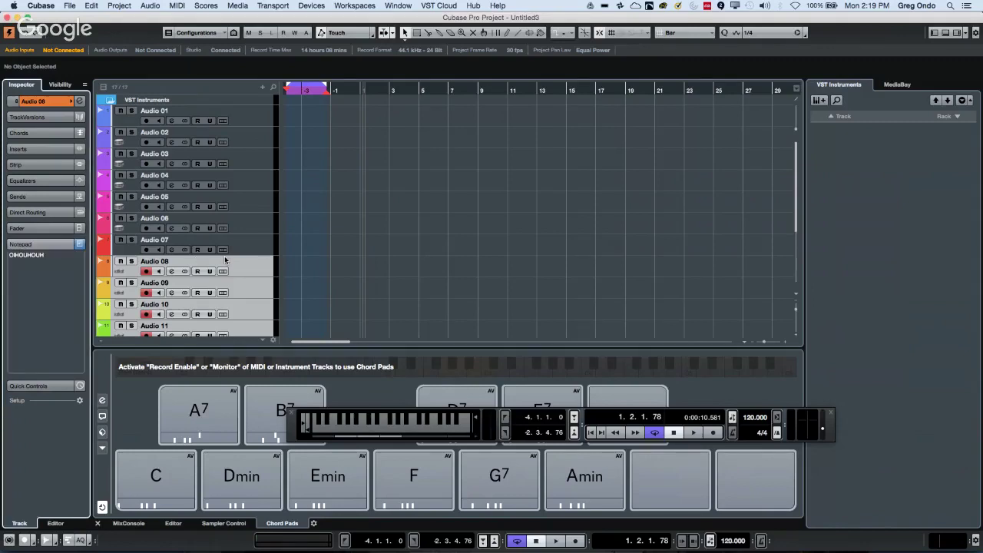
key(F3)
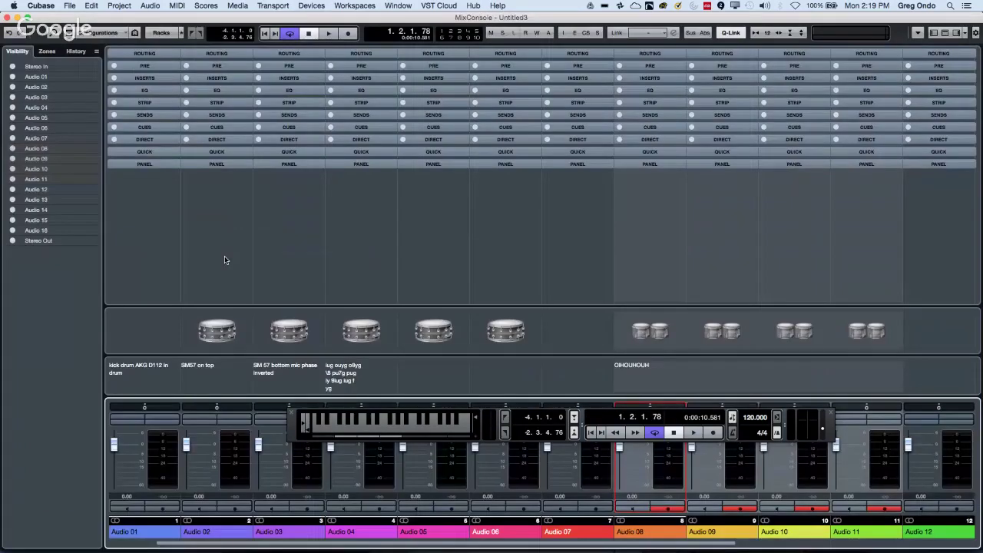
- Hide the MixConsole's Notepad section and show it again
click(966, 34)
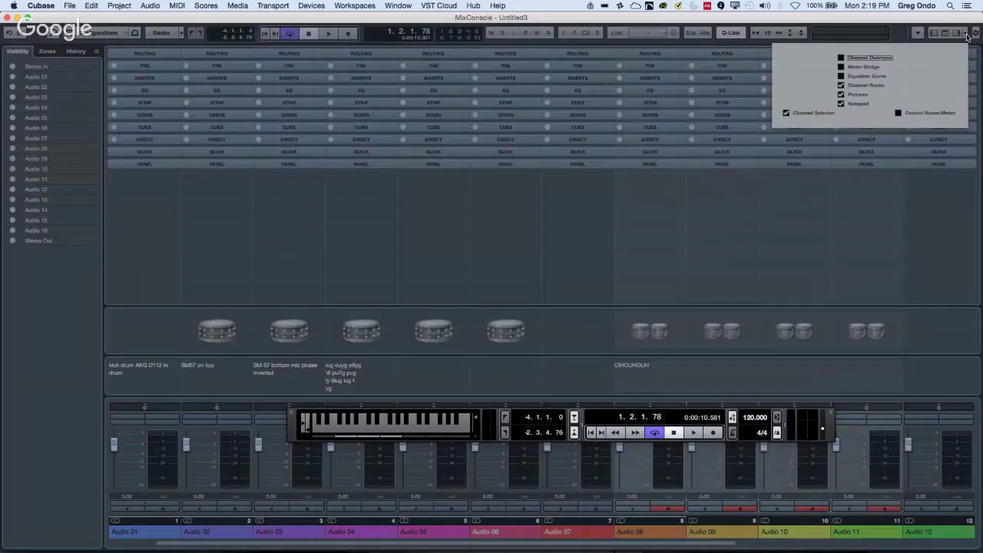
click(840, 103)
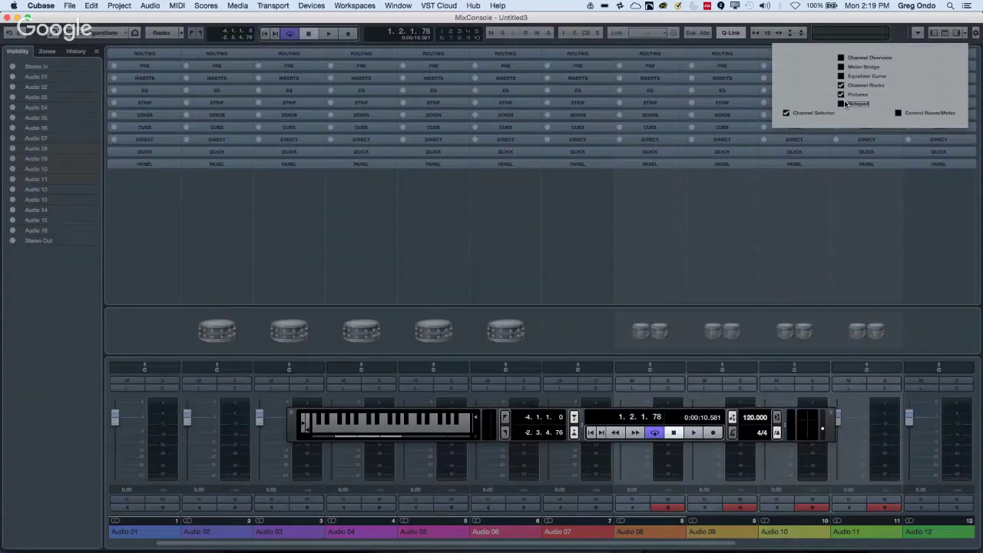
click(841, 103)
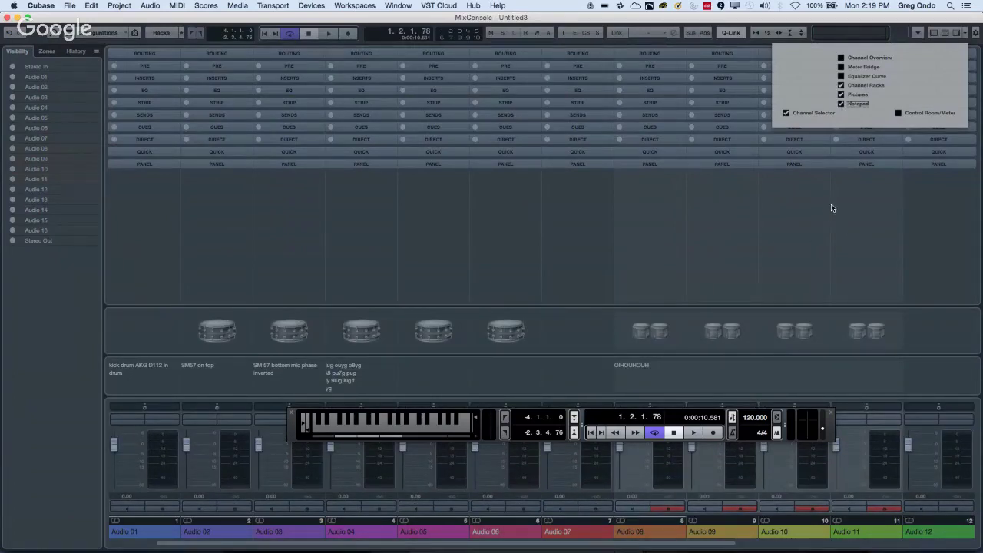
click(837, 222)
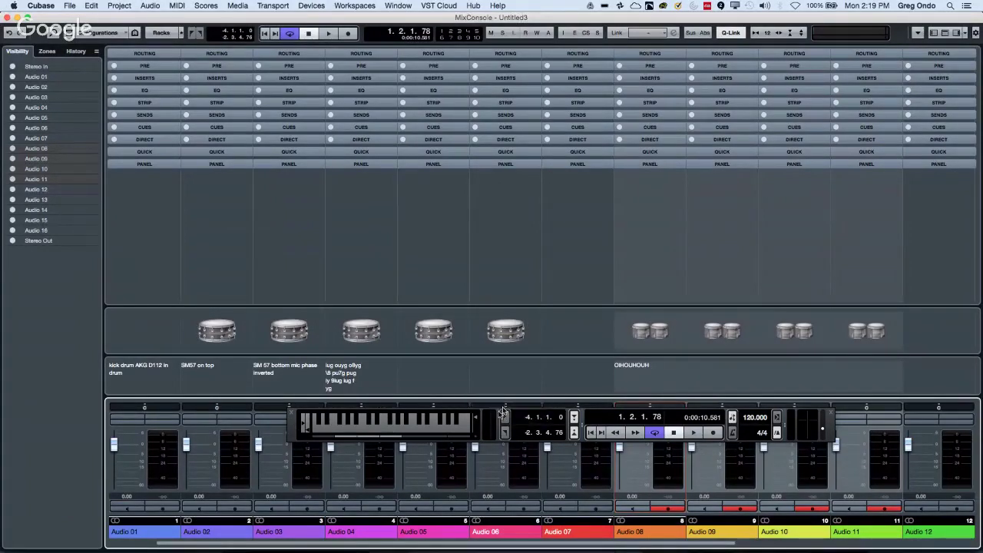
- Enter the note "I RECORDED" in the Audio 05 channel's MixConsole notepad
click(377, 370)
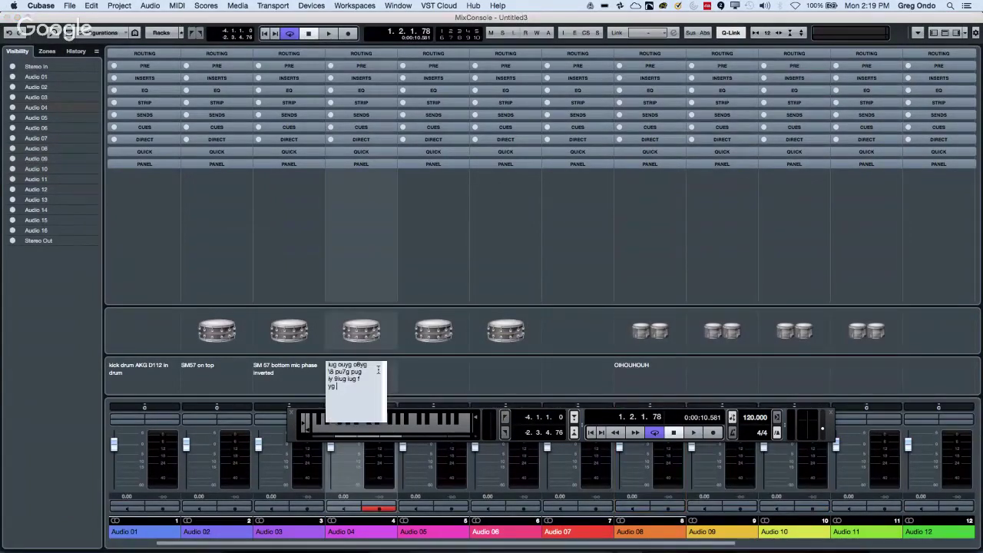
click(433, 374)
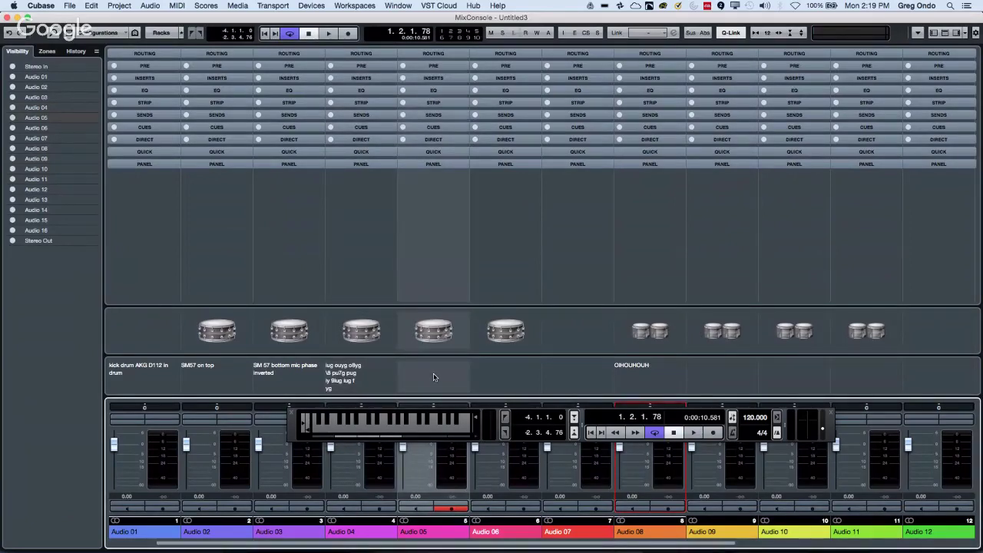
click(433, 373)
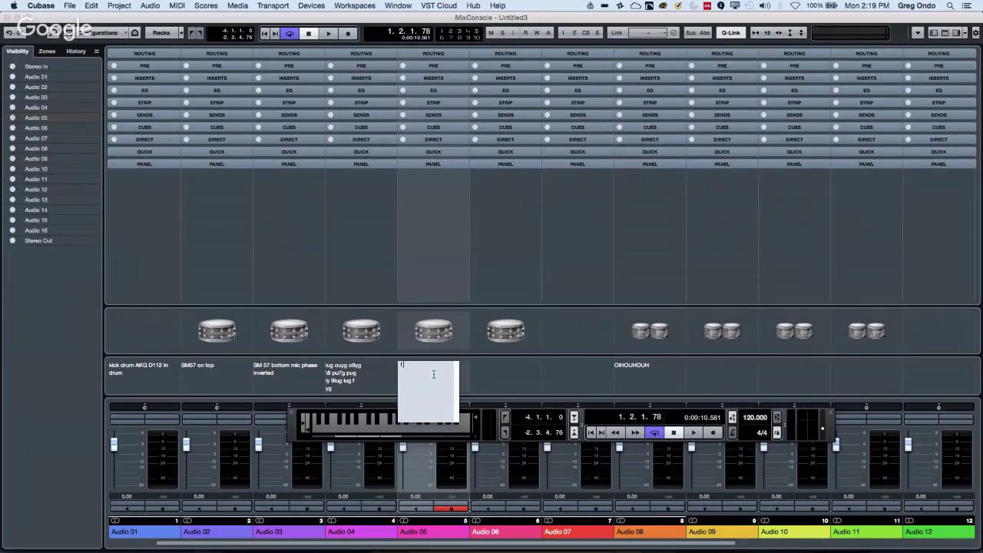
text(I RECORDED)
click(499, 388)
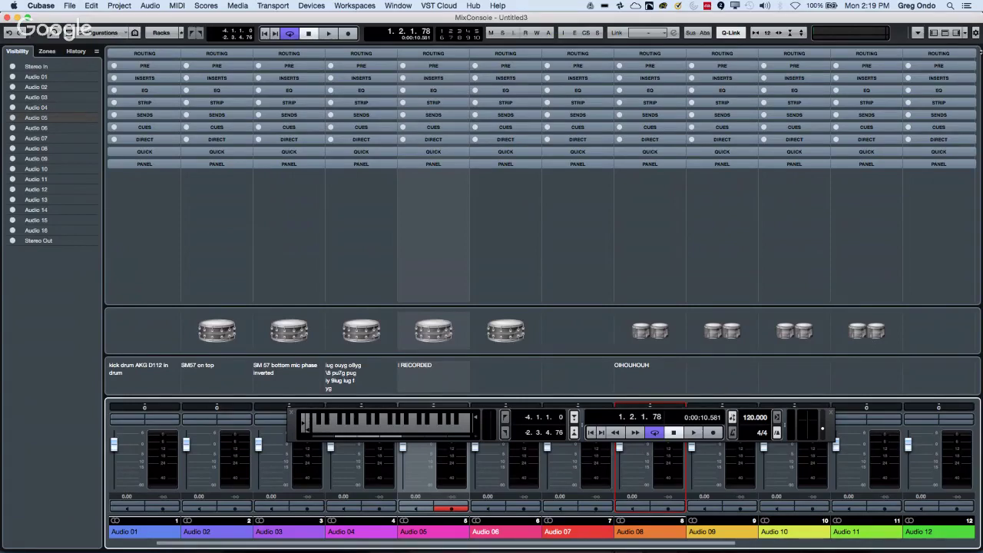
- Turn off Q-Link, select only the Audio 09 channel and close the MixConsole
click(966, 34)
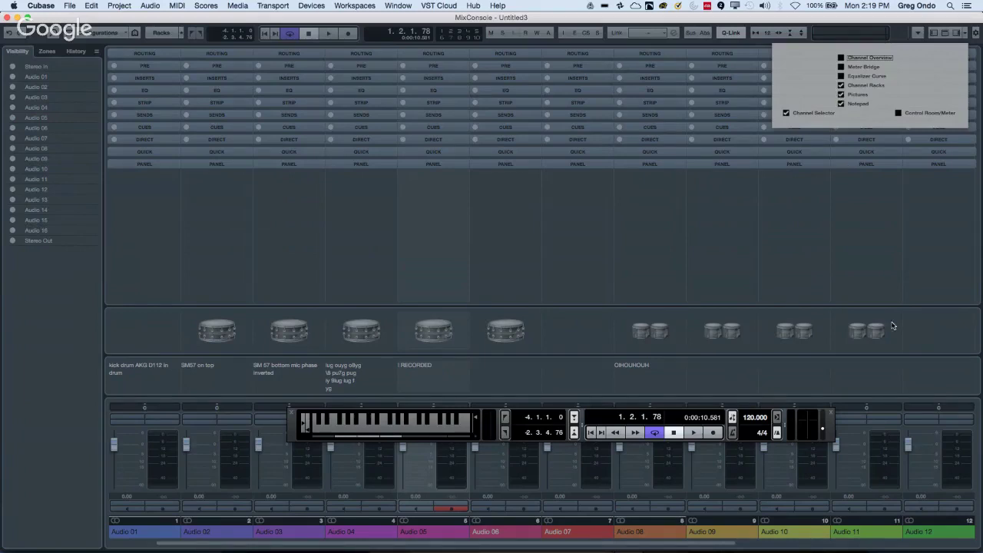
click(672, 246)
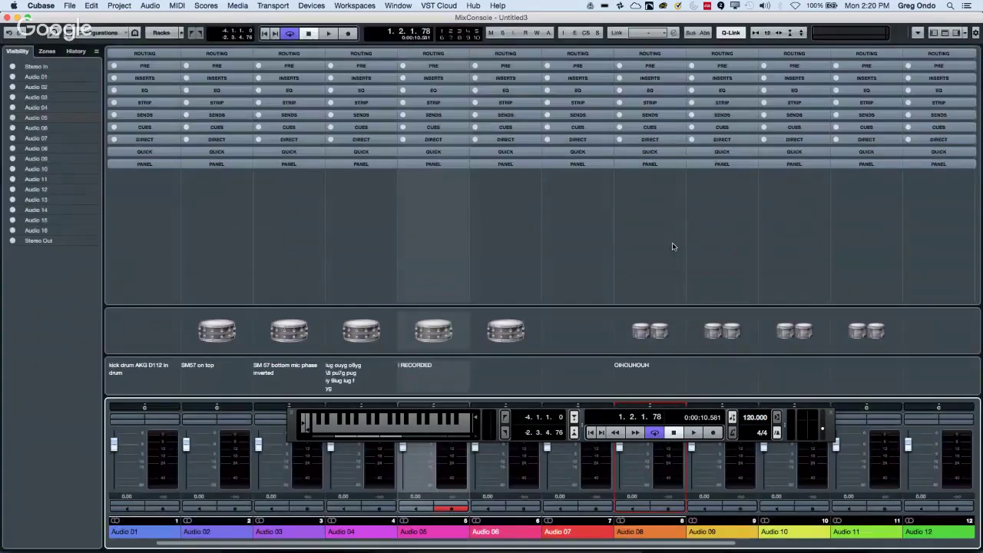
click(733, 33)
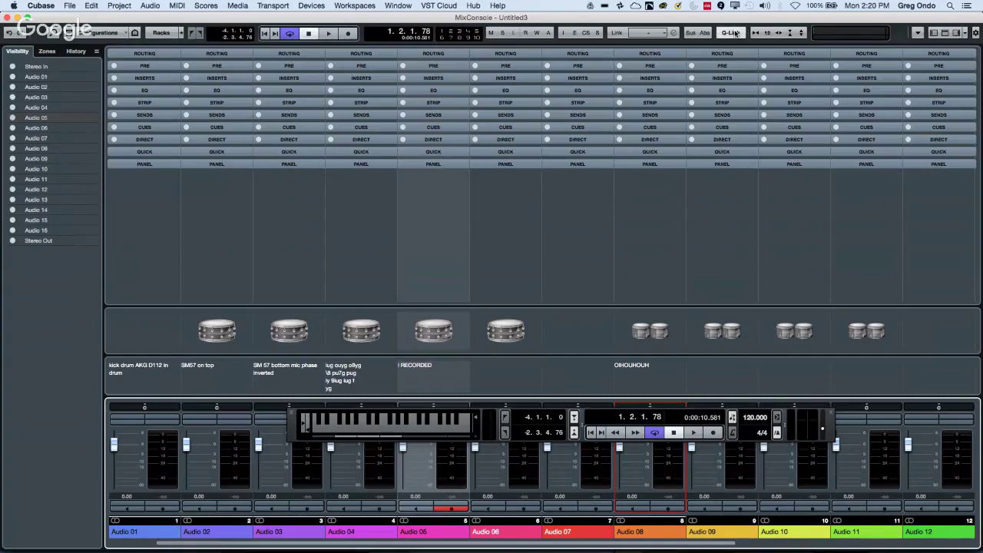
click(695, 284)
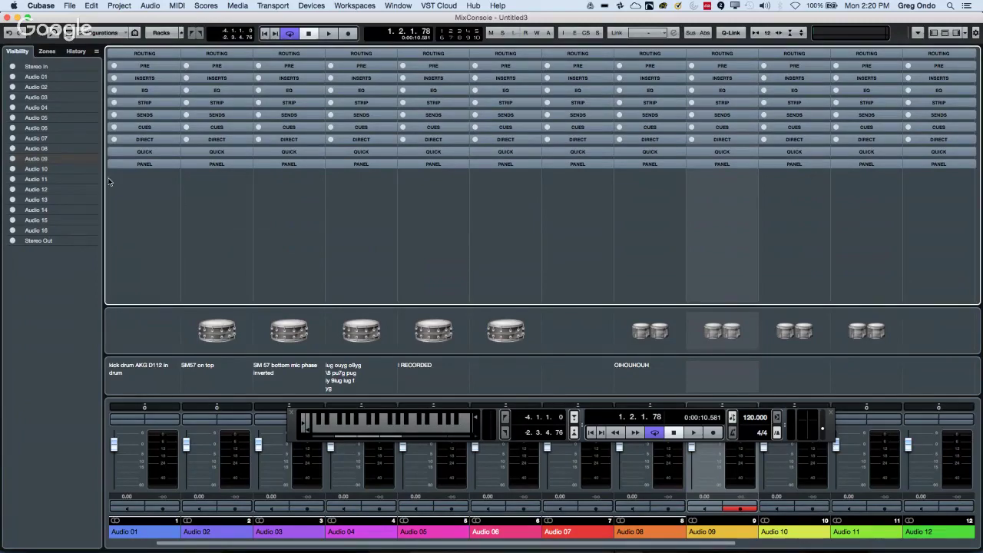
click(8, 18)
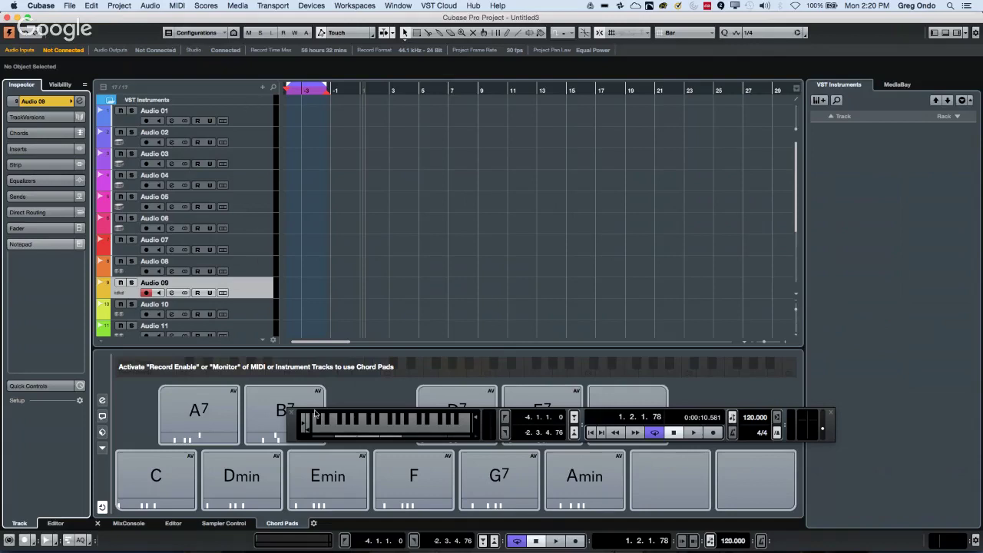
- Toggle the transport panel's Virtual Keyboard section repeatedly, leave it hidden and close the floating transport panel
right_click(391, 421)
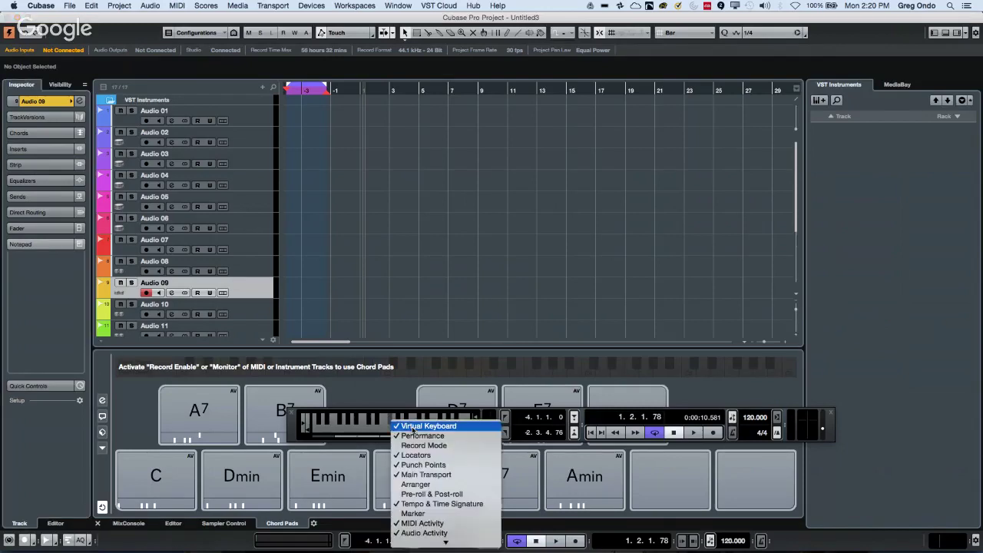
click(412, 427)
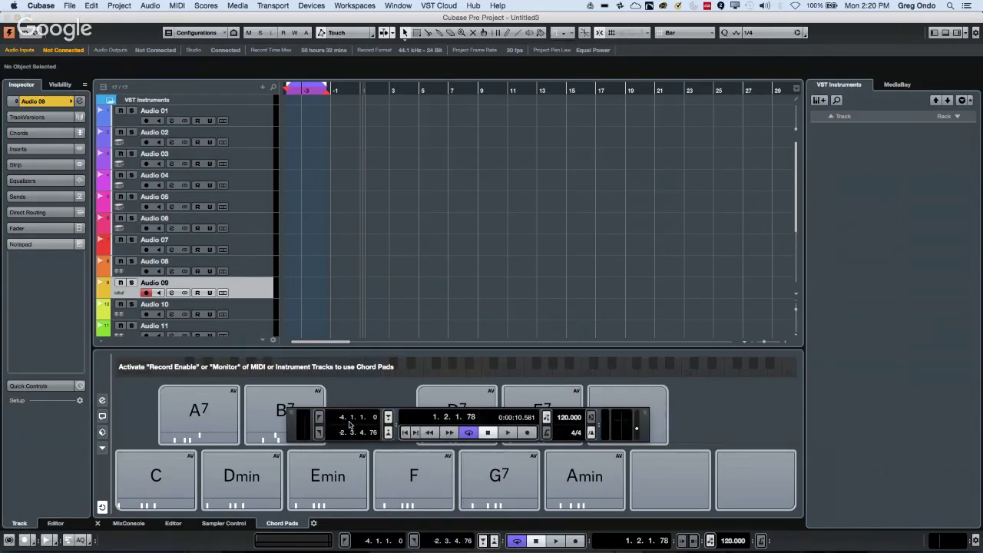
right_click(353, 426)
click(355, 426)
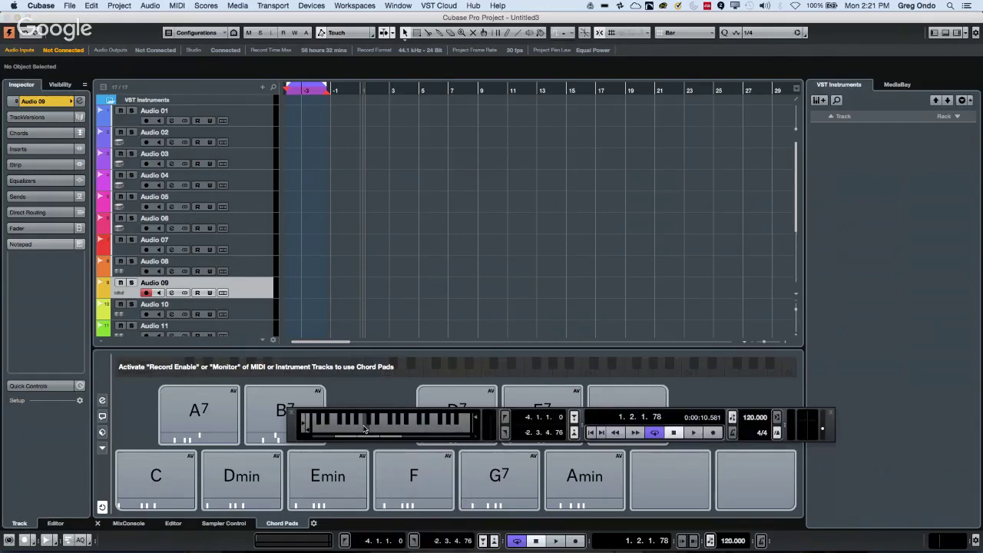
right_click(321, 425)
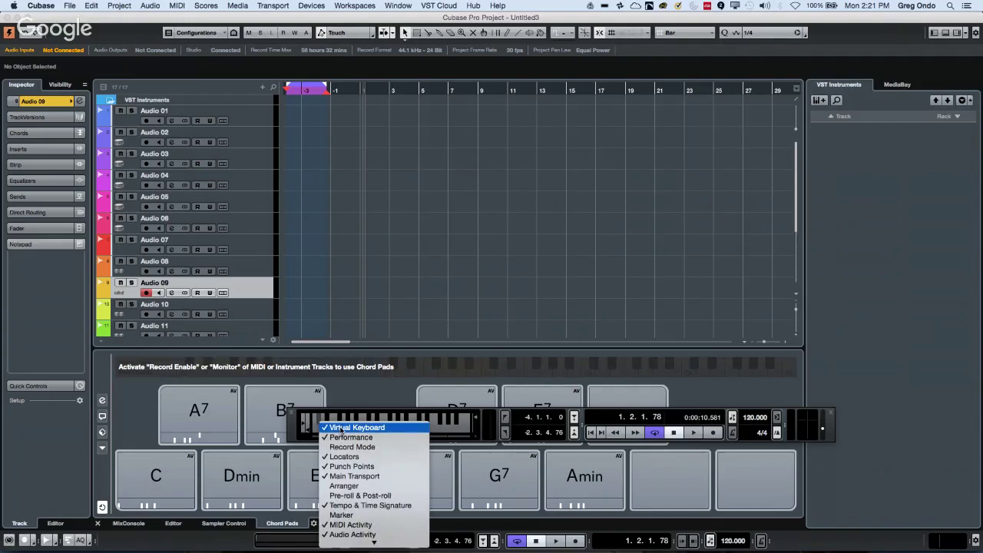
click(342, 429)
right_click(347, 432)
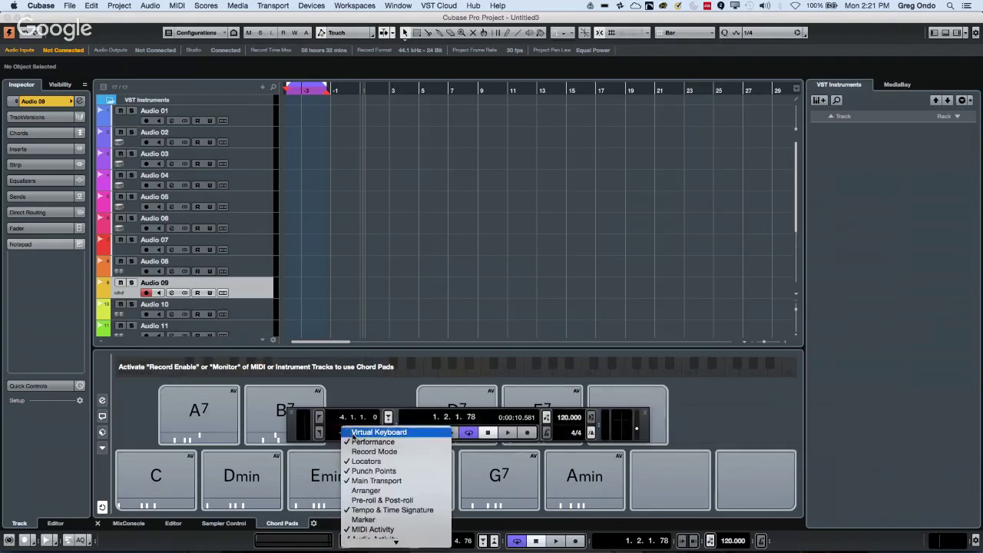
click(354, 432)
right_click(361, 434)
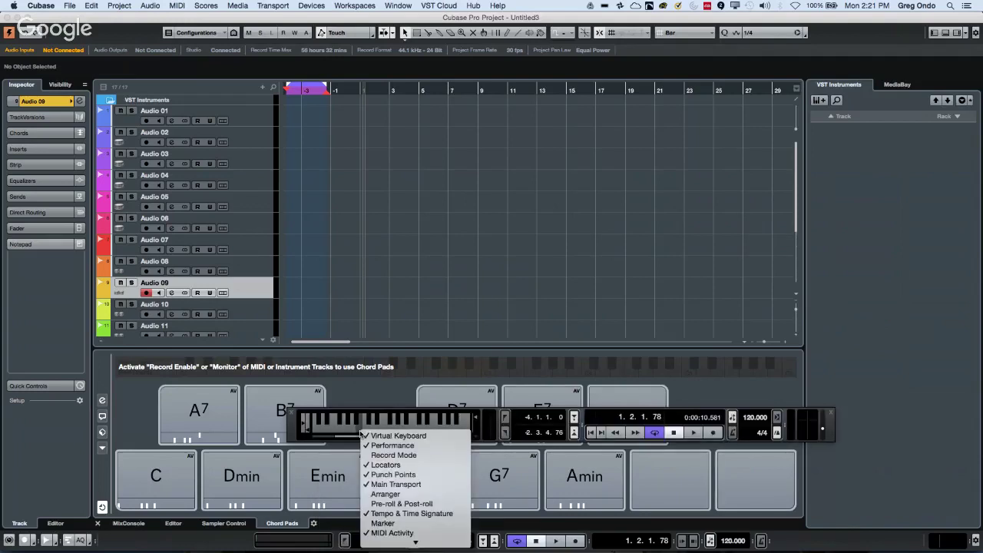
click(363, 435)
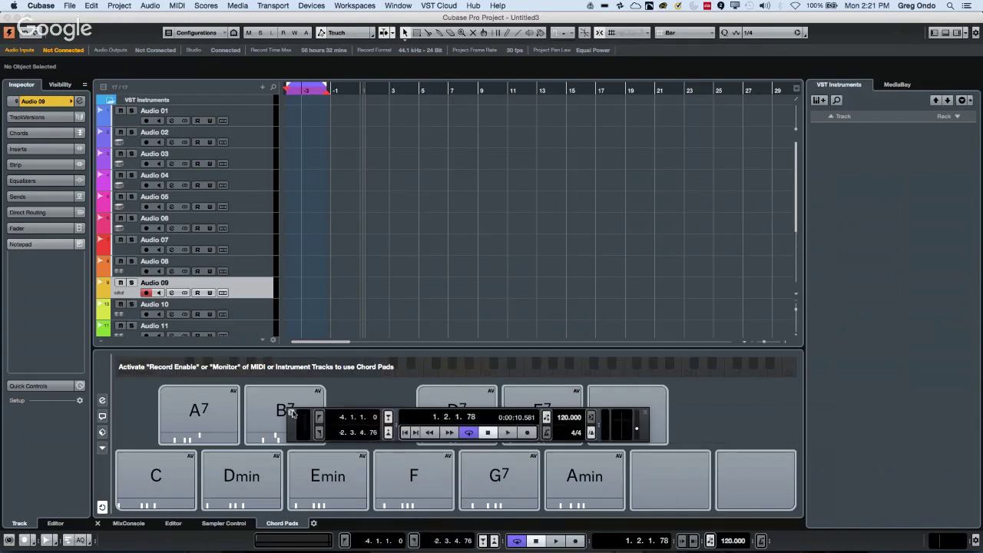
key(F2)
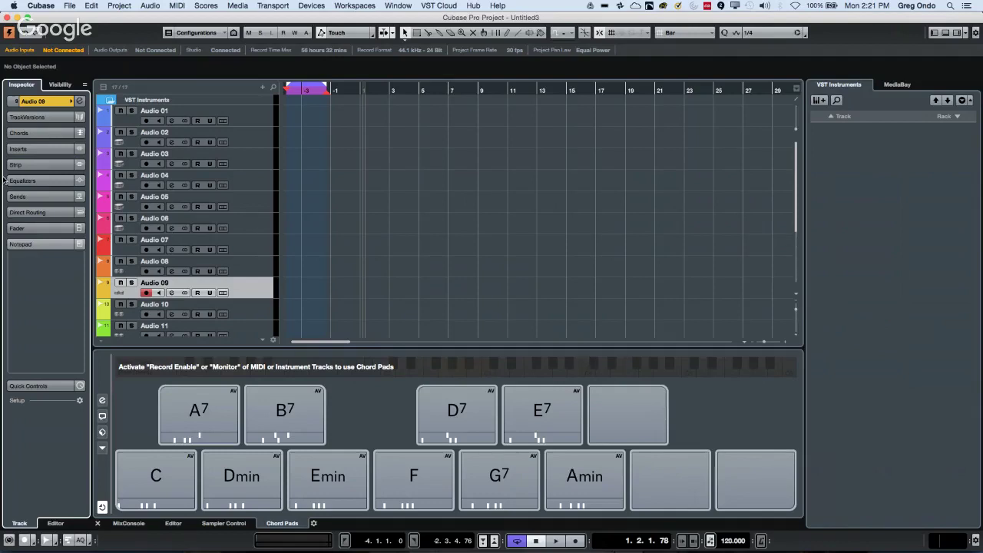
- Show the project's track Visibility list and select the Audio 05 track
click(61, 84)
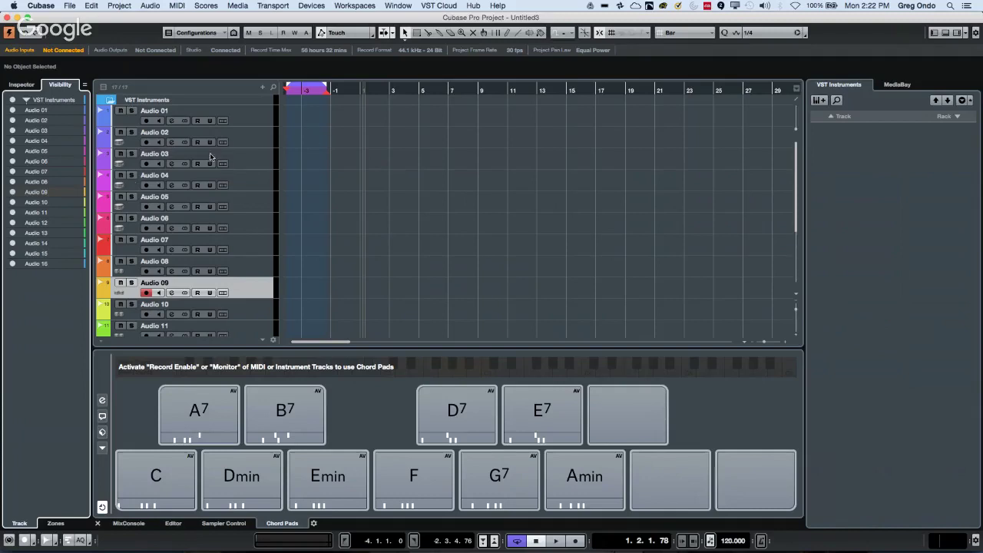
click(247, 119)
click(235, 197)
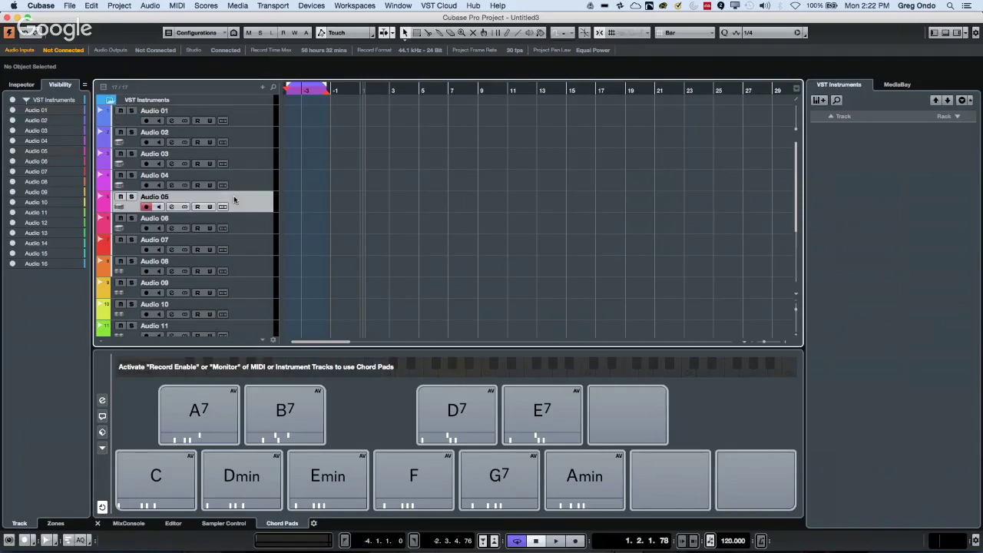
- Return the project cursor to the project start and zoom the timeline in horizontally
click(310, 91)
key(Home)
key(h)
key(h)
key(h)
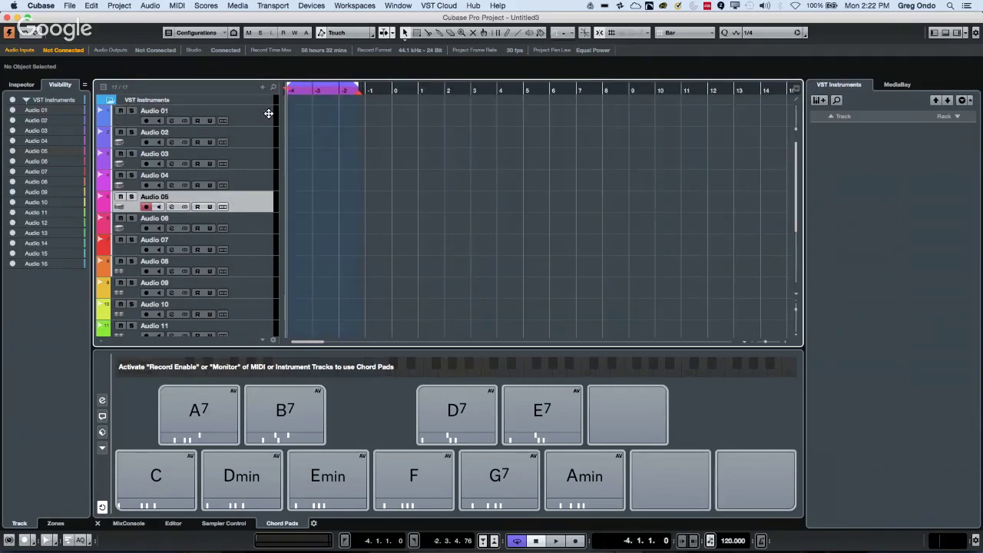
- Hide the tracks Audio 02, Audio 06 and Audio 09 through Audio 16 from the track list
click(12, 121)
click(12, 161)
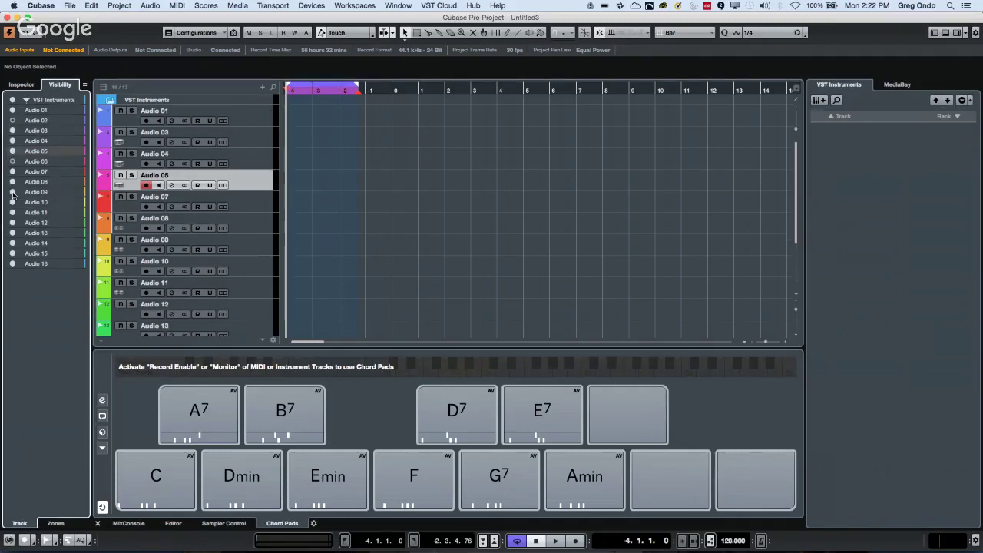
click(12, 192)
click(13, 212)
click(14, 253)
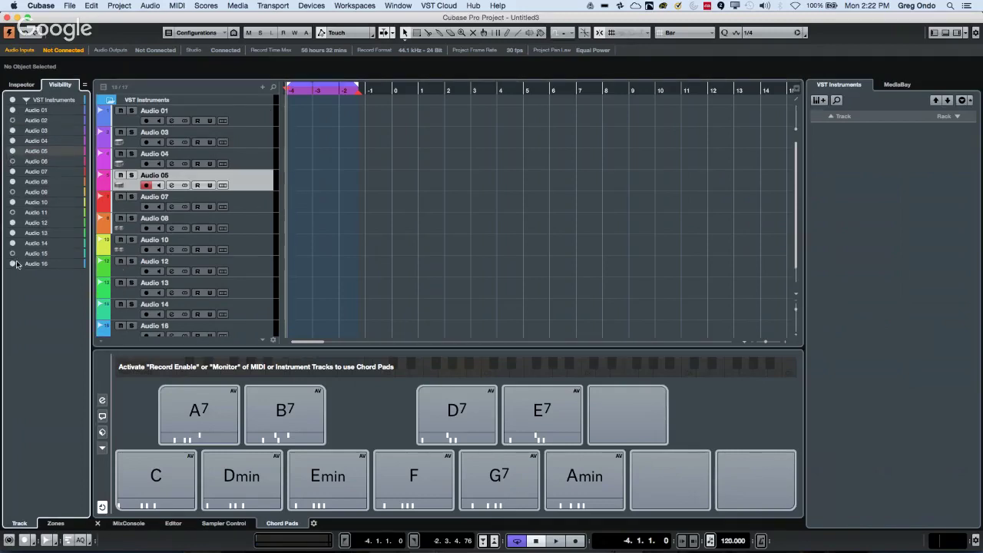
click(12, 253)
click(13, 264)
click(13, 263)
click(13, 253)
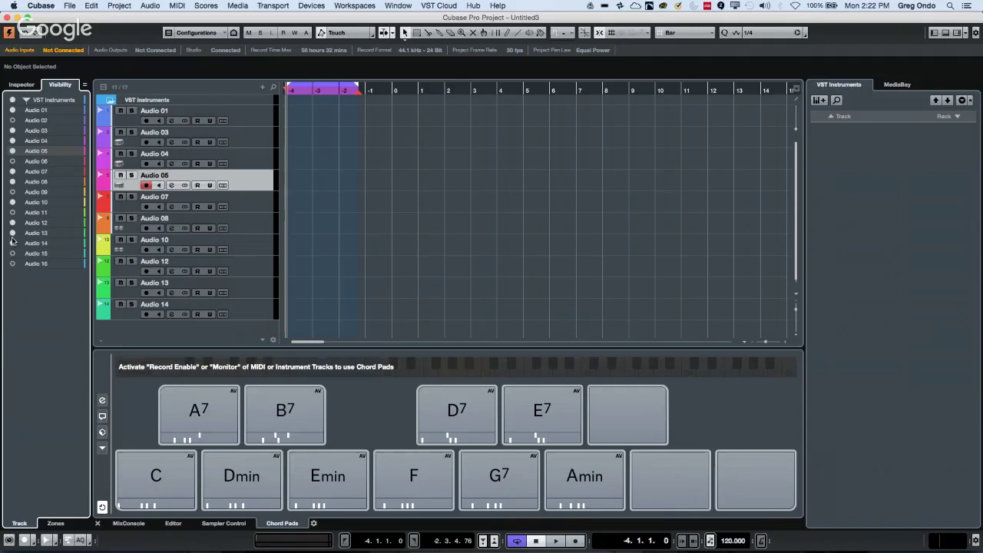
click(11, 242)
click(13, 223)
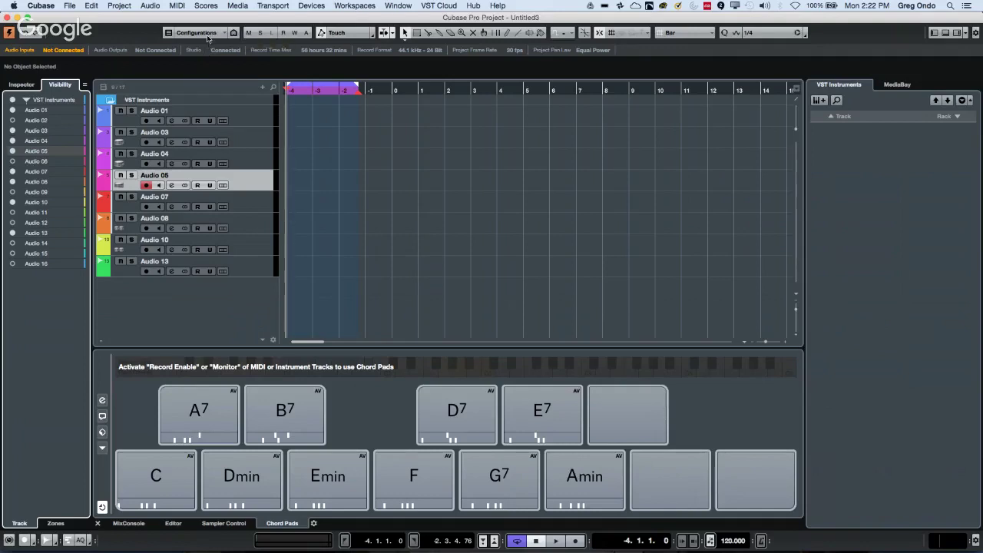
click(12, 202)
click(12, 233)
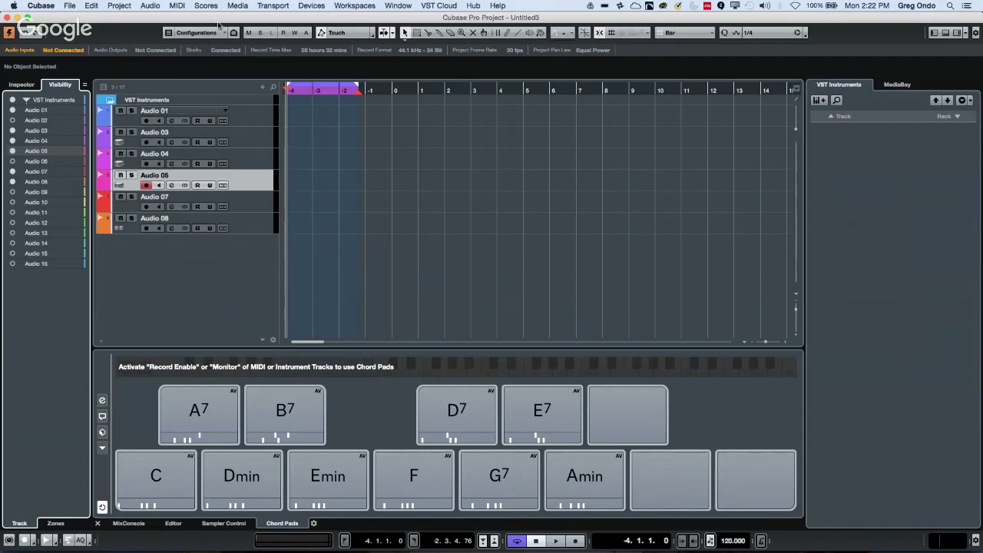
- Save the current track visibility as a new configuration named VOCALS
click(204, 33)
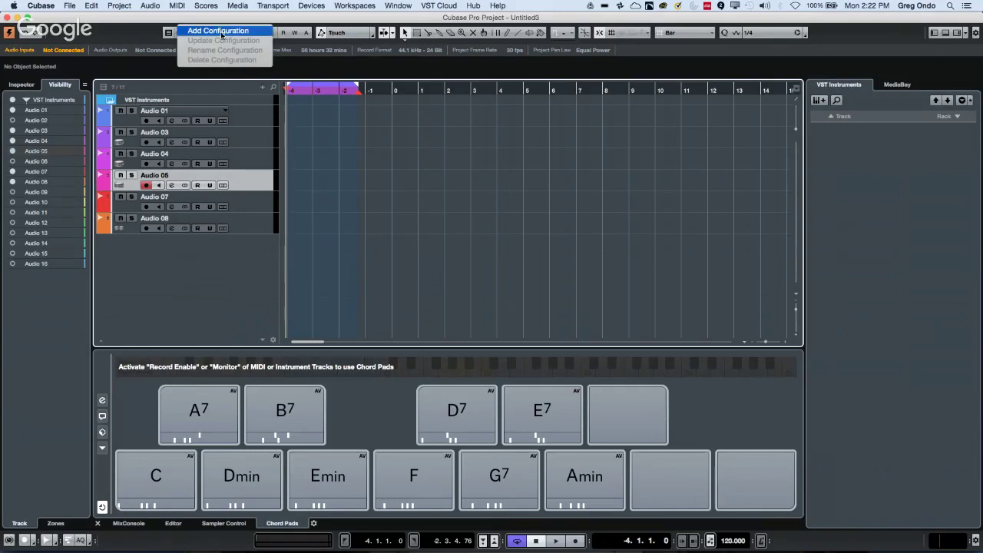
click(220, 31)
text(V)
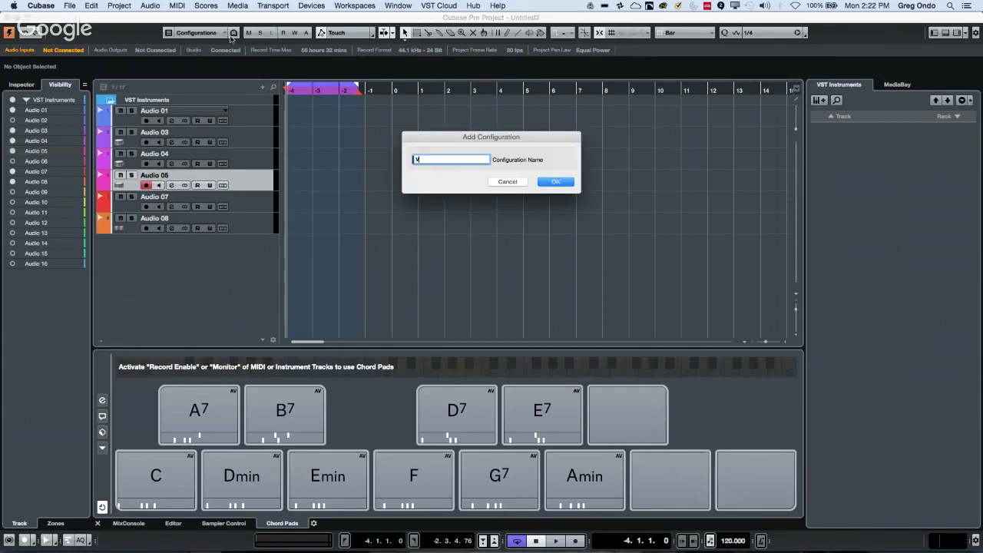
text(OCALS)
key(Return)
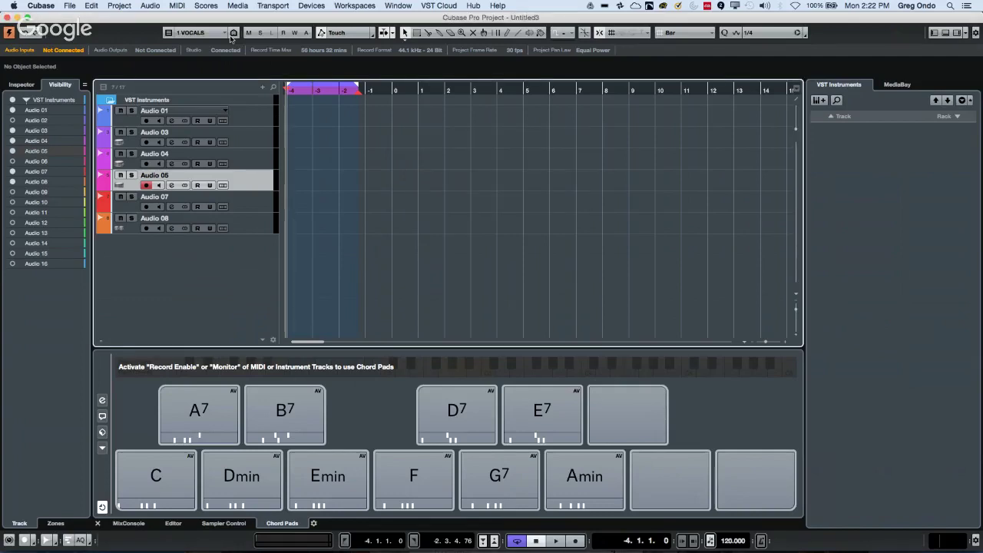
- Hide the VST Instruments folder and Audio 01, 03, 04, 05, 07 and 08, and show Audio 02 and Audio 06
click(12, 100)
click(13, 110)
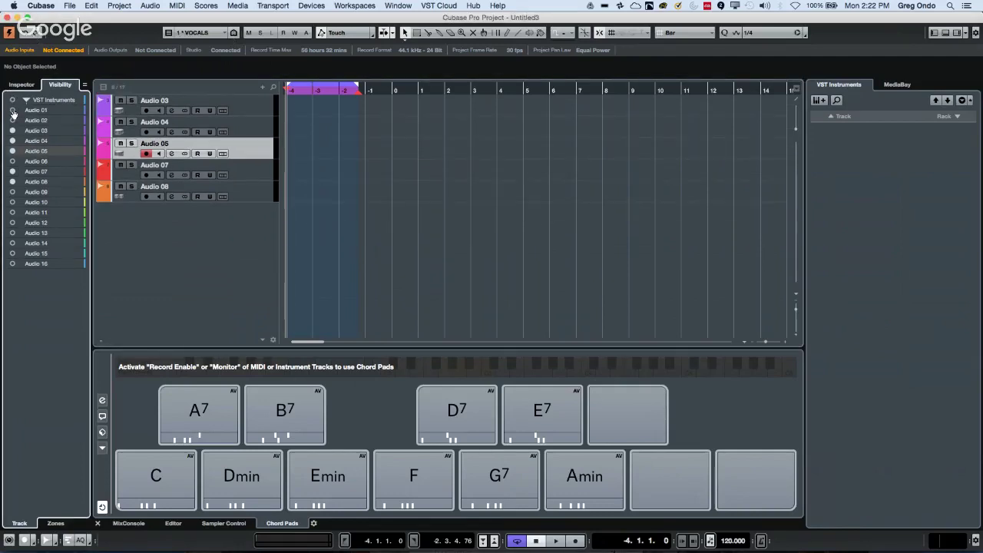
click(12, 120)
click(12, 132)
click(13, 141)
click(12, 151)
click(13, 161)
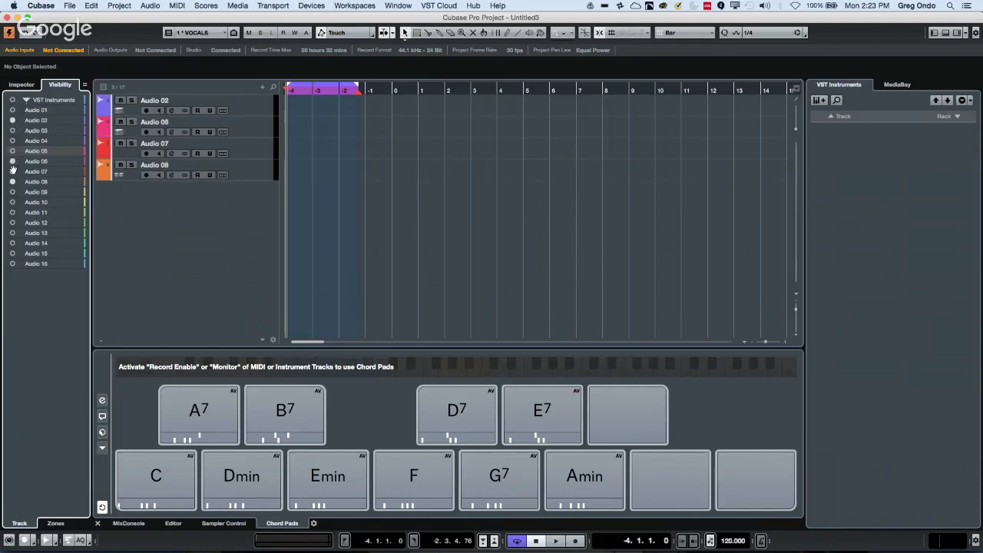
click(12, 171)
click(13, 181)
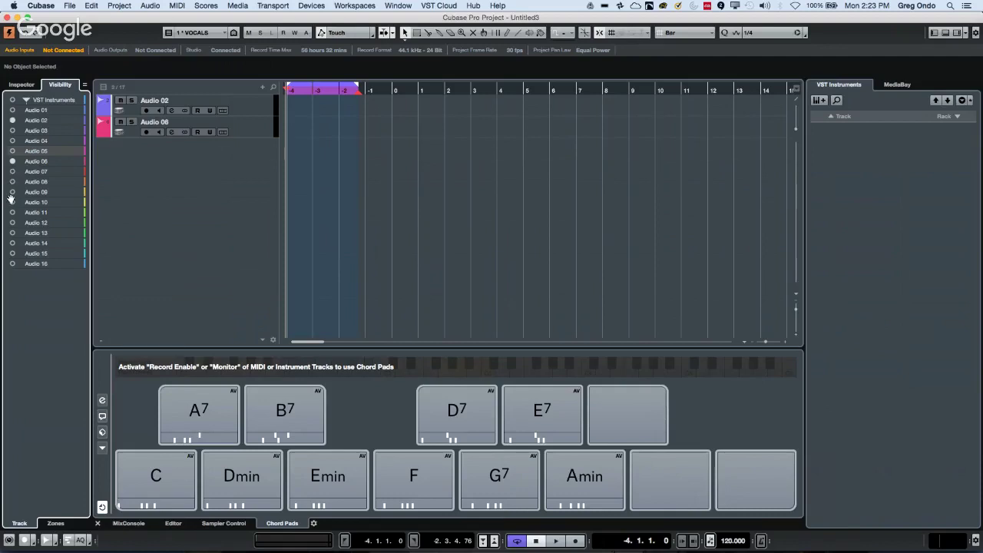
- Make the tracks Audio 10 through Audio 16 visible in the track list
click(12, 202)
click(12, 212)
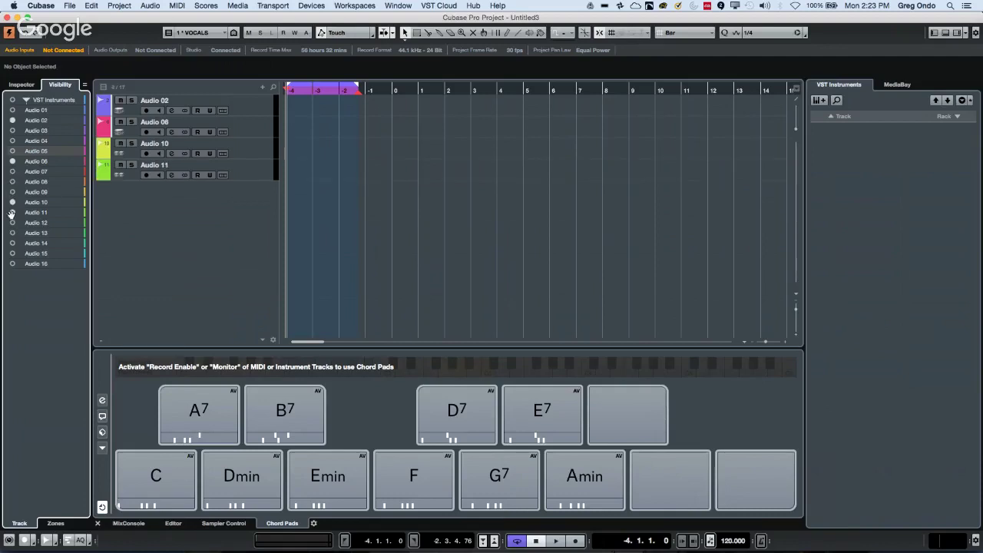
click(12, 223)
click(12, 233)
click(13, 233)
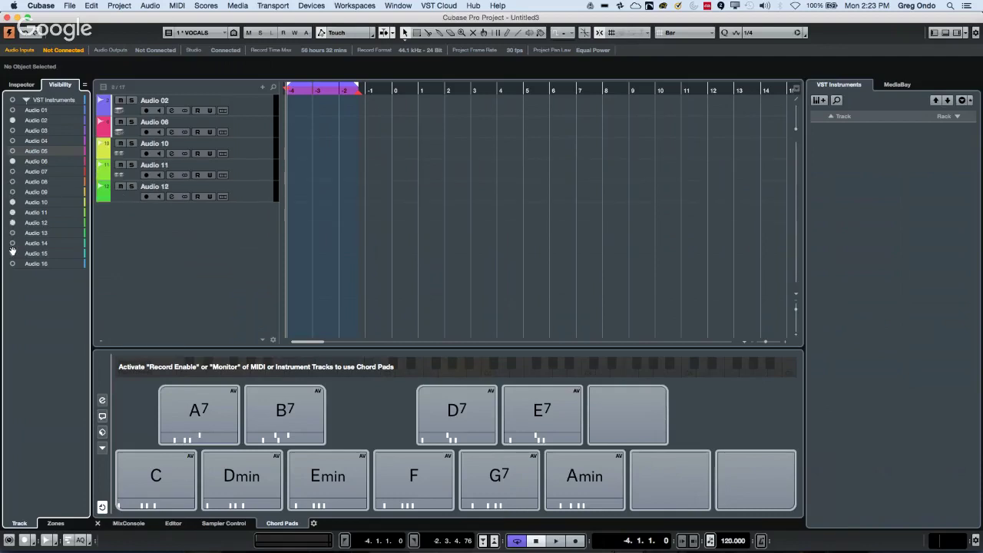
click(12, 252)
click(12, 263)
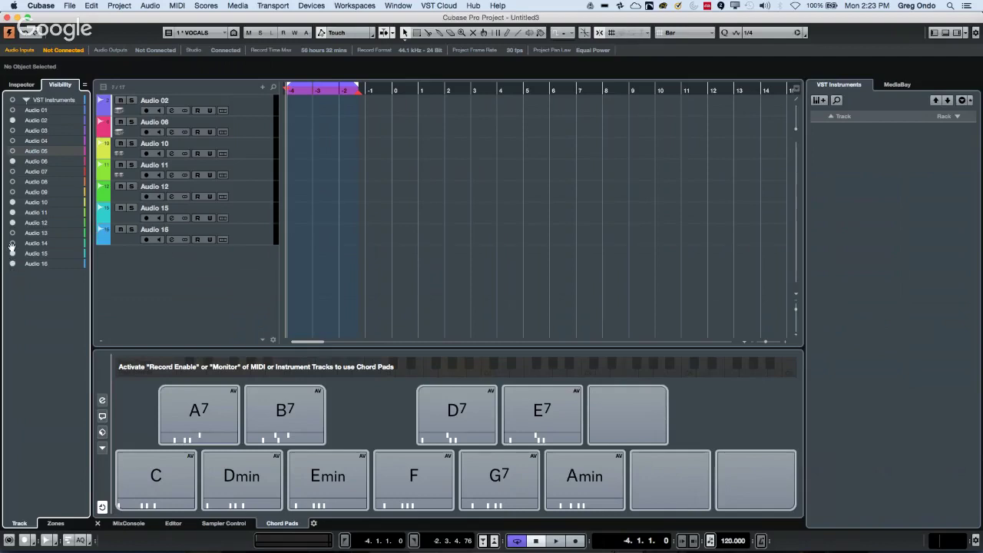
click(12, 233)
click(12, 243)
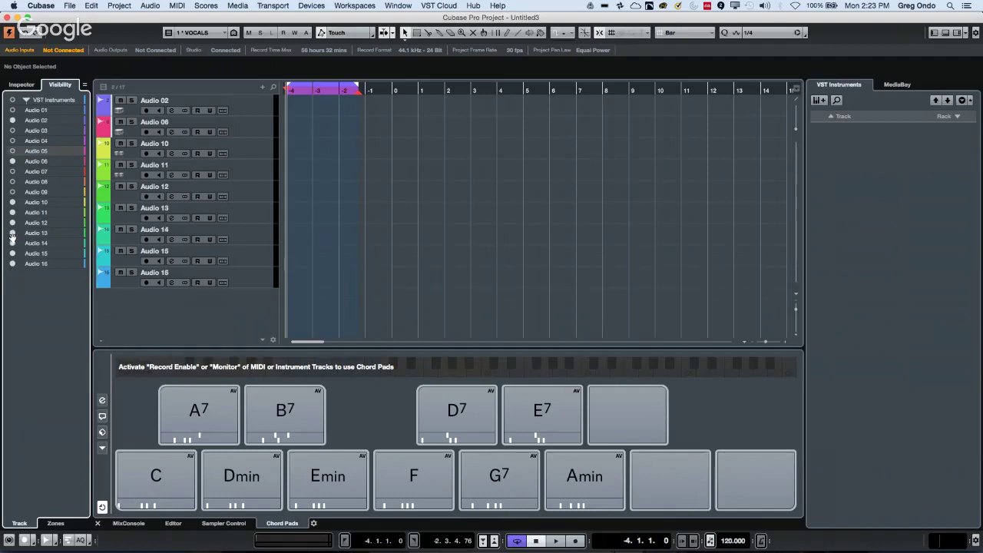
- Add a second track visibility configuration named DRUMS
click(201, 32)
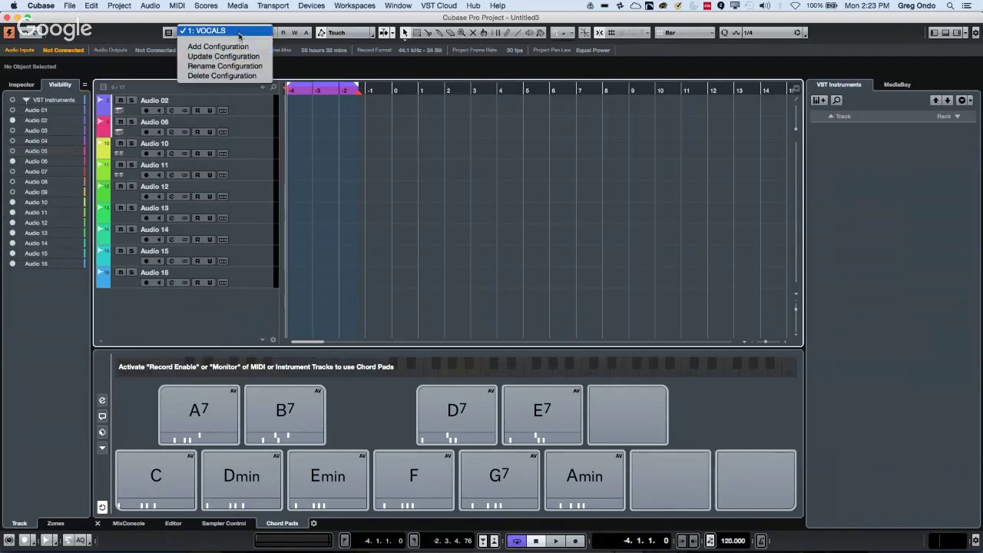
click(238, 47)
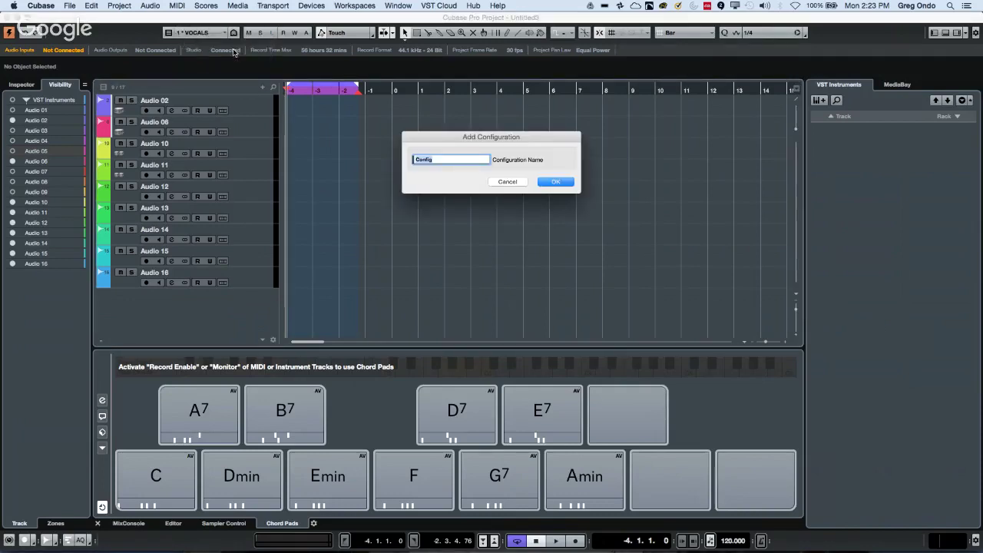
text(DRUMS)
key(Return)
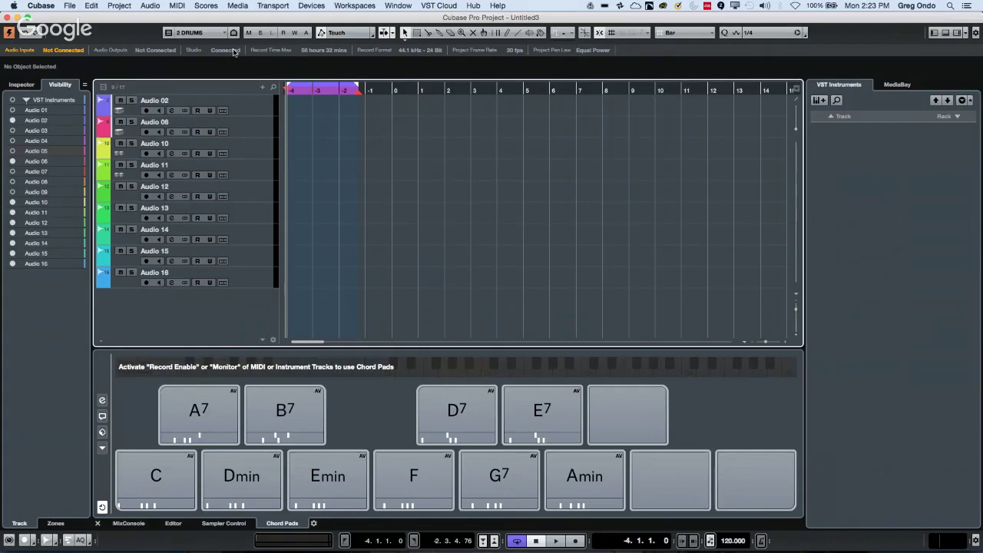
- Switch the track visibility configuration to VOCALS, over to DRUMS and back to VOCALS
click(223, 33)
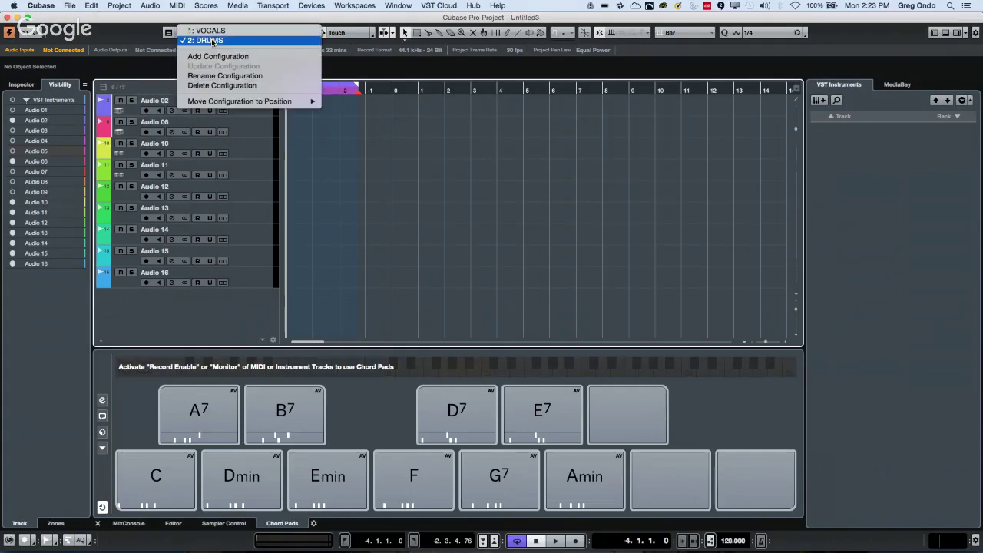
click(201, 31)
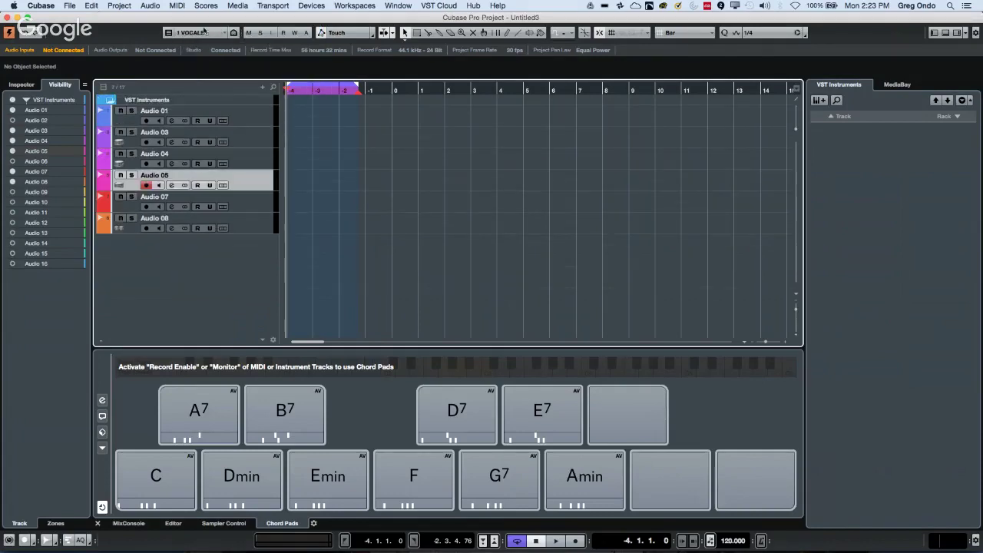
click(193, 34)
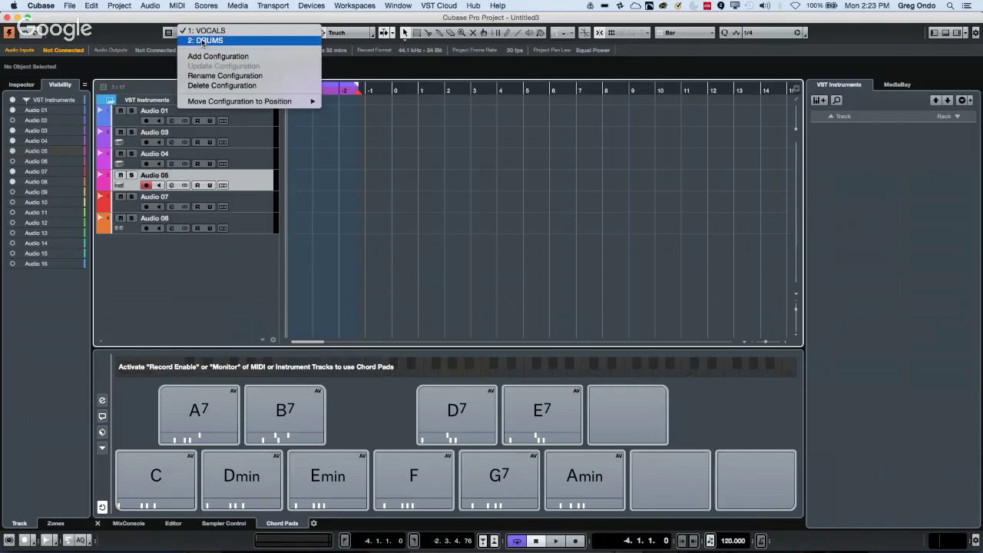
key(Escape)
click(197, 32)
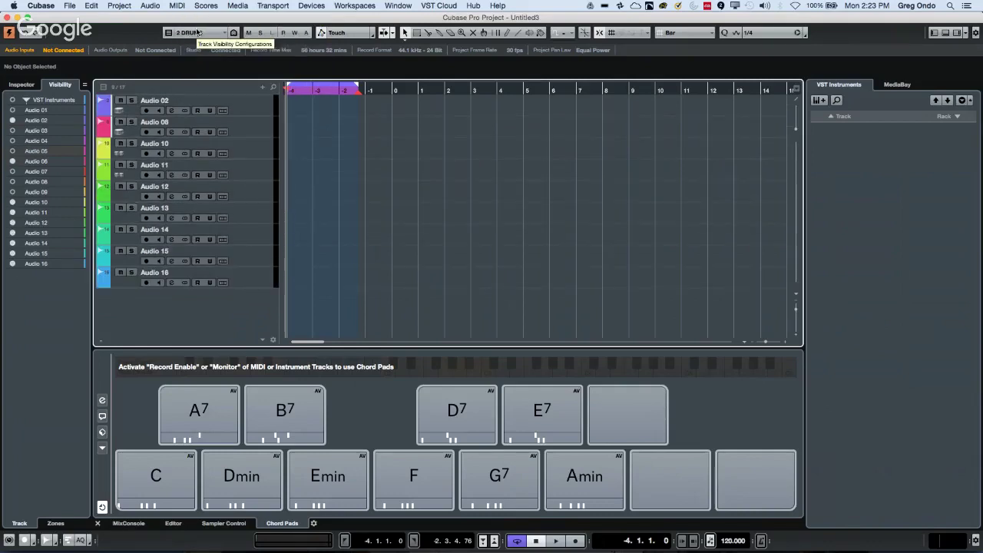
click(205, 31)
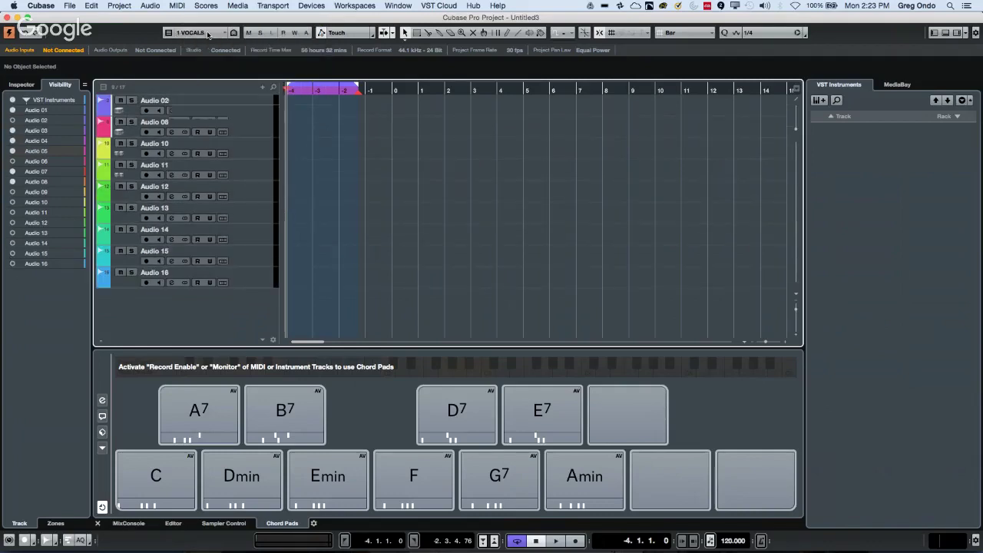
click(206, 33)
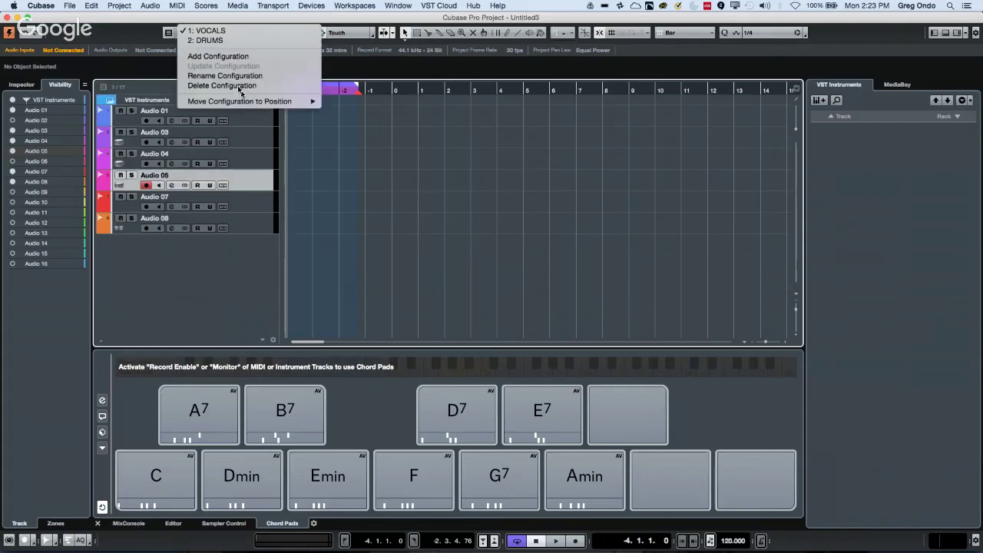
click(307, 149)
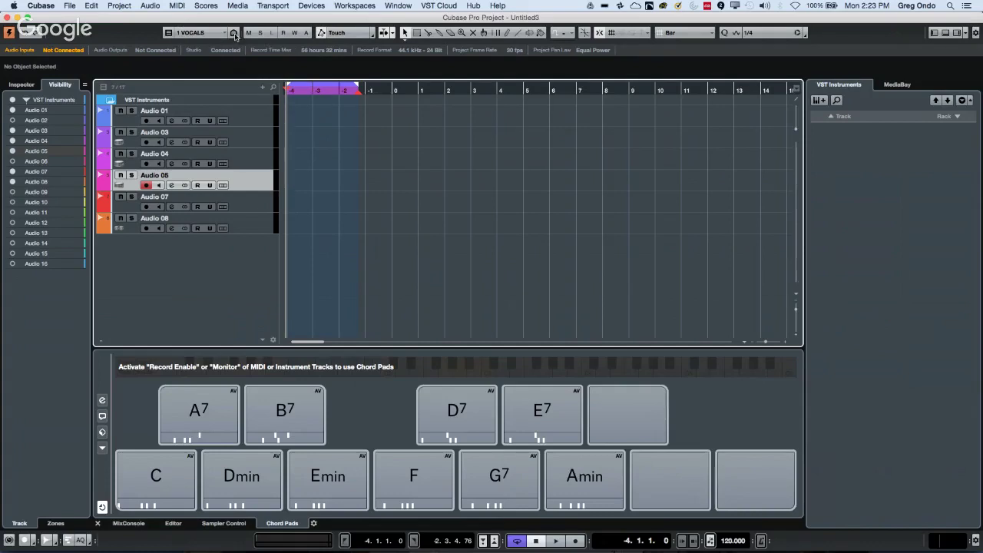
click(234, 33)
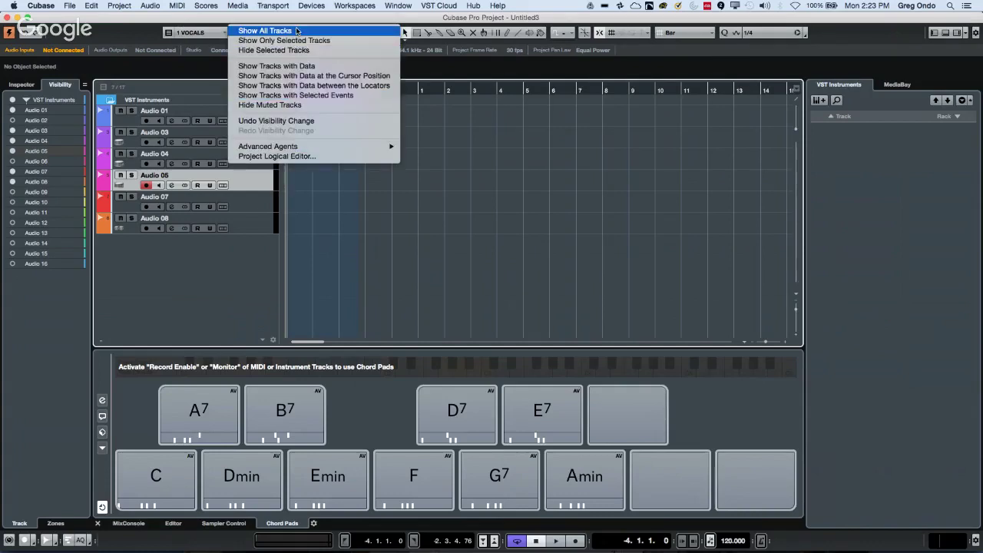
click(193, 35)
click(193, 35)
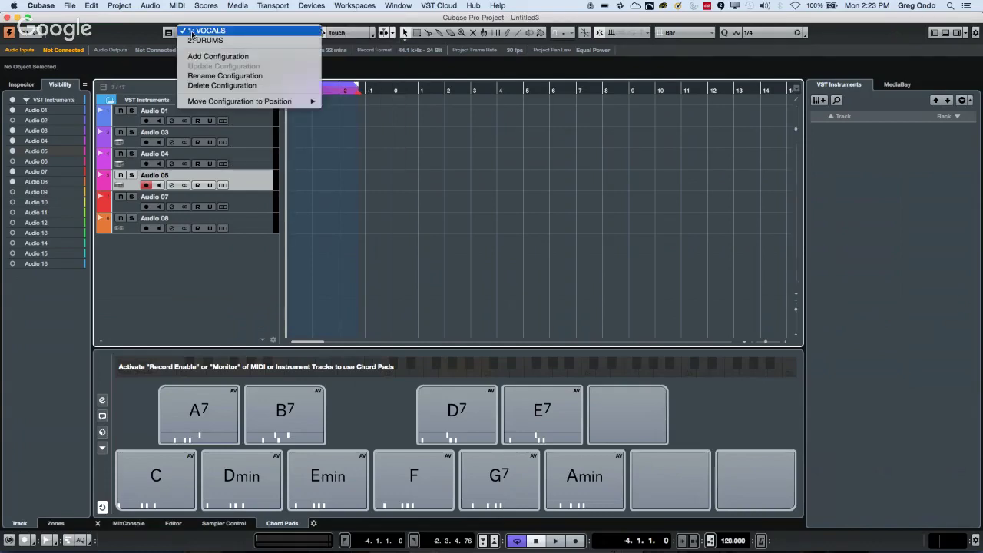
click(361, 178)
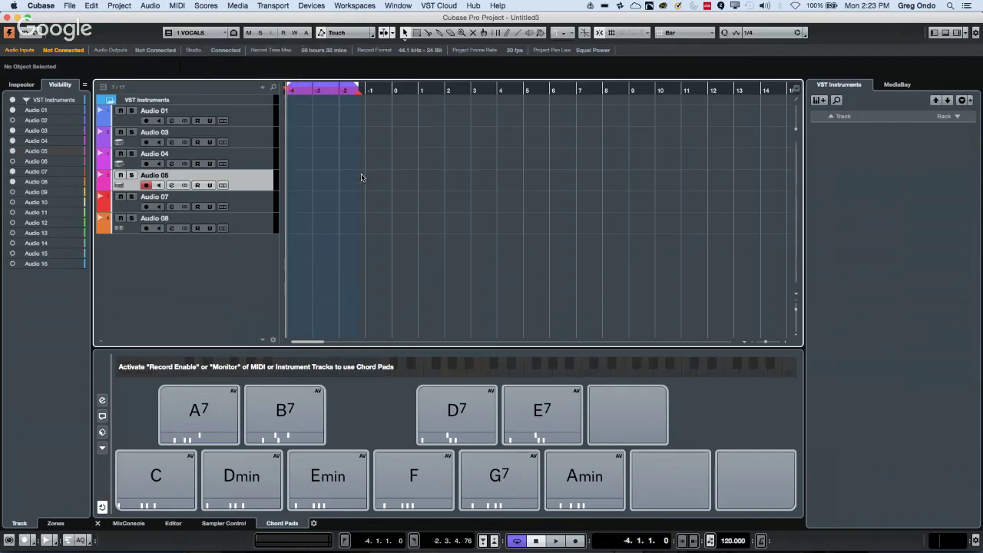
- Show all tracks of the project and recall the DRUMS visibility configuration
click(233, 33)
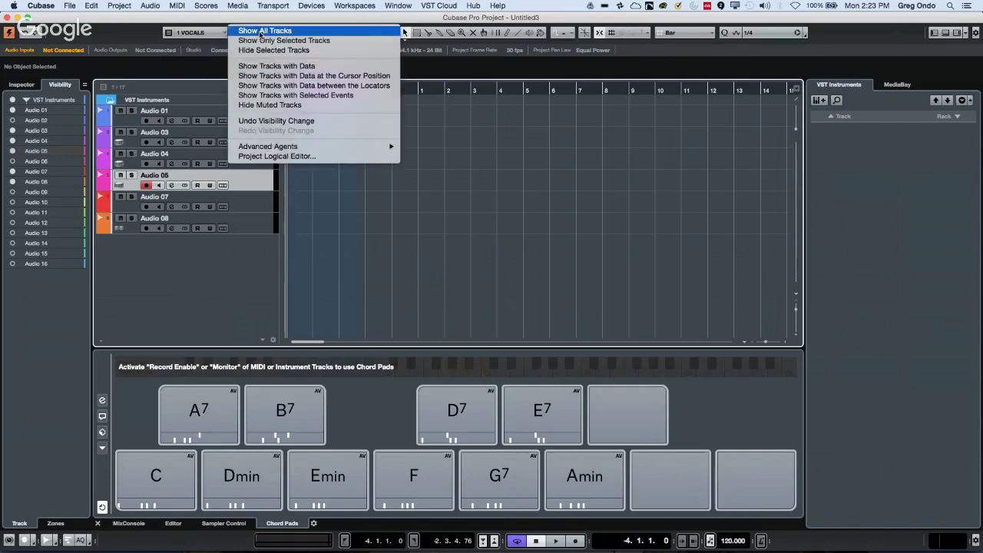
click(260, 31)
click(204, 33)
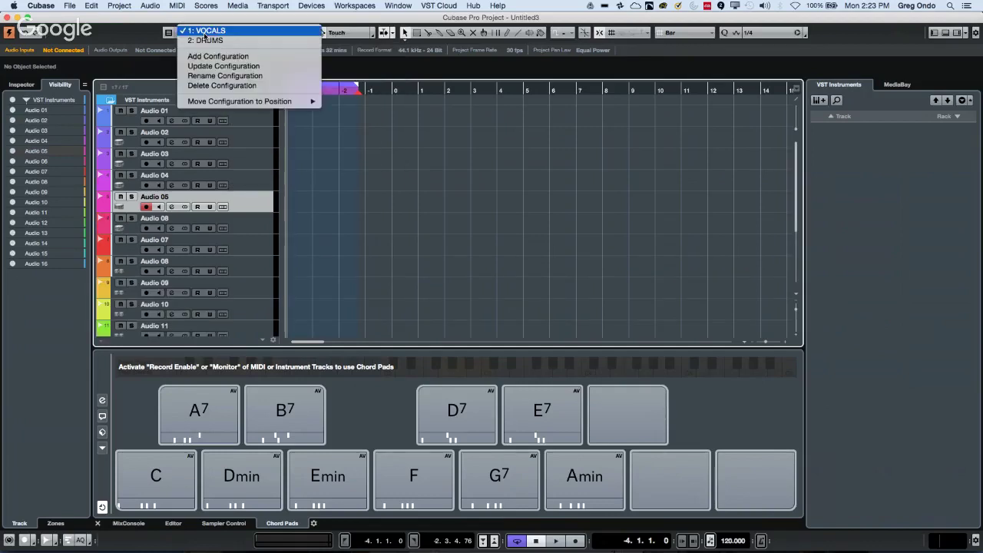
click(206, 40)
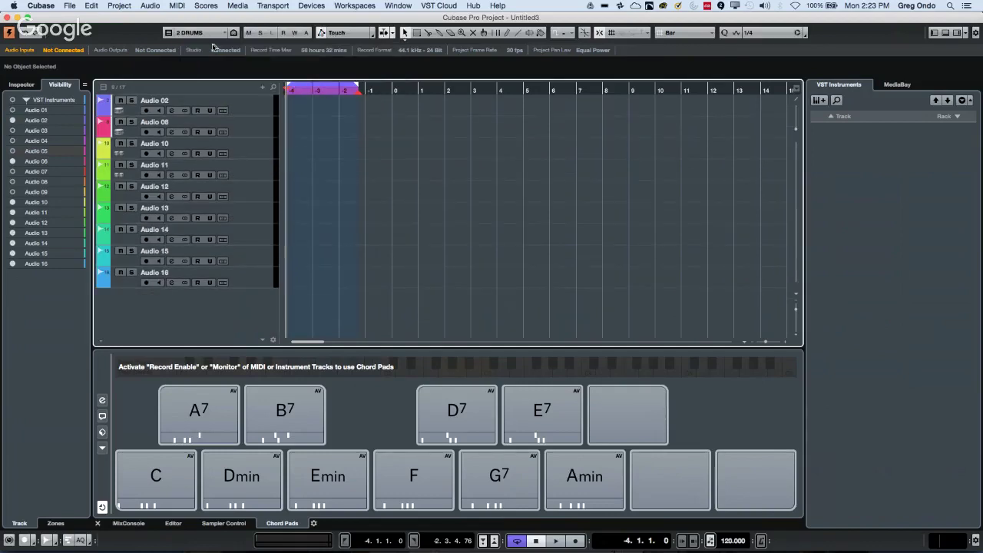
- Bring all tracks back into view and turn on visibility sync between Project and MixConsole
click(230, 33)
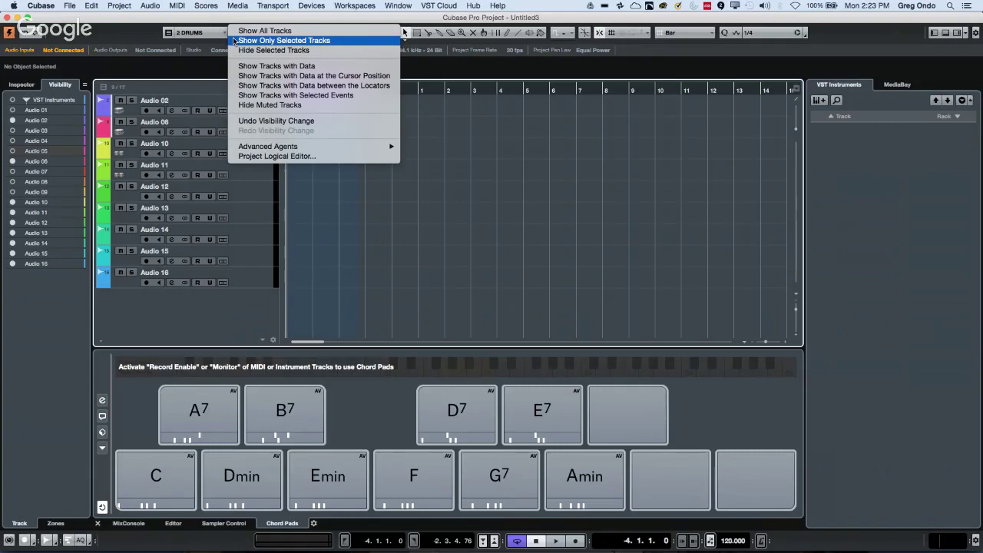
click(257, 30)
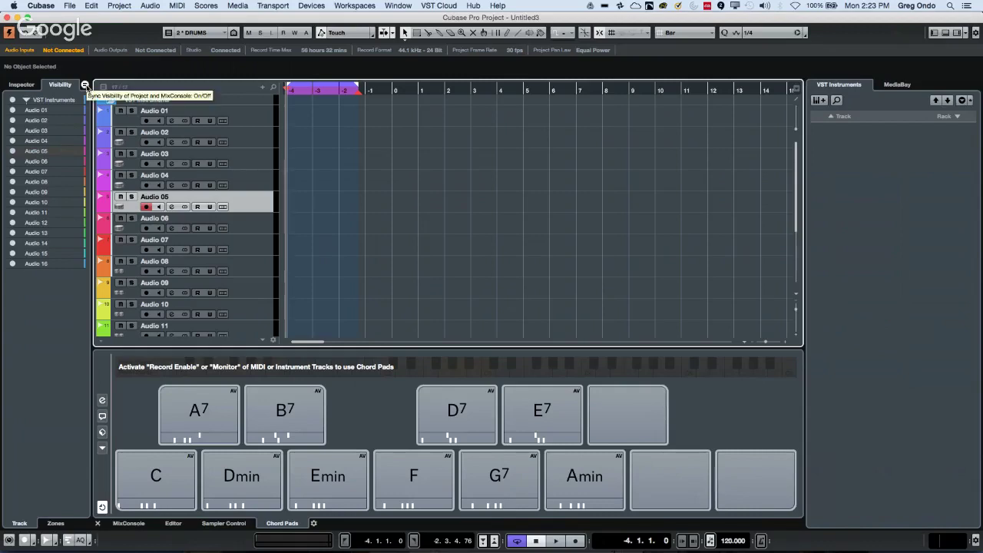
click(86, 85)
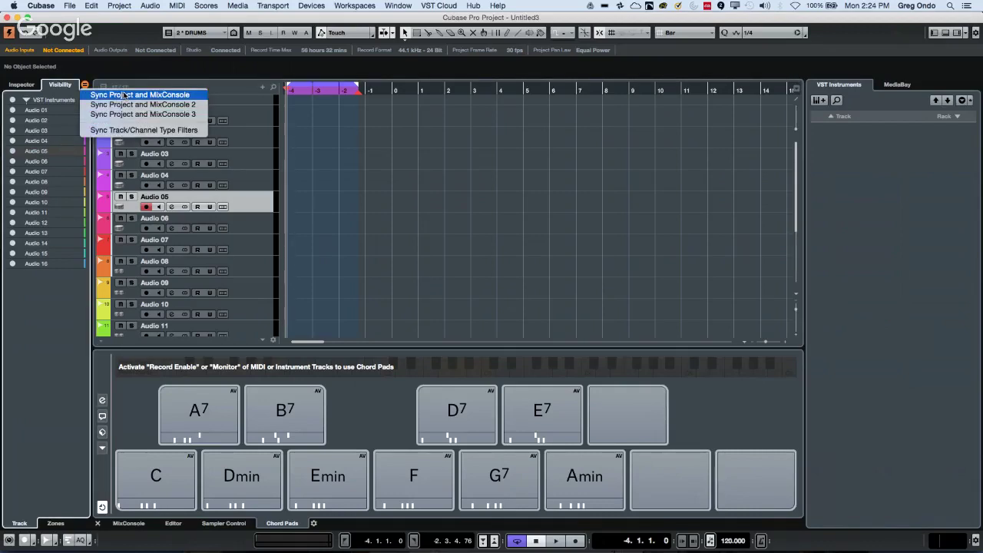
click(123, 95)
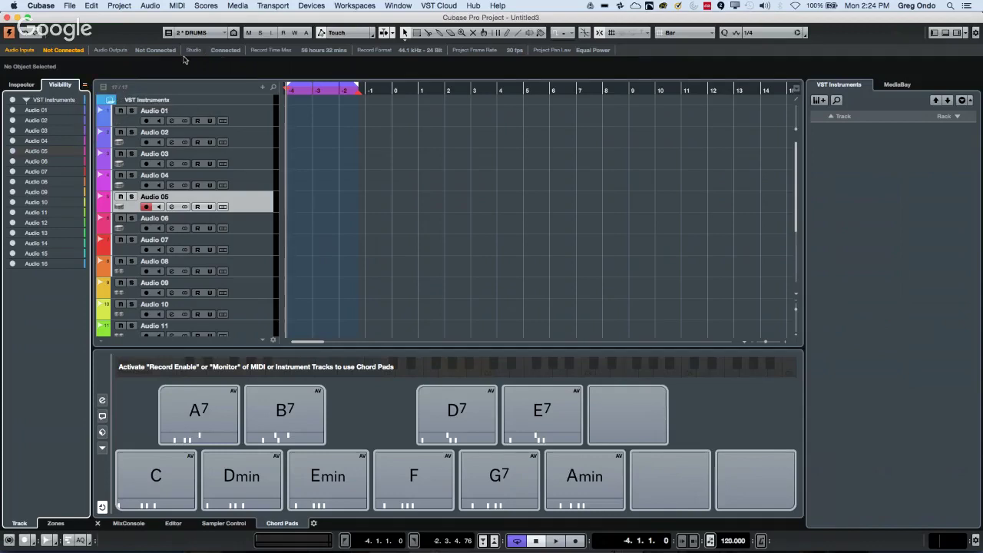
- Recall the VOCALS visibility configuration and check that the MixConsole channels follow it
key(F3)
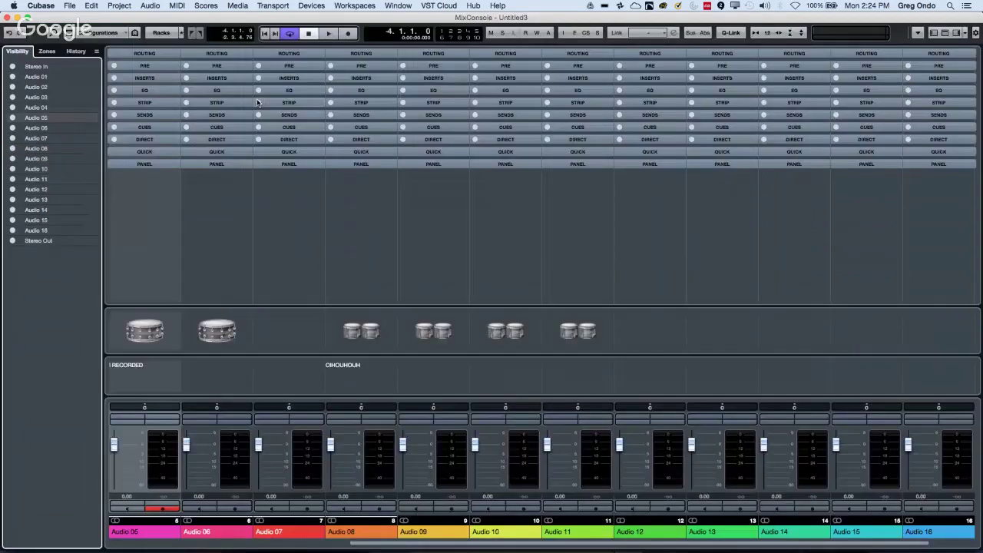
drag(154, 17, 504, 17)
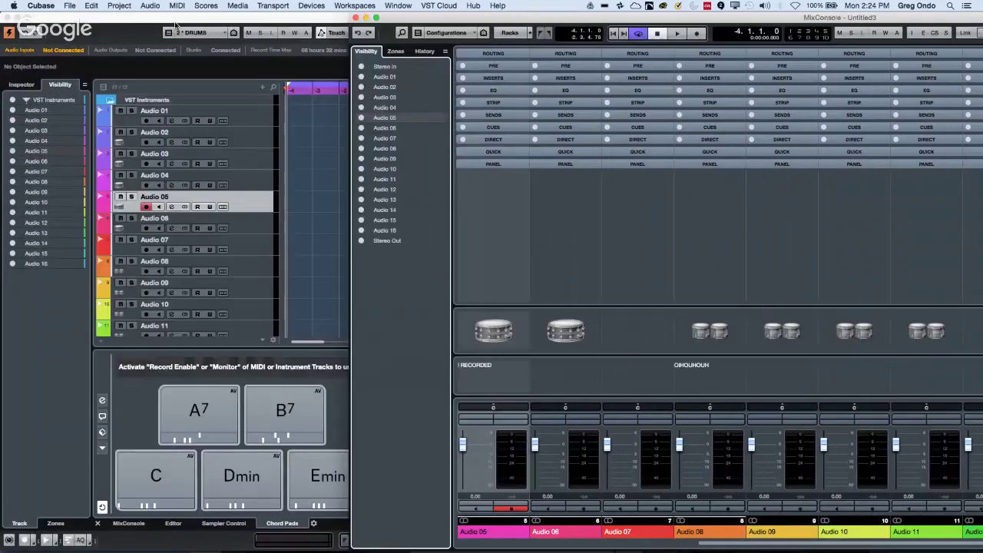
click(168, 32)
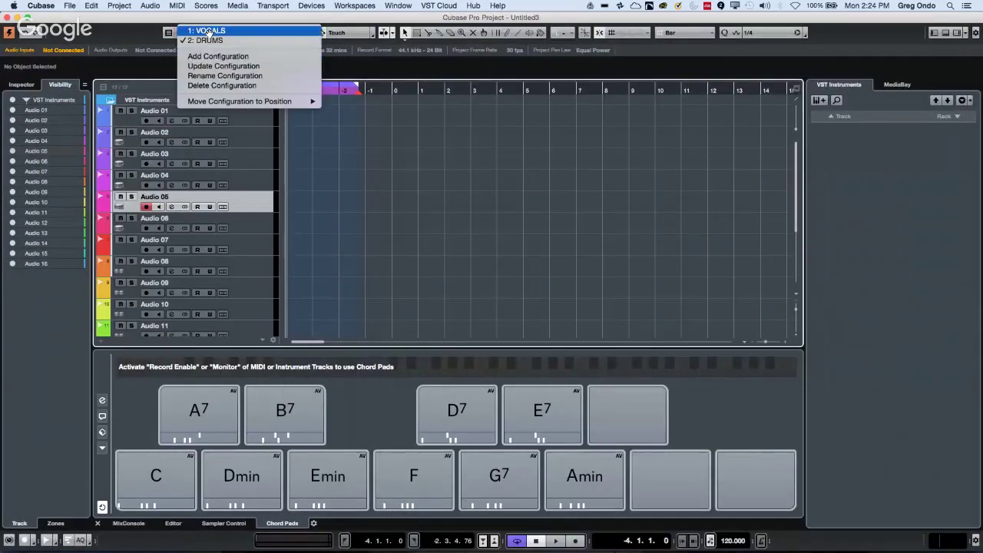
click(206, 31)
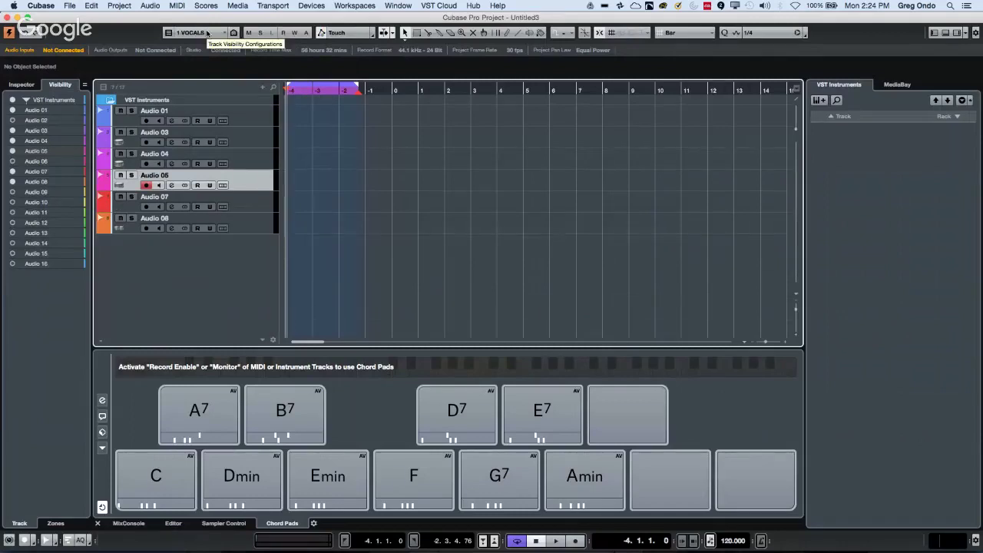
key(F3)
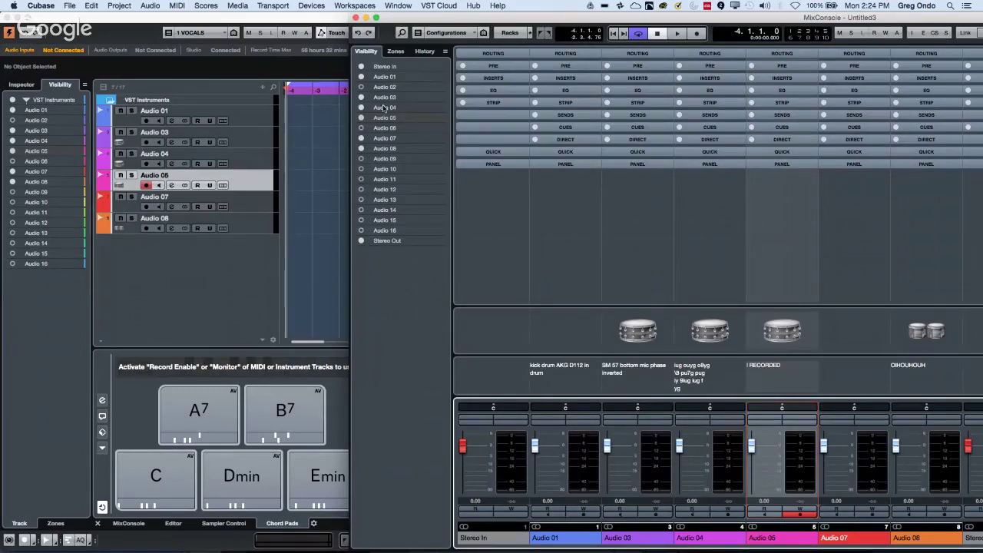
click(355, 17)
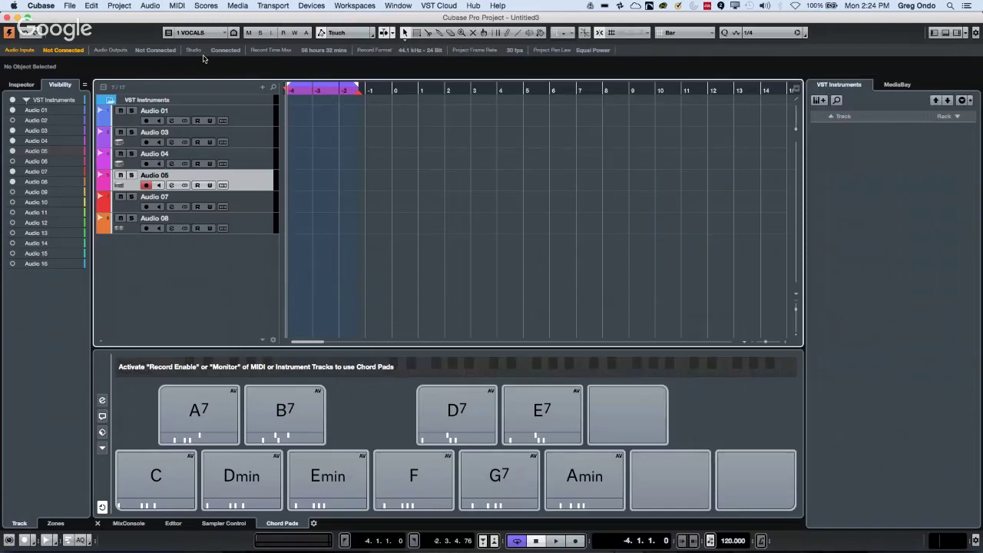
- Open the recent UNINVITED c9 project and activate it
click(68, 7)
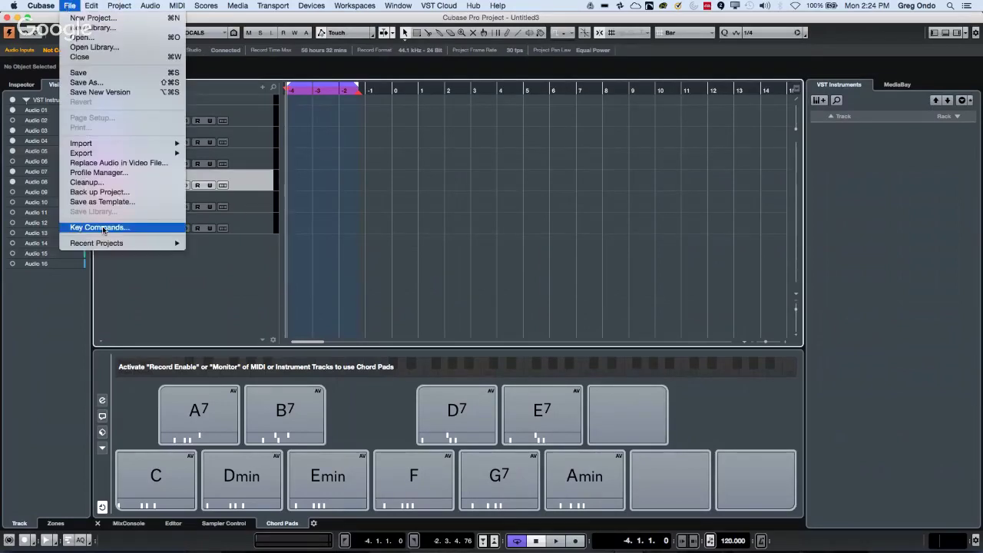
mouse_move(113, 248)
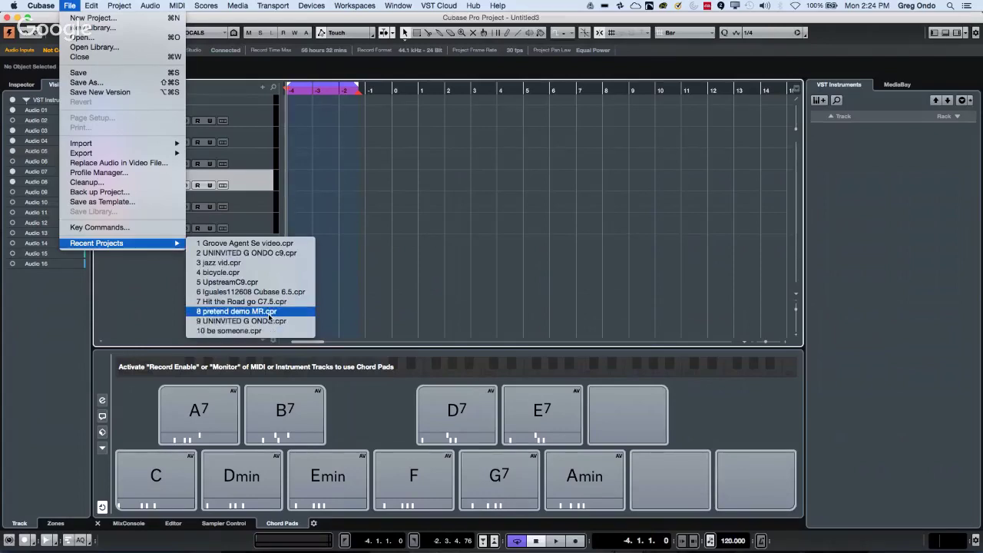
click(273, 257)
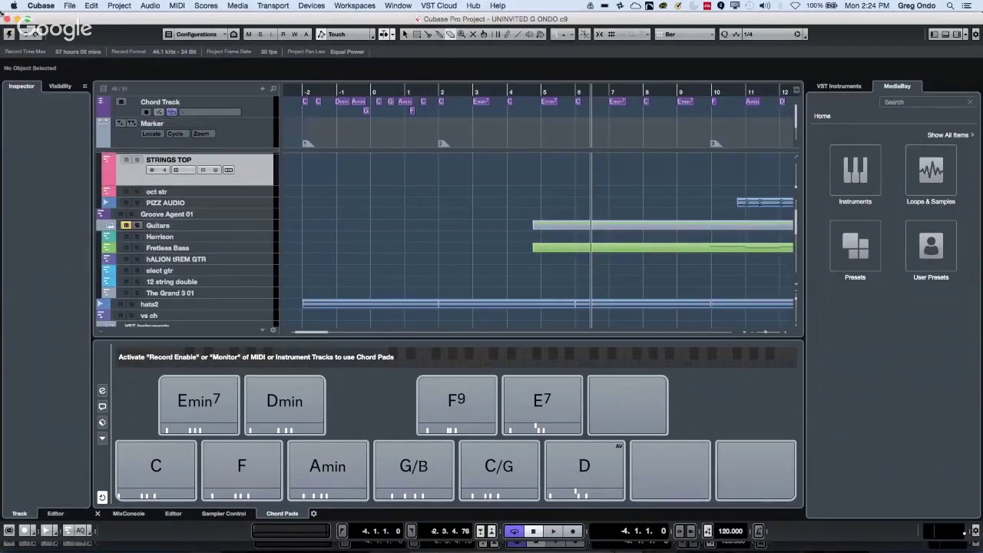
click(9, 35)
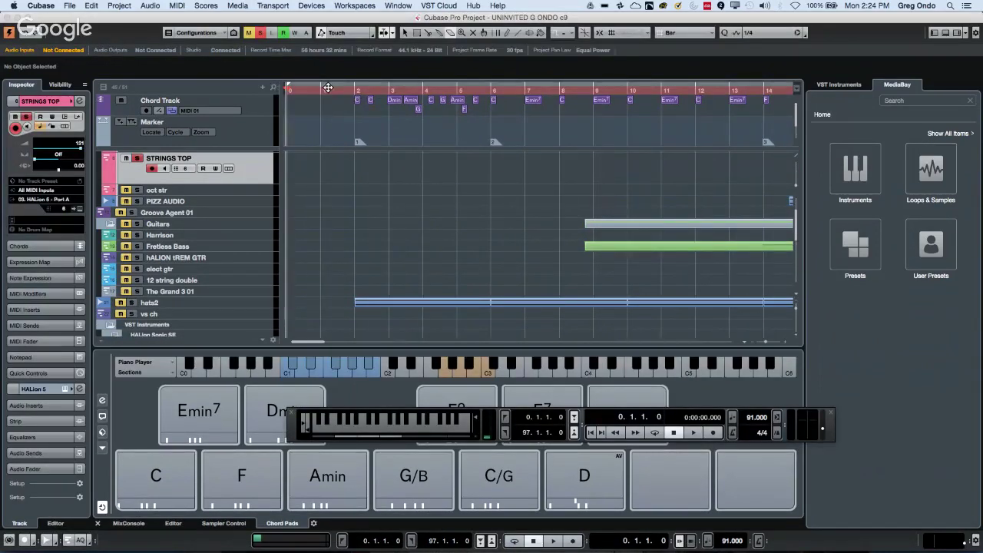
- Place the project cursor at about bar 11 of the song
key(g)
key(g)
key(g)
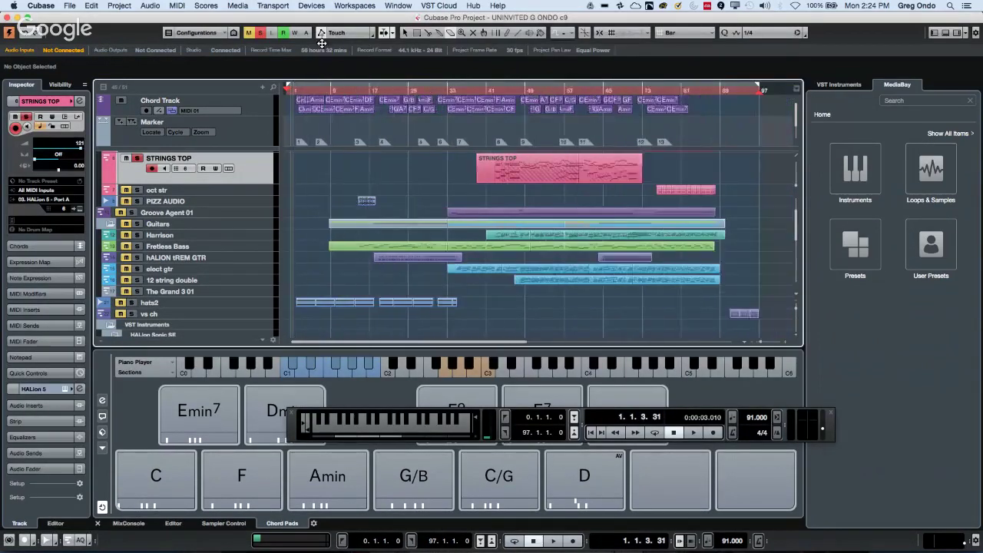
scroll(379, 200, up, 3)
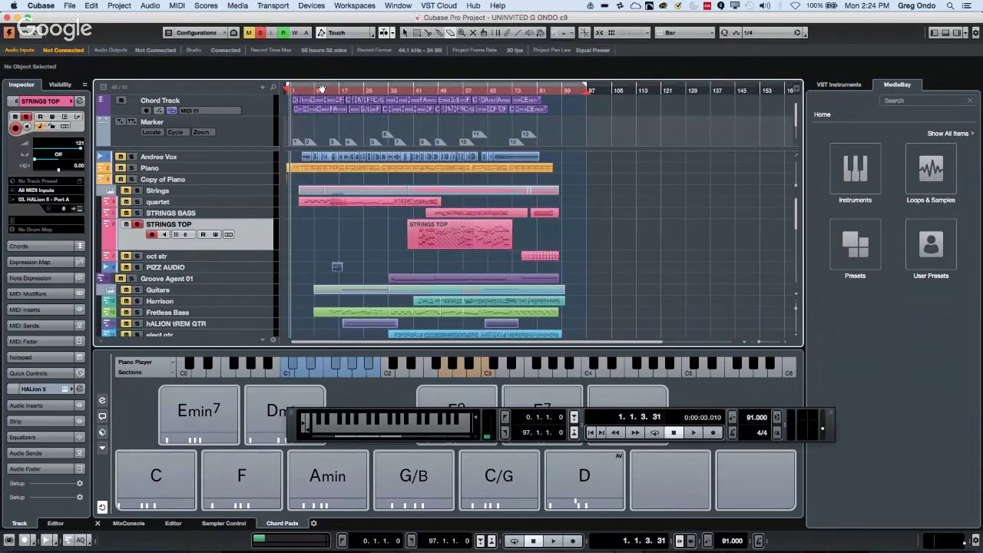
drag(319, 92, 319, 88)
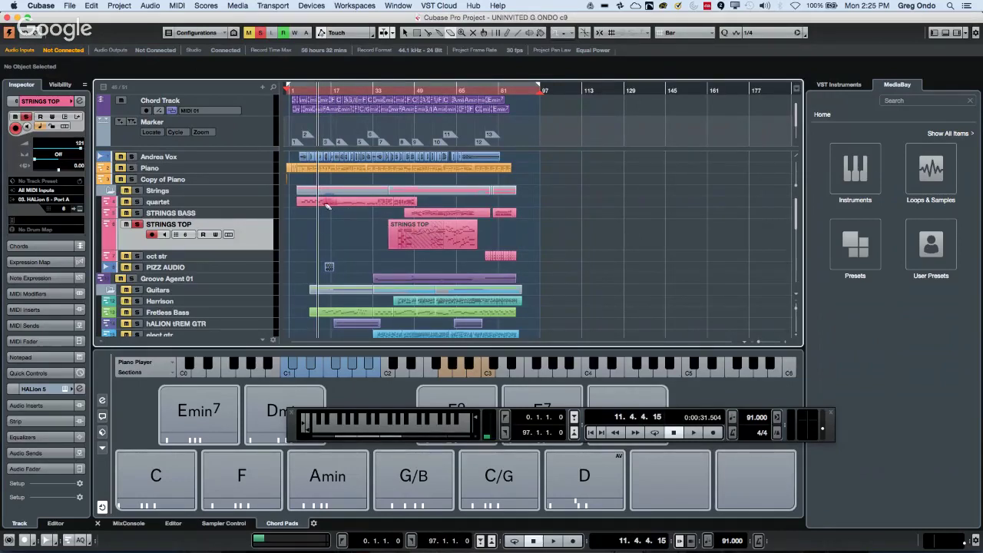
- Clear all solo and mute states and show only the tracks with data at the cursor position
click(260, 33)
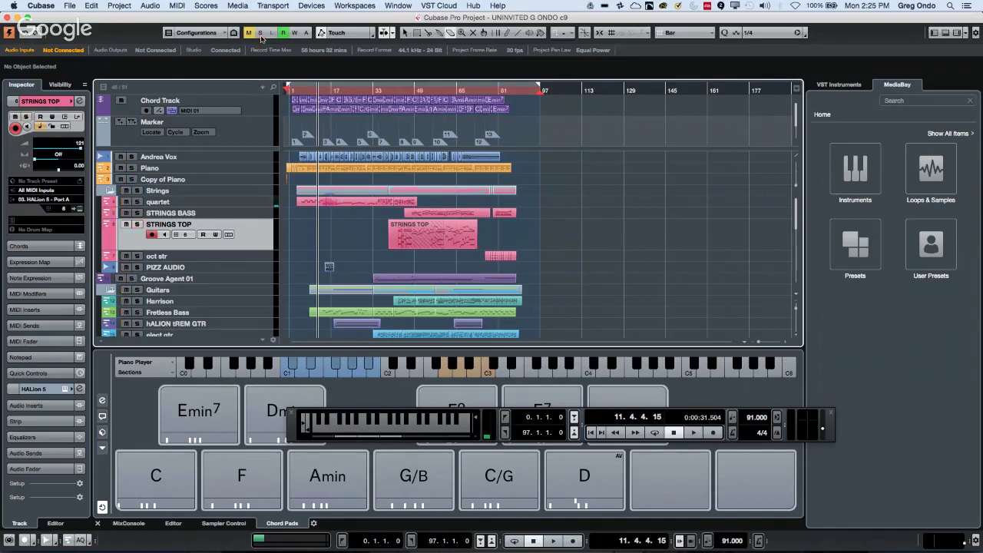
click(248, 33)
click(234, 33)
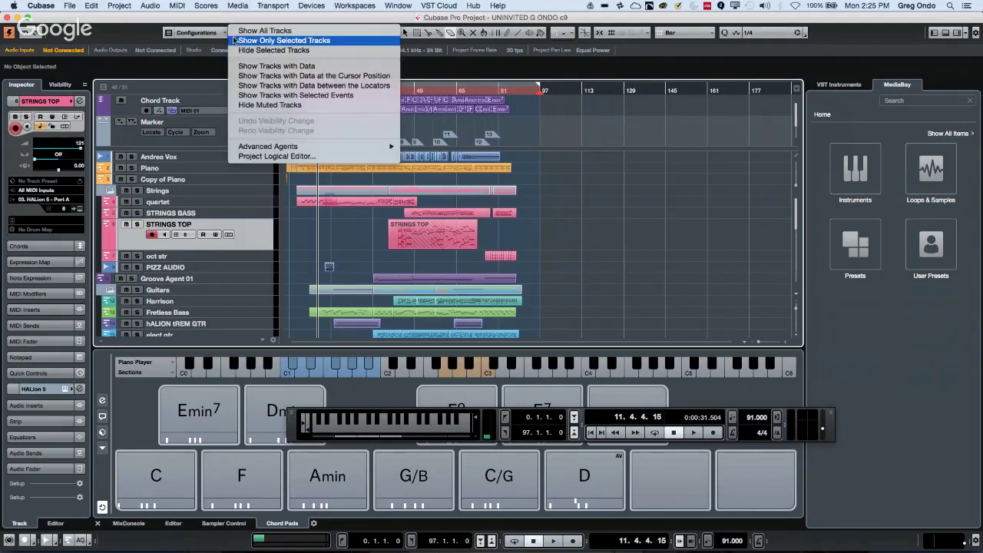
click(331, 76)
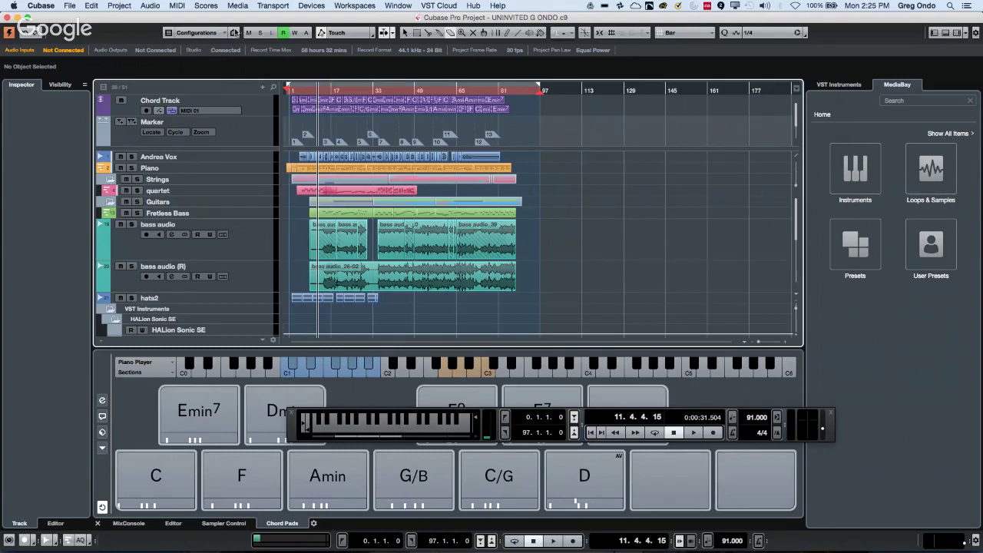
- Bring all tracks back into view and limit the track list to tracks with data
click(235, 32)
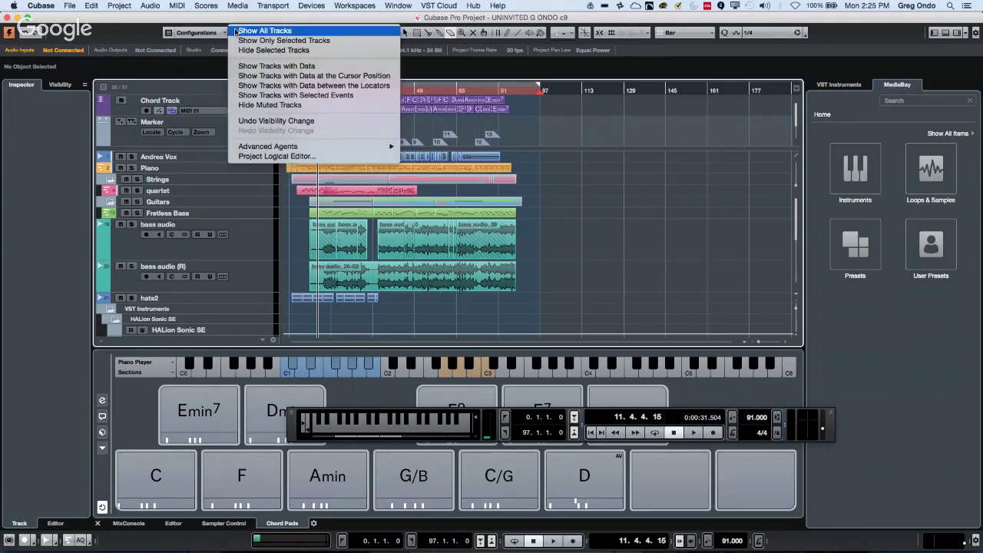
click(278, 31)
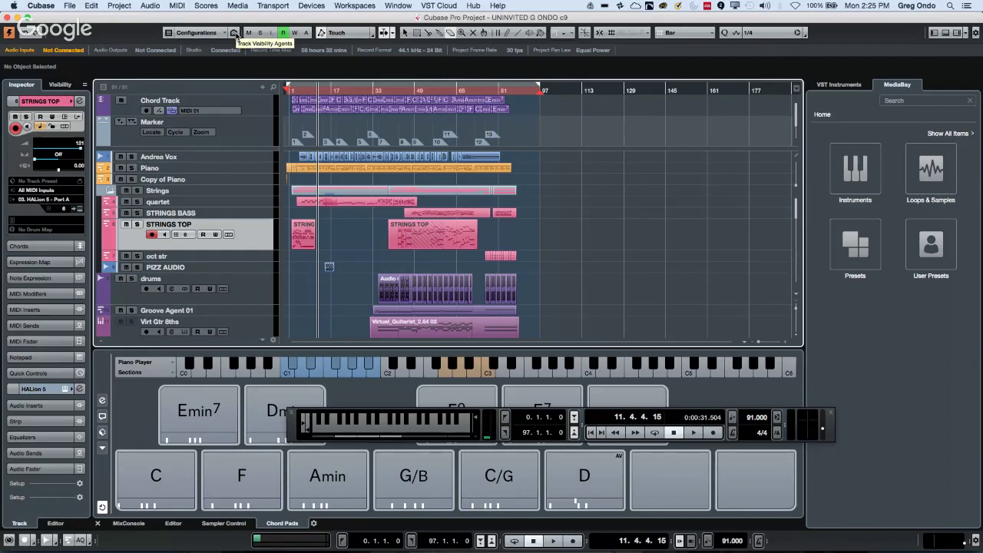
click(234, 34)
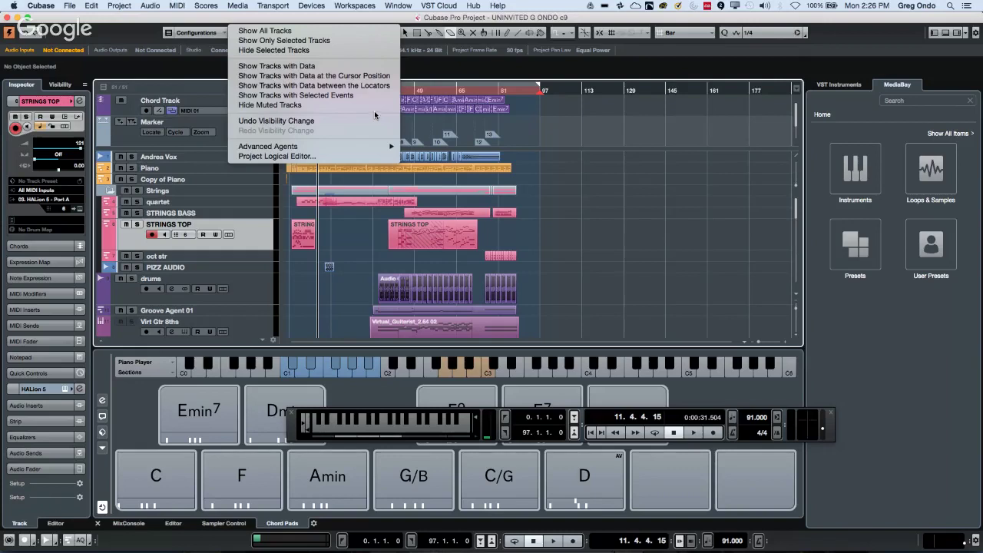
click(344, 70)
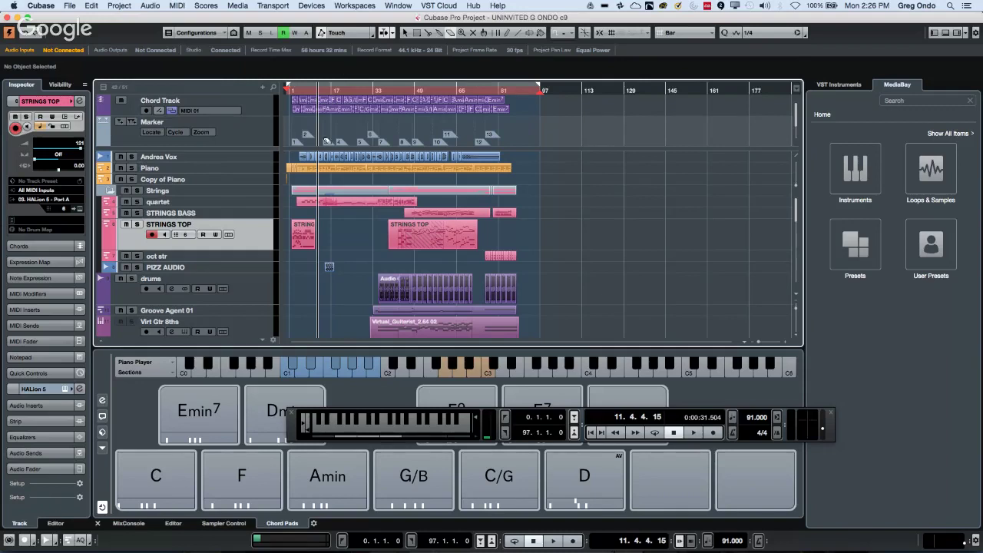
- Add seven stereo audio tracks below the Copy of Piano track
click(247, 179)
right_click(248, 181)
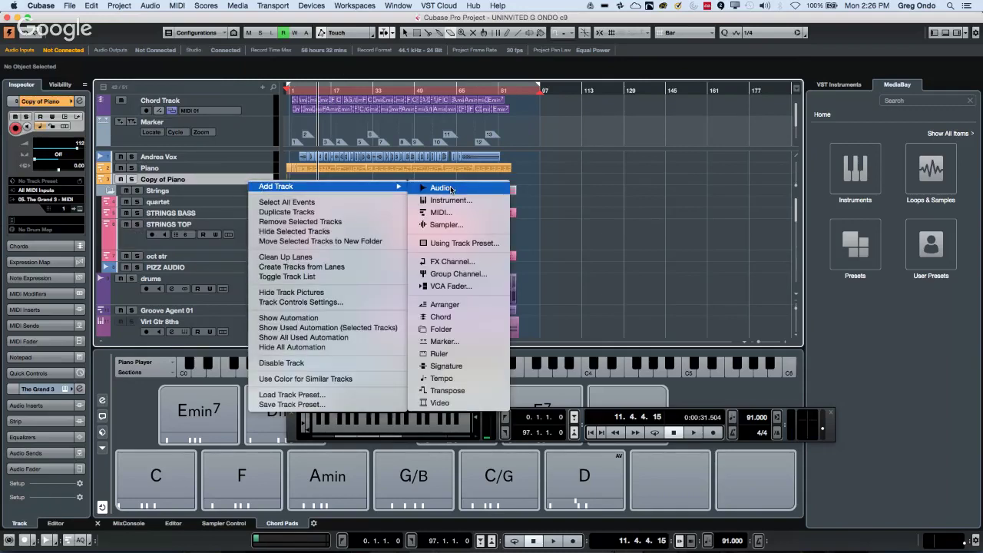
click(450, 188)
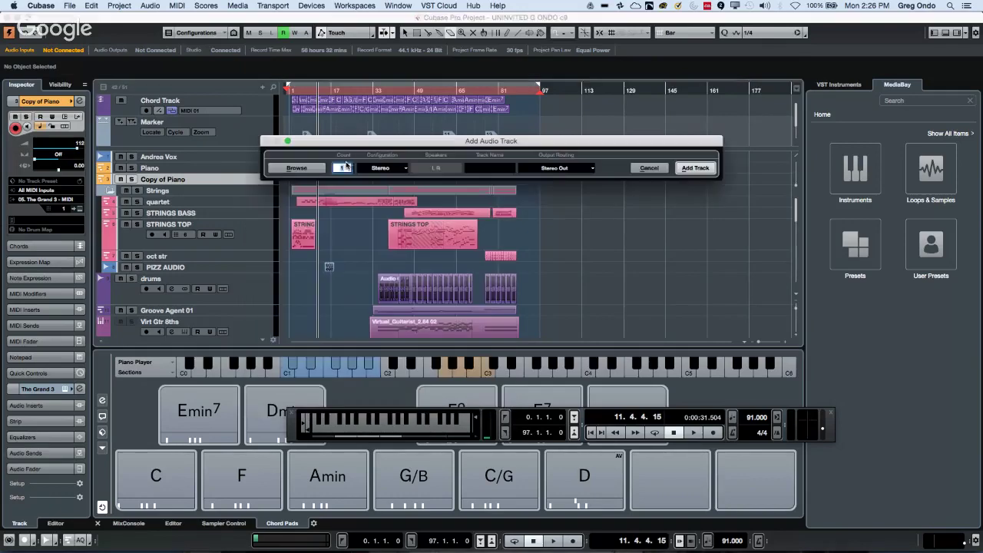
text(7)
key(Return)
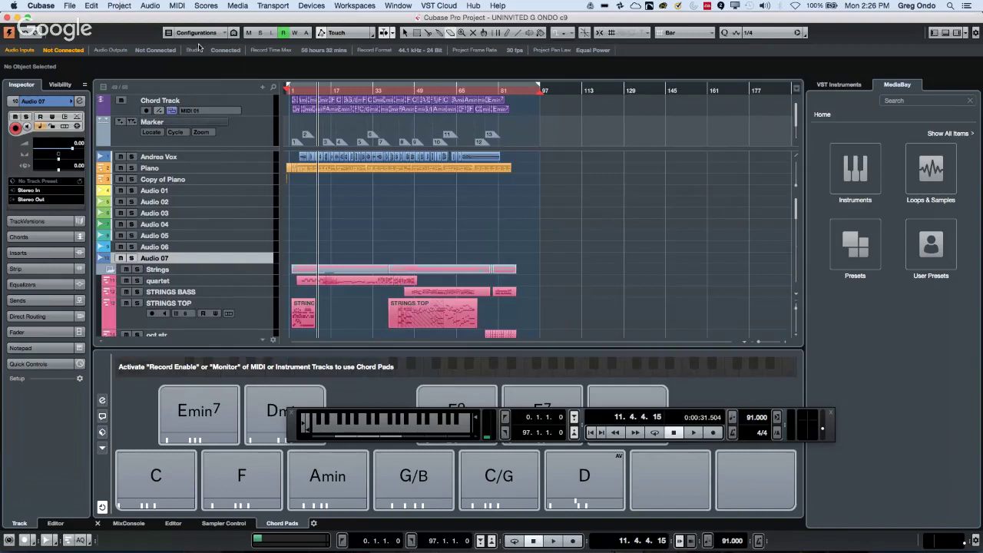
- Show only the tracks with data, and make the empty tracks Audio 02 and Audio 03 visible again
click(240, 34)
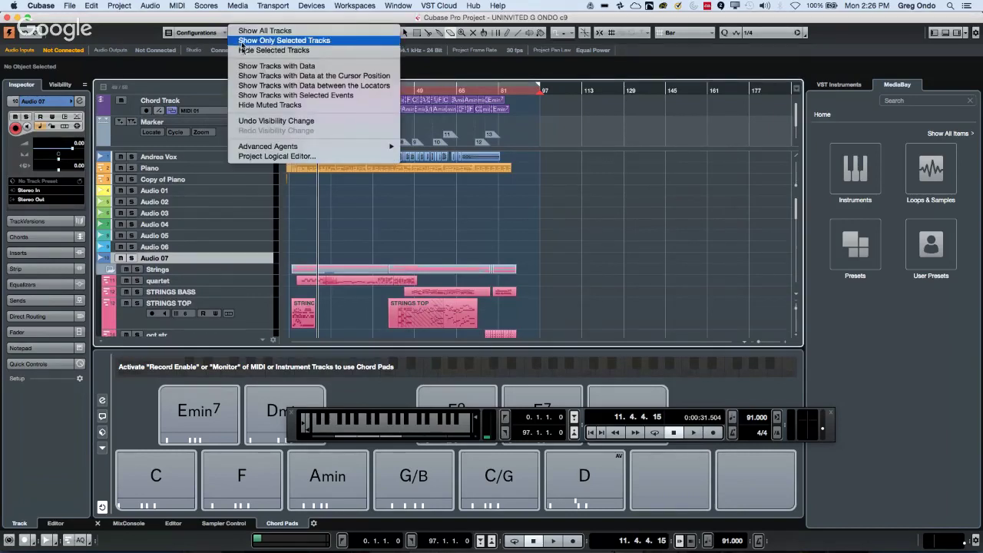
click(242, 66)
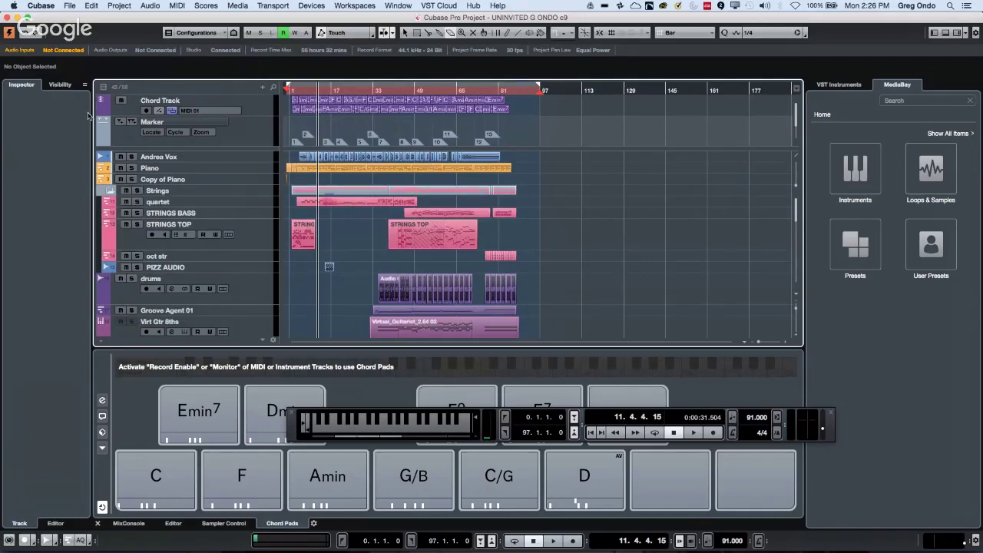
click(51, 85)
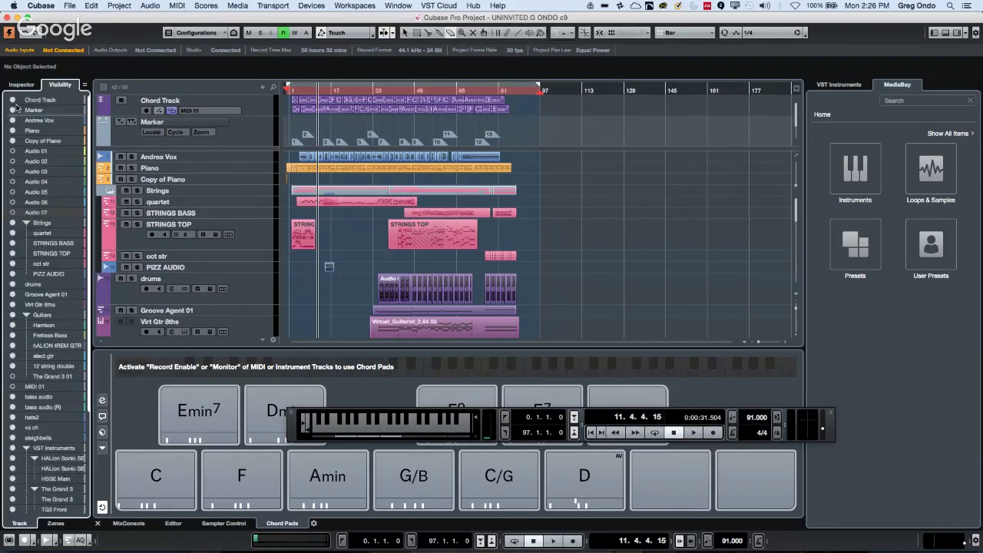
click(13, 173)
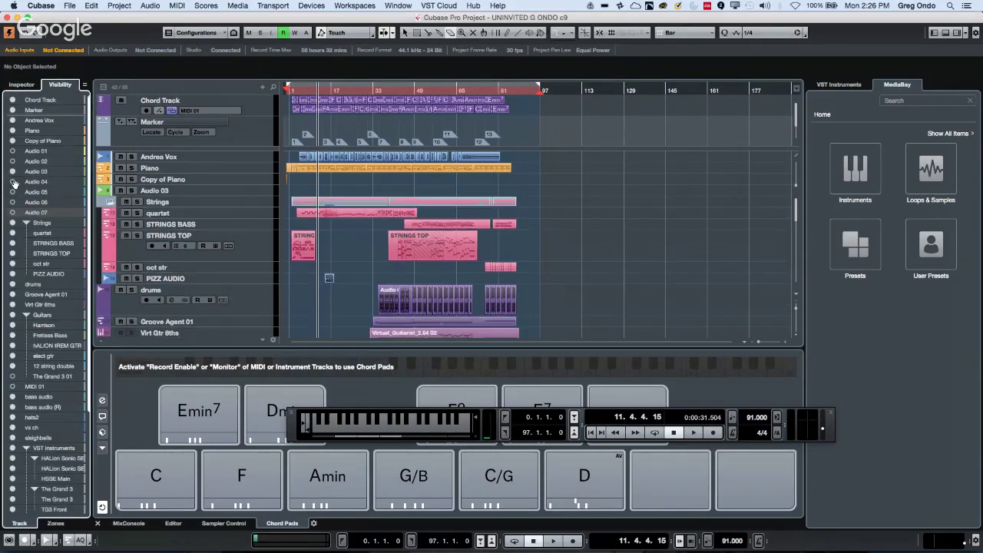
click(13, 181)
click(12, 181)
click(12, 161)
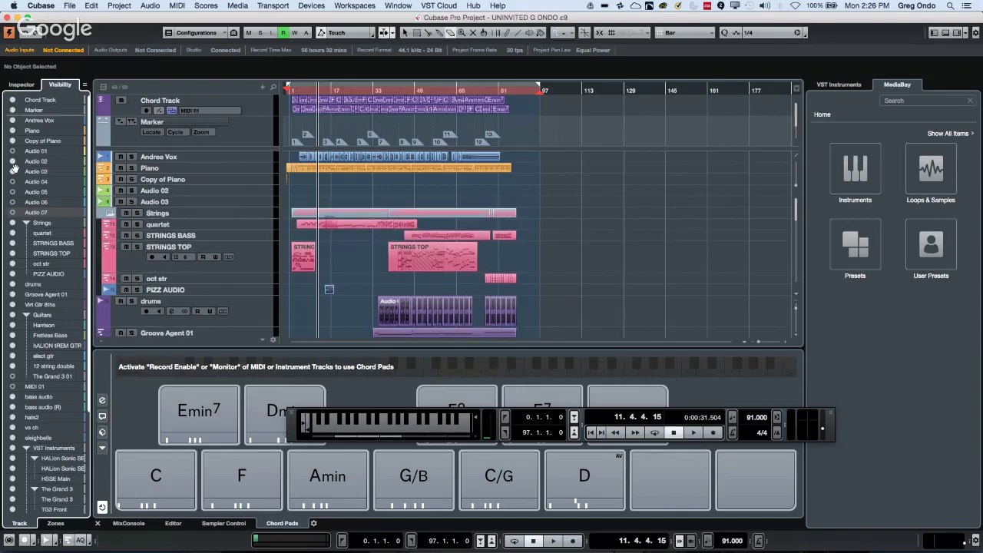
click(198, 32)
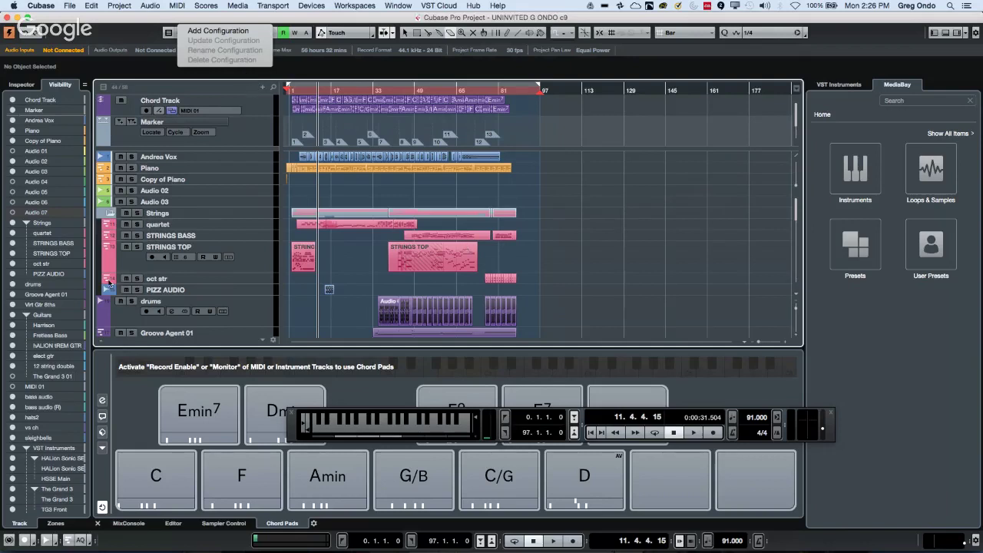
click(566, 212)
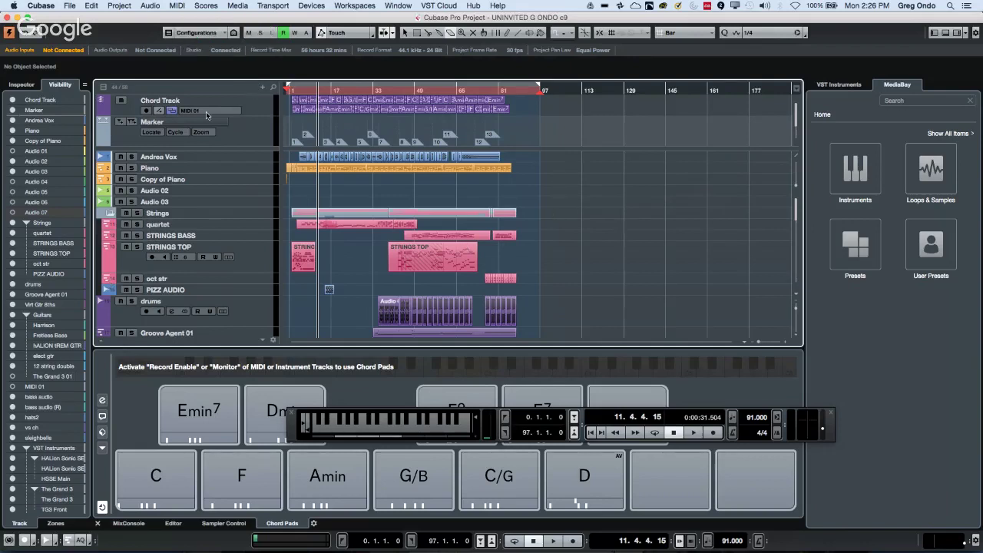
click(234, 32)
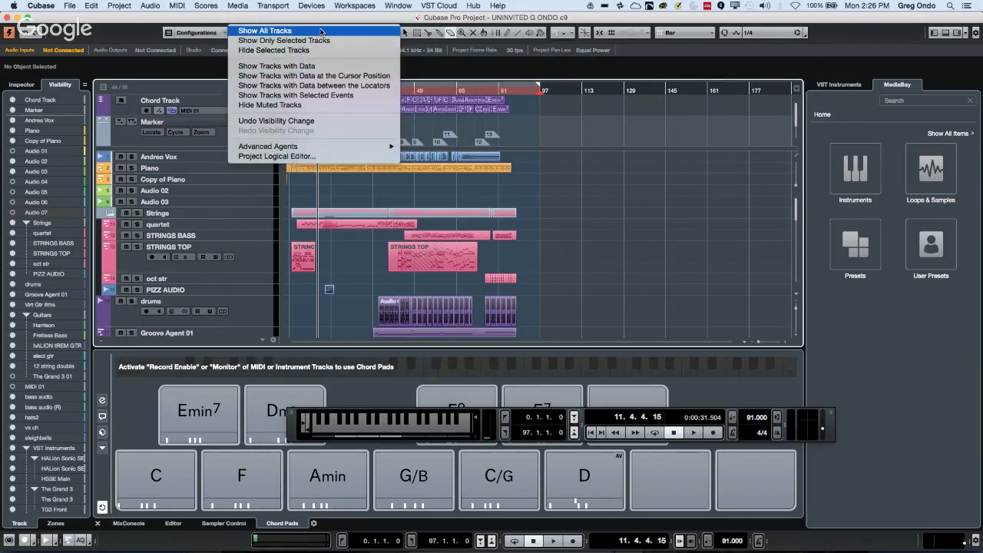
click(594, 209)
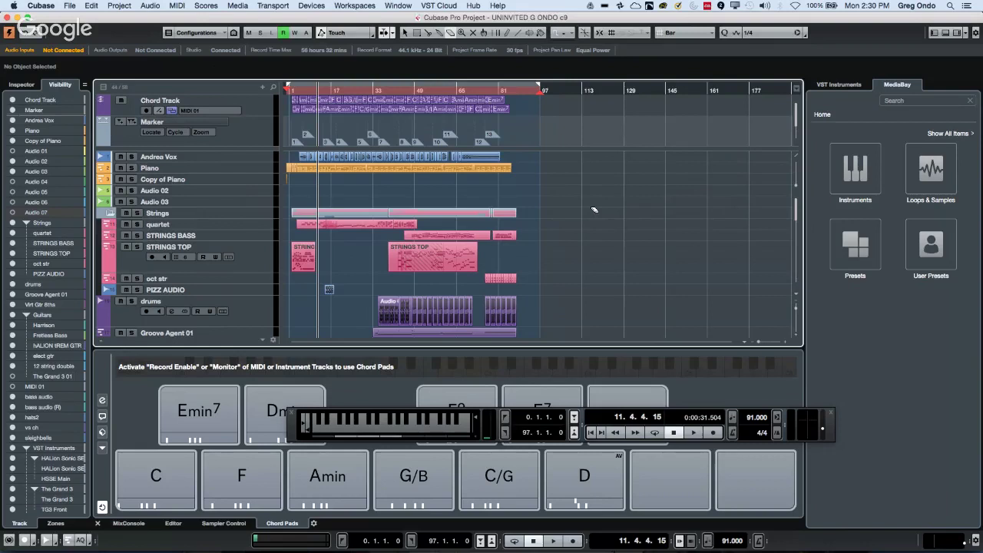
click(278, 7)
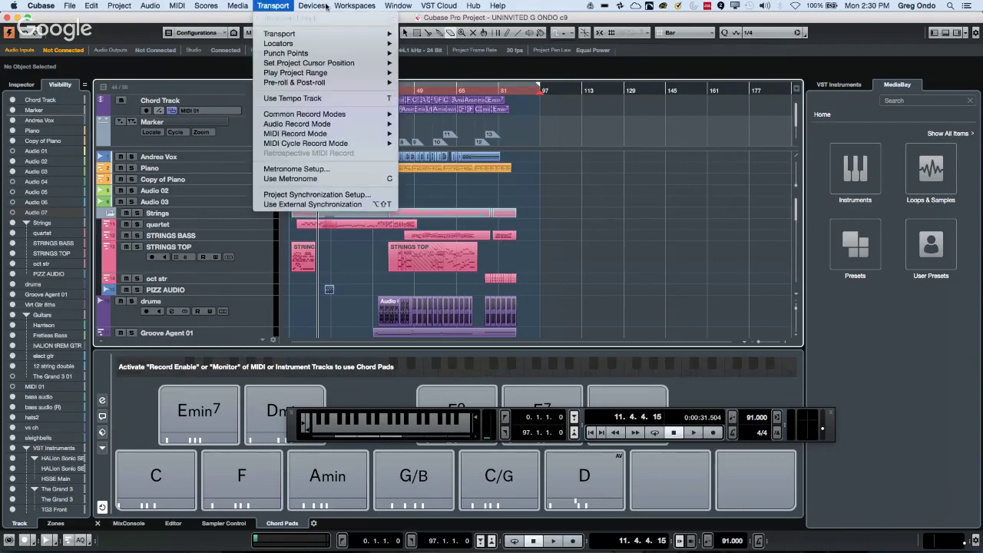
mouse_move(313, 4)
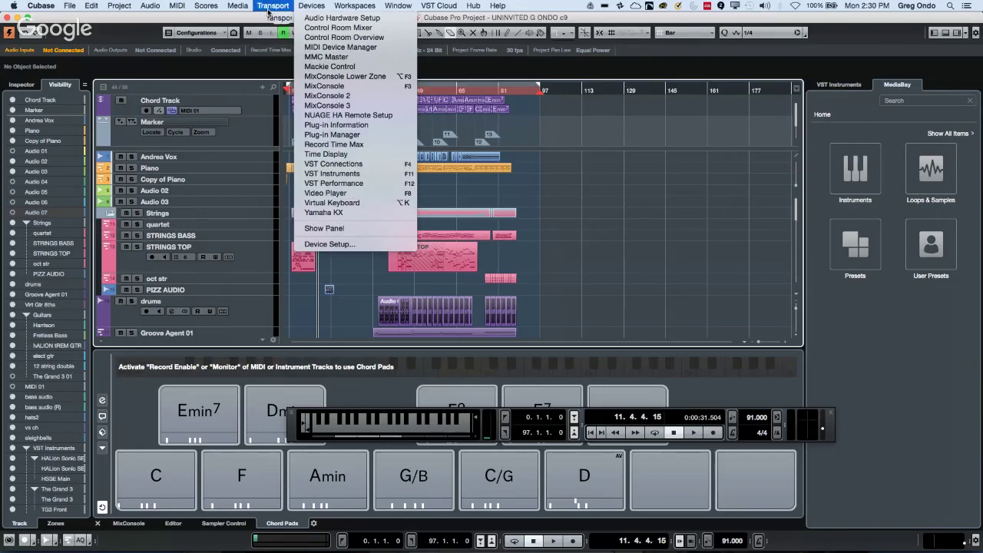
mouse_move(283, 7)
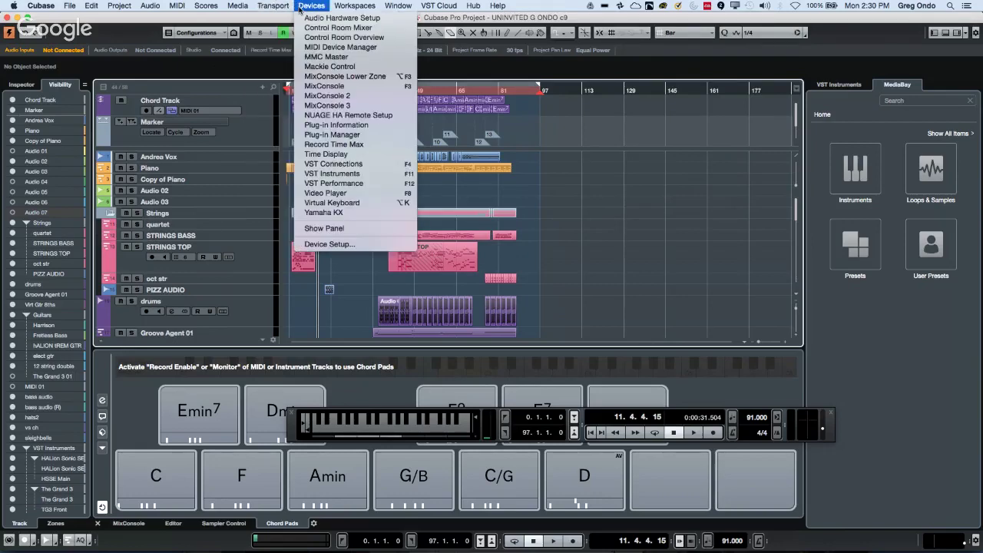
- Open the MediaBay window and set its browse location to VST Sound
mouse_move(237, 6)
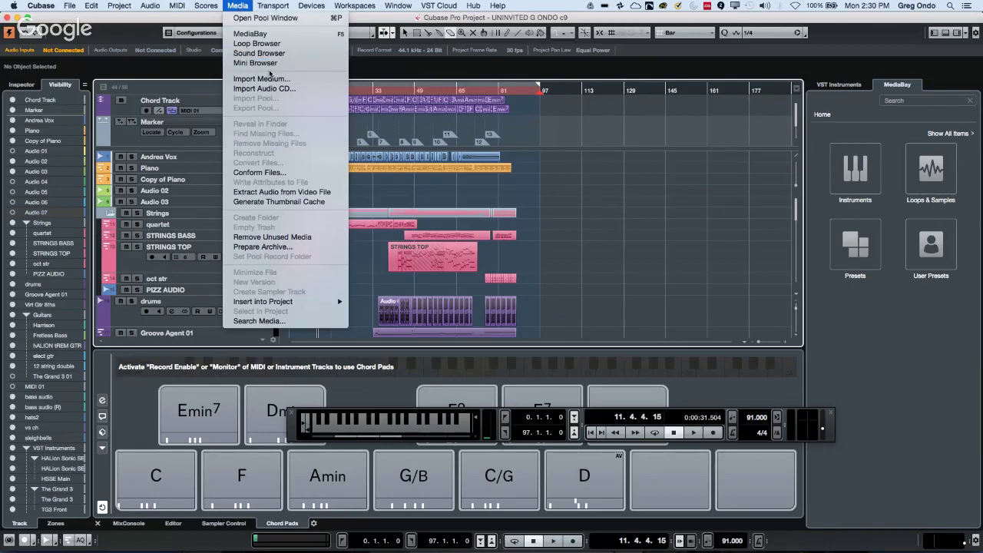
click(273, 35)
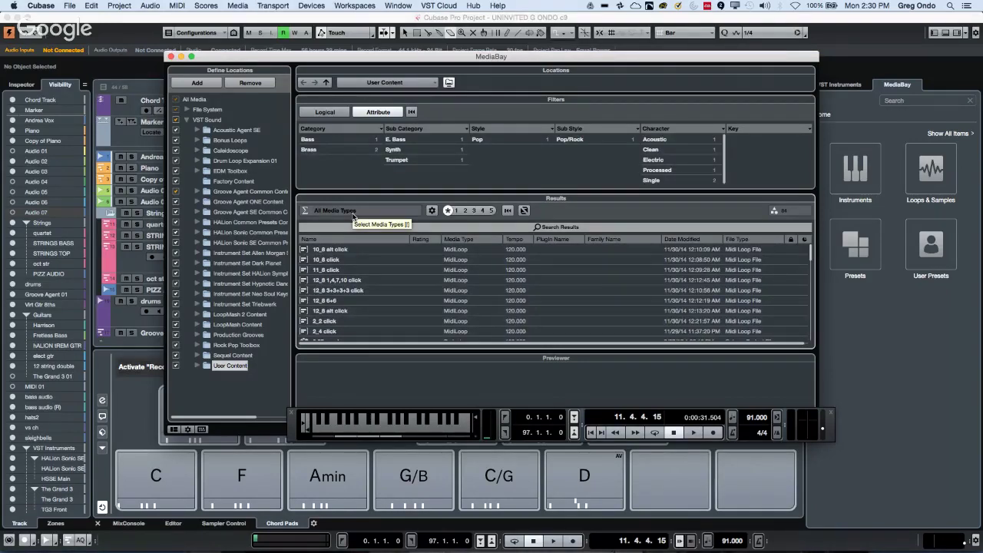
click(381, 82)
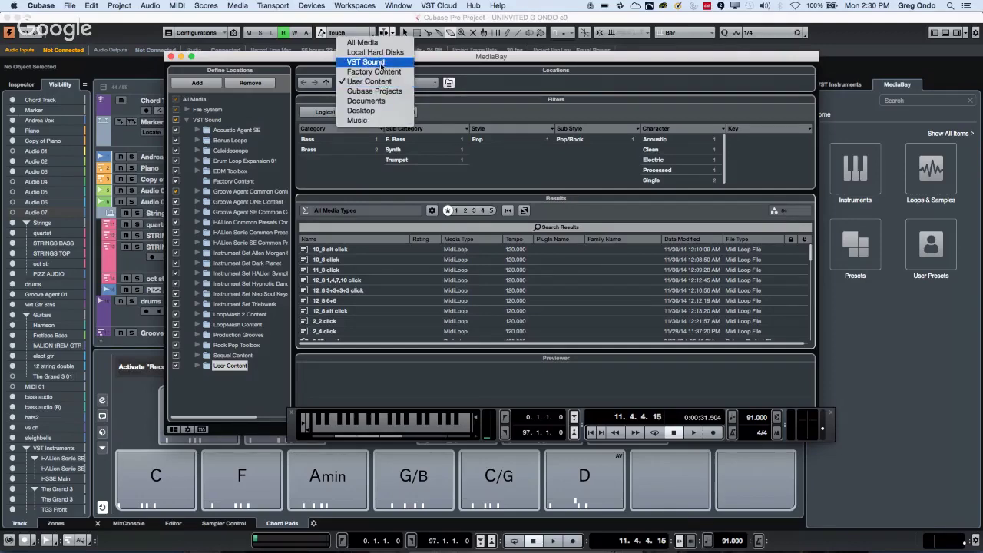
click(380, 62)
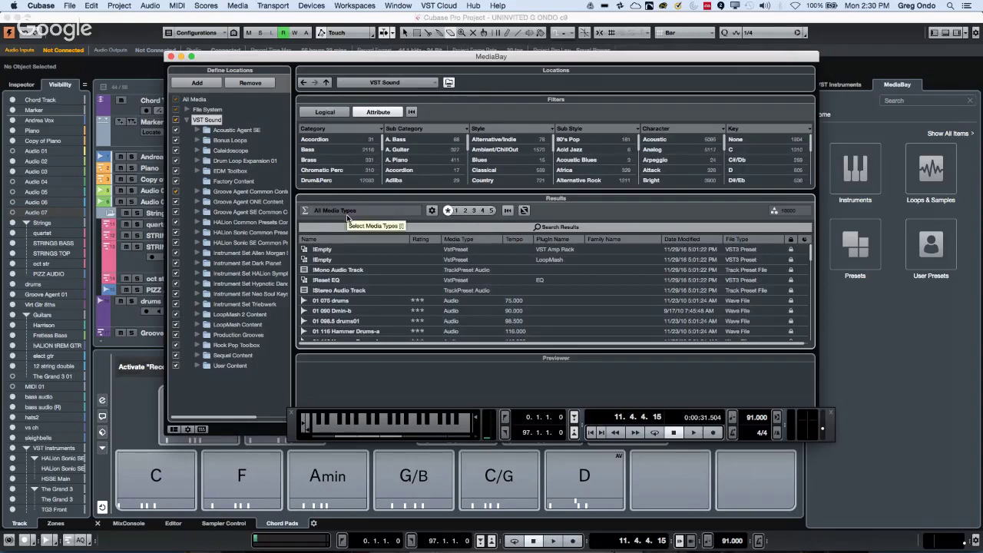
- Change the Category column of the MediaBay attribute filter to Plugin Vendor
click(352, 129)
mouse_move(366, 98)
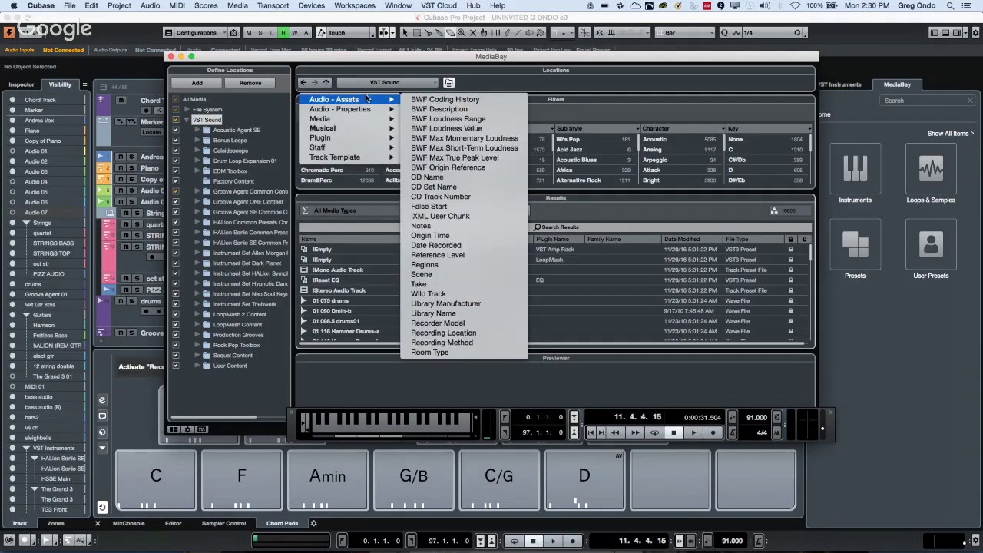
mouse_move(373, 139)
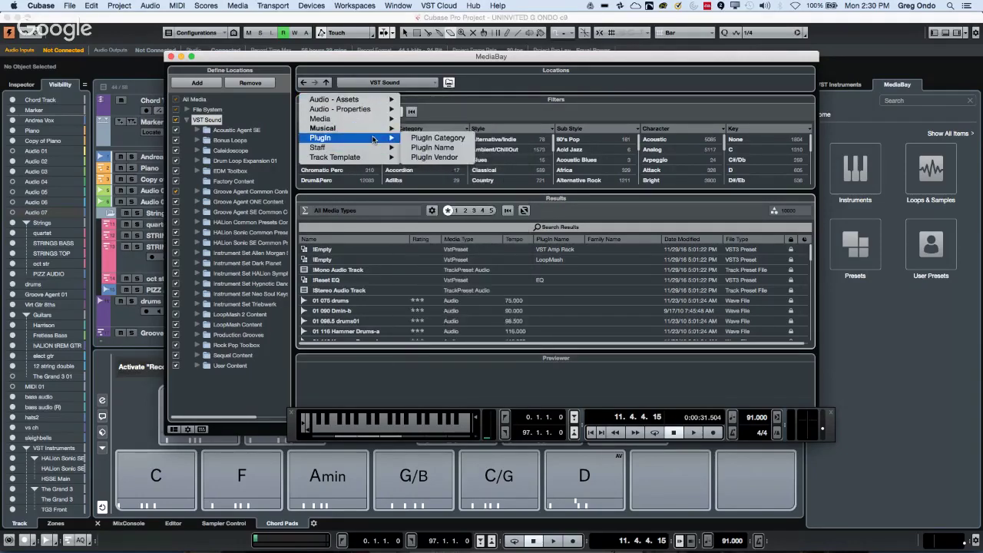
click(434, 157)
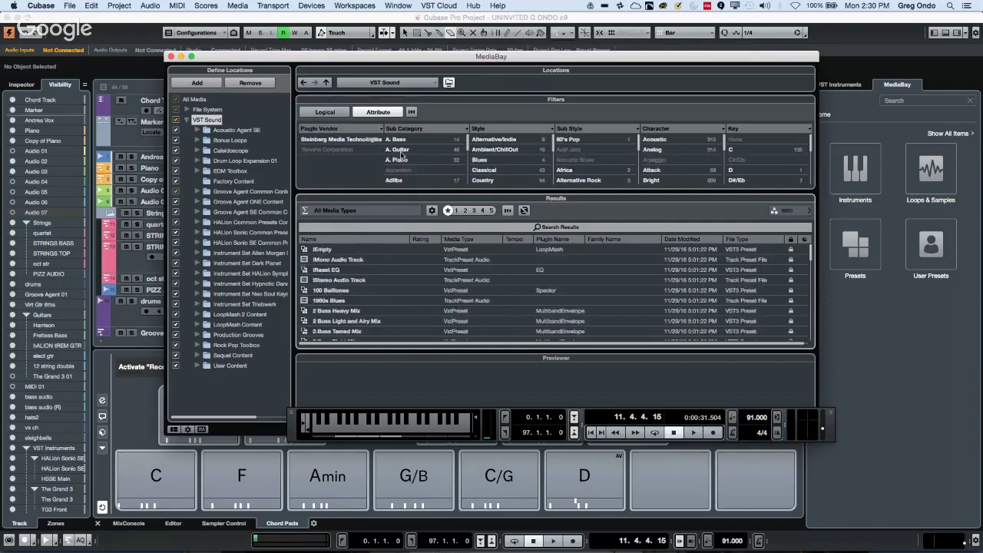
- Switch the MediaBay filter to logical mode and review the attributes available for the filter condition
click(327, 113)
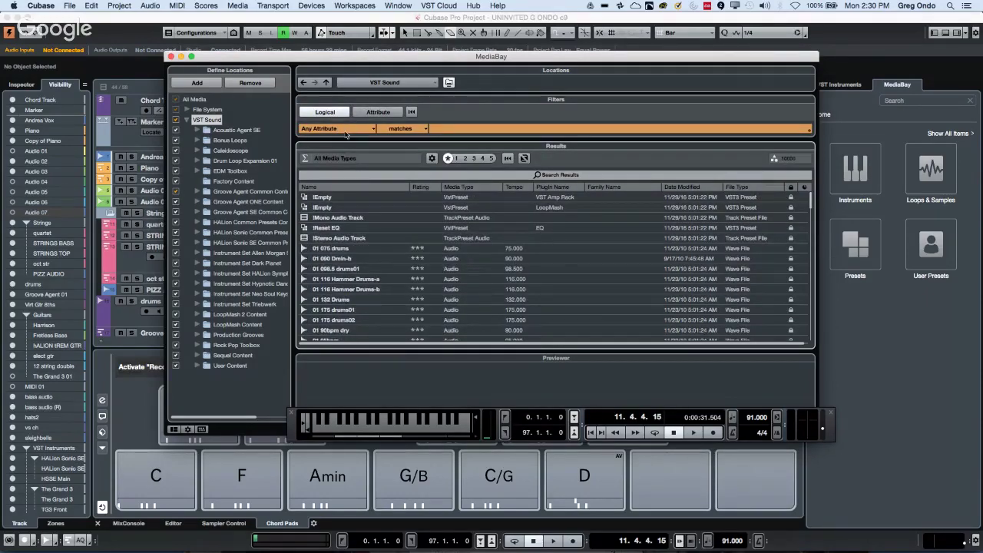
click(342, 129)
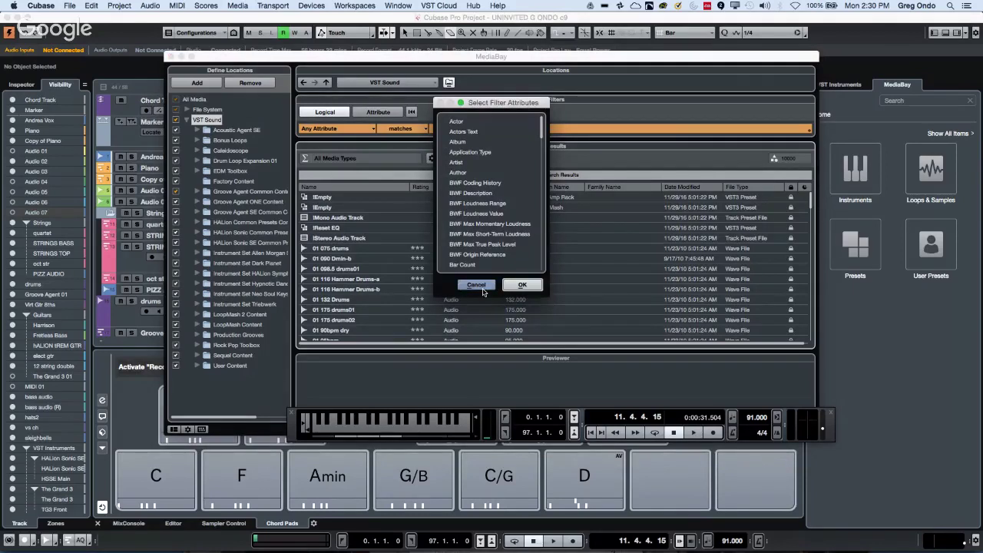
click(475, 285)
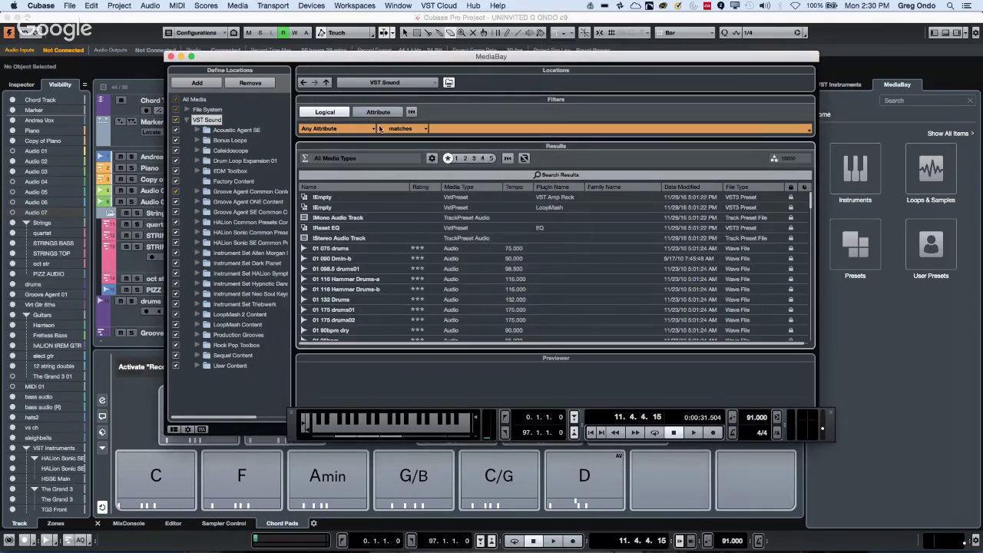
click(342, 129)
click(476, 285)
click(336, 198)
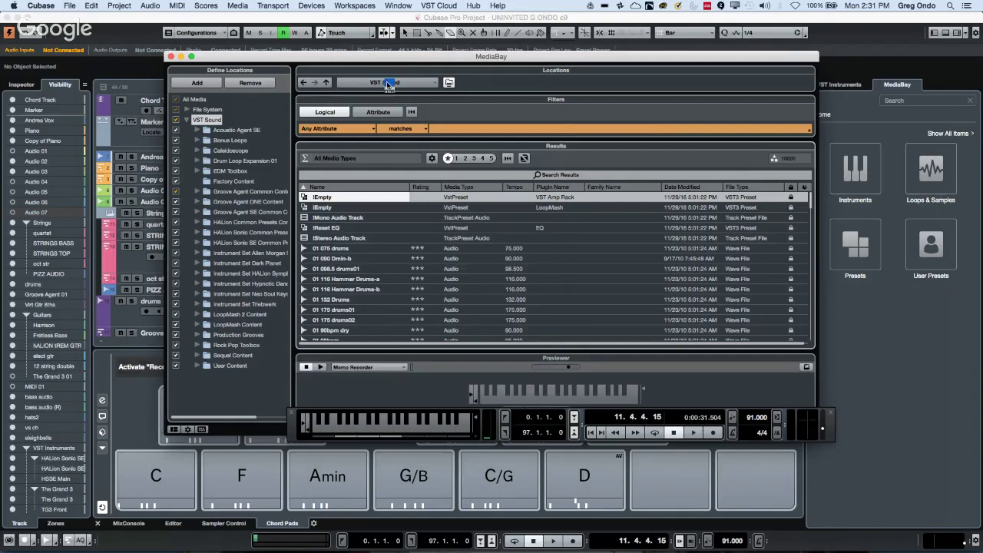
- Set the MediaBay location to All Media, sort the results by rating, and select the Sweepbass preset
click(390, 82)
click(367, 61)
click(384, 83)
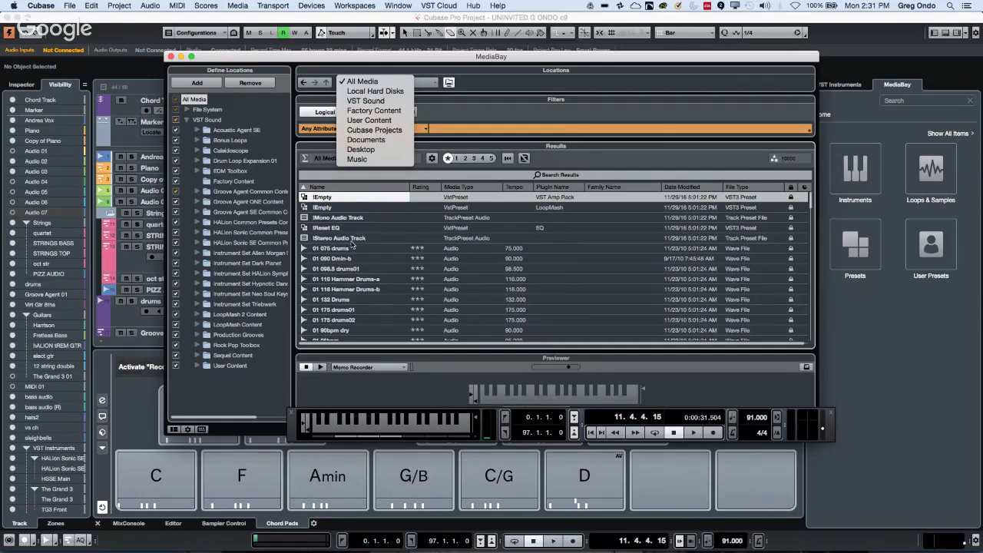
click(326, 189)
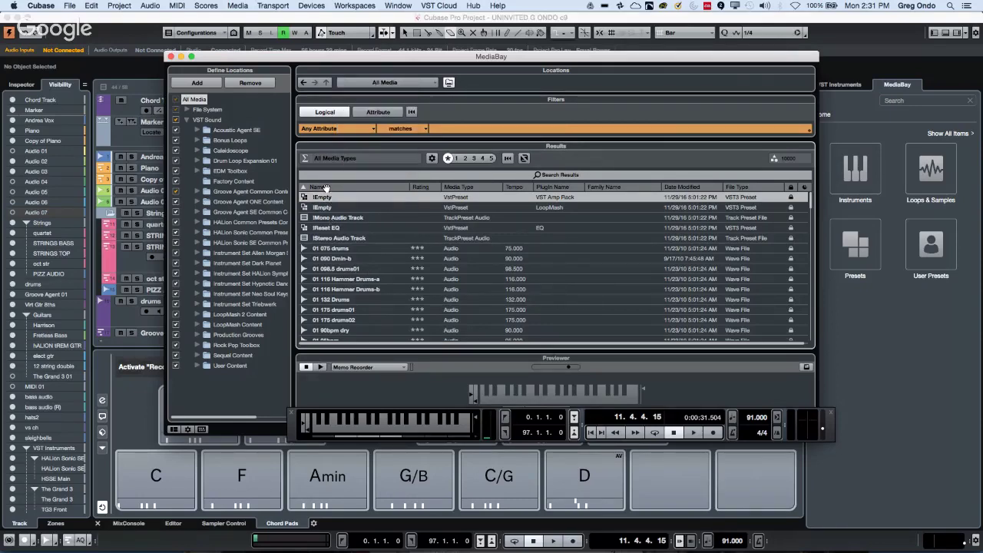
click(327, 189)
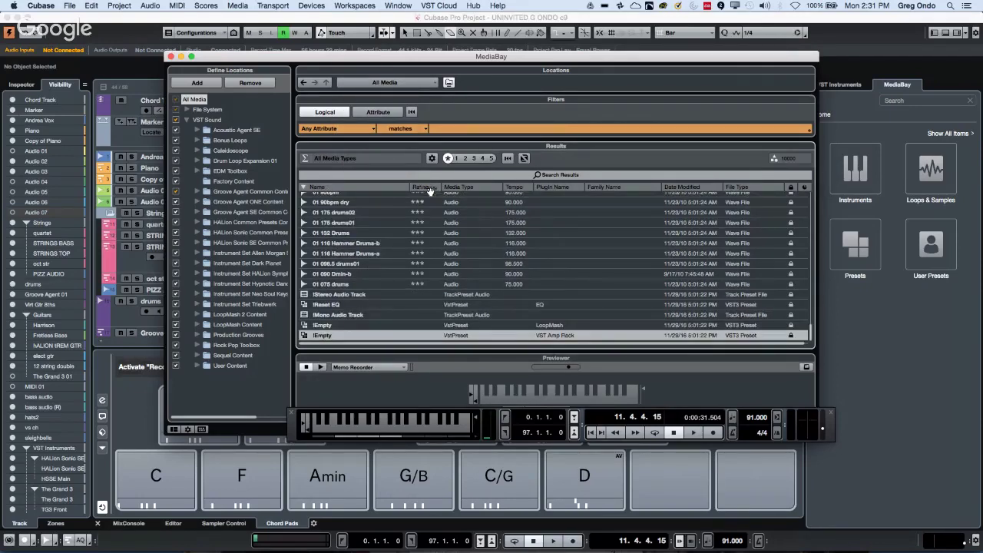
click(428, 188)
click(331, 207)
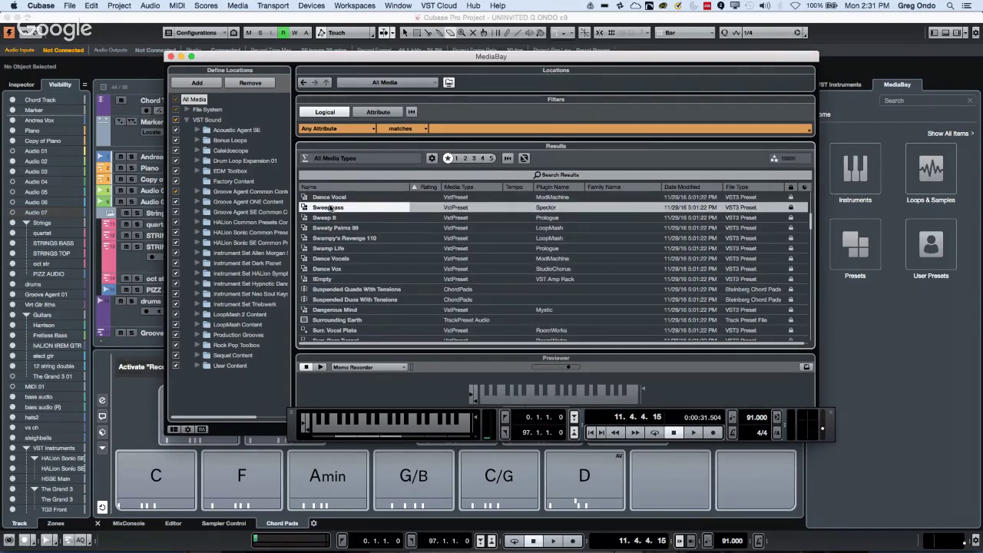
- Return the MediaBay location to VST Sound and sort the results by name in descending order
click(393, 85)
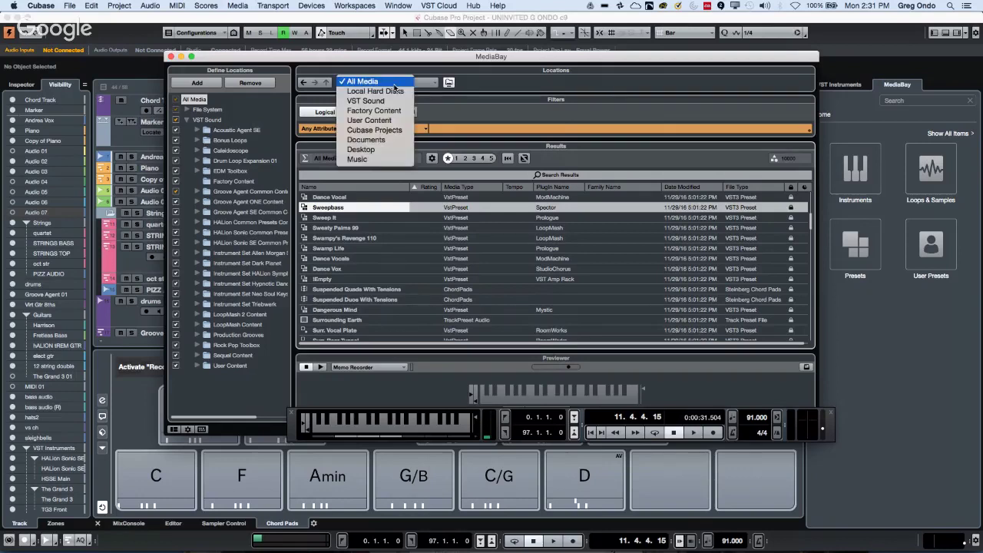
click(305, 90)
click(398, 86)
click(392, 100)
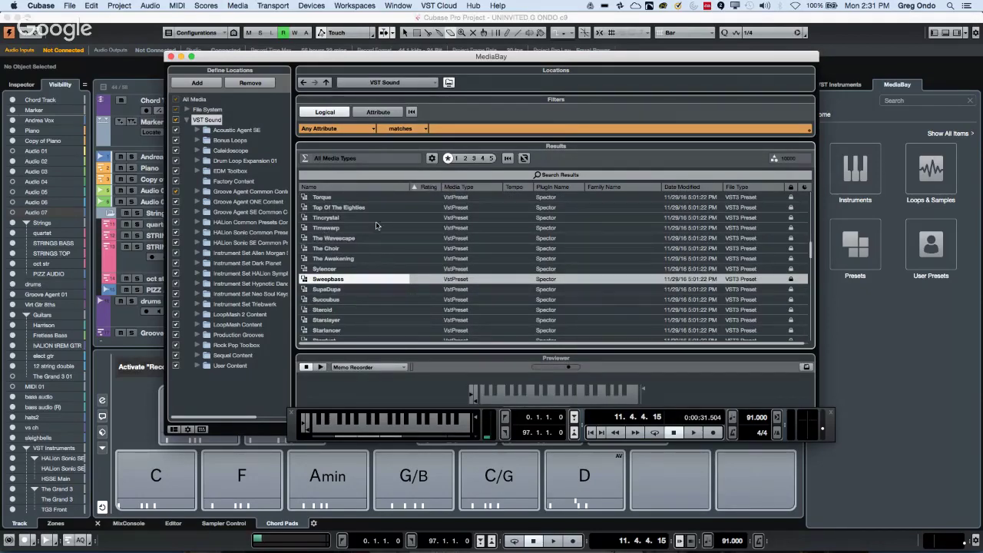
click(316, 188)
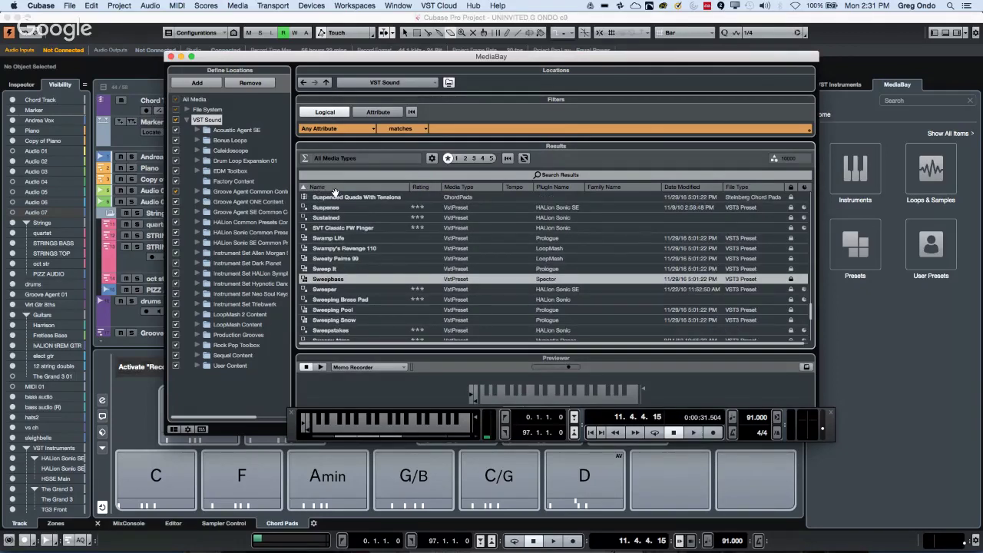
click(320, 189)
- Search for presets sharing the Sweet Brass Delay preset's Plugin Vendor, Steinberg Media Technologies, then close the MediaBay window
right_click(428, 190)
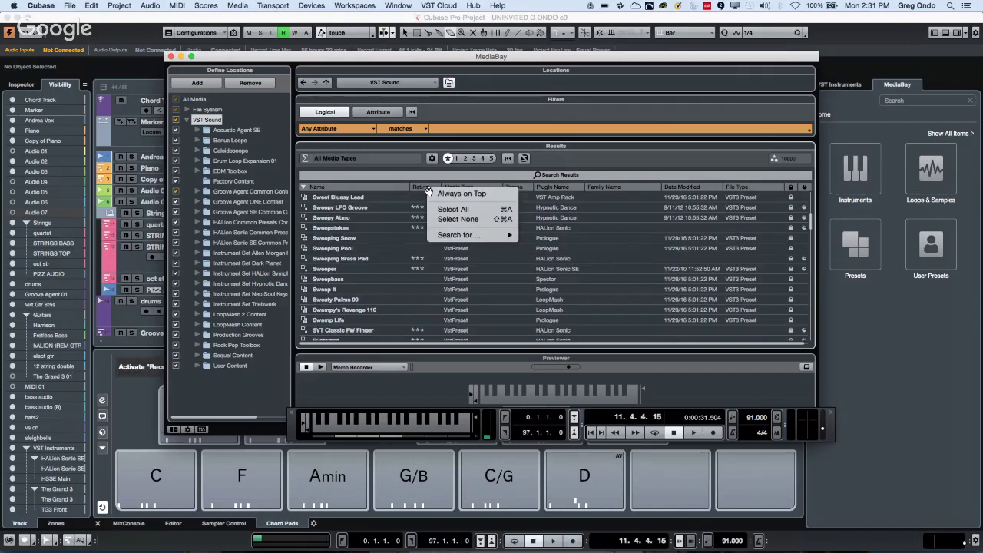
click(382, 198)
right_click(357, 186)
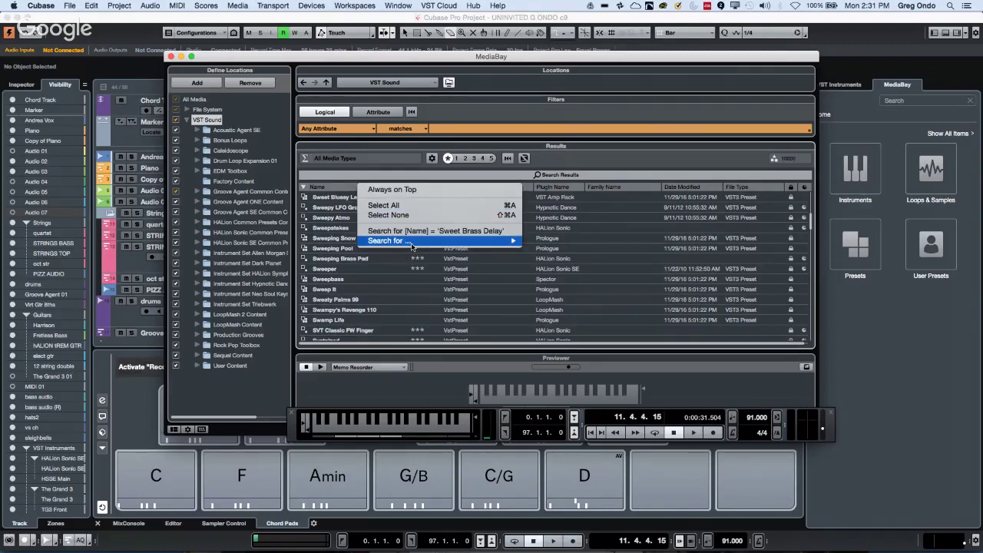
mouse_move(411, 244)
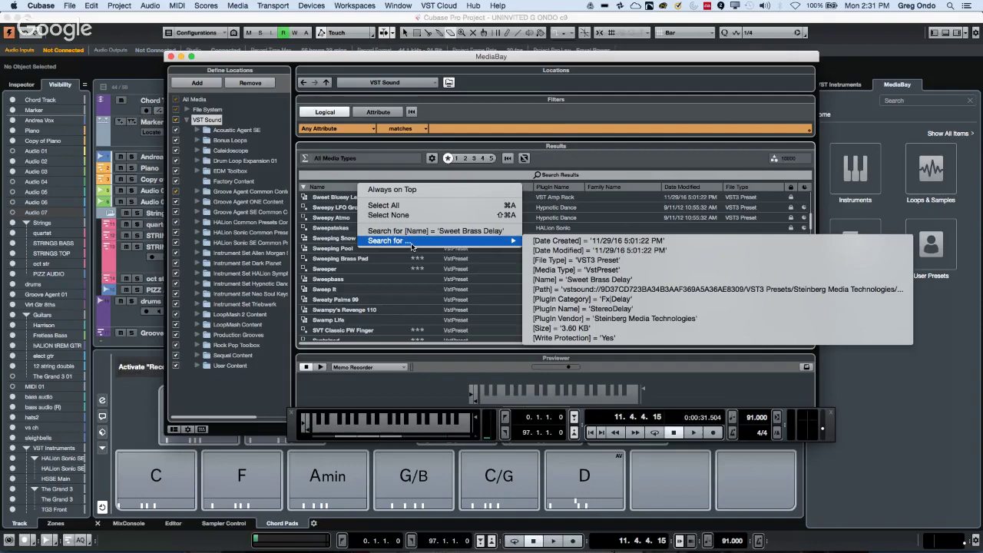
click(585, 318)
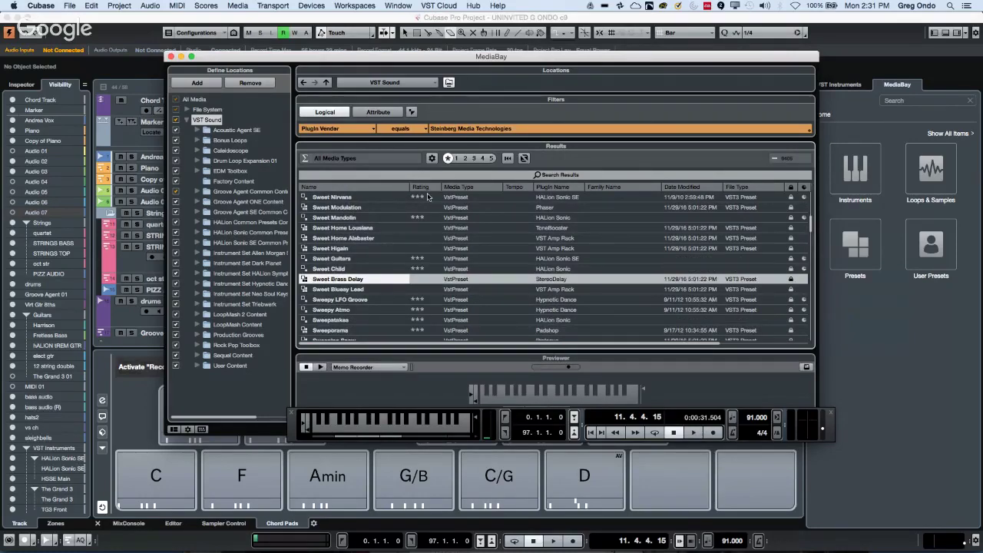
click(171, 57)
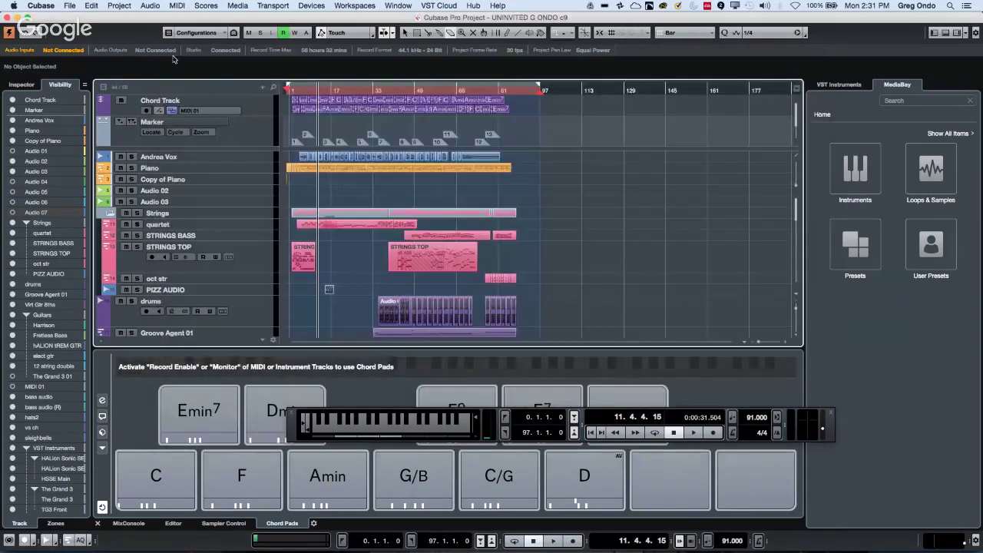
- Open the Sound Browser and change the Content Set filter column to Plugin Name
click(289, 7)
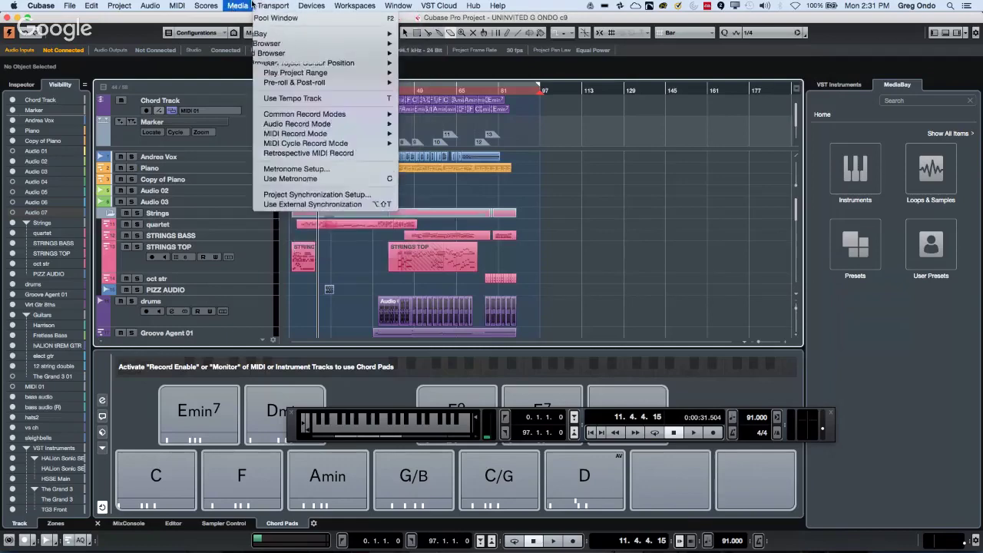
mouse_move(237, 6)
click(261, 53)
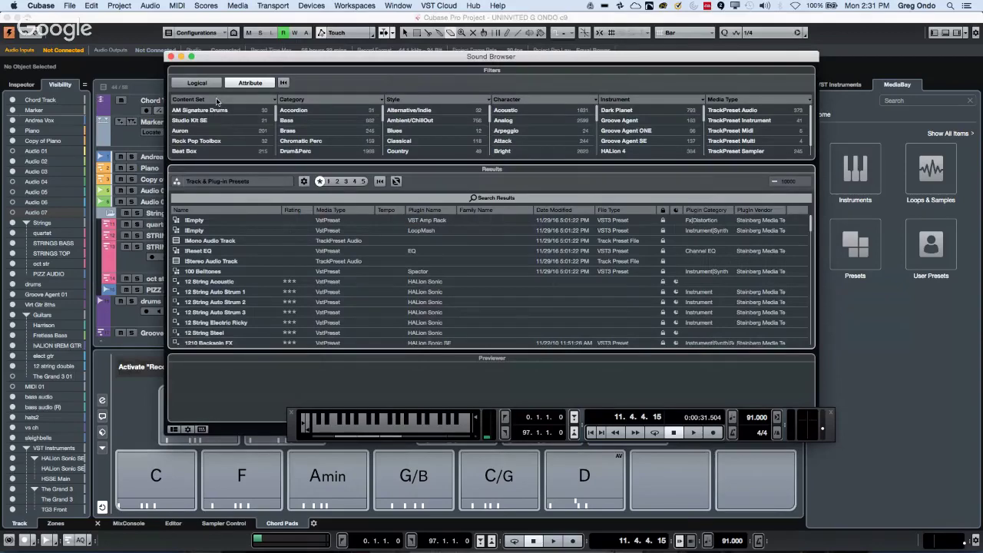
click(217, 101)
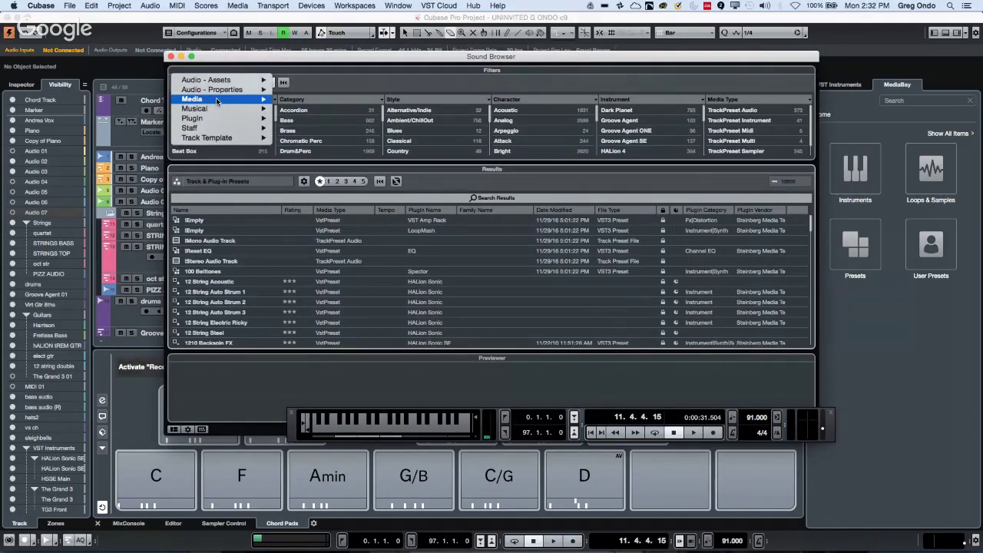
mouse_move(220, 99)
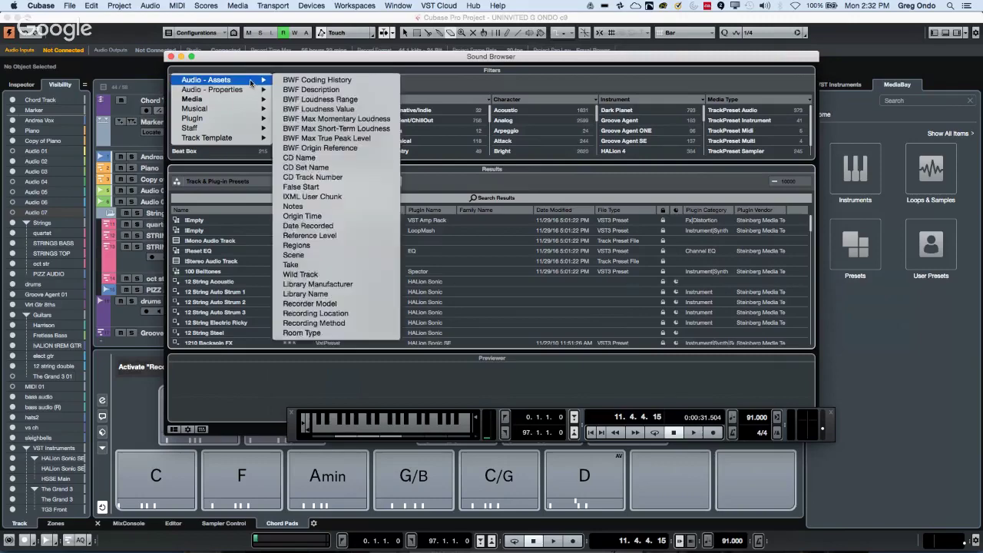
mouse_move(231, 119)
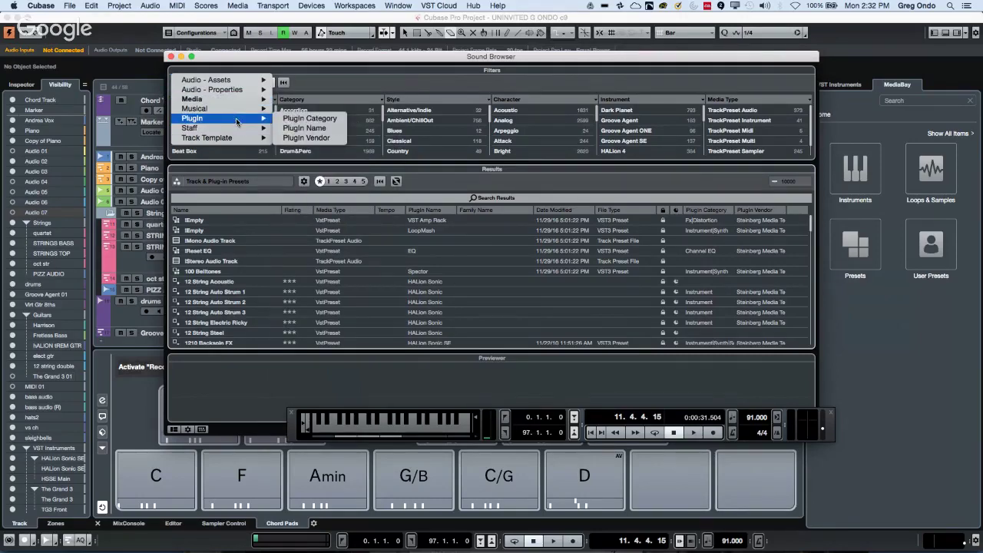
click(305, 128)
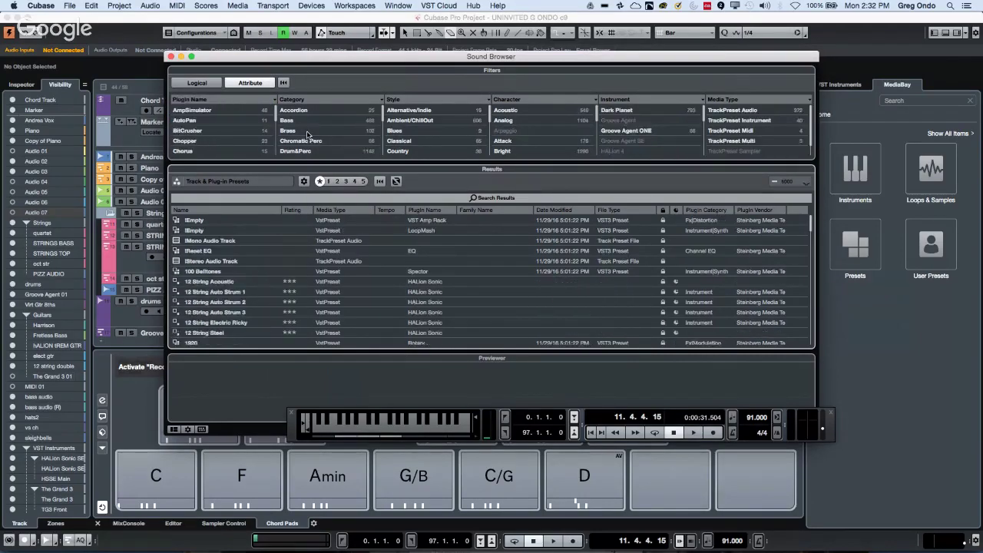
- Filter the Sound Browser results by the HALion 5 plug-in, then close the Sound Browser
scroll(219, 135, down, 3)
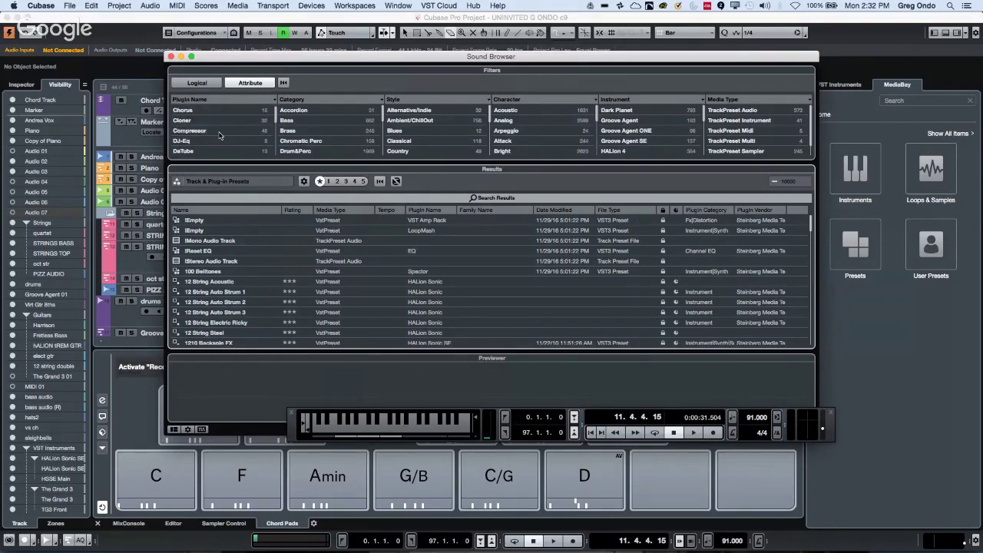
scroll(219, 135, down, 4)
scroll(219, 136, down, 2)
scroll(220, 135, down, 6)
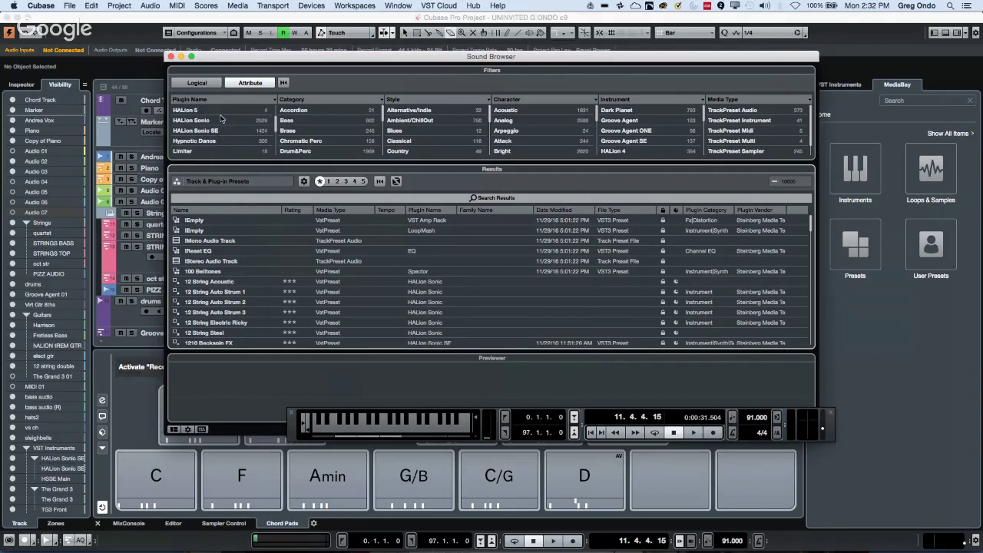
click(196, 112)
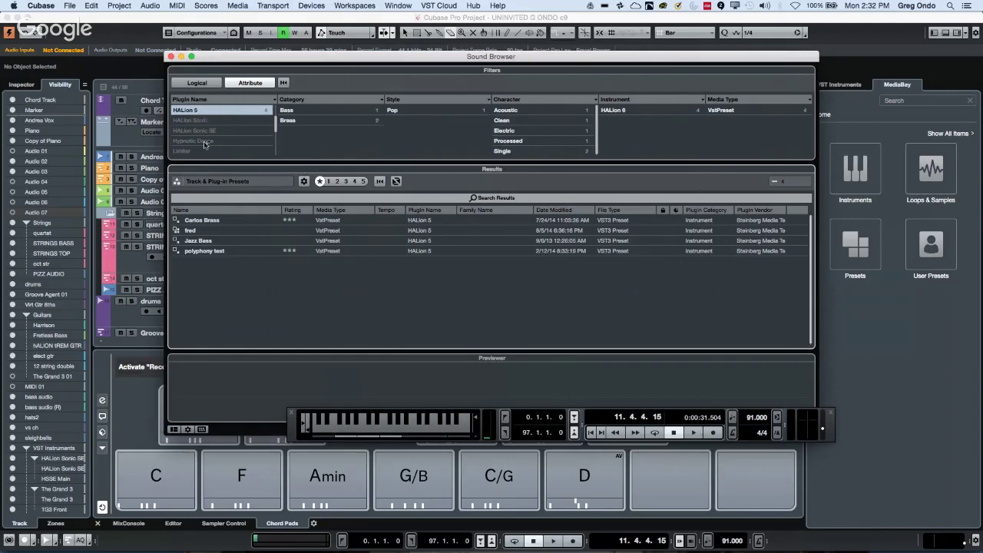
click(170, 57)
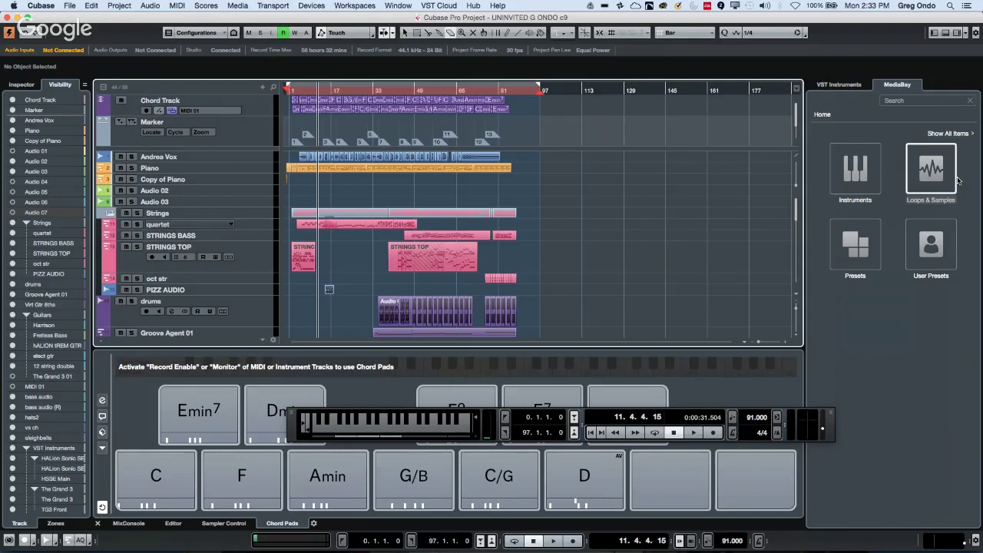
key(F3)
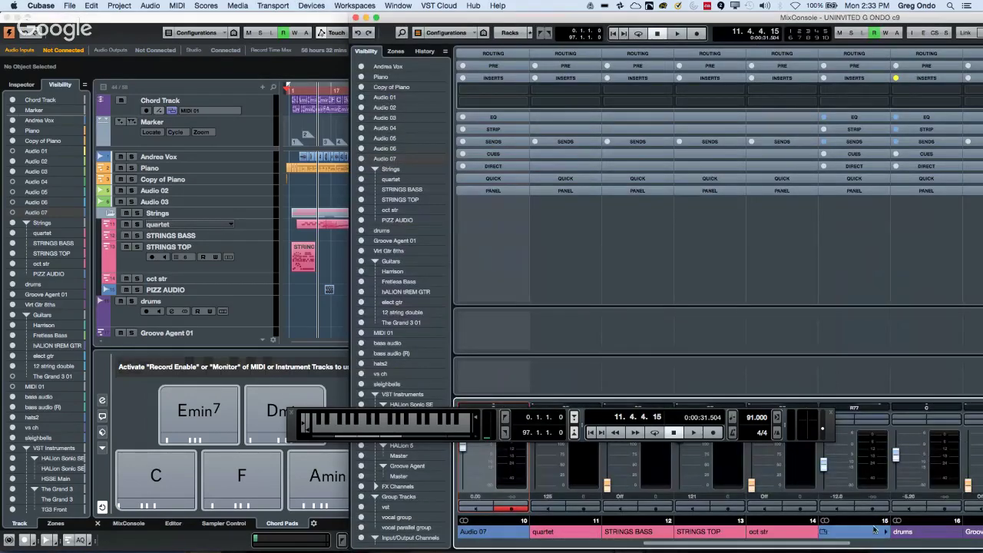
click(575, 519)
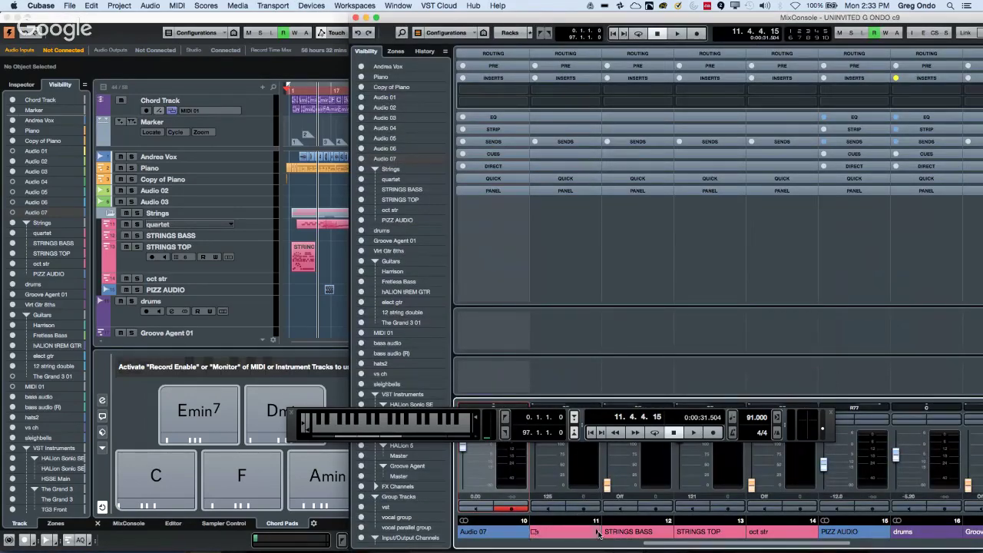
click(356, 17)
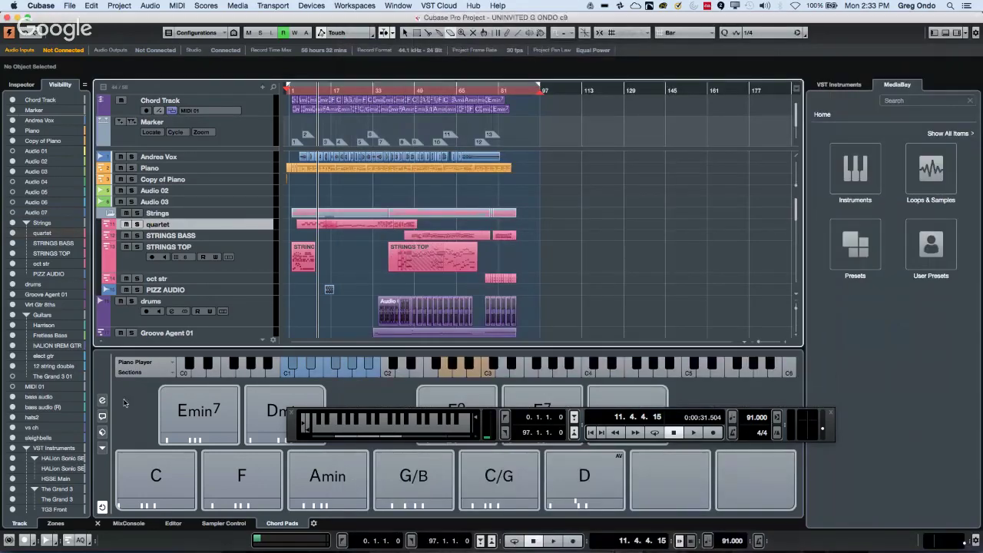
- Show the MixConsole below the arrangement and color the STRINGS BASS channel green
click(129, 522)
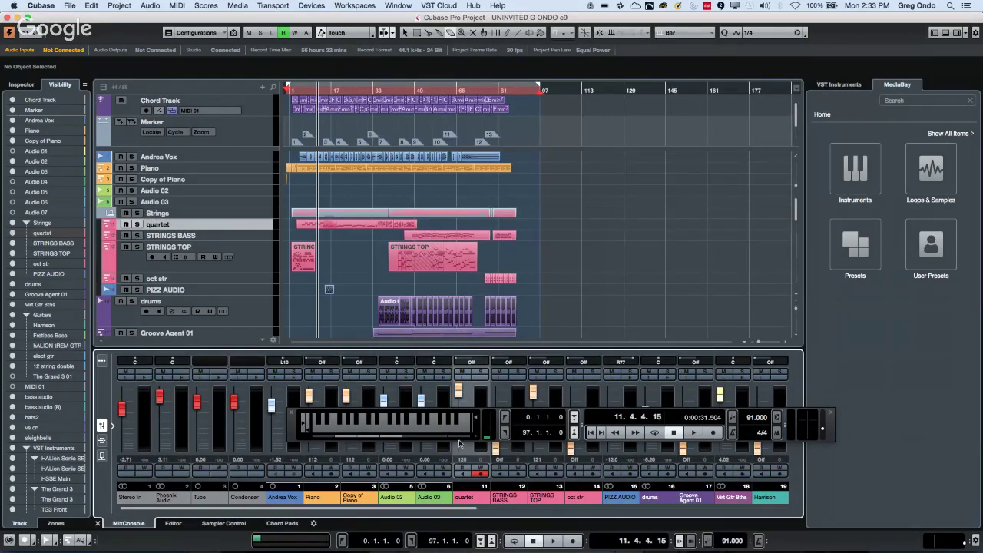
click(525, 500)
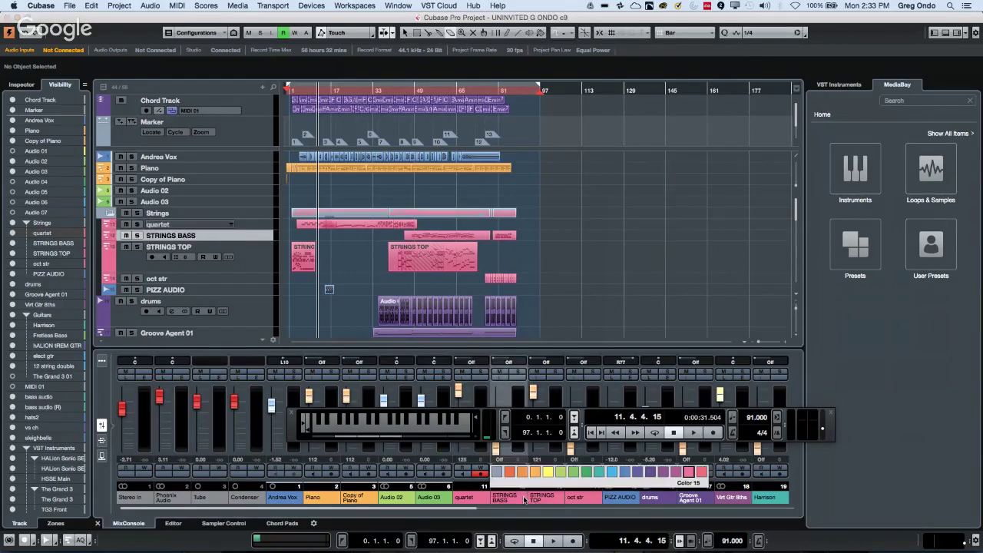
click(574, 471)
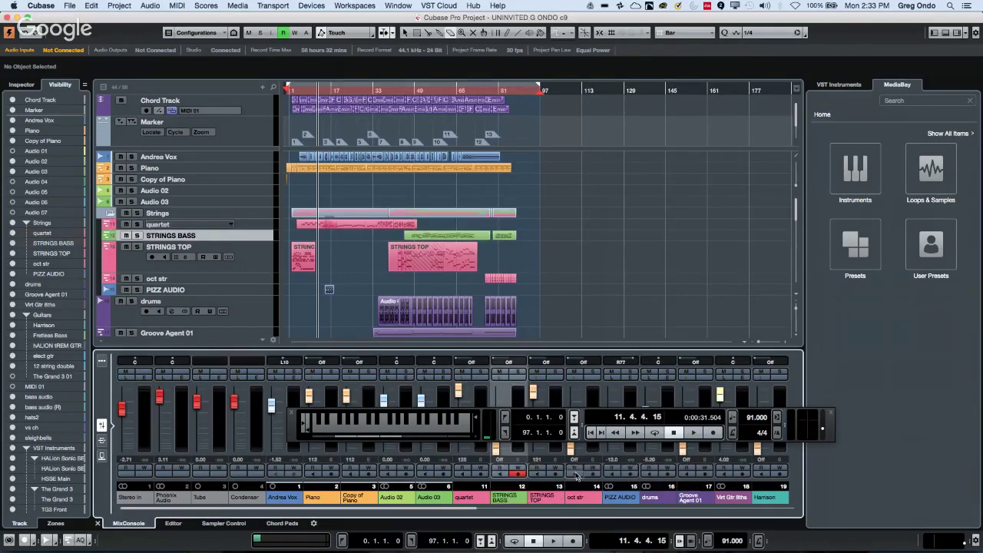
- Color the oct str channel yellow and the PIZZ AUDIO channel light green (Color 5)
mouse_move(595, 500)
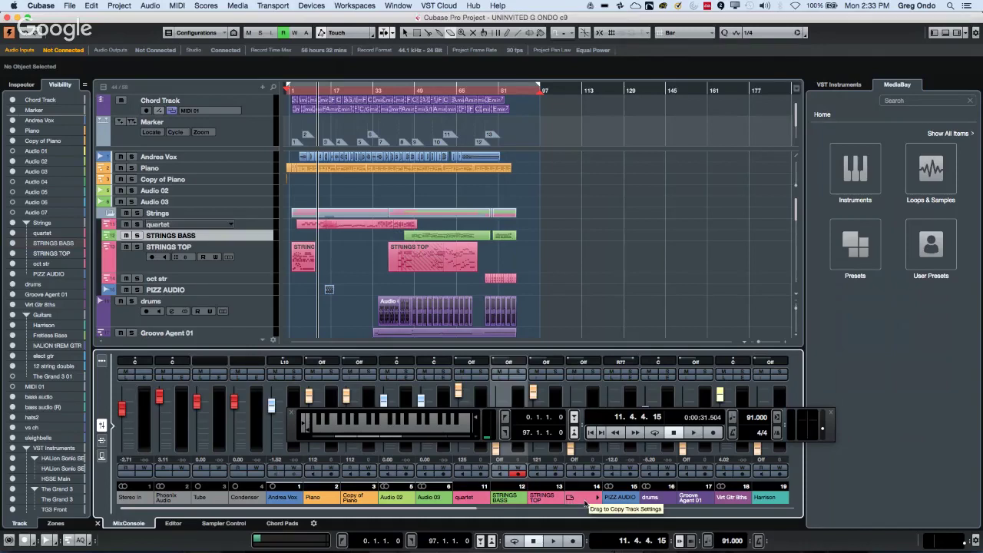
click(597, 500)
click(623, 477)
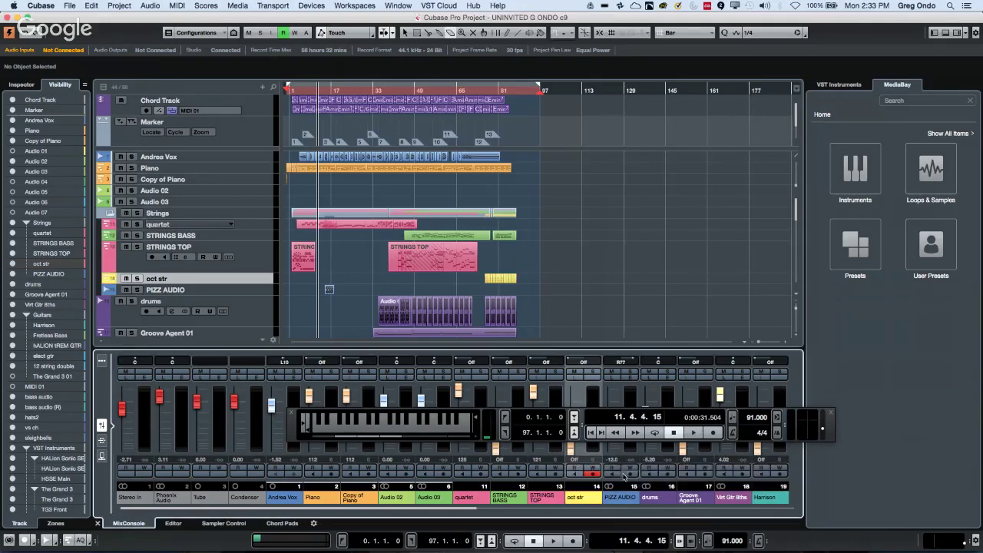
click(635, 499)
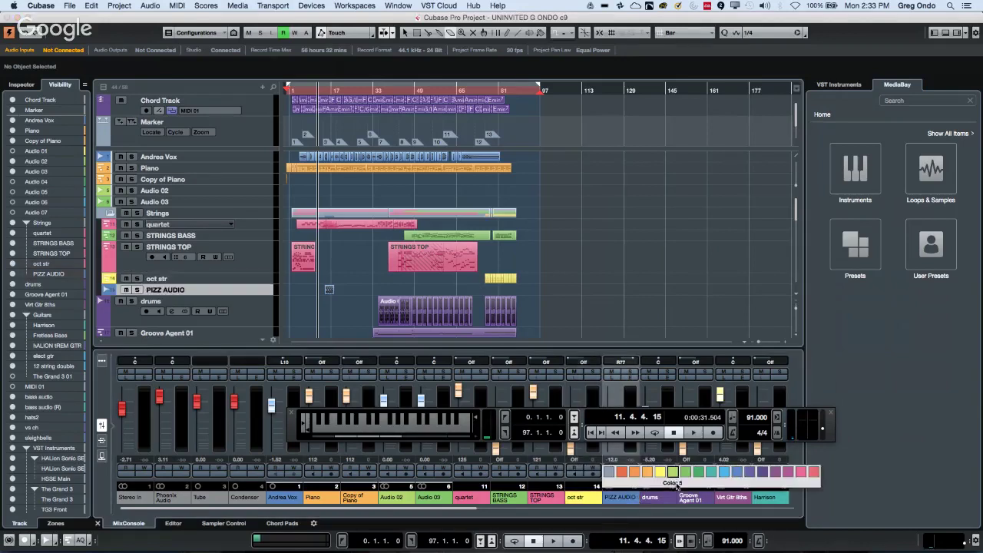
click(673, 473)
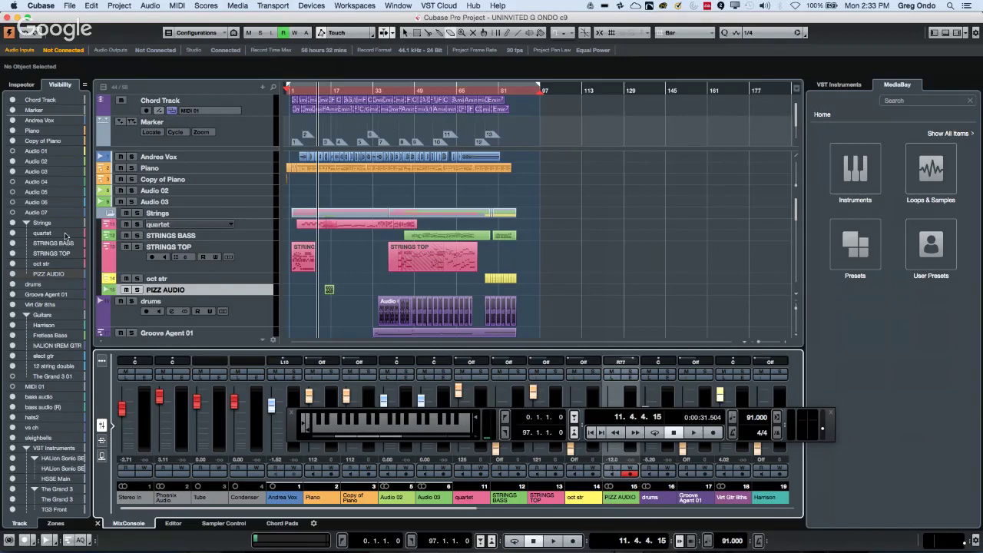
- Change the Audio 03 track's color in its track settings to orange (Color 3), then to light blue
click(212, 202)
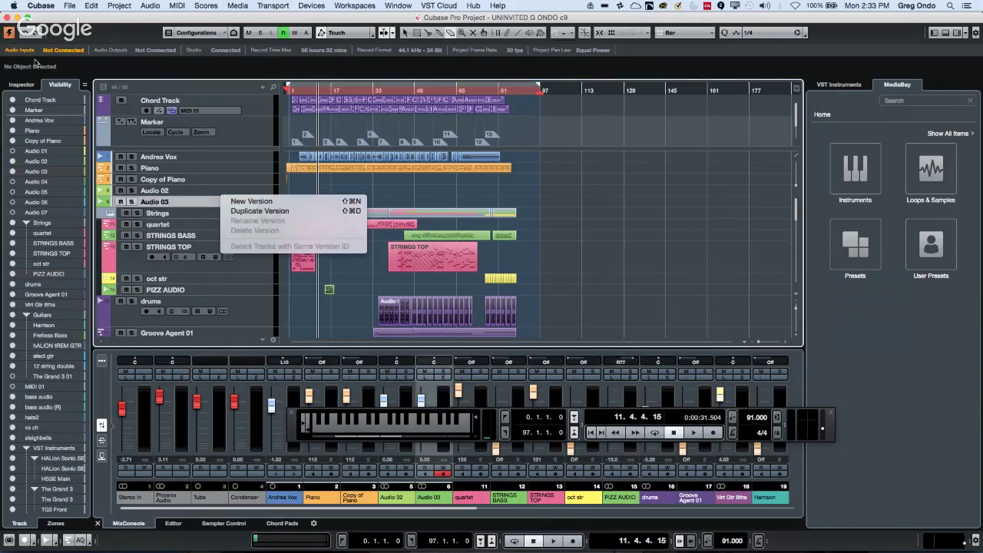
click(22, 86)
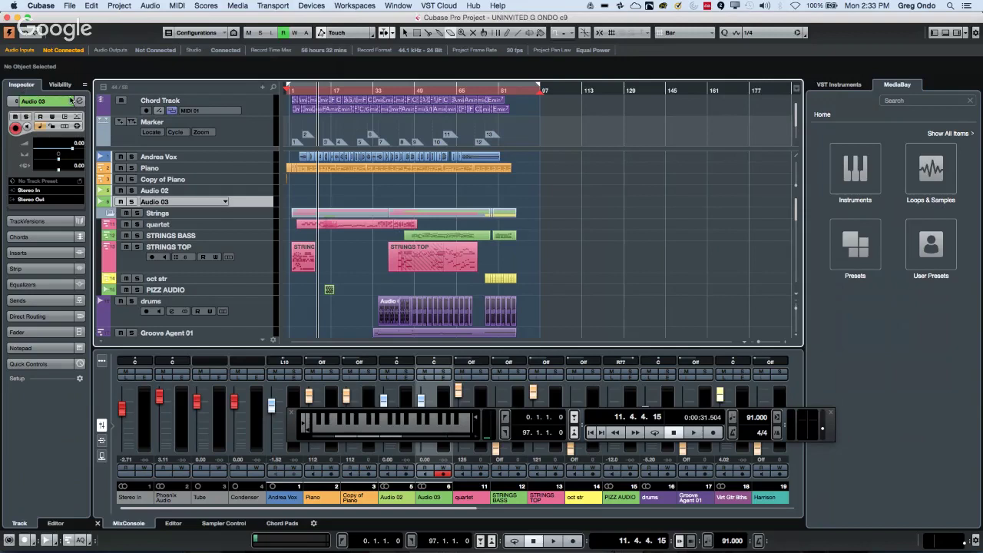
click(71, 102)
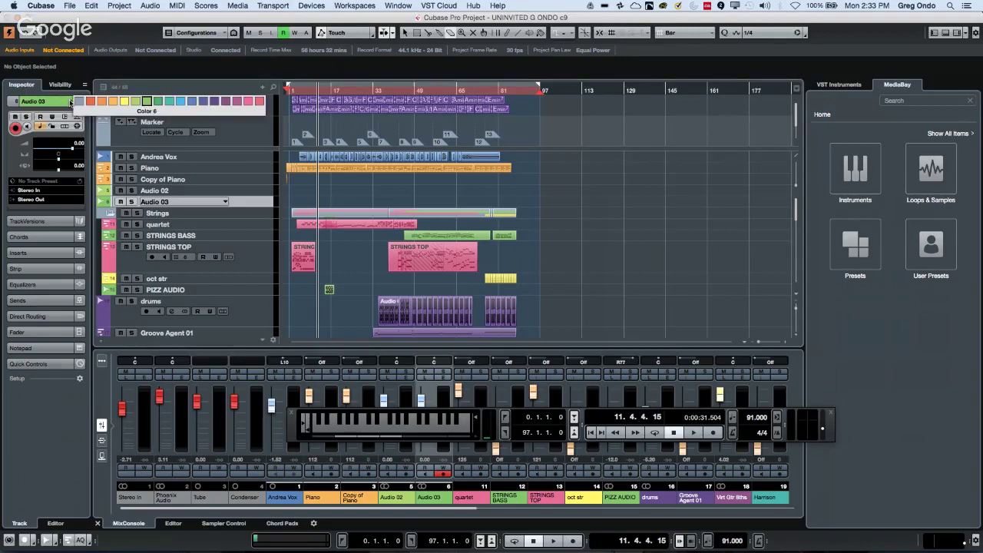
click(113, 102)
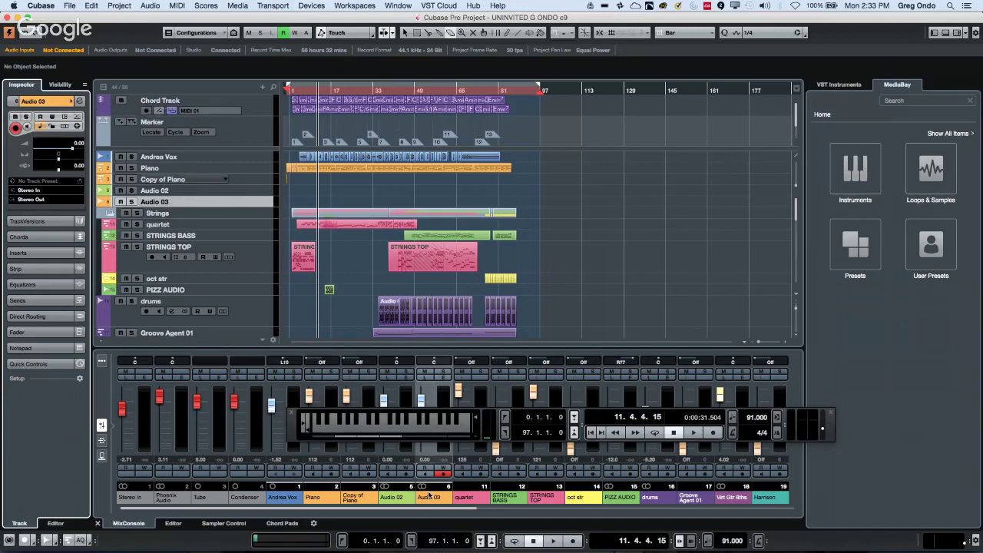
click(71, 103)
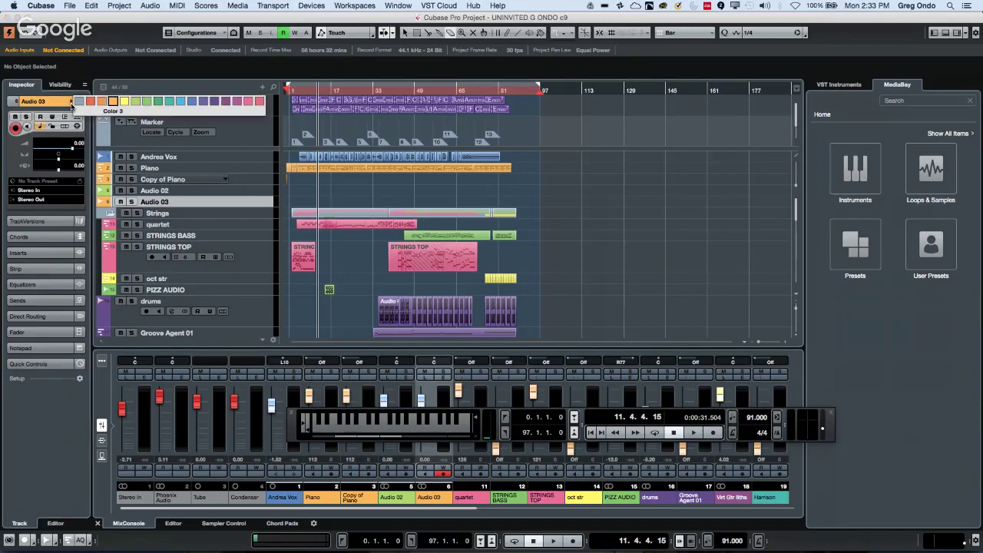
click(182, 104)
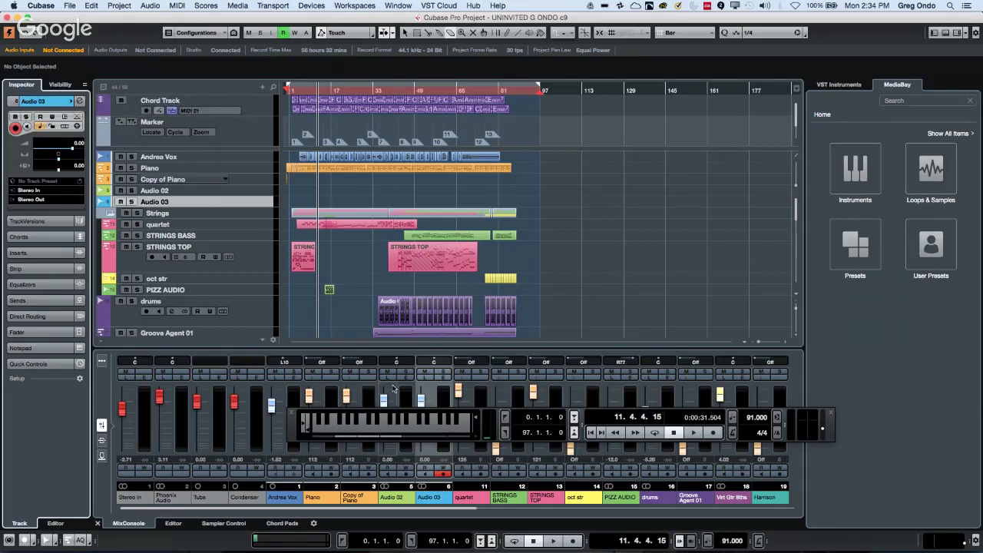
mouse_move(451, 499)
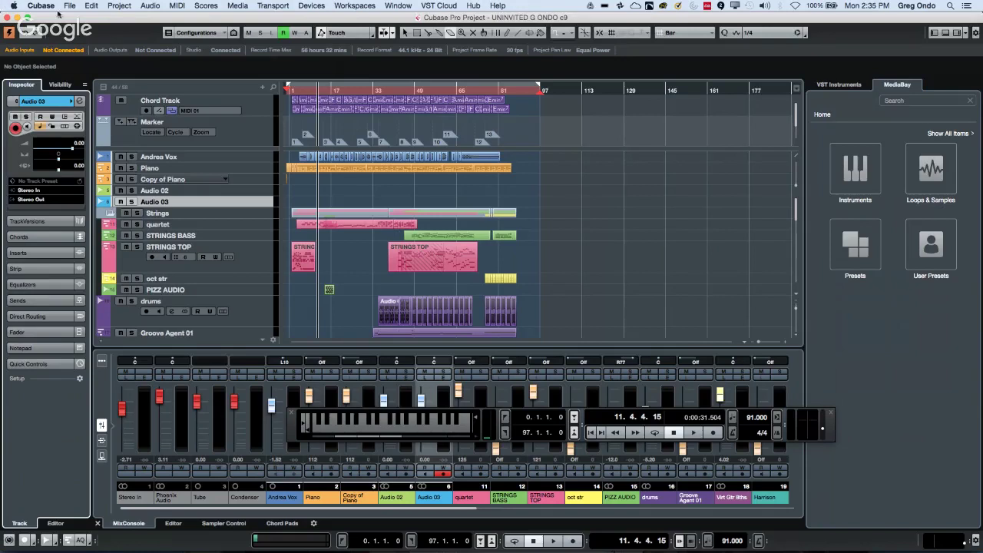
- Open the Project Logical Editor and change the filter target from media type to Name
click(123, 5)
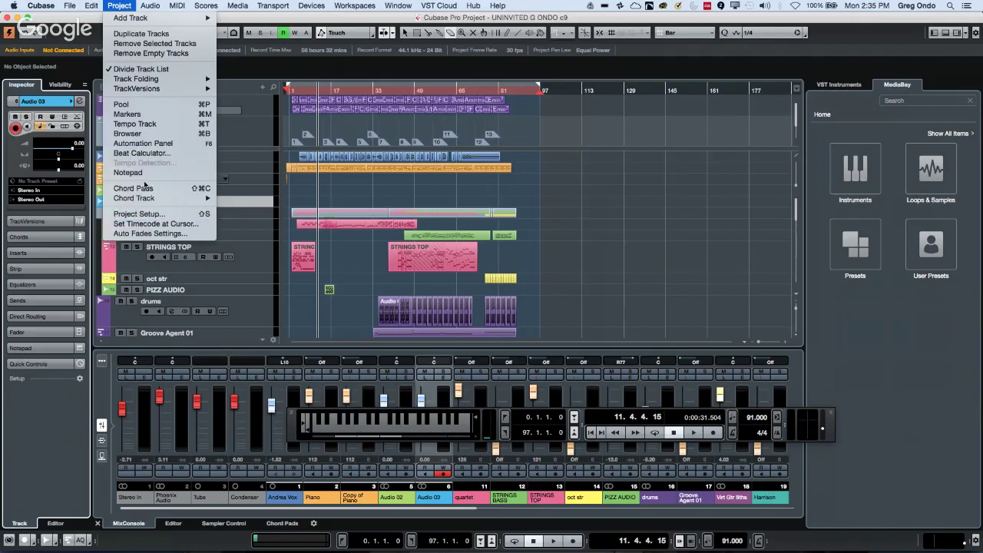
mouse_move(90, 5)
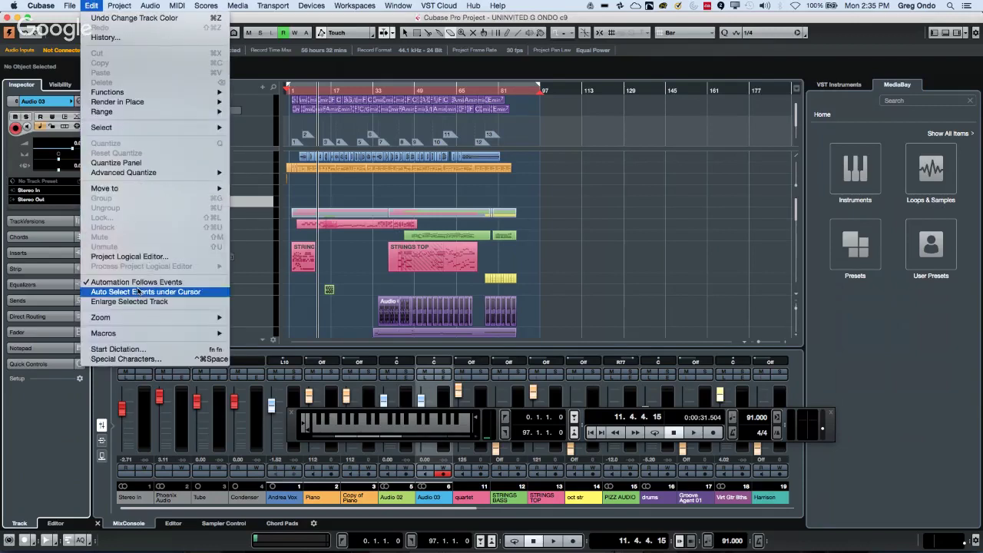
click(159, 256)
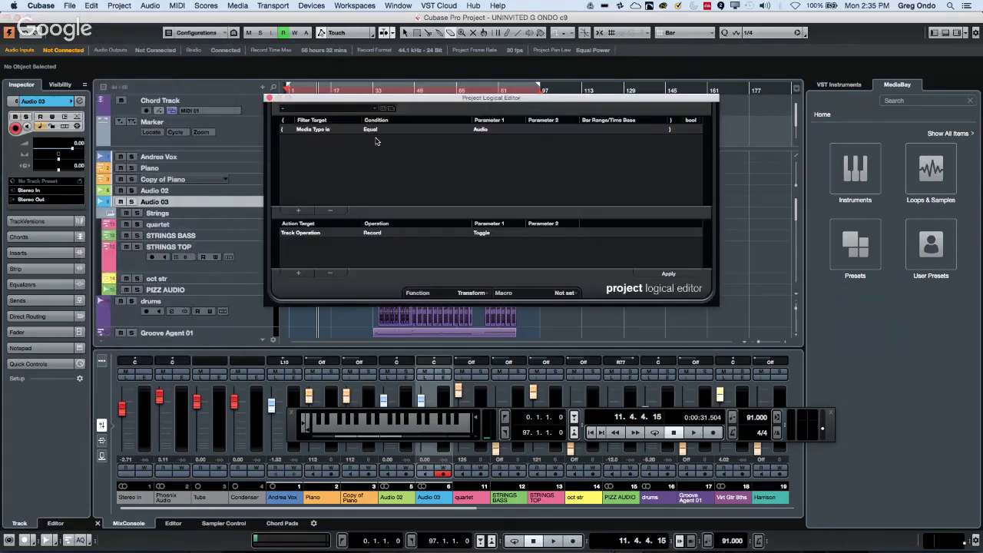
click(322, 131)
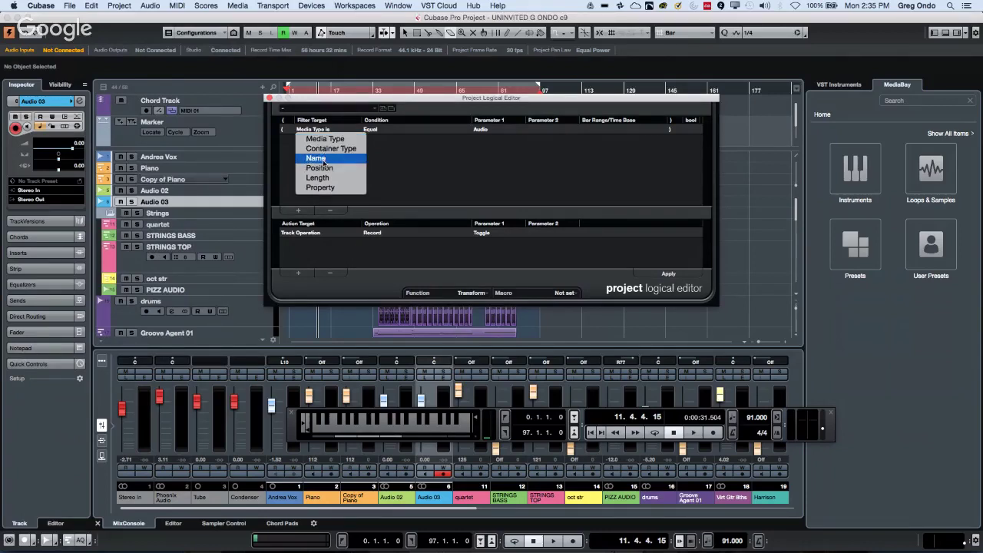
click(322, 159)
- Enter drum in lowercase as Parameter 1 of the Name filter condition
click(495, 130)
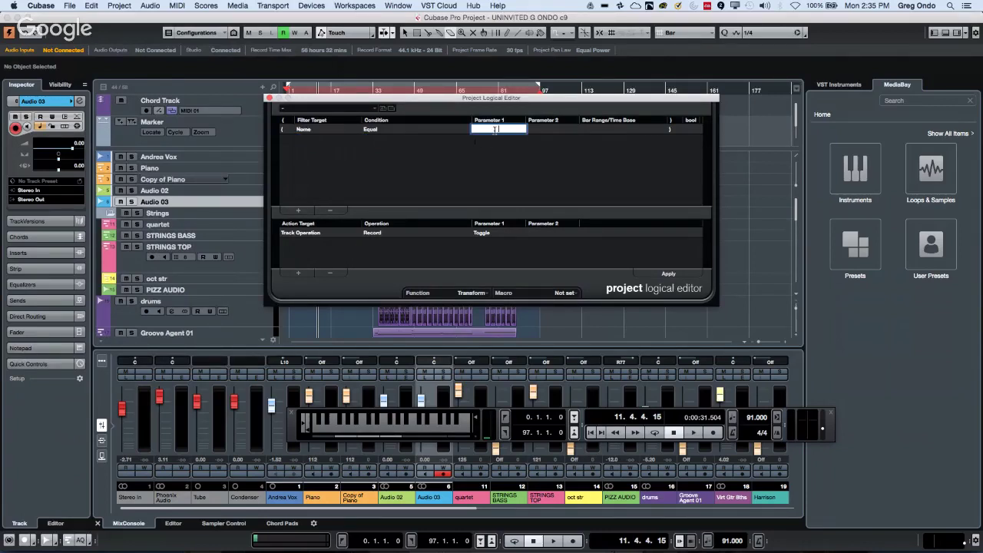
text(DRUM)
key(BackSpace)
key(BackSpace)
key(BackSpace)
key(BackSpace)
text(drum)
key(Return)
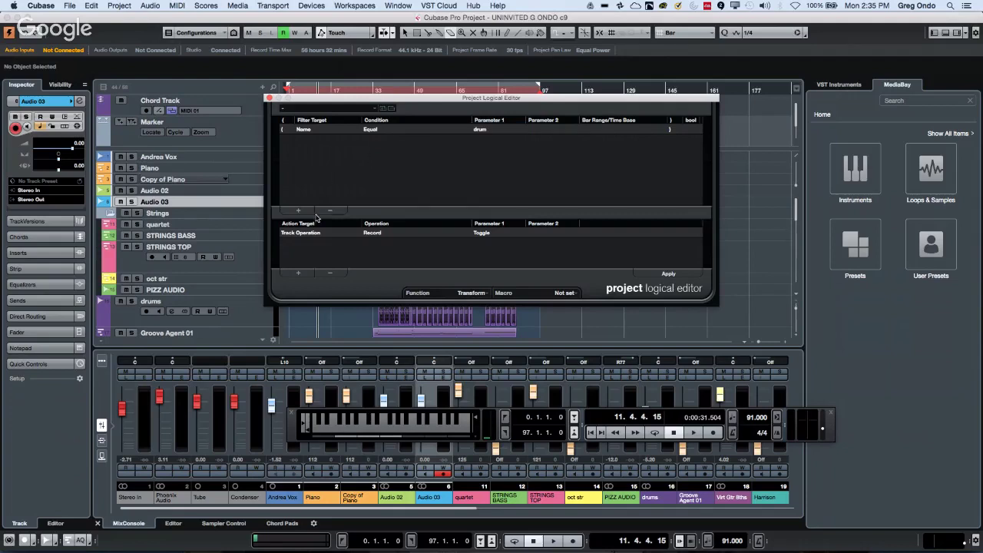
- Change the logical editor's action target to Set Color with a fixed value of 2
click(382, 234)
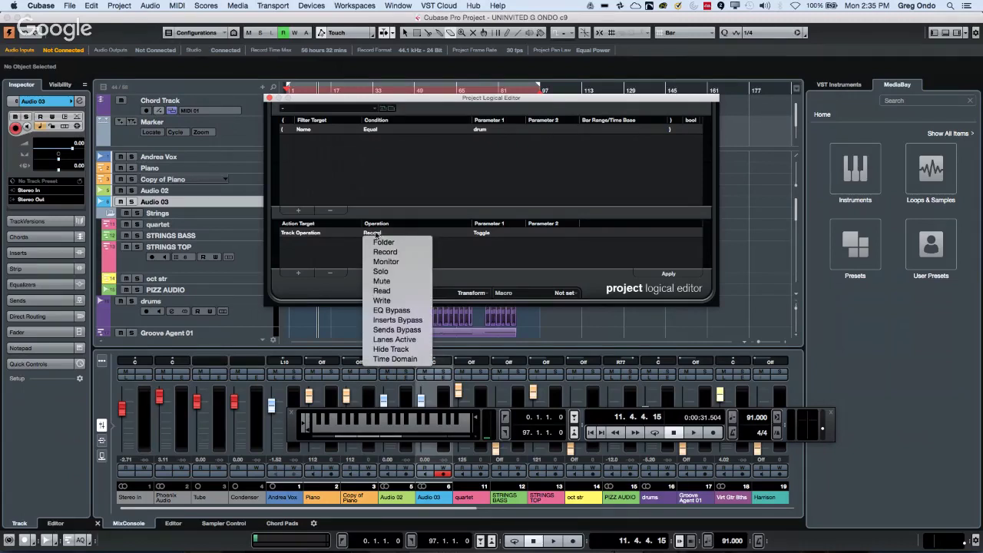
click(318, 236)
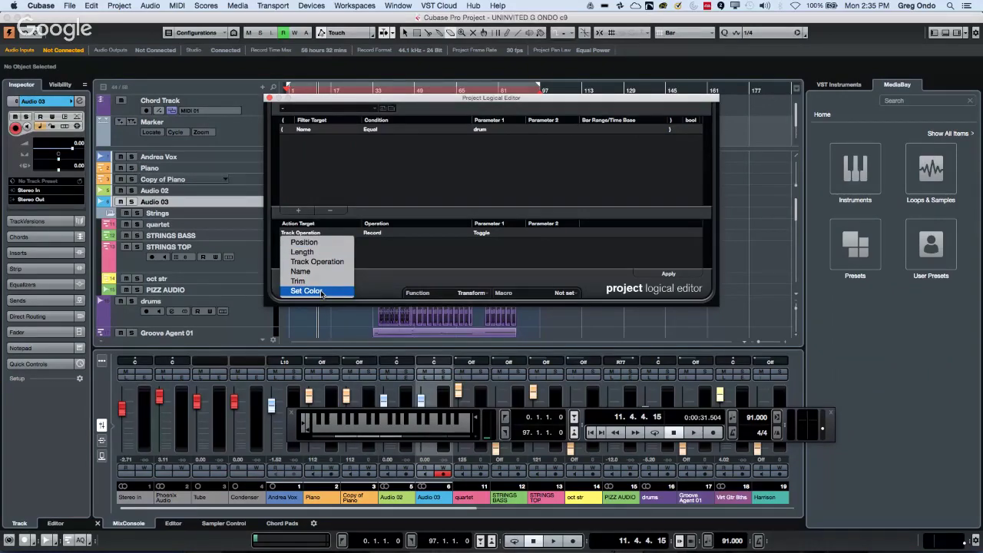
click(322, 292)
click(498, 233)
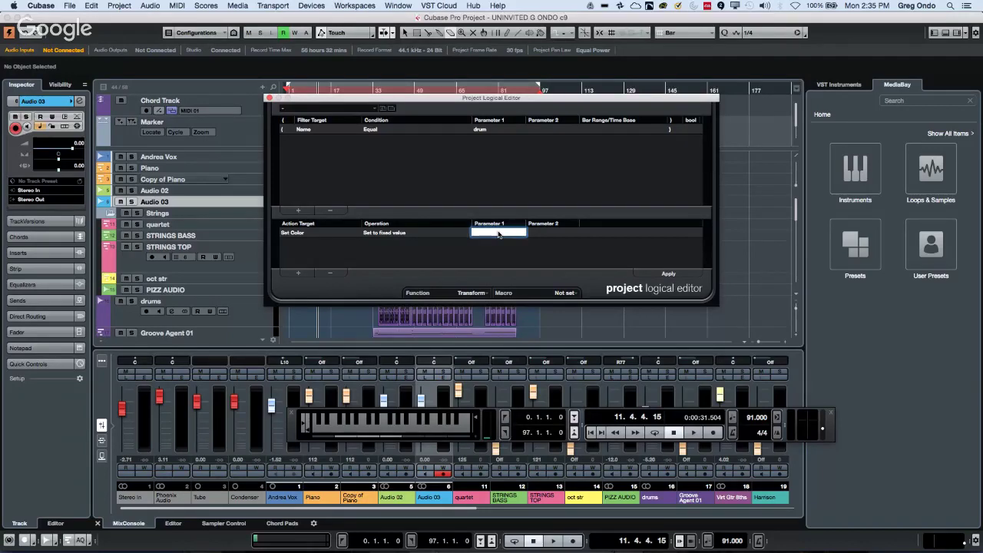
key(Return)
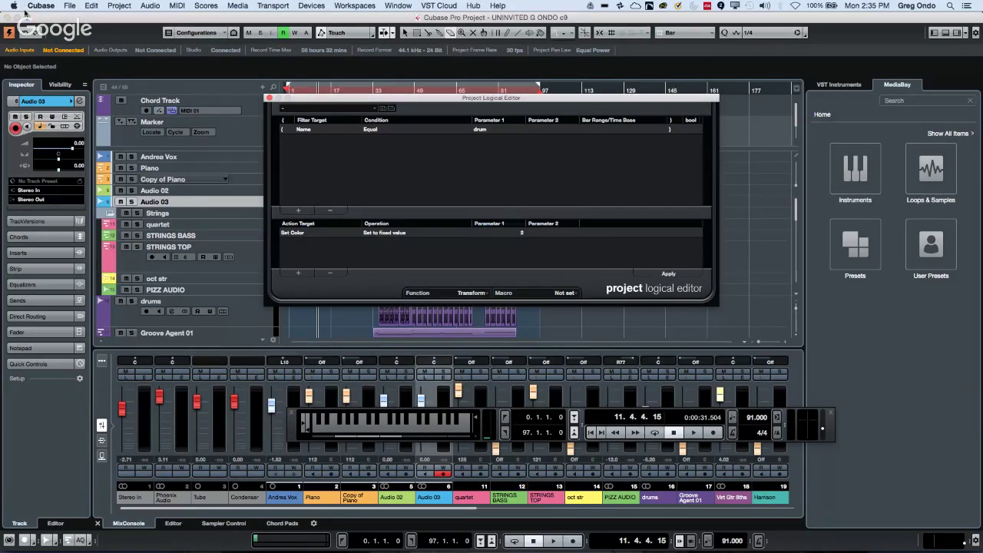
- Create a new empty project in the default project location
click(68, 7)
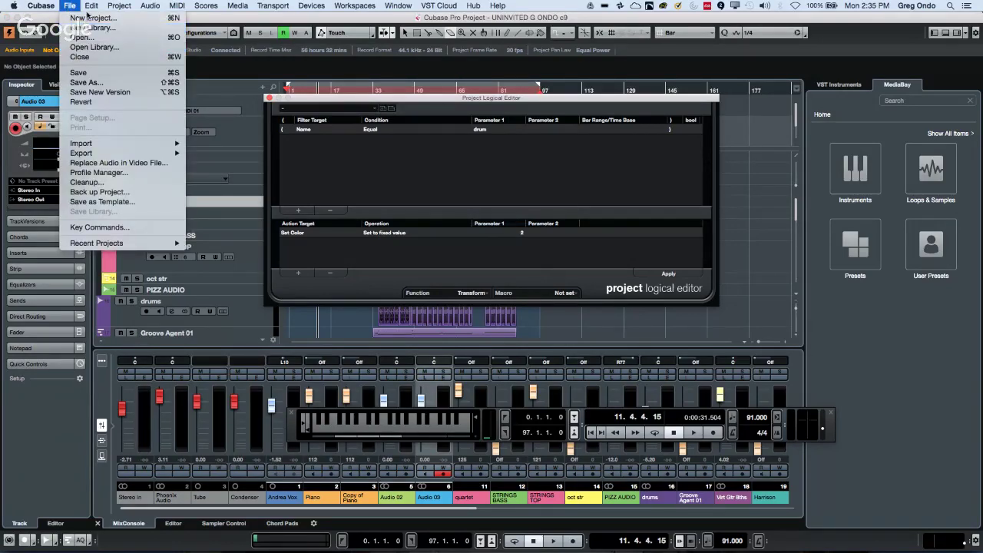
click(88, 18)
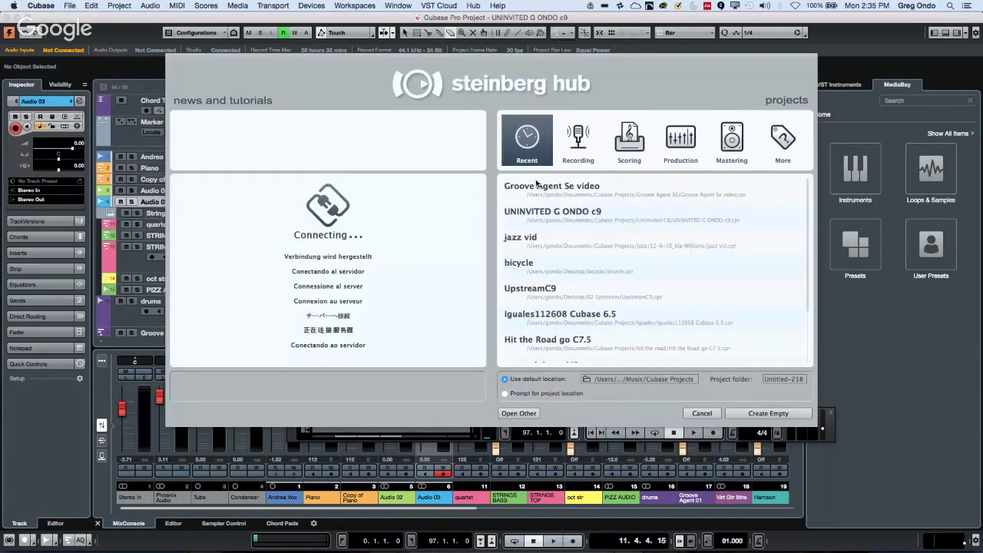
click(766, 412)
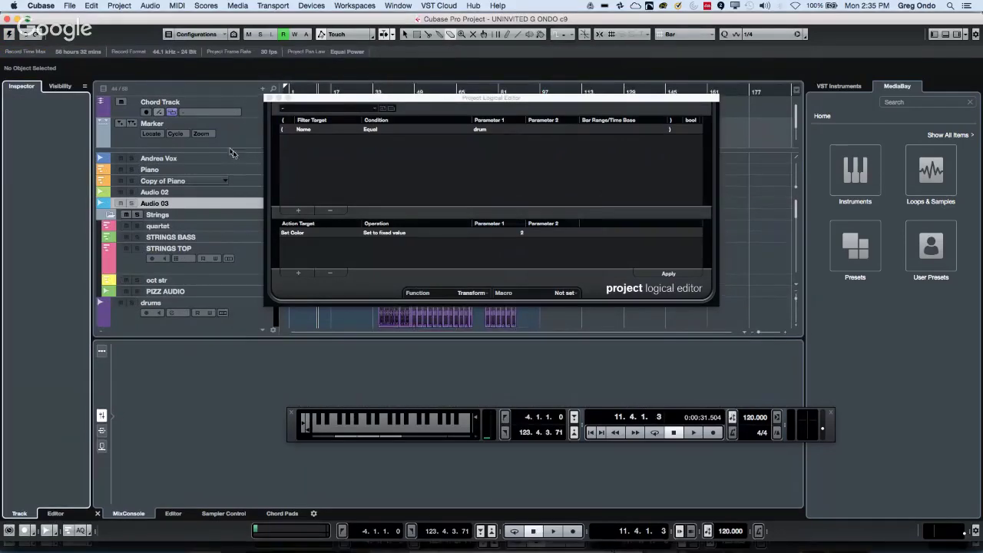
- Add four stereo audio tracks routed to Stereo Out
right_click(192, 122)
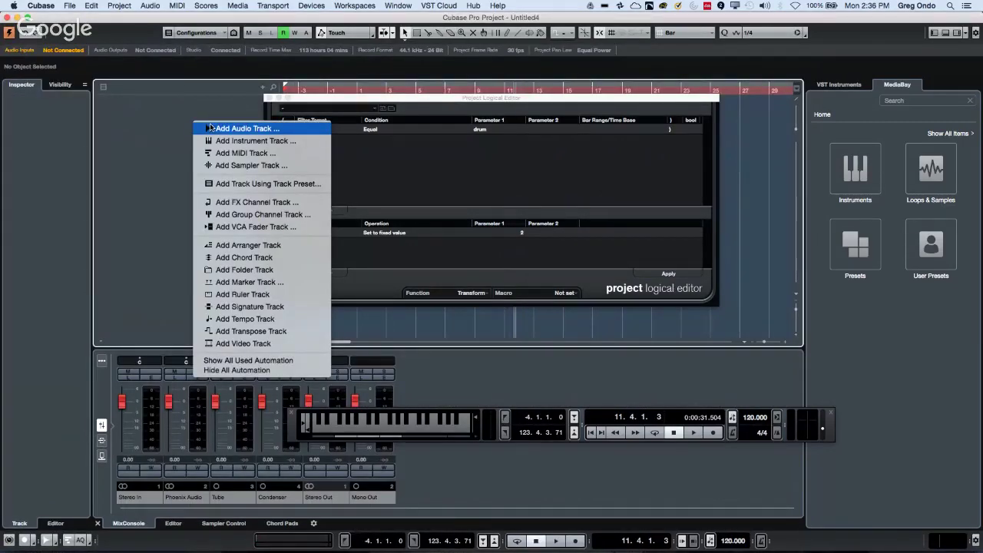
click(212, 128)
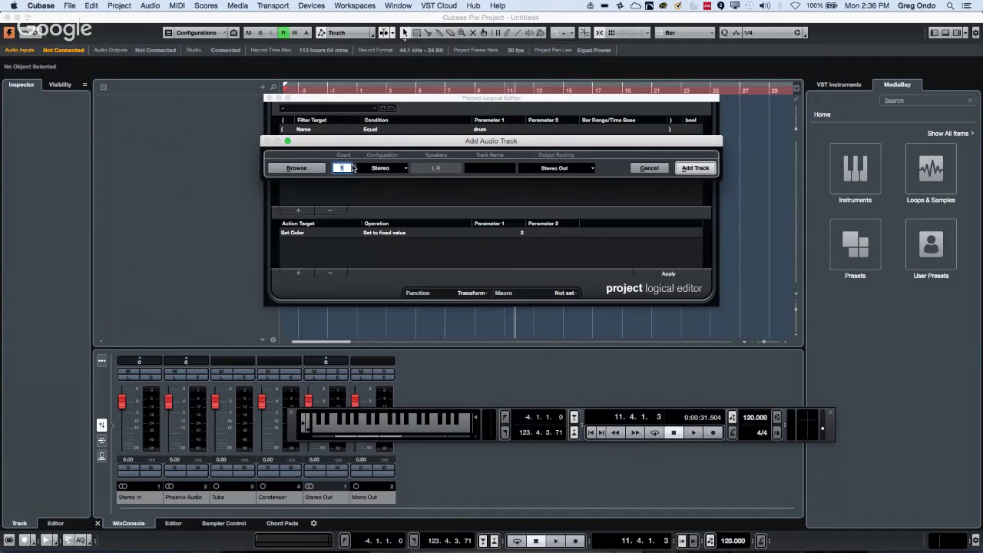
text(4)
key(Return)
- Rename the tracks Audio 01 and Audio 02 as vox 1 and vox 2
double_click(146, 101)
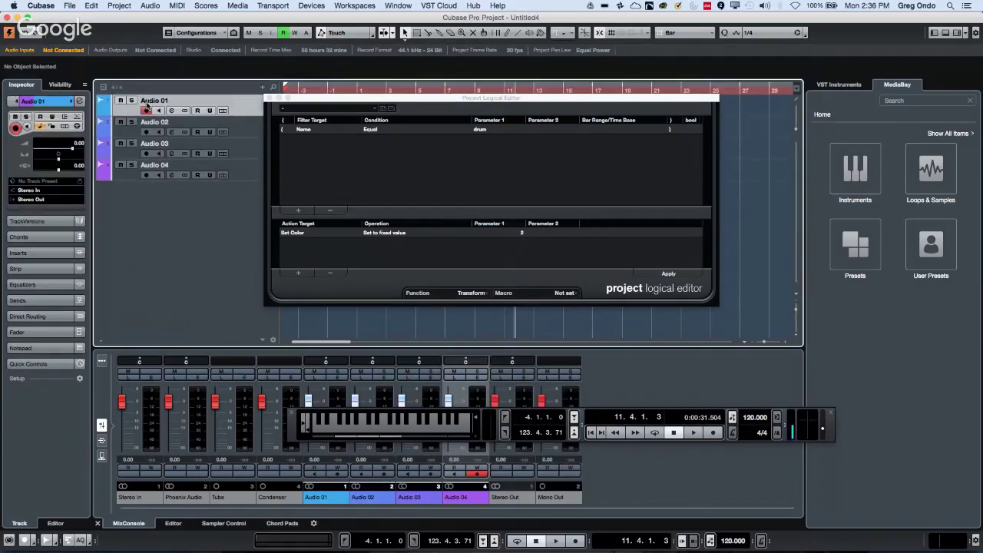
text(vox 1)
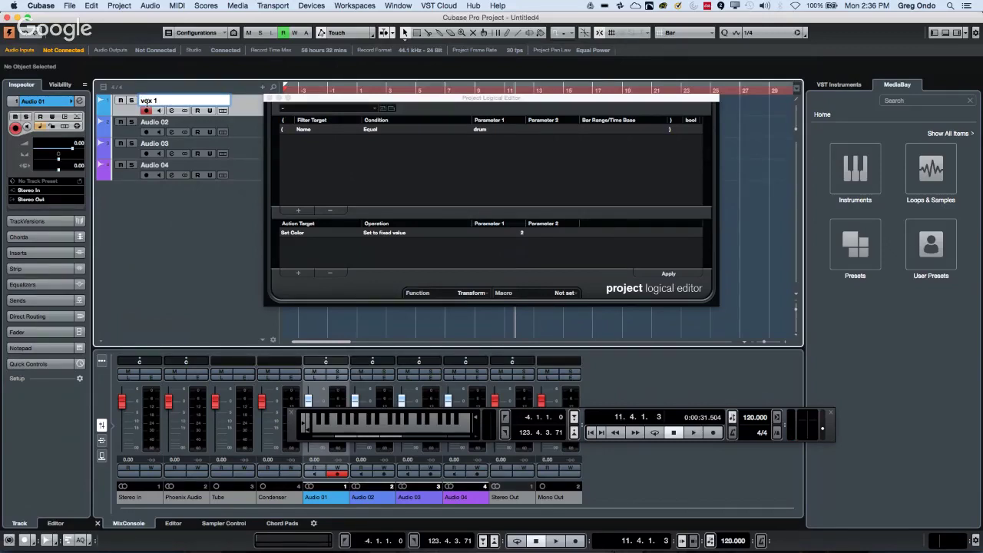
key(Tab)
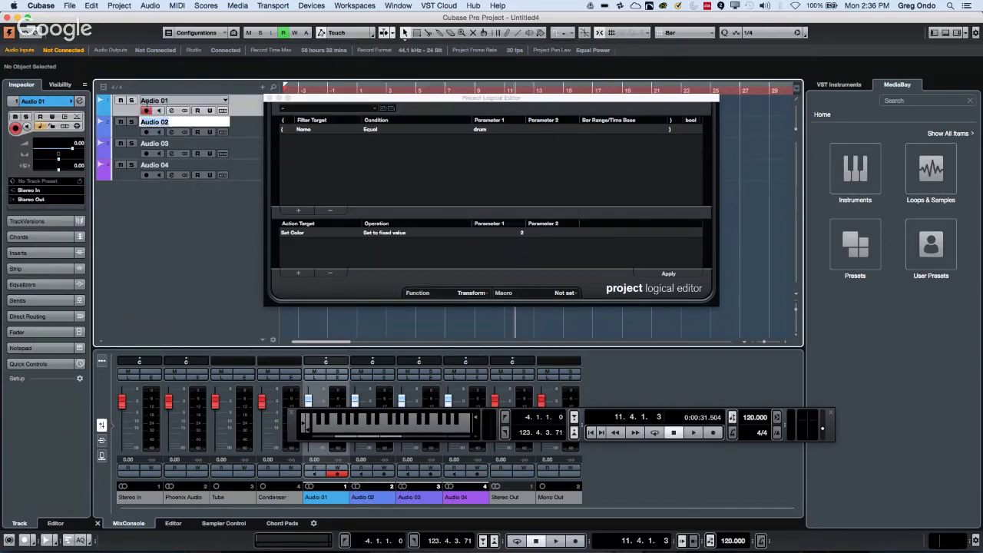
text(vox )
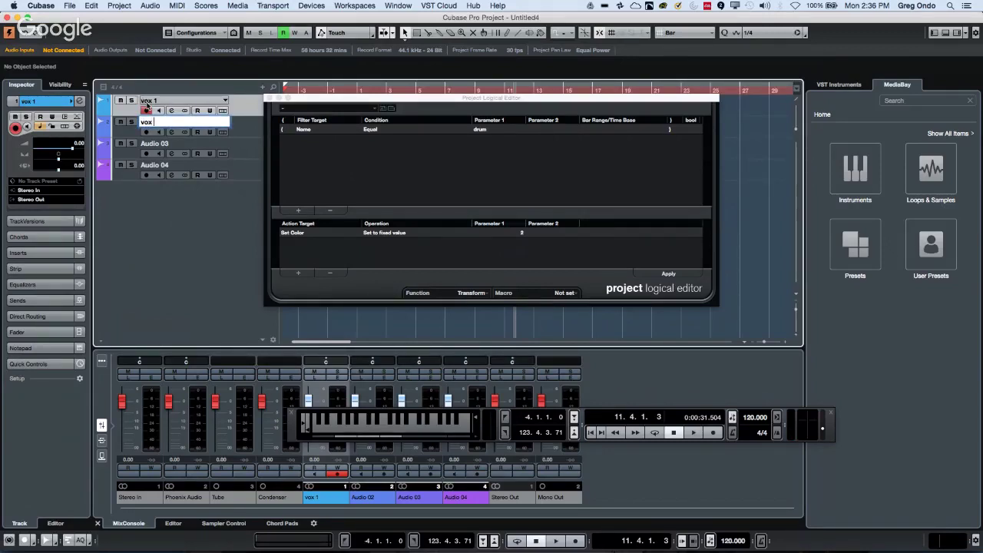
text(2 tab)
key(BackSpace)
key(BackSpace)
key(BackSpace)
key(BackSpace)
key(Return)
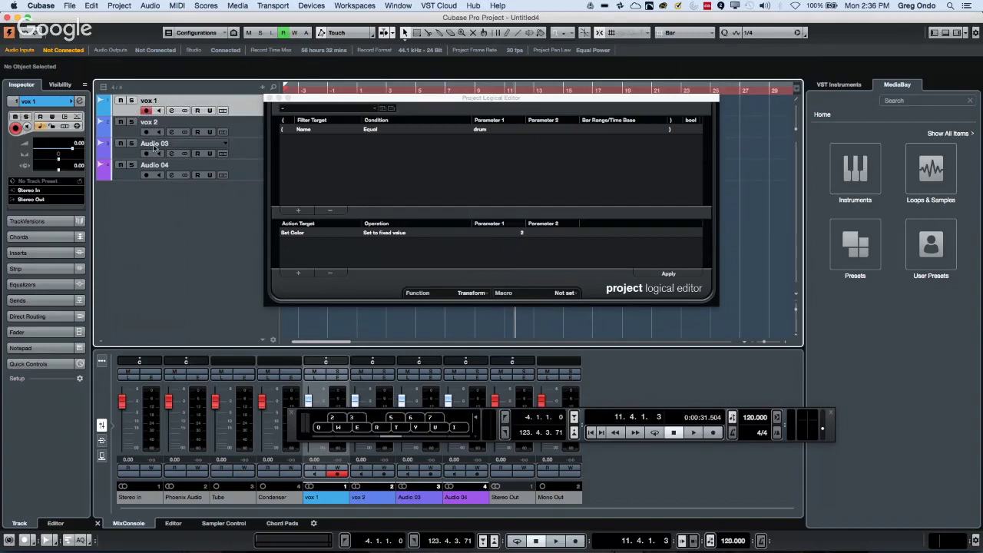
- Rename the track Audio 03 as vox 3 and start entering a vox name for Audio 04
double_click(153, 145)
text(v)
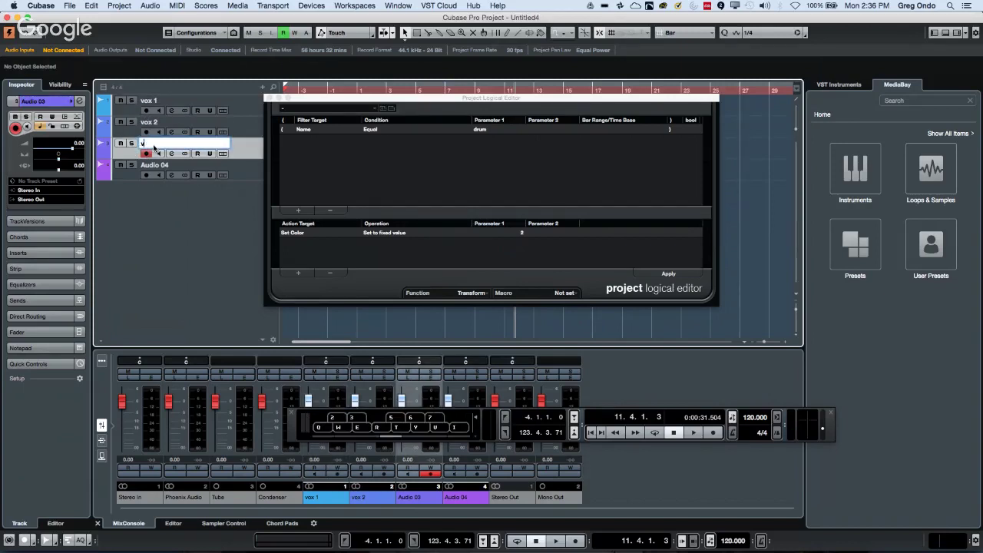
text(ox 3)
key(Return)
double_click(163, 168)
text(vo)
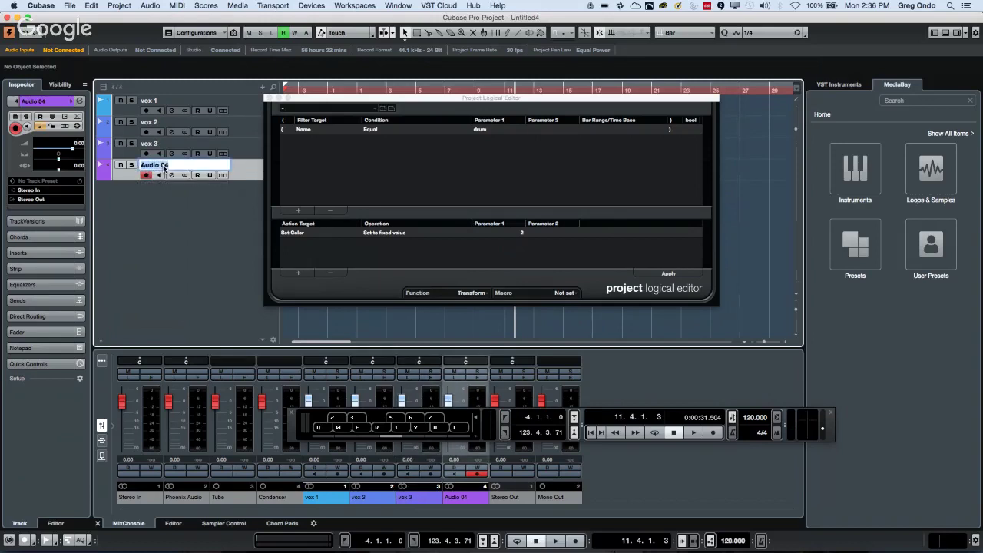
- Rename the fourth audio track as vox 4
text(x 4)
key(Return)
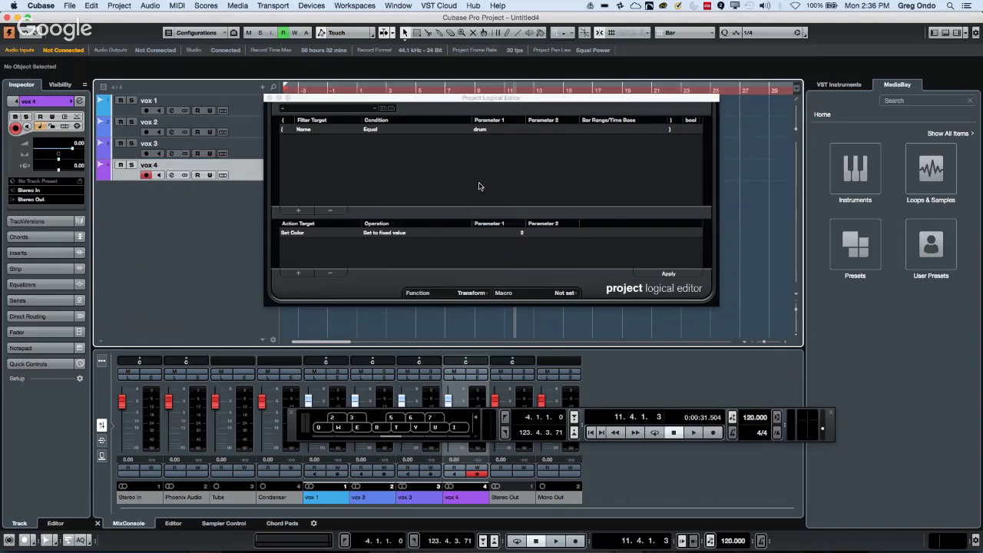
- Set the Name filter's comparison text to vox with the Equal condition and apply the logical edit
double_click(485, 129)
text(vox)
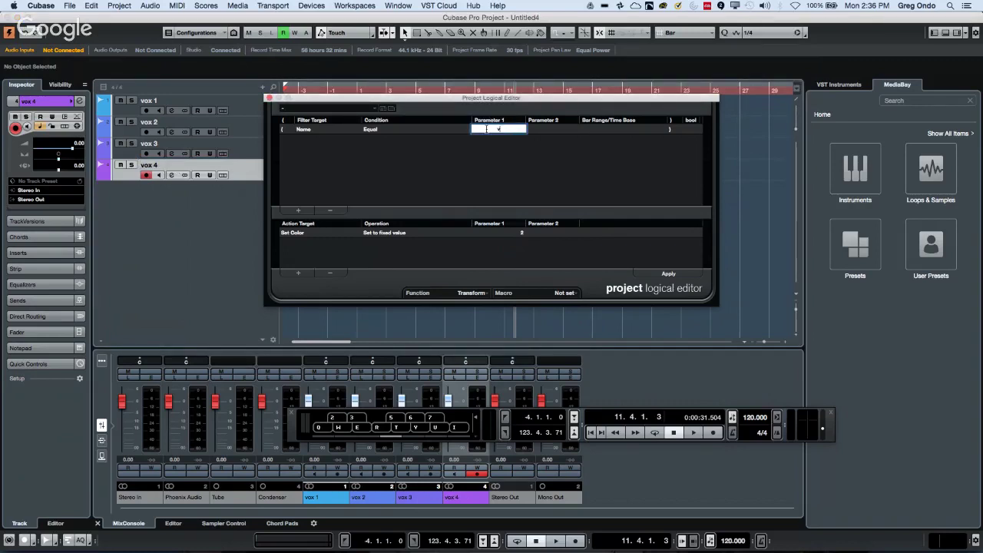
key(Return)
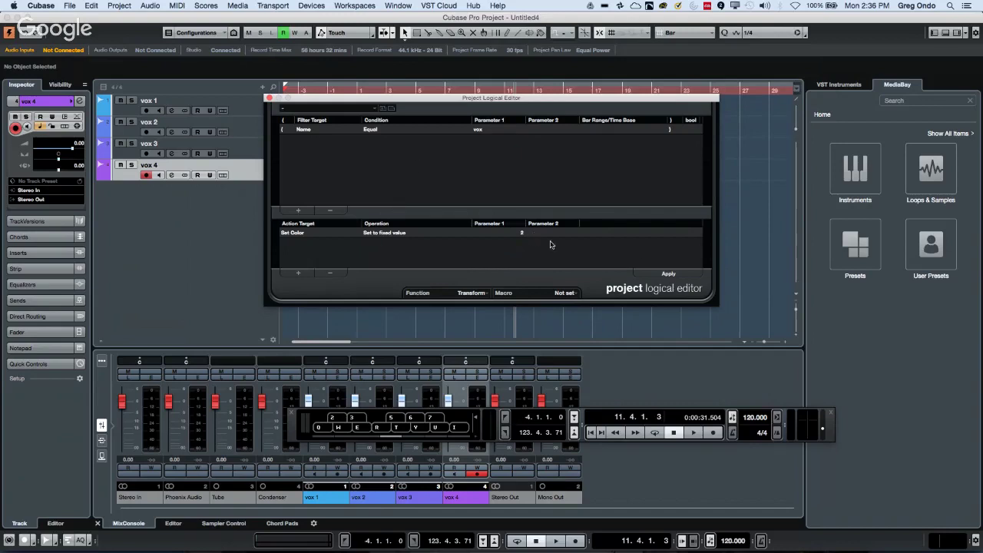
click(669, 274)
- Change the Name filter's condition to Contains with the text vox and apply the logical edit
click(370, 131)
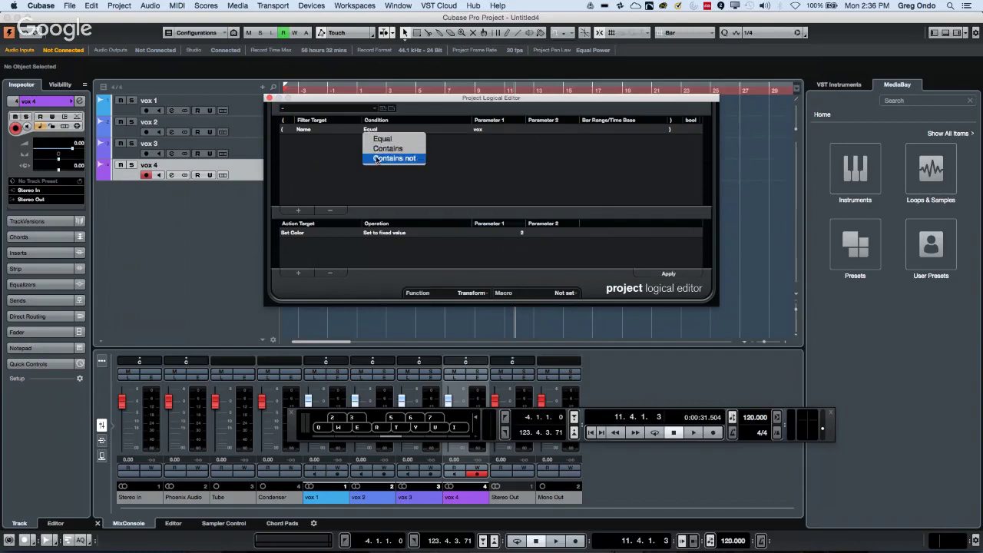
click(384, 157)
click(373, 131)
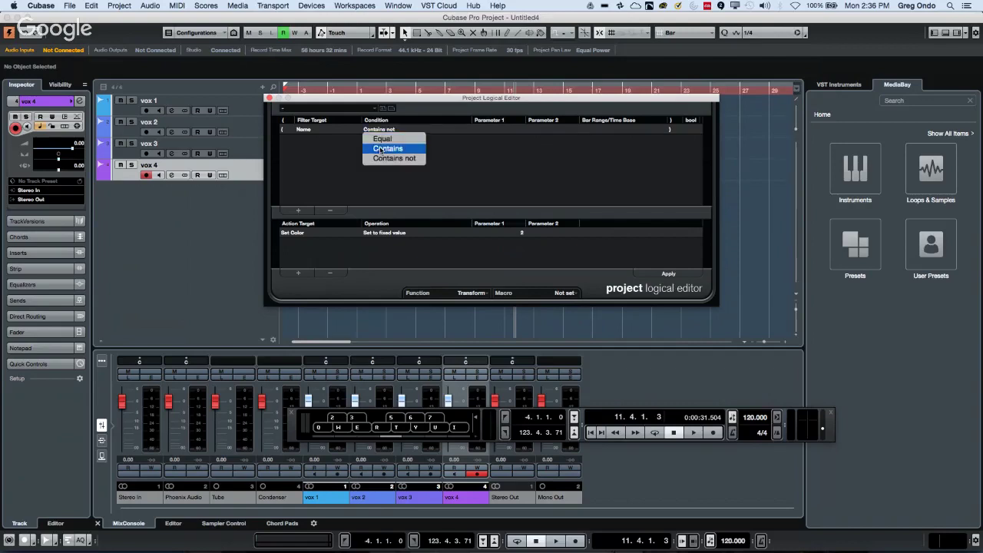
click(380, 148)
click(491, 130)
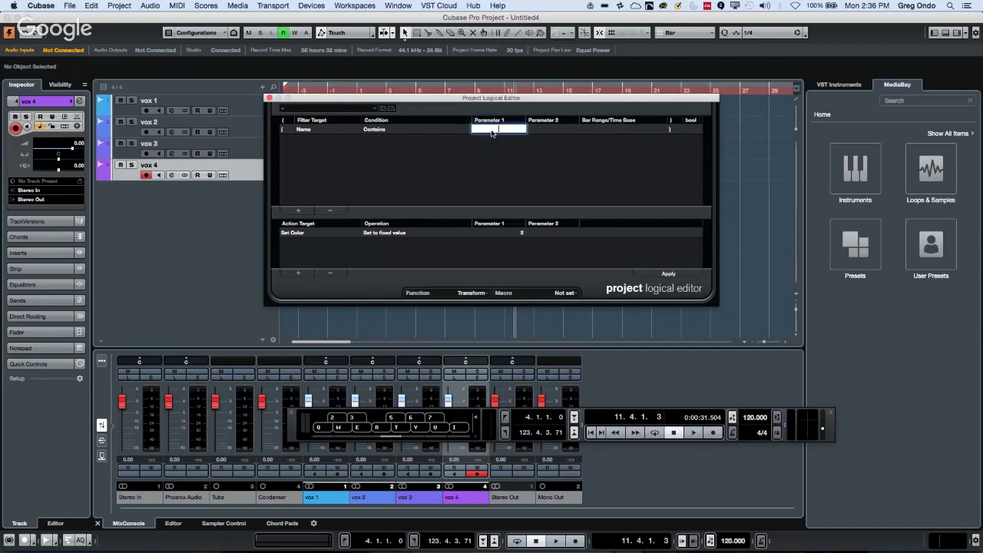
text(vox)
key(Return)
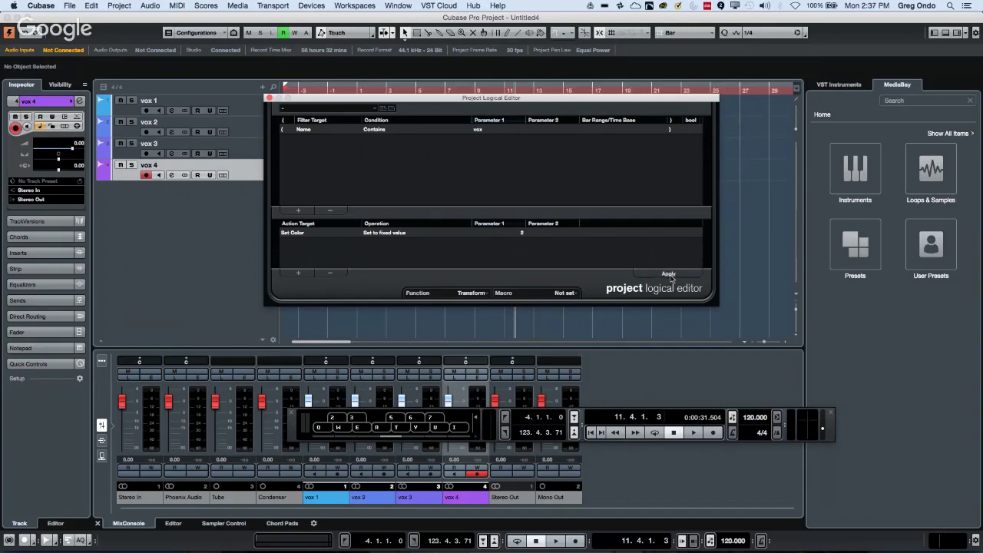
click(671, 273)
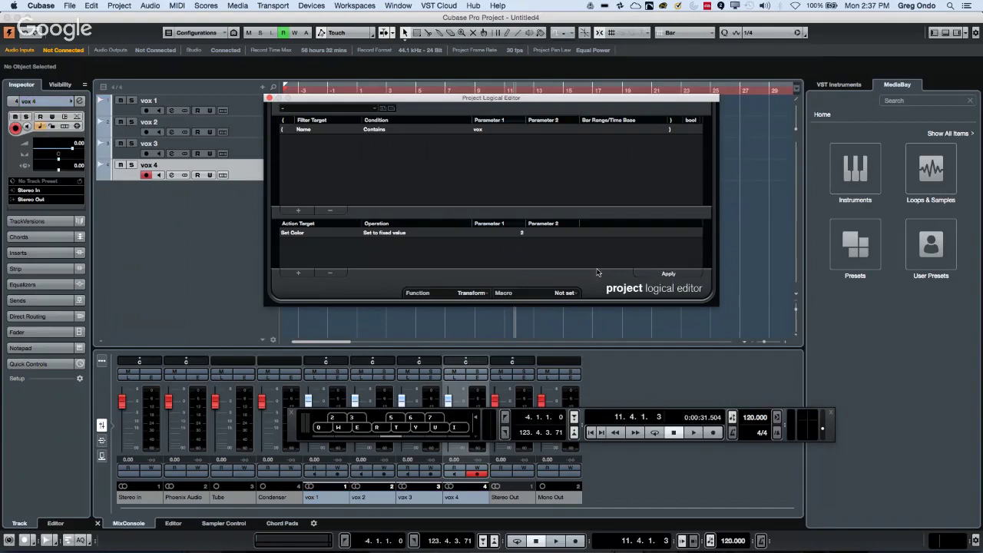
- Set the Set Color action's first parameter to Color 1 and apply it to the vox tracks
click(521, 235)
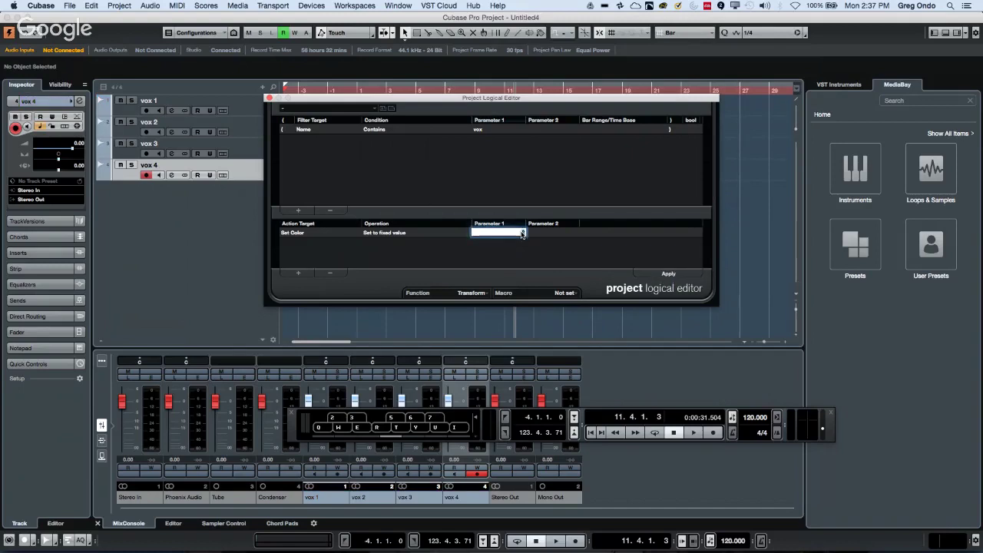
click(521, 234)
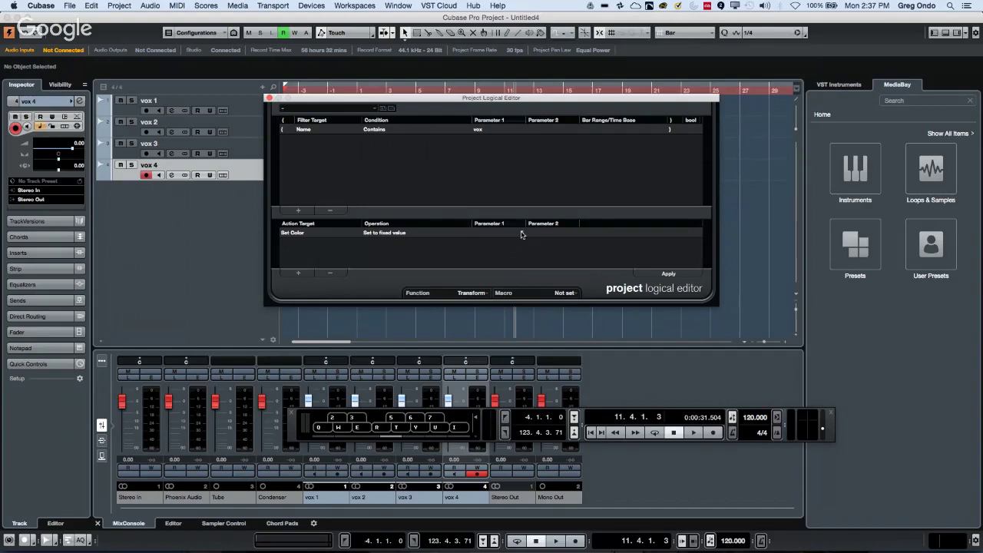
click(668, 274)
click(680, 274)
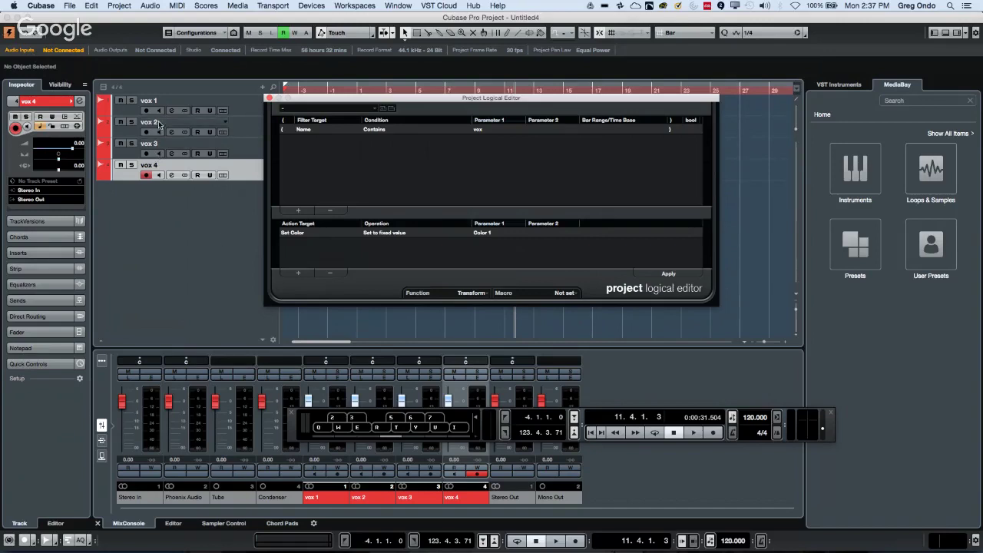
- Re-enter the filter line as Name, Contains, vox
click(311, 130)
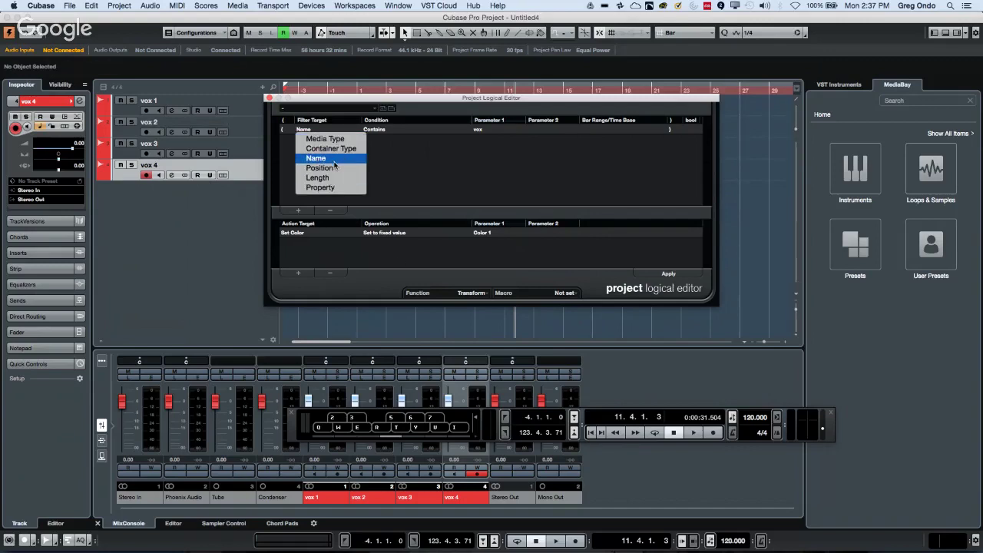
click(315, 158)
click(371, 131)
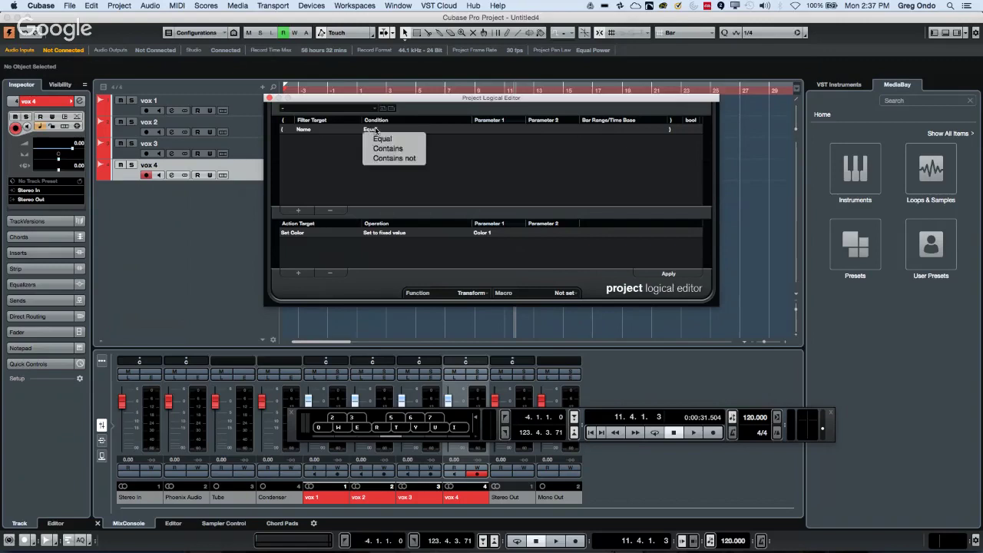
click(411, 149)
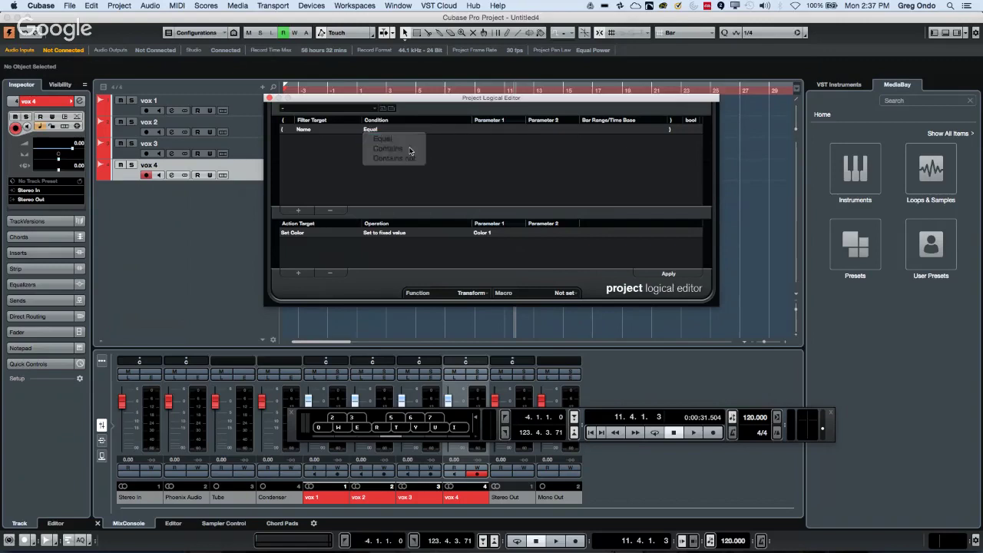
double_click(496, 129)
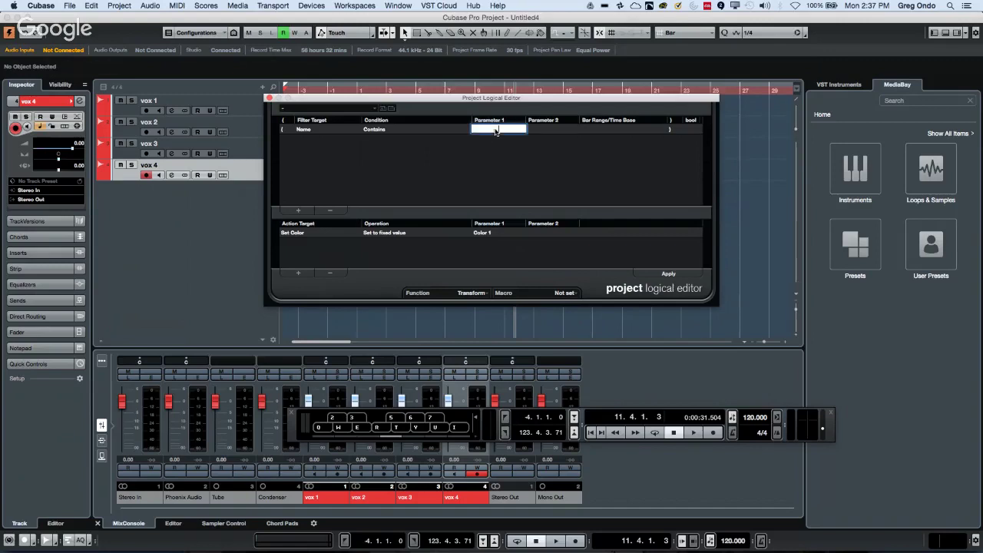
text(vox)
key(Return)
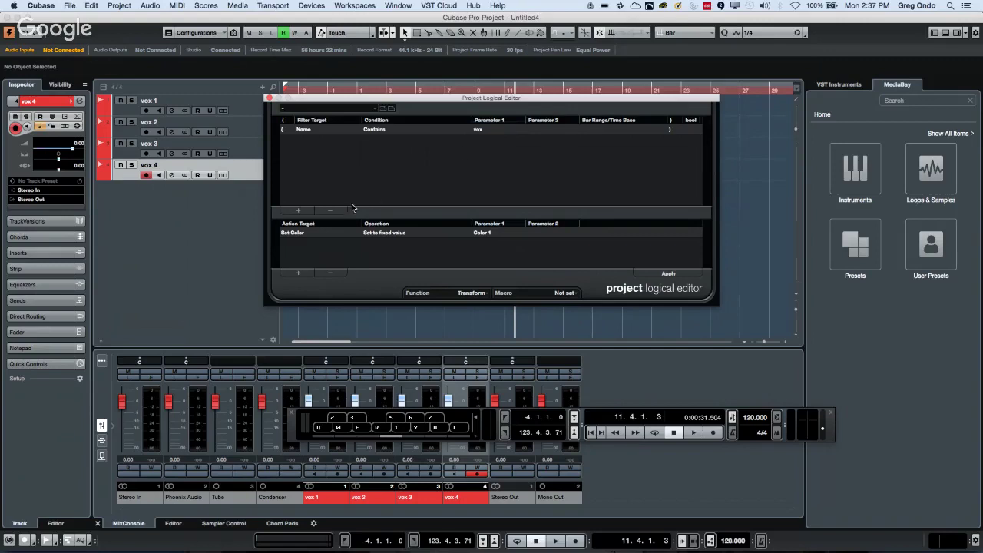
- Keep Set Color as the action target, set its first parameter to Color 2, and apply it to the vox tracks
click(296, 233)
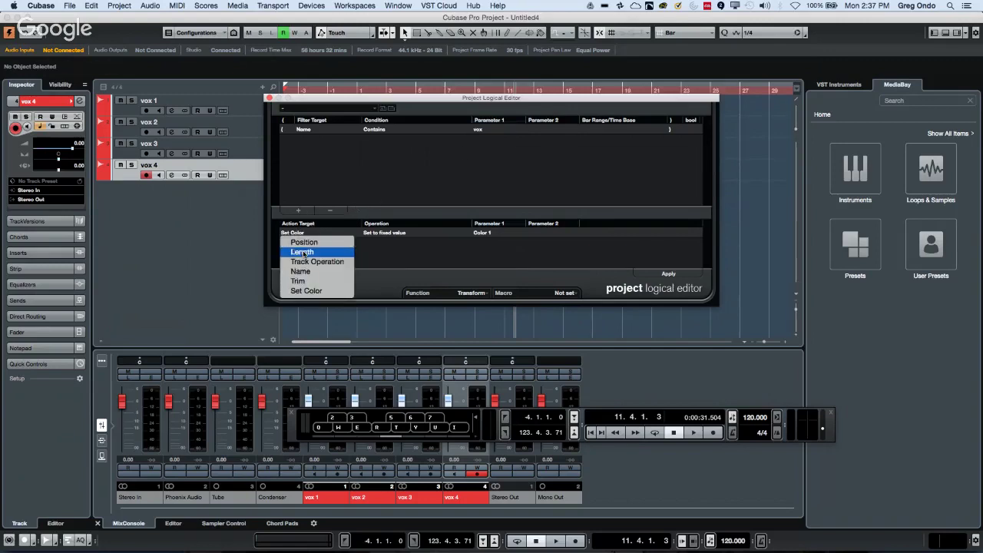
click(323, 291)
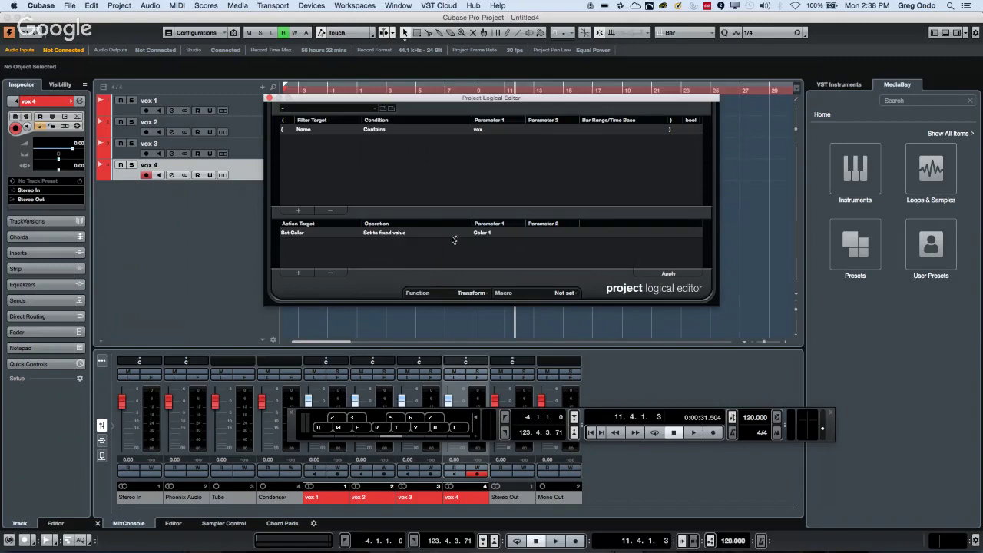
click(496, 230)
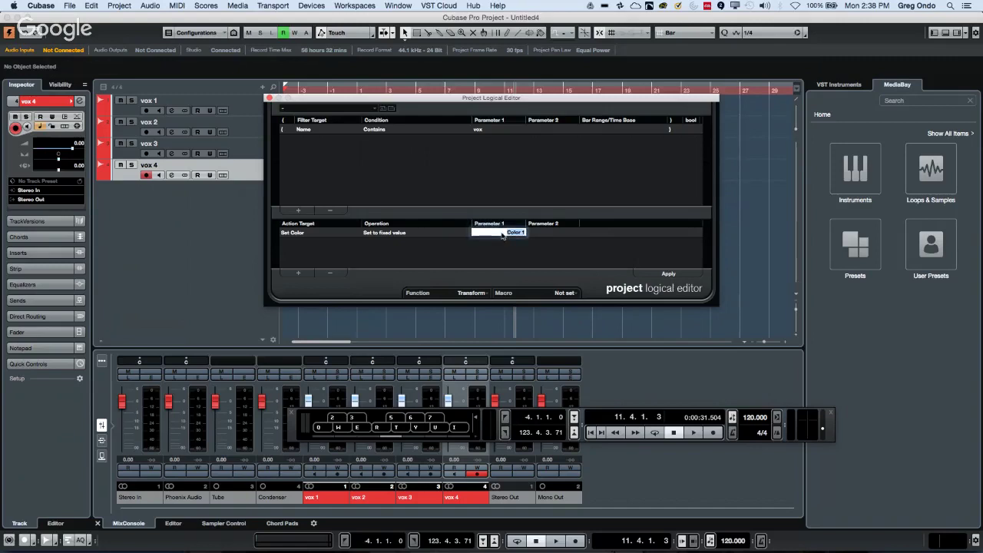
click(503, 233)
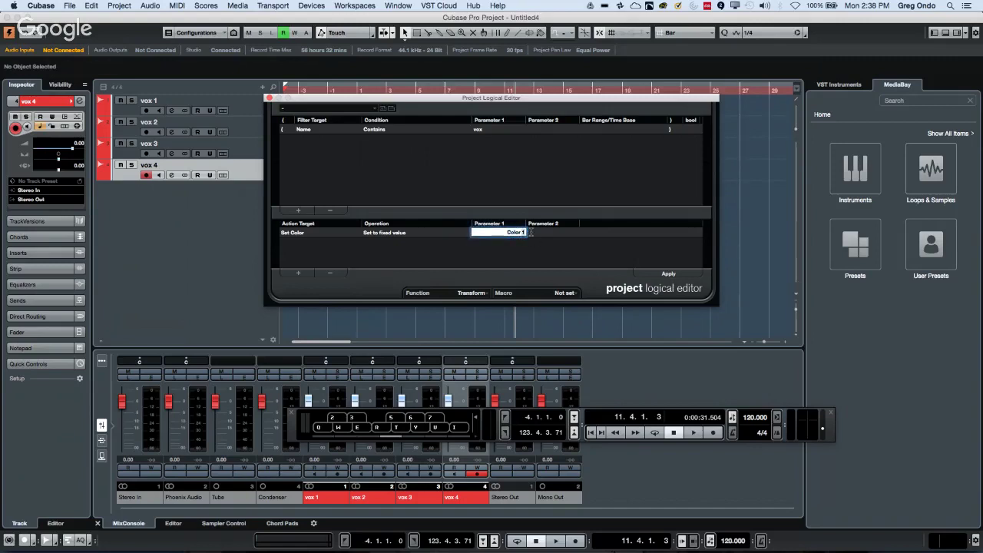
key(BackSpace)
text(2)
key(Return)
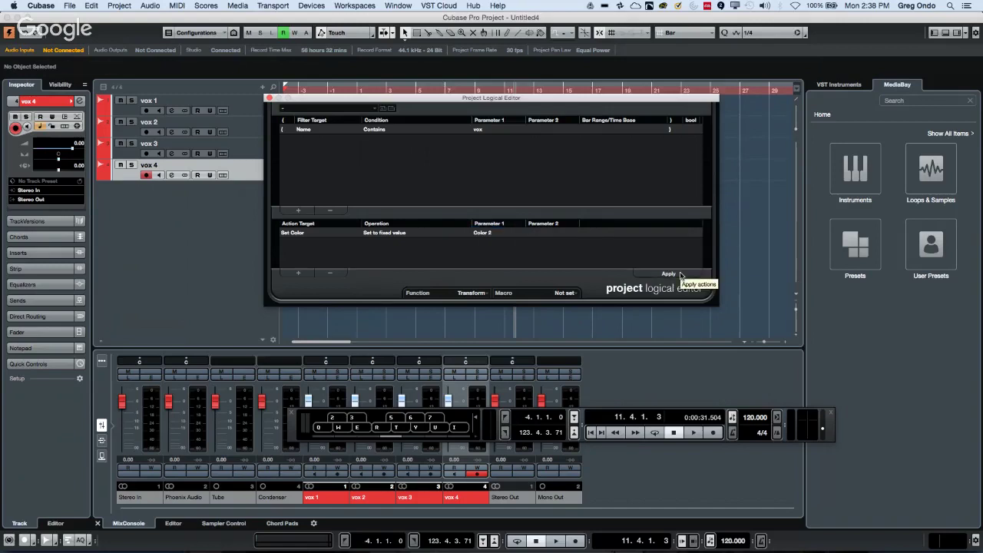
click(668, 274)
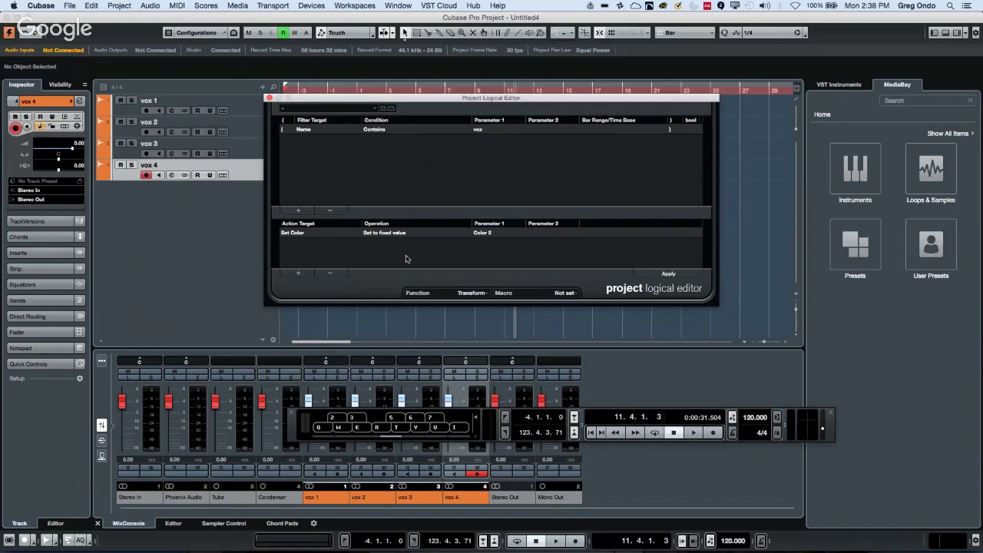
- Review the available filter targets, conditions and action targets in the Project Logical Editor
click(71, 6)
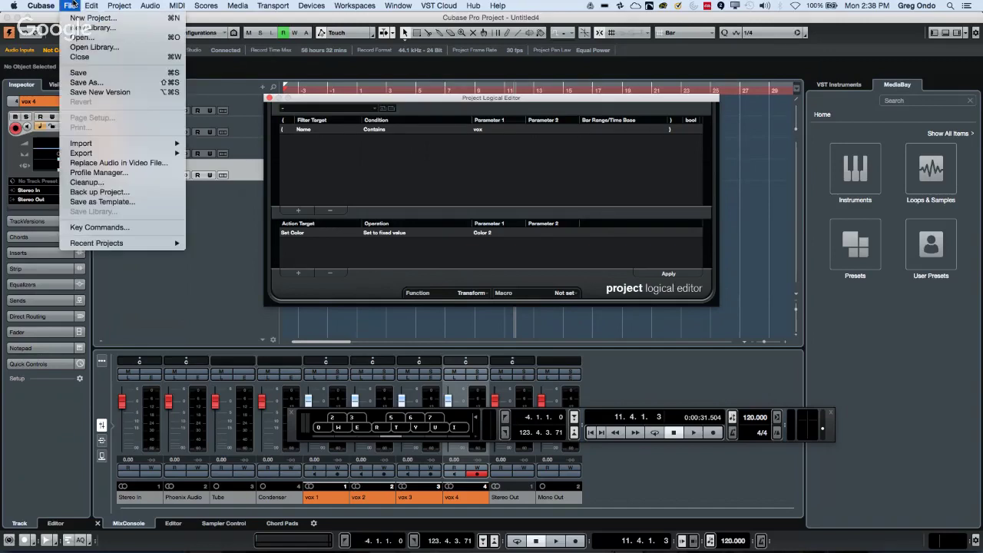
mouse_move(91, 6)
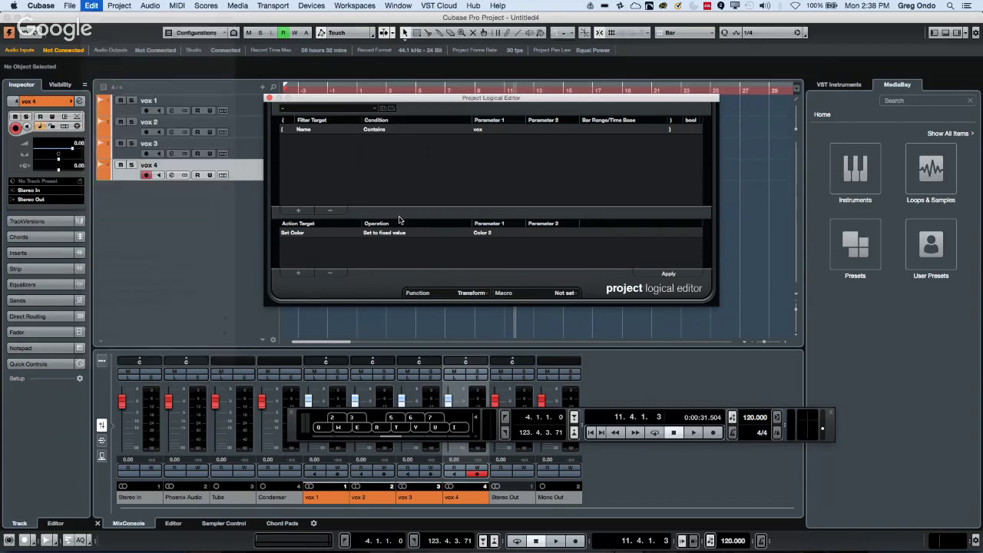
click(400, 220)
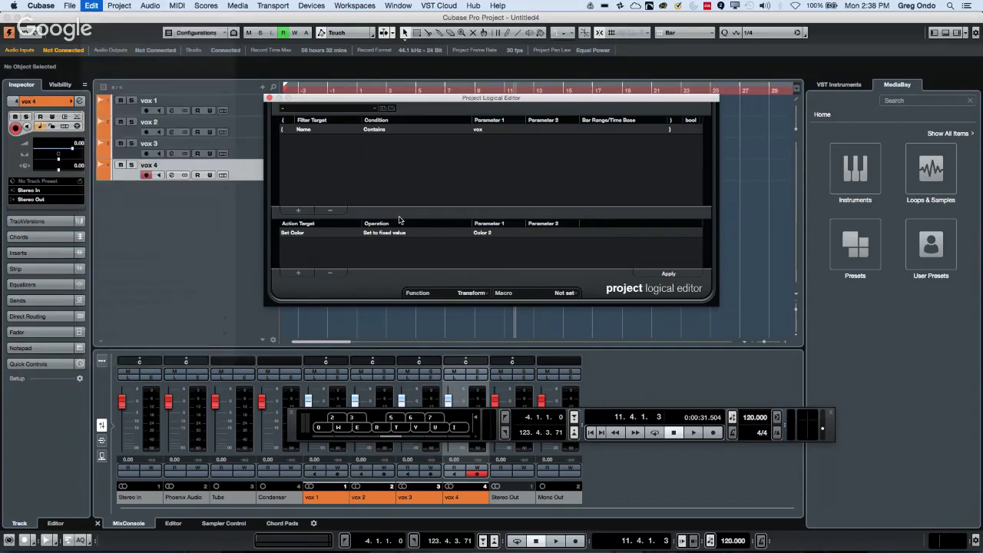
click(310, 131)
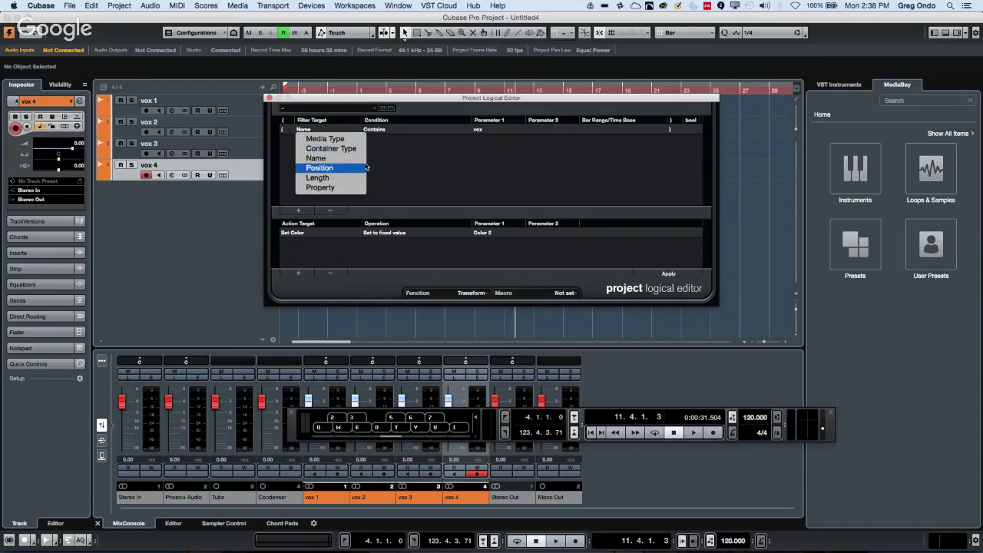
click(449, 165)
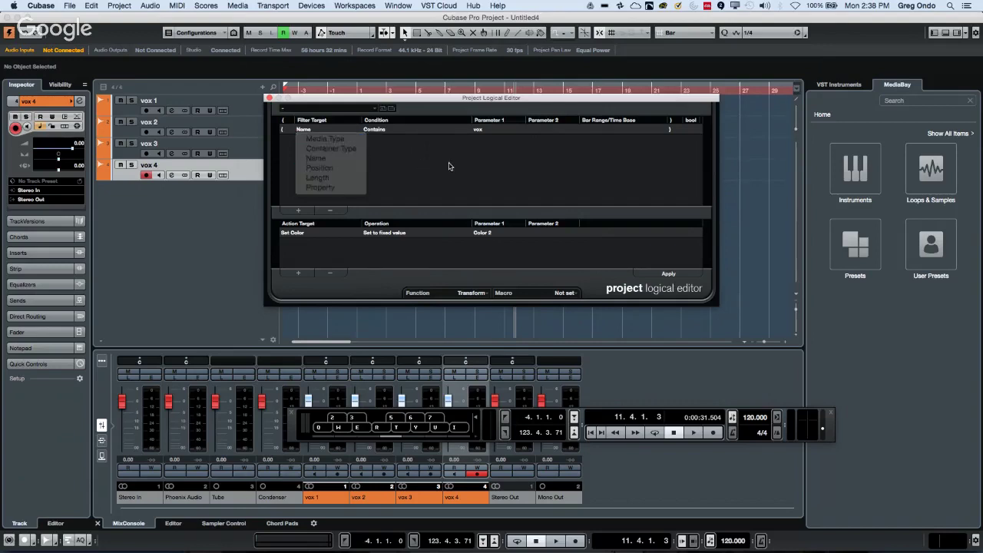
click(397, 131)
click(469, 146)
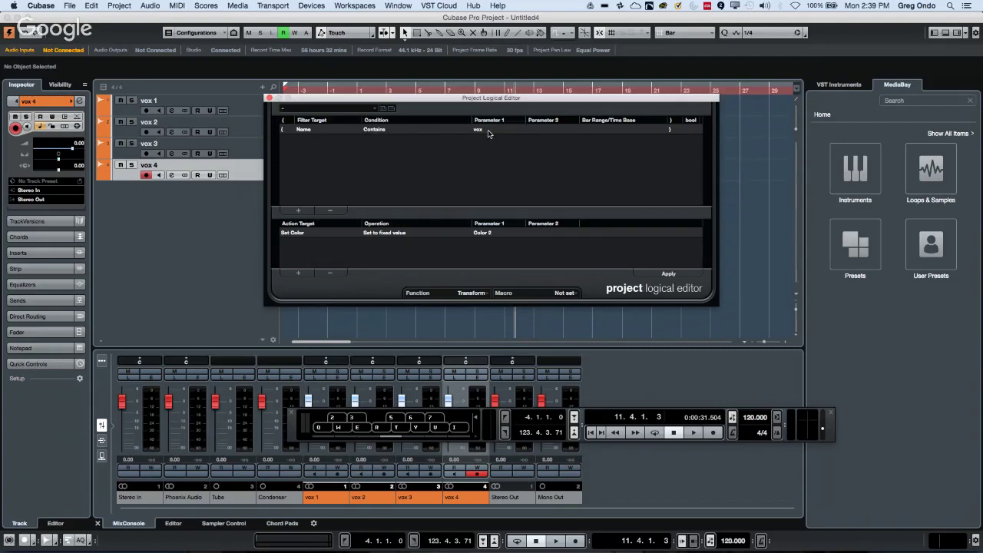
click(298, 233)
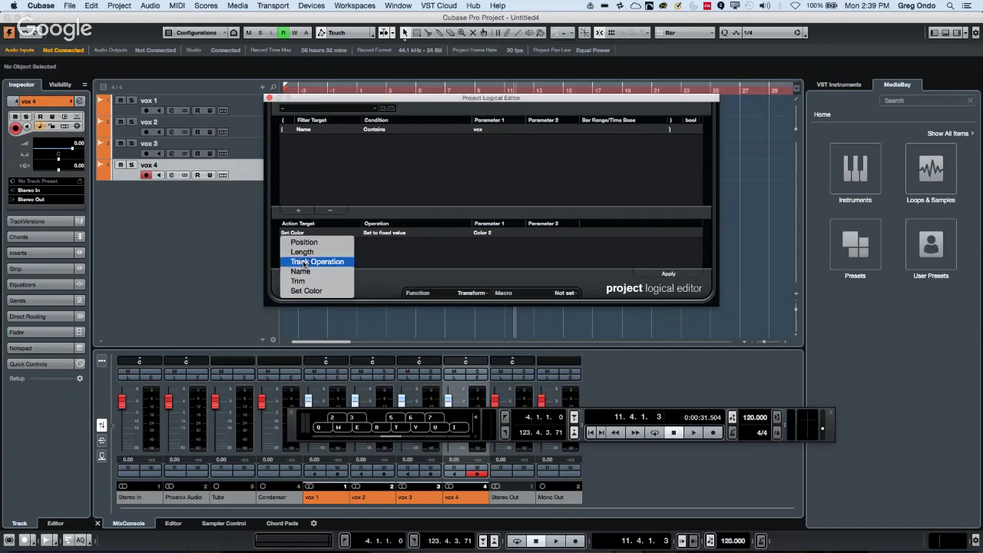
click(397, 249)
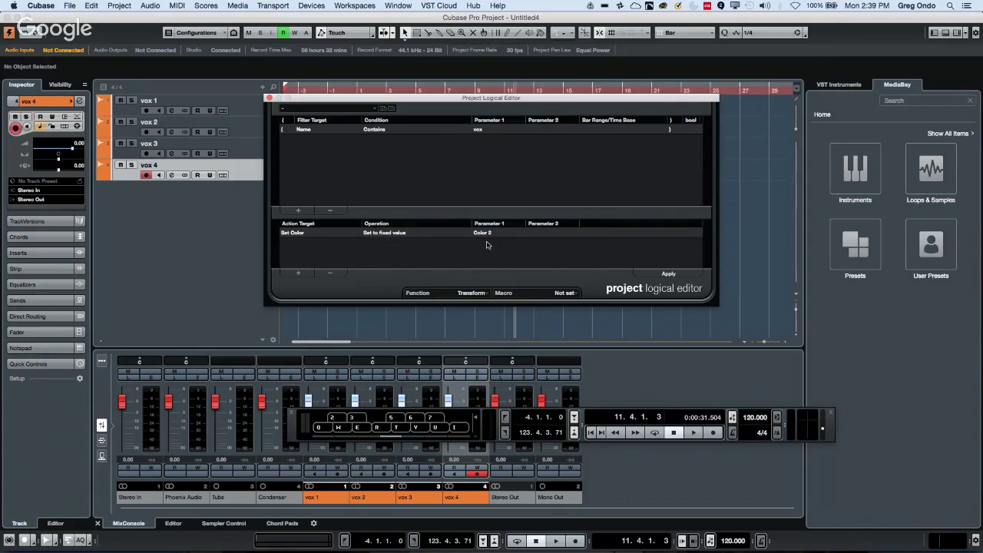
- Consult the project's color palette, then set the Set Color action's first parameter to Color 12 and apply it to the vox tracks
click(559, 33)
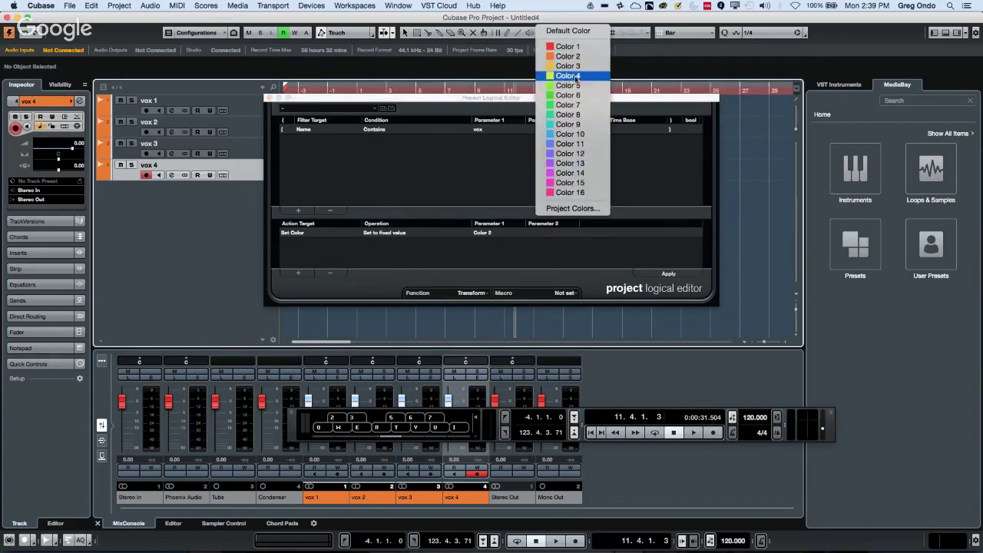
click(494, 231)
click(494, 231)
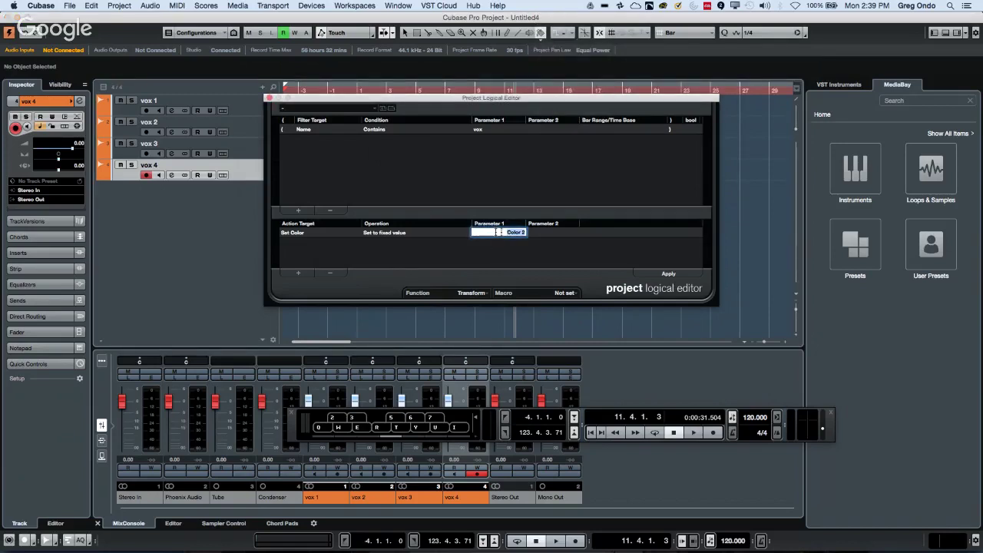
click(526, 232)
key(BackSpace)
key(BackSpace)
text(12)
key(Return)
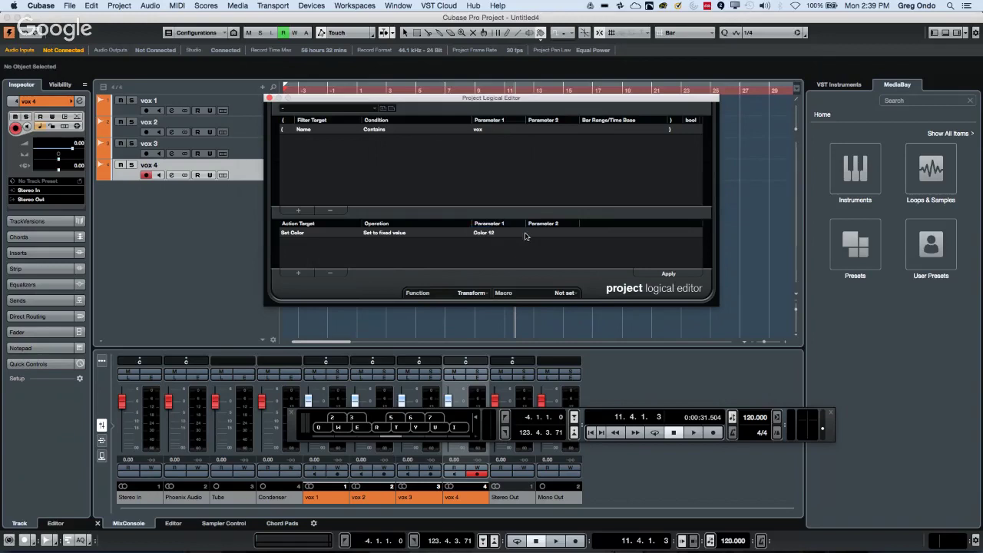
click(669, 274)
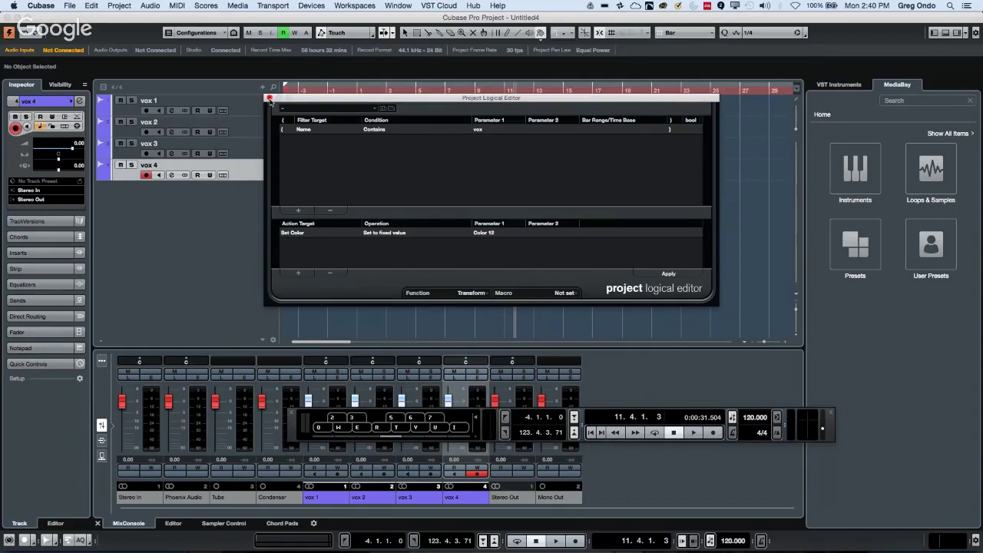
- Close the Project Logical Editor, then switch to the already open project be someone and activate it
click(269, 100)
click(399, 6)
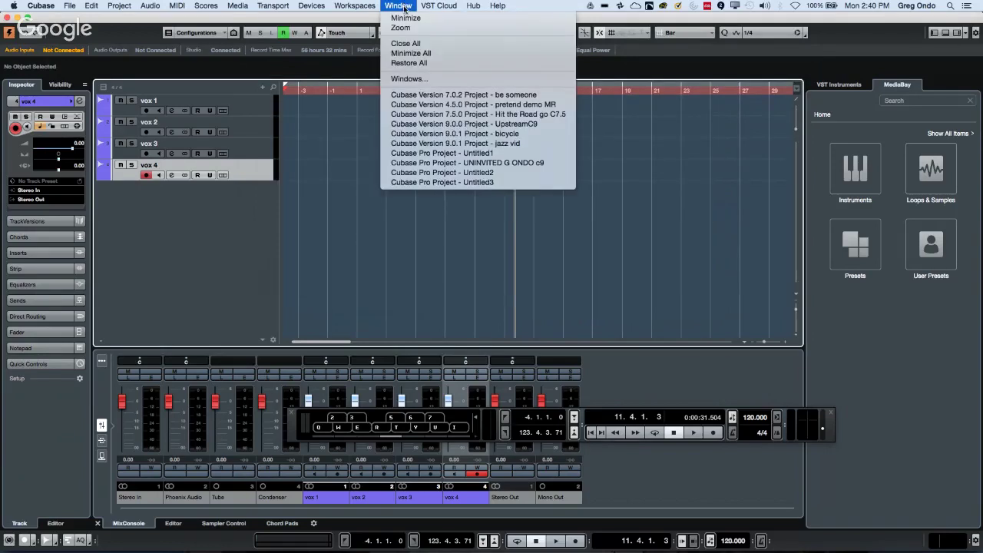
click(498, 95)
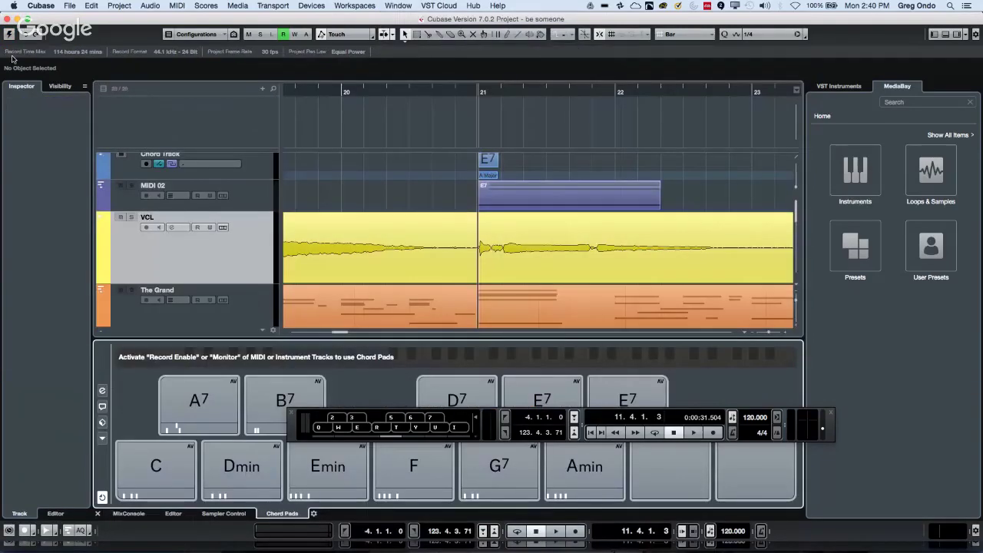
click(9, 34)
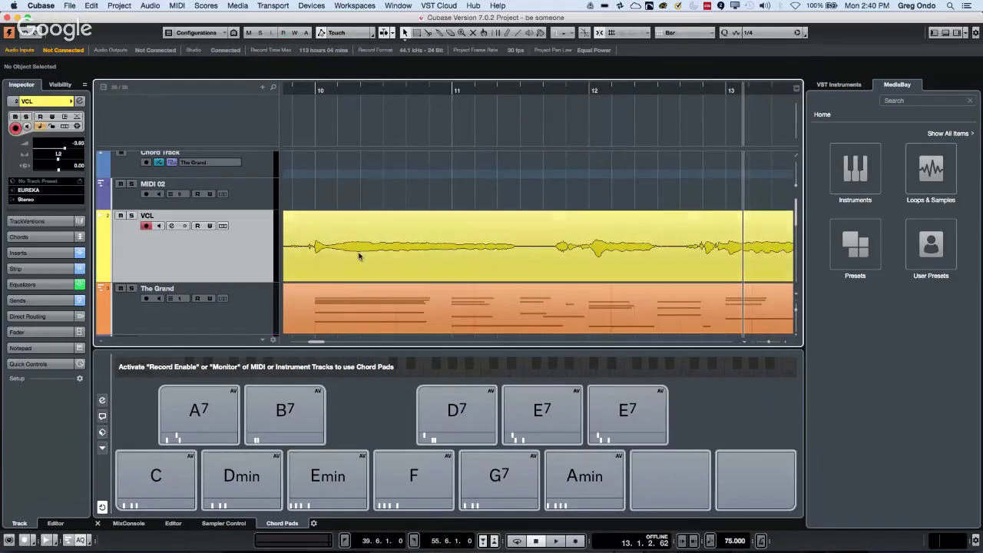
- Open the VCL vocal event in a maximized Sample Editor with the inspector shown, and enable VariAudio's Pitch & Warp mode
double_click(387, 261)
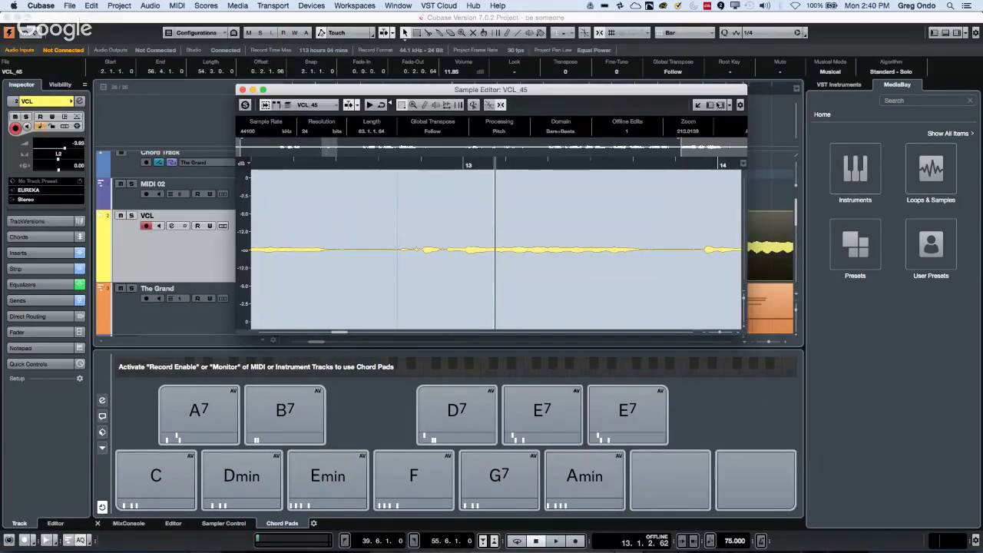
click(263, 90)
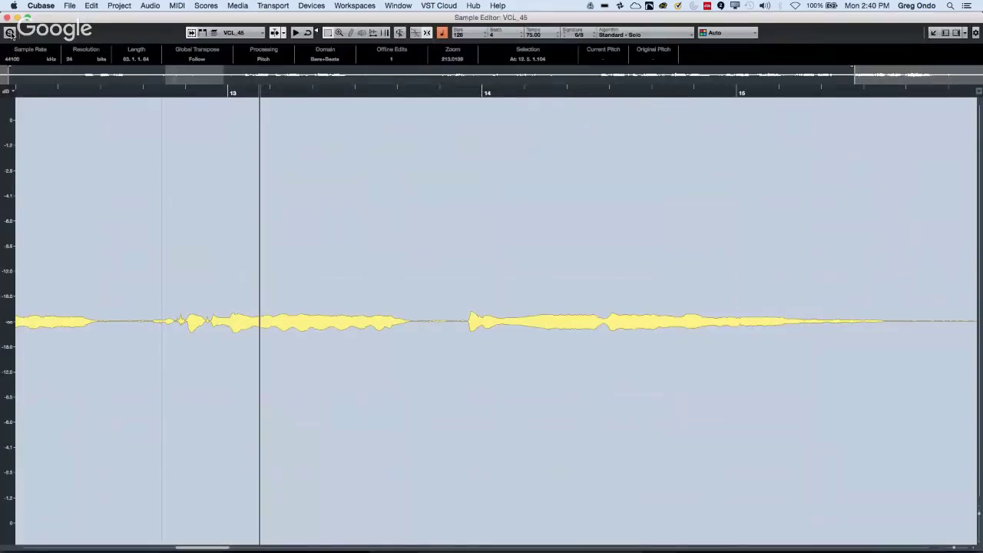
click(943, 32)
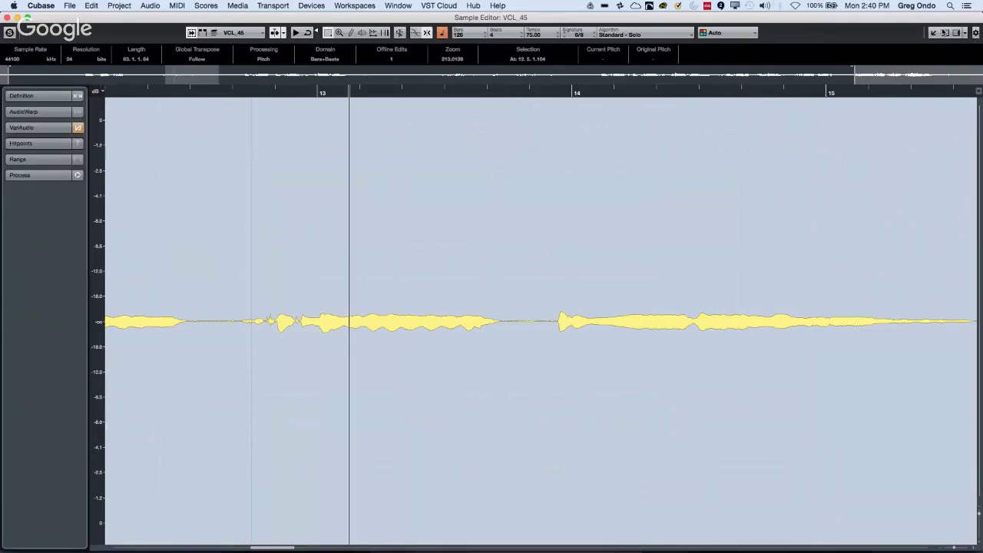
click(42, 127)
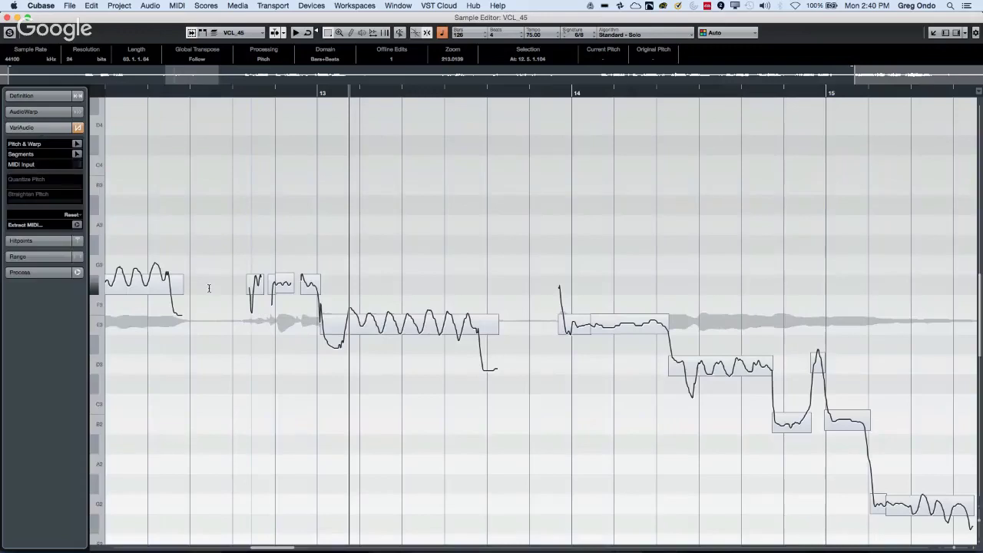
click(77, 145)
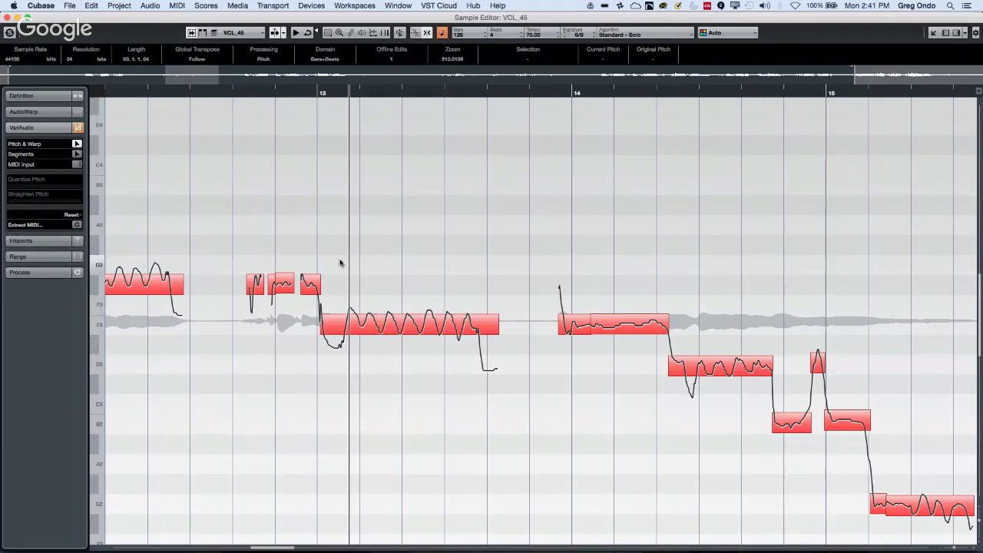
- Partly straighten the pitch of the long vocal segment starting at bar 13, and close the Sample Editor
drag(342, 263, 457, 391)
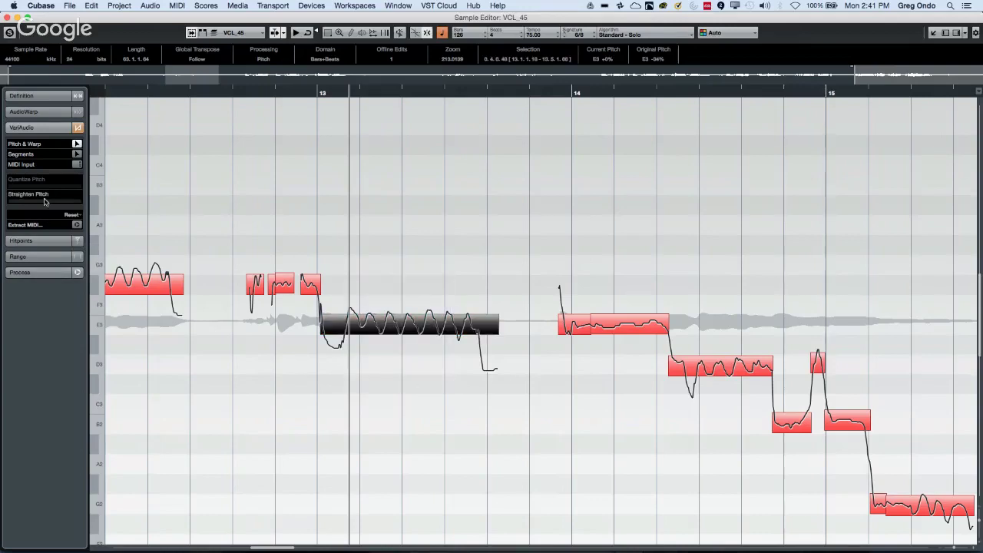
drag(15, 202, 62, 200)
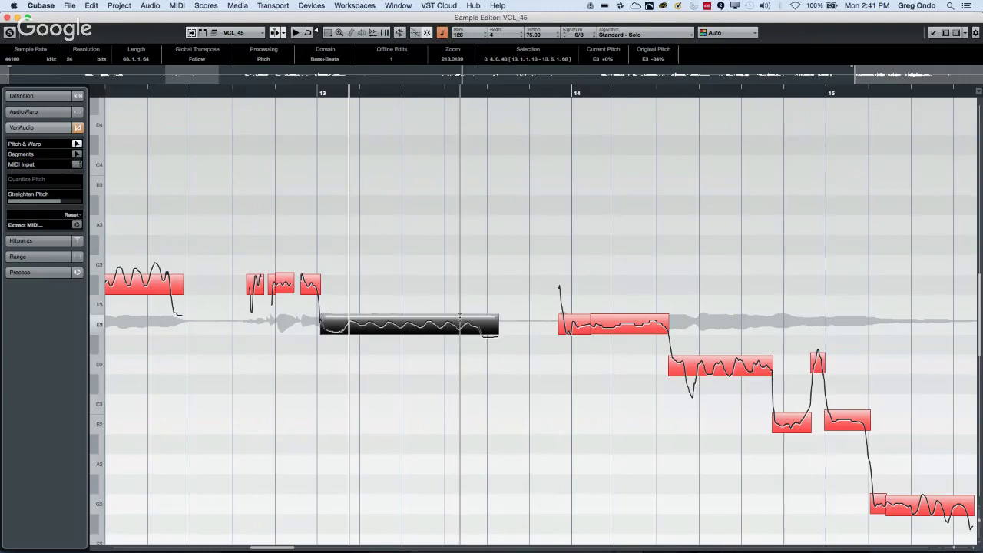
mouse_move(459, 317)
mouse_down()
mouse_move(472, 190)
mouse_move(390, 71)
mouse_move(461, 253)
mouse_move(517, 287)
mouse_move(550, 447)
mouse_move(419, 140)
mouse_move(516, 329)
mouse_move(486, 228)
mouse_move(496, 235)
mouse_move(492, 154)
mouse_move(523, 288)
mouse_move(538, 281)
mouse_move(526, 274)
mouse_move(529, 314)
mouse_up()
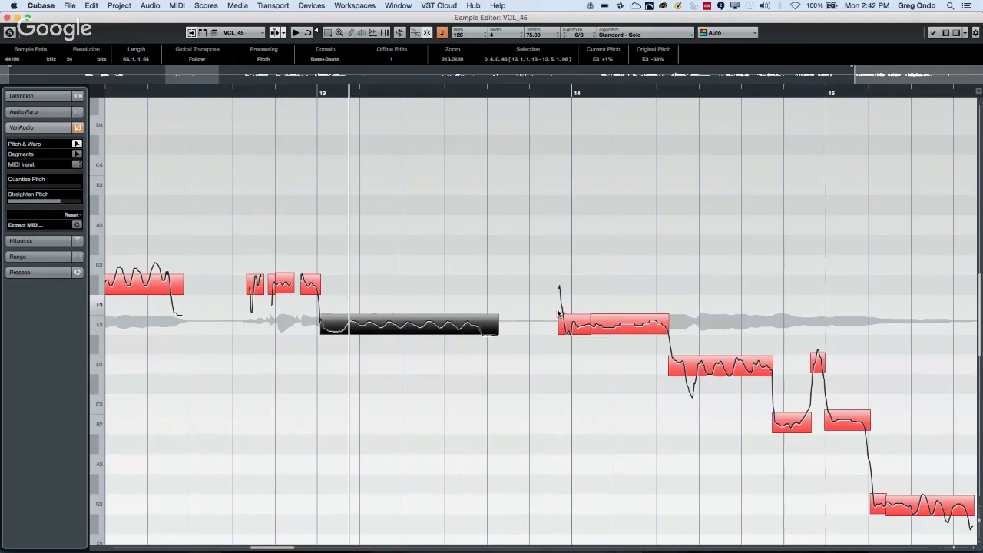
click(6, 17)
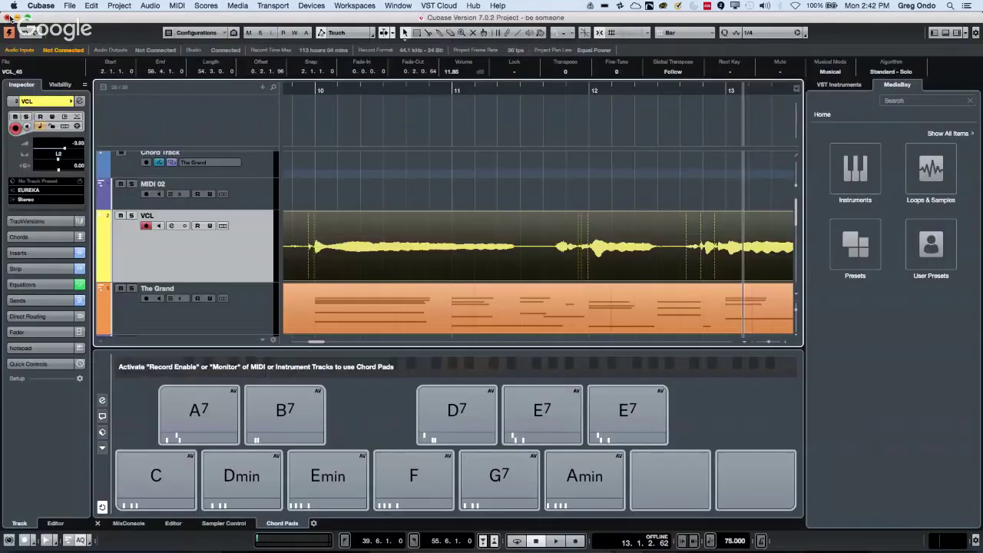
- Create a new empty project in the default location
click(71, 6)
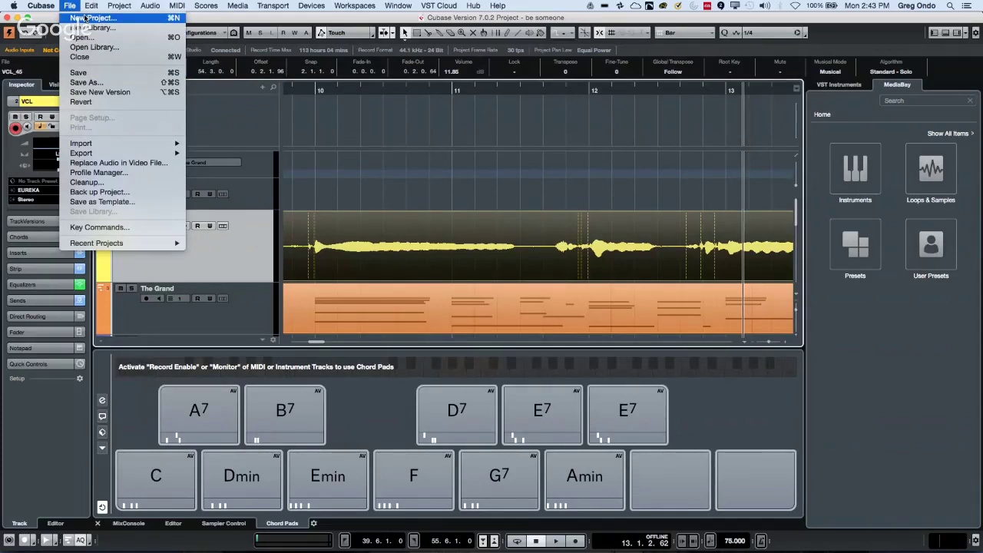
click(86, 17)
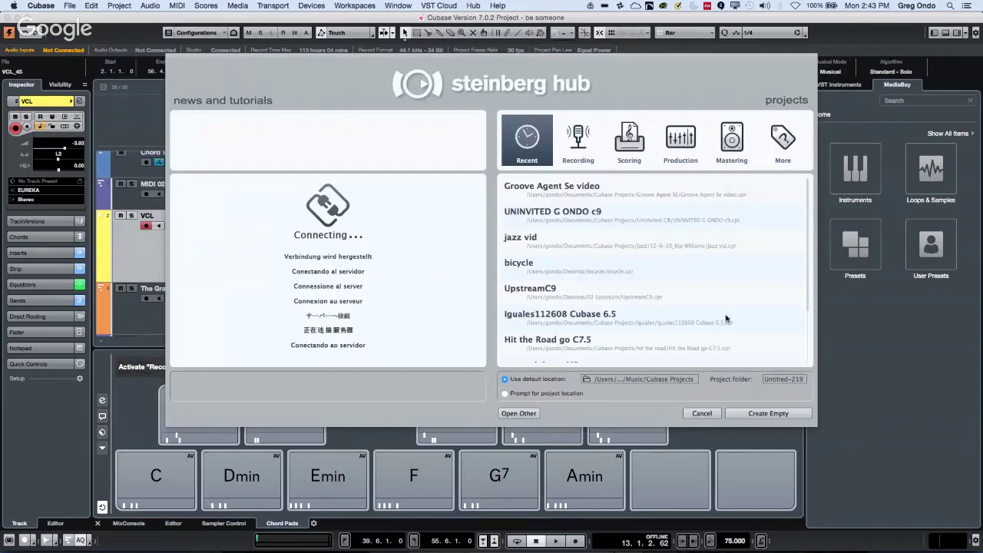
click(767, 415)
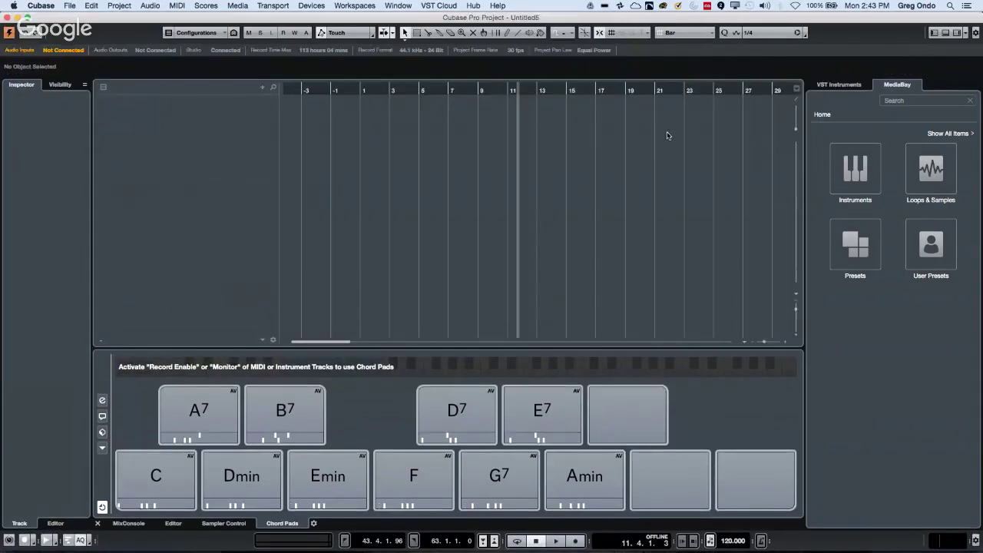
- Add HALion Sonic SE as a rack instrument and create a MIDI track assigned to it
click(836, 86)
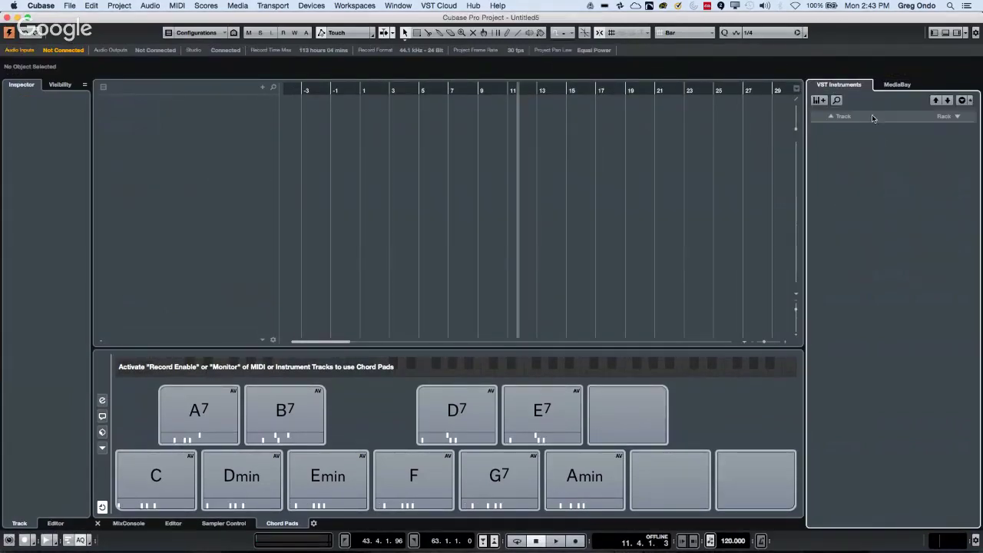
click(957, 117)
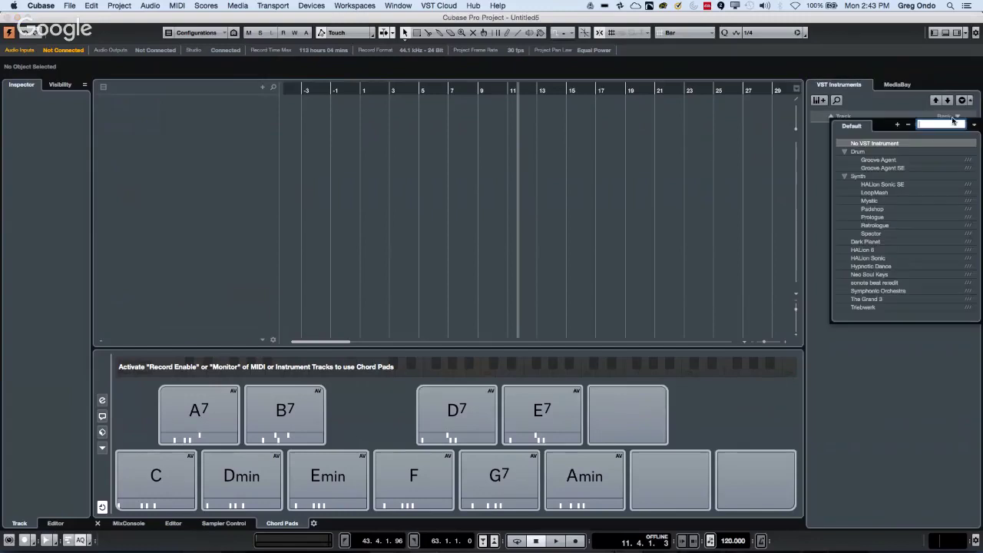
click(890, 188)
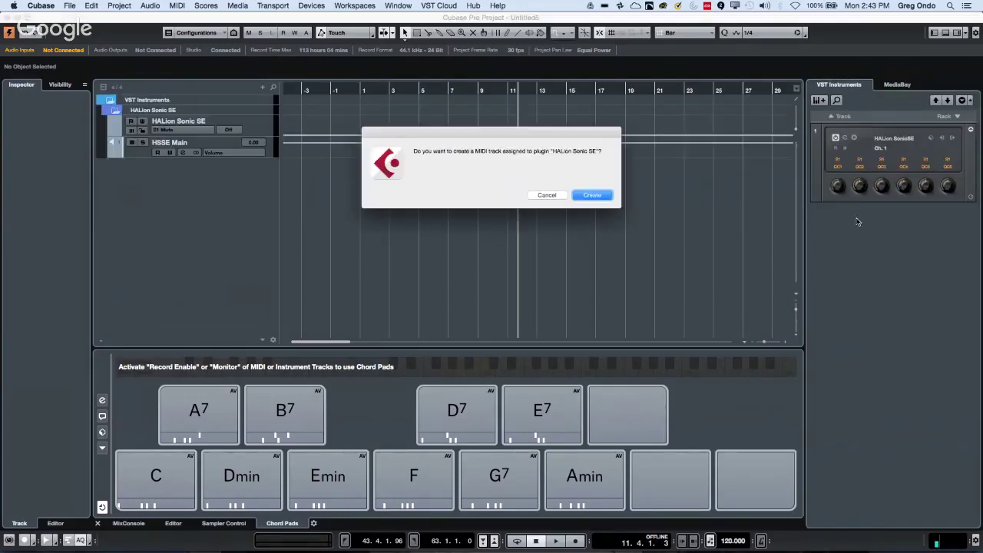
click(590, 196)
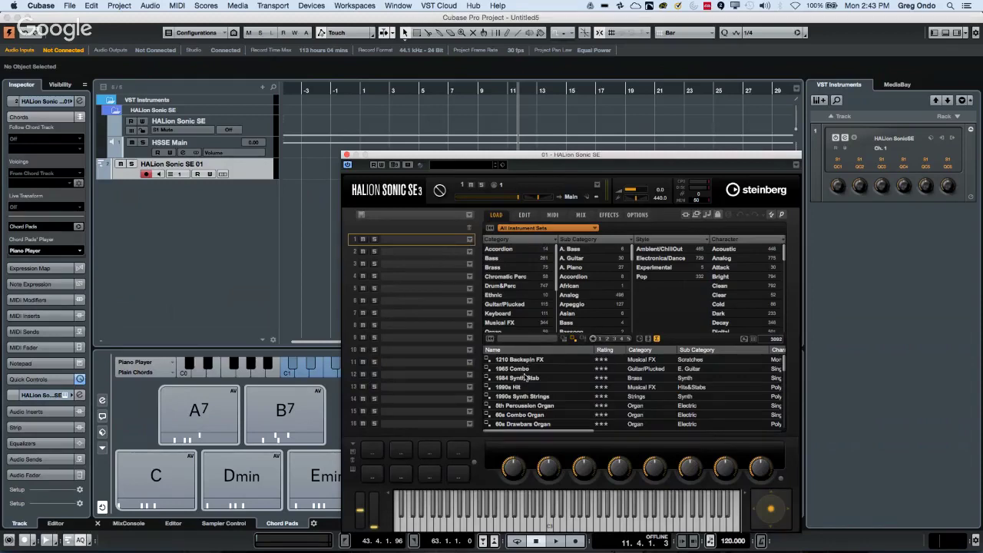
- Load 1984 Synth Stab, 5th Percussion Organ and 1990s Hit into HALion Sonic SE slots 1, 2 and 3
click(524, 378)
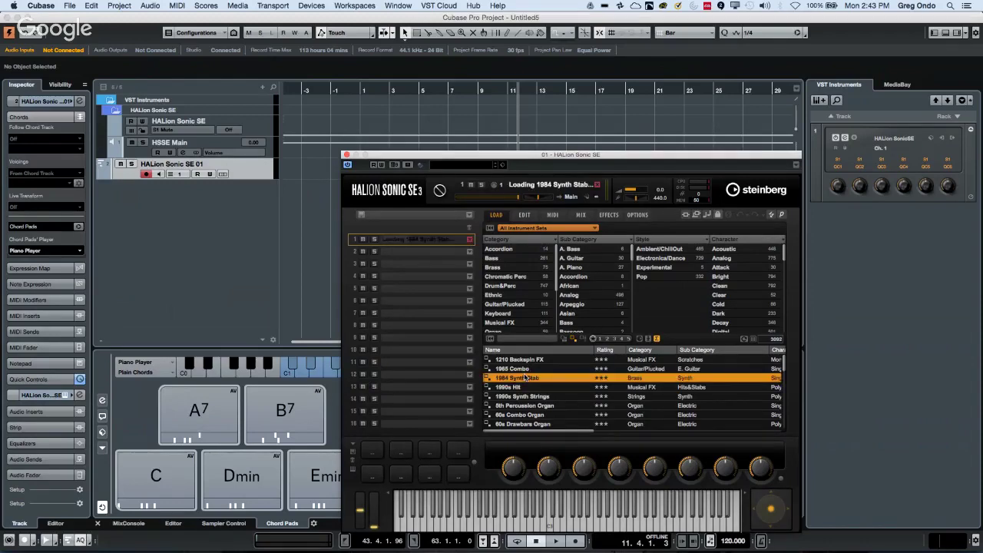
click(428, 254)
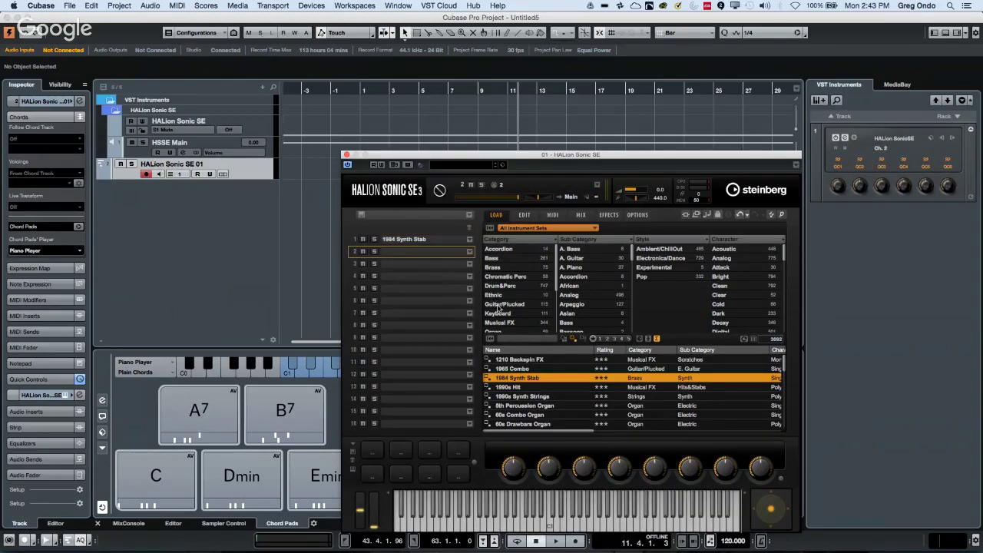
click(527, 407)
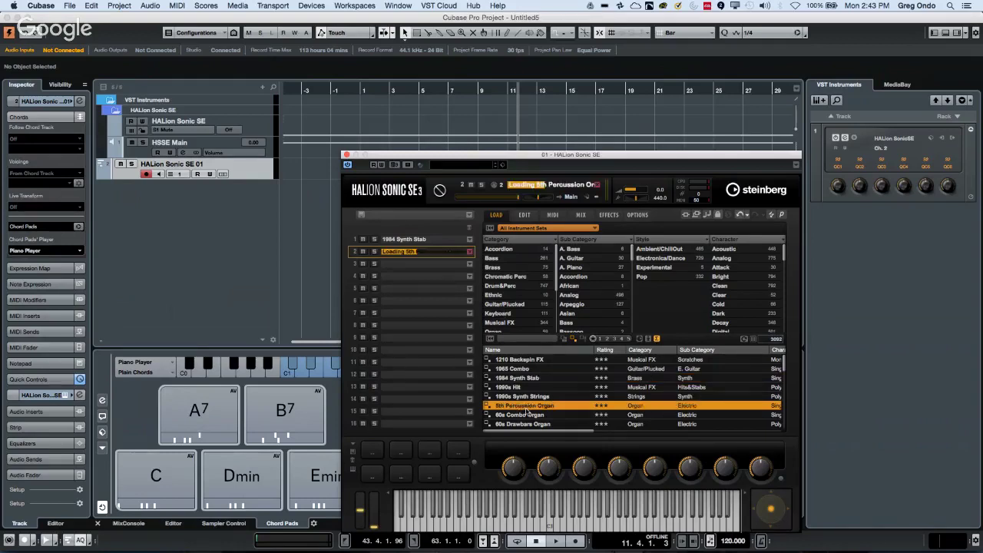
click(426, 268)
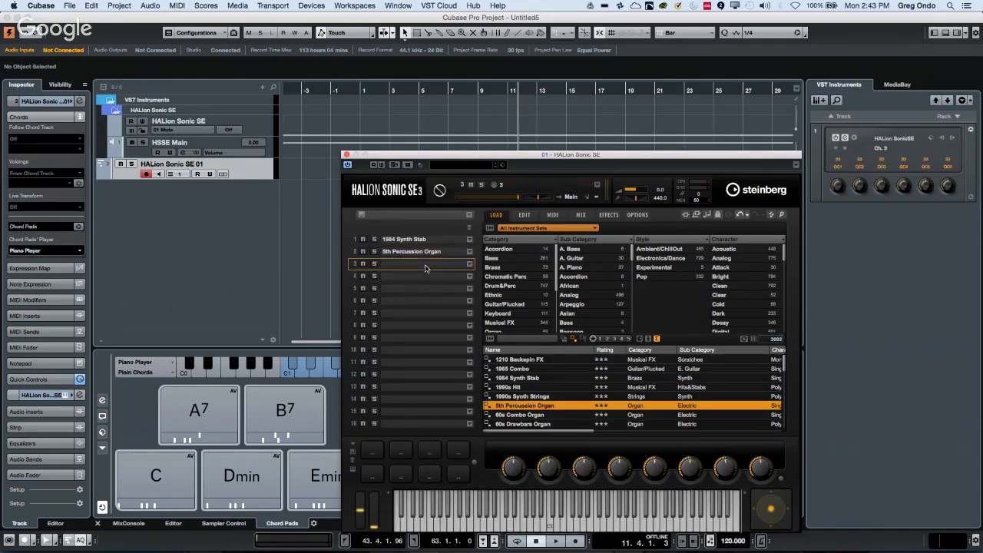
click(516, 388)
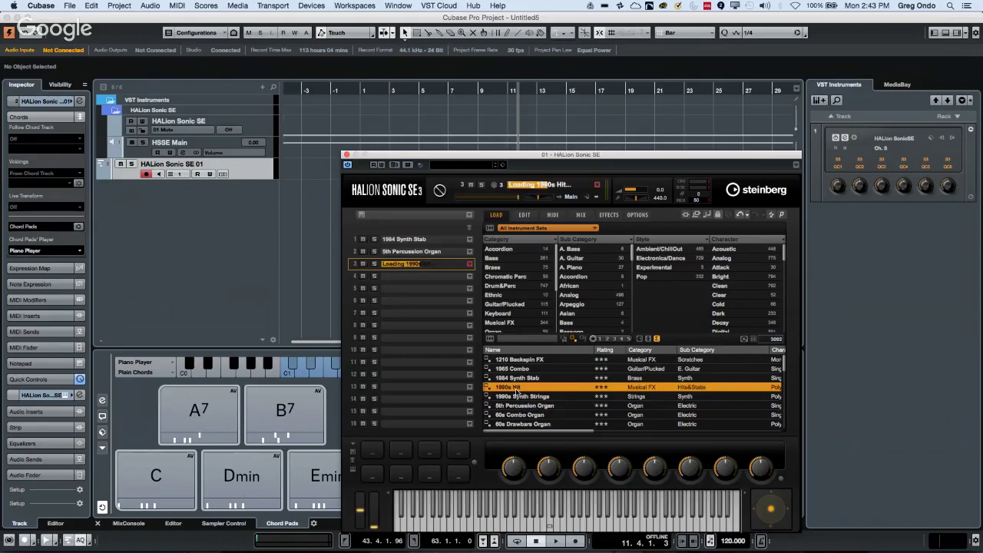
- Add two more MIDI tracks below the HALion Sonic SE 01 track and close the instrument window
right_click(152, 203)
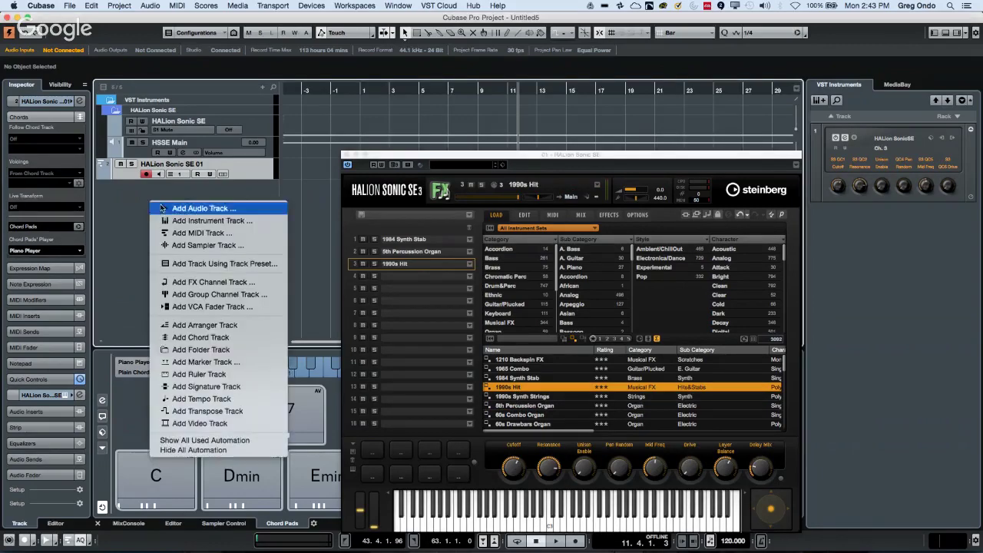
click(201, 235)
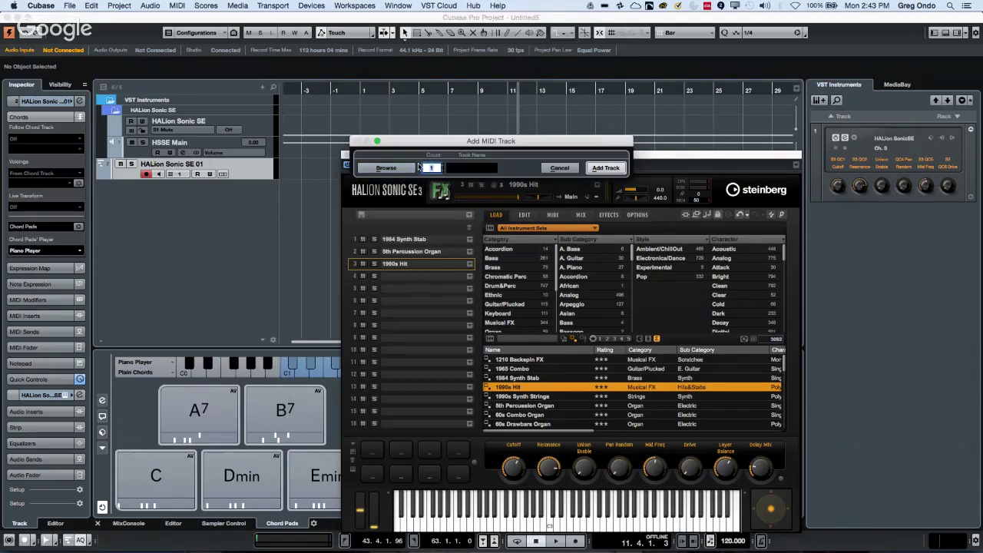
text(2)
key(Return)
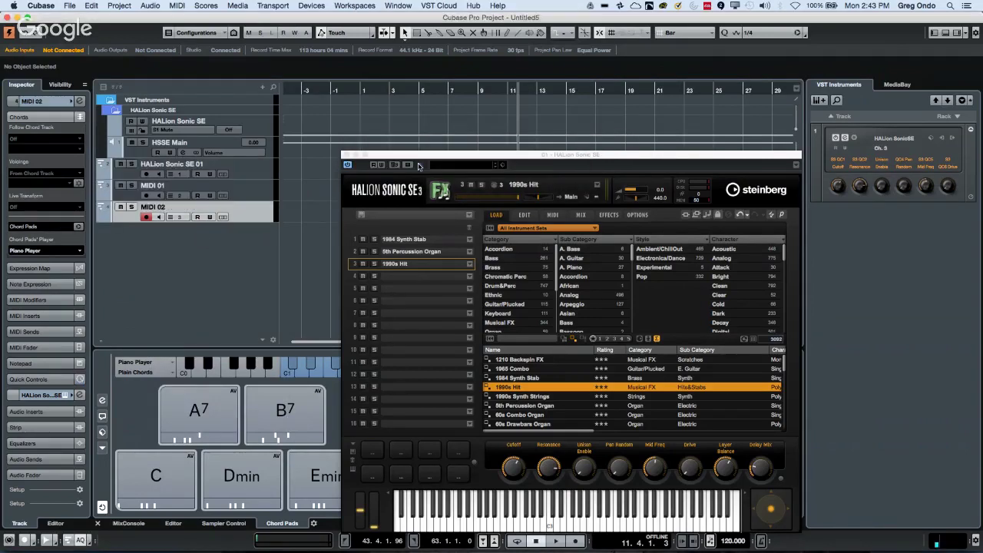
click(347, 158)
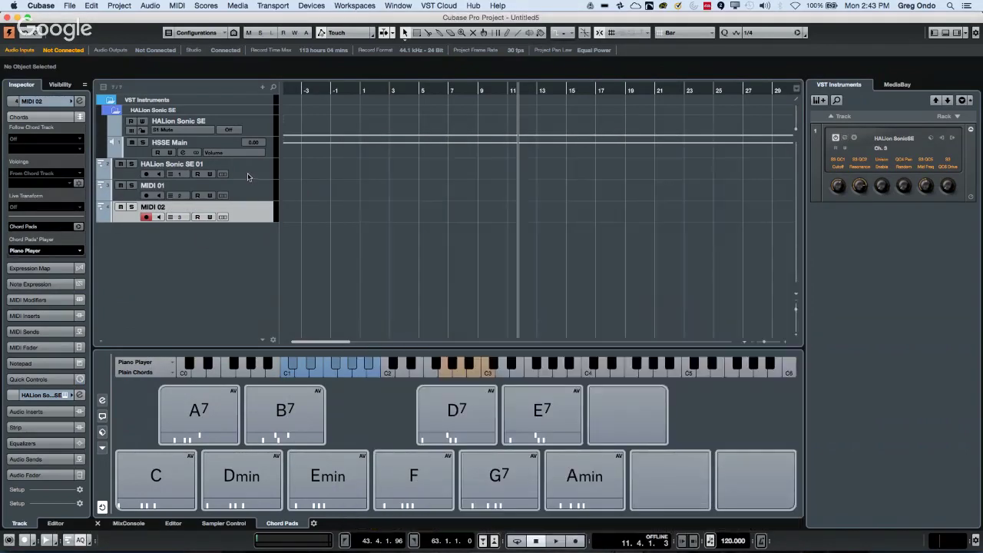
- Draw an eight-bar part from bar -4 to bar 4 on each of the HALion Sonic SE 01, MIDI 01 and MIDI 02 tracks
click(248, 173)
right_click(338, 188)
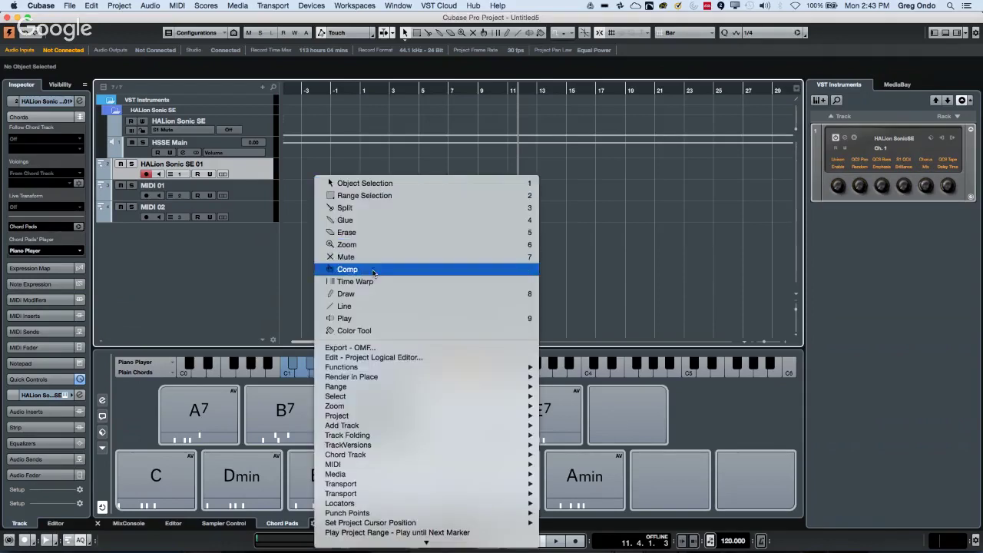
click(375, 293)
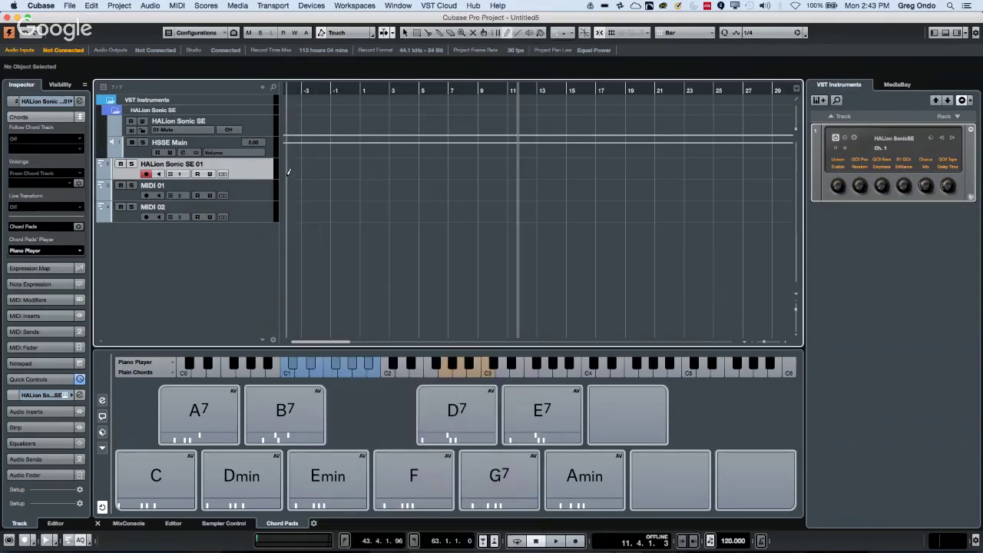
drag(290, 171, 403, 171)
drag(305, 184, 406, 190)
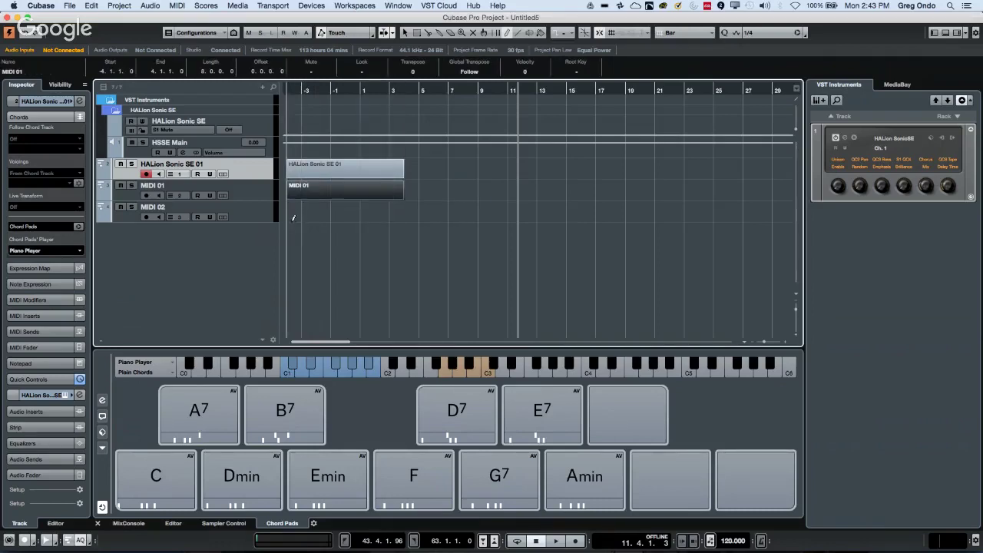
drag(291, 208, 405, 205)
right_click(346, 206)
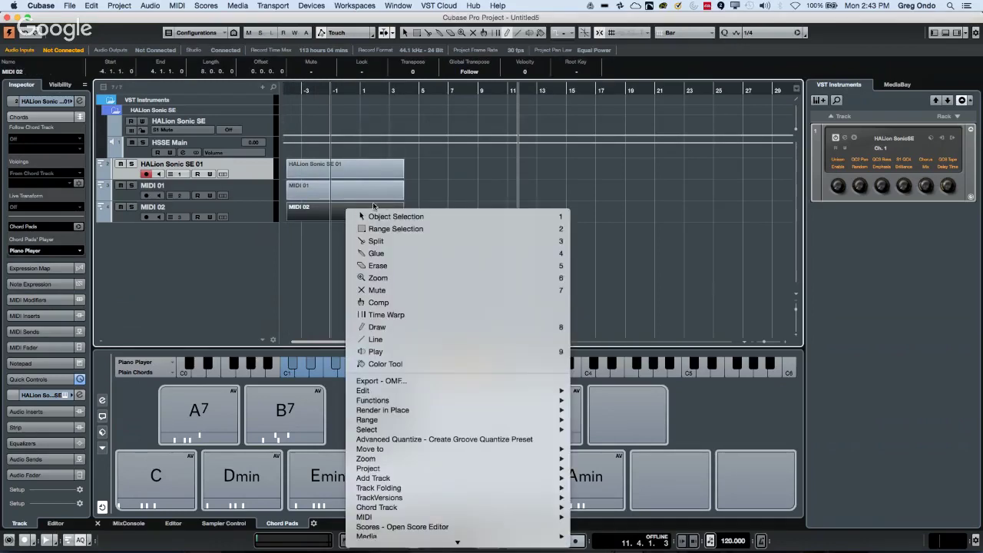
click(380, 211)
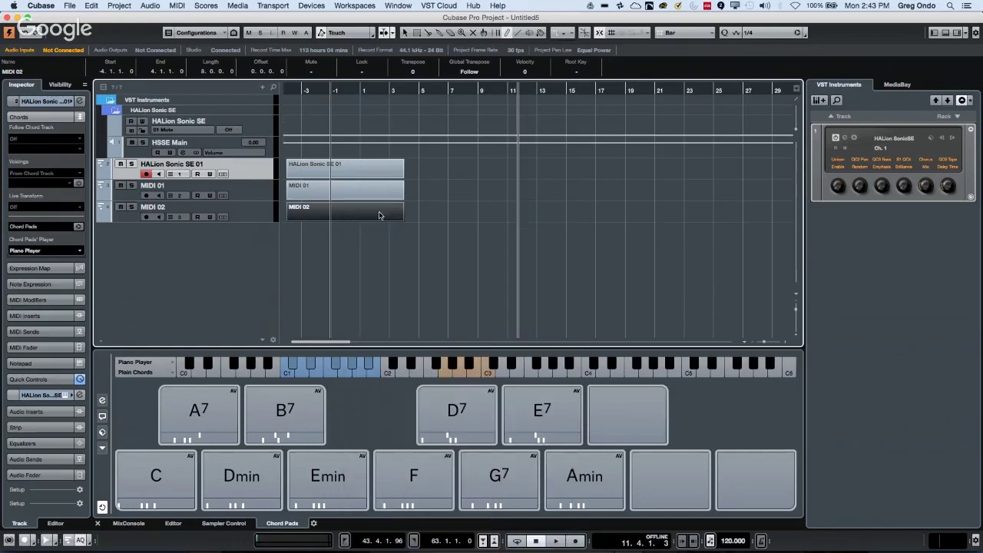
- Paint a freehand scatter of notes roughly between C2 and G4 in the HALion Sonic SE 01 part and close the Key Editor
double_click(333, 169)
right_click(215, 197)
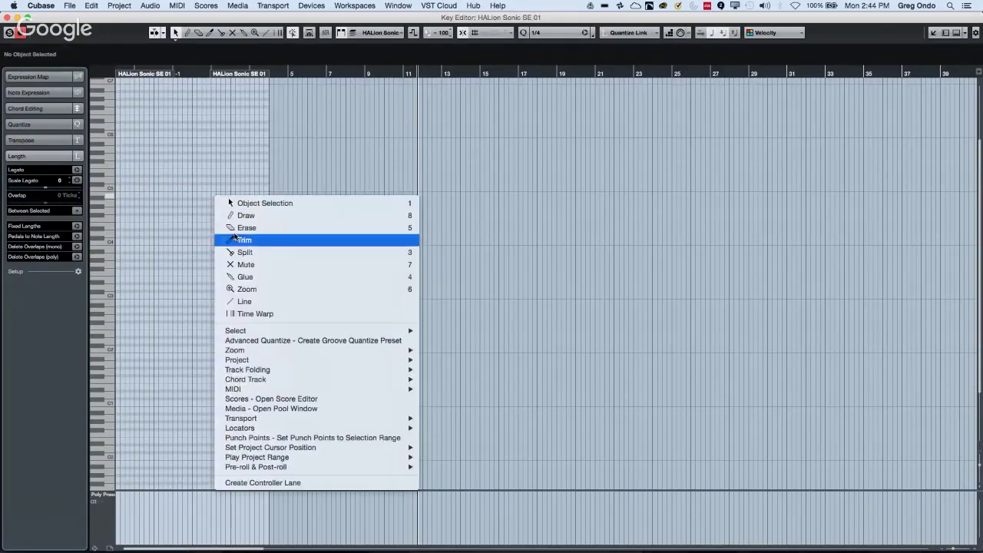
click(265, 304)
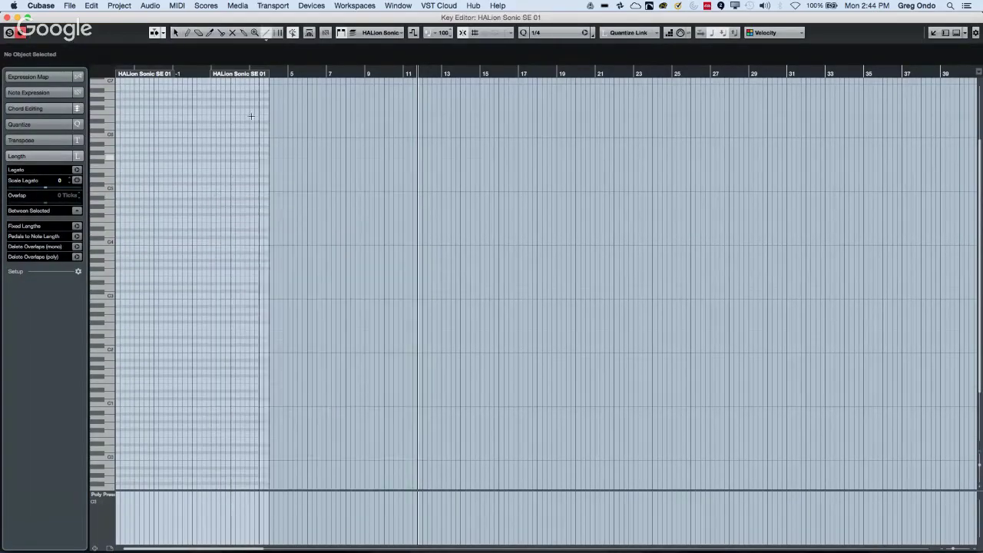
click(267, 33)
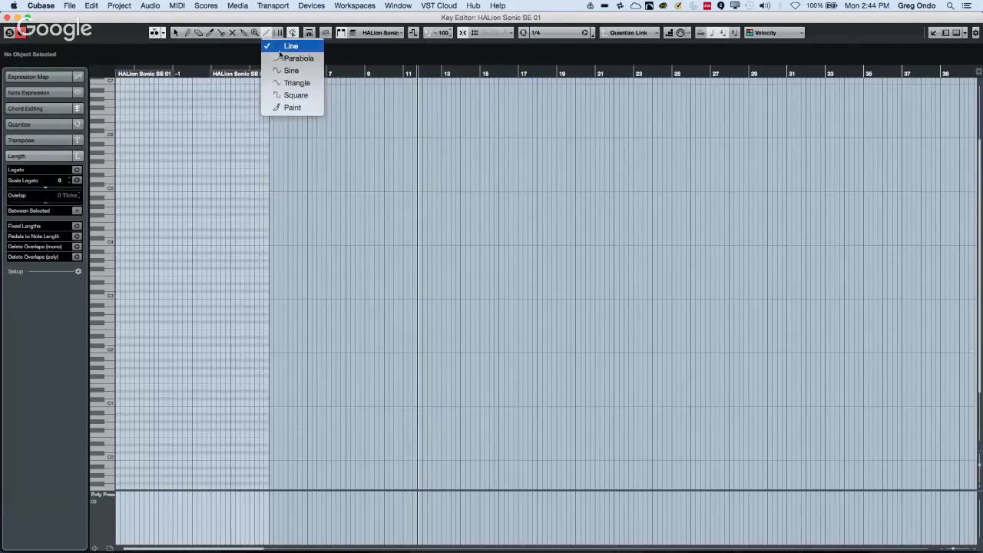
click(294, 108)
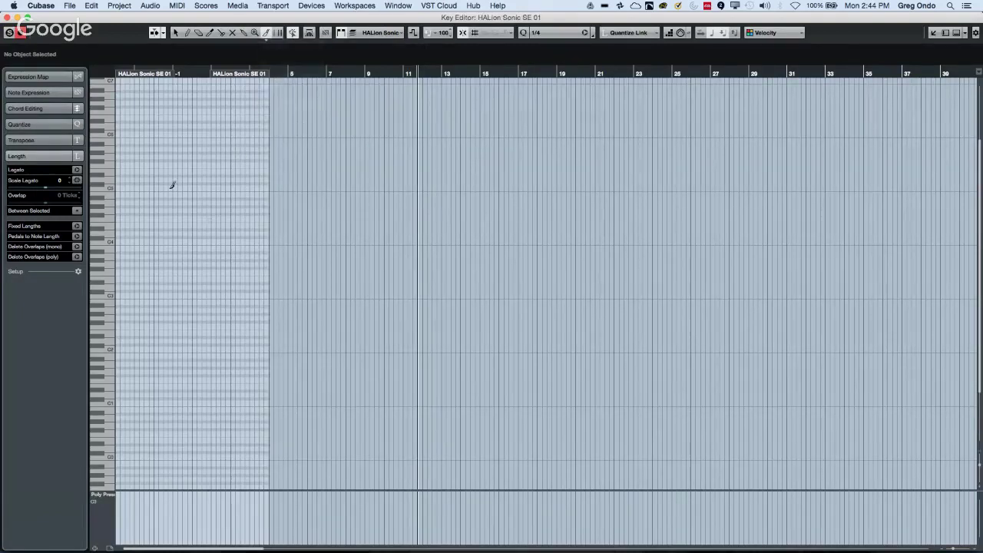
drag(152, 217, 198, 341)
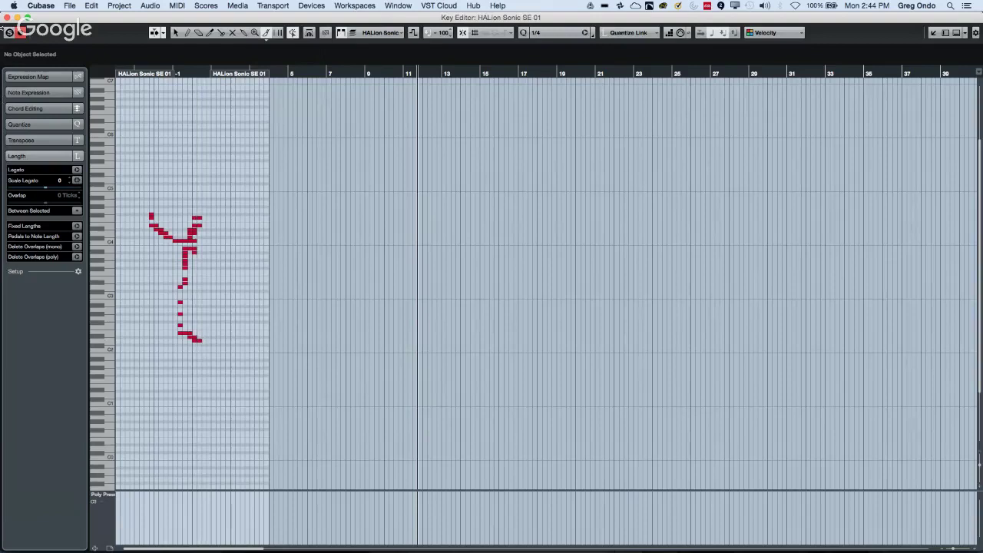
click(9, 17)
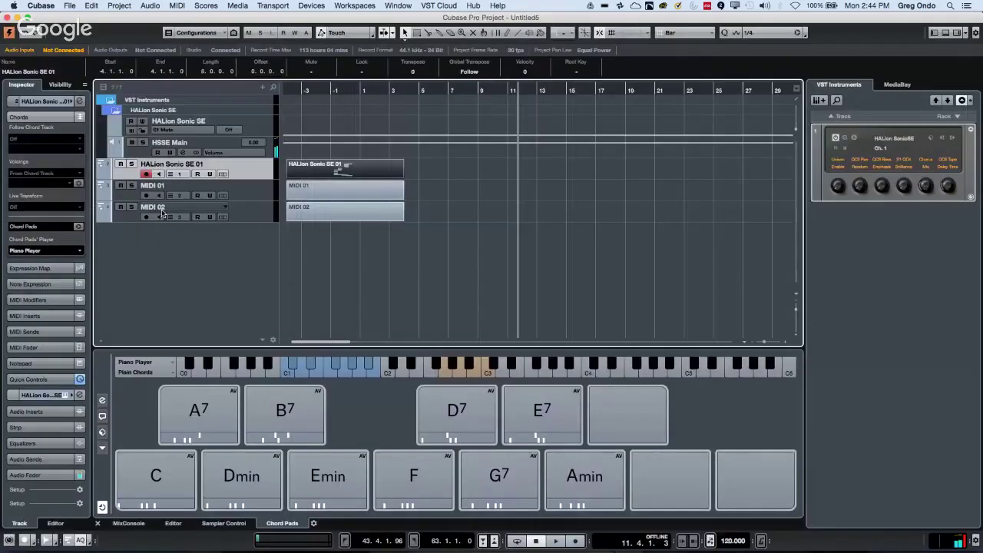
- Erase the empty parts on the MIDI 01 and MIDI 02 tracks
right_click(307, 192)
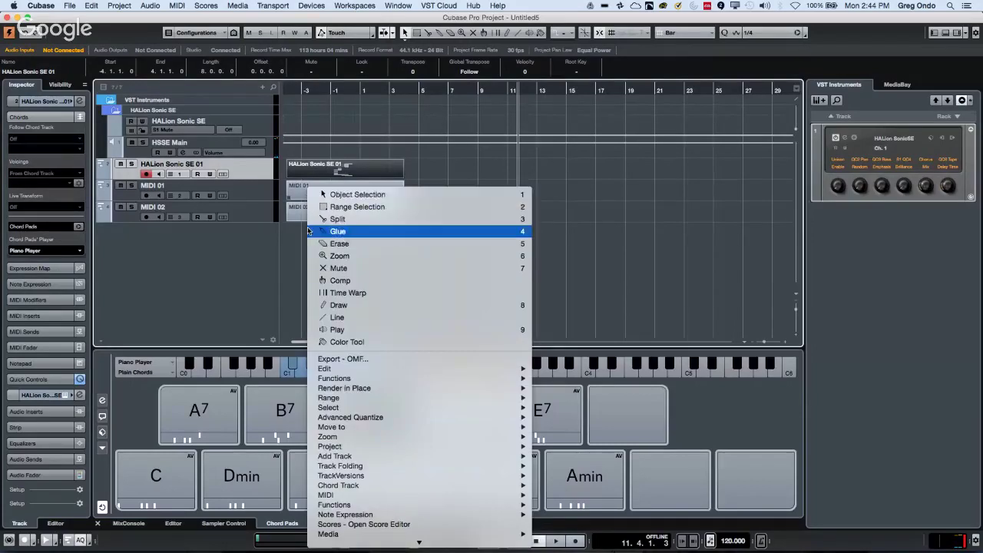
click(348, 244)
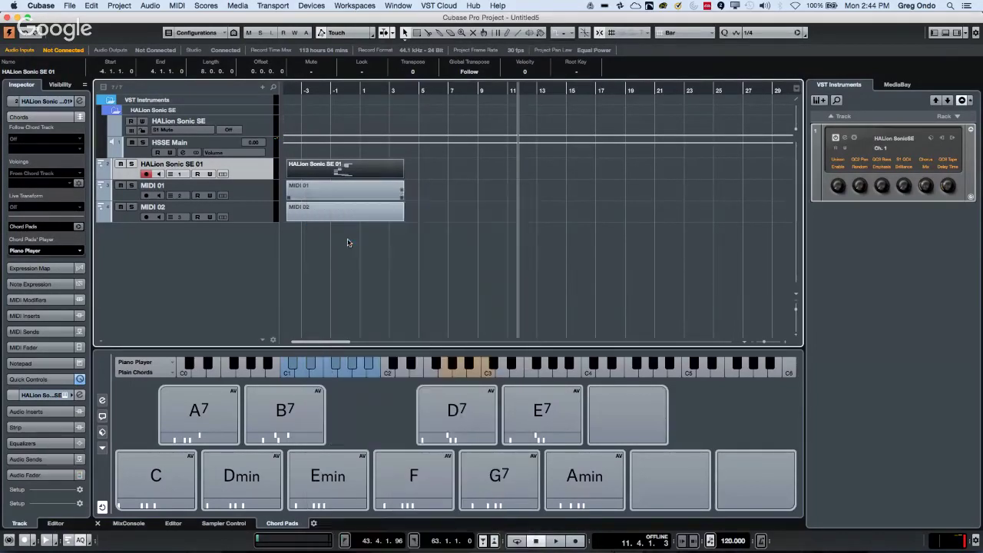
click(333, 192)
click(334, 212)
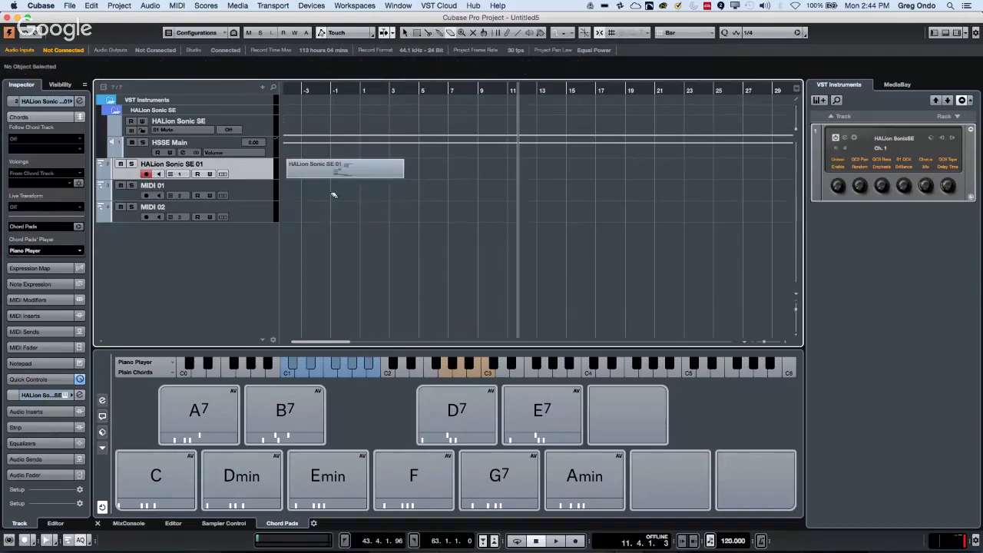
- Copy the HALion Sonic SE 01 part onto the MIDI 01 and MIDI 02 tracks at the same start position
right_click(334, 193)
click(337, 194)
drag(336, 176, 322, 210)
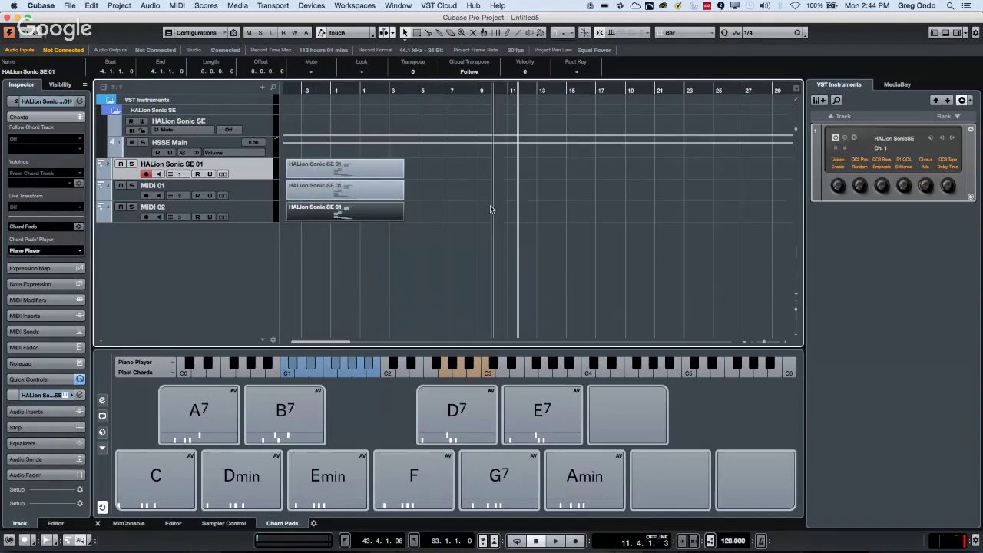
- Open the HALion Sonic SE instrument and activate its additional outputs HSSE Out 2 and HSSE Out 3
click(845, 137)
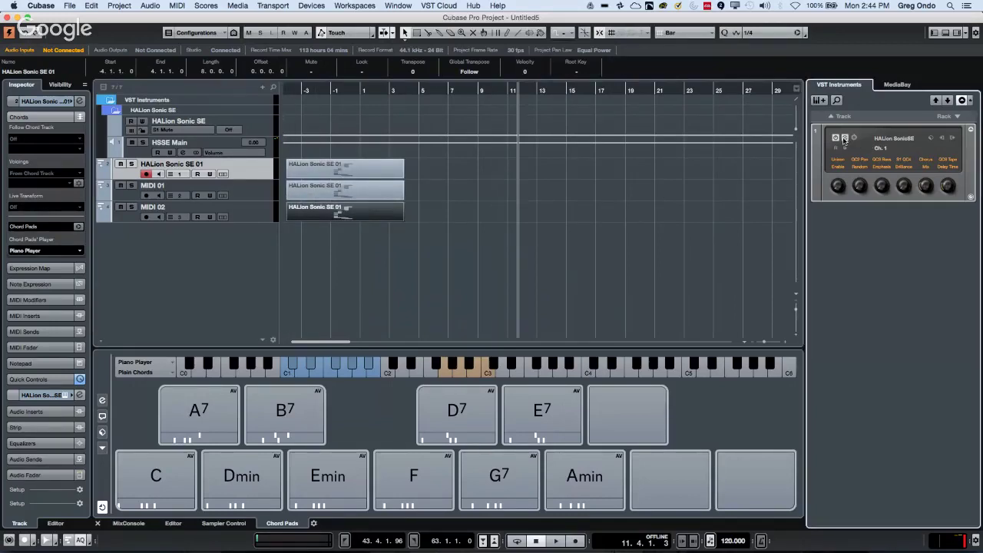
click(955, 140)
click(850, 168)
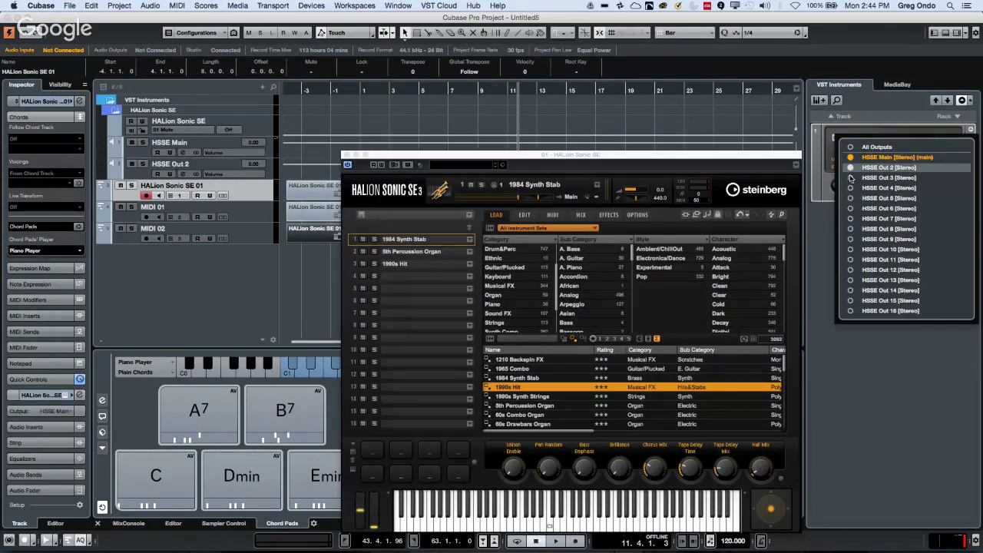
click(850, 177)
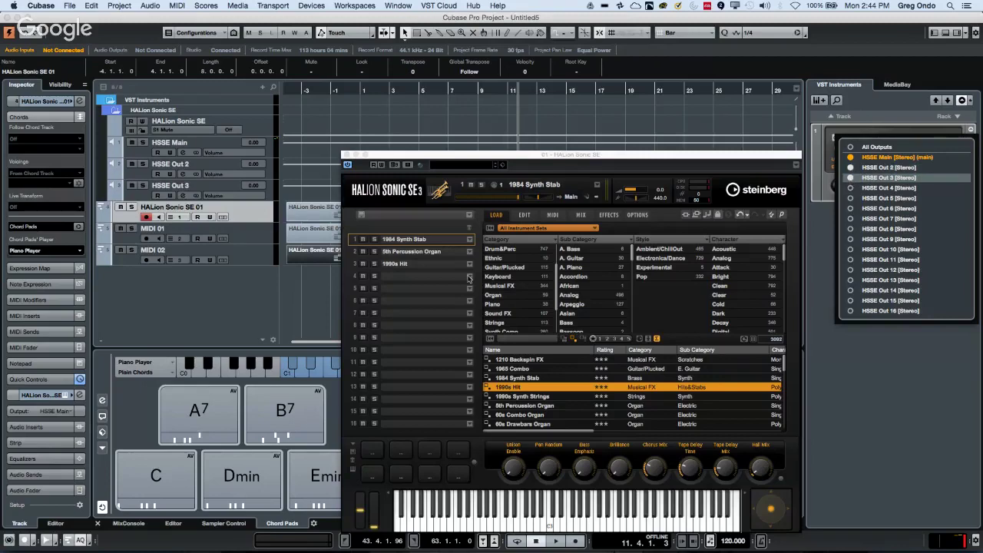
- Route 5th Percussion Organ to Out 2 and 1990s Hit to Out 4 in HALion Sonic SE's mixer, and close the instrument window
click(524, 215)
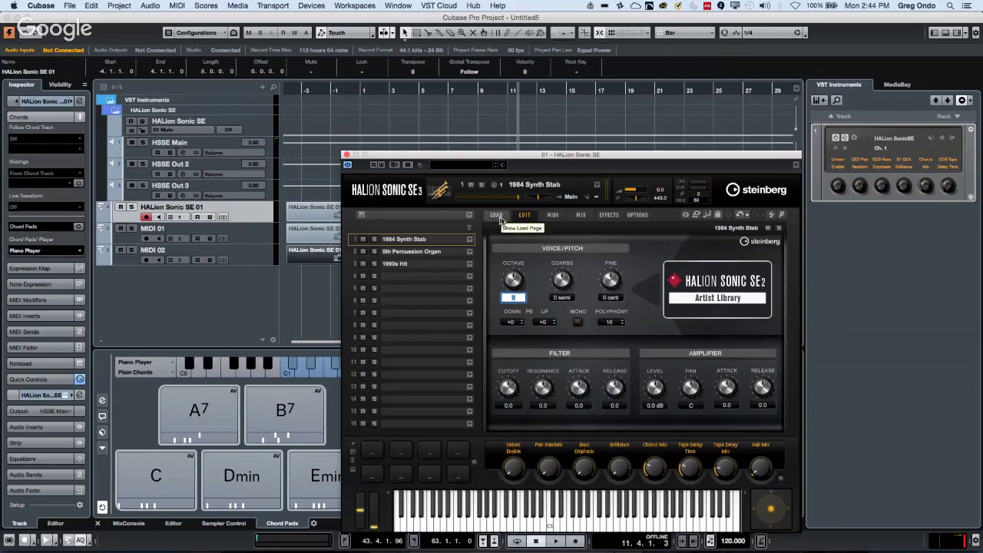
click(498, 215)
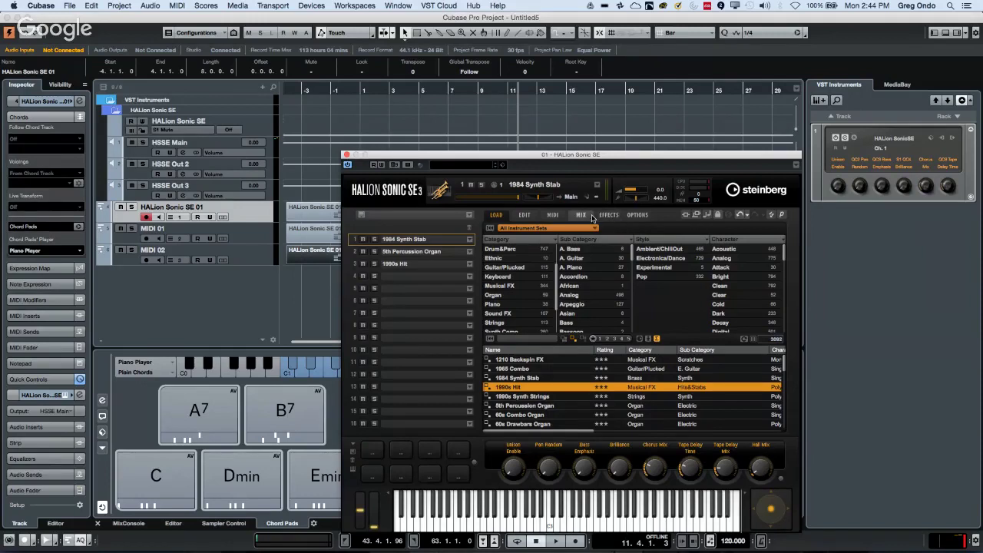
click(584, 215)
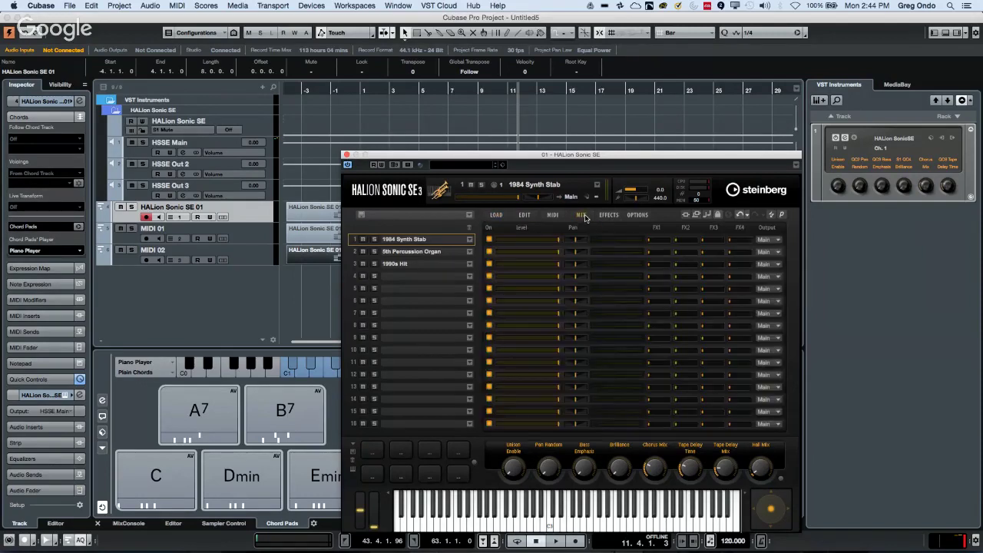
click(778, 253)
click(777, 262)
click(776, 264)
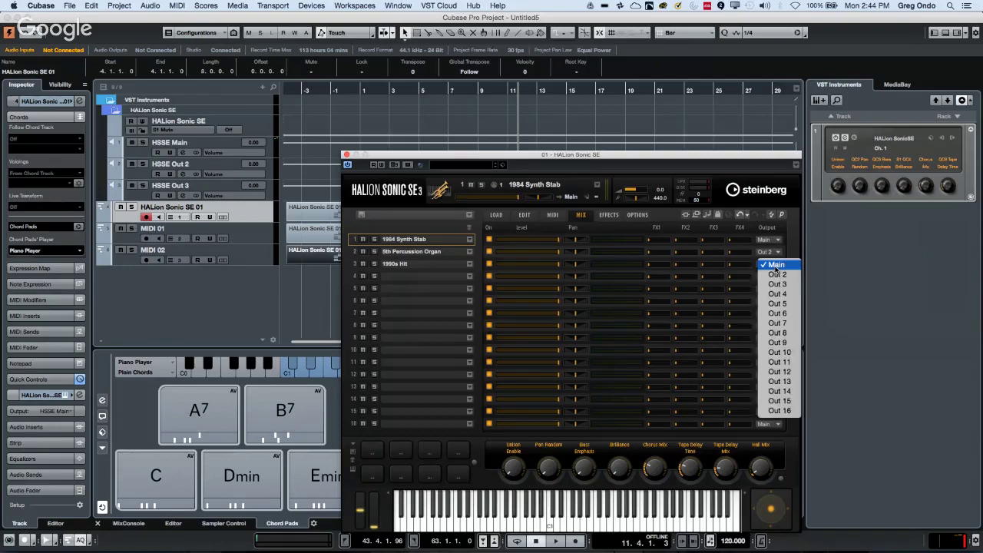
click(777, 294)
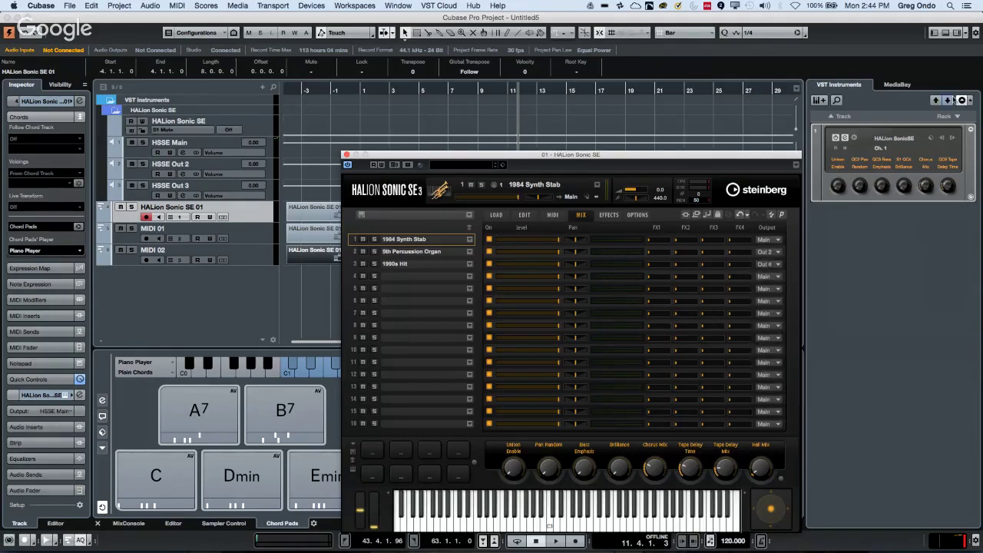
click(954, 139)
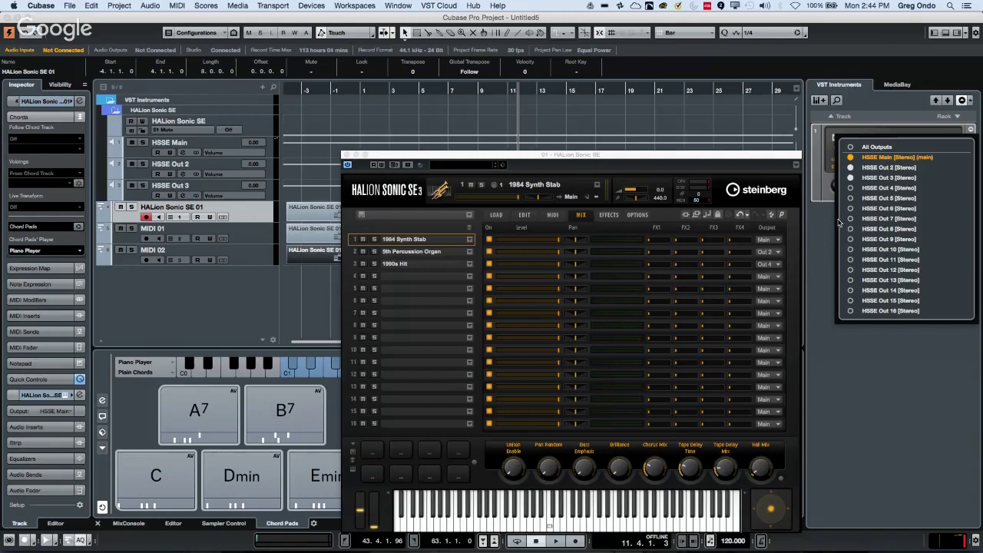
click(824, 225)
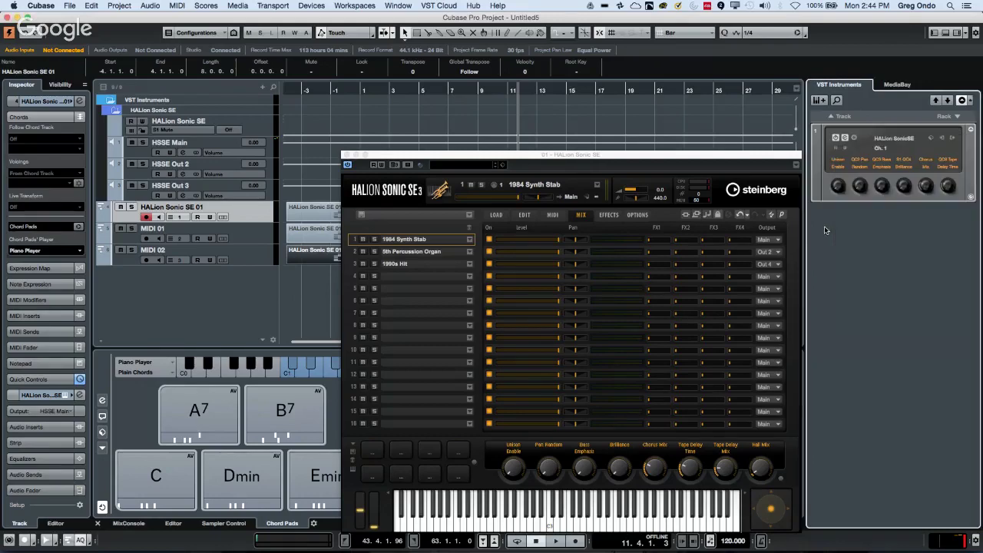
click(346, 156)
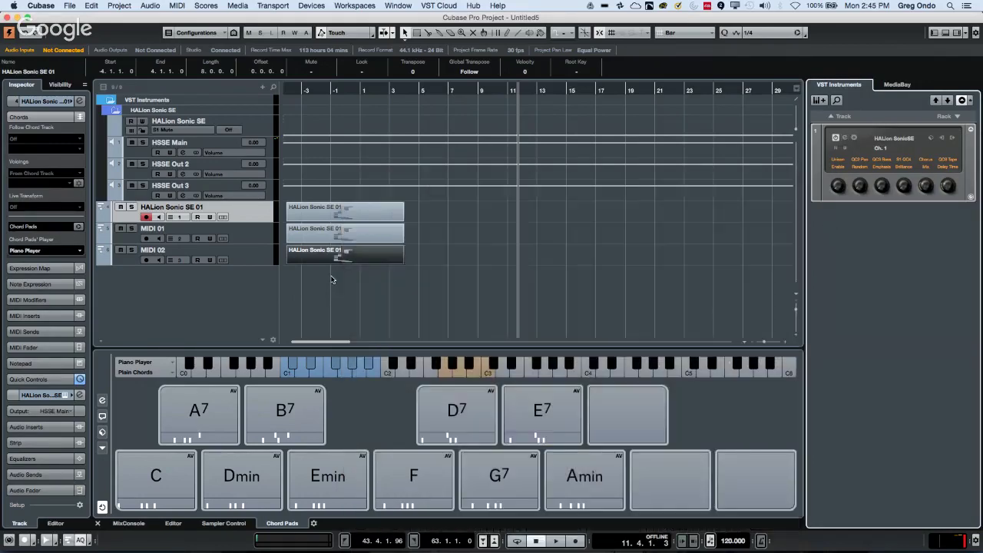
- Render the three MIDI parts in place as separate events using Complete Signal Path, muting the source events
click(335, 280)
right_click(352, 209)
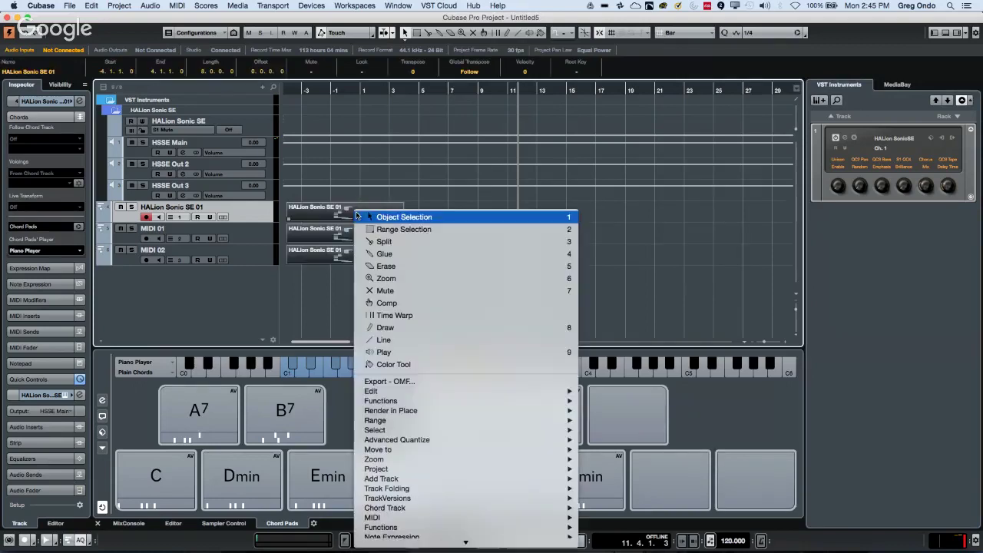
mouse_move(403, 431)
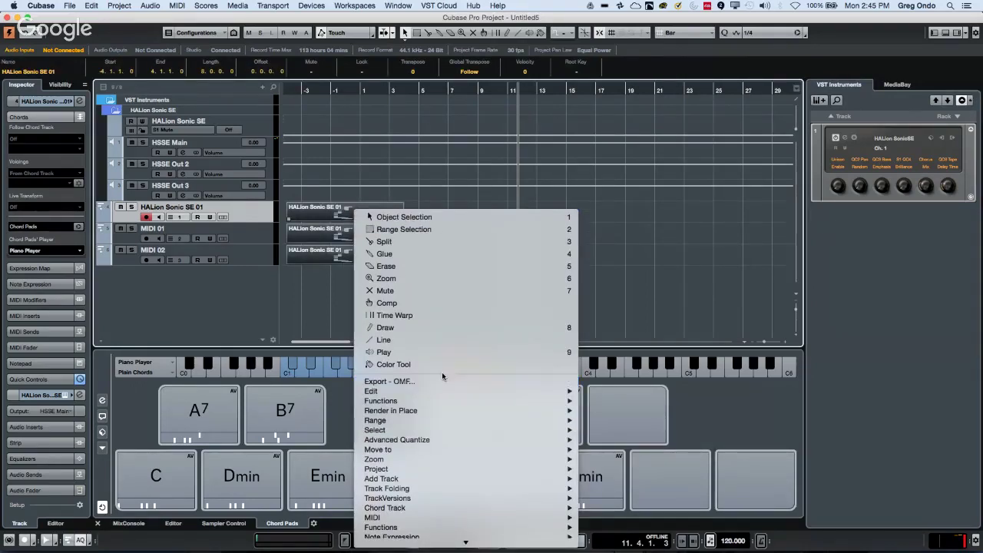
mouse_move(476, 410)
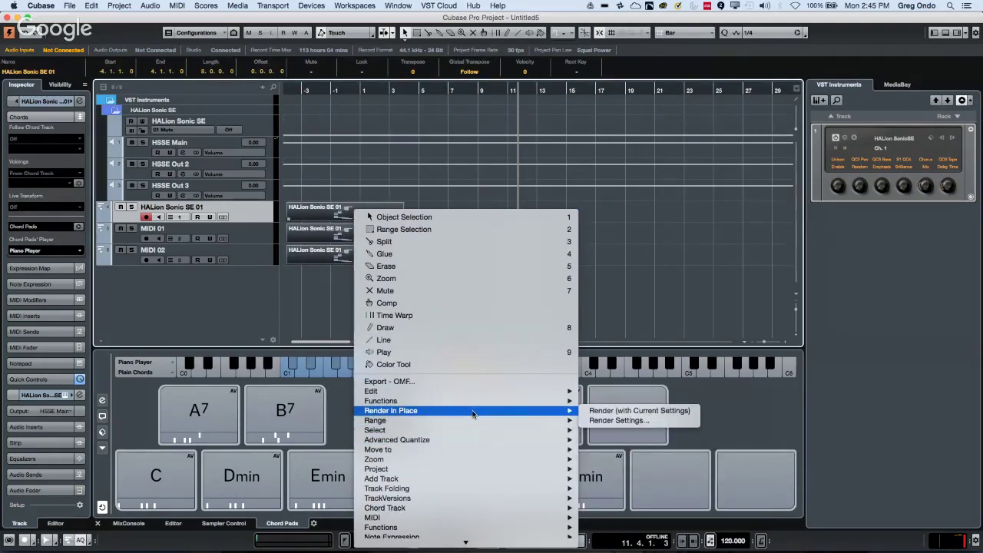
click(618, 420)
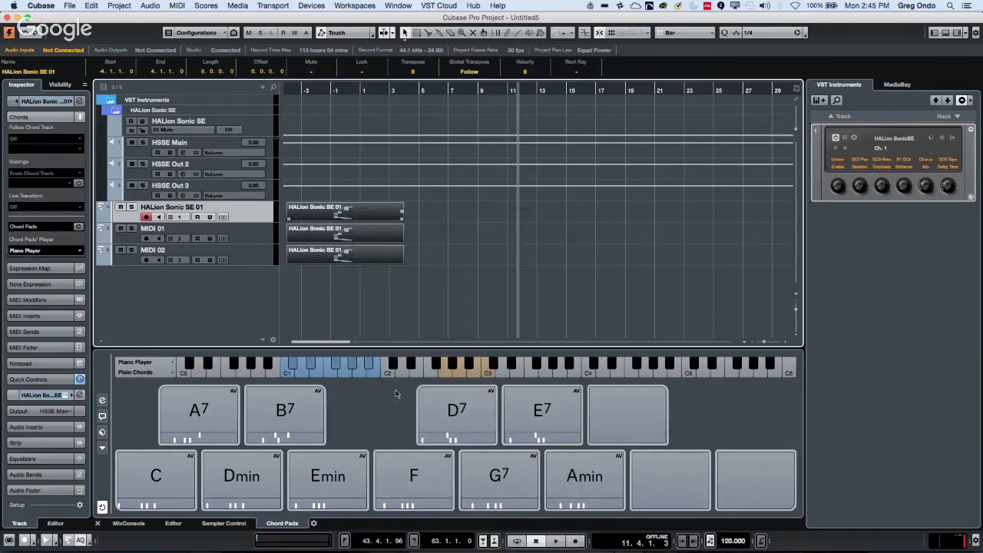
click(425, 155)
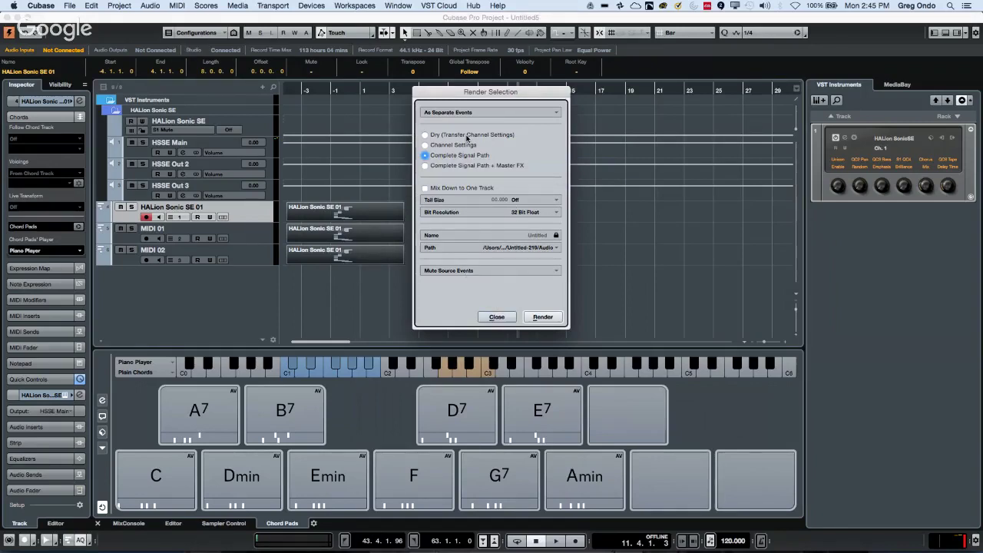
click(550, 319)
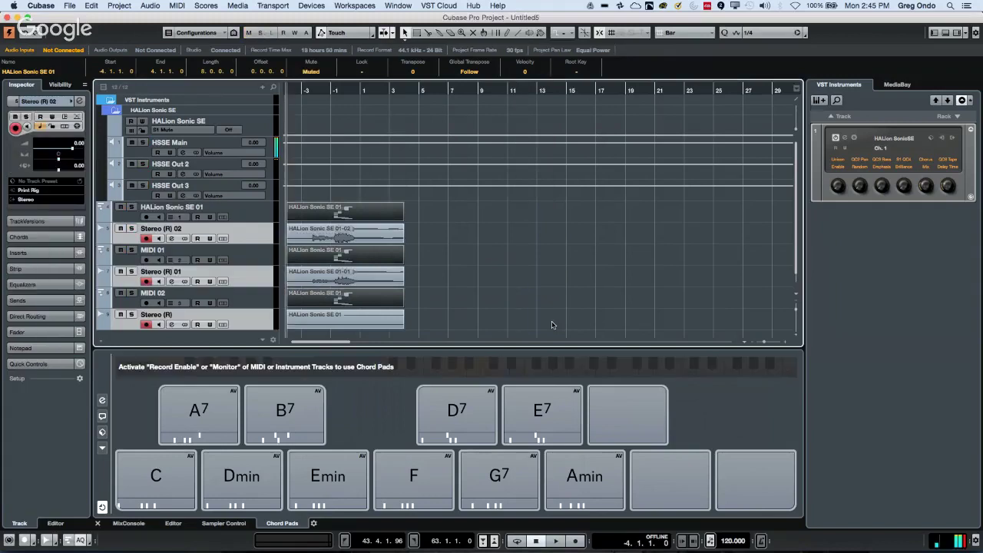
click(551, 325)
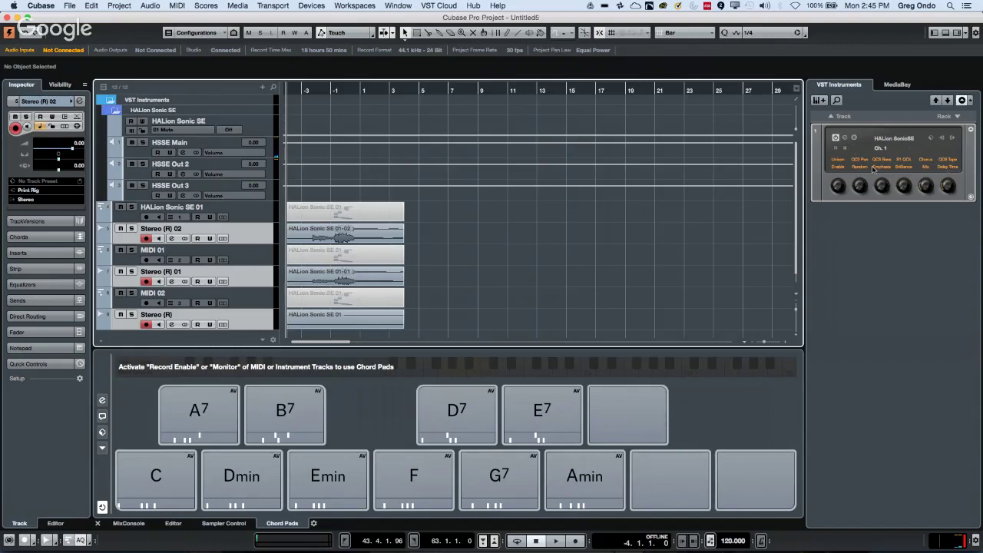
- Deactivate HSSE Out 3 and HSSE Out 2, then activate all outputs of HALion Sonic SE
click(953, 140)
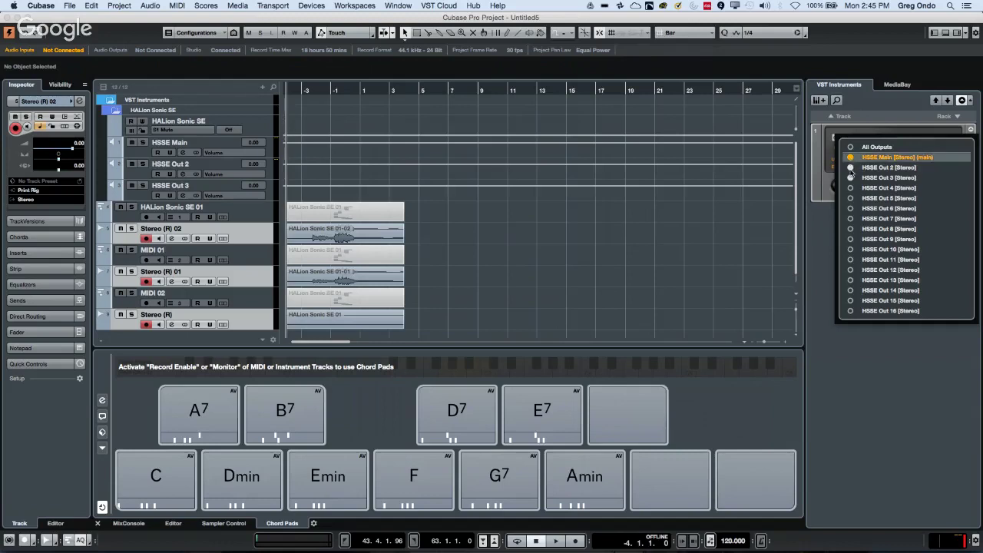
click(850, 179)
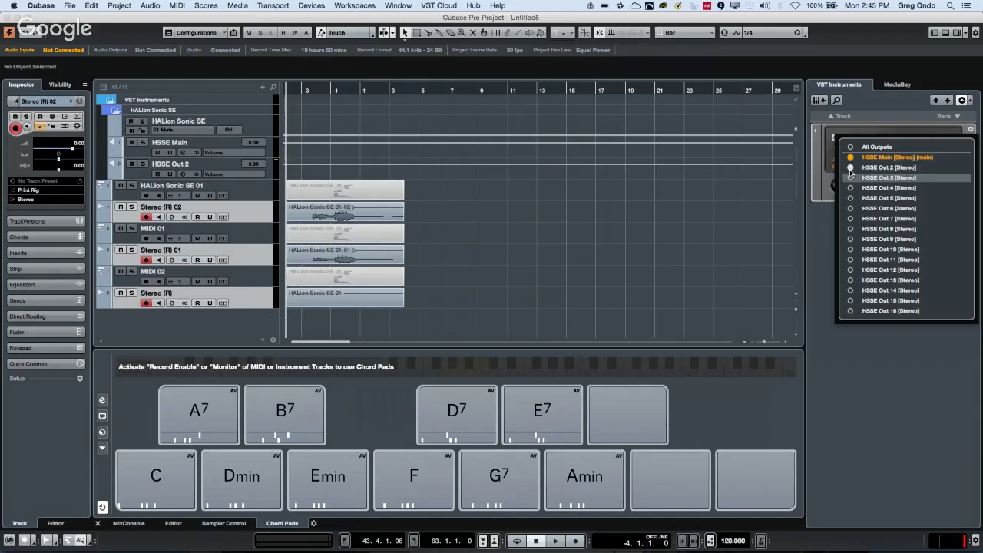
click(850, 167)
click(850, 147)
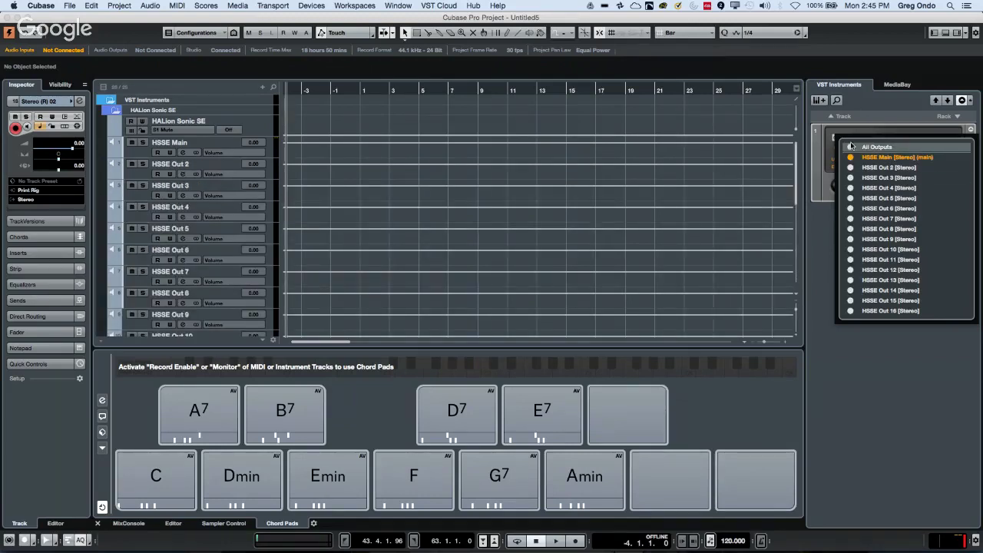
- Try twice to deactivate all additional HALion Sonic SE outputs, cancelling the request each time
click(850, 148)
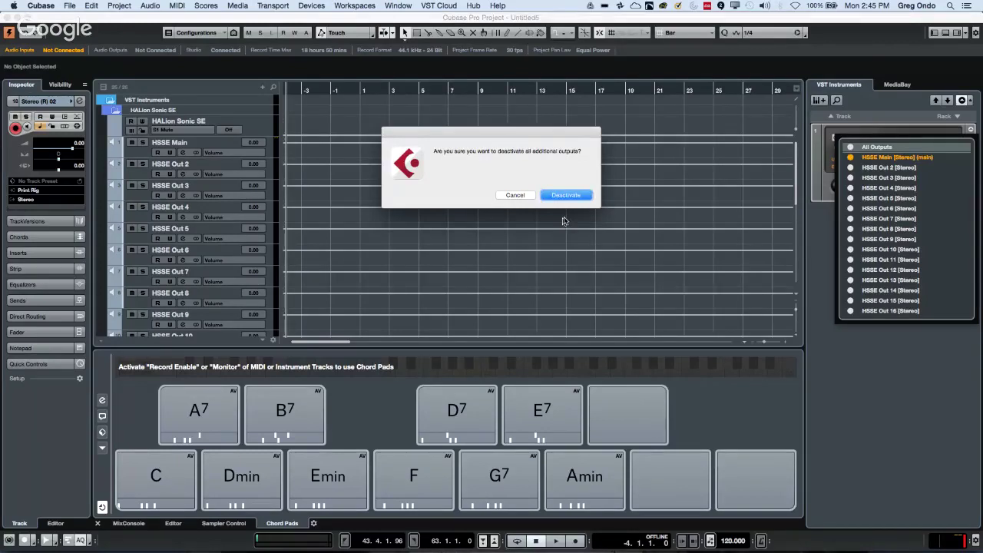
click(516, 195)
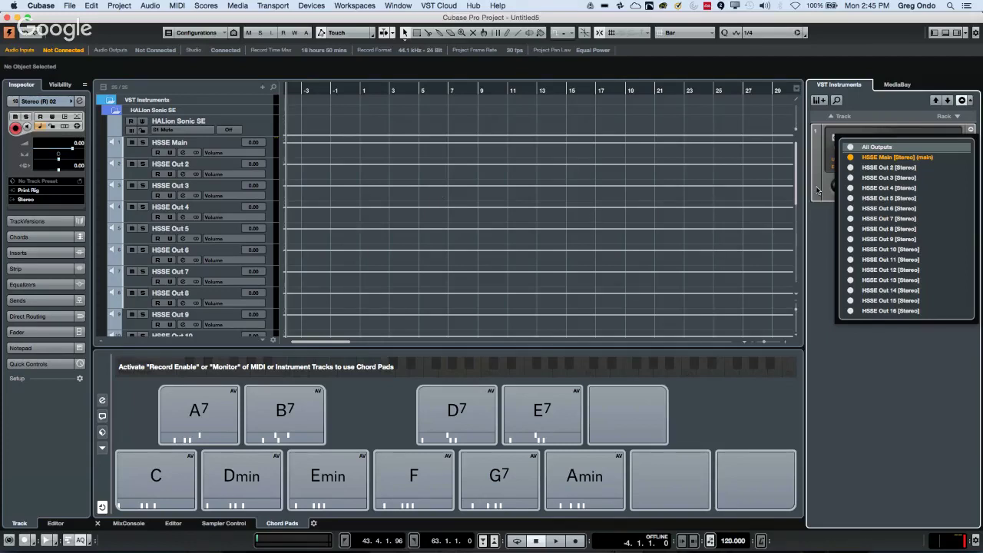
click(849, 152)
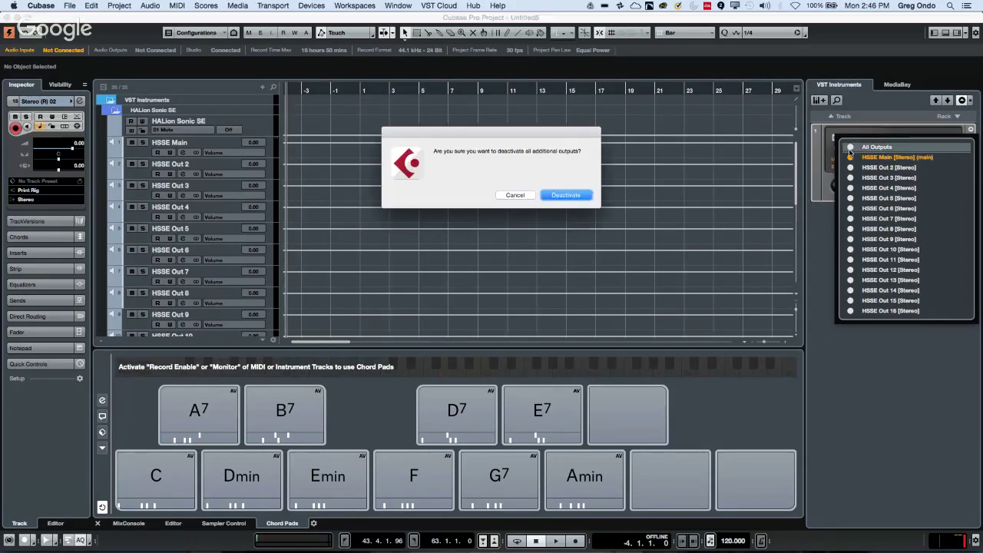
click(517, 196)
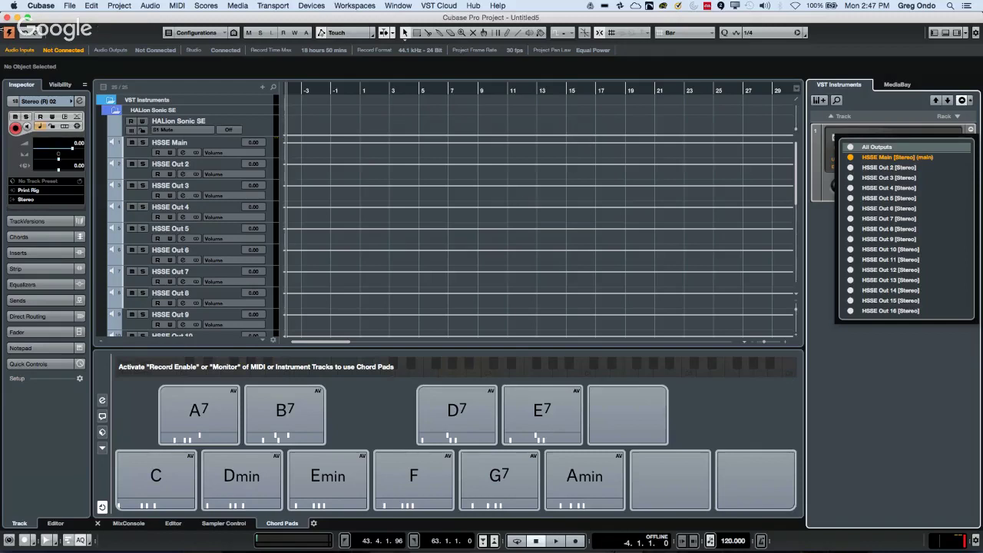
- Open the recent project UNINVITED G ONDO c9.cpr and activate it
click(69, 6)
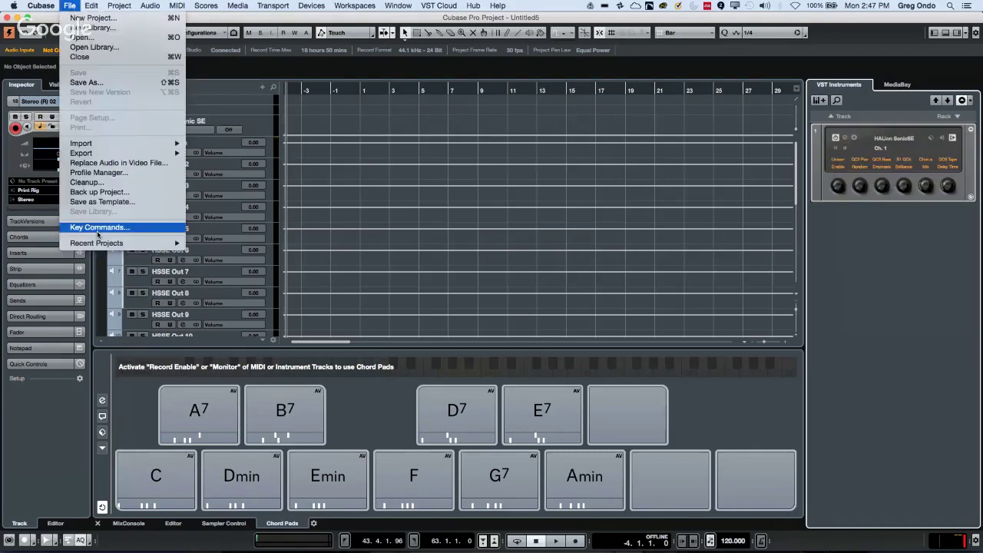
mouse_move(104, 244)
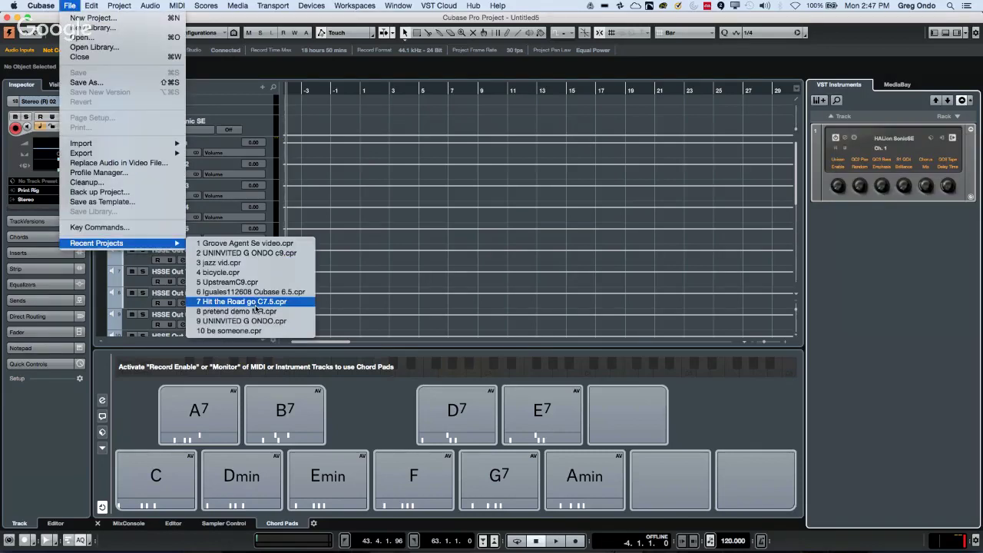
click(291, 253)
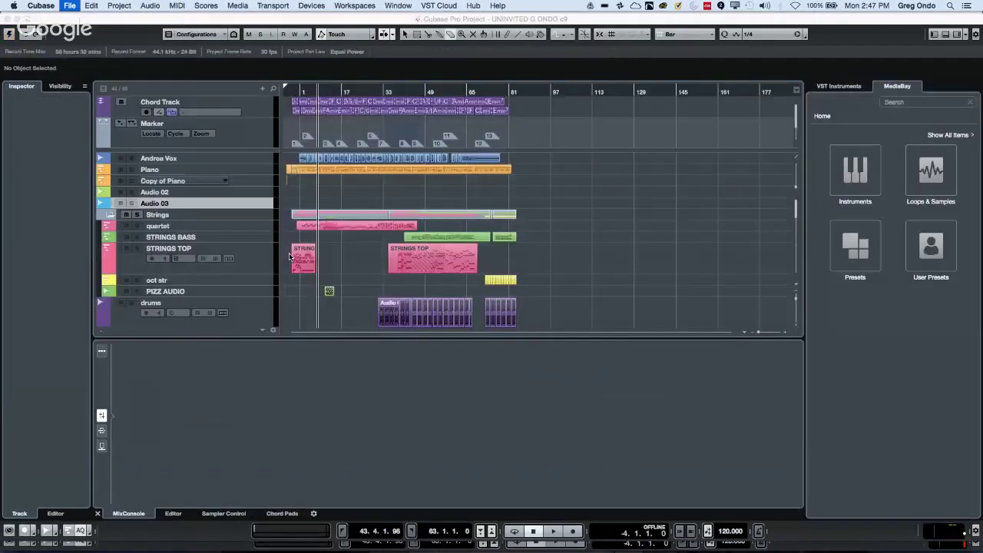
click(9, 35)
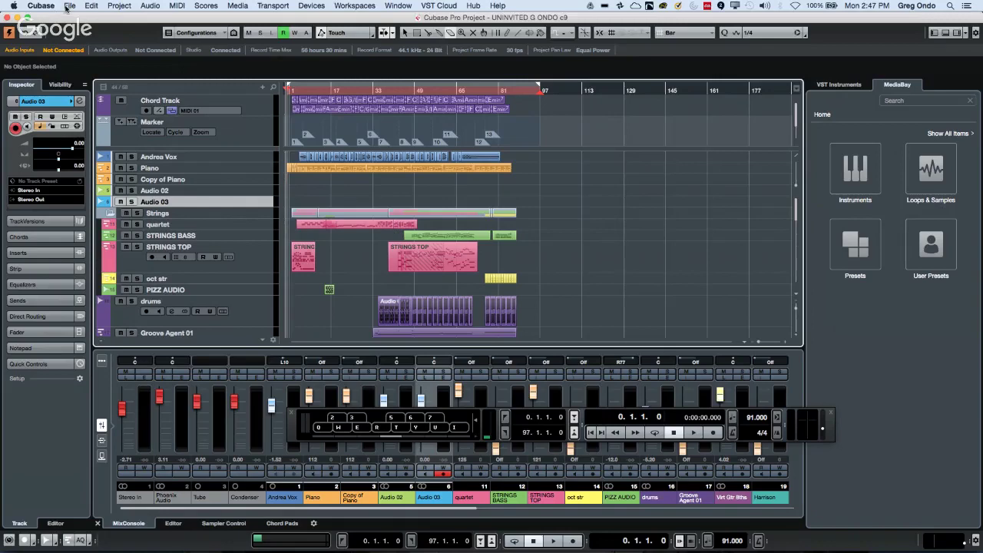
- Revert the UNINVITED G ONDO c9 project to its previously saved version
click(40, 5)
mouse_move(69, 6)
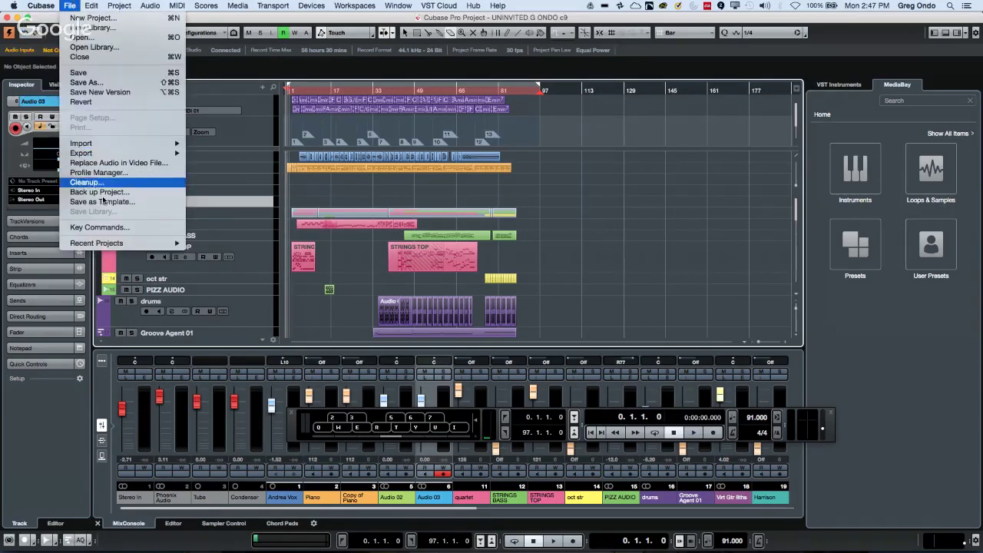
click(110, 102)
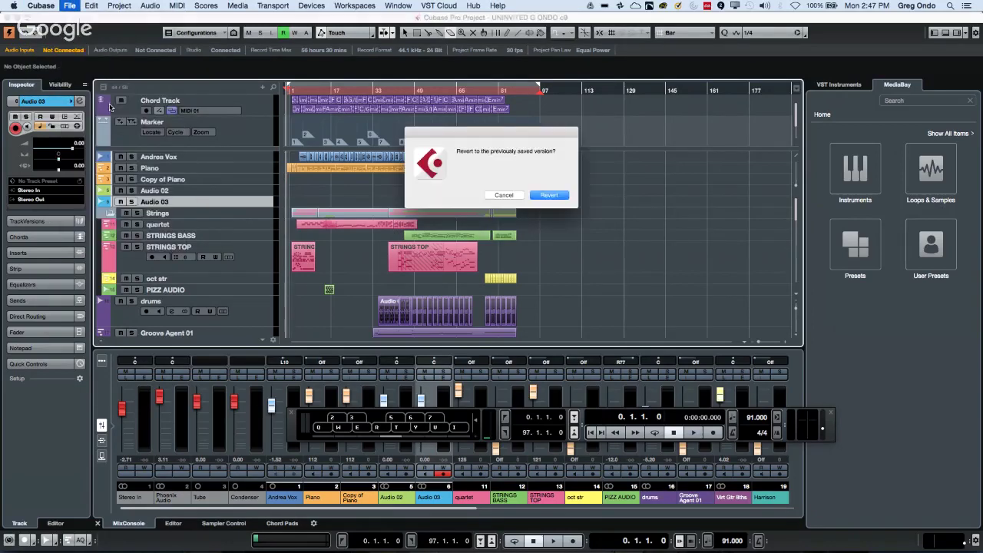
click(548, 195)
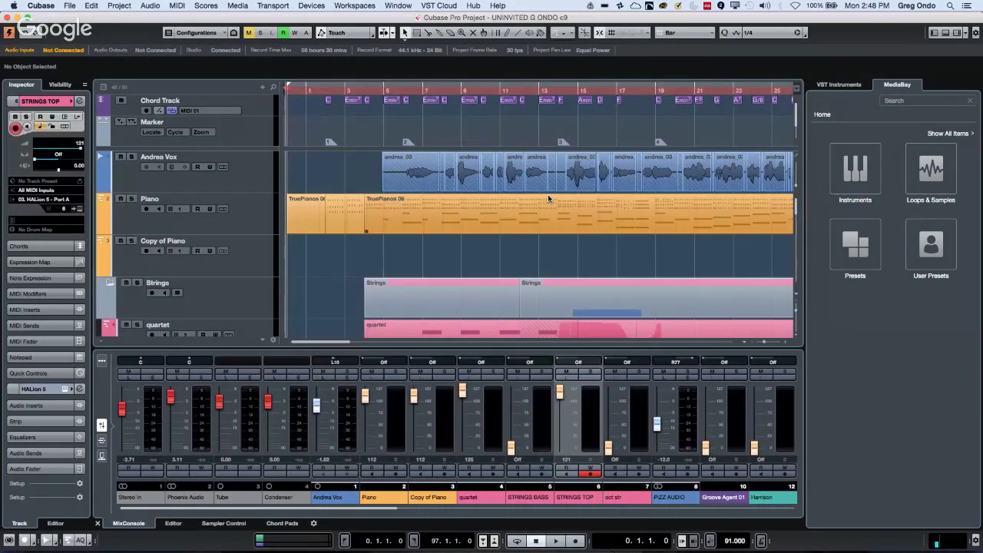
- Display the chord pads in the lower zone and look through their functions, including Assign Pads from Chord Track, without applying any
click(333, 201)
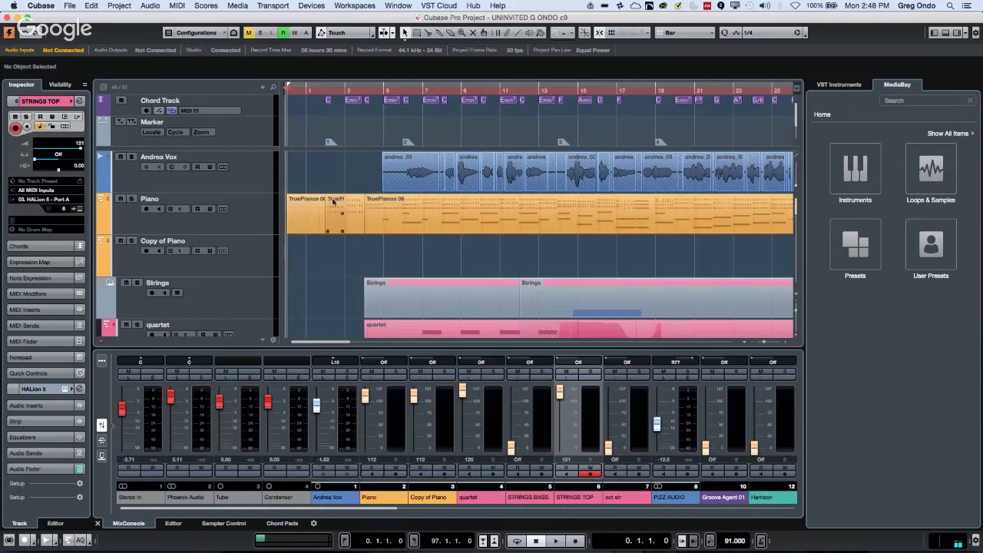
scroll(305, 244, down, 4)
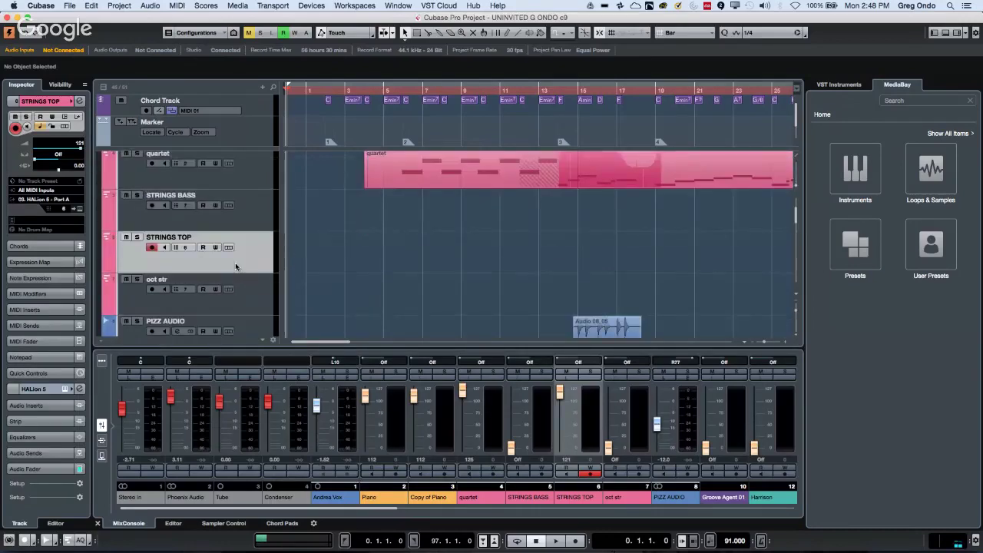
click(282, 523)
scroll(422, 263, up, 2)
scroll(422, 263, up, 3)
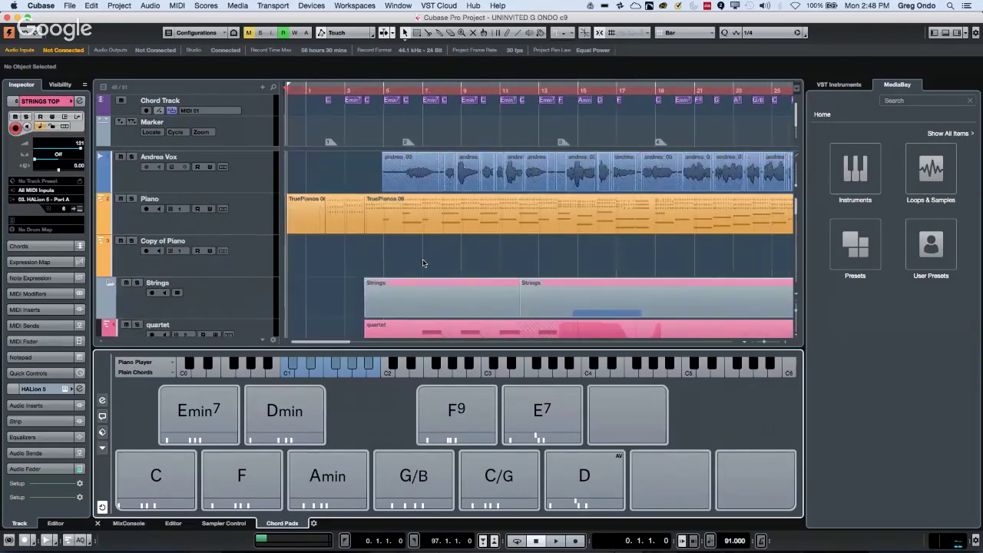
scroll(422, 262, down, 1)
scroll(420, 241, up, 1)
scroll(420, 240, right, 5)
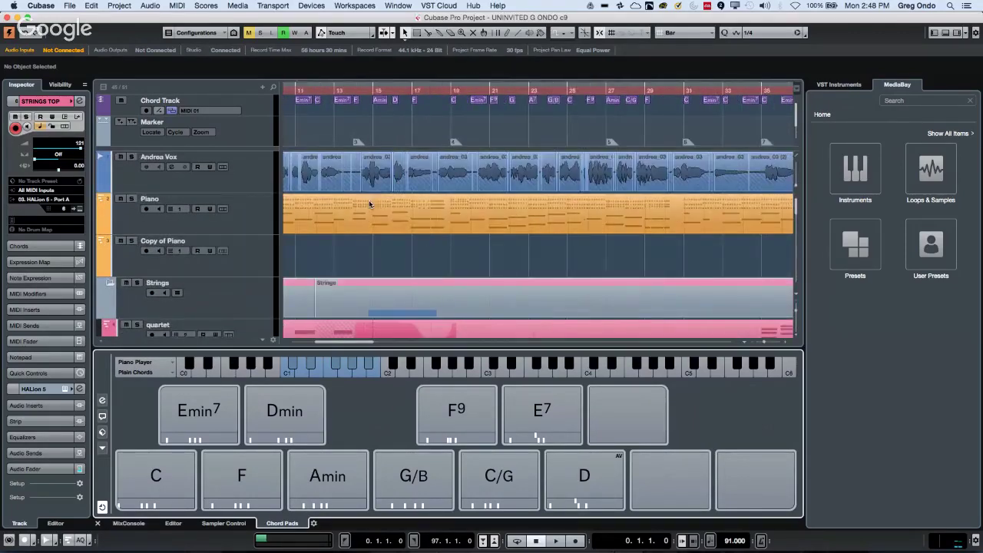
click(102, 448)
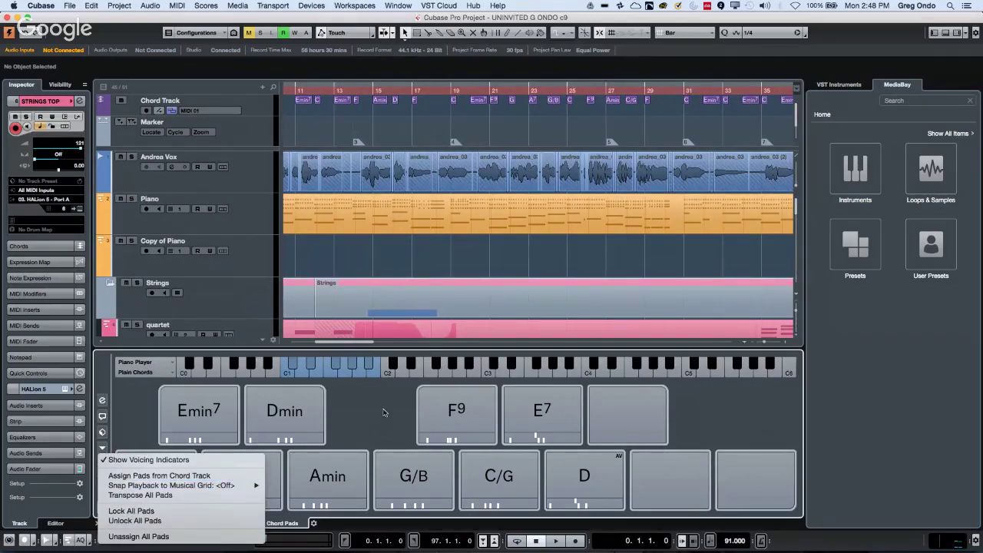
click(319, 89)
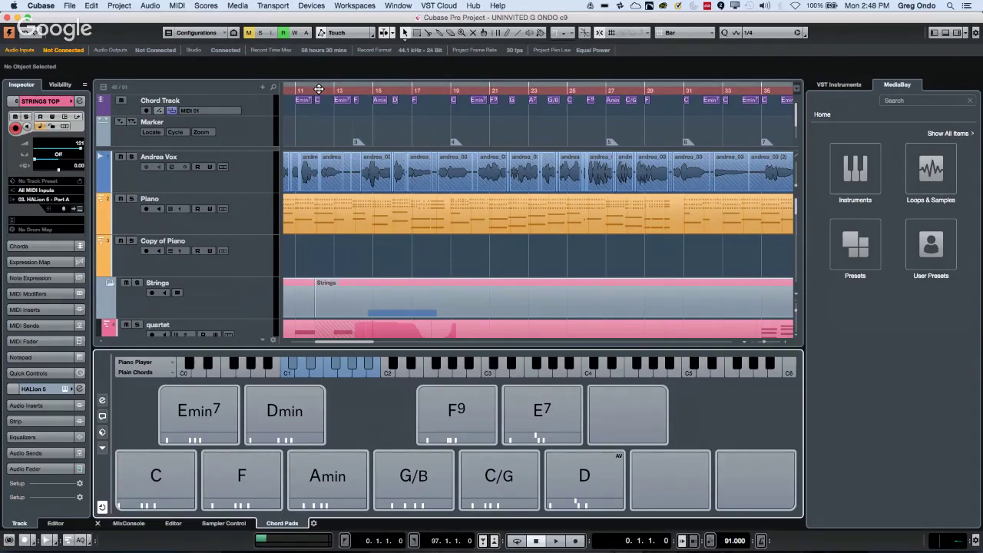
- Place the project cursor at bar 123, past the existing events, and show the floating Transport panel
click(313, 86)
drag(312, 86, 310, 42)
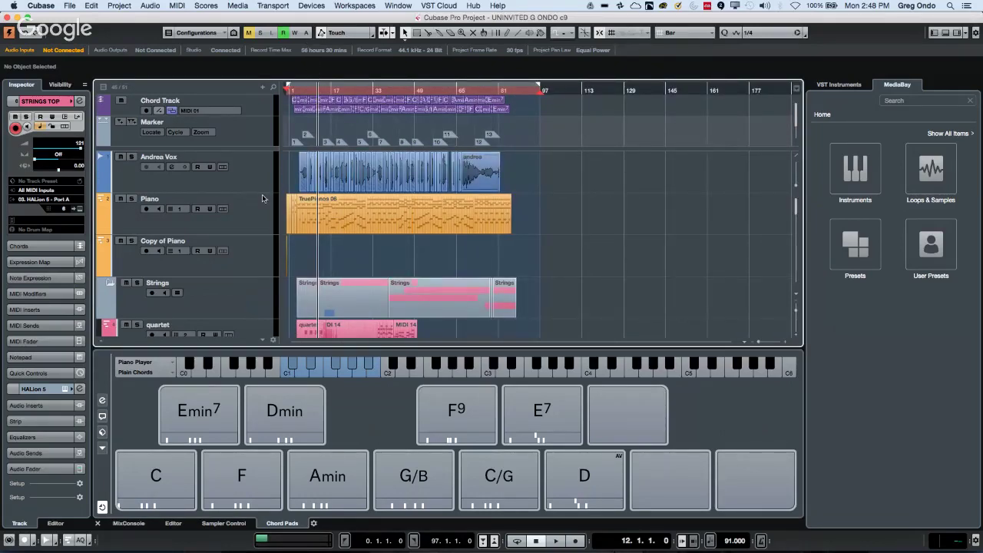
scroll(263, 198, down, 3)
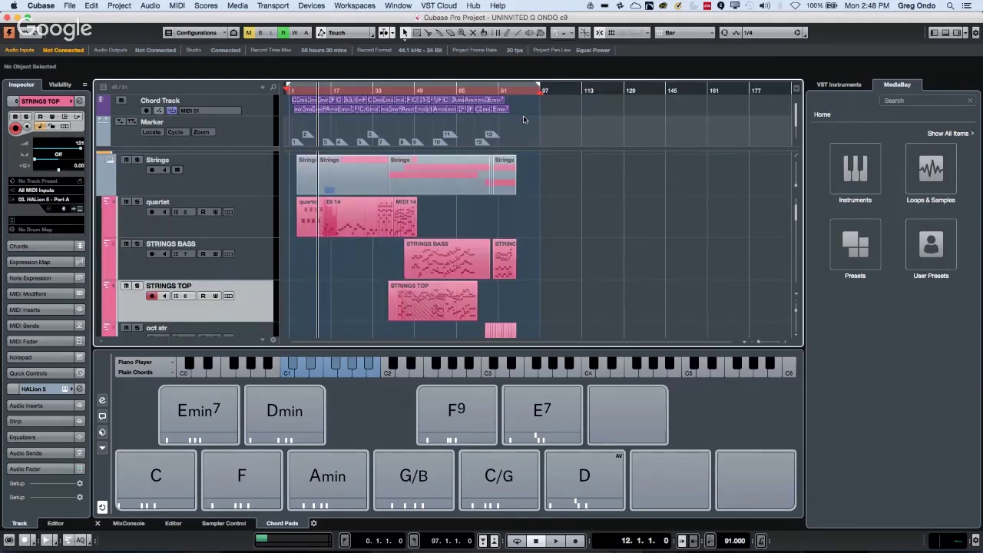
click(606, 90)
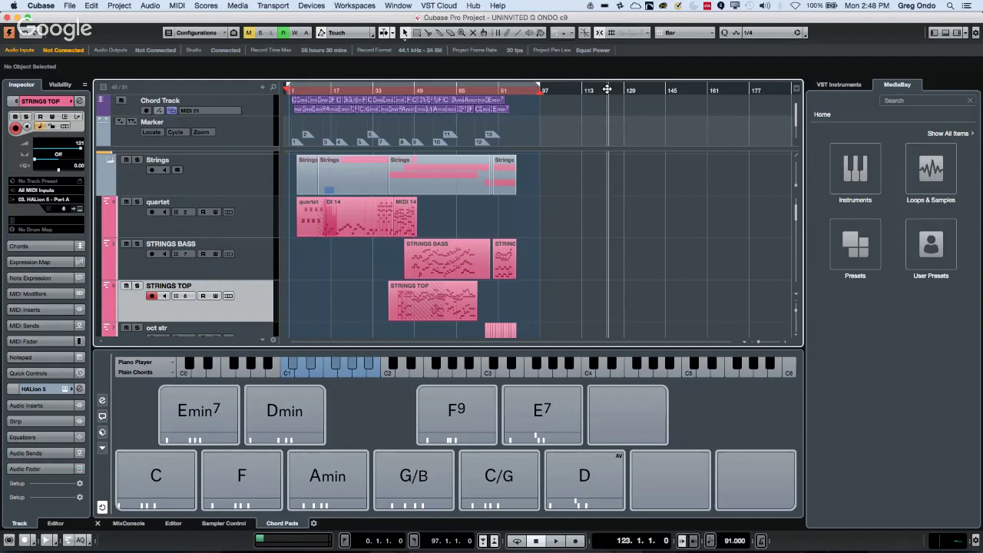
key(F2)
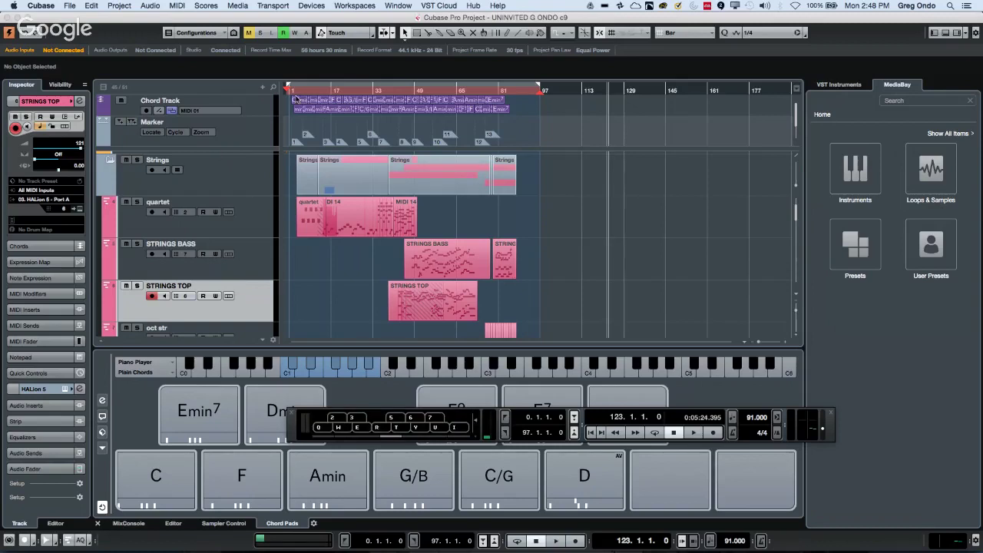
- Try a short recording from the project start with STRINGS TOP and the Chord Track armed, and stop it
click(247, 79)
key(Home)
key(KP_Multiply)
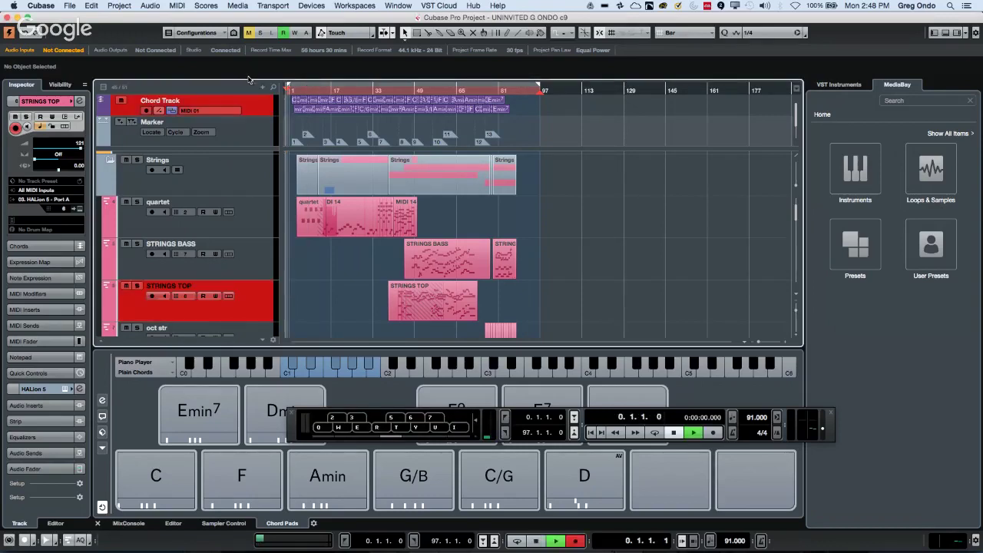
key(space)
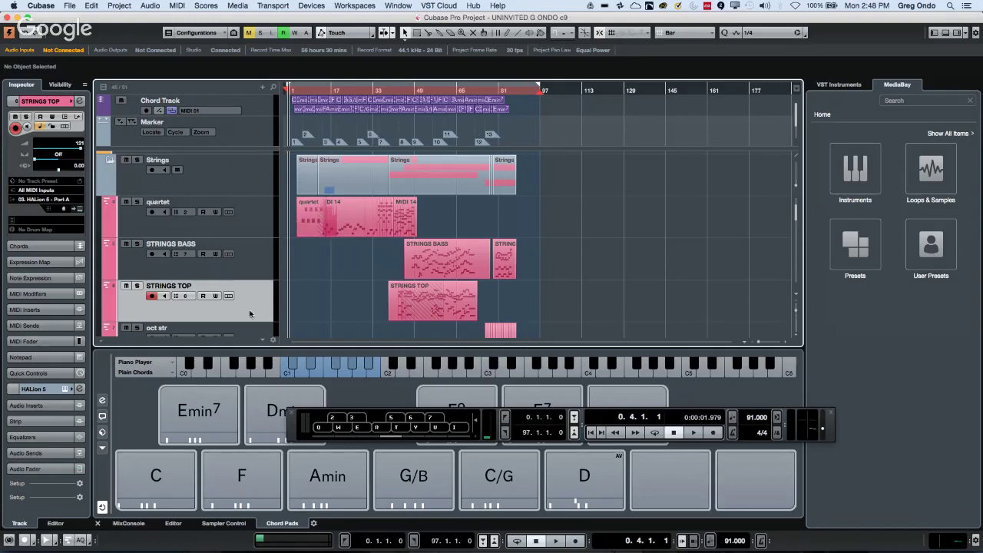
- Switch the on-screen virtual keyboard to the piano layout and audition the C and F chord pads with it
mouse_move(463, 481)
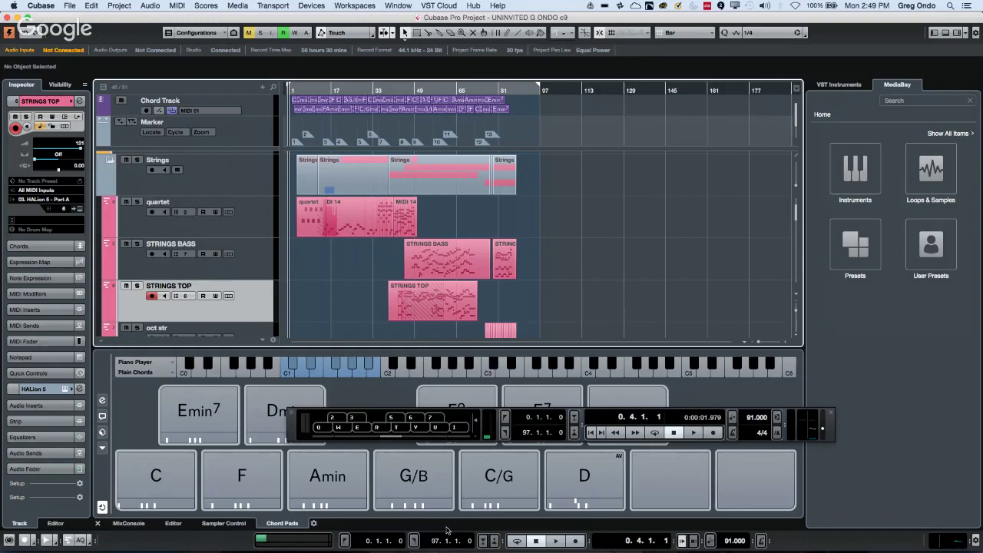
click(476, 436)
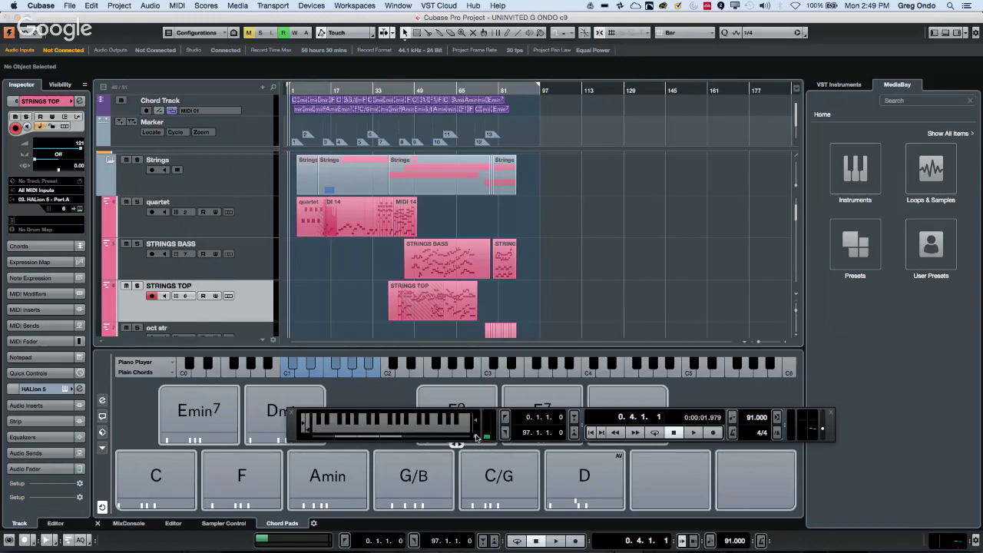
key(z)
key(z)
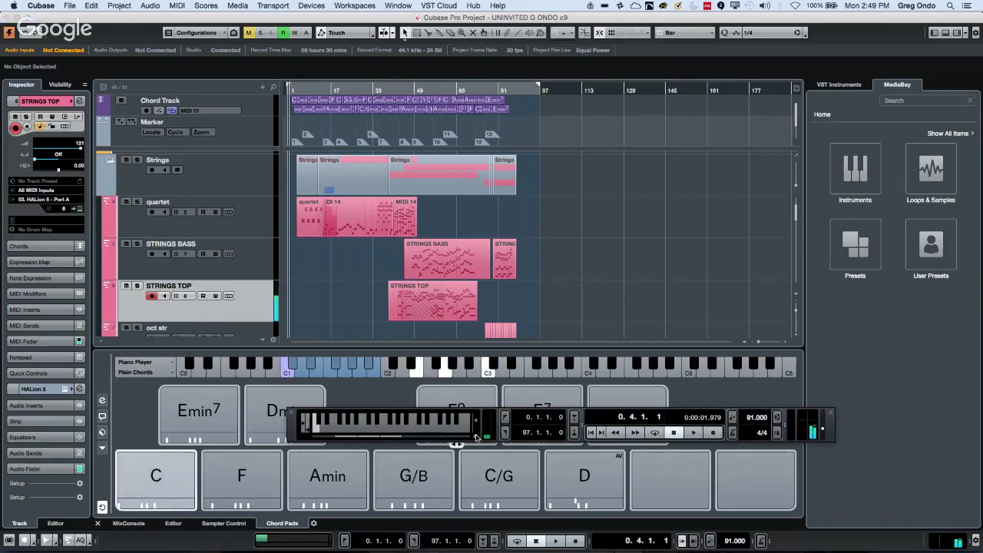
key(s)
key(z)
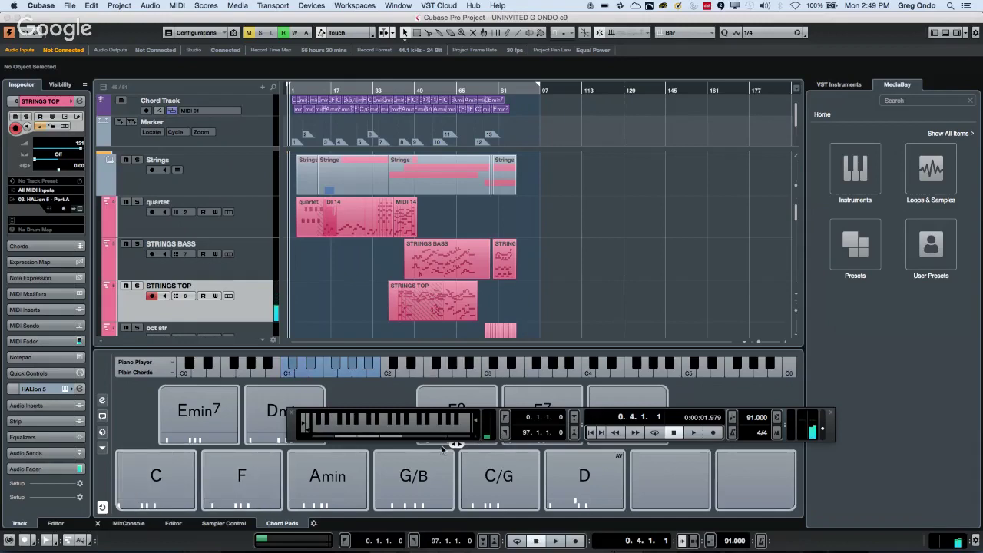
key(s)
key(z)
click(155, 477)
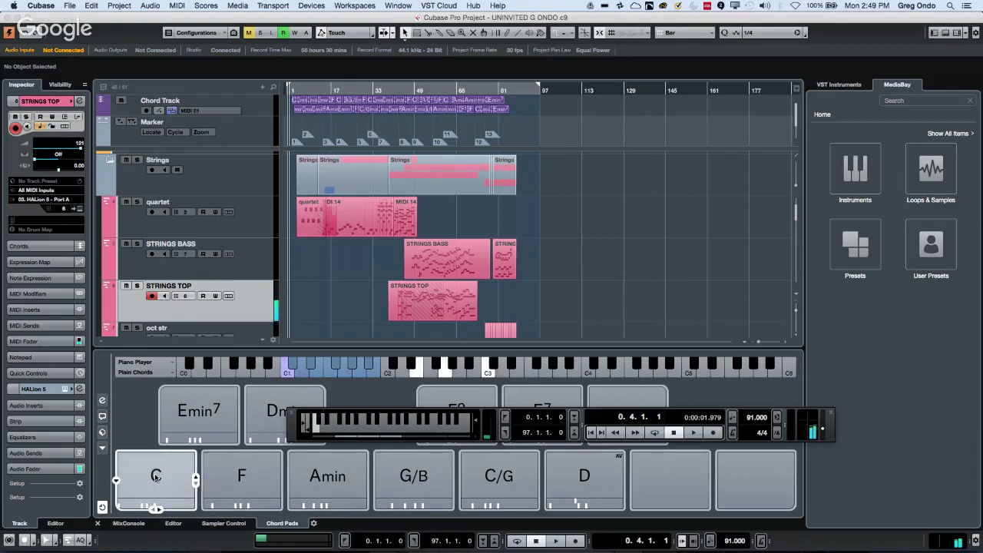
key(h)
key(s)
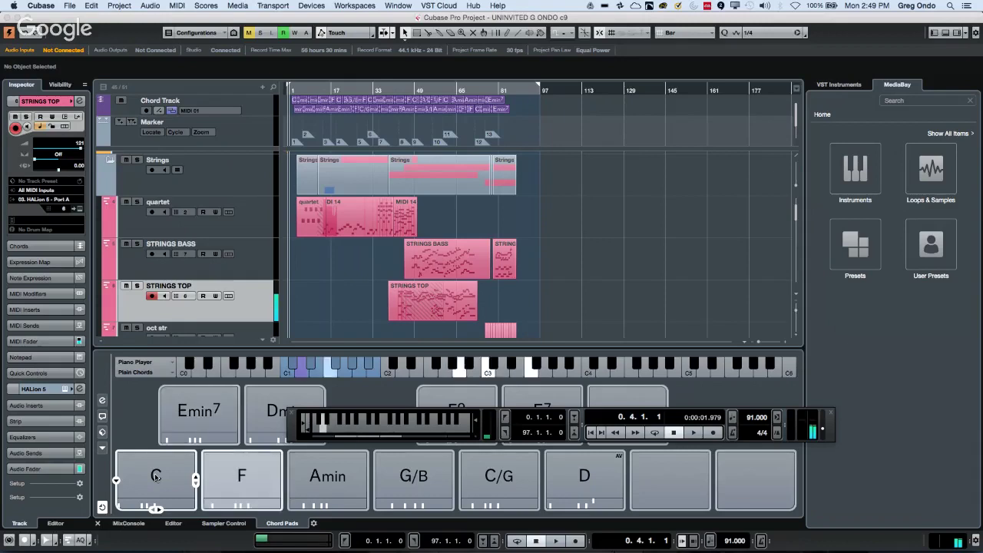
key(x)
key(z)
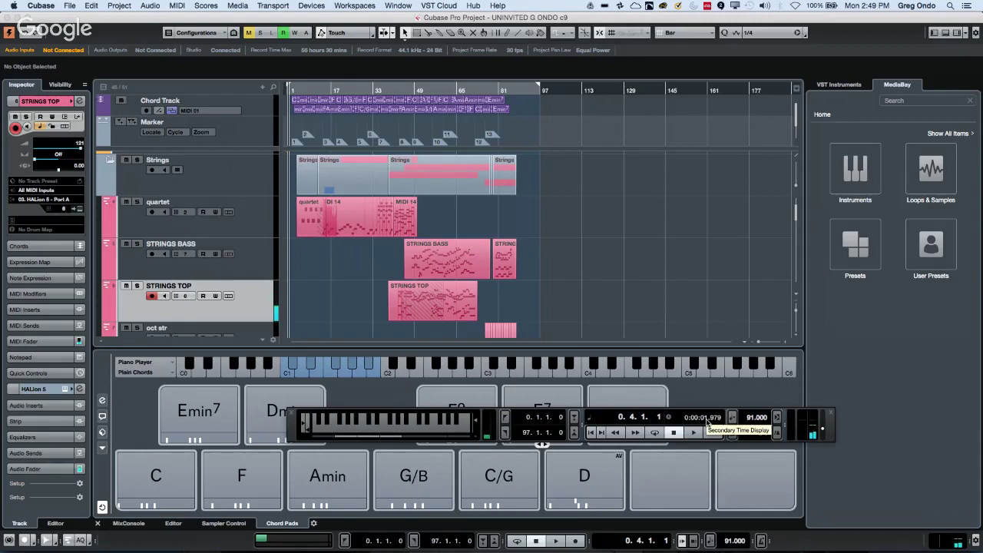
- With the metronome click on, record C and F chord pads onto STRINGS TOP and the Chord Track from bar 113
click(760, 541)
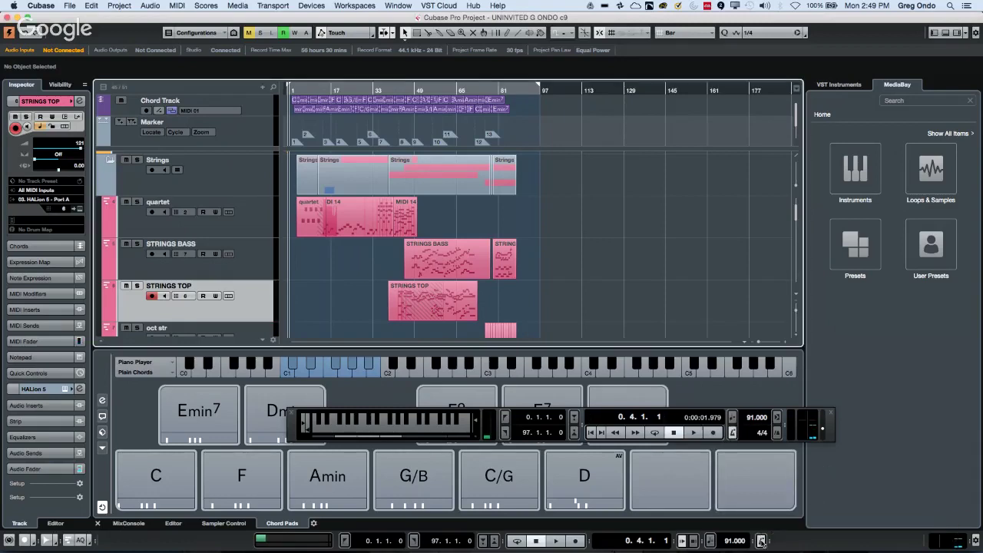
click(582, 93)
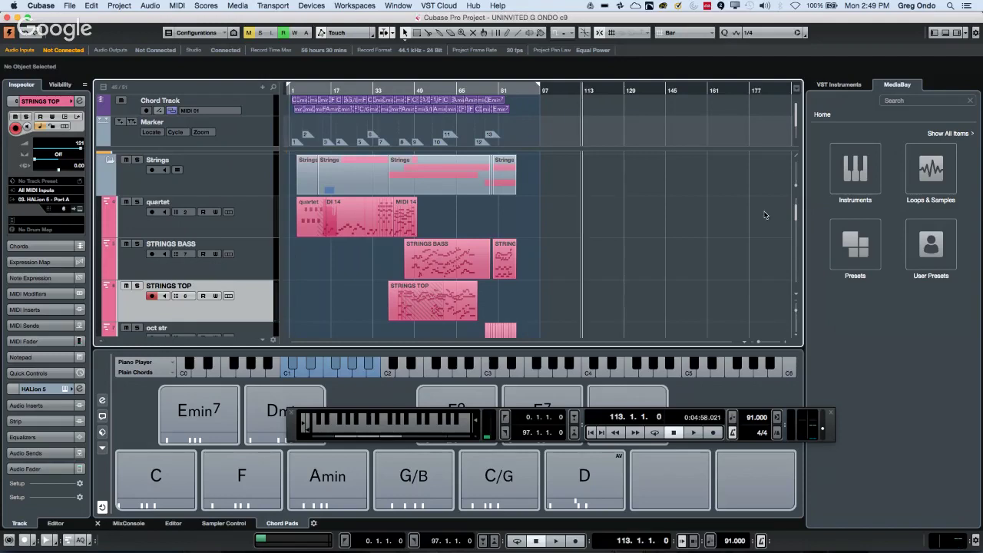
click(714, 433)
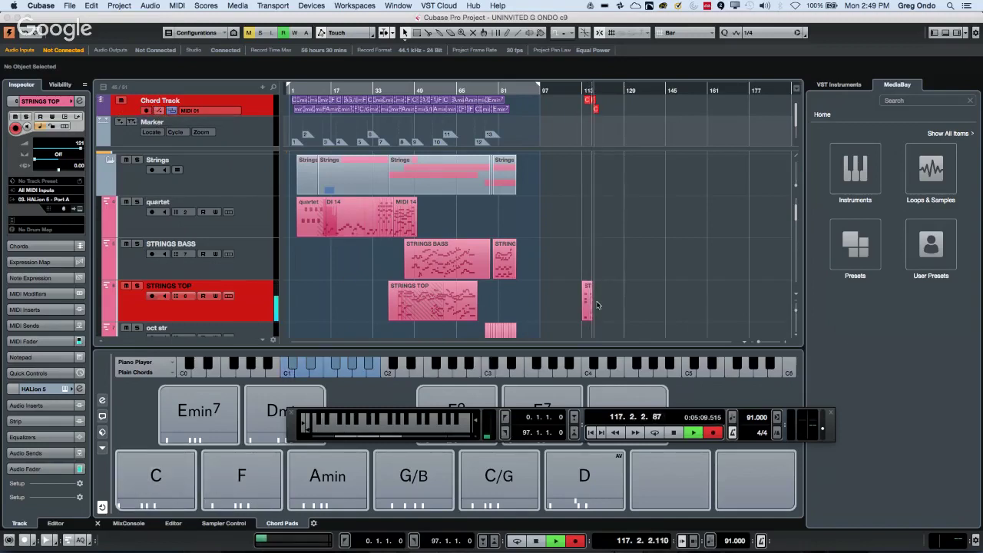
key(space)
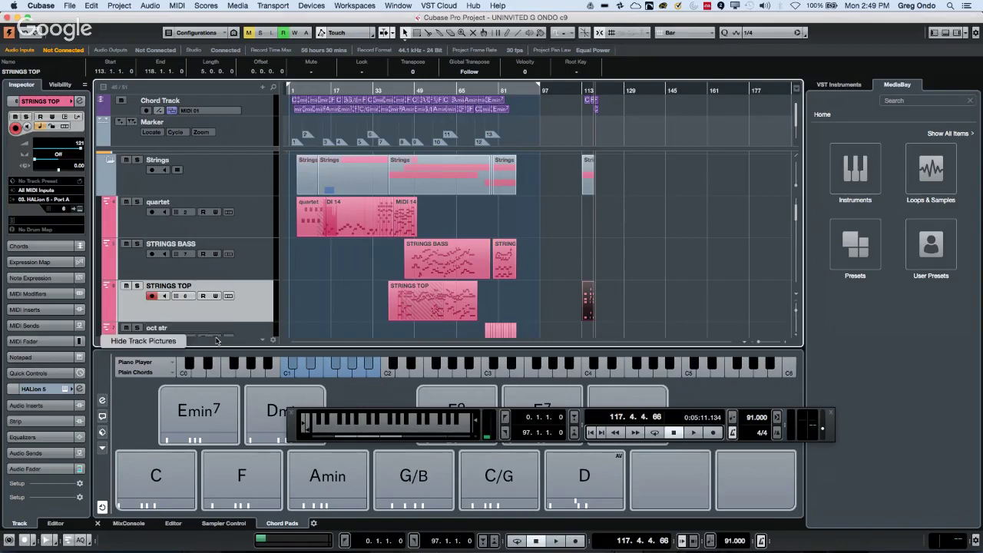
- Switch to STRINGS BASS and back to STRINGS TOP, and play the newly recorded part from bar 113
click(251, 268)
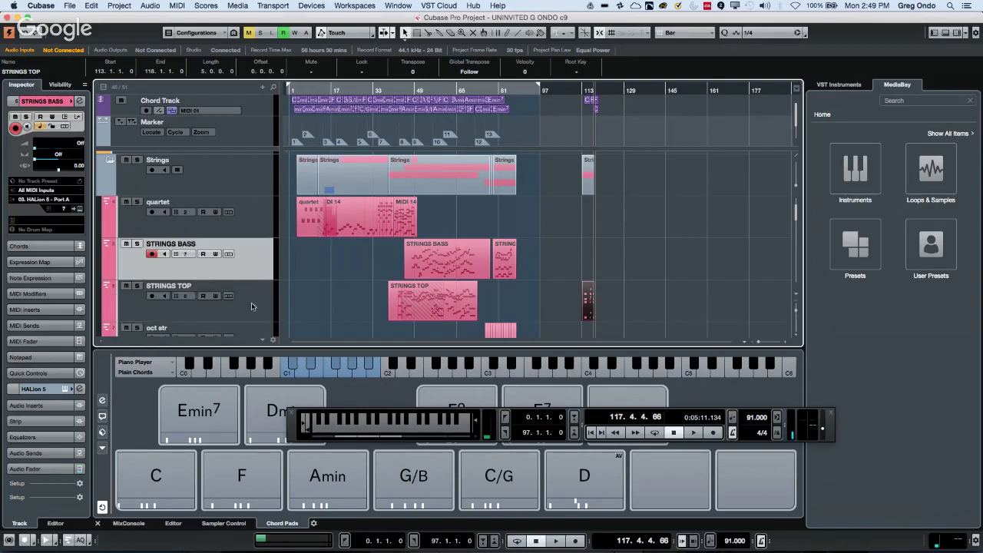
click(252, 302)
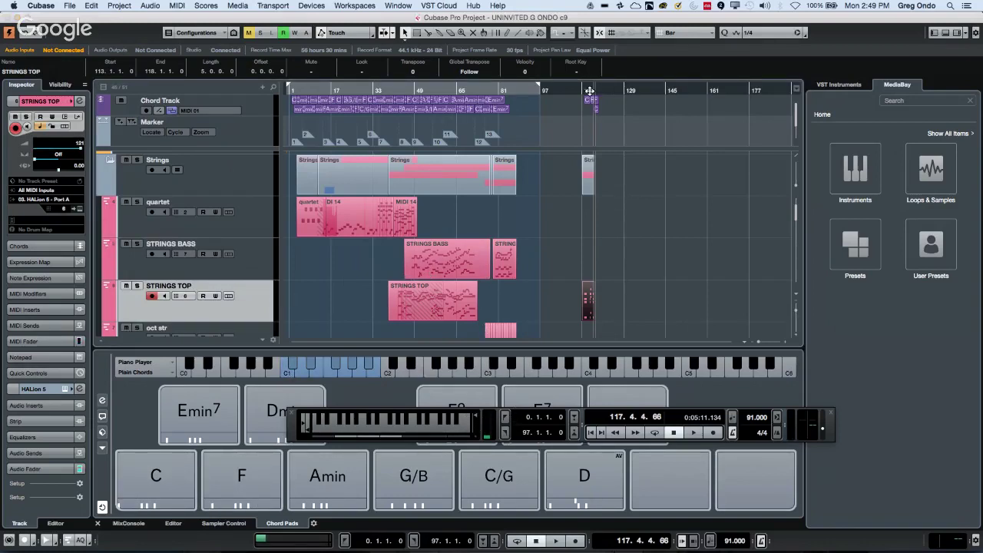
drag(589, 91, 541, 204)
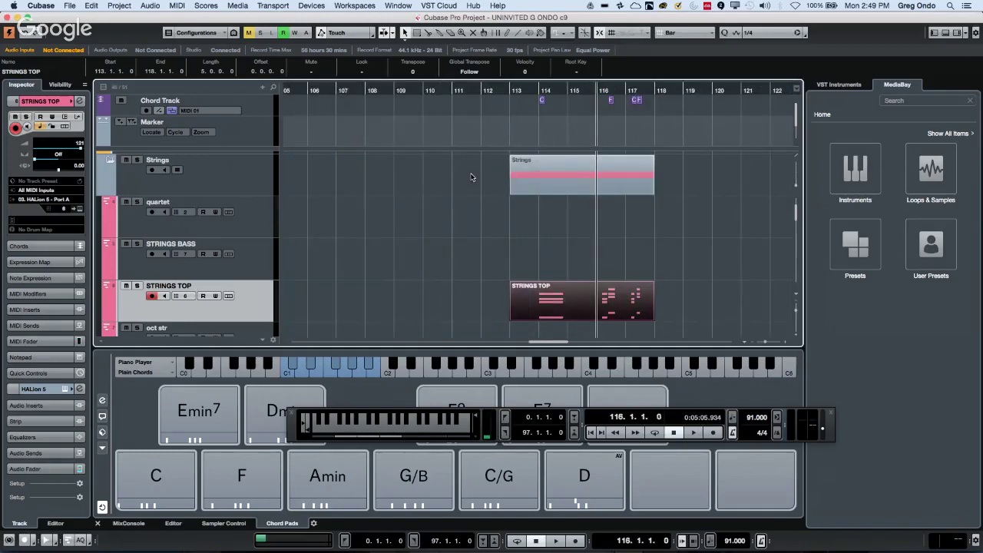
double_click(509, 91)
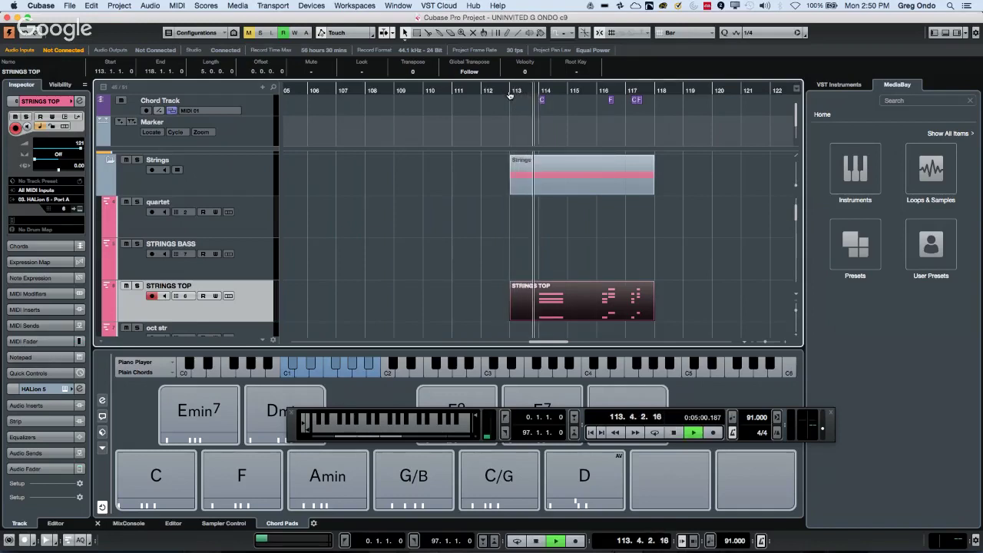
key(space)
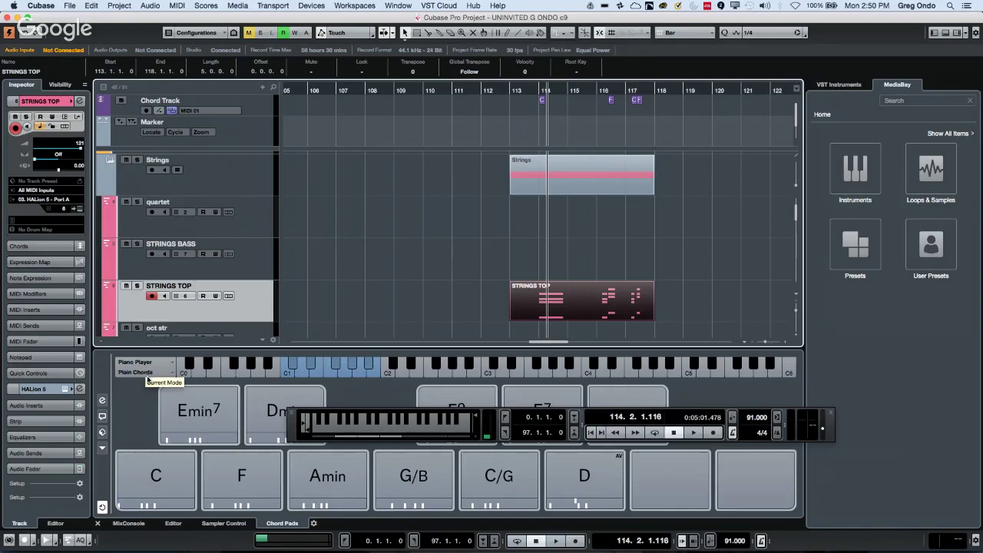
- Solo STRINGS TOP and record a chord pad progression onto it and the Chord Track from bar 5 to about bar 13
click(157, 471)
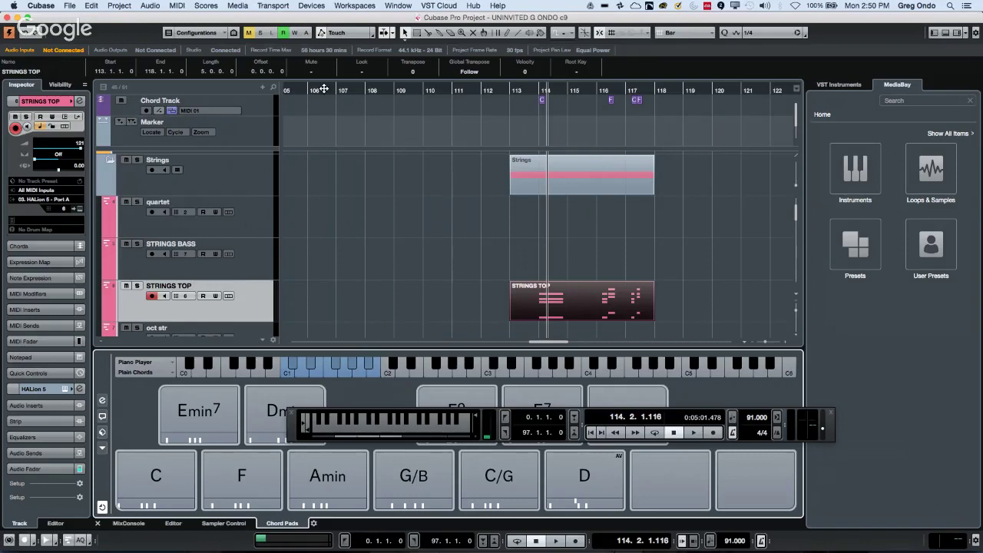
drag(324, 88, 95, 101)
key(space)
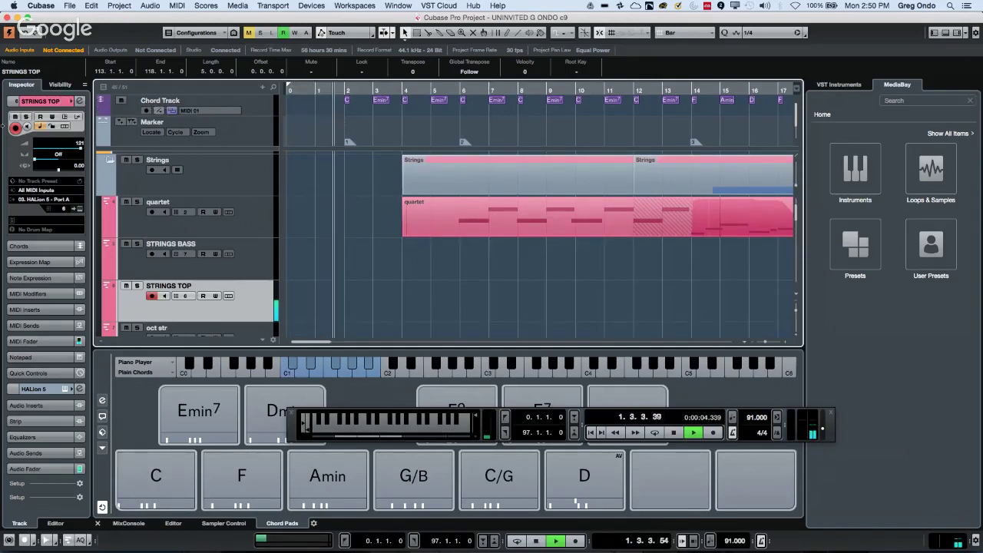
click(137, 285)
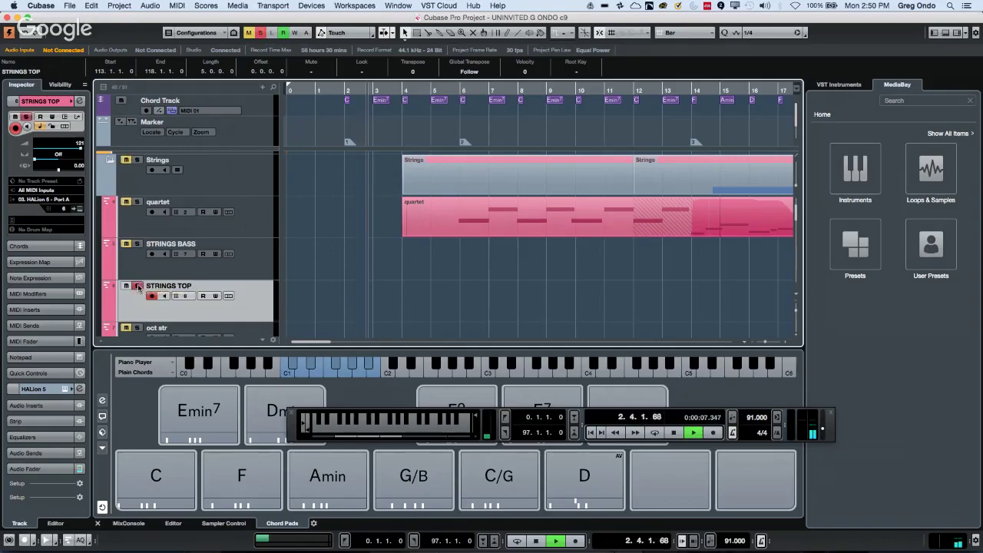
click(712, 433)
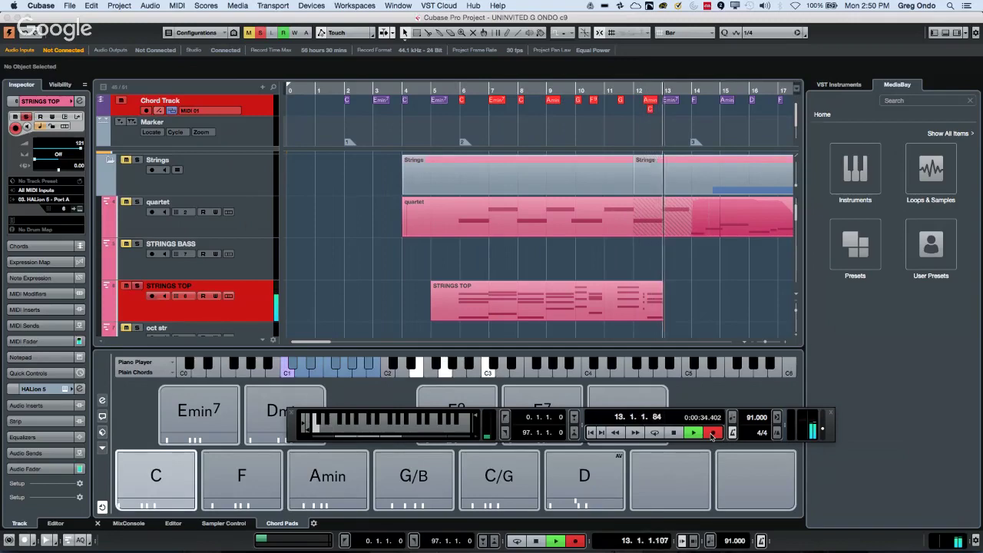
click(712, 433)
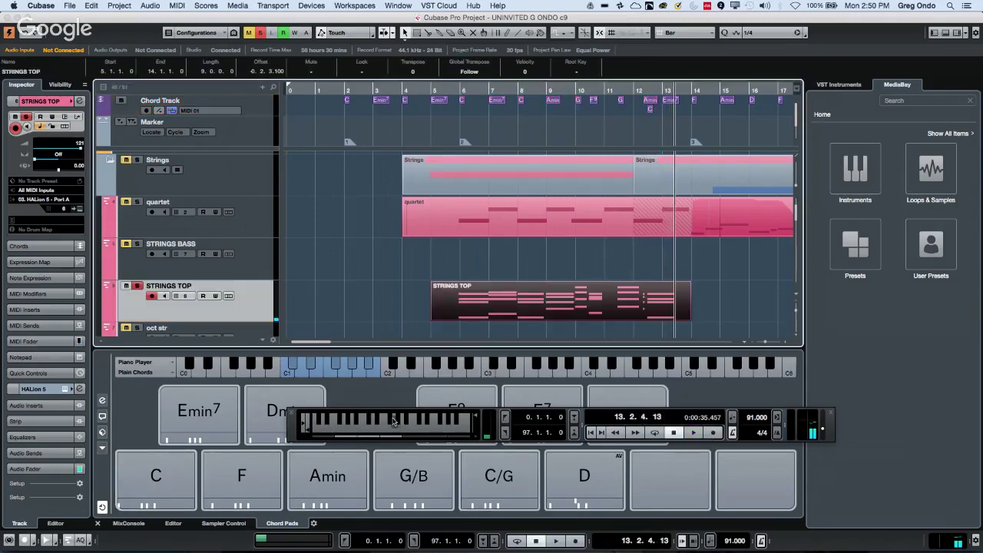
- Change the chord pads' player mode from Plain Chords to Sections
click(154, 372)
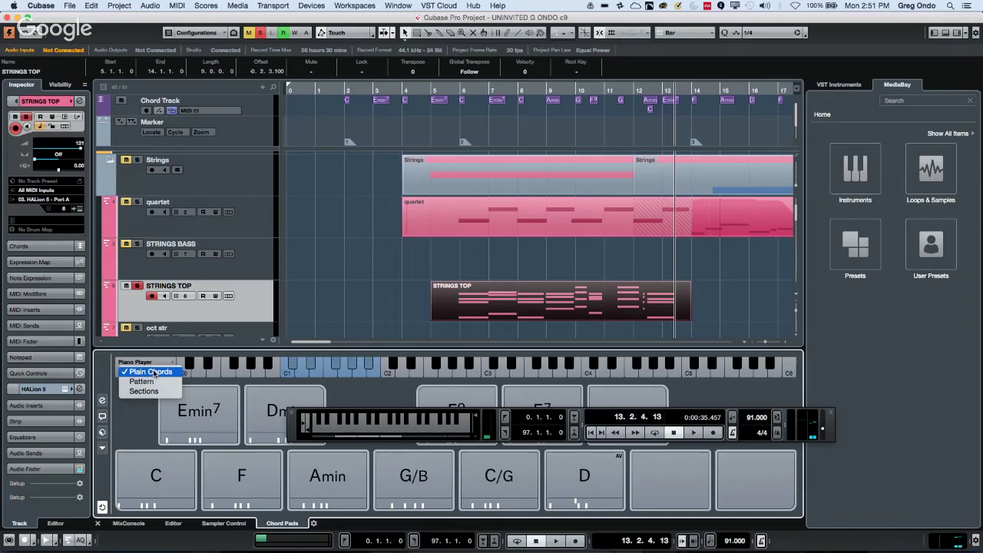
click(417, 327)
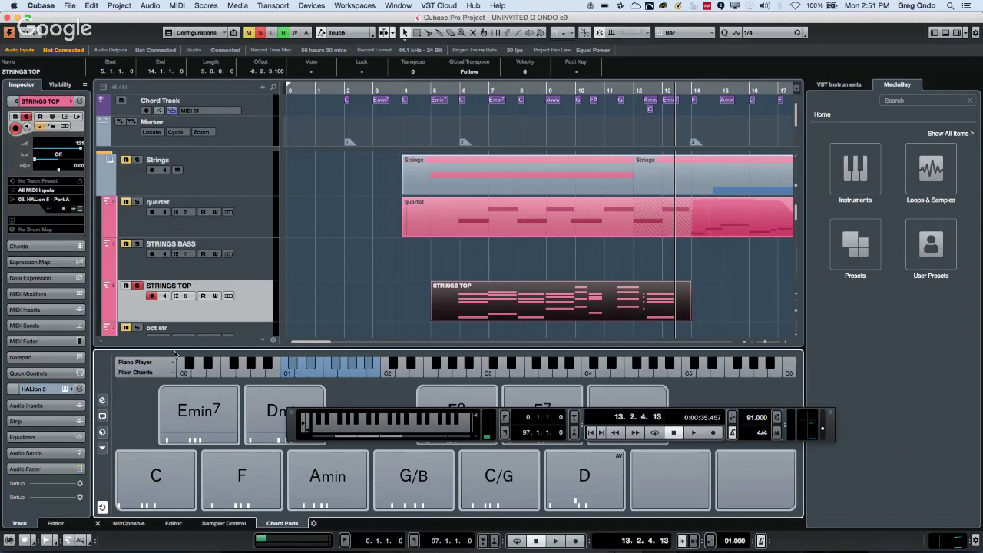
click(134, 373)
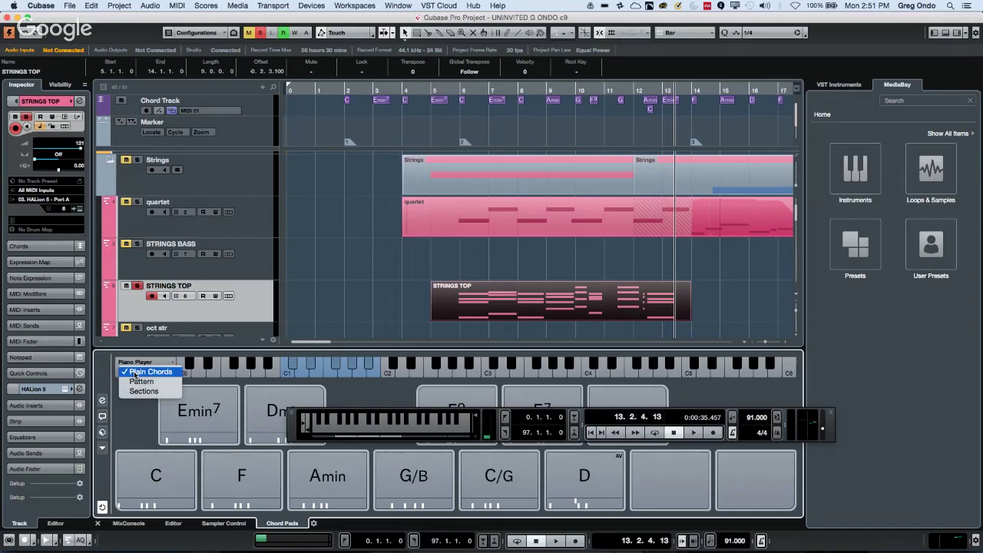
click(144, 390)
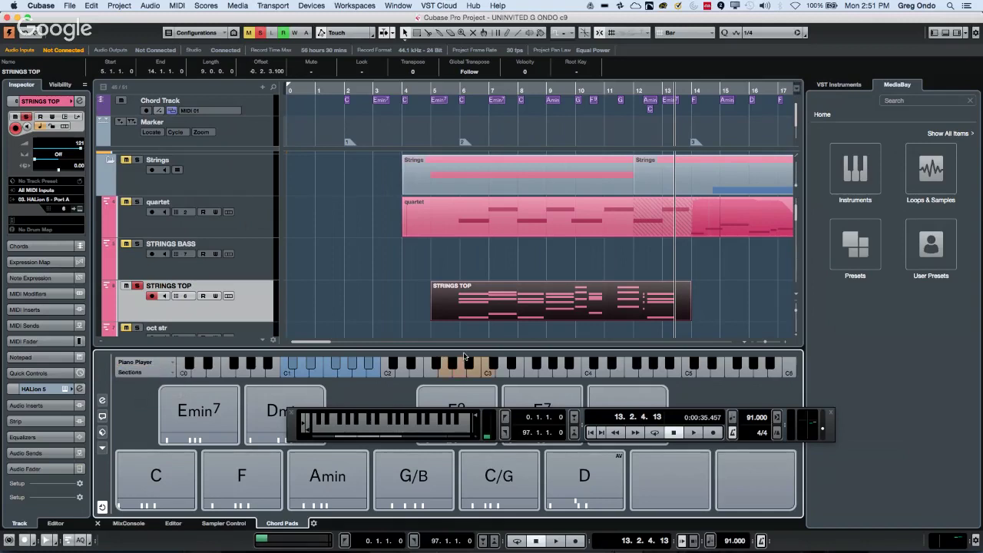
- Audition chord pads such as Emin7, G/B and F in Sections mode, sounding individual chord notes with the section keys
click(346, 434)
key(z)
key(a)
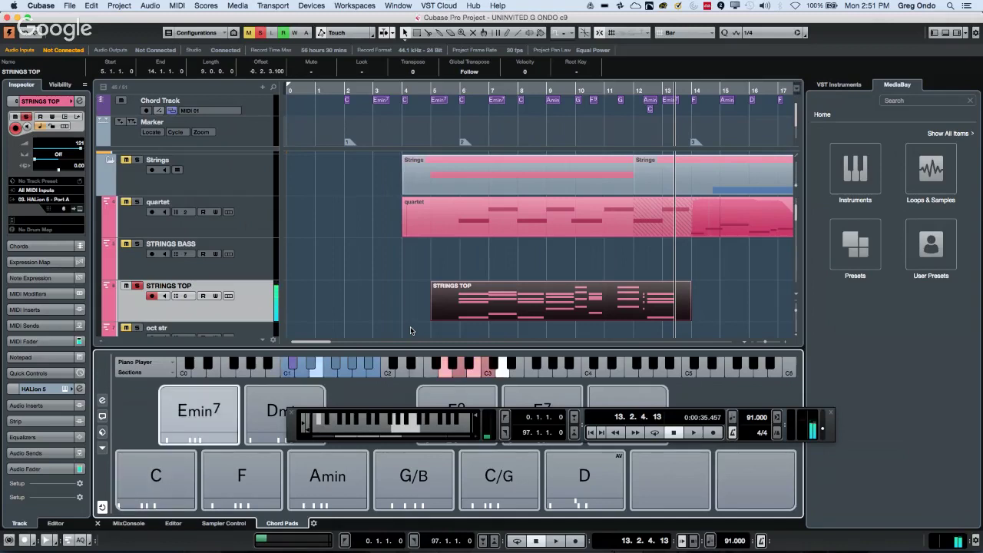
key(x)
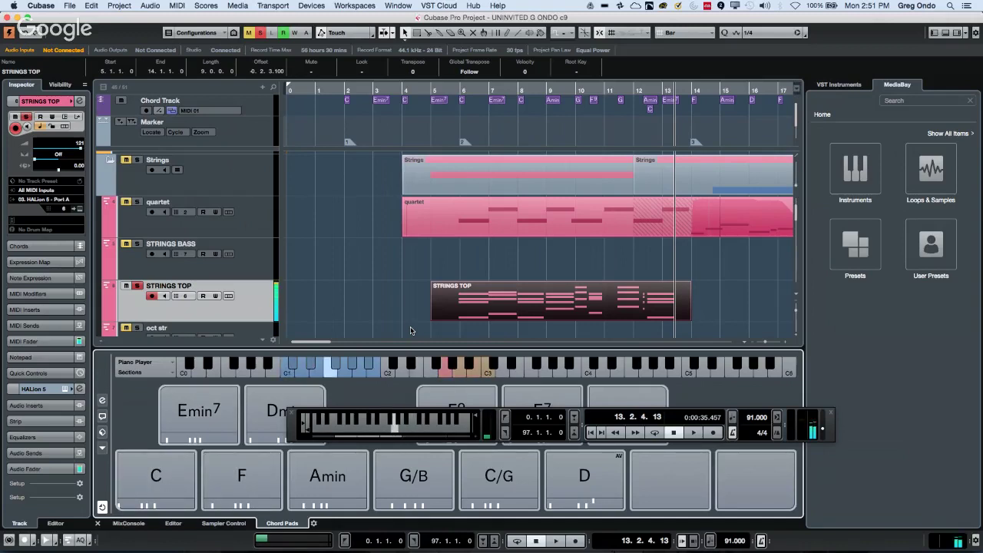
key(v)
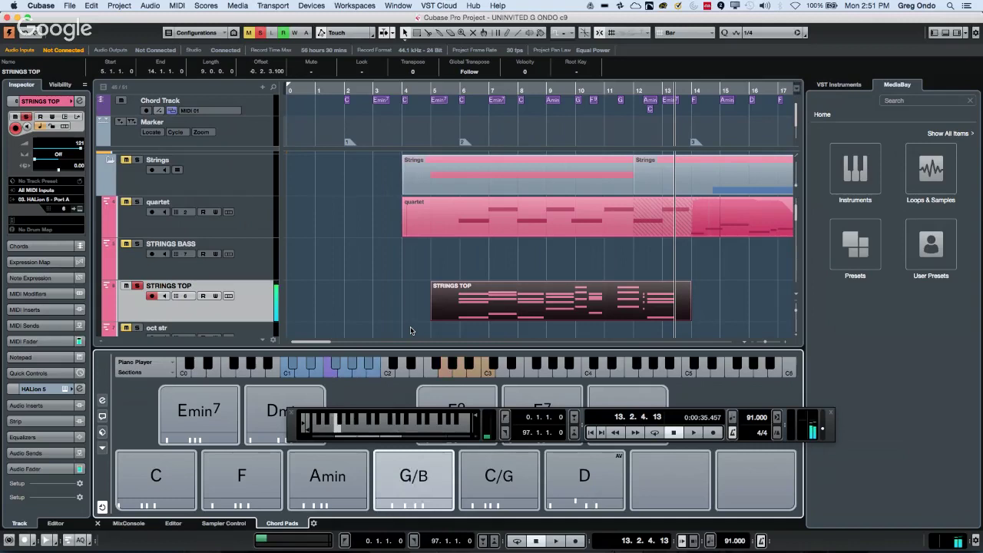
key(b)
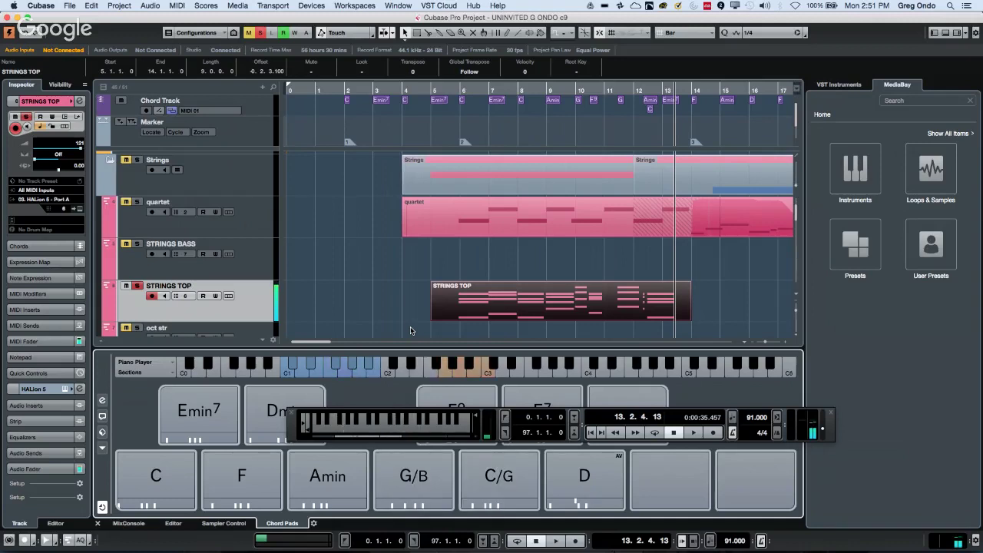
key(a)
key(y)
key(z)
key(x)
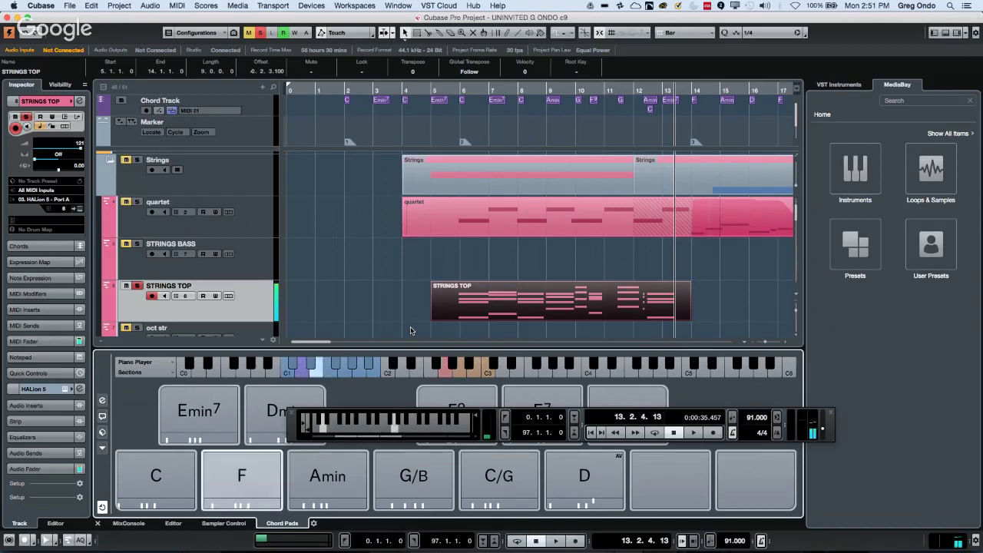
key(s)
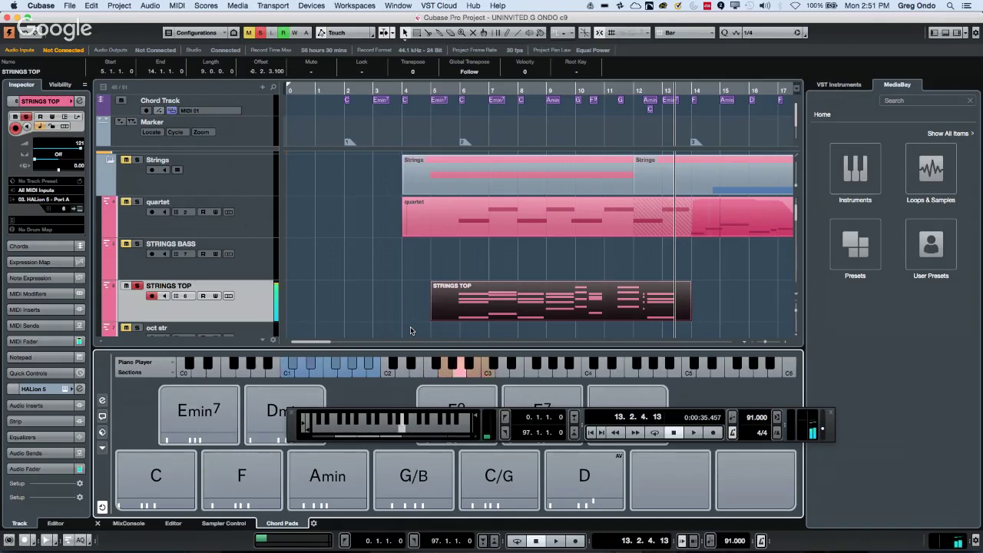
key(x)
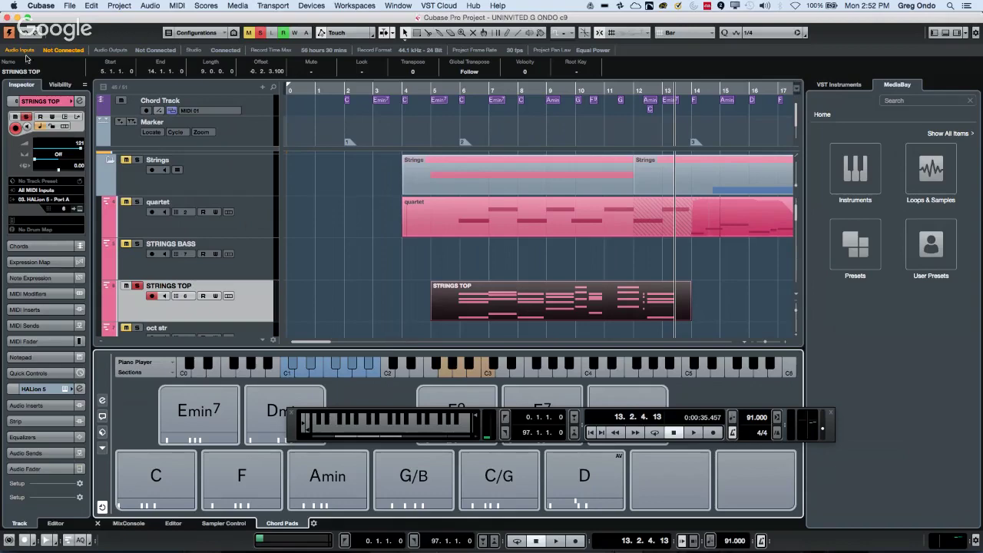
- Create a new empty project in the default project location
click(70, 6)
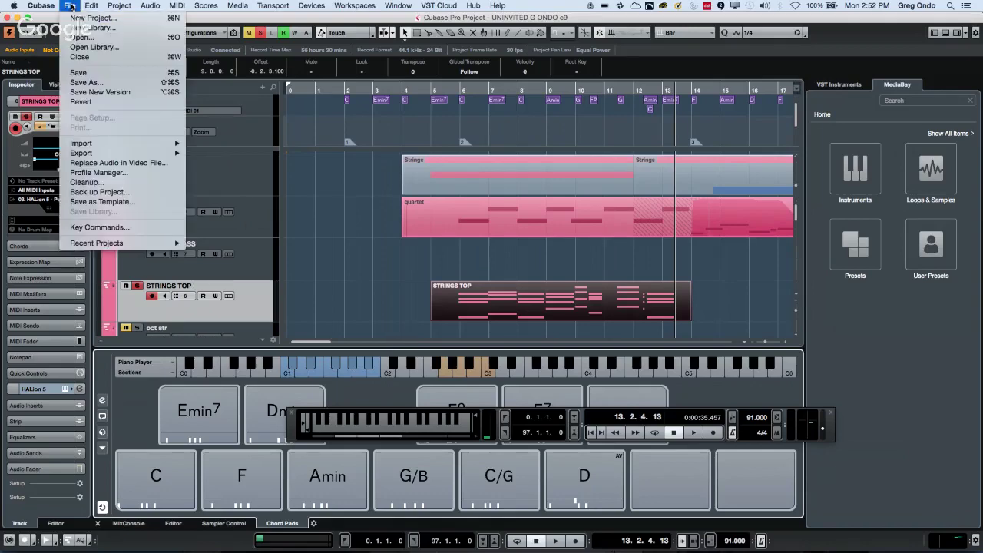
click(81, 22)
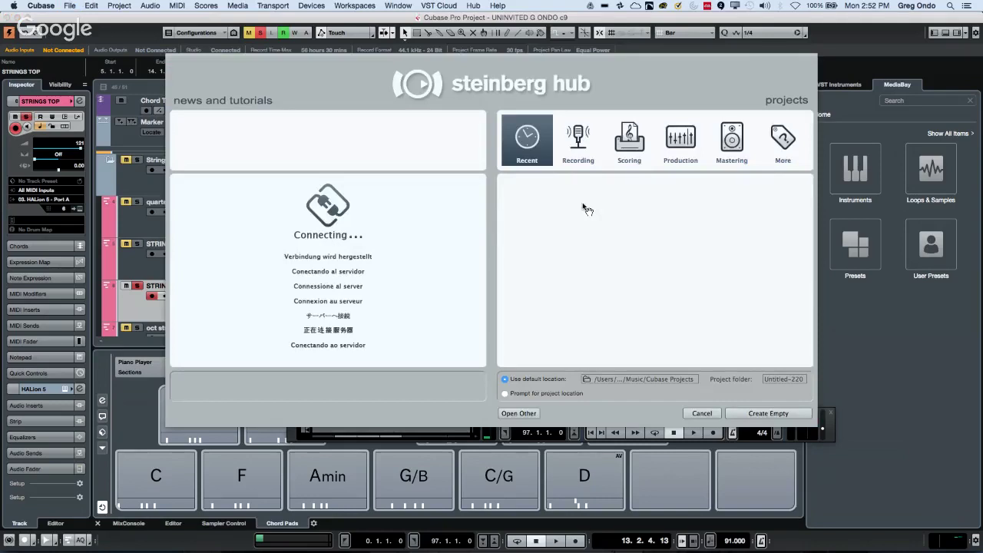
click(780, 413)
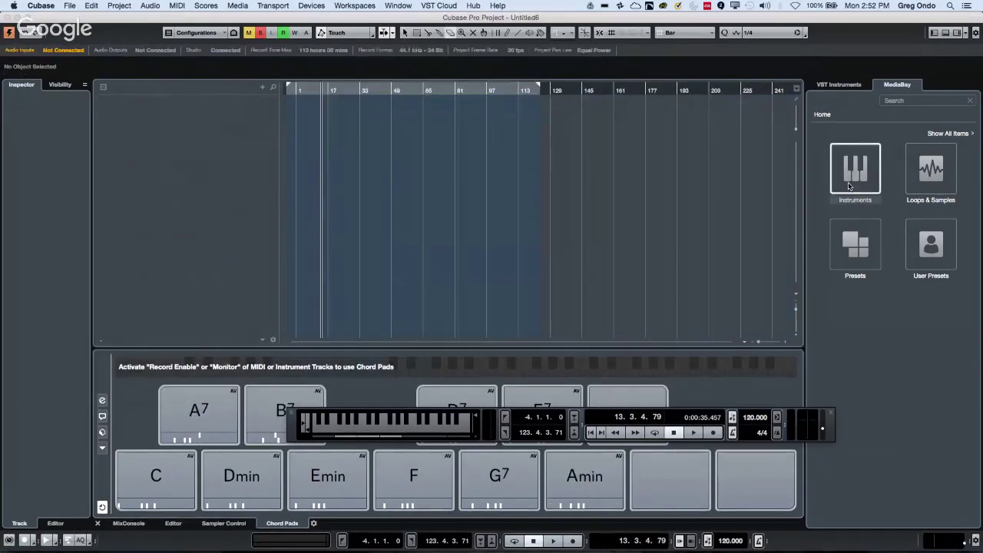
- Add one Groove Agent SE instrument track routed to Stereo Out
double_click(850, 187)
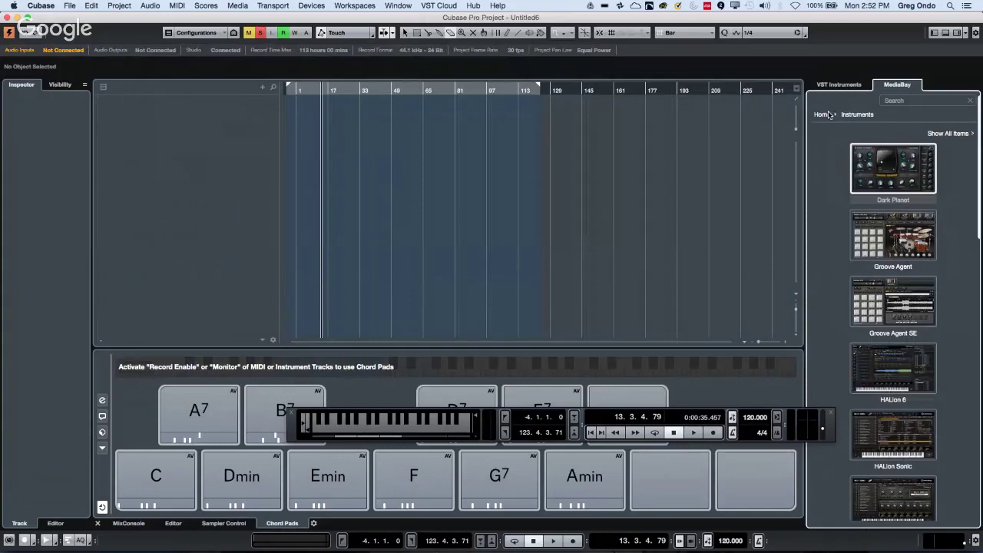
click(847, 85)
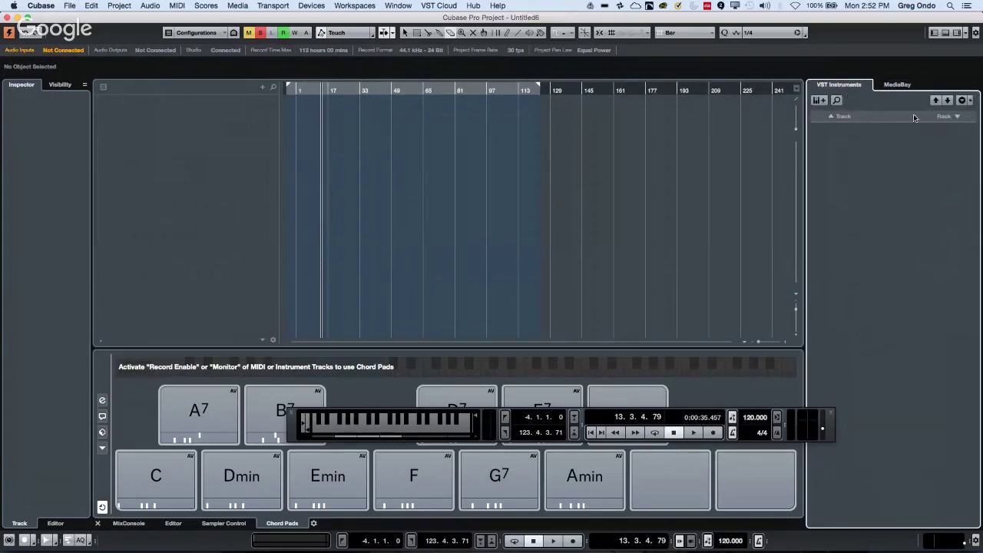
click(824, 102)
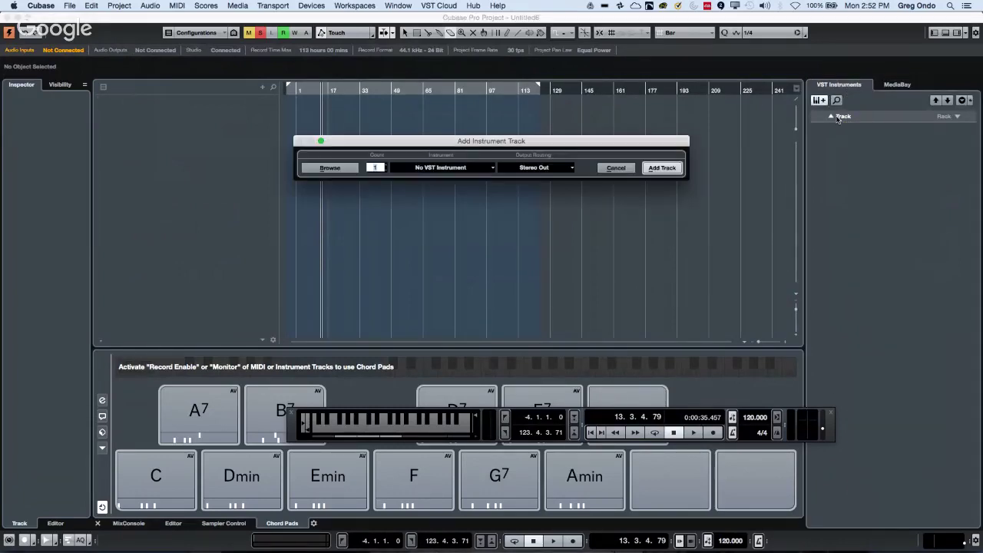
click(456, 167)
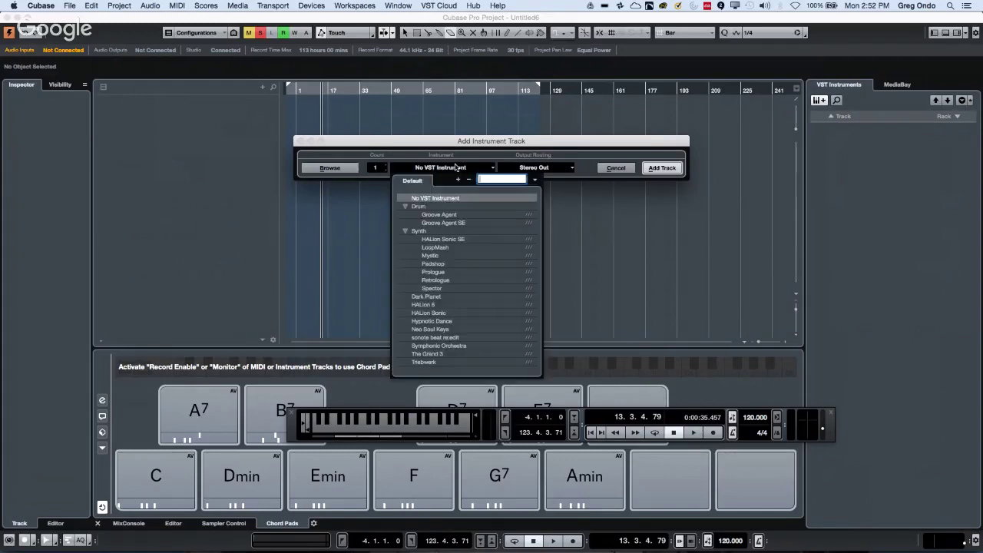
click(454, 223)
click(659, 169)
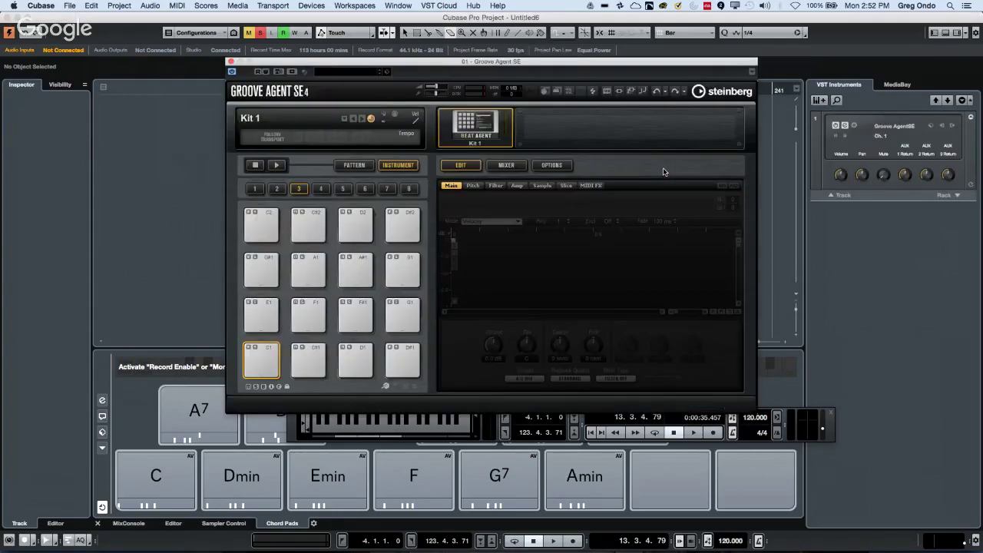
- Search the Groove Agent SE kits for "forget" and load the Forget The Past kit into the kit slot
right_click(494, 128)
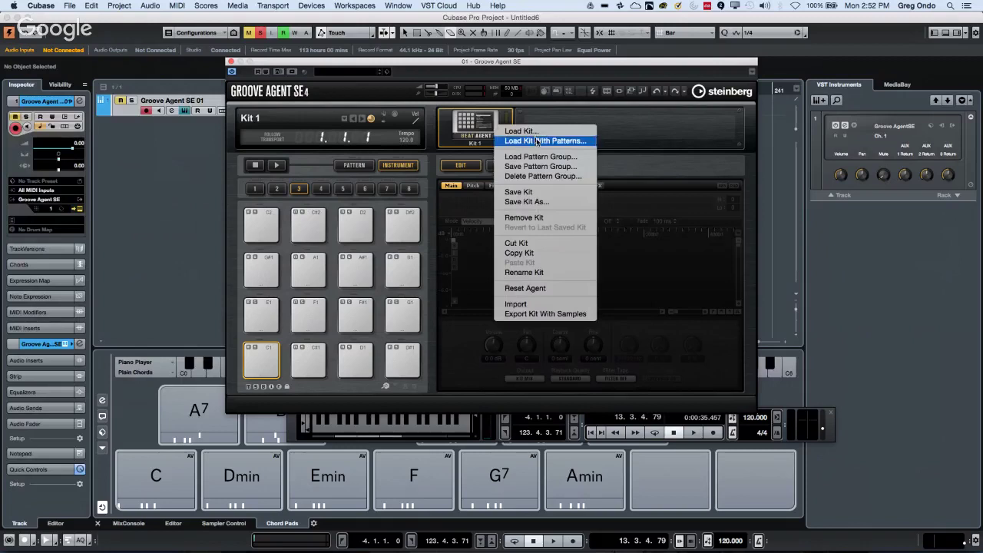
click(523, 131)
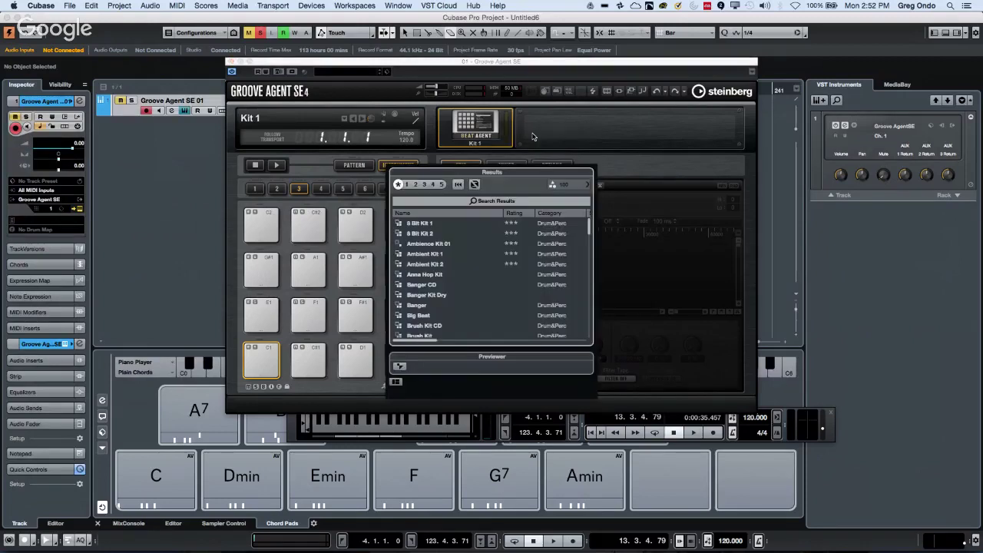
click(506, 201)
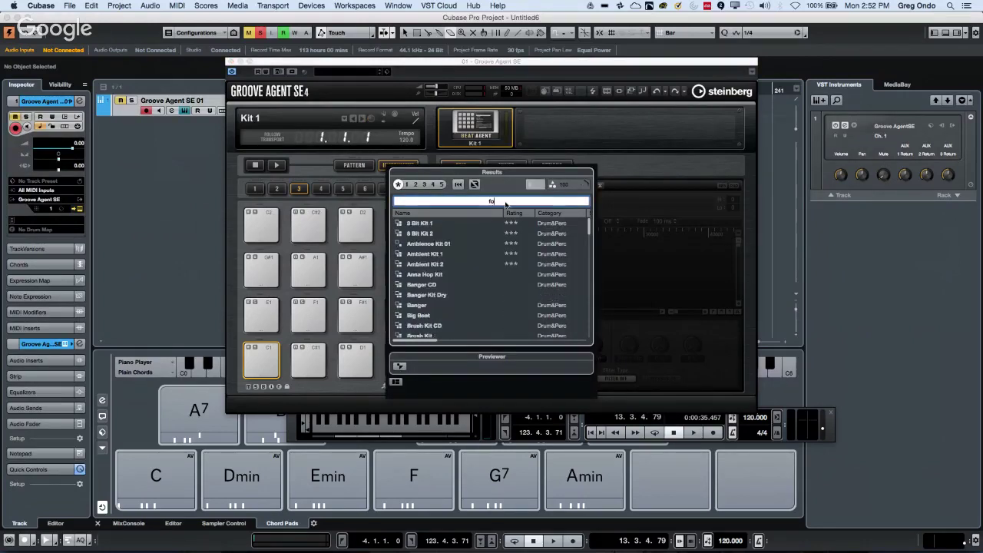
text(forget)
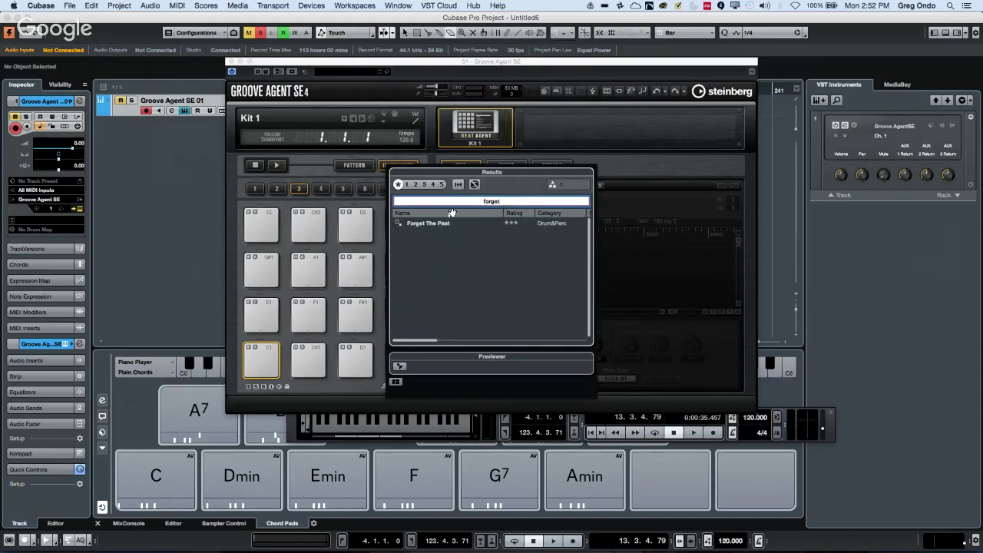
click(433, 224)
double_click(432, 223)
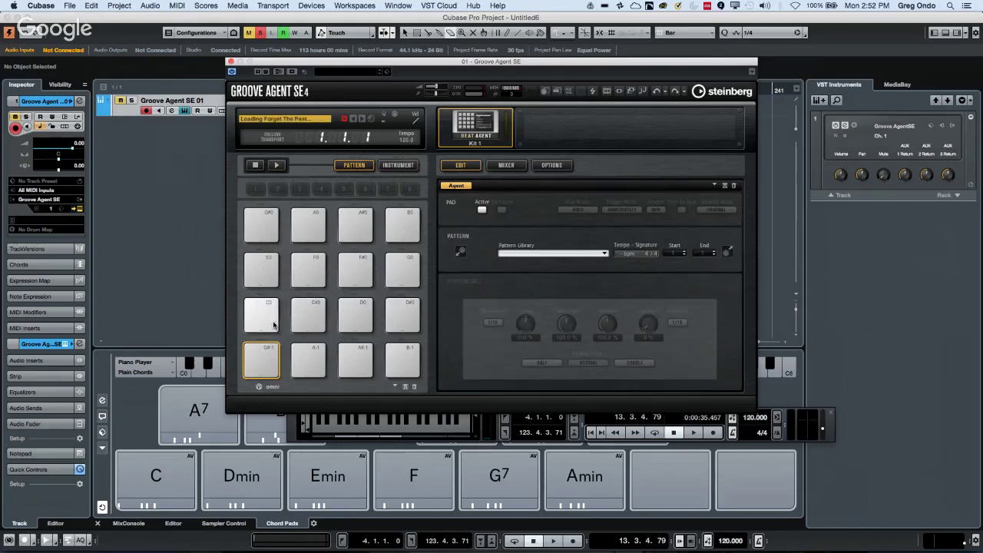
- Show Groove Agent SE's instrument pads for the loaded kit and move its window clear of the track list
click(274, 325)
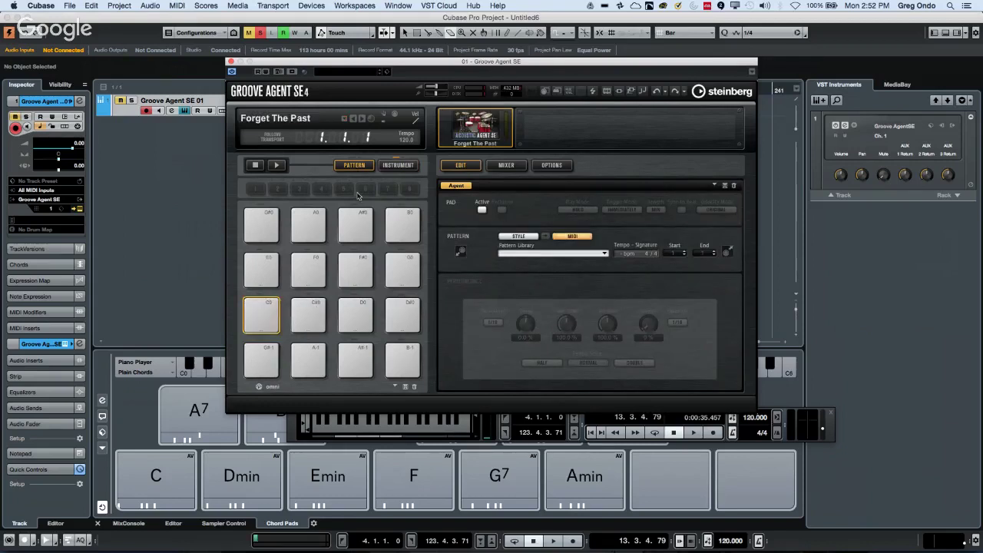
click(399, 166)
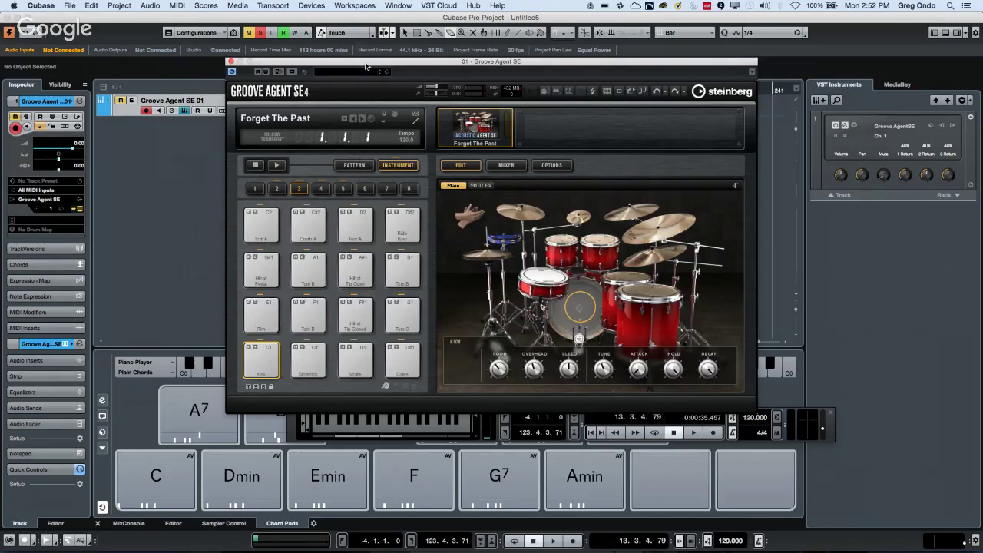
drag(365, 66, 528, 53)
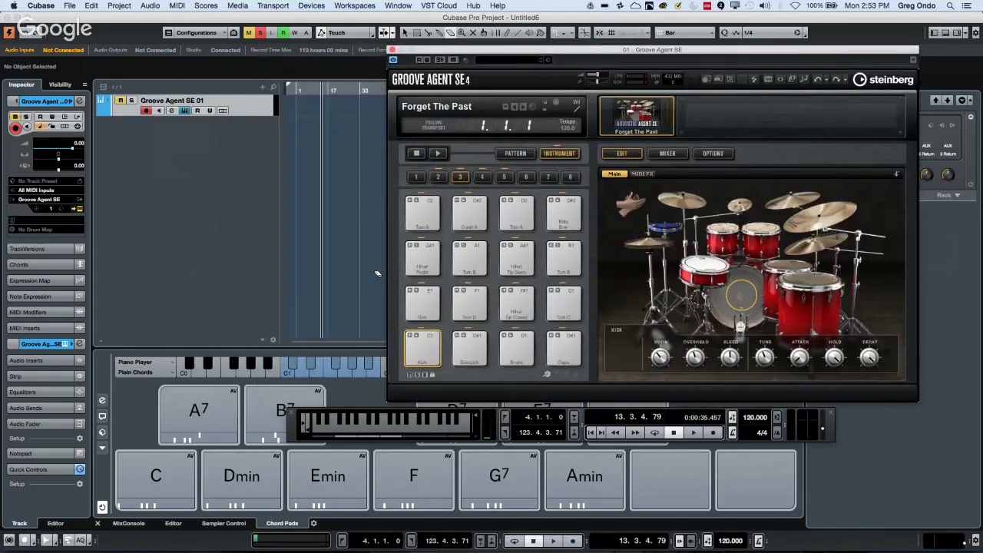
- Remove the virtual keyboard section from the floating transport panel and hide the panel
right_click(393, 424)
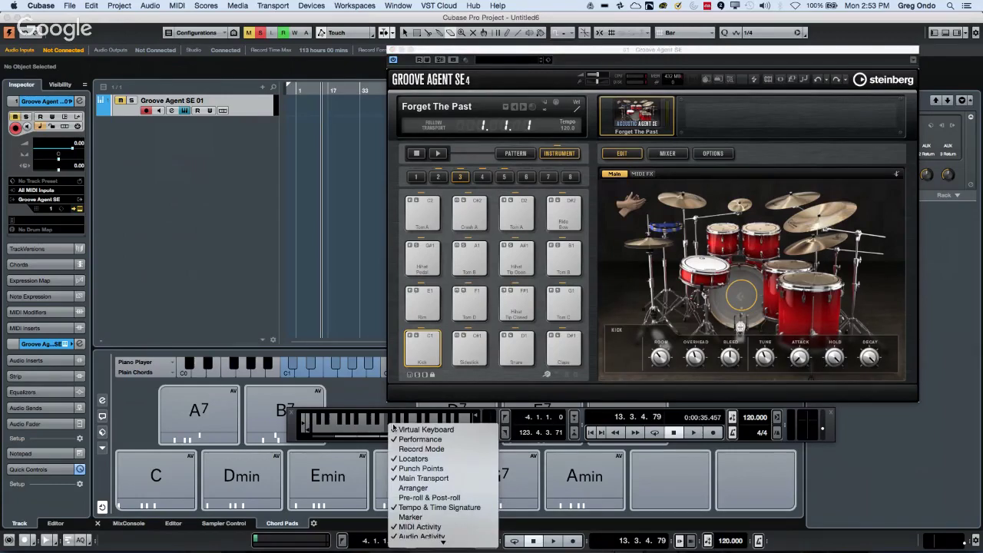
click(415, 429)
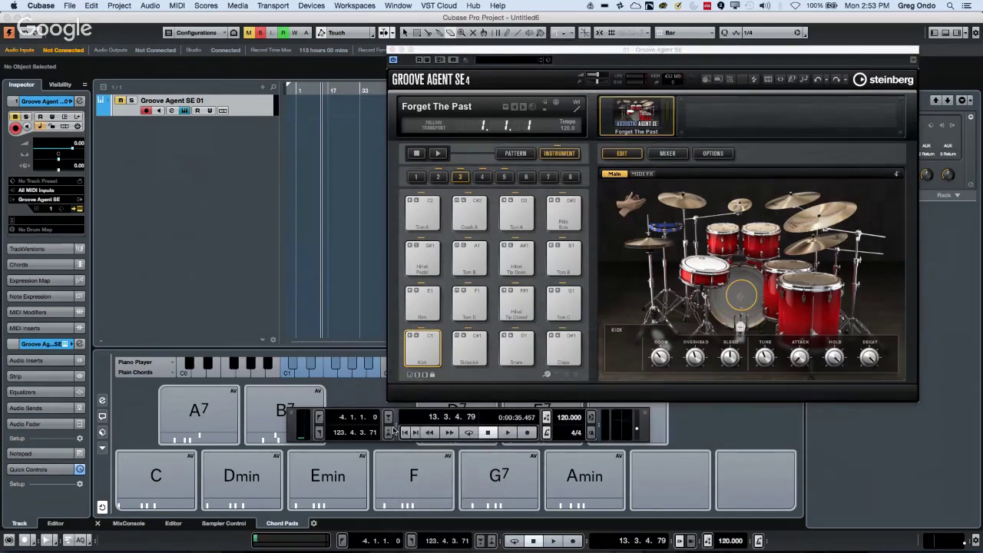
key(F2)
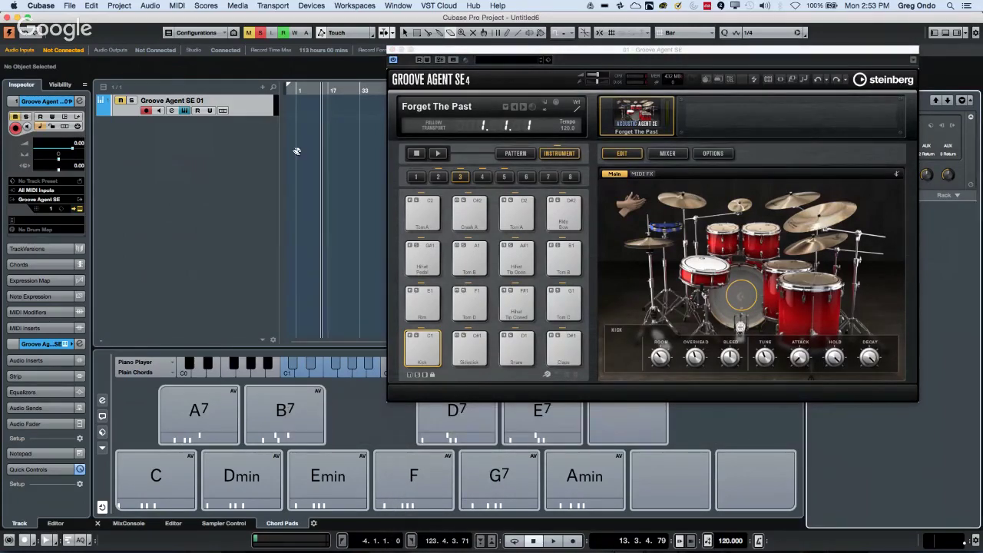
- Move the cursor before bar 1, set the track's MIDI input to Groove Agent SE - MIDI Out, and enable Follow Transport
click(292, 95)
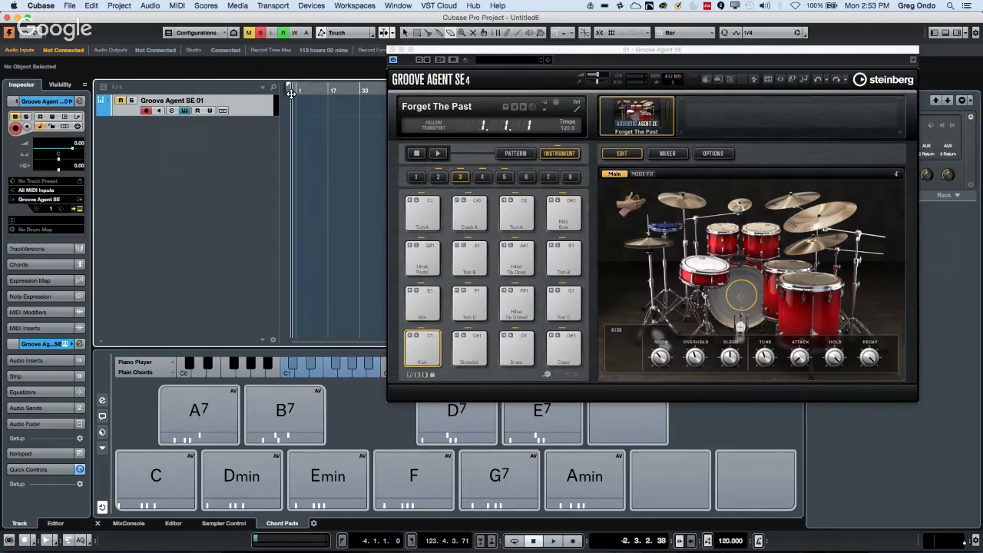
click(37, 190)
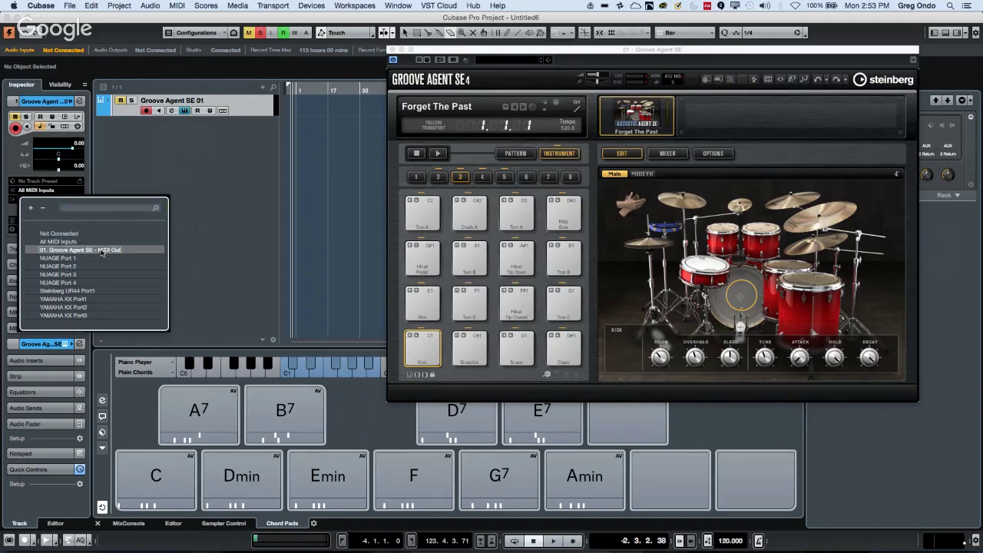
click(103, 250)
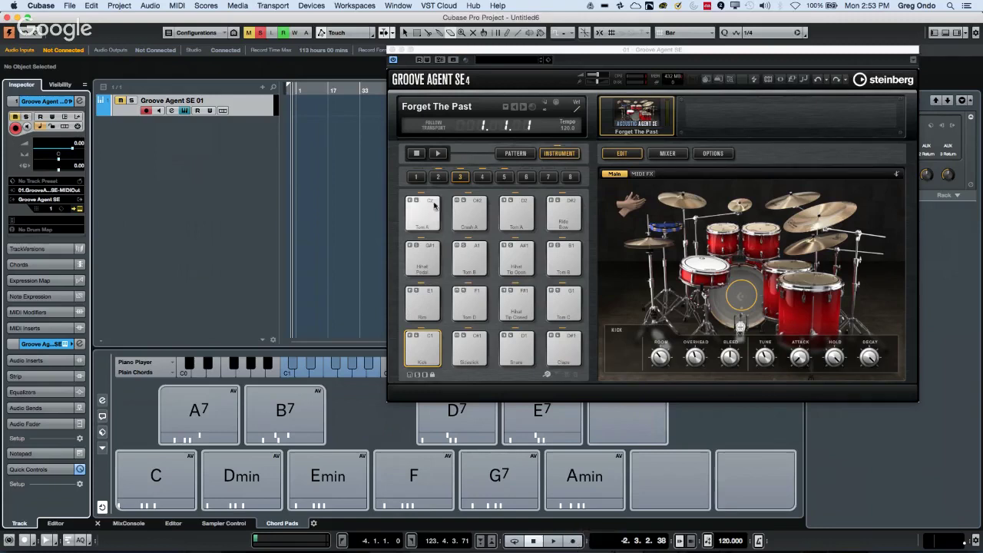
click(440, 128)
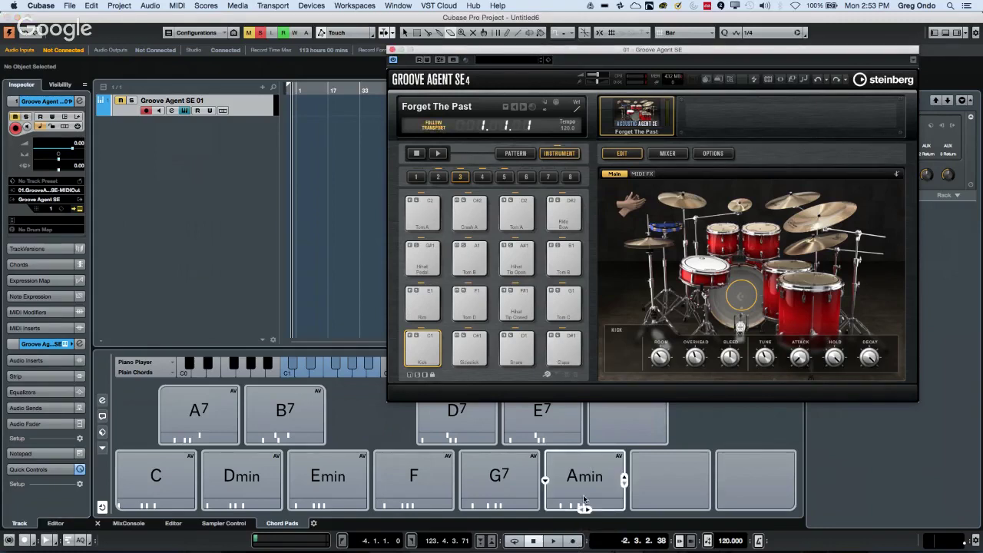
- Record the Rim pad on the Groove Agent SE 01 track and switch to the pattern pads during the take
click(573, 539)
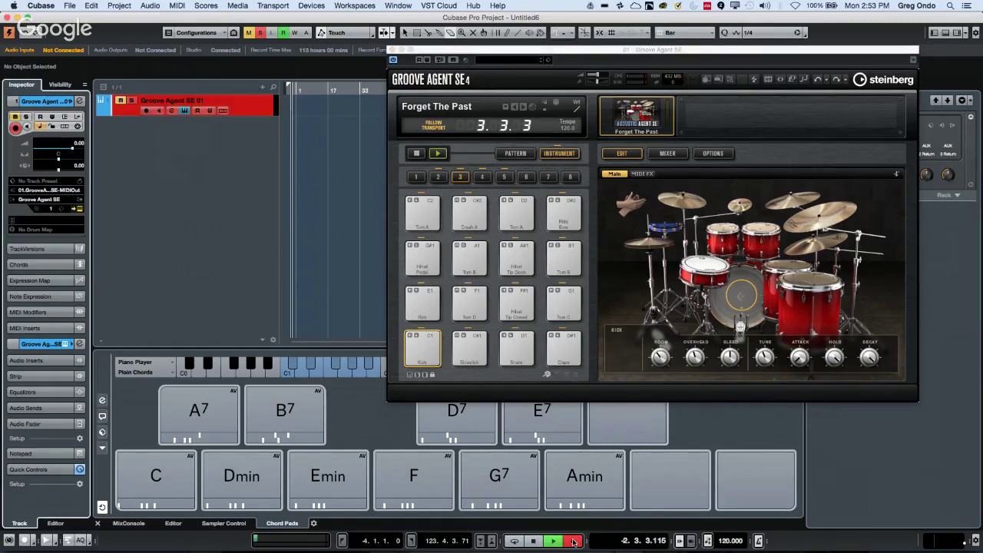
click(422, 301)
click(422, 301)
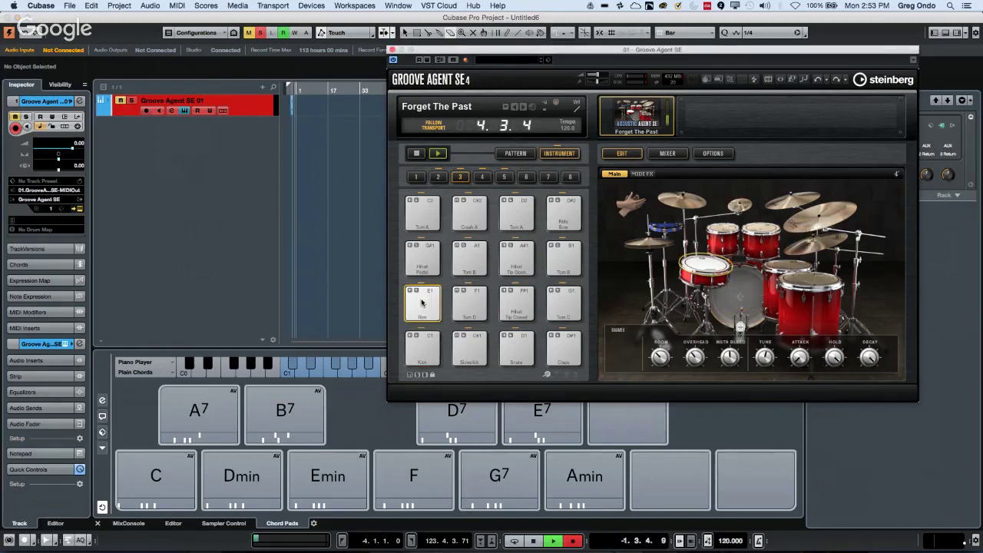
click(515, 153)
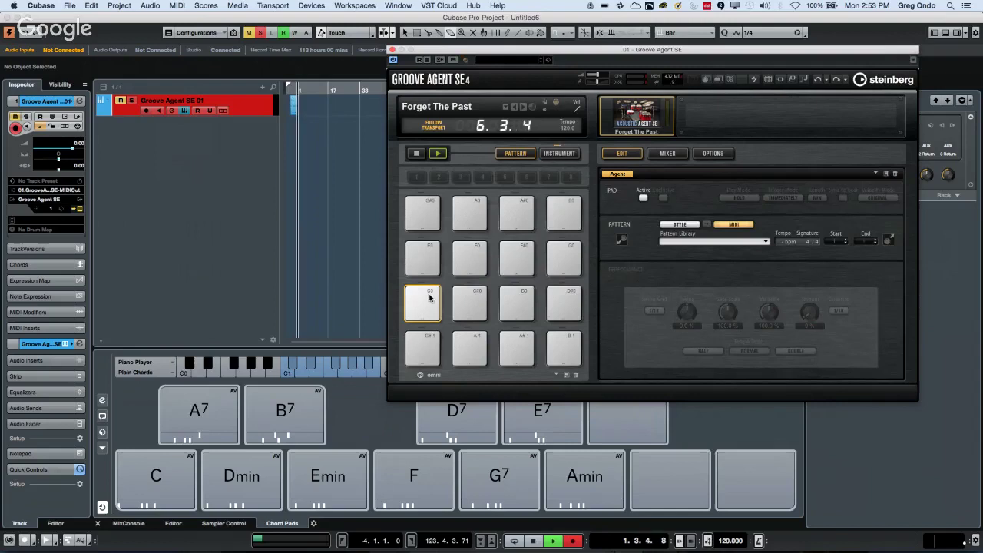
key(space)
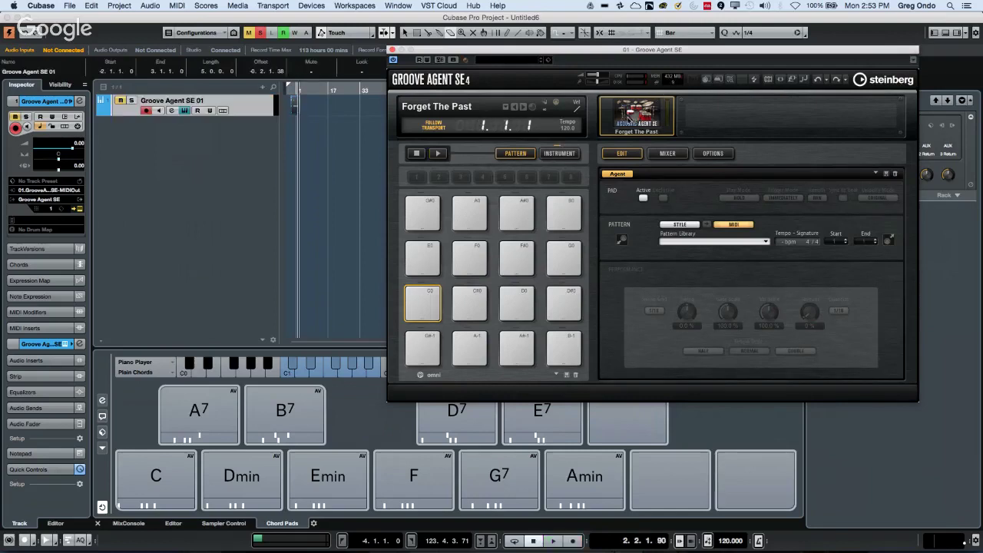
- Clear all mute and solo states, delete the recorded drum part, and return the cursor to the project start
click(566, 154)
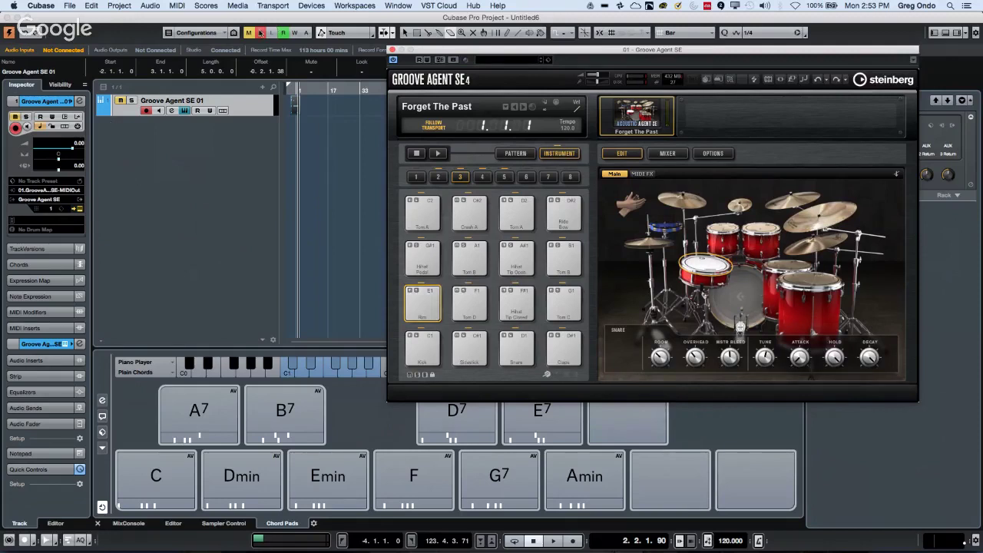
click(260, 33)
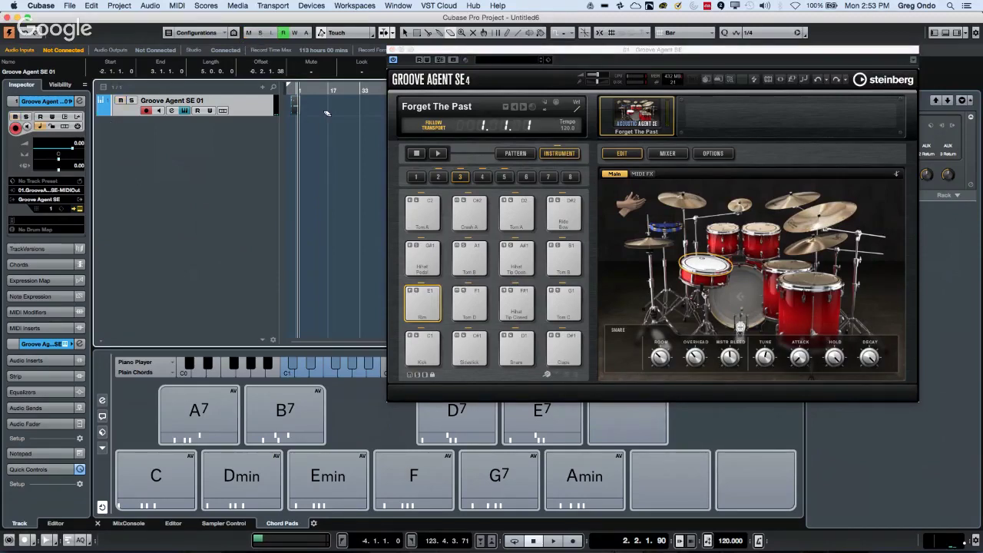
key(Delete)
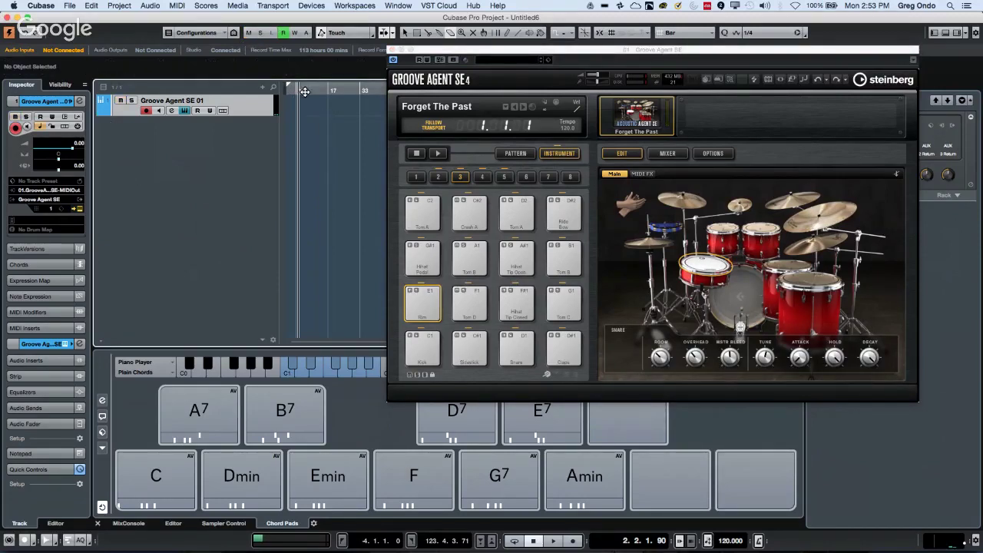
key(Home)
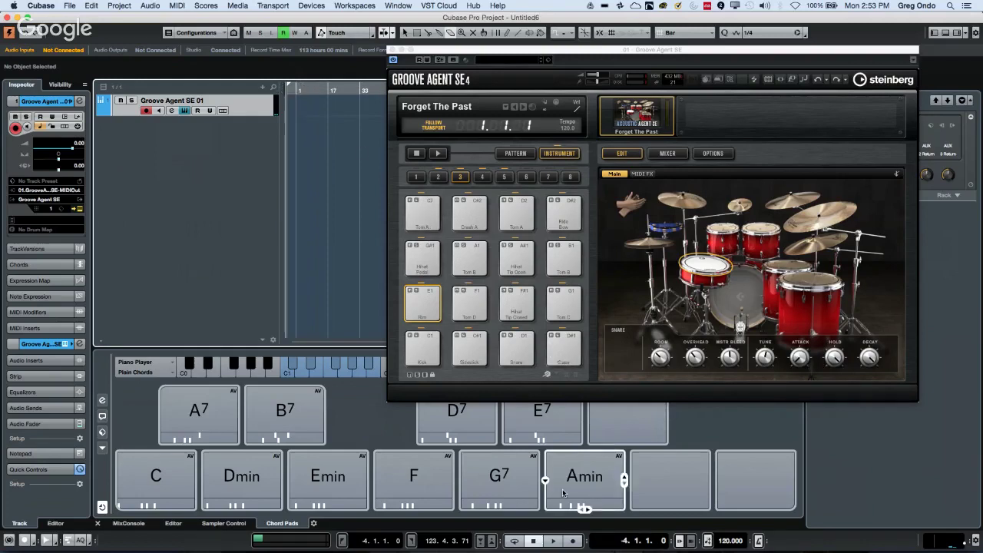
- Load the Forget The Past kit with its patterns while recording, and play the Main 1 pattern in Groove Agent SE after stopping
click(573, 541)
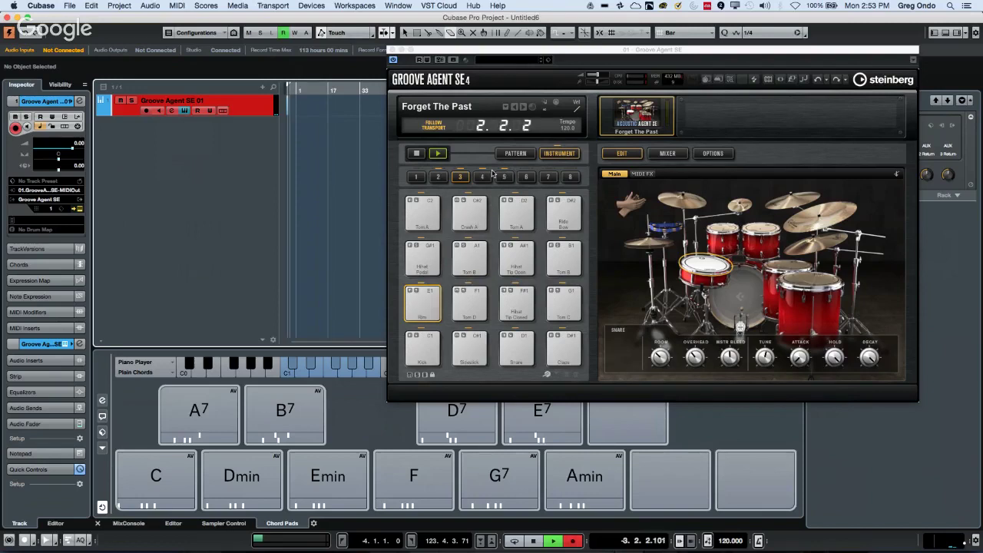
click(513, 154)
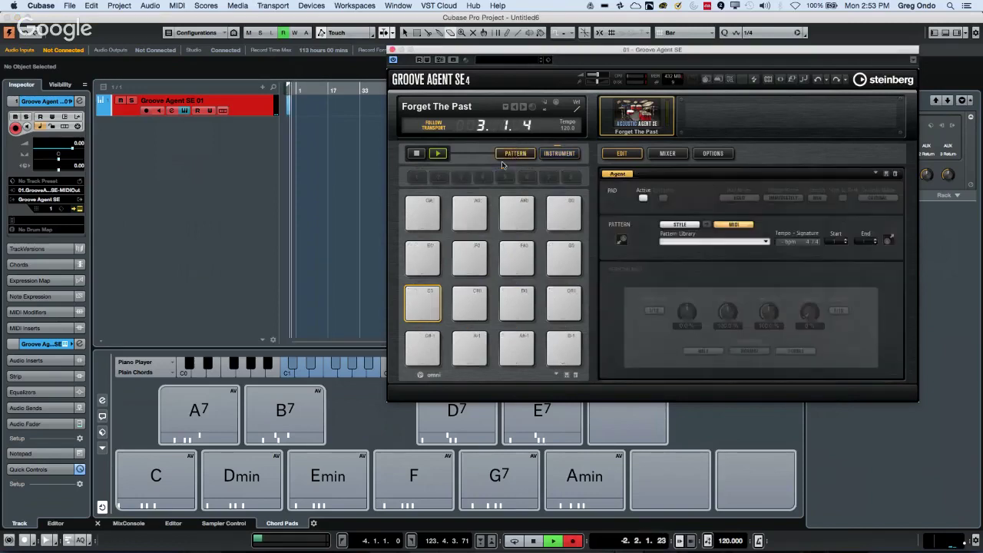
right_click(624, 113)
click(658, 125)
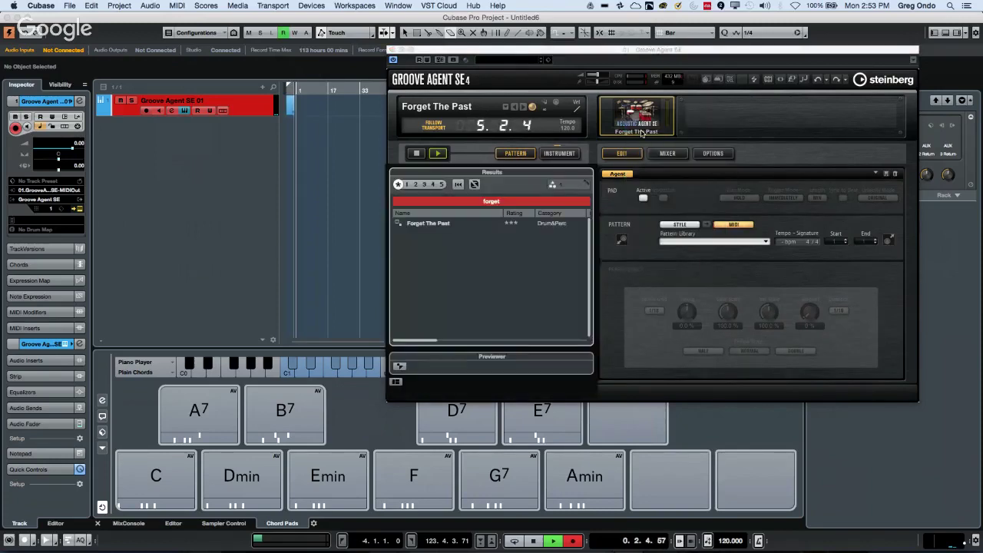
double_click(446, 226)
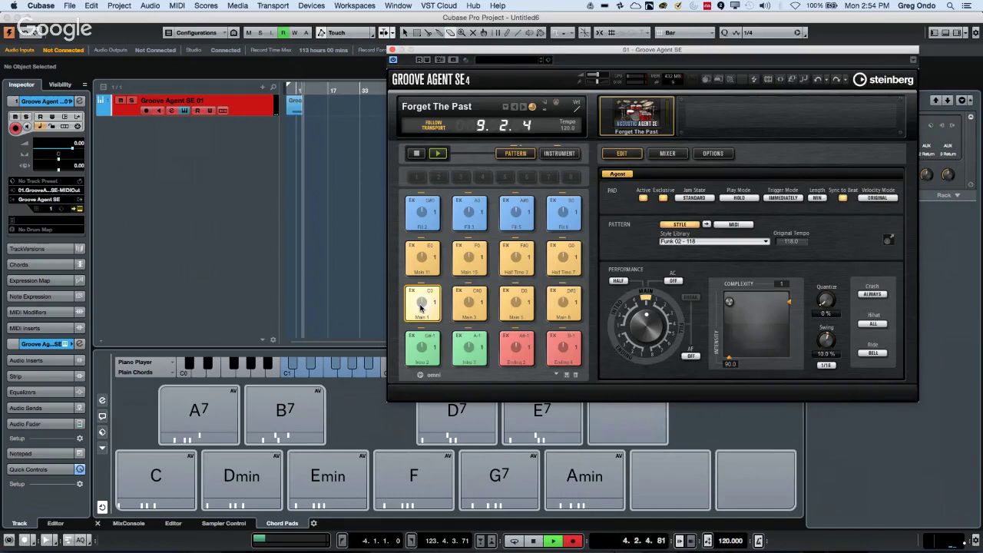
key(space)
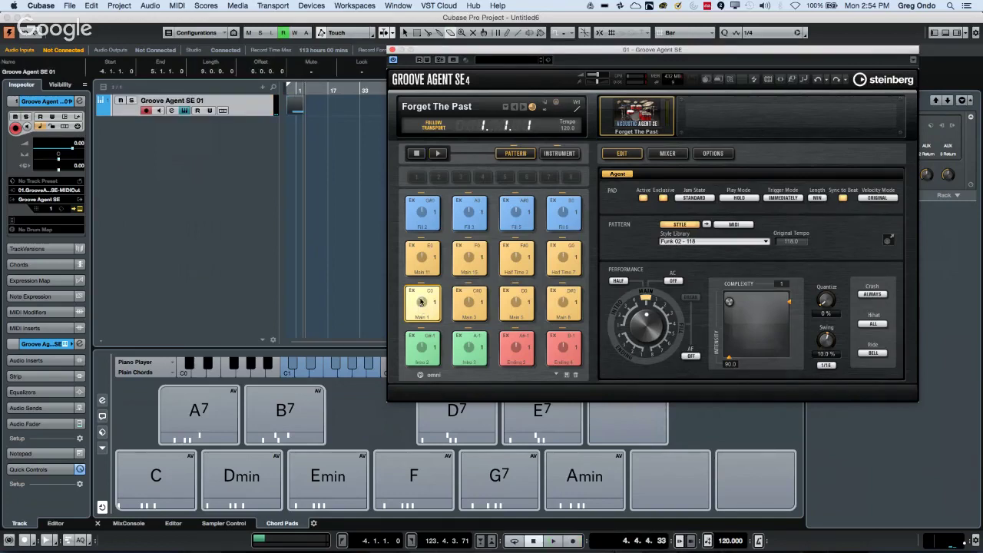
click(438, 153)
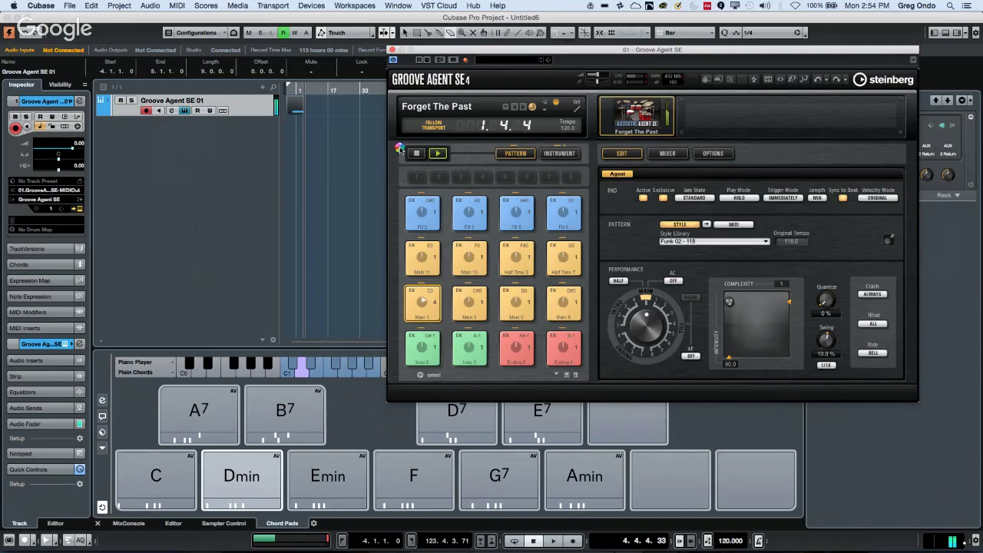
- Relaunch Cubase 9 as Cubase Pro 9 with the Yamaha Steinberg USB ASIO driver on Steinberg UR44 and create an empty project
key(super+Tab)
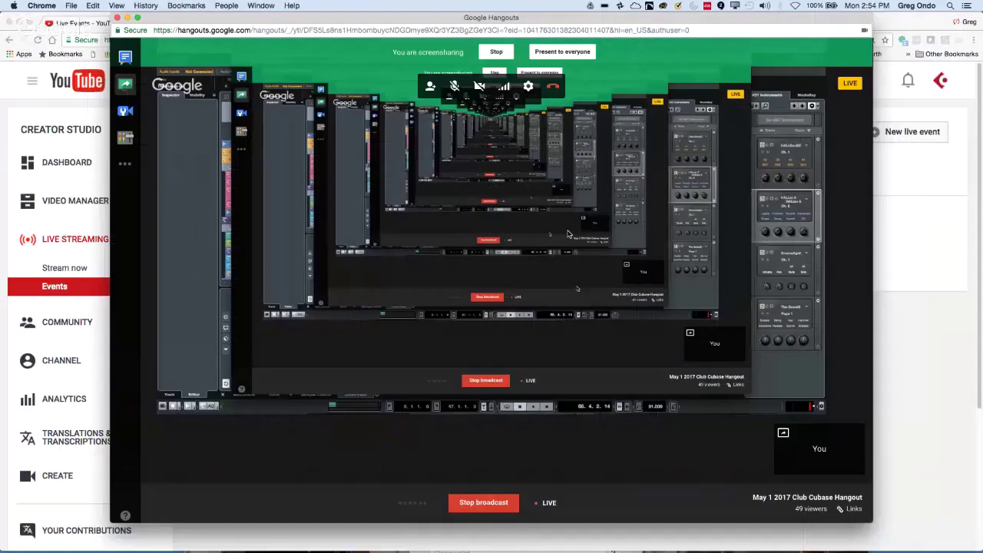
mouse_move(305, 550)
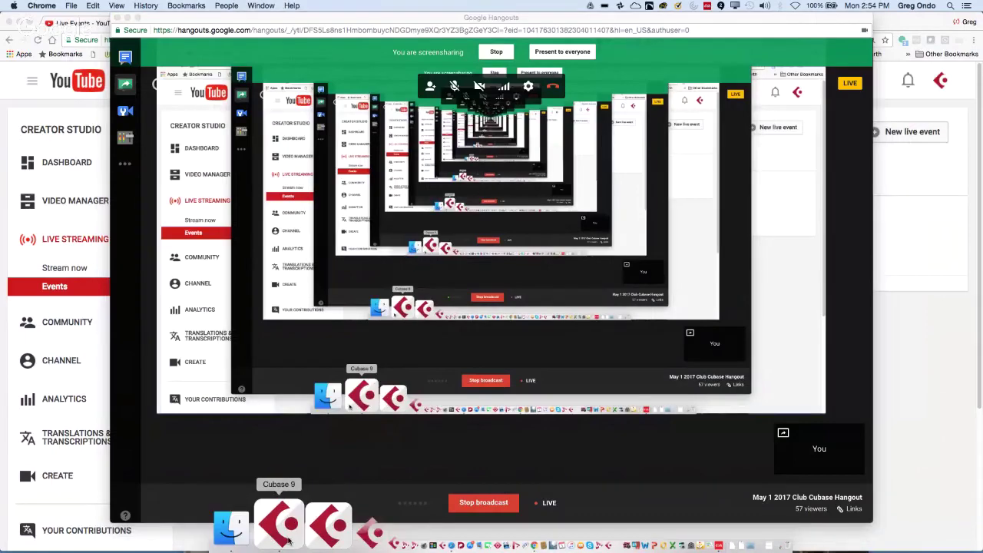
click(289, 541)
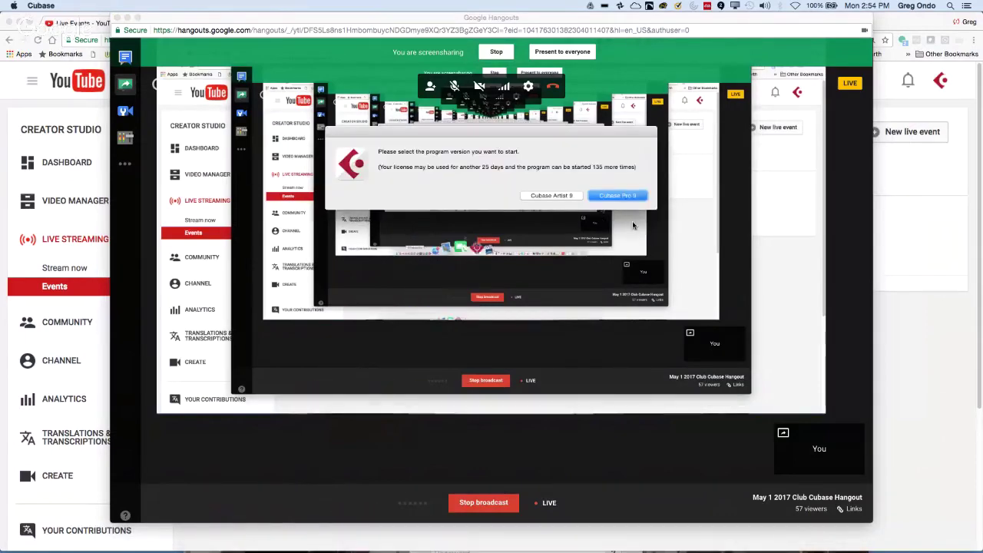
click(630, 198)
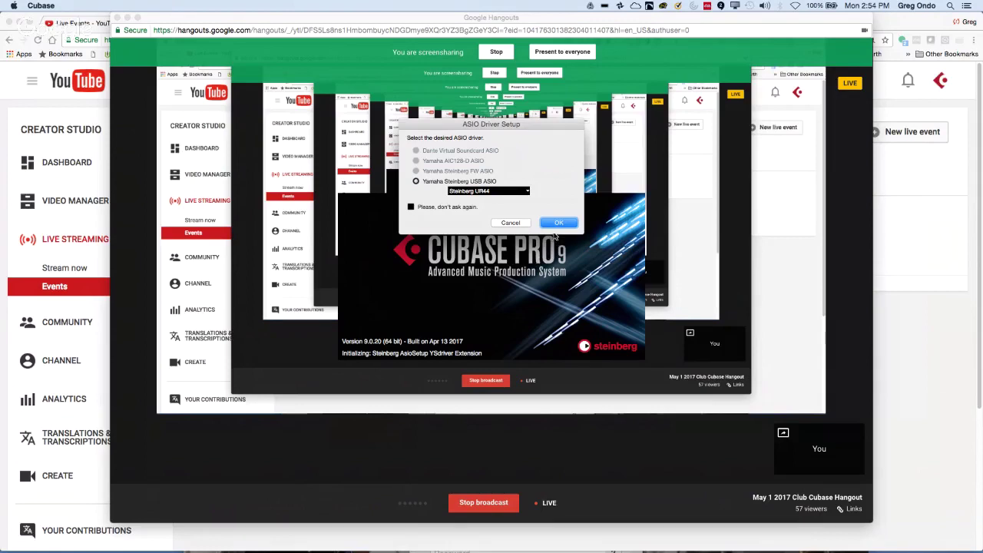
click(558, 224)
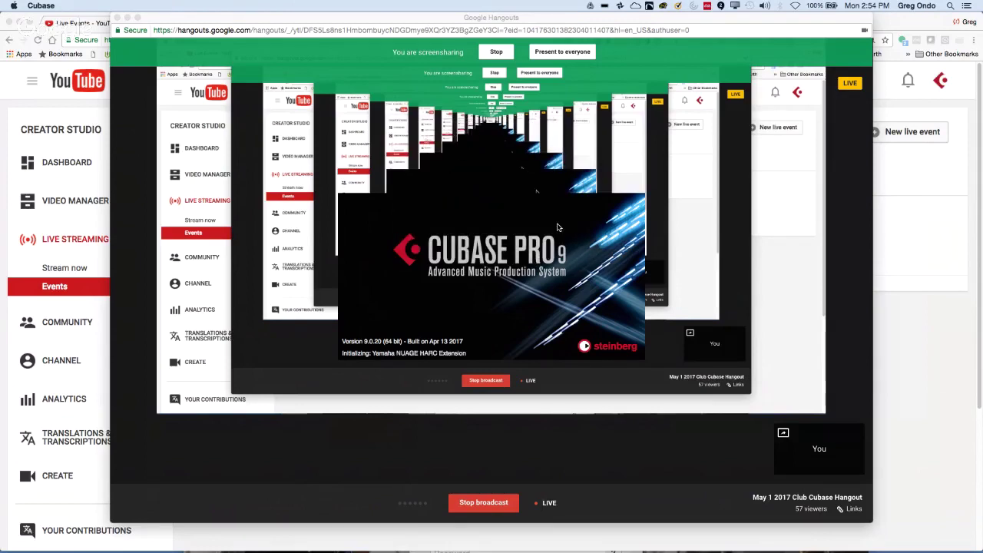
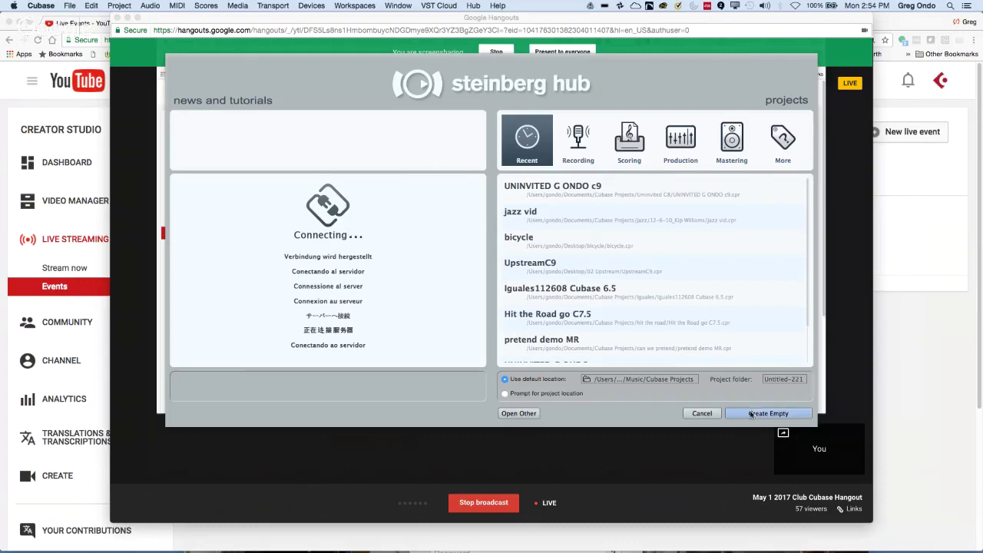
click(772, 415)
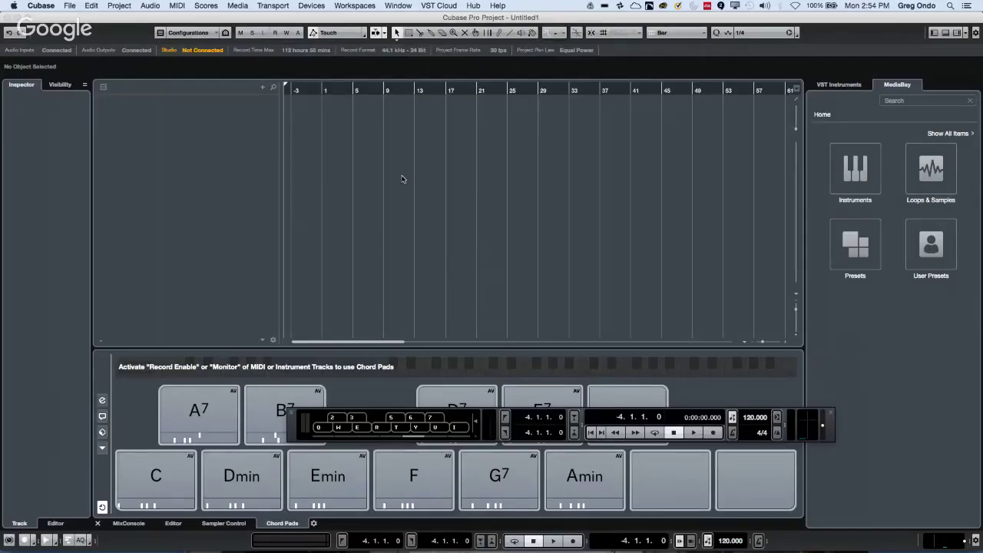
- Add one Groove Agent SE instrument track to the empty project, with its output routed to Stereo Out
right_click(493, 188)
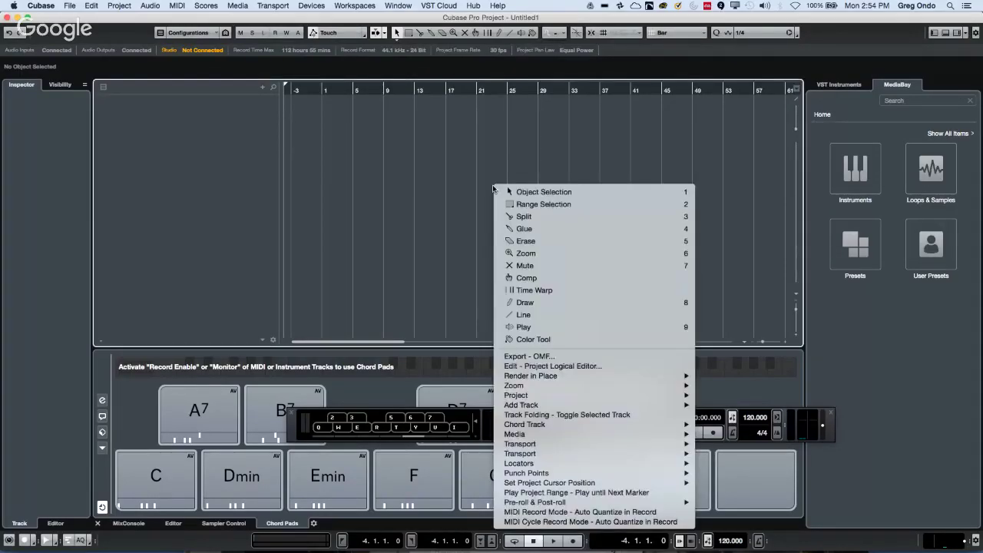
click(830, 88)
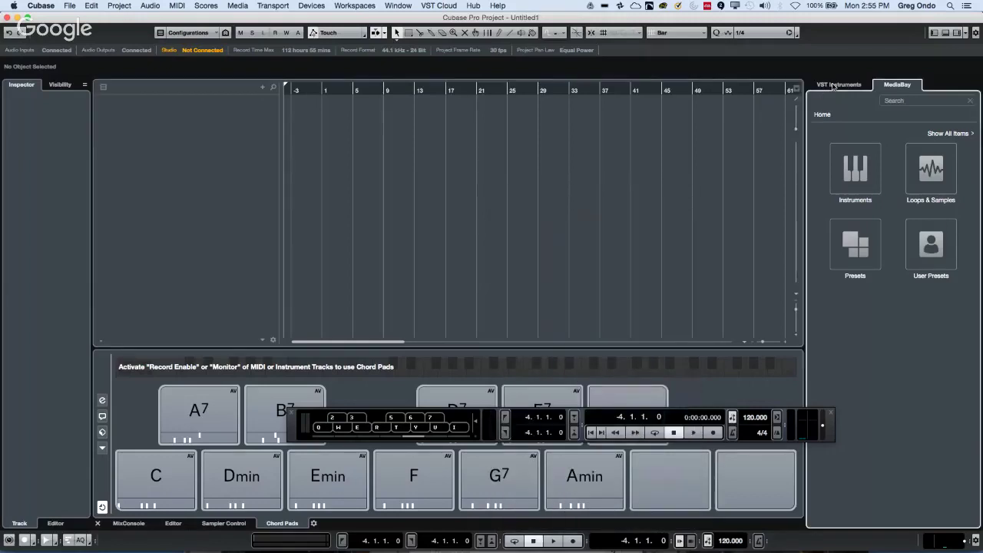
click(834, 86)
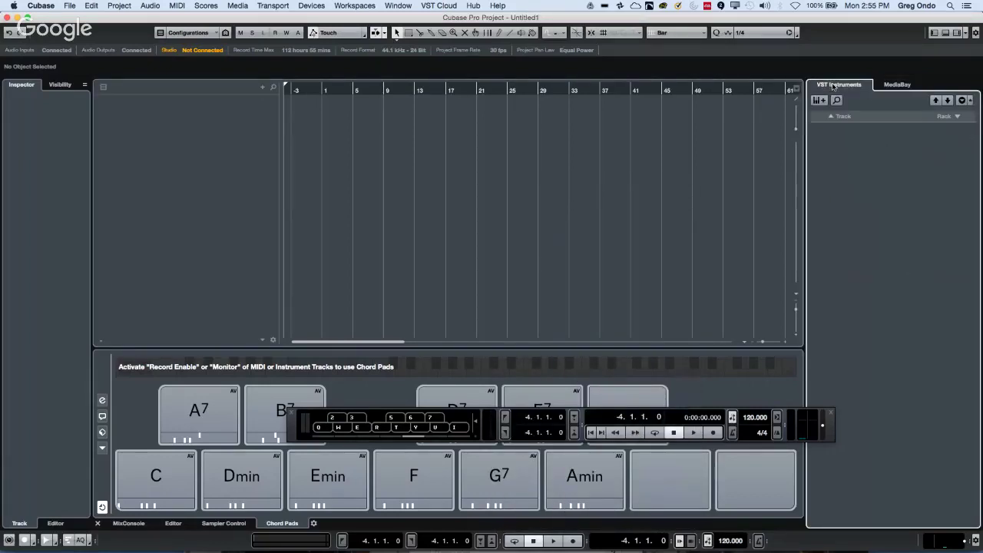
click(837, 116)
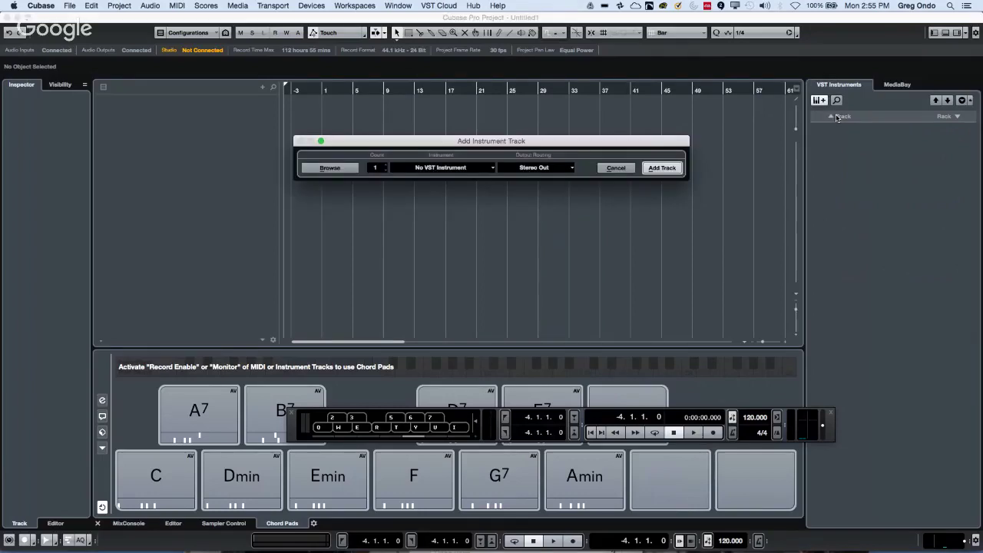
click(449, 166)
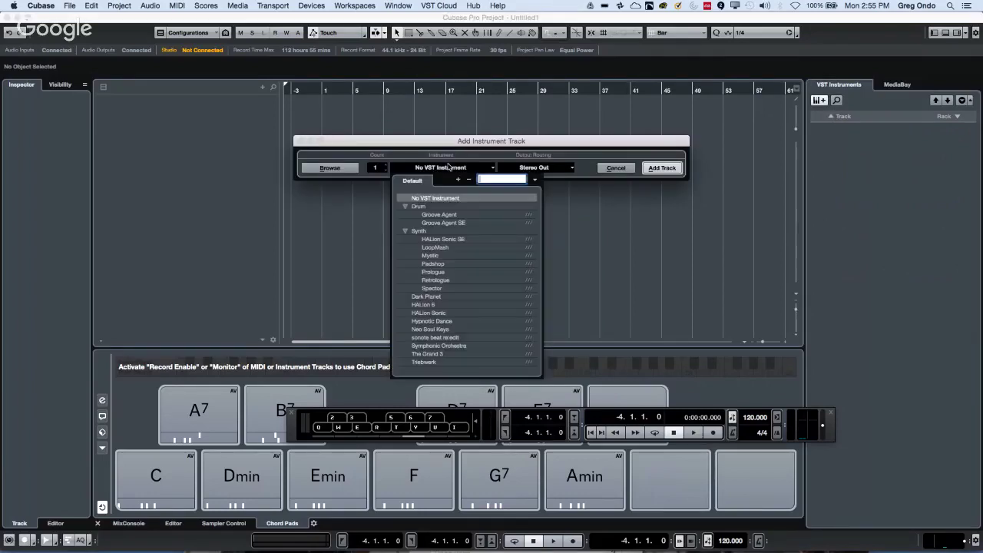
click(452, 224)
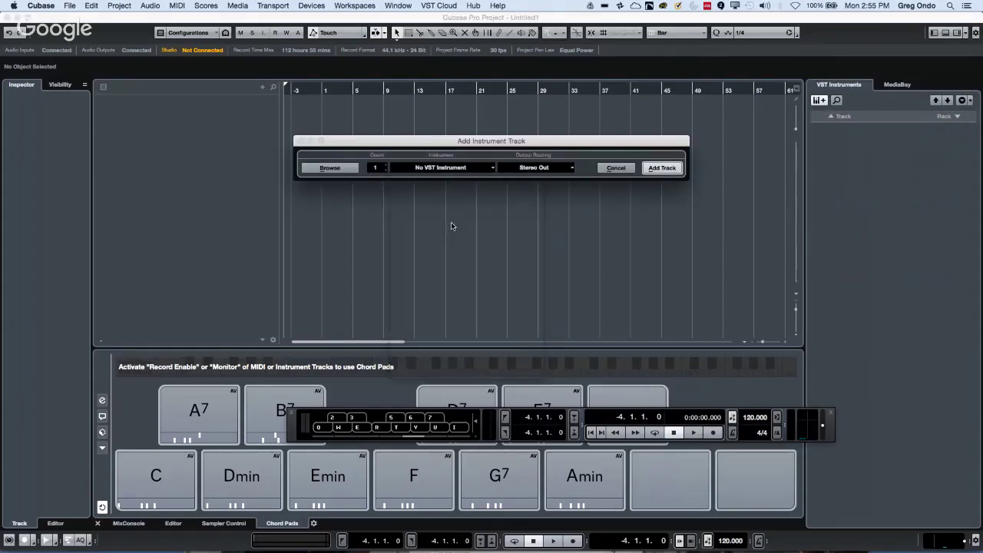
click(673, 168)
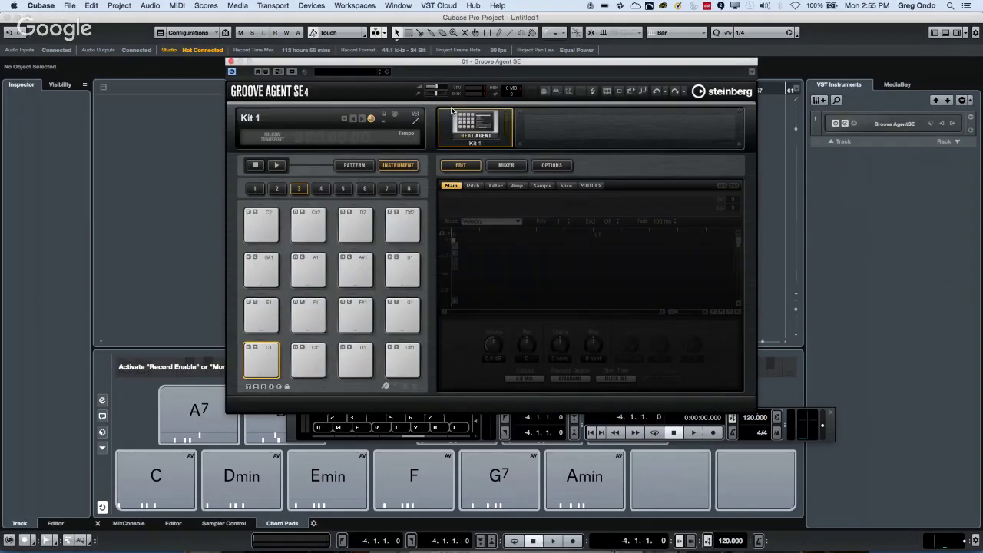
- Search the kits with patterns for "forget", load Forget The Past into Groove Agent SE, and audition a drum pad
right_click(478, 121)
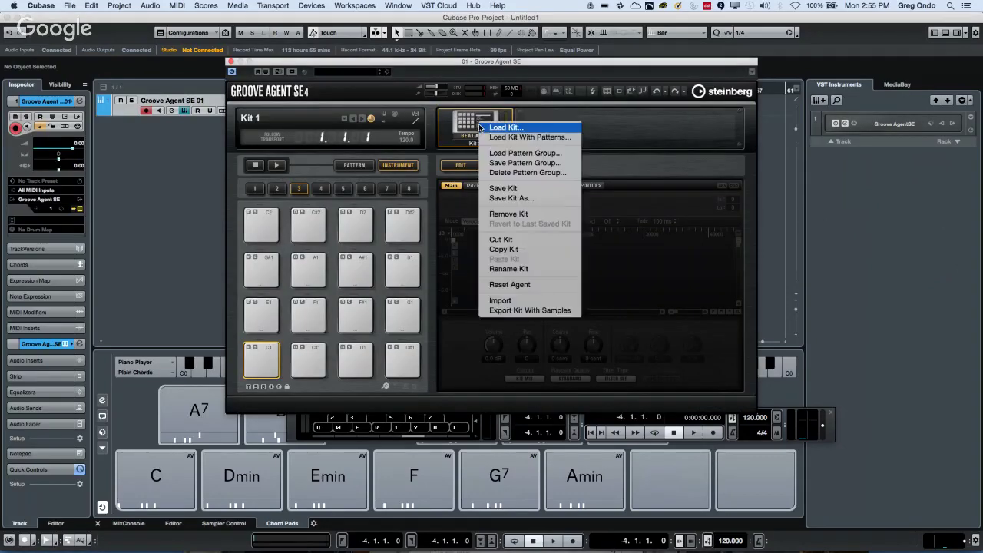
click(493, 138)
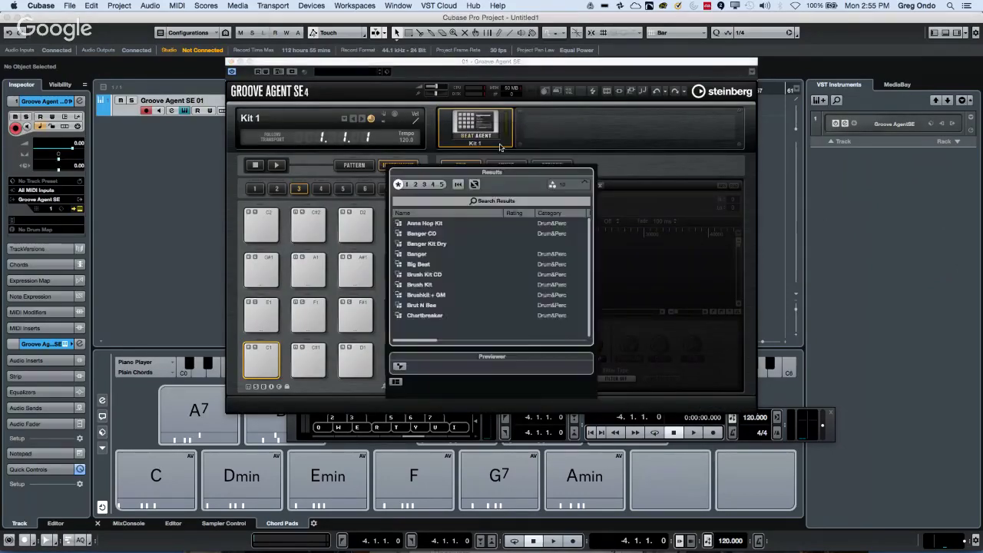
click(507, 202)
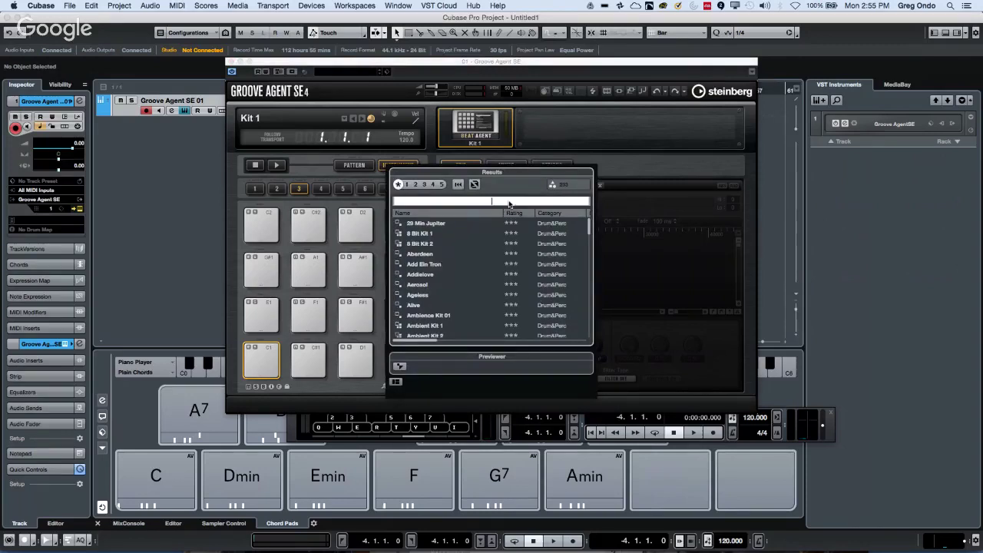
text(for)
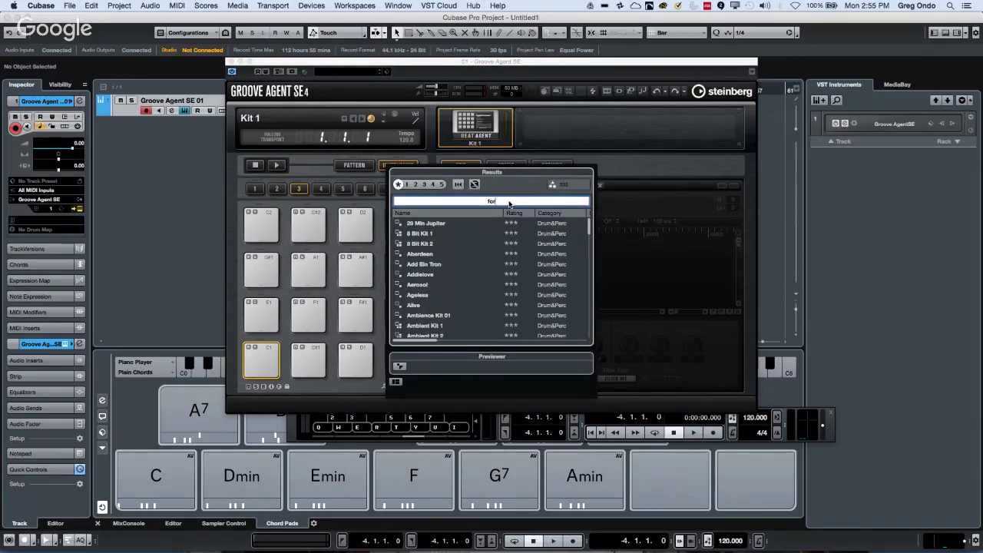
text(get)
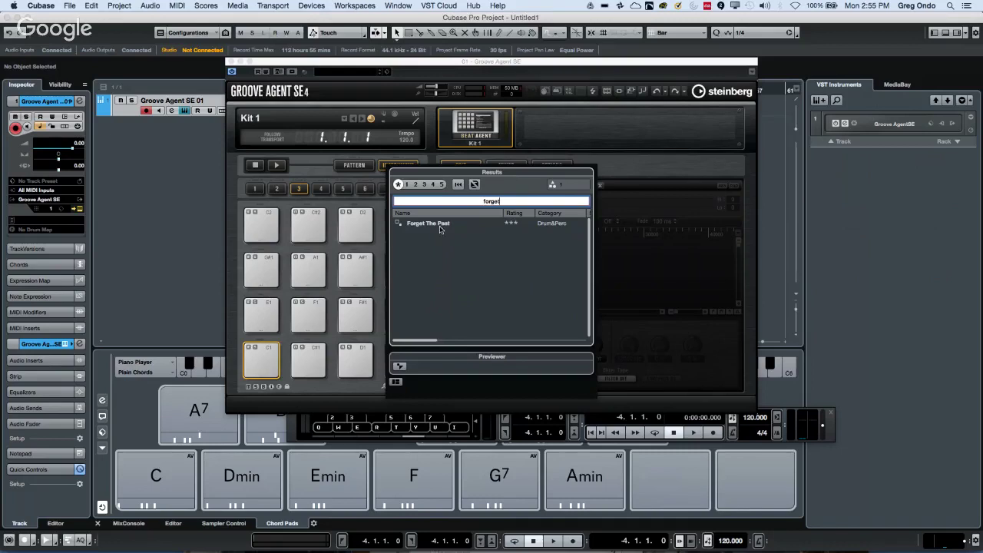
double_click(440, 225)
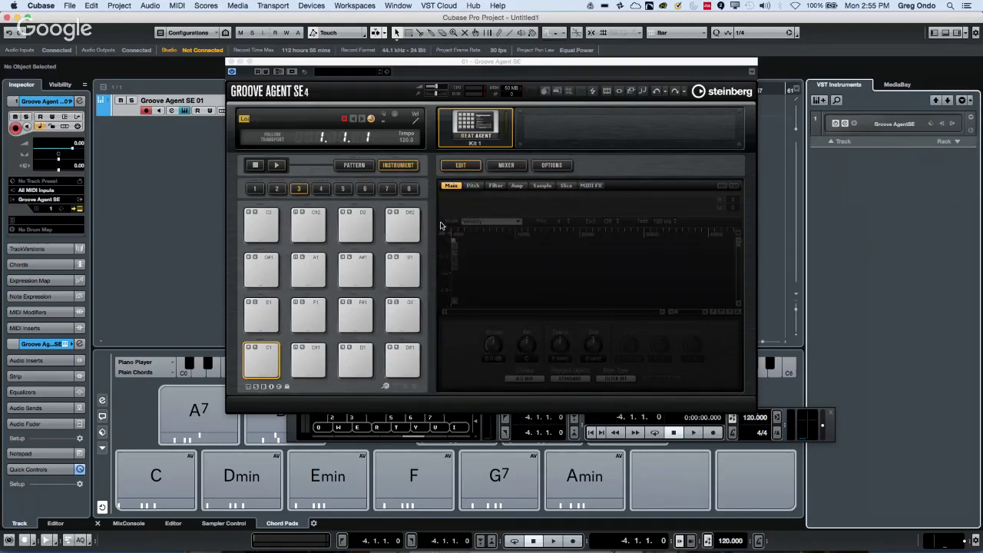
click(310, 323)
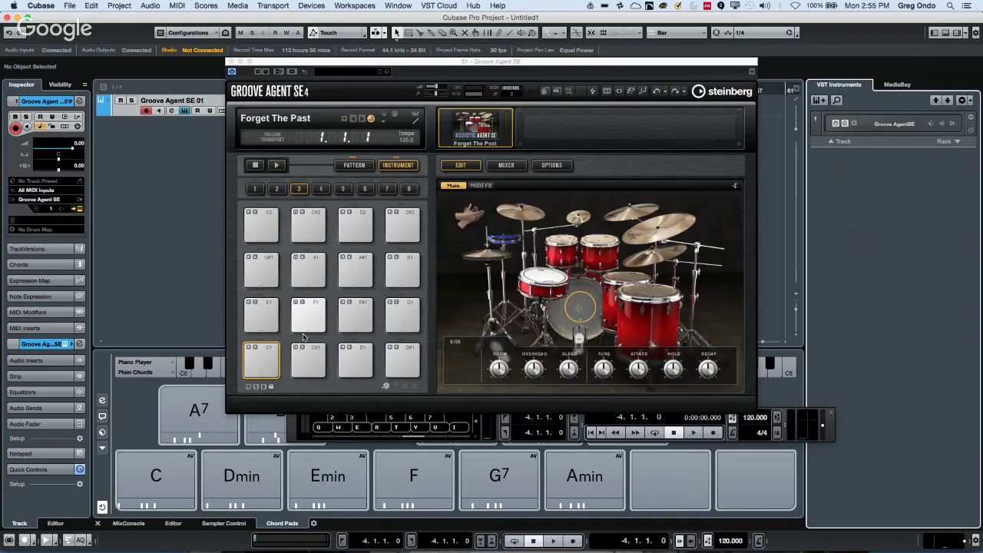
- Show the kit's pattern pads, make Groove Agent SE follow the transport, and briefly play the project
click(353, 166)
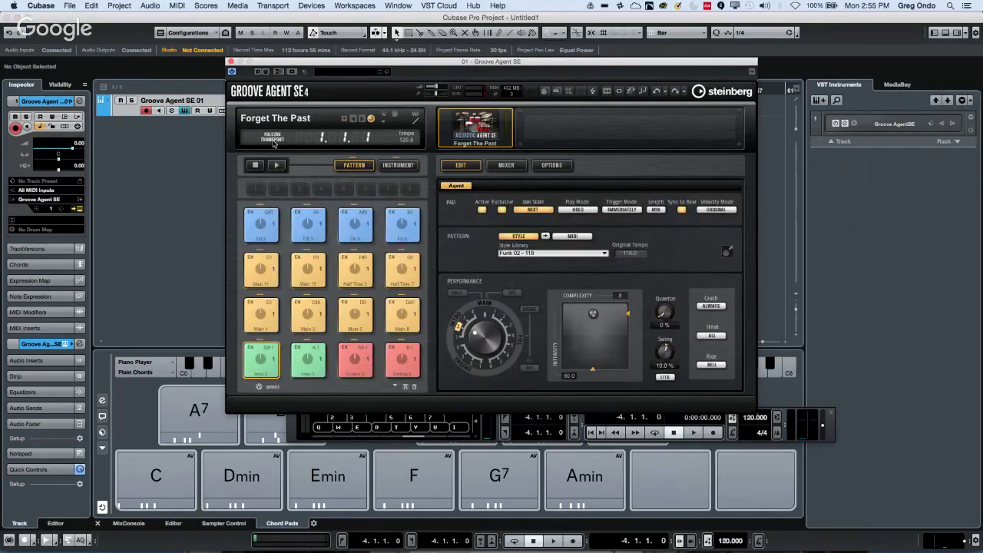
click(273, 144)
key(space)
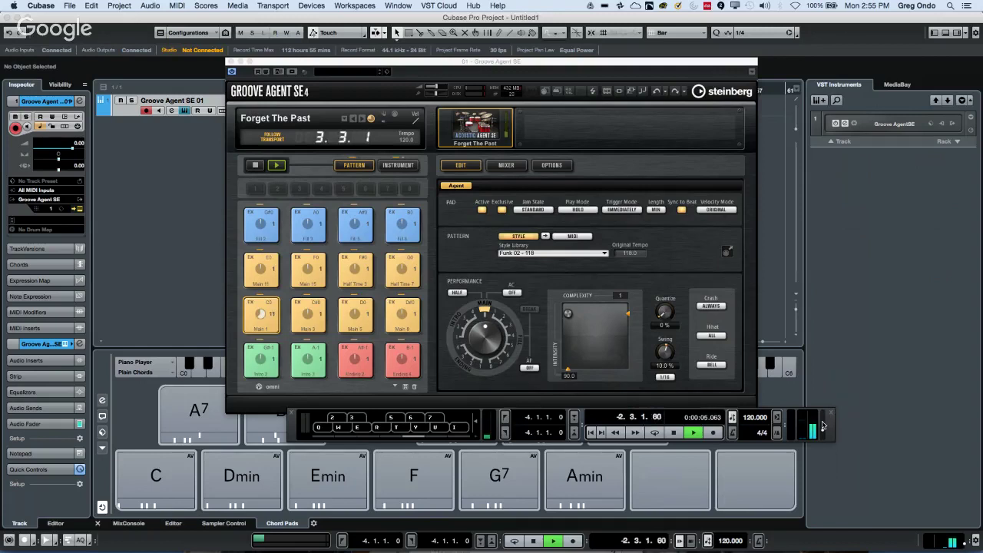
key(space)
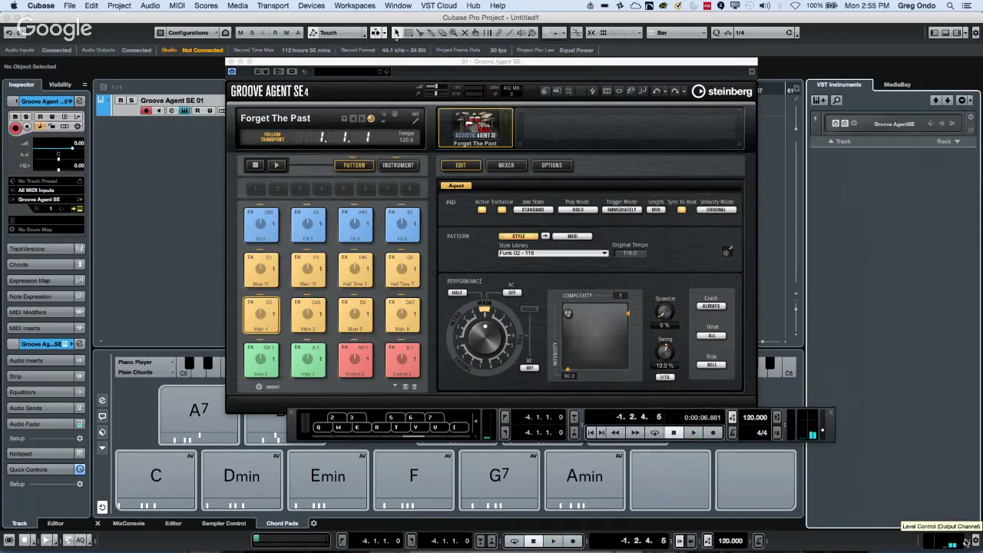
- Close the Groove Agent SE window and set the Stereo Out bus's audio device to Not Connected in VST Connections
key(F3)
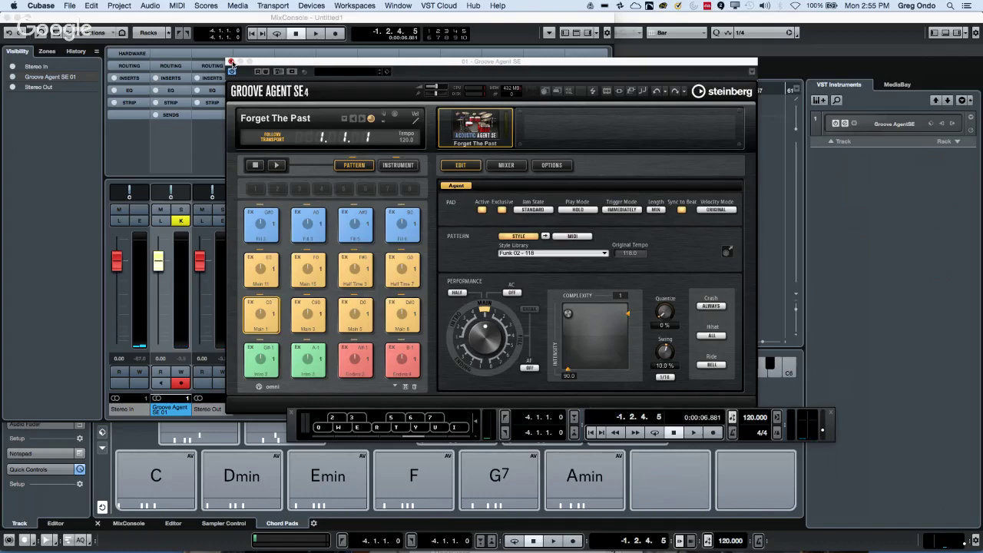
click(231, 60)
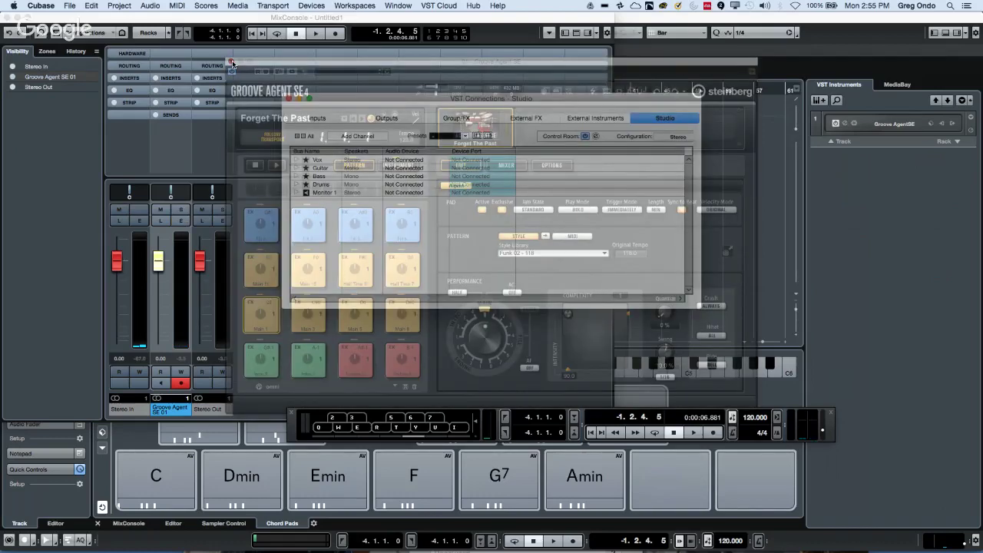
click(386, 118)
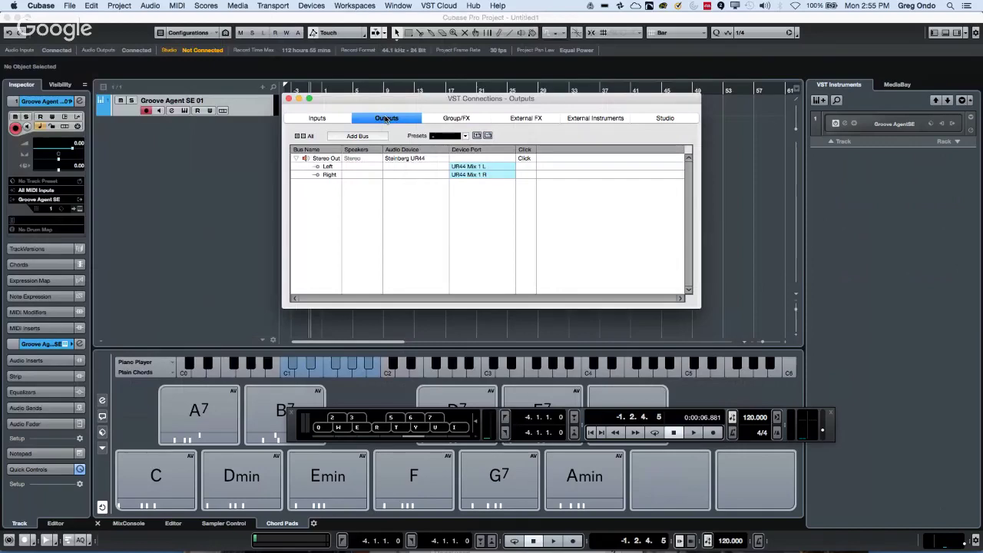
click(404, 158)
click(419, 166)
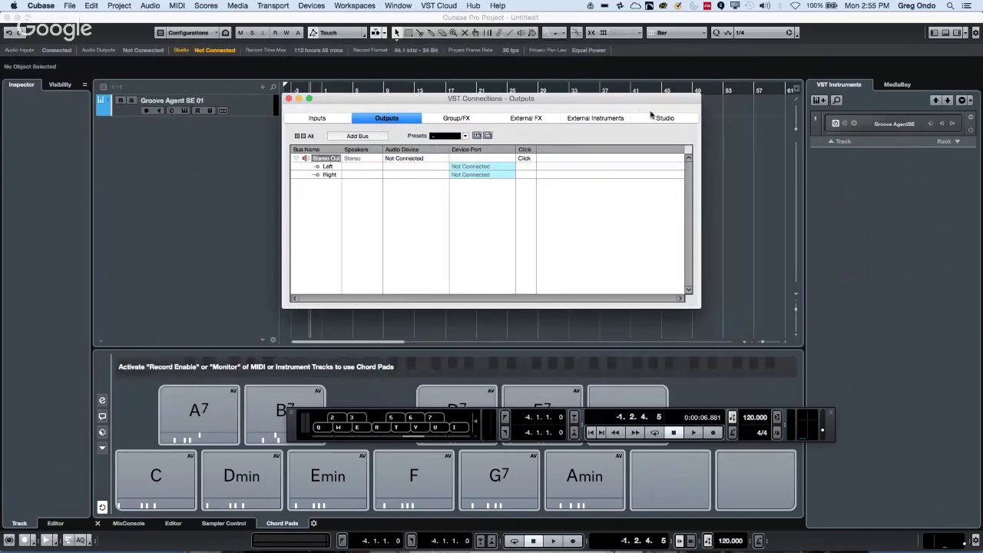
- Assign the Control Room's Monitor 1 channel to the Steinberg UR44 and close VST Connections
click(662, 119)
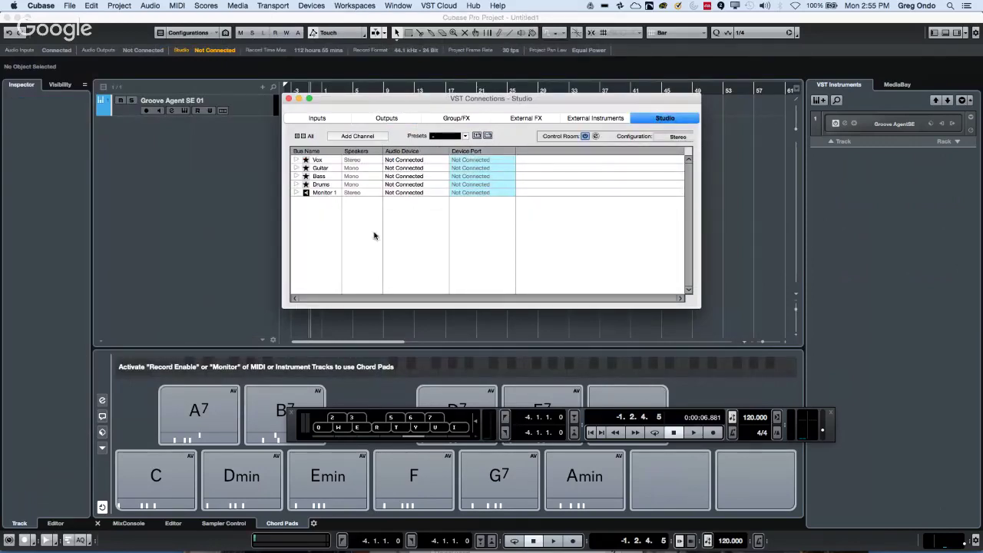
click(297, 192)
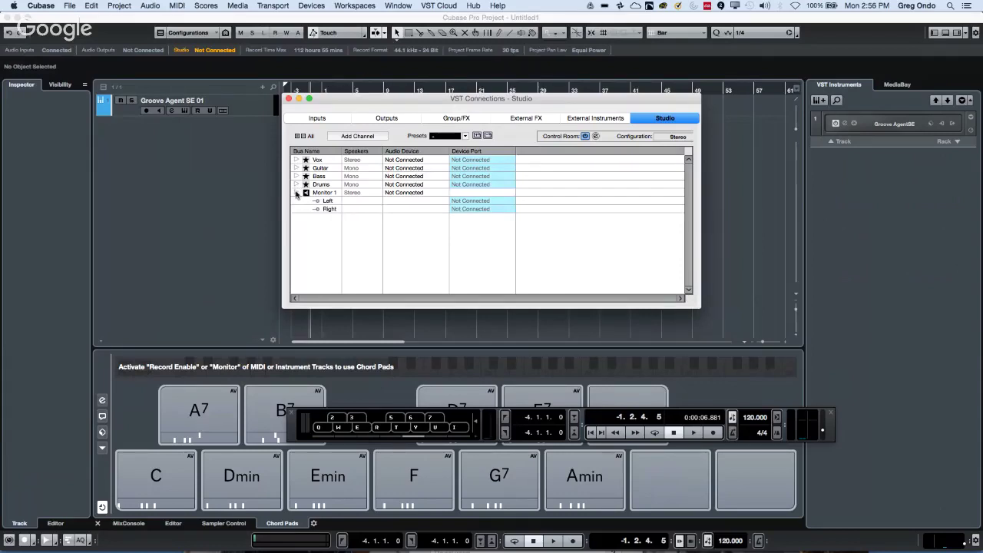
click(425, 197)
click(422, 215)
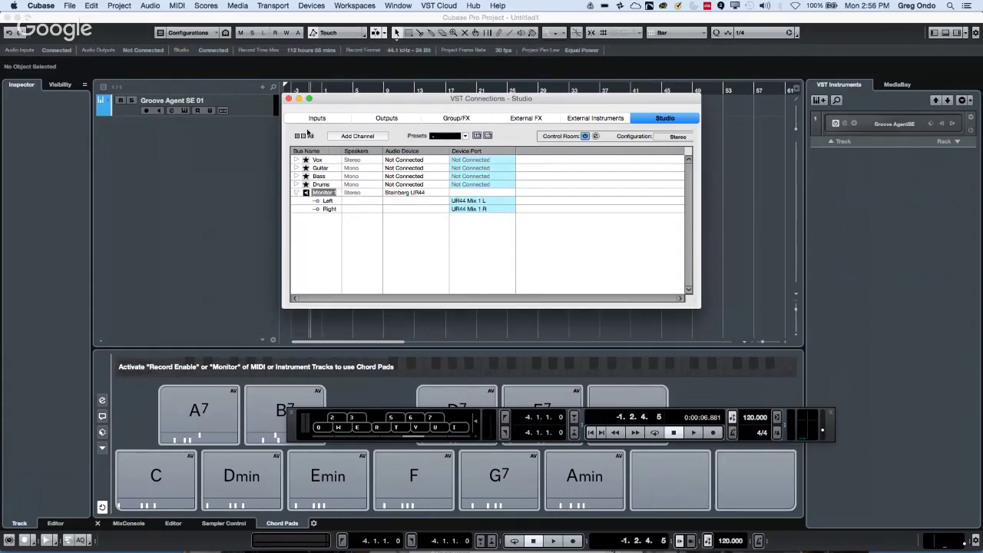
click(288, 99)
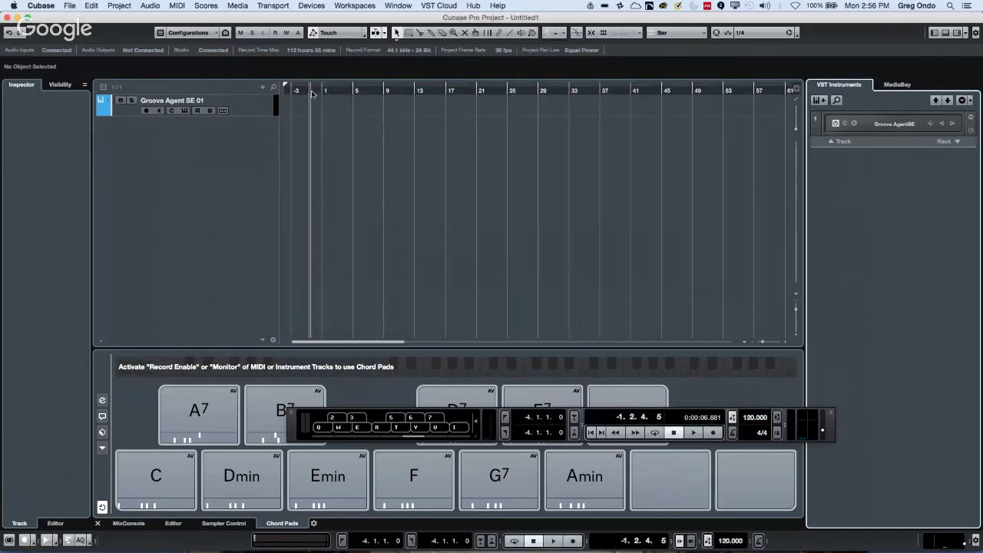
- Move the cursor back near the project start, reopen Groove Agent SE, and start its Main 1 pattern
click(312, 94)
click(287, 92)
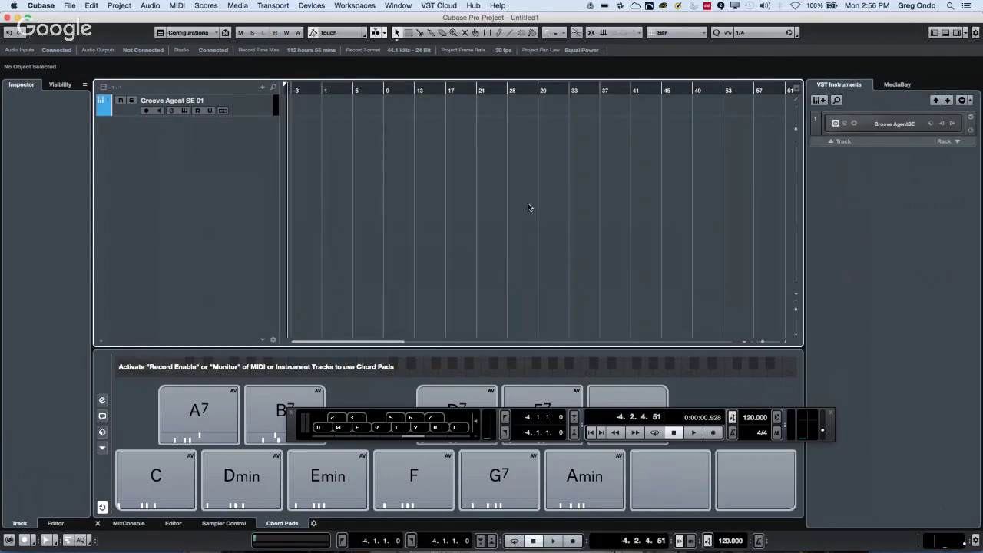
click(855, 124)
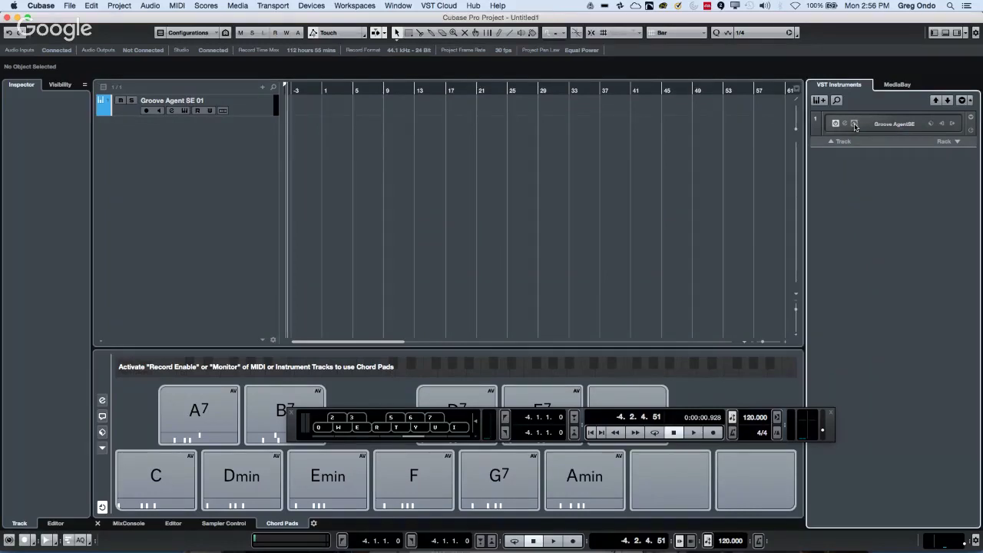
click(846, 124)
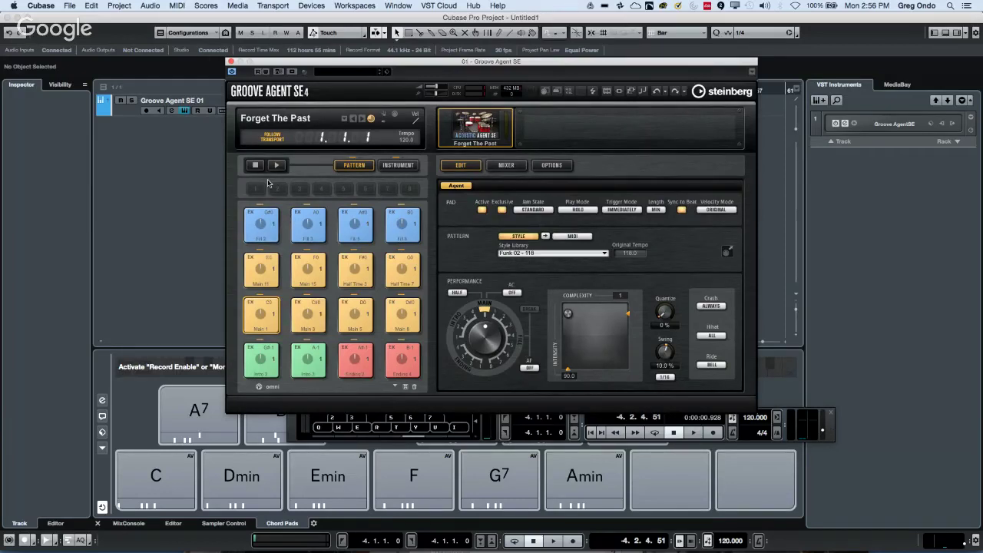
click(275, 164)
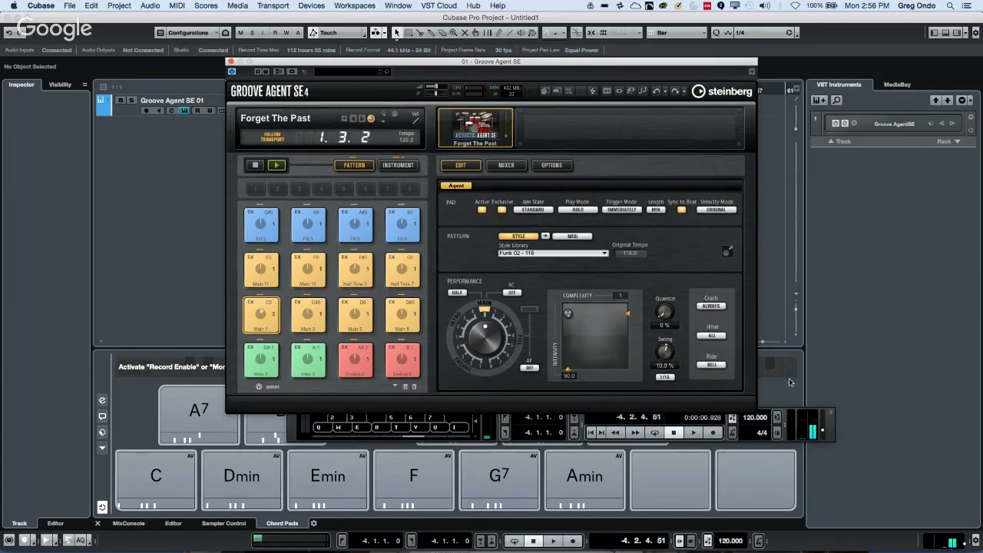
- Hide the floating transport panel and move the Groove Agent SE window clear of the track list
click(826, 432)
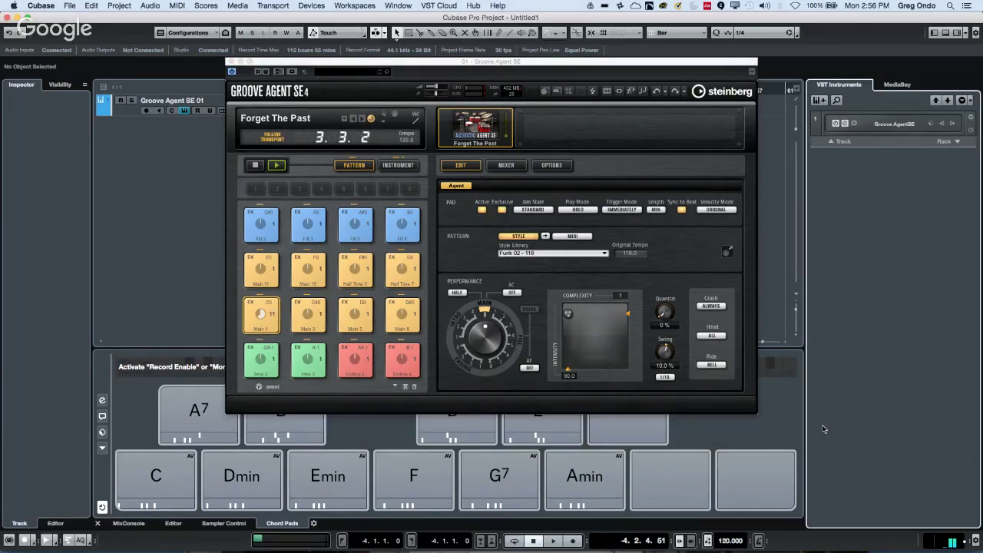
click(823, 429)
drag(413, 62, 582, 159)
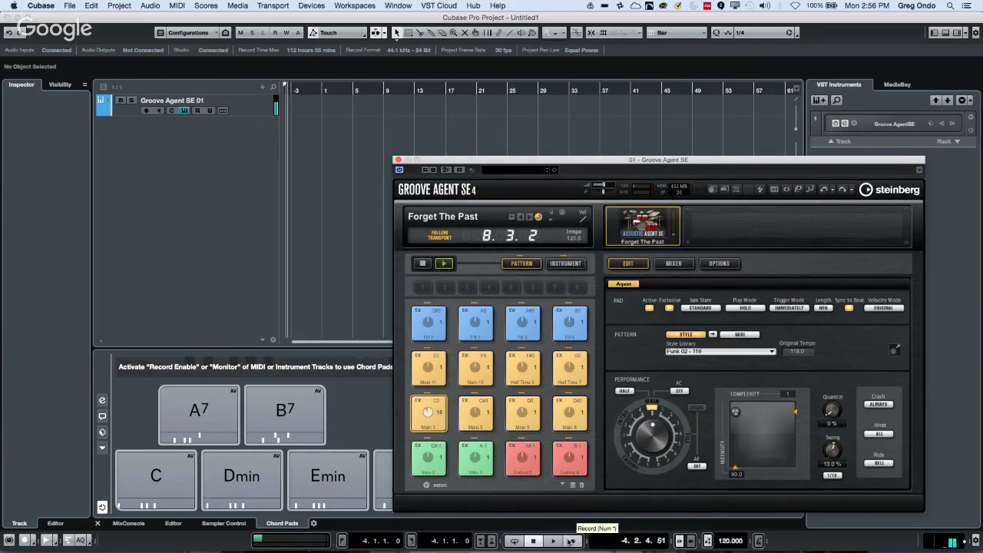
- Start recording, select the Groove Agent SE 01 track, and set its MIDI input to Groove Agent SE - MIDI Out
click(570, 540)
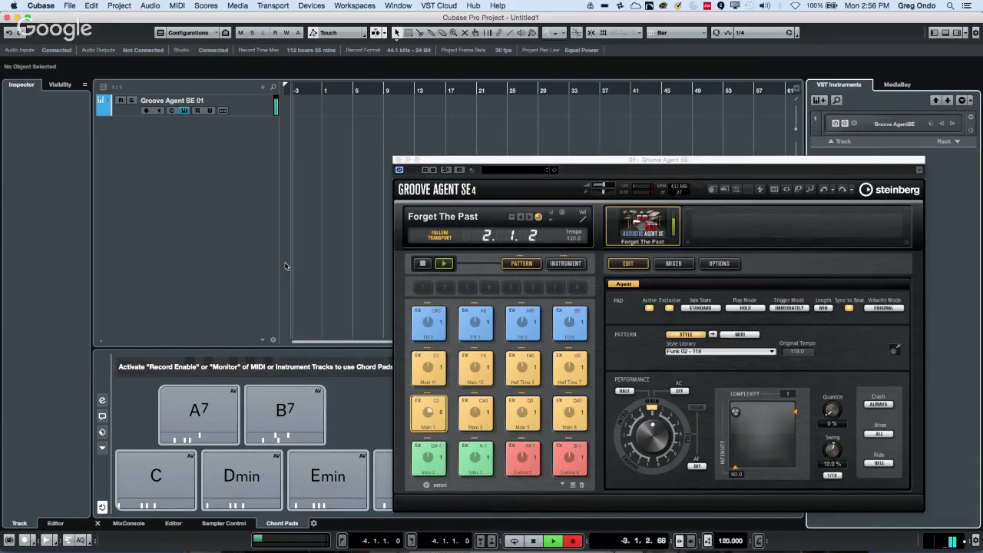
click(230, 106)
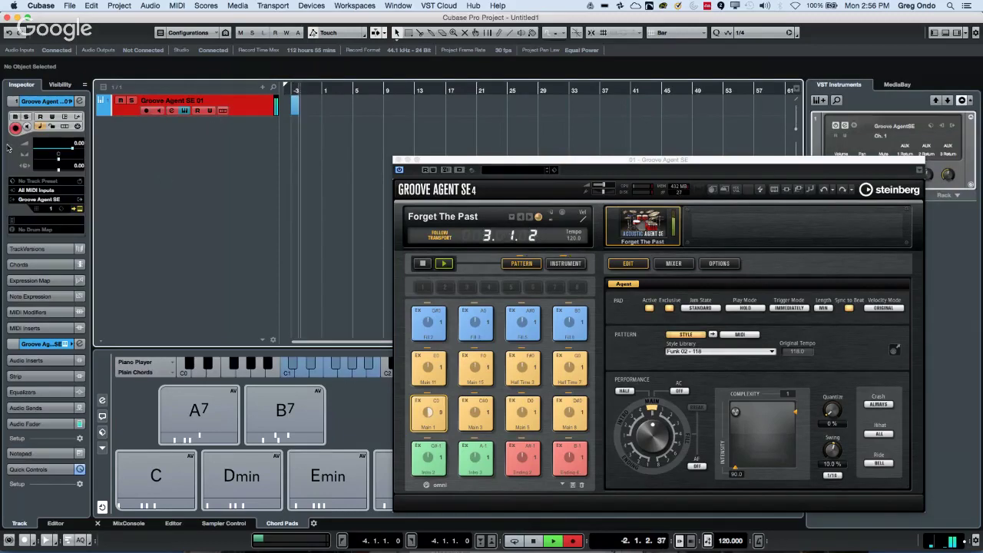
click(50, 191)
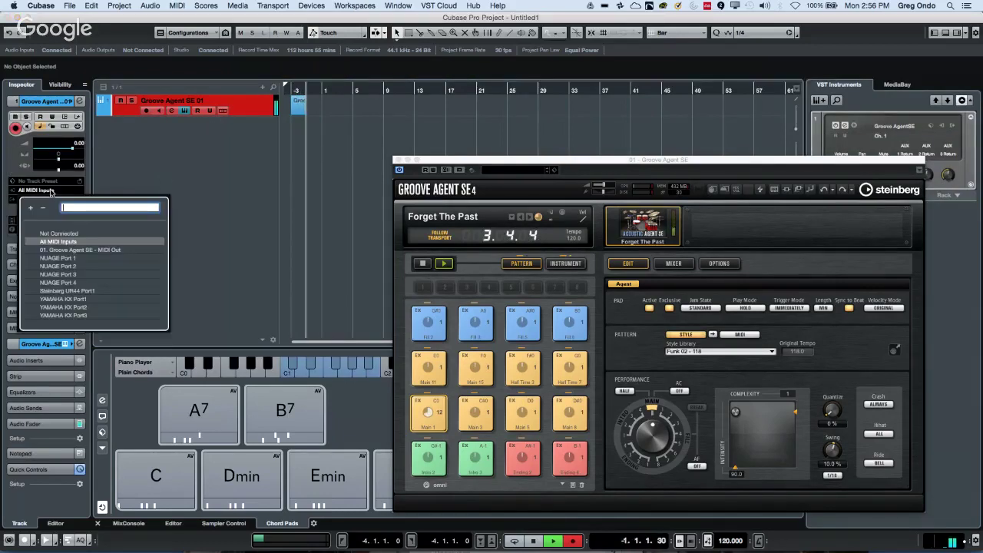
click(67, 258)
click(43, 189)
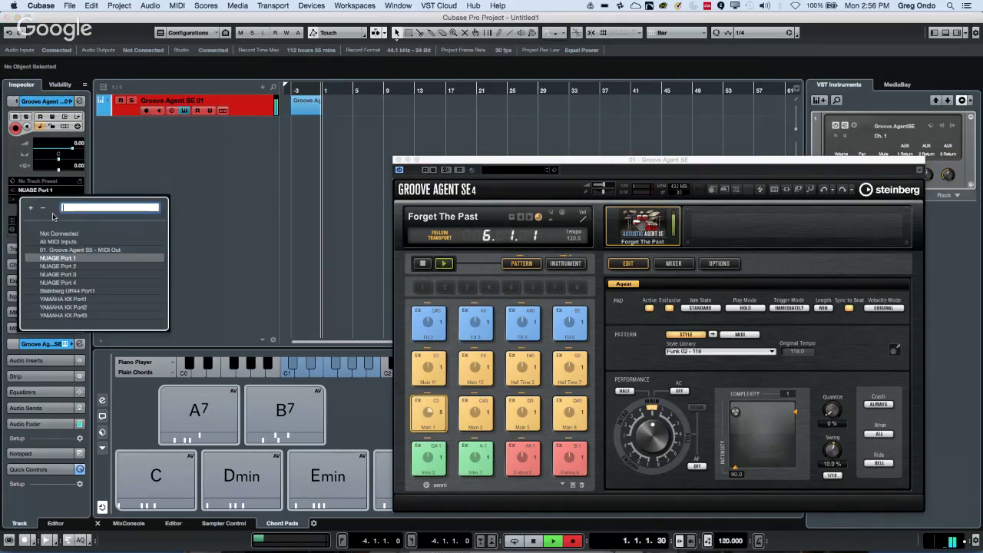
click(72, 250)
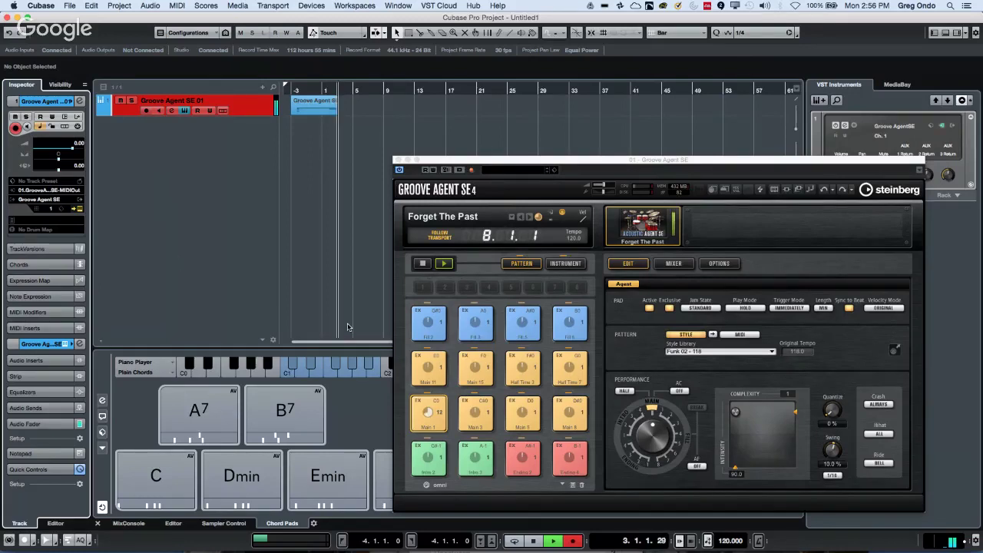
- Activate the MIDI port option for the pattern pads, keep the channel at omni, and stop recording
click(432, 489)
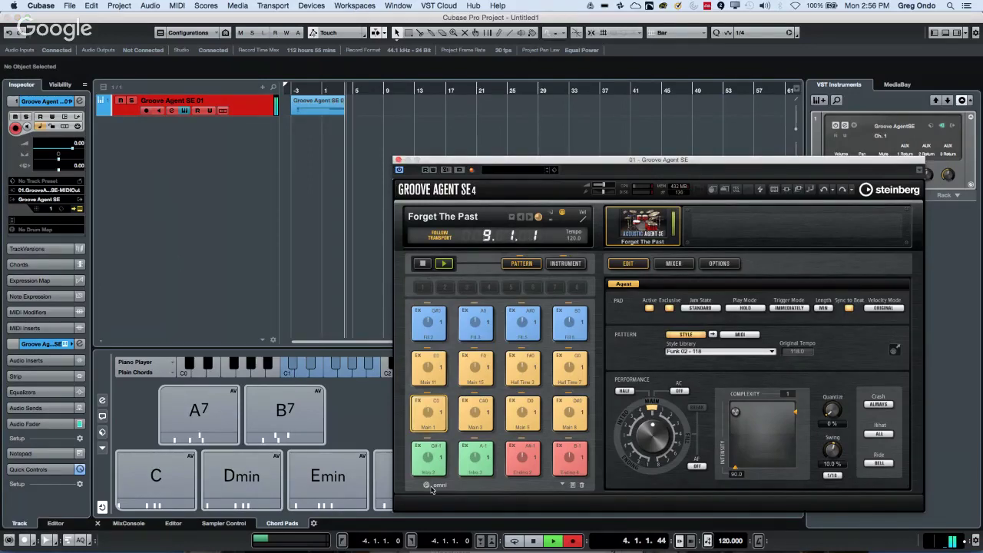
click(444, 486)
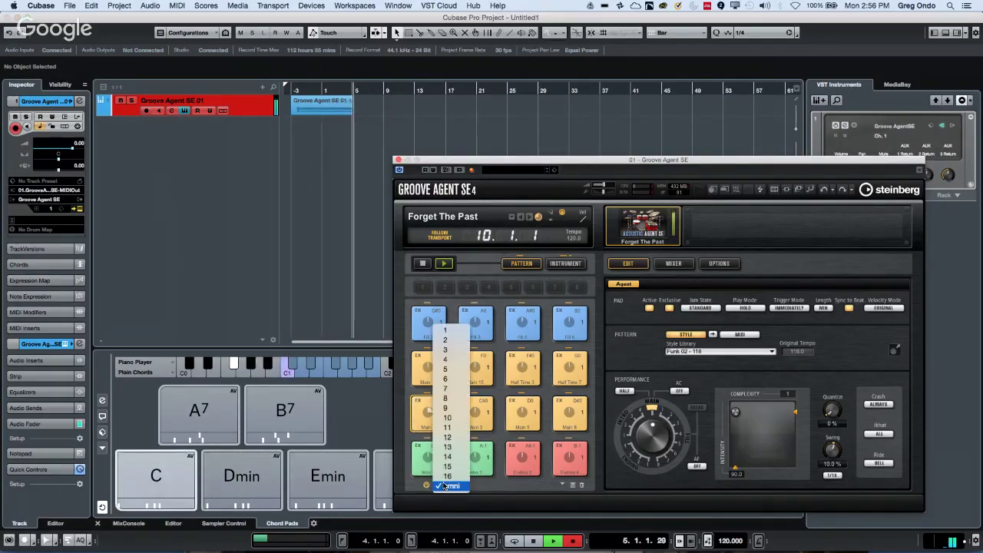
click(551, 493)
right_click(335, 239)
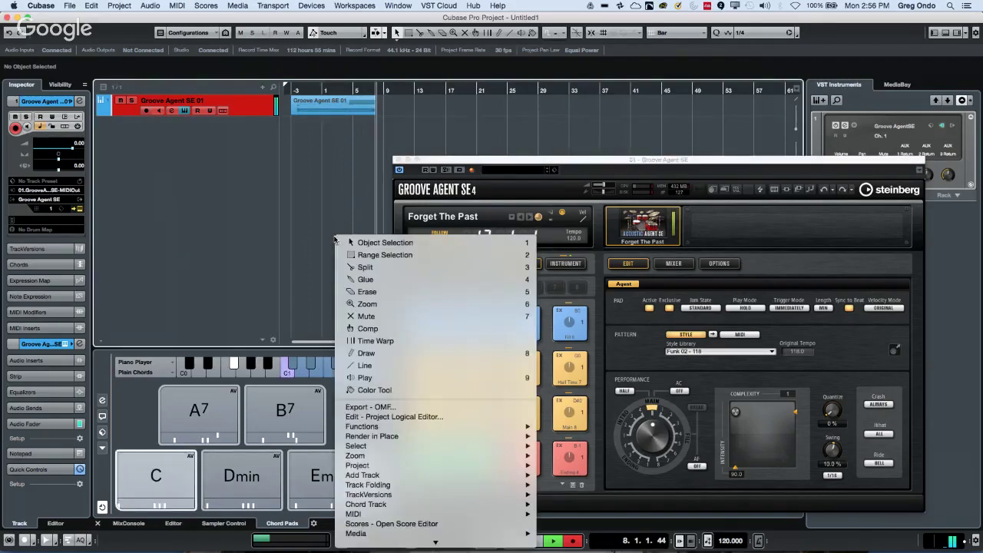
click(326, 197)
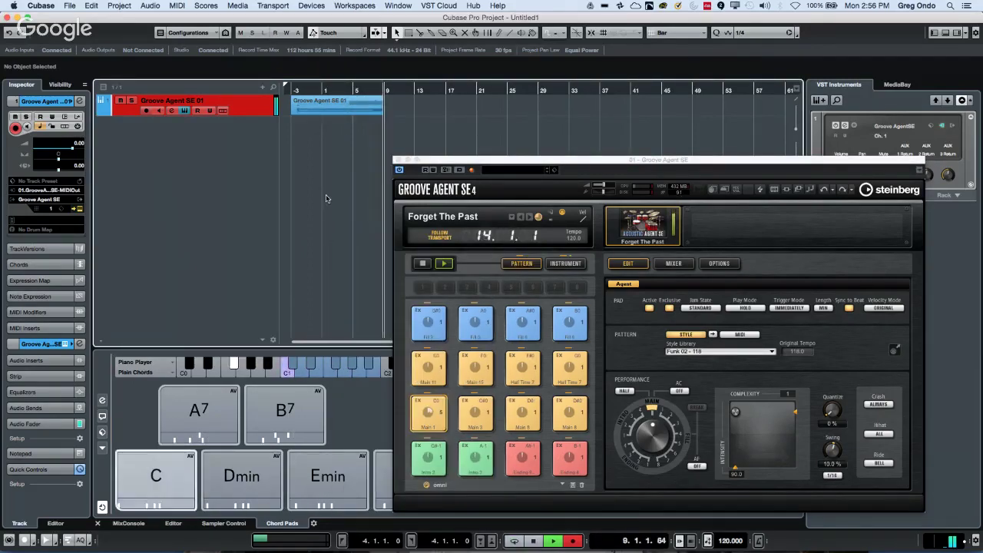
key(space)
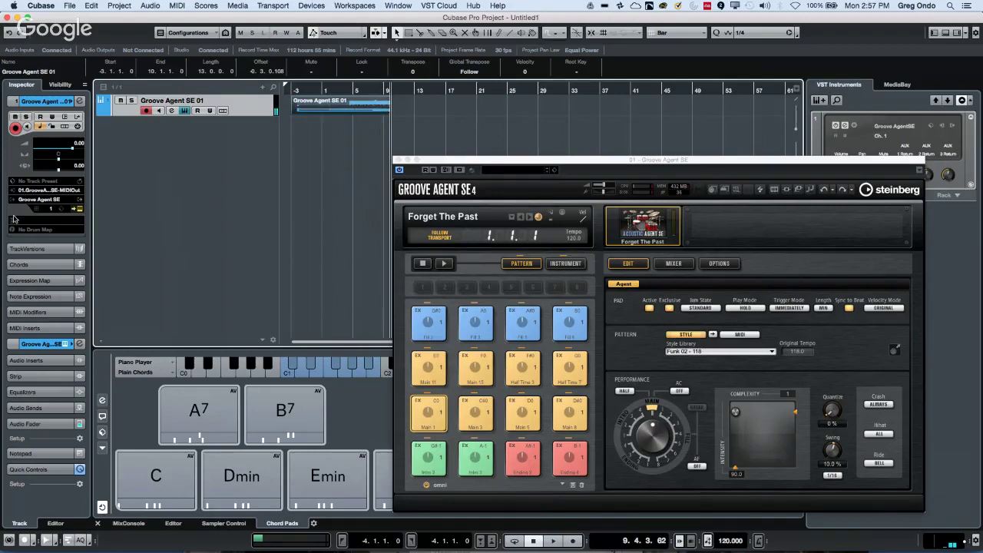
- Create a drum map from the instrument for the Groove Agent SE 01 track and open its recorded part in the Drum Editor
click(43, 230)
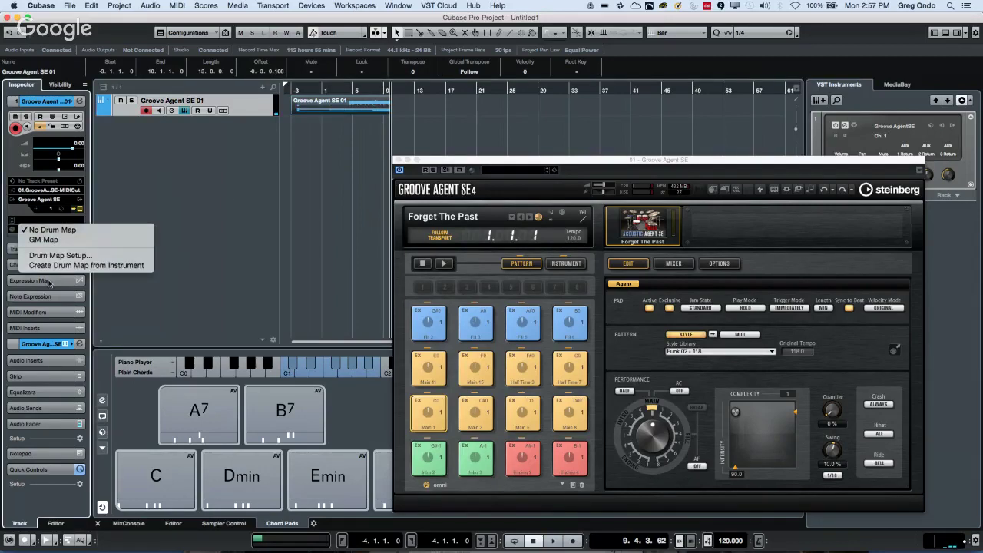
click(114, 265)
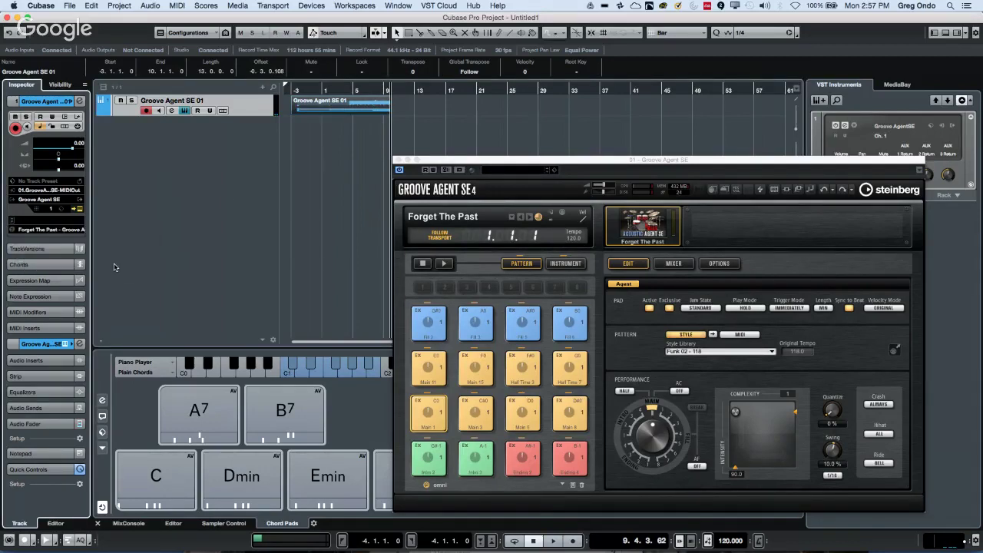
double_click(358, 109)
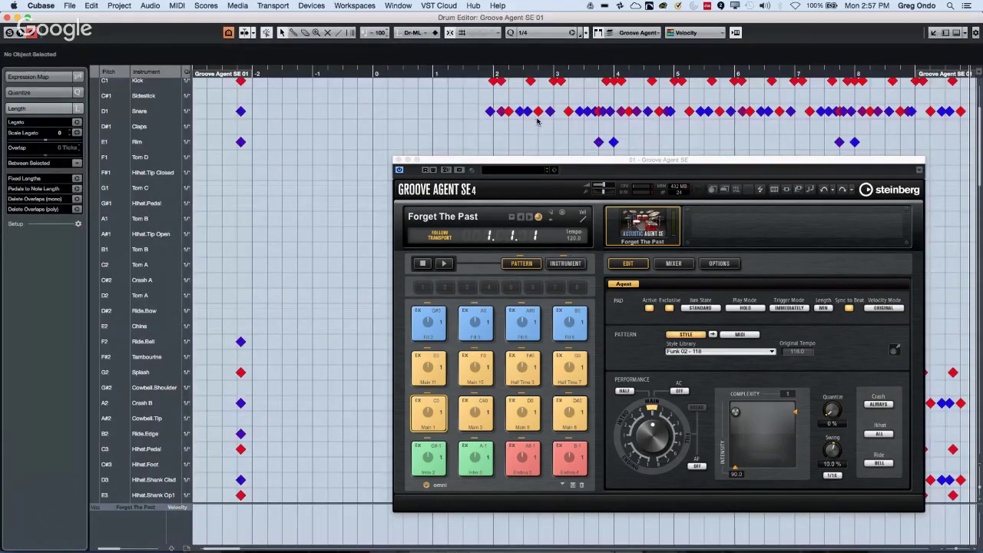
- Audition the lanes from kick to snare and move the Groove Agent SE window clear of the notes, closing the Drum Editor when done
scroll(421, 150, up, 3)
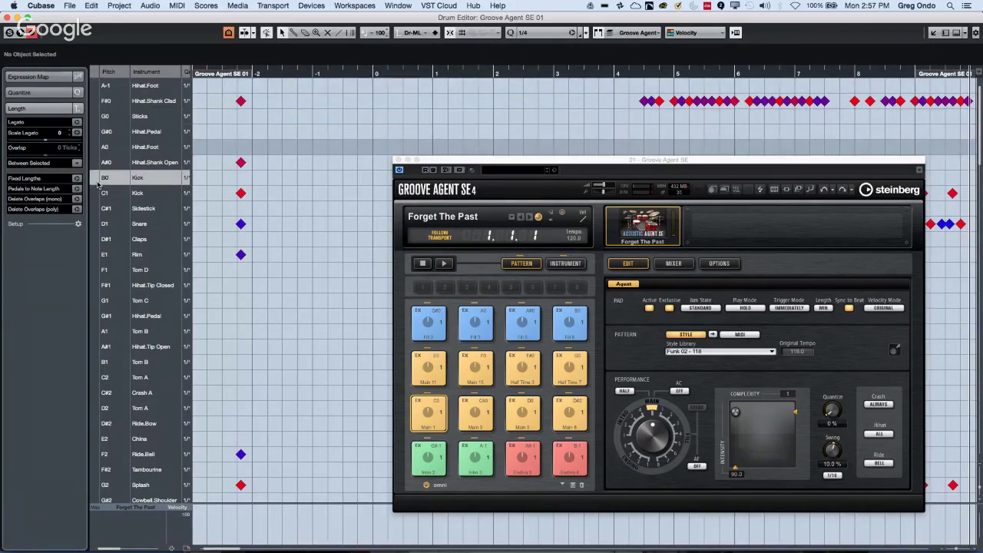
drag(98, 185, 97, 229)
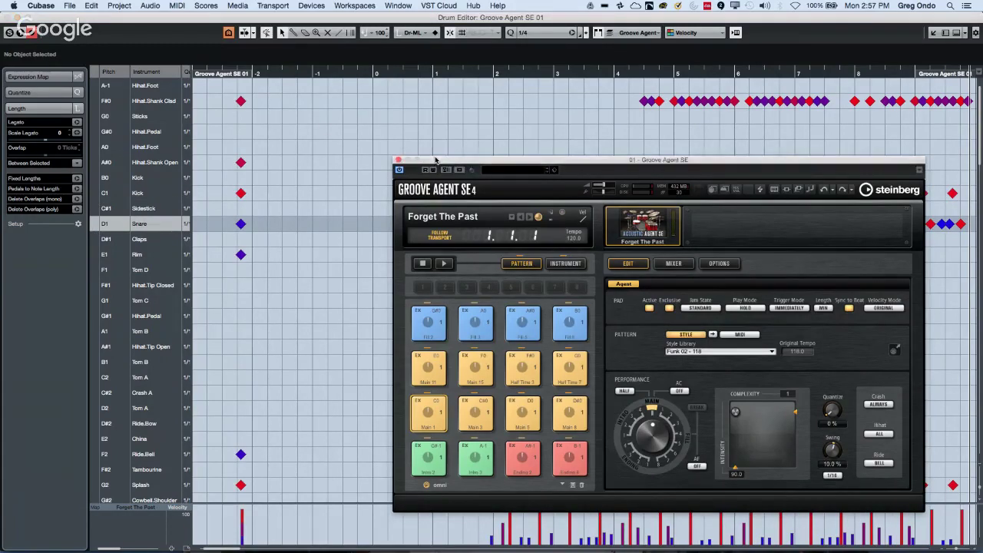
drag(435, 160, 414, 314)
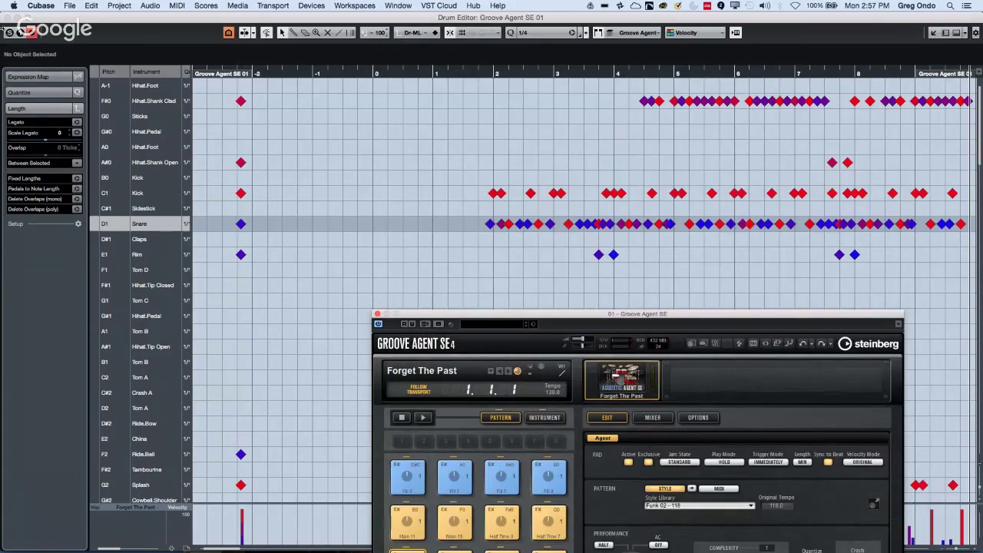
click(7, 16)
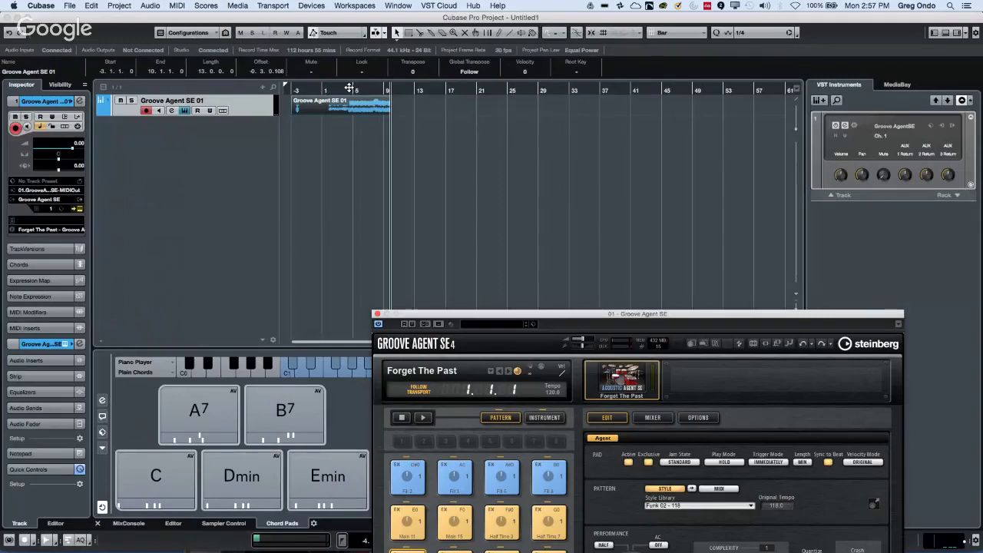
- Enlarge the Groove Agent SE 01 part to show bars 1 to 8 on a taller track, and check the track's drum map options
drag(336, 90, 326, 134)
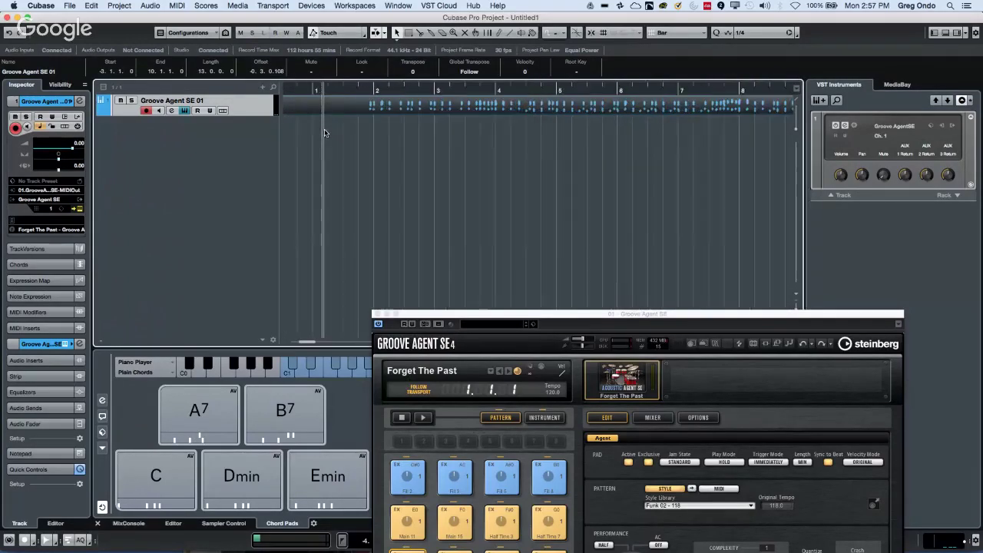
drag(261, 116, 268, 179)
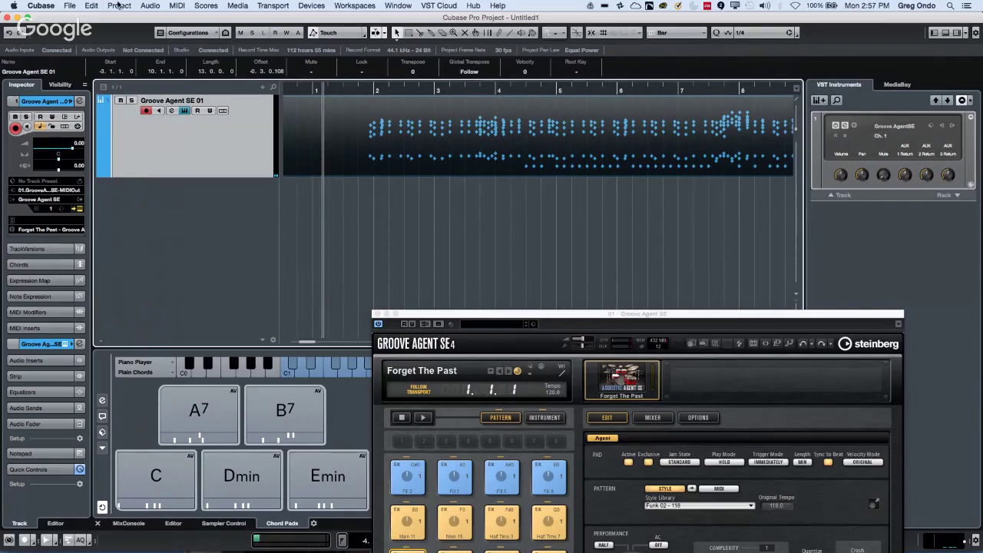
click(42, 232)
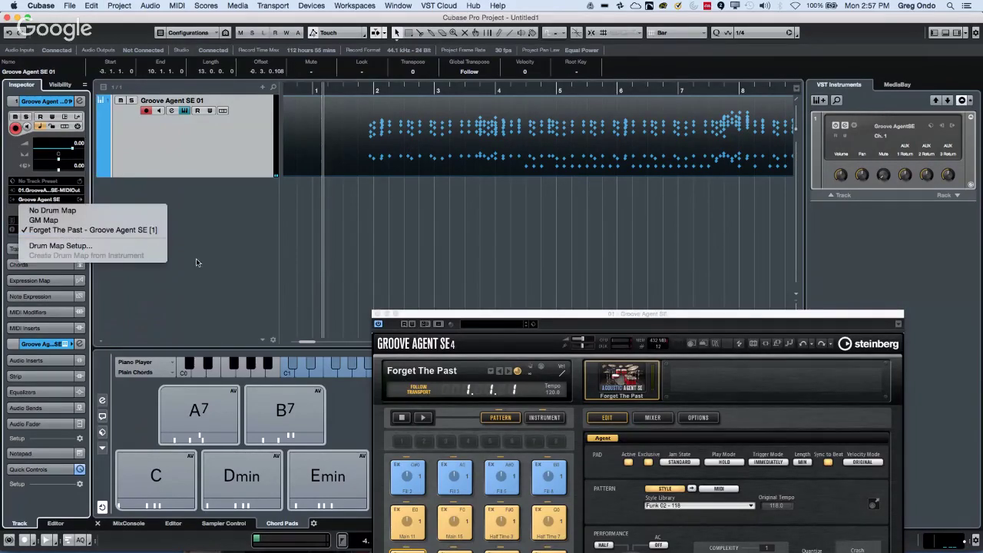
click(417, 199)
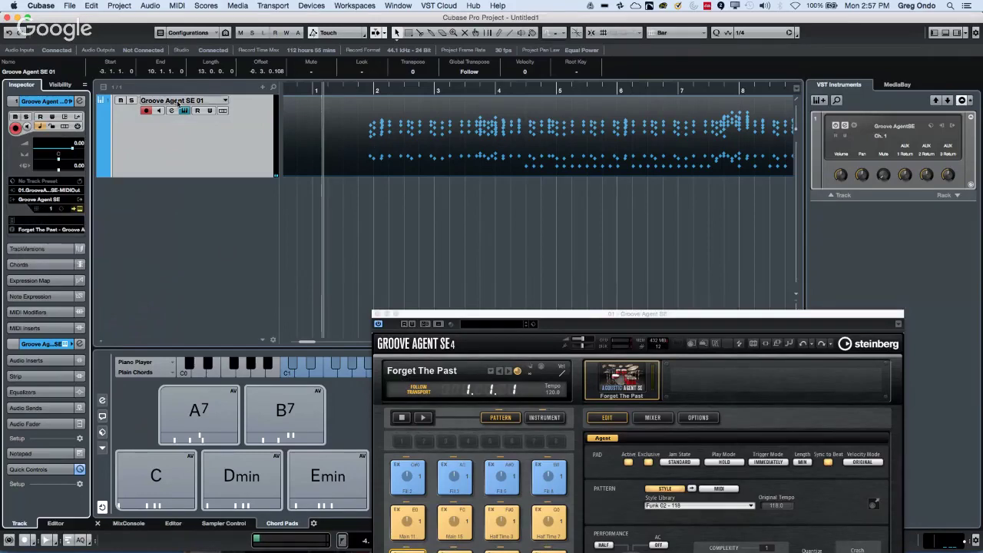
click(91, 6)
- Reopen the recorded part in the Drum Editor to identify the snare's pitch by auditioning its lane, and close the editor
click(341, 132)
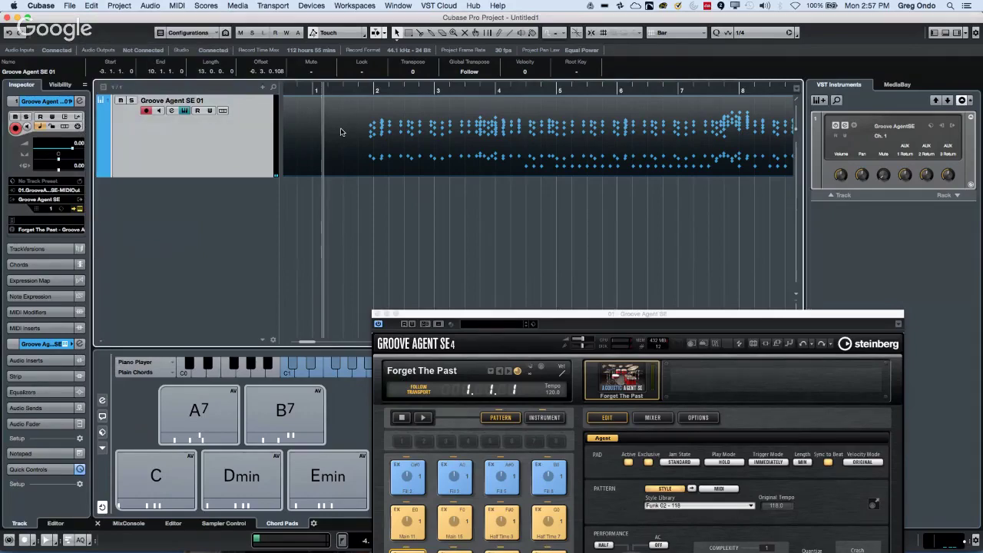
double_click(342, 132)
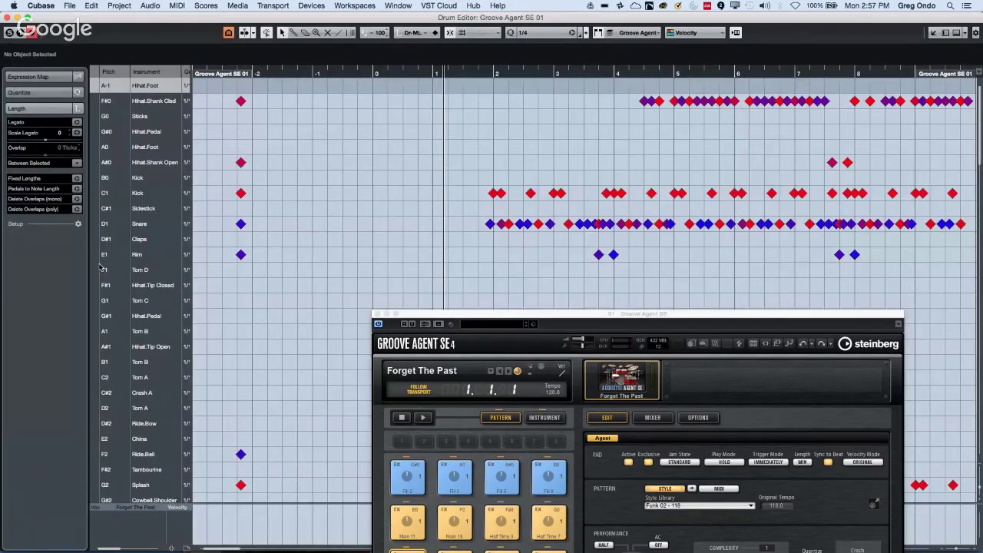
click(93, 238)
click(92, 228)
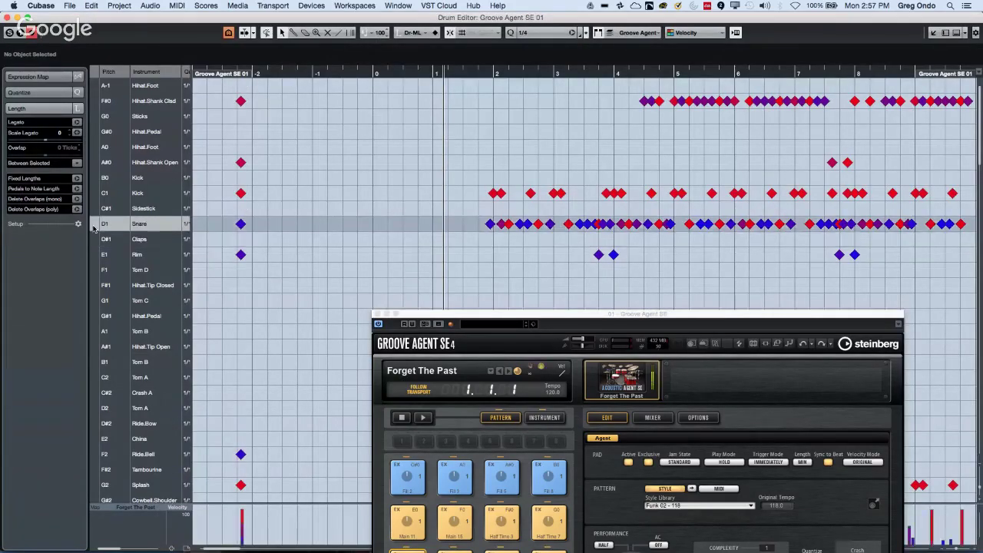
click(9, 17)
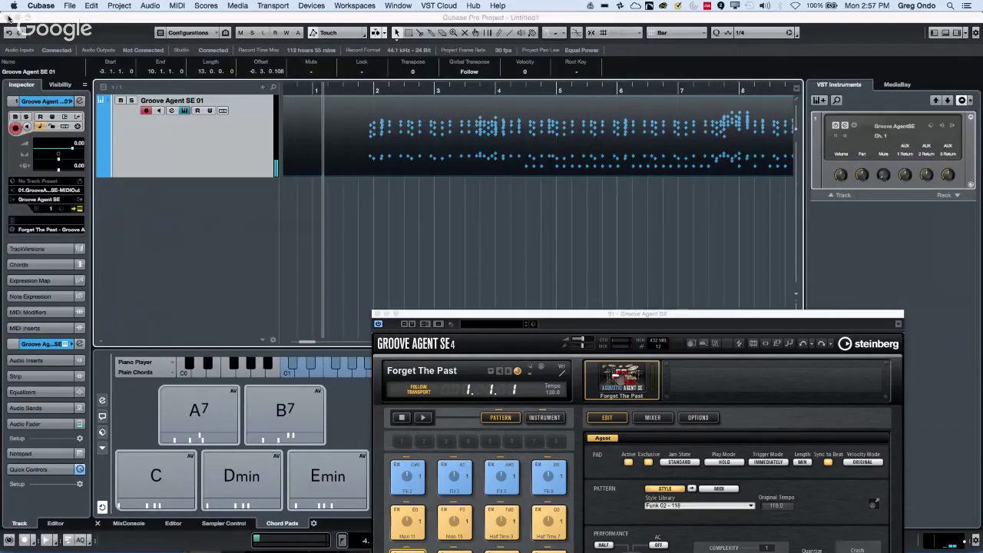
- Open the Logical Editor for the recorded MIDI part and look through the filter targets available for its note condition
click(92, 5)
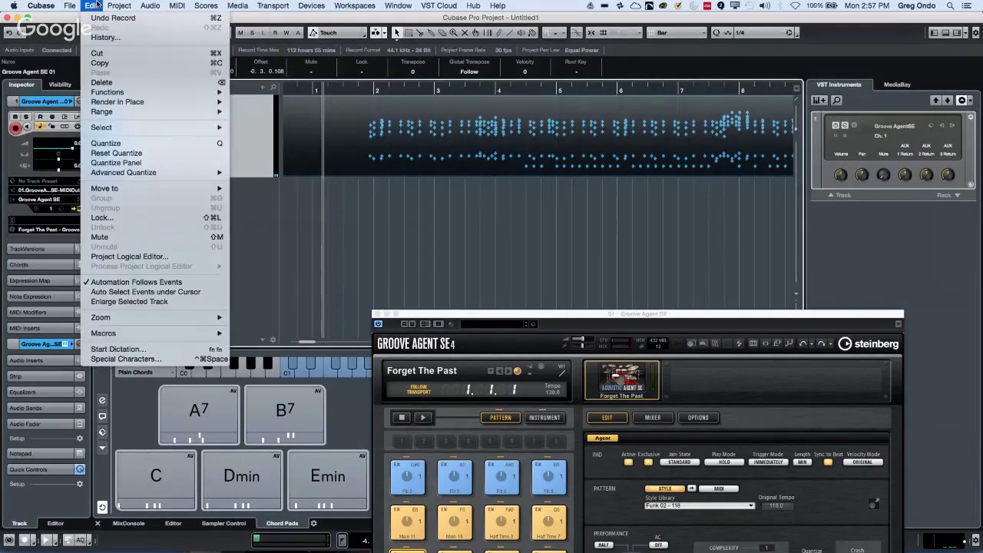
mouse_move(119, 5)
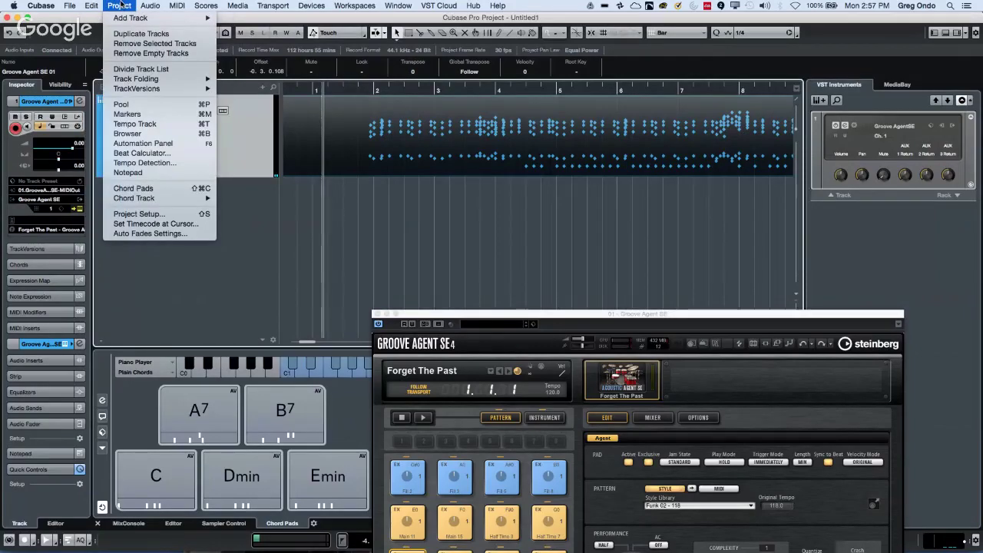
mouse_move(176, 5)
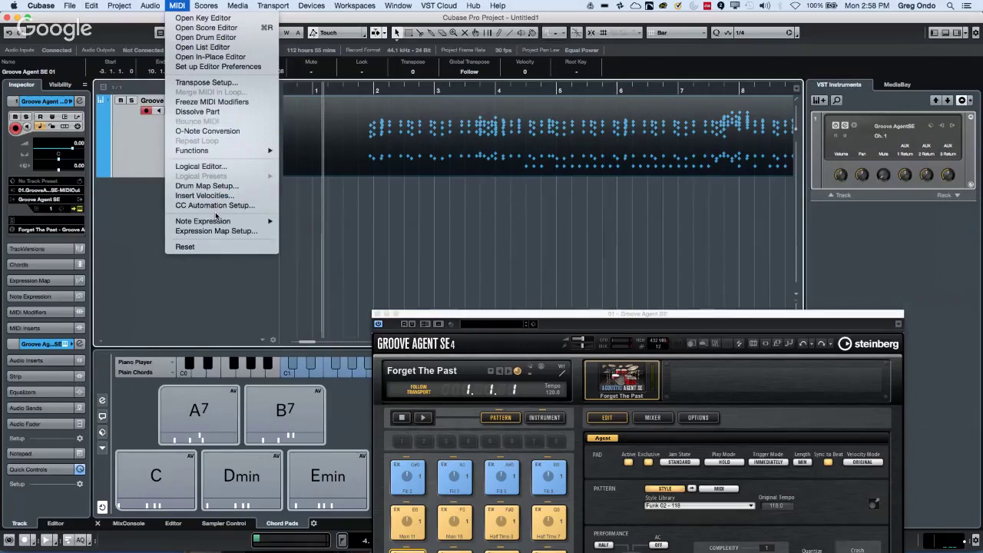
click(217, 167)
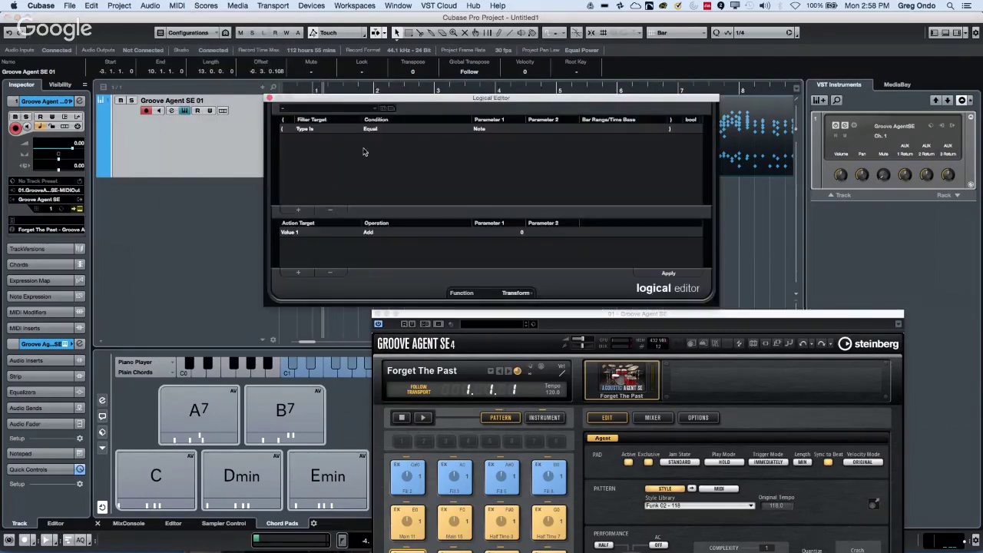
click(305, 130)
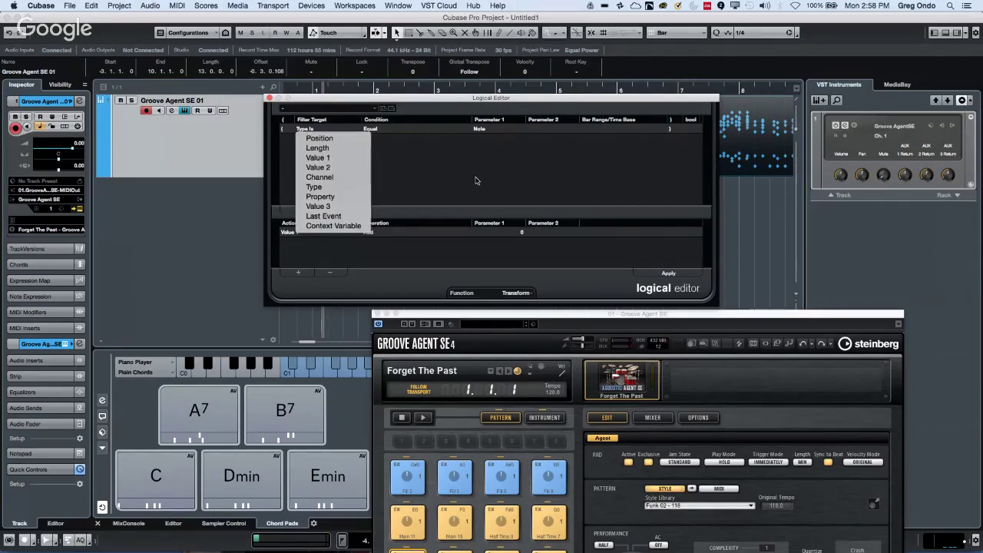
click(426, 163)
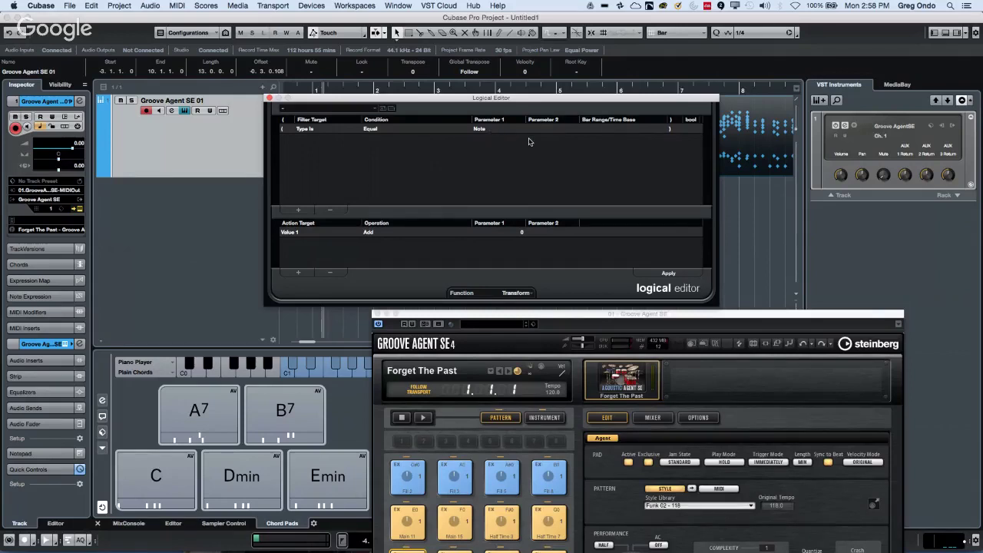
- Add a second filter condition that matches Value 1 (Pitch) equal to D1
click(303, 211)
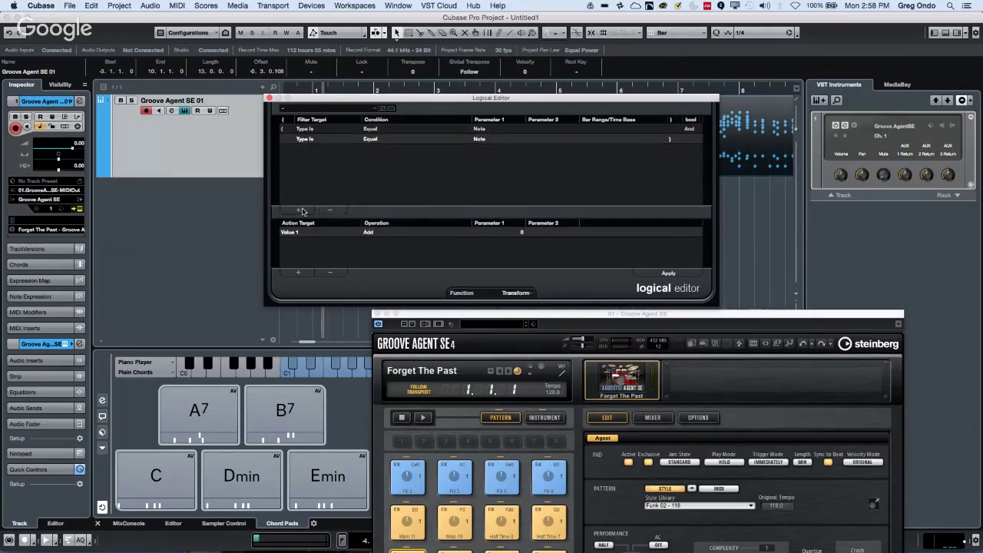
click(312, 141)
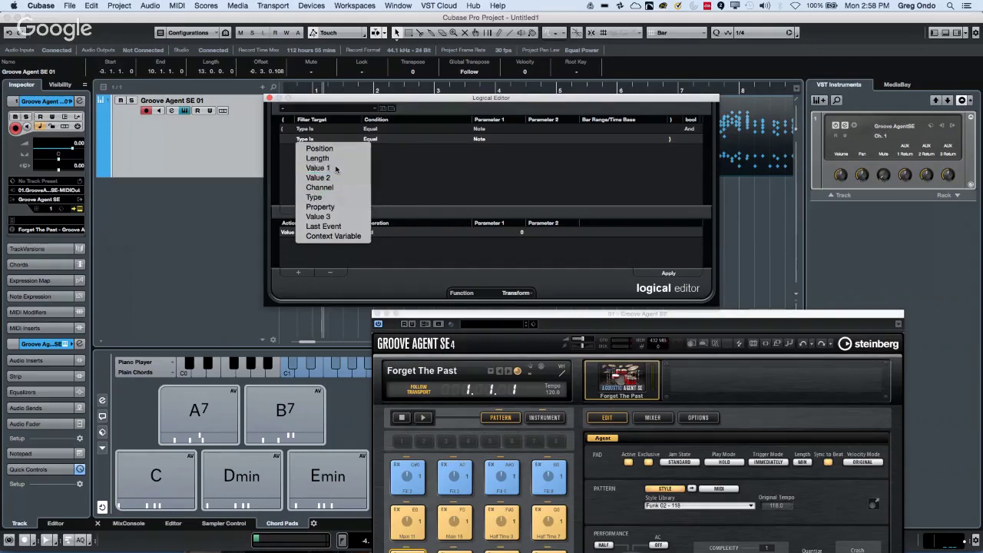
click(336, 169)
click(518, 144)
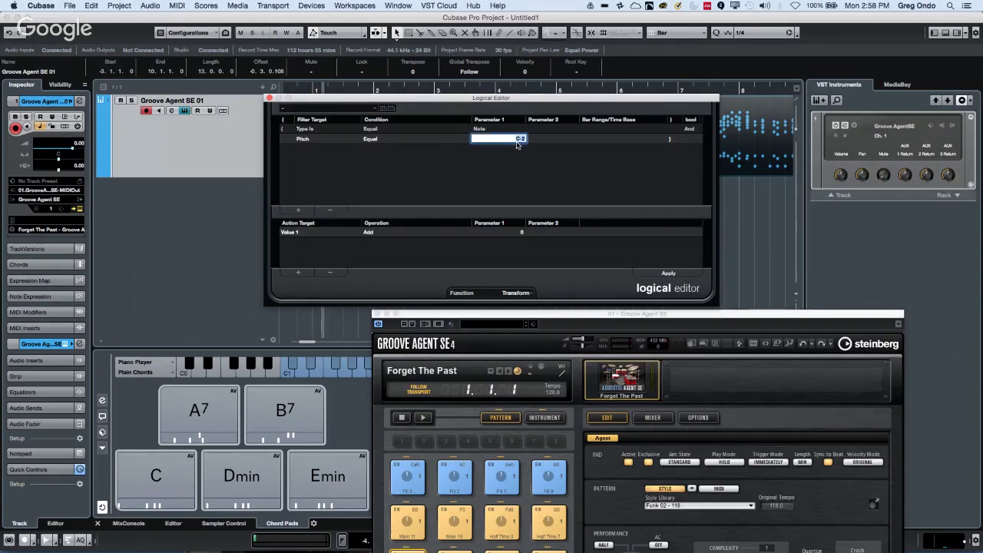
text(4)
text(1)
key(Return)
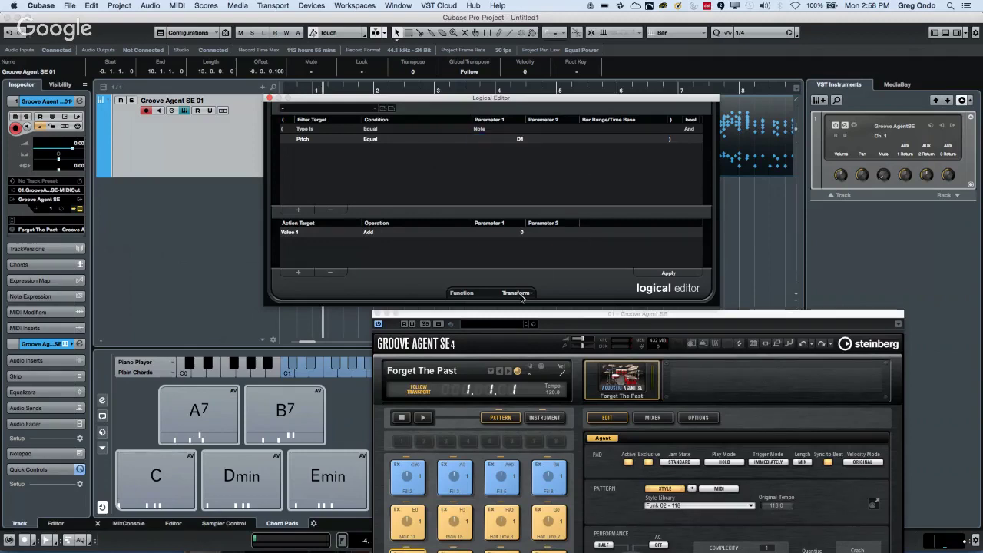
- Set the Logical Editor function to Extract and apply it to separate the D1 snare notes onto their own track
click(522, 296)
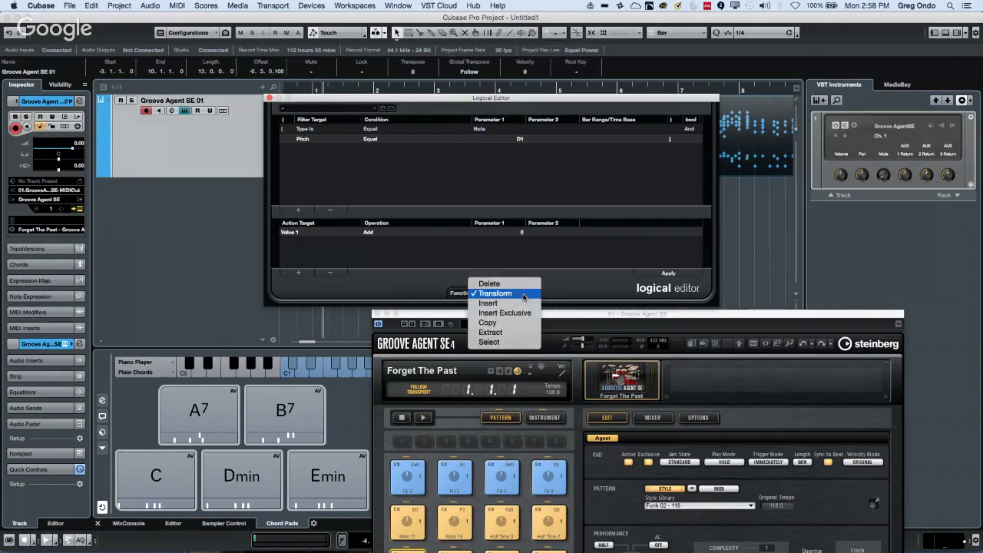
click(508, 333)
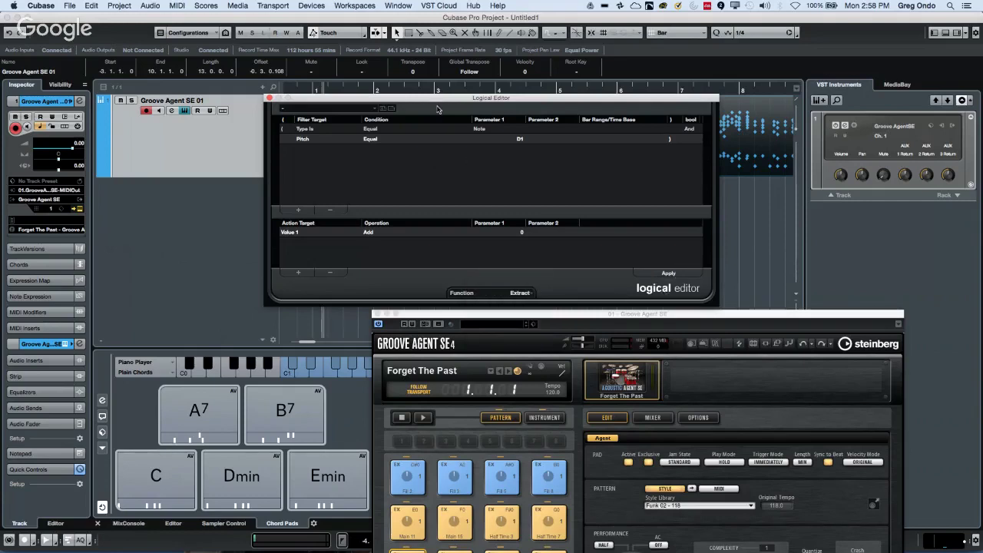
drag(444, 100, 662, 34)
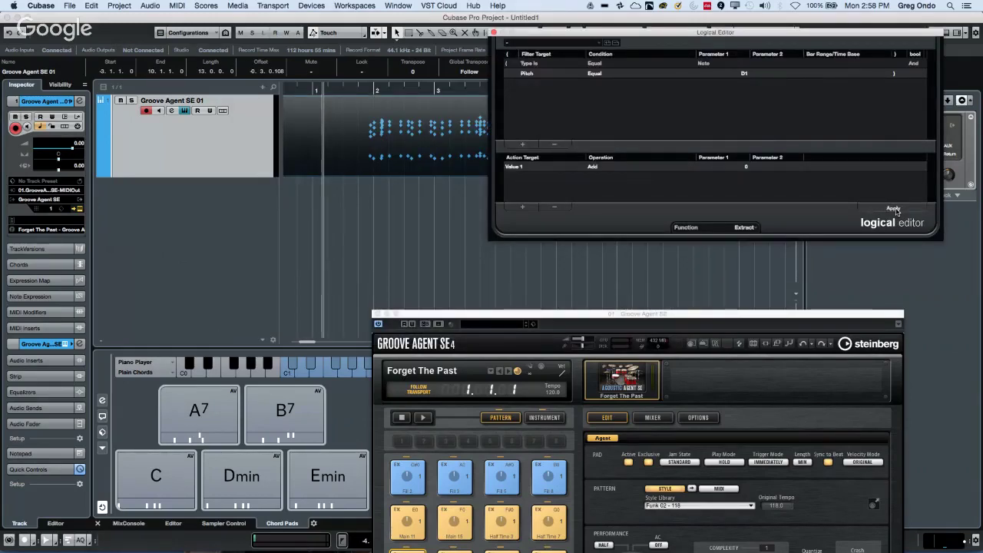
click(893, 209)
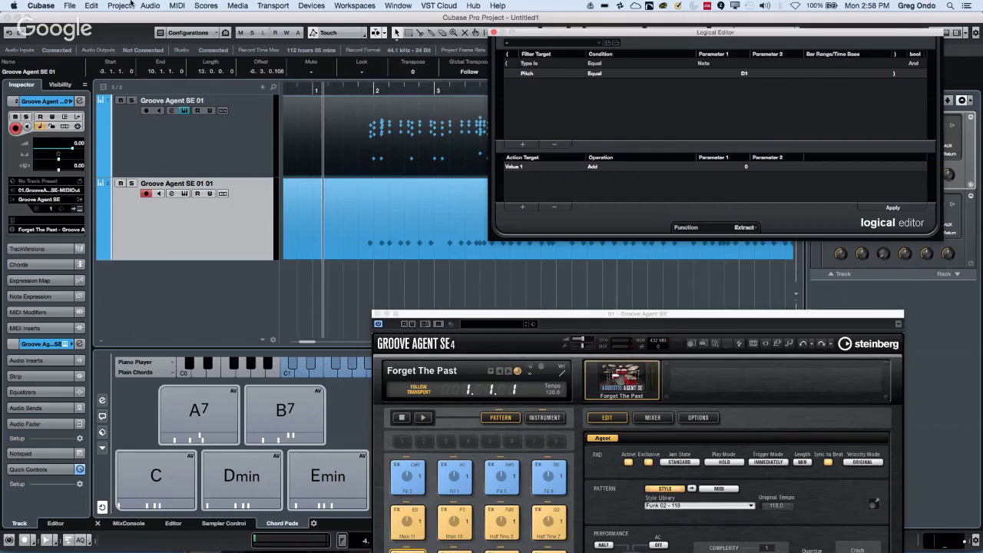
- Review the Logical Editor's filter targets for the pitch condition and its list of available functions
click(183, 6)
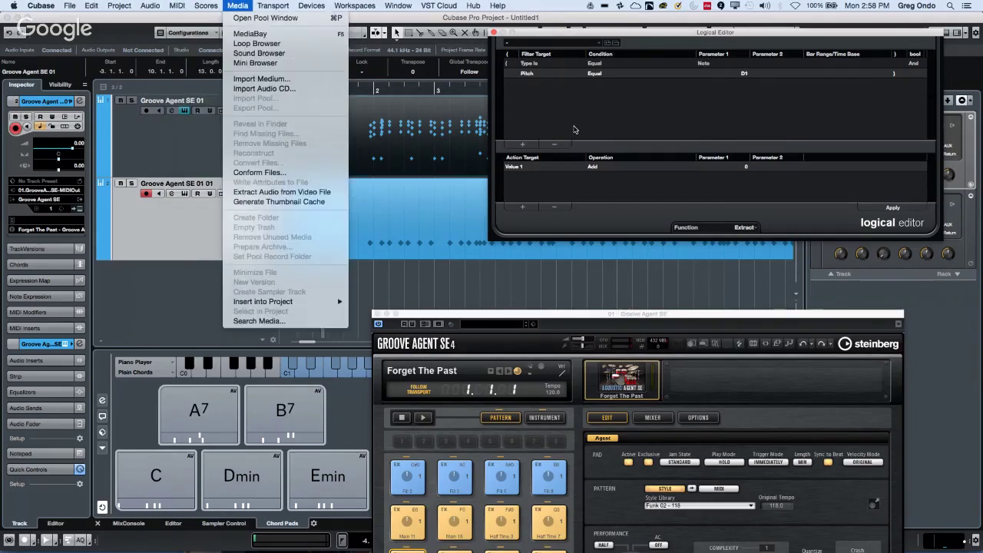
click(556, 105)
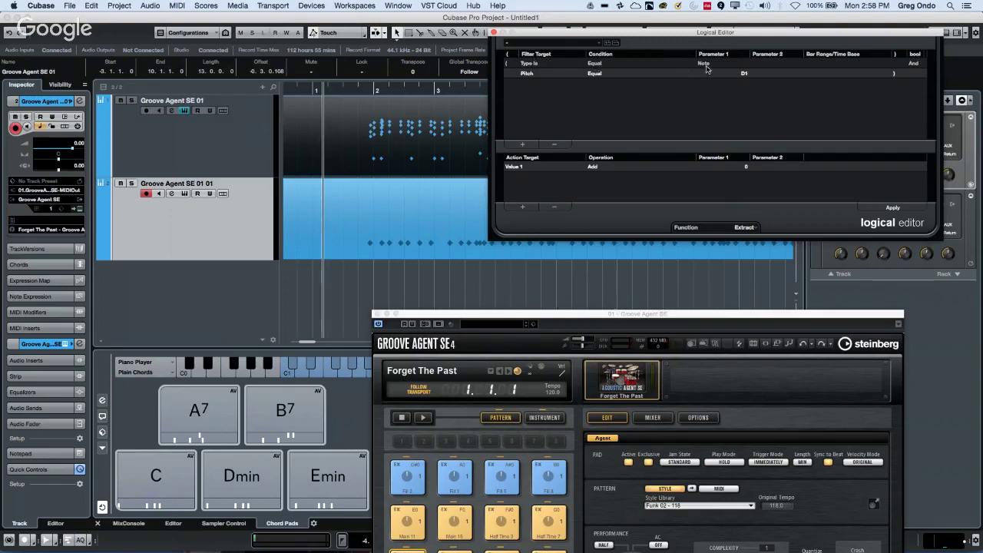
click(531, 75)
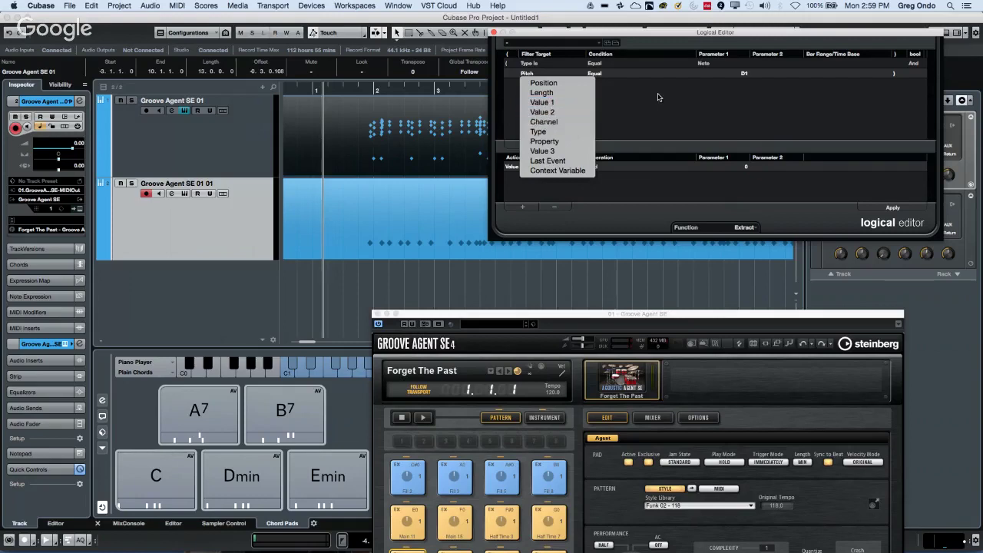
click(743, 95)
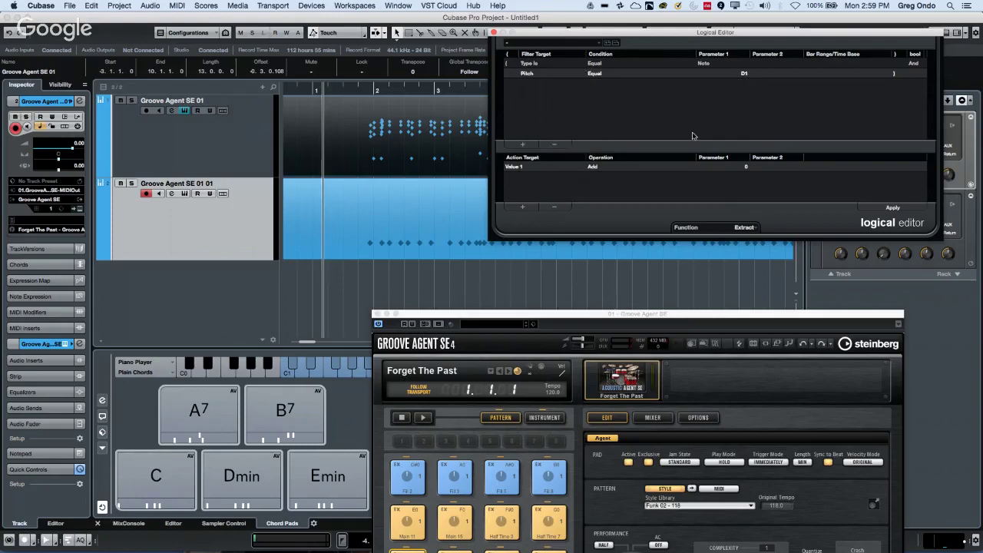
click(752, 229)
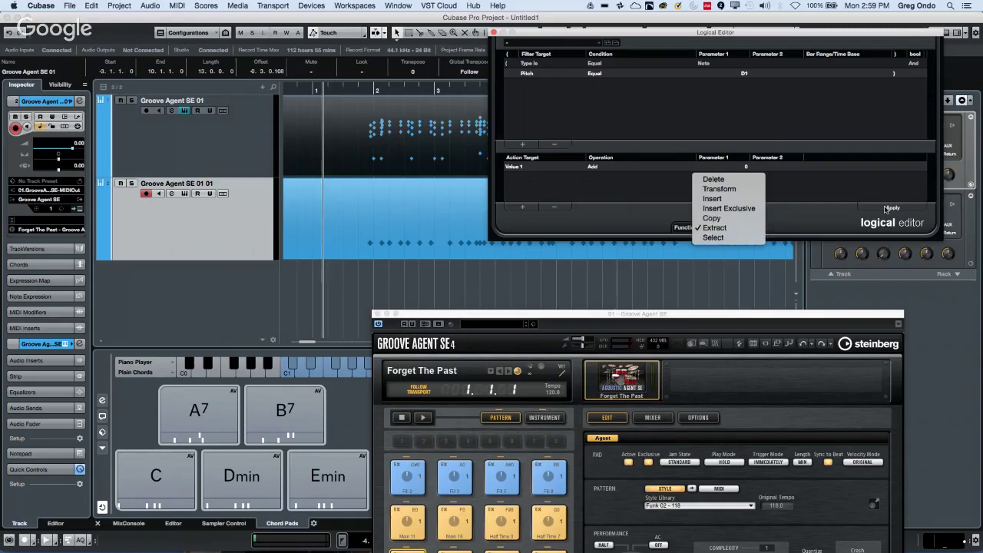
click(494, 35)
click(420, 156)
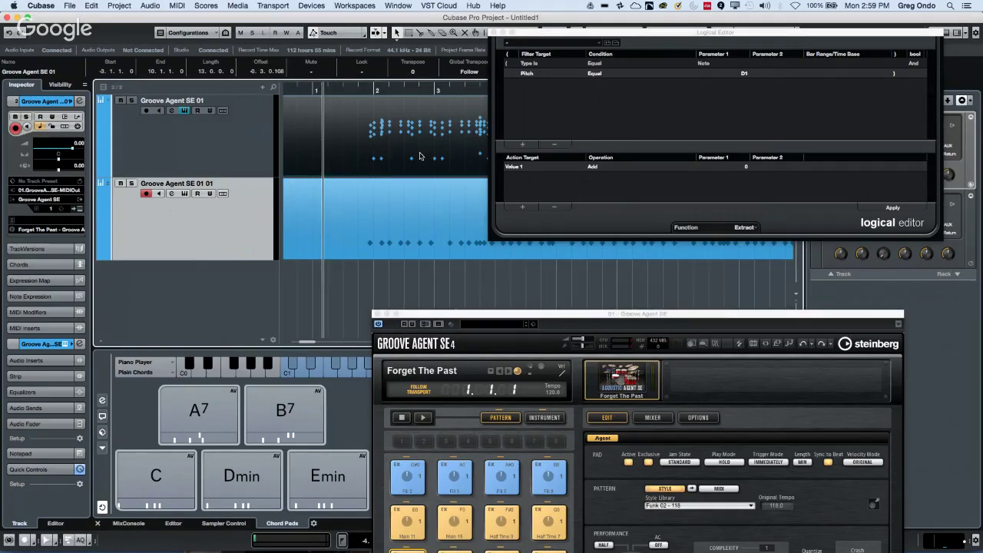
- Open the original Groove Agent SE 01 part in the Drum Editor and close the Logical Editor
double_click(420, 156)
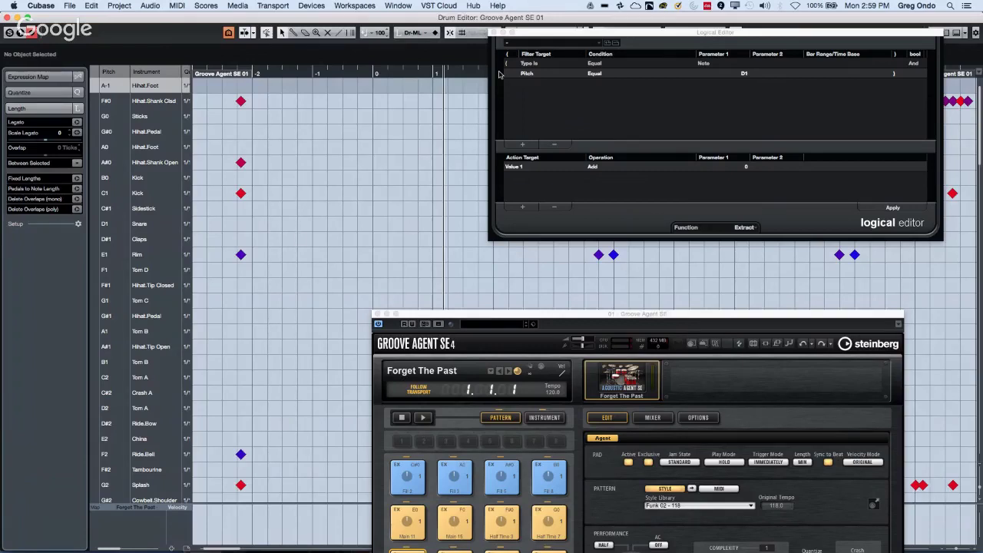
click(536, 39)
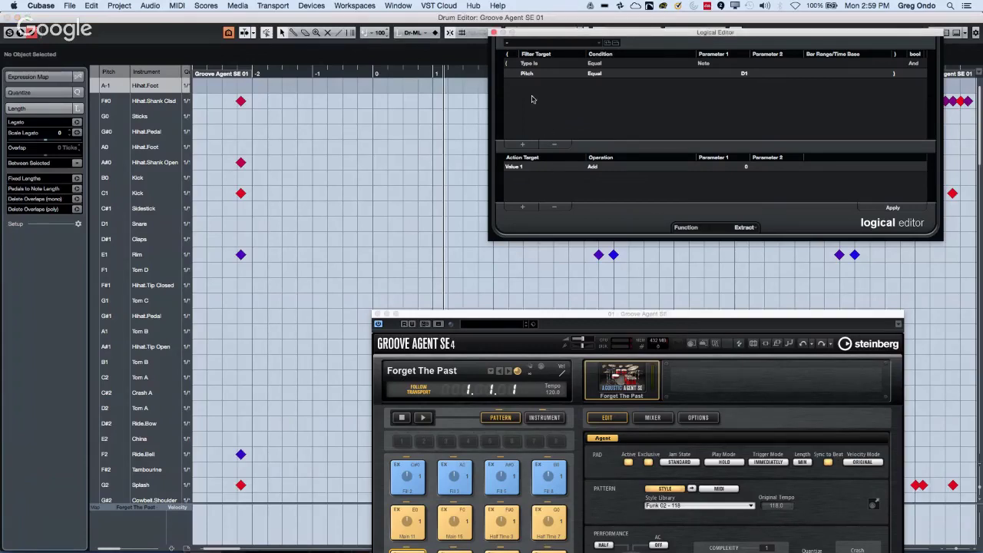
click(494, 35)
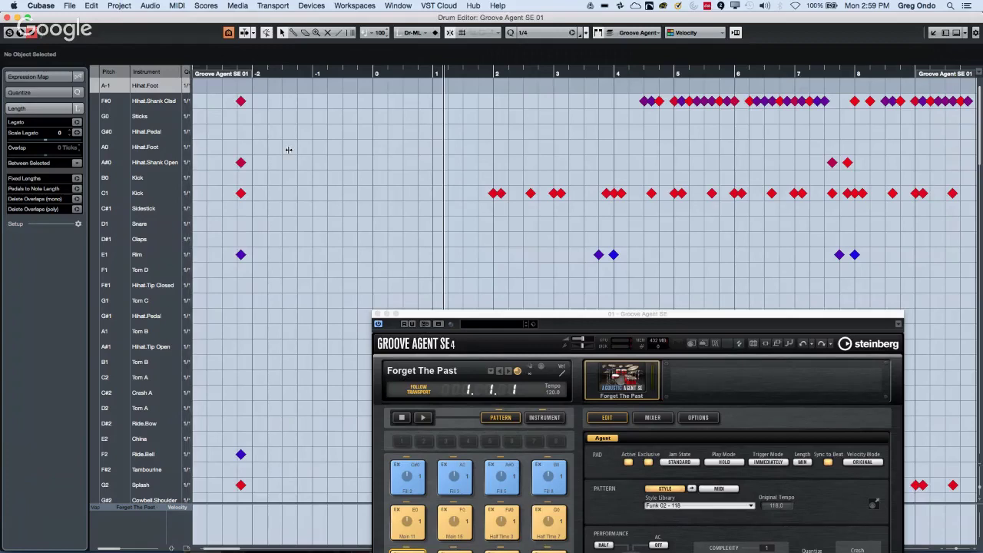
- Widen the drum map list to show all its columns, examine the D1 Snare row's note and output settings, and close the Drum Editor
drag(203, 122, 537, 133)
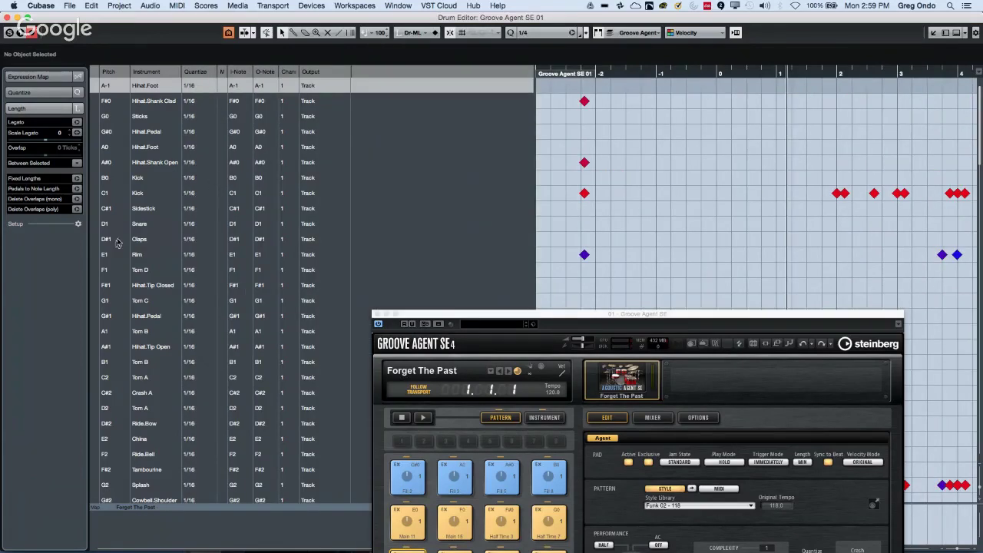
click(313, 225)
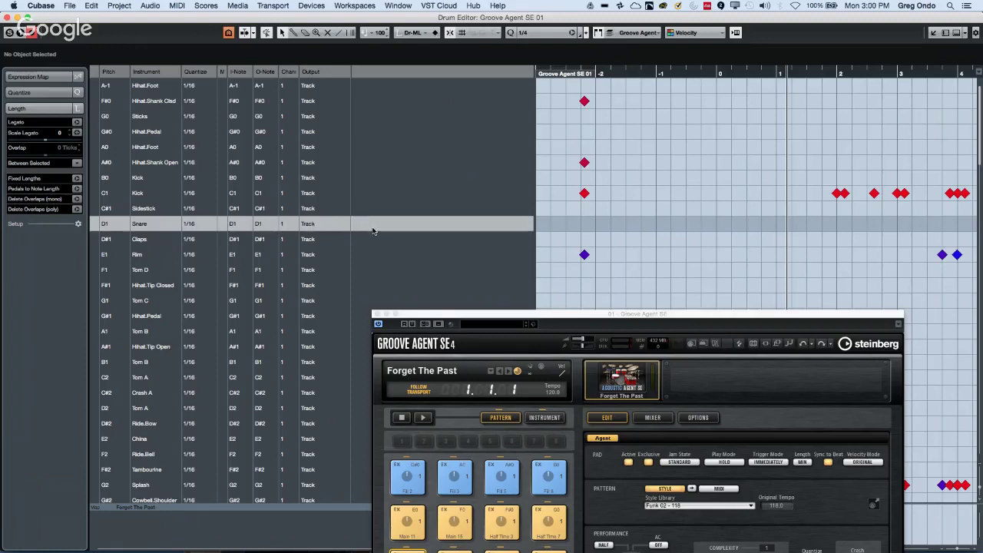
right_click(308, 230)
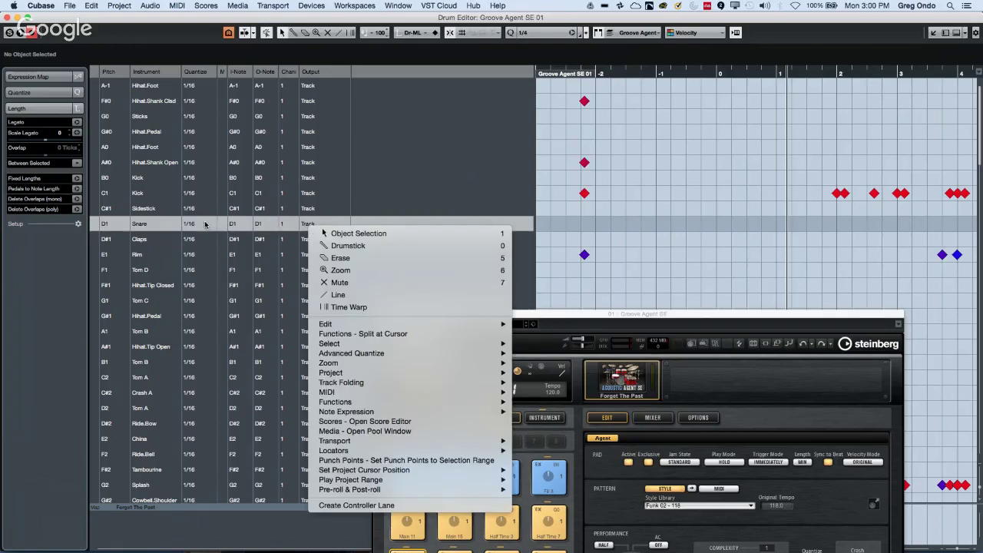
click(238, 228)
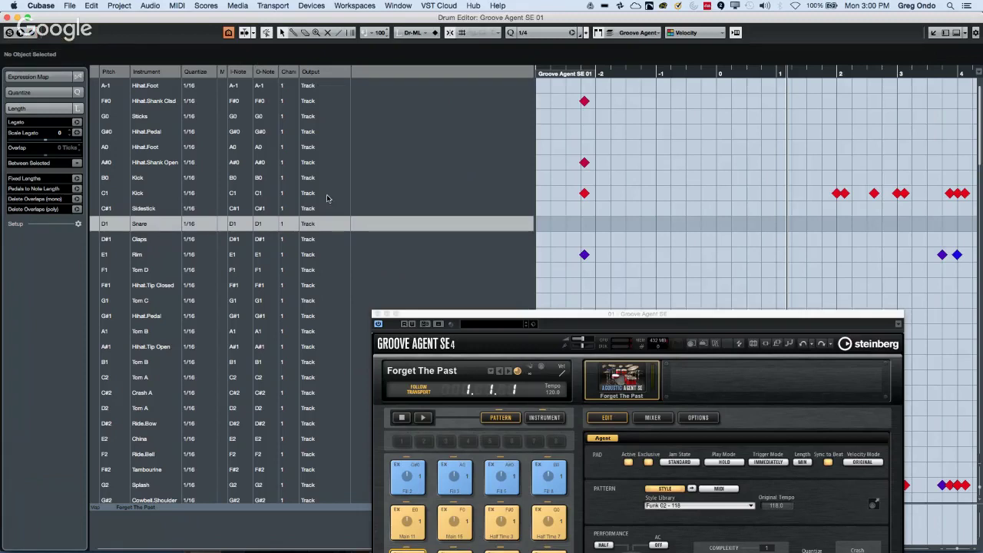
click(7, 17)
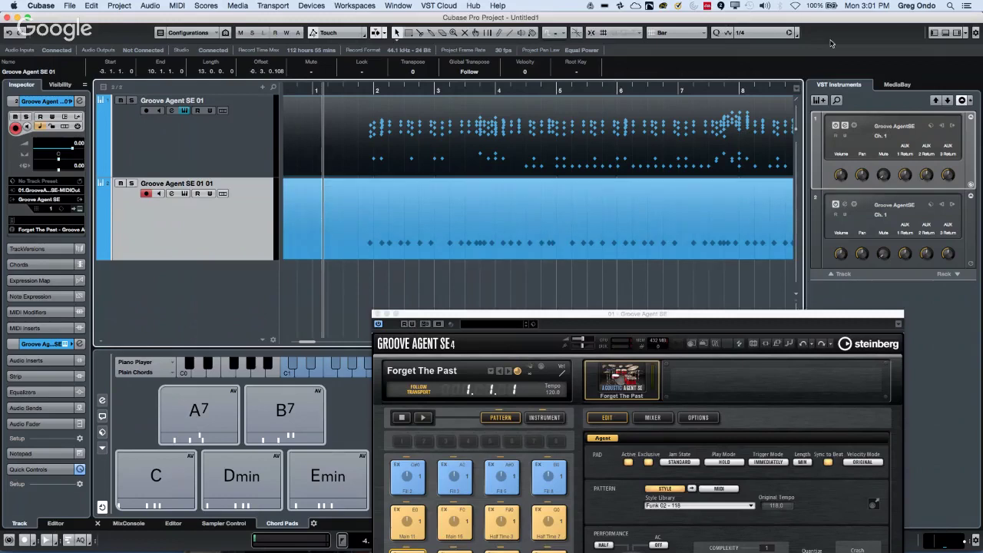
- Browse the MediaBay Loops & Samples to Rock Pop Toolbox and preview its Crash2 samples, moving the Groove Agent SE window out of the way
click(900, 89)
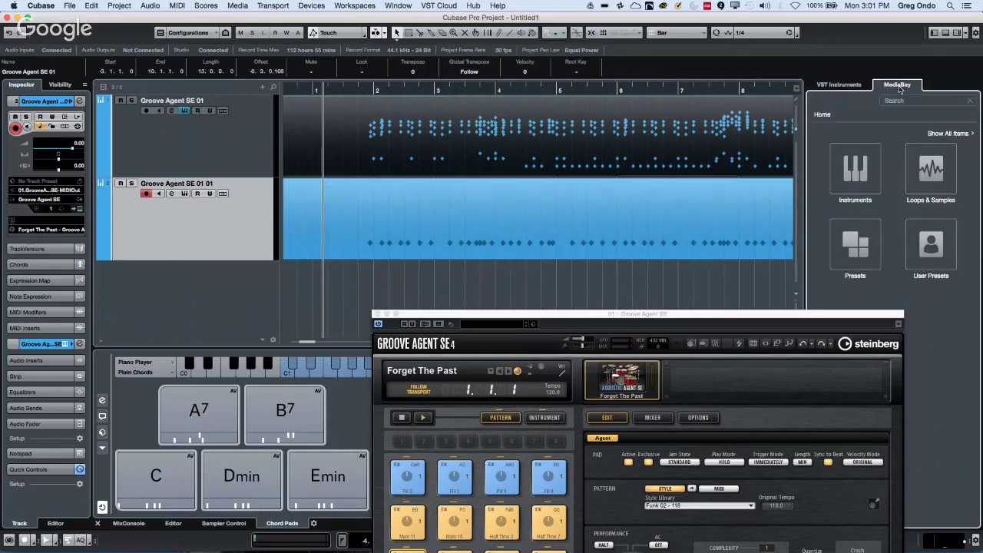
click(930, 175)
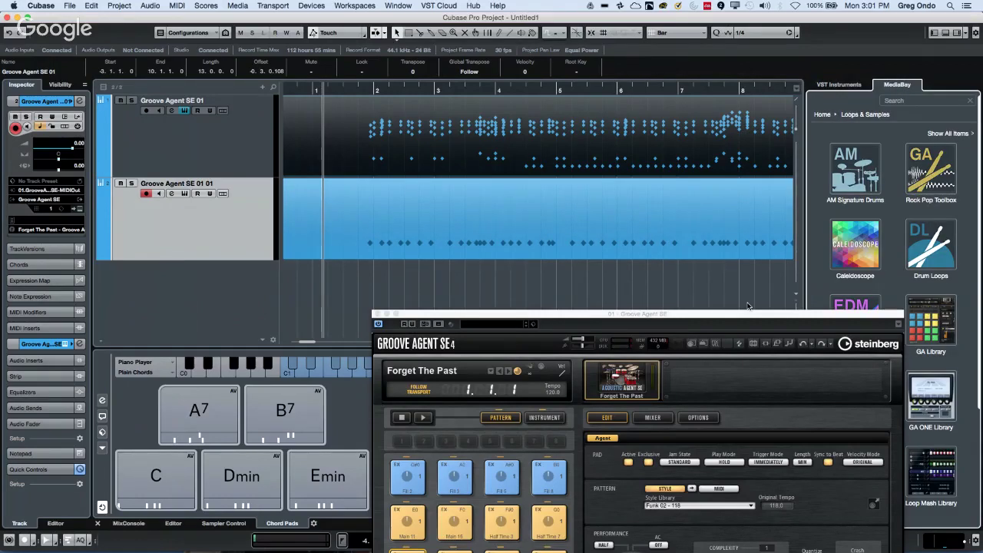
click(943, 177)
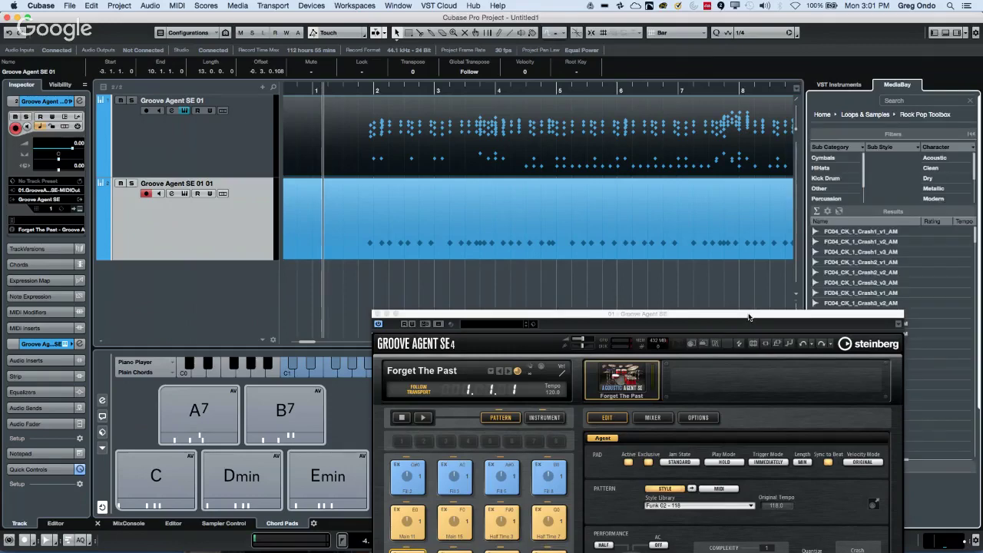
drag(749, 317, 527, 93)
click(844, 267)
click(844, 283)
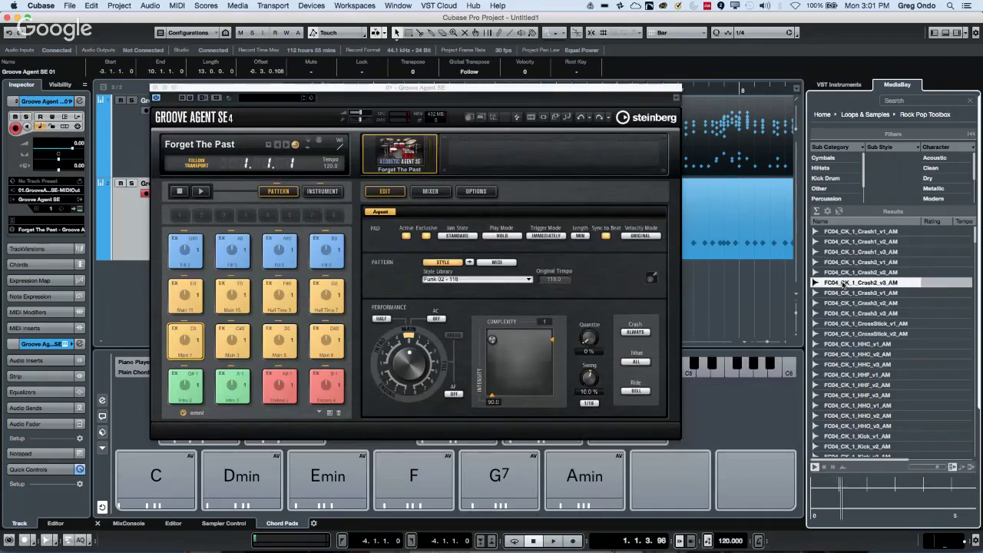
- Browse the Drum Loops collection and preview loops one after another from 01 116 Hammer Drums-a to 02 097 Drums-a
click(871, 114)
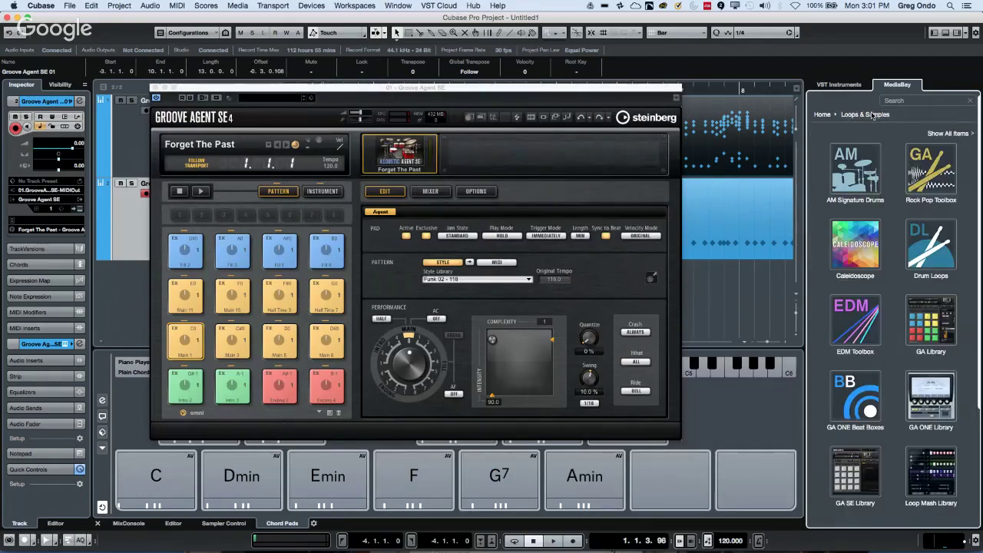
click(931, 245)
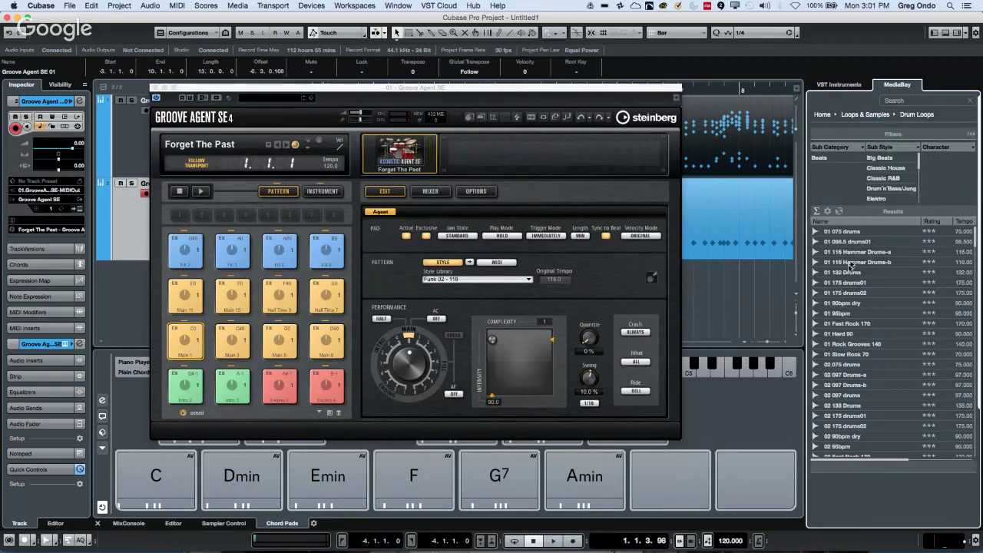
click(843, 253)
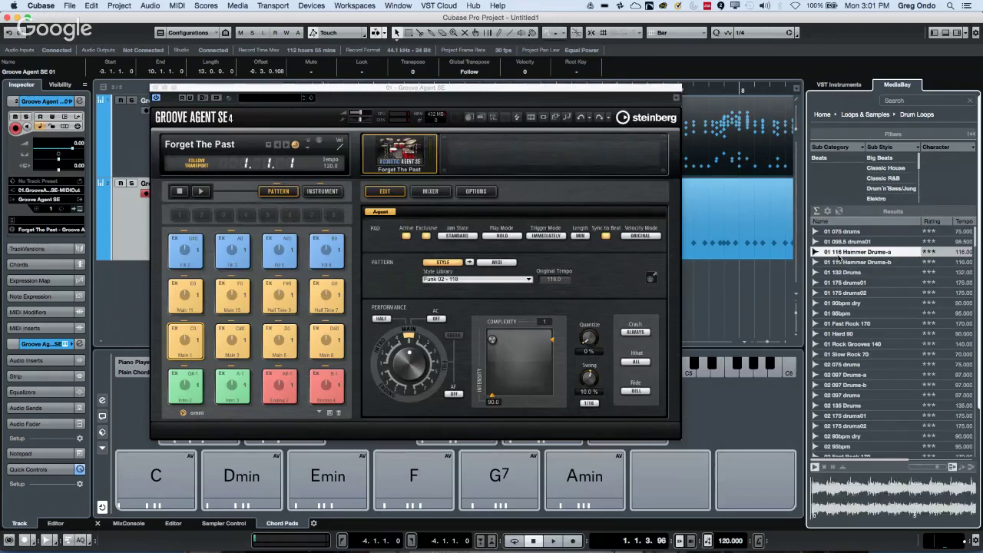
key(Down)
key(Down)
key(Down)
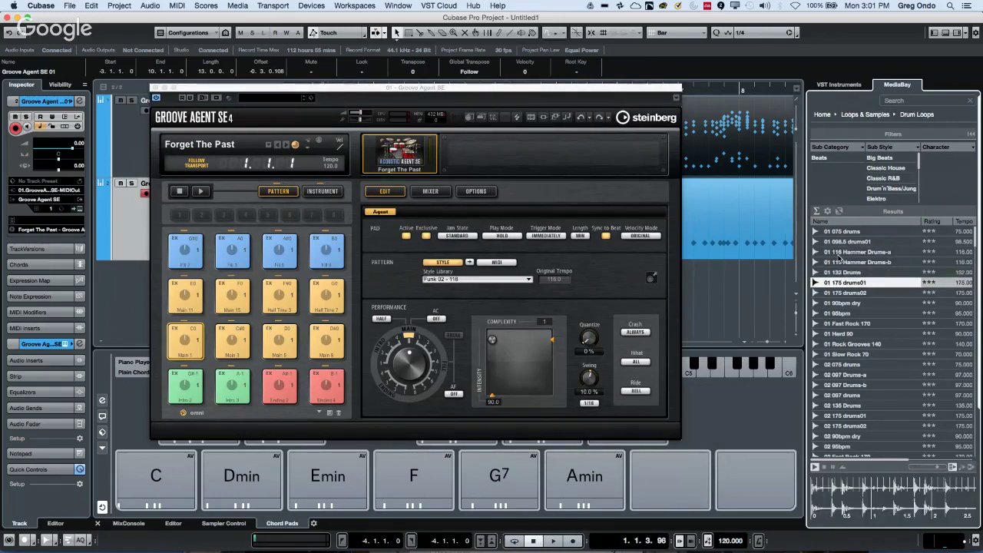
key(Down)
key(Down)
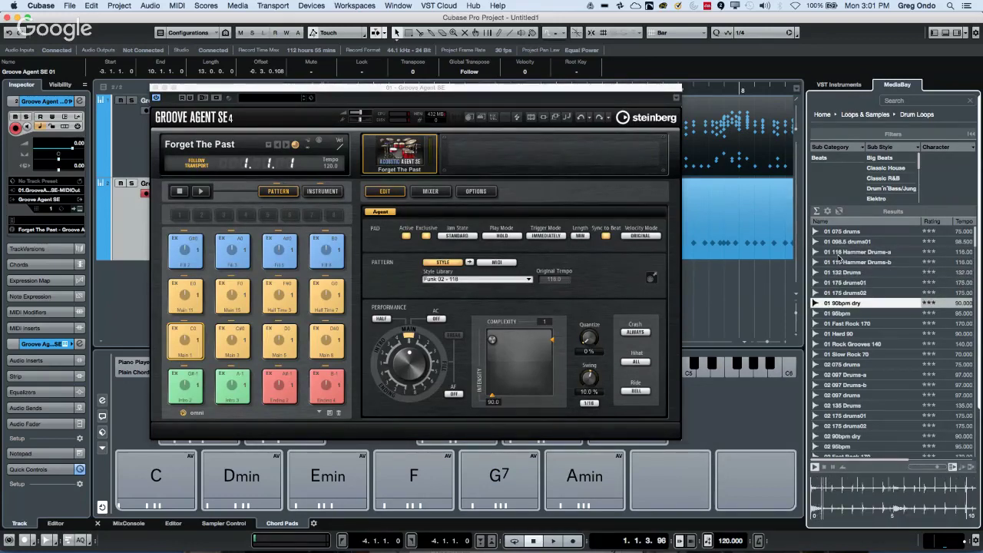
key(Down)
key(Down)
key(Down)
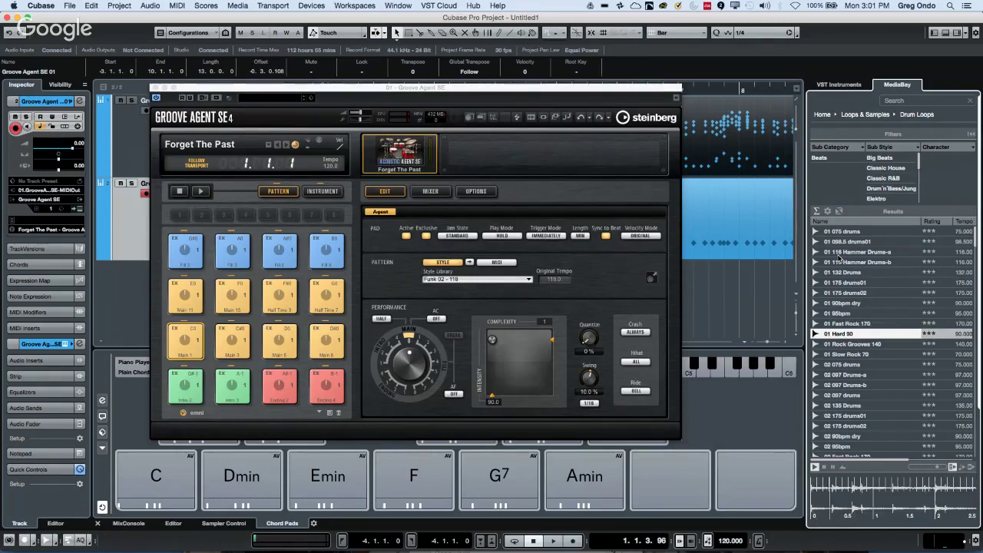
key(Down)
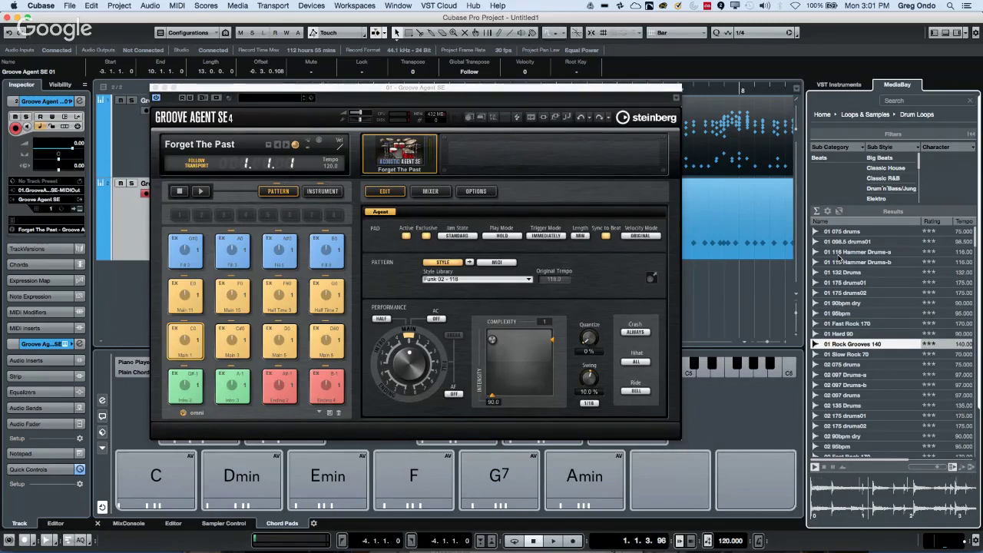
key(Down)
key(Down)
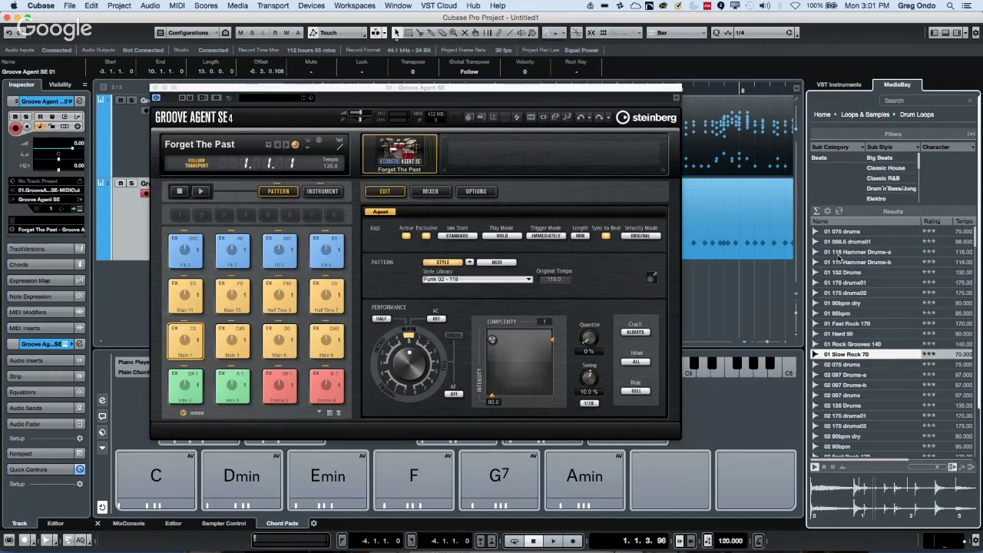
key(Down)
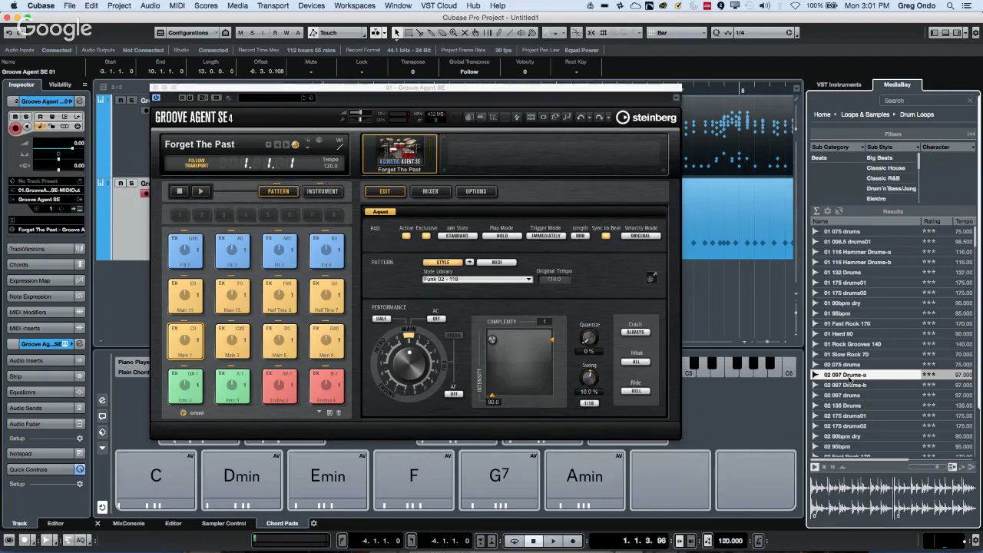
- Open VST Connections and assign the Stereo Out bus to the Steinberg UR44 audio device
click(313, 6)
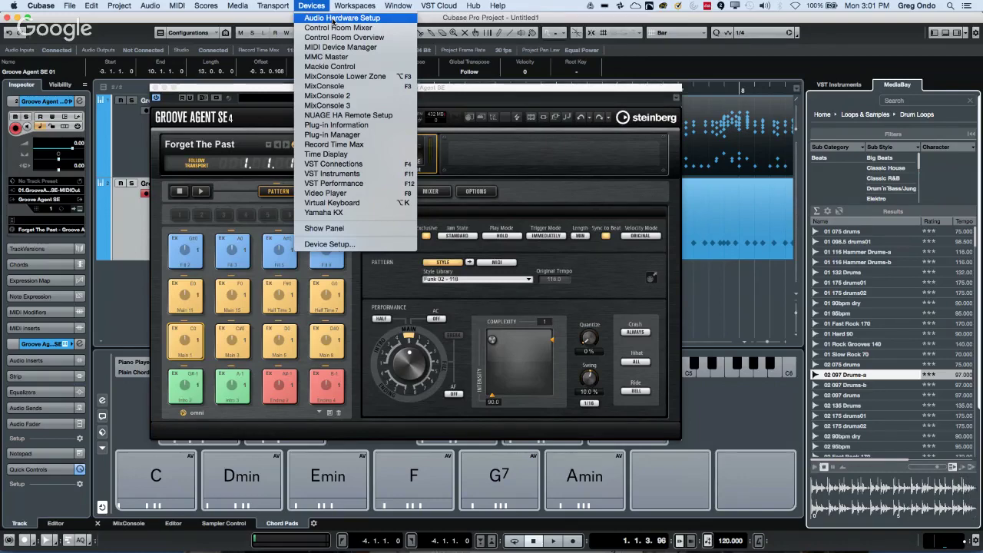
click(377, 164)
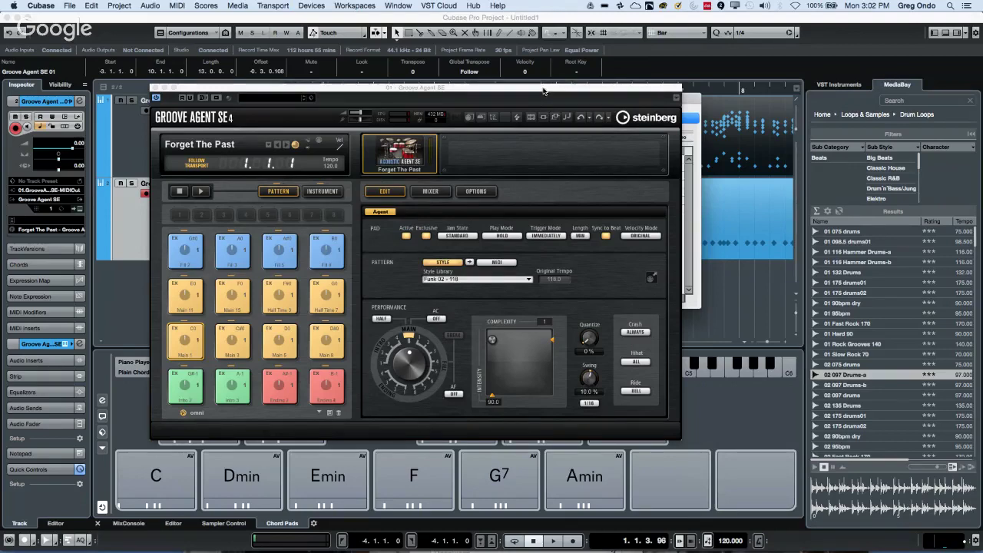
drag(544, 91, 568, 320)
click(386, 118)
click(410, 159)
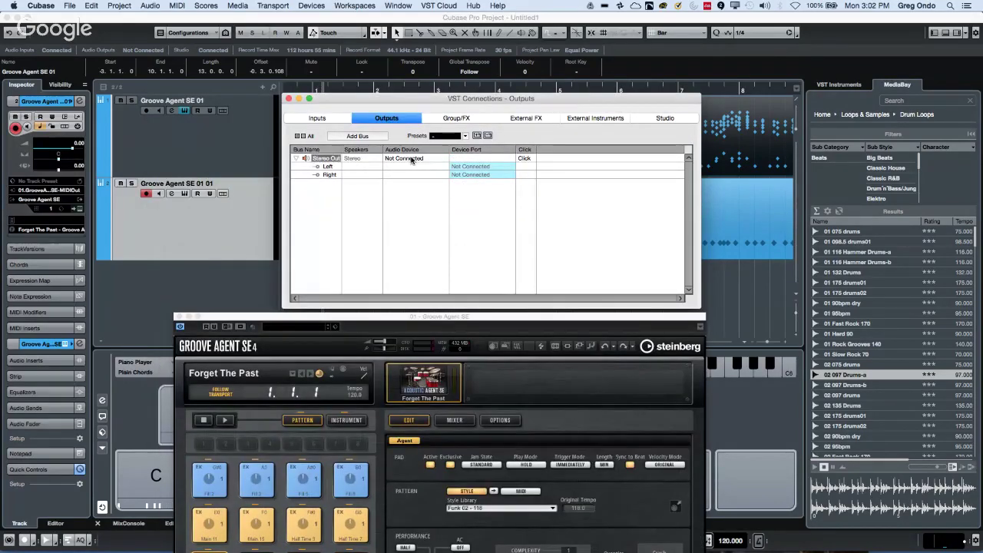
click(411, 159)
click(407, 187)
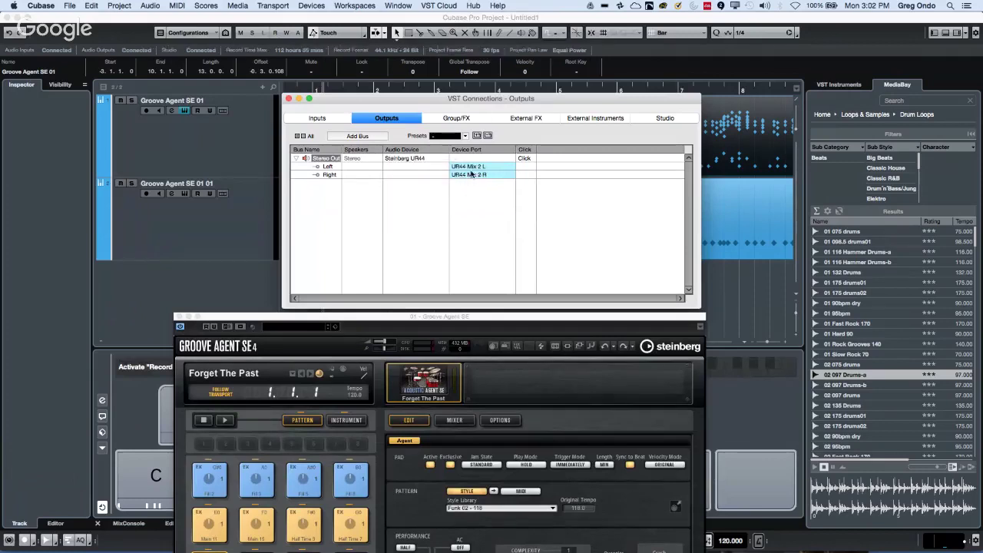
- Set the Monitor 1 audio device to Not Connected in the Studio connections and close VST Connections
click(660, 118)
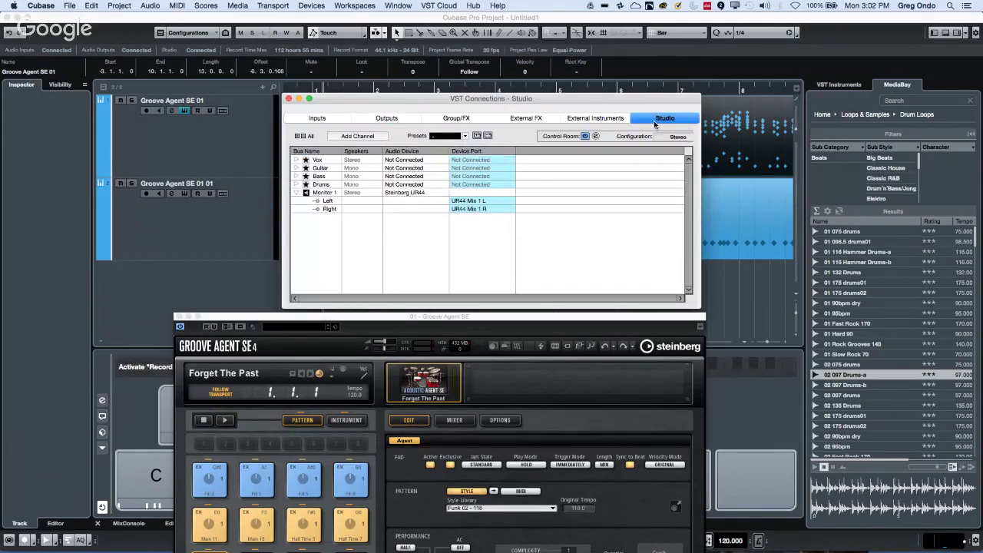
click(399, 193)
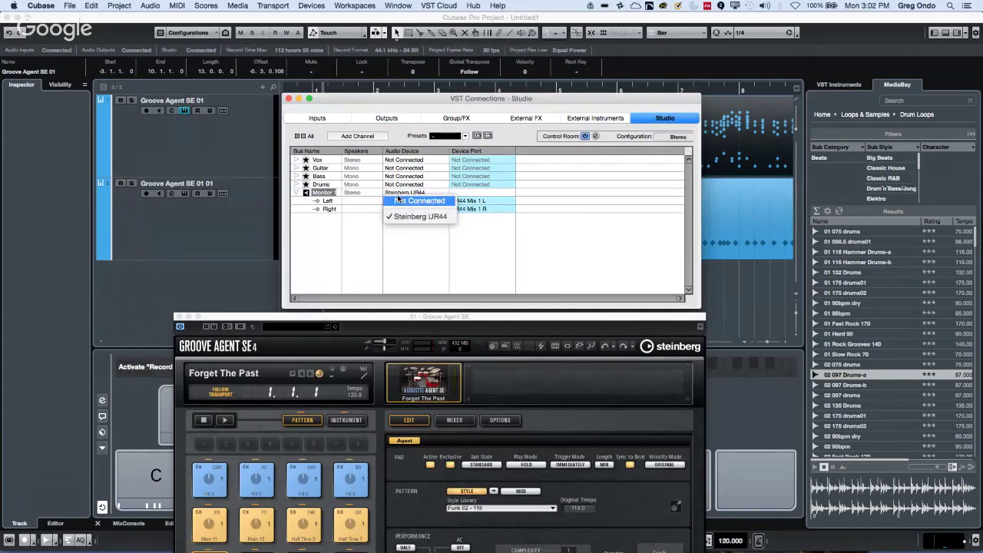
click(418, 201)
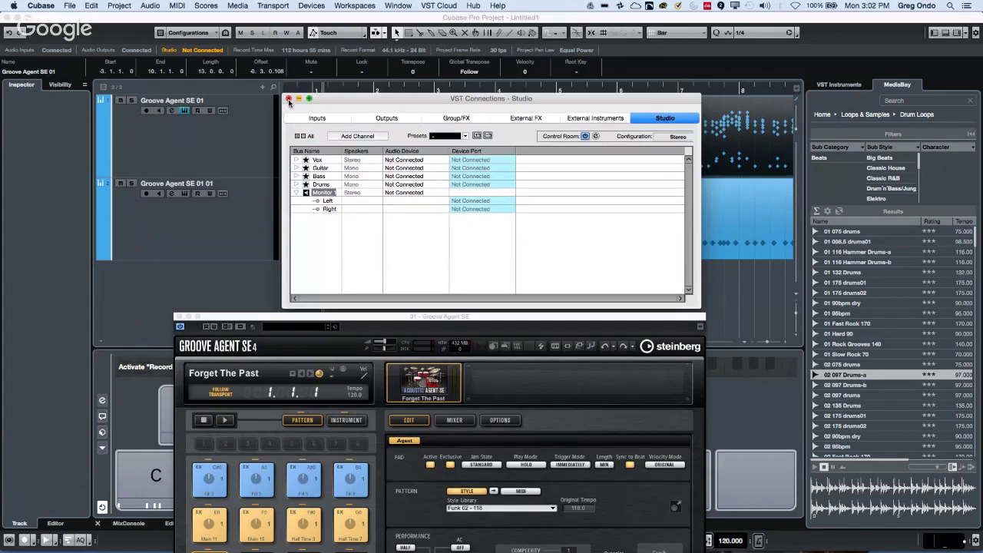
click(288, 99)
- Preview several MediaBay drum loops again, including 01 Slow Rock 70, 02 175 drums02 and 02 097 Drums-b
click(848, 354)
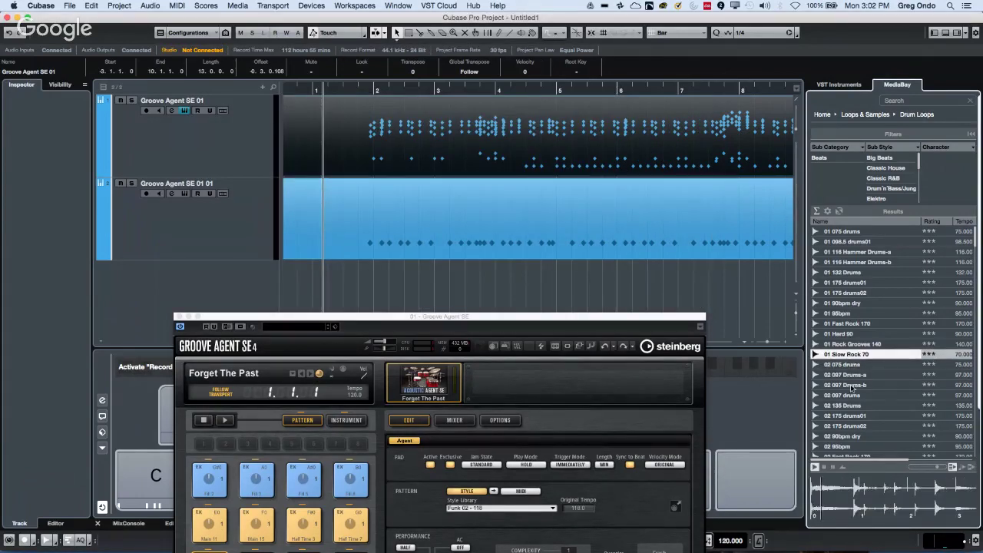
click(848, 384)
click(846, 406)
click(851, 425)
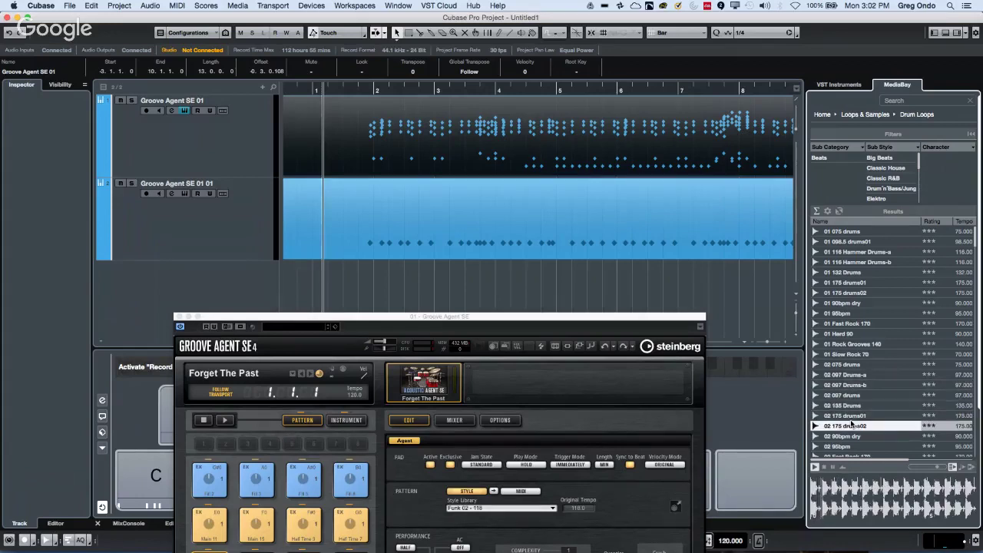
click(853, 385)
click(846, 354)
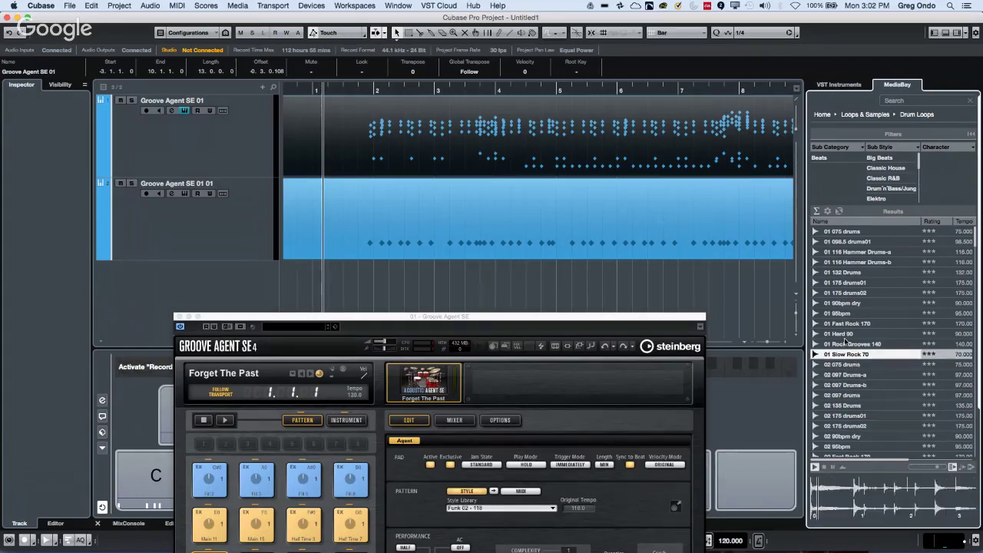
click(845, 344)
click(845, 364)
click(847, 385)
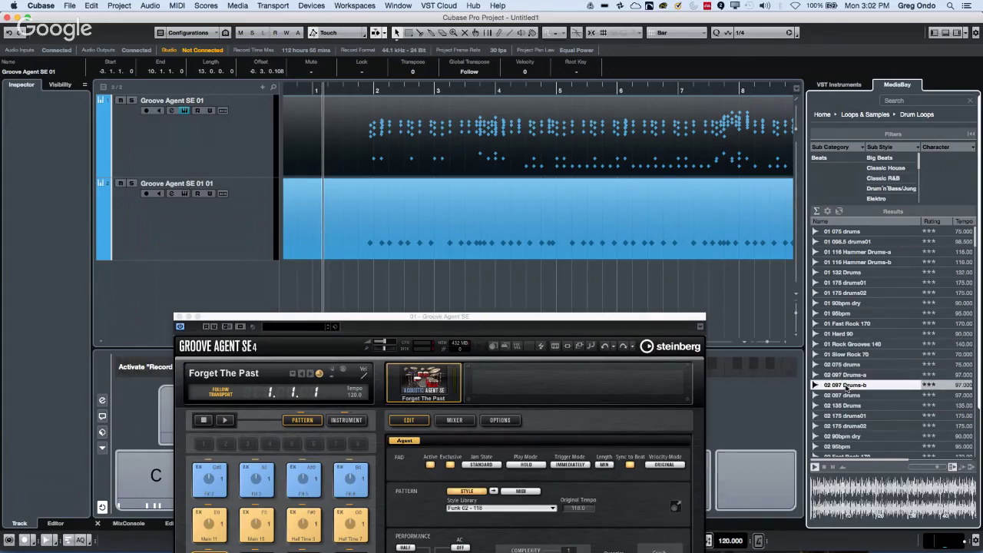
- Reopen VST Connections and set the Stereo Out bus audio device to Not Connected in the Outputs connections
click(288, 6)
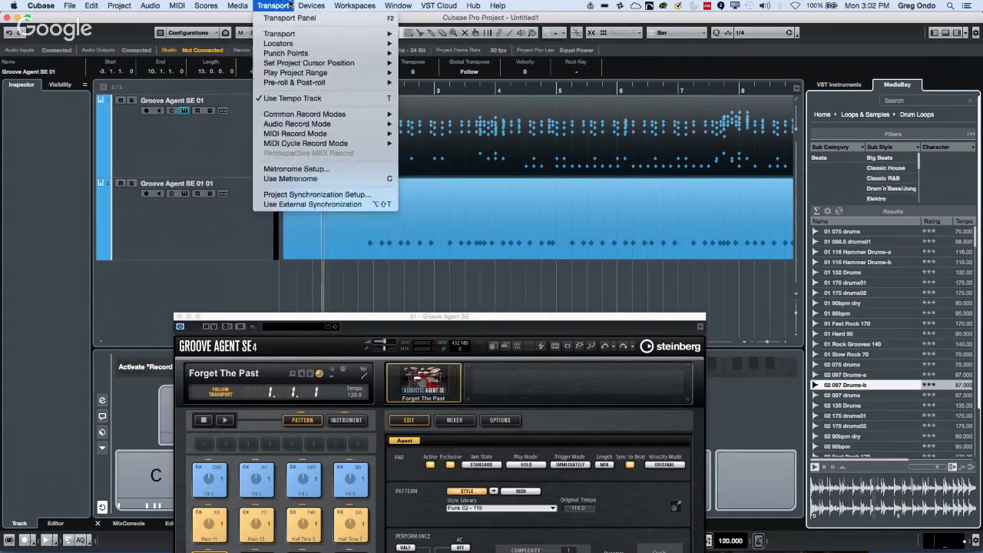
mouse_move(311, 5)
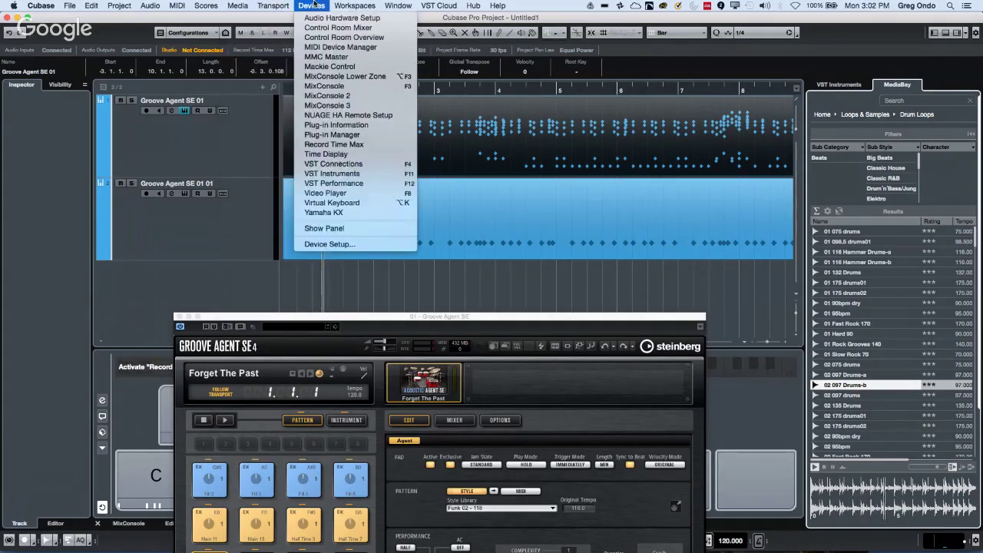
click(338, 164)
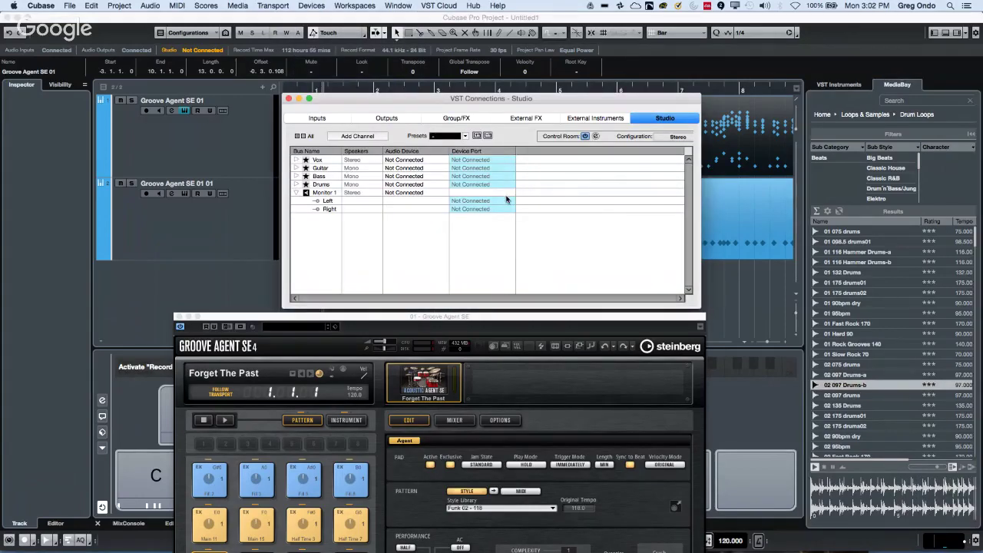
click(387, 120)
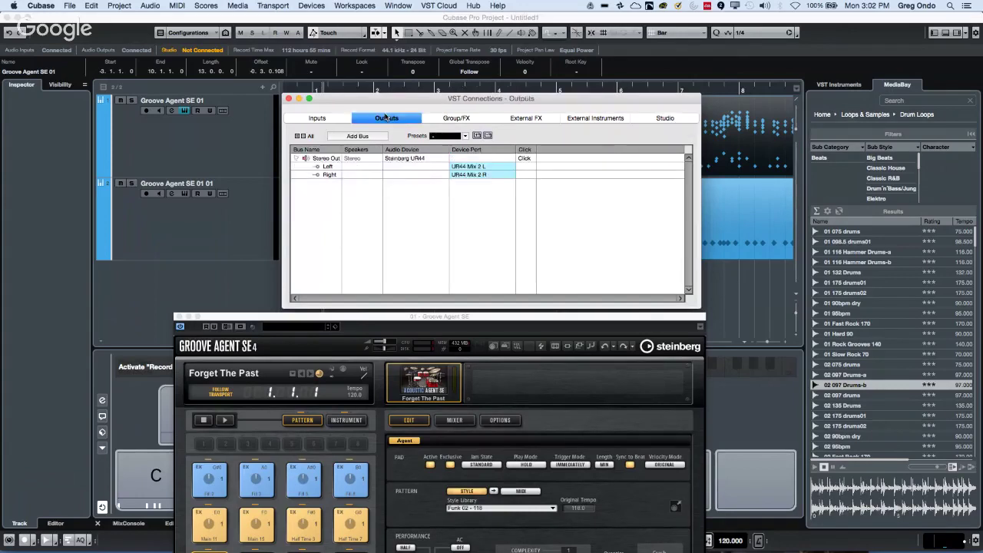
click(411, 157)
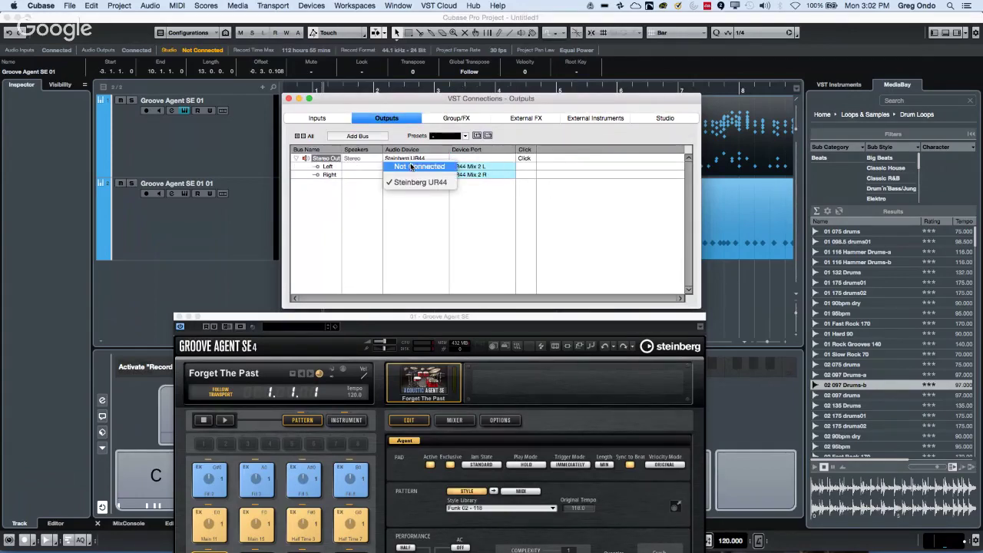
click(404, 165)
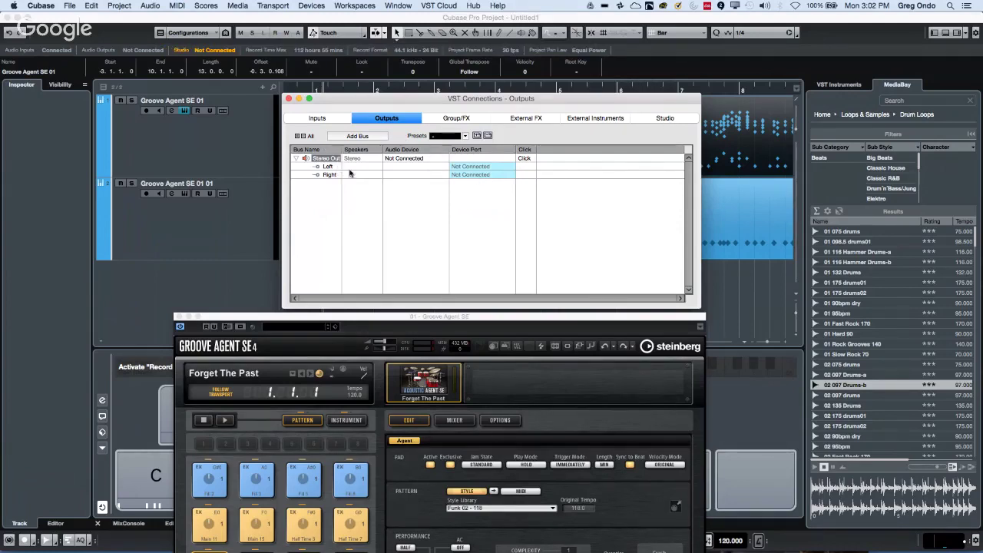
- Assign Monitor 1 in the Studio connections to the Steinberg UR44 and close VST Connections
click(660, 117)
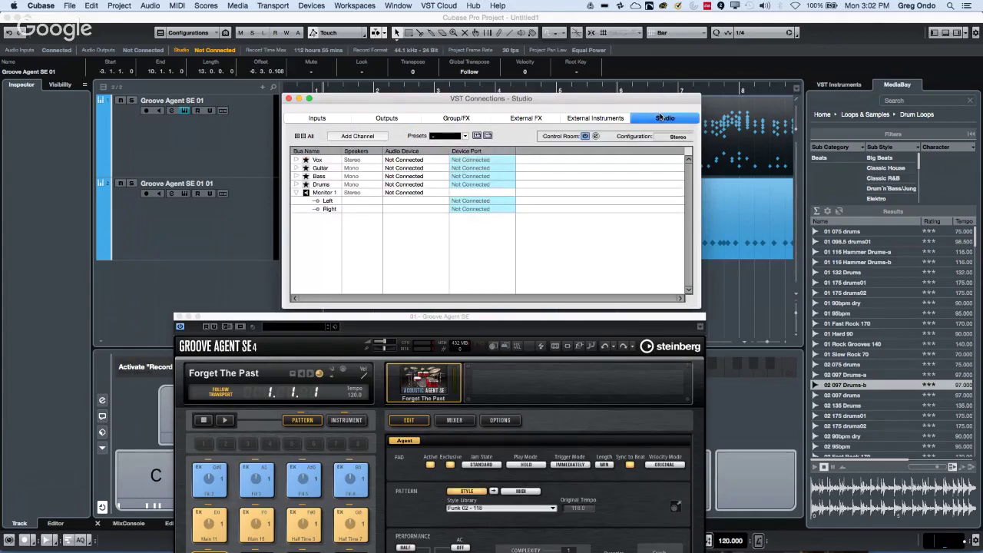
click(401, 192)
click(419, 218)
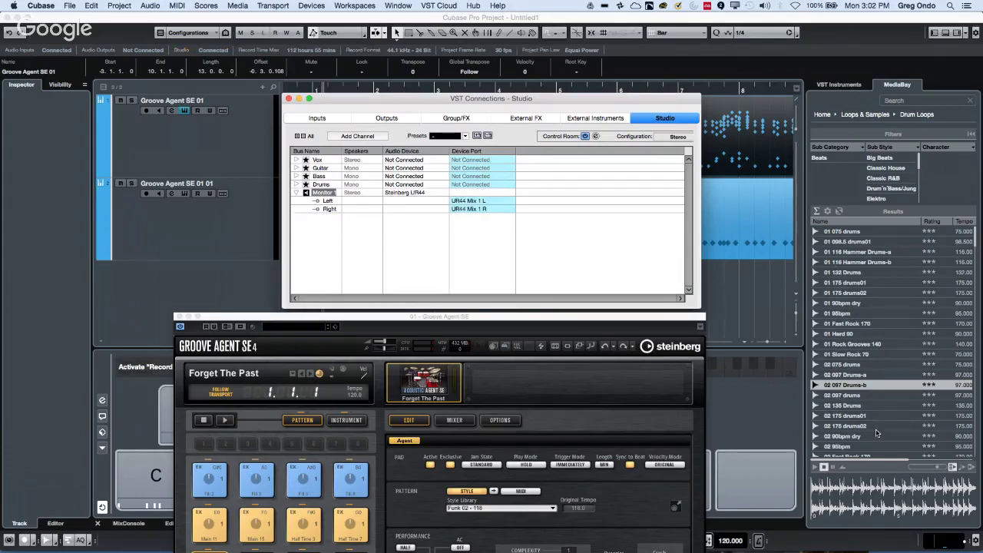
key(F4)
- Preview several drum loops in MediaBay, including 02 175 drums02, 01 Slow Rock 70, 01 95bpm and 01 175 drums02
click(849, 426)
click(845, 400)
click(849, 354)
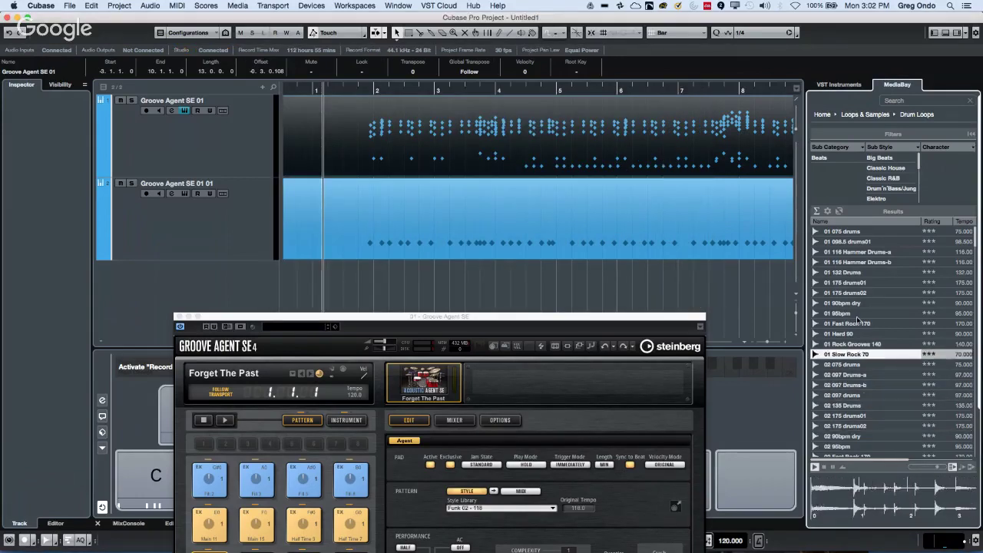
click(845, 314)
click(845, 292)
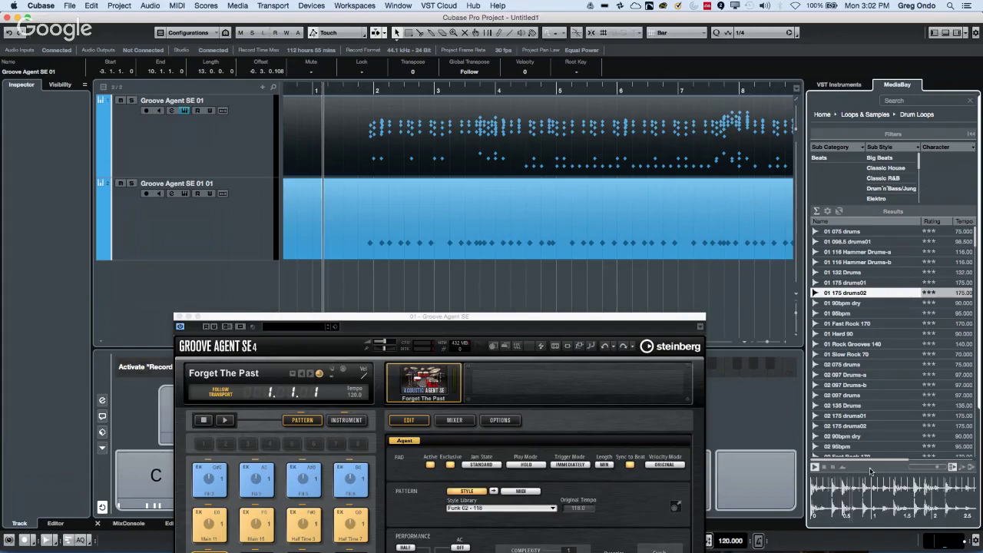
- Lower the MediaBay preview level, audition more loops such as 02 097 Drums-a and 04 100bpm, and deselect the selected MIDI part
click(935, 470)
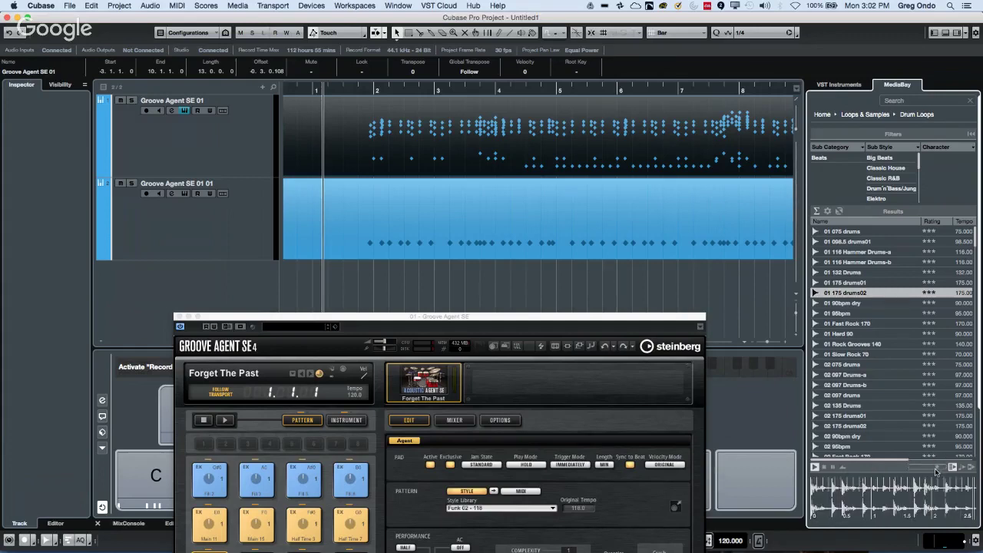
click(845, 374)
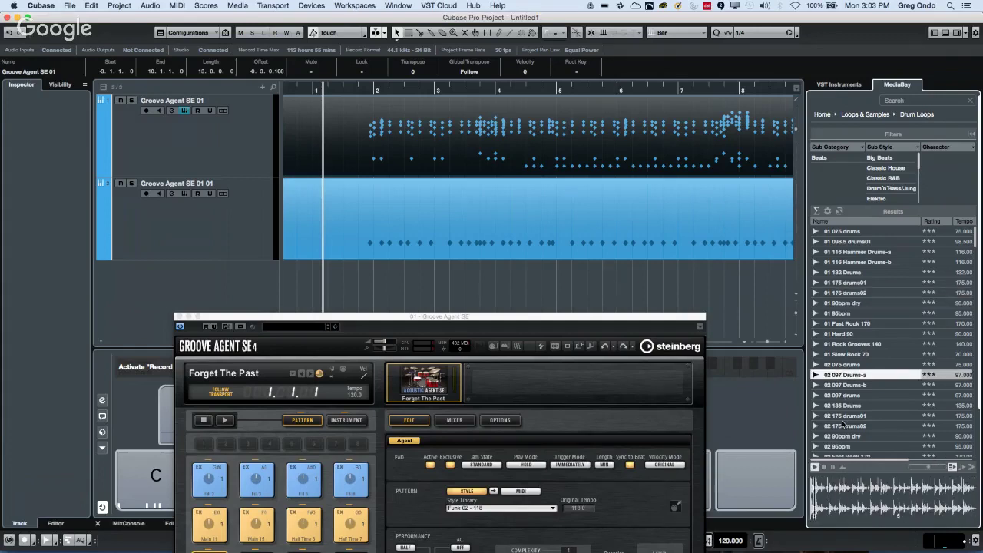
click(843, 423)
scroll(843, 423, down, 7)
click(843, 424)
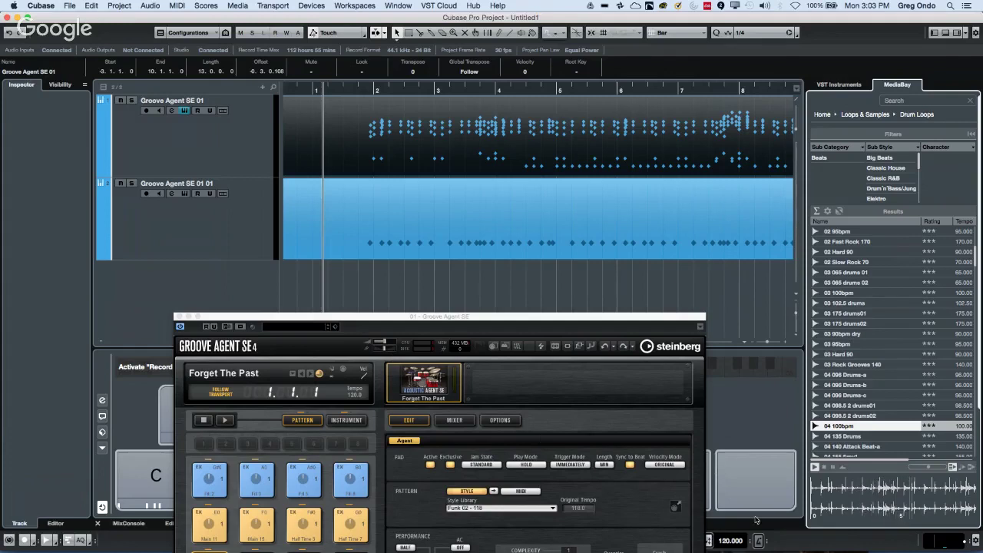
click(815, 467)
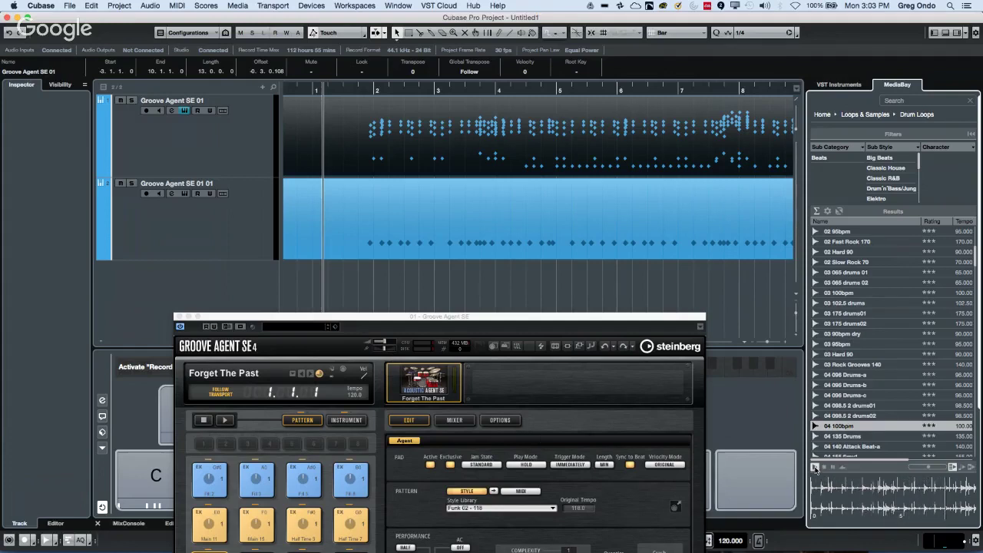
click(706, 286)
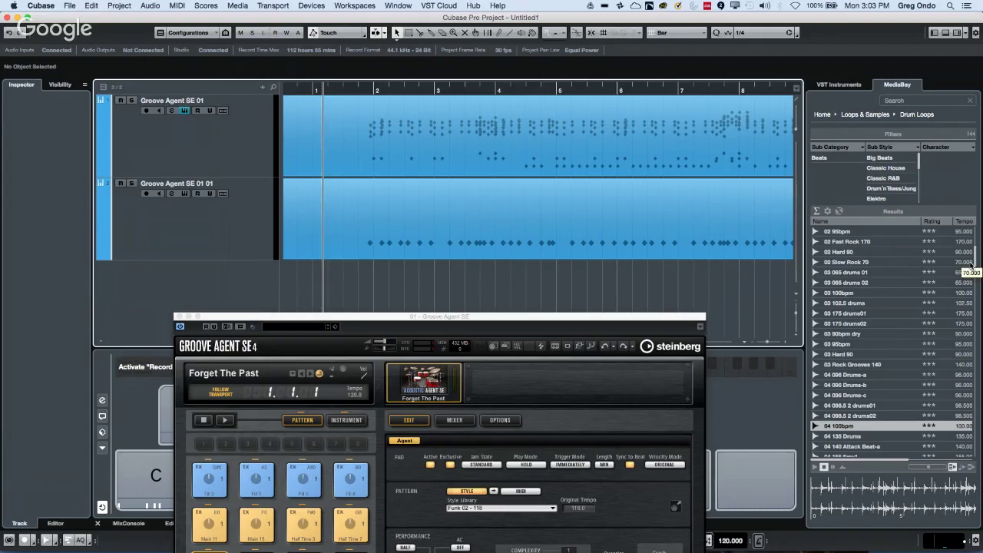
- Show the Freeze Instrument Options for the first Groove Agent SE in the VST Instruments rack and dismiss them without freezing
click(841, 85)
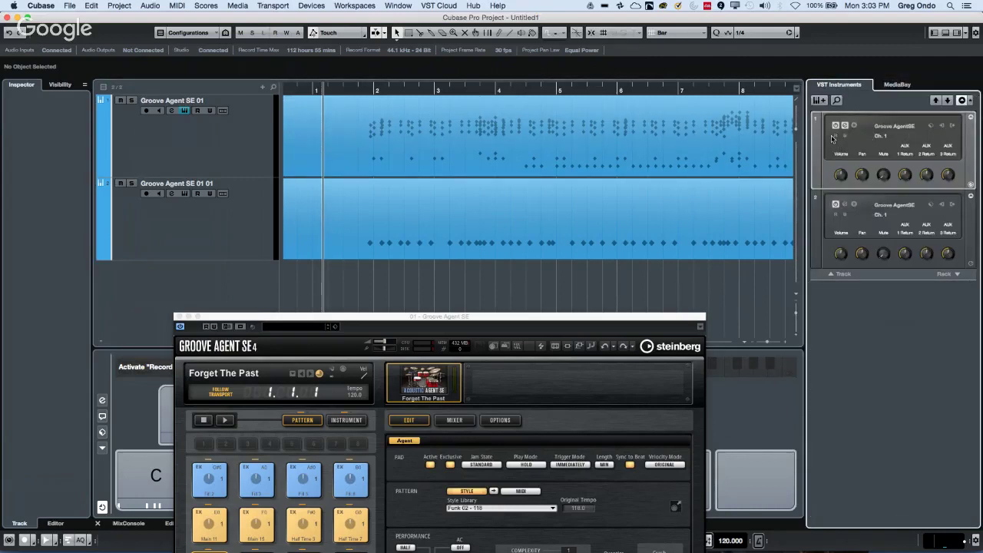
click(852, 126)
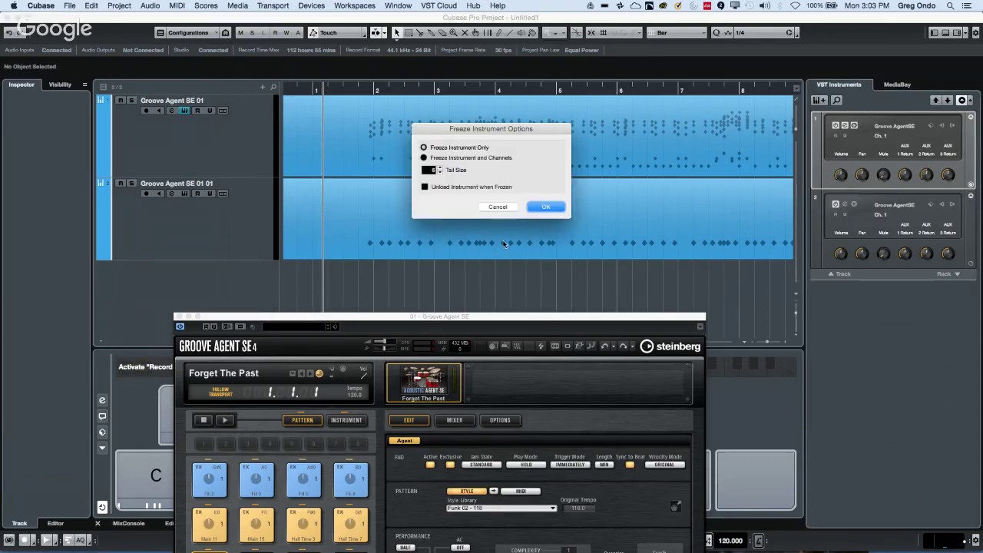
click(497, 207)
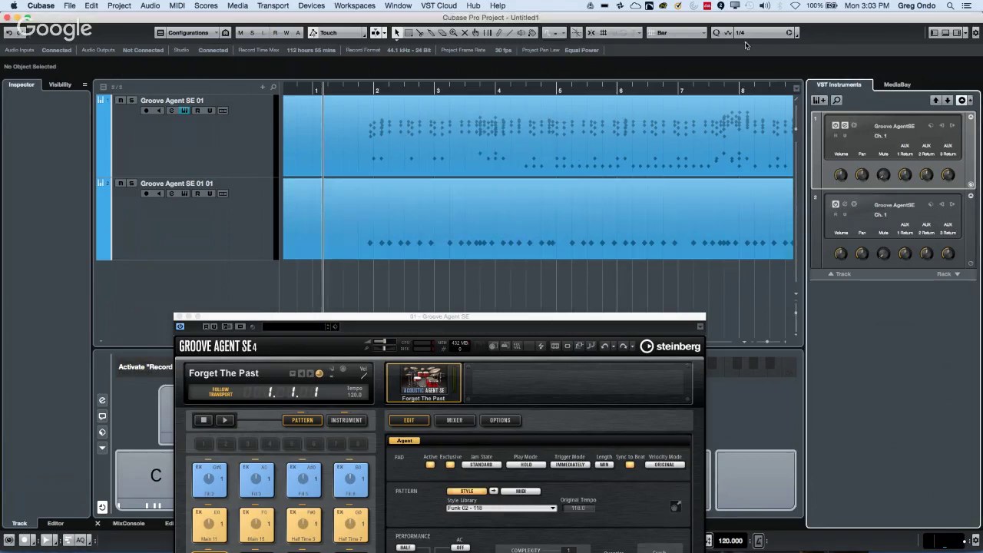
click(855, 126)
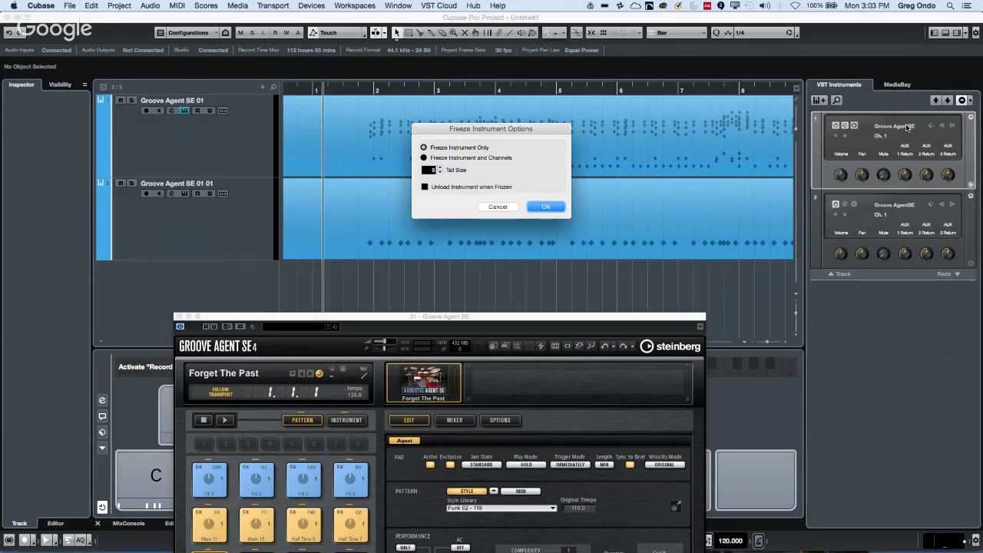
click(501, 206)
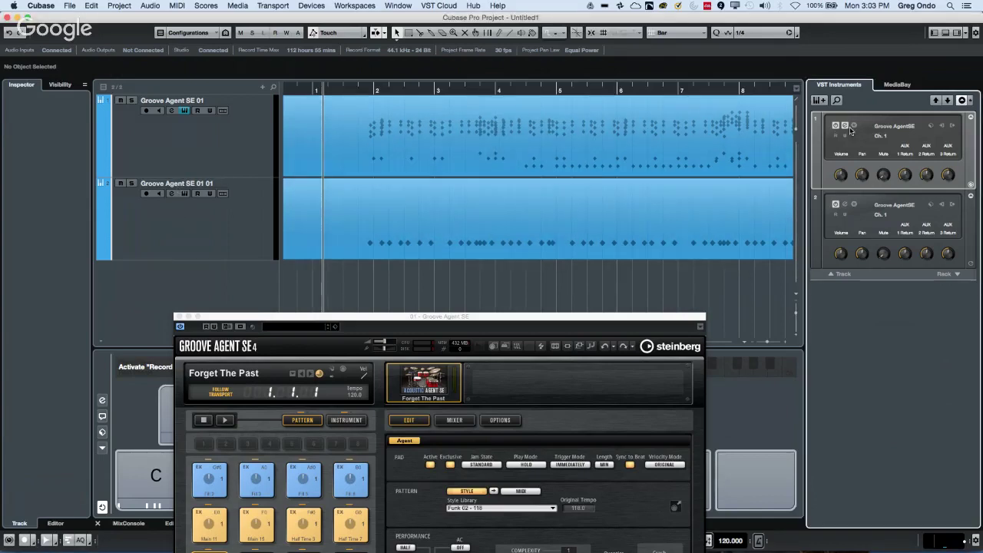
- Select the Groove Agent SE 01 track, bring its instrument window fully into view, and load a kit with its patterns into the Acoustic Agent slot
click(177, 160)
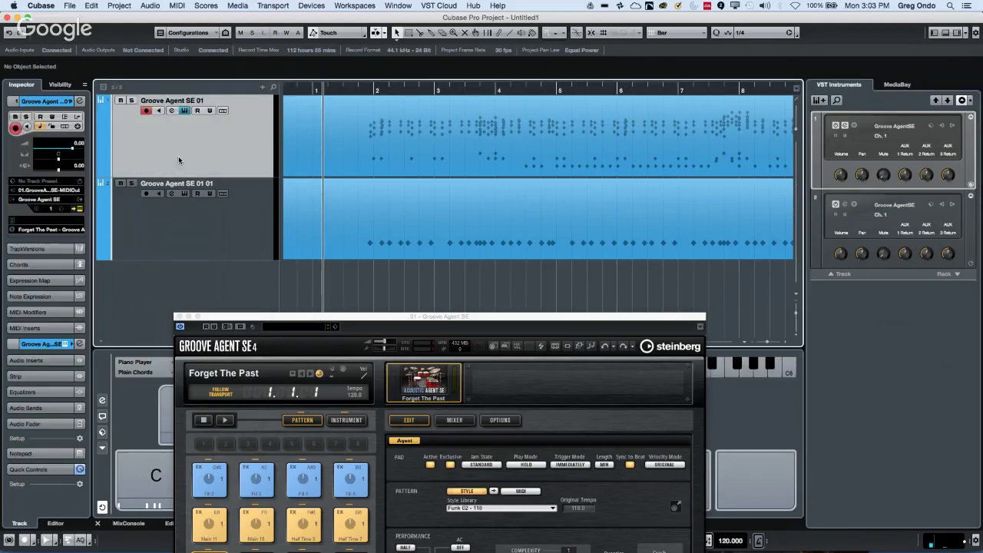
click(79, 209)
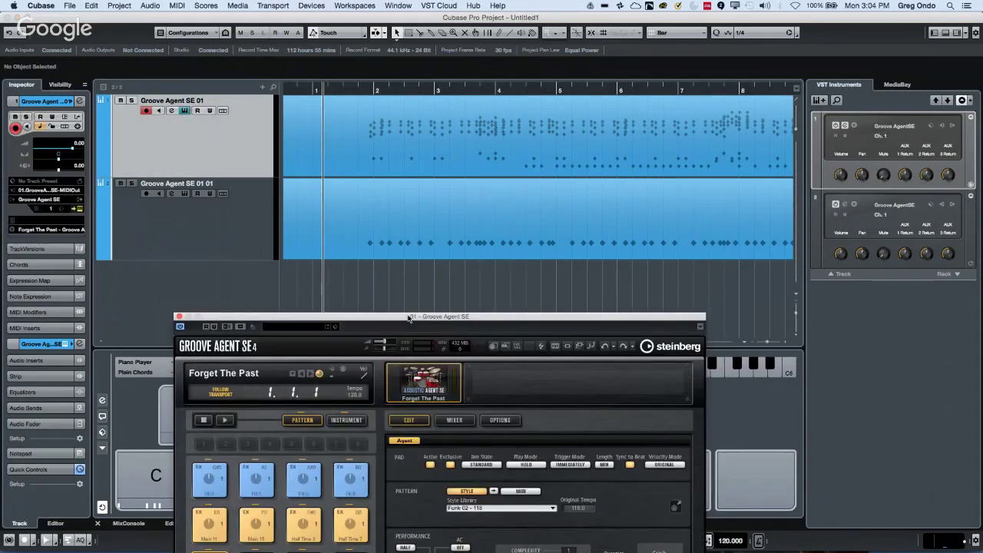
drag(408, 318, 424, 51)
right_click(444, 114)
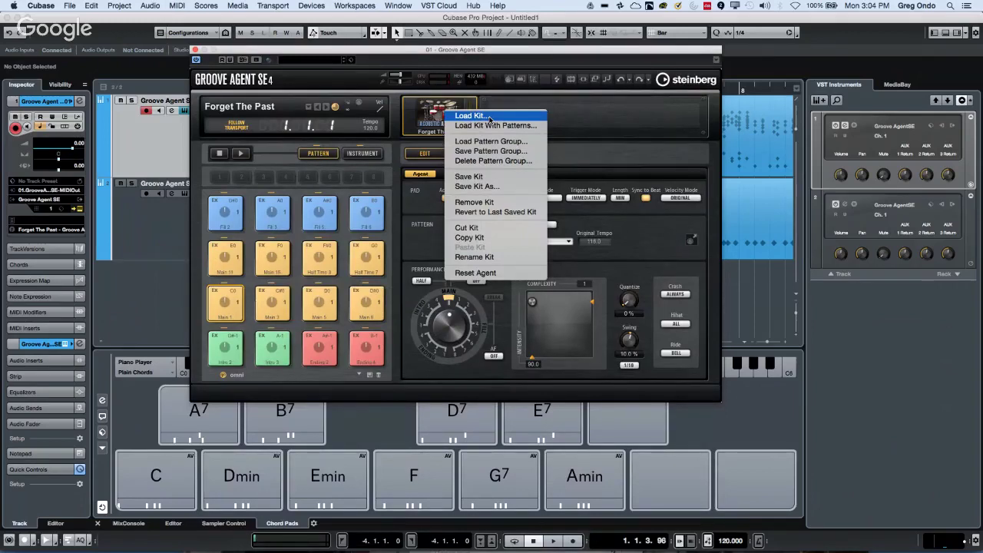
click(430, 112)
right_click(441, 106)
click(461, 122)
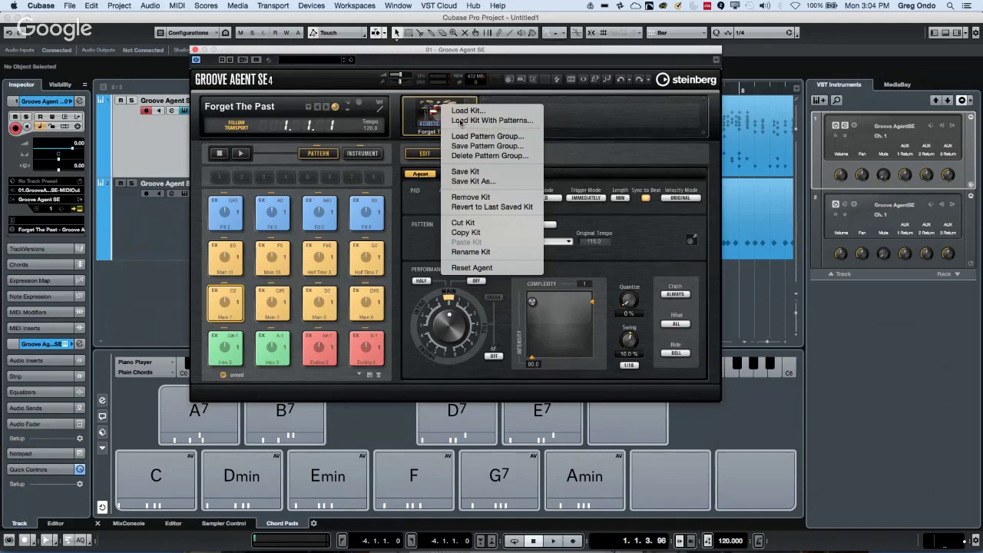
double_click(435, 224)
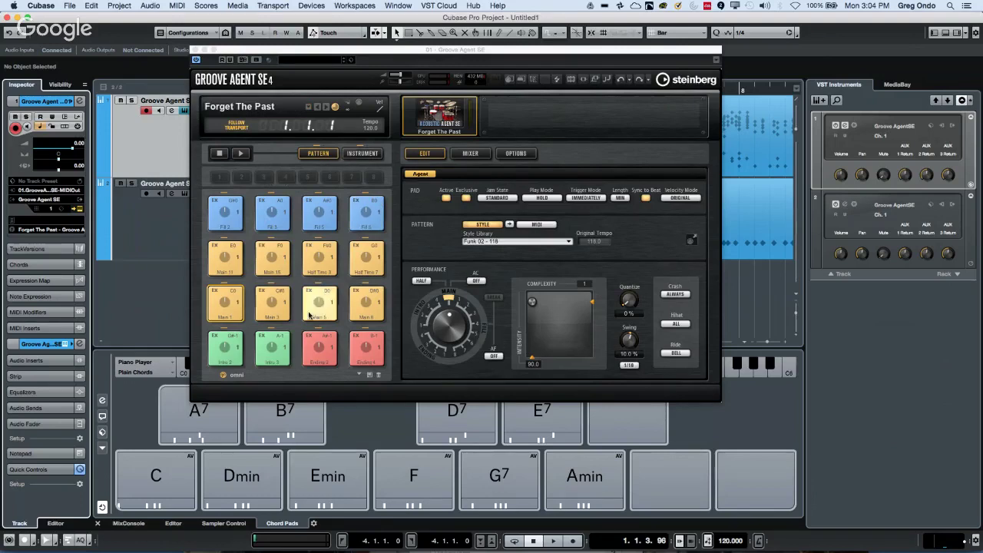
- Audition the half-time pattern on the F#0 pad, review the kit commands again, and close the Groove Agent SE window
click(317, 269)
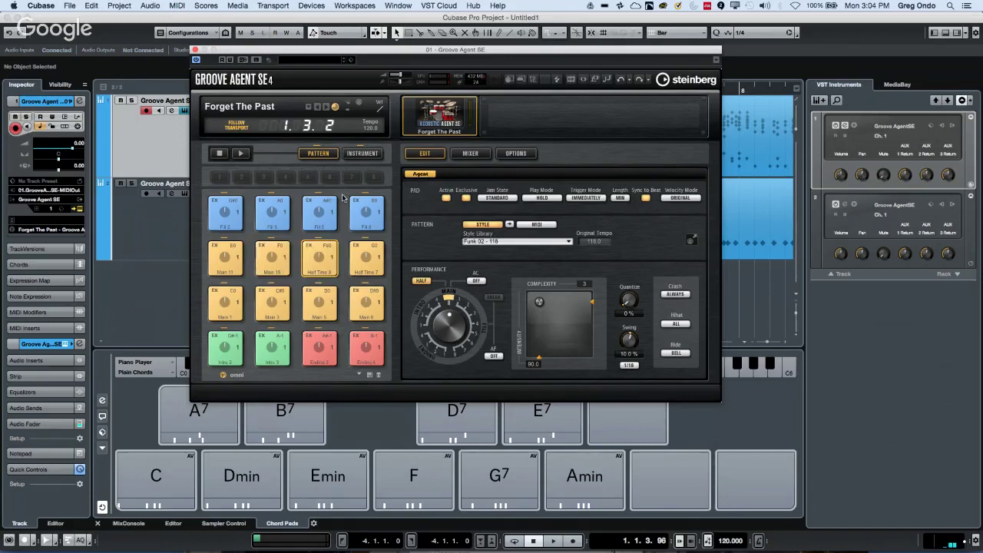
right_click(450, 116)
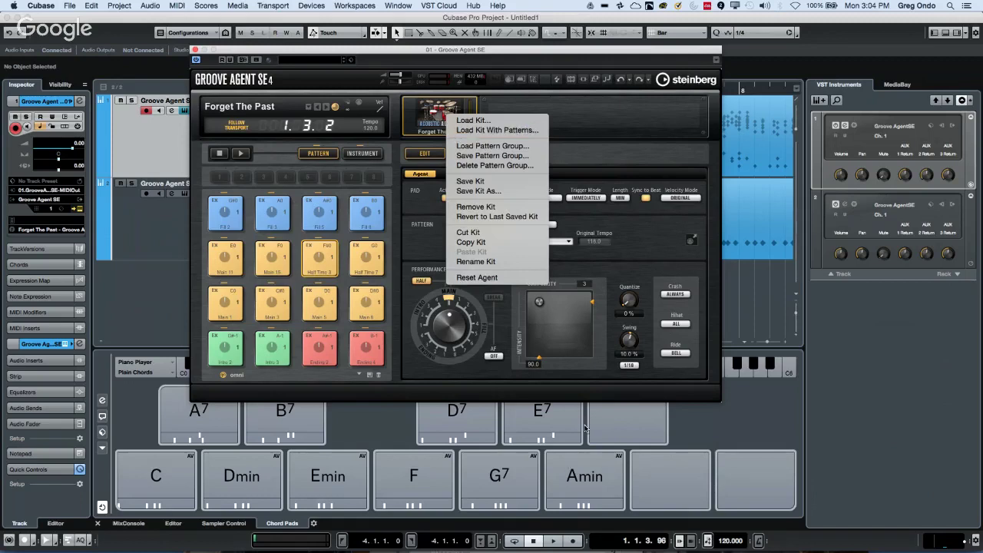
click(649, 422)
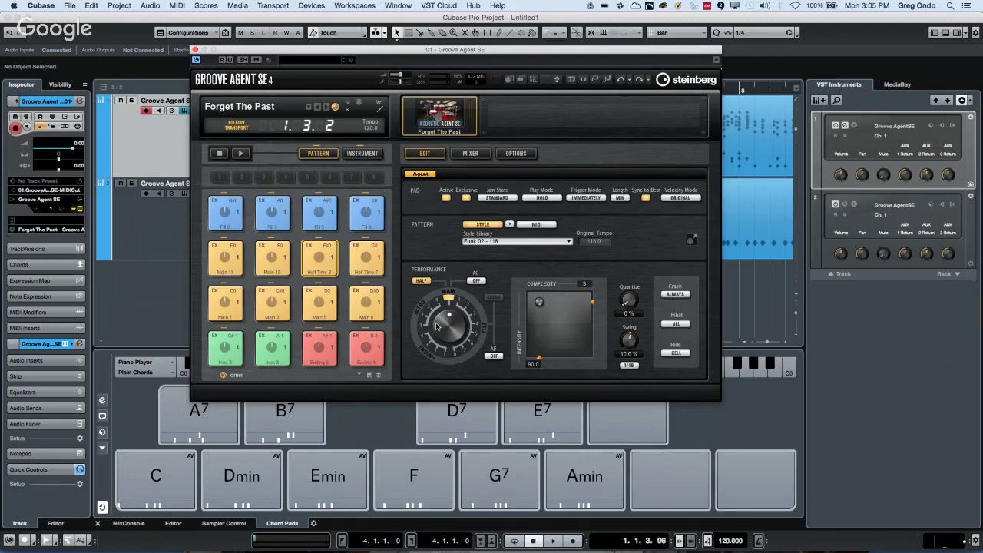
click(195, 51)
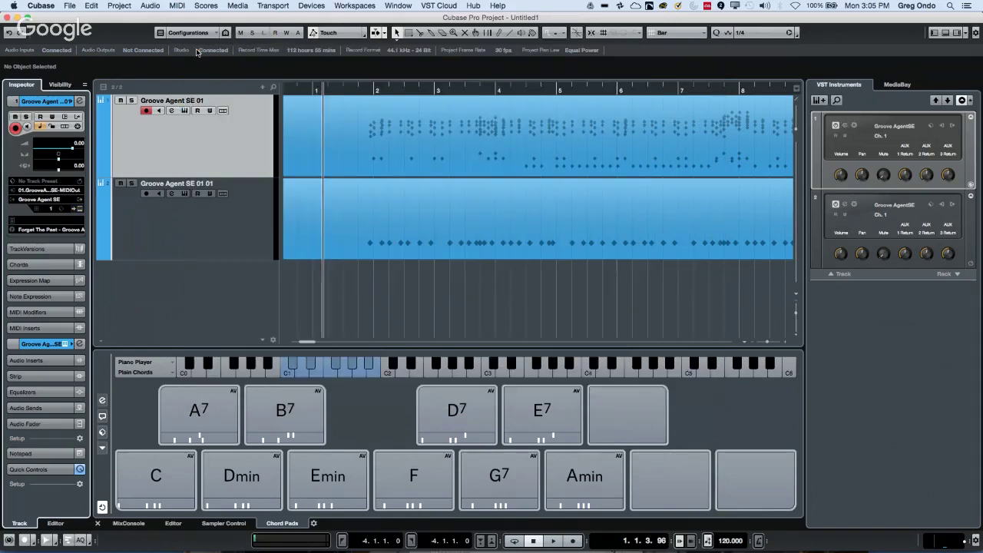
- Assign a D major chord to the empty chord pad beside E7 using the Chord Editor
right_click(639, 412)
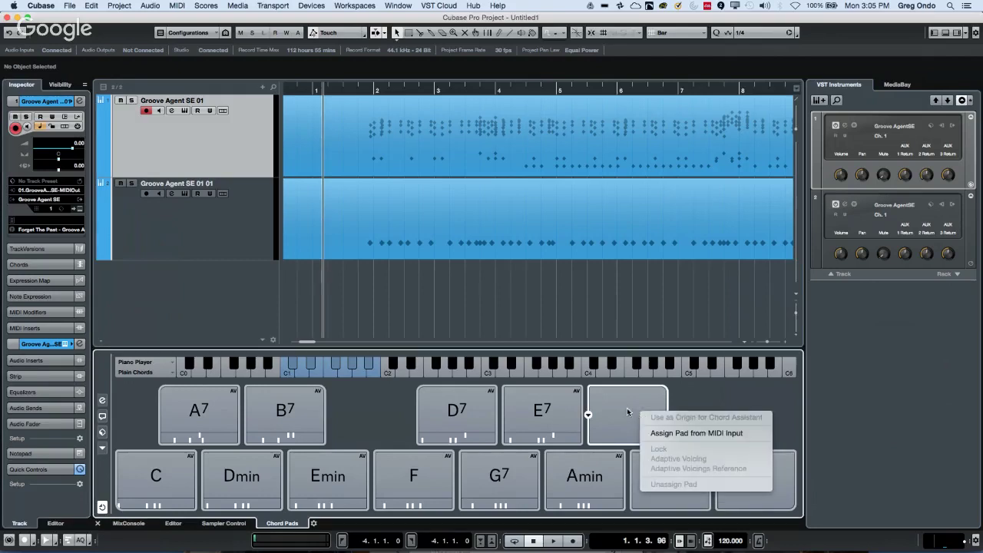
click(628, 412)
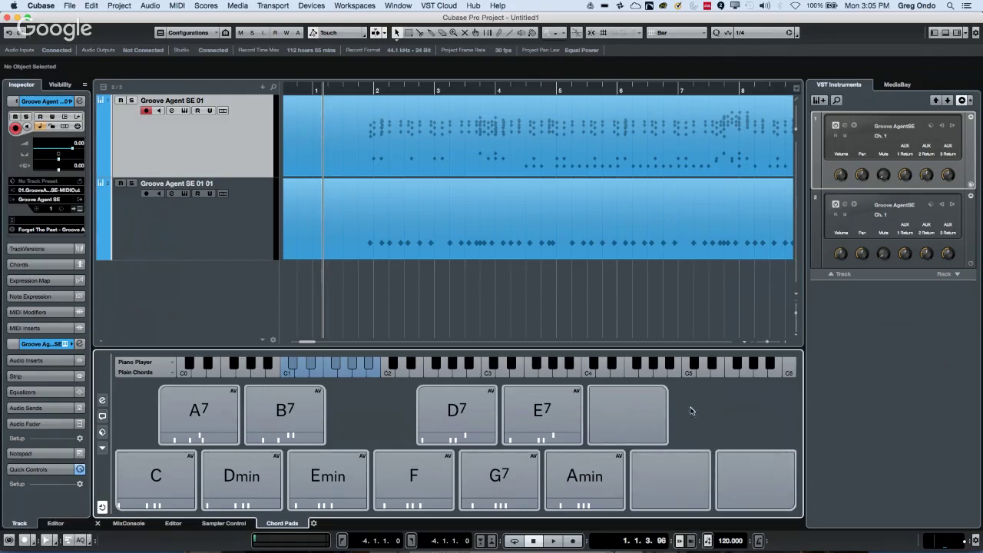
click(590, 419)
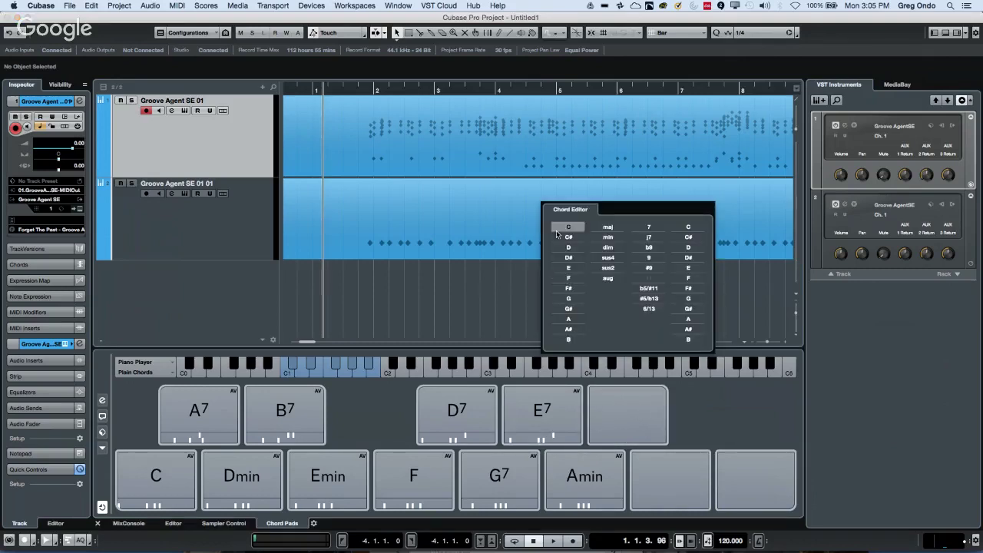
click(566, 248)
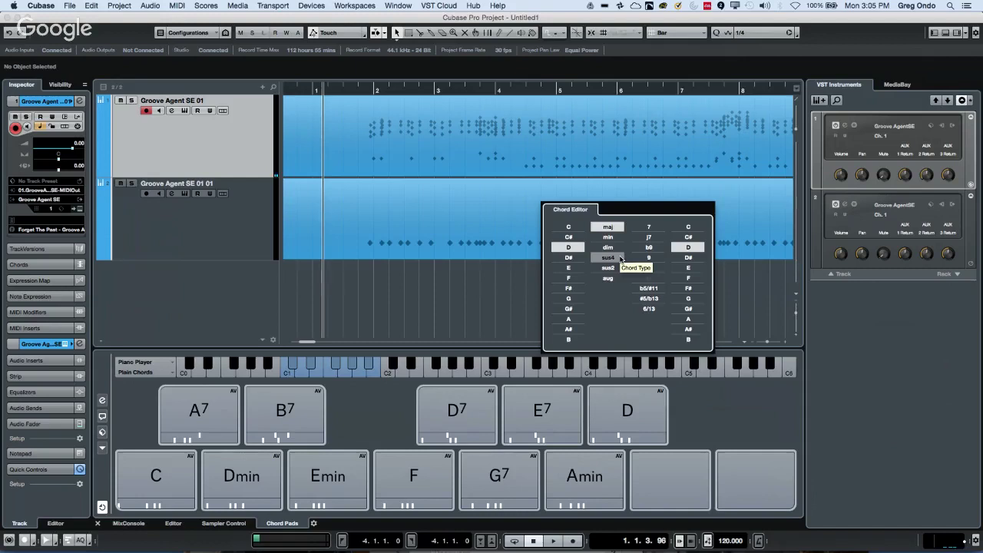
mouse_move(631, 415)
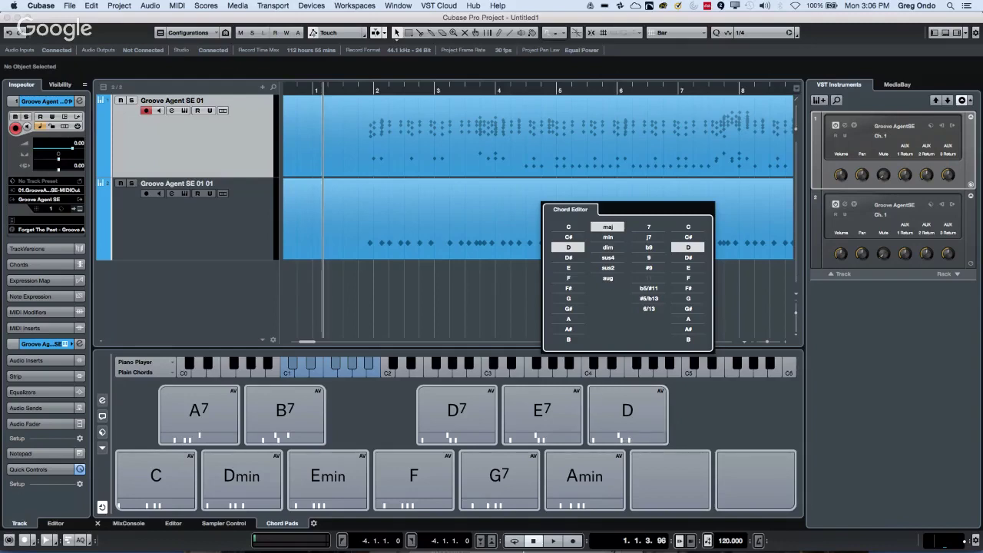
- Show the MixConsole in the lower zone and remove both Groove Agent SE tracks from the project
click(129, 523)
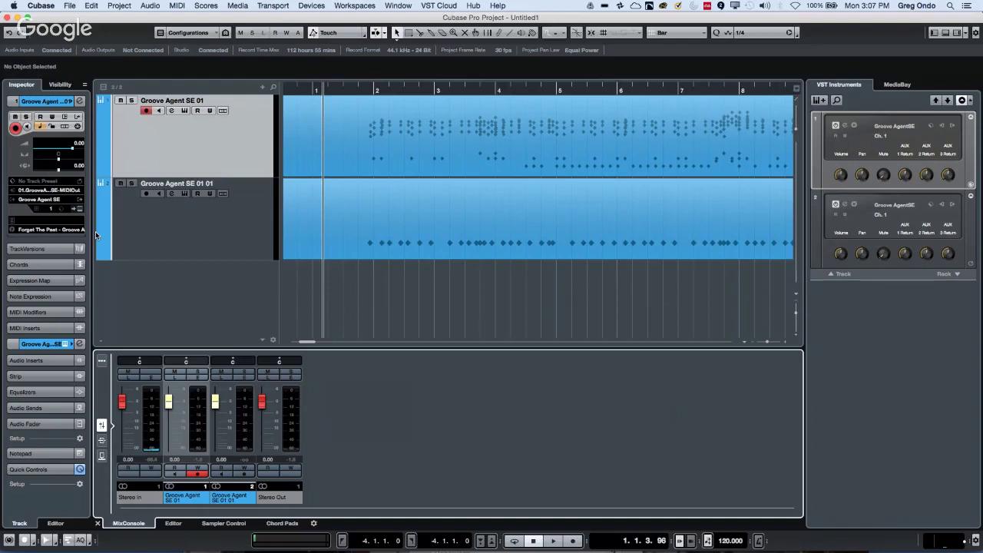
click(206, 234)
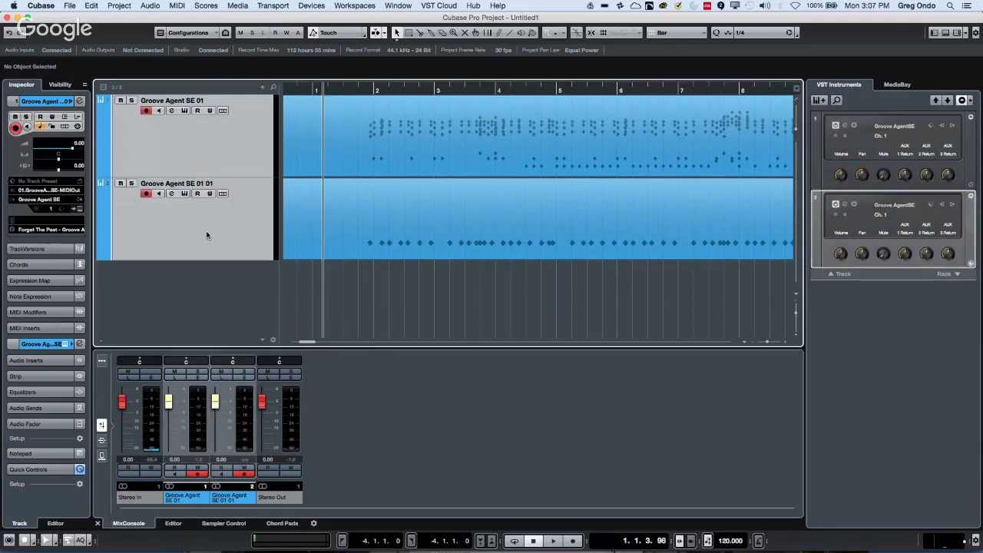
right_click(207, 231)
mouse_move(235, 238)
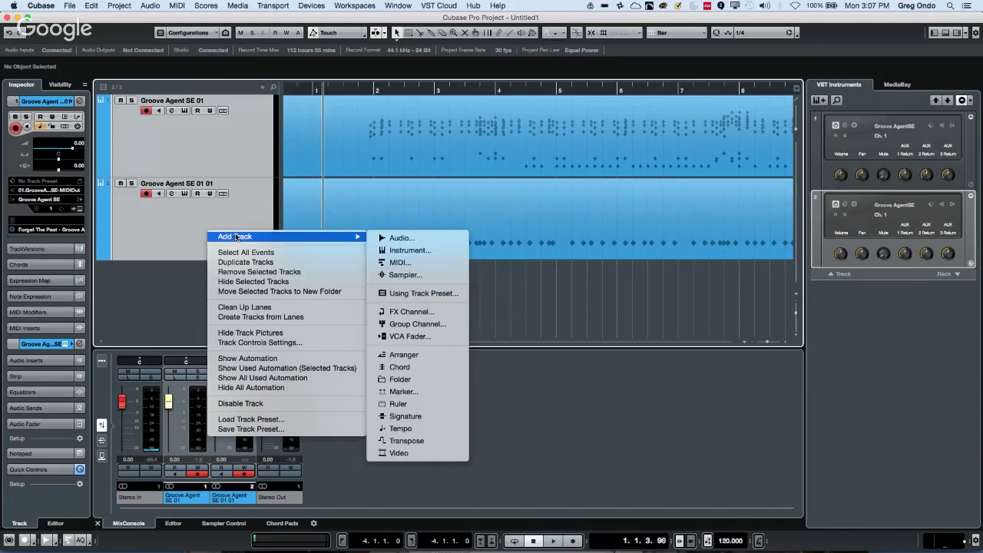
click(295, 274)
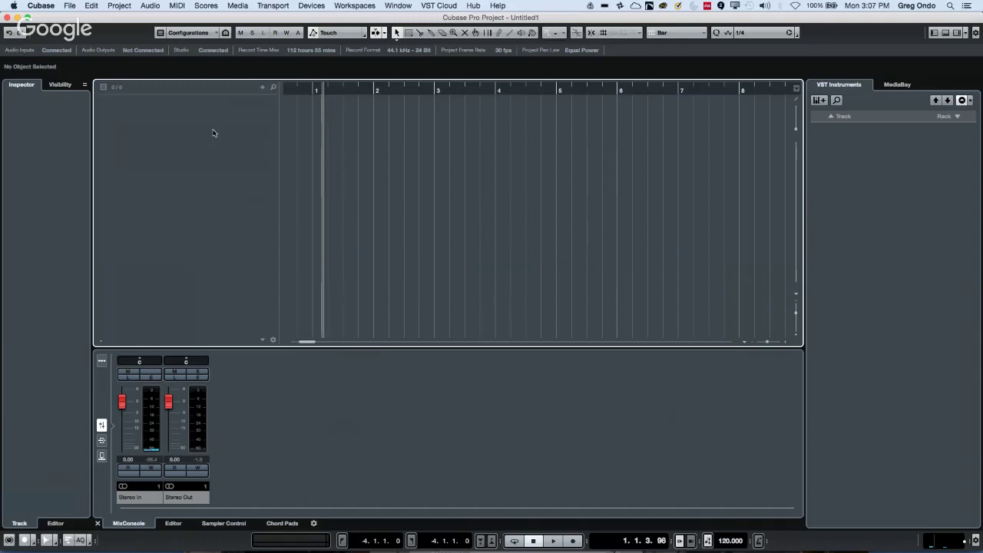
- Add two stereo audio tracks routed to Stereo Out in the empty project
right_click(201, 125)
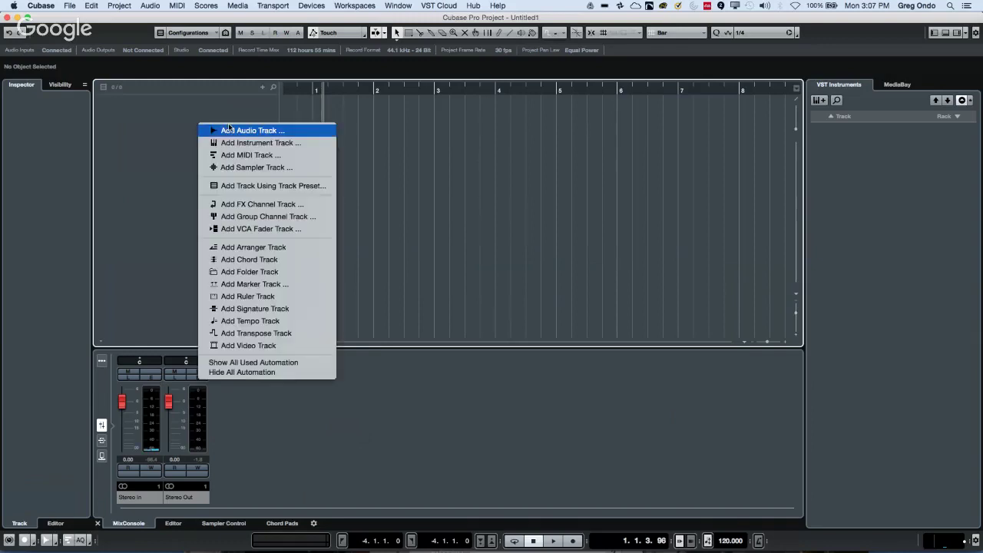
click(230, 131)
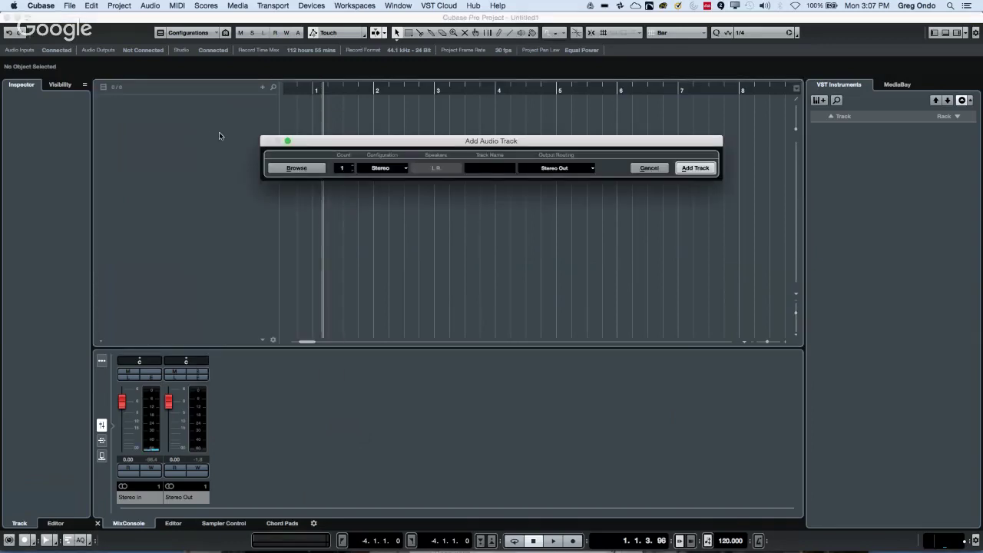
click(352, 166)
key(Return)
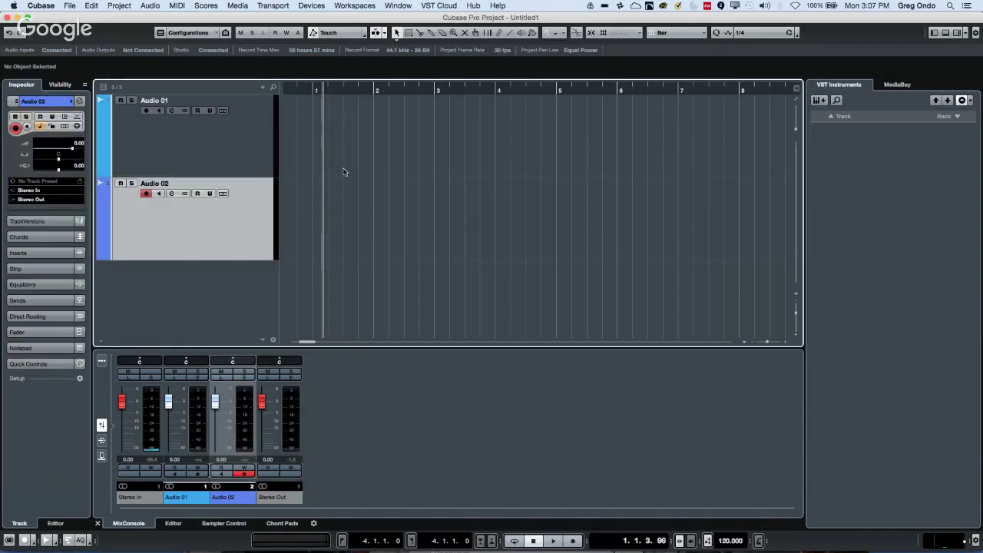
- Add another stereo audio track routed to Stereo Out below Audio 02
right_click(166, 291)
click(215, 298)
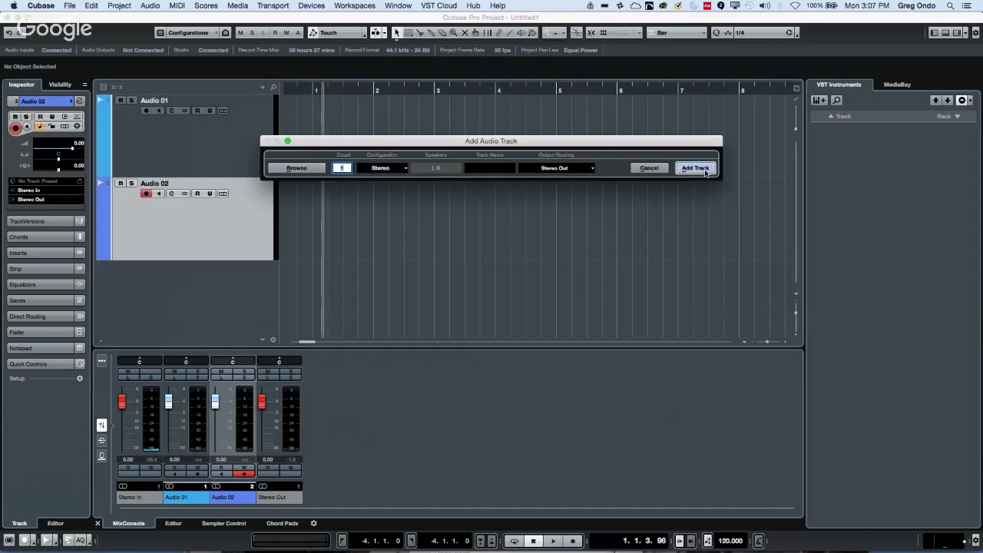
- Add one stereo audio track, and lower the faders of Audio 02 to about -7.3 dB and Audio 03 to about -4.3 dB
click(695, 168)
drag(215, 400, 262, 412)
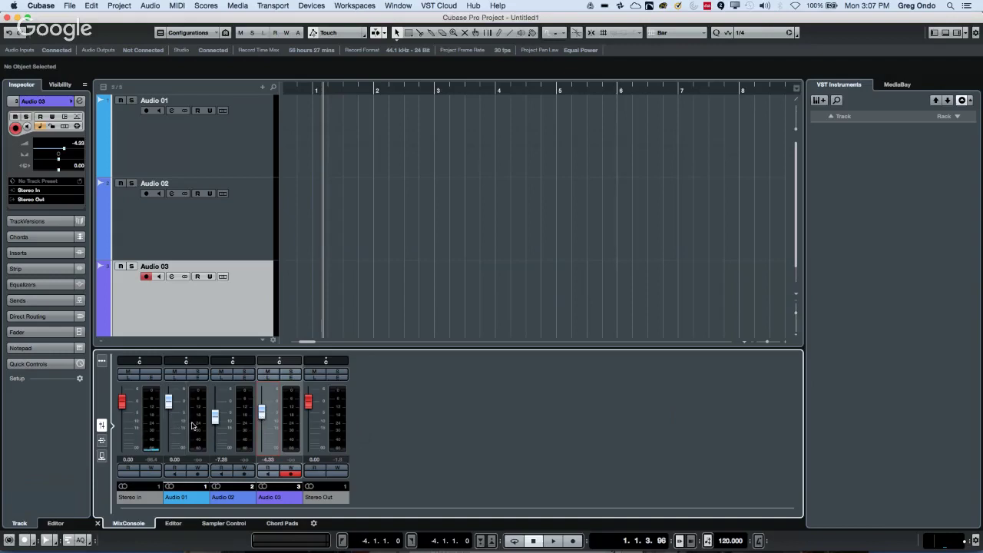
- Select all three audio tracks and enable automation read and write on Audio 01, Audio 02 and Audio 03
key(super+a)
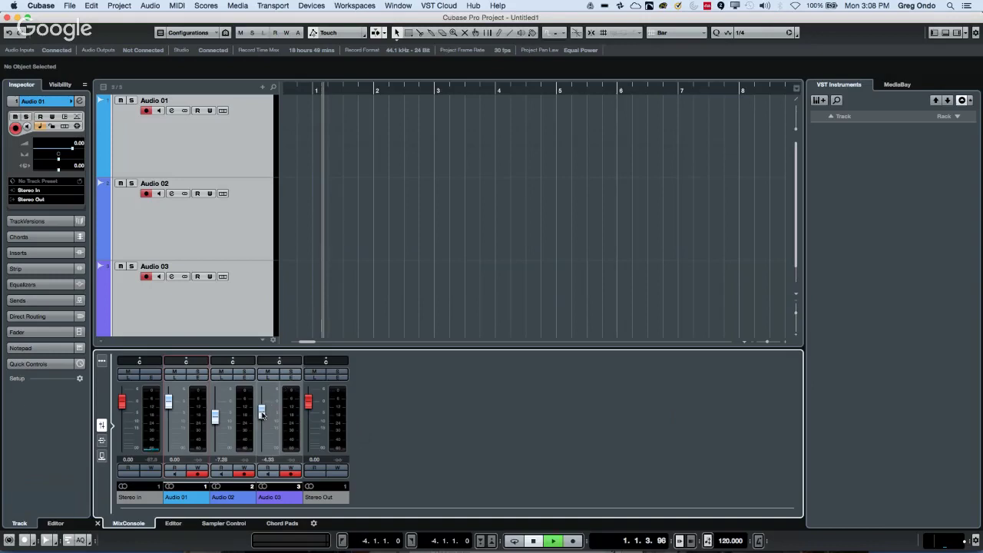
key(space)
click(291, 468)
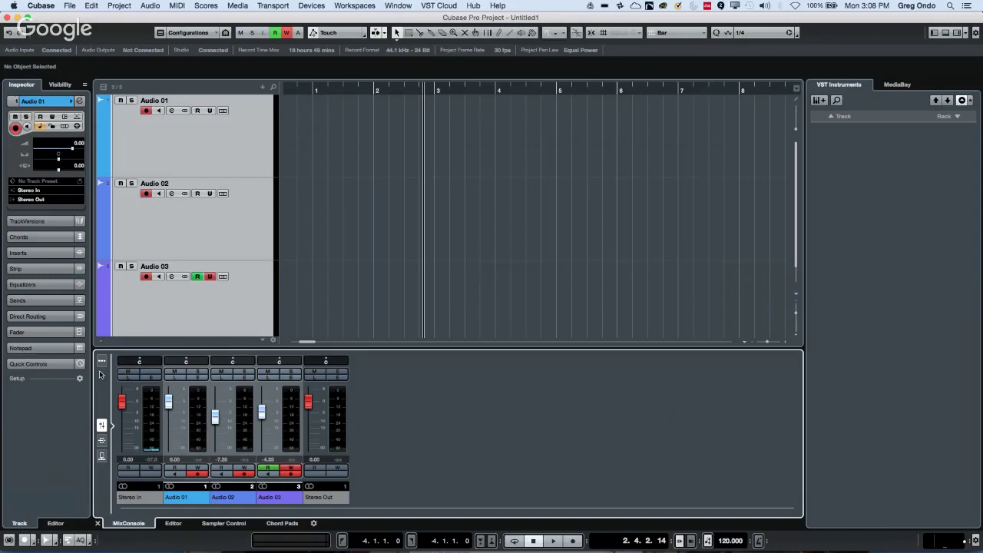
click(197, 468)
click(243, 468)
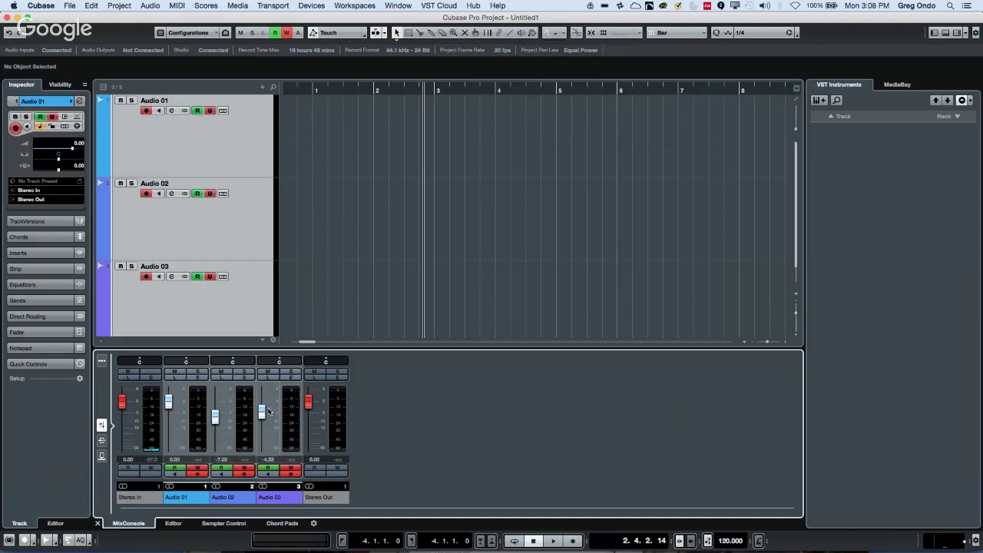
- Record volume automation on all three selected tracks by moving their faders together during playback up to about bar 6
key(space)
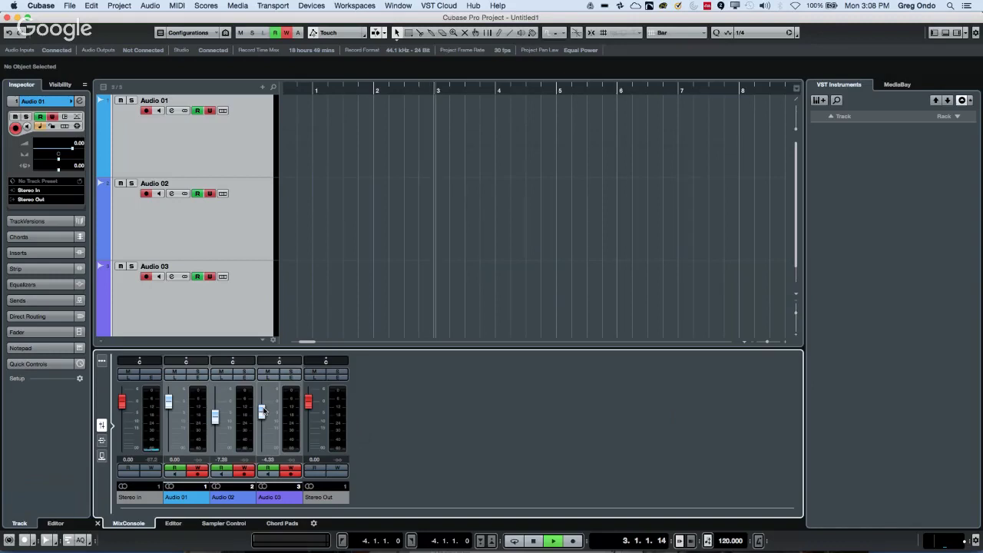
drag(262, 411, 268, 411)
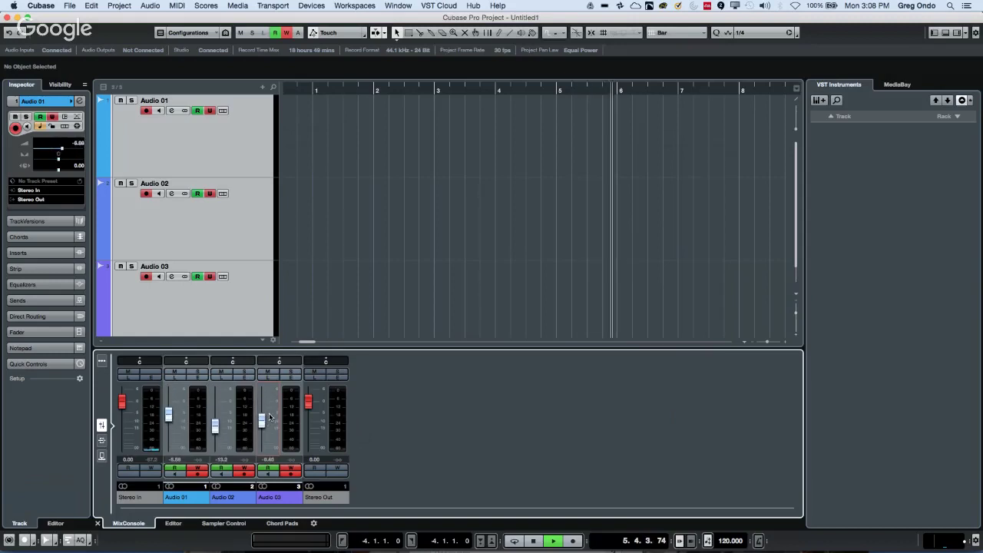
key(space)
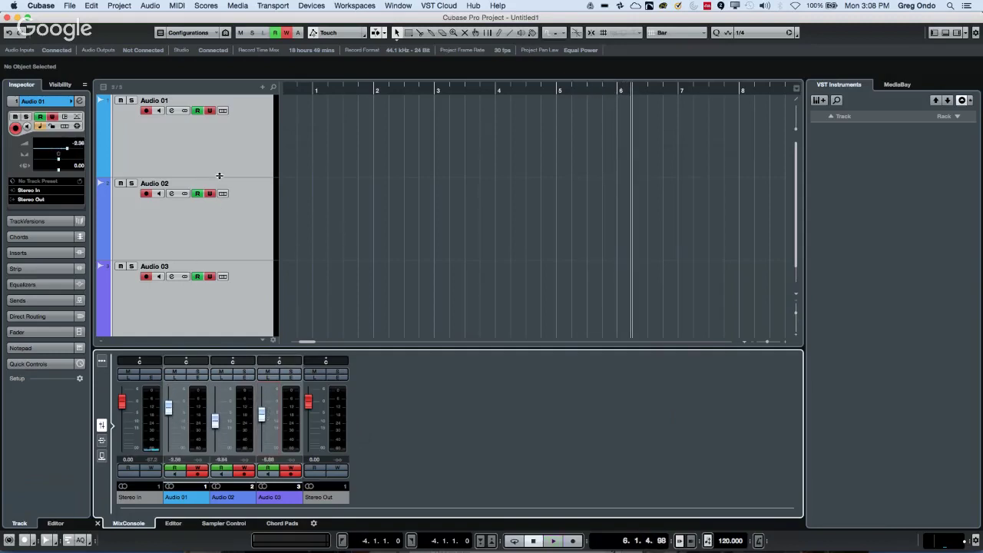
- Reduce the height of the tracks and show the volume automation lanes of Audio 01, Audio 02 and Audio 03
drag(218, 176, 217, 139)
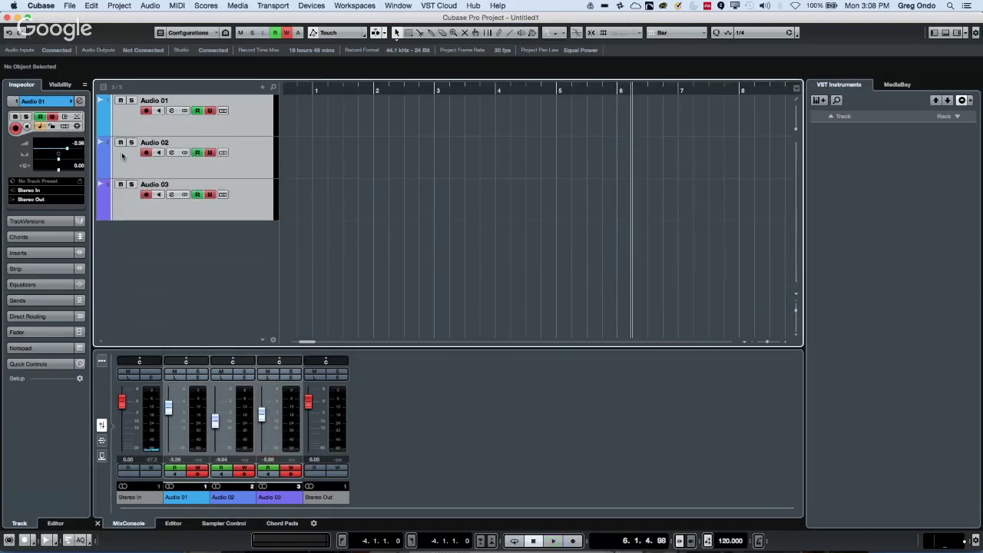
click(101, 132)
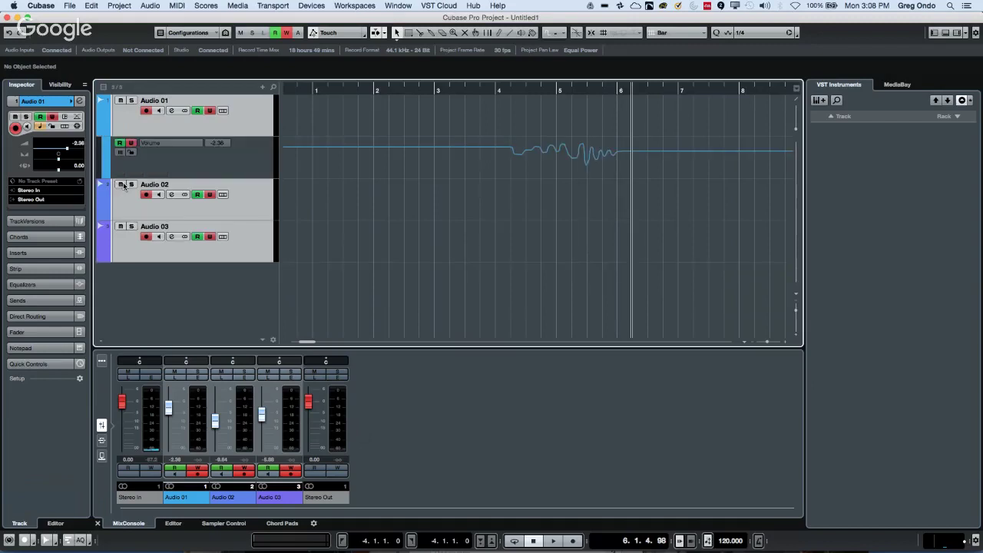
click(100, 217)
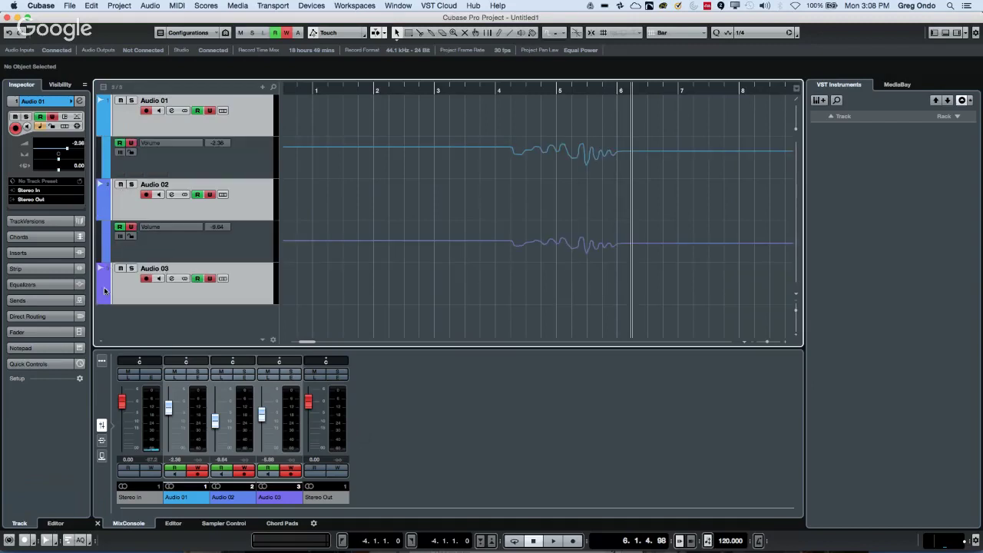
click(101, 300)
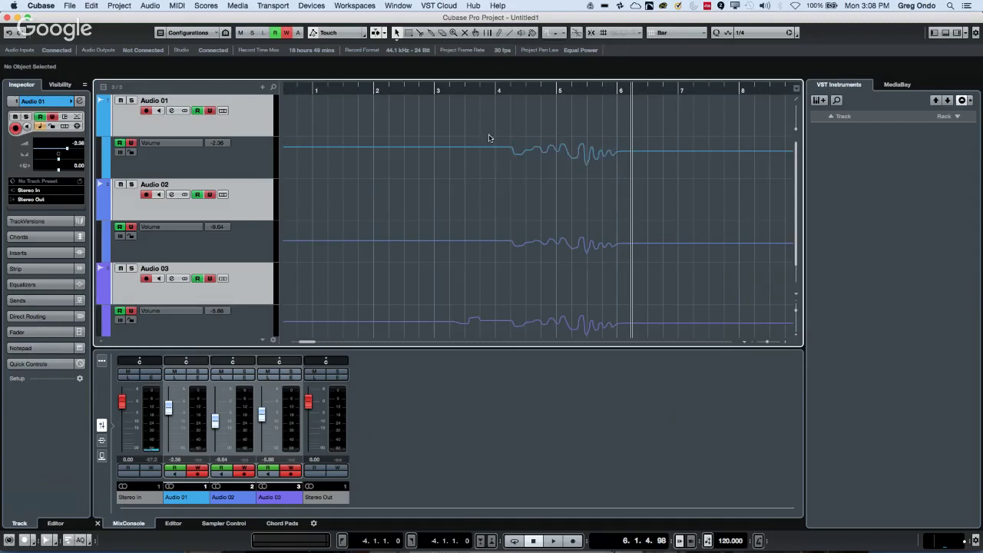
- Select the volume automation points between about bars 4 and 6 on all three tracks and scale down those of Audio 01
drag(475, 113, 653, 334)
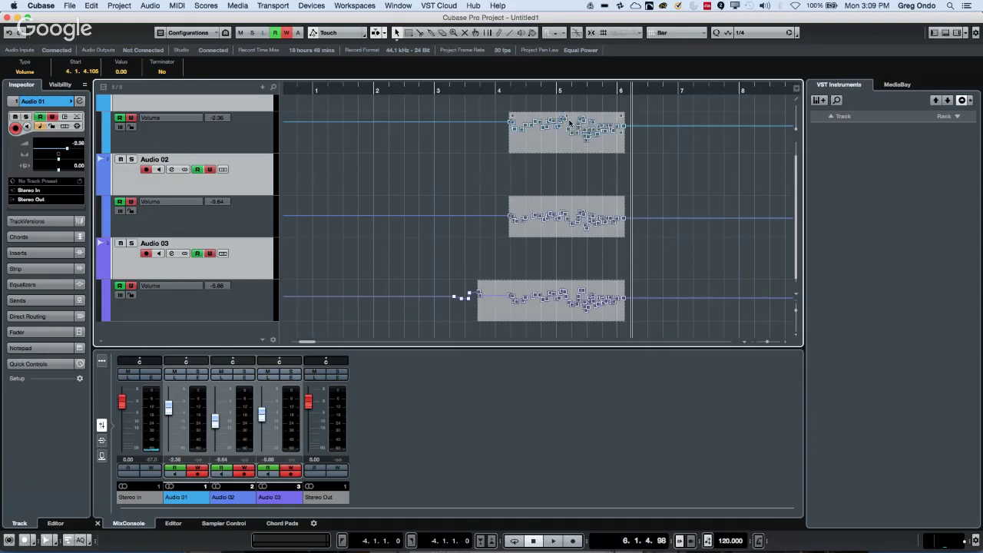
drag(566, 117, 570, 138)
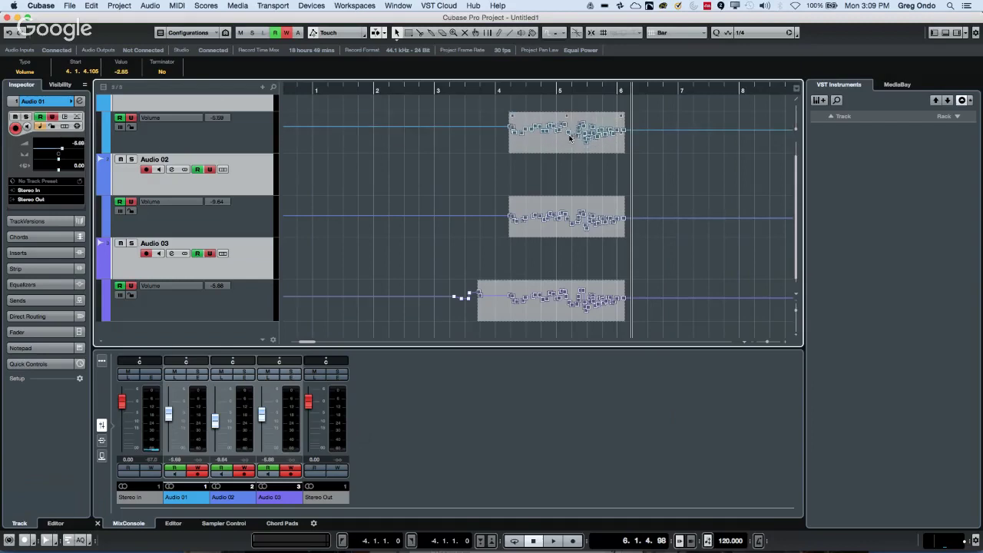
- Open the Project Logical Editor and set its filter to Media Type is Equal Automation
click(69, 5)
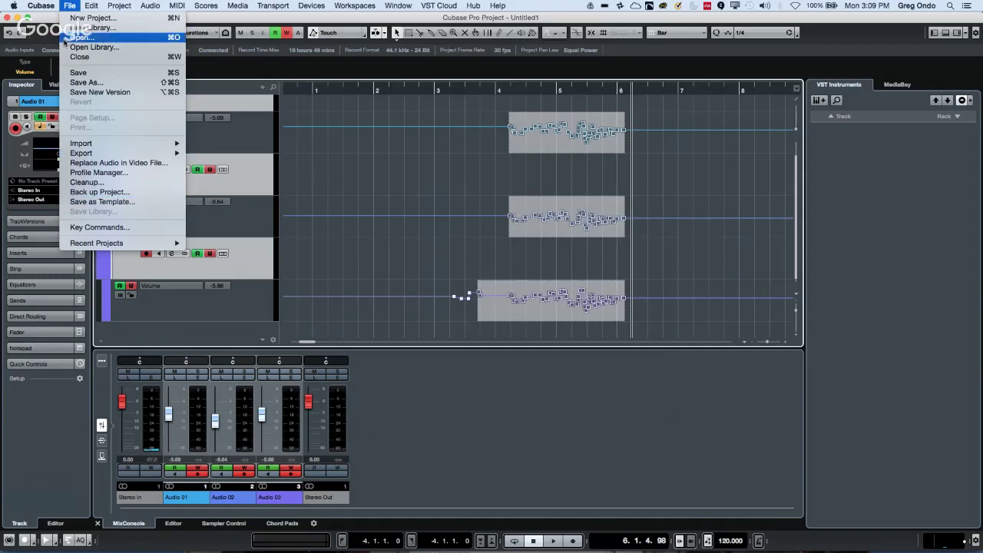
mouse_move(86, 5)
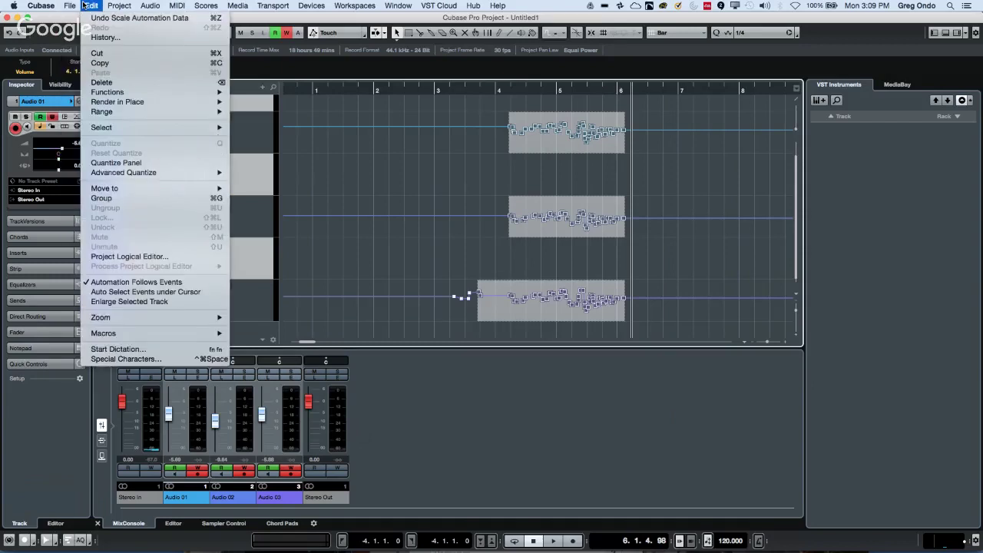
click(141, 258)
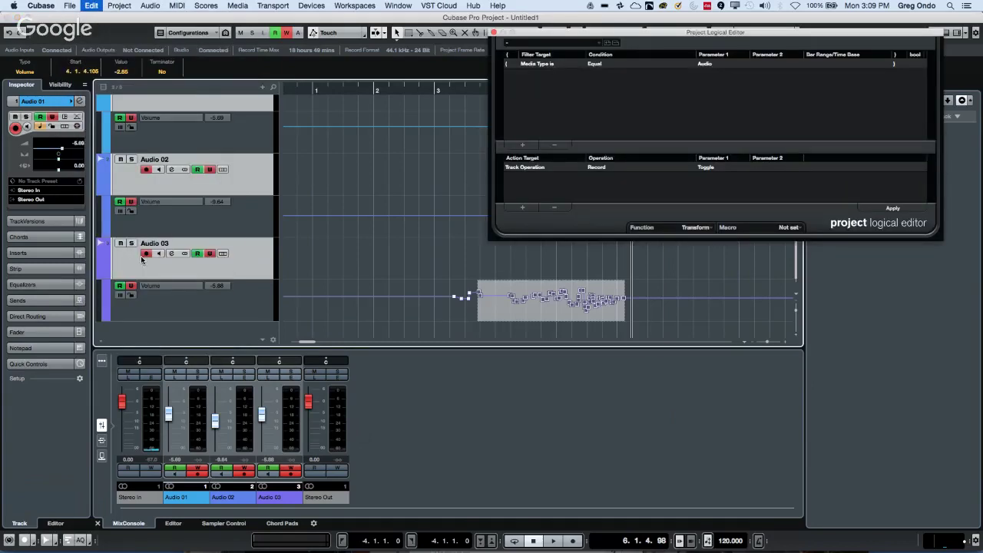
drag(548, 36, 205, 135)
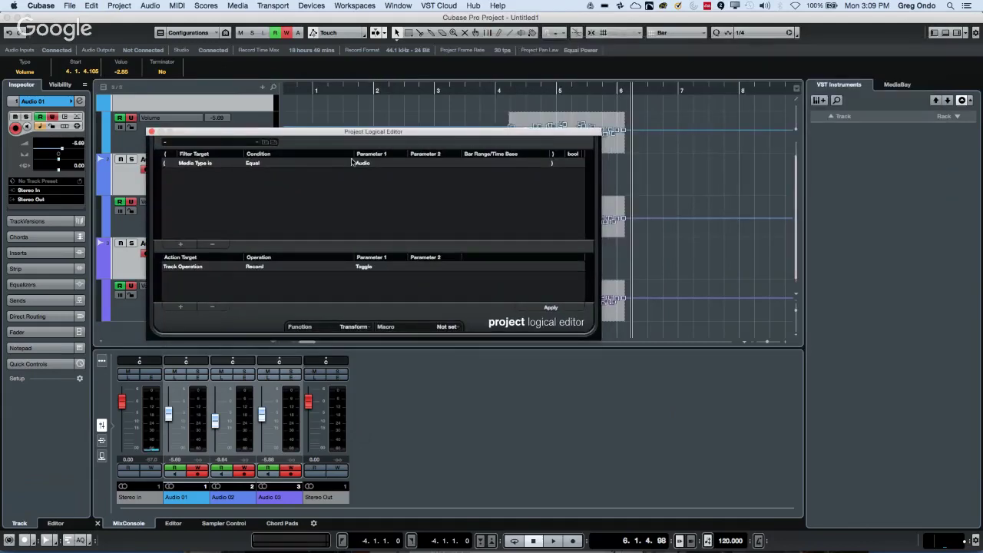
click(364, 163)
click(368, 190)
click(181, 267)
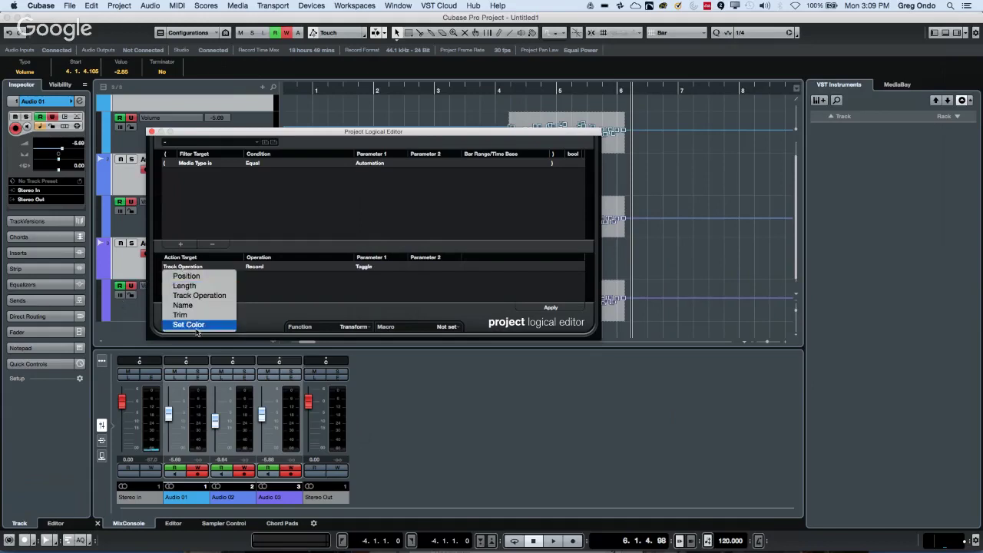
click(212, 277)
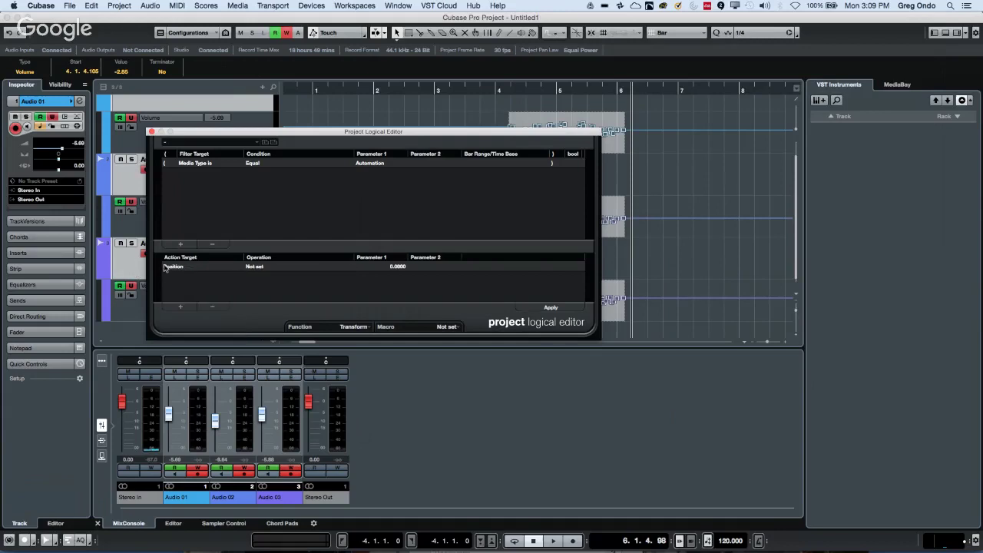
click(164, 267)
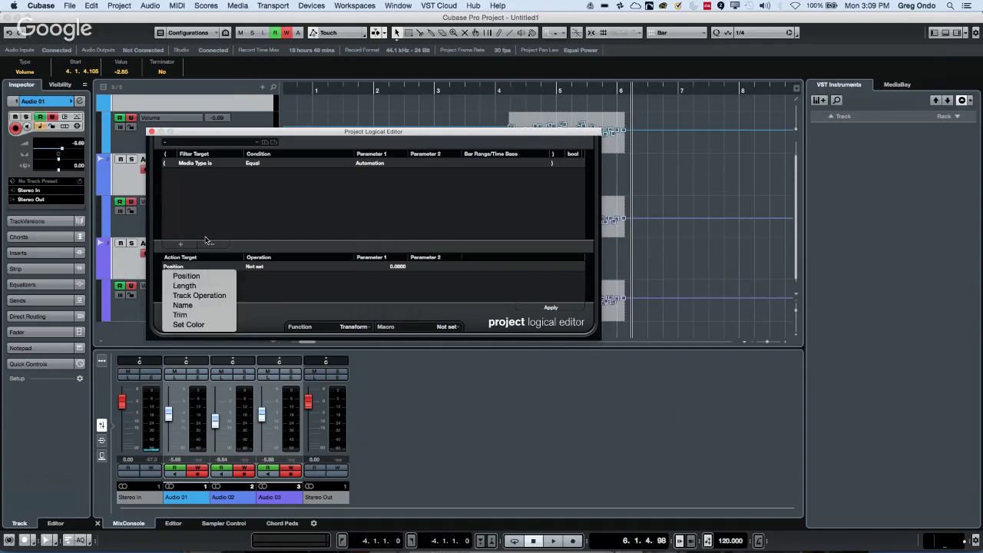
click(219, 146)
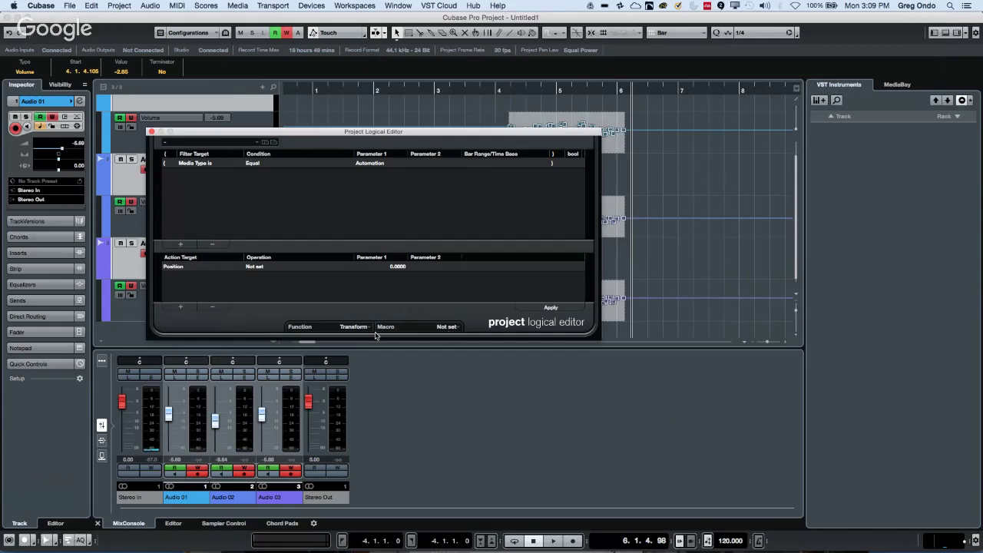
click(320, 327)
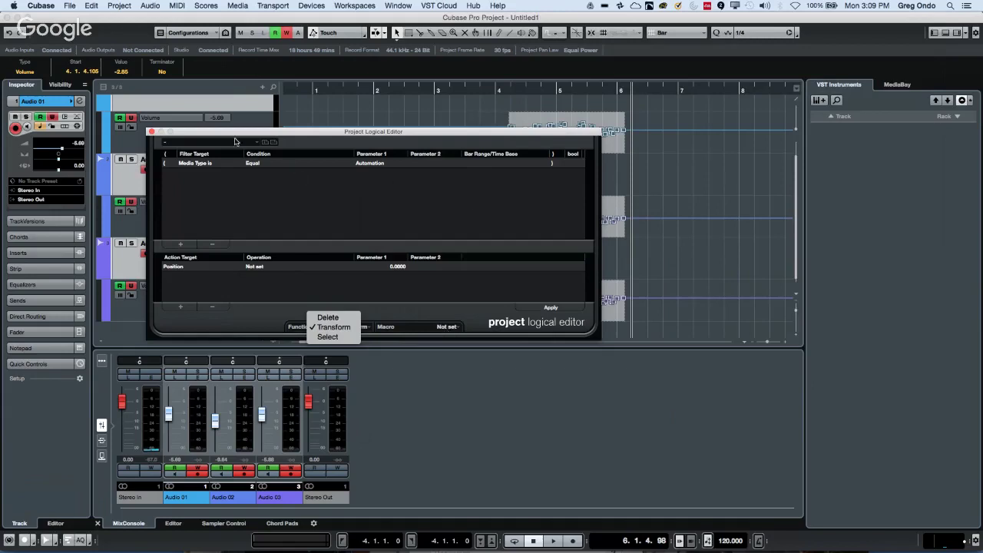
click(216, 147)
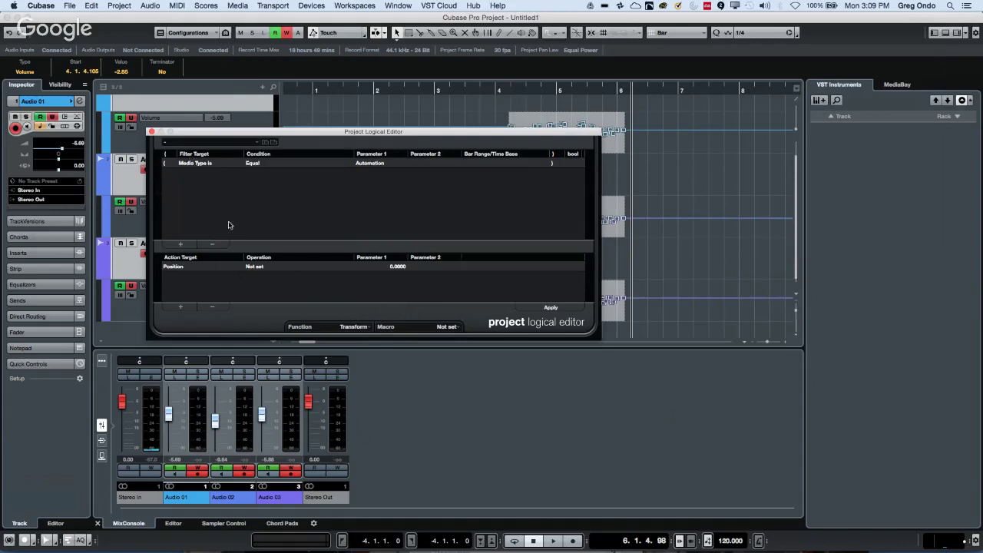
- Set the action target to Trim and try applying it to the automation without an operation
click(181, 267)
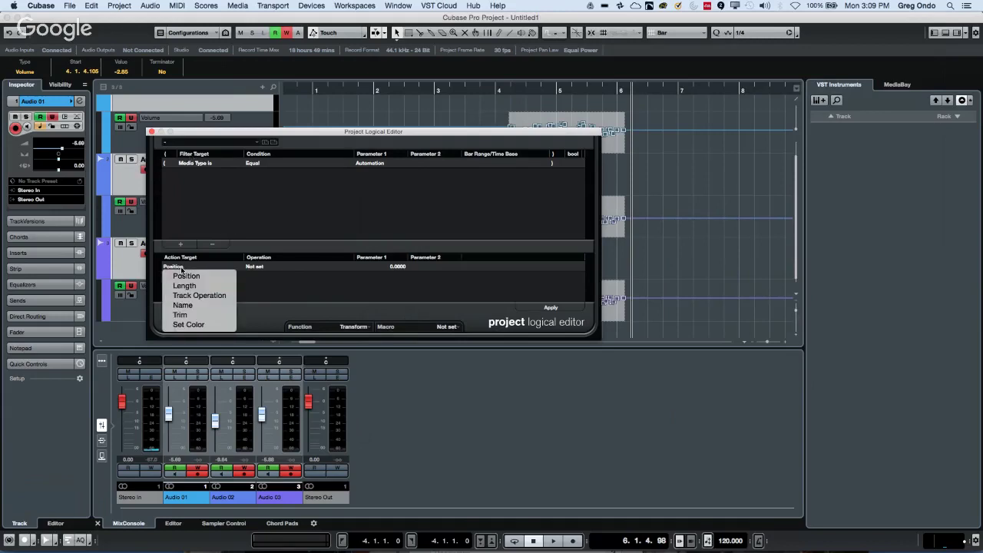
click(196, 314)
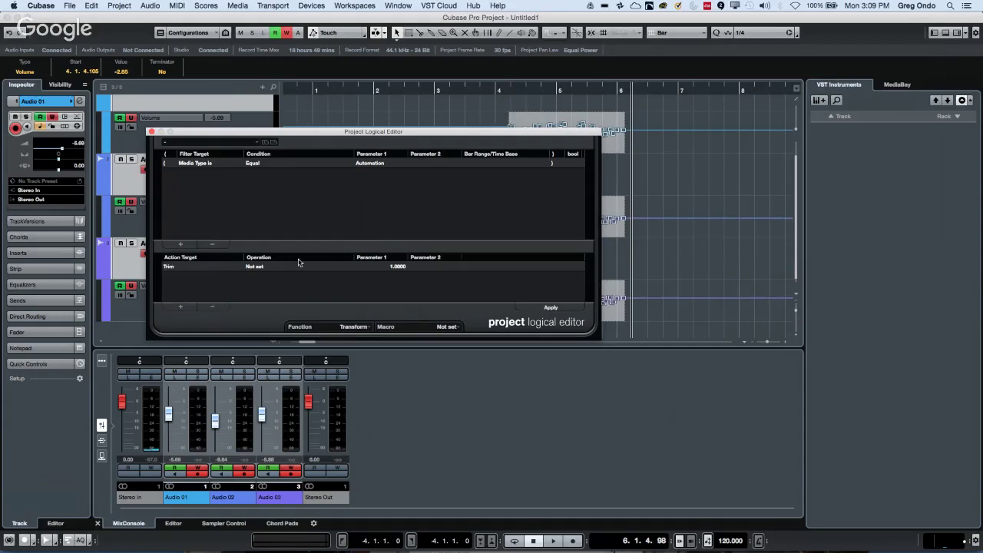
click(265, 269)
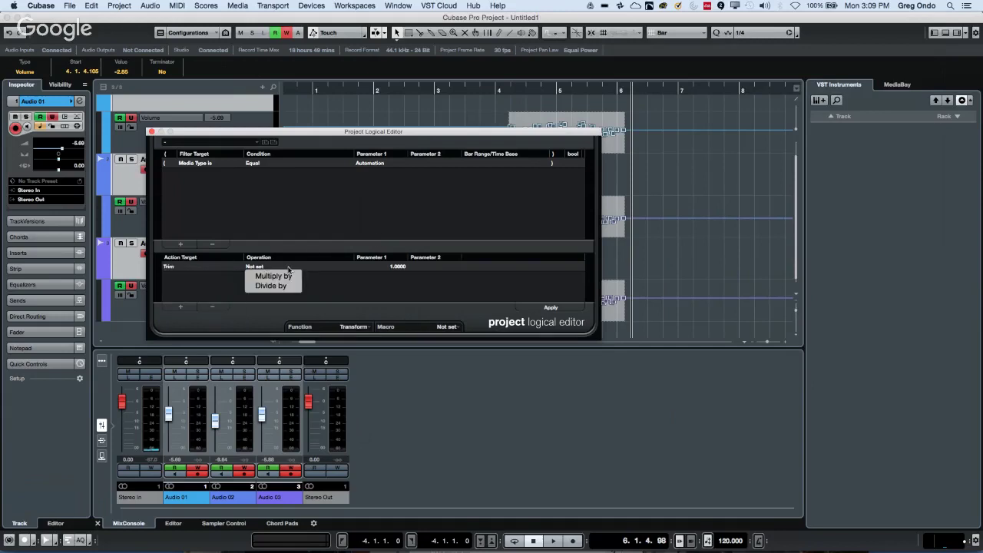
click(419, 268)
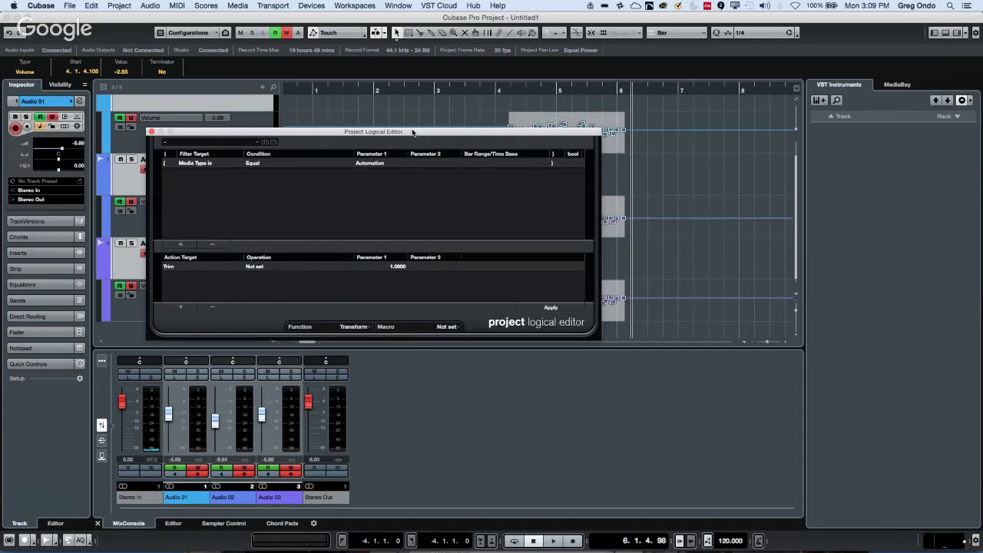
drag(413, 133, 585, 300)
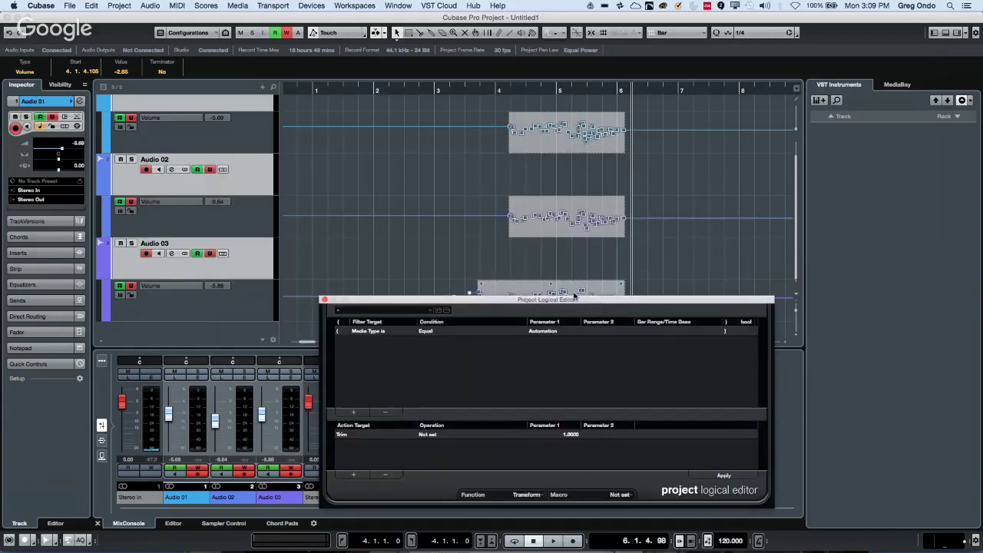
click(726, 476)
- Set the Trim operation to Multiply by -100 and apply it to the automation on all three tracks
drag(476, 302, 426, 139)
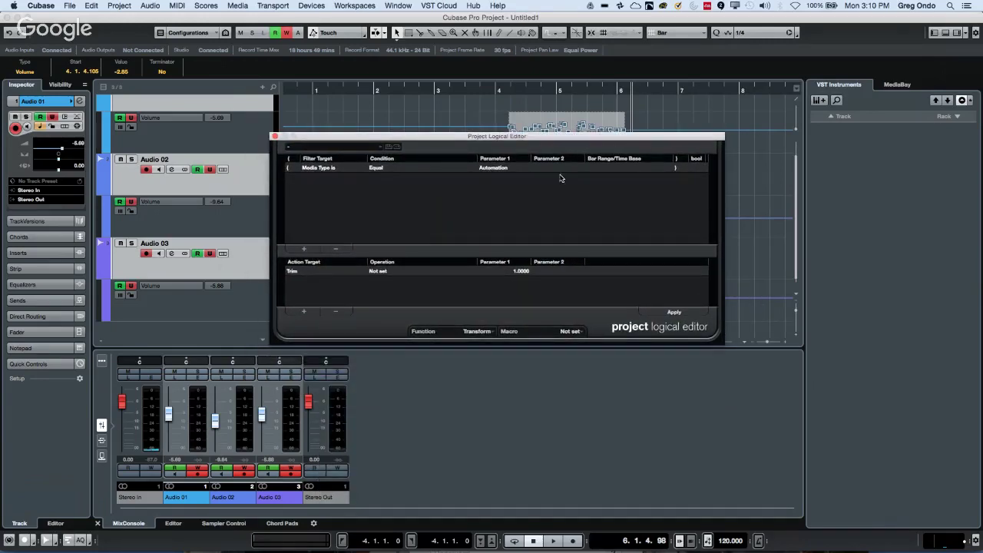
click(381, 271)
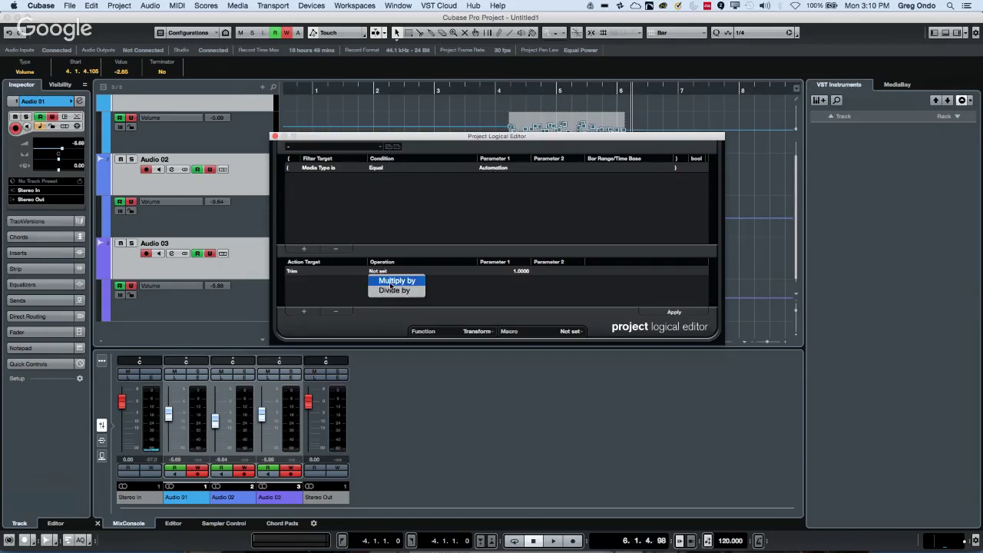
click(391, 283)
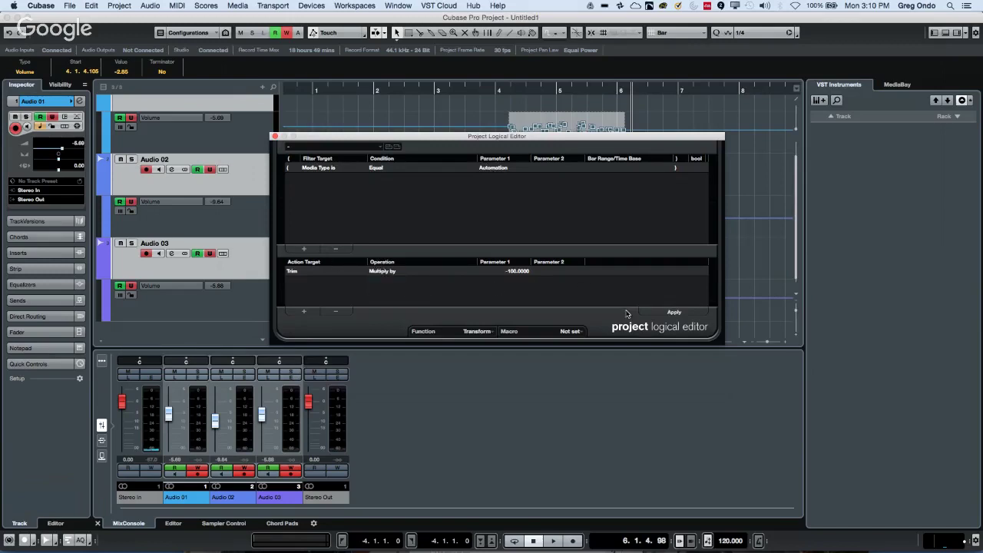
click(672, 313)
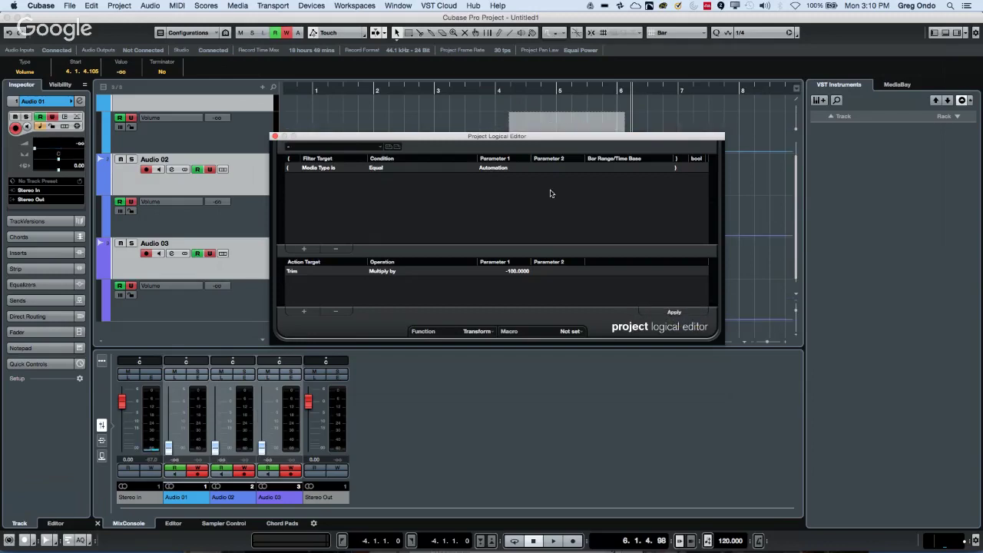
drag(503, 139, 583, 253)
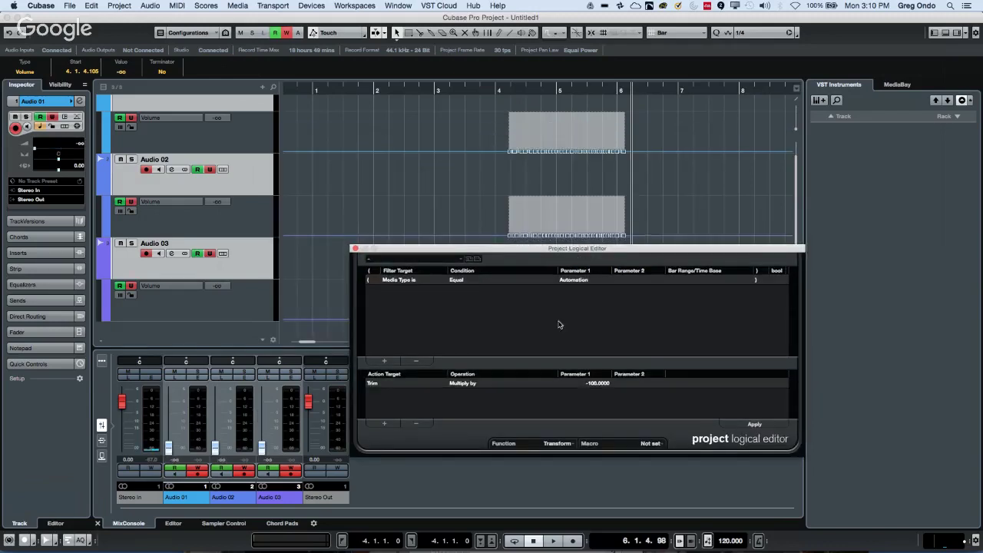
- Set the multiplication factor of the Trim action to 0.9
click(609, 383)
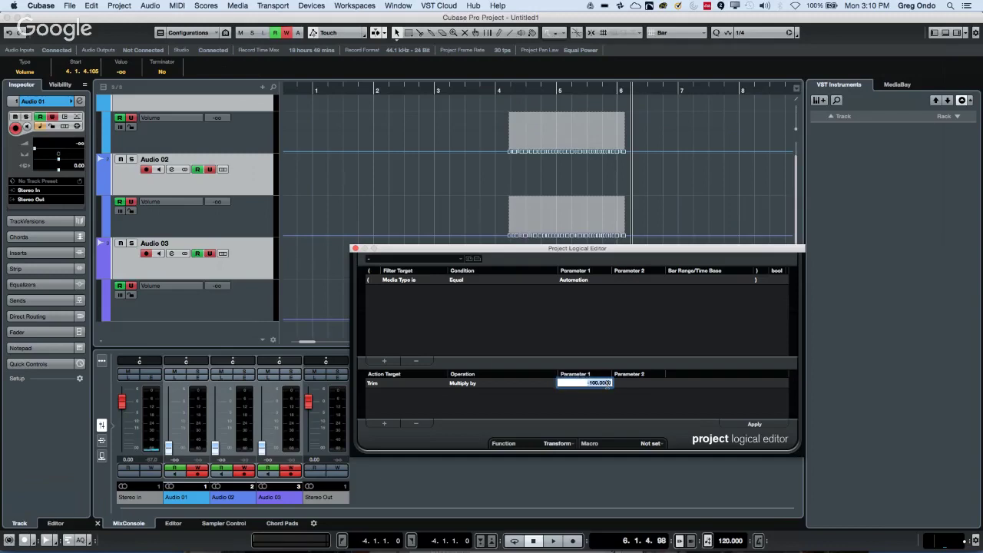
key(BackSpace)
key(Return)
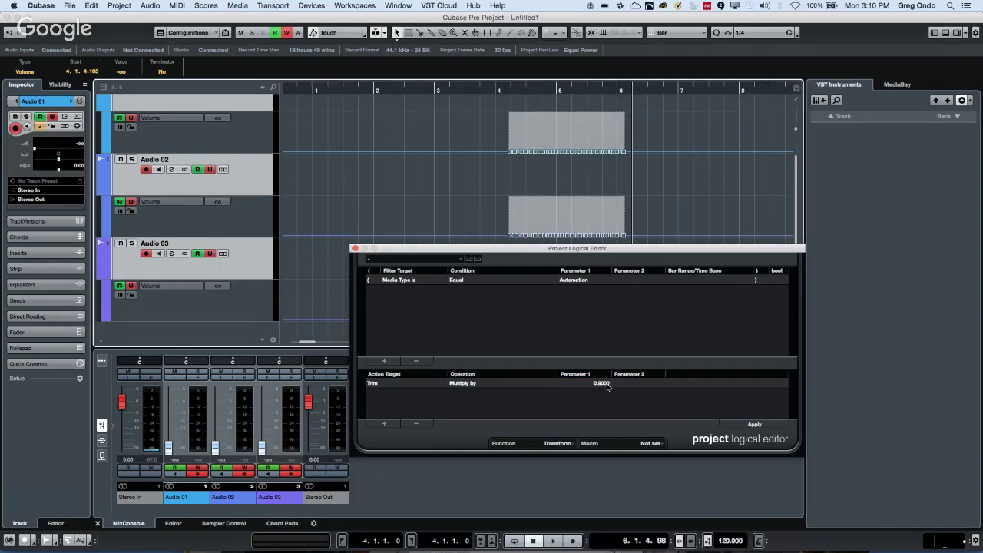
- Apply the Trim action with factor 0.9 repeatedly to the automation on all three tracks, and undo those applications
key(Return)
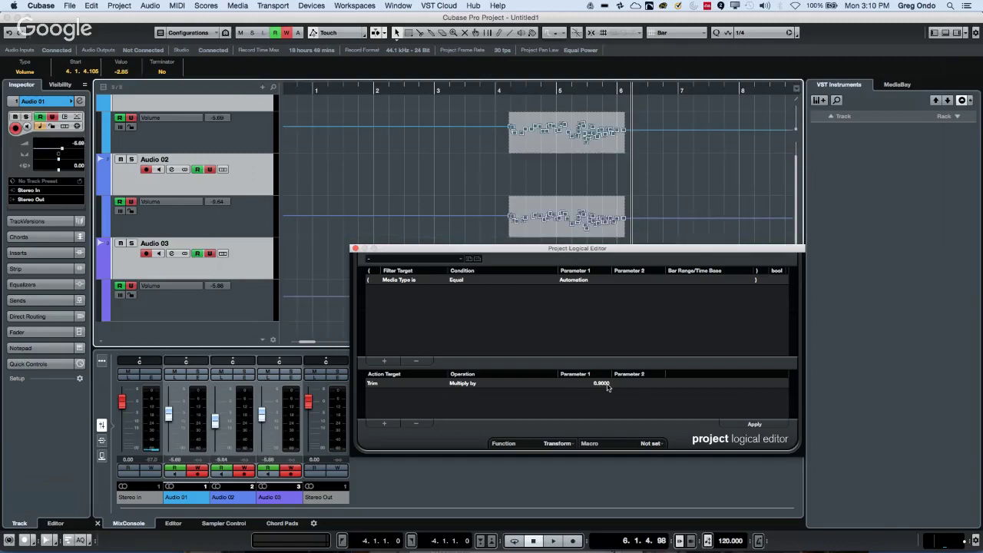
click(765, 424)
click(767, 425)
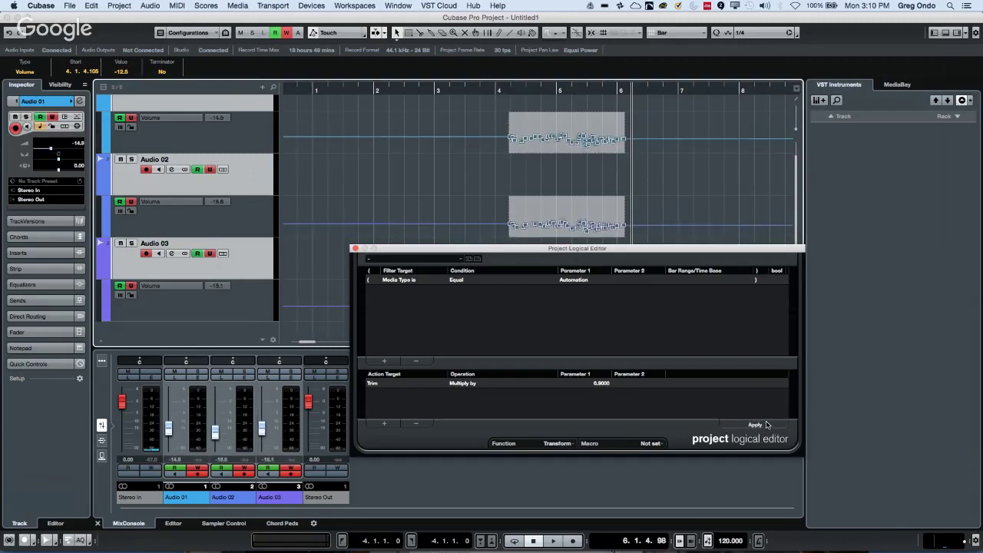
click(766, 425)
click(766, 424)
click(765, 423)
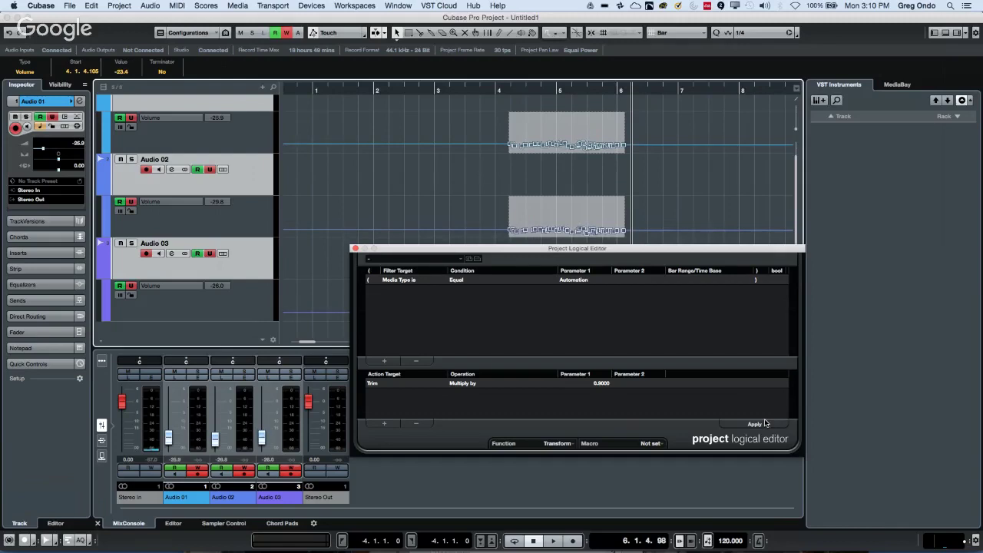
key(super+z)
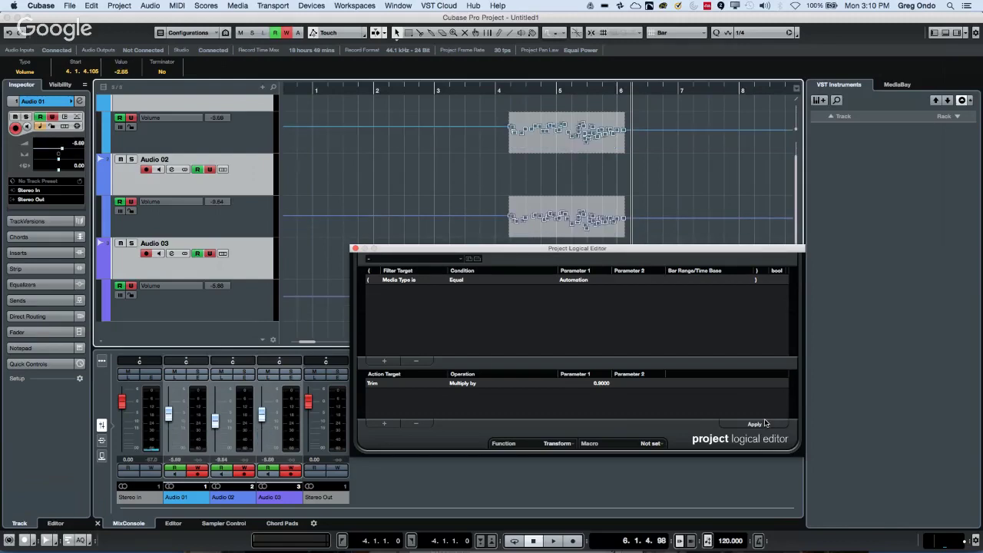
- Run the 0.9 Trim multiplication several more times to scale down the volume automation on all tracks together
click(762, 424)
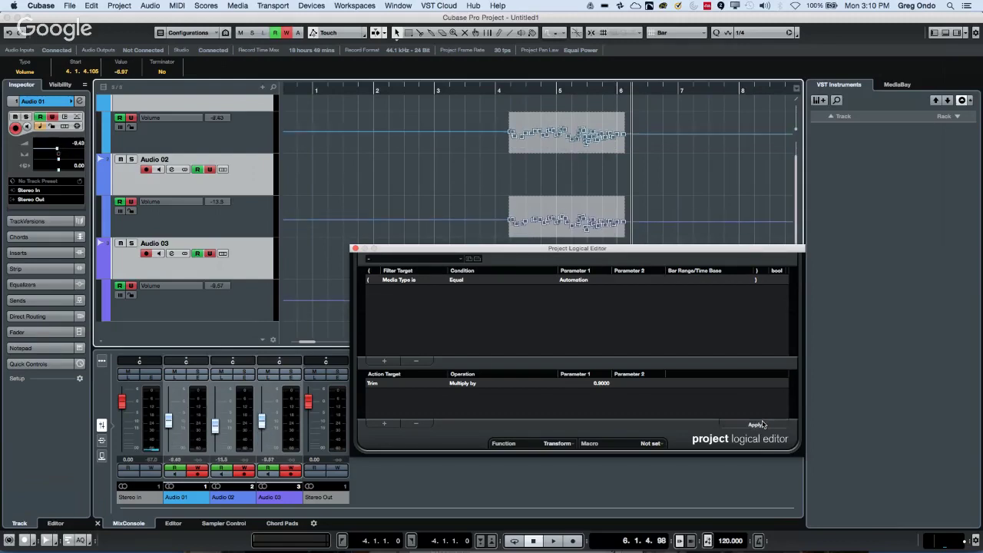
click(763, 424)
click(762, 424)
click(762, 424)
click(762, 424)
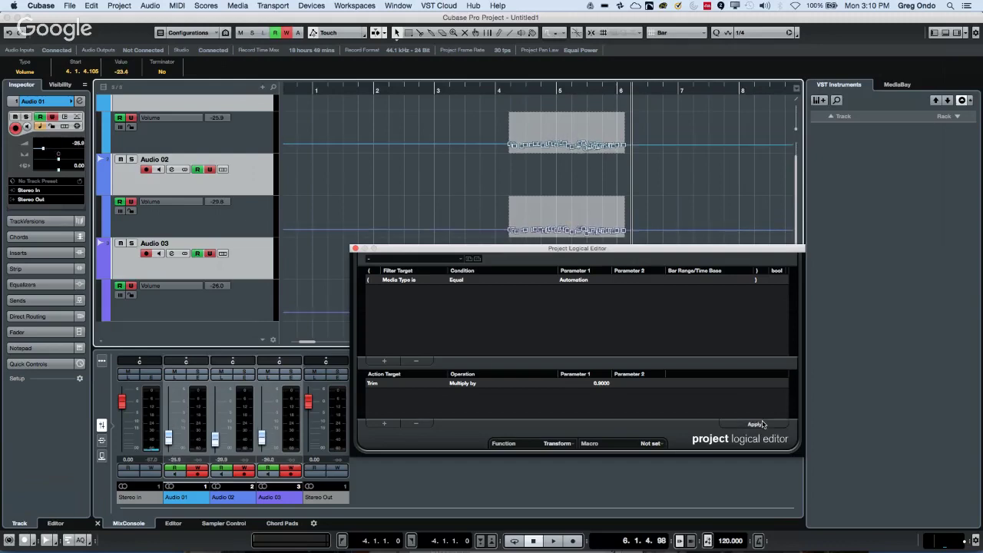
click(762, 423)
click(762, 423)
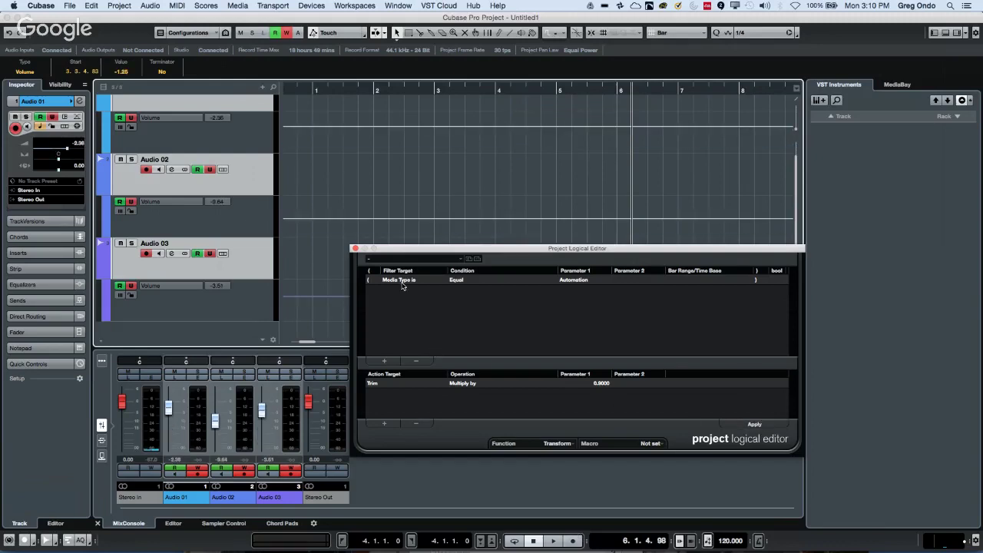
- Close the Project Logical Editor and delete the three selected audio tracks
drag(470, 254, 323, 140)
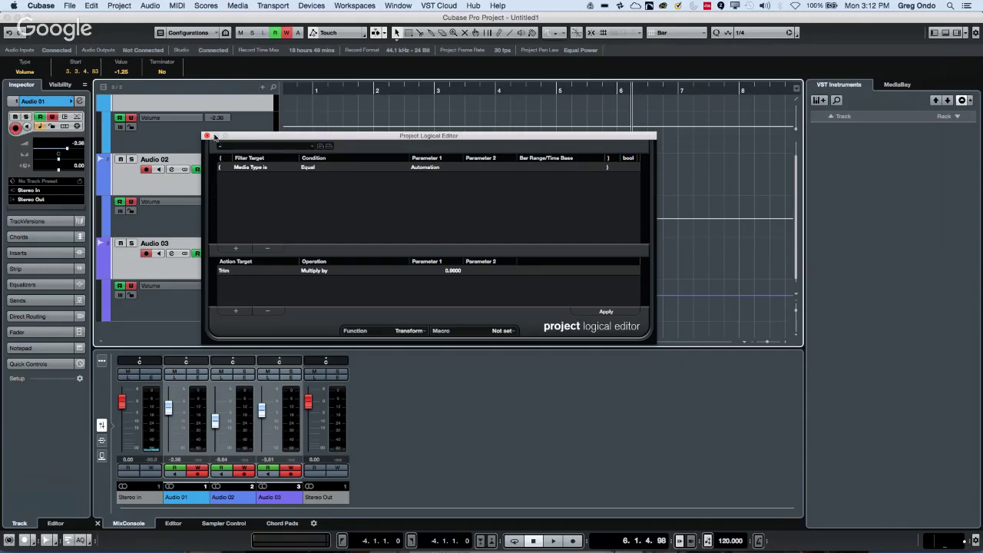
click(206, 135)
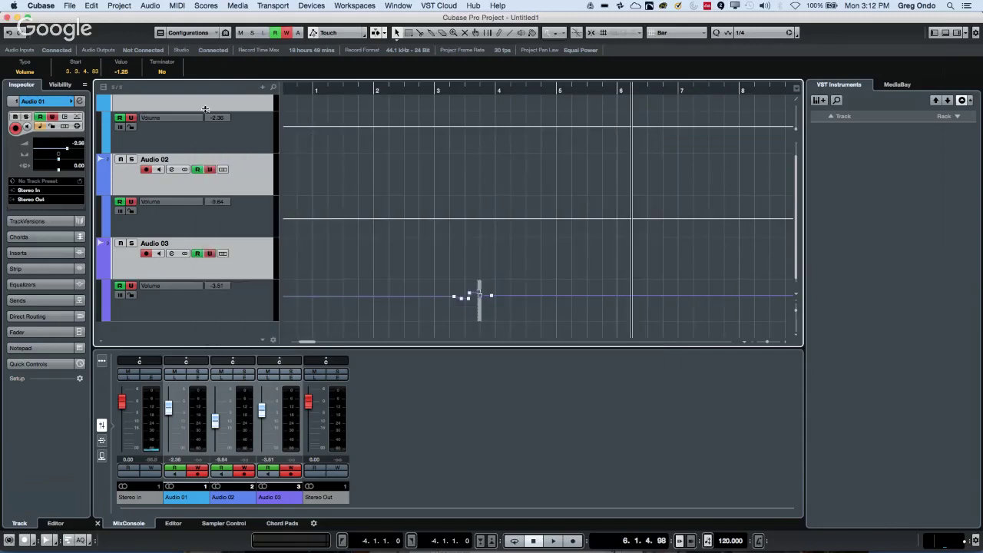
scroll(206, 146, up, 3)
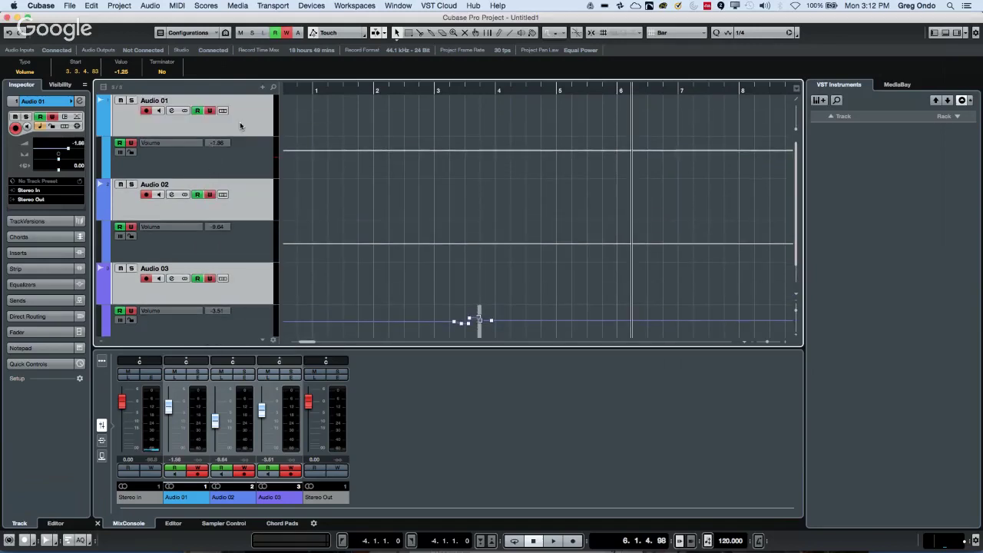
key(Delete)
key(Delete)
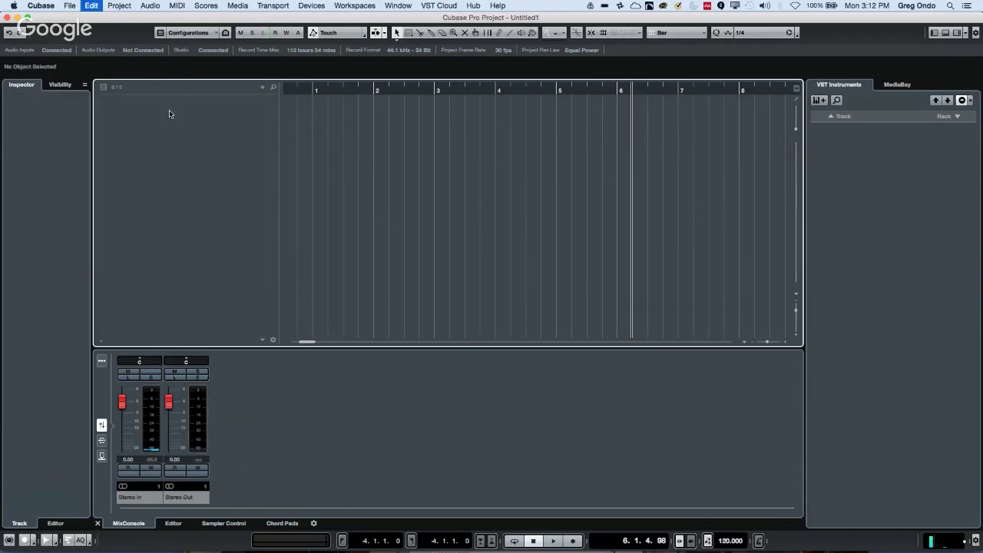
- Show the Caleidoscope content set from MediaBay's Loops & Samples
click(896, 86)
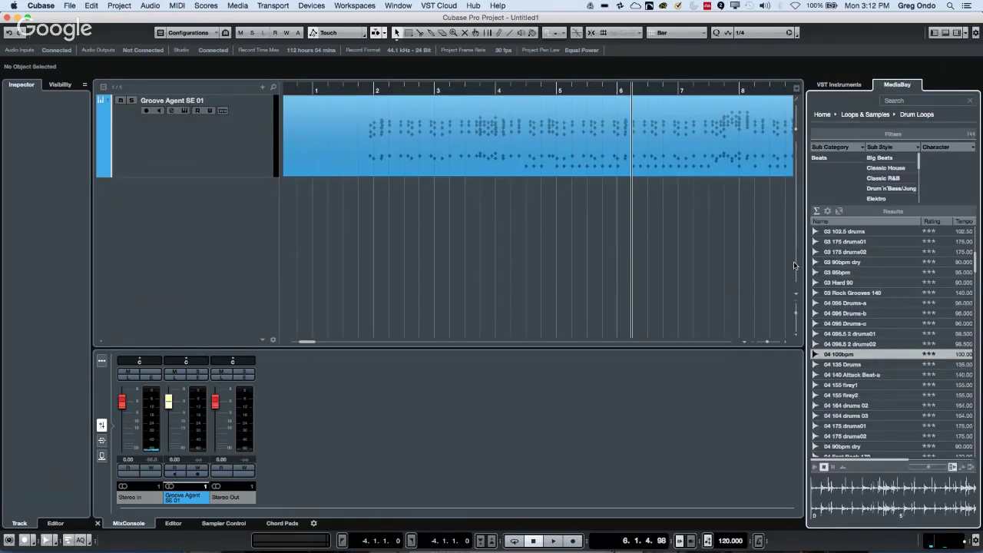
click(821, 115)
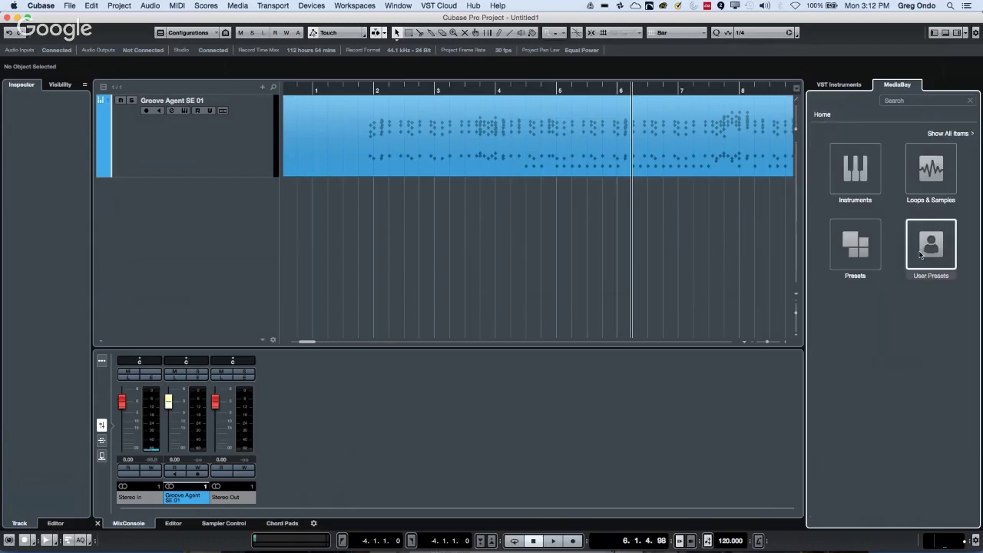
click(936, 192)
click(855, 246)
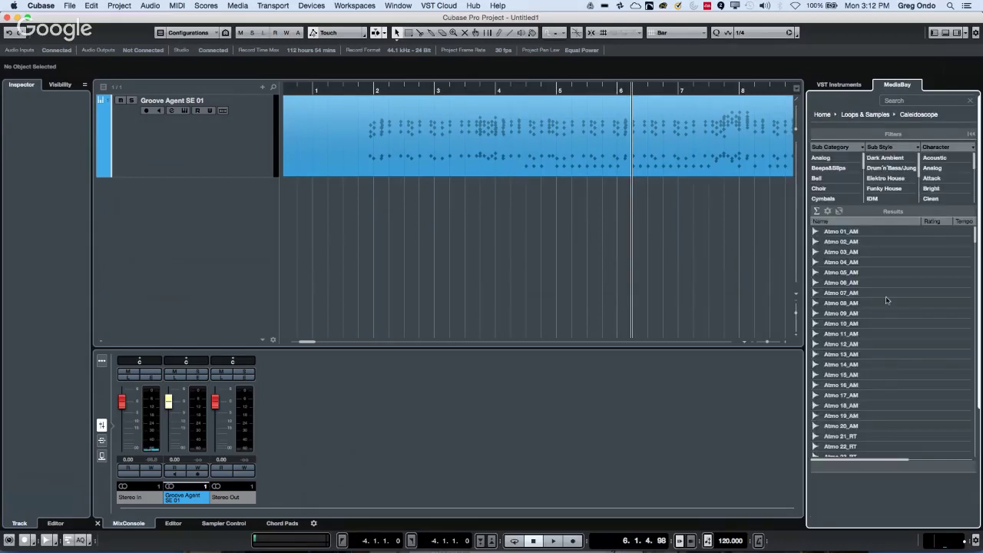
- Audition several of the Atmo samples in the Caleidoscope results, finishing on Atmo 15_AM
click(829, 294)
click(841, 324)
key(Down)
key(Down)
key(Down)
key(Down)
key(Down)
key(Down)
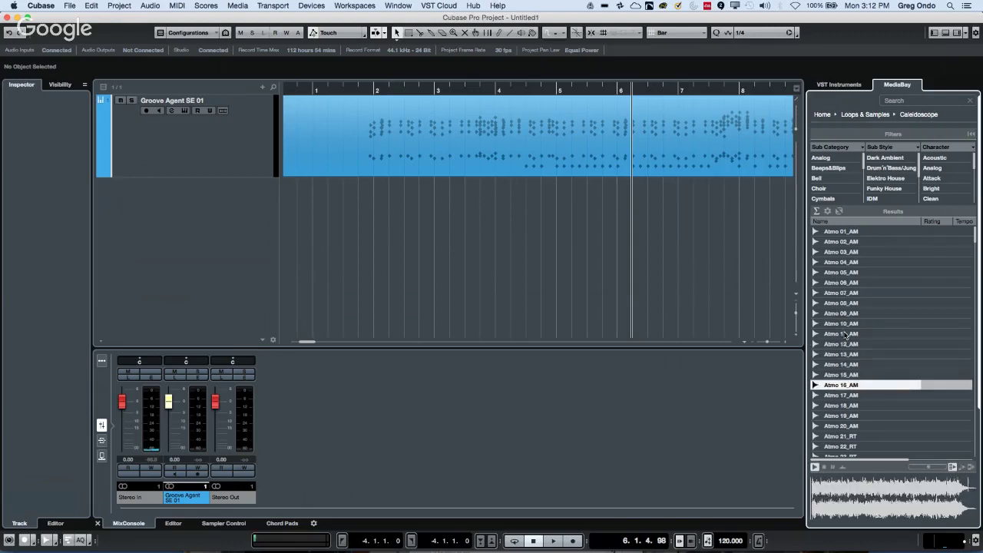
click(855, 427)
click(849, 374)
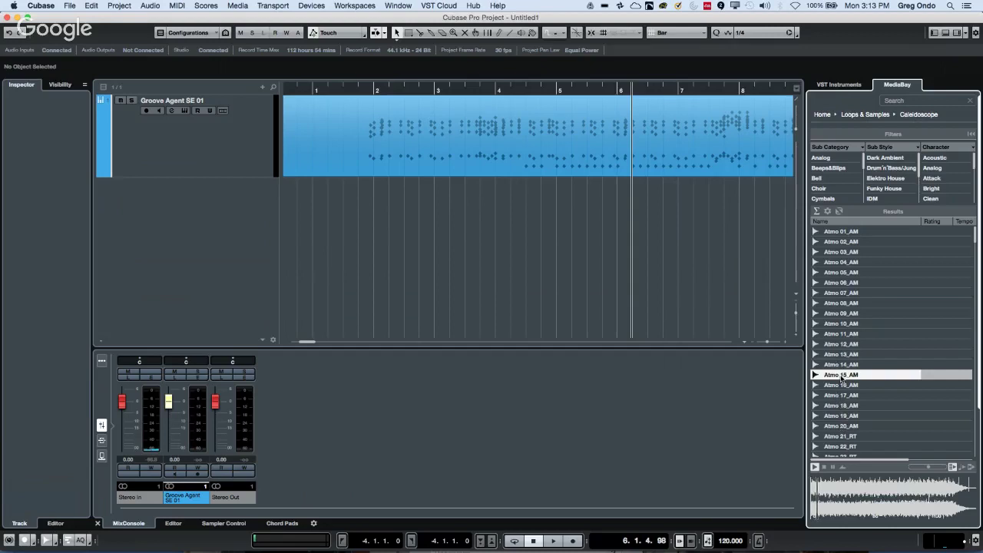
- Create a sampler track from the Atmo 15_AM sample and enlarge the Sampler Control area
drag(841, 377, 590, 435)
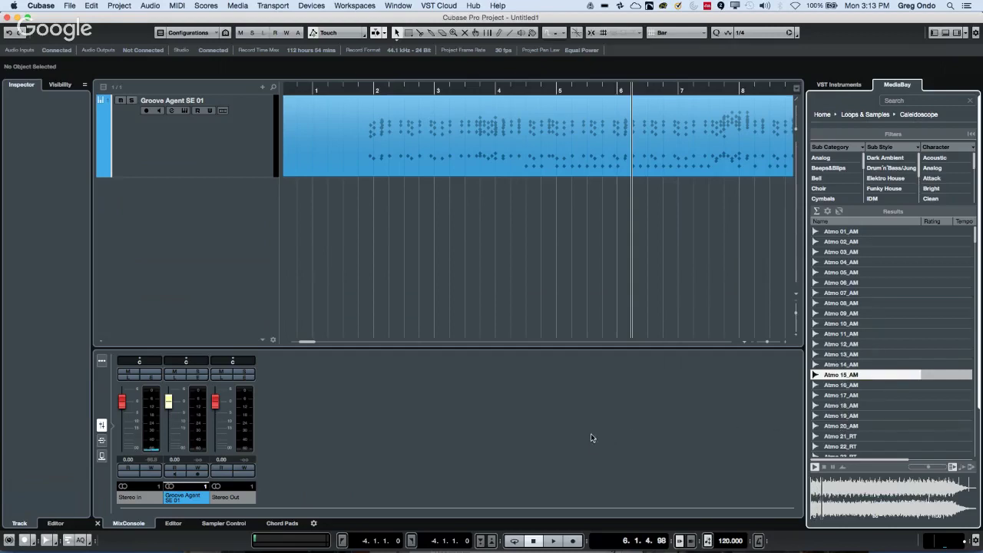
right_click(822, 374)
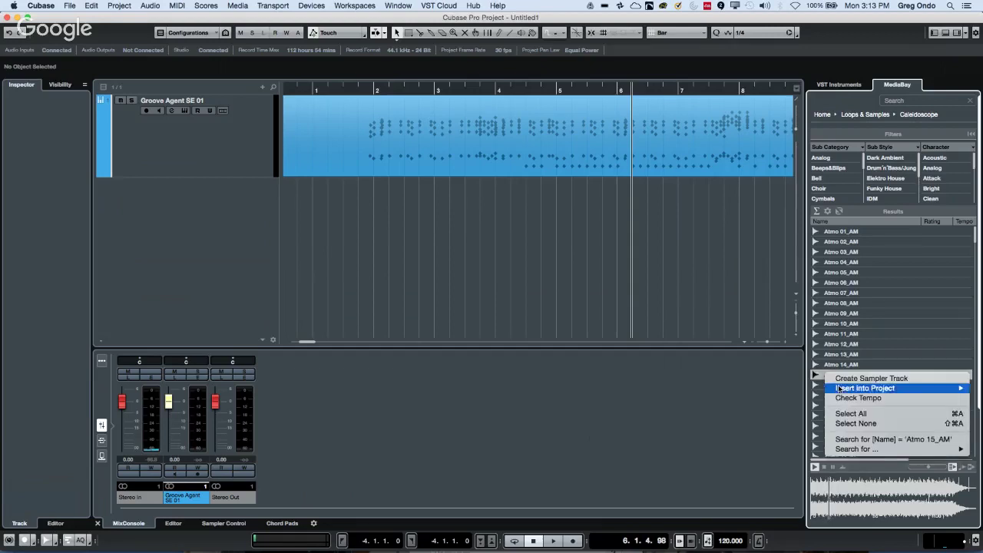
click(849, 379)
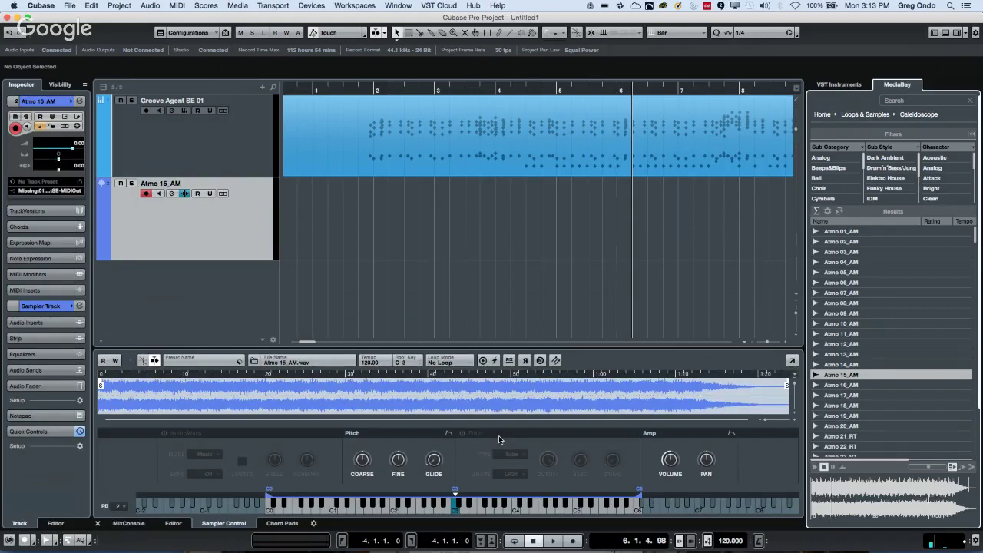
drag(442, 347, 476, 271)
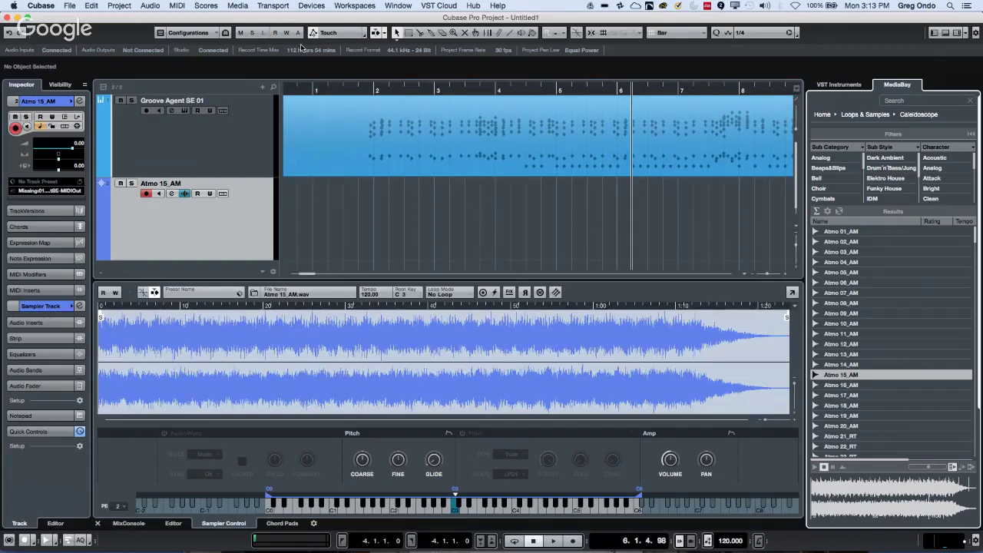
- Save the Atmo 15_AM sampler track as a track preset named "May 1 hangout"
right_click(171, 224)
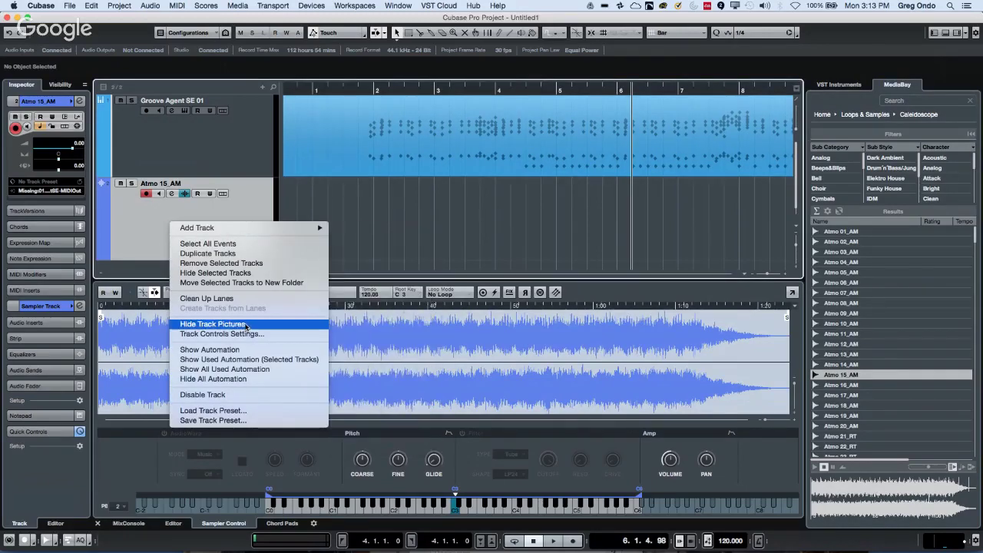
click(257, 421)
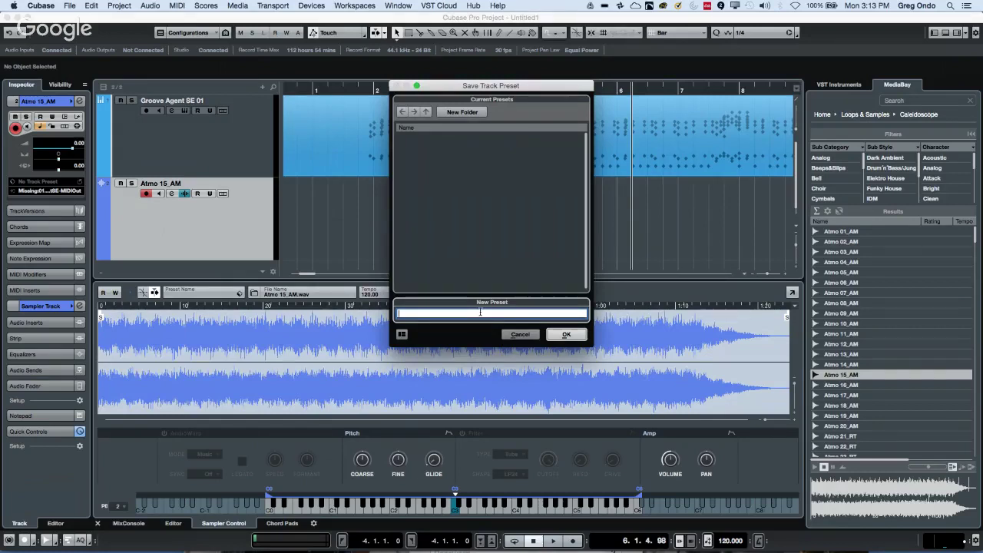
text(test sample r)
key(BackSpace)
key(BackSpace)
key(BackSpace)
key(BackSpace)
key(BackSpace)
key(BackSpace)
key(BackSpace)
key(BackSpace)
key(BackSpace)
key(BackSpace)
key(BackSpace)
key(BackSpace)
text(May 1 ho)
text(ngout)
key(Return)
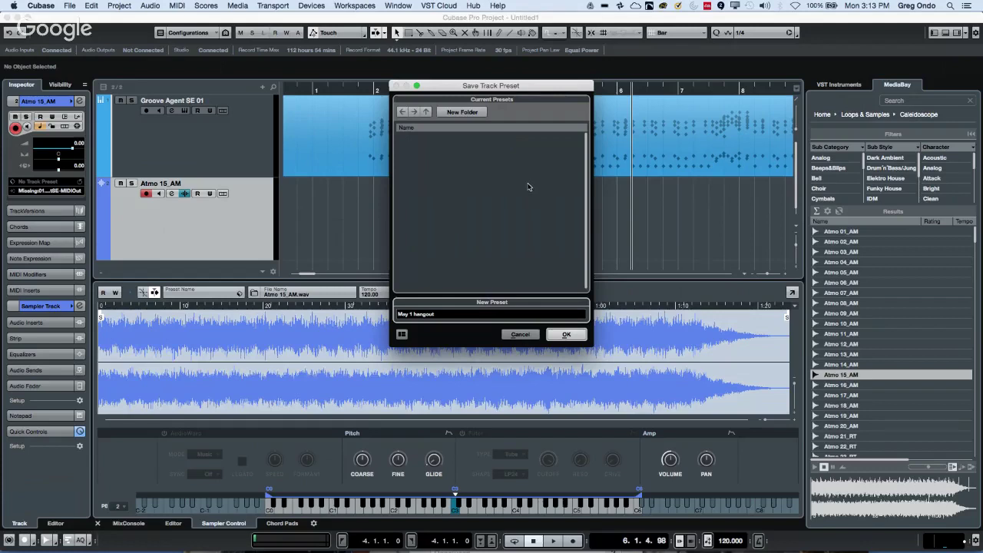
click(566, 335)
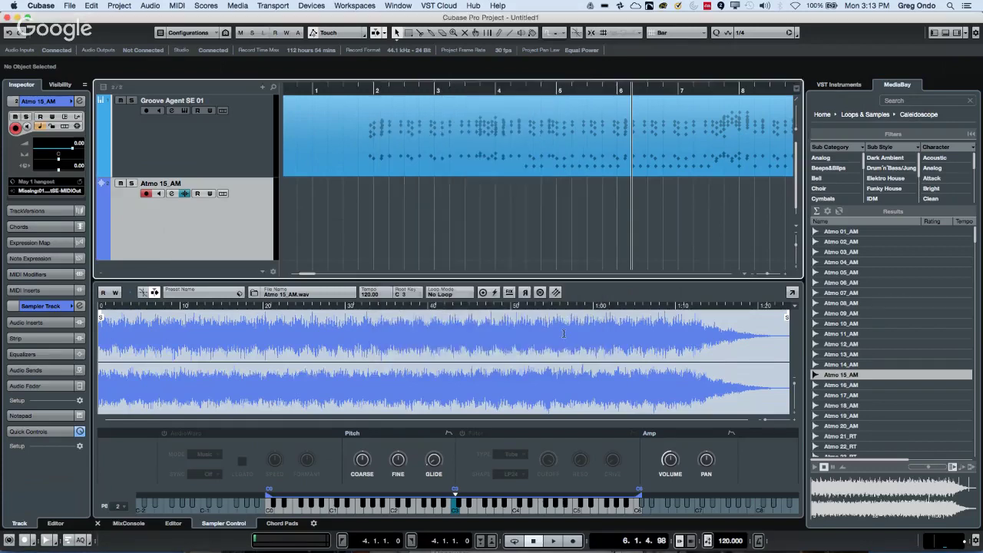
- Create a new empty project in the default location and enlarge its track area
click(72, 7)
click(76, 17)
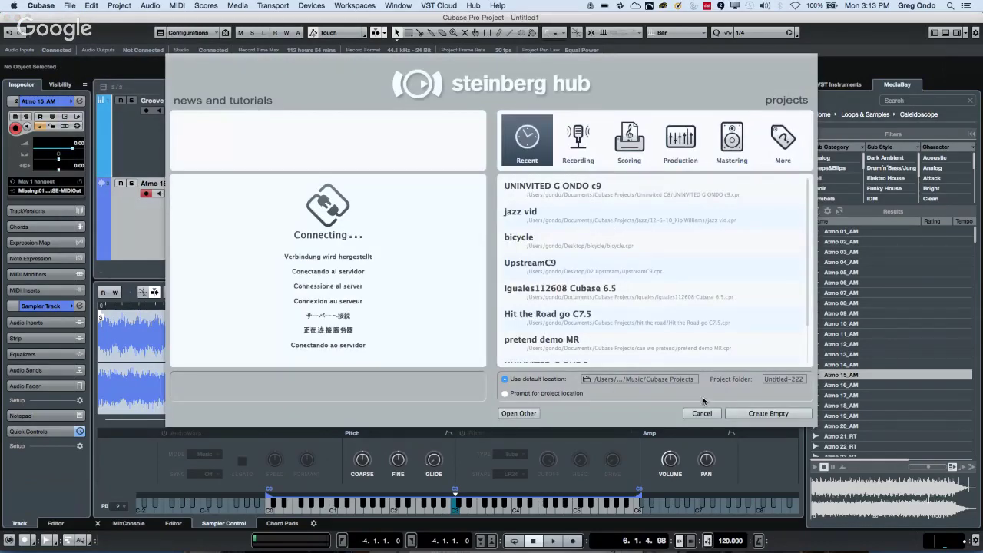
click(763, 413)
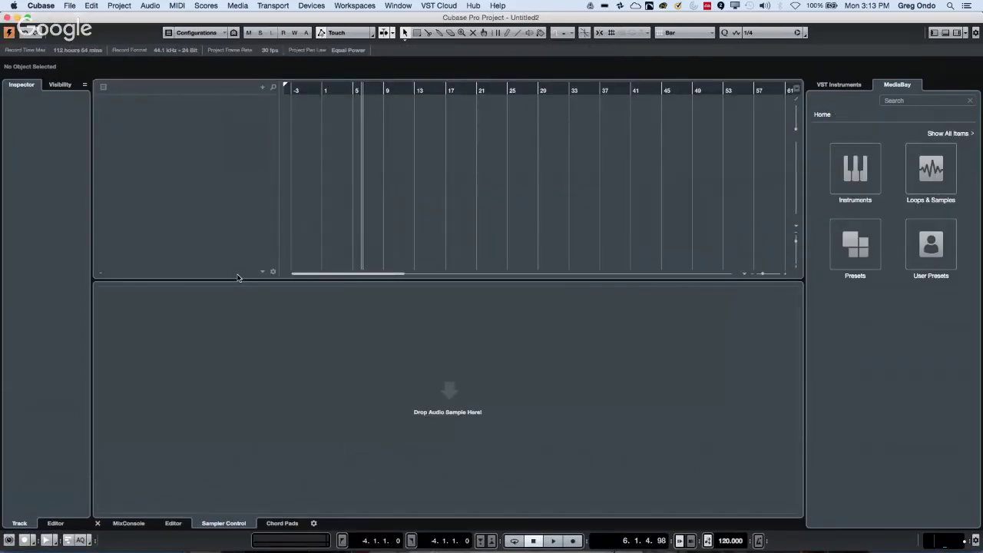
drag(241, 280, 233, 367)
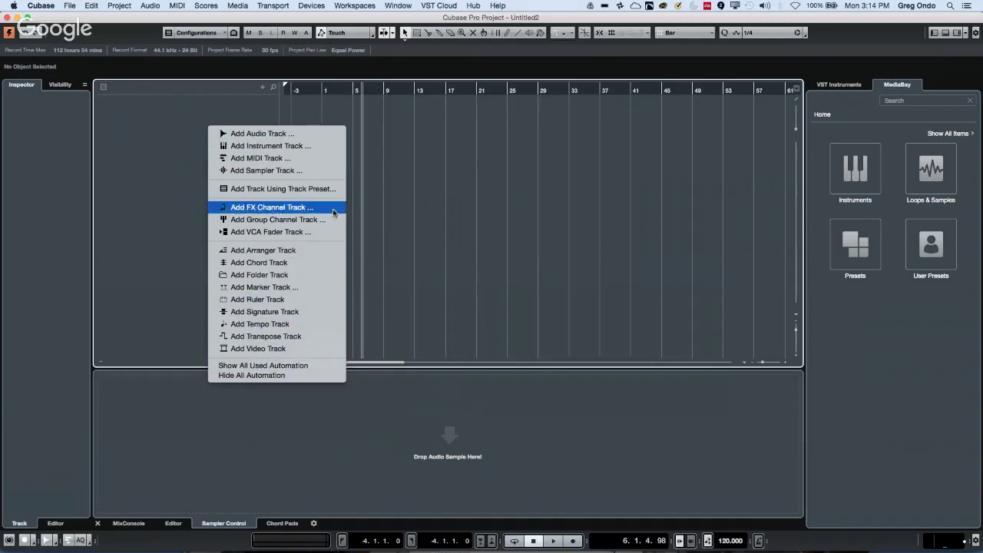
- Add a sampler track from the "May 1 hangout" preset, finding it by searching the presets for "may"
click(332, 168)
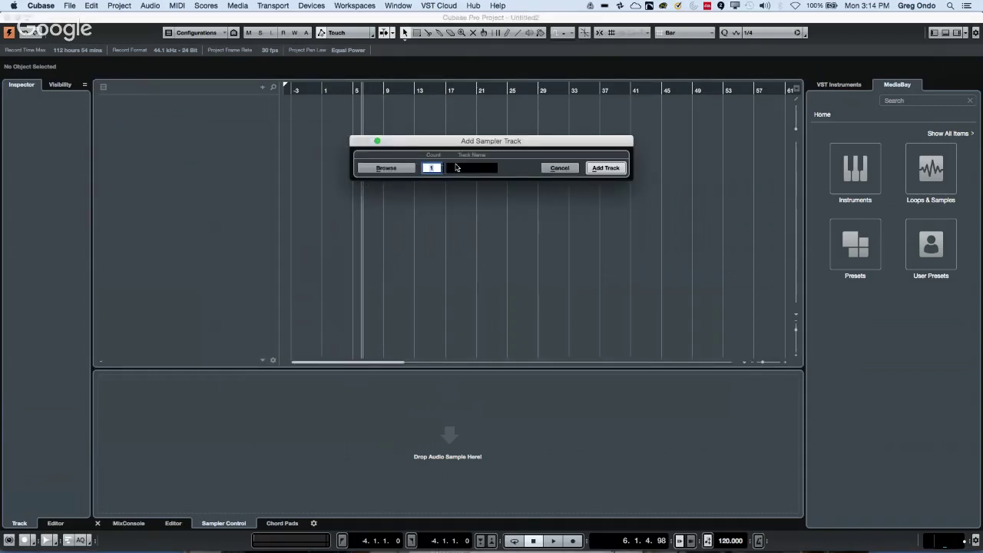
click(386, 167)
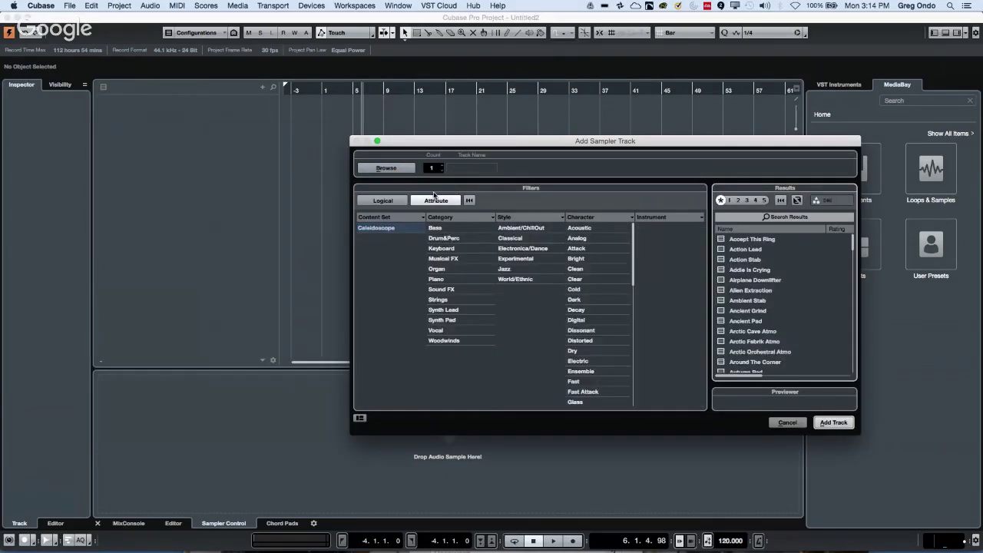
click(802, 216)
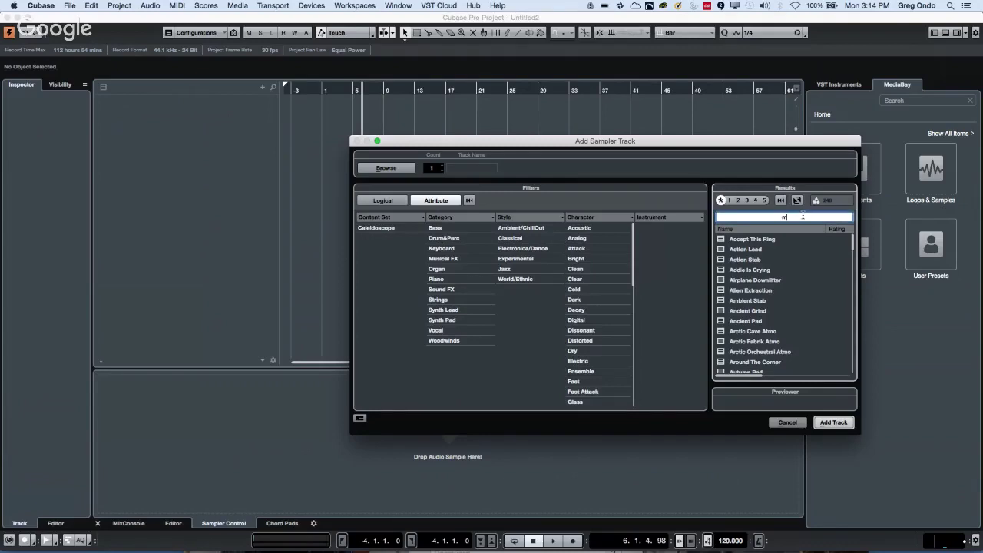
text(may)
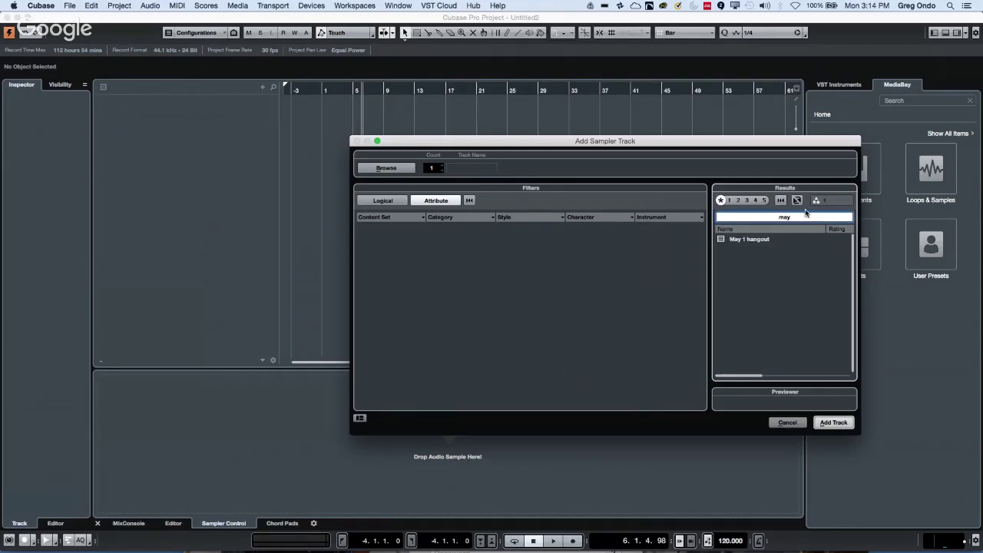
click(757, 240)
double_click(756, 240)
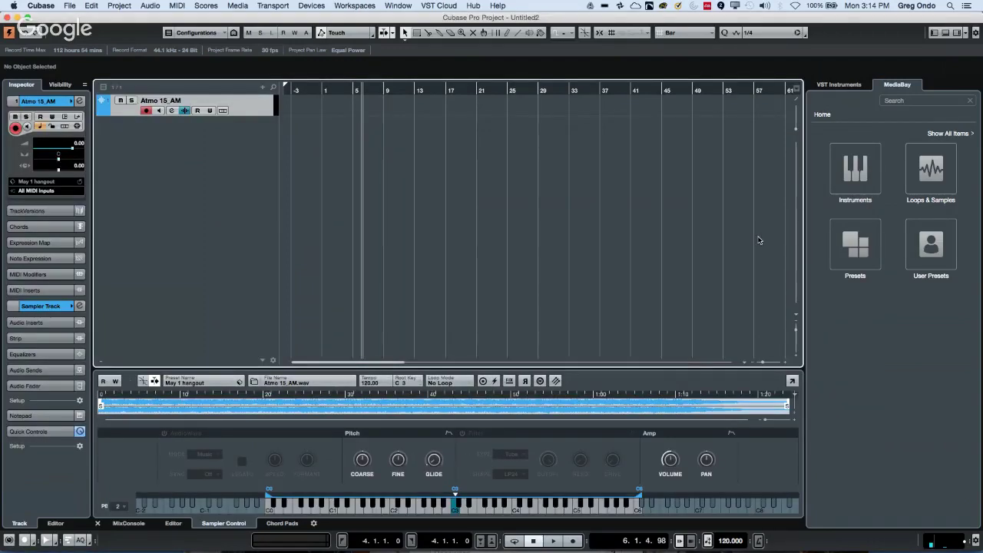
- Enlarge the sampler's waveform display, and close the new project without saving it
drag(649, 363, 652, 289)
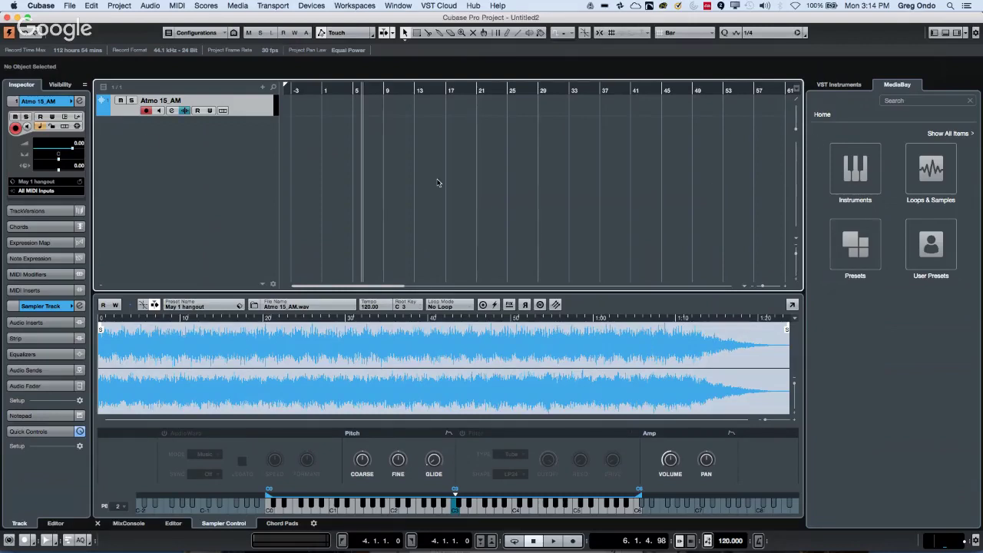
click(10, 17)
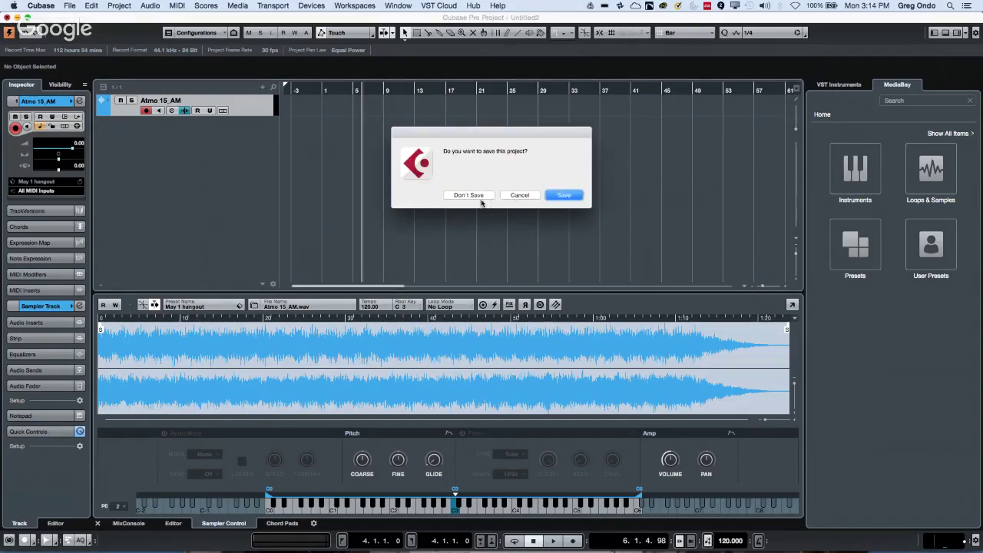
click(472, 195)
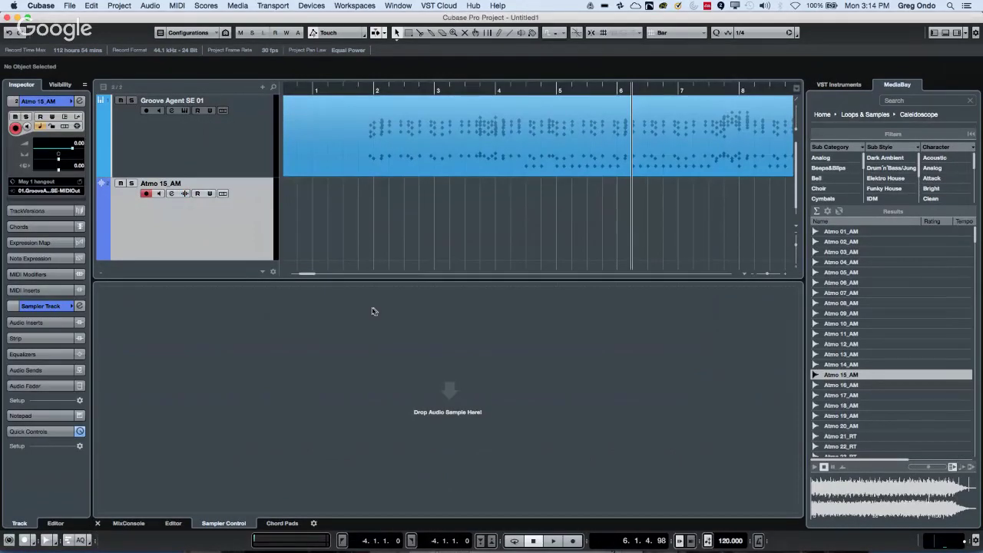
- Enlarge the track area, and undo the addition of the Atmo 15_AM sampler track and the Groove Agent SE 01 MIDI part
scroll(412, 277, right, 5)
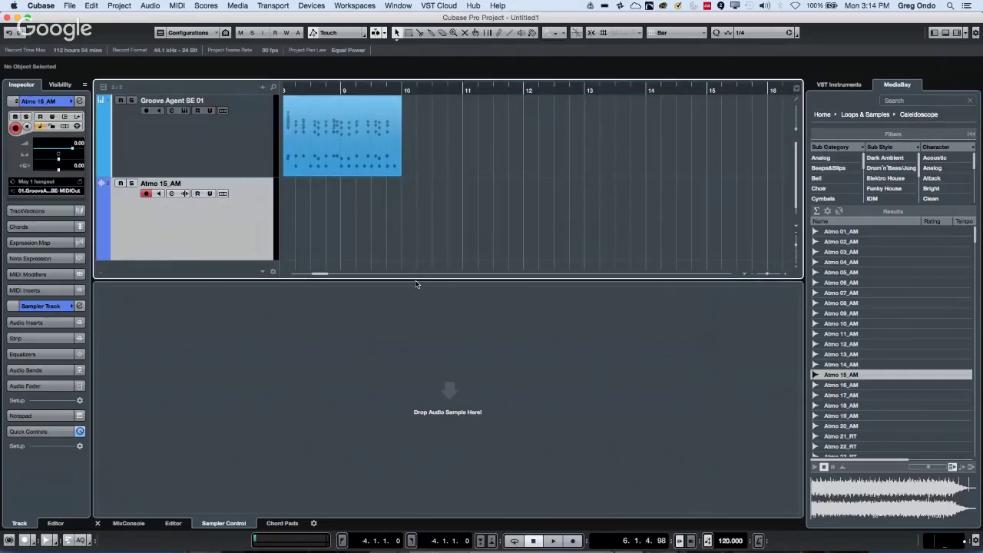
drag(415, 280, 407, 352)
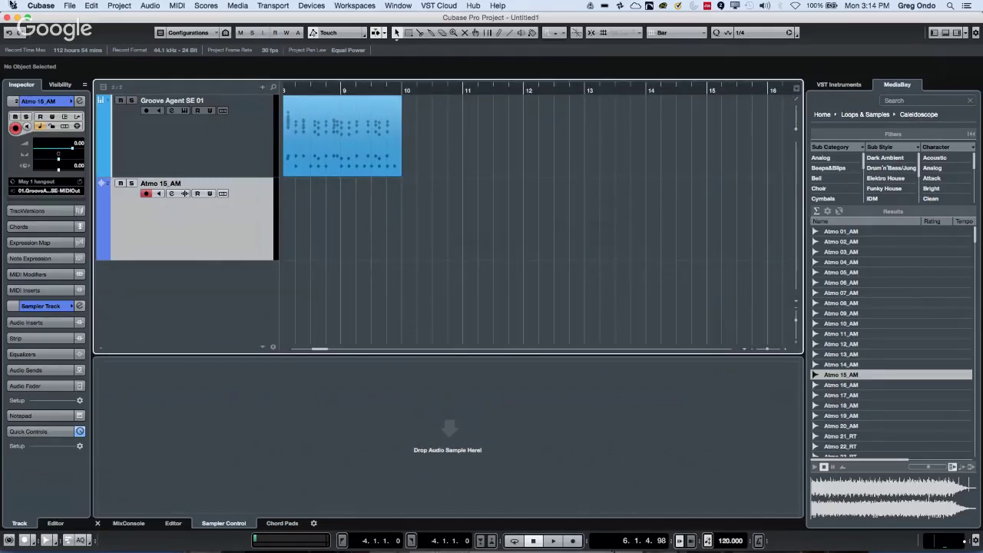
click(9, 32)
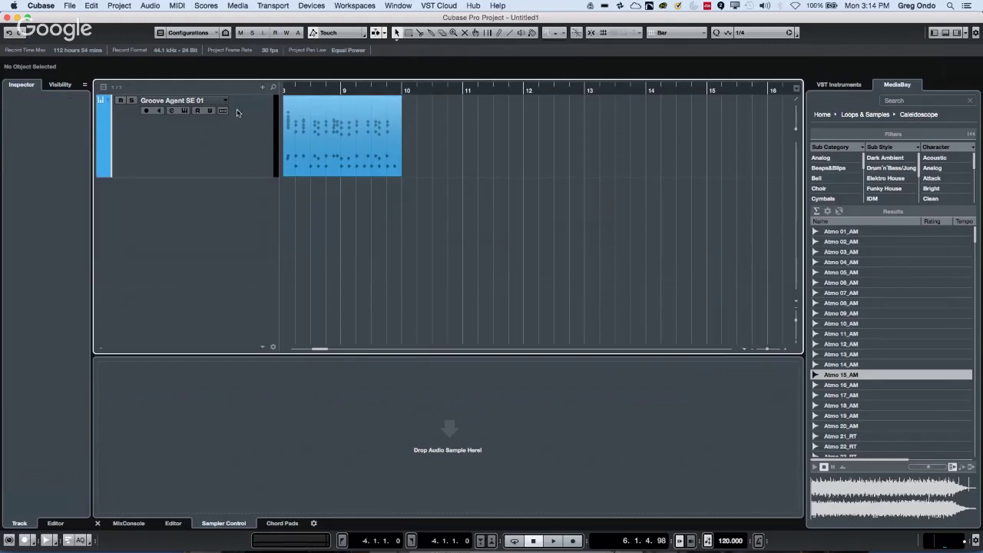
click(9, 35)
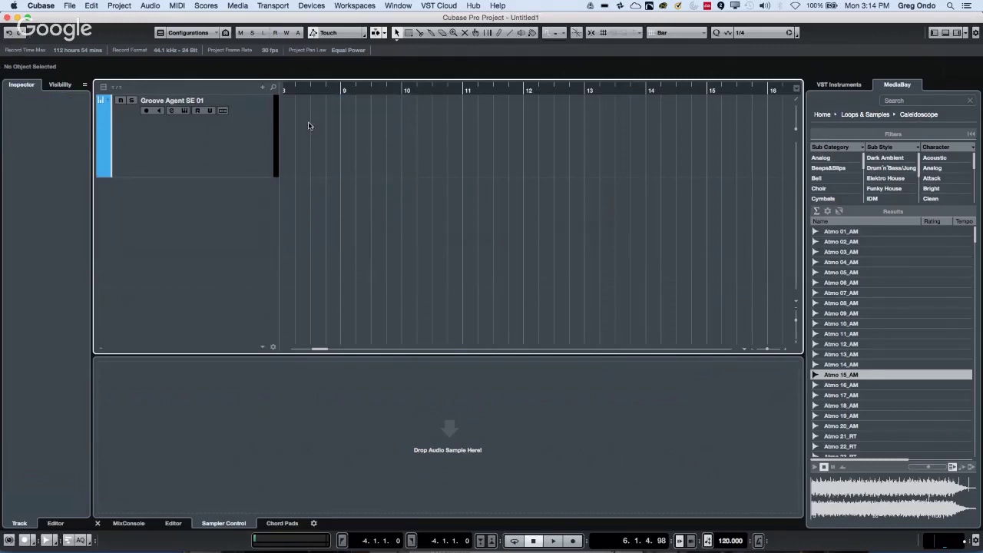
- Add the Atmo 06_AM sample from the MediaBay as a new audio track, placing the event at about bar 12
click(852, 284)
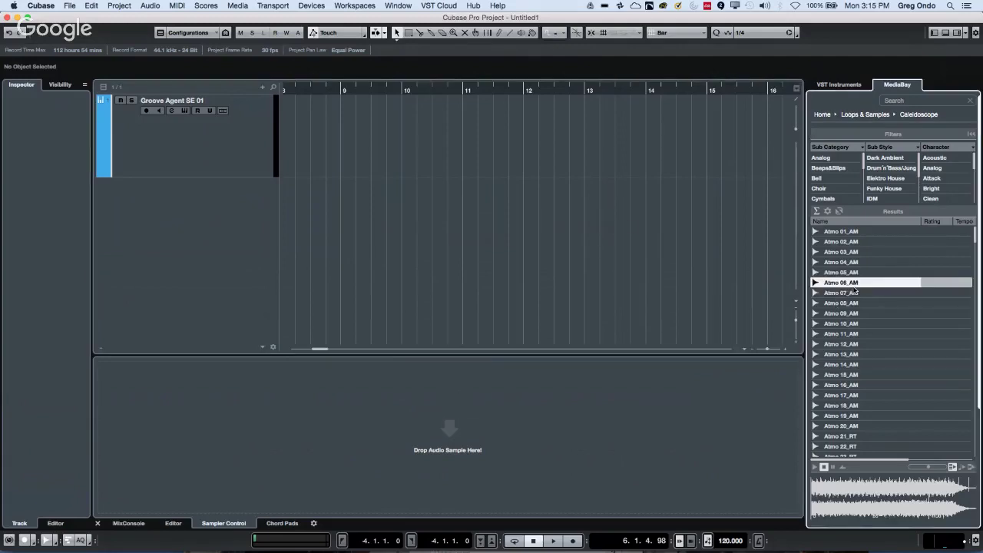
drag(853, 287, 522, 214)
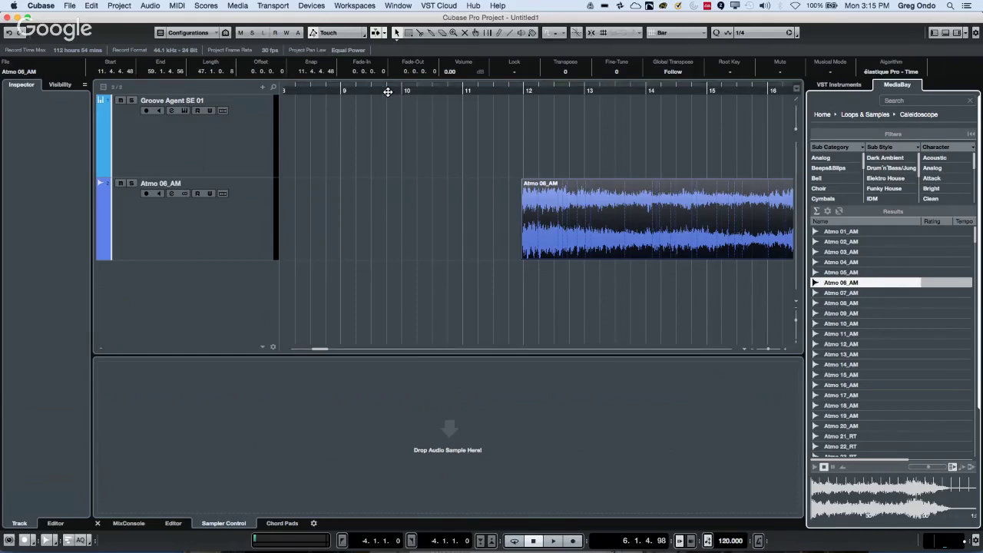
drag(387, 91, 373, 48)
- Select a range of the Atmo 06_AM event from about bar 22 to bar 29 with the Range Selection tool
right_click(493, 208)
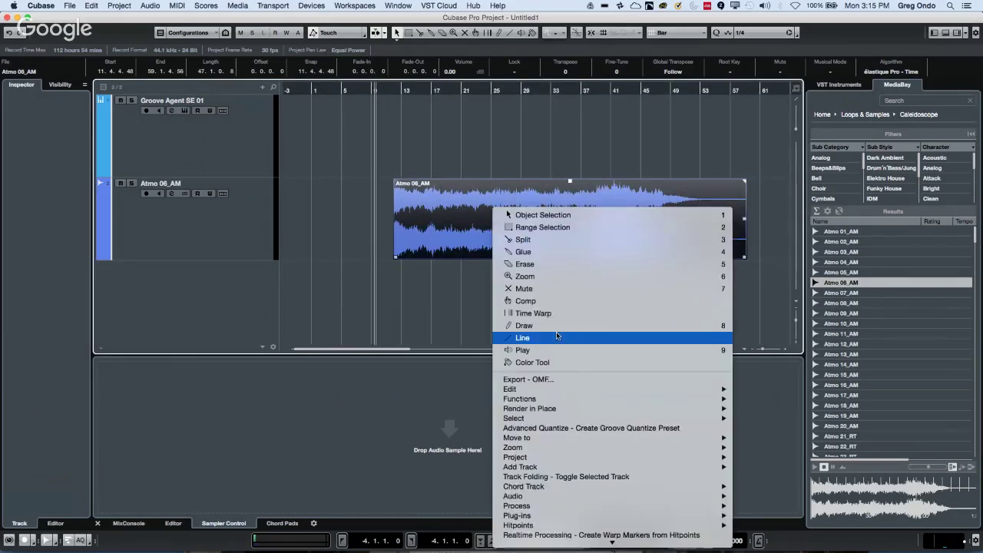
click(598, 229)
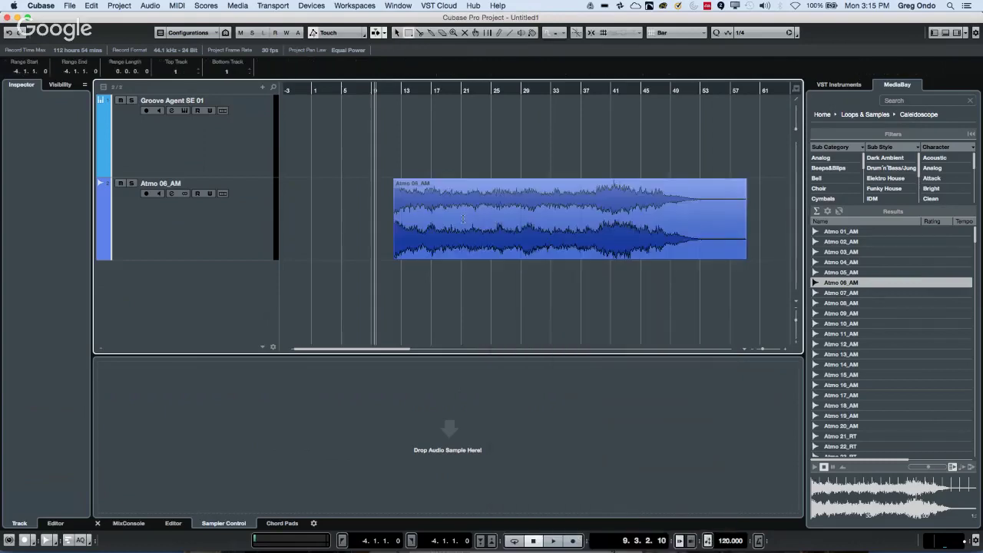
click(173, 523)
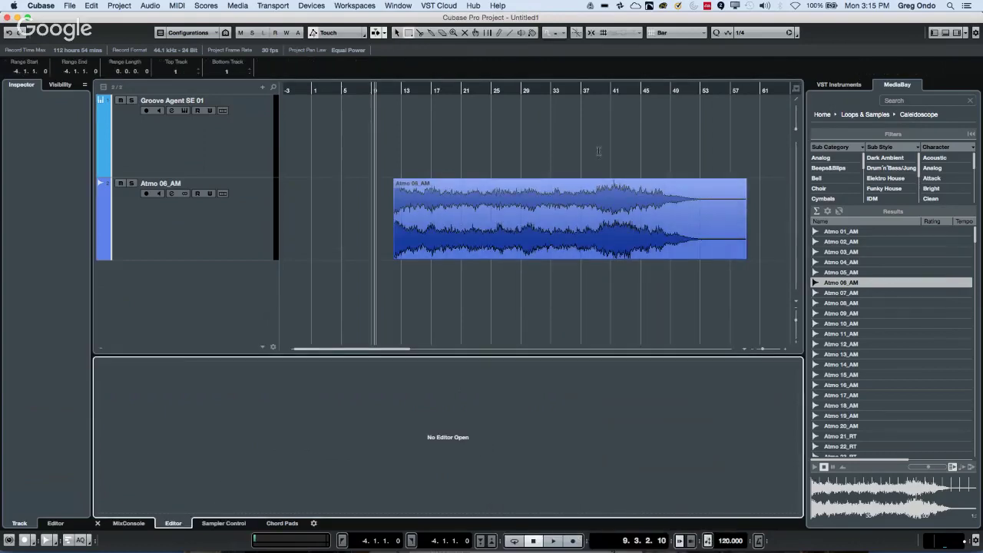
drag(474, 219, 523, 226)
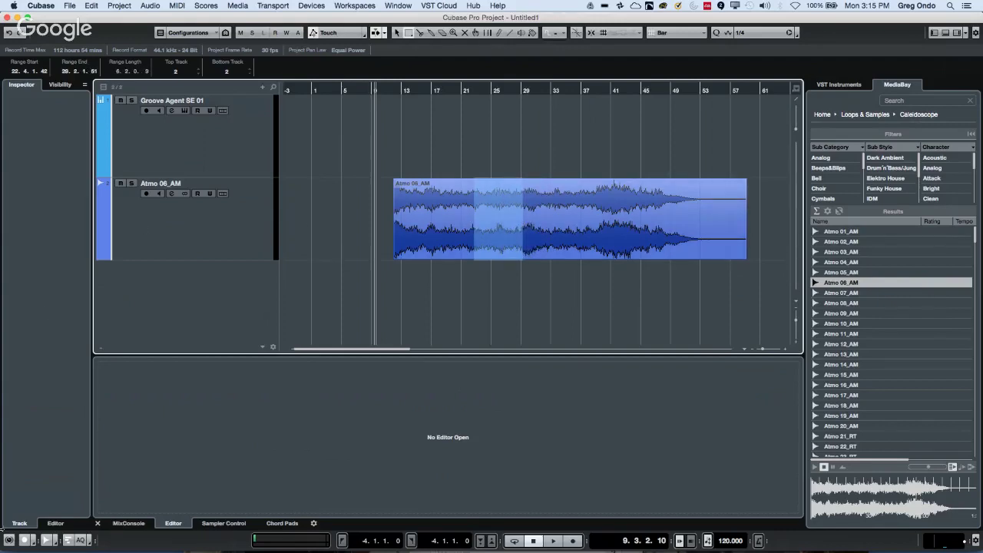
click(54, 525)
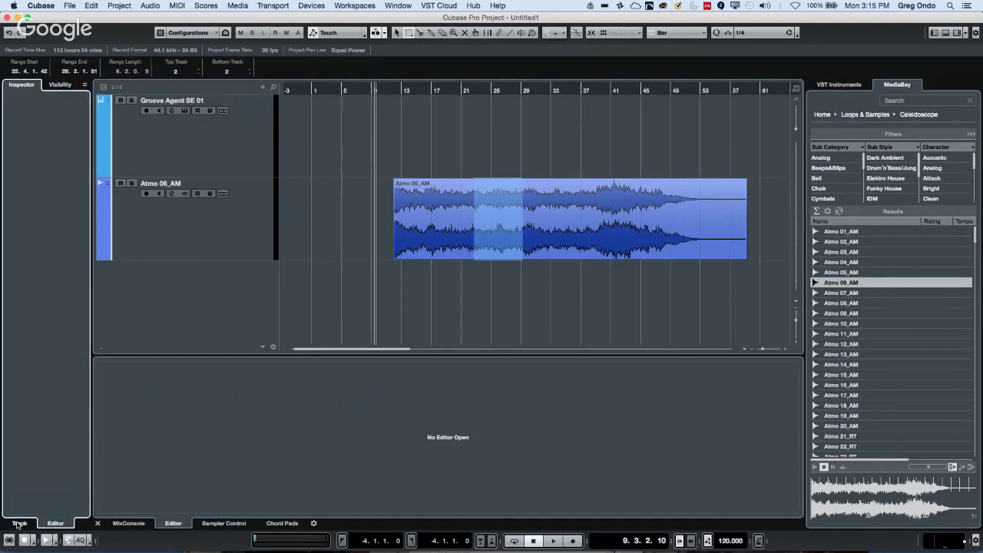
click(214, 212)
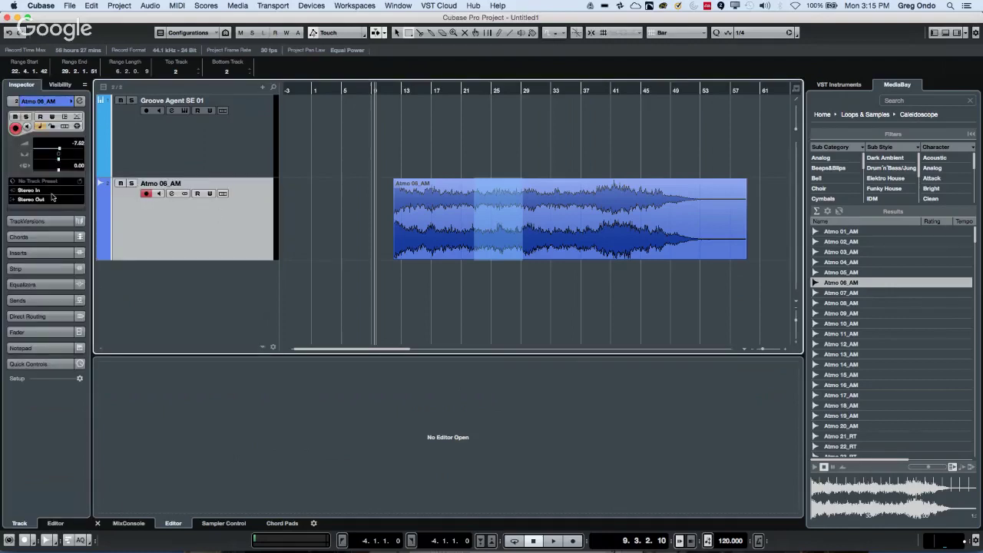
click(58, 523)
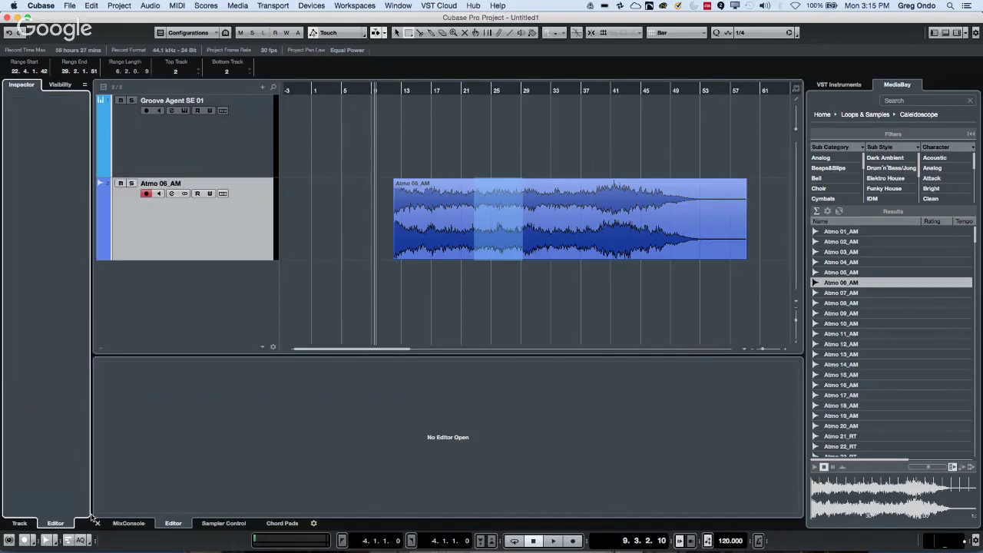
click(224, 524)
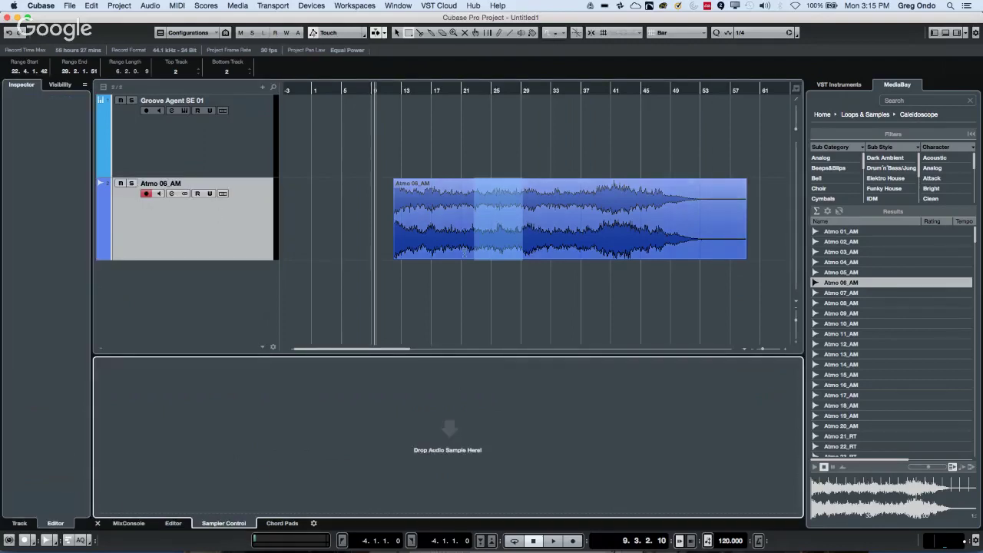
- Select the whole Atmo 06_AM event with the Object Selection tool and show it in the docked sample editor
right_click(428, 250)
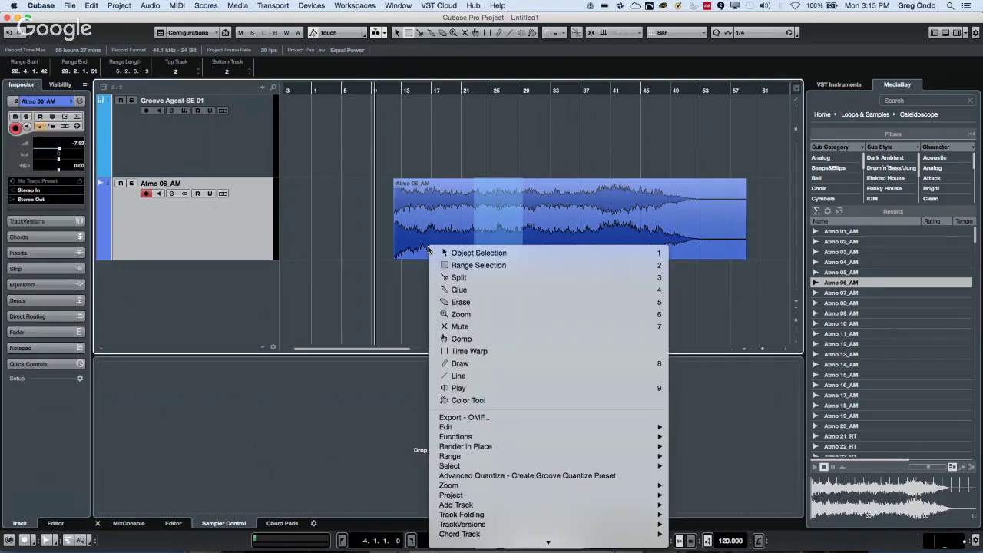
click(459, 252)
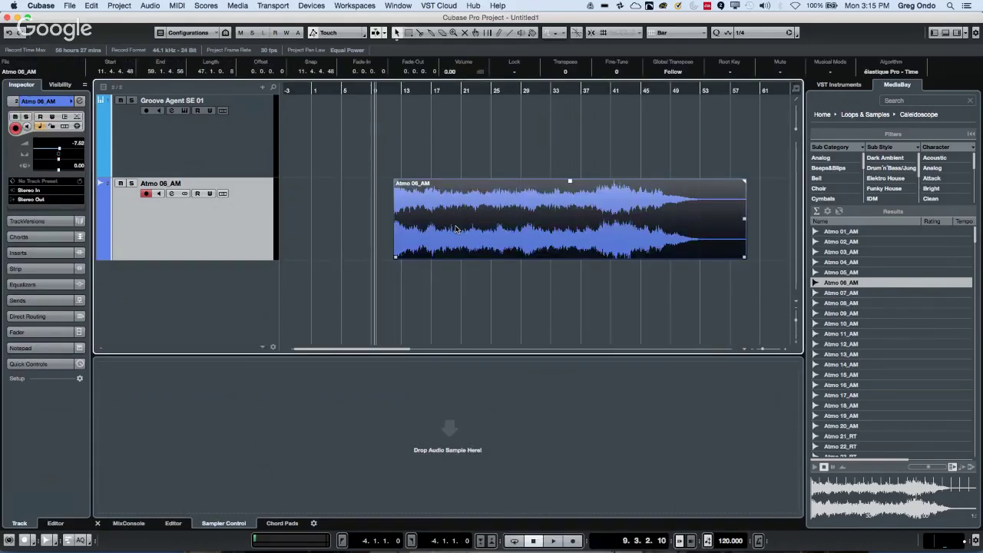
click(179, 523)
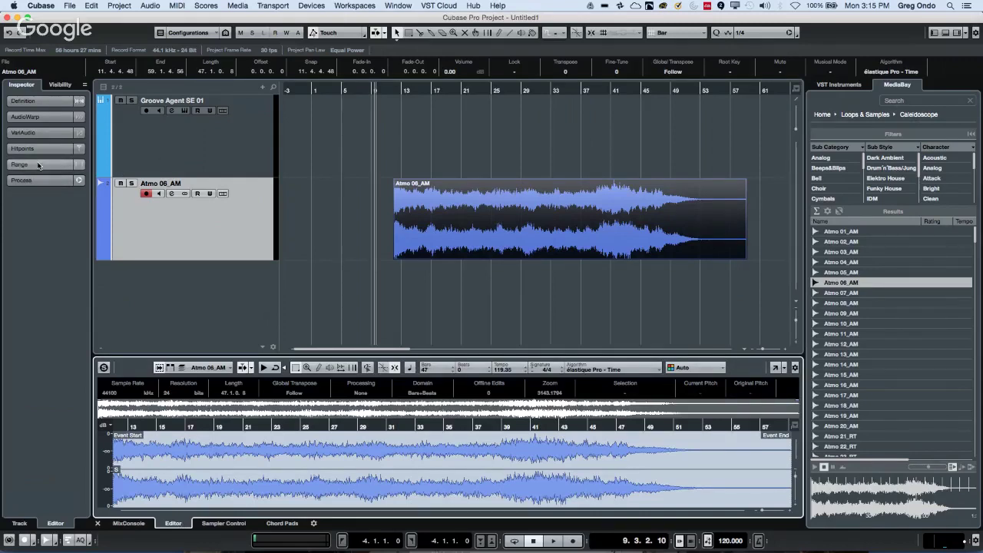
- Switch to the Range Selection tool and create a sampler track from Atmo 06_AM with the sample editor's Range options
right_click(466, 208)
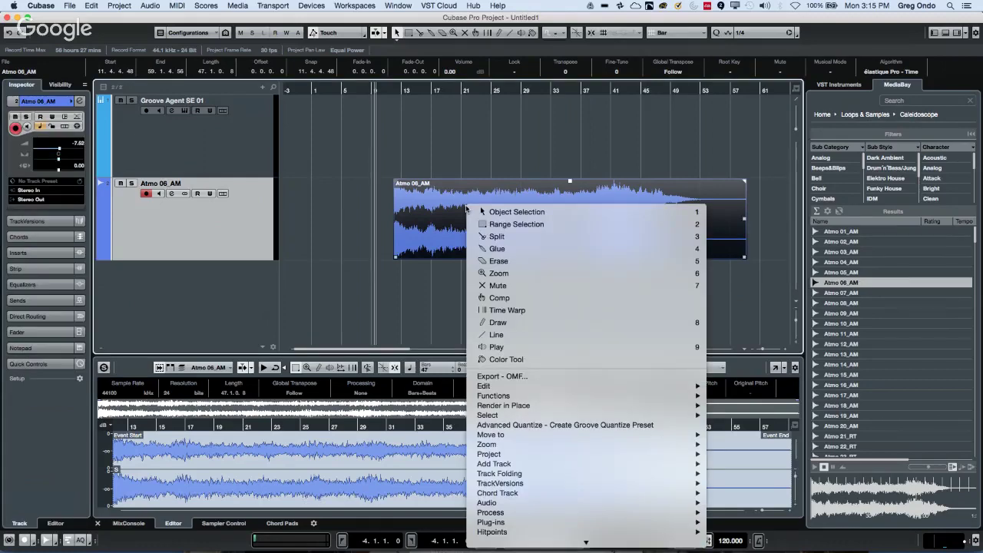
click(516, 224)
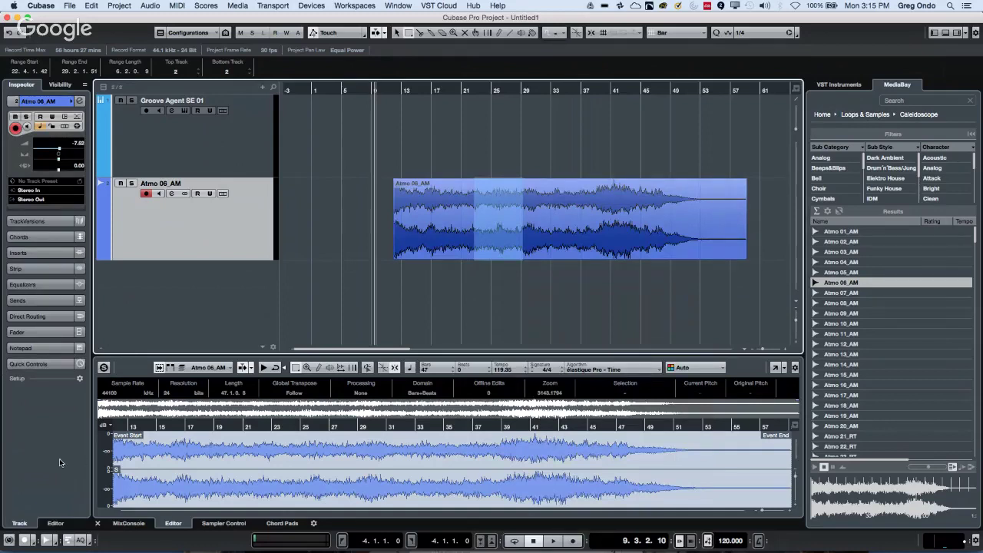
click(58, 523)
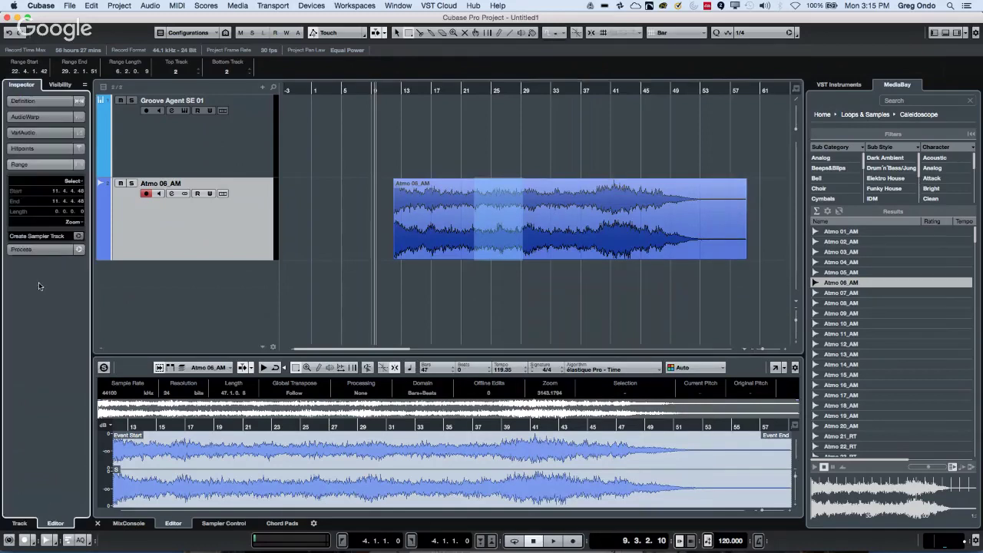
click(78, 237)
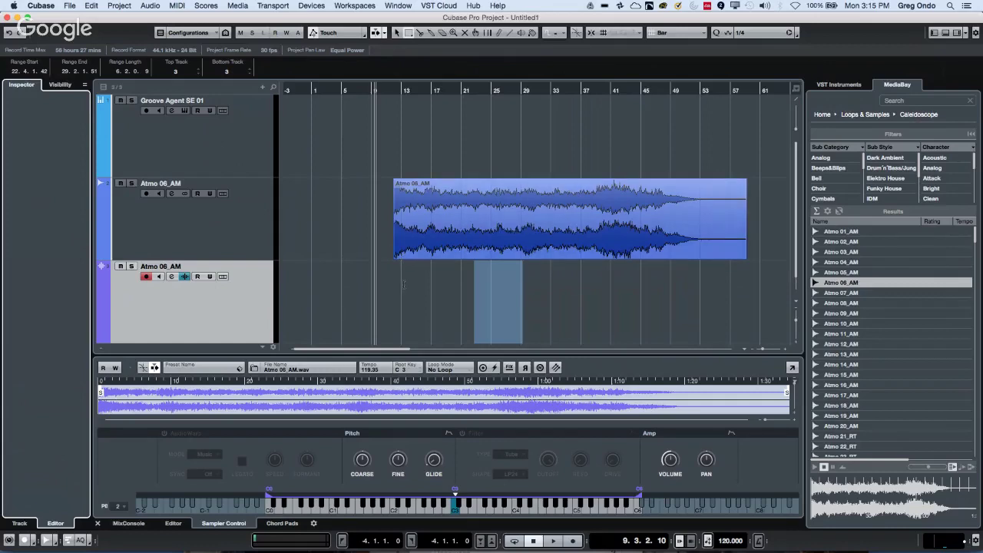
- Enlarge the sampler's waveform display and audition the Atmo 06_AM sample from its keyboard
click(493, 382)
click(512, 343)
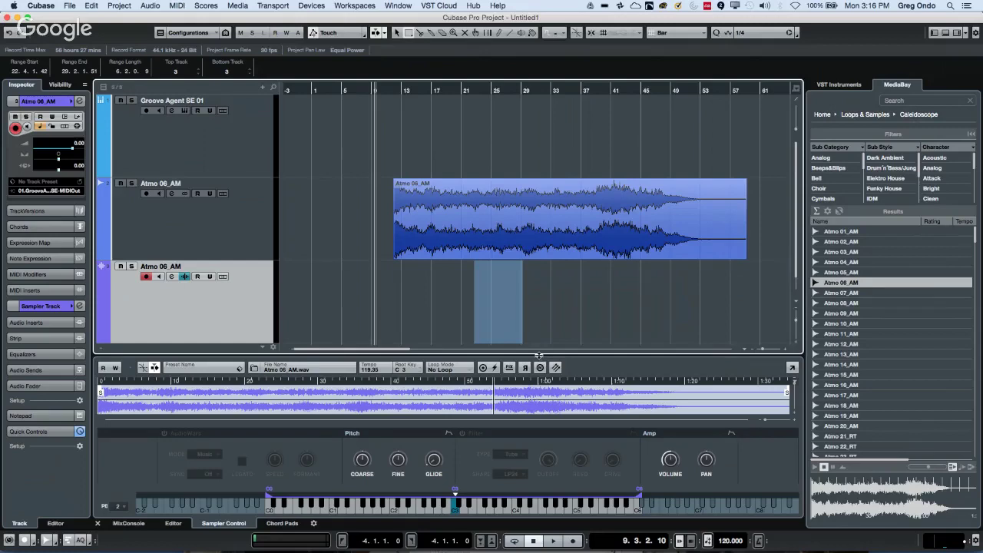
drag(540, 354, 530, 232)
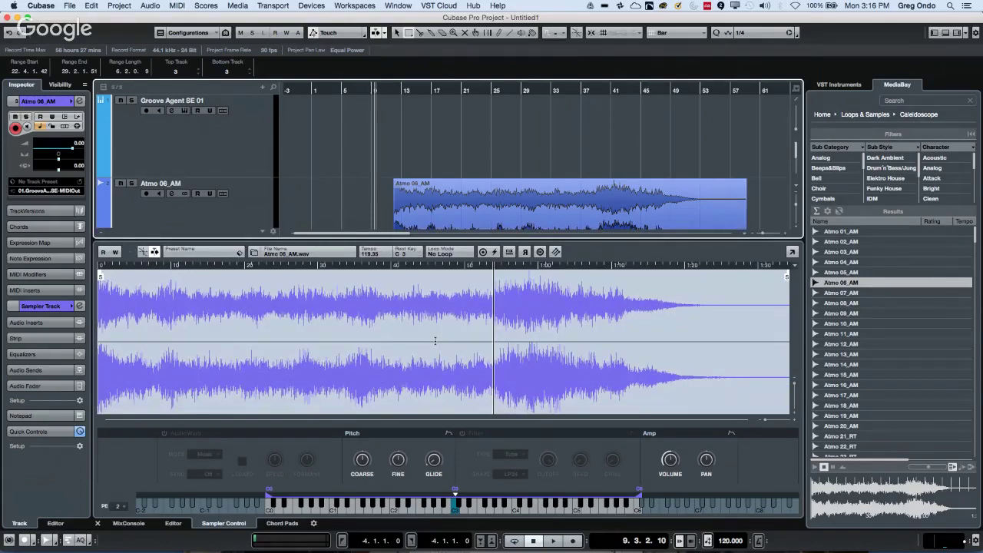
click(472, 507)
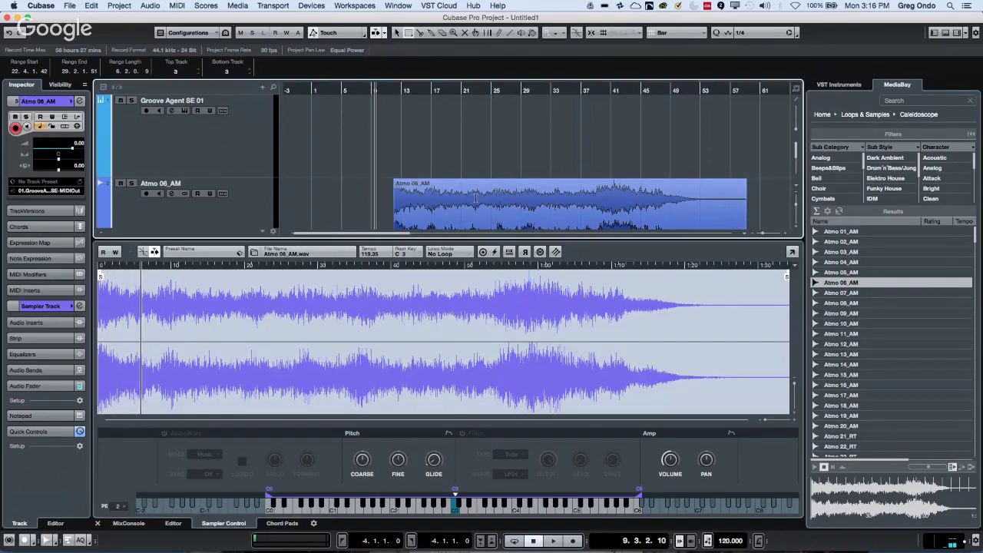
- Select the event's range from about bar 22 to bar 30, and briefly open the sampler in a separate window
drag(475, 198, 534, 200)
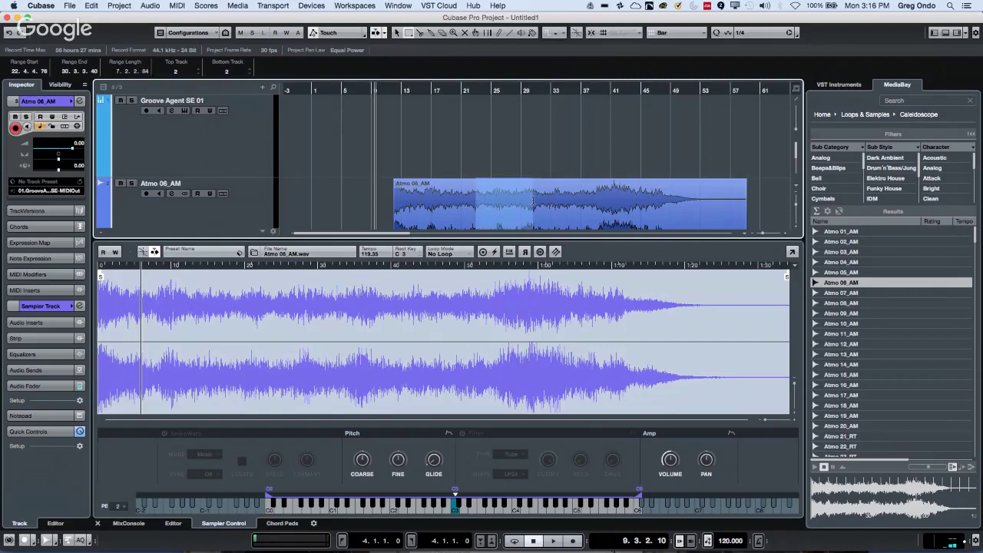
click(63, 524)
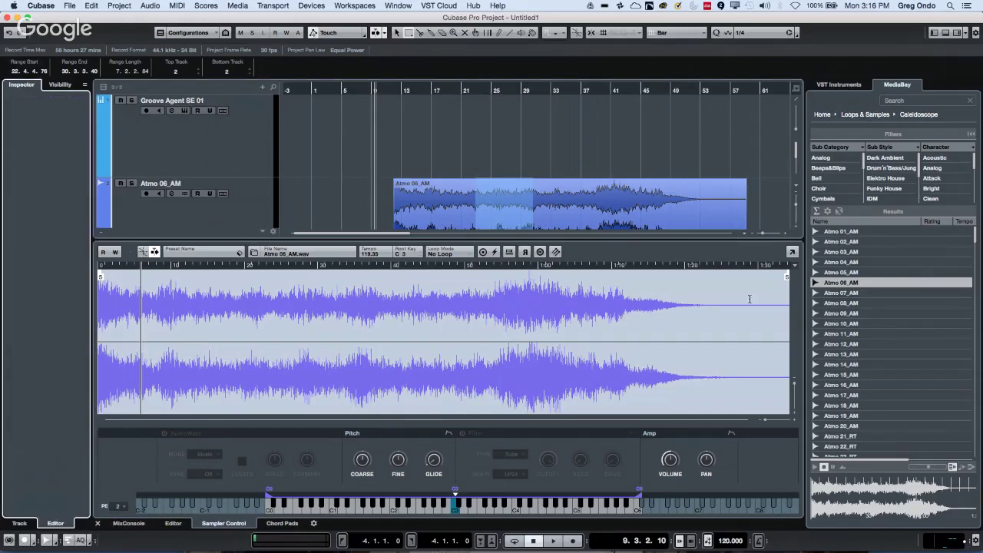
click(792, 252)
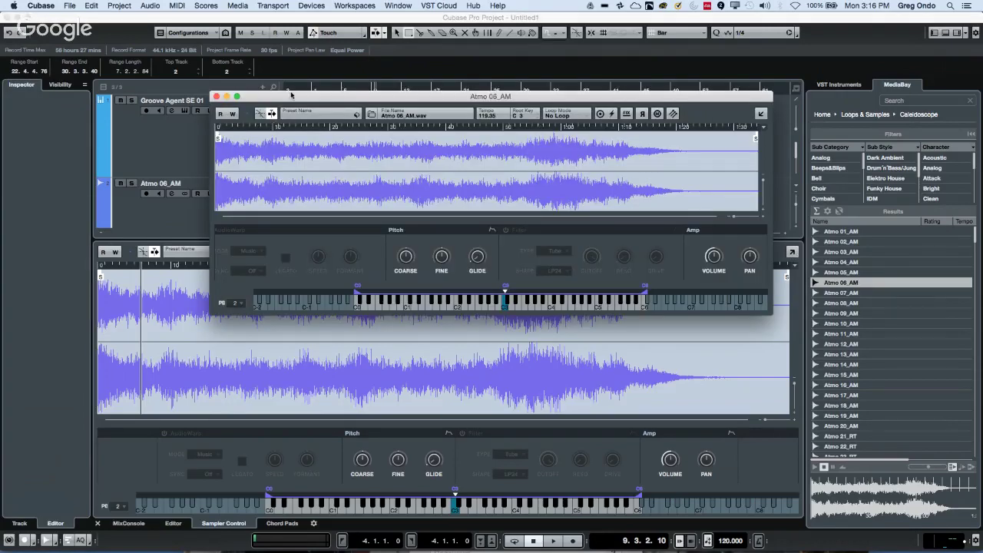
click(215, 96)
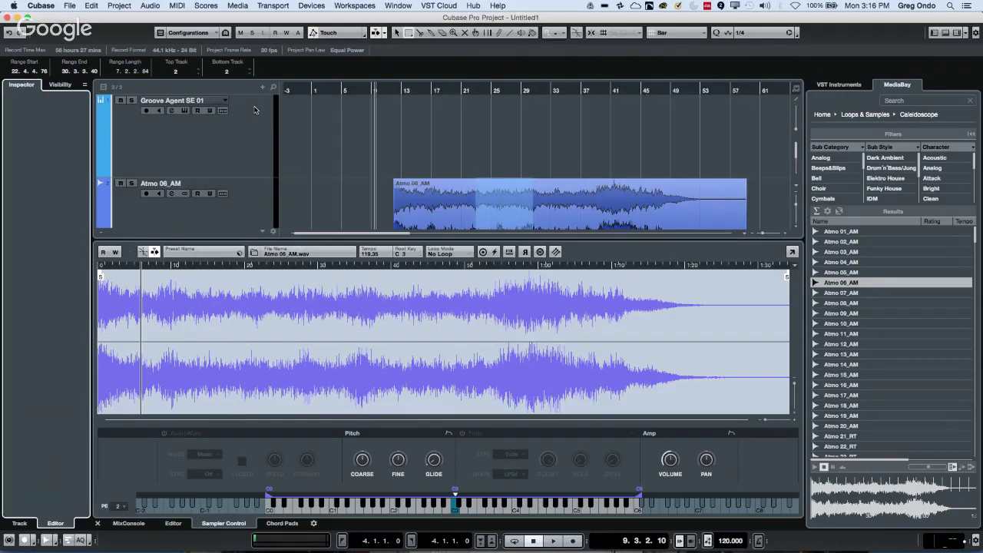
- Select a shorter range of about two bars in the Atmo 06_AM event, from about bar 22 to bar 24
click(483, 203)
right_click(483, 202)
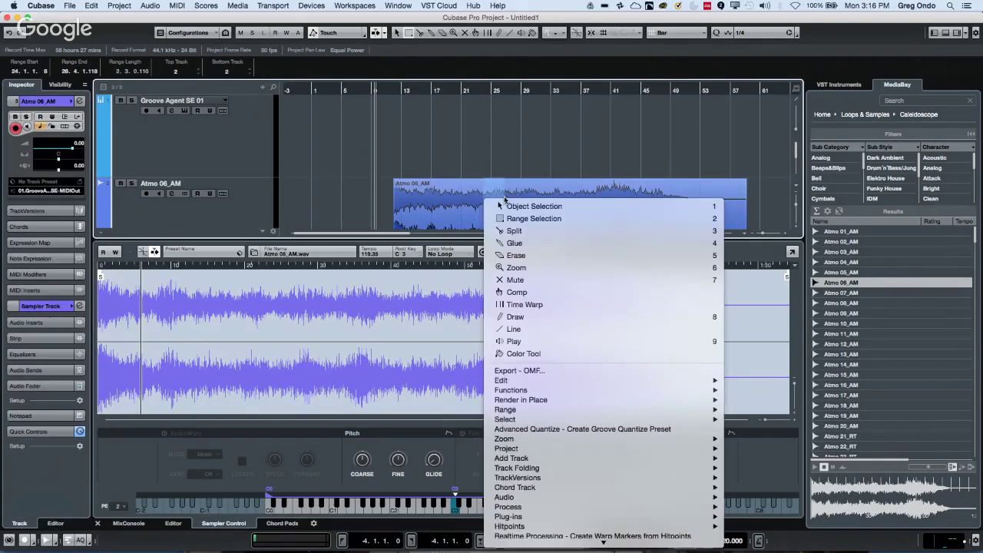
click(457, 166)
right_click(463, 158)
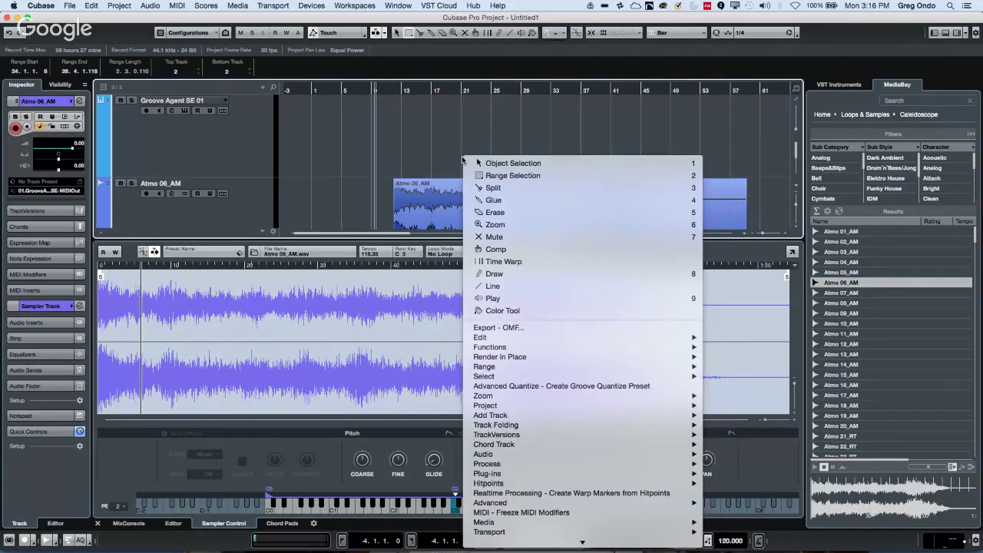
click(506, 175)
drag(472, 204, 487, 204)
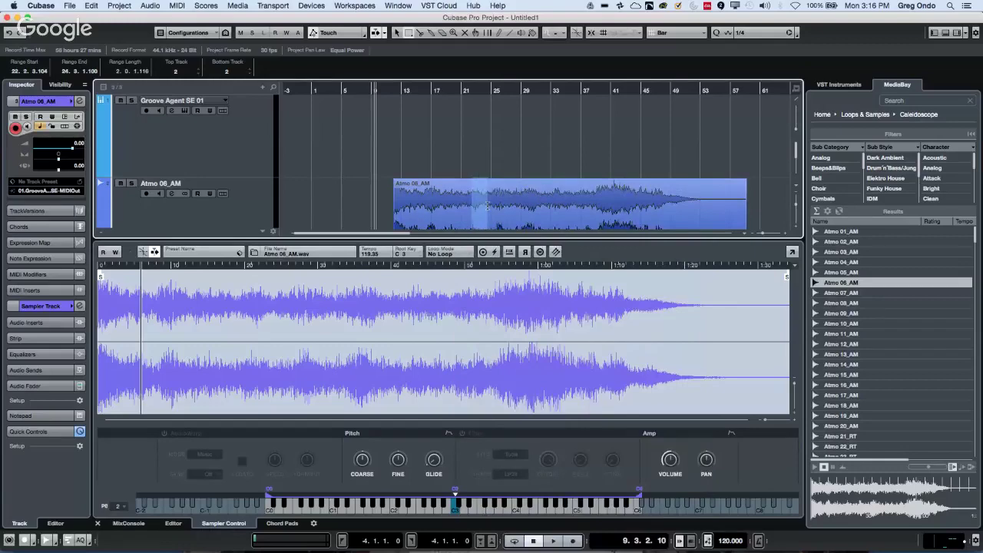
- Open the Atmo 06_AM event in the Sample Editor and create a sampler track from a range of about one bar starting in bar 18
right_click(480, 207)
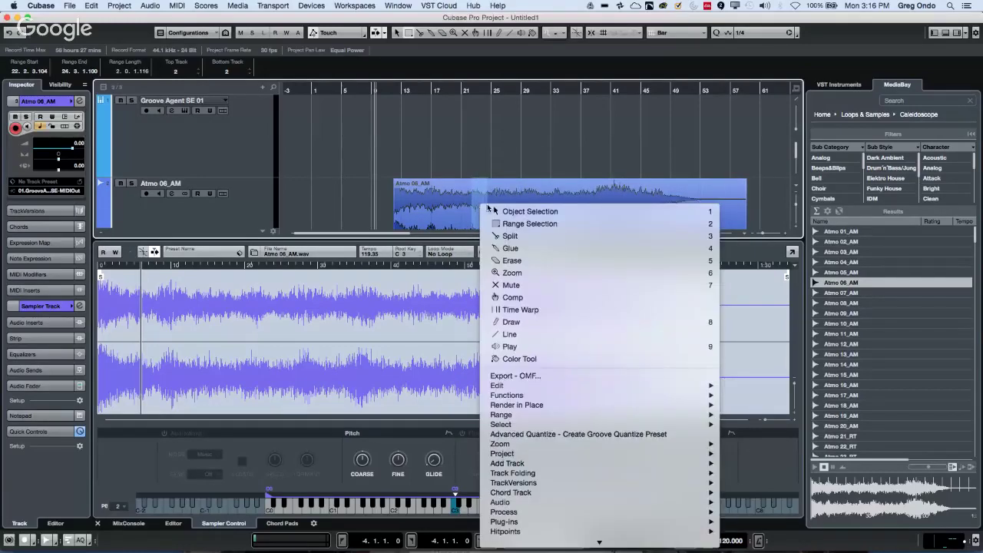
click(485, 211)
double_click(491, 205)
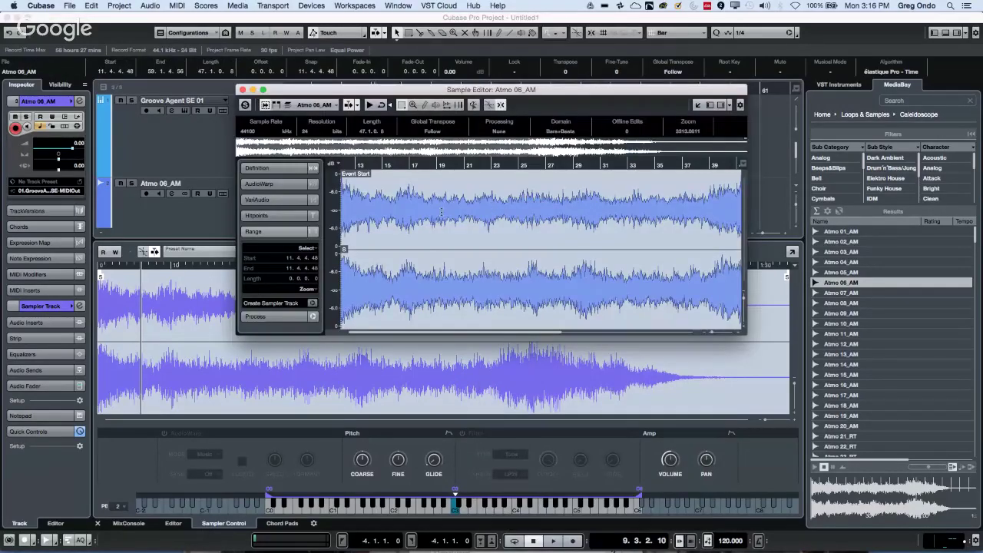
drag(433, 207, 450, 218)
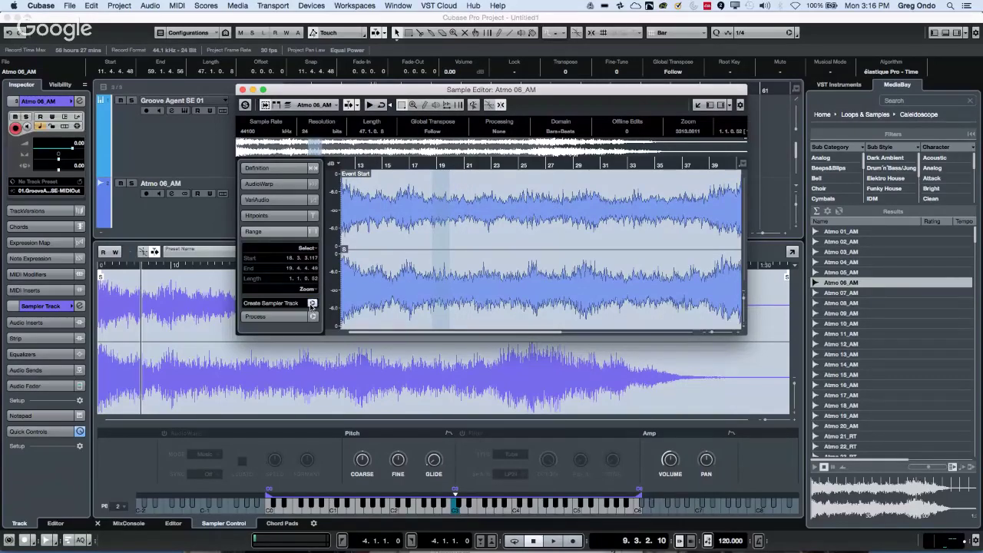
click(311, 303)
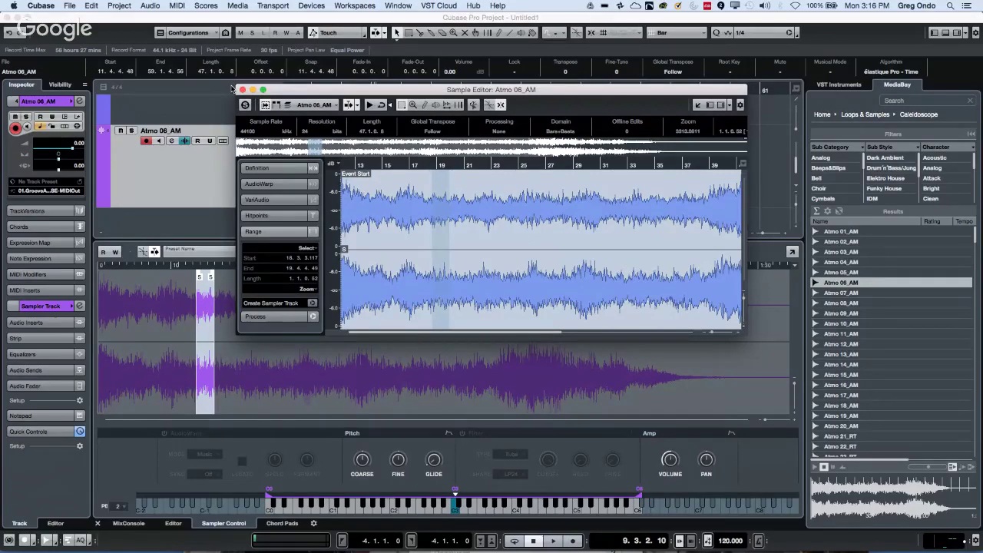
- Close the Sample Editor and select a range of about five bars in the Atmo 06_AM event, from about bar 24 to bar 30
click(232, 87)
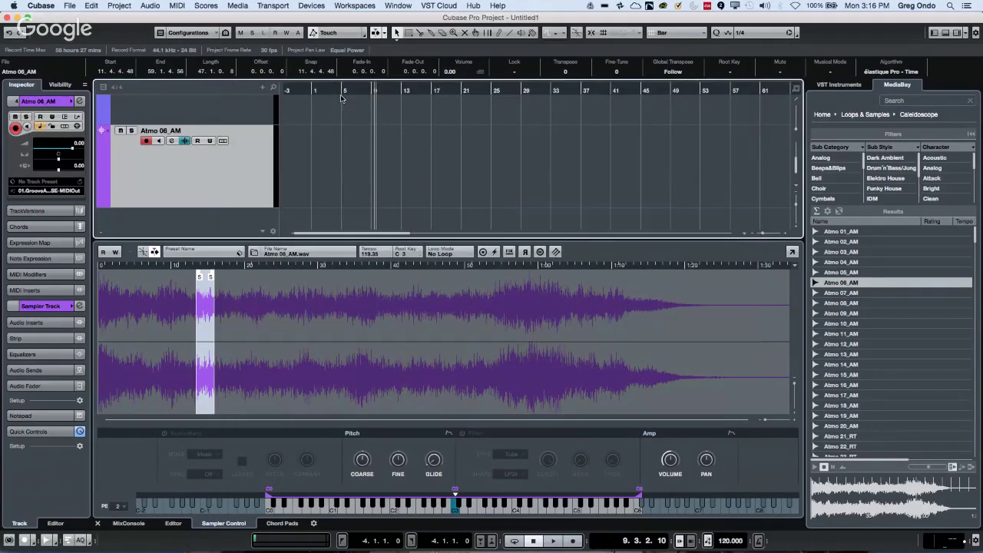
drag(341, 92, 320, 104)
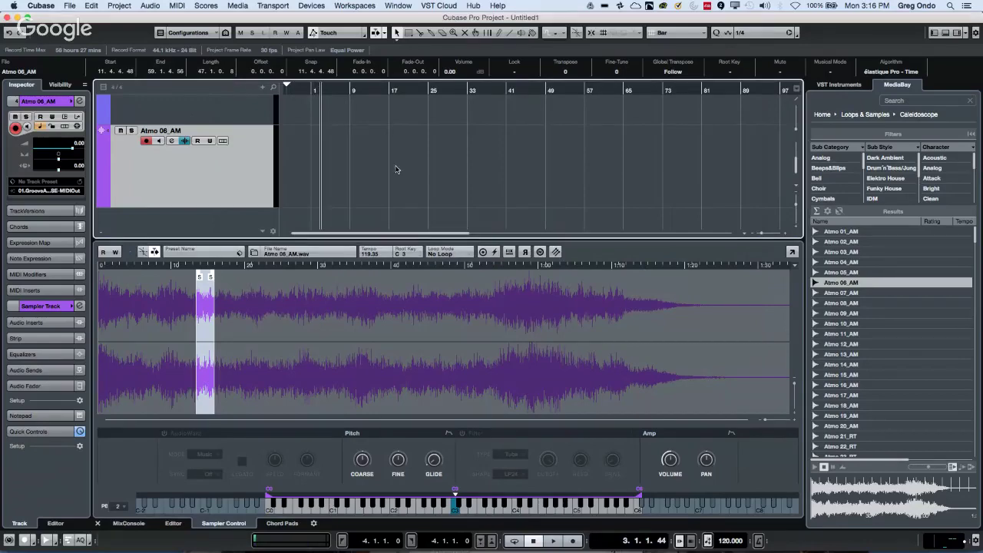
scroll(390, 169, up, 5)
scroll(390, 163, down, 1)
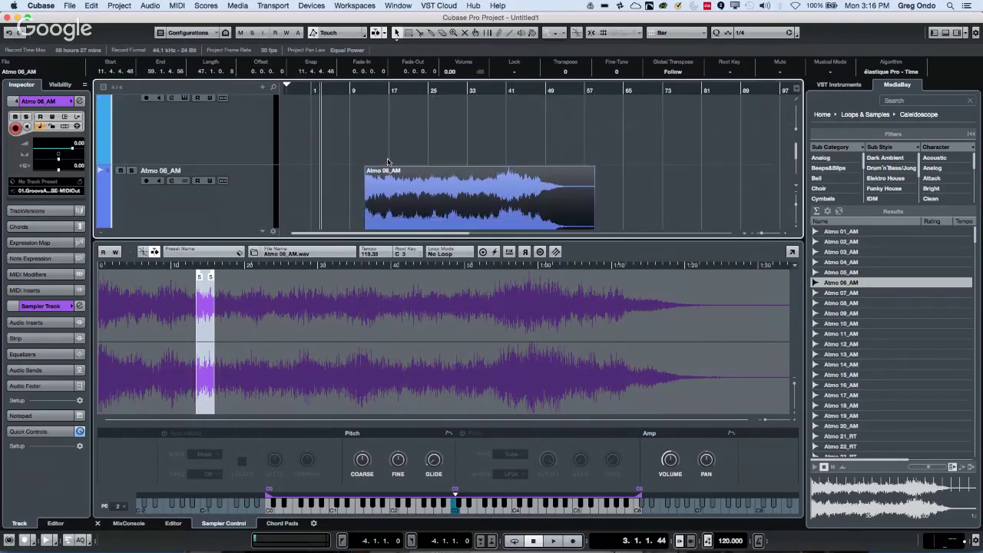
right_click(435, 208)
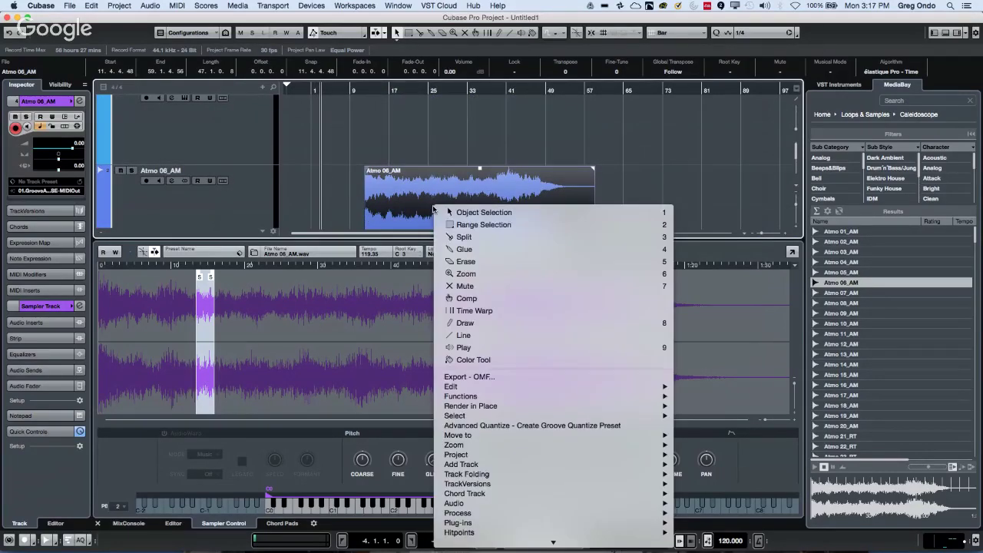
click(469, 225)
drag(453, 191, 425, 192)
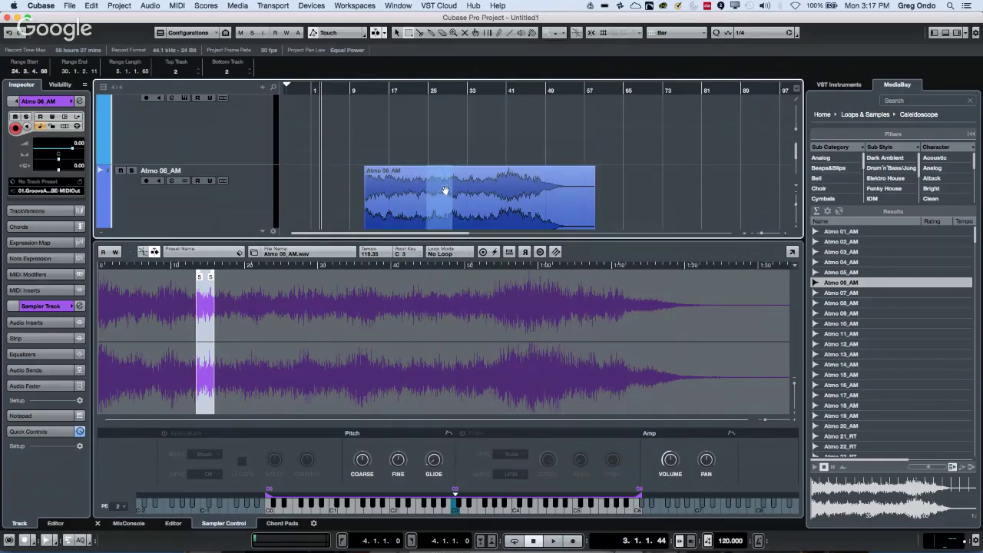
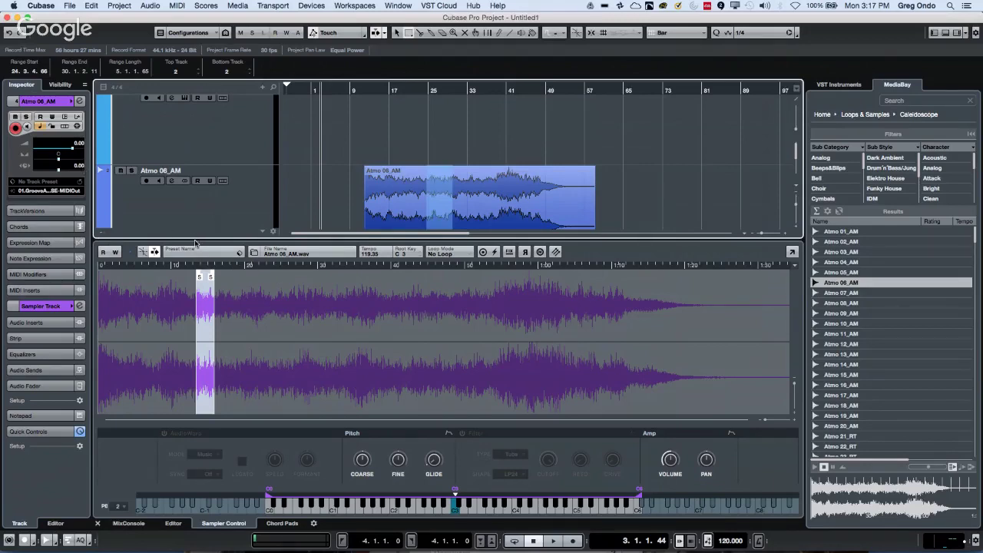
- Reduce the height of the Sampler Control area and remove all tracks from the project, from Groove Agent SE 01 through the last Atmo 06_AM
drag(195, 239, 220, 412)
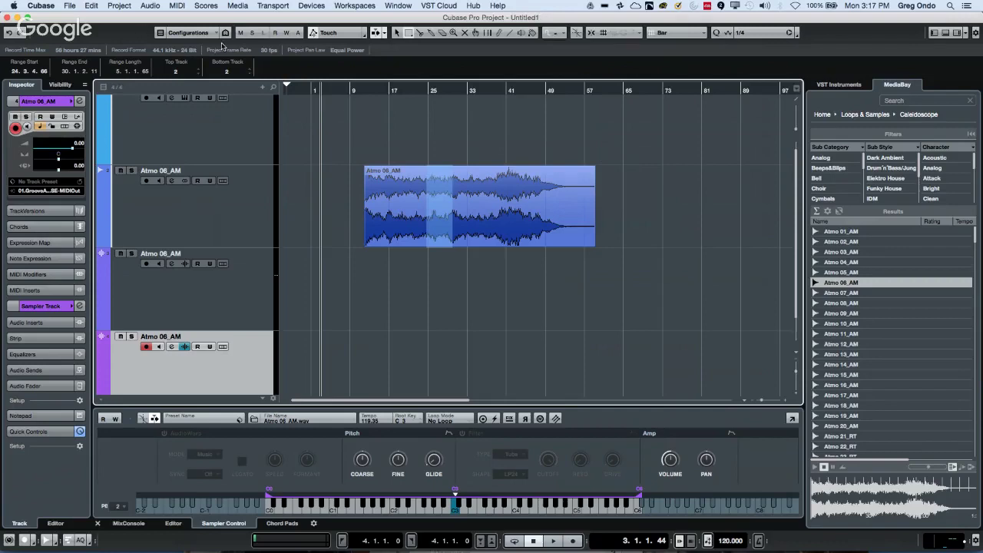
click(188, 130)
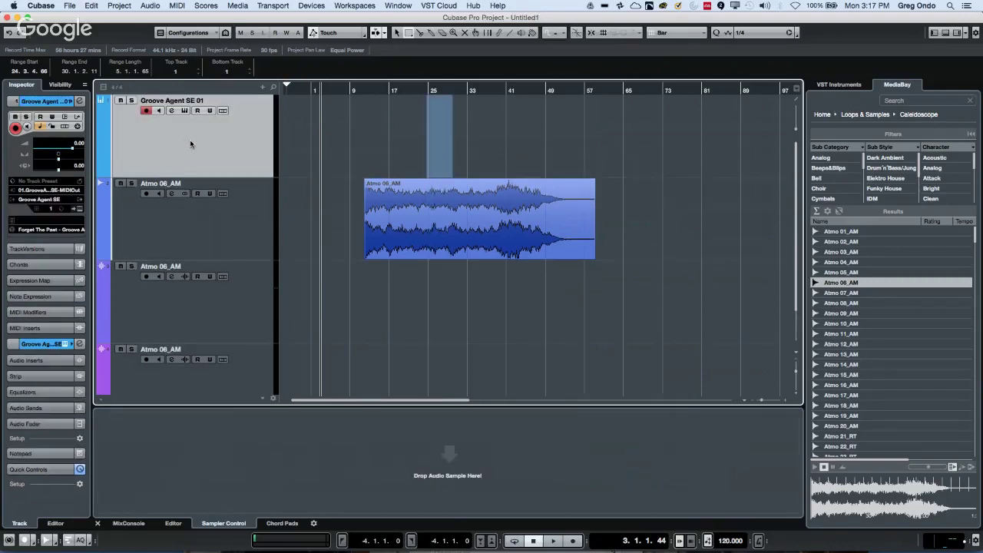
scroll(229, 262, down, 2)
shift+click(231, 347)
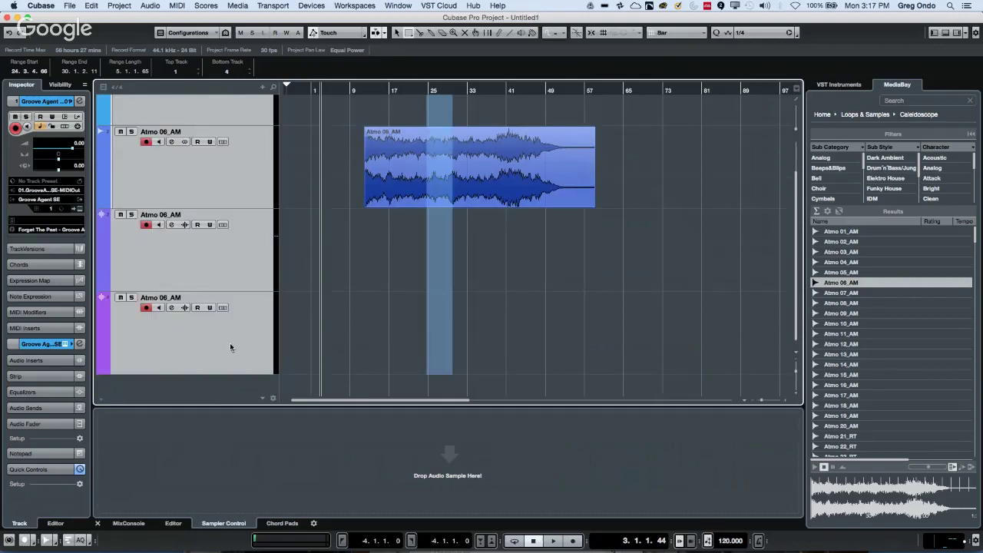
right_click(201, 117)
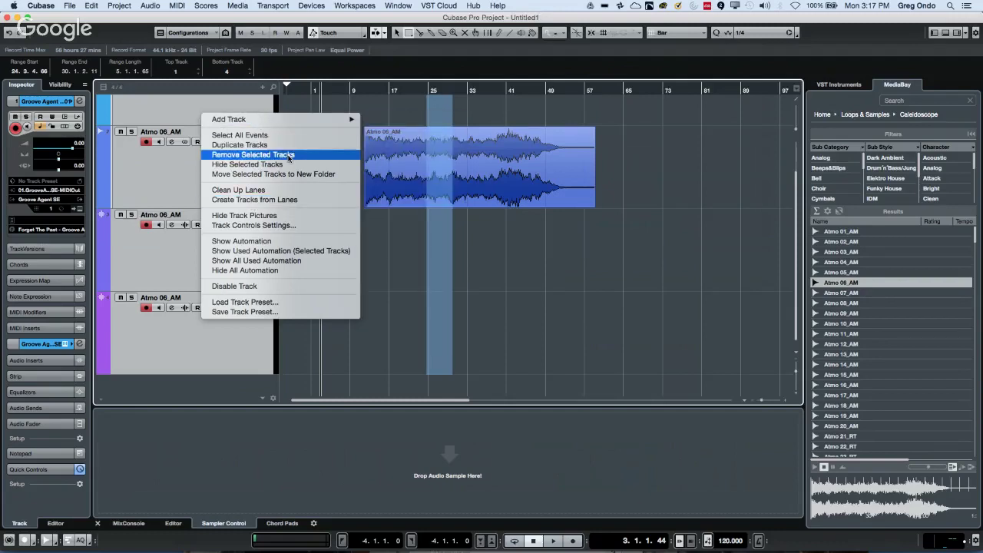
key(Escape)
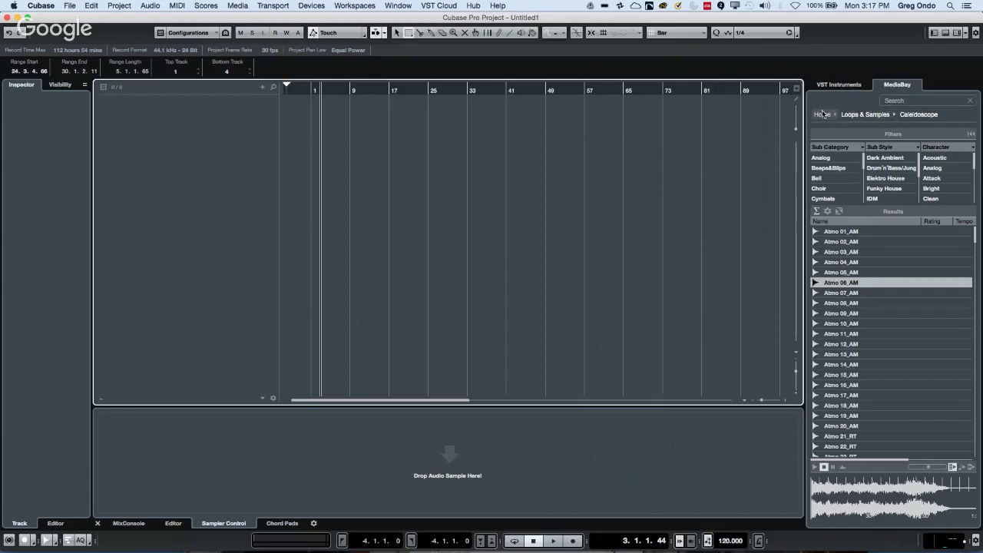
- Preview loops in the Drum Loops library and place 02 097 Drums-b on a new audio track, starting around the middle of bar 1
click(858, 115)
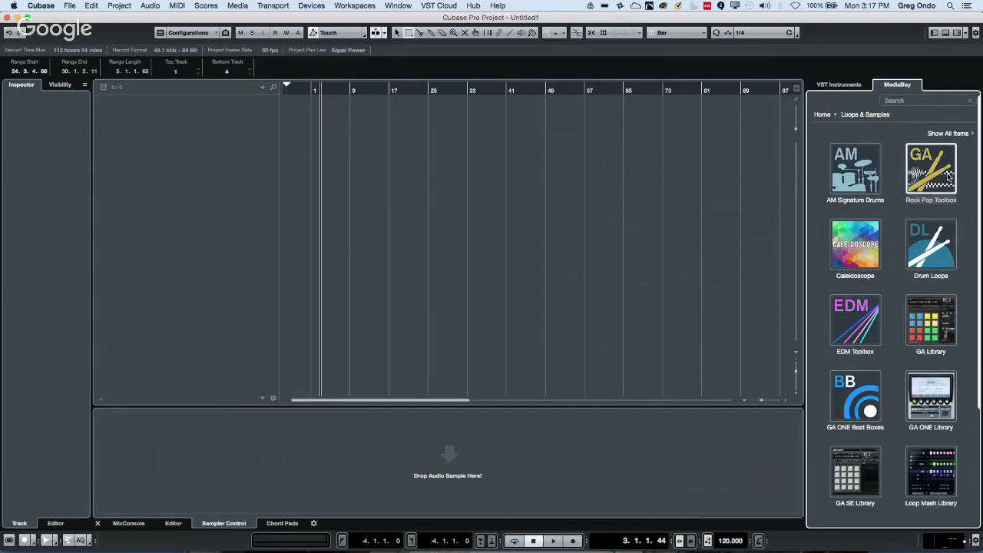
click(936, 246)
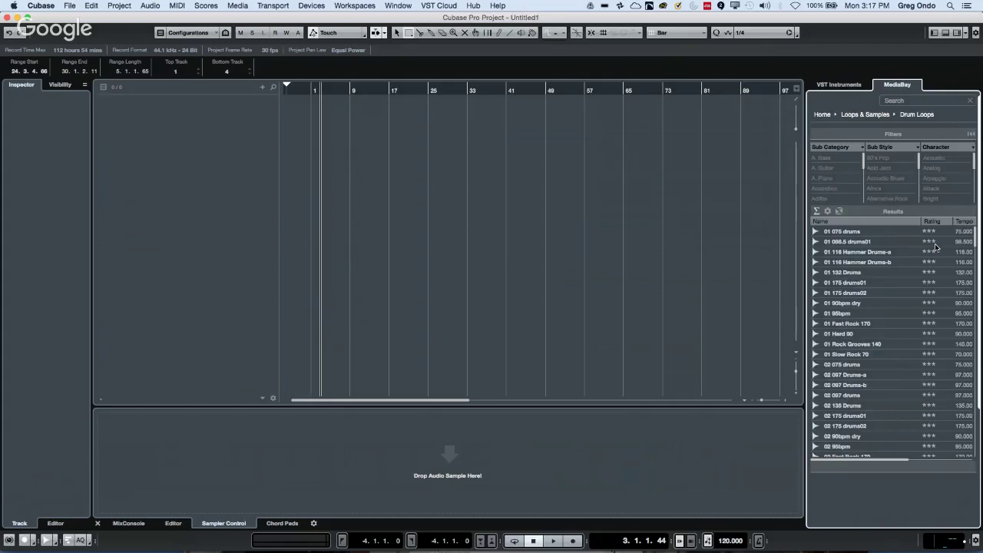
click(844, 374)
click(845, 385)
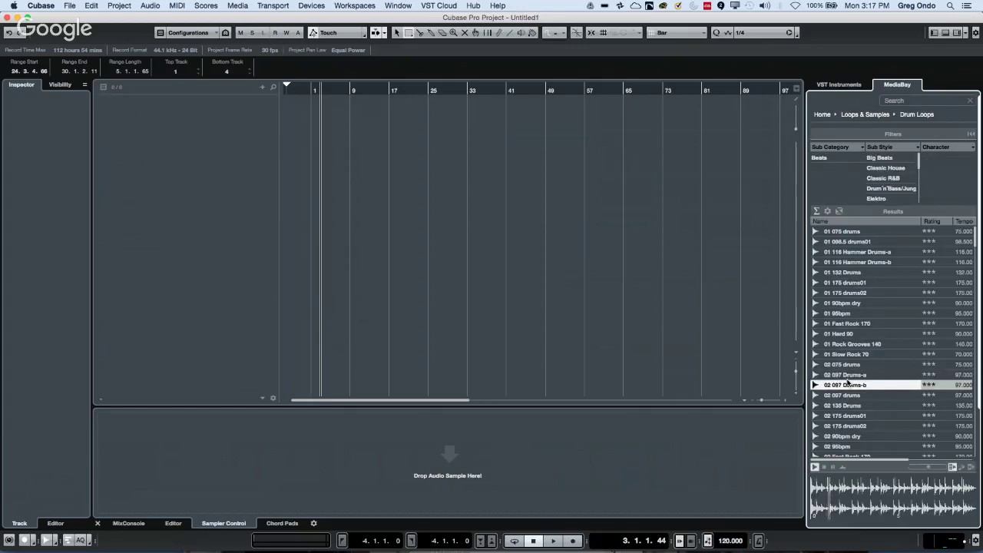
drag(845, 385, 314, 135)
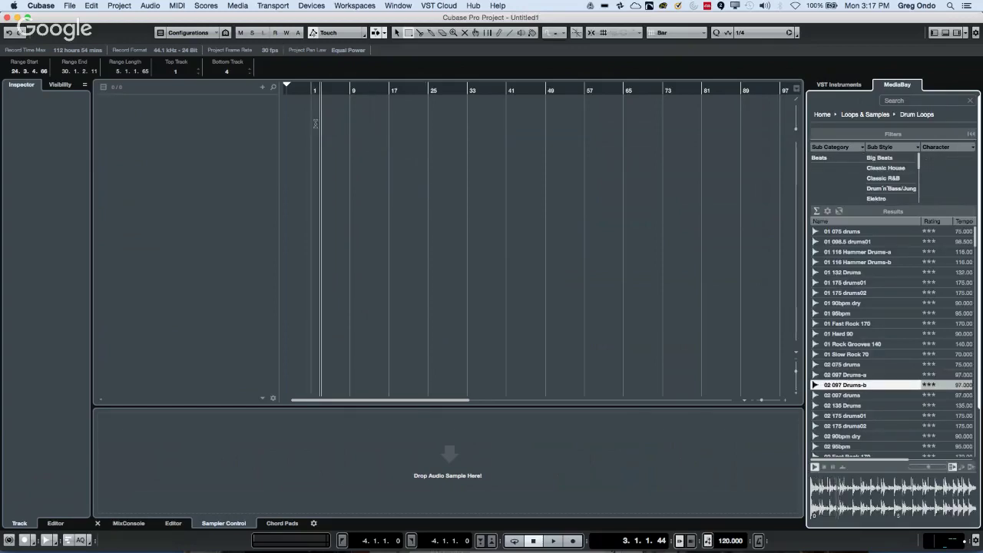
key(h)
key(h)
key(h)
key(h)
key(h)
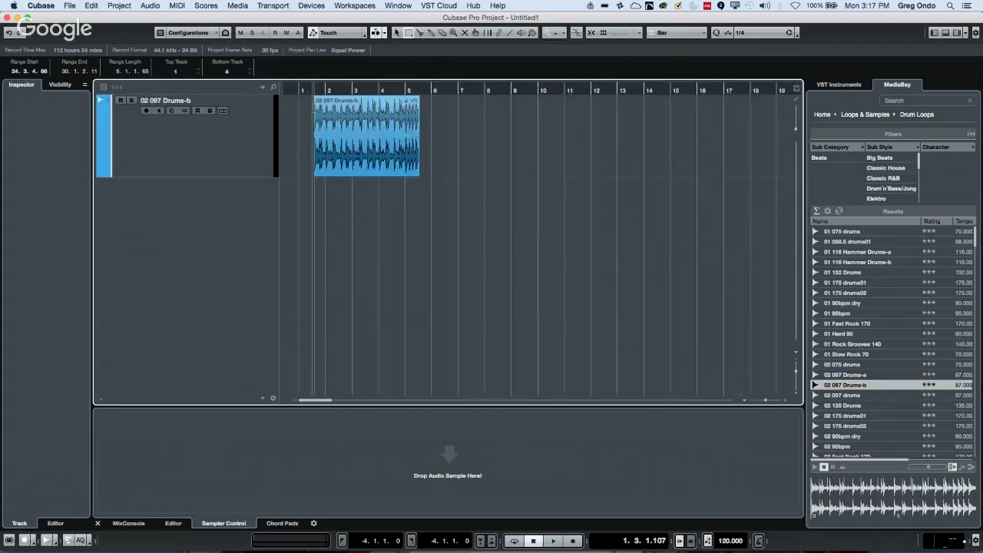
- Switch to the Object Selection tool, turn off Musical Mode for the 02 097 Drums-b event, and play the loop briefly
right_click(373, 146)
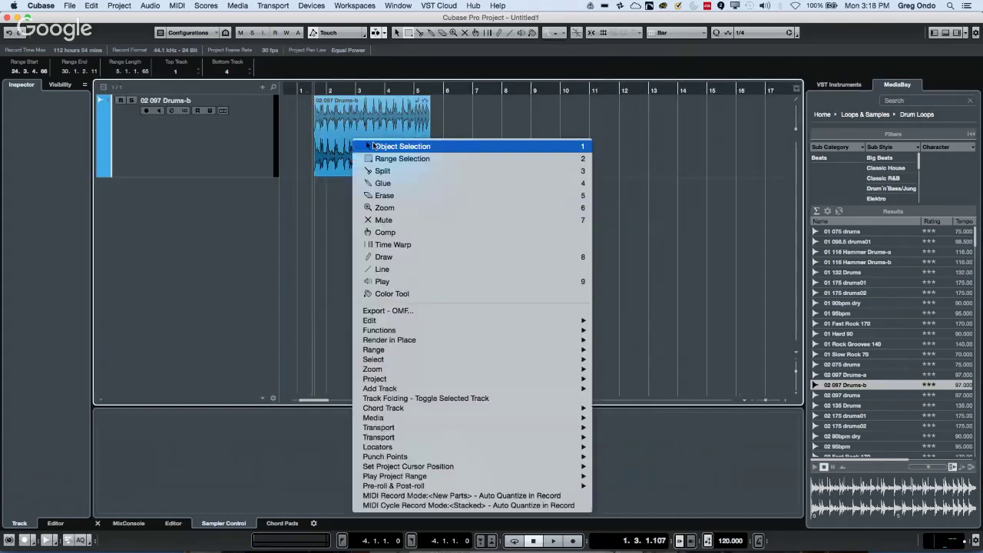
click(374, 146)
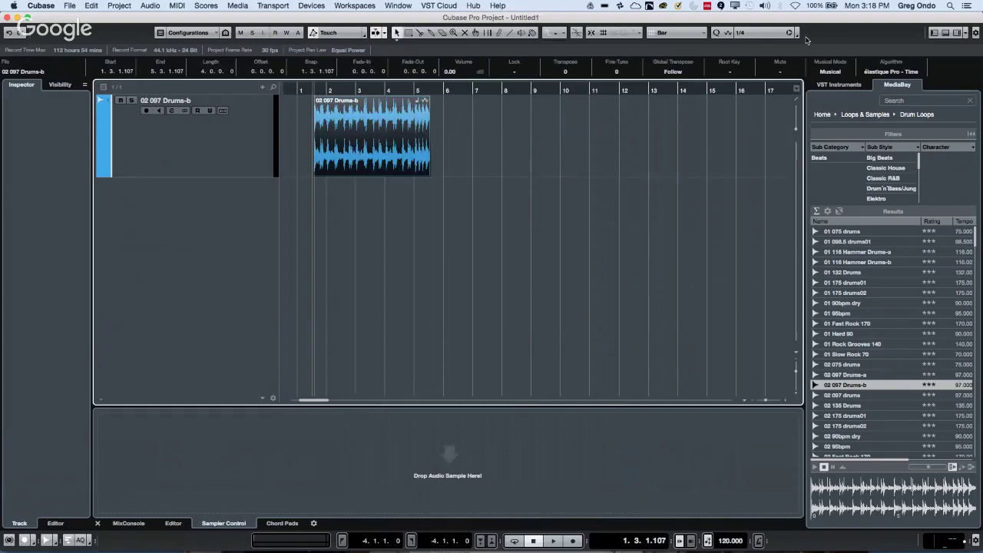
click(829, 71)
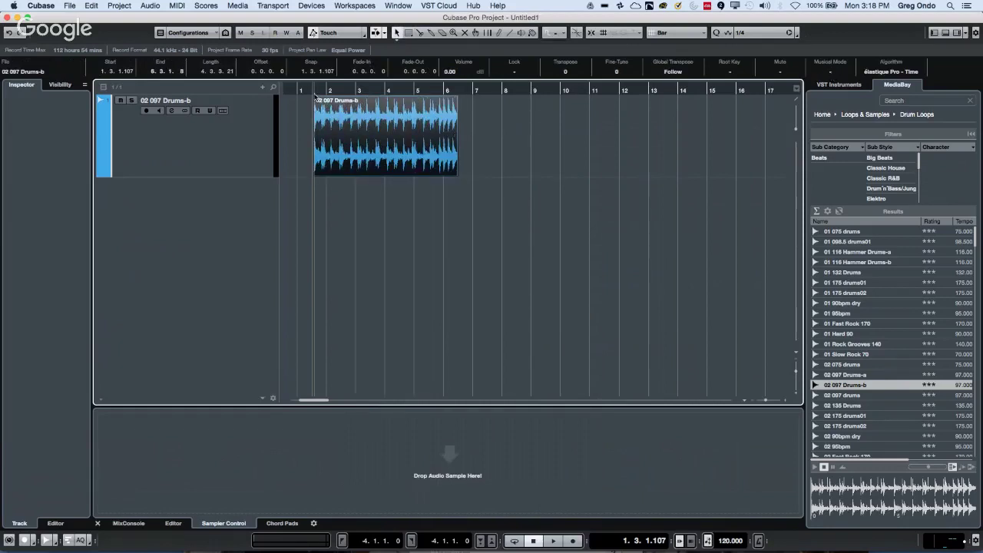
key(h)
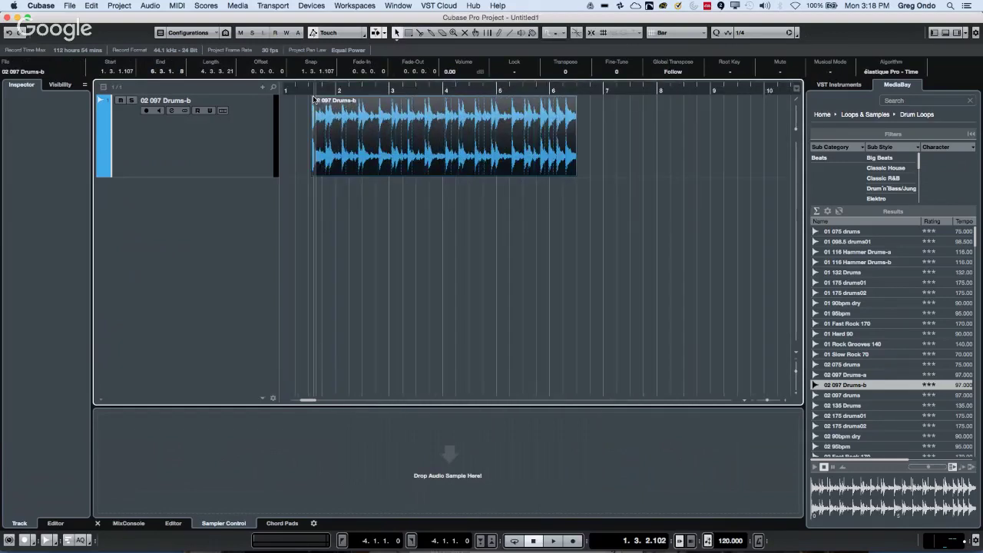
key(space)
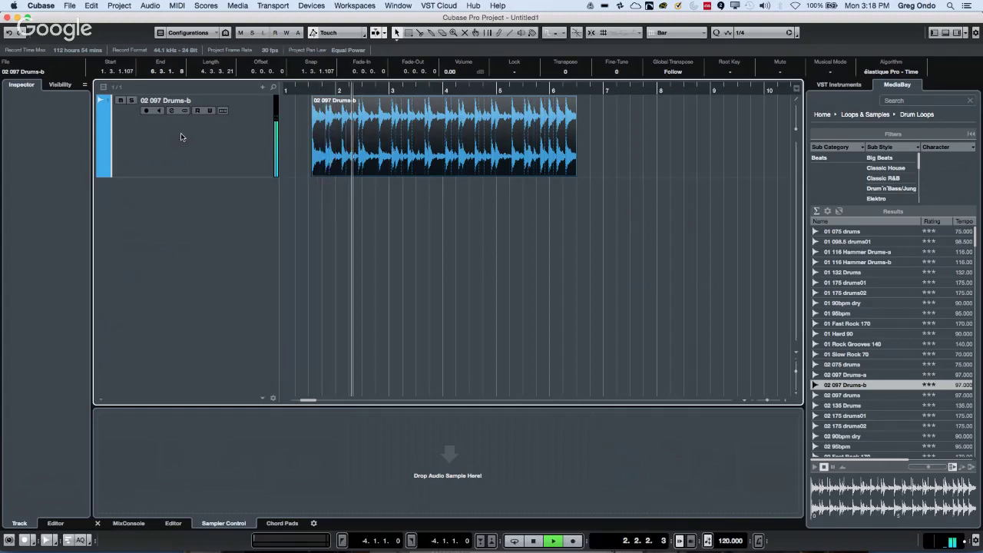
key(space)
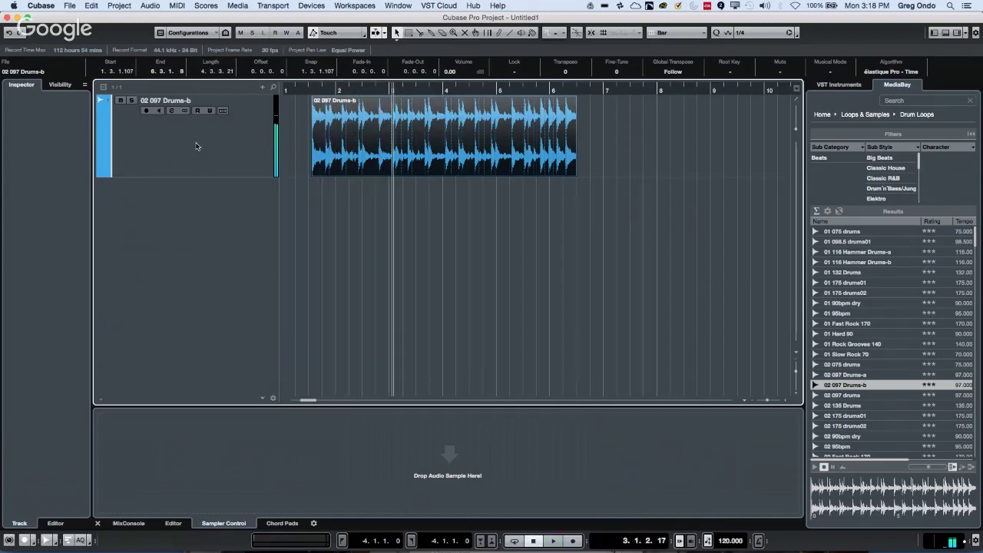
- Add one stereo FX channel track with the REVelation reverb, routed to Stereo Out and created inside a folder
right_click(195, 143)
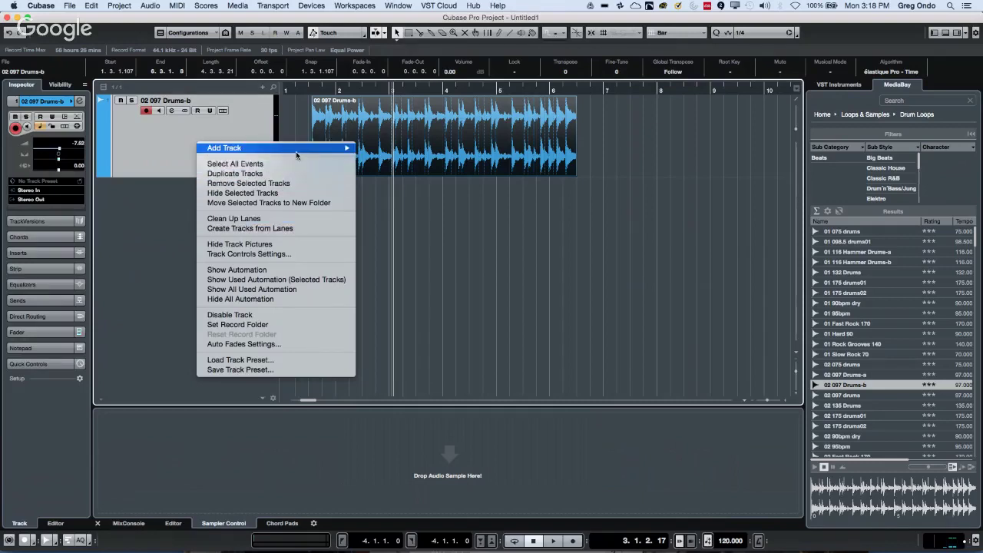
mouse_move(295, 151)
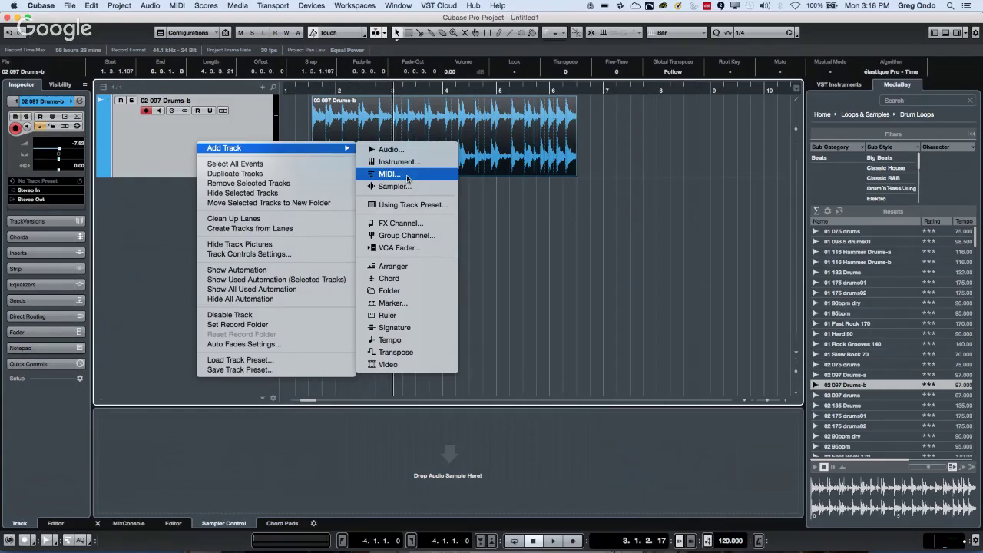
click(410, 223)
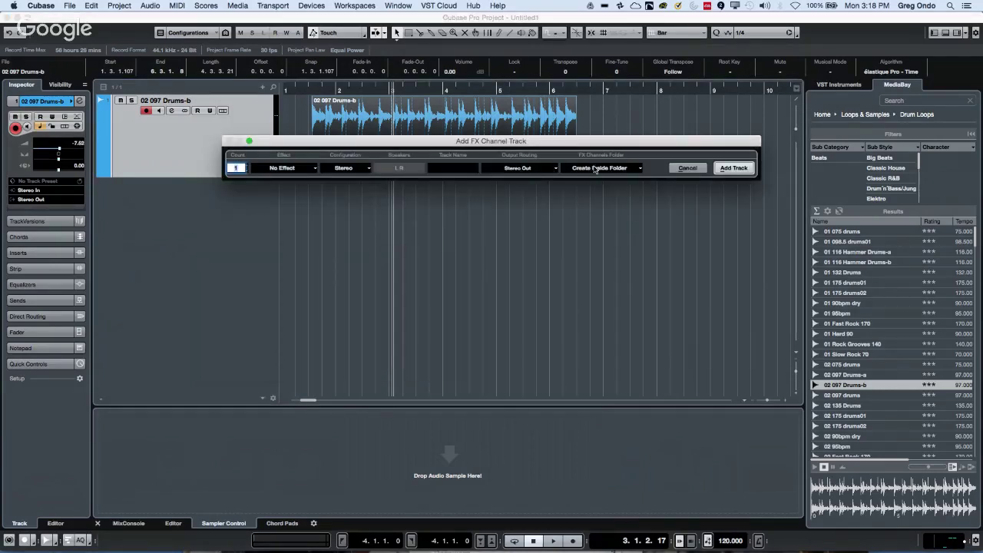
click(458, 166)
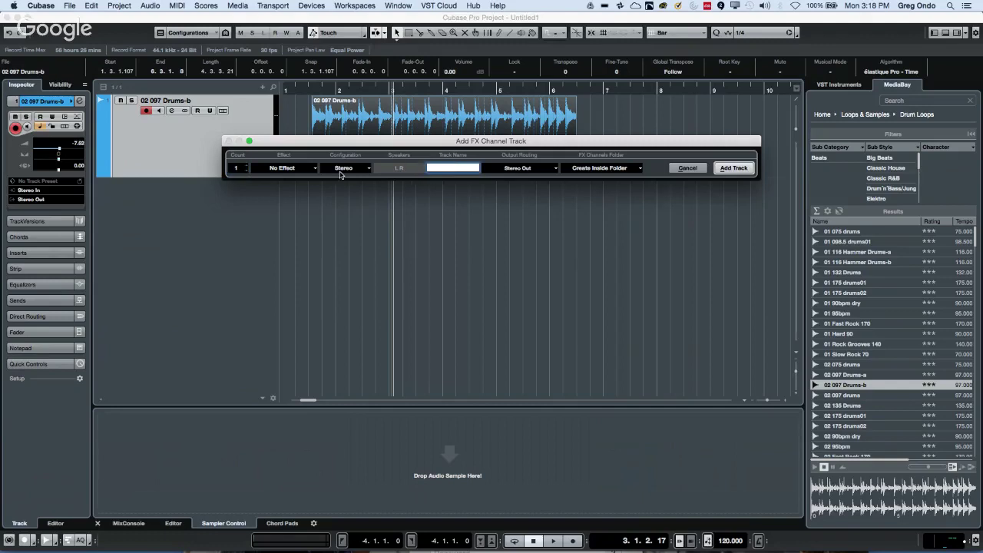
click(287, 169)
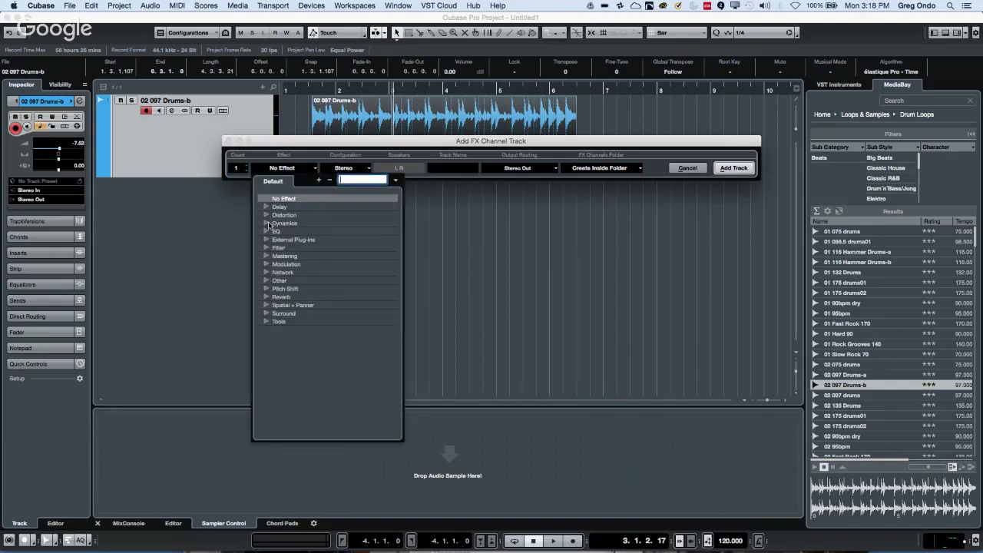
click(266, 297)
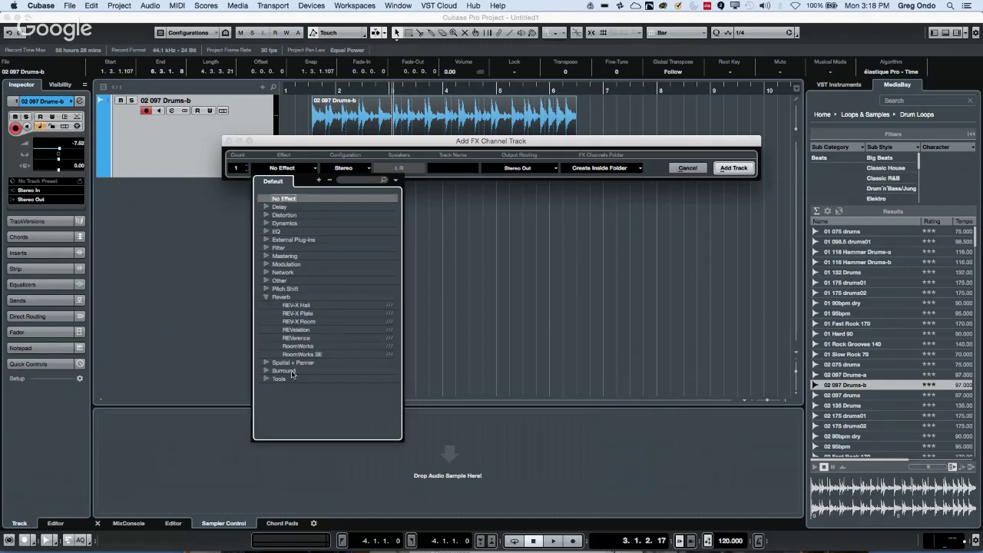
click(308, 330)
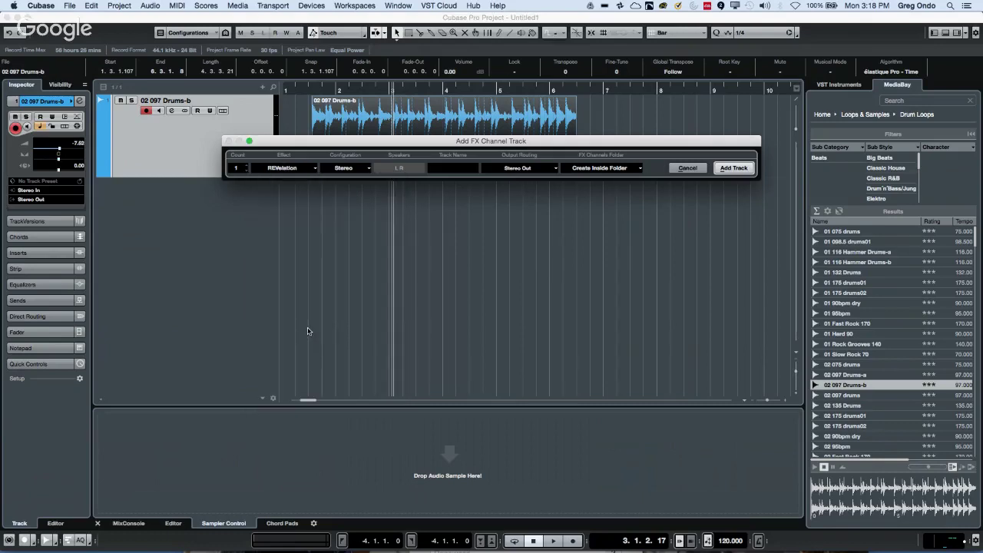
click(725, 167)
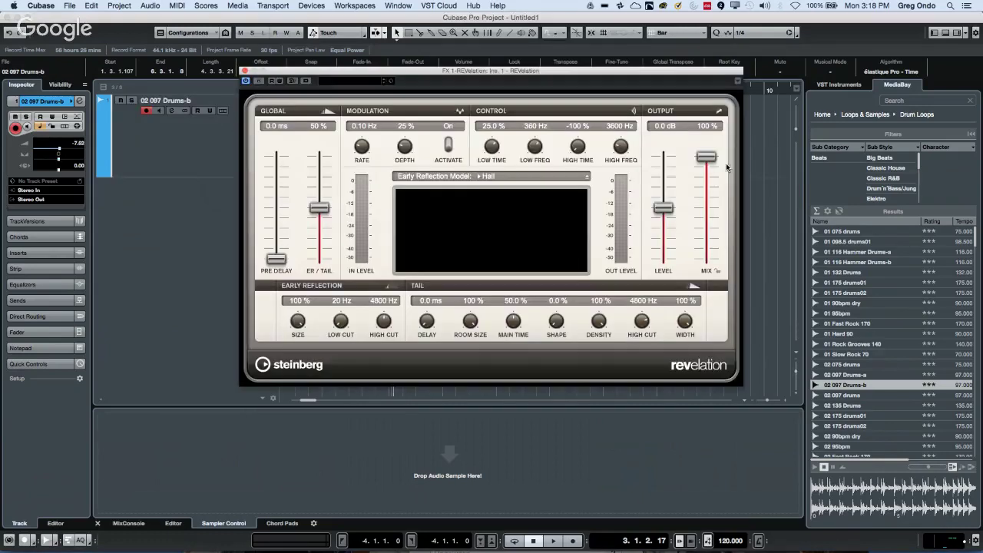
- Move the REVelation window clear of the drum event, set the locators to the event's length and place the project cursor near the end of bar 2
key(space)
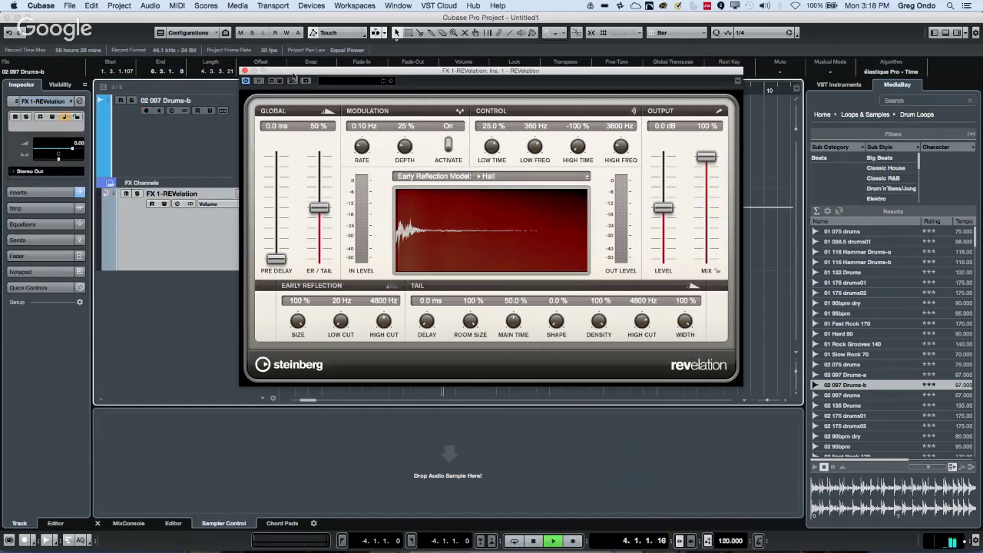
drag(295, 74, 454, 243)
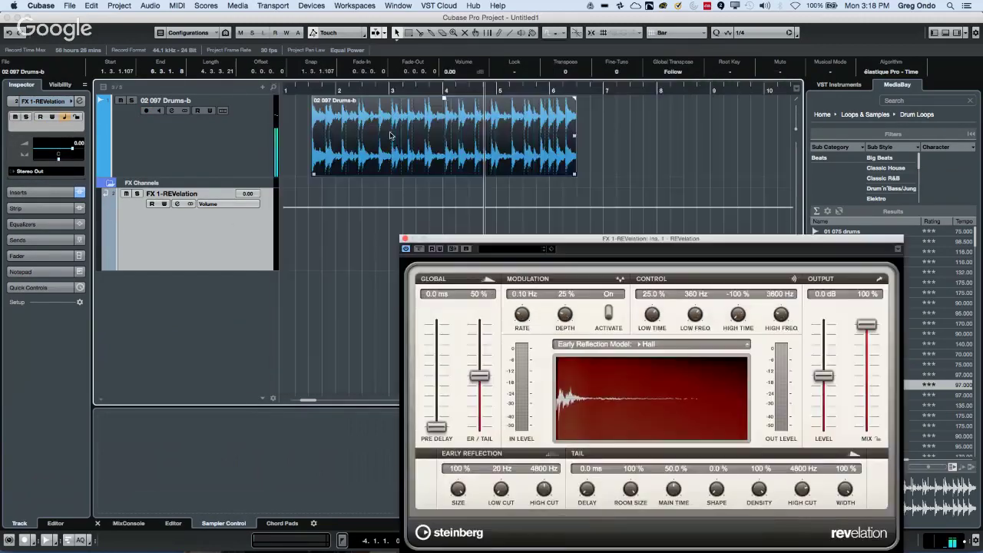
click(192, 166)
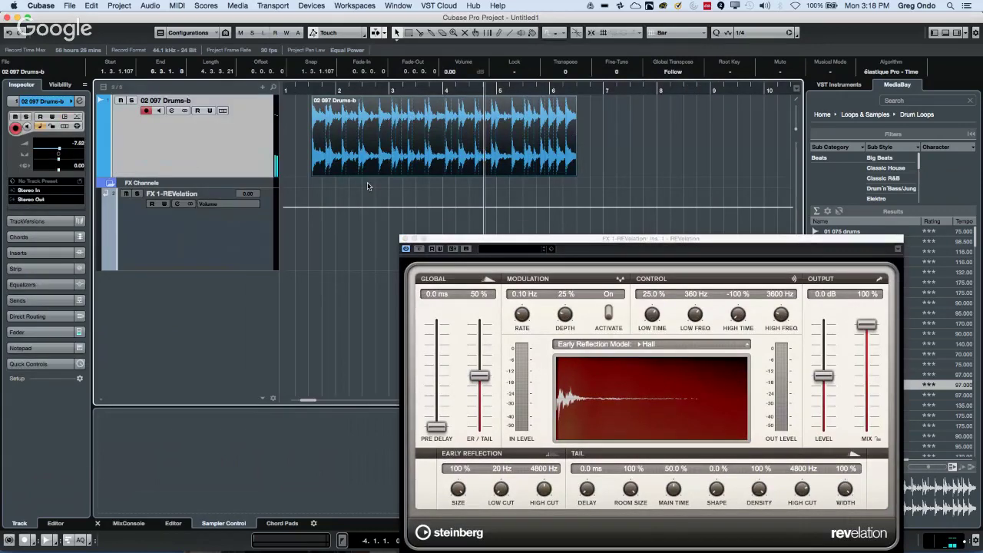
key(p)
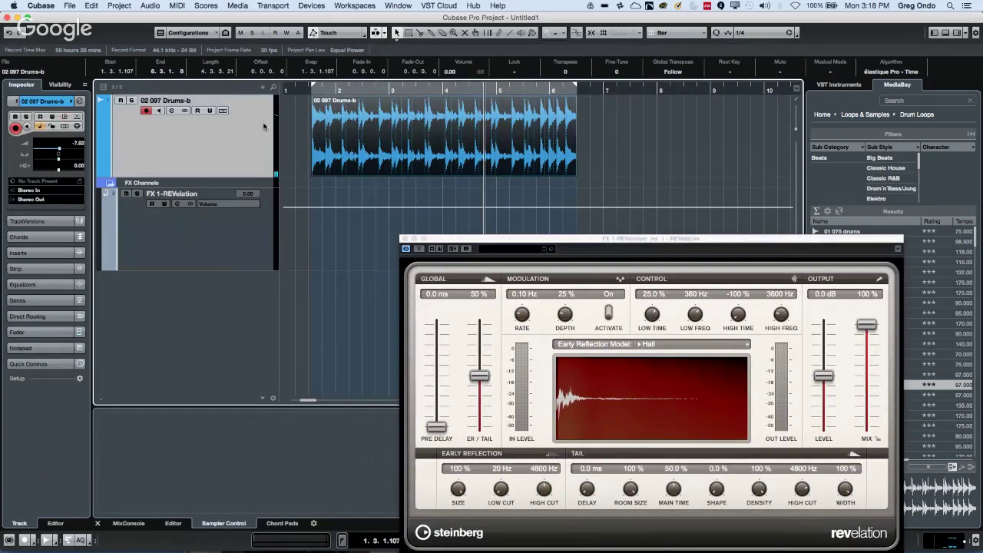
click(381, 88)
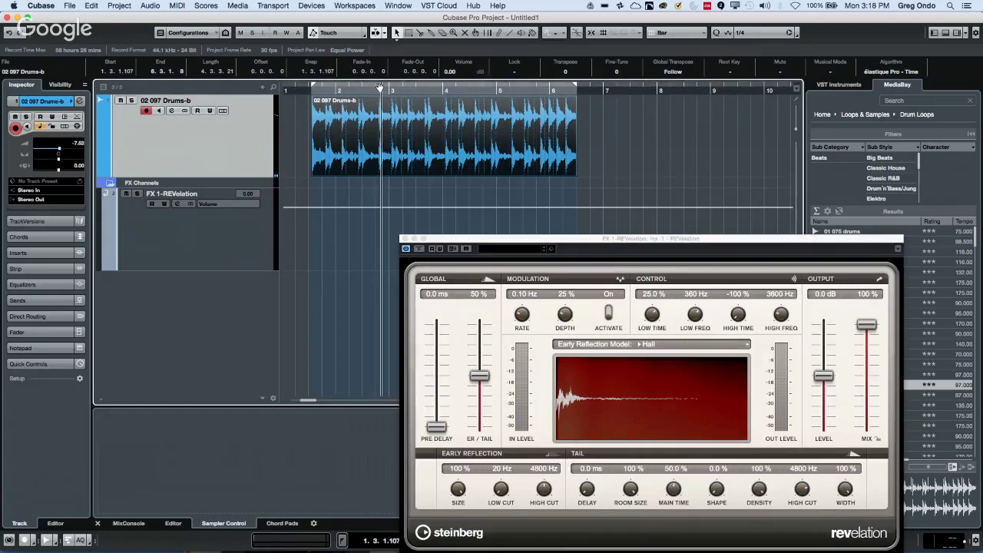
- Turn on cycle playback, place the cursor just before the drum event, and play the loop with the timeline zoomed out
key(/)
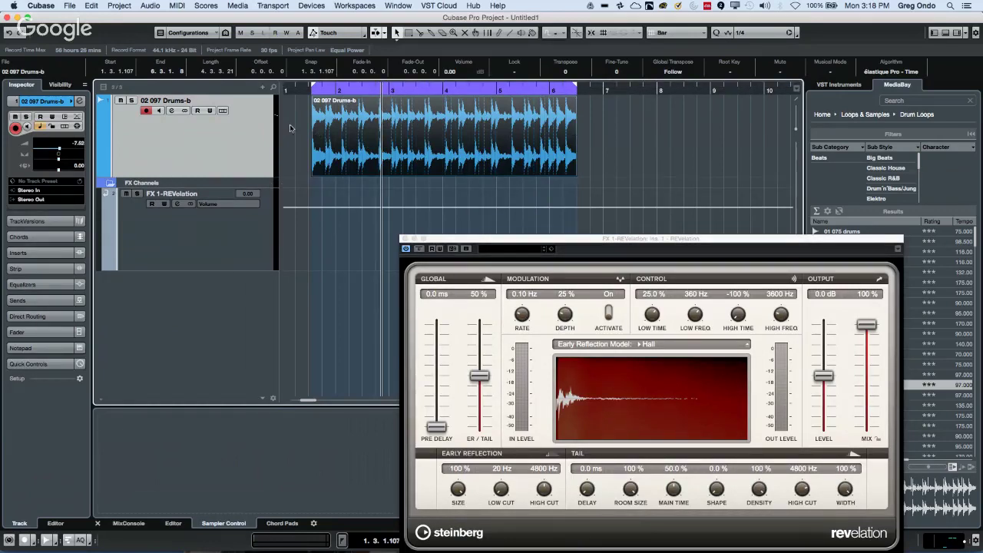
click(308, 88)
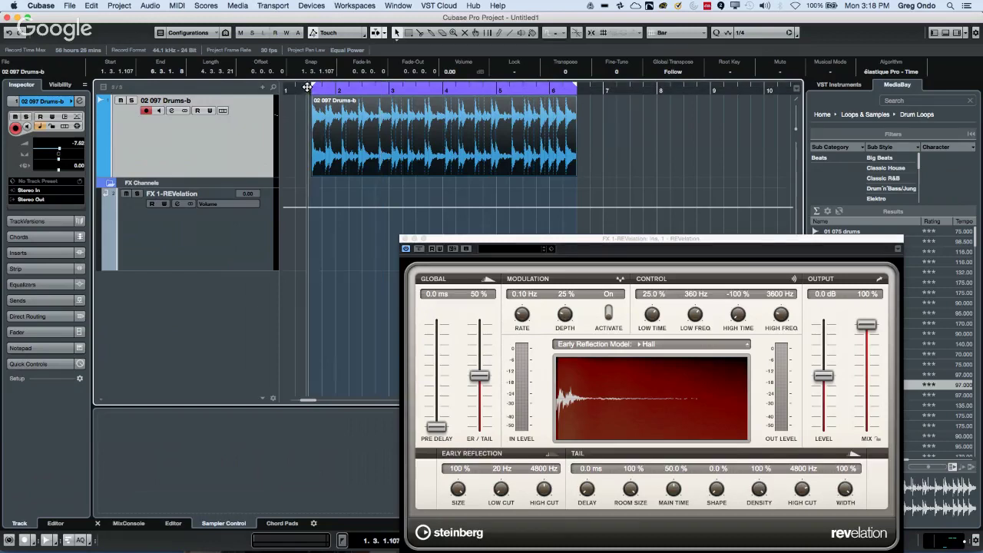
key(g)
key(g)
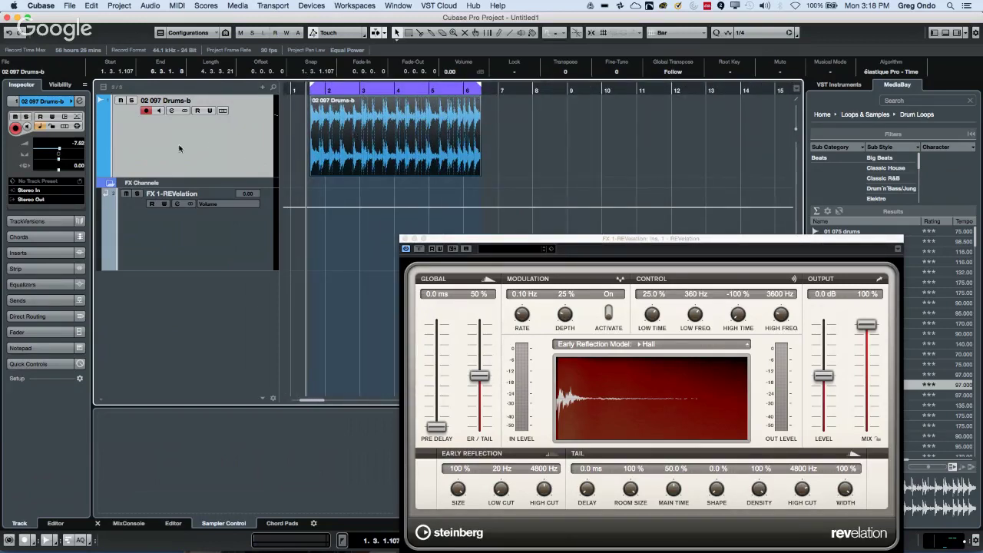
key(space)
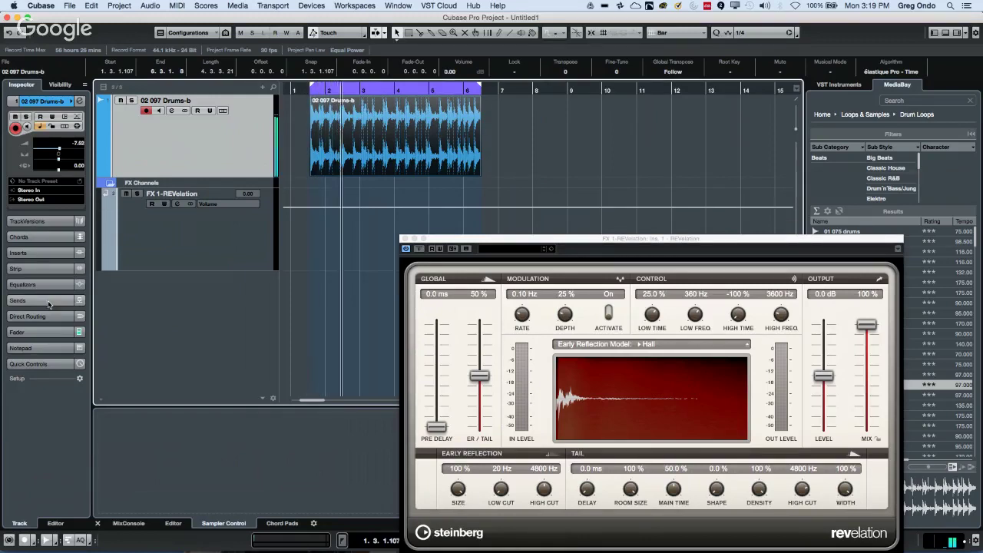
- Add an active send from the 02 097 Drums-b track to FX 1-REVelation and lower its level to -15.7
click(46, 301)
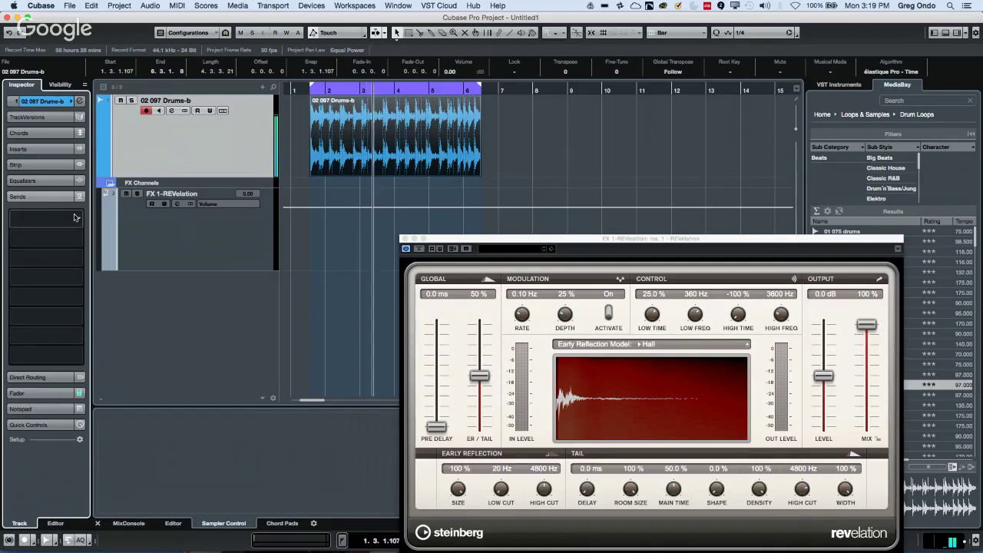
click(78, 220)
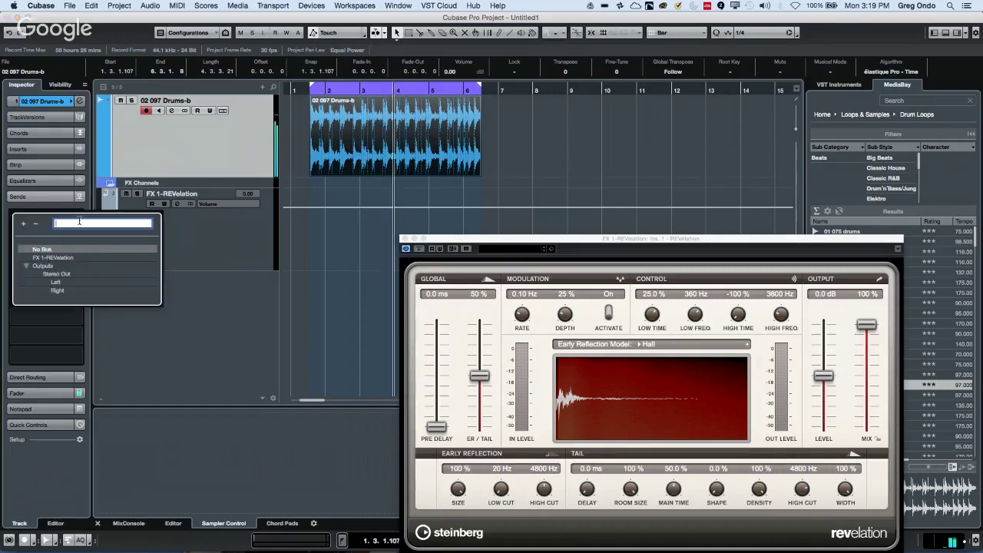
click(67, 258)
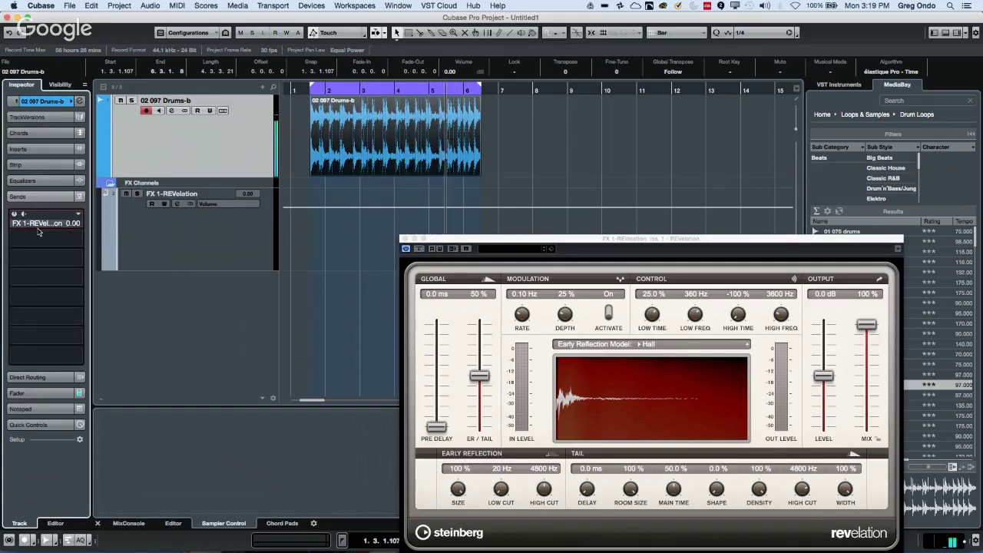
click(27, 223)
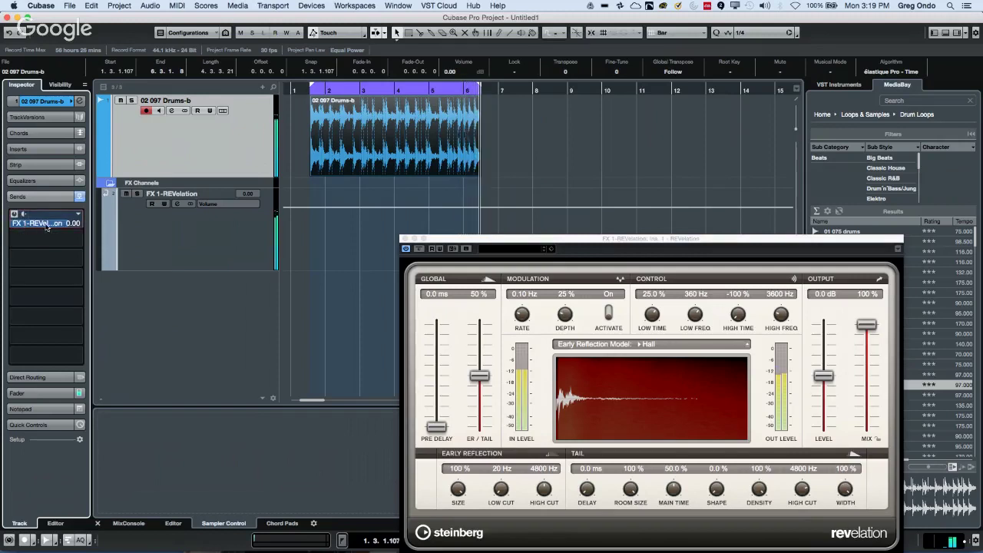
drag(57, 225, 27, 231)
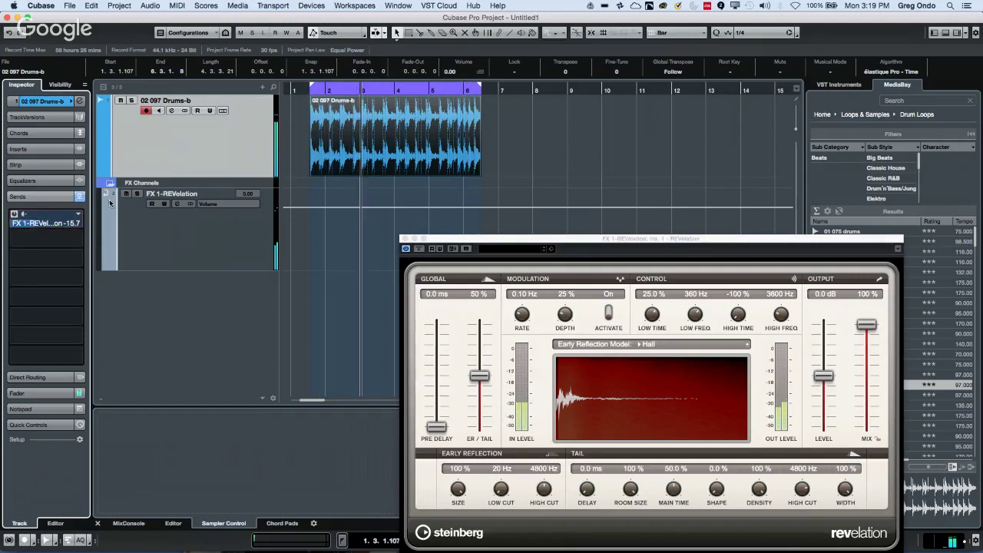
- Add one stereo group channel track routed to Stereo Out and created inside a folder
right_click(187, 145)
mouse_move(243, 147)
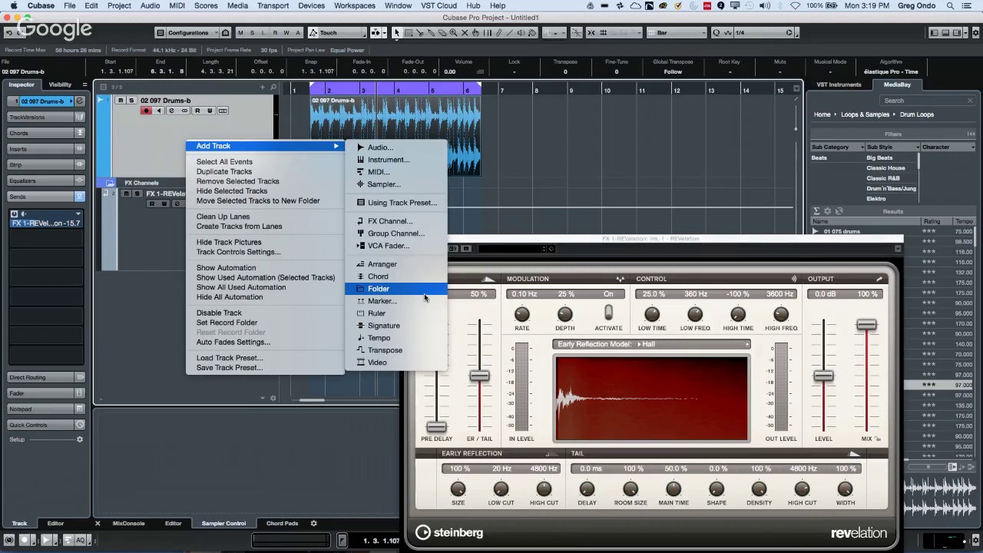
click(423, 234)
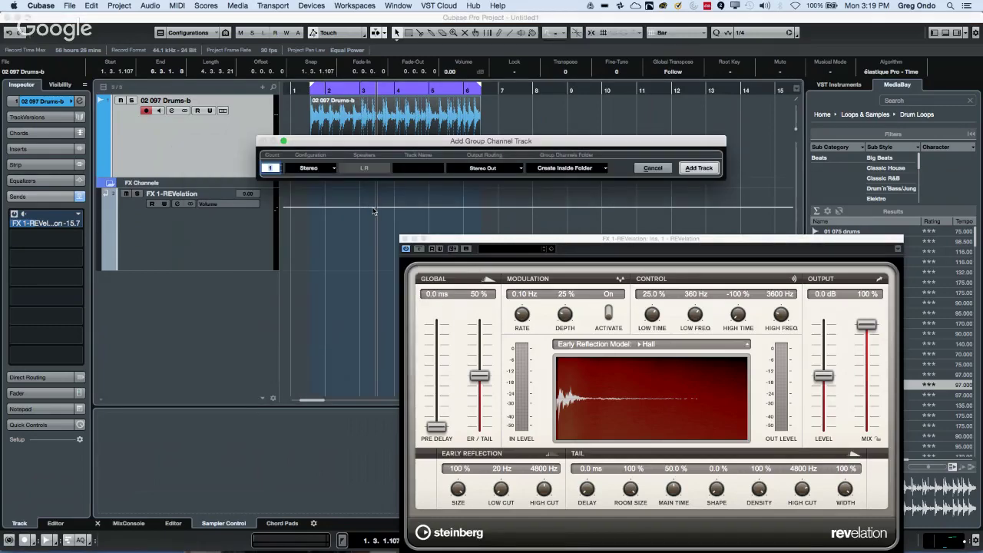
click(699, 168)
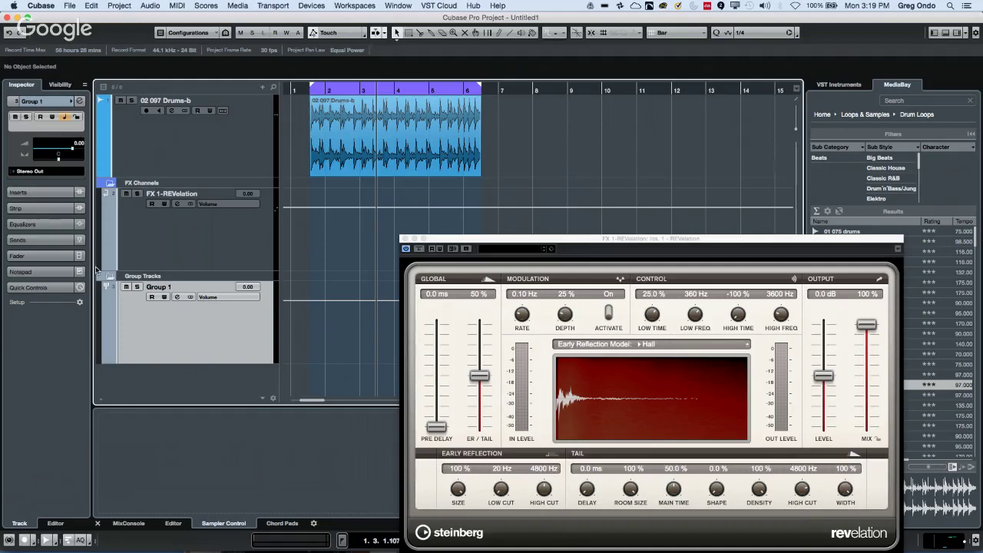
- Route the output of the 02 097 Drums-b track to Group 1
click(182, 148)
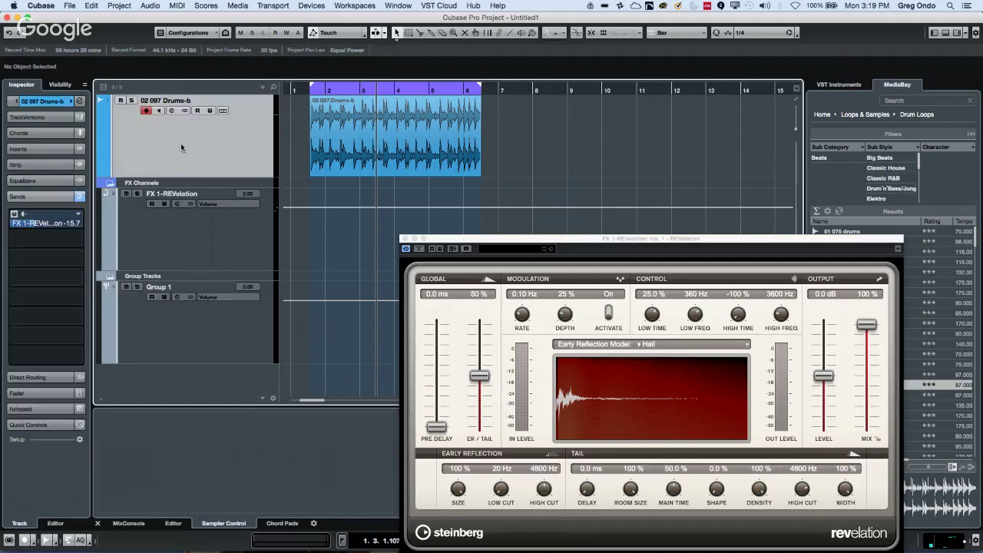
click(37, 112)
click(28, 200)
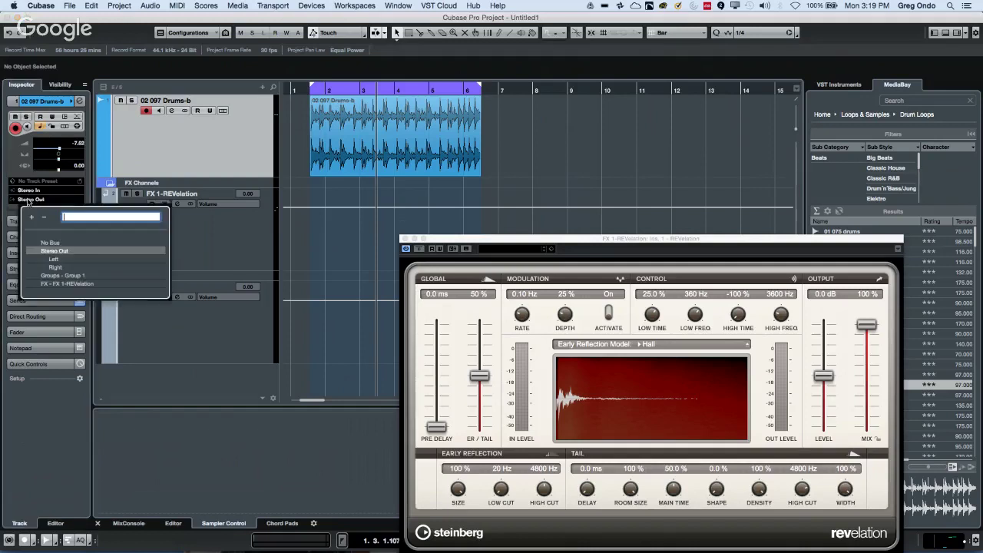
click(73, 277)
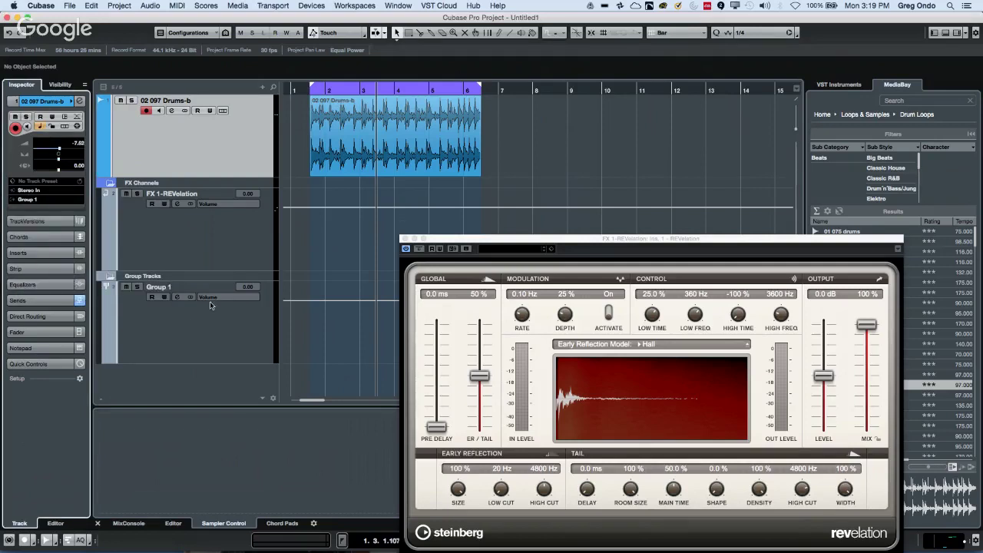
- Boost Group 1's equalizer by 9.2 dB at 74.4 Hz and about 8 dB near 5 kHz, then close its channel settings
click(185, 330)
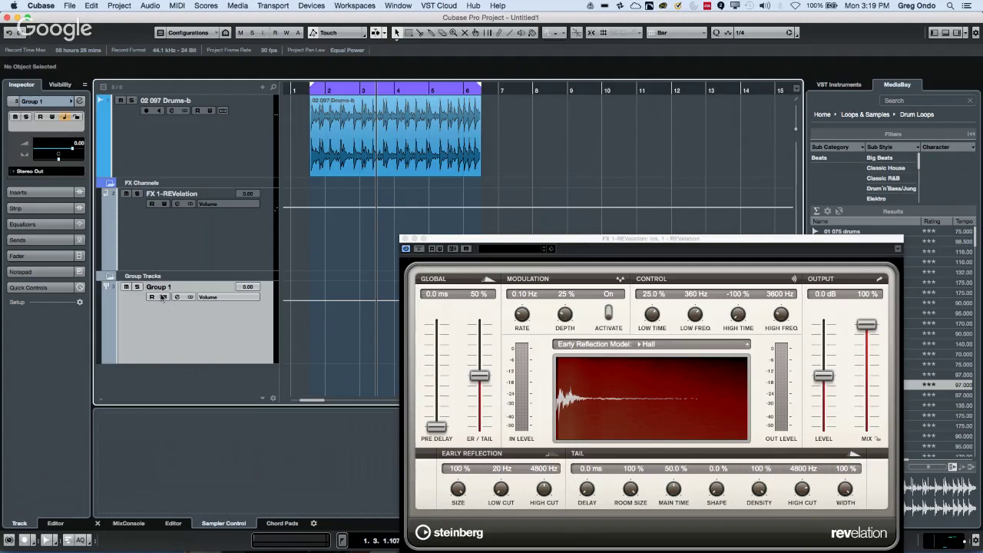
click(177, 297)
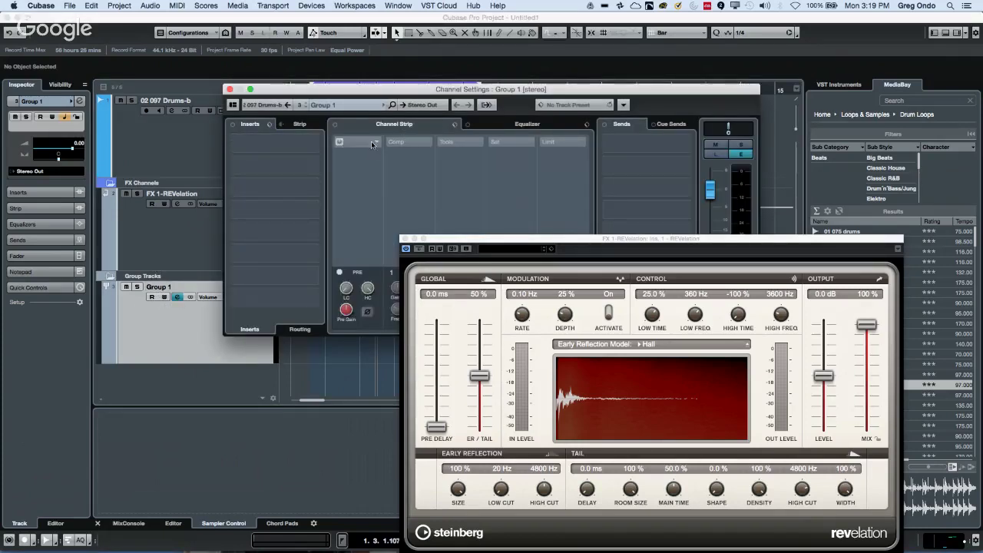
click(516, 123)
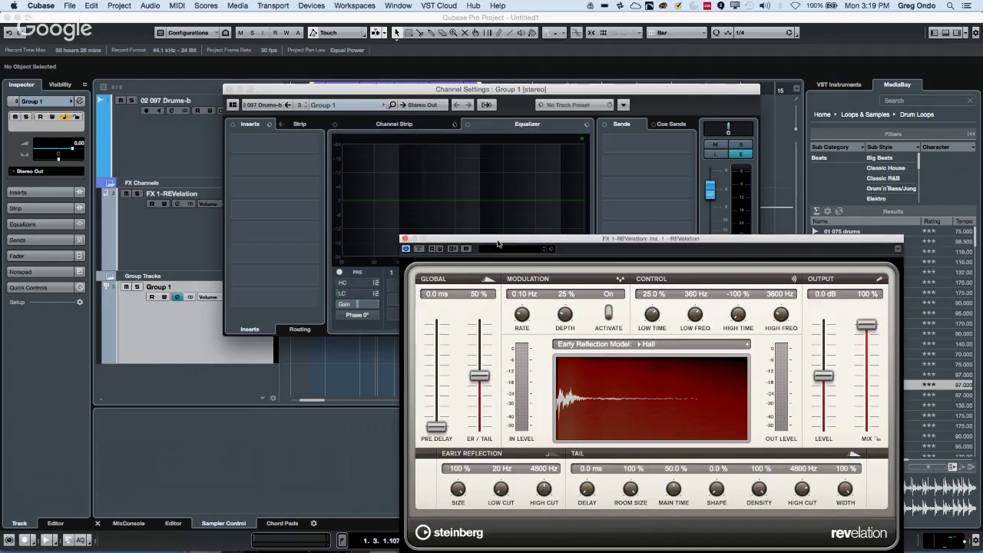
drag(499, 244, 442, 336)
drag(392, 202, 387, 180)
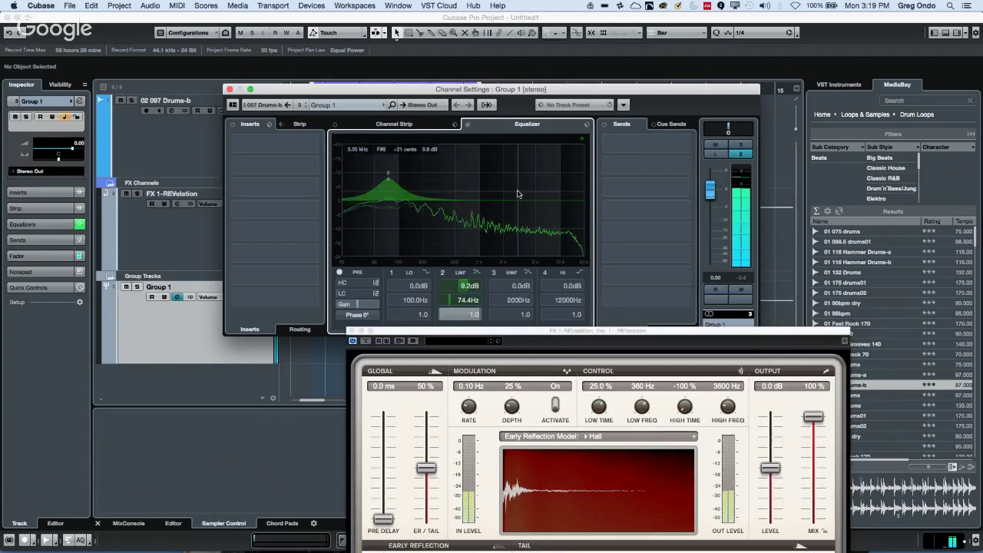
drag(502, 200, 540, 179)
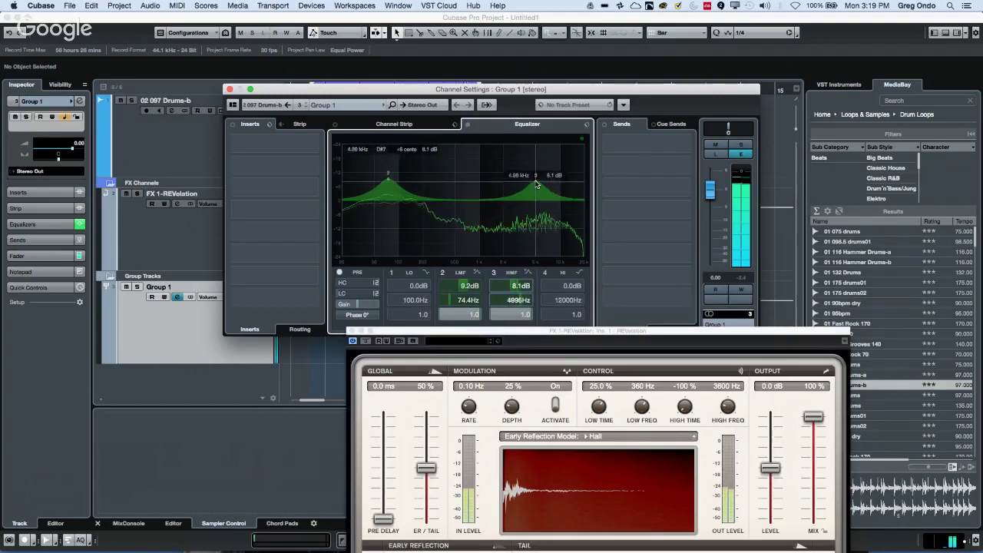
click(229, 89)
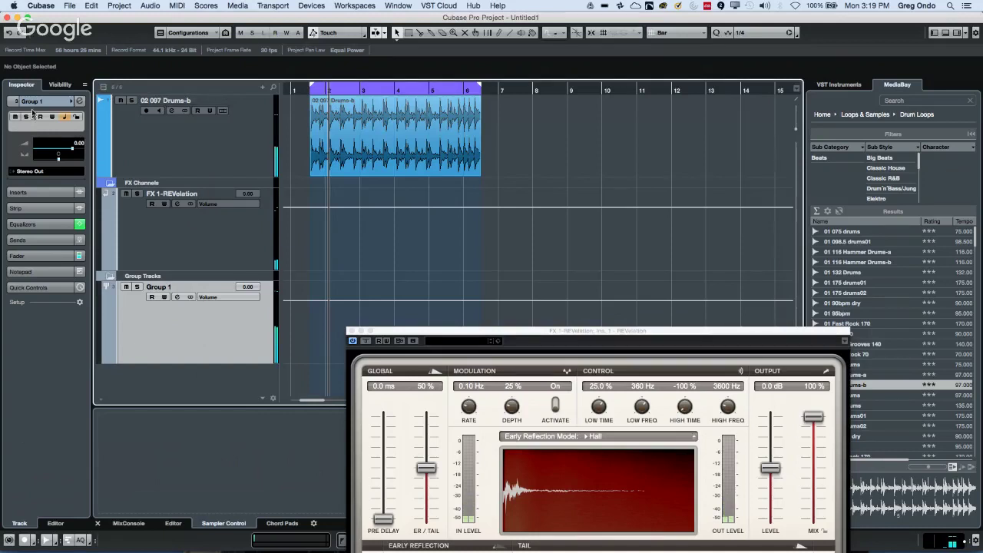
- Select the drum, FX and group tracks together and start exporting the selected tracks with their media files copied
click(194, 149)
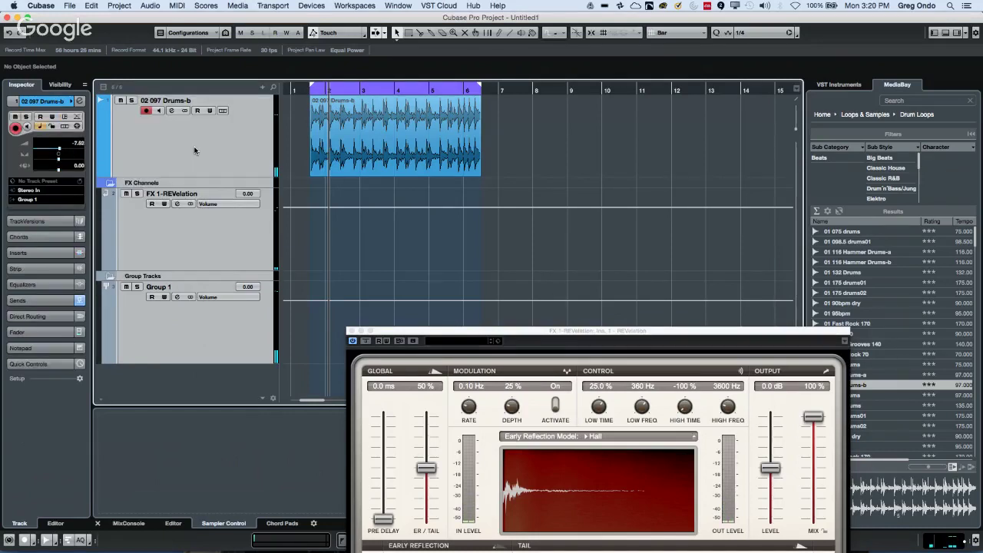
right_click(195, 151)
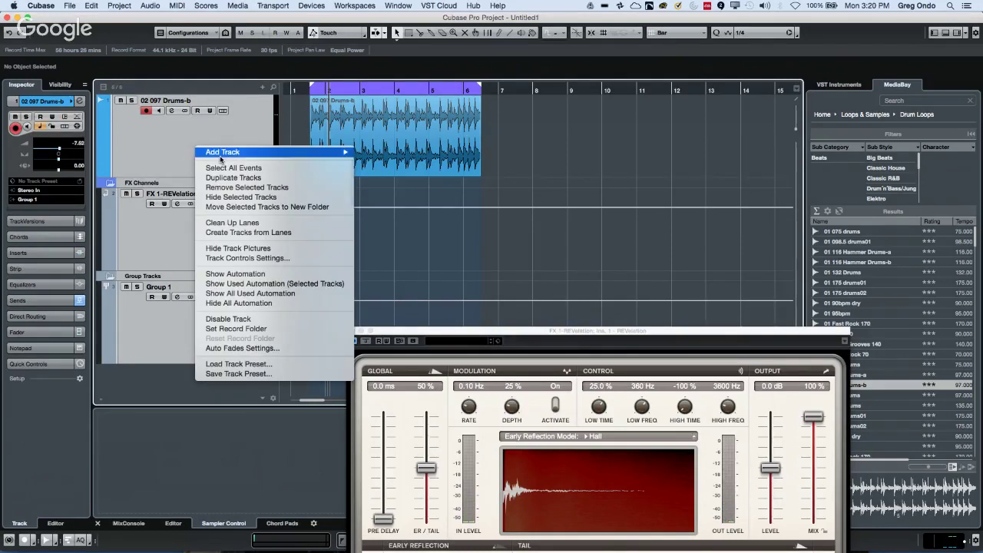
click(71, 6)
click(72, 7)
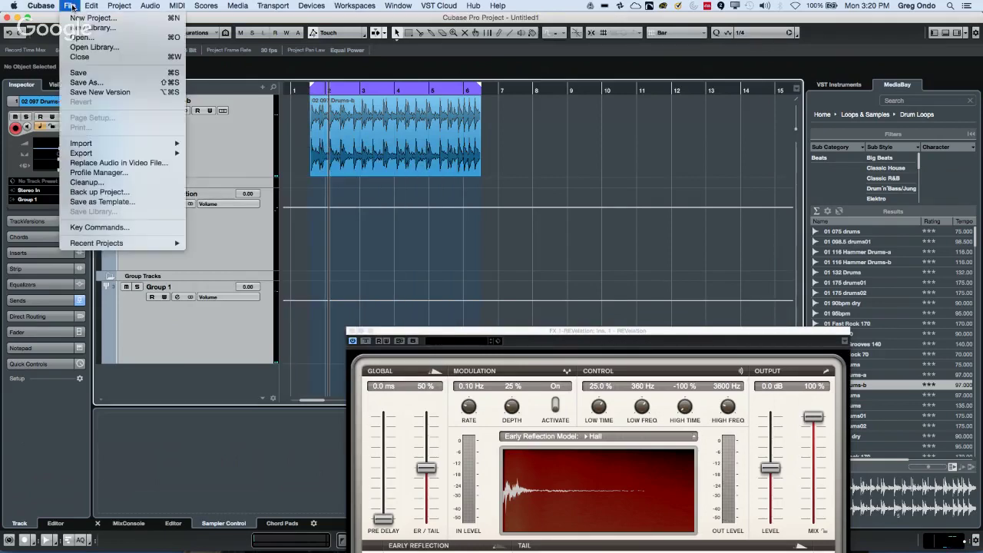
mouse_move(105, 157)
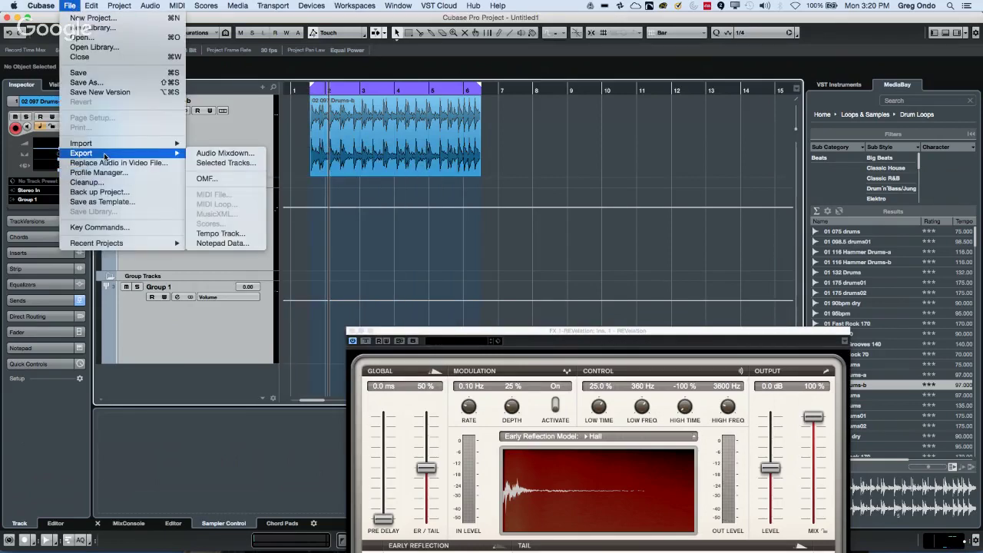
click(230, 163)
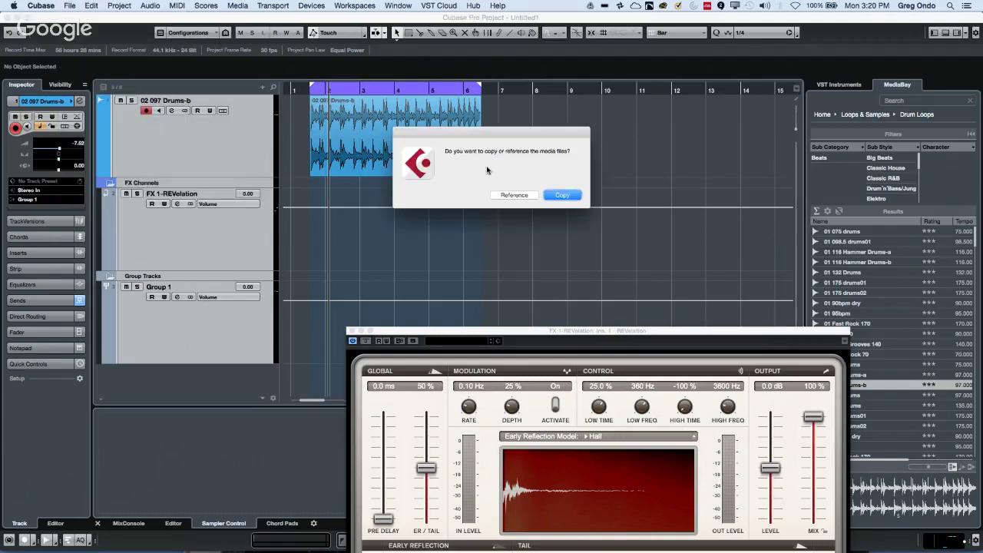
click(572, 196)
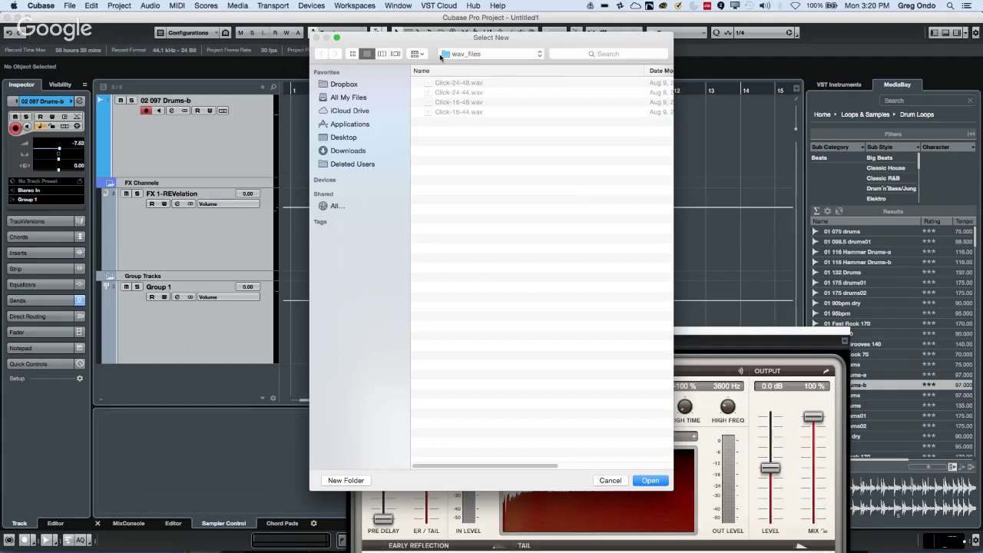
- Try to use the wav_files folder as the destination for the track export
click(507, 57)
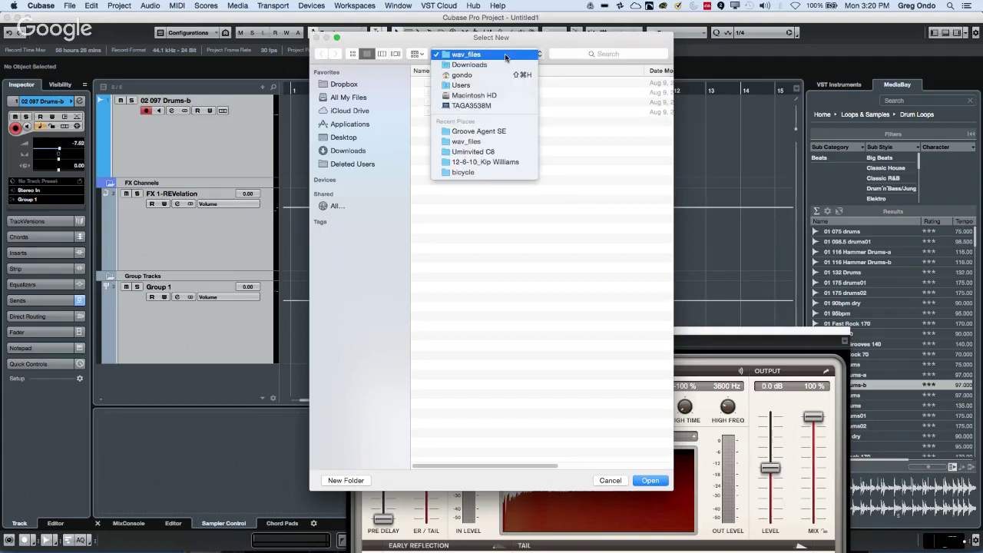
click(650, 481)
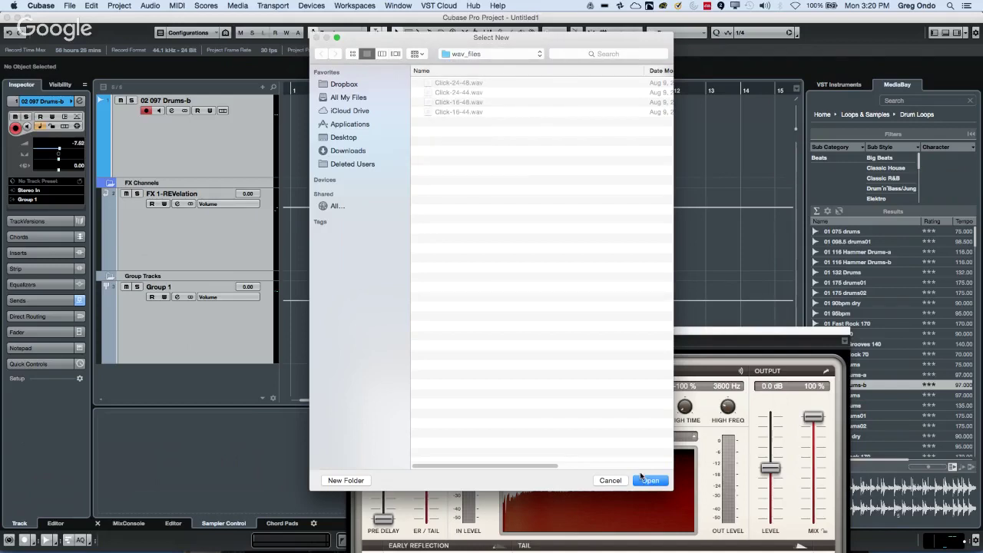
click(644, 479)
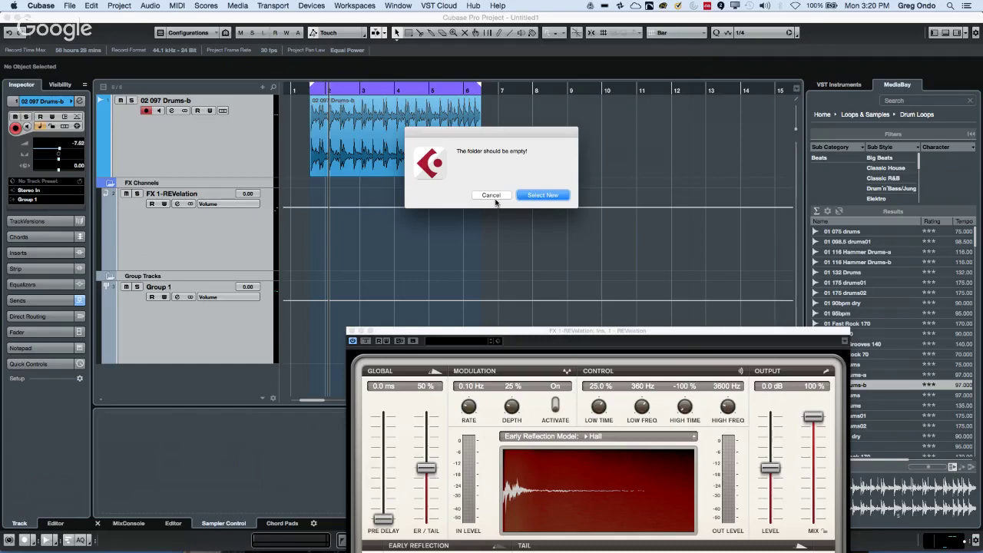
- Select a new export destination by creating a folder named "track archive" on the Desktop
click(542, 196)
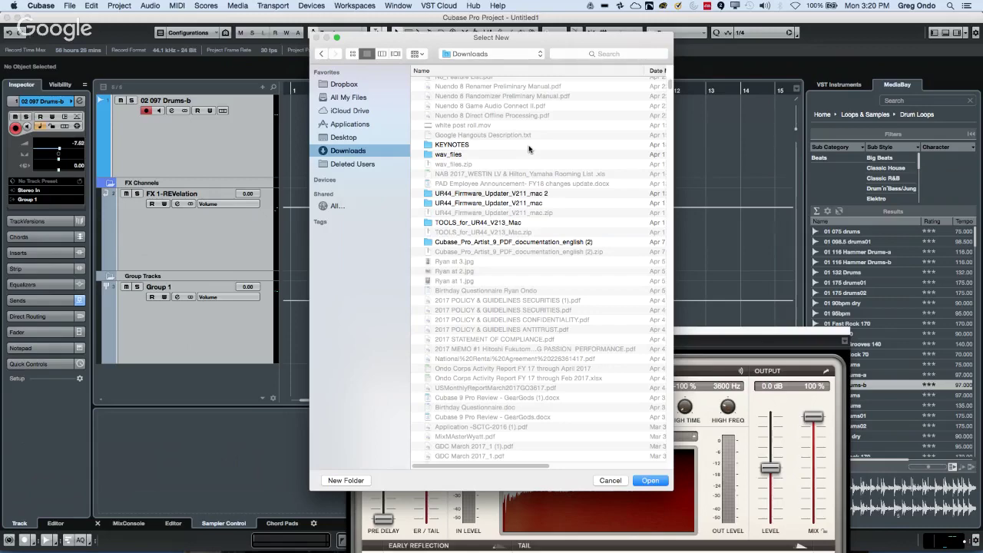
click(469, 55)
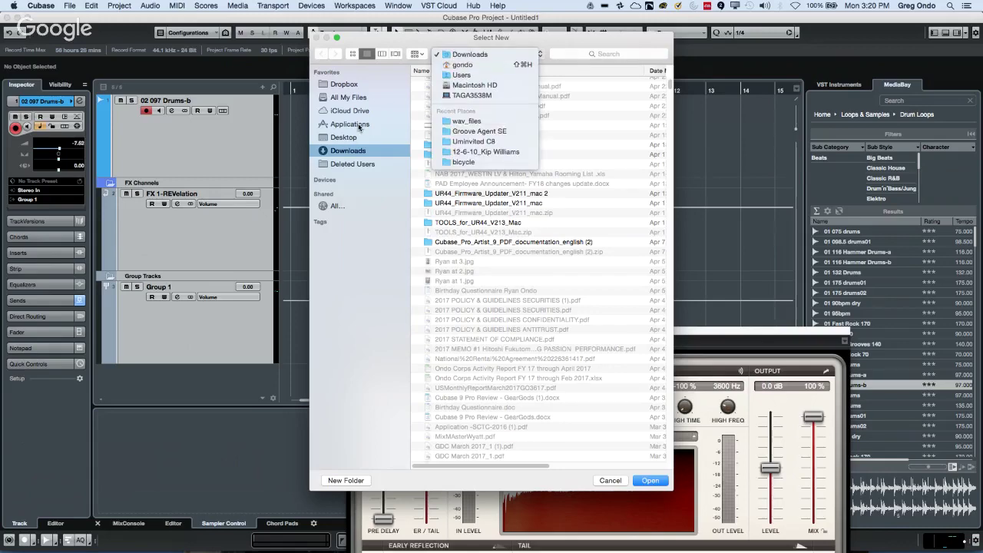
click(347, 139)
click(347, 138)
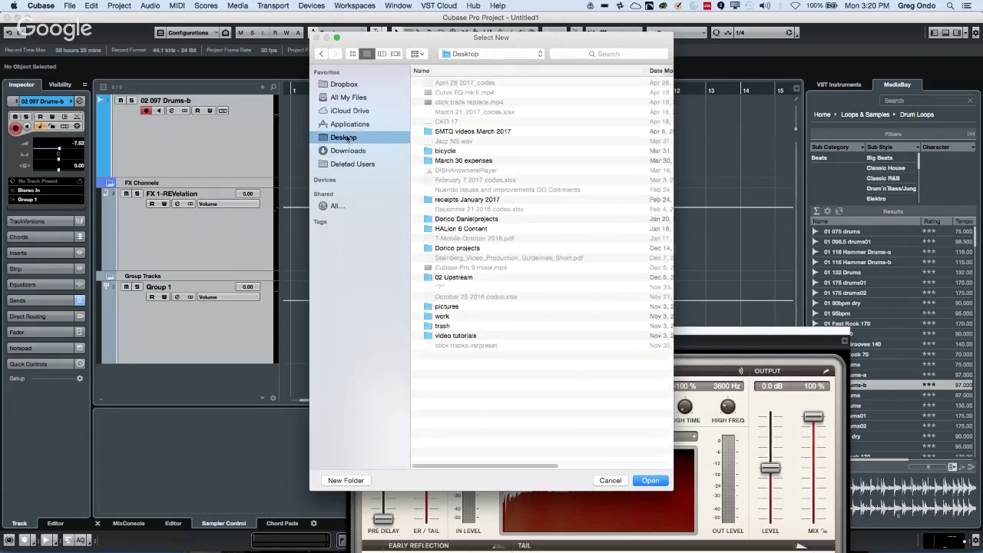
click(358, 480)
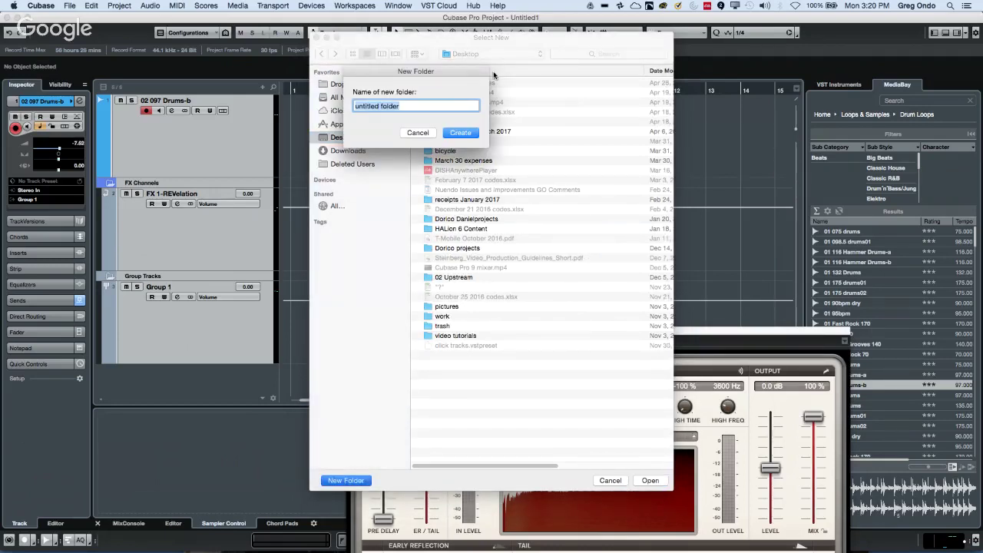
text(tra)
text(k archive)
key(Return)
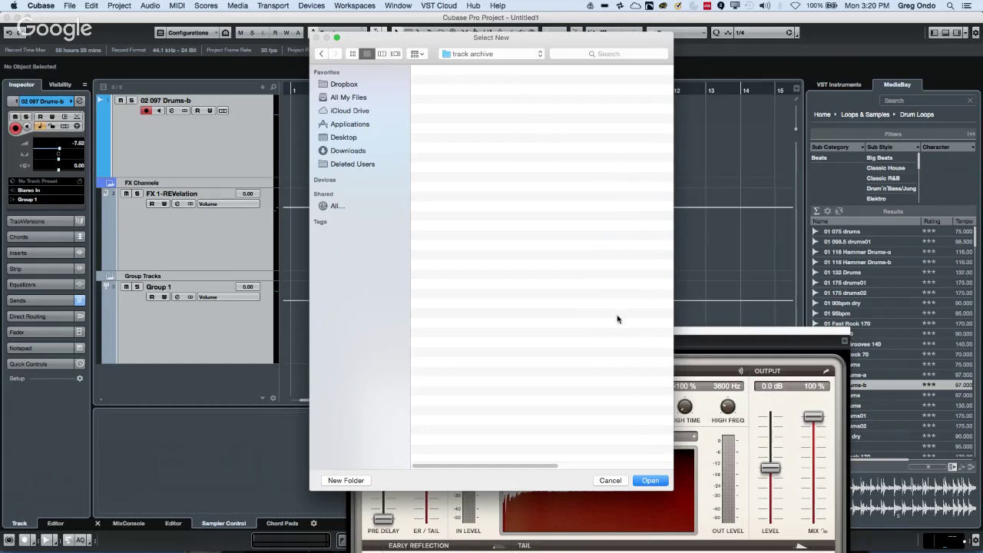
- Export the selected tracks to the "track archive" folder and create a new empty project in the default location
click(652, 481)
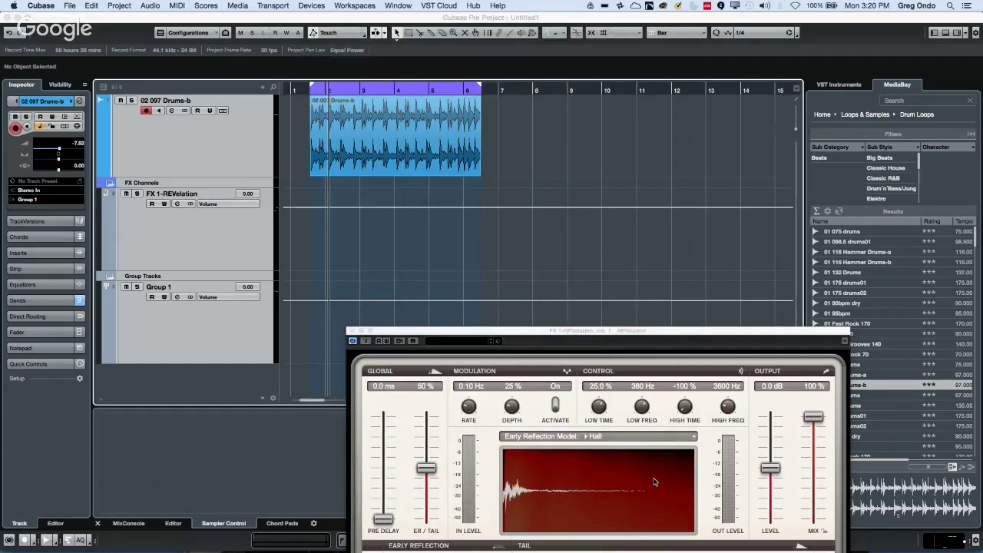
click(70, 5)
click(186, 38)
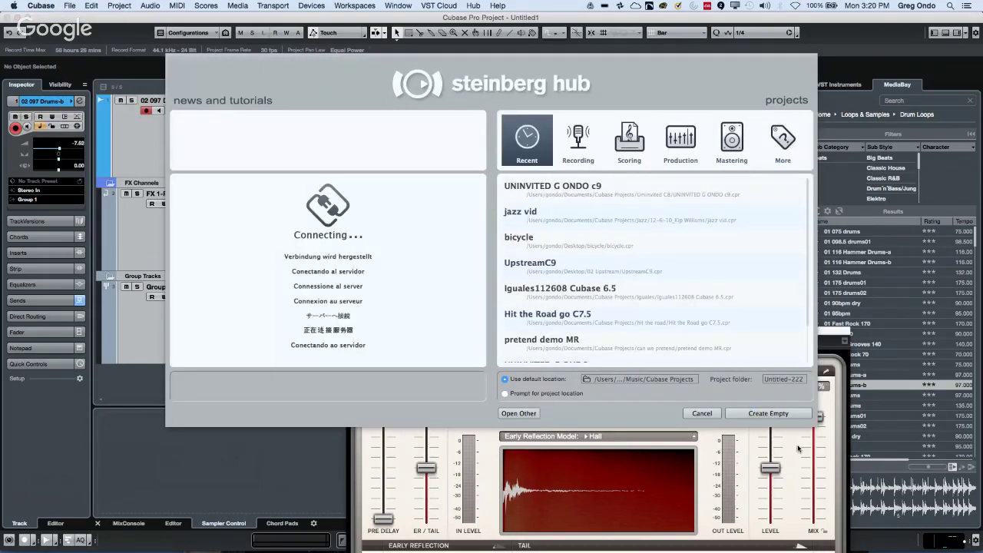
click(779, 415)
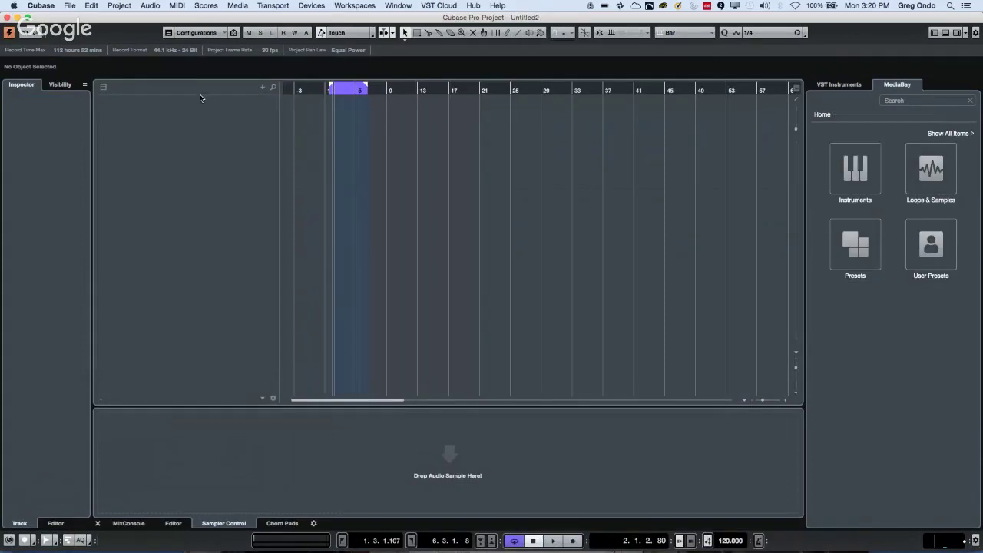
- Import the drum, FX and group tracks from track archive.xml as new tracks and play them back briefly
click(69, 7)
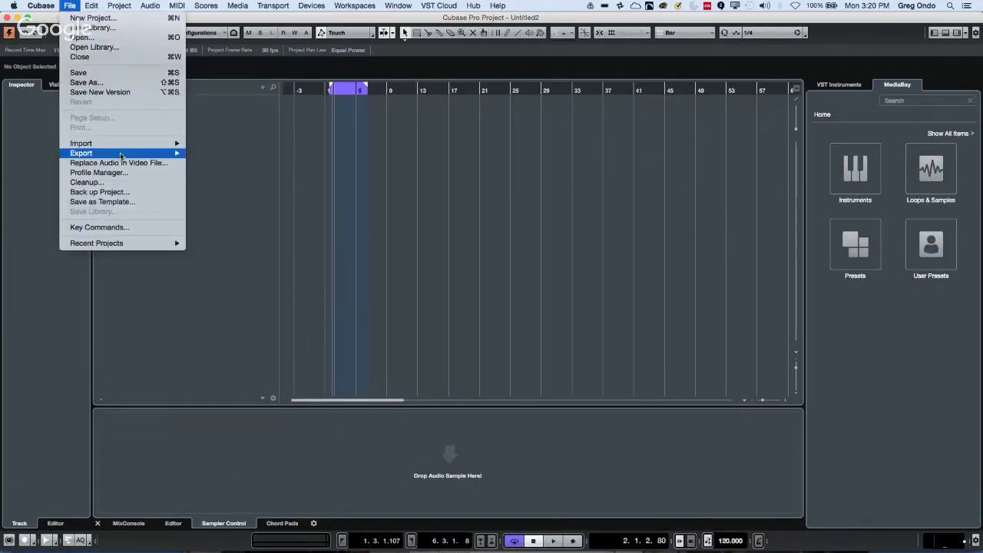
mouse_move(136, 143)
click(267, 154)
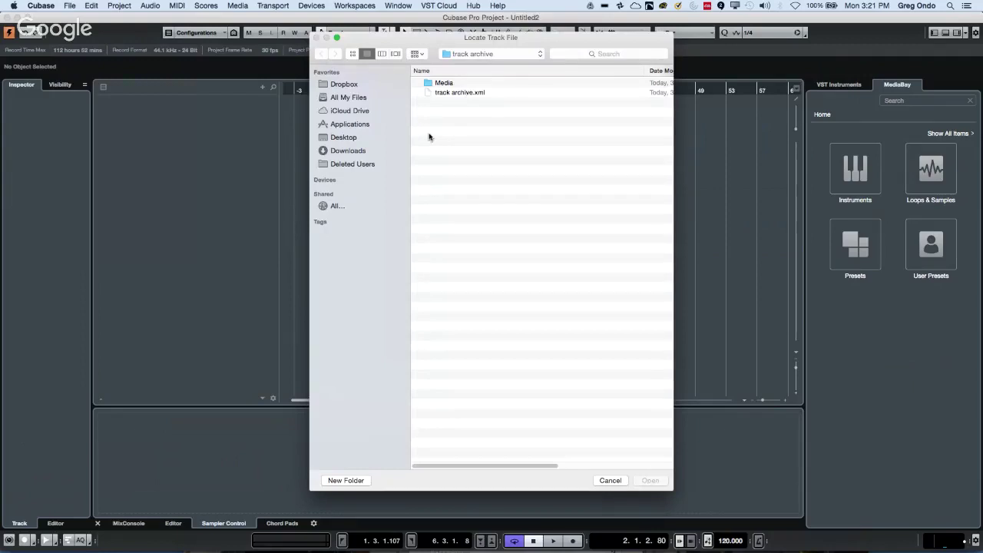
click(474, 94)
double_click(474, 92)
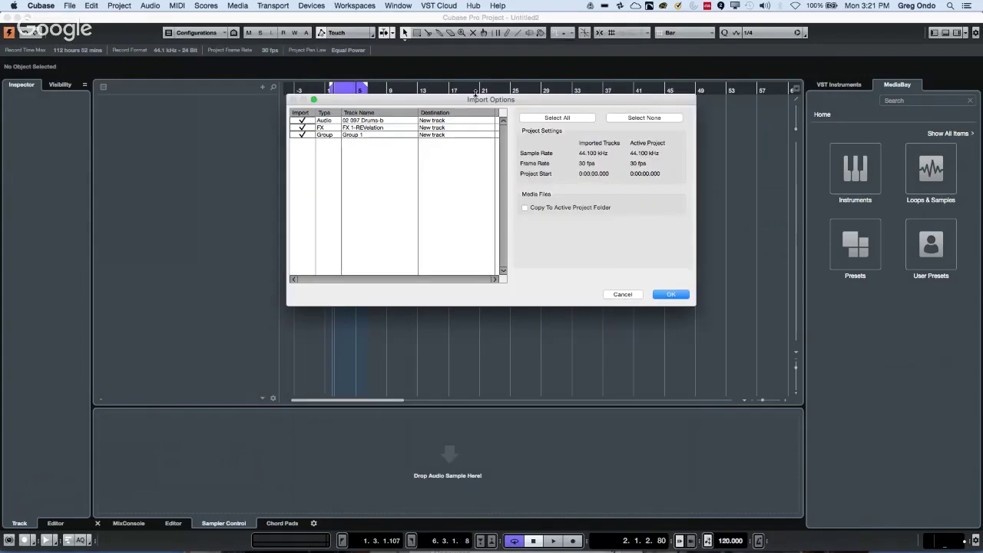
click(671, 294)
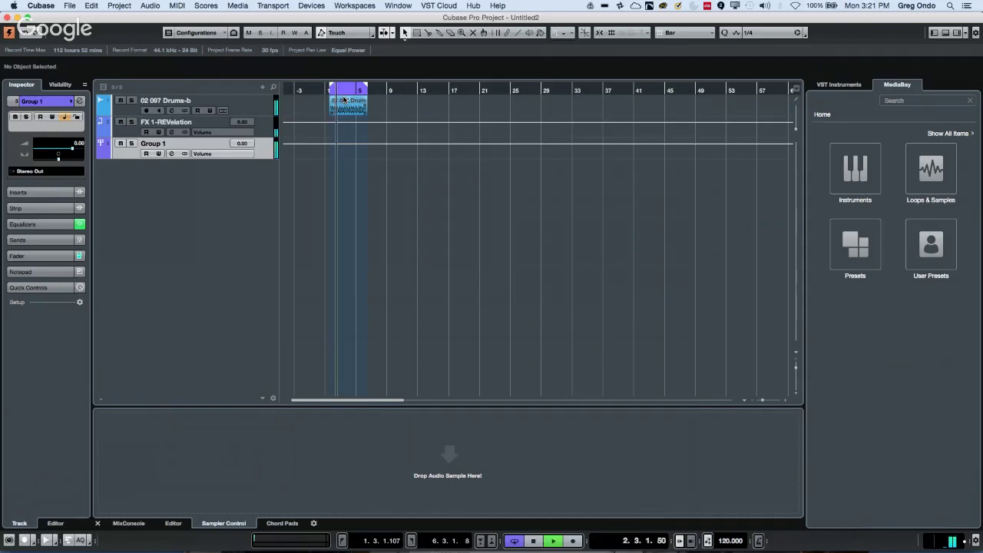
key(space)
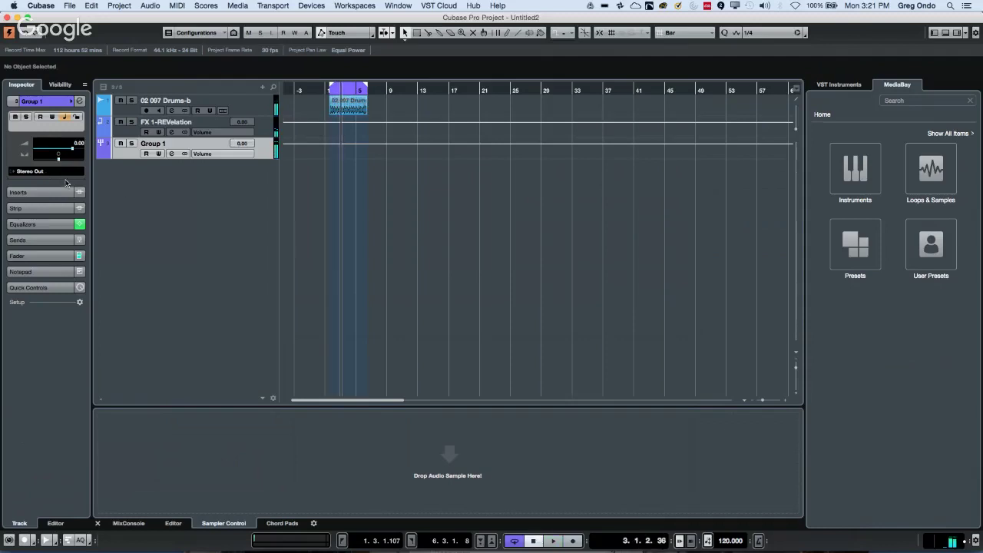
click(135, 132)
click(129, 153)
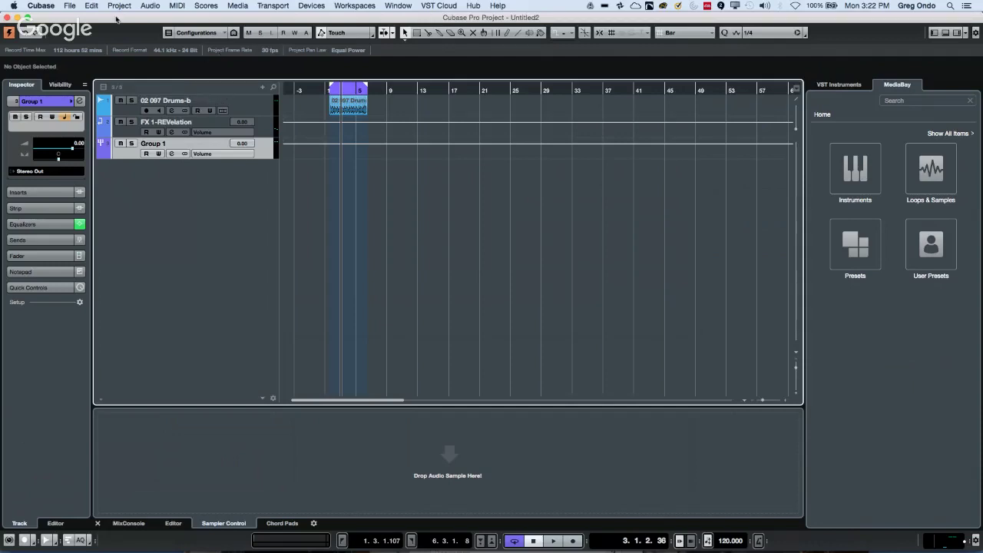
- Open the program preferences and view the Event Display settings
click(69, 7)
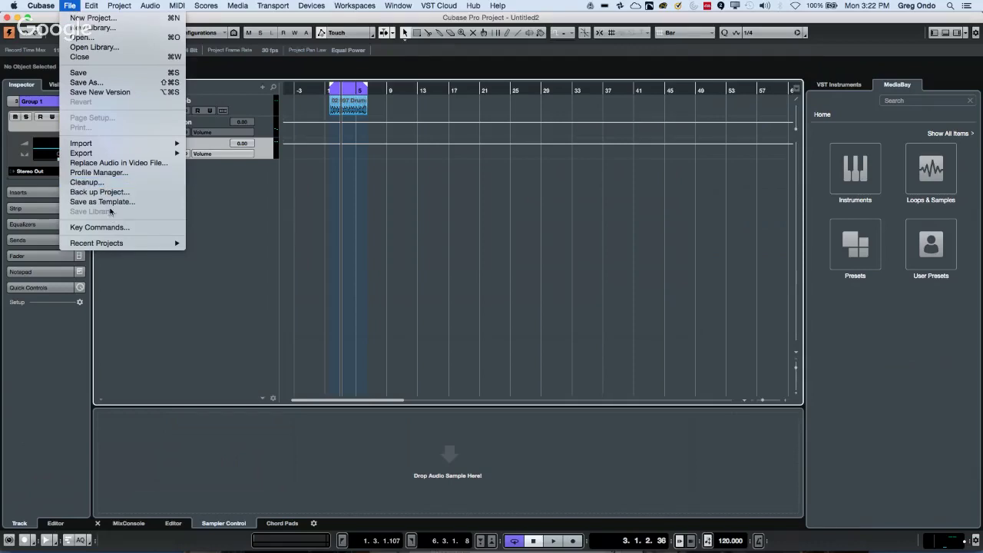
mouse_move(96, 152)
mouse_move(49, 7)
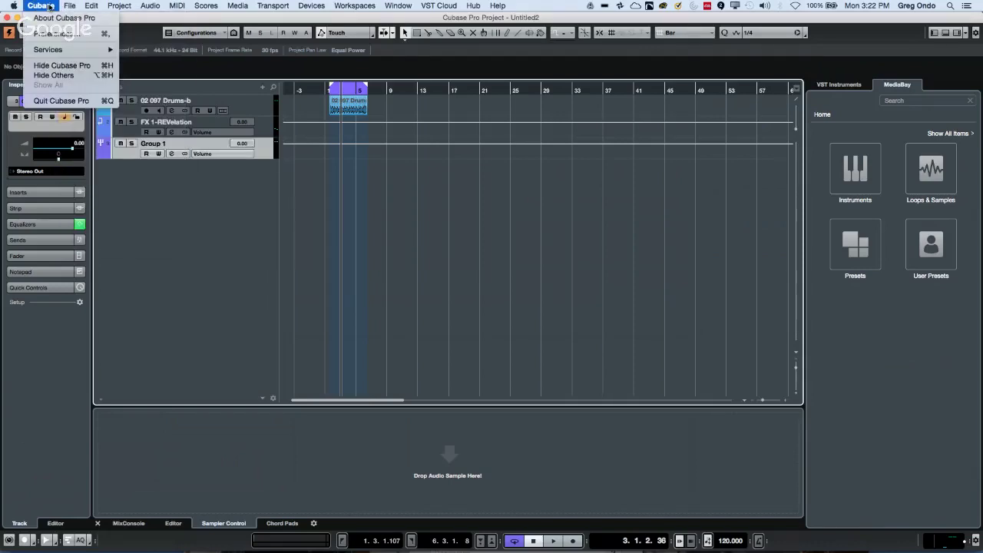
click(67, 34)
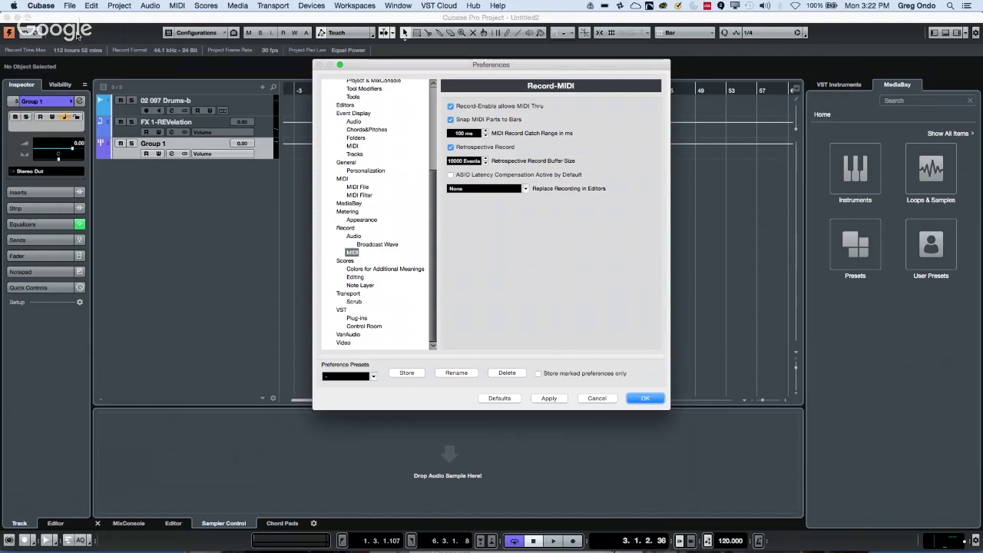
scroll(377, 215, up, 2)
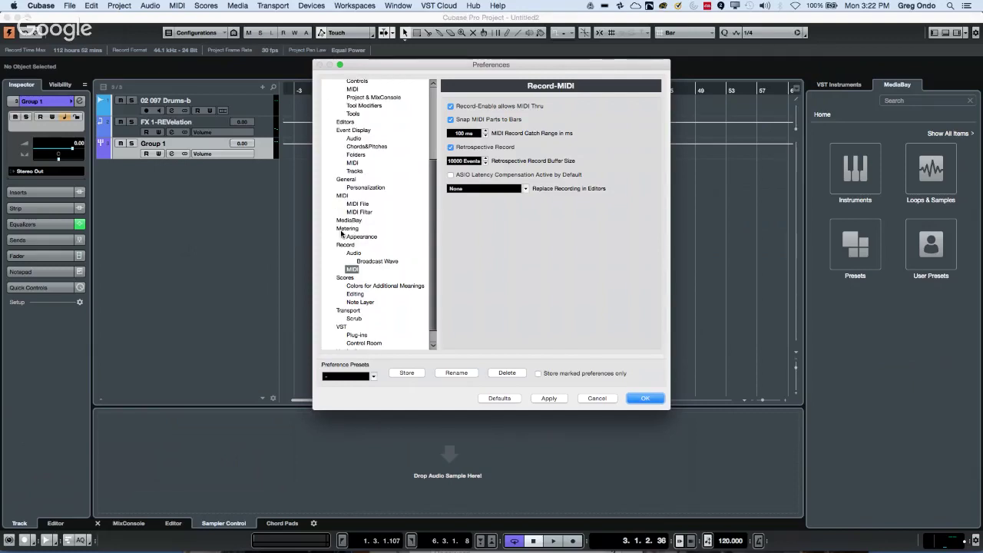
click(347, 132)
scroll(347, 157, up, 3)
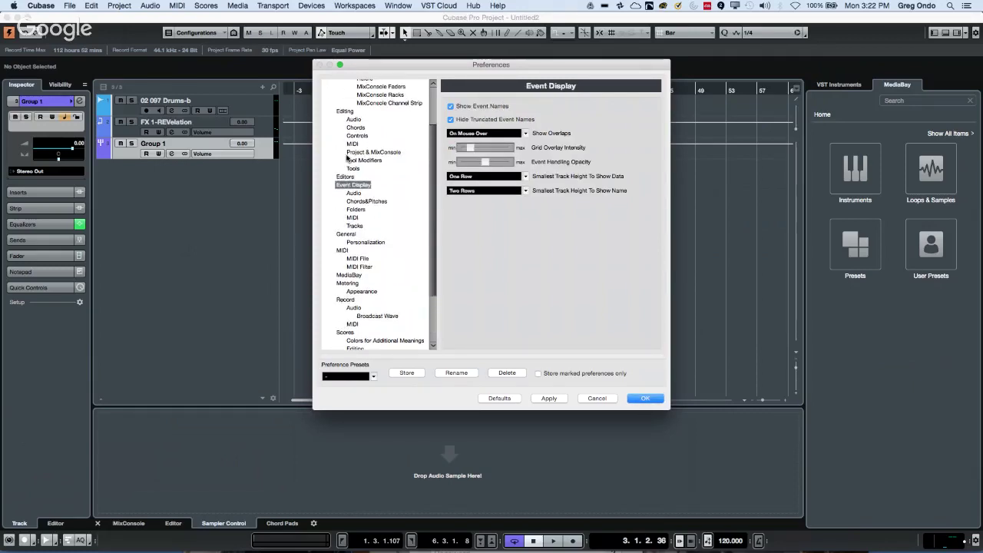
scroll(350, 163, up, 4)
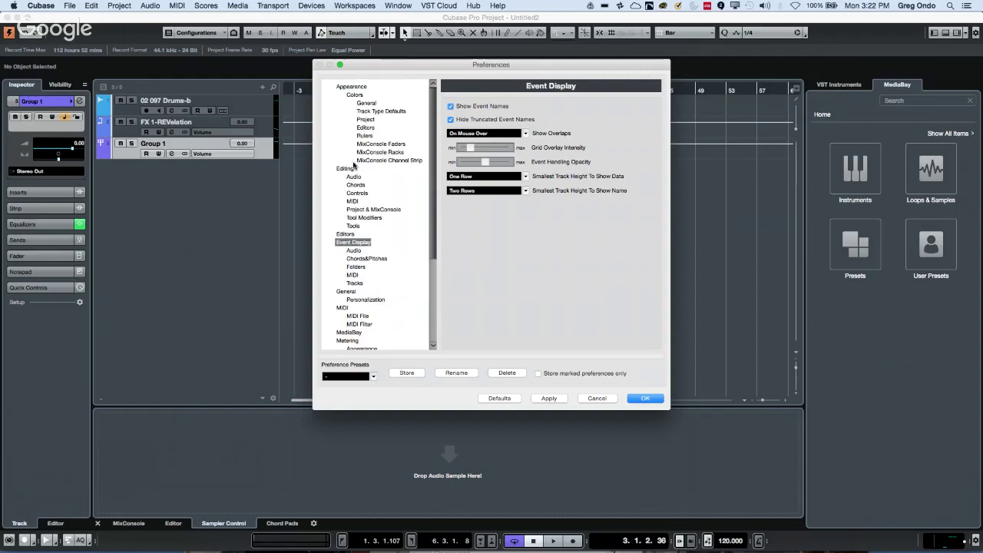
- Examine the color preferences from General and Track Type Defaults through MixConsole Racks and MixConsole Channel Strip
click(365, 106)
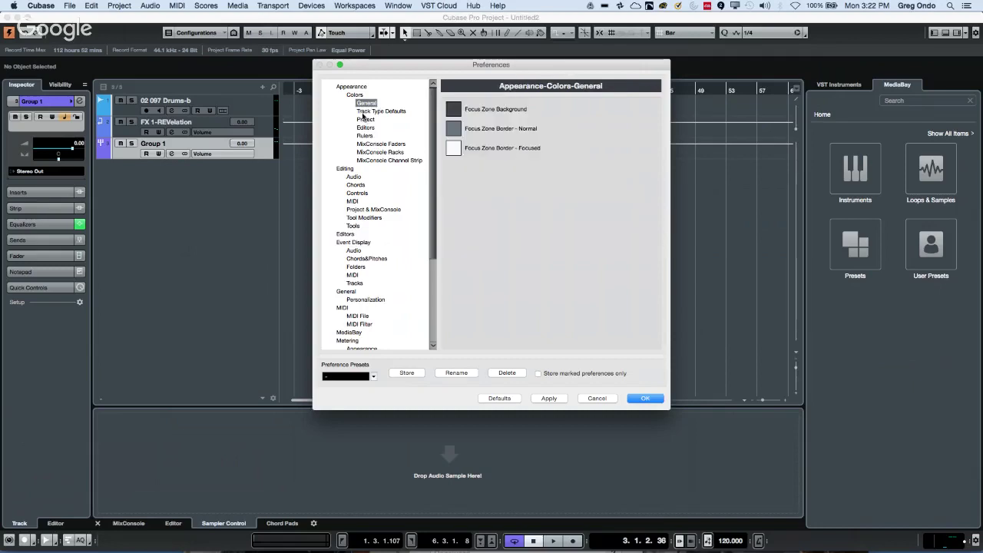
click(368, 113)
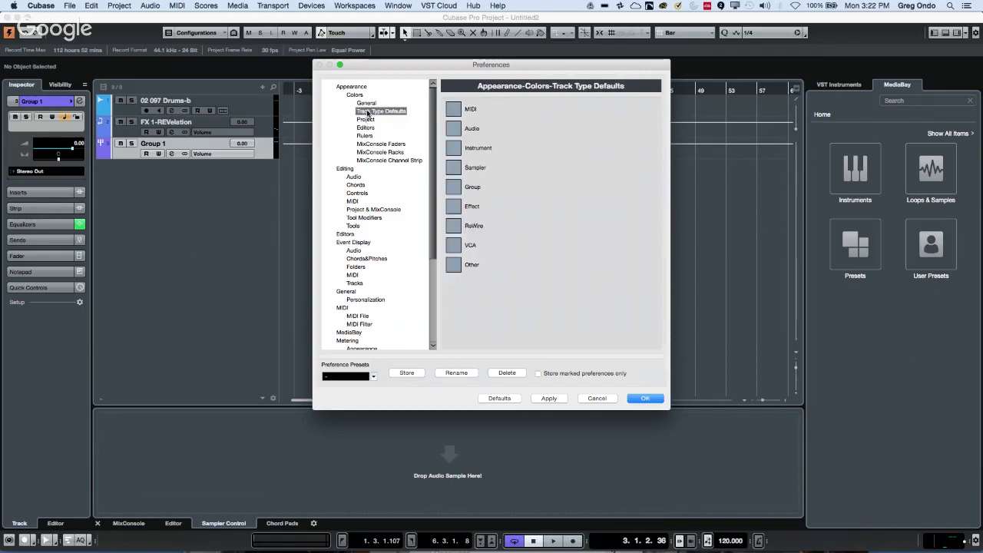
key(Down)
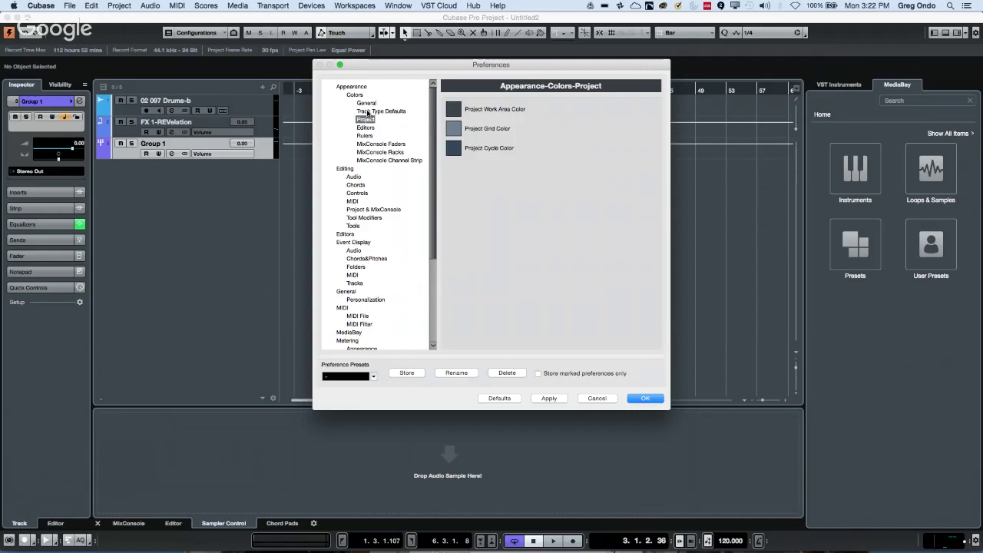
key(Down)
key(Down)
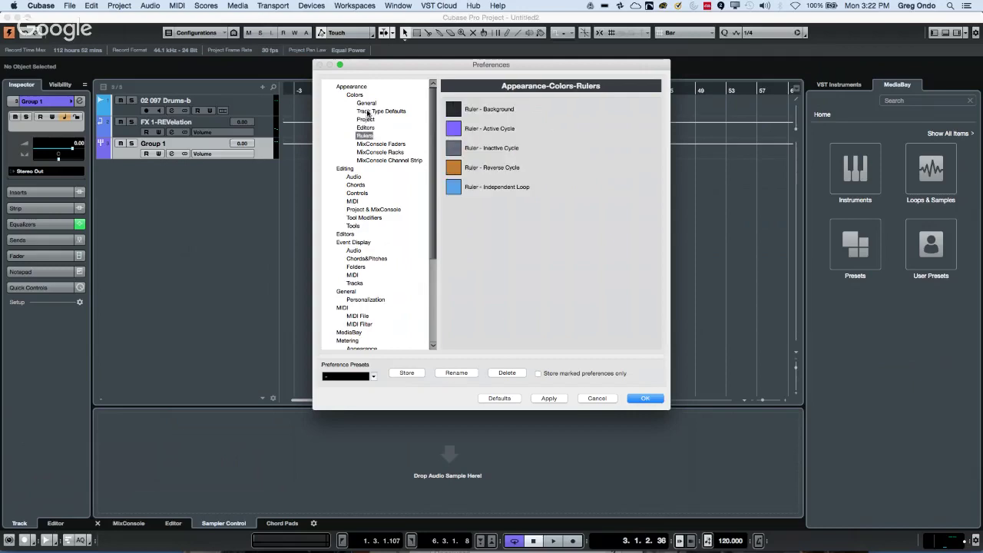
key(Down)
key(Down)
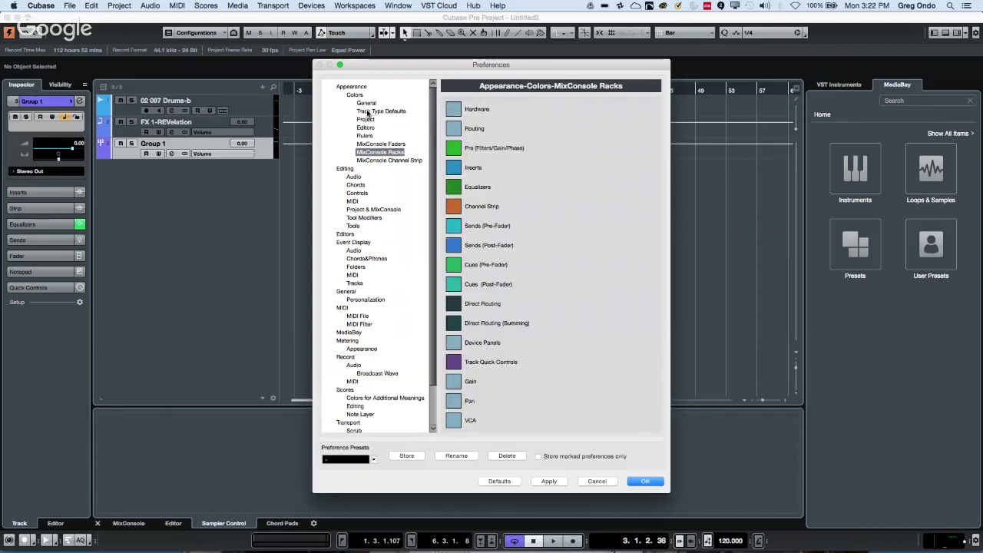
key(Down)
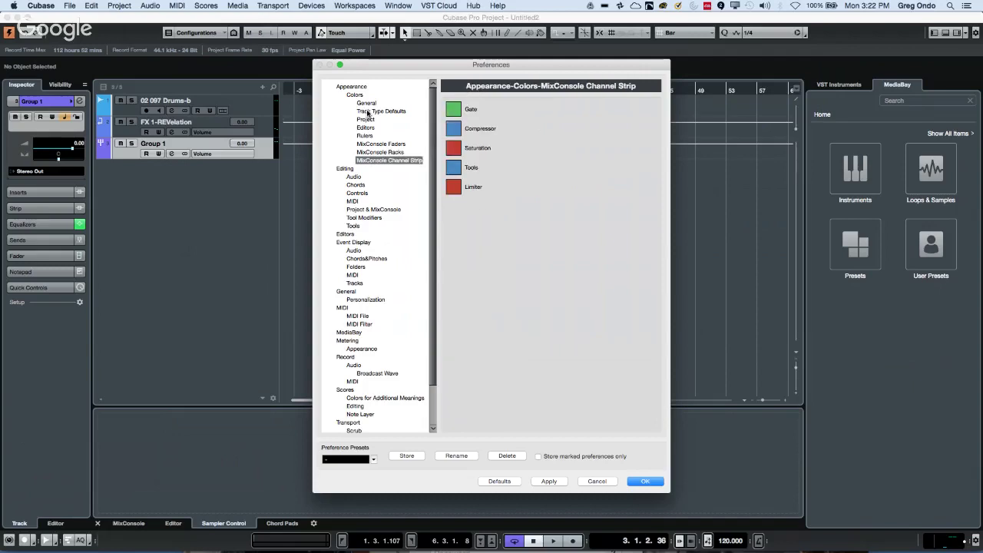
- Look through the Editing, Event Display and General preference pages up to Personalization, and close the preferences
key(Down)
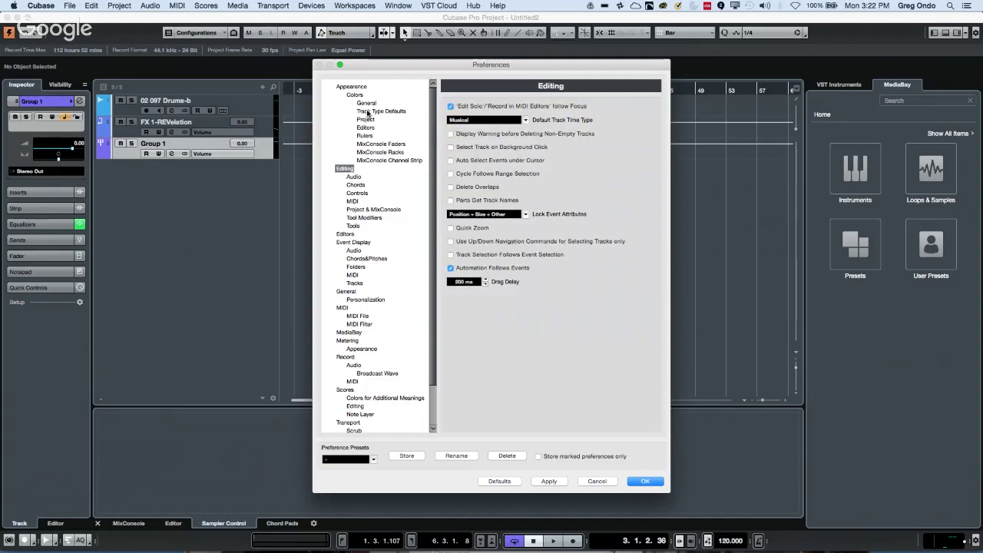
key(Down)
key(Down)
key(Down)
key(Down)
key(Down)
key(Down)
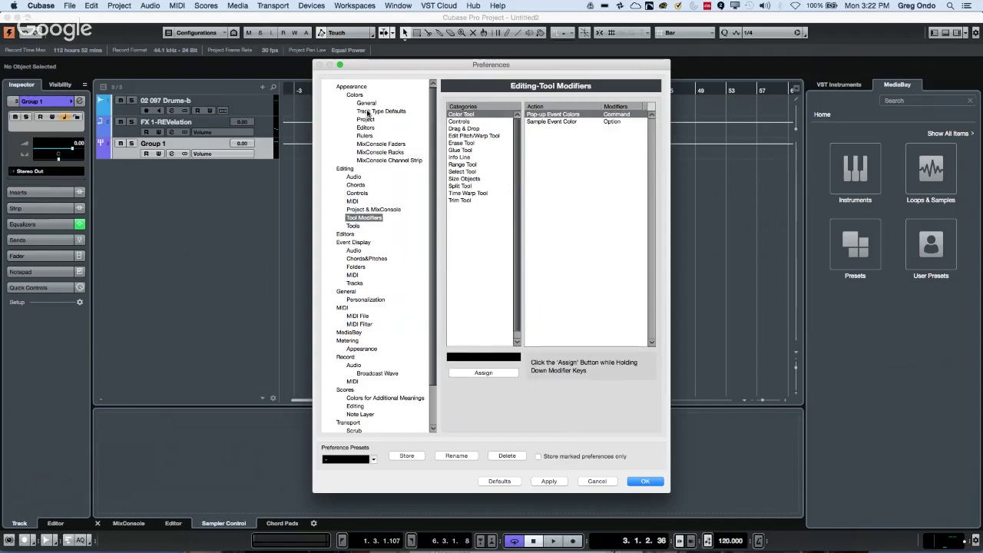
key(Down)
key(Down)
key(Down)
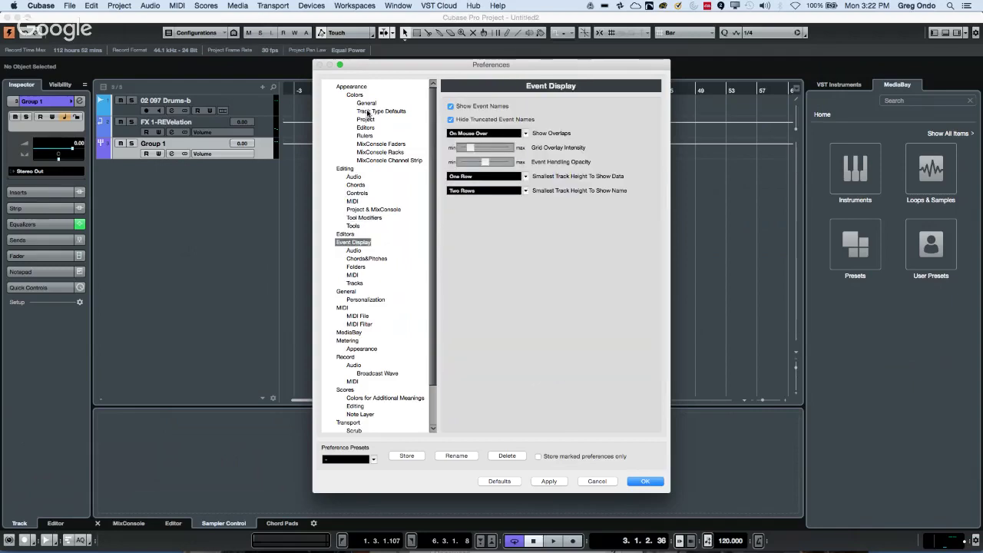
key(Down)
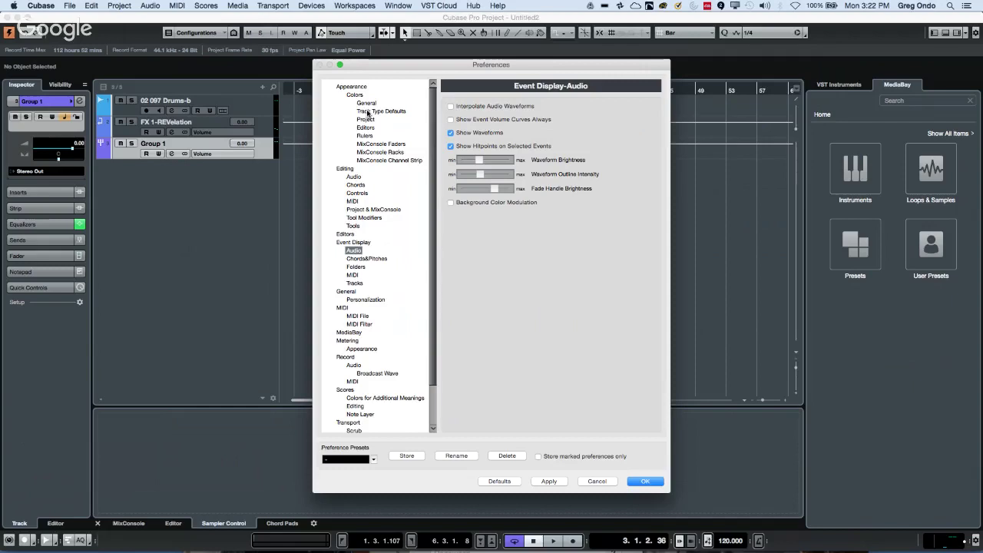
key(Down)
key(Down)
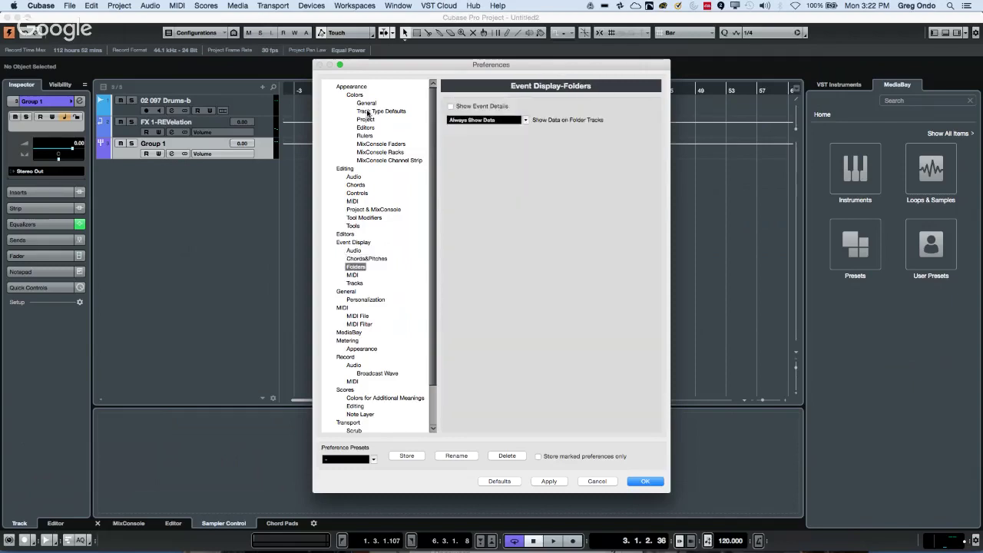
key(Down)
key(Down)
key(Down)
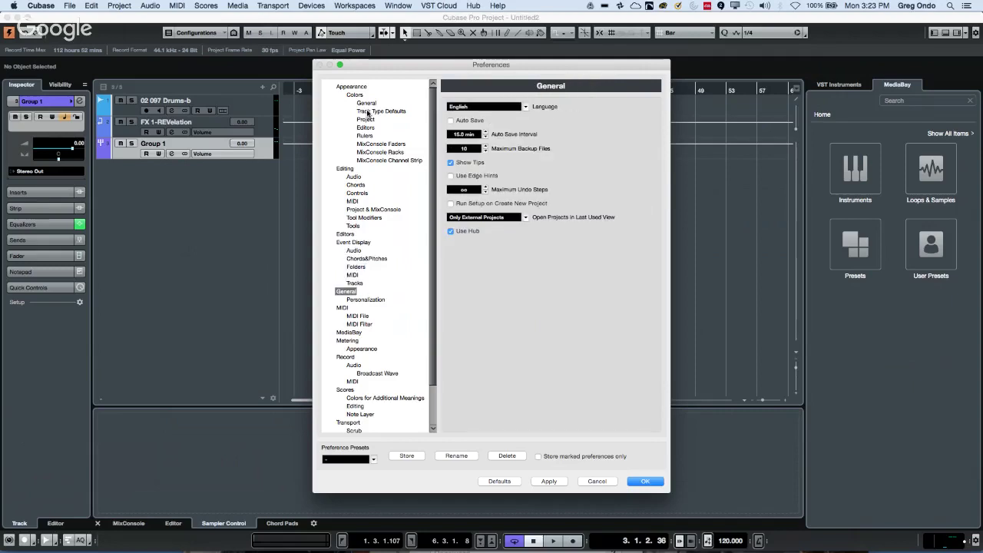
key(Down)
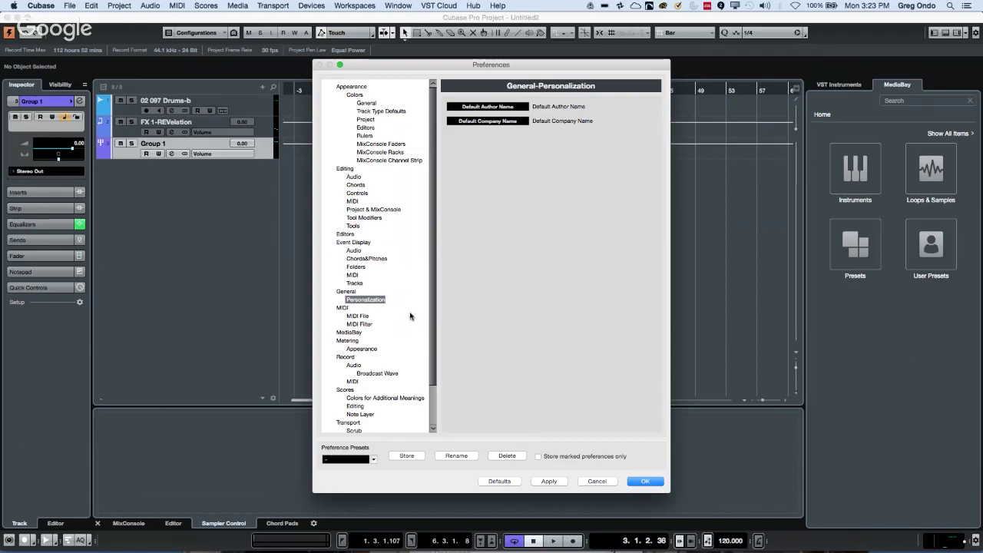
click(645, 482)
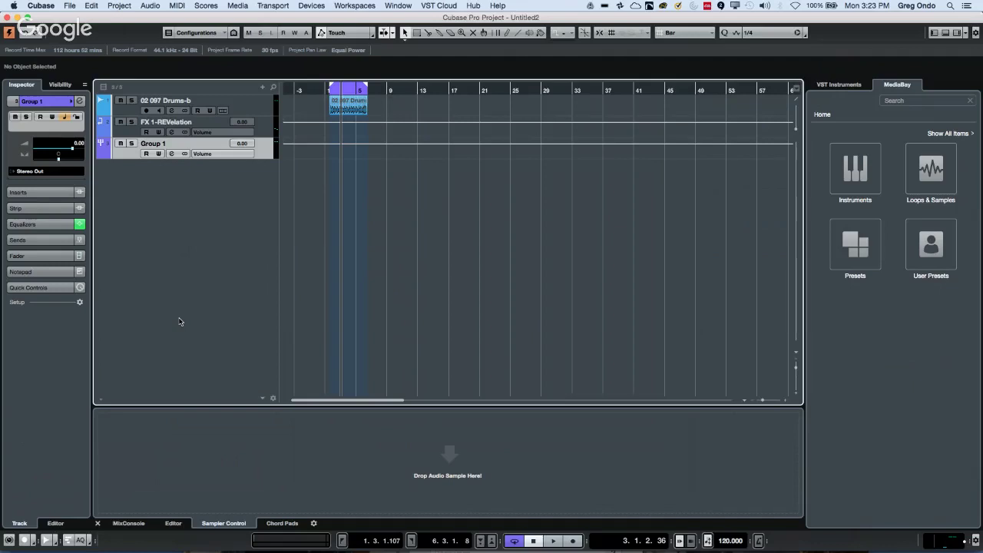
- Add 12 stereo audio tracks routed to Stereo Out below Group 1
right_click(181, 188)
click(210, 197)
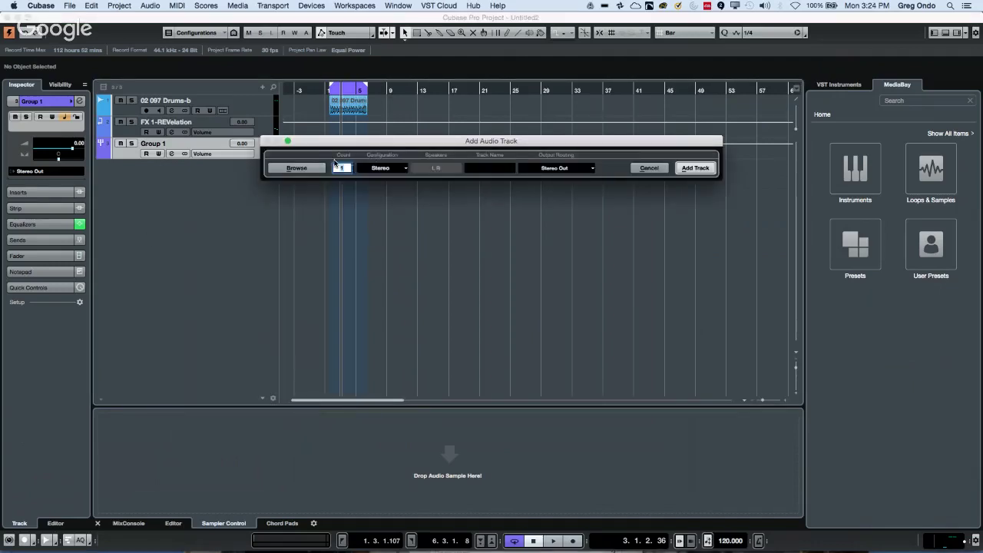
key(Return)
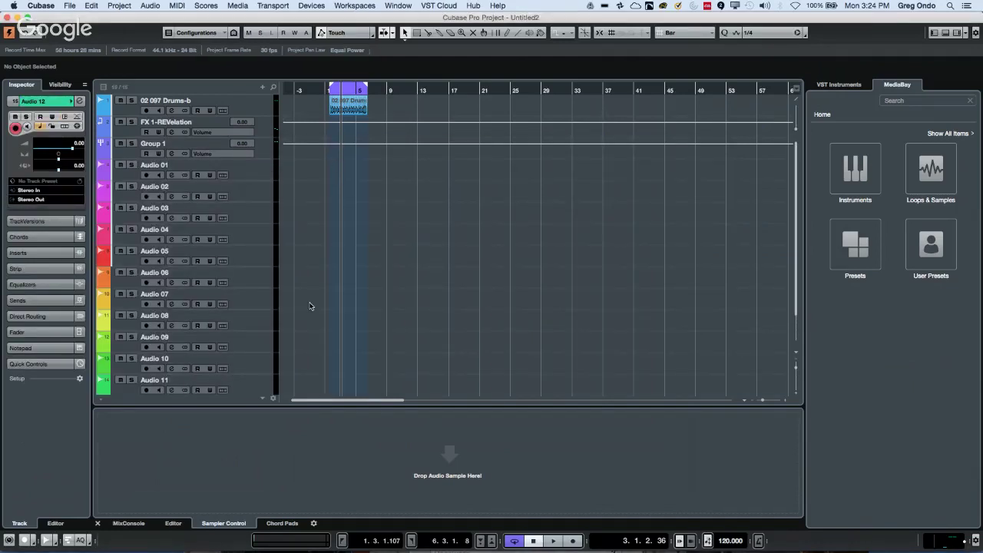
- Open the MixConsole and select the channels from Audio 02 through Audio 12
key(F3)
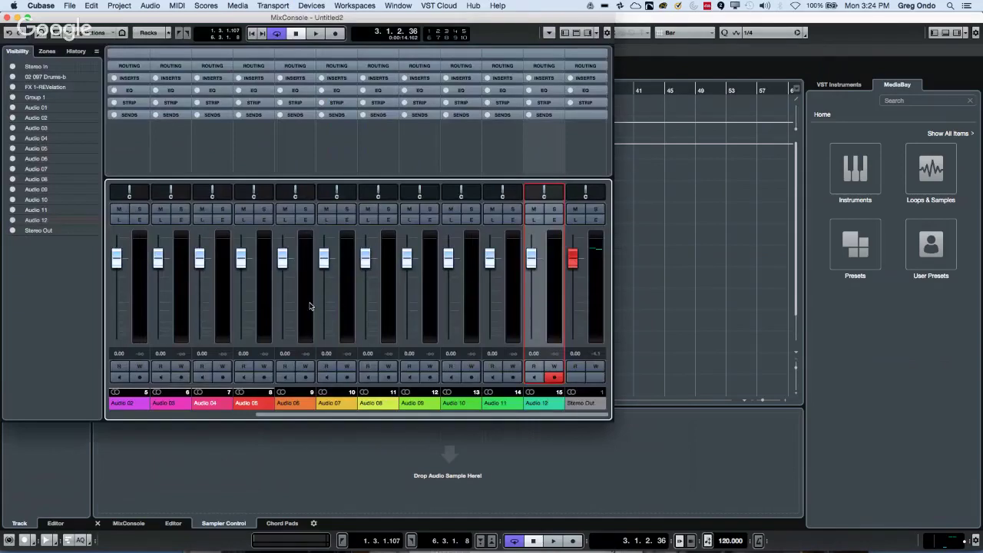
click(127, 87)
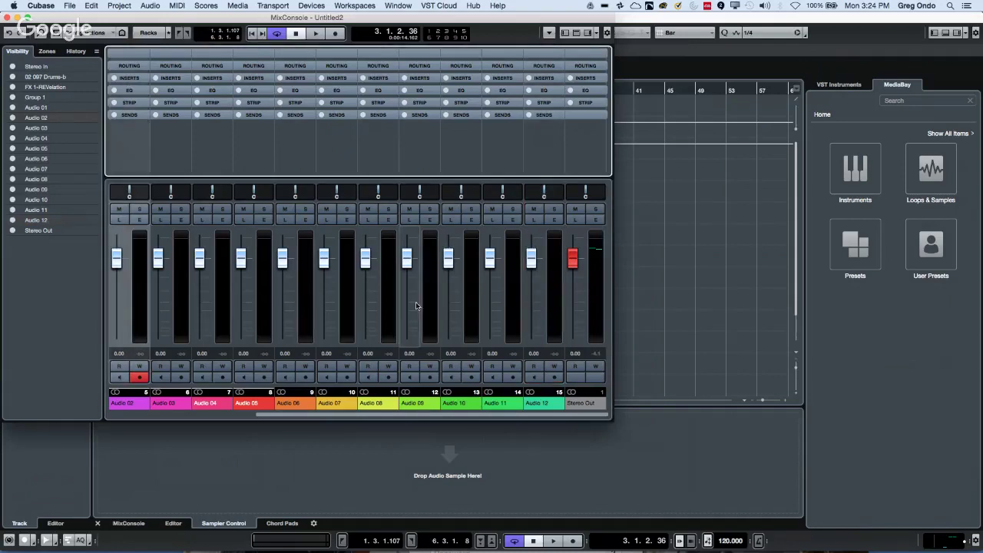
shift+click(550, 306)
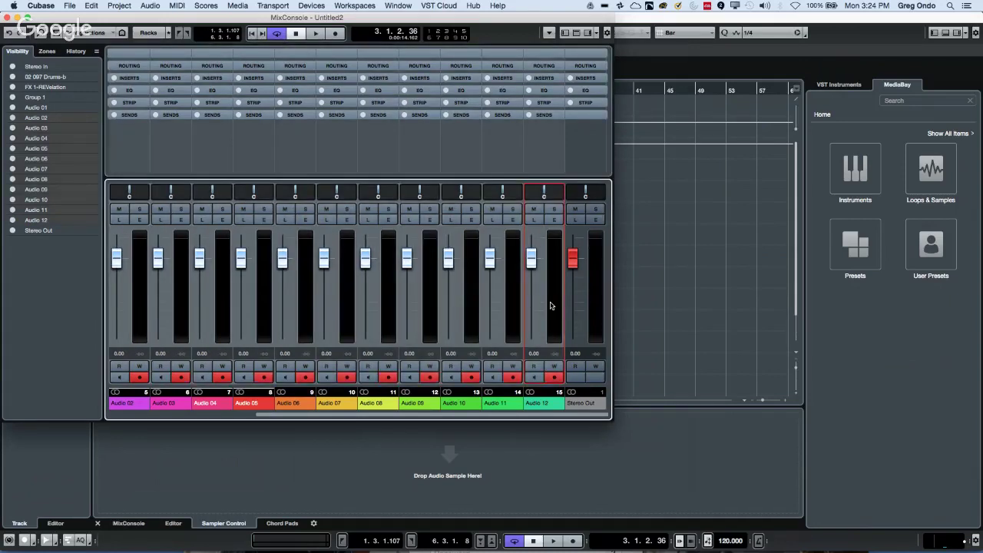
- Insert the Dynamics Compressor in the first insert slot of all selected channels at once
click(132, 78)
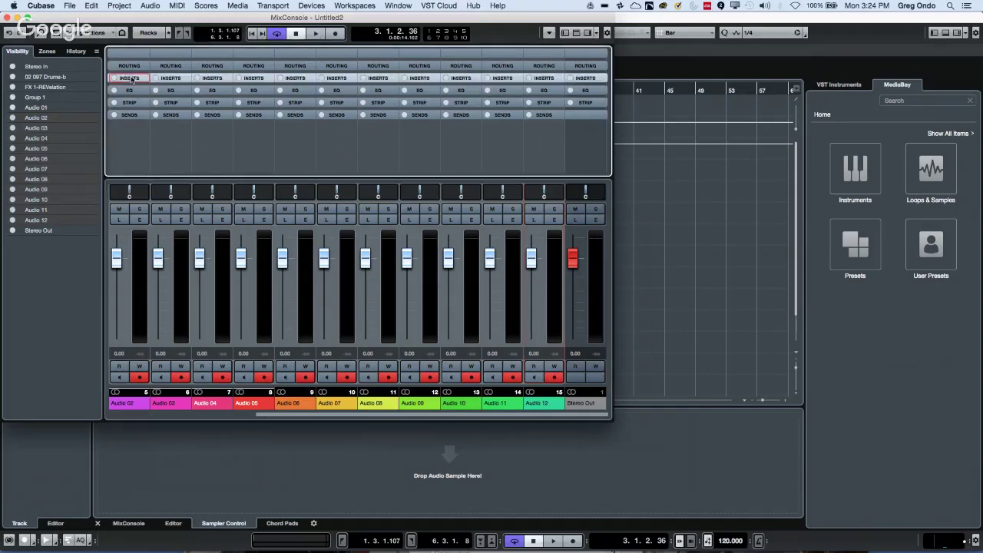
click(142, 92)
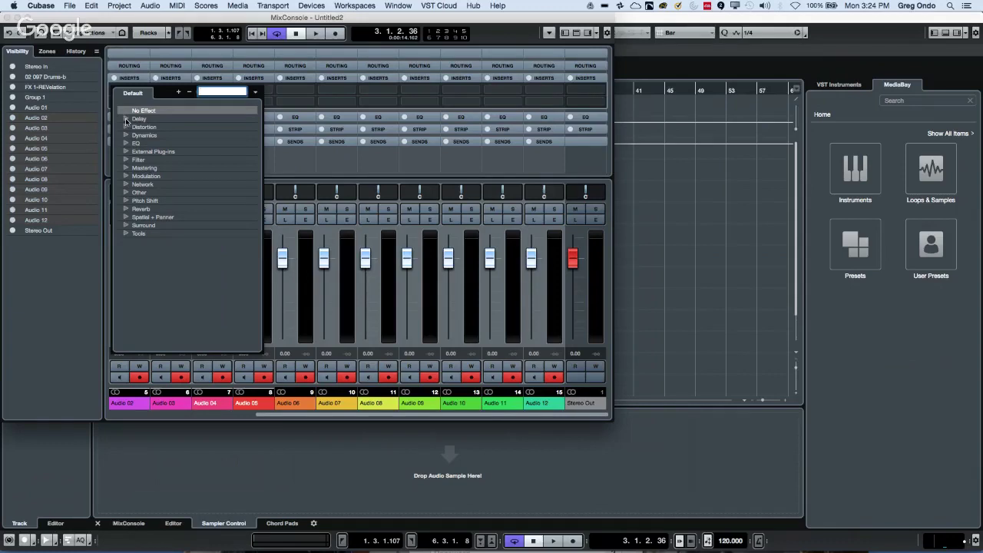
click(128, 142)
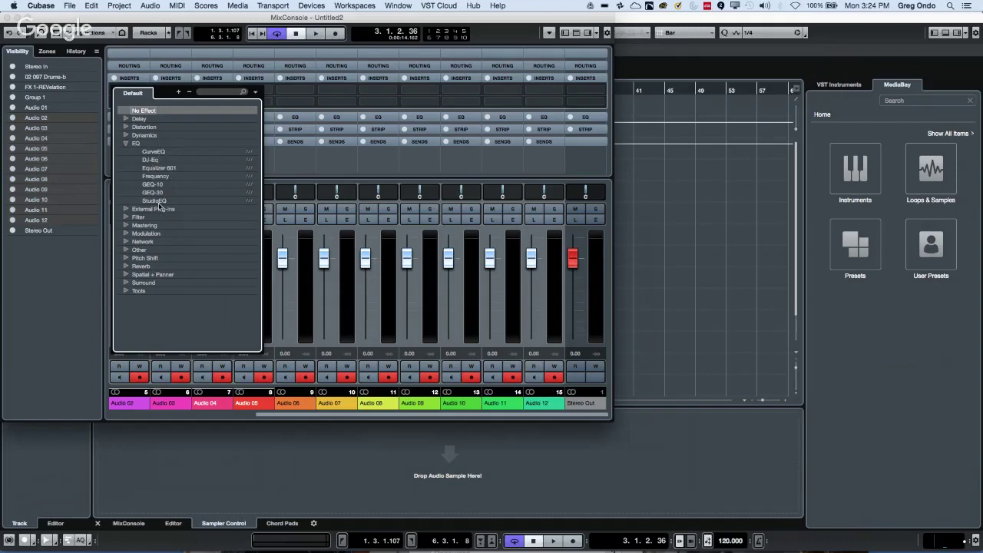
click(126, 136)
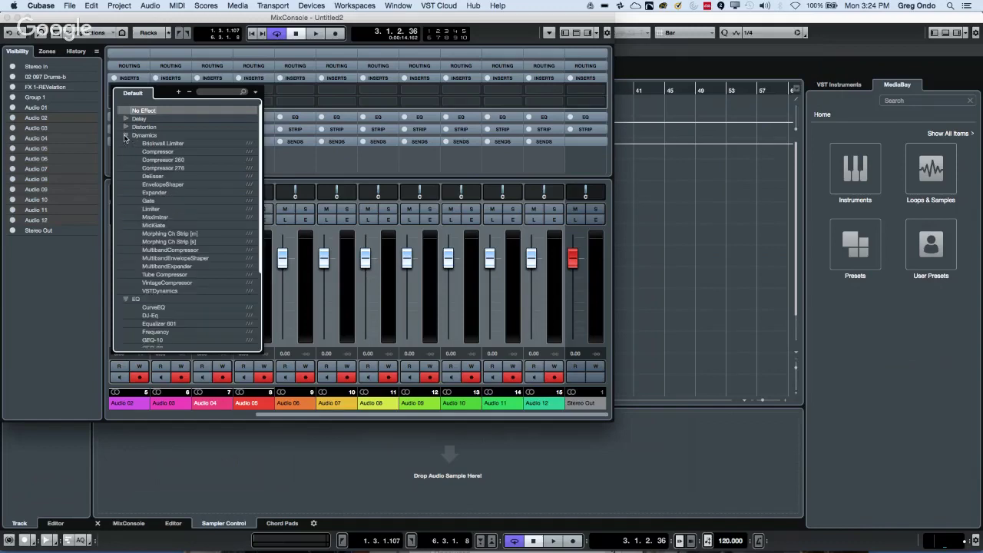
click(166, 153)
click(167, 153)
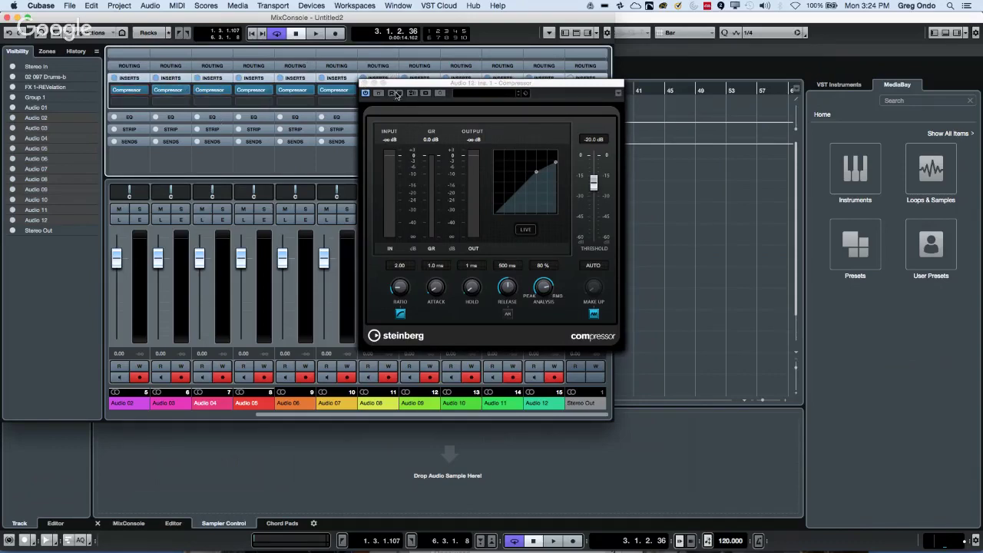
- In Audio 06's channel settings, boost EQ band 3 by about 3.5 dB at 1823 Hz for all selected channels
click(132, 118)
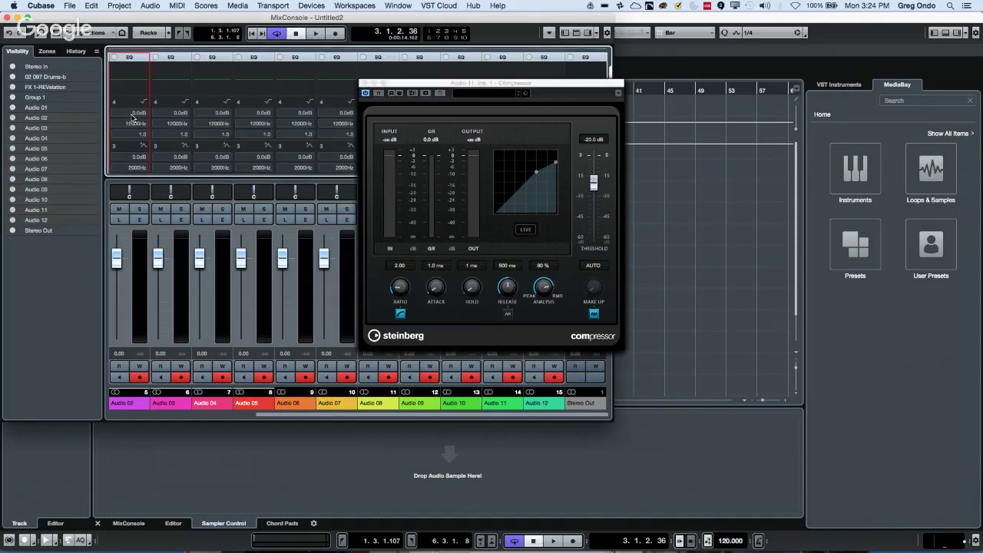
click(304, 220)
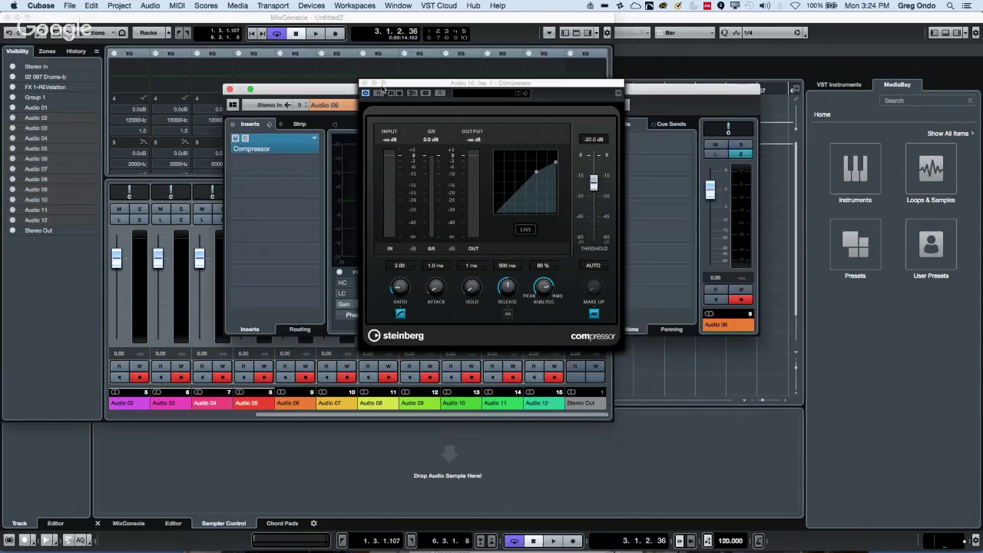
click(365, 83)
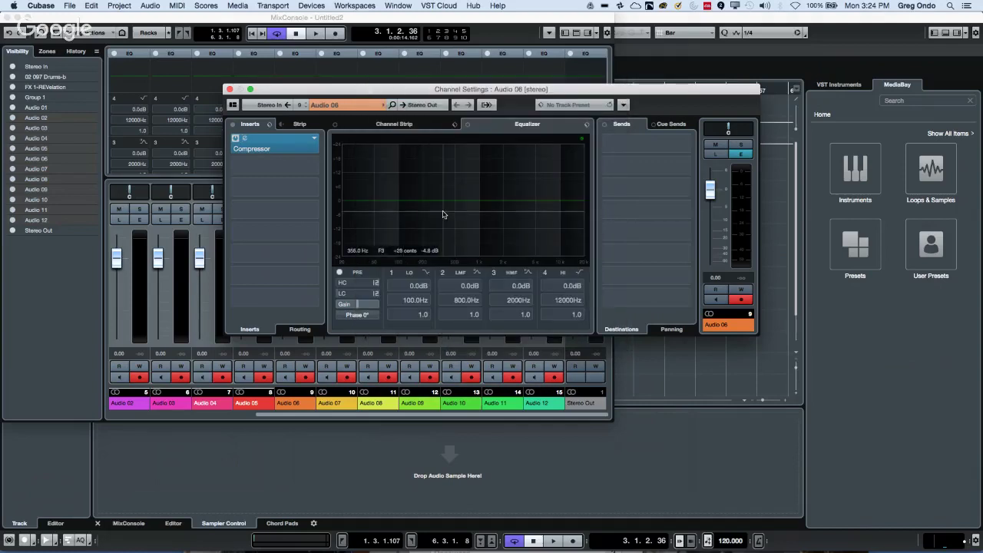
drag(467, 206, 501, 195)
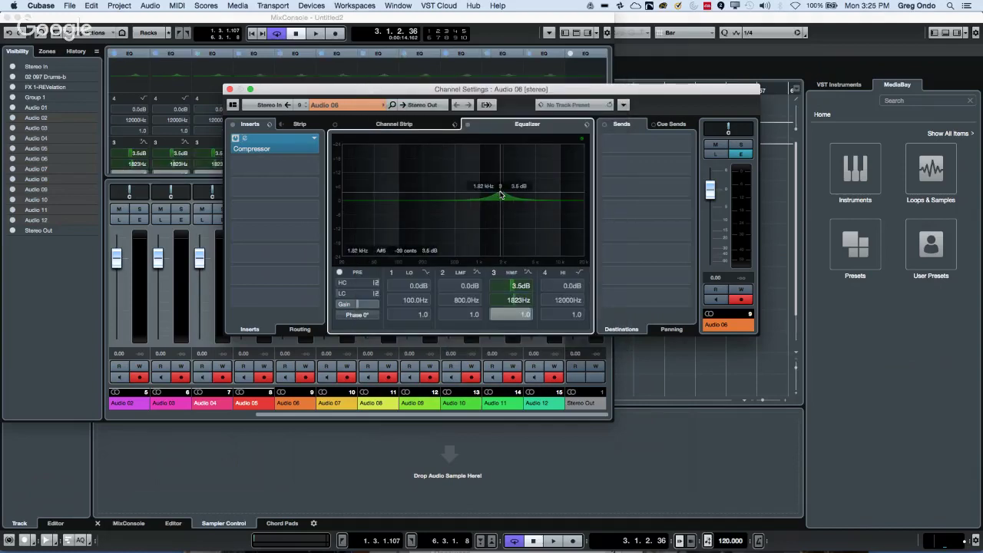
click(230, 89)
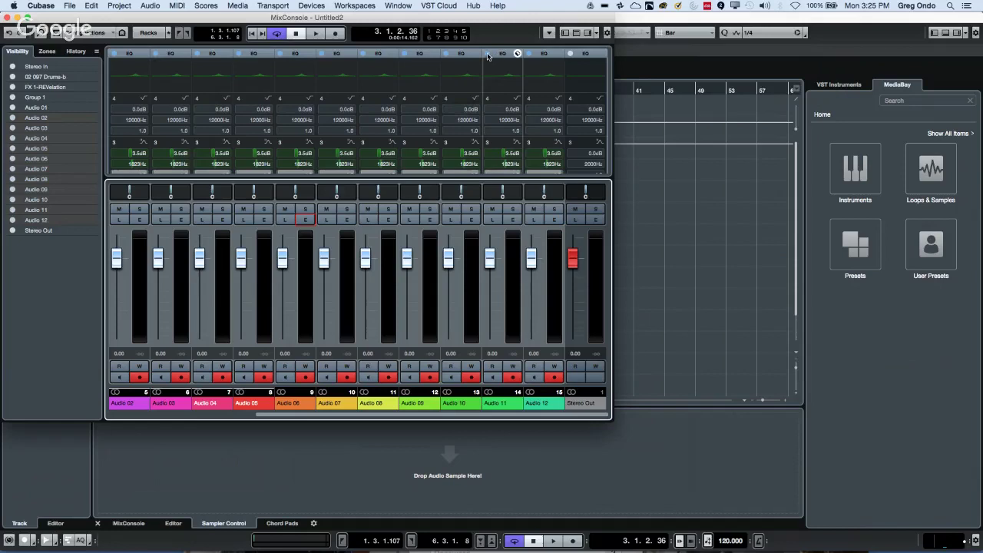
- Collapse the EQ racks and bypass both the EQs and the inserts on all selected channels
click(487, 55)
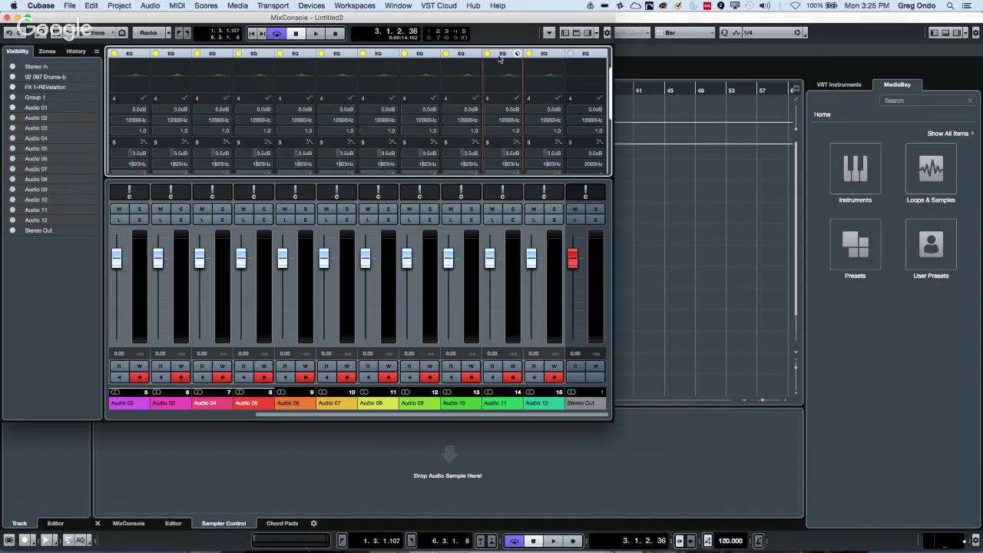
click(499, 58)
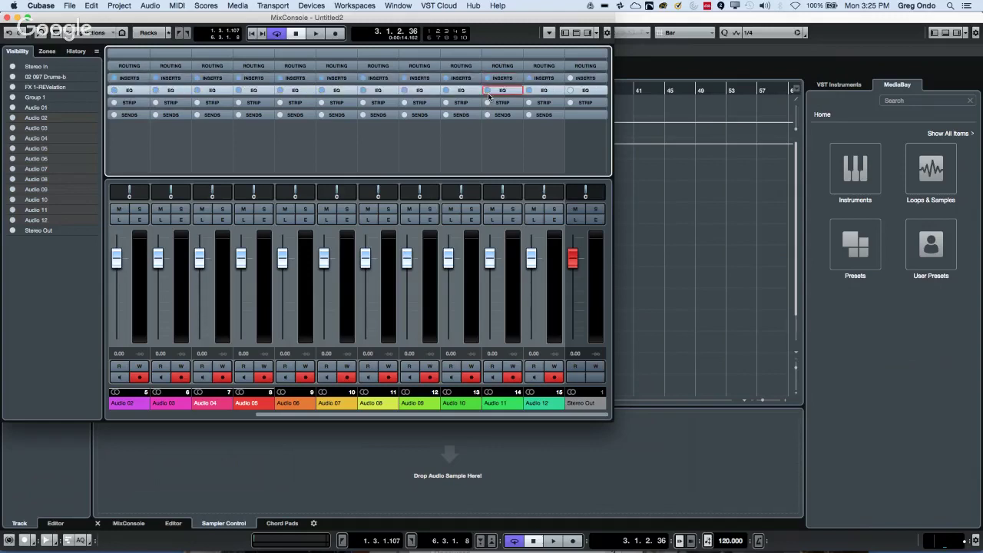
click(488, 92)
click(488, 78)
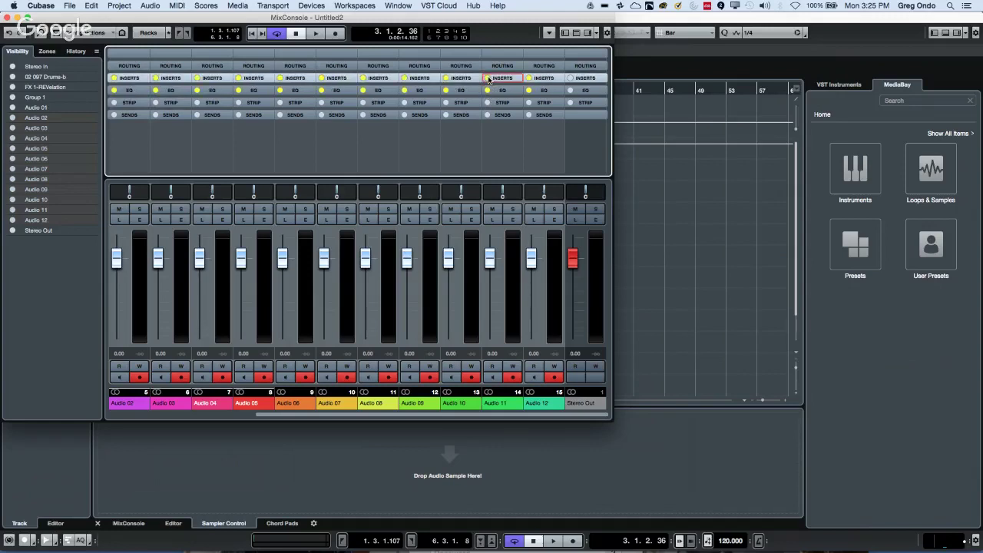
- Toggle the insert and EQ bypass repeatedly on the selected channels, leaving both bypassed
click(489, 78)
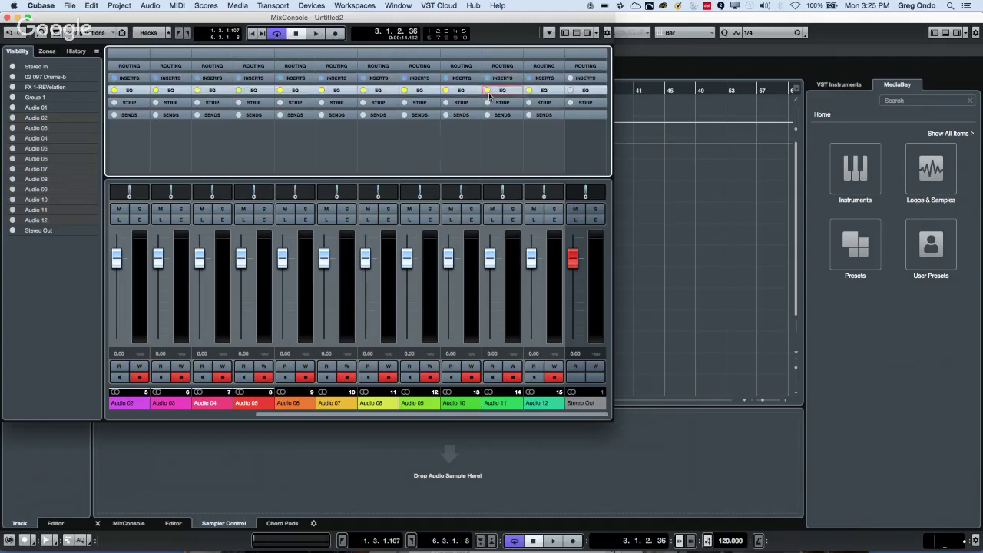
click(489, 79)
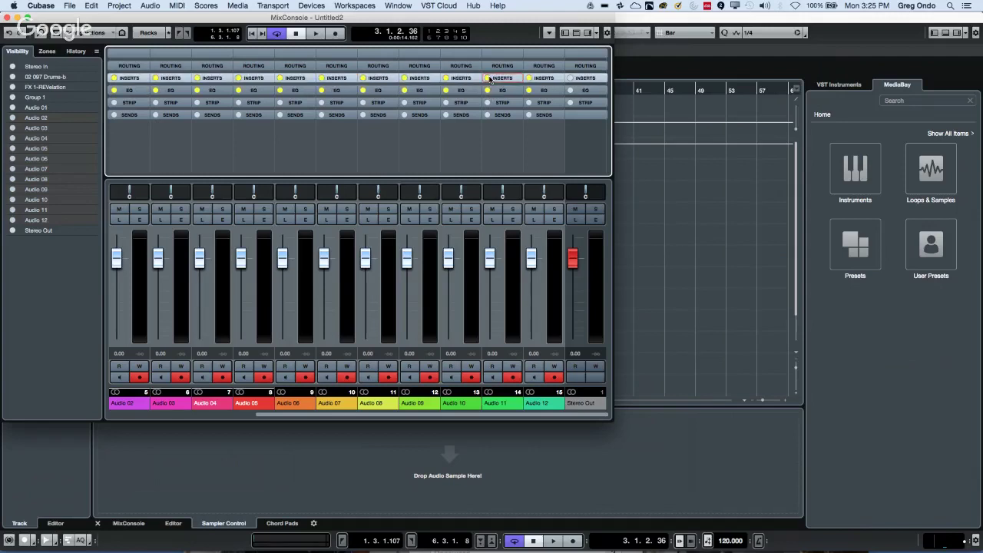
click(489, 79)
click(489, 93)
click(489, 93)
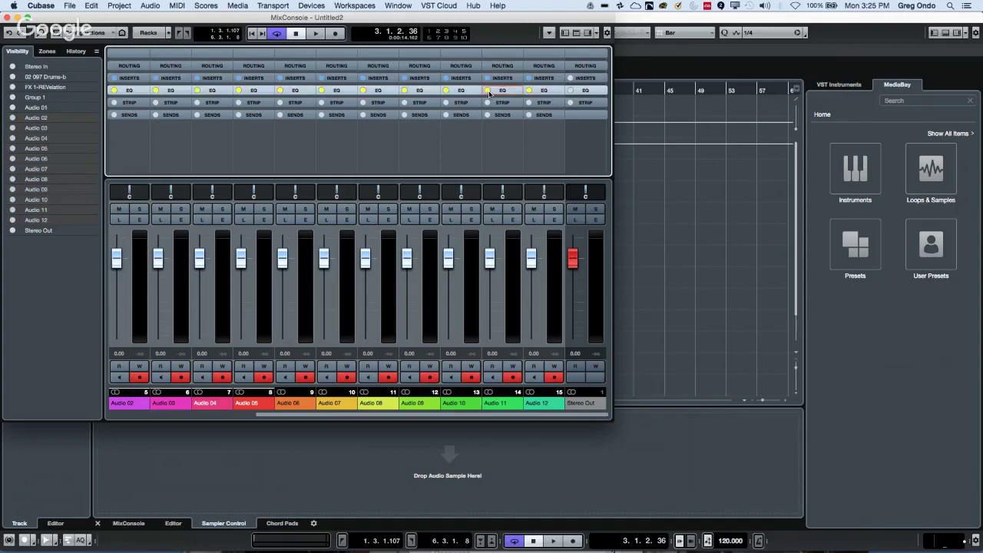
click(490, 79)
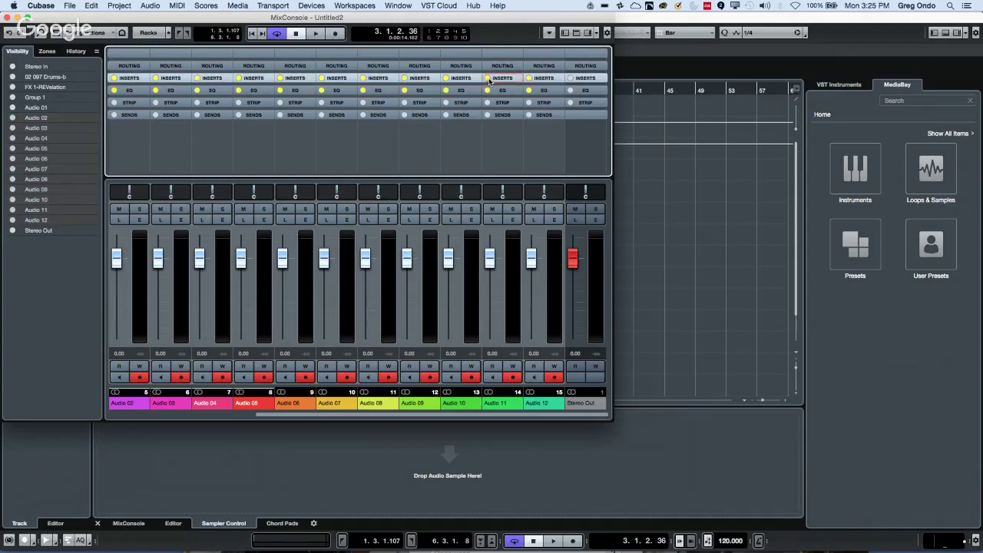
click(490, 79)
click(487, 91)
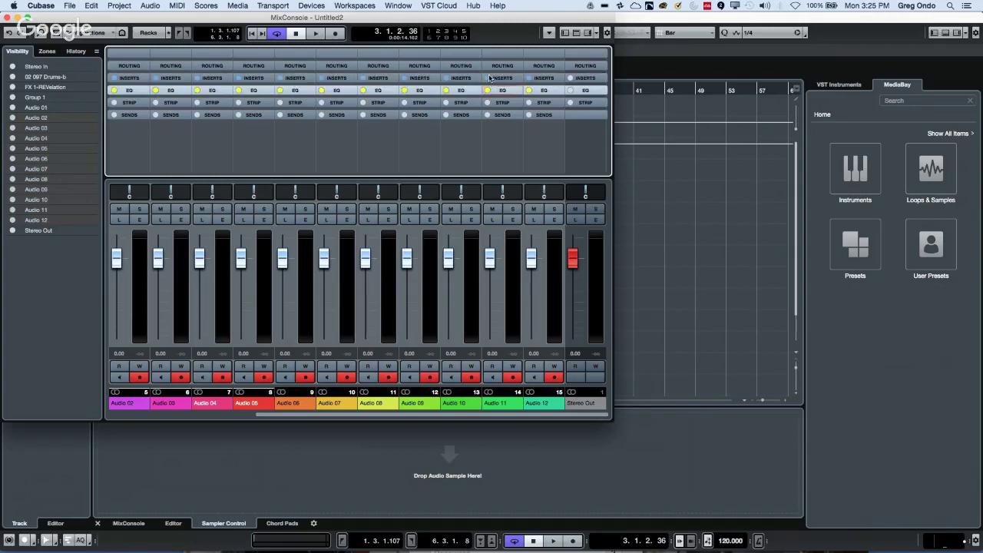
click(489, 79)
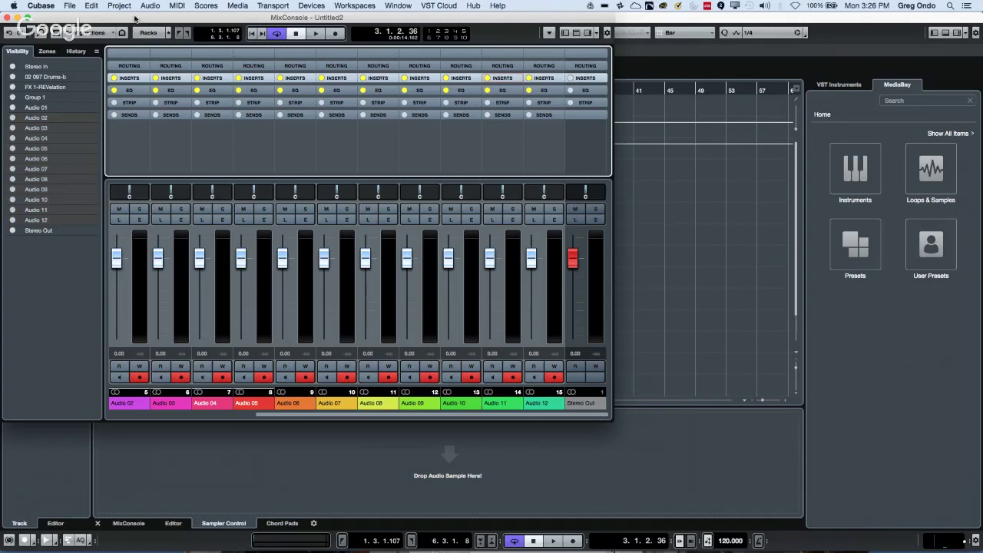
- Enlarge the MixConsole to fill the screen and reactivate the EQs and inserts on the selected channels
click(28, 17)
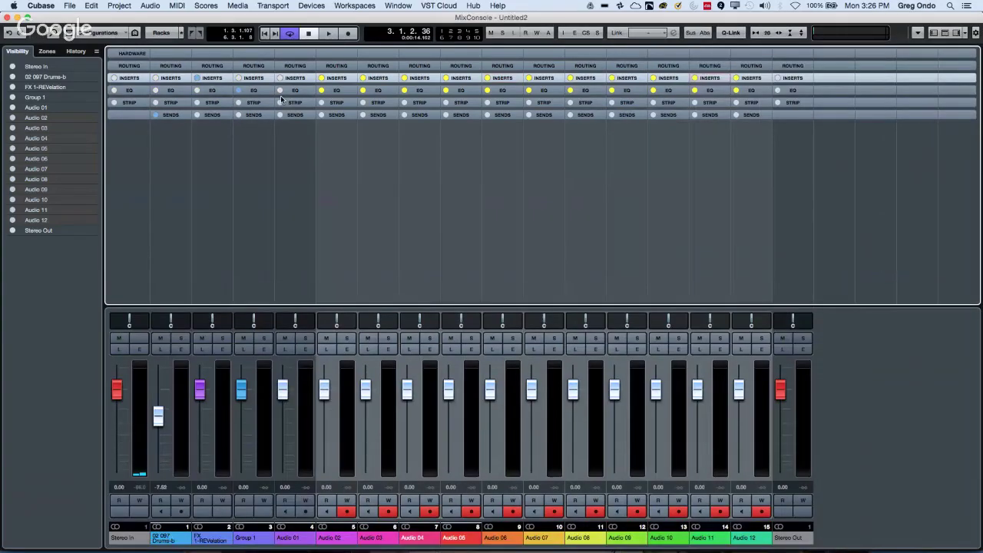
click(324, 92)
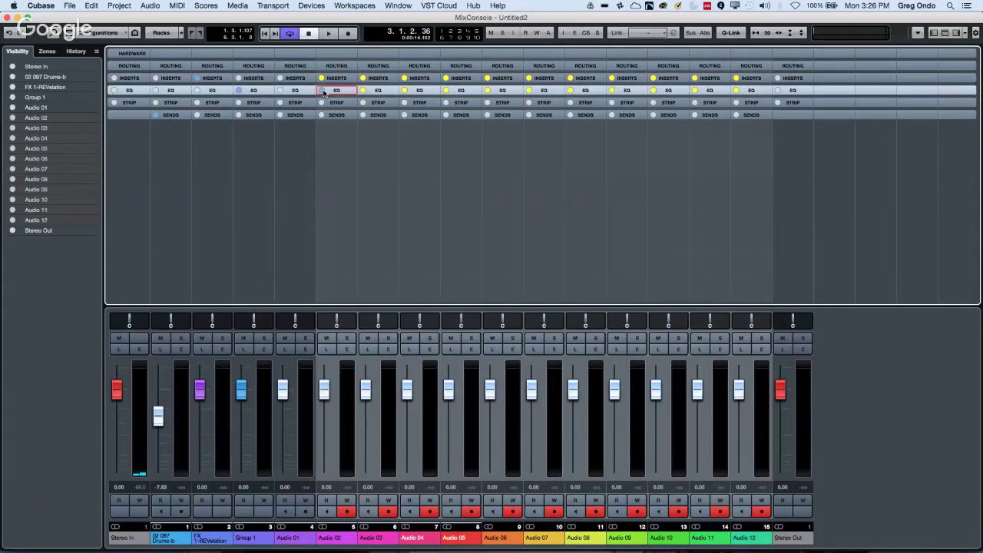
key(shift+alt)
click(323, 80)
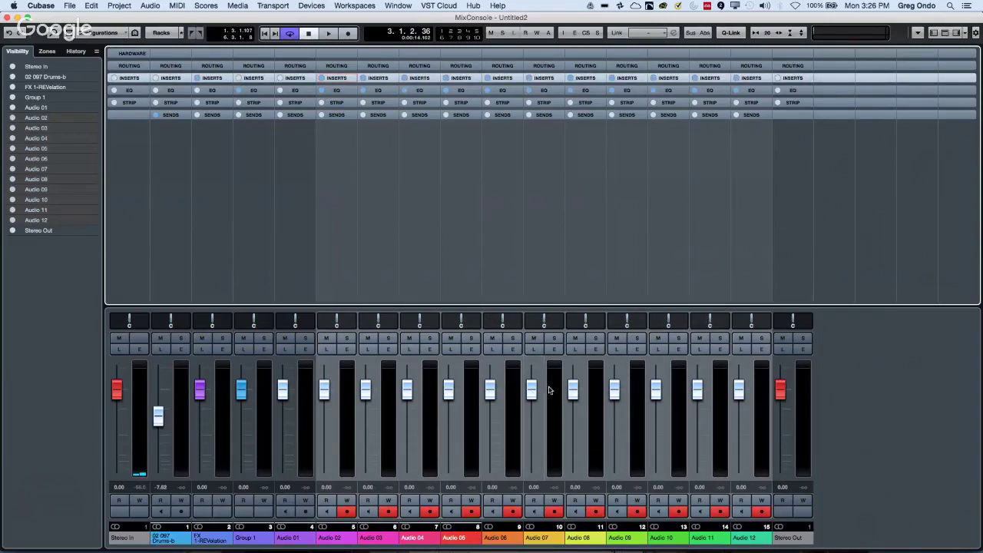
- Lower the faders of Audio 07 to about -6 dB, Audio 06 to -11 dB, Audio 05 to -16 dB and Audio 03 to -9 dB
drag(531, 390, 490, 425)
drag(450, 384, 456, 421)
click(373, 424)
- Set the faders of Audio 09 to about -7.7 dB, Audio 10 to -7 dB, Audio 11 to 2.3 dB and Audio 12 to -5.5 dB
click(613, 399)
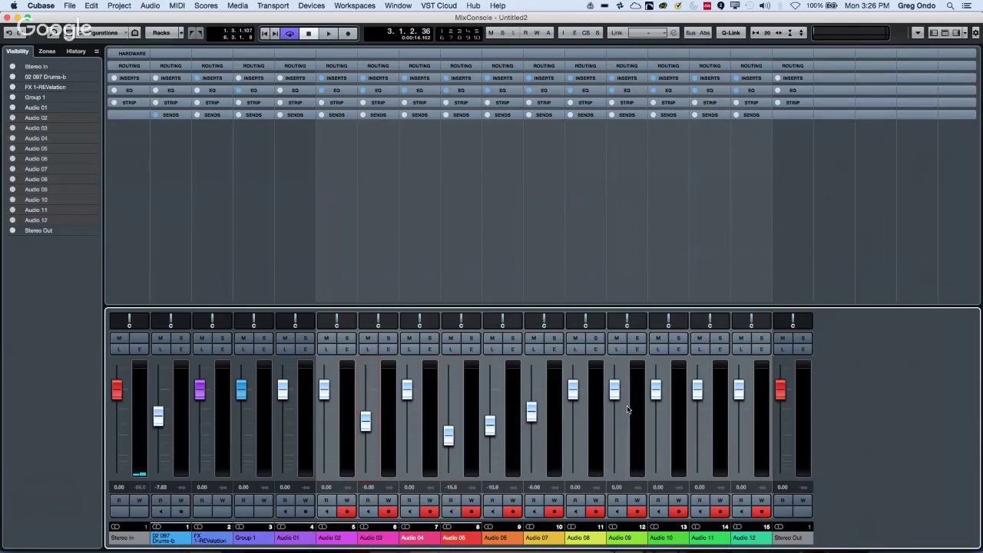
drag(655, 390, 656, 415)
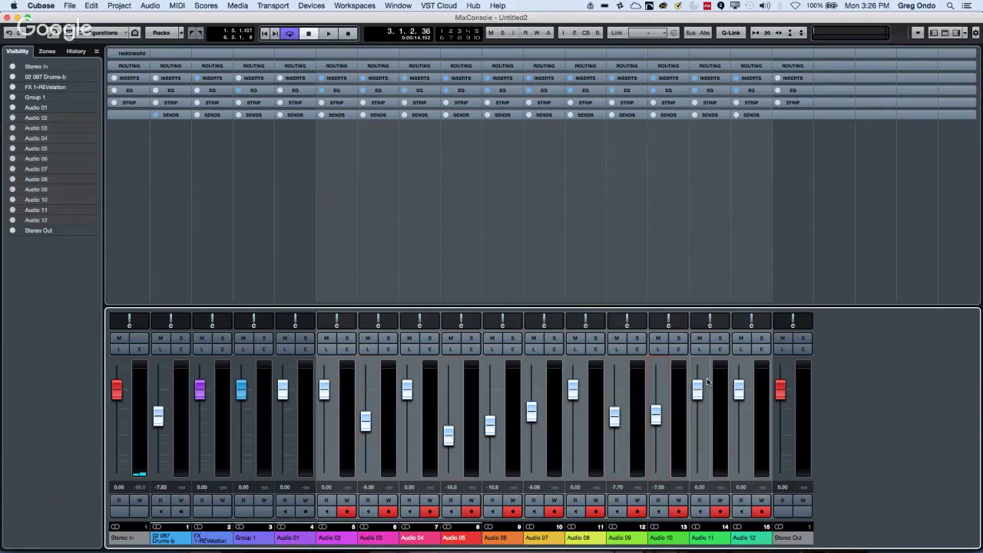
drag(699, 384, 739, 410)
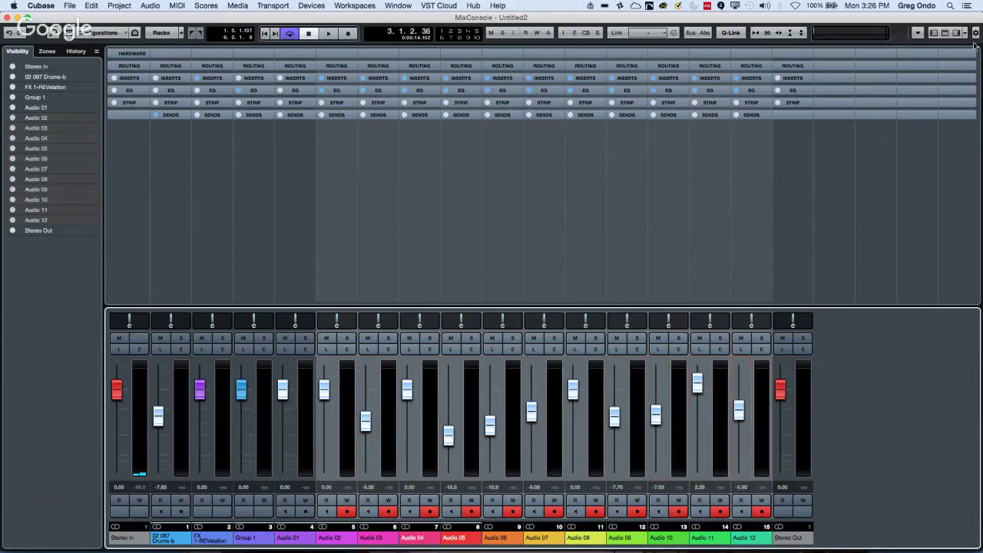
- Save the selected channels' mixer settings as MiX_TRY_1 in the track archive folder
click(920, 33)
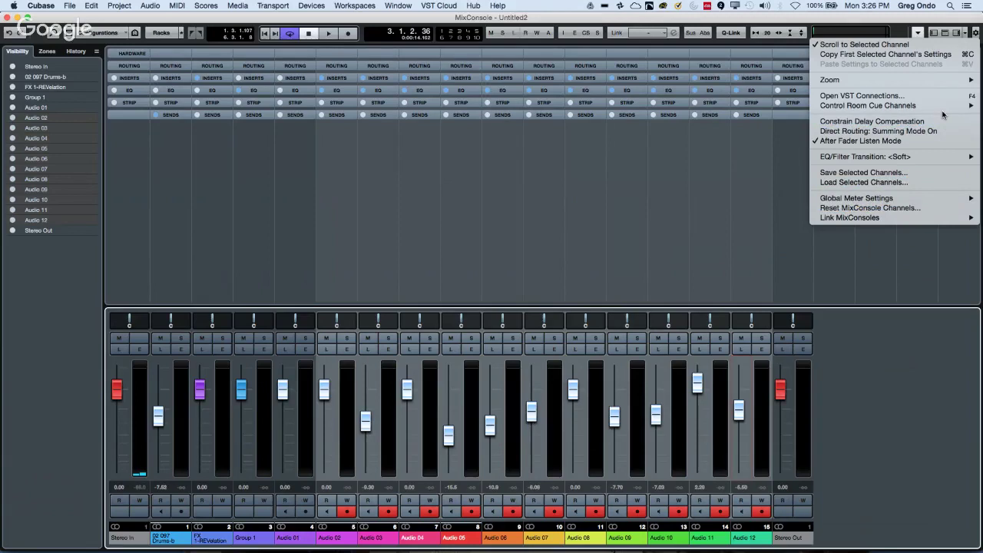
click(930, 173)
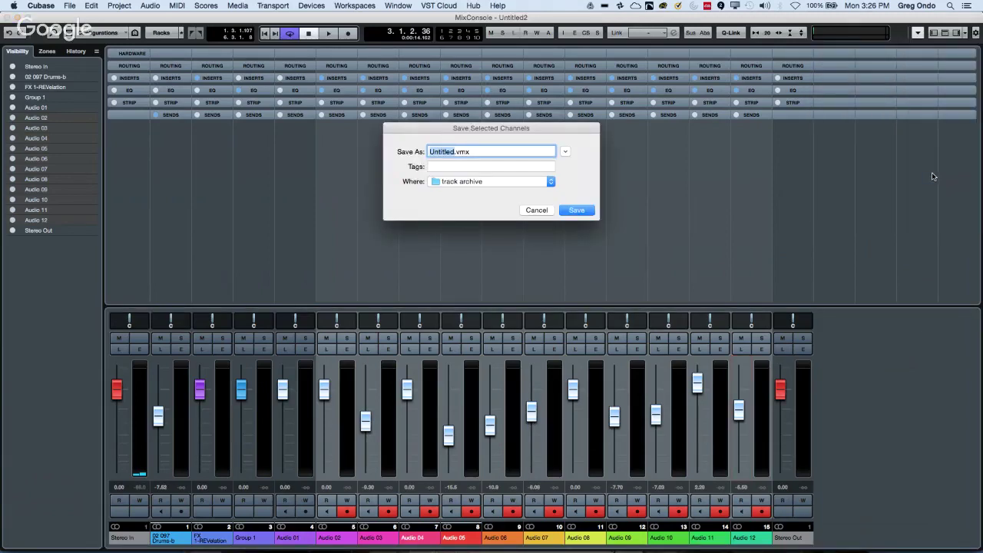
text(MiX_TRY_1)
key(Return)
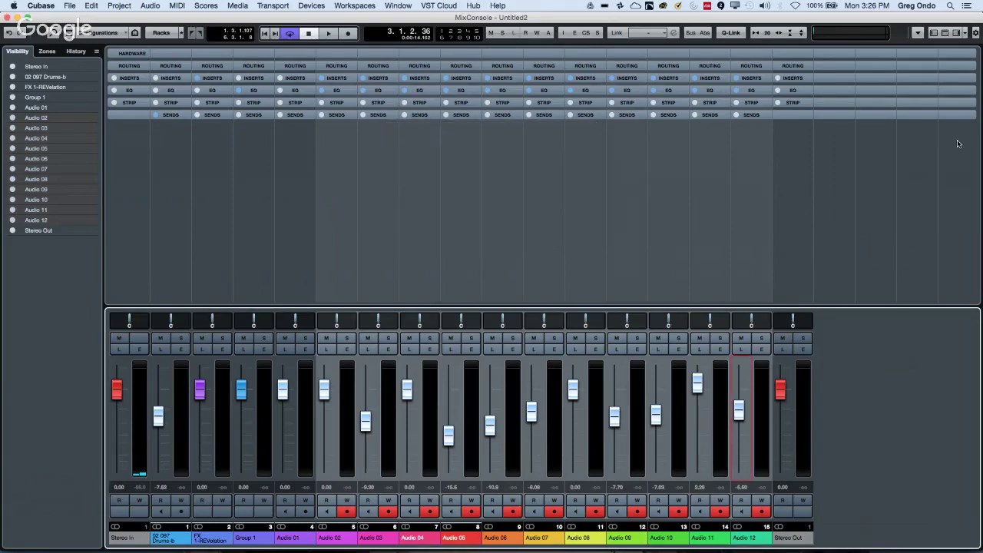
- Change the faders of Audio 04 to about -13 dB, Audio 05 to 2.3 dB and Audio 07 to -26 dB
drag(407, 392, 449, 382)
click(434, 435)
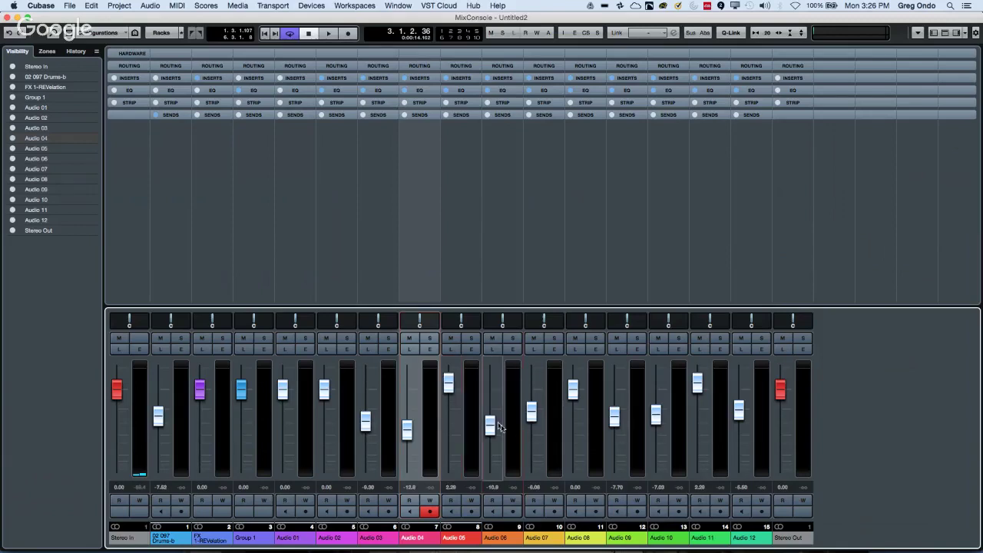
drag(531, 411, 531, 450)
- Set the faders of Audio 08 to about -9.5 dB, Audio 09 to 0.3, Audio 10 to -23, Audio 11 to -6.7 and Audio 12 to -16
drag(573, 390, 614, 388)
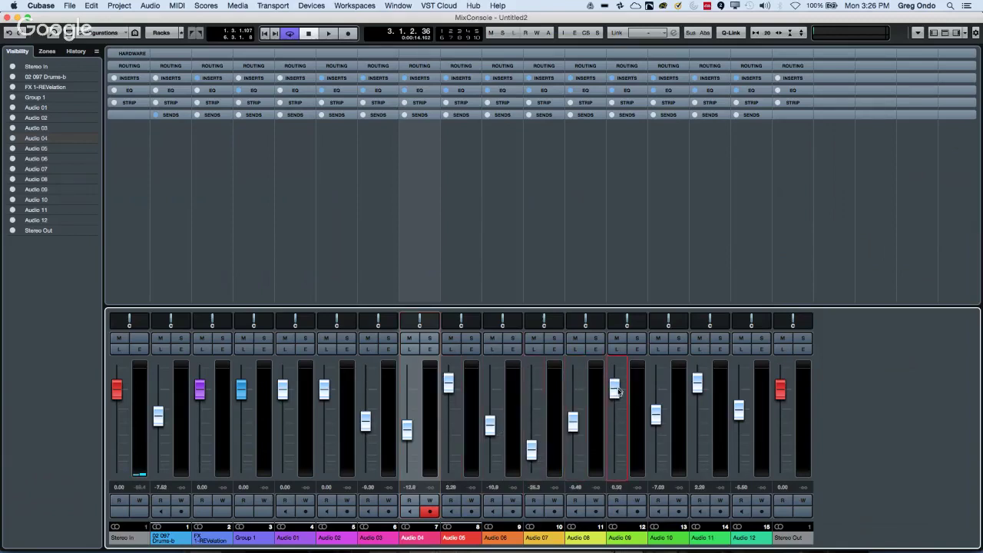
drag(655, 414, 656, 447)
drag(696, 384, 738, 436)
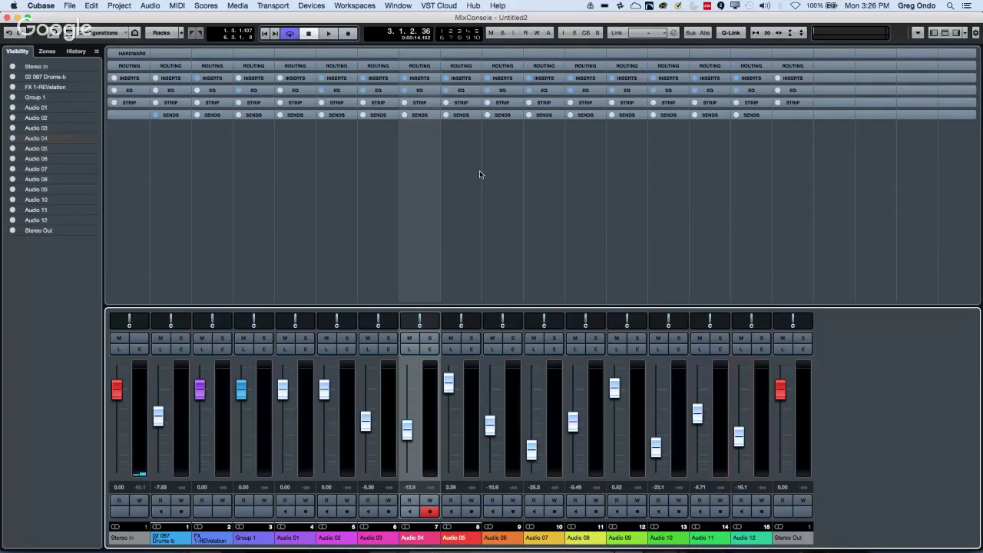
- Show the channels' EQ settings and boost Audio 02's third EQ band to about 20.1 dB
click(464, 91)
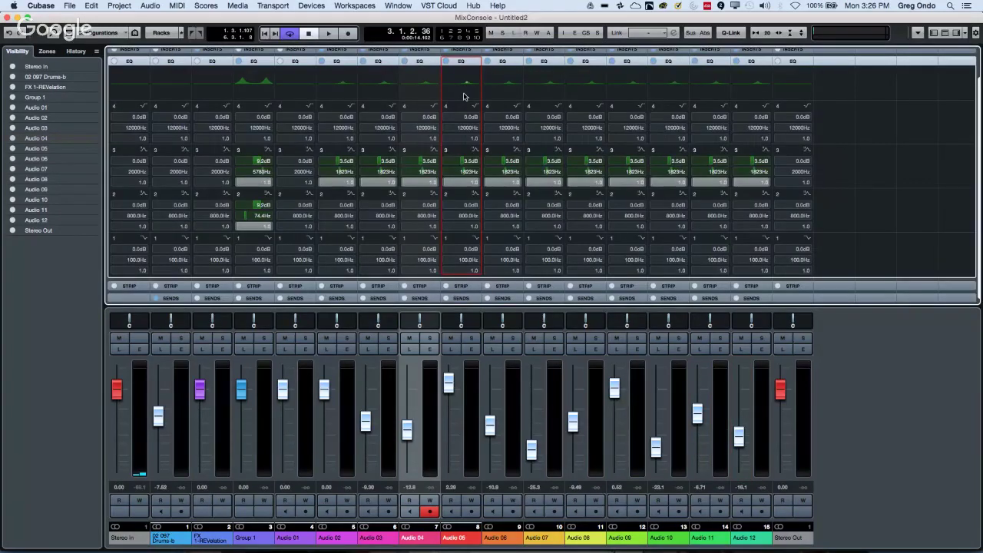
click(337, 83)
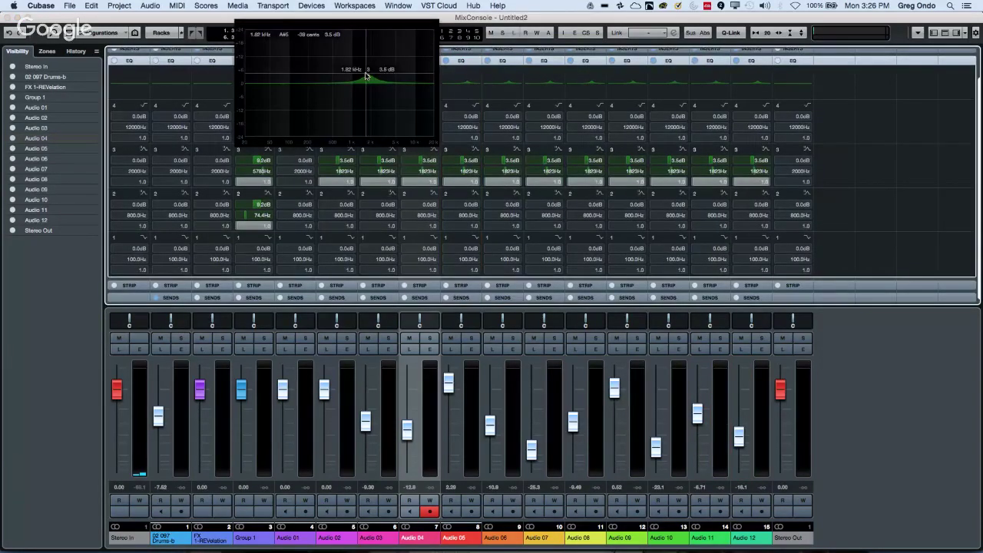
drag(368, 73, 366, 39)
click(476, 59)
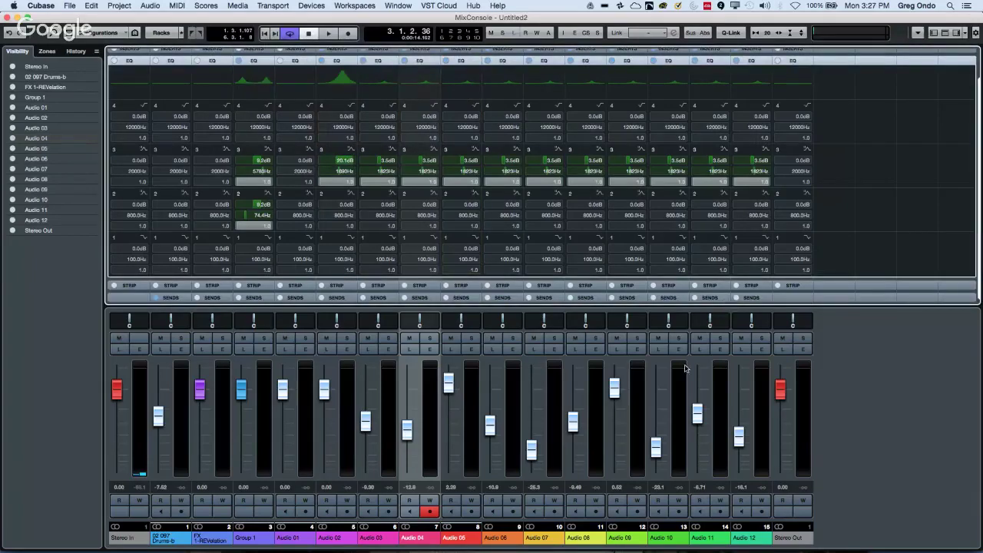
- Select channels Audio 01 through Audio 12 and load the saved MIX_TRY_1.vmx mixer settings onto them
click(304, 426)
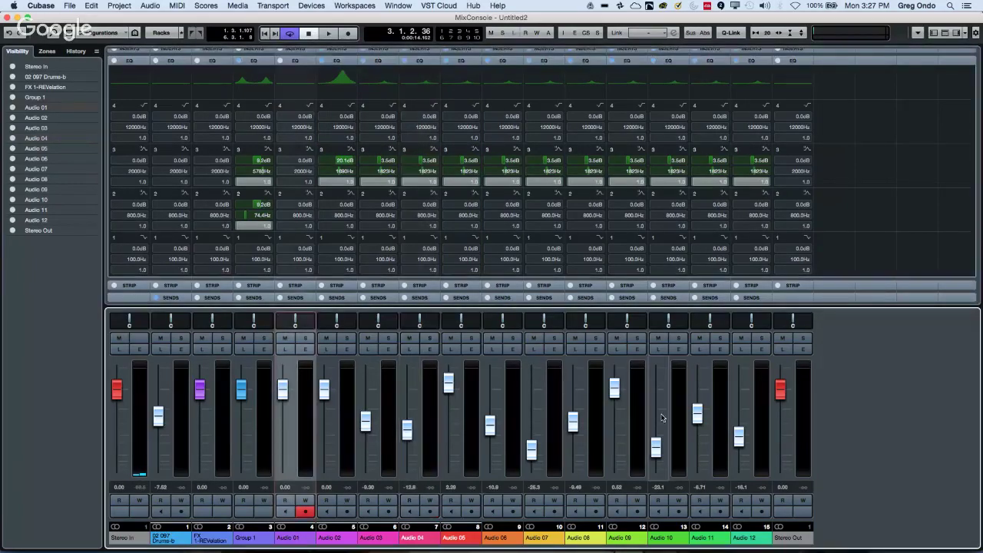
shift+click(760, 422)
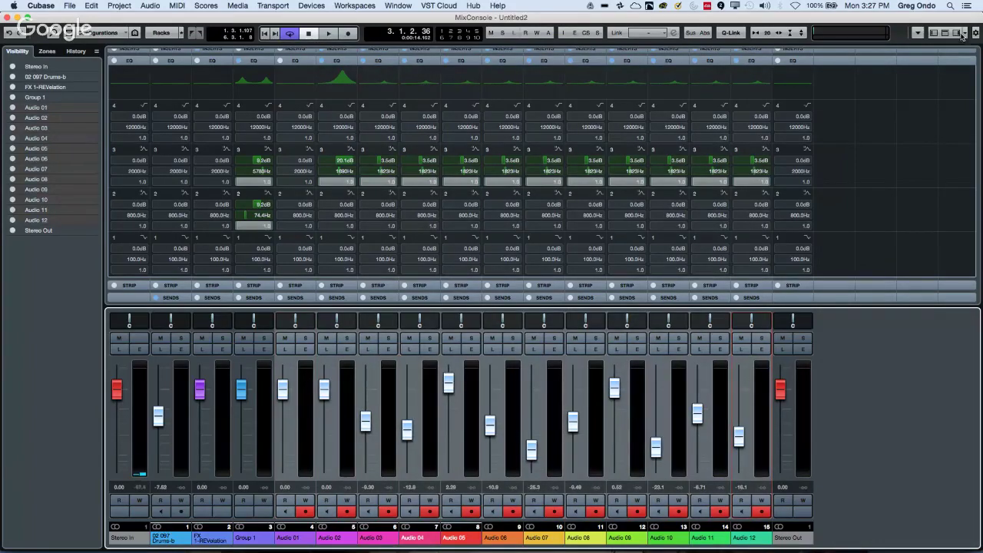
click(918, 35)
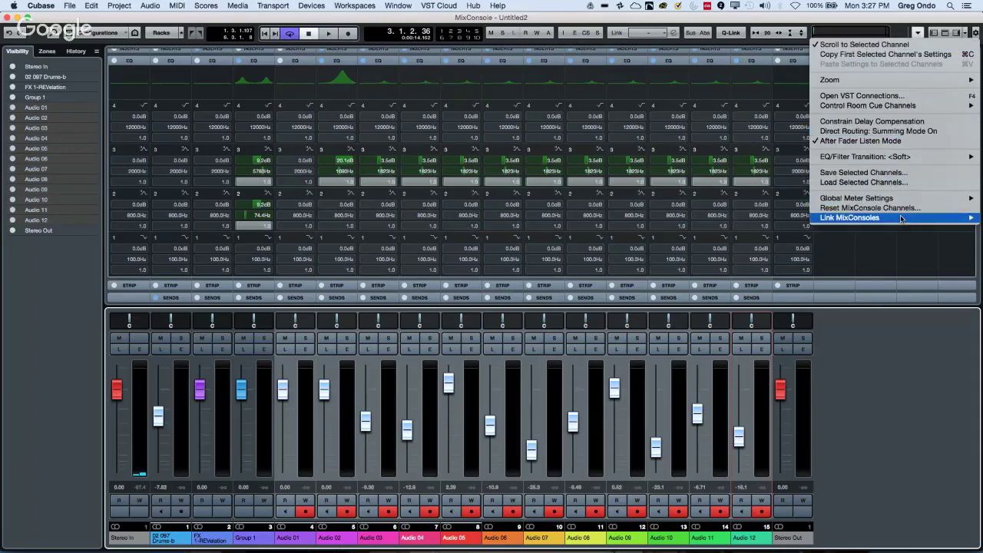
mouse_move(898, 221)
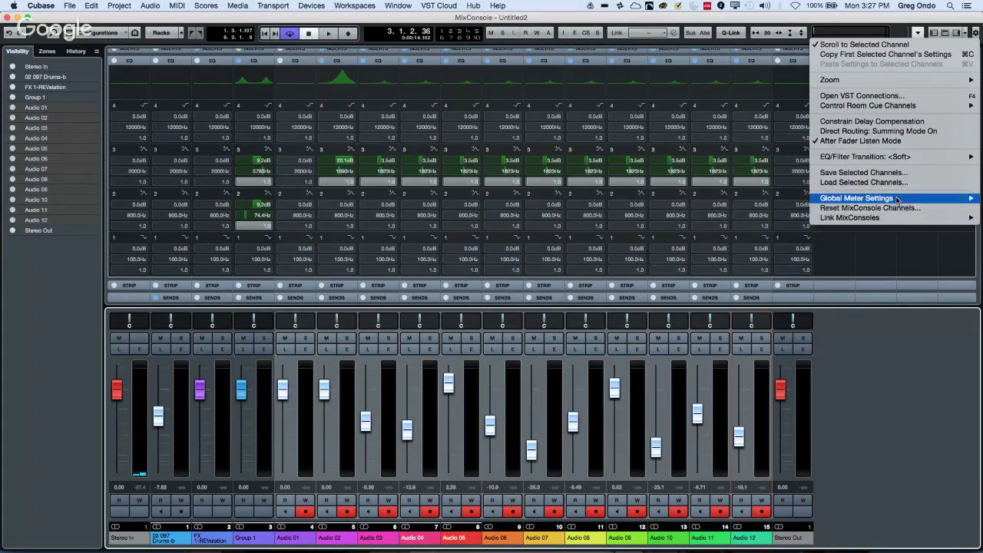
click(898, 184)
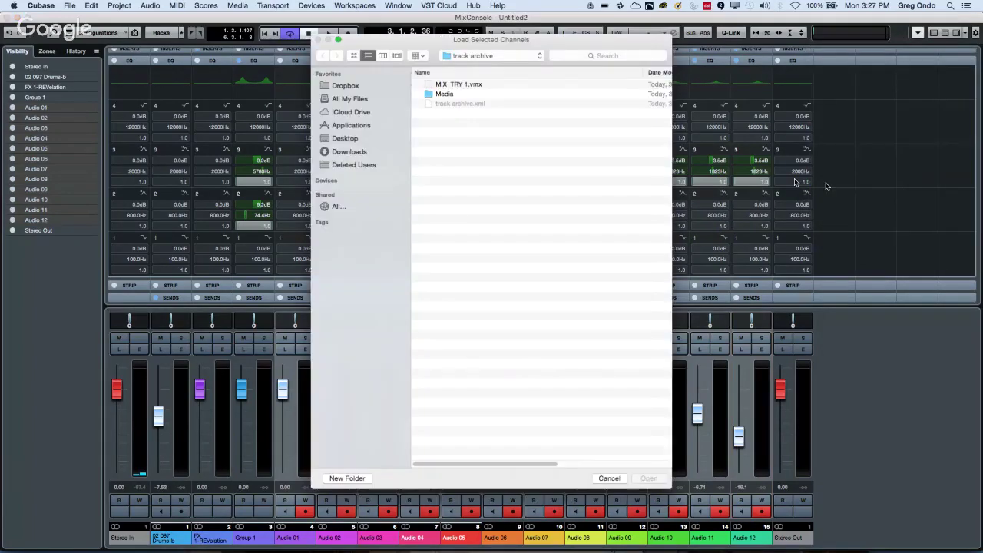
click(482, 82)
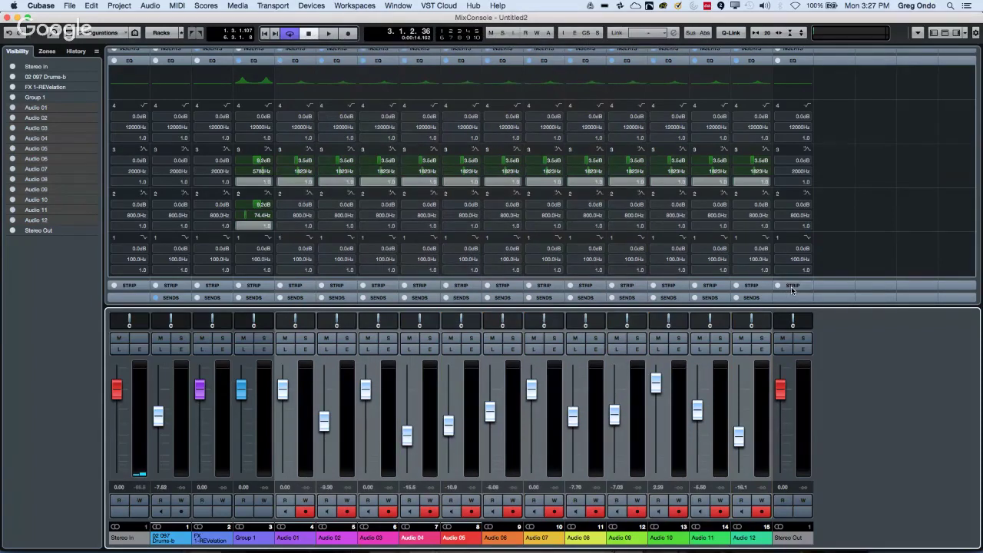
- Close the MixConsole window to return to the project
click(917, 32)
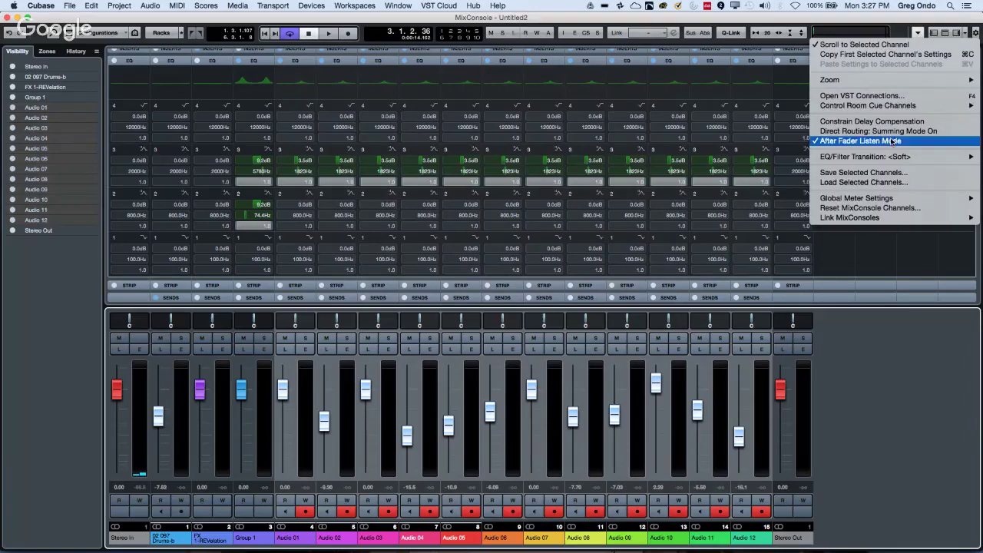
mouse_move(910, 112)
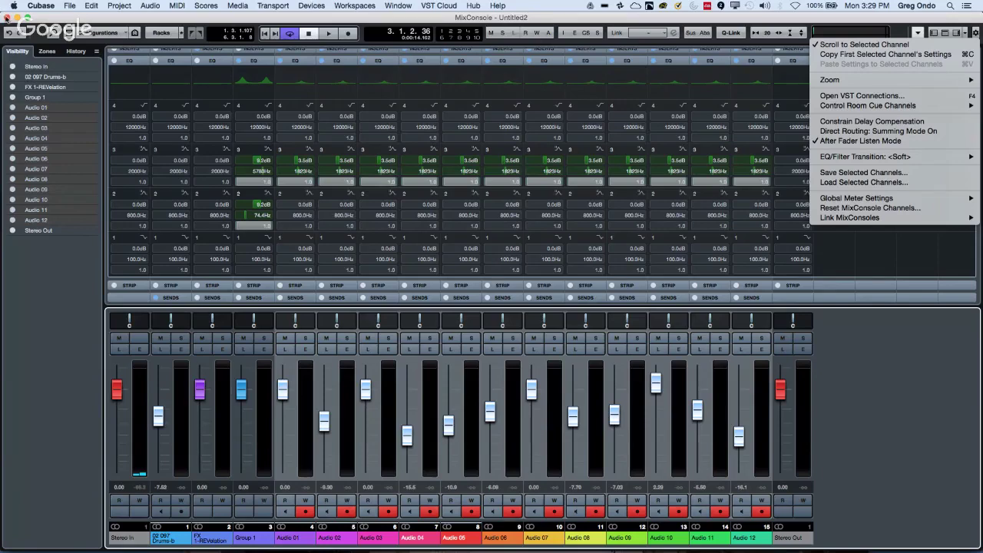
click(7, 20)
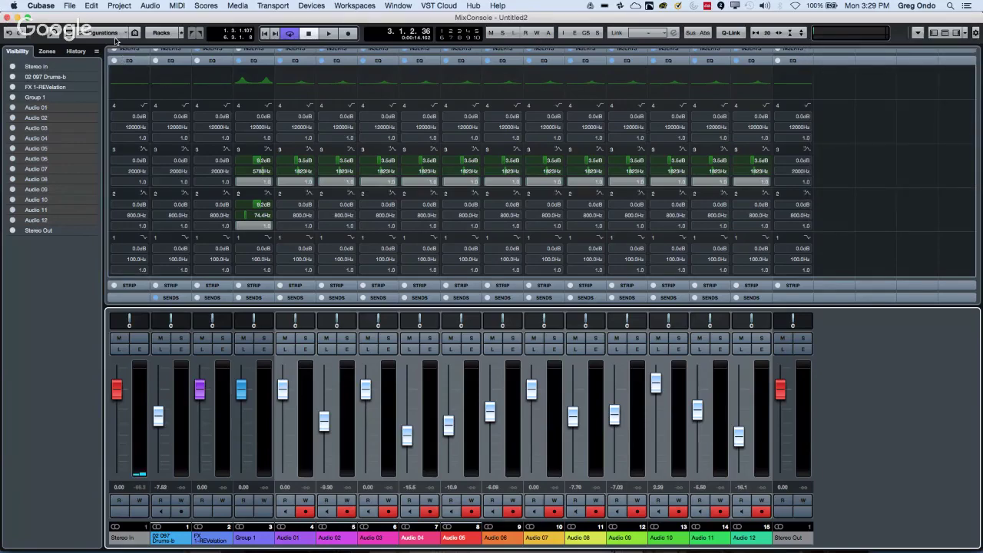
click(7, 17)
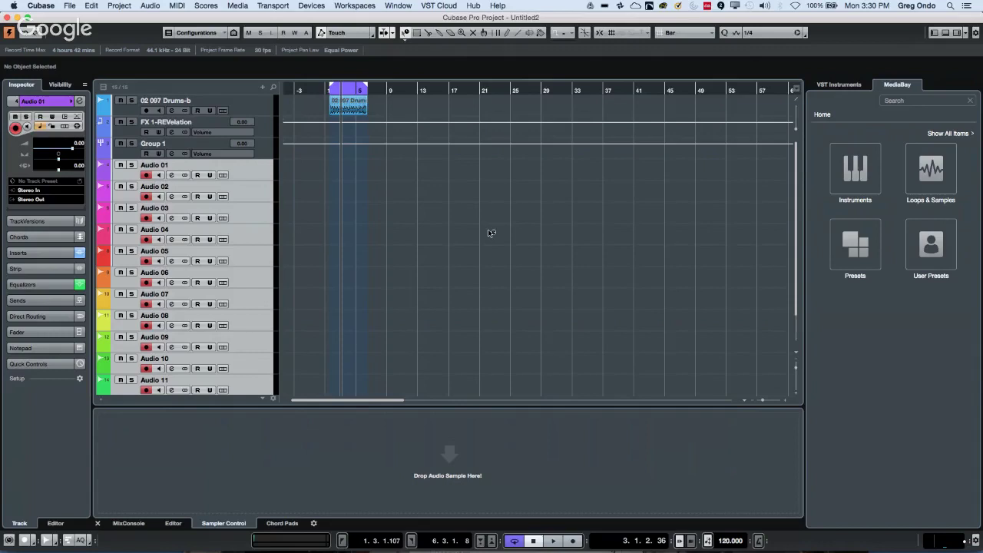
- Browse the MediaBay's Drum Loops, audition 02 075 drums and 01 Slow Rock 70, and place 01 Slow Rock 70 on Audio 03 at the cycle start
key(h)
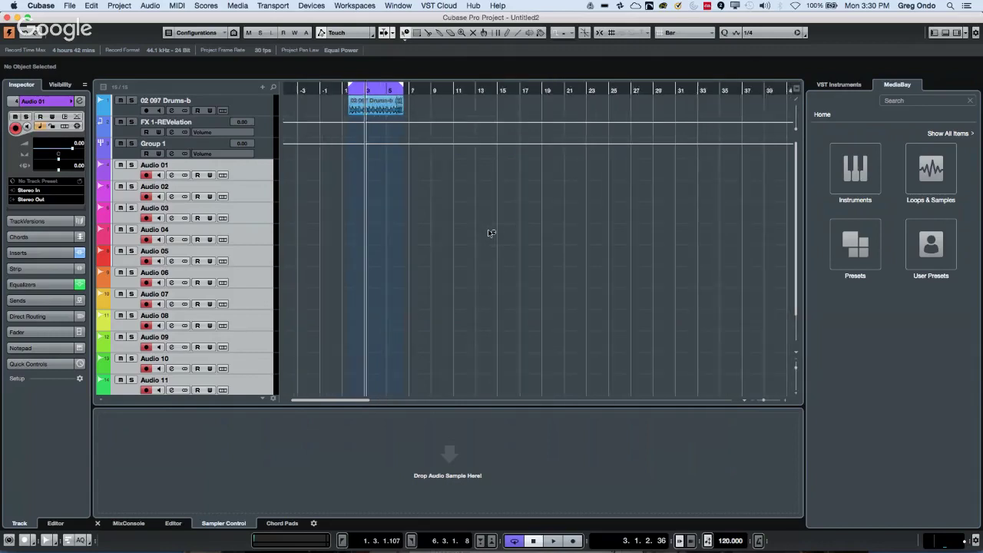
key(h)
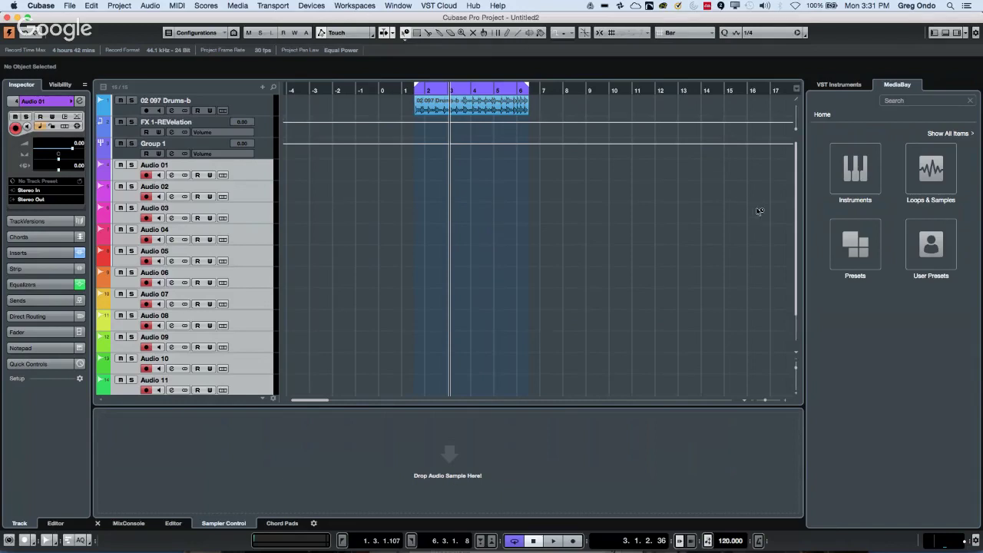
click(932, 175)
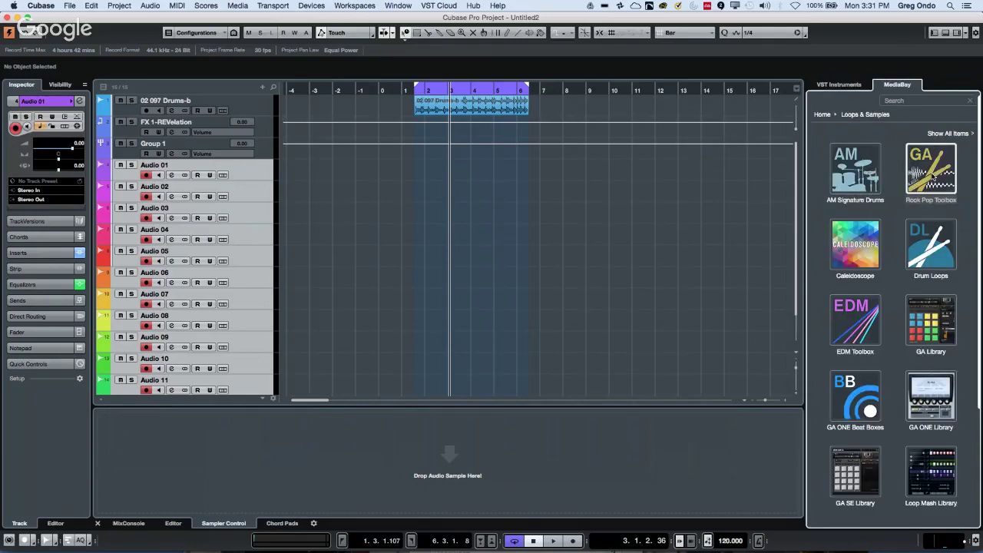
click(930, 236)
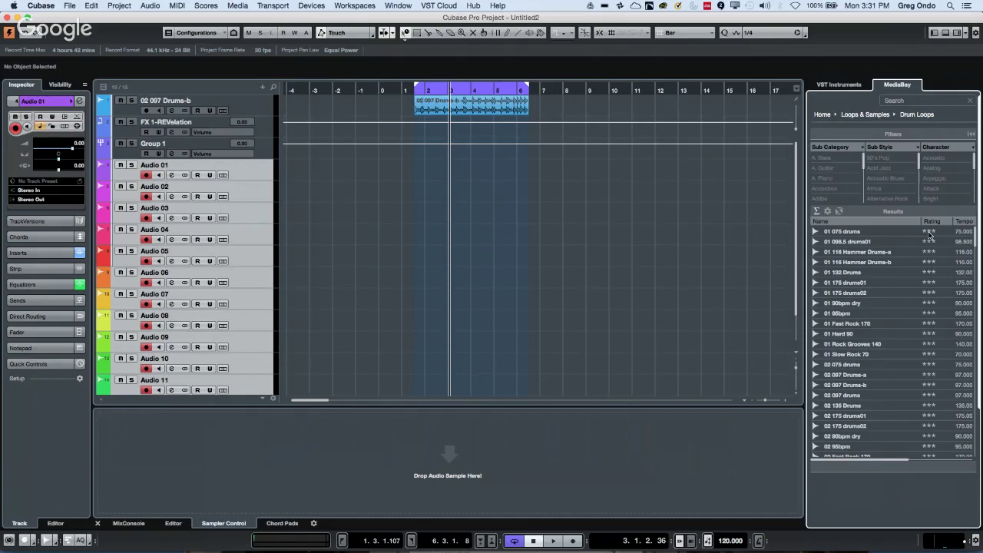
click(837, 366)
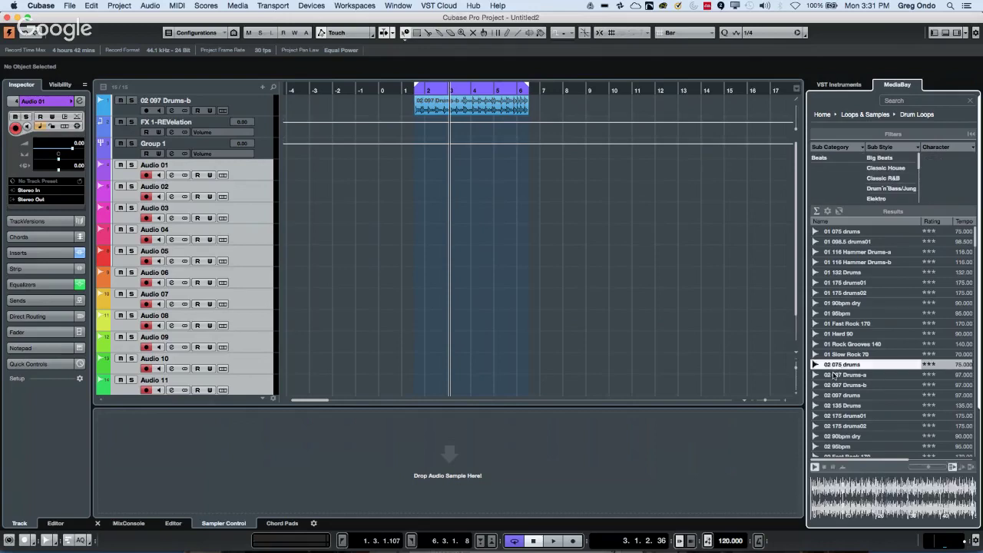
click(839, 354)
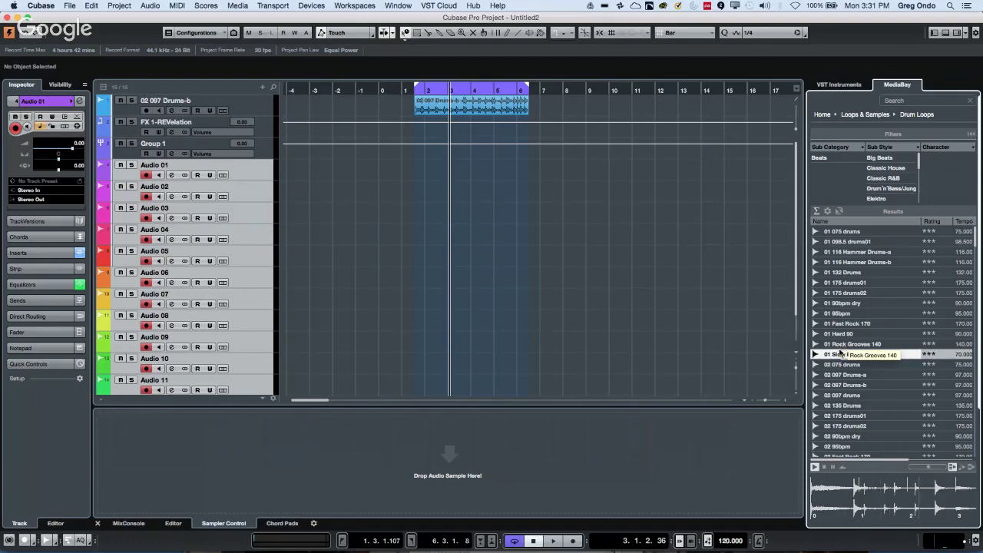
mouse_move(840, 355)
mouse_down()
mouse_move(561, 222)
mouse_move(415, 219)
mouse_up()
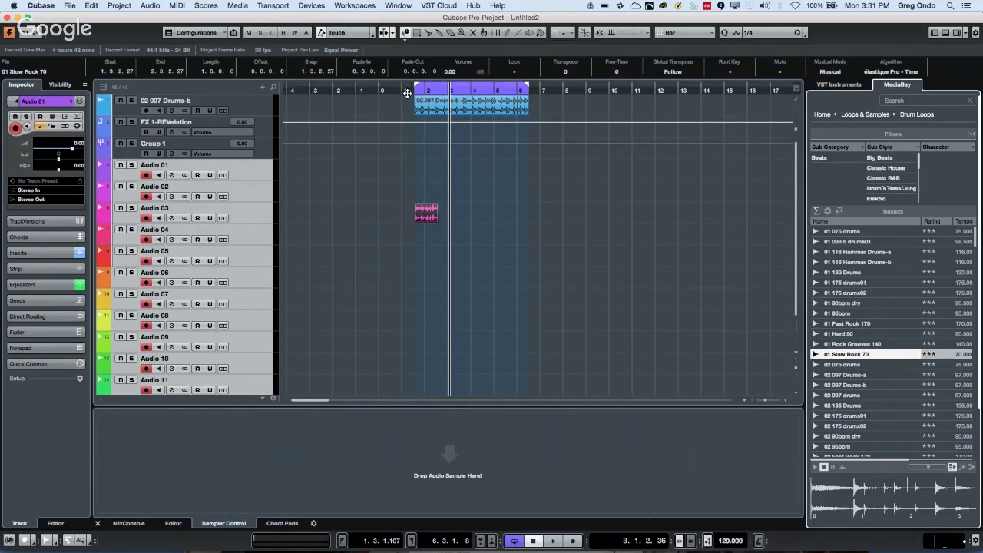
- Increase the height of the selected audio tracks so the Slow Rock 70 waveform on Audio 03 is easy to inspect
drag(404, 89, 408, 187)
click(303, 223)
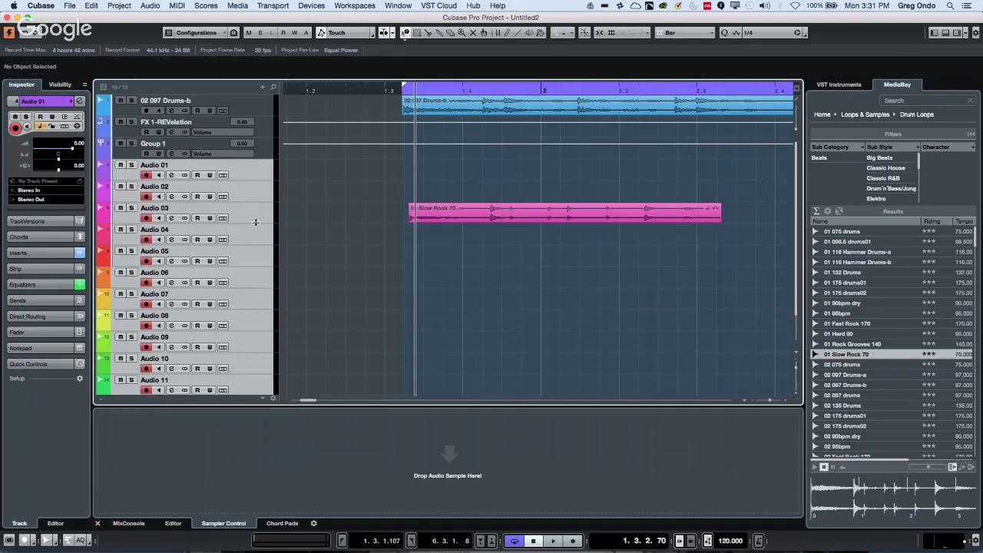
drag(253, 225, 254, 266)
- Solo Audio 03 and play the Slow Rock 70 loop from just before its start
key(space)
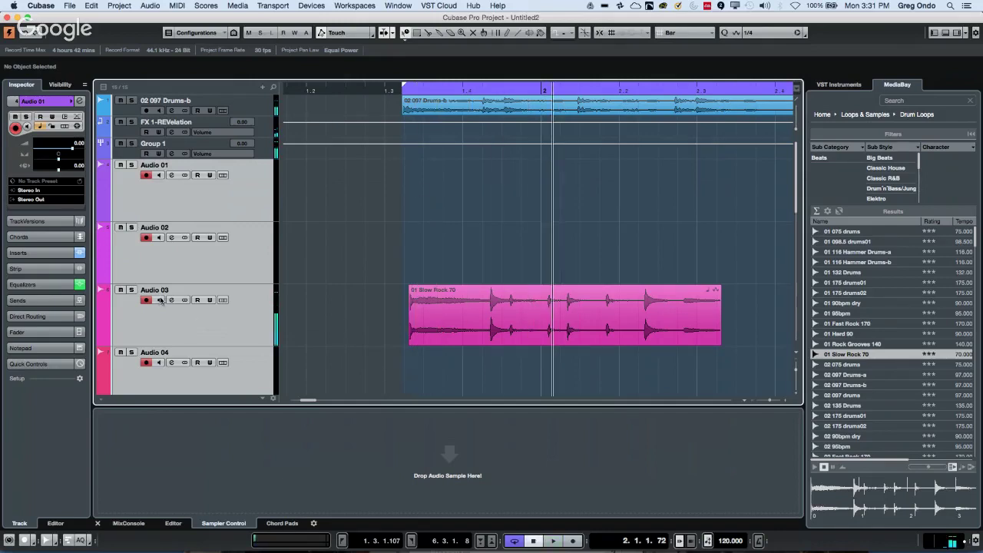
click(132, 290)
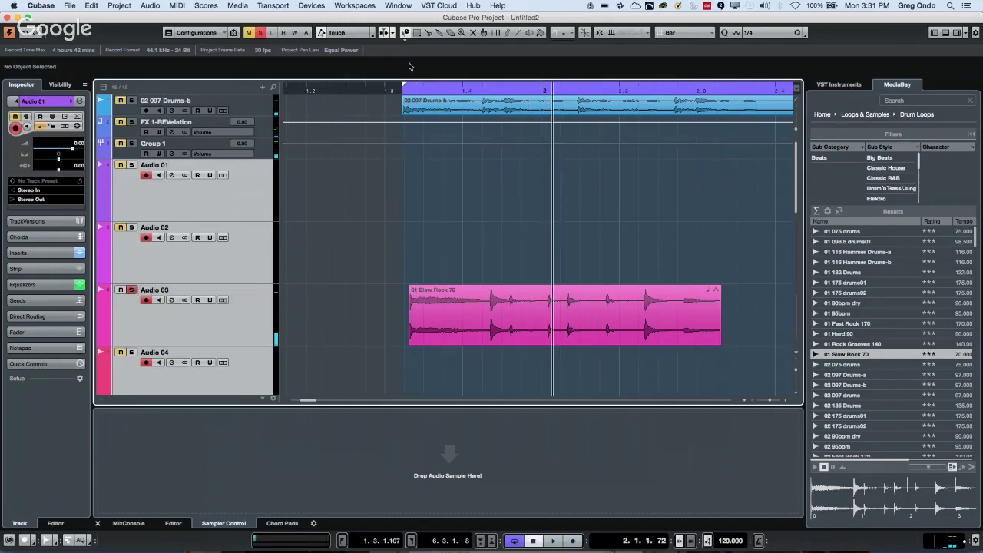
click(389, 88)
key(space)
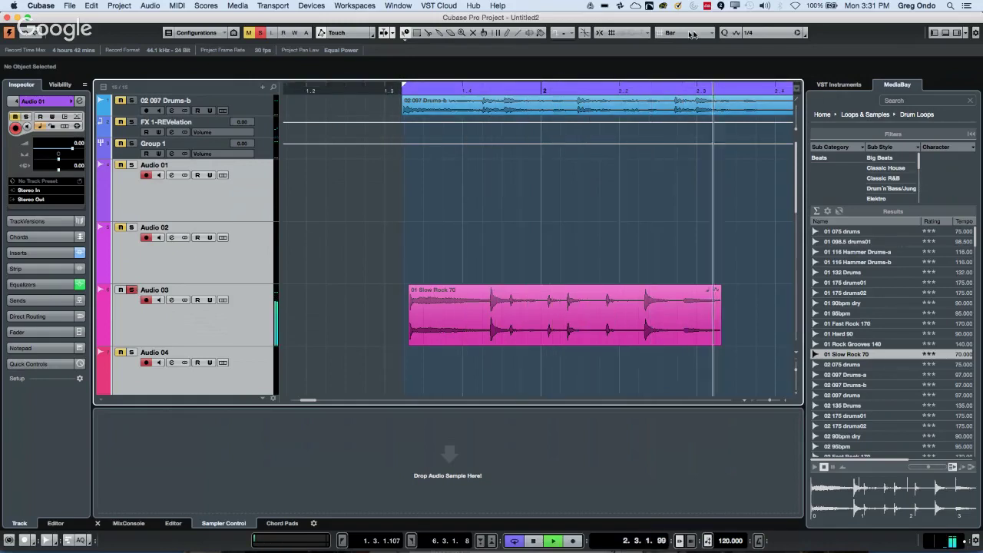
key(space)
- Turn off Musical Mode for the 01 Slow Rock 70 event on Audio 03
click(644, 286)
click(644, 288)
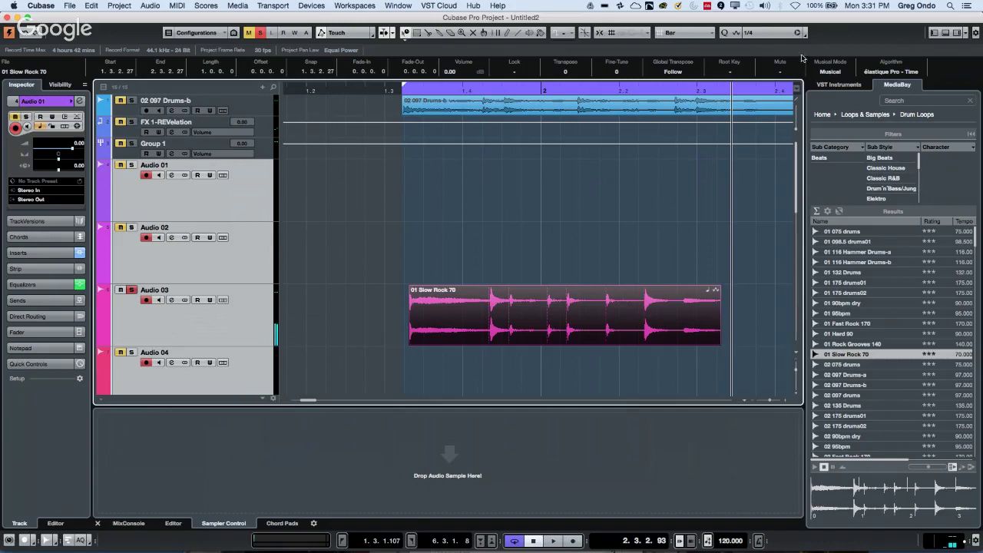
click(834, 71)
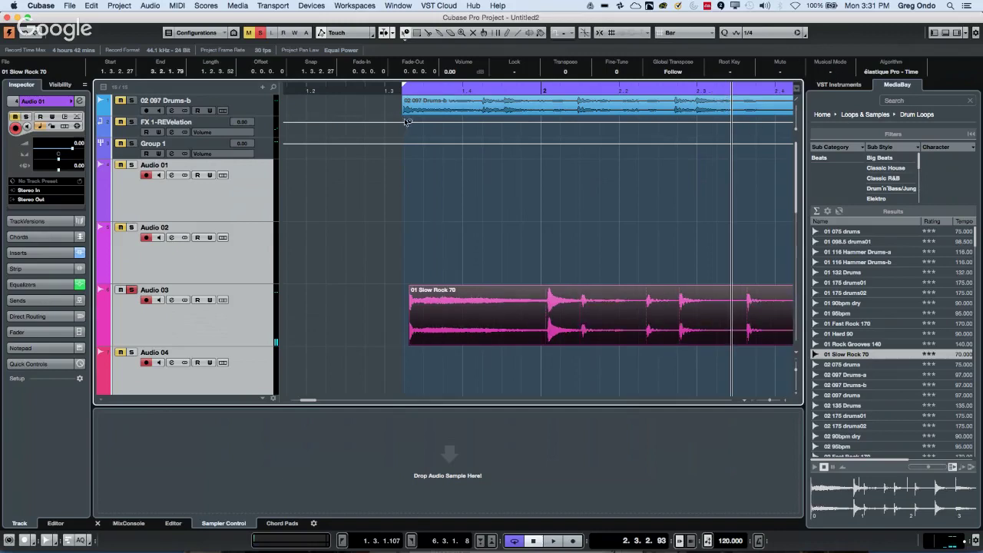
- Play the soloed Slow Rock 70 event from its start to hear it at its original tempo
click(388, 90)
key(g)
key(g)
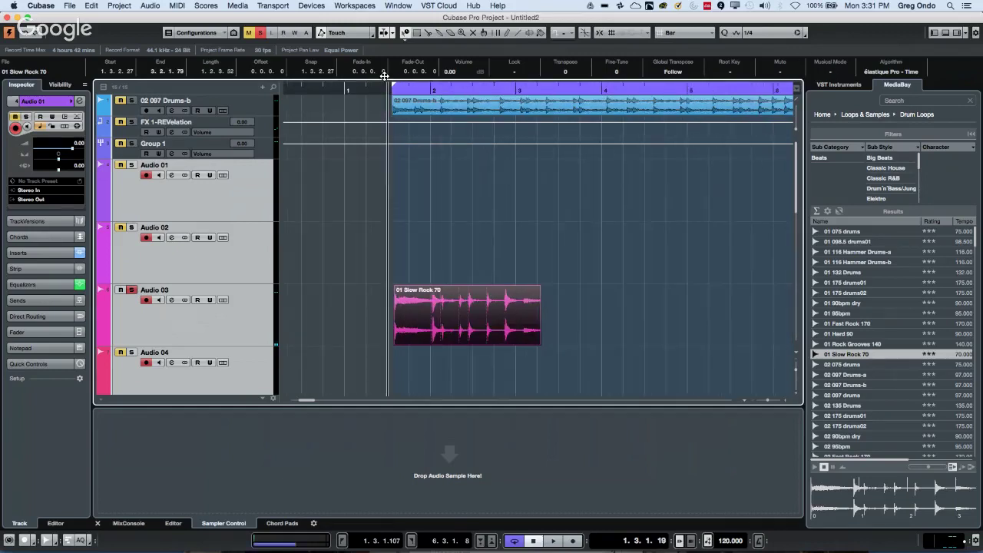
key(space)
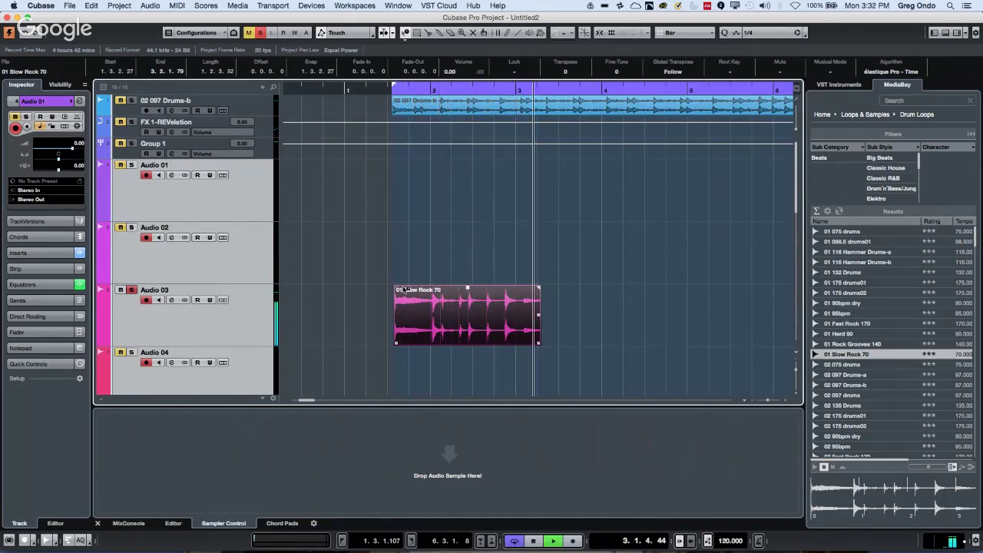
key(space)
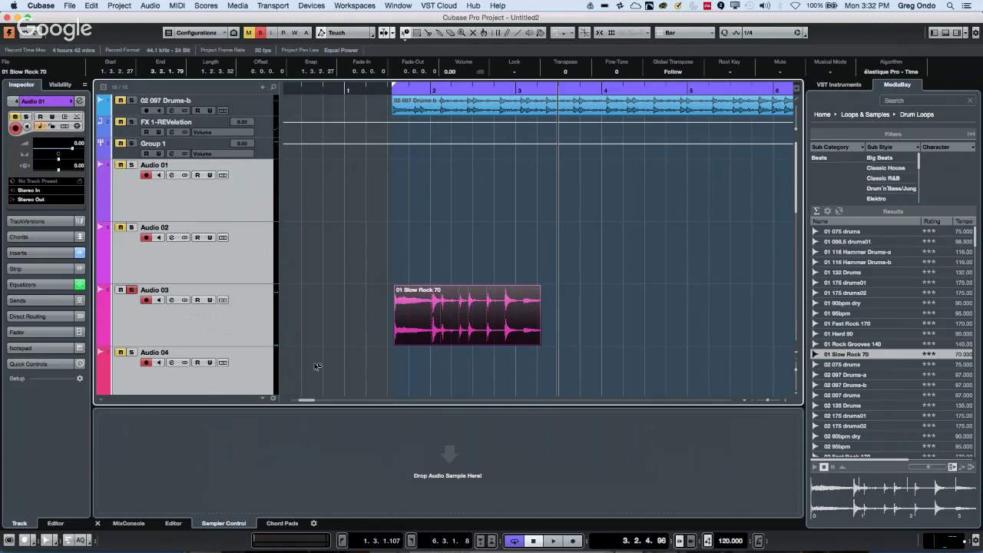
- Open the 01 Slow Rock 70 event in the lower-zone editor and in a separate Sample Editor window
click(174, 522)
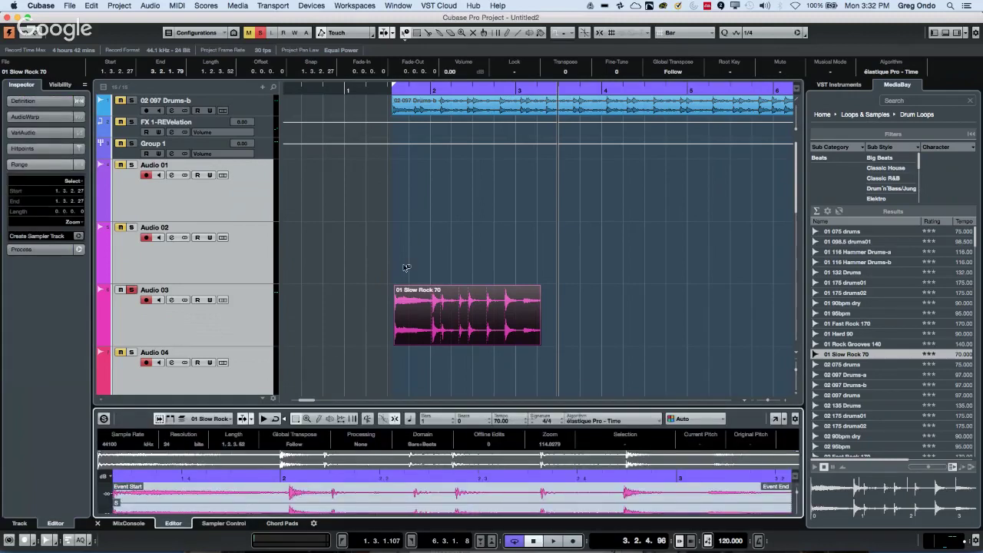
click(458, 308)
double_click(458, 308)
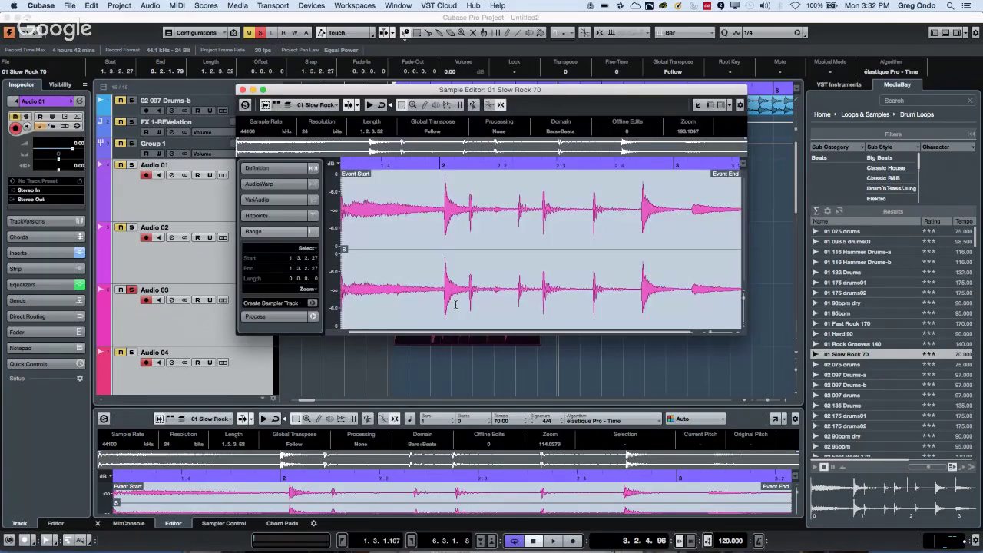
- Enable hitpoint editing for 01 Slow Rock 70, lower the hitpoint threshold slightly, and enlarge the Sample Editor to full screen
click(289, 215)
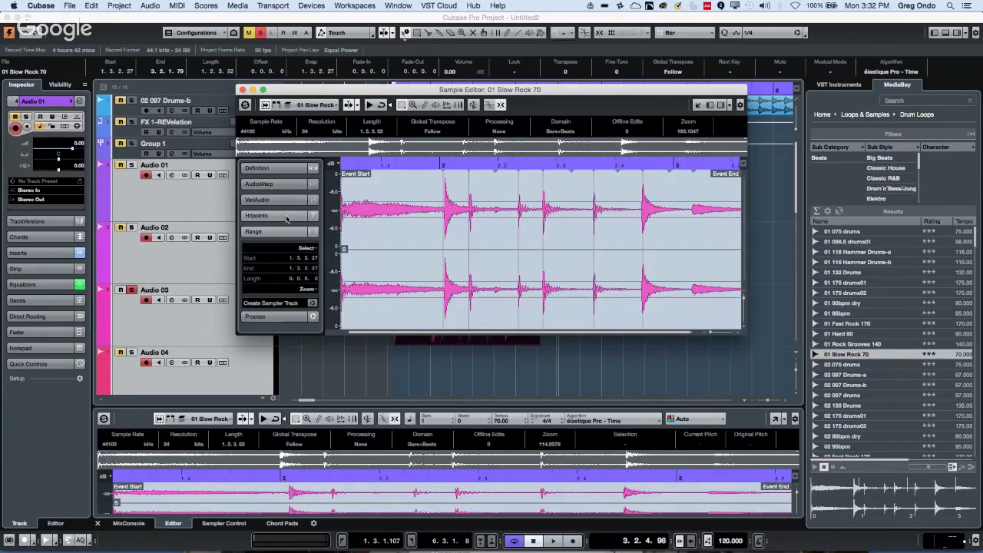
click(311, 232)
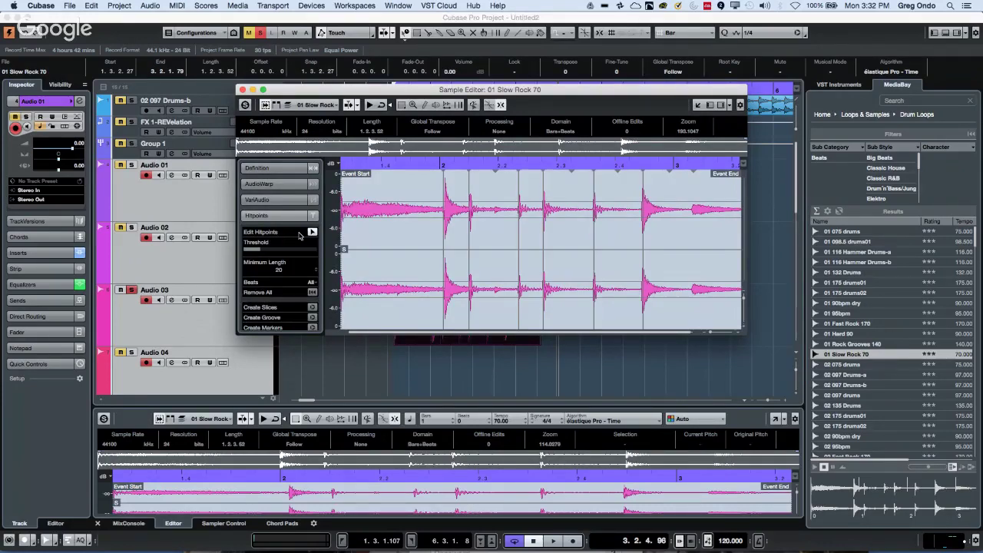
click(260, 250)
drag(260, 250, 257, 252)
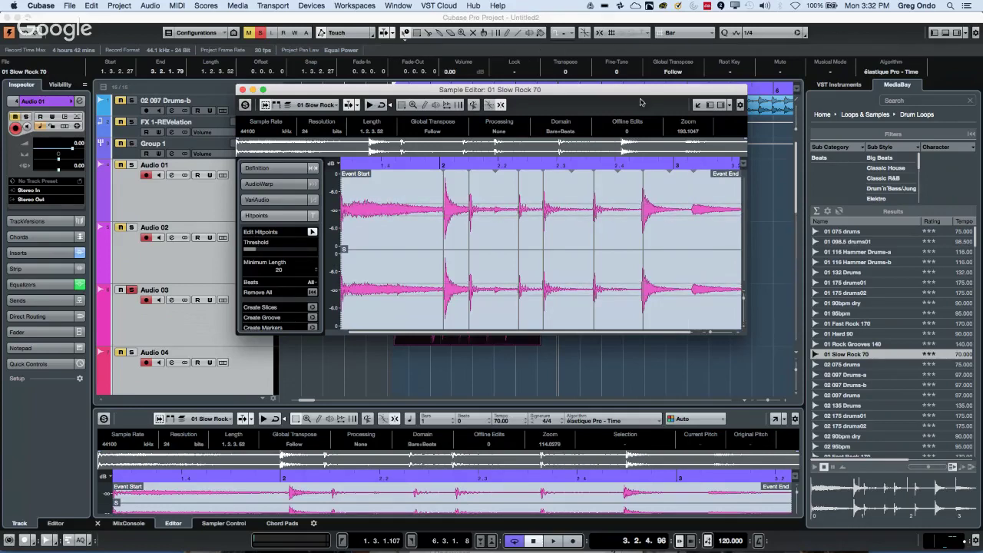
click(265, 91)
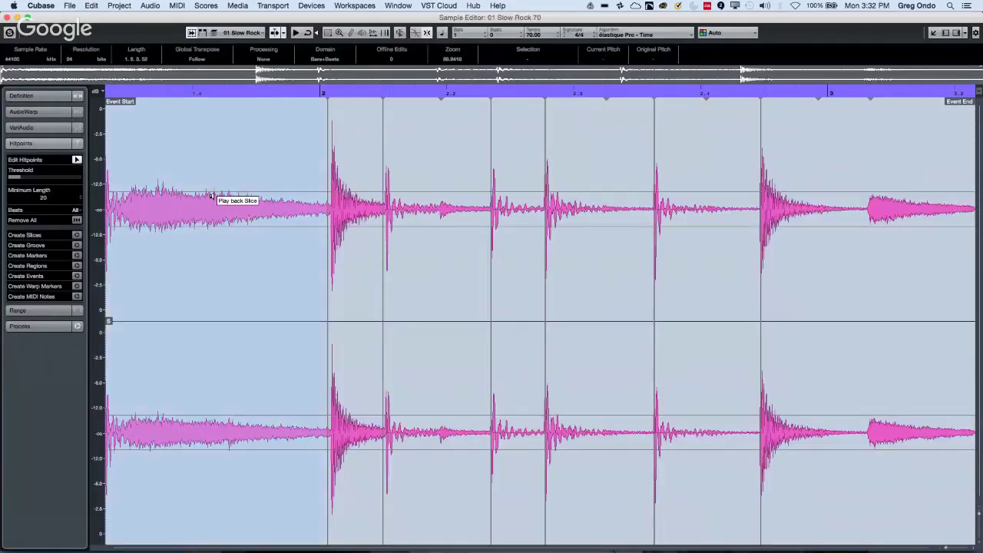
- Lower the hitpoint threshold to its minimum and create audio slices from the hitpoints of 01 Slow Rock 70
drag(19, 182, 9, 181)
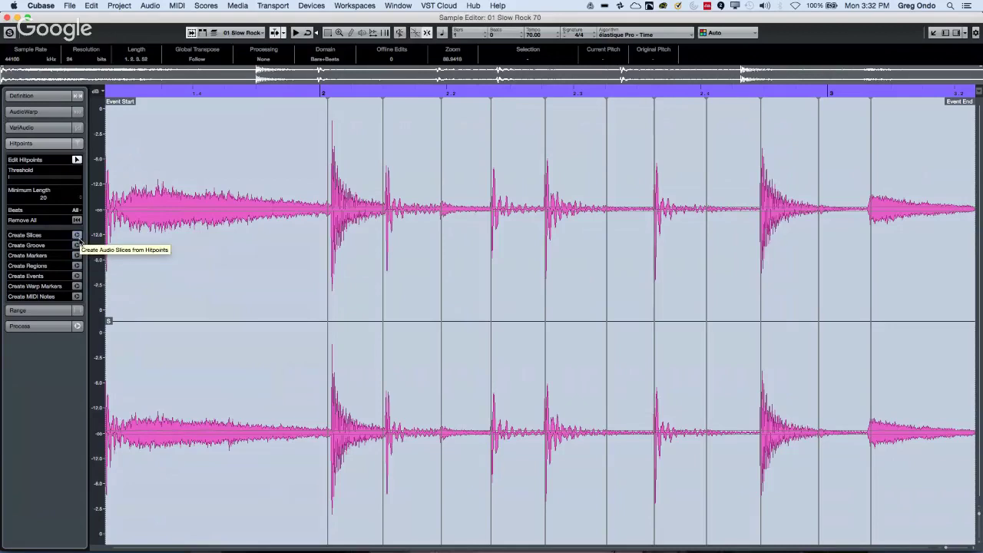
click(76, 236)
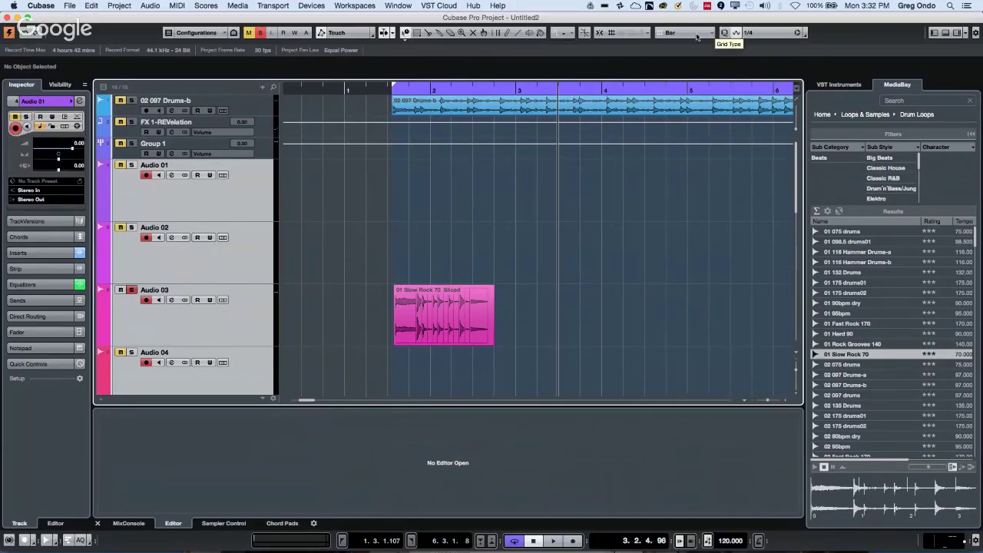
- Open the Quantize Panel, place it over the arrangement, and turn on iQ Mode while keeping the 1/4 grid
click(801, 33)
click(802, 34)
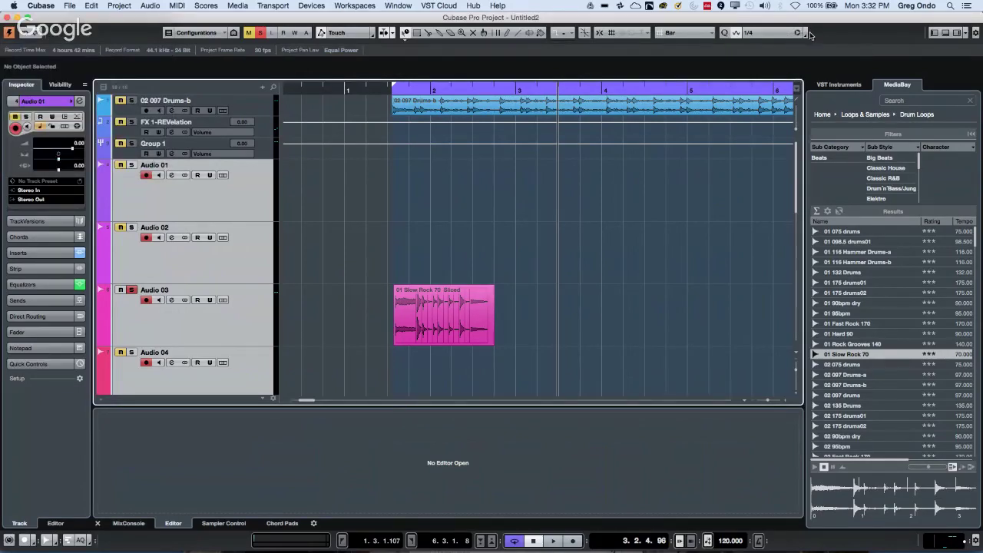
click(803, 33)
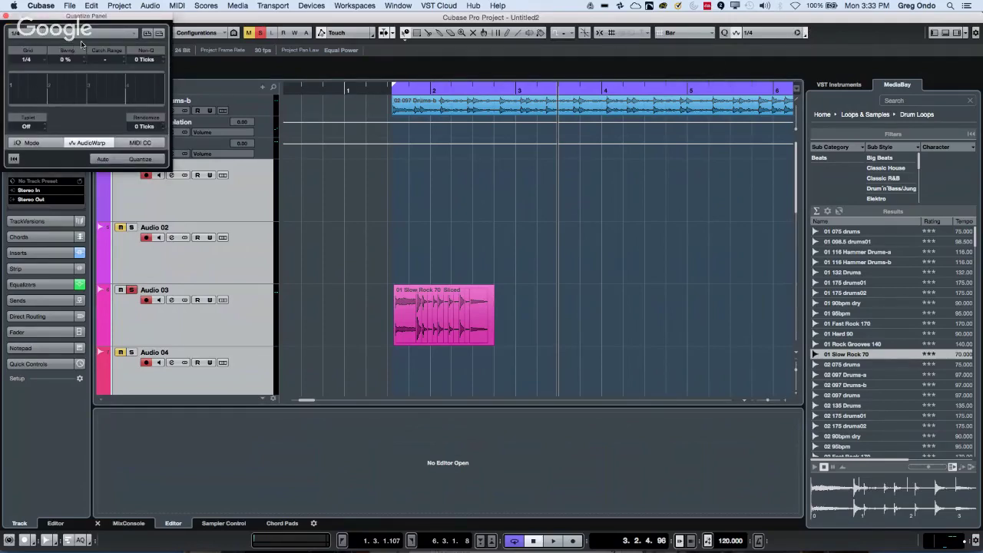
drag(92, 23, 531, 112)
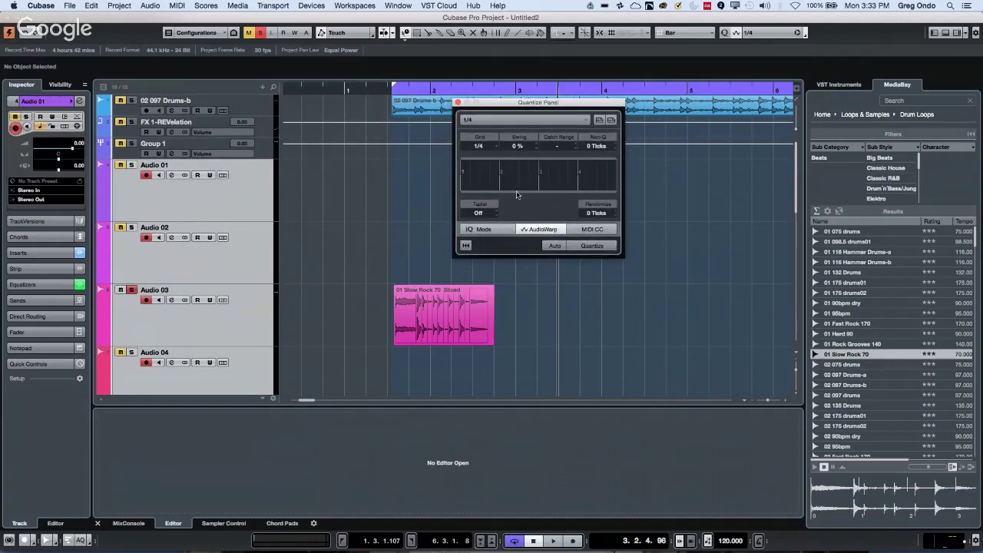
click(506, 230)
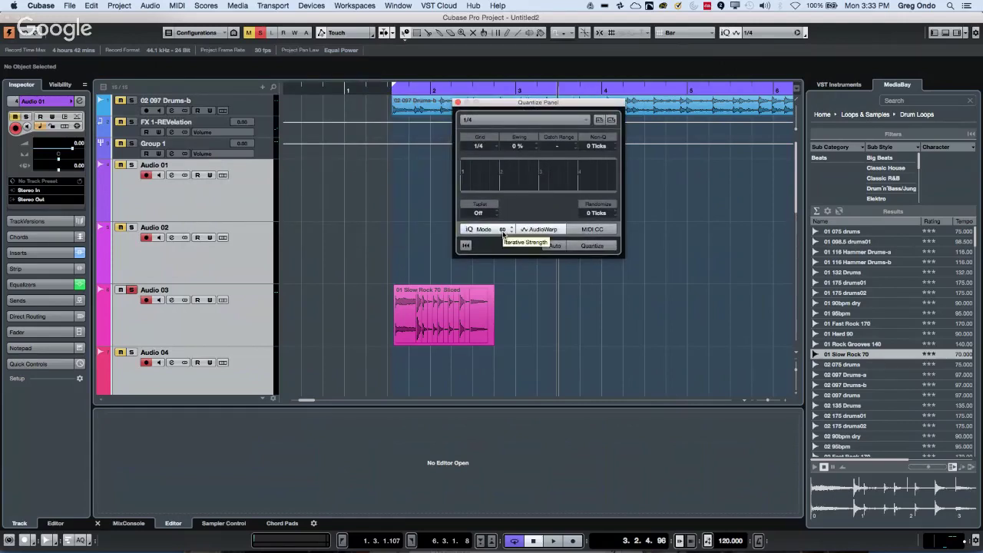
click(479, 145)
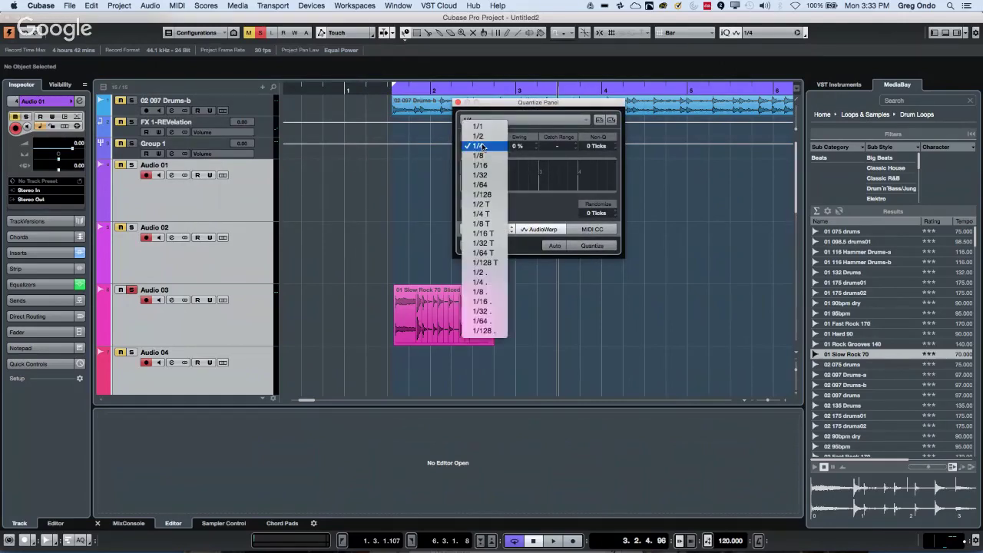
click(482, 146)
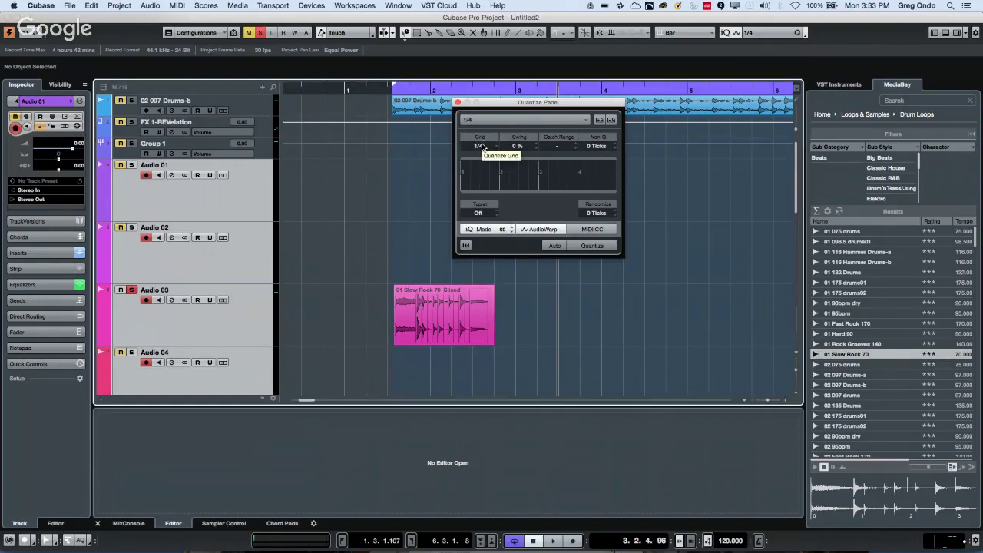
- Quantize the 01 Slow Rock 70 Sliced part on Audio 03 with a 1/8 grid and a 10% catch range
click(500, 302)
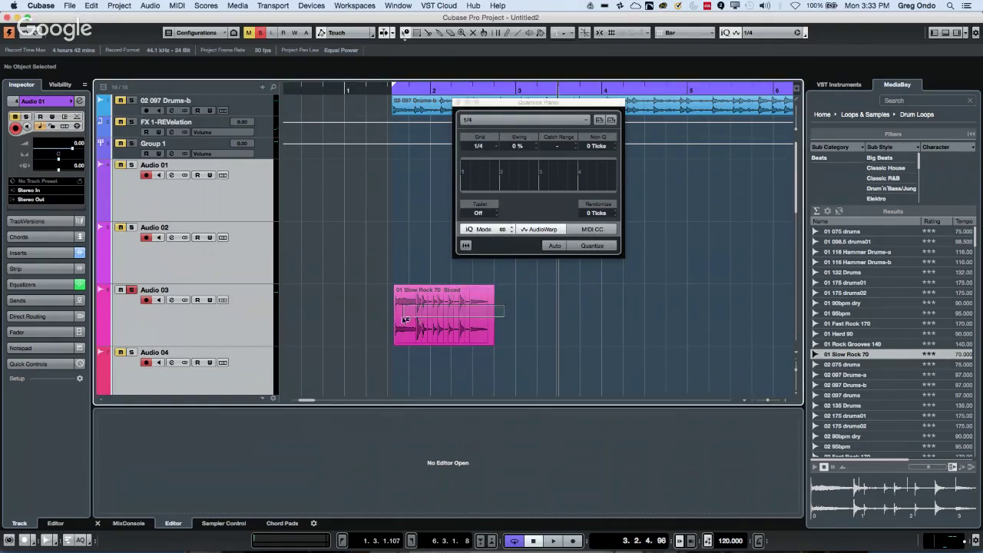
click(402, 318)
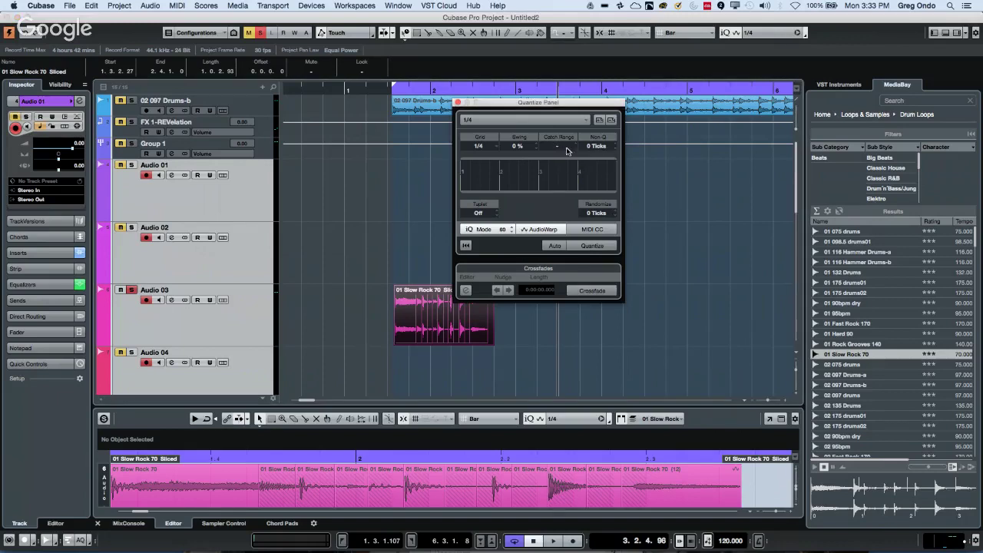
drag(560, 151, 569, 132)
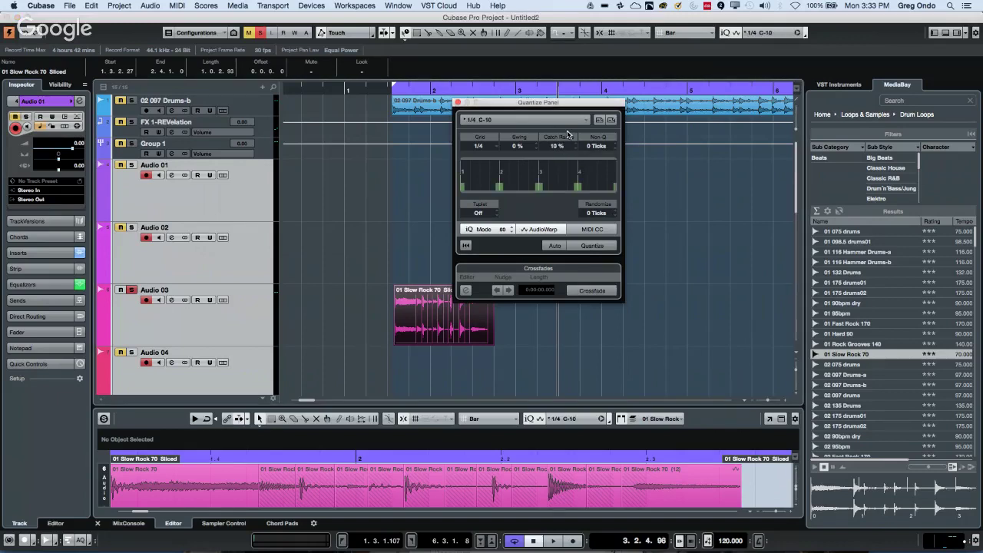
click(479, 146)
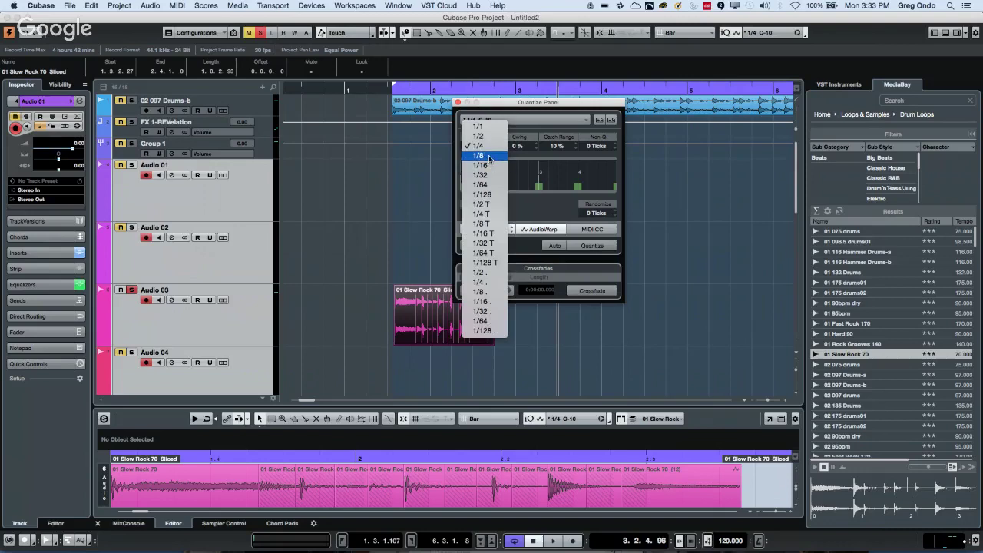
click(489, 157)
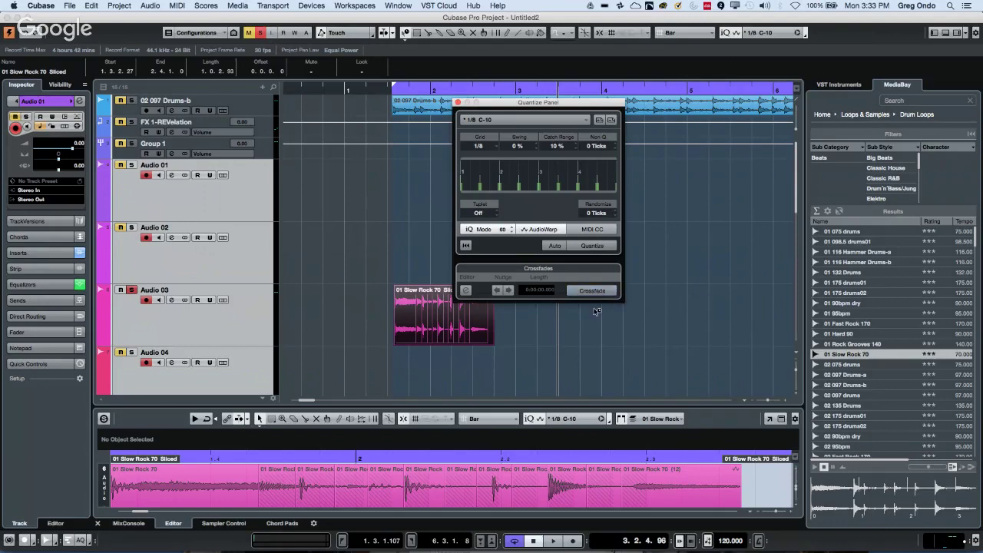
click(592, 250)
- Play the 01 Slow Rock 70 Sliced part from just before its start, and apply the quantize once more
click(379, 91)
key(space)
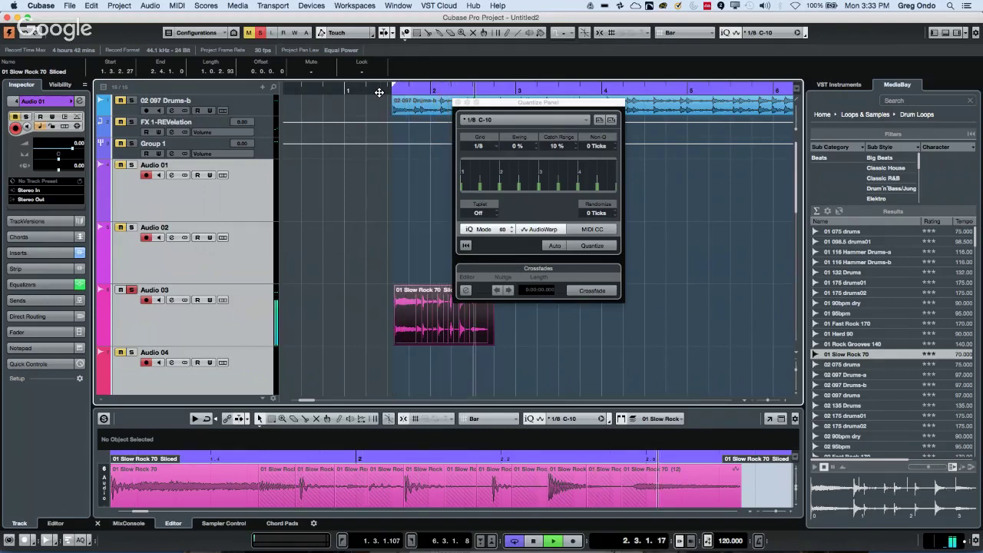
key(space)
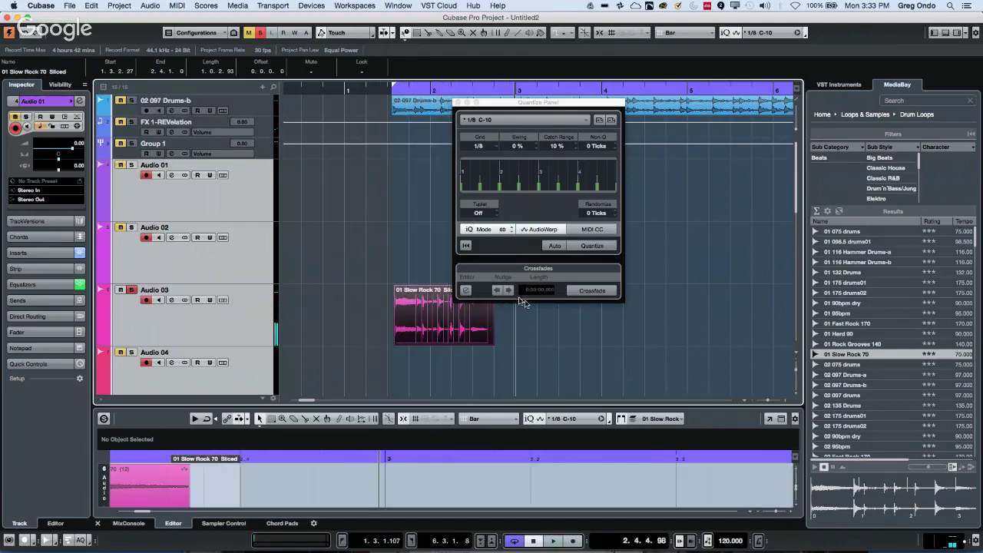
click(603, 246)
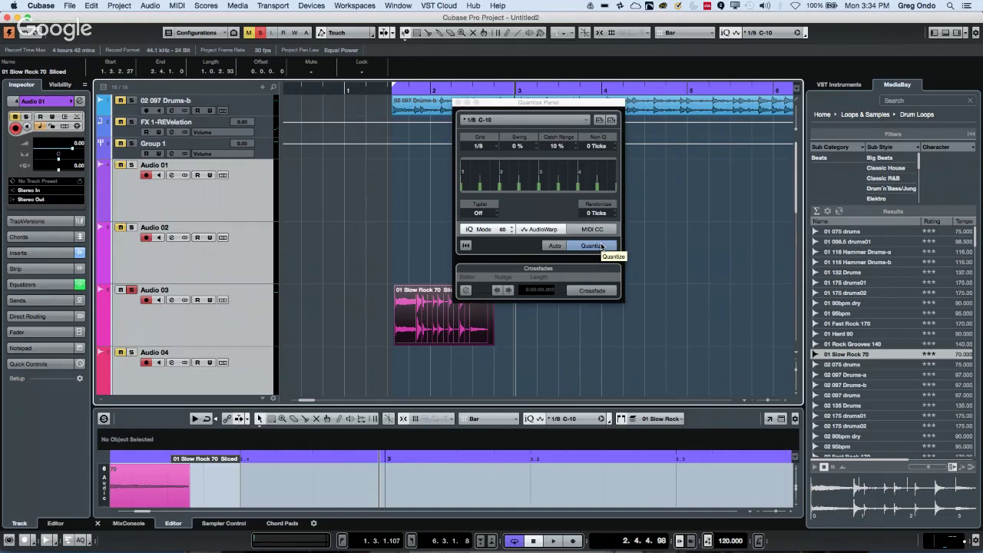
- Select the 02 097 Drums-b track and its event, and open the event's hitpoint settings
click(406, 89)
drag(405, 102, 406, 142)
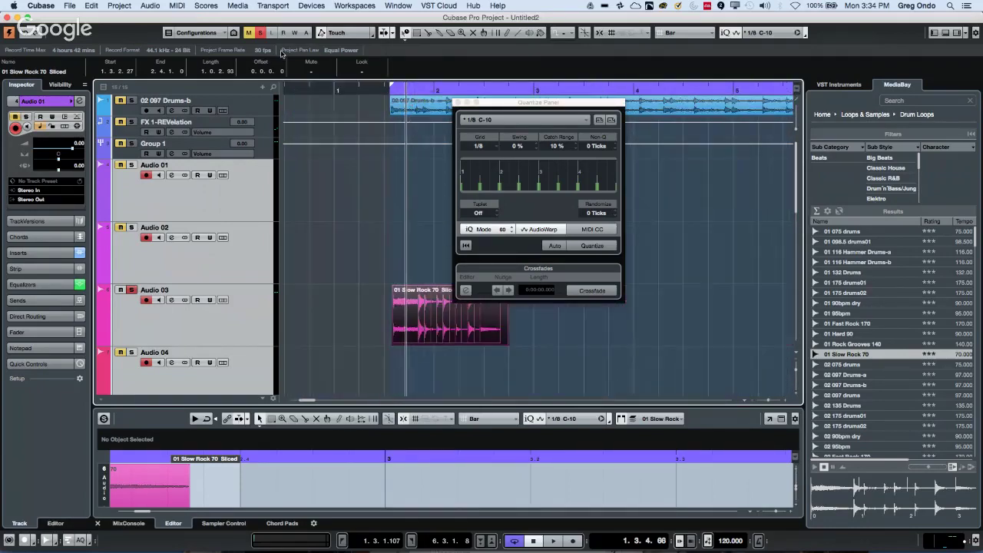
click(257, 114)
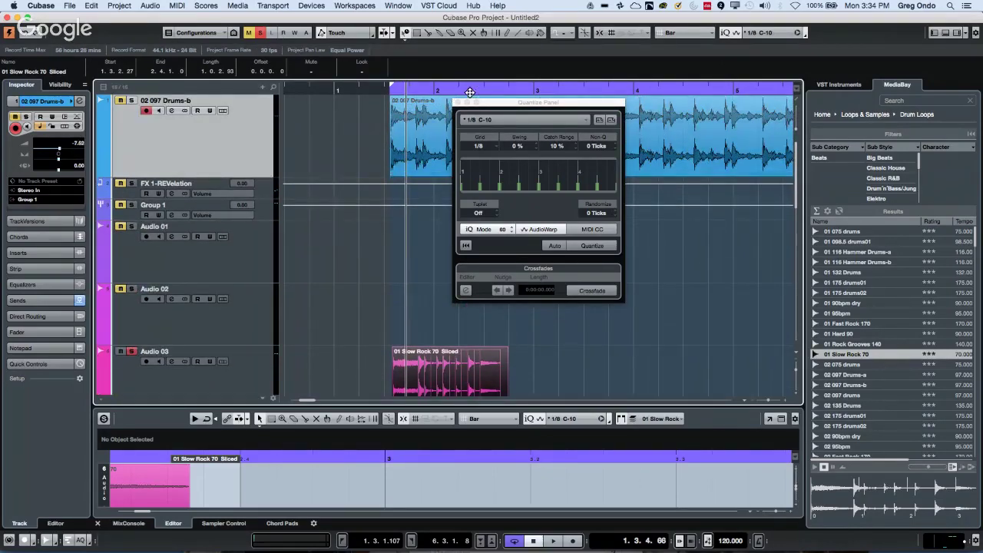
click(430, 129)
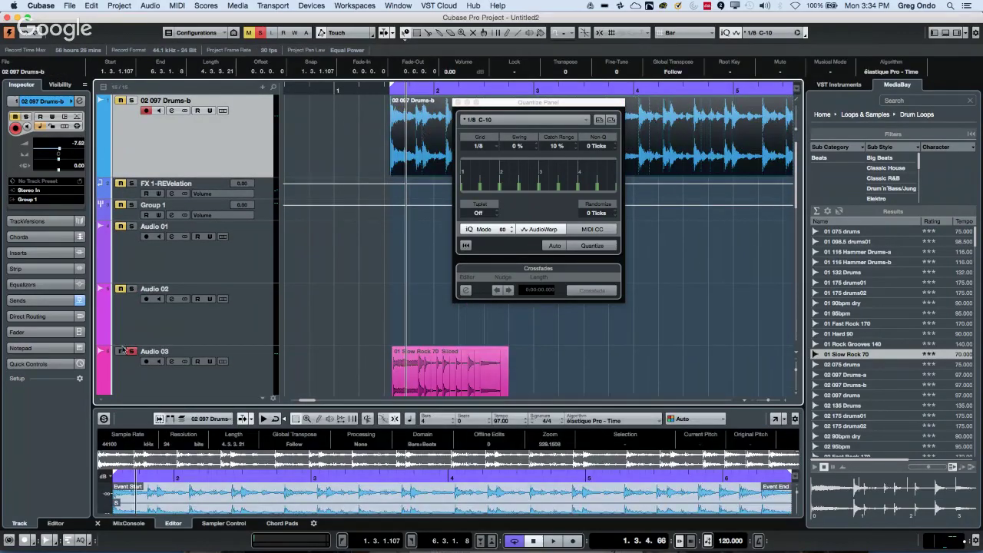
click(55, 522)
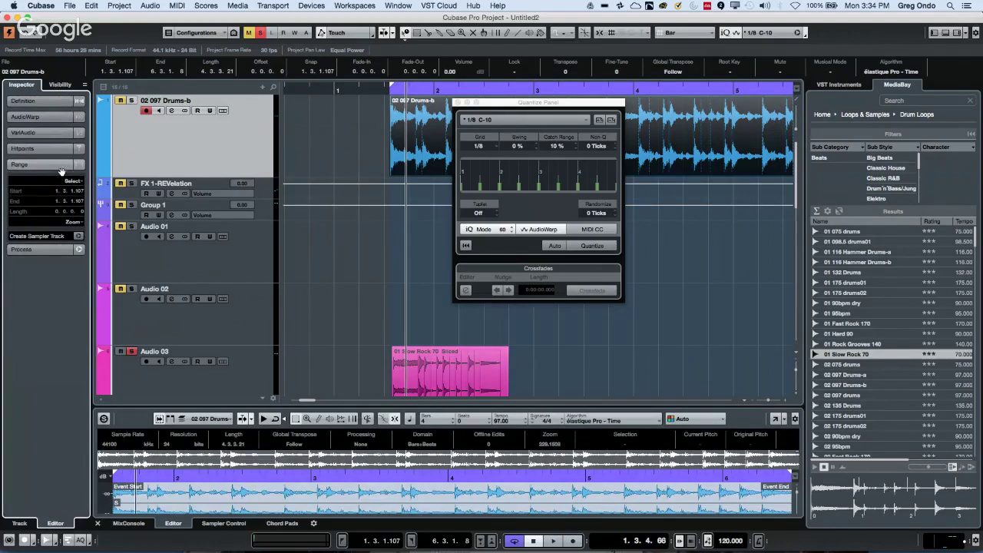
click(31, 148)
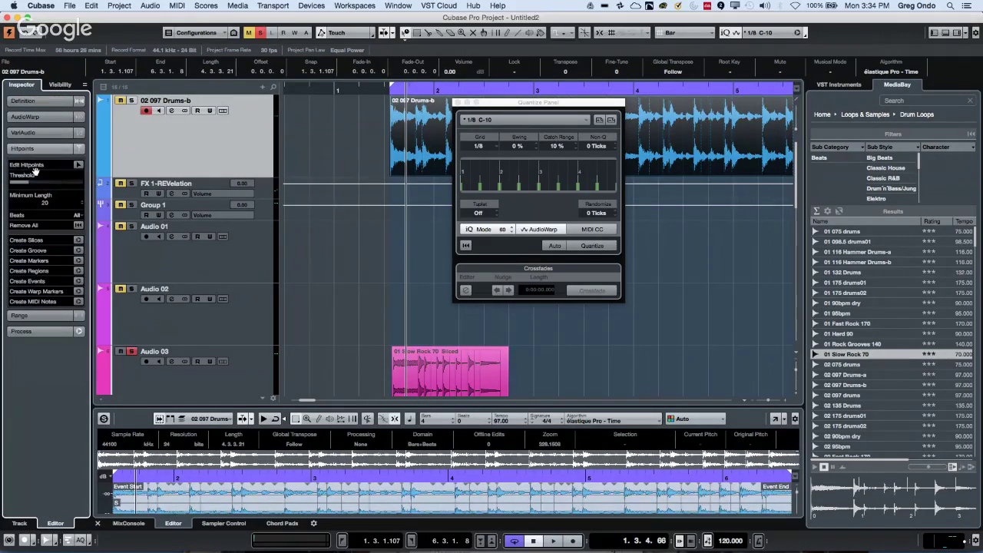
- Lower the hitpoint threshold for 02 097 Drums-b, enlarge the lower-zone editor, and create slices from the hitpoints
drag(29, 182, 18, 183)
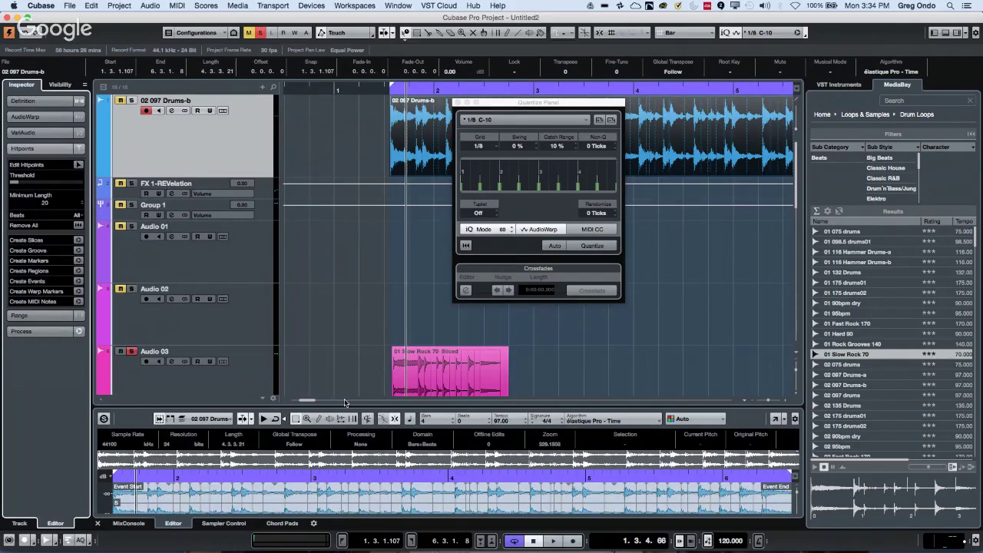
drag(346, 407, 323, 299)
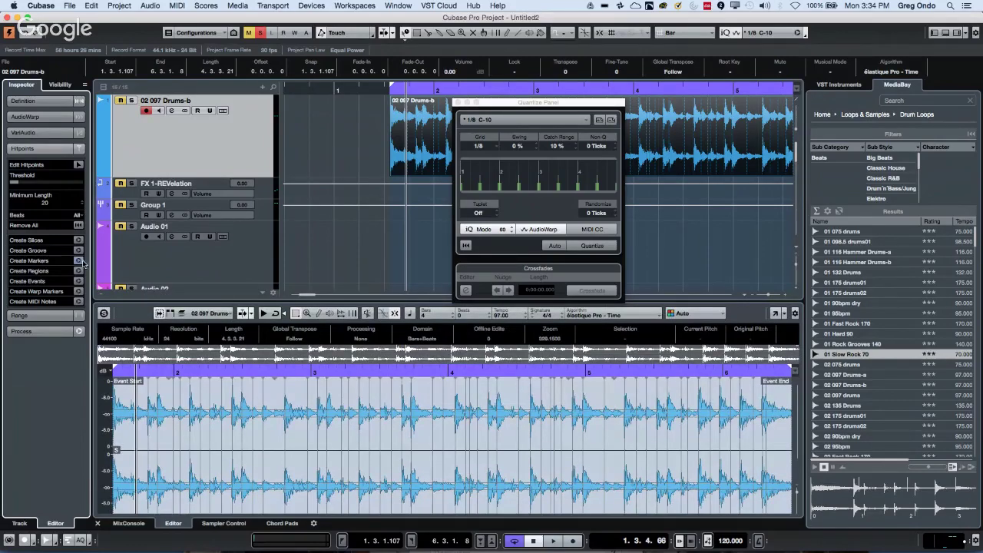
click(78, 241)
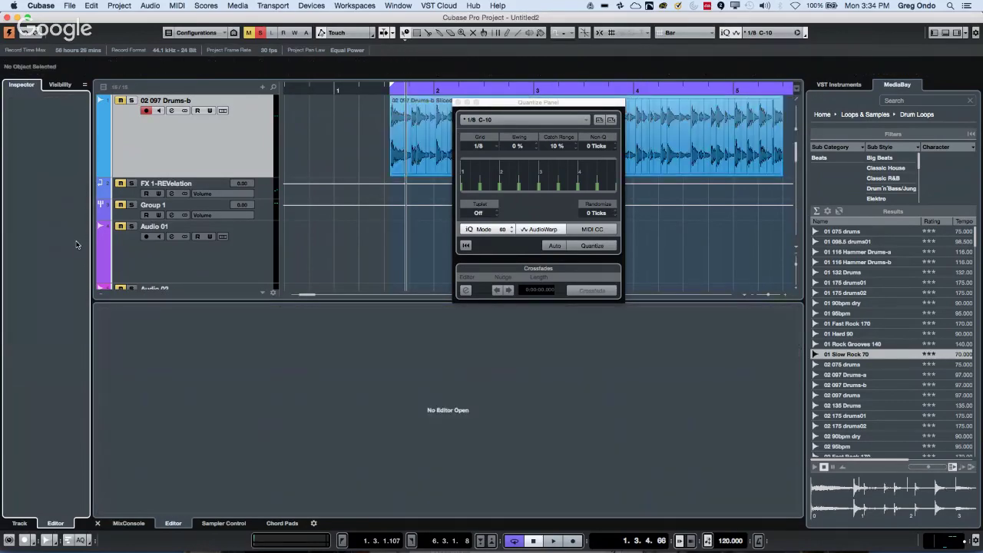
- View the 02 097 Drums-b Sliced part in the Audio Part Editor, close that window, and close the Quantize Panel
double_click(421, 148)
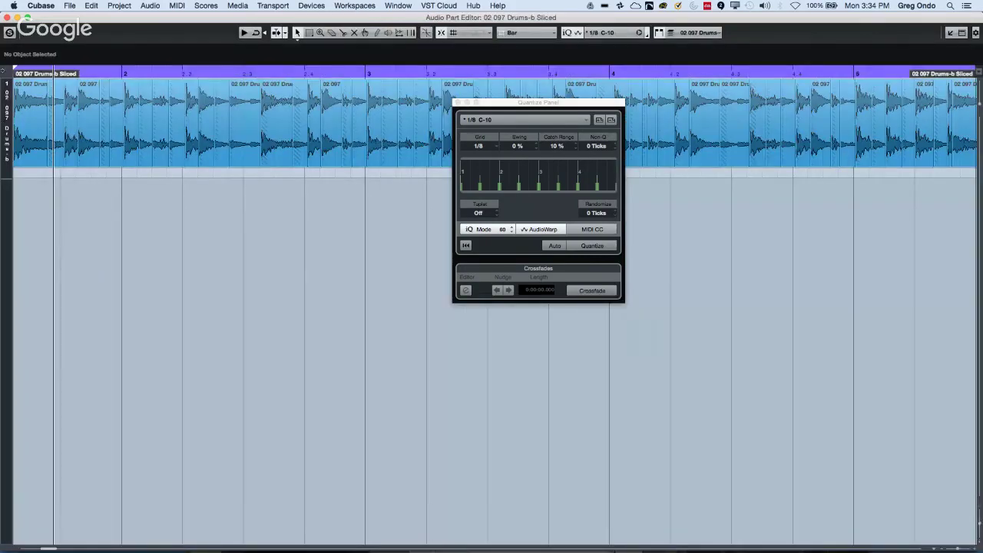
click(6, 18)
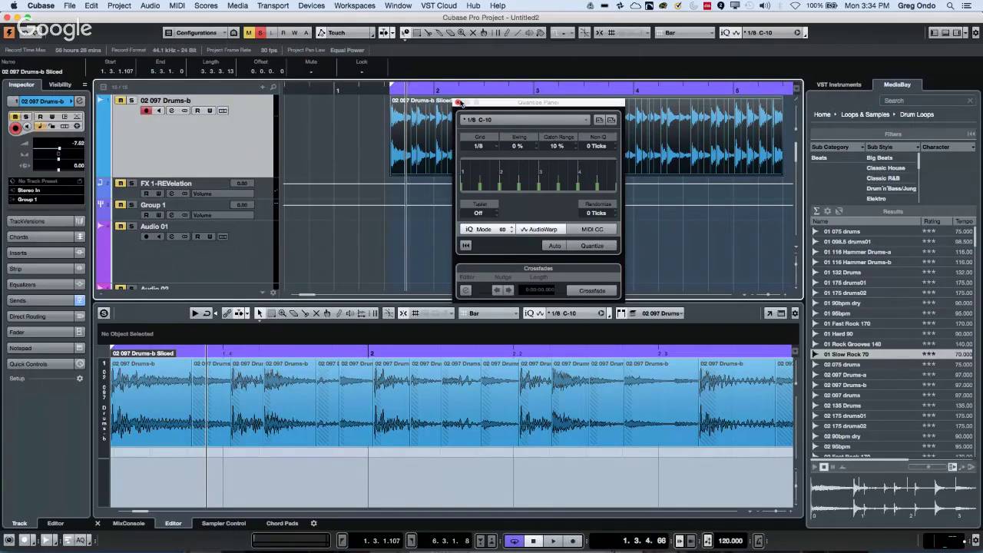
click(458, 102)
- Move the 02 097 Drums-b Sliced part slightly later in the arrangement so that it starts at 1.3.2.43
drag(412, 87, 418, 142)
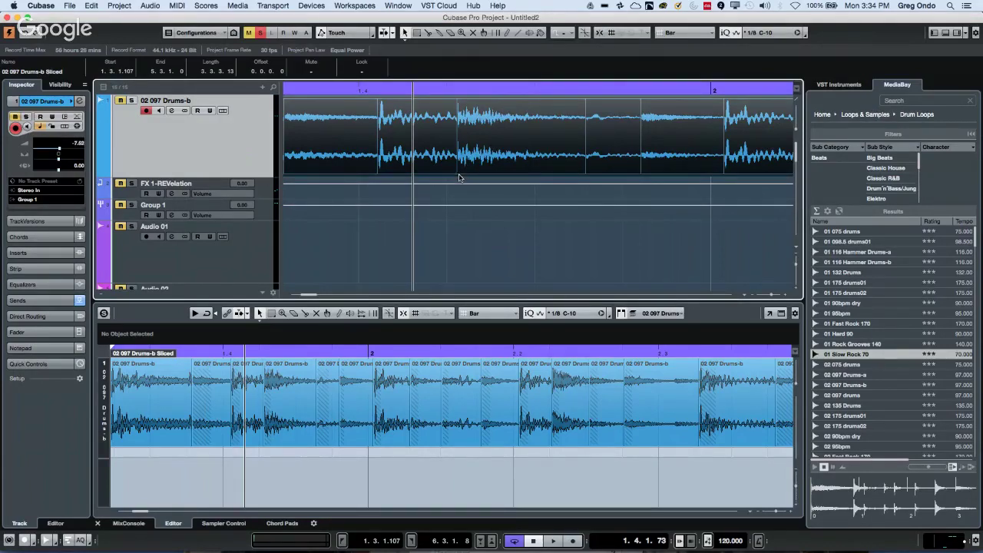
click(453, 93)
drag(453, 93, 455, 115)
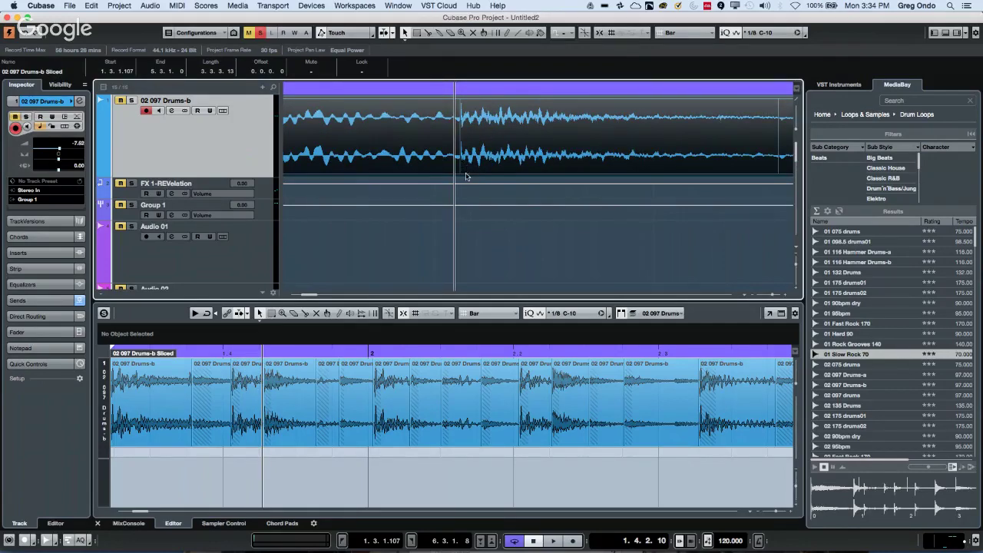
drag(471, 173, 501, 174)
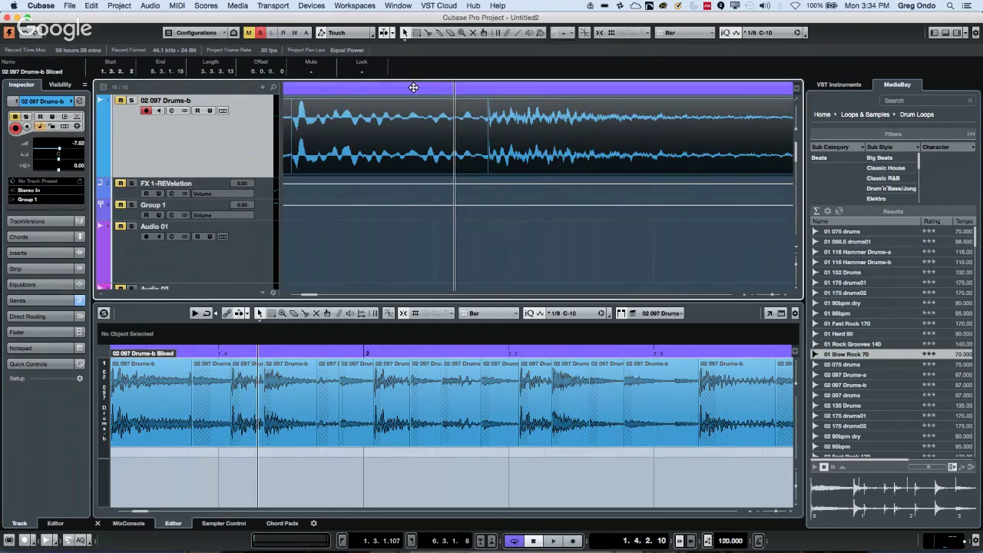
click(416, 79)
drag(415, 77, 413, 51)
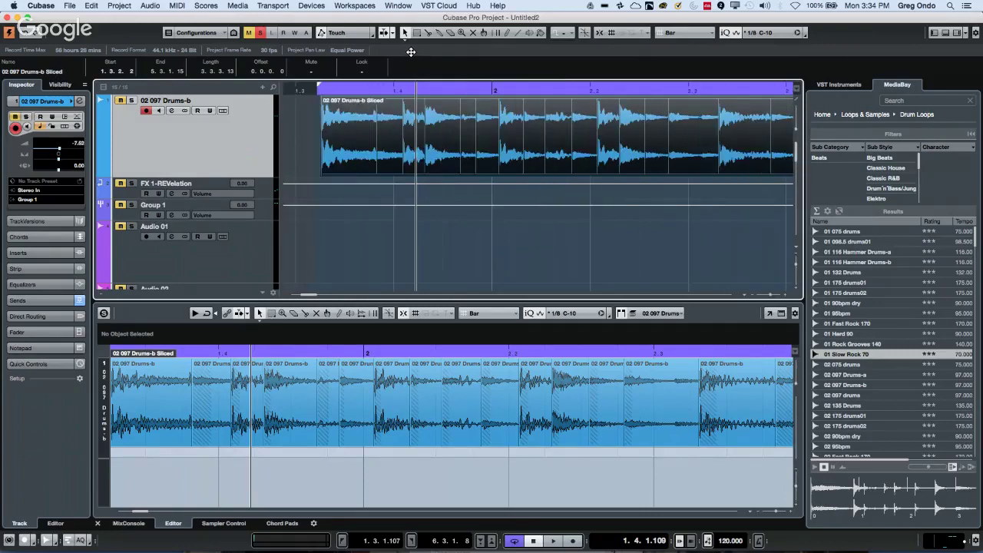
drag(540, 154, 569, 151)
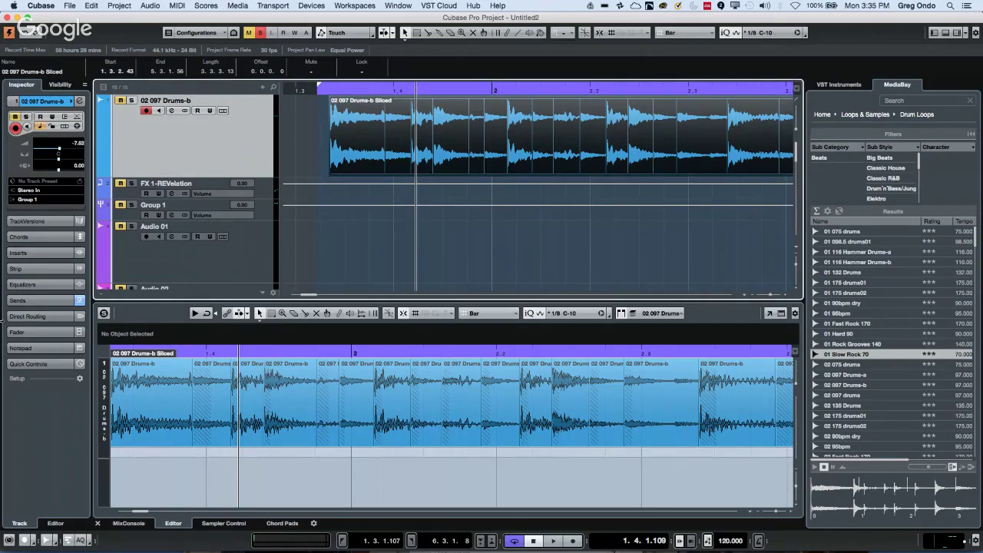
- Open the 02 097 Drums-b Sliced part for editing and move two neighbouring slices from beat 2.4 to 3.1.1.0
double_click(370, 143)
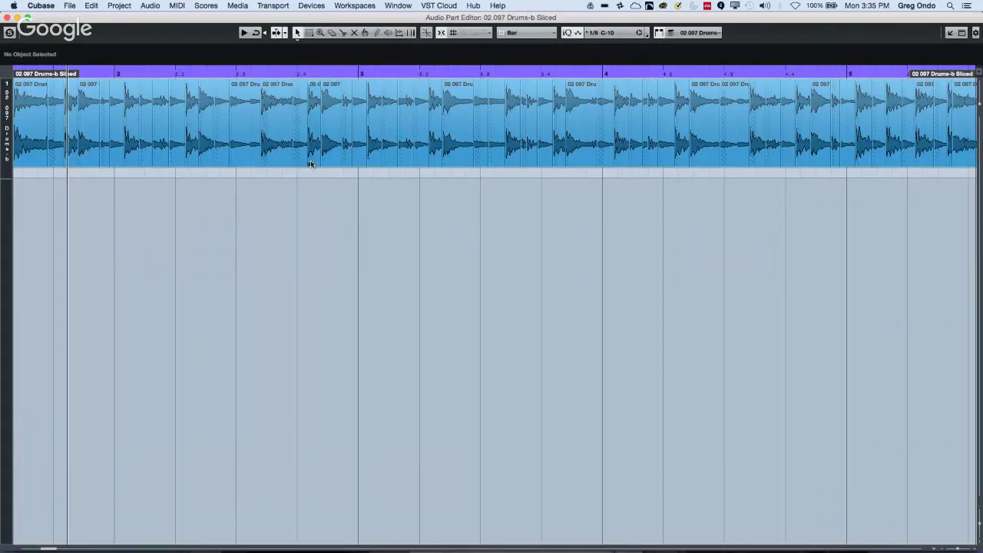
mouse_move(315, 159)
mouse_down()
mouse_move(324, 148)
mouse_move(306, 158)
mouse_up()
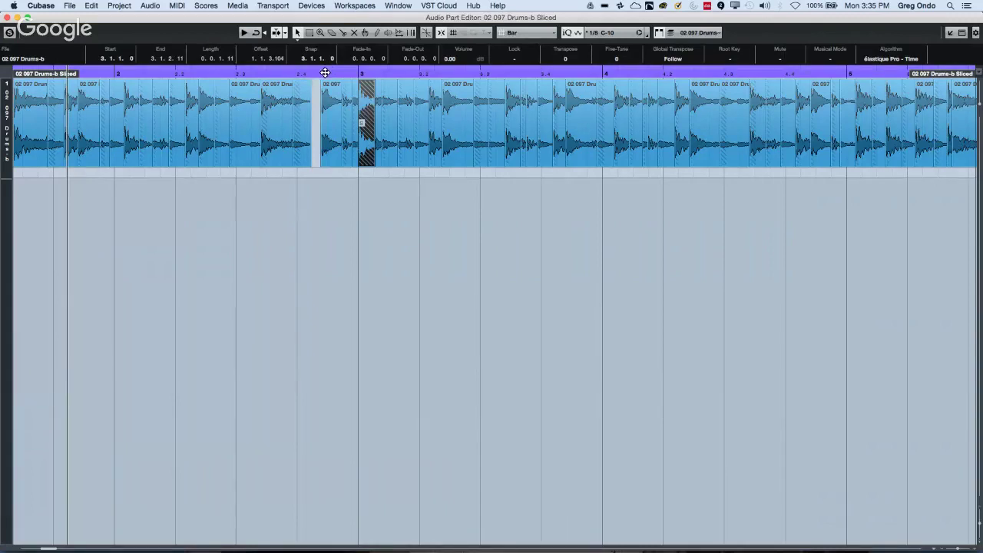
click(322, 74)
drag(321, 74, 115, 163)
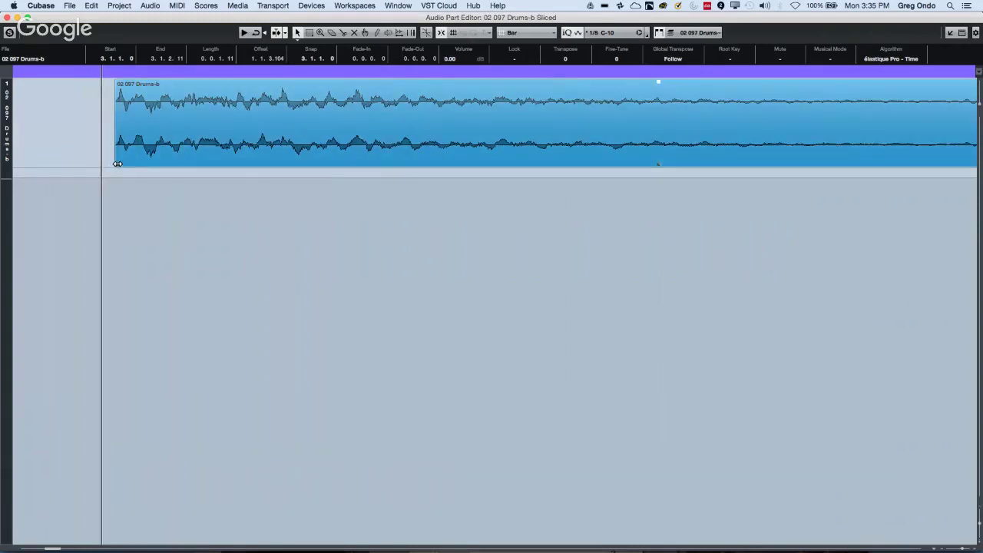
drag(121, 117, 147, 114)
click(139, 70)
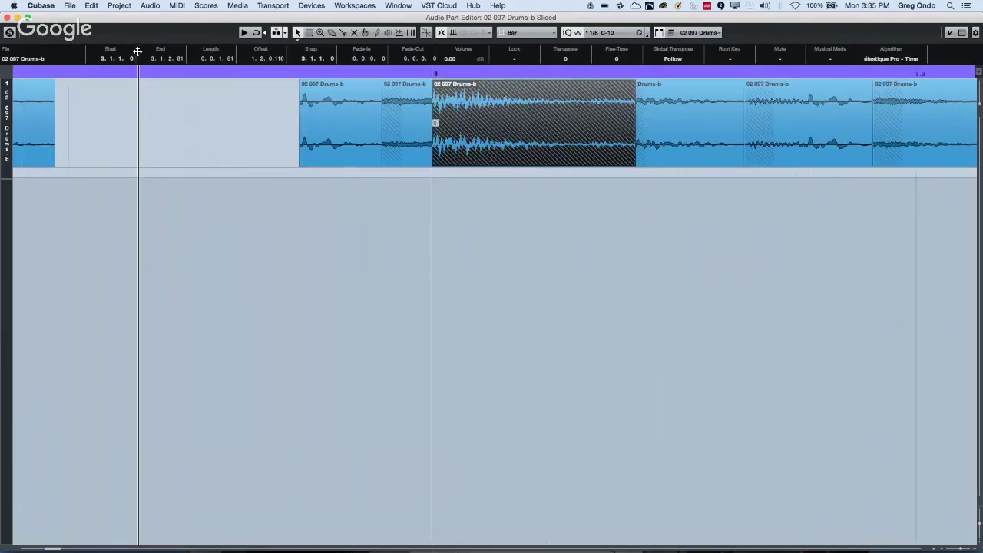
- Move the slice just before bar 3 earlier to 2.4.3.6 in the part editor, and close the editor window
click(316, 126)
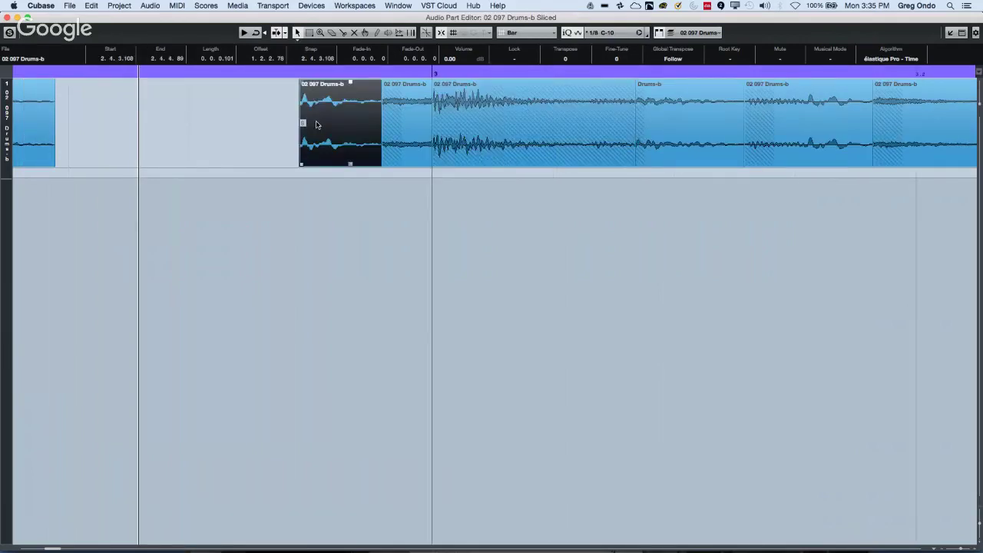
drag(301, 129, 230, 164)
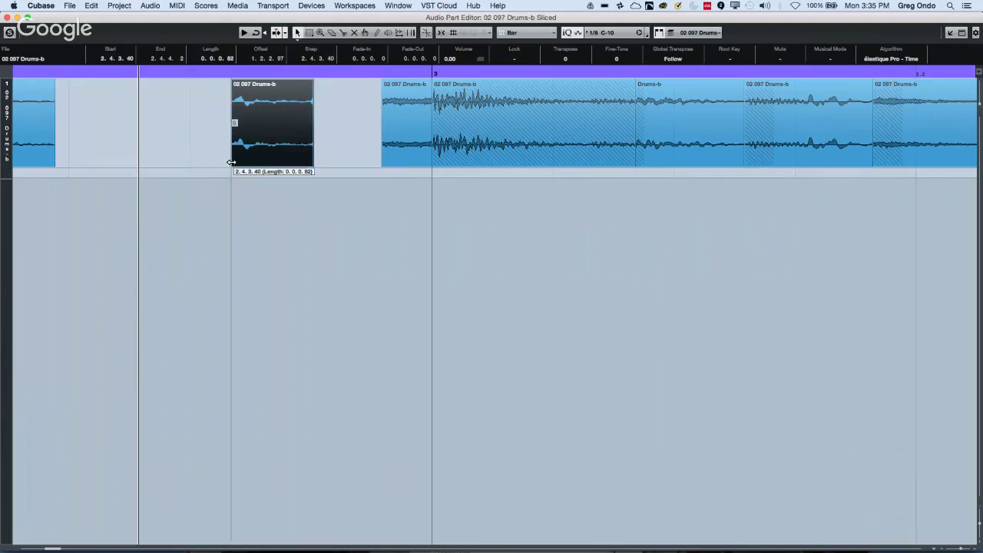
drag(272, 132, 236, 132)
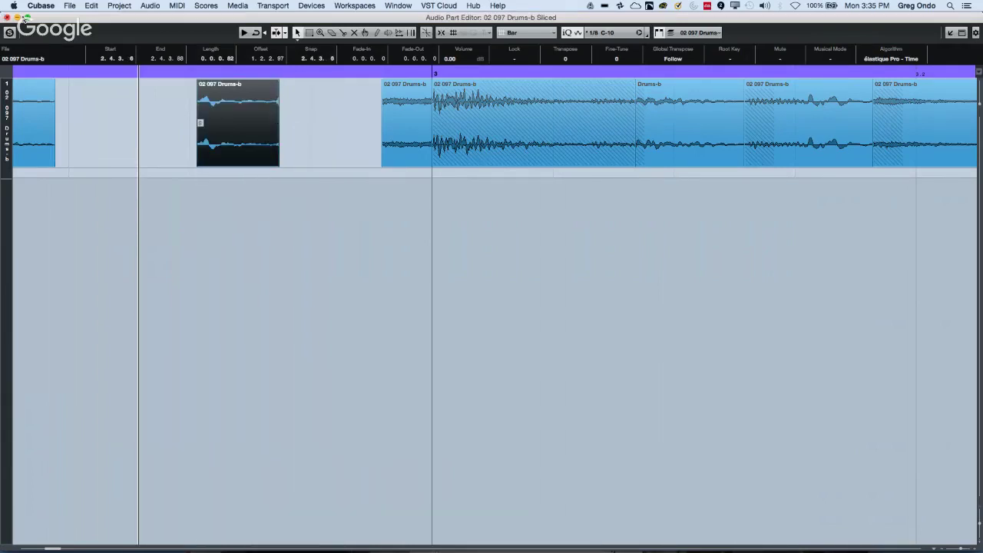
click(10, 19)
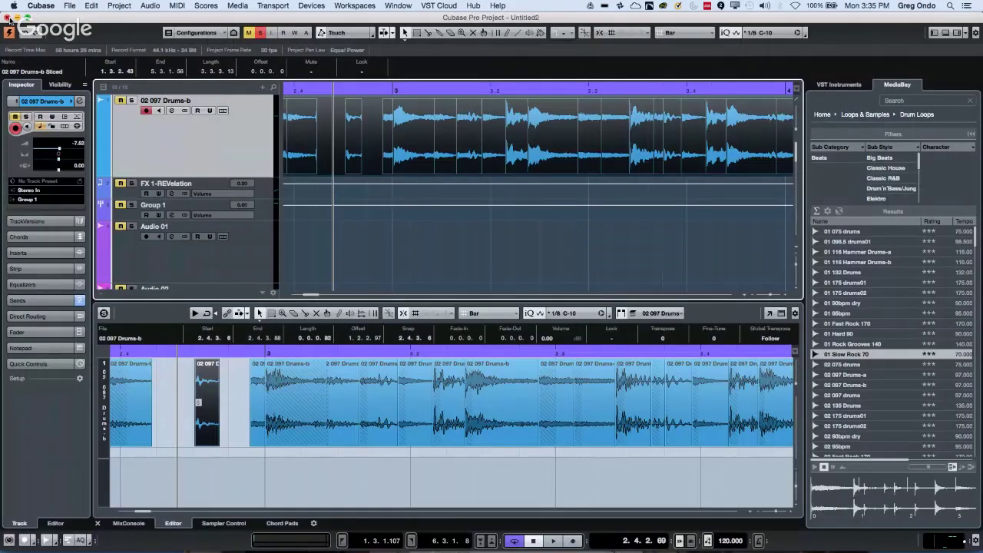
- Move the 02 097 Drums-b Sliced part later in the arrangement so that it starts at 1.3.3.23
drag(354, 139, 357, 138)
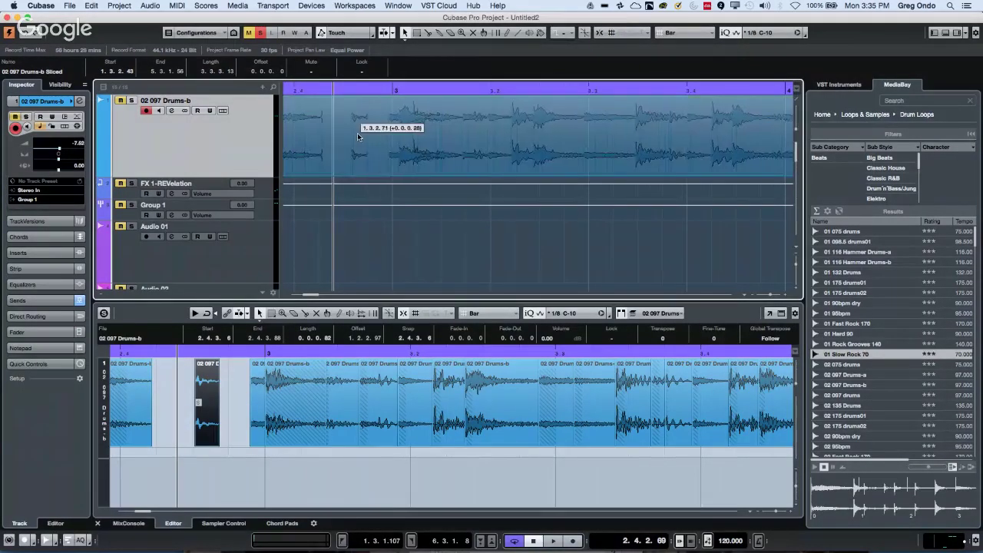
drag(443, 139, 472, 144)
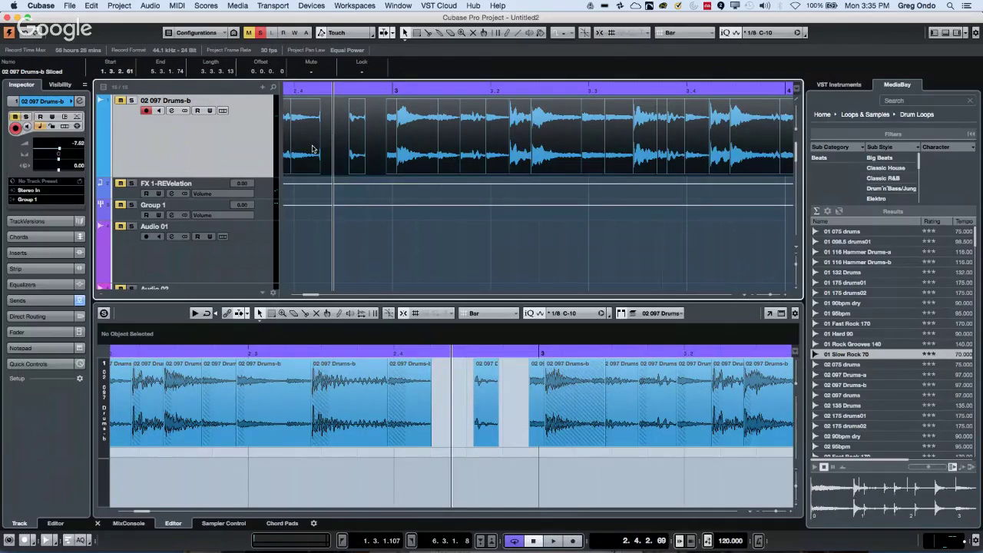
drag(313, 148, 330, 147)
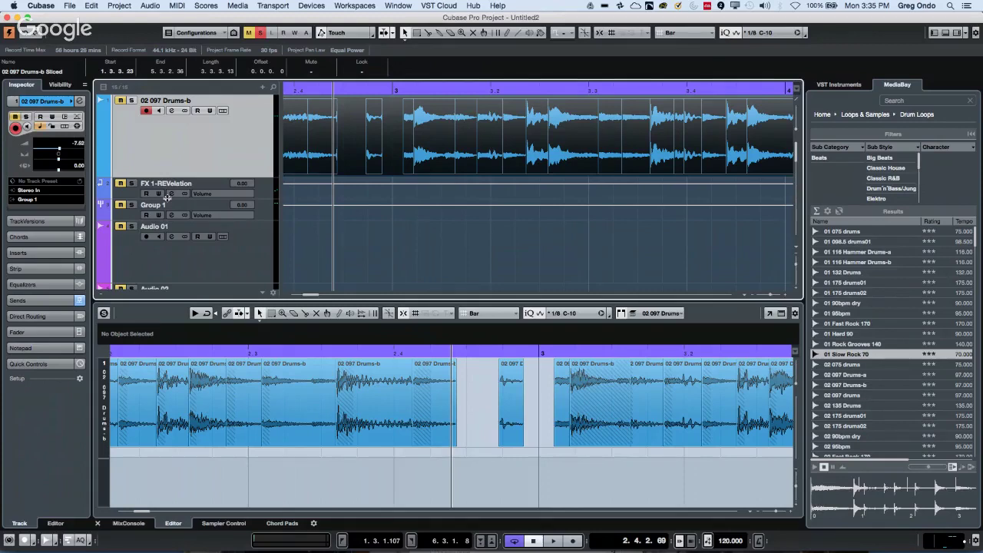
- Close the Untitled2 project without saving and keep its newly created files
click(8, 19)
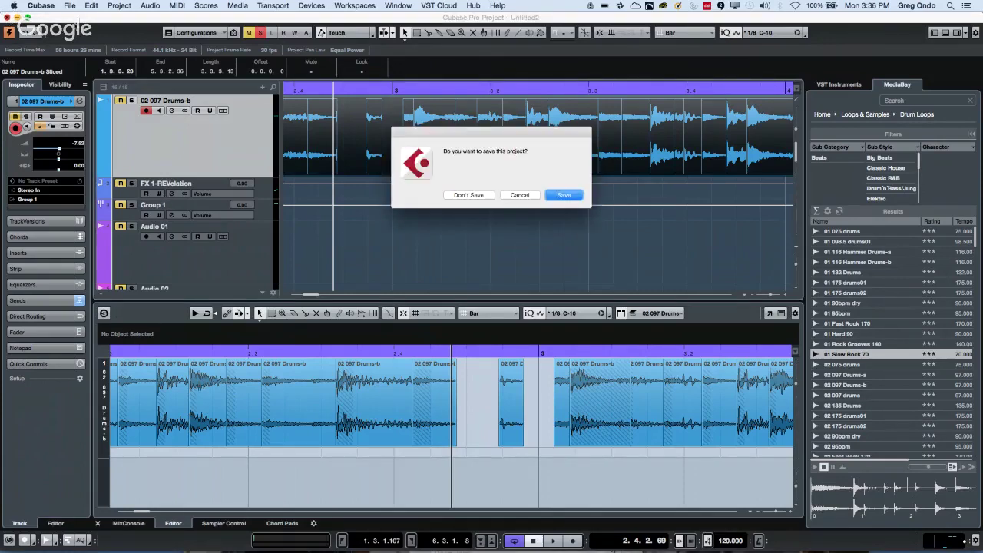
click(474, 197)
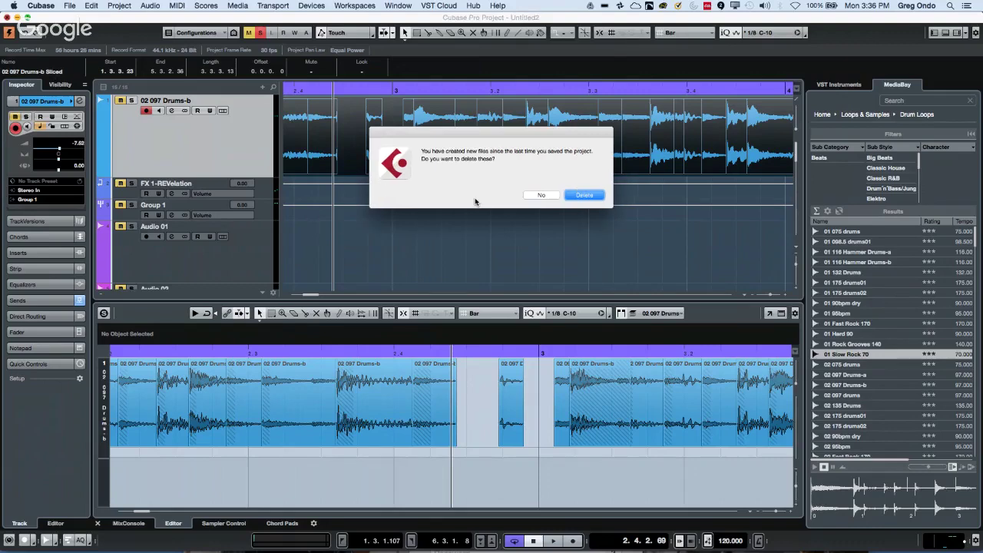
click(540, 195)
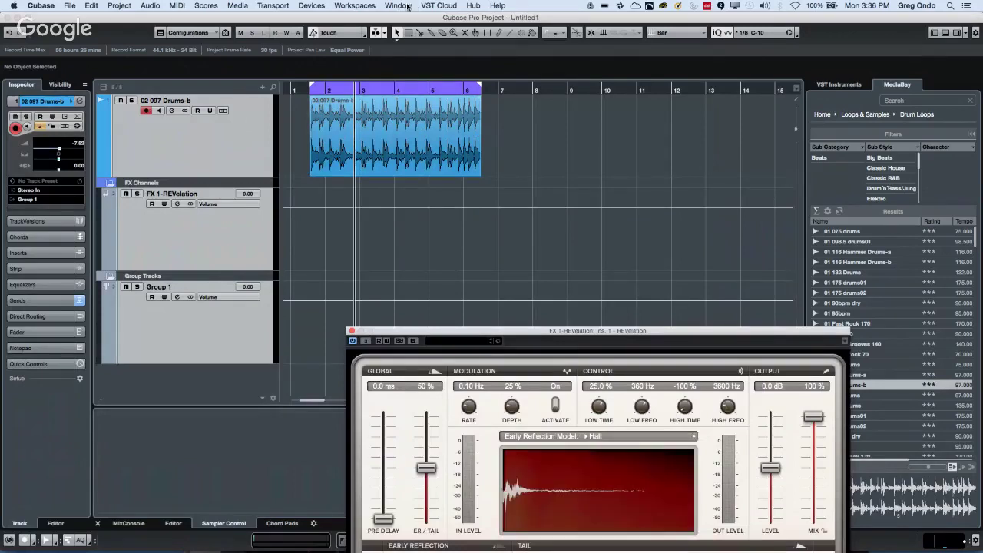
- Open the recent UNINVITED project, version c9, and activate it
click(405, 6)
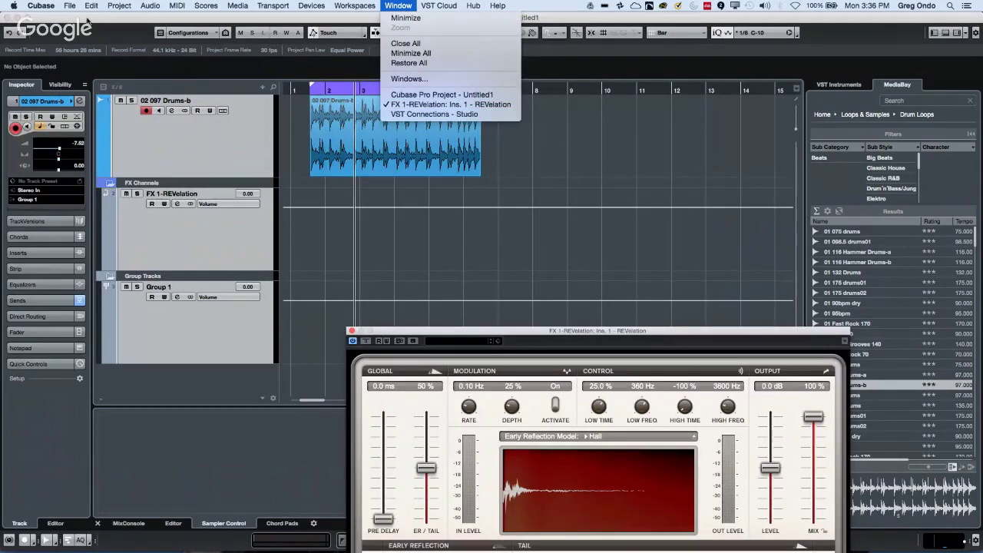
mouse_move(75, 7)
mouse_move(142, 243)
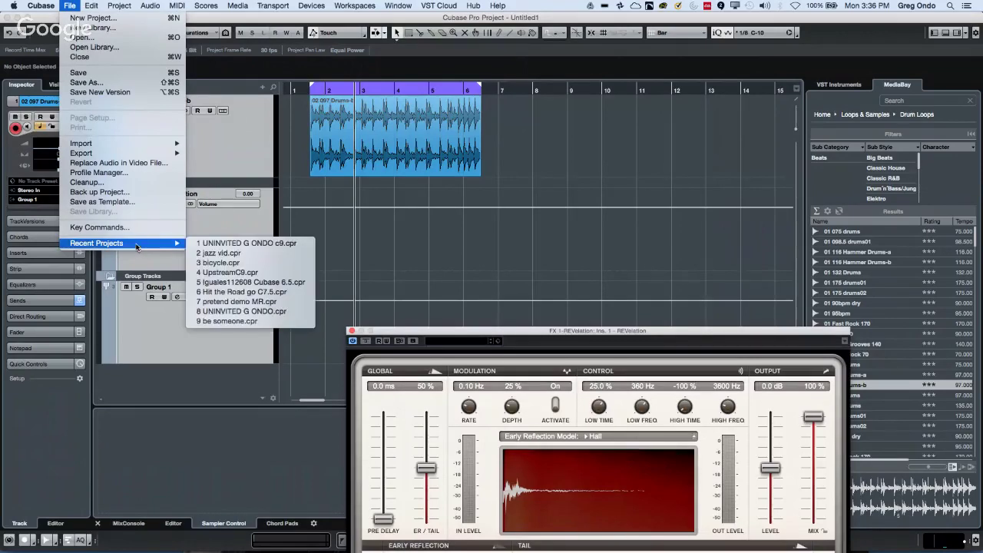
click(236, 246)
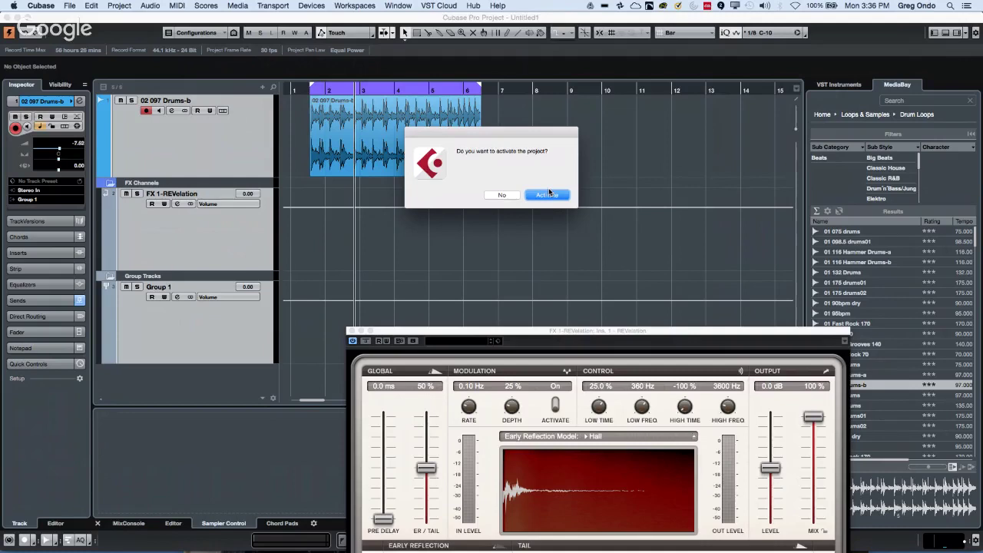
click(548, 196)
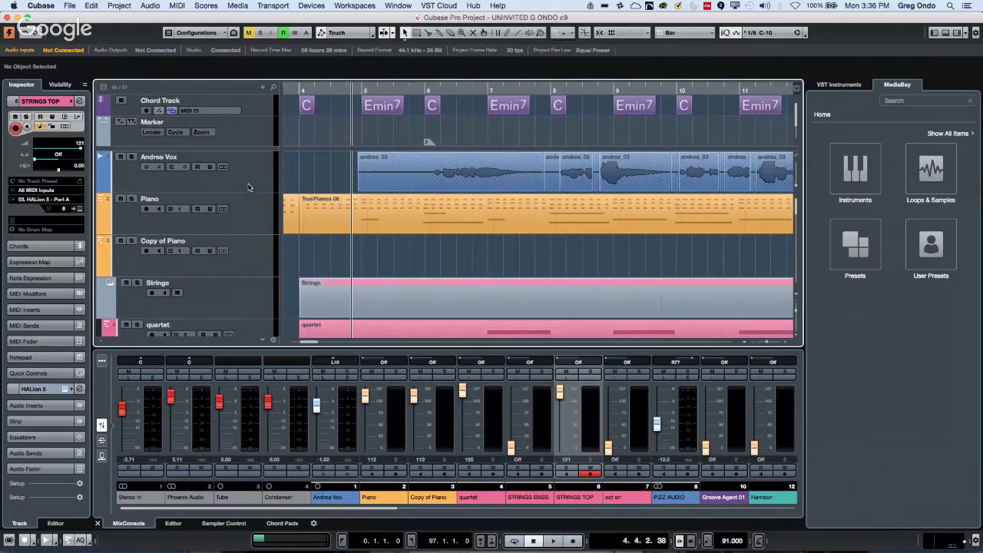
- Enlarge the lead vocal track and slightly raise the volume of the short vocal event just after bar 8
drag(250, 191, 261, 253)
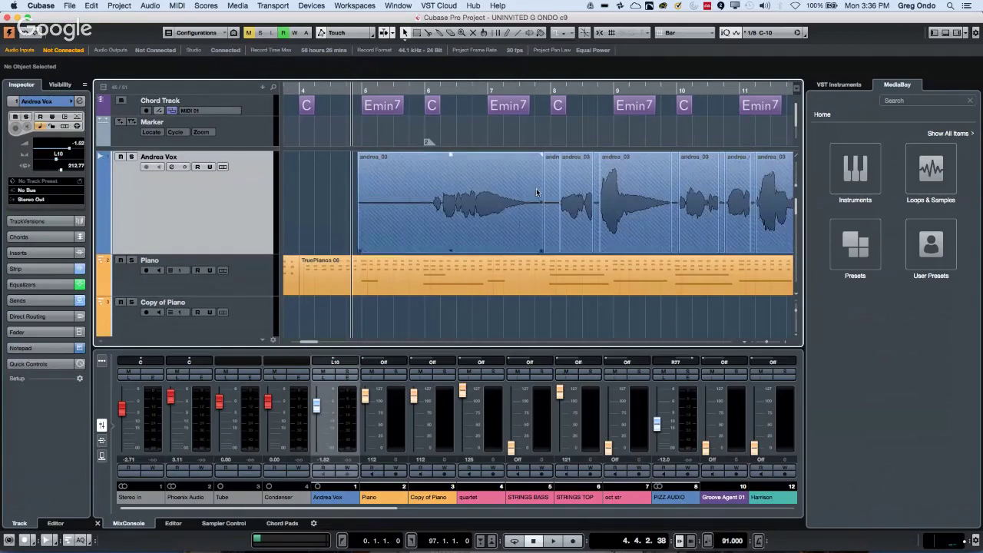
drag(599, 91, 538, 201)
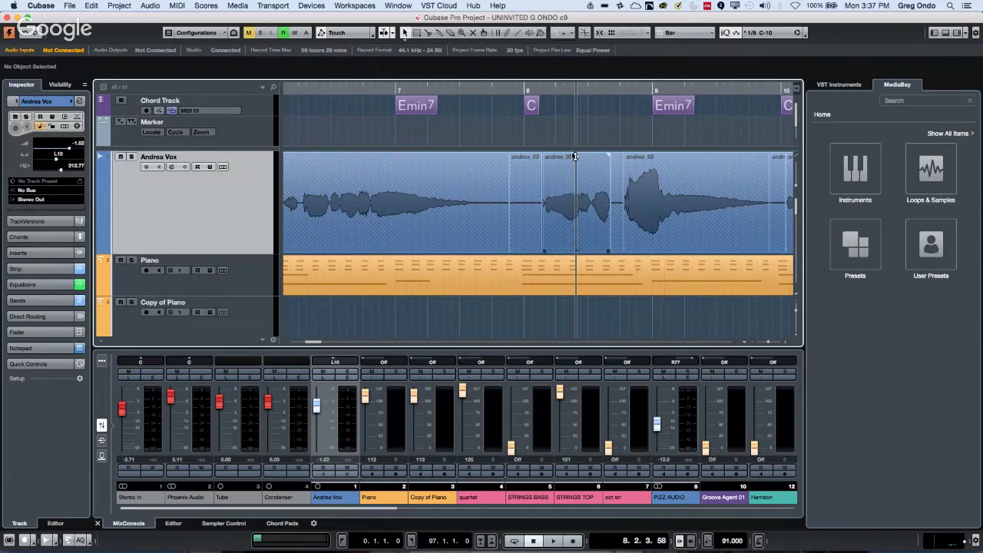
drag(575, 156, 552, 154)
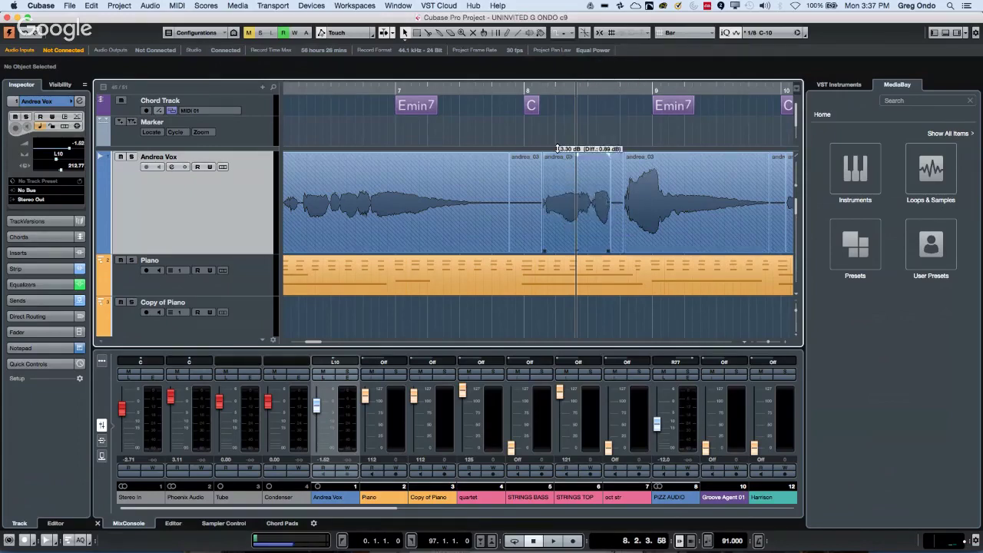
- Show the vocal track's volume automation lane and set the Line tool to the Square shape
click(101, 249)
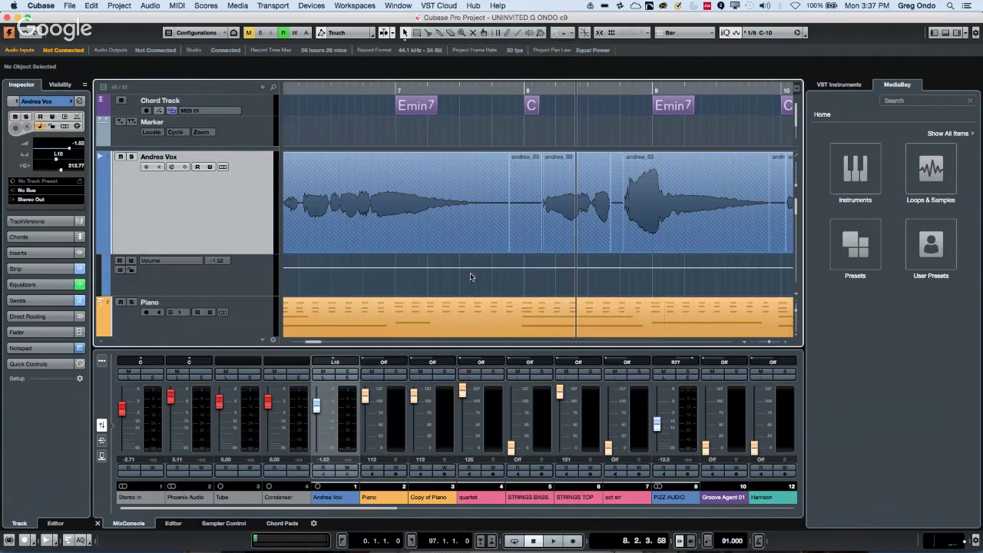
right_click(565, 271)
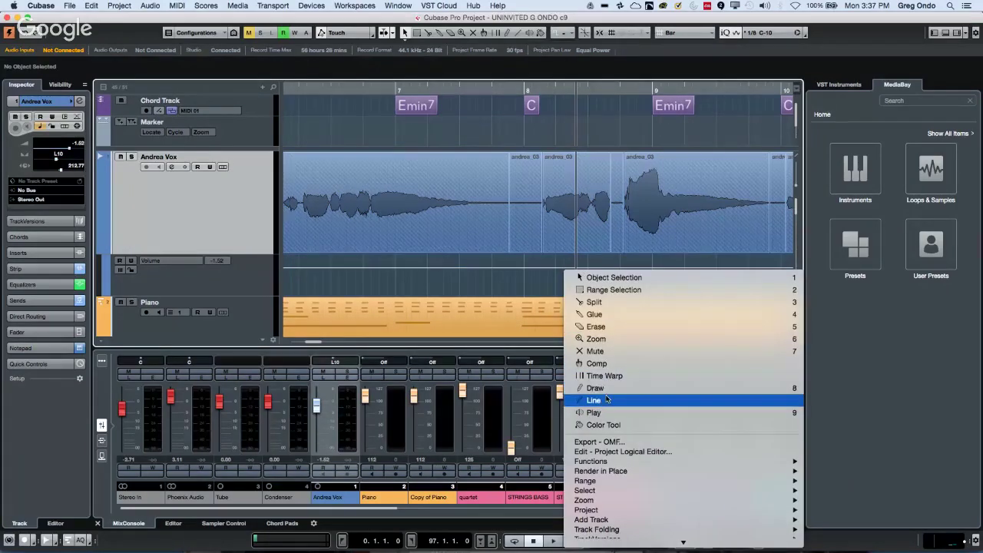
click(607, 400)
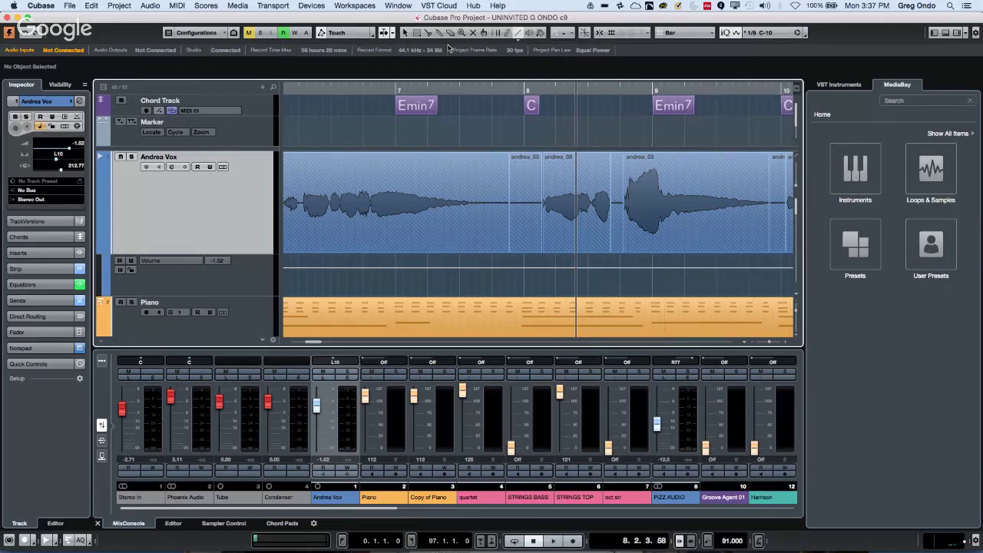
click(518, 34)
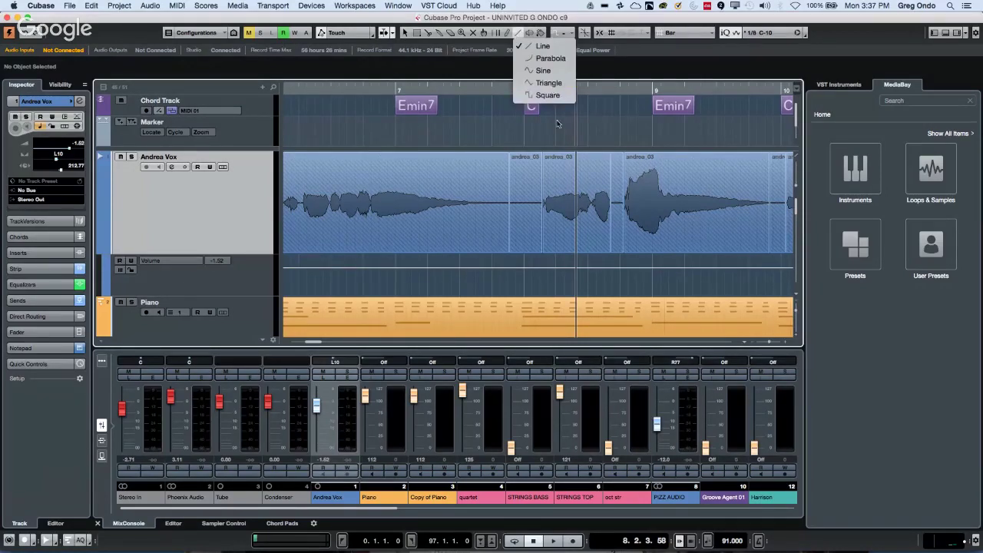
click(547, 95)
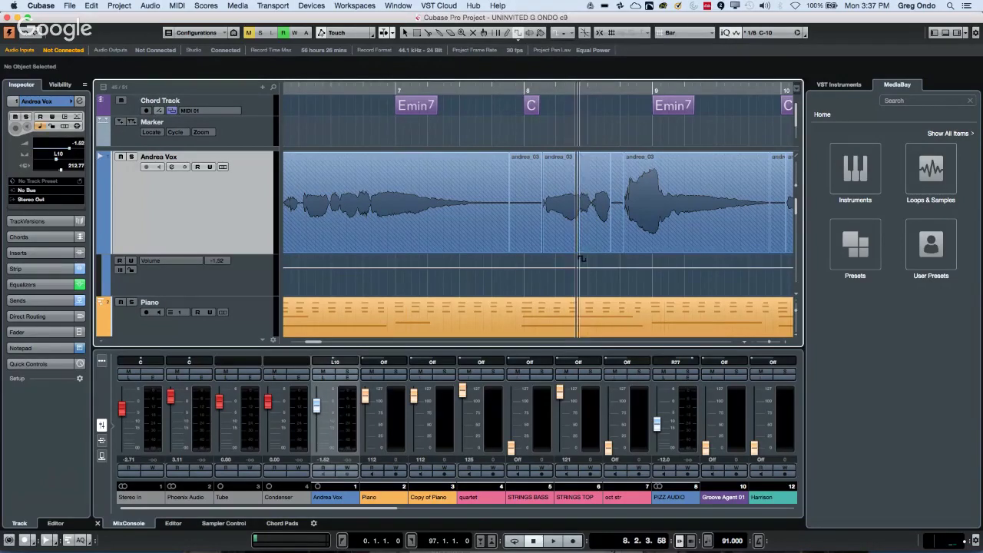
- Draw a slightly raised square step in the vocal's volume automation between bars 8 and 9
right_click(579, 261)
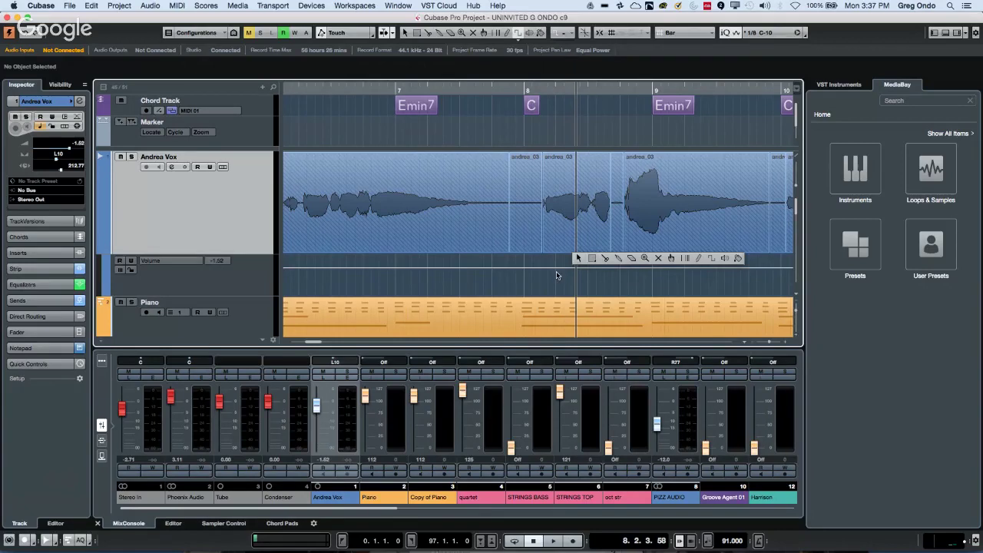
click(557, 272)
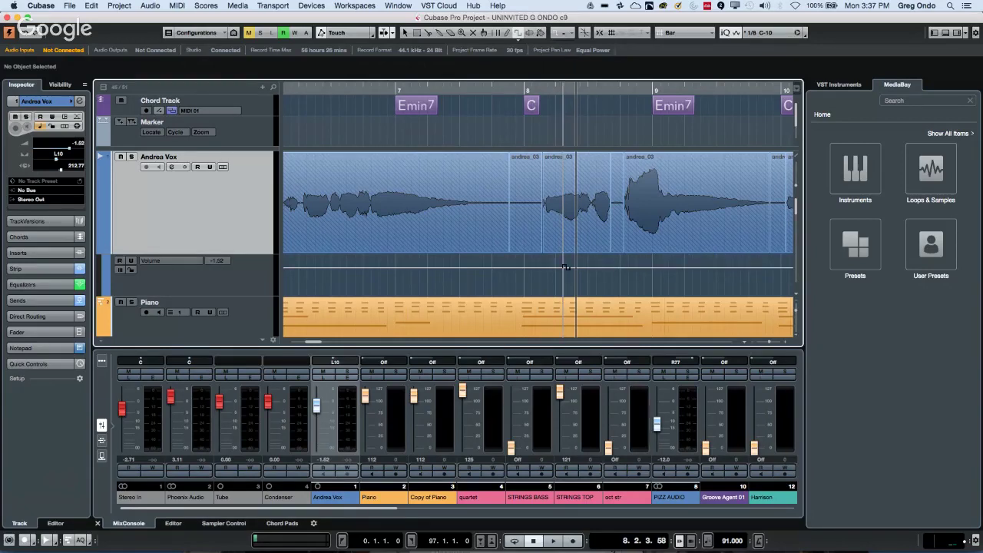
drag(565, 266, 603, 266)
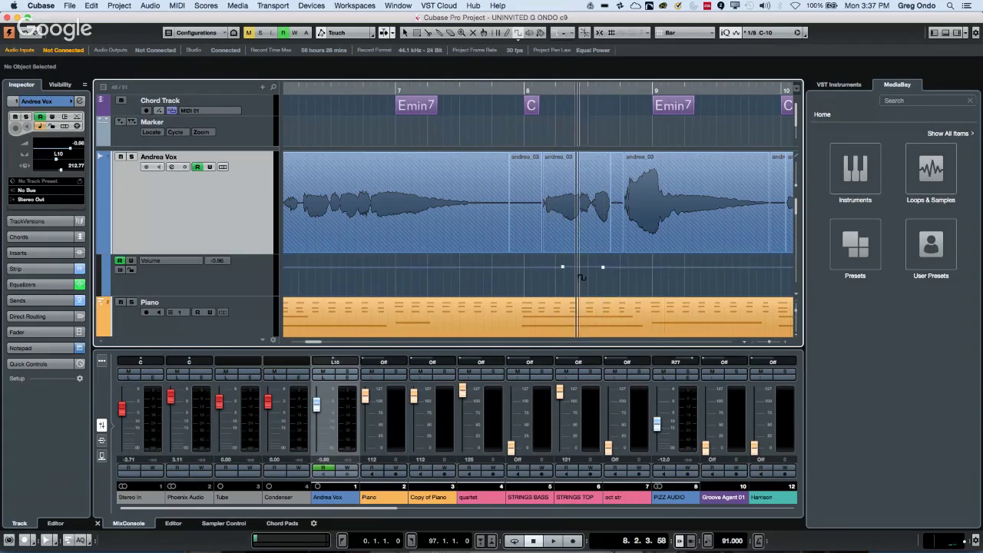
key(ctrl+z)
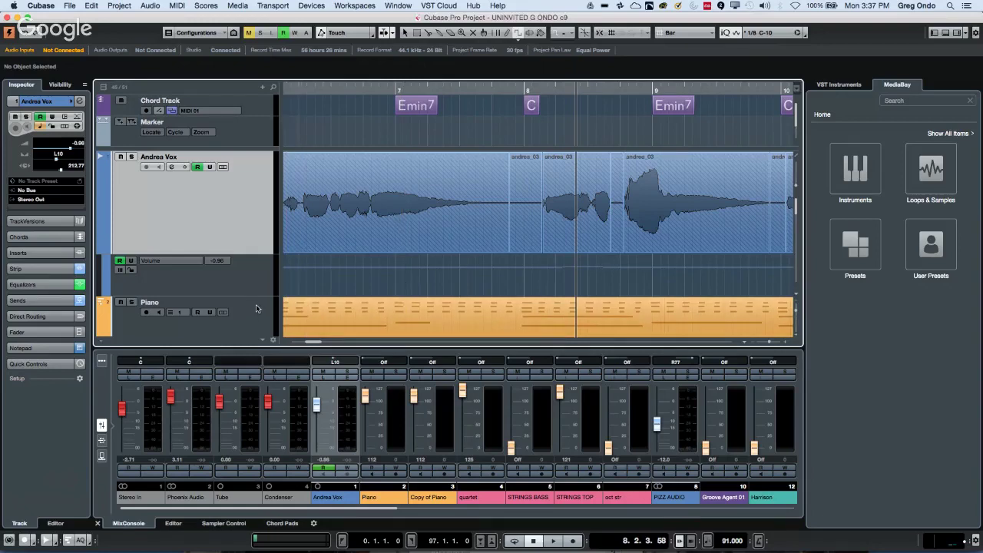
- Enlarge the volume automation lane and draw square steps: raised from bar 7, lowered just before bar 8 and raised around bar 9
drag(262, 299, 262, 341)
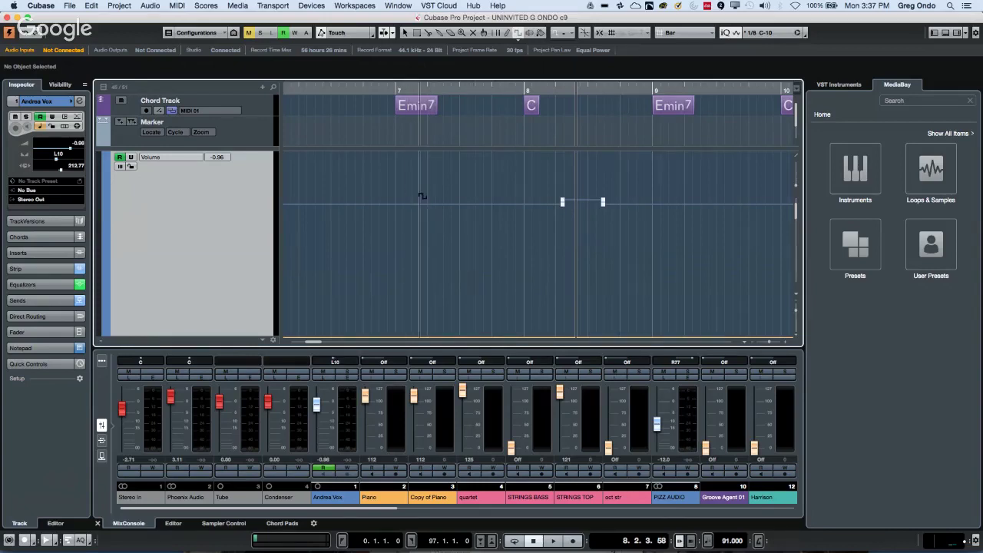
scroll(422, 196, up, 5)
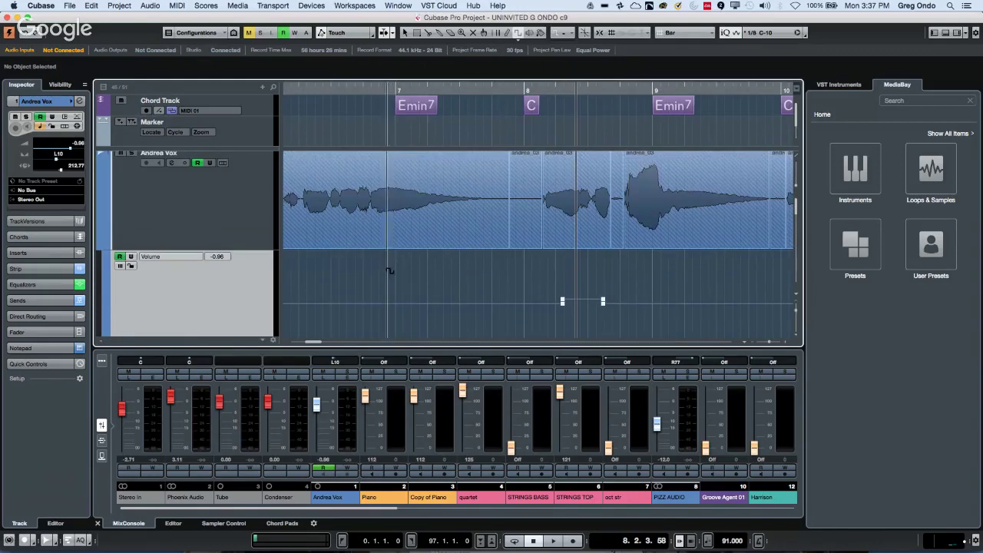
drag(394, 285, 464, 286)
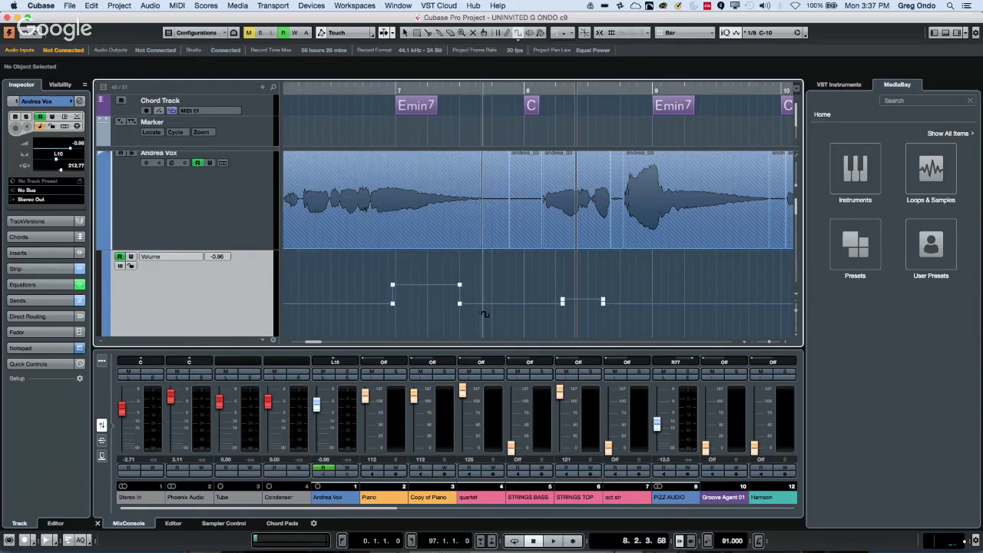
drag(483, 321, 531, 321)
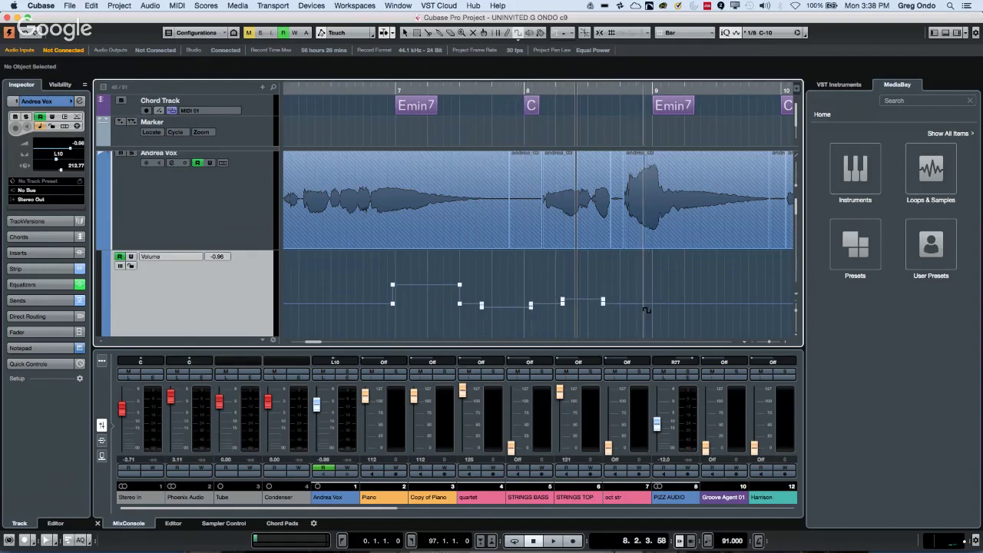
mouse_move(641, 311)
mouse_down()
mouse_move(731, 307)
mouse_move(694, 304)
mouse_up()
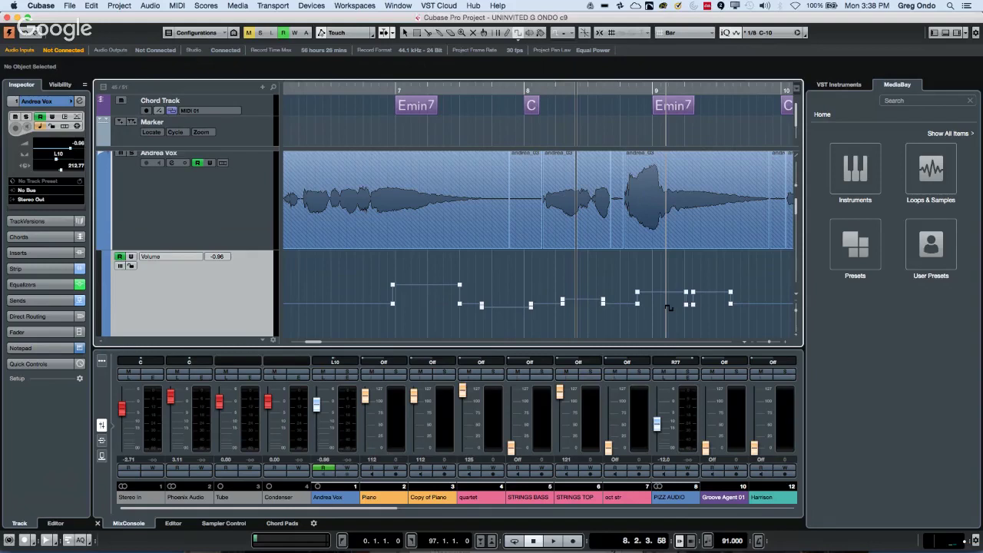
key(g)
key(g)
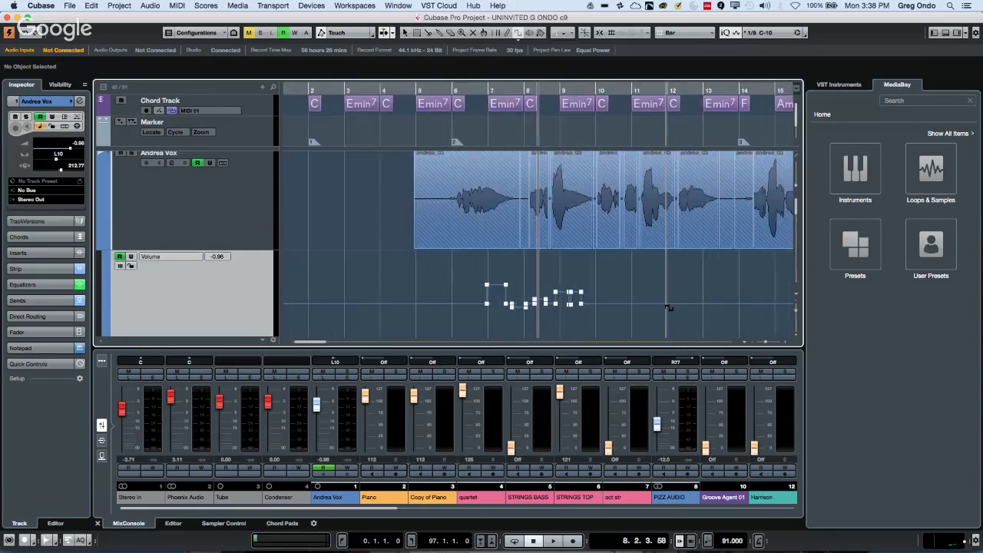
key(g)
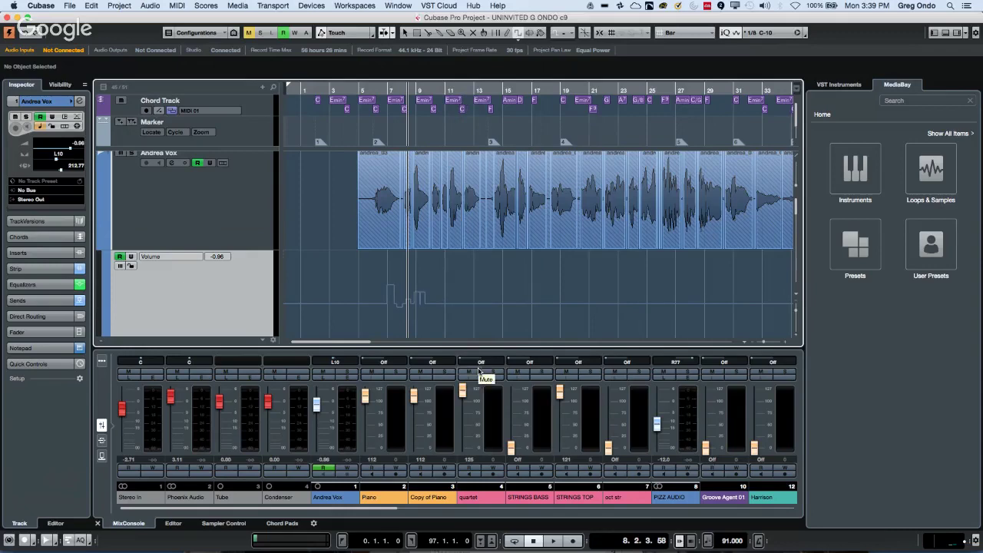
- Switch to the Google Hangouts broadcast window in Chrome
mouse_move(660, 547)
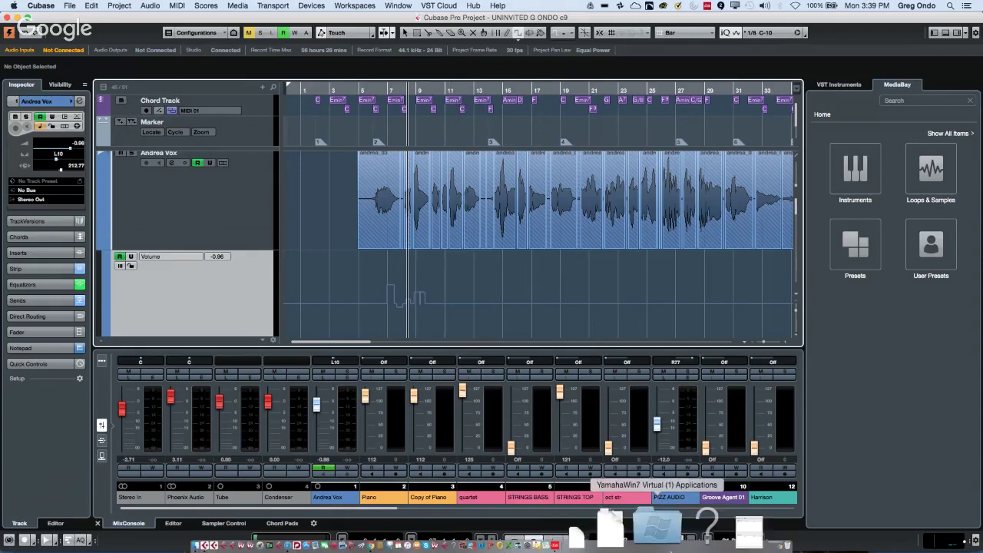
click(714, 522)
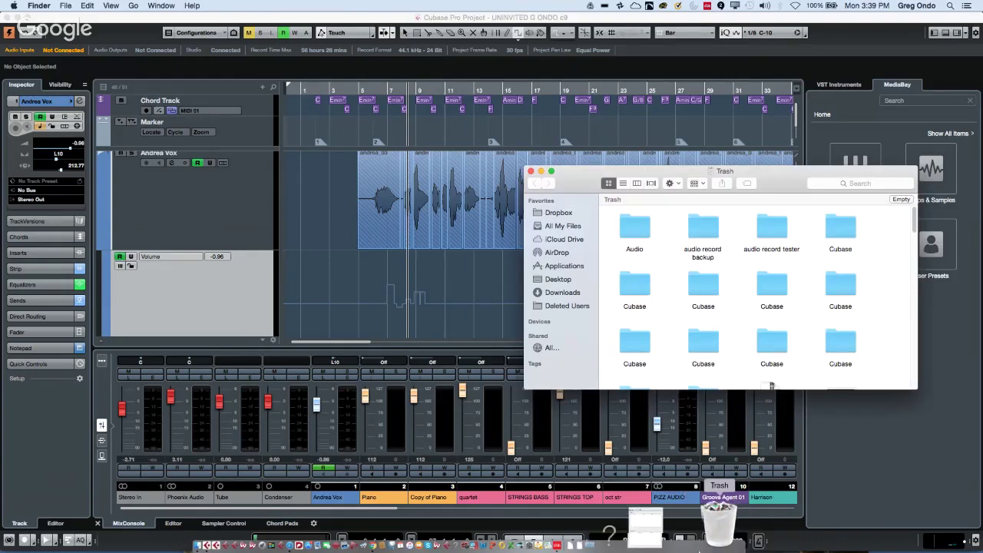
click(689, 537)
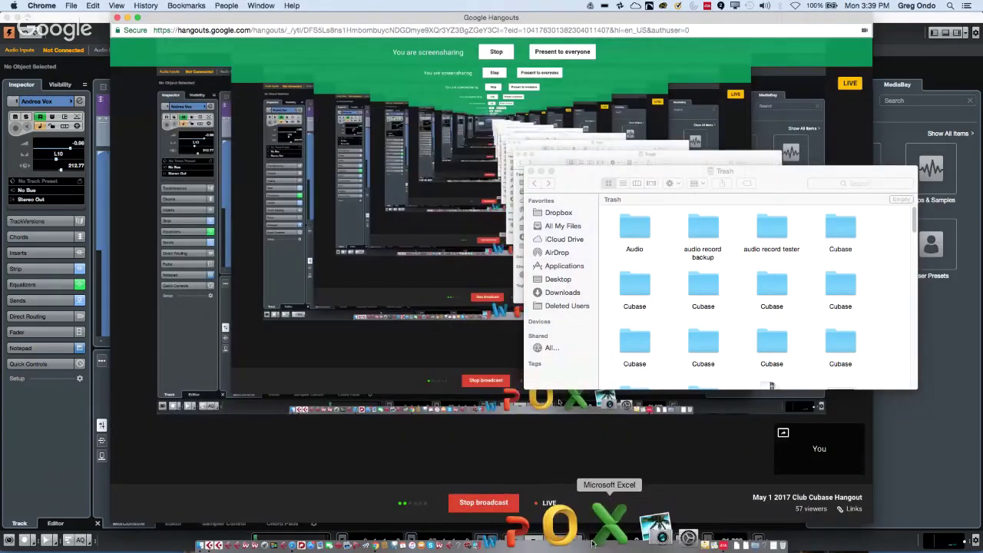